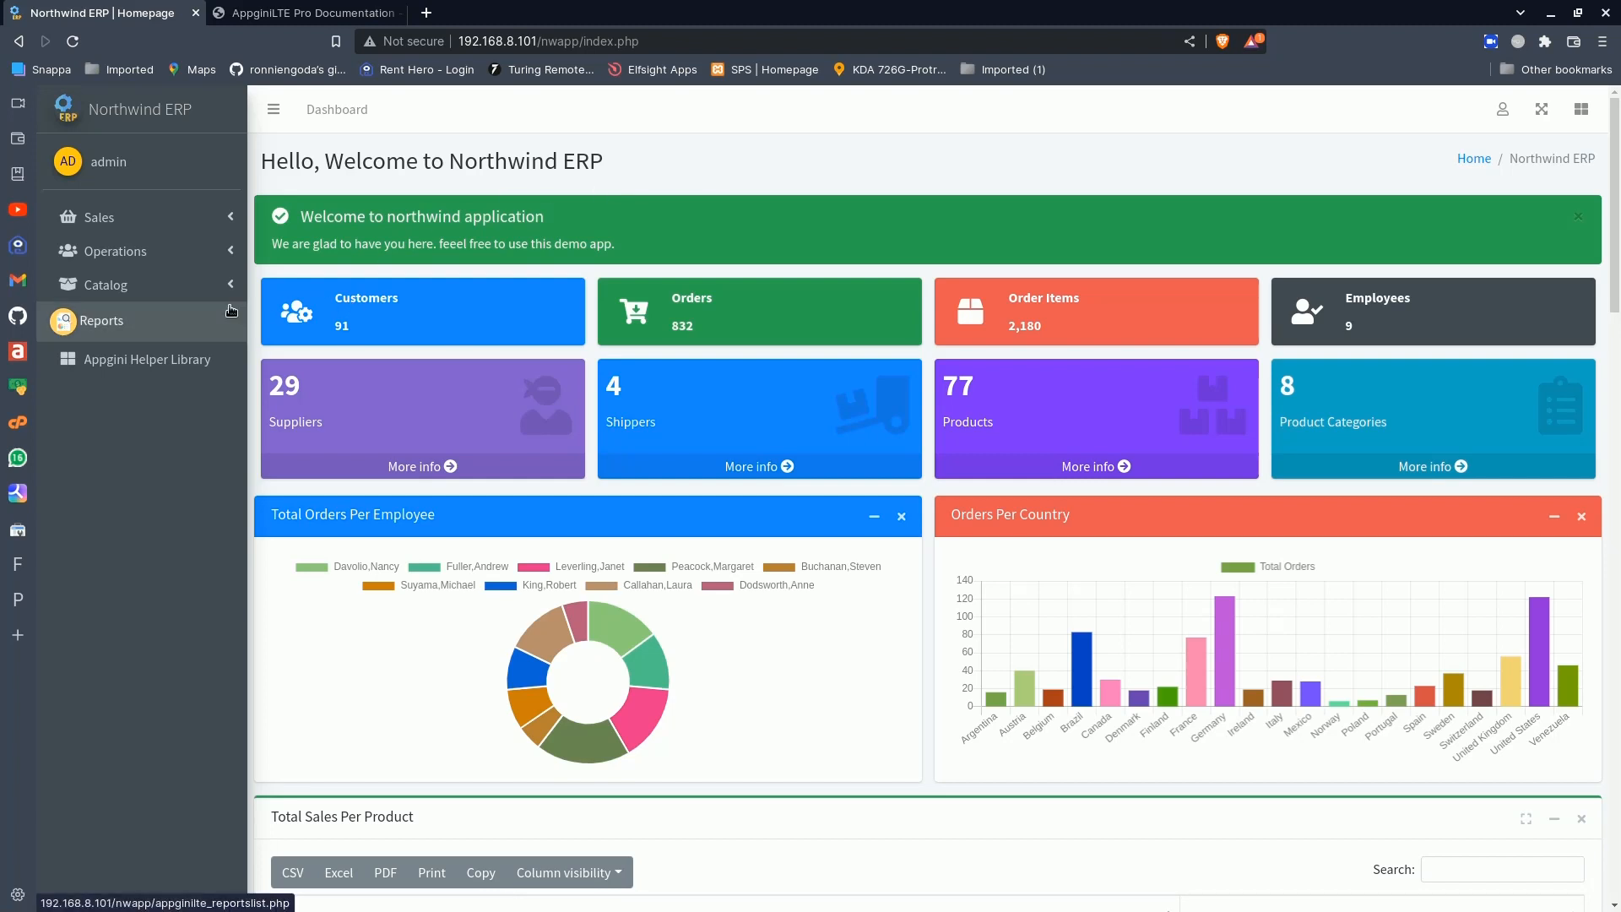
# - Open the Total Orders Per Customer report, expand and collapse its OrderDate filter, and return to the dashboard
pyautogui.click(101, 320)
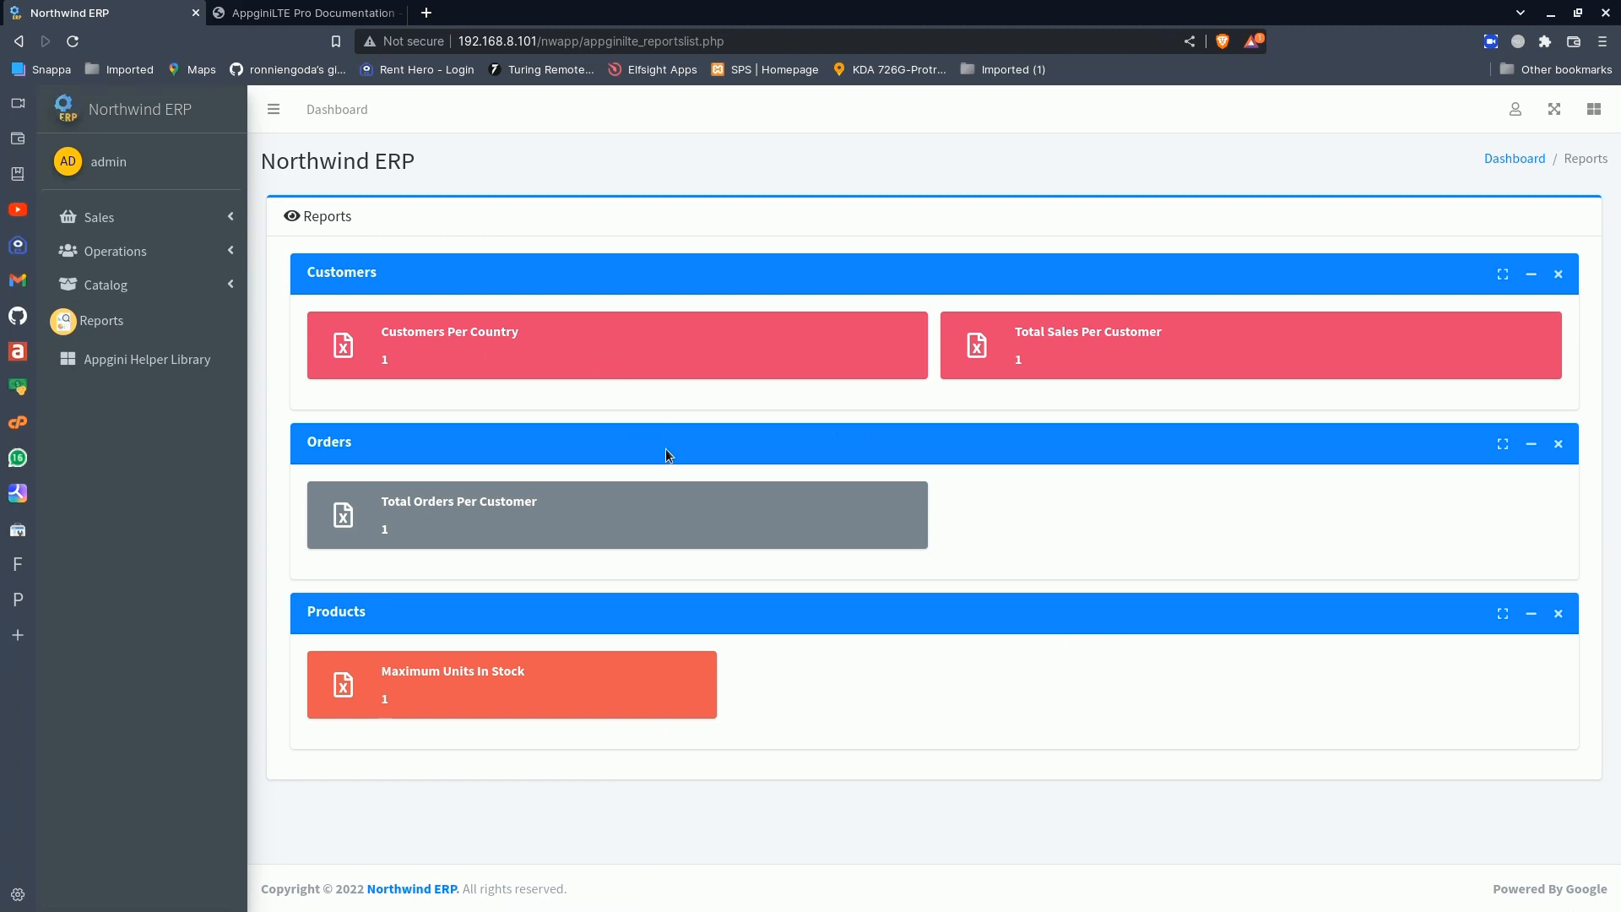
pyautogui.click(485, 510)
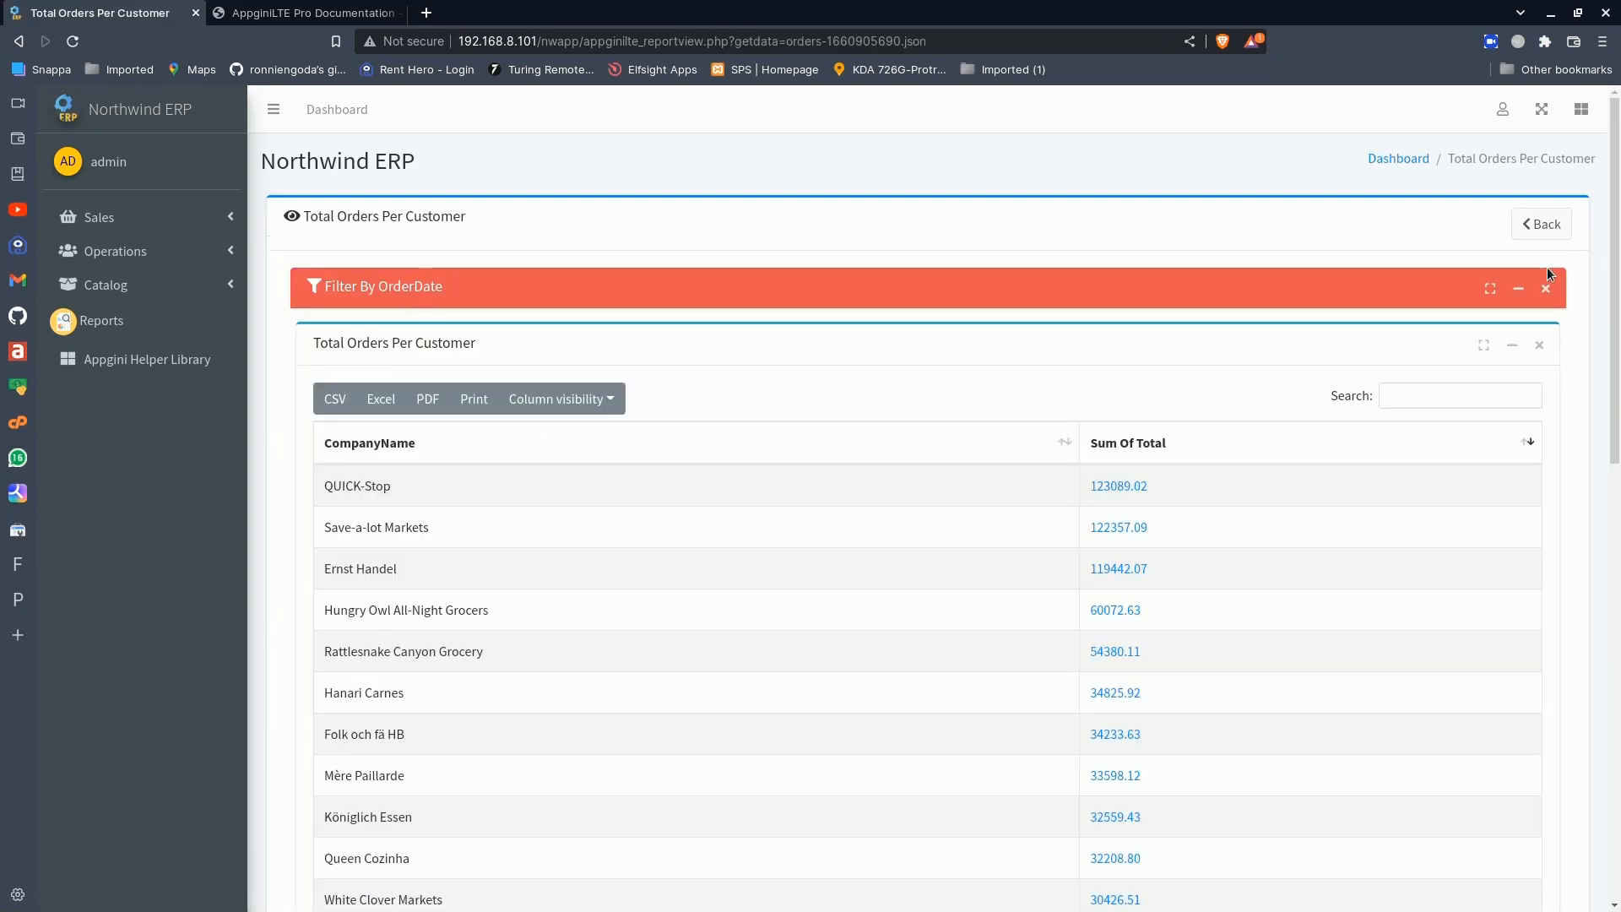
pyautogui.click(1520, 289)
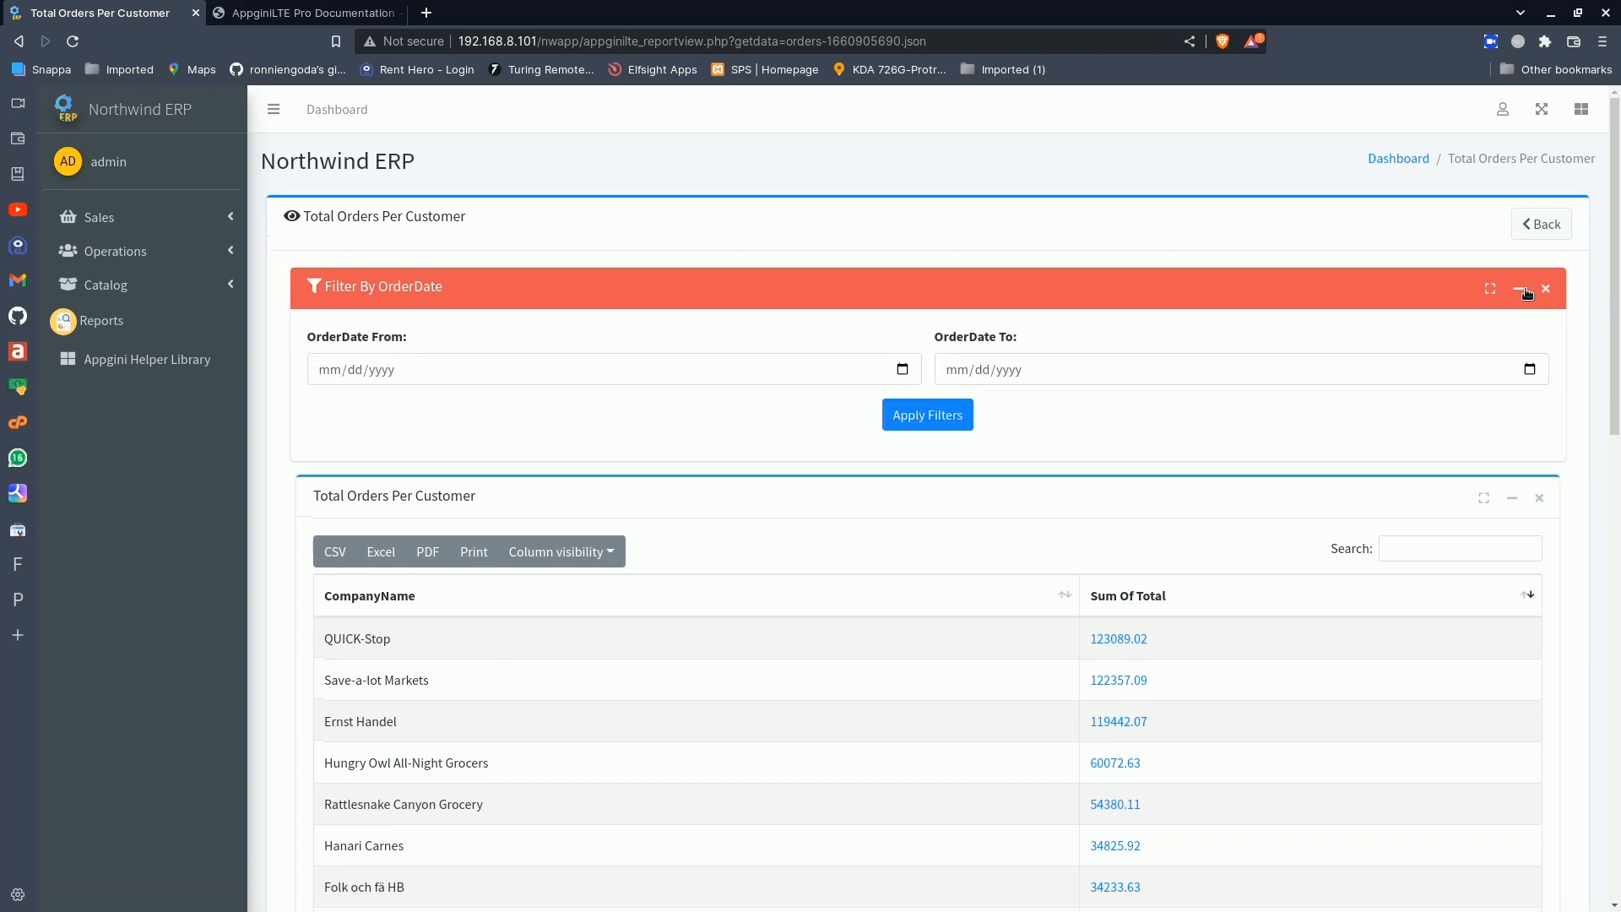
pyautogui.click(1524, 290)
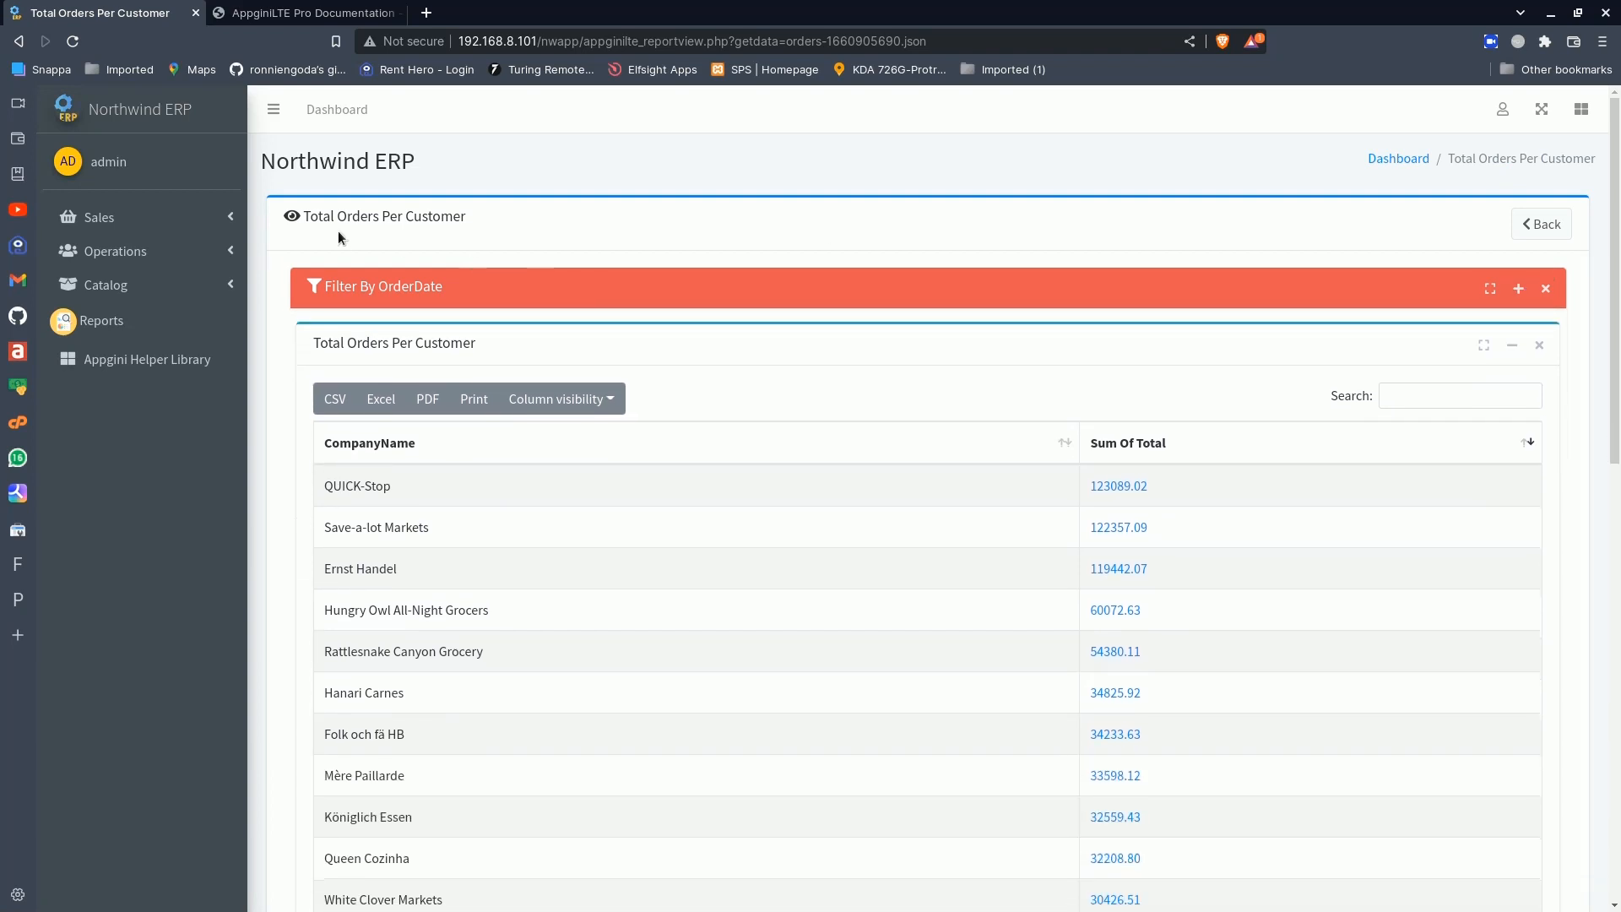
pyautogui.click(161, 115)
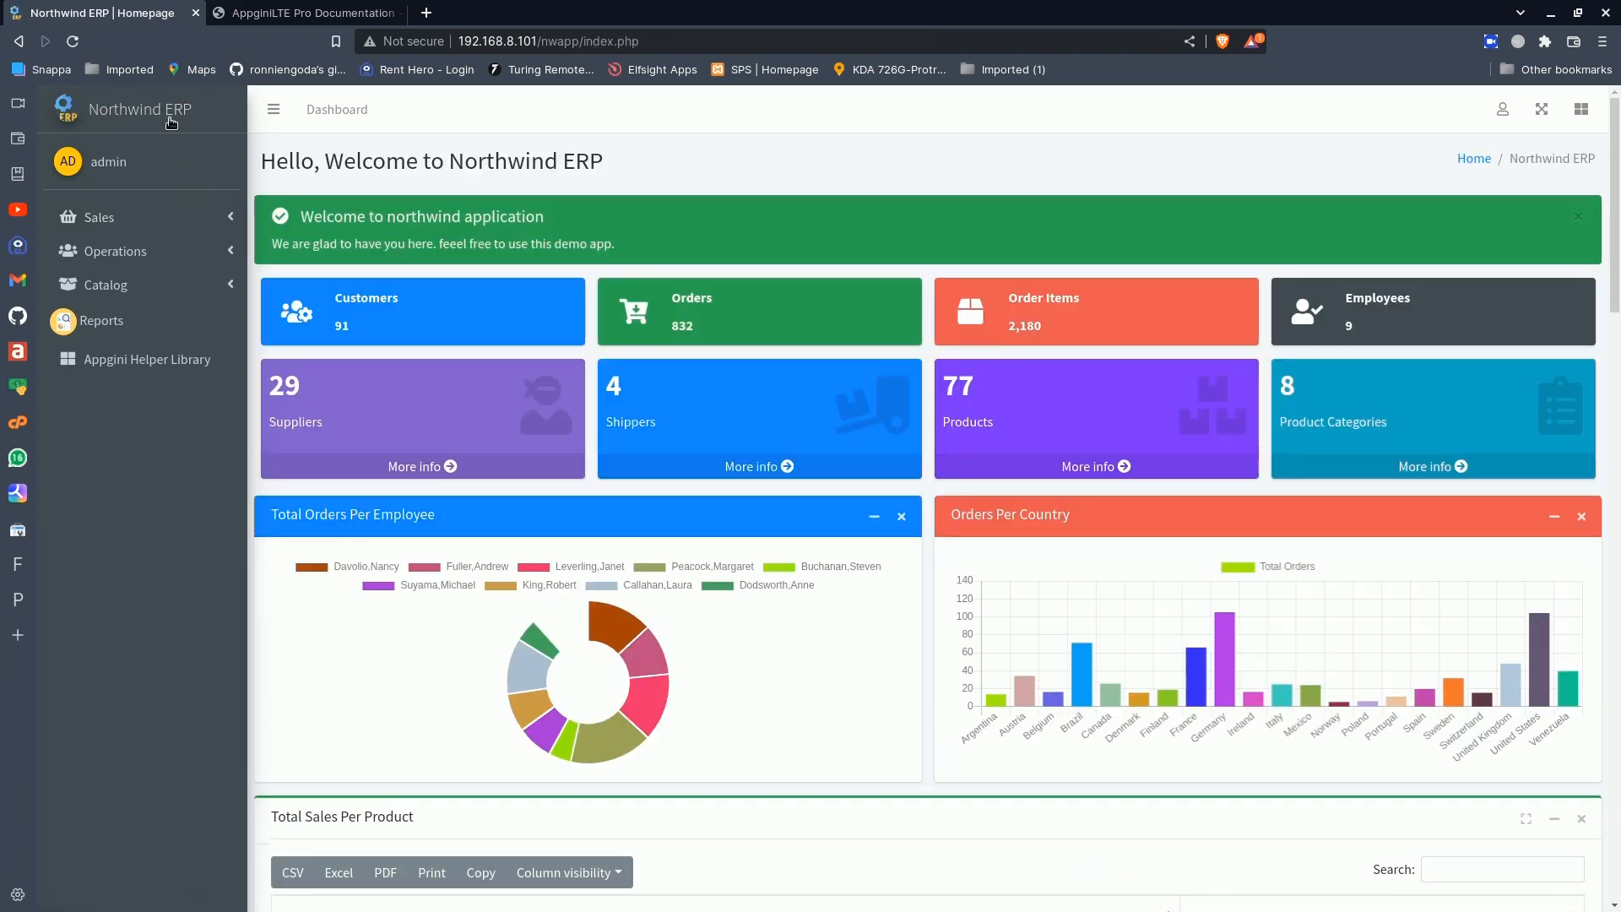
# - Open the Custom Pages Builder to view the existing custom pages, then return to the dashboard
pyautogui.click(1503, 111)
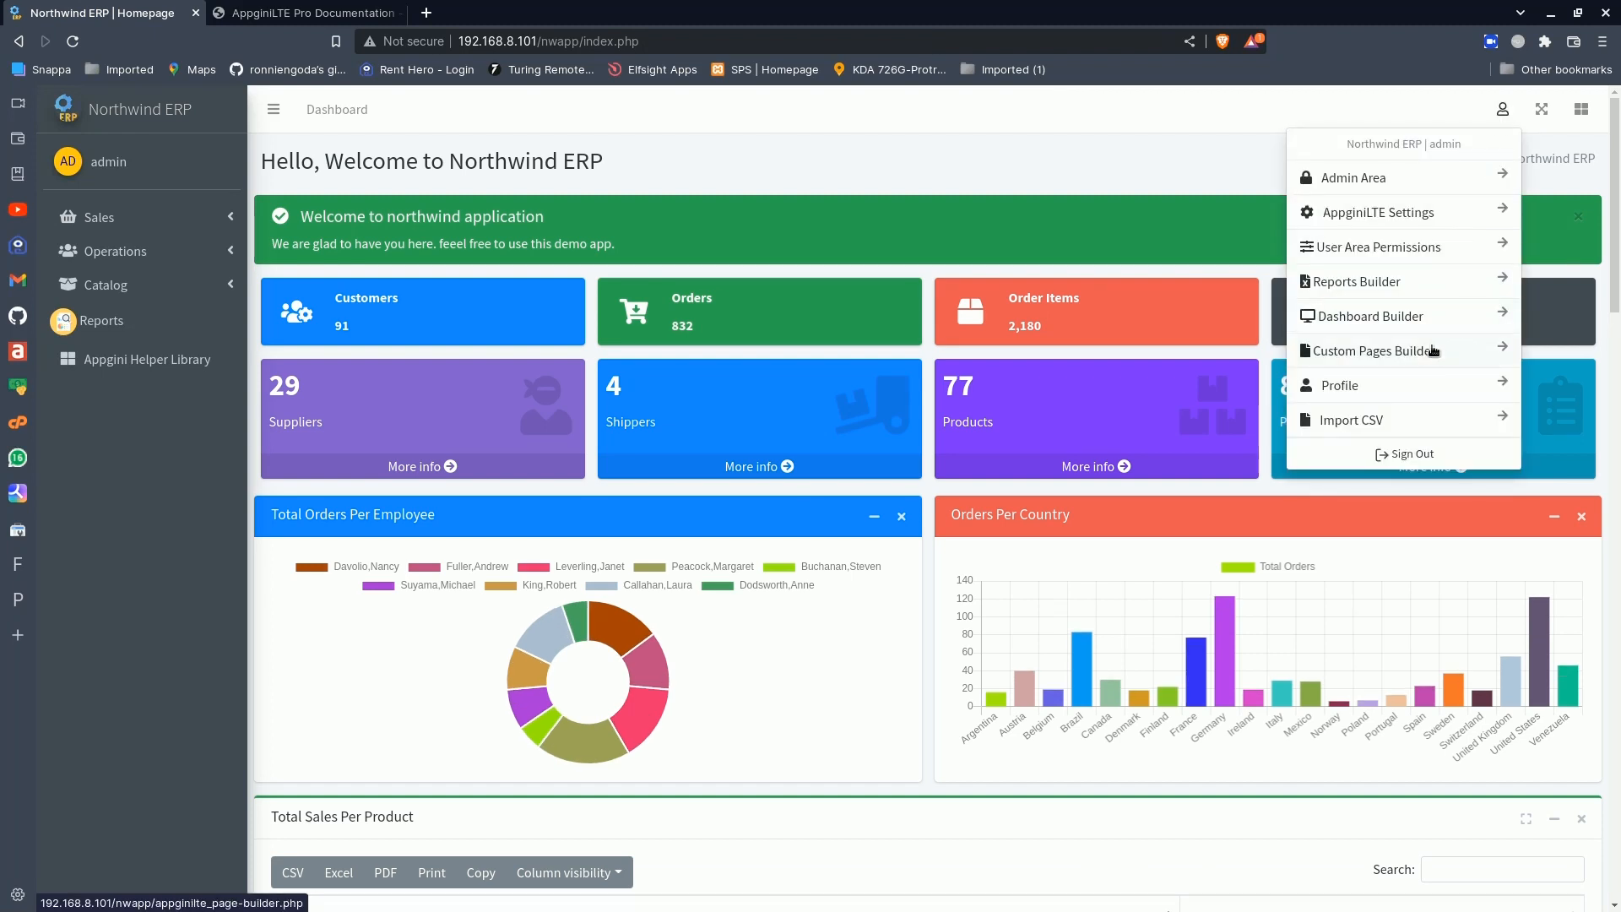
pyautogui.click(1397, 355)
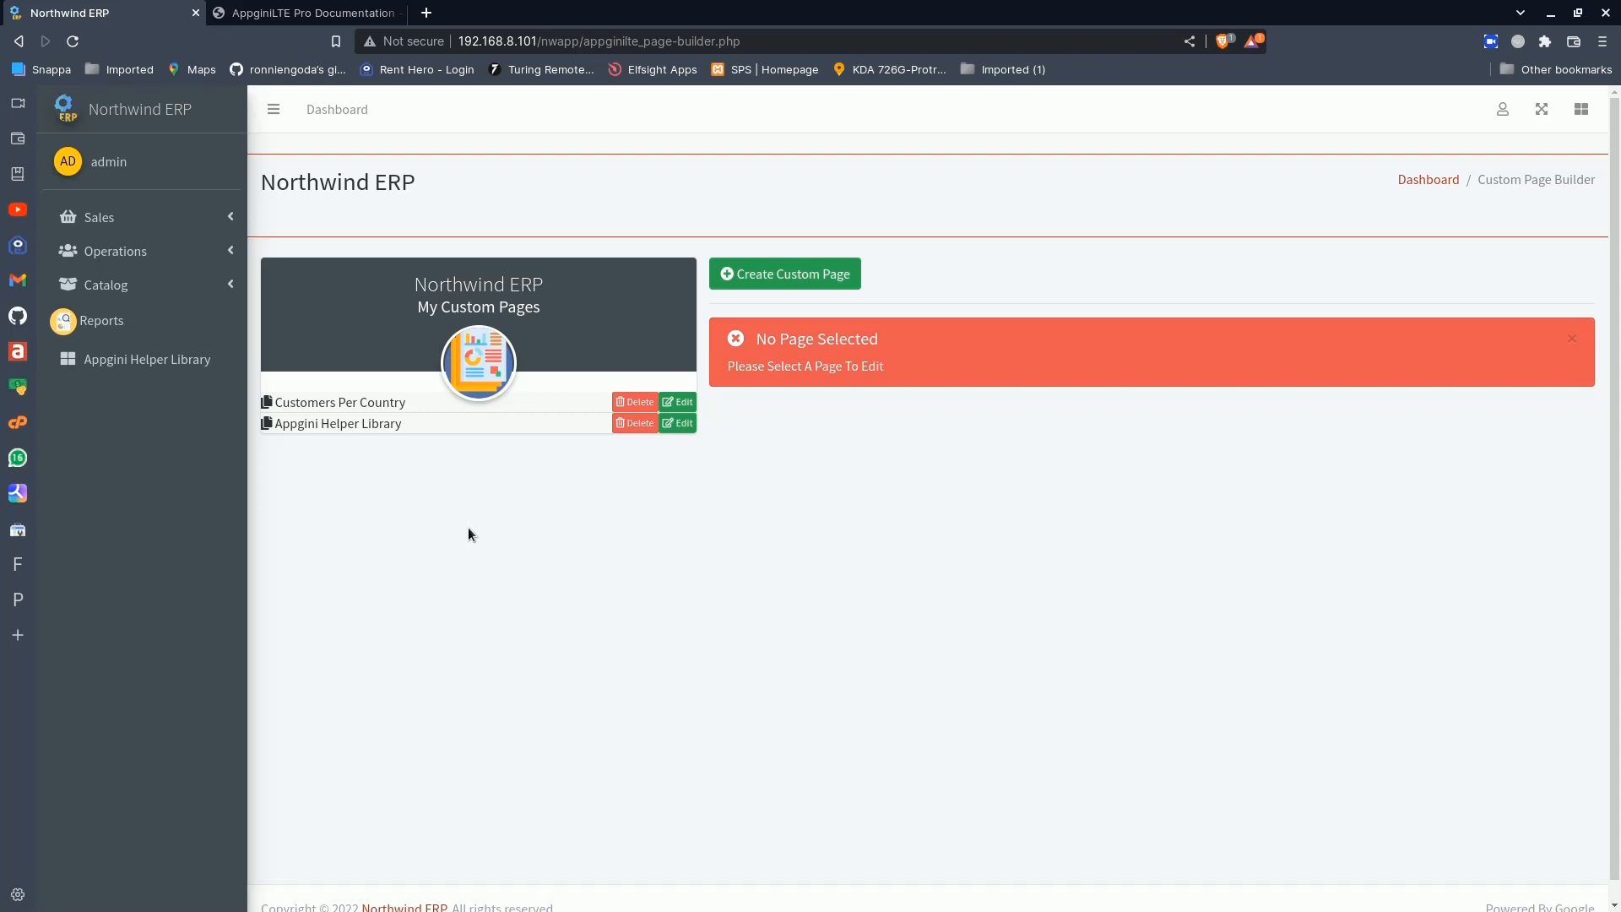
pyautogui.click(155, 113)
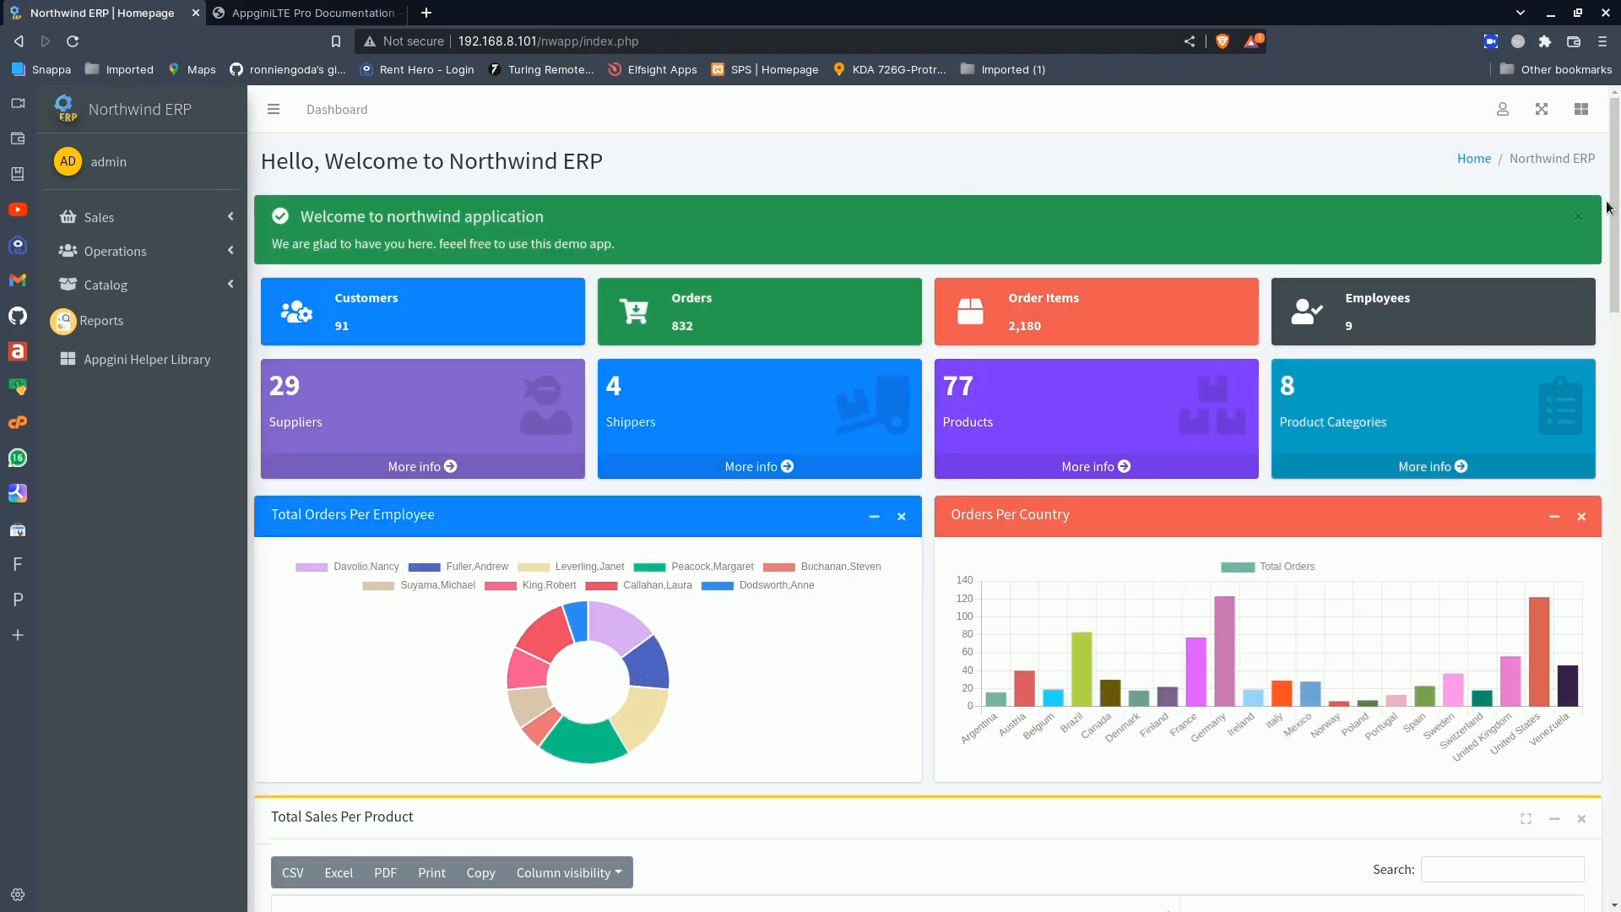
# - Open the Dashboard Builder and view the code of the Admins_Top.php page
pyautogui.moveTo(1608, 203)
pyautogui.mouseDown()
pyautogui.moveTo(1609, 353)
pyautogui.moveTo(1609, 175)
pyautogui.mouseUp()
pyautogui.click(1509, 109)
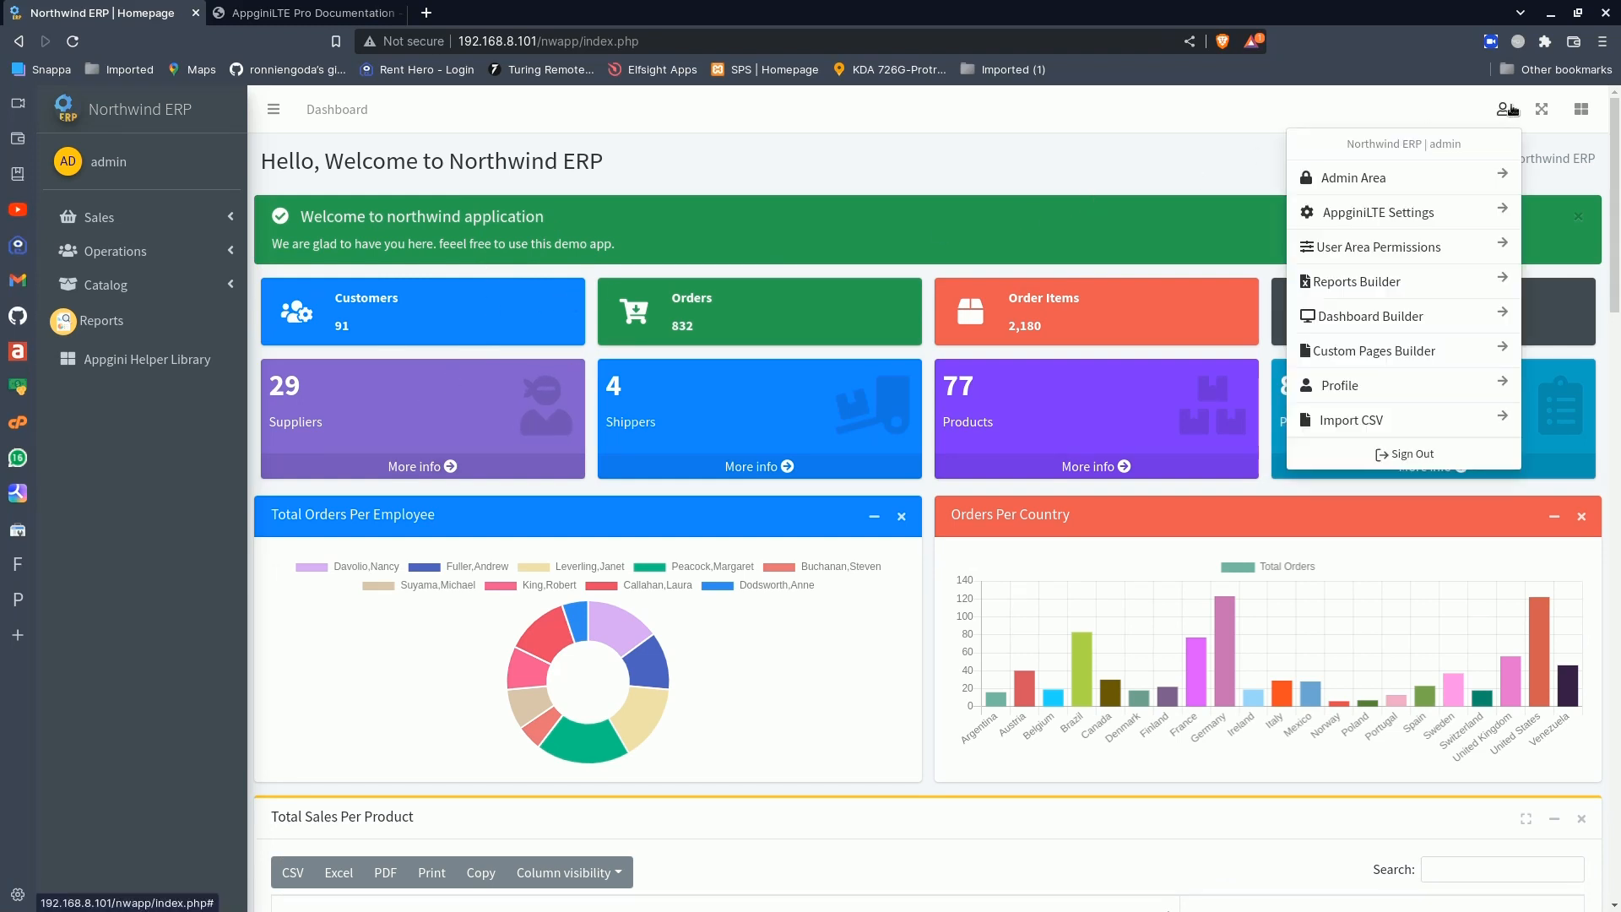
pyautogui.click(1407, 313)
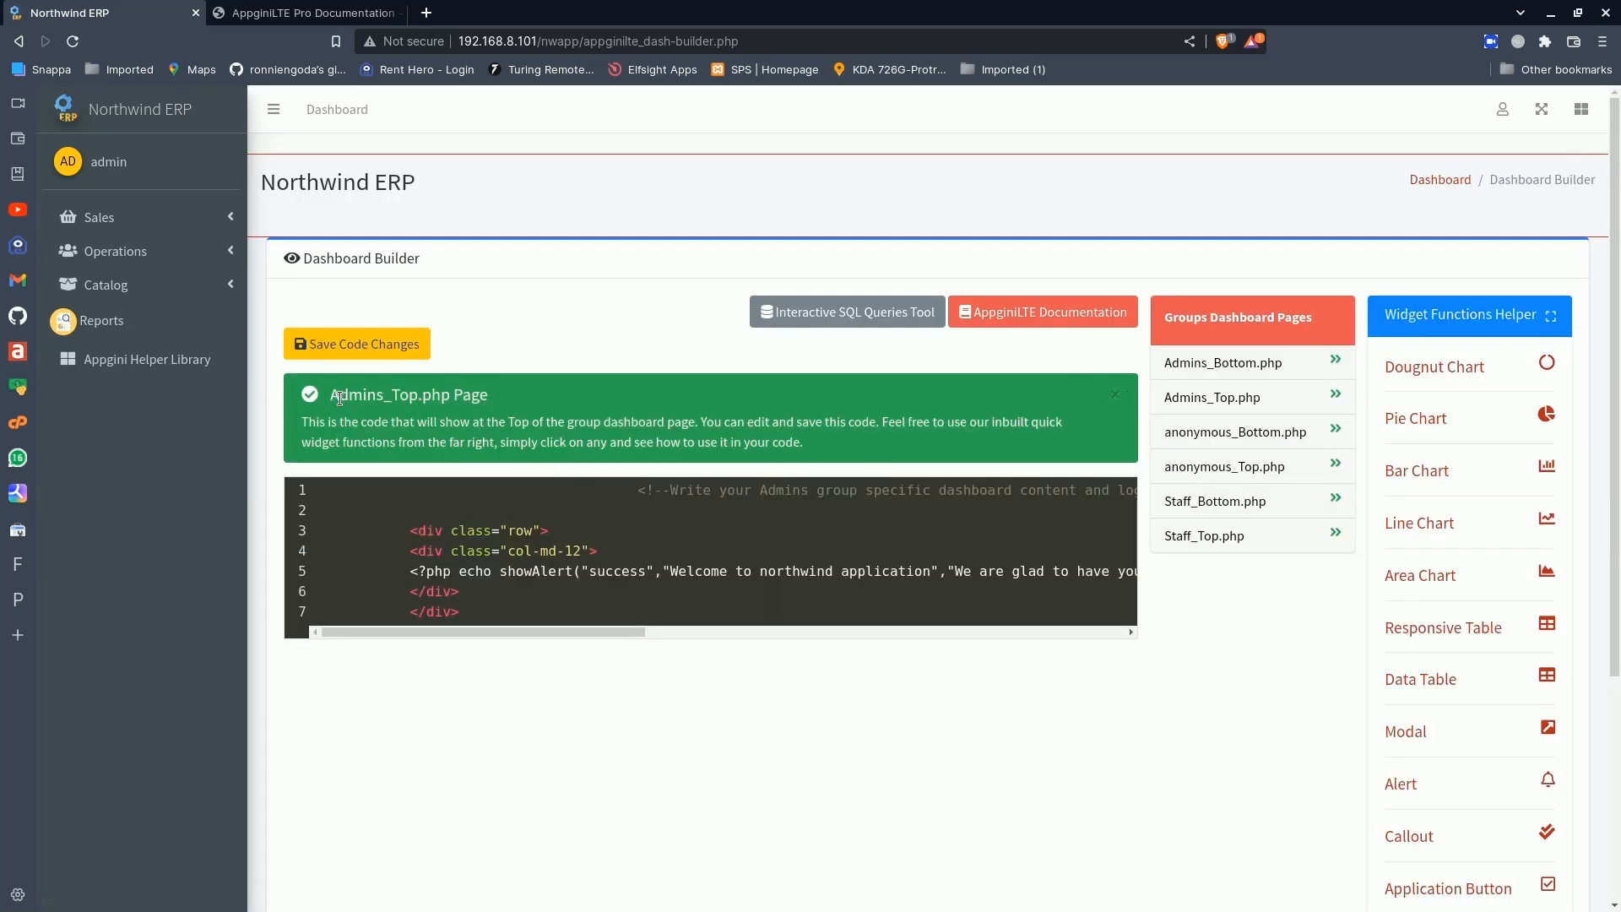
pyautogui.moveTo(334, 396); pyautogui.dragTo(410, 403)
# - Return to the dashboard and open the Customers Per Country custom page in the Operations group
pyautogui.click(146, 126)
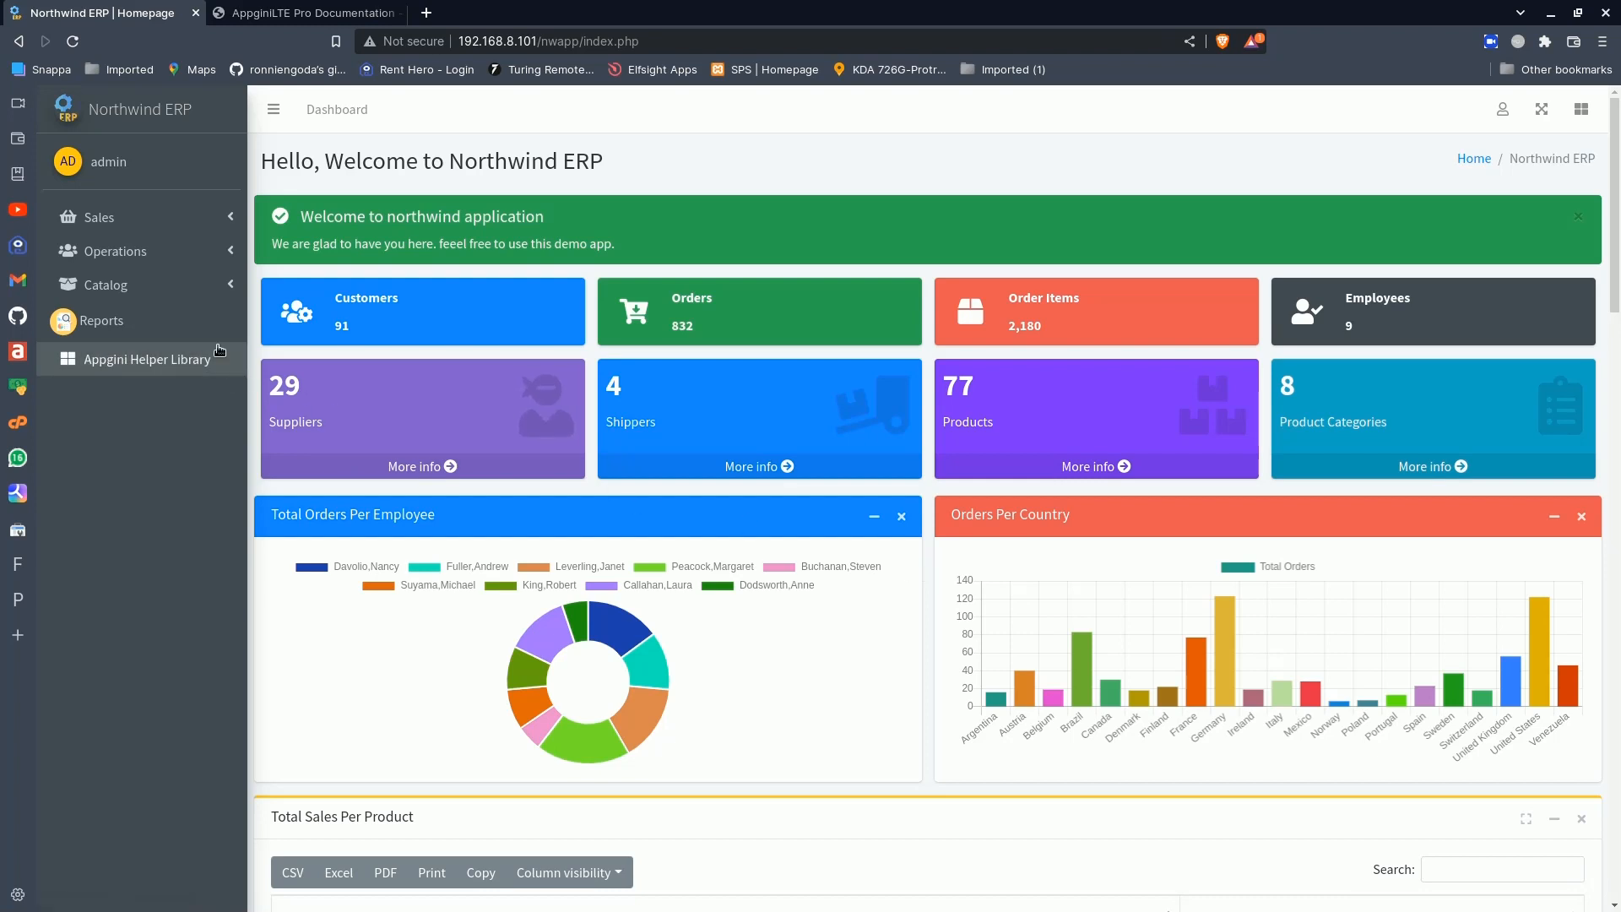
pyautogui.click(194, 251)
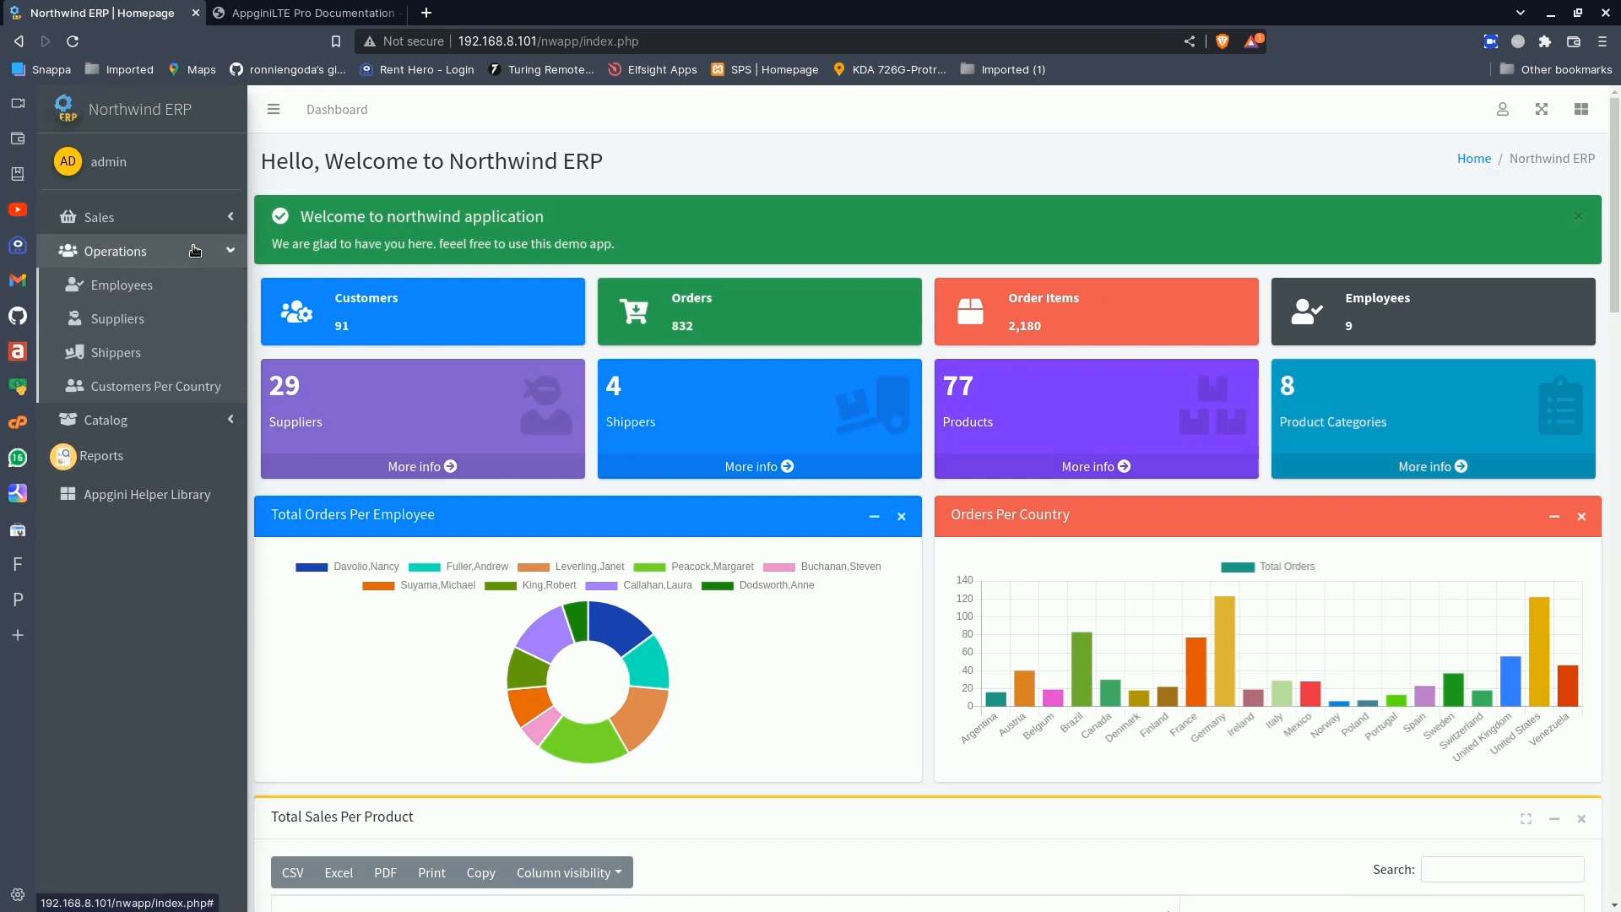
pyautogui.click(166, 389)
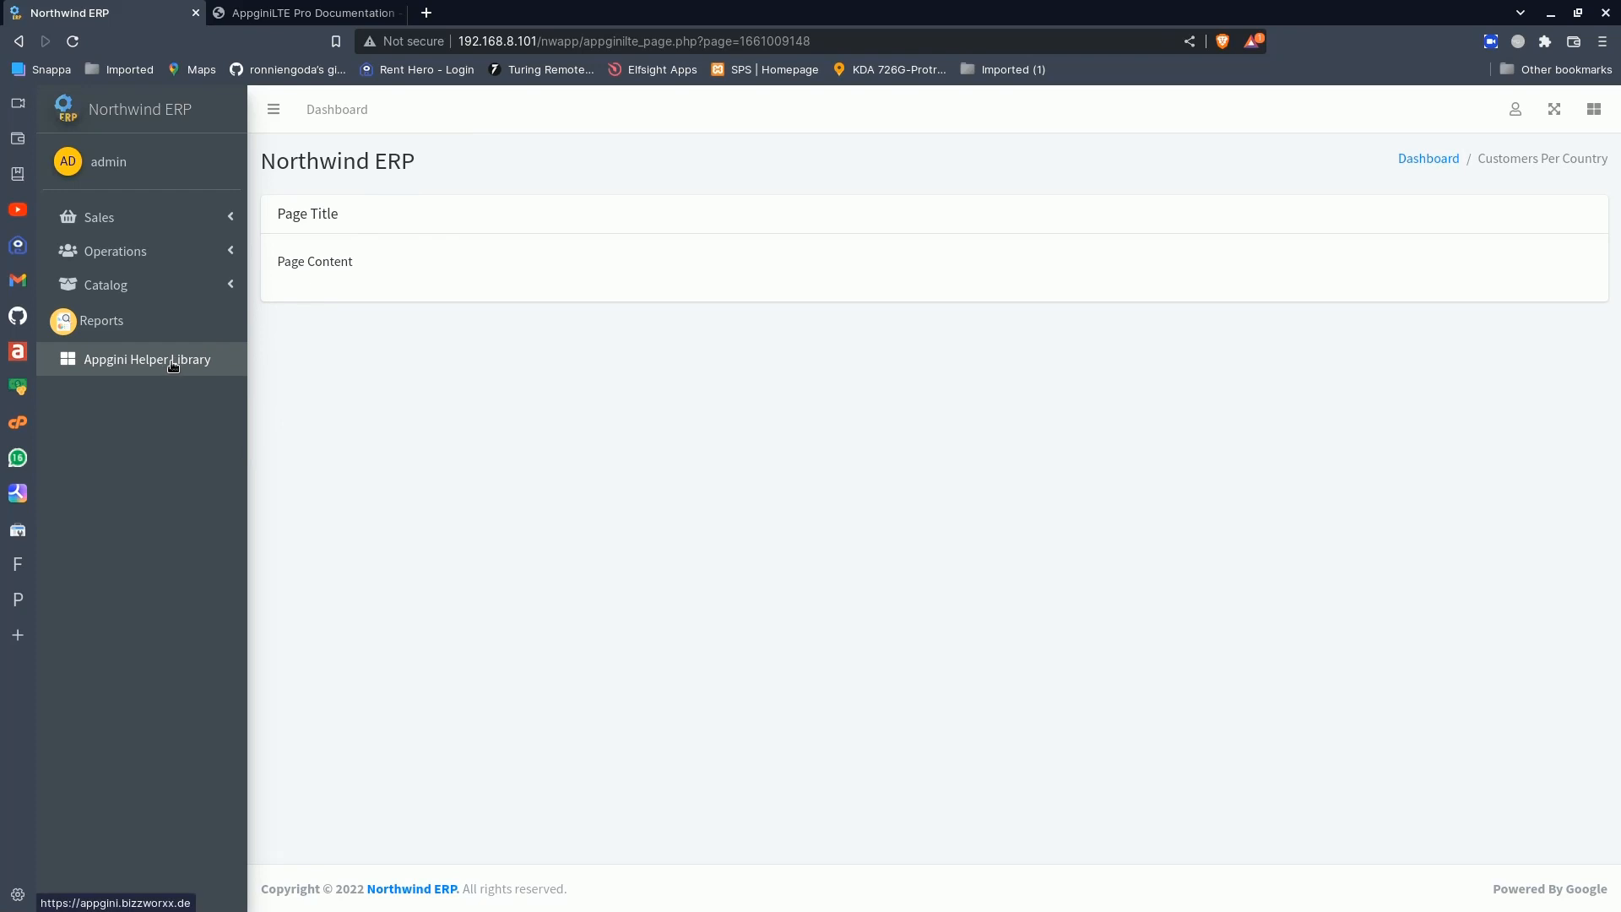
# - Open the Appgini Helper Library link, look over the external site, and return to the Northwind ERP dashboard
pyautogui.click(120, 366)
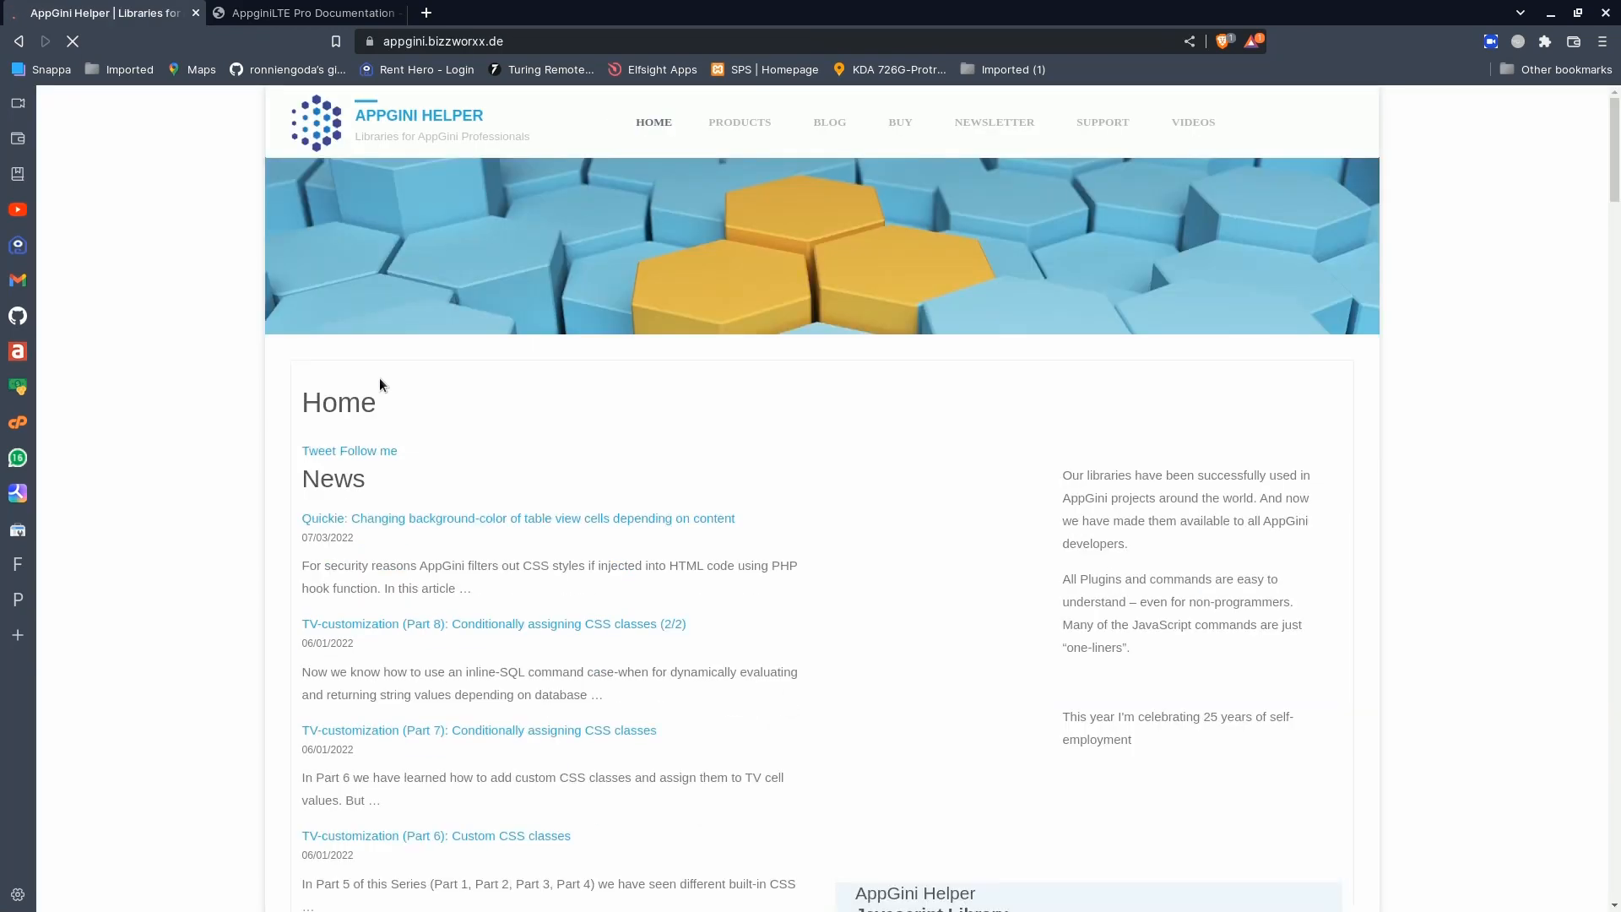
pyautogui.scroll(-6, 211, 490)
pyautogui.scroll(7, 212, 492)
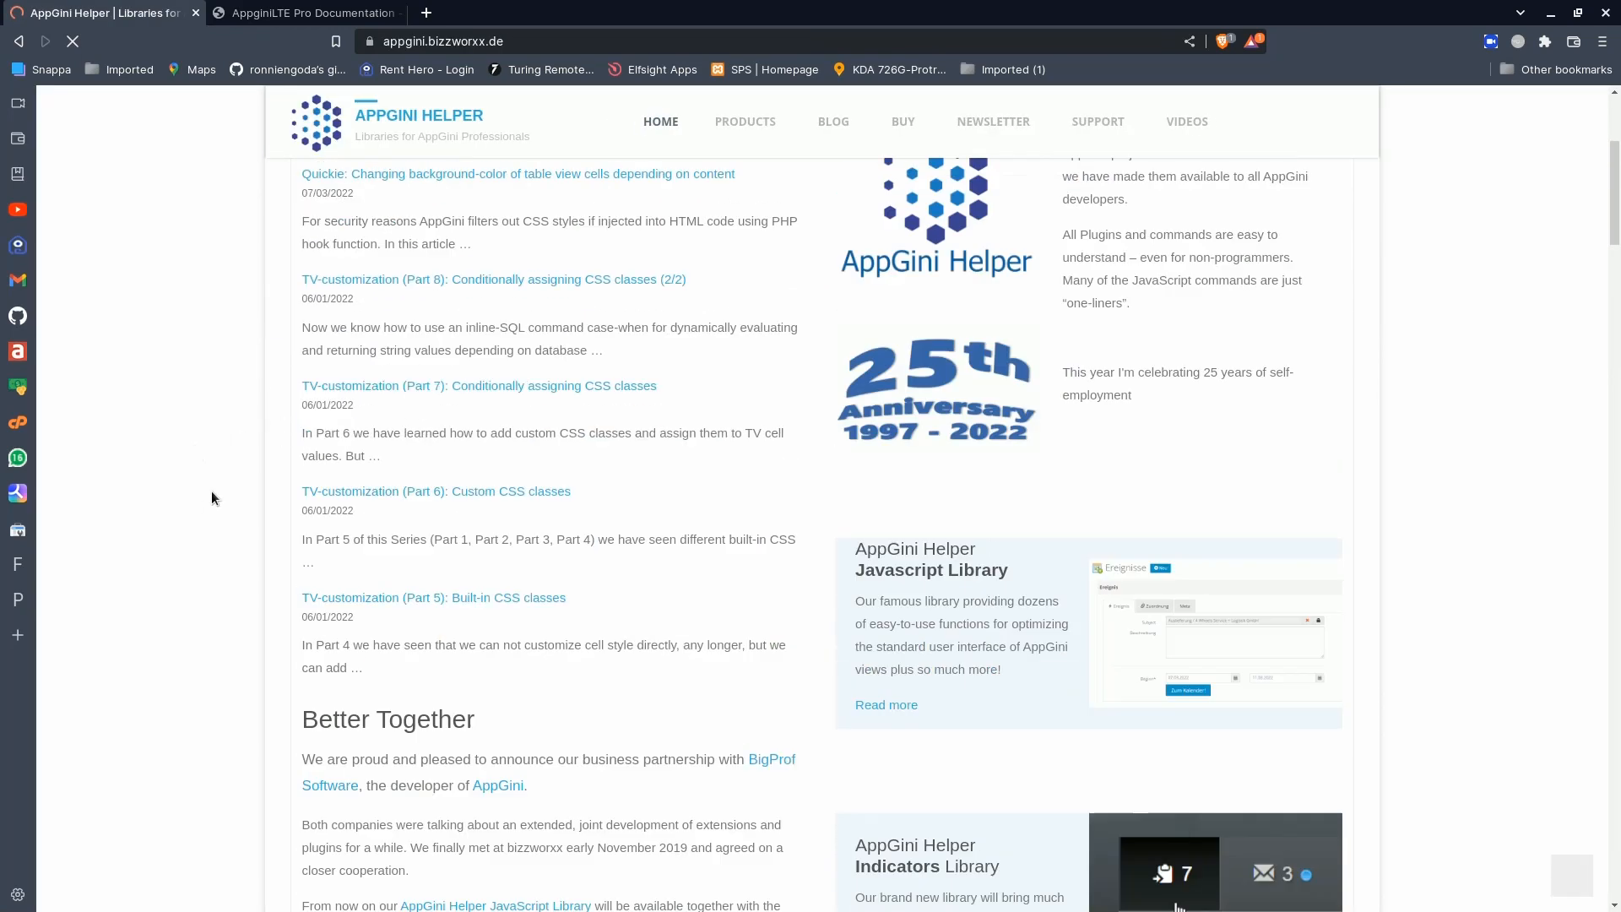
pyautogui.scroll(-6, 210, 468)
pyautogui.scroll(7, 210, 469)
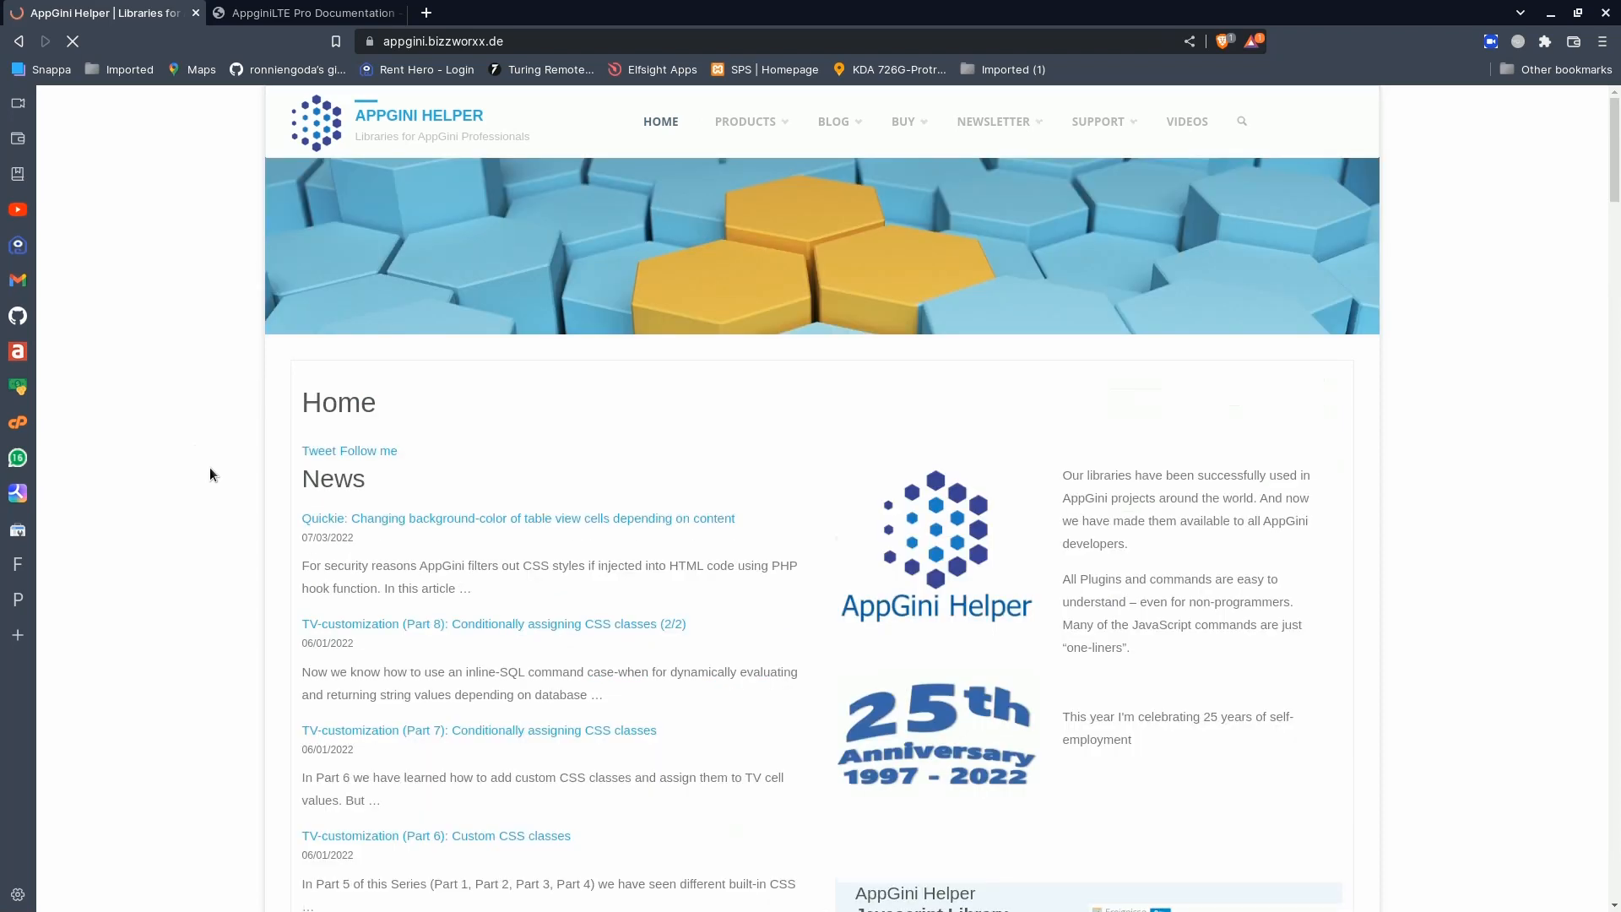
pyautogui.click(23, 41)
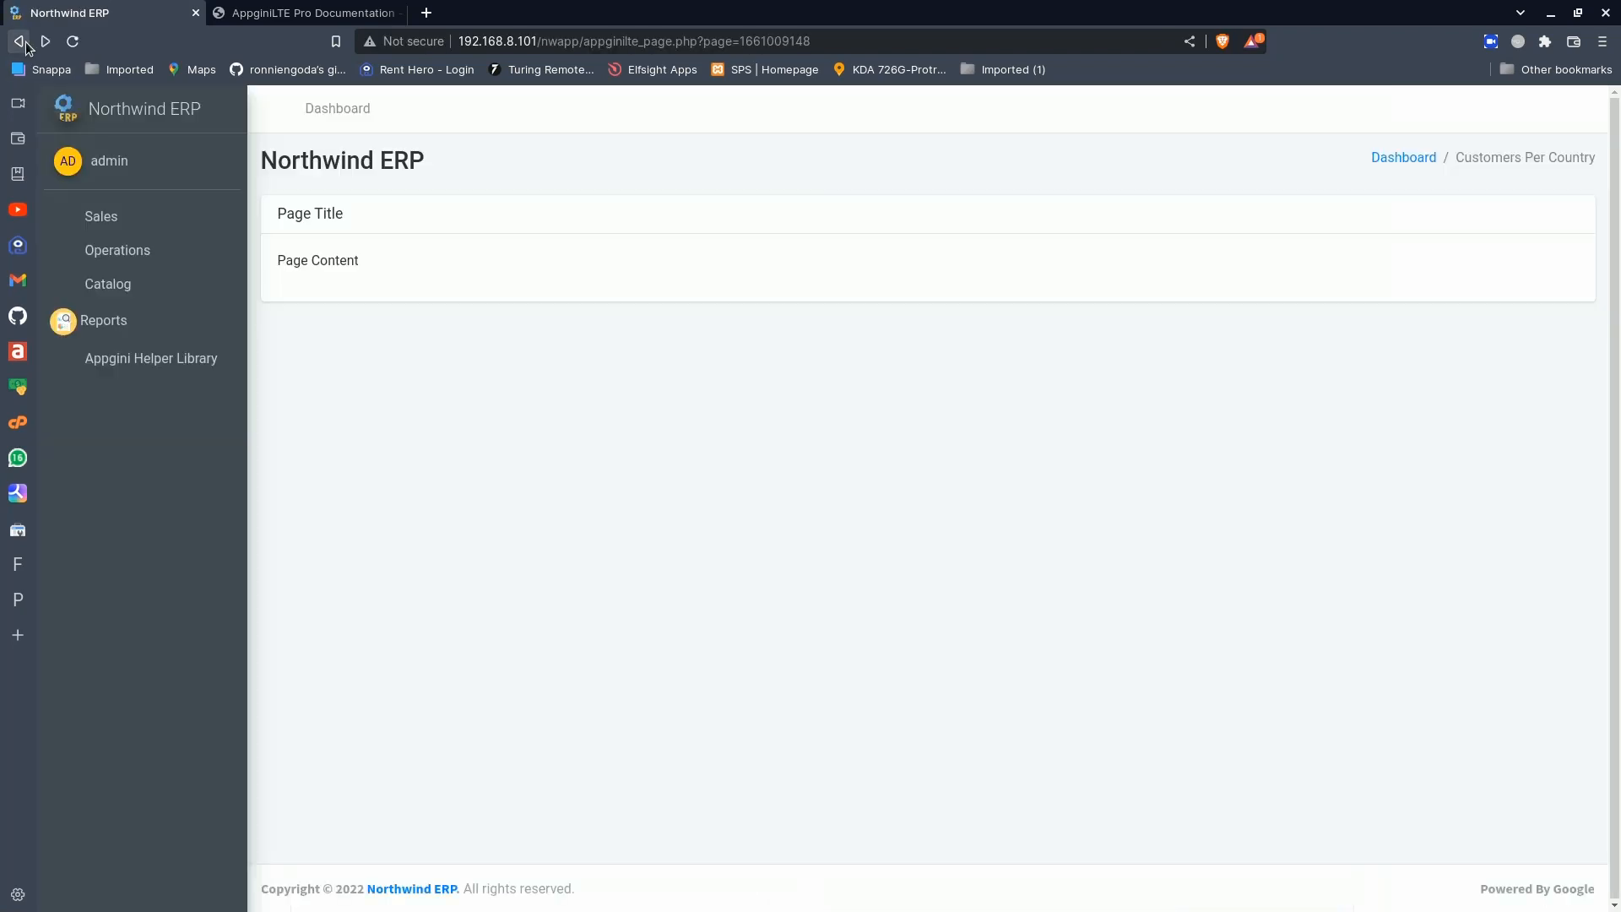
pyautogui.click(149, 122)
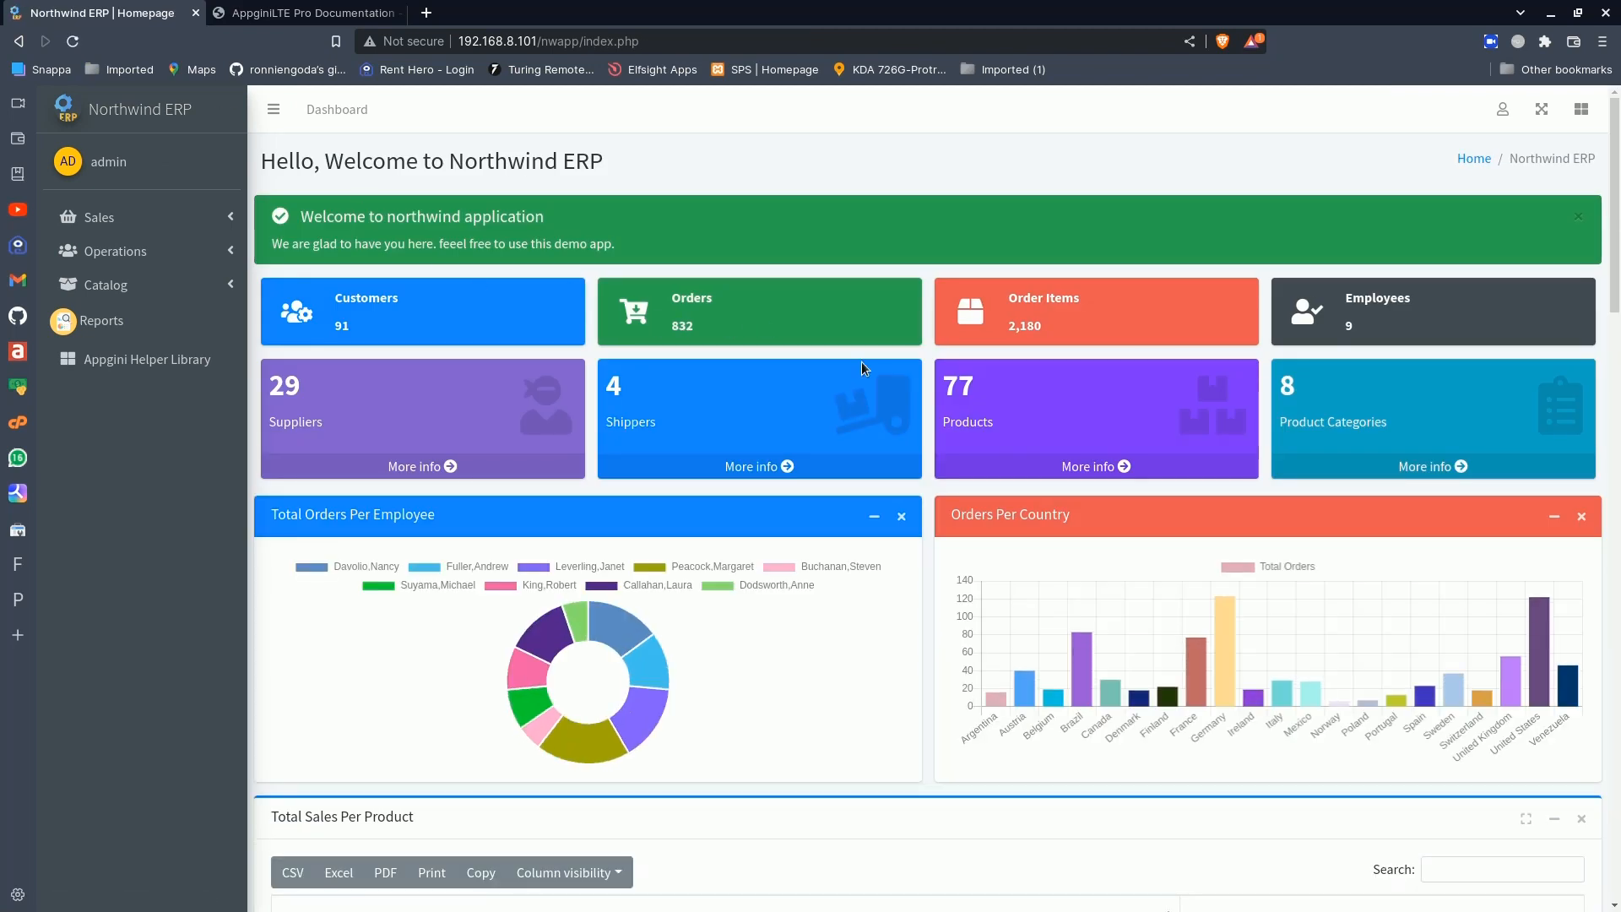
# - Look over the dashboard's Total Sales Per Product table and its summary cards
pyautogui.scroll(-8, 934, 466)
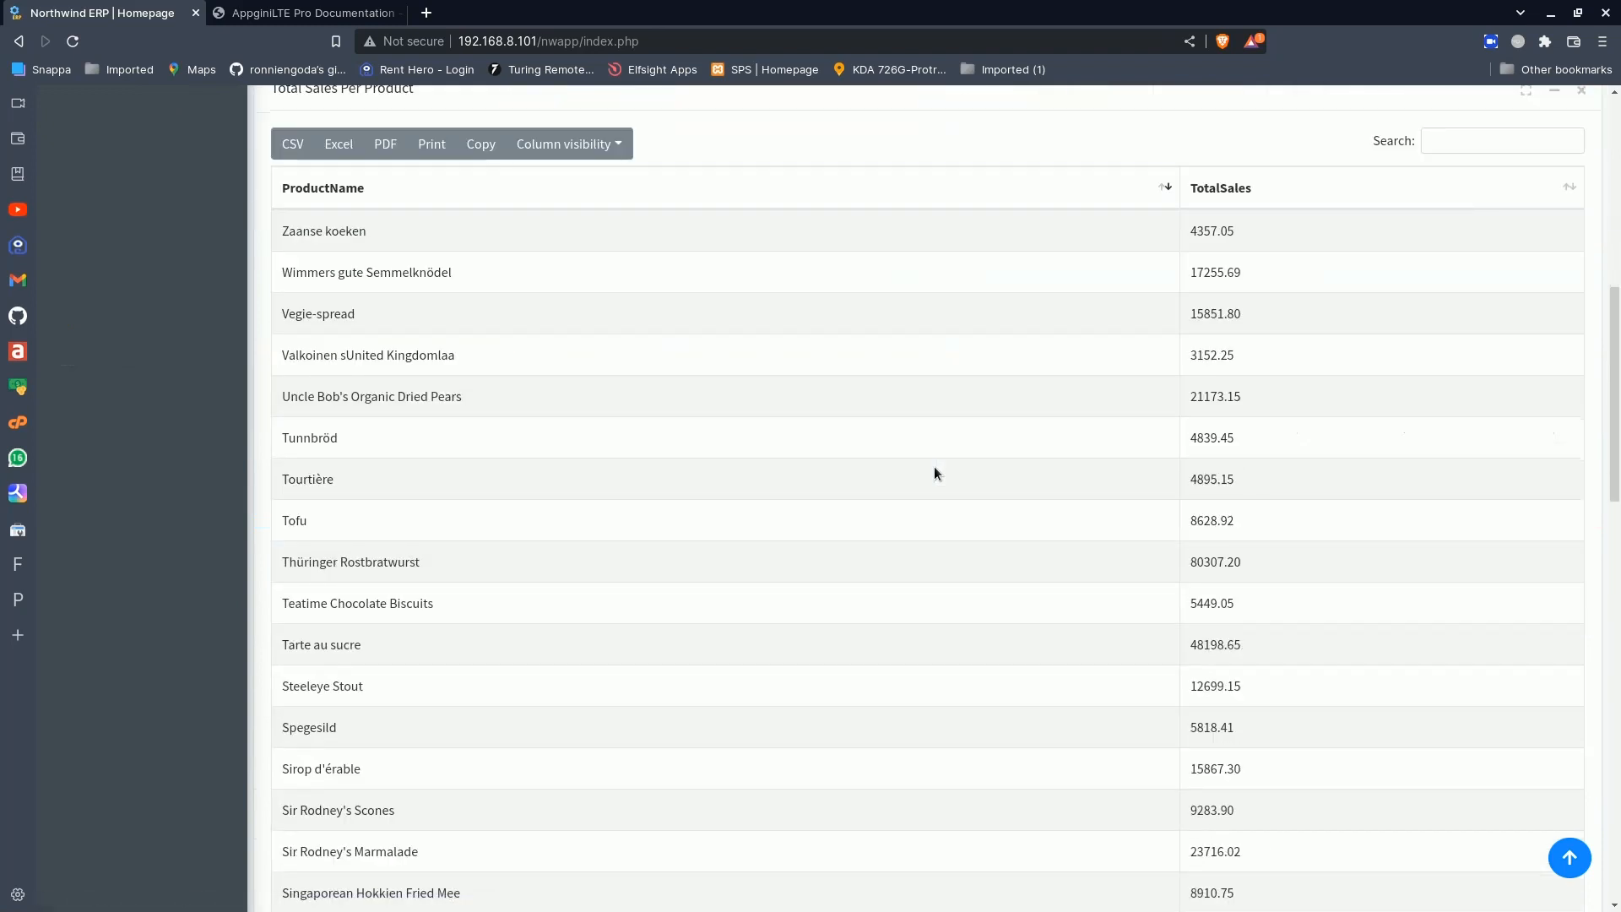
pyautogui.scroll(8, 934, 466)
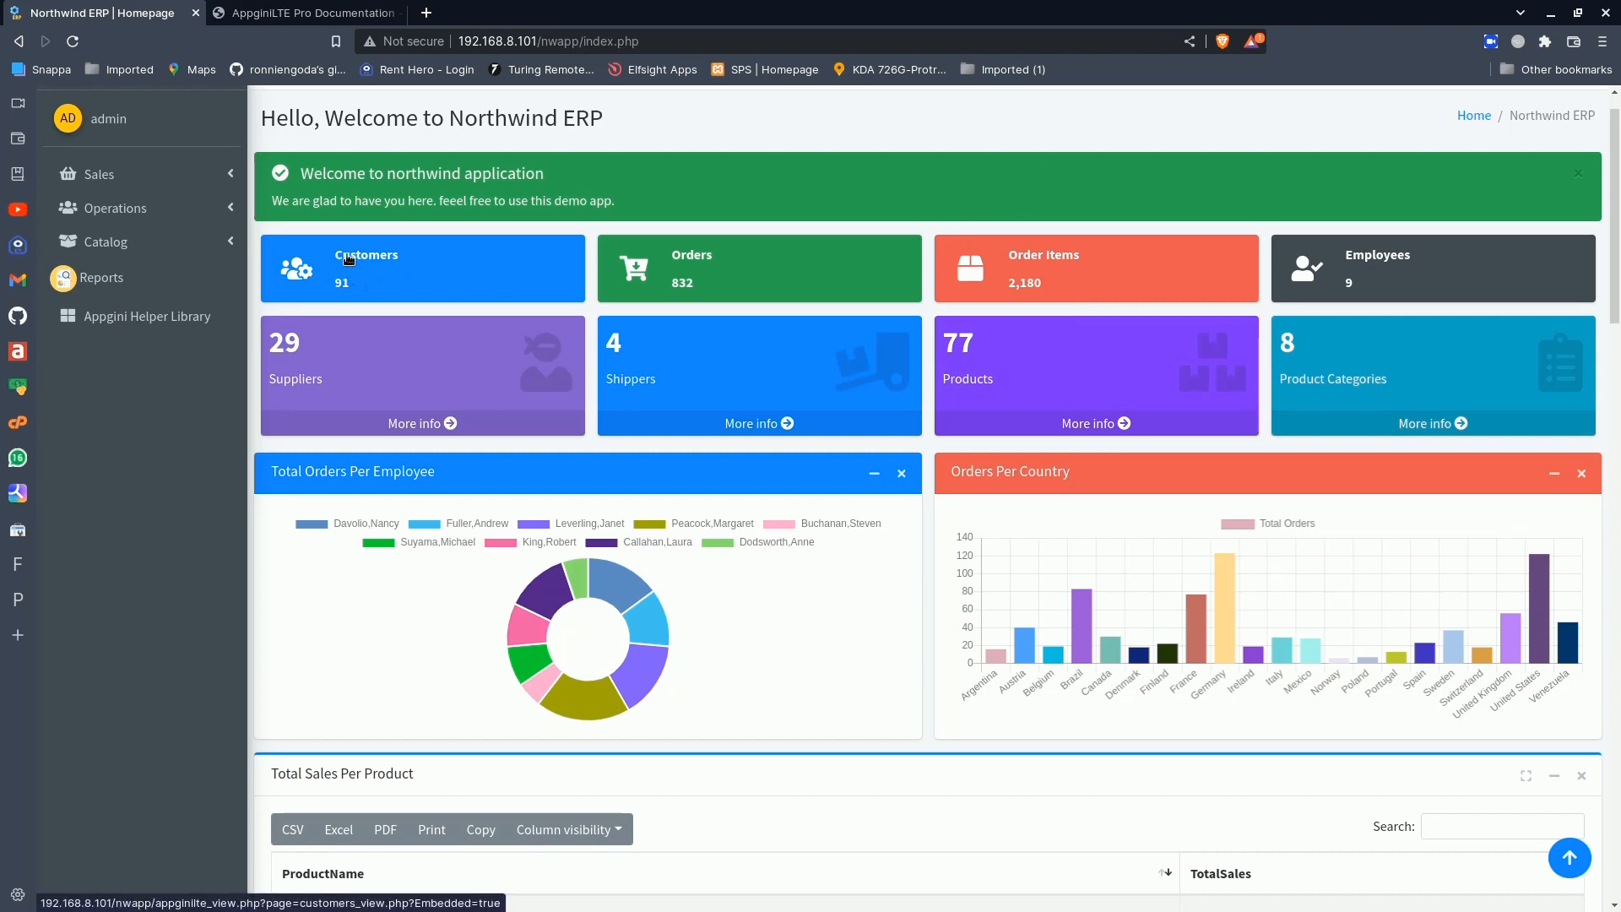
pyautogui.moveTo(346, 256); pyautogui.dragTo(413, 260)
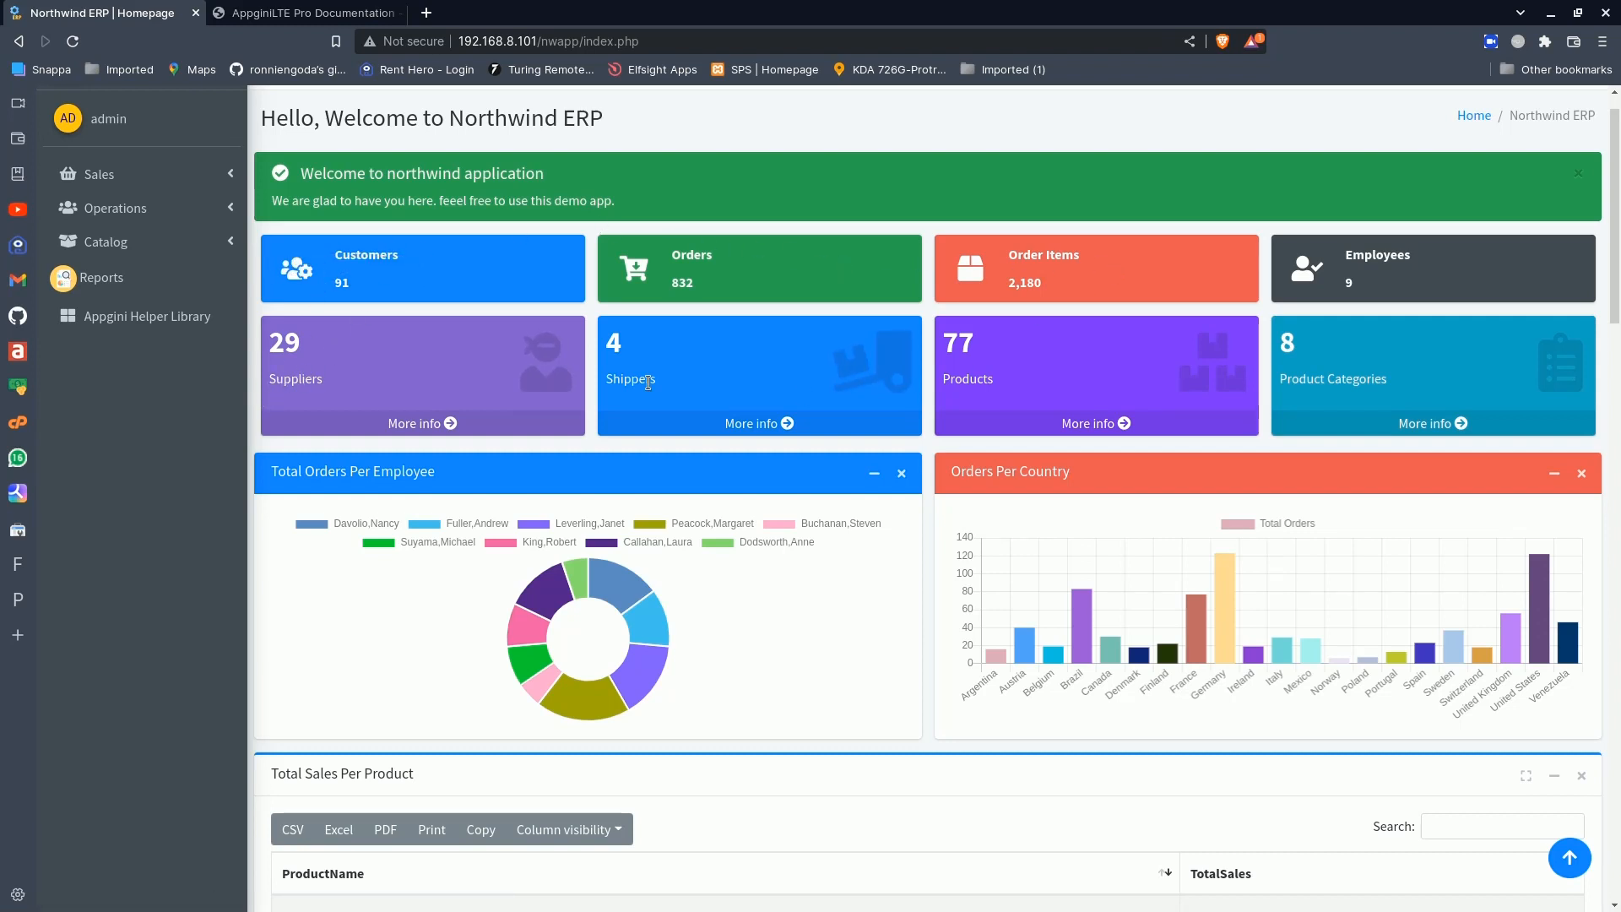
pyautogui.moveTo(332, 379); pyautogui.dragTo(268, 380)
# - Open the Customers table from its dashboard card, then return to the dashboard
pyautogui.click(776, 278)
pyautogui.click(368, 257)
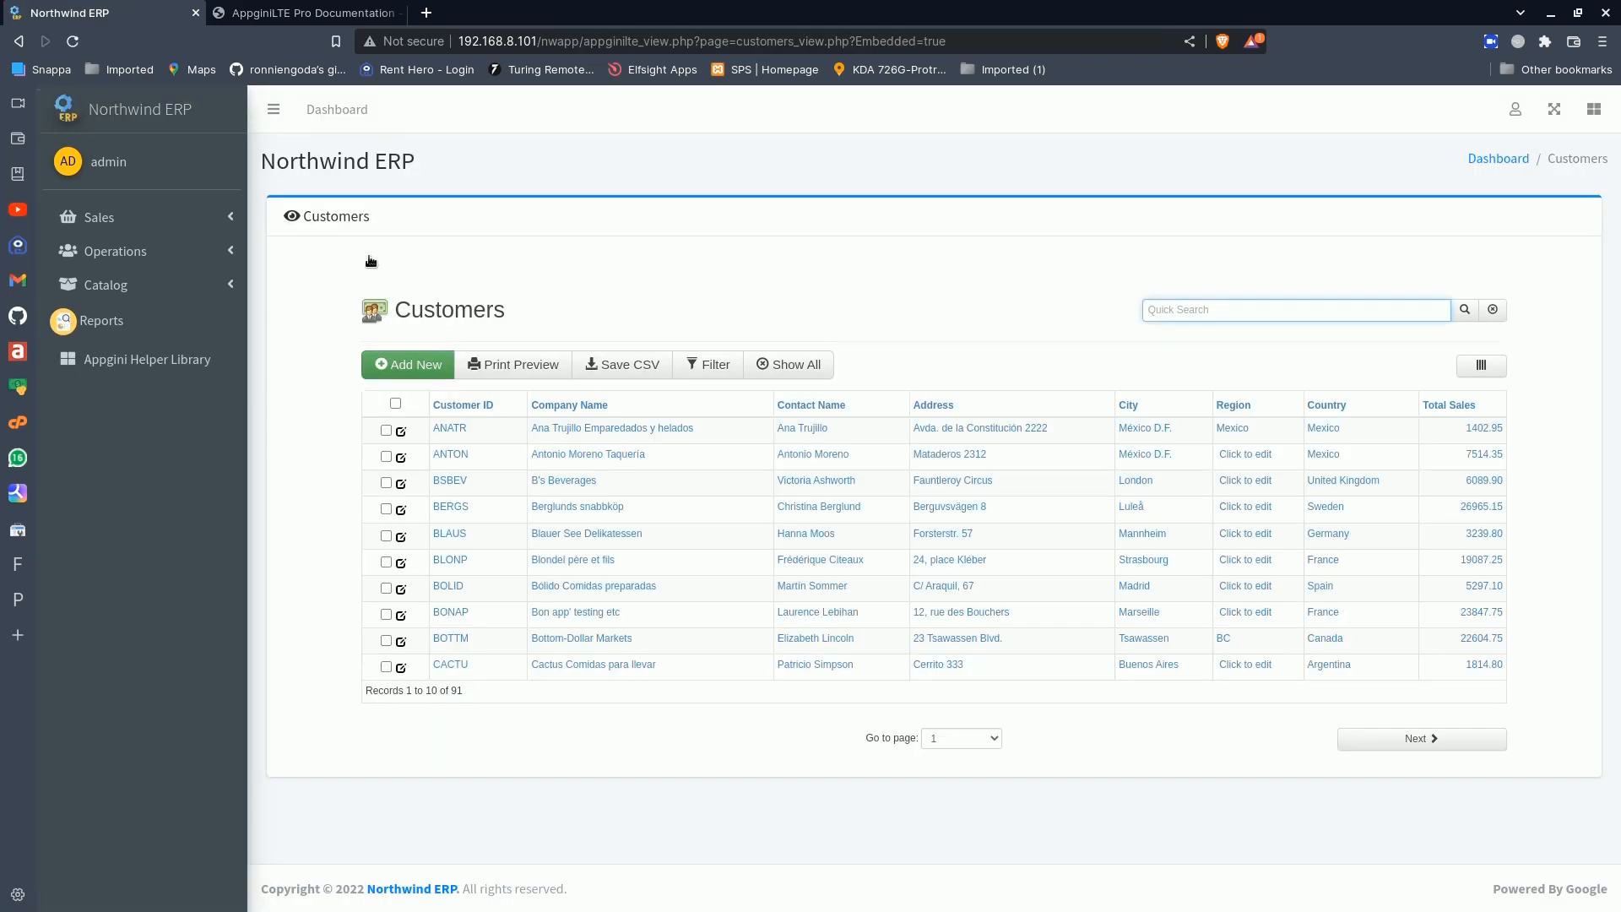
pyautogui.click(154, 117)
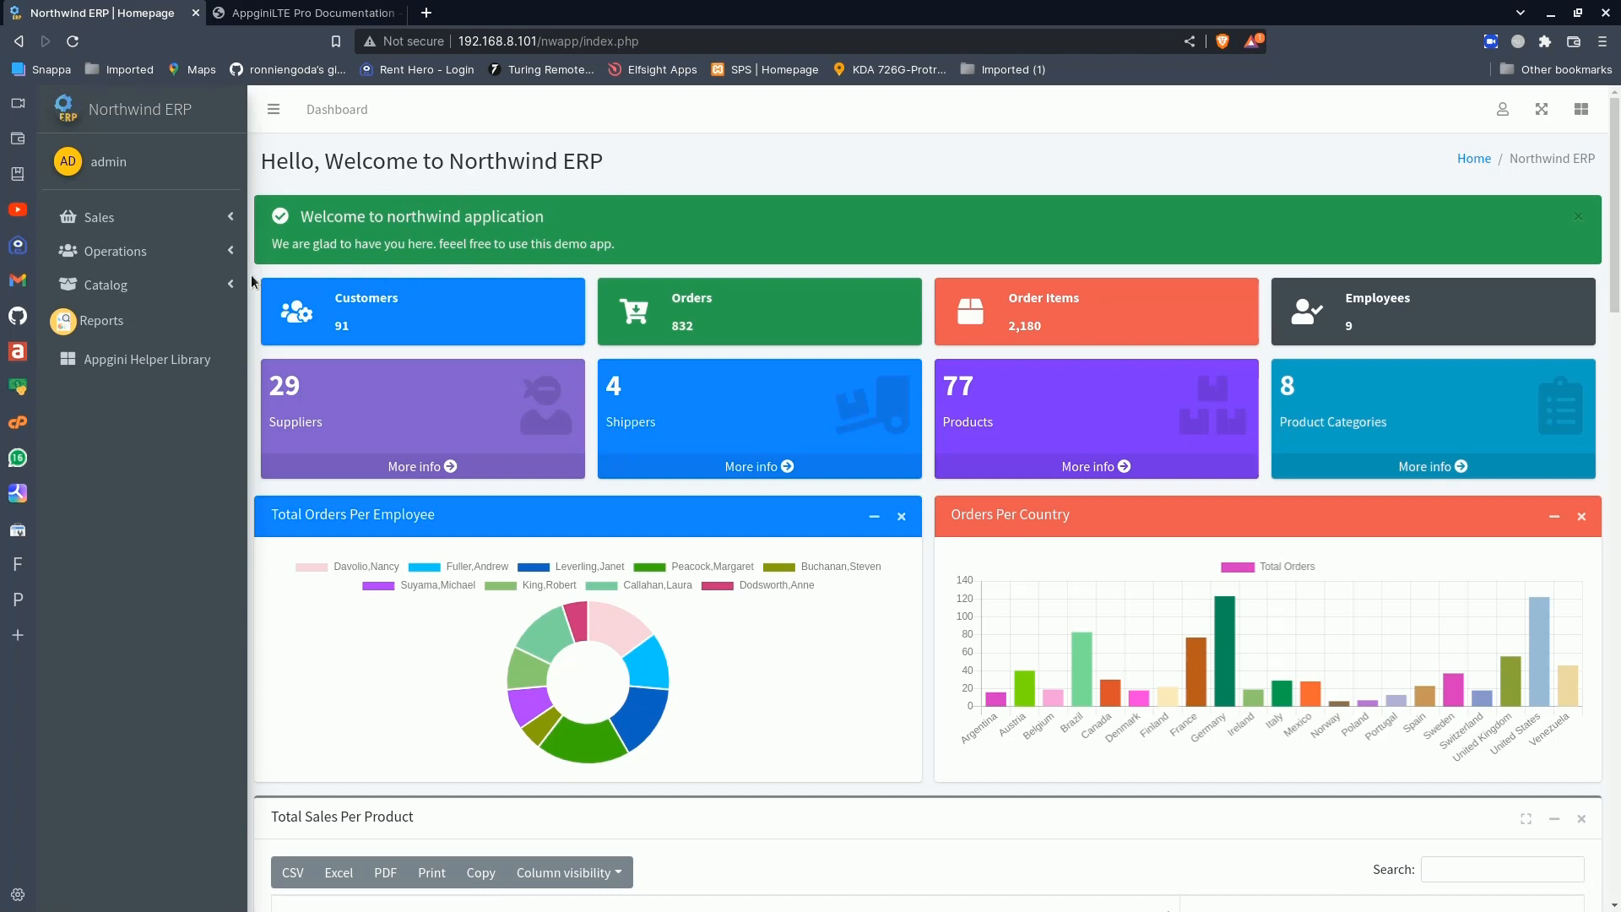
# - Open the Products table from the Catalog group
pyautogui.click(212, 253)
pyautogui.click(211, 252)
pyautogui.click(179, 289)
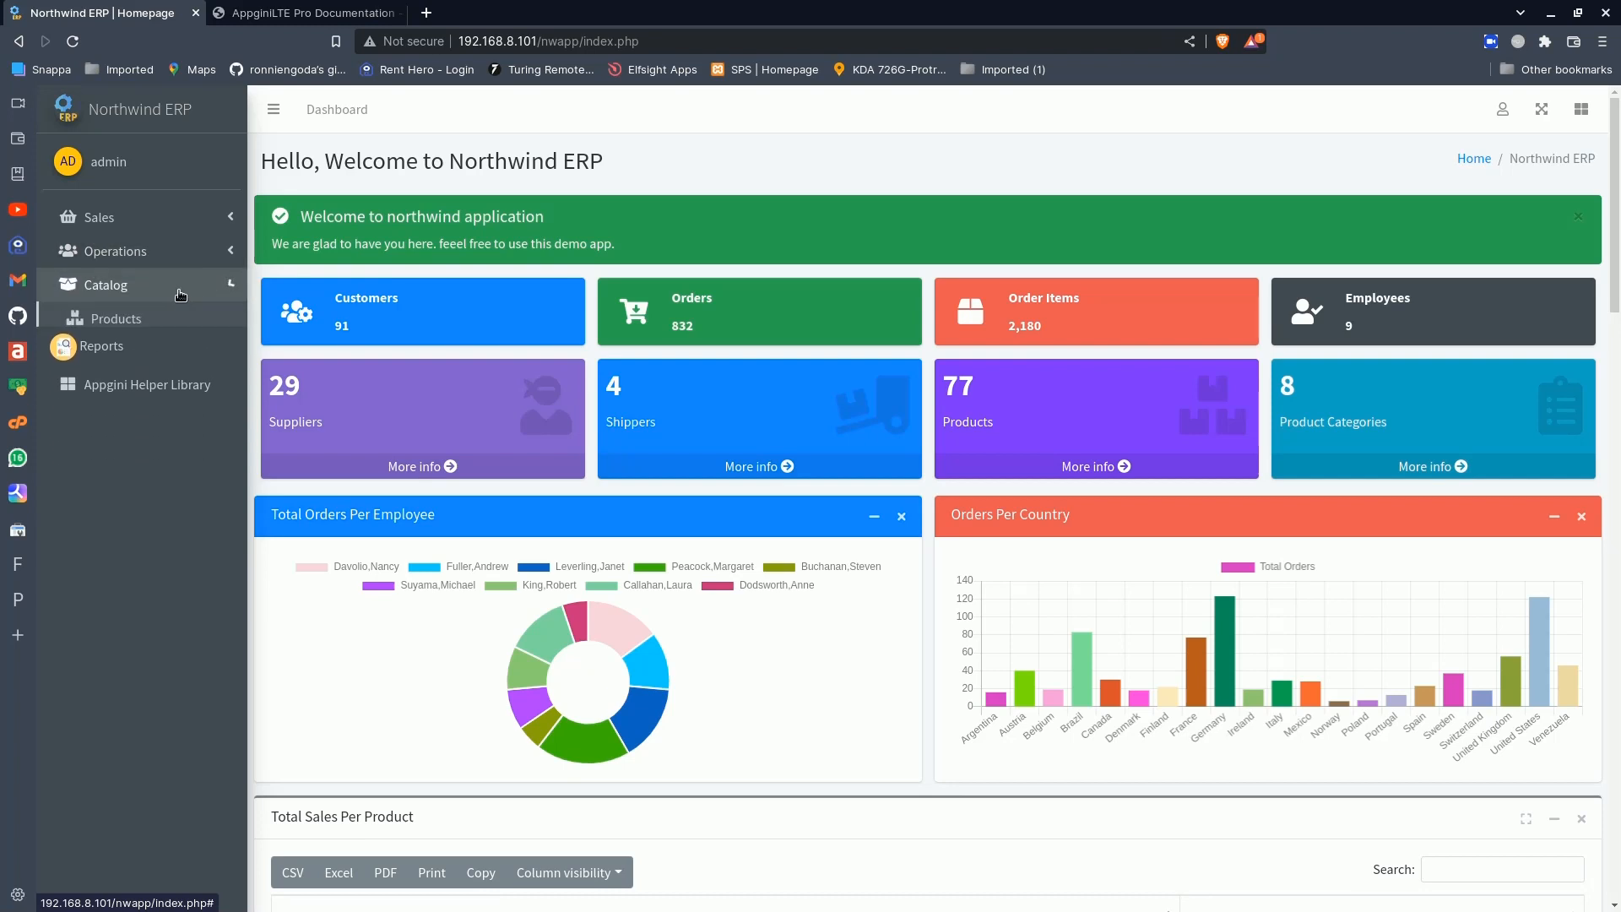
pyautogui.click(174, 330)
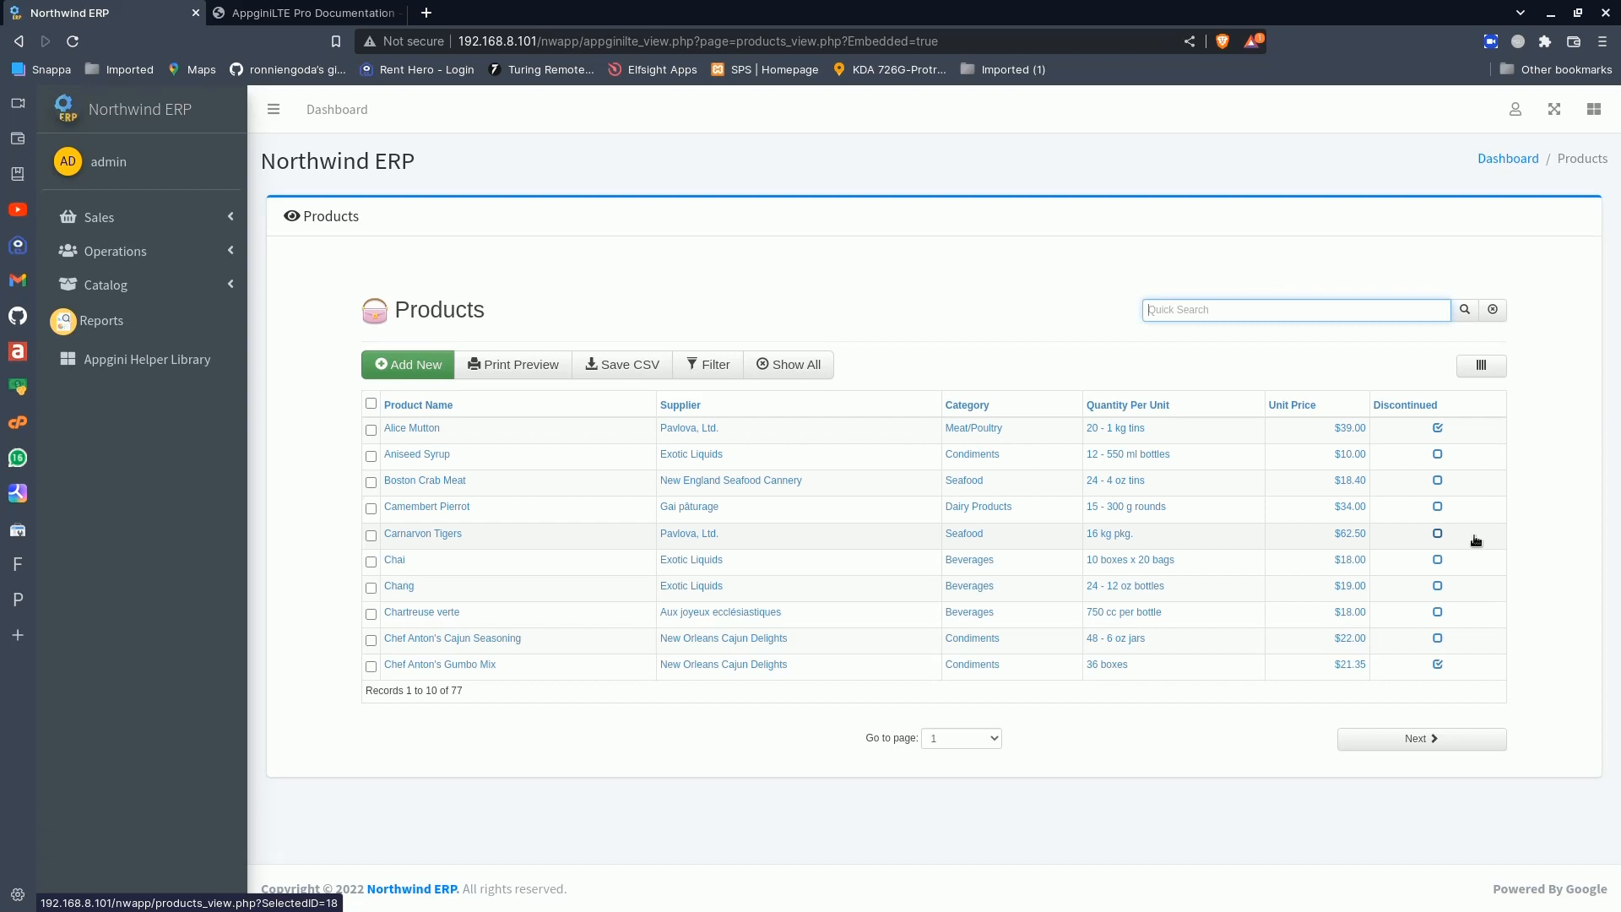
# - Select the Aniseed Syrup record in the Products table, then clear the selection
pyautogui.click(372, 457)
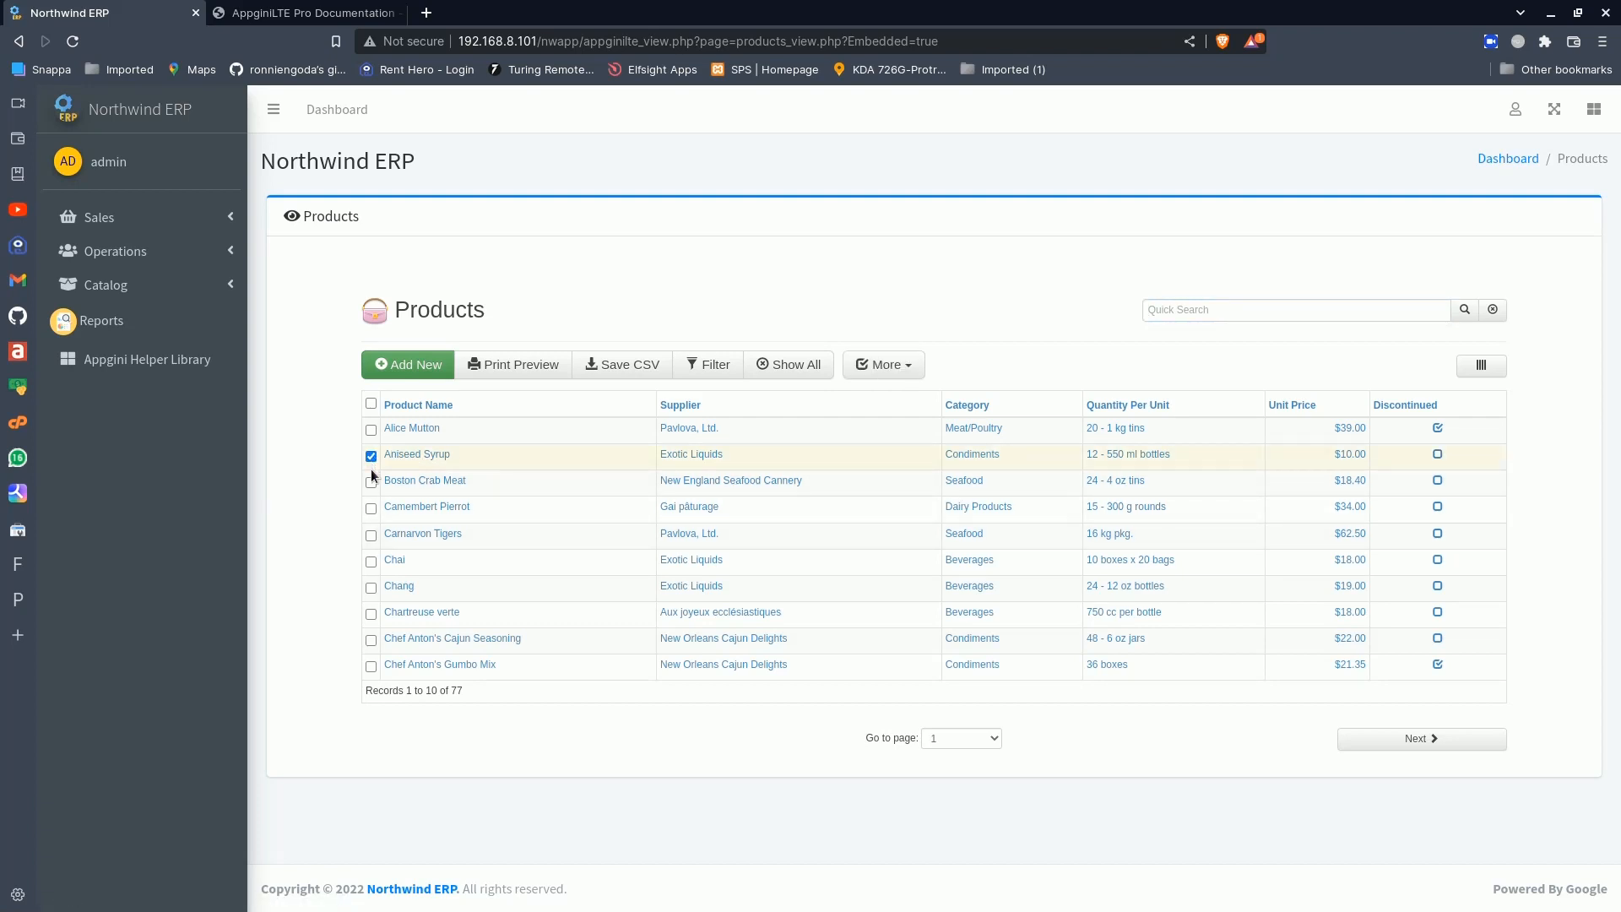
pyautogui.click(371, 483)
pyautogui.click(372, 483)
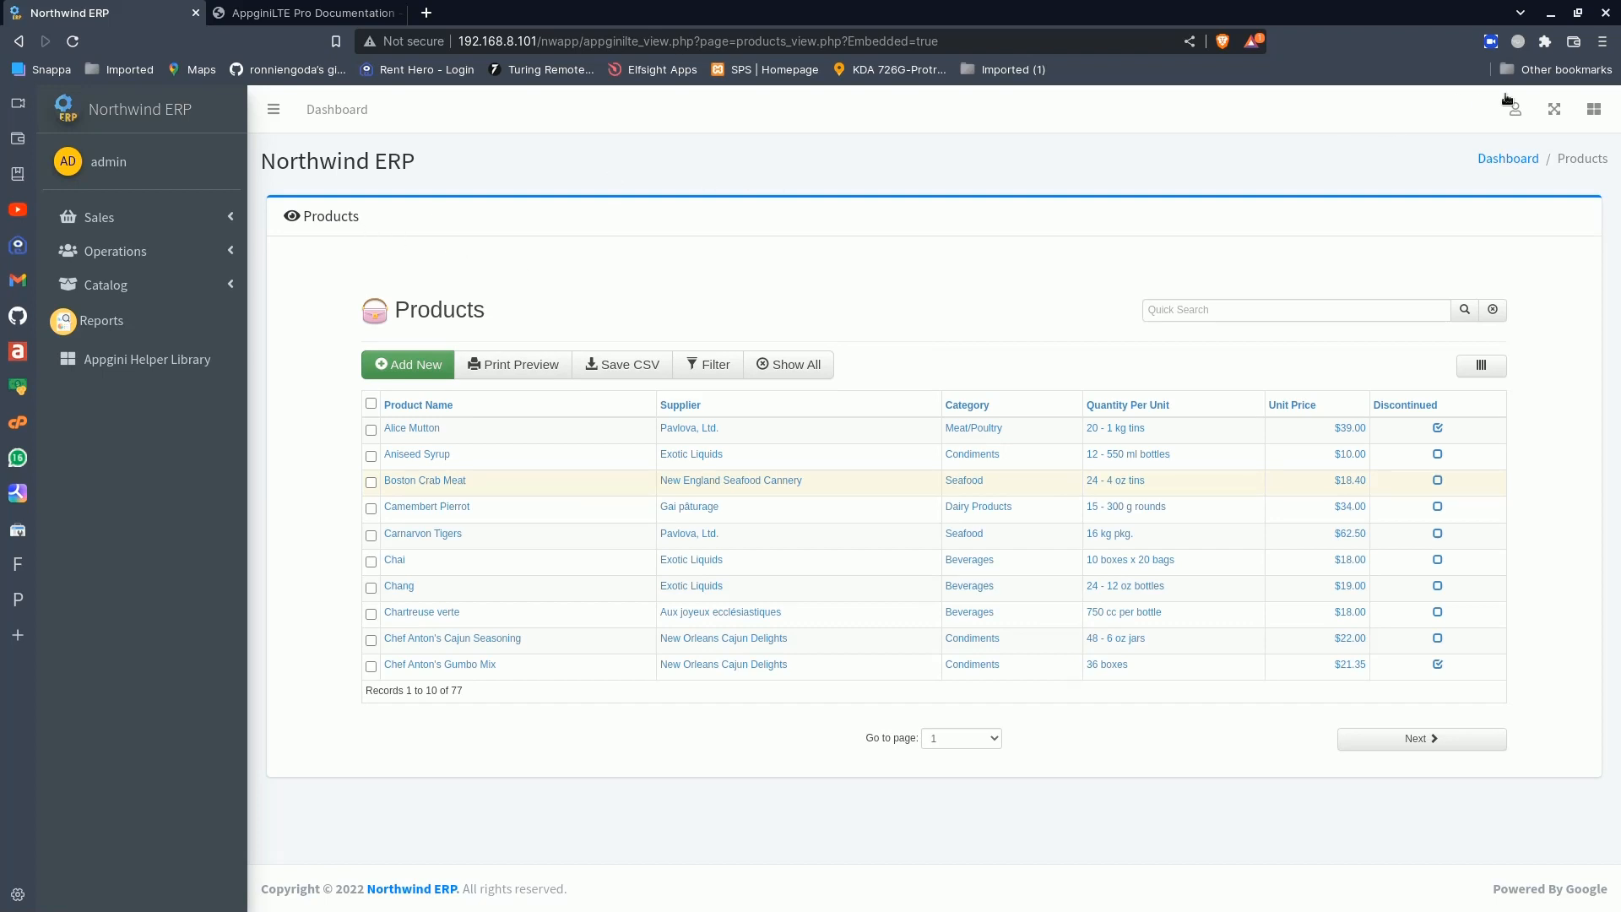
pyautogui.click(1515, 109)
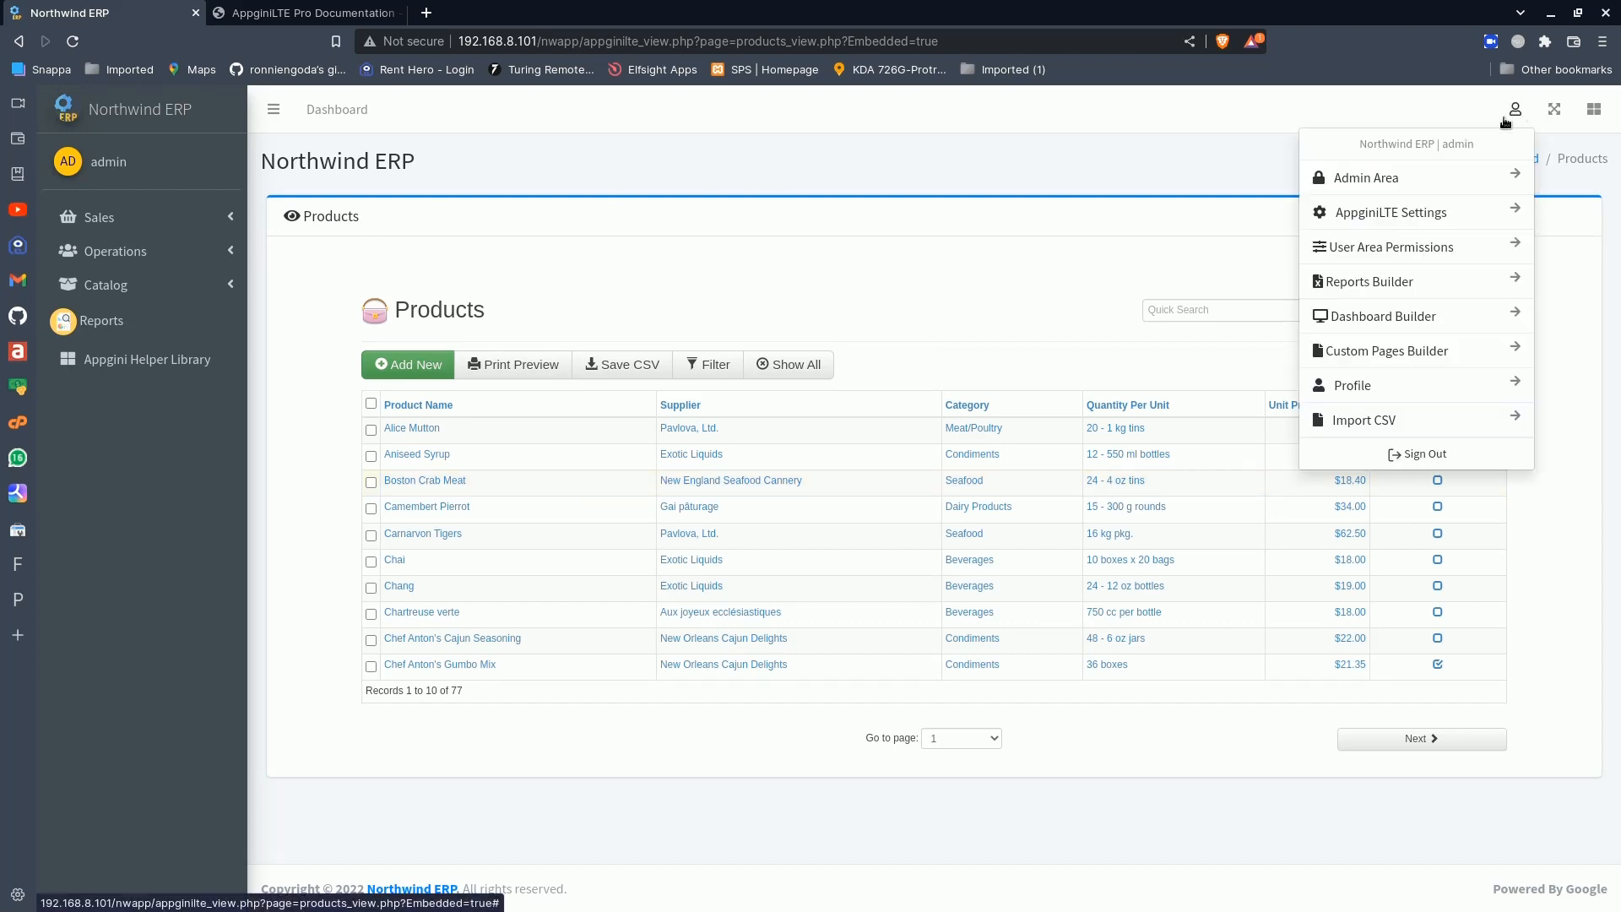
pyautogui.click(1404, 177)
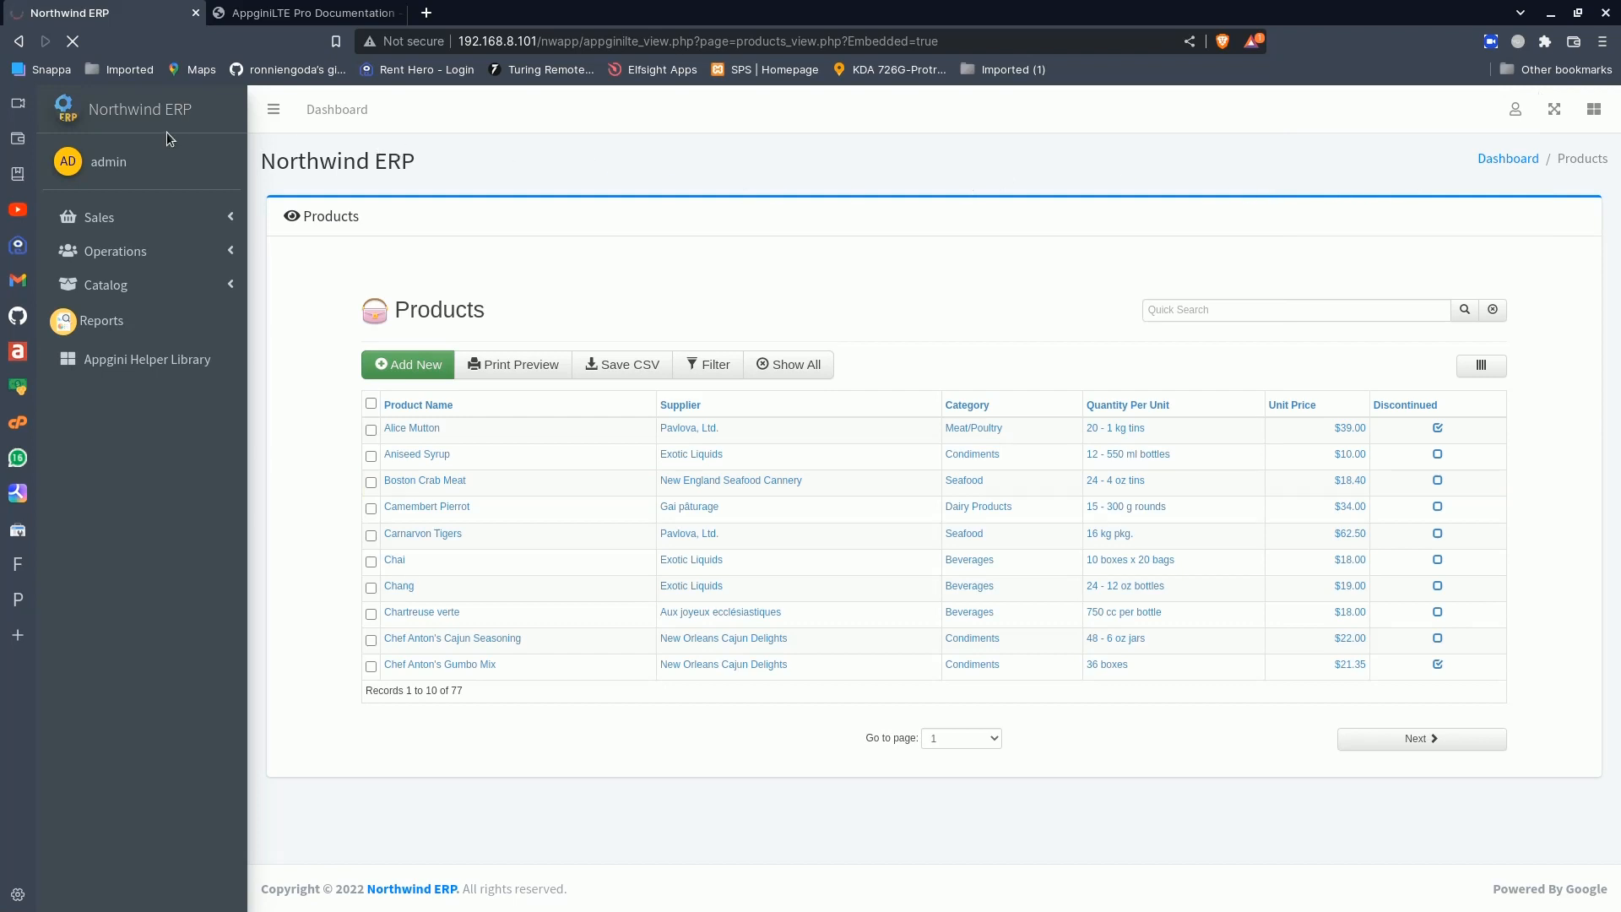
pyautogui.click(73, 41)
# - Open the Admin Area in a new browser tab and switch to it
pyautogui.click(1516, 109)
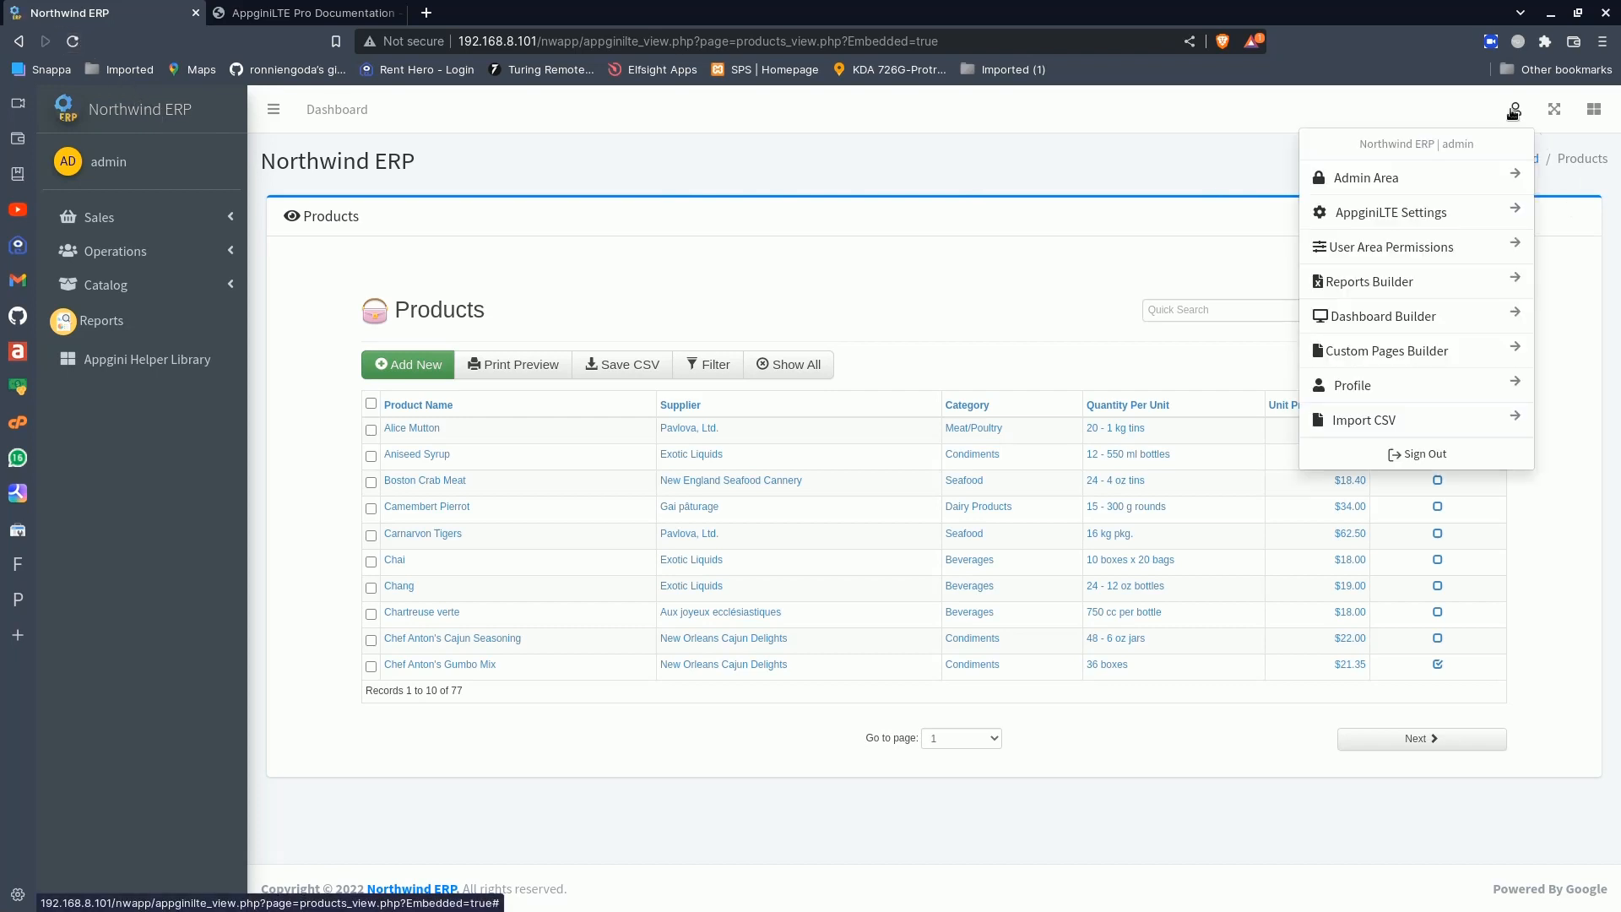
pyautogui.rightClick(1374, 180)
pyautogui.click(1415, 191)
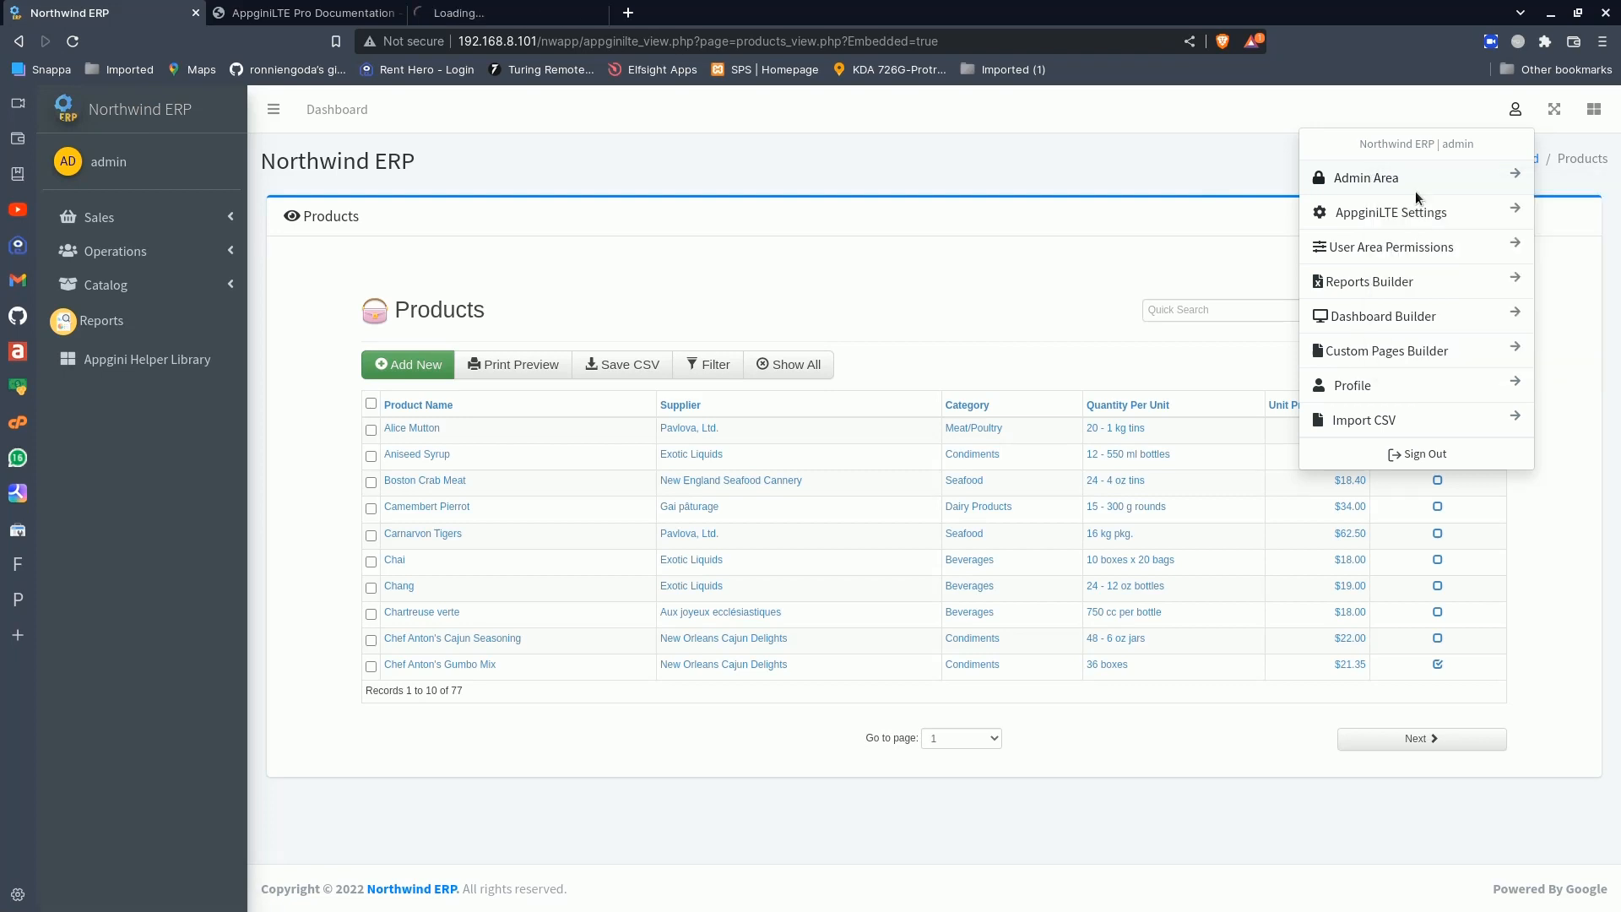
pyautogui.click(473, 12)
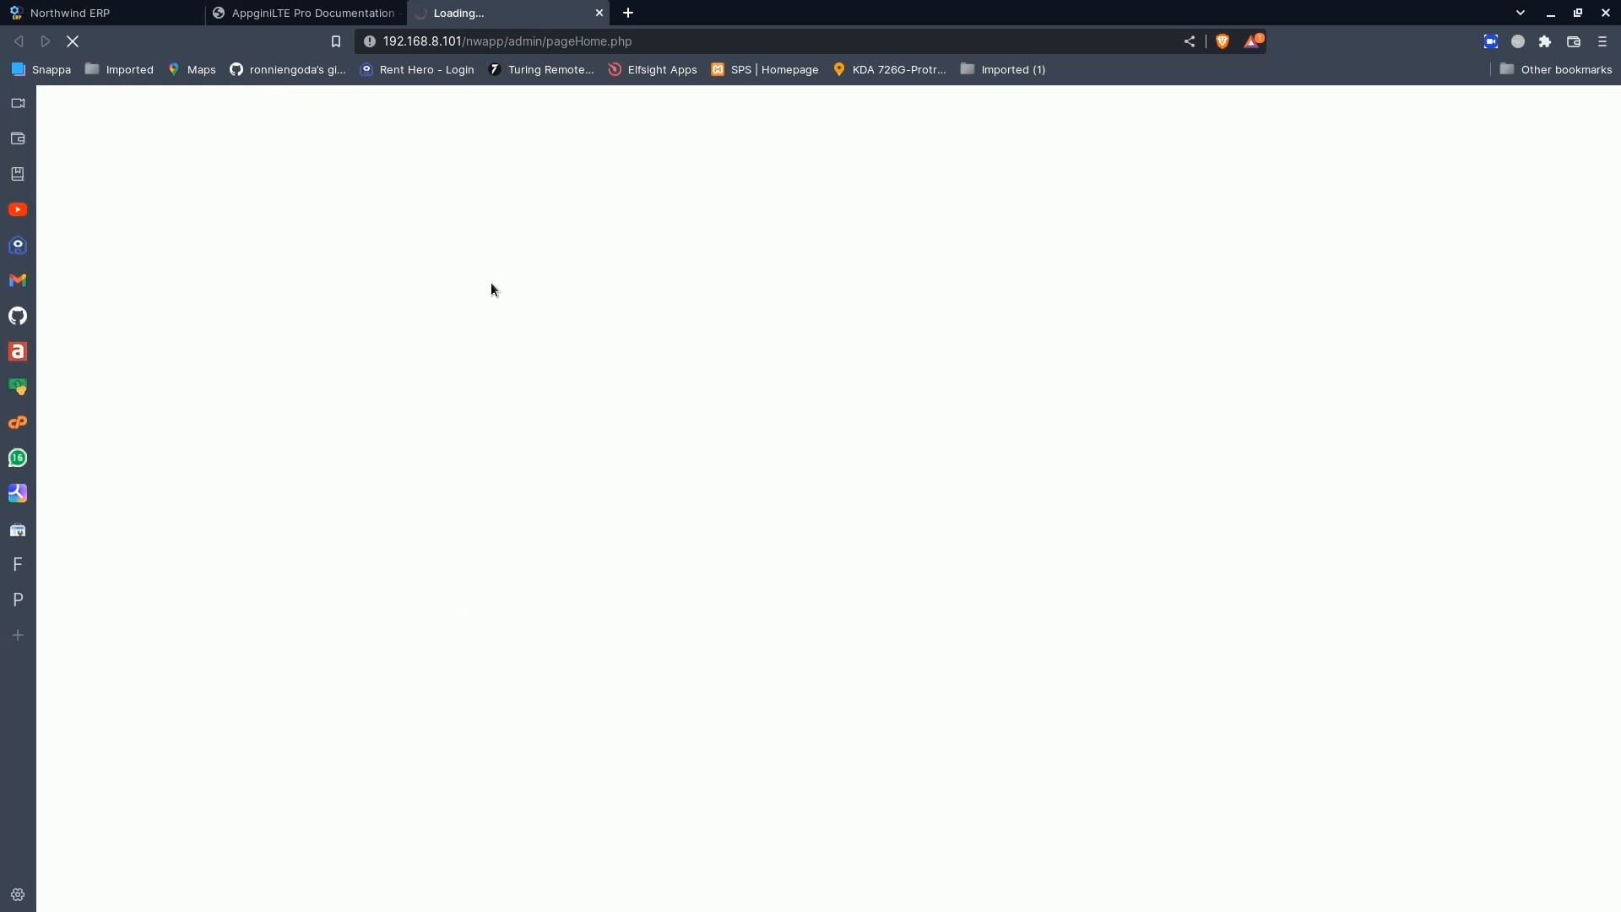
# - Go back to the Products page, close the account options, and switch to the AppginiLTE Pro Documentation page
pyautogui.click(82, 5)
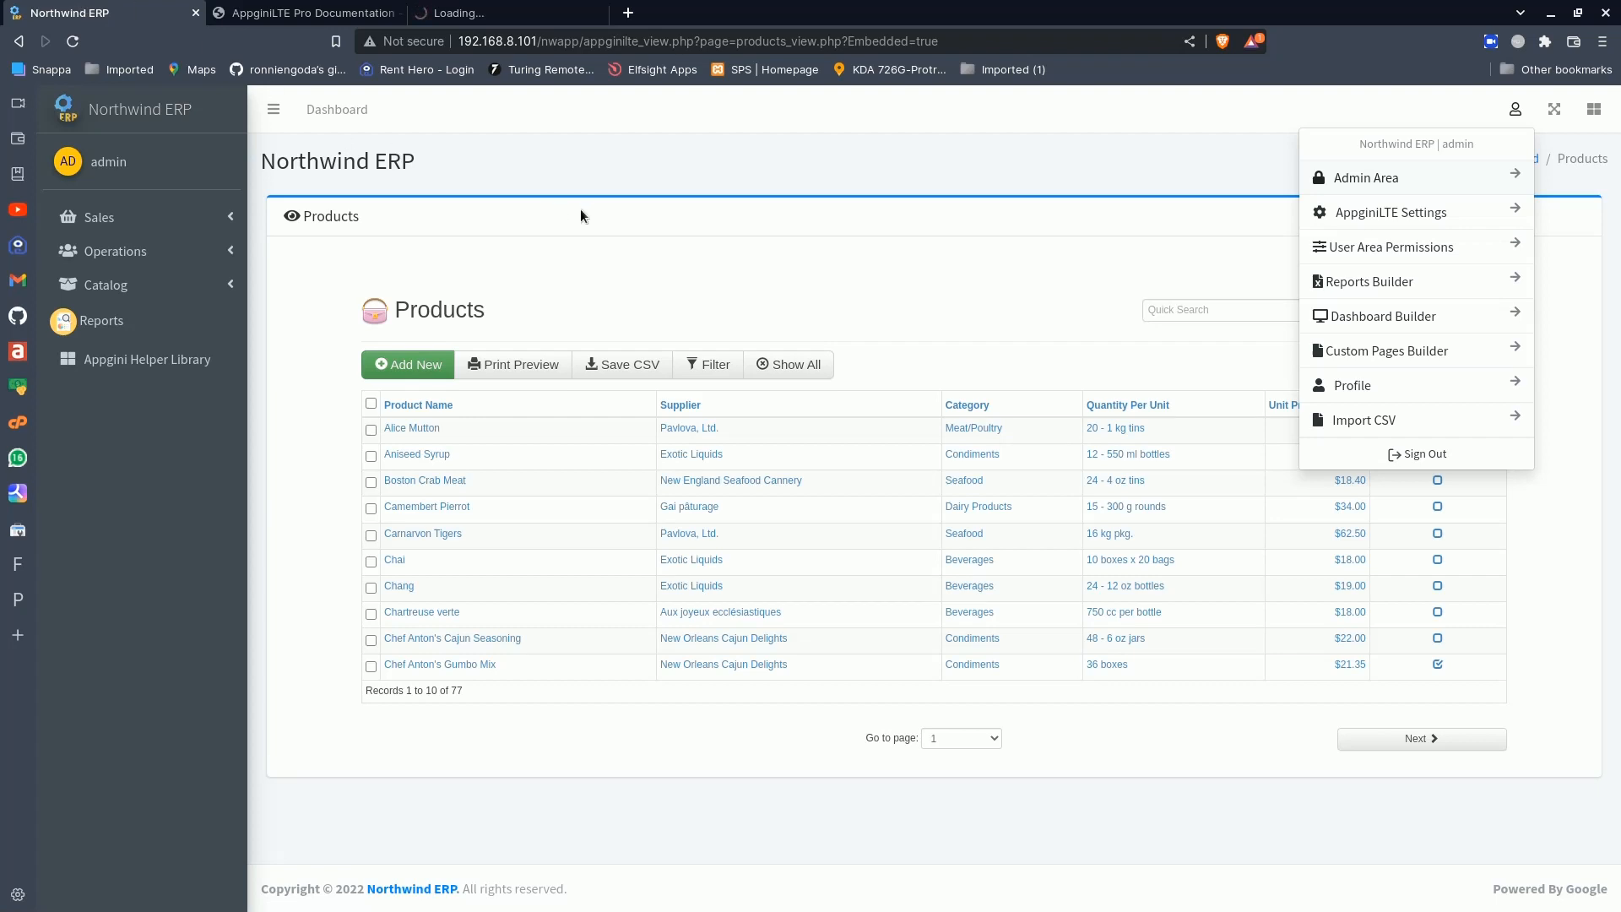
pyautogui.click(701, 244)
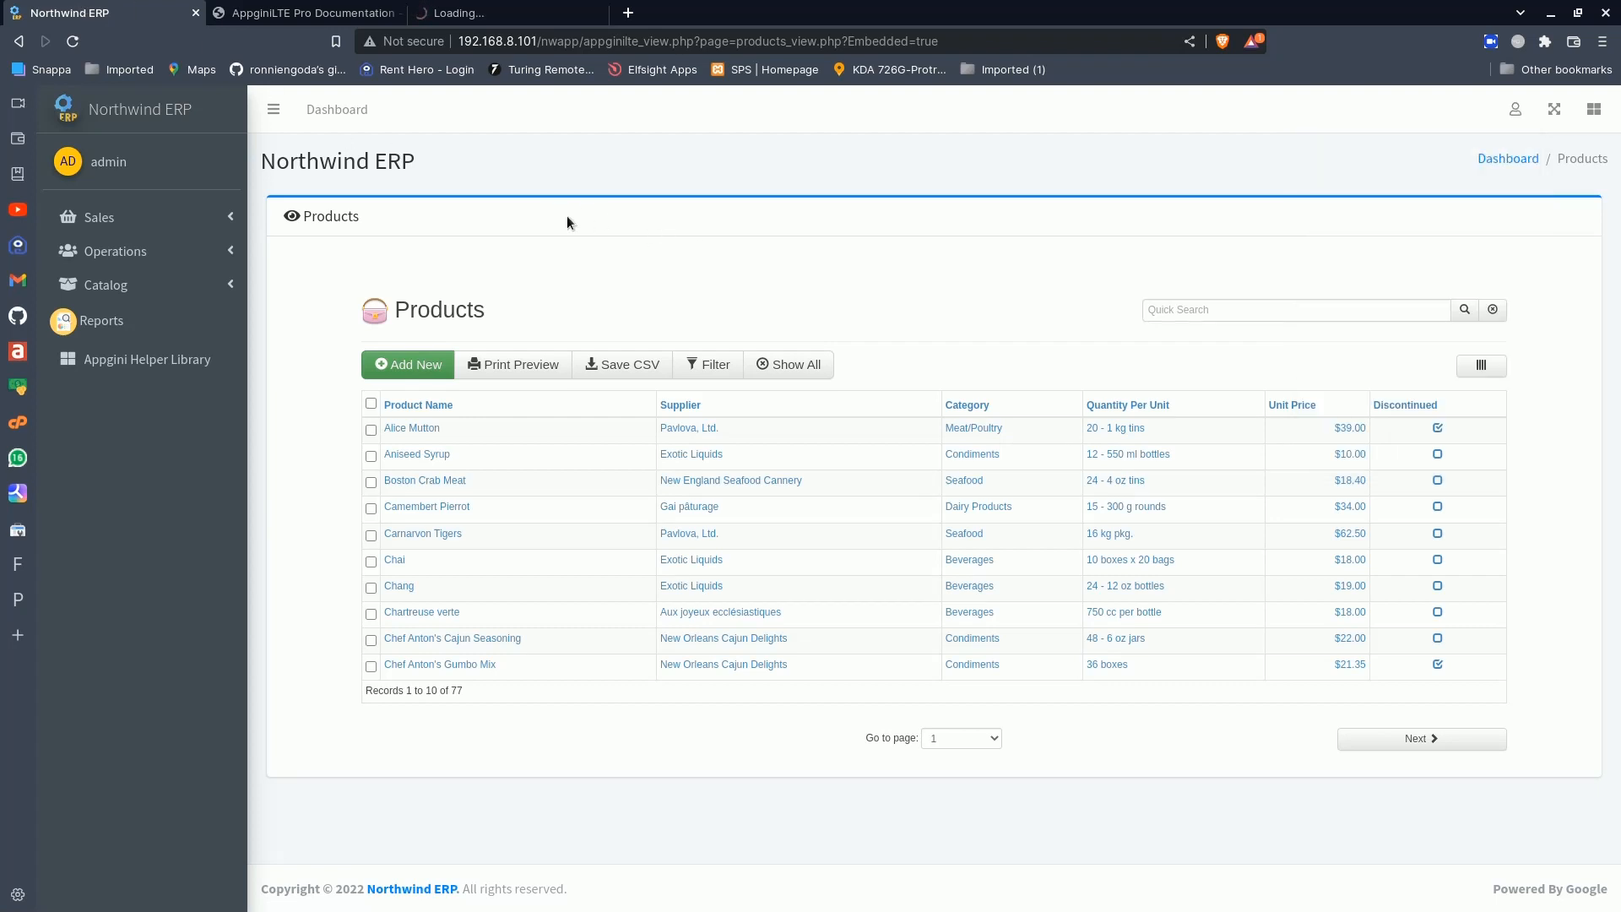
pyautogui.click(325, 7)
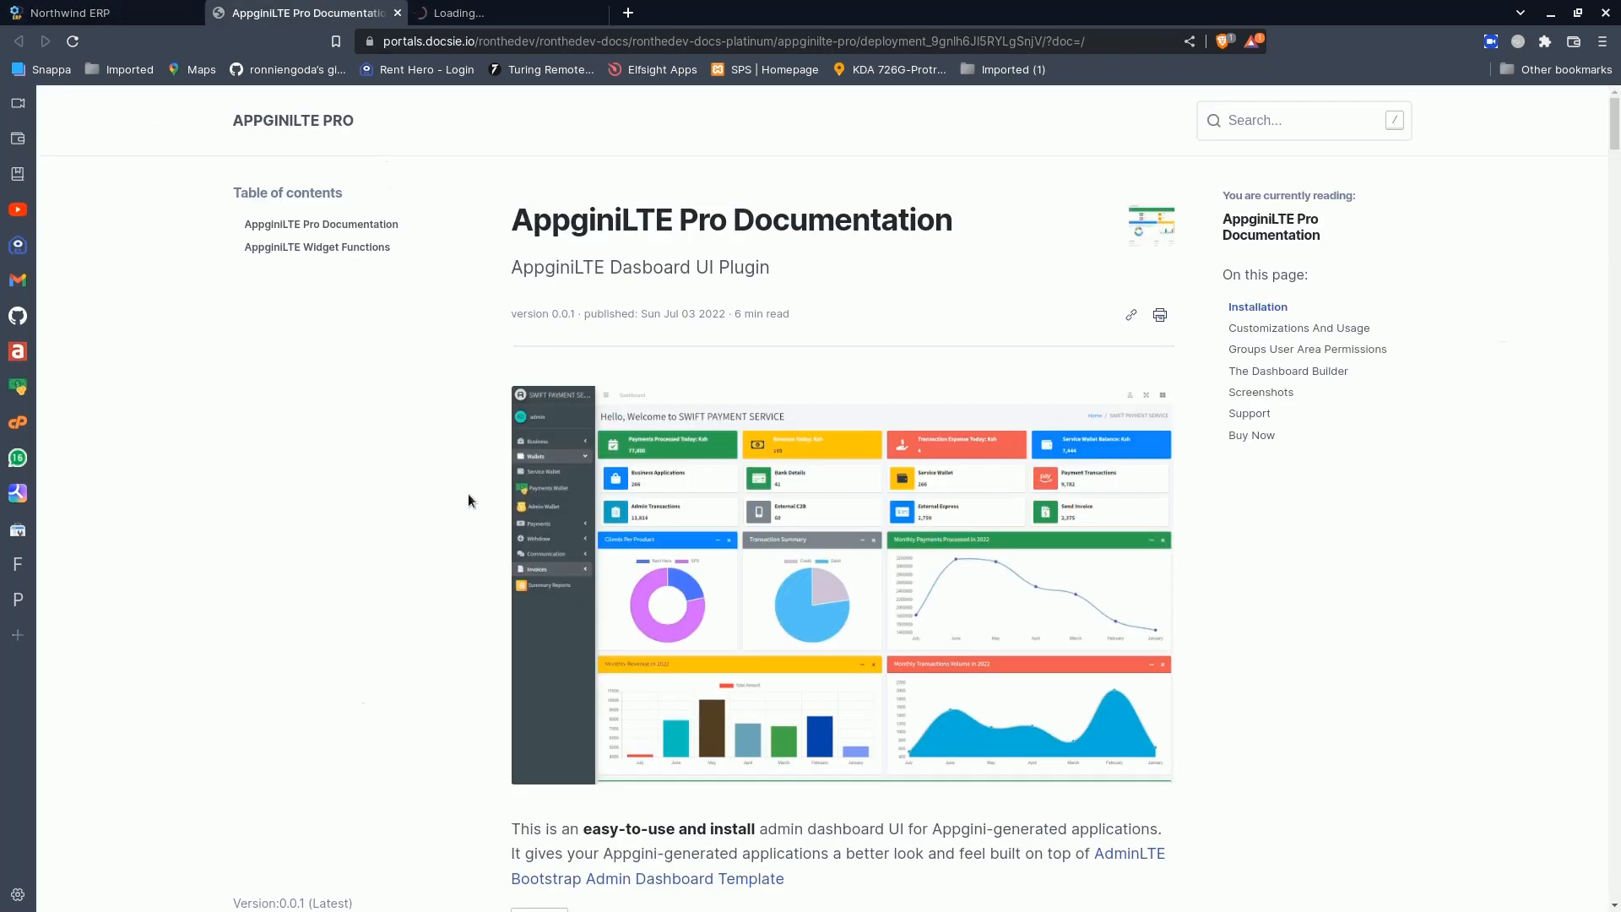
# - Open the Info Cards section of the AppginiLTE Widget Functions documentation and copy the homeLinkInfoBox_1 PHP line from its example usage
pyautogui.click(326, 249)
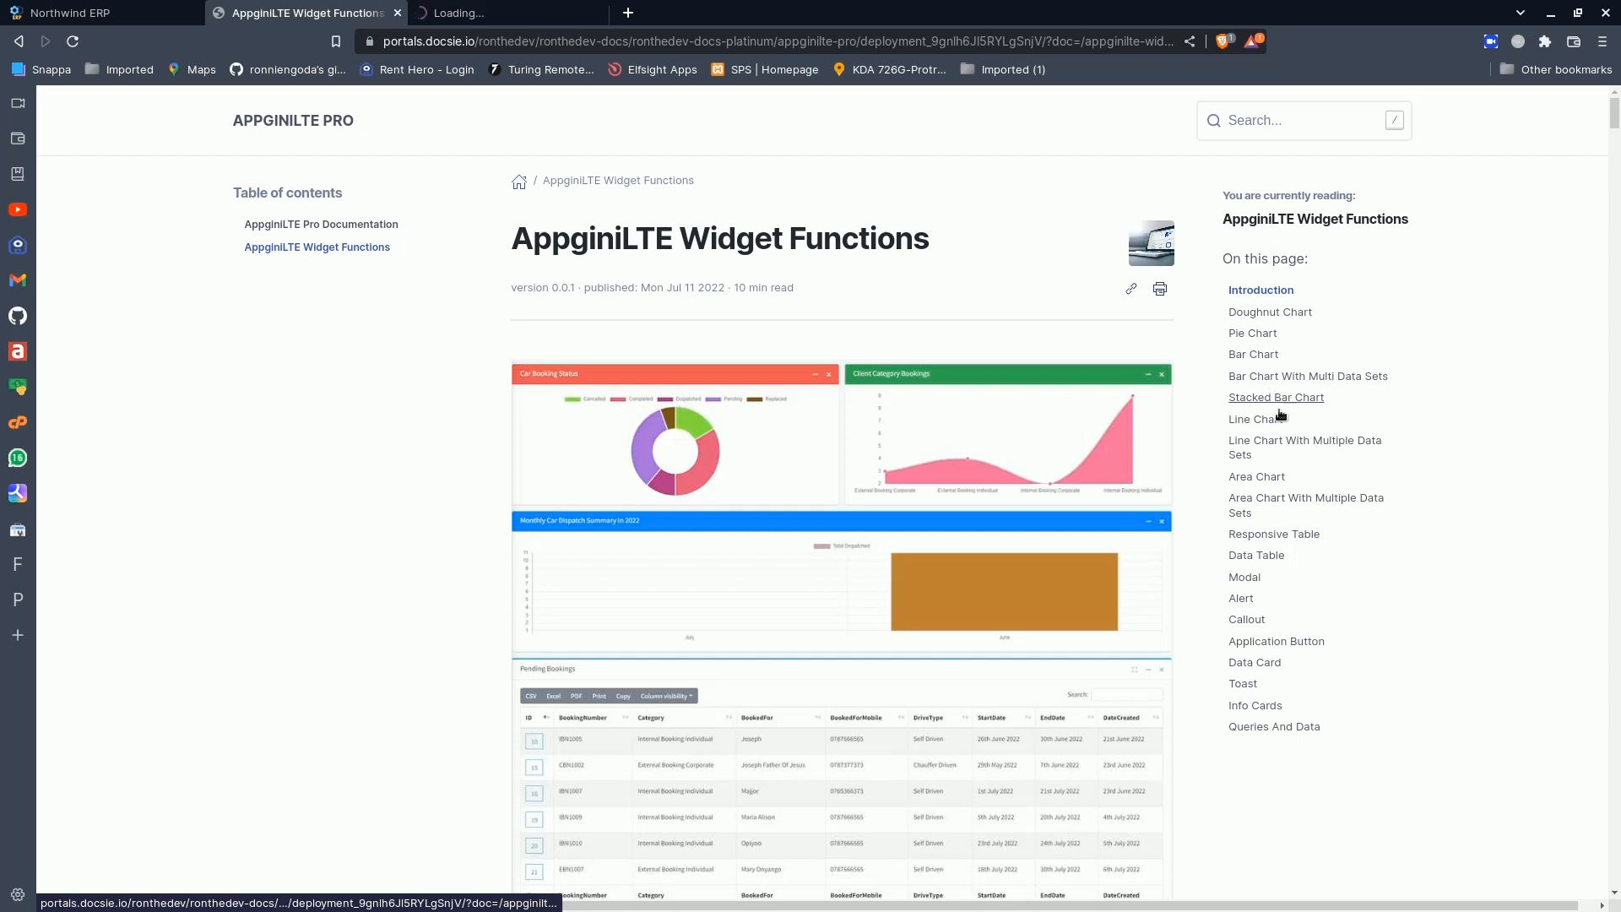
pyautogui.click(1251, 705)
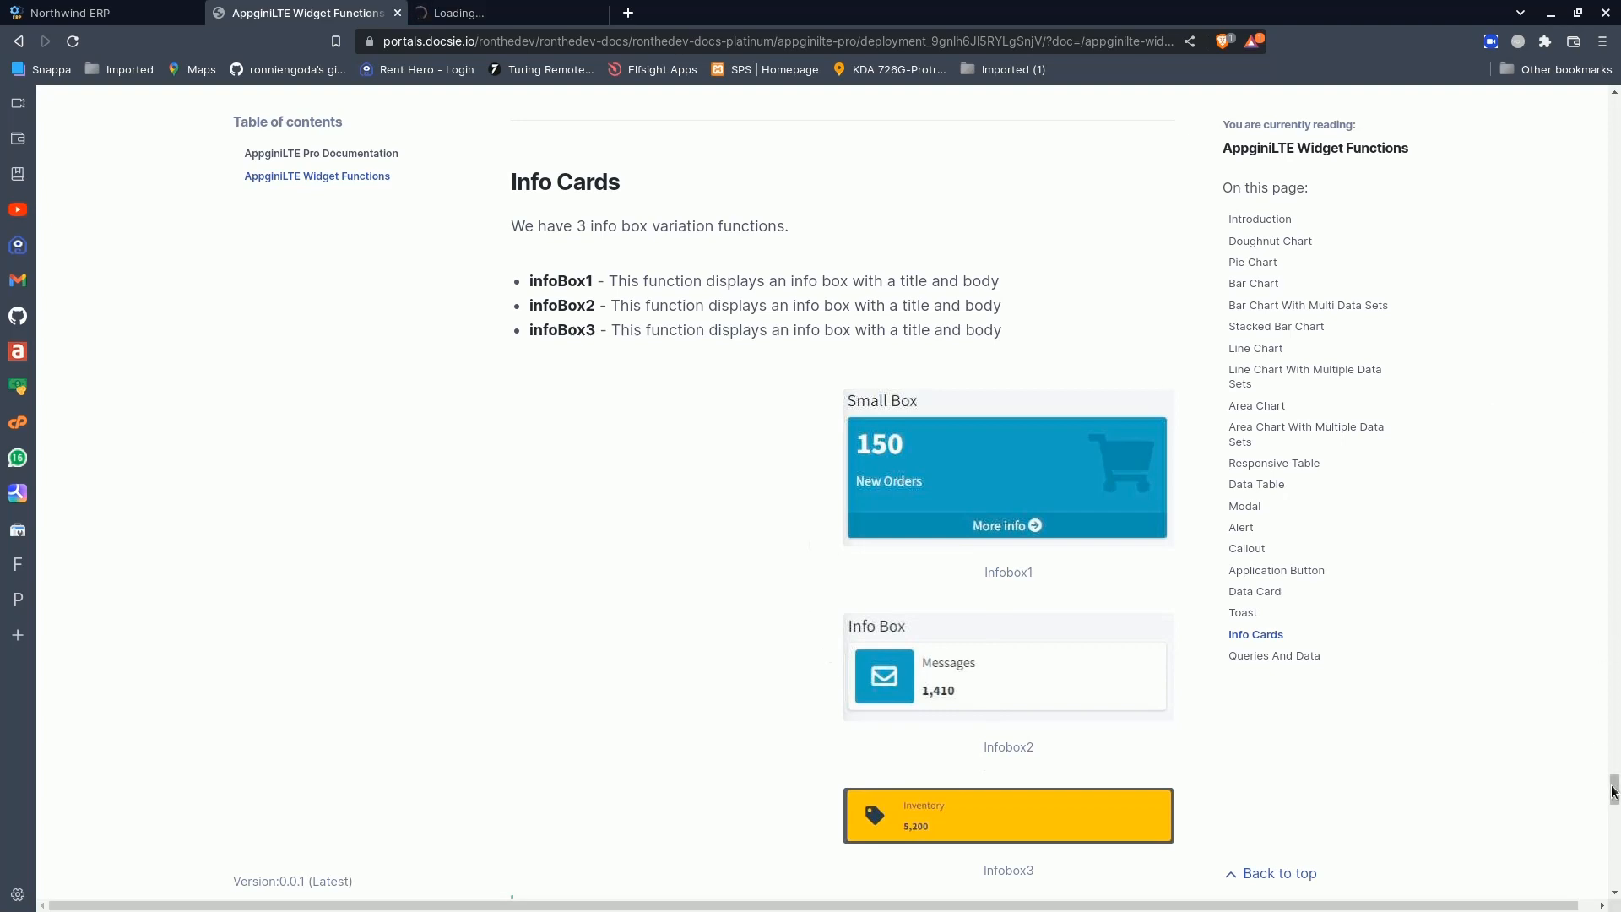
pyautogui.moveTo(1612, 791); pyautogui.dragTo(1614, 837)
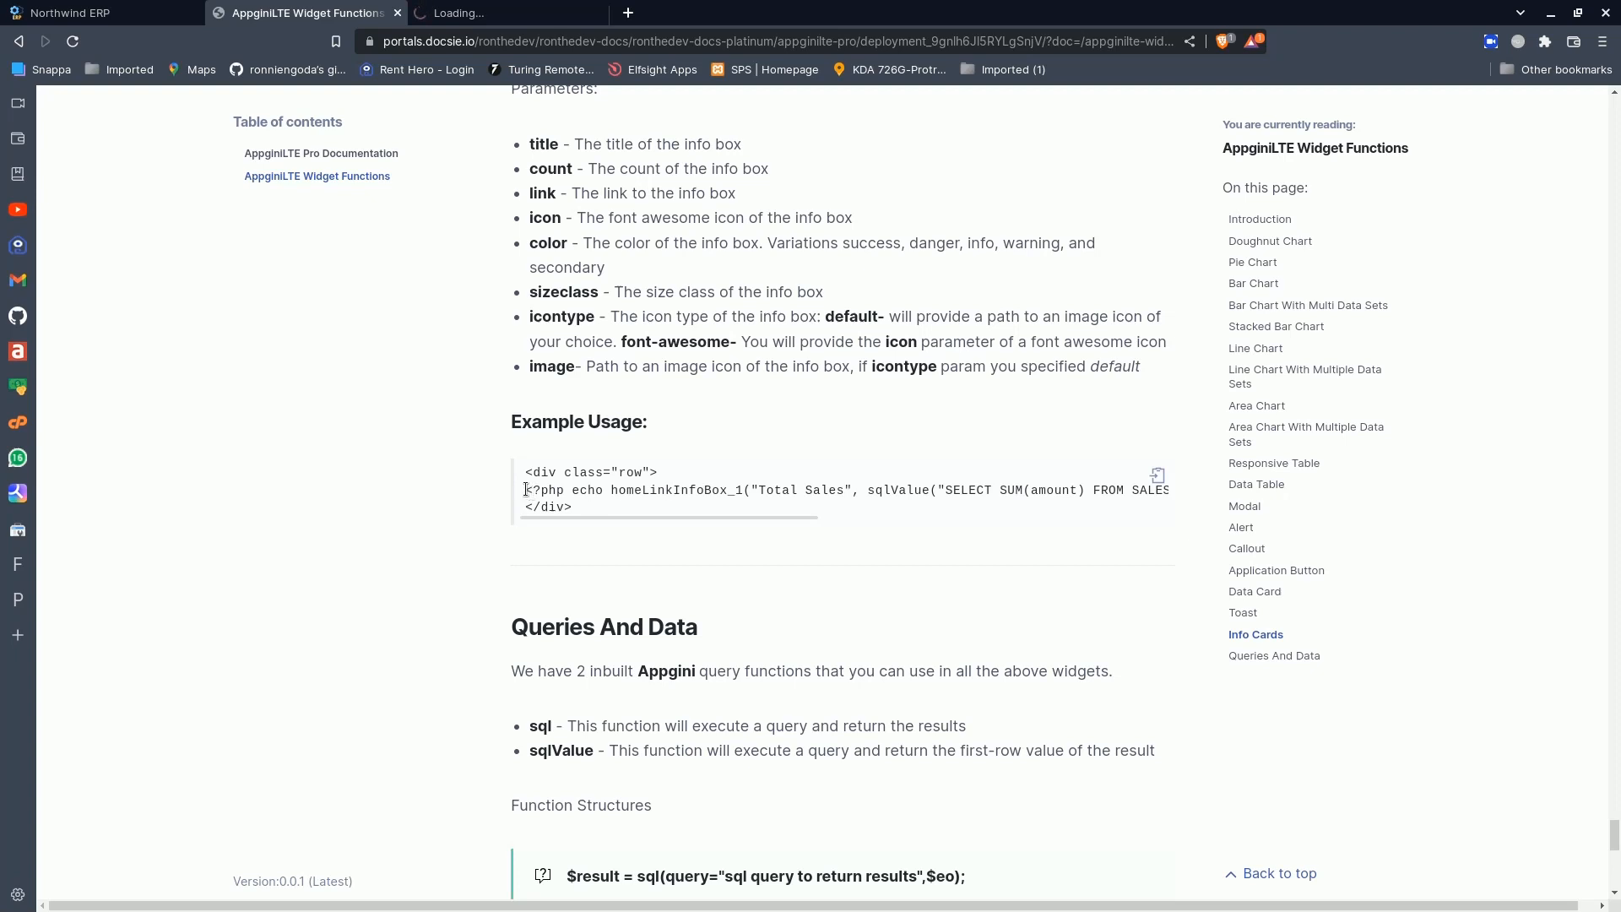
pyautogui.moveTo(525, 490); pyautogui.dragTo(1193, 492)
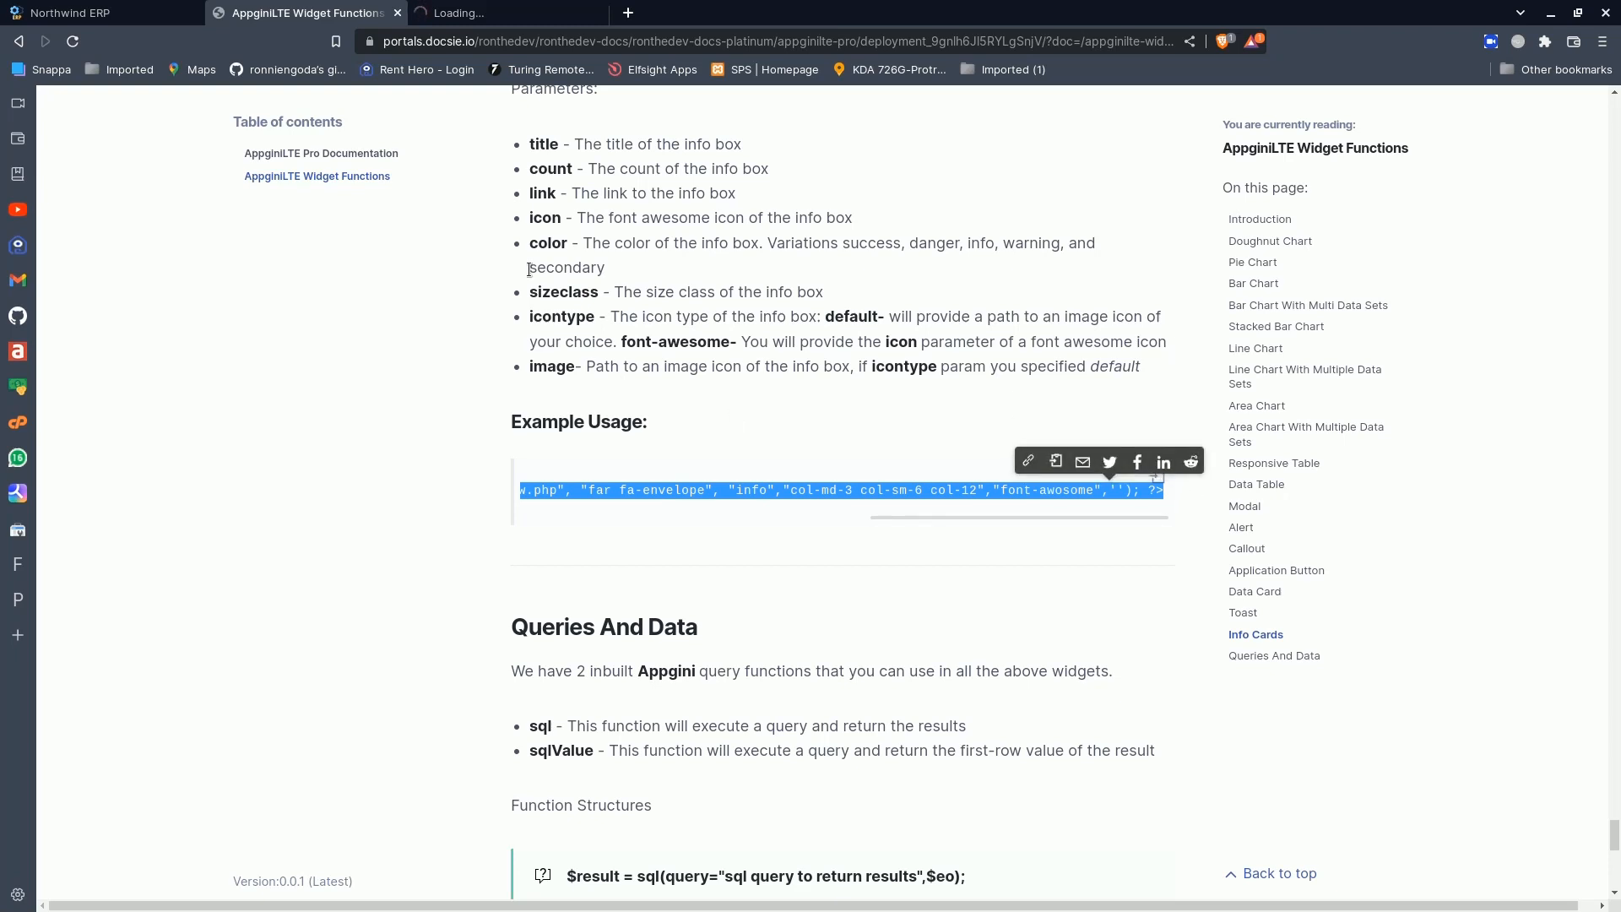
# - Close the still-loading Admin Area page, return to the Northwind ERP dashboard, and open the Dashboard Builder
pyautogui.click(472, 12)
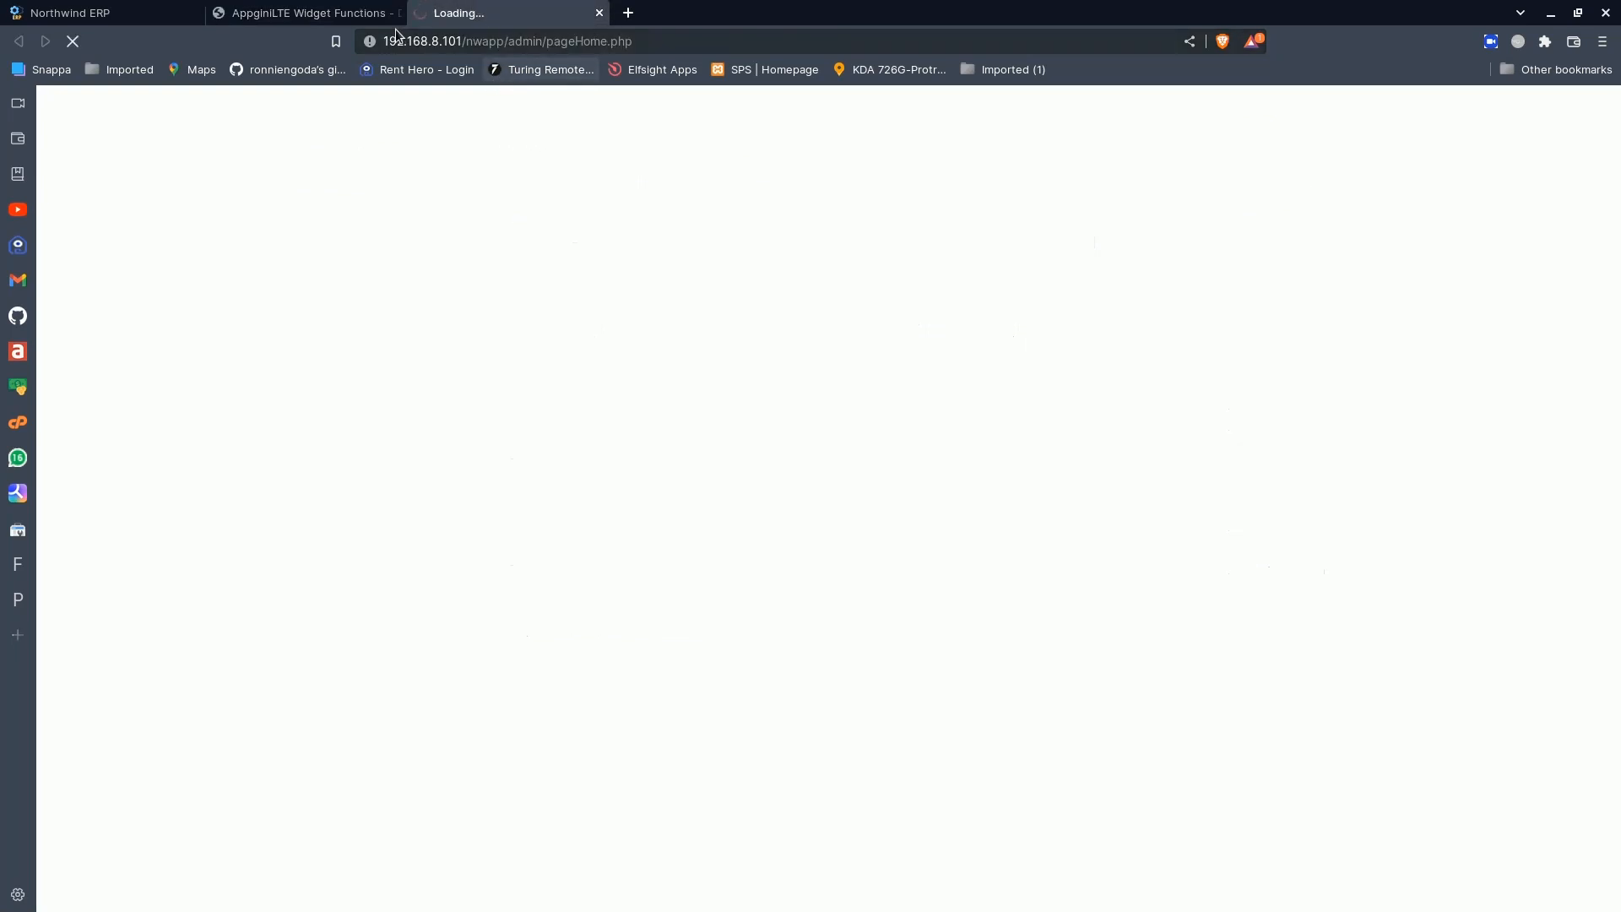
pyautogui.click(600, 13)
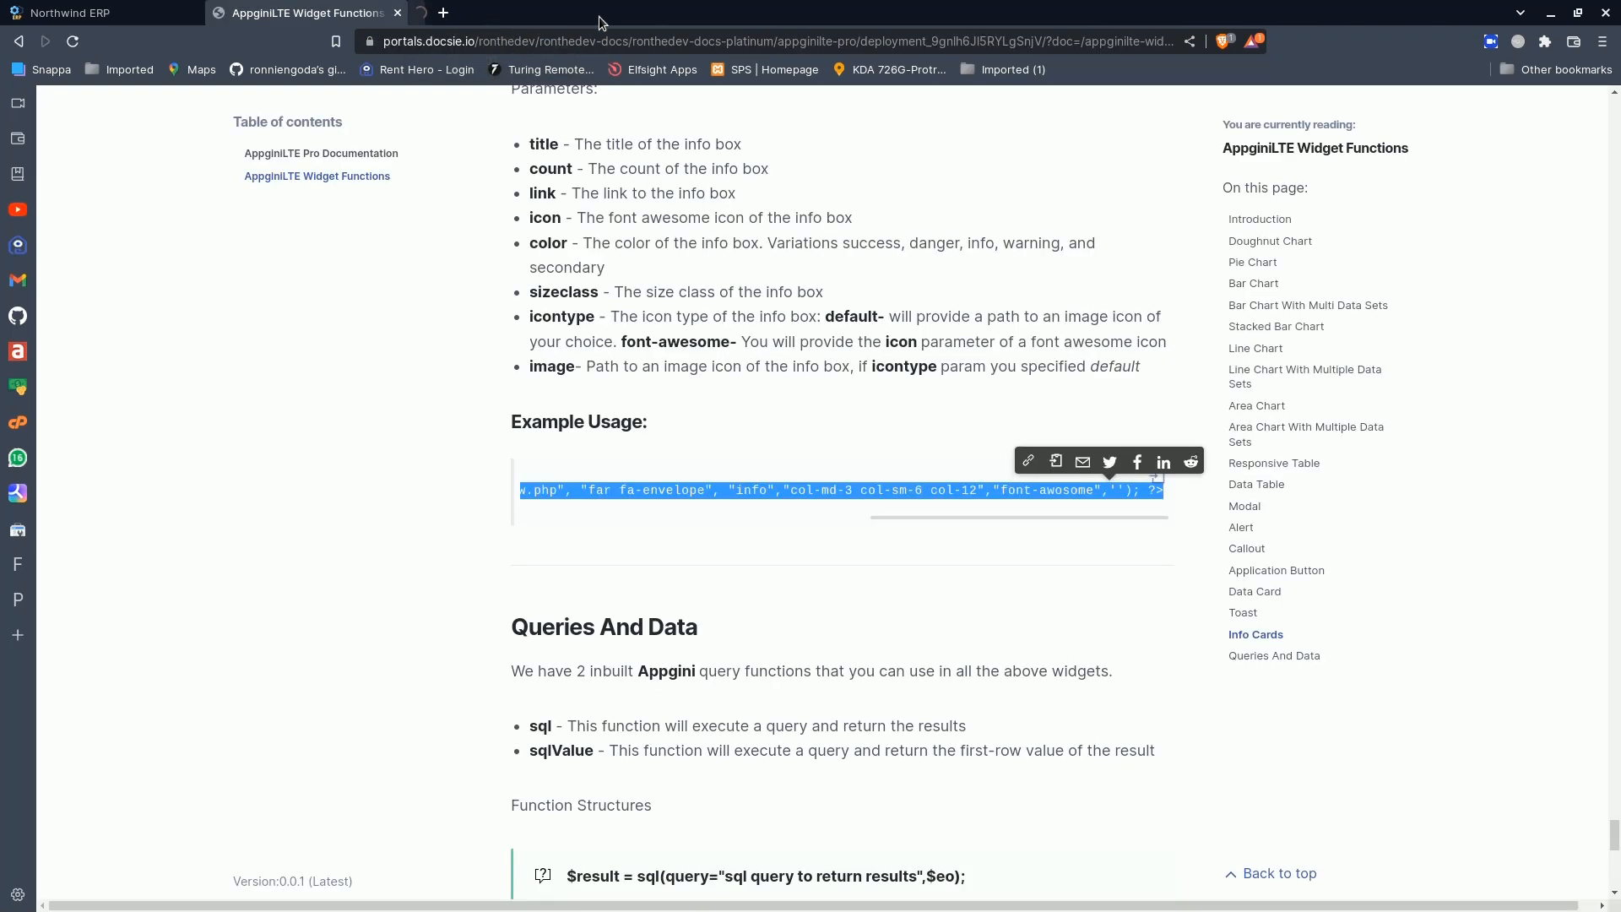
pyautogui.click(121, 8)
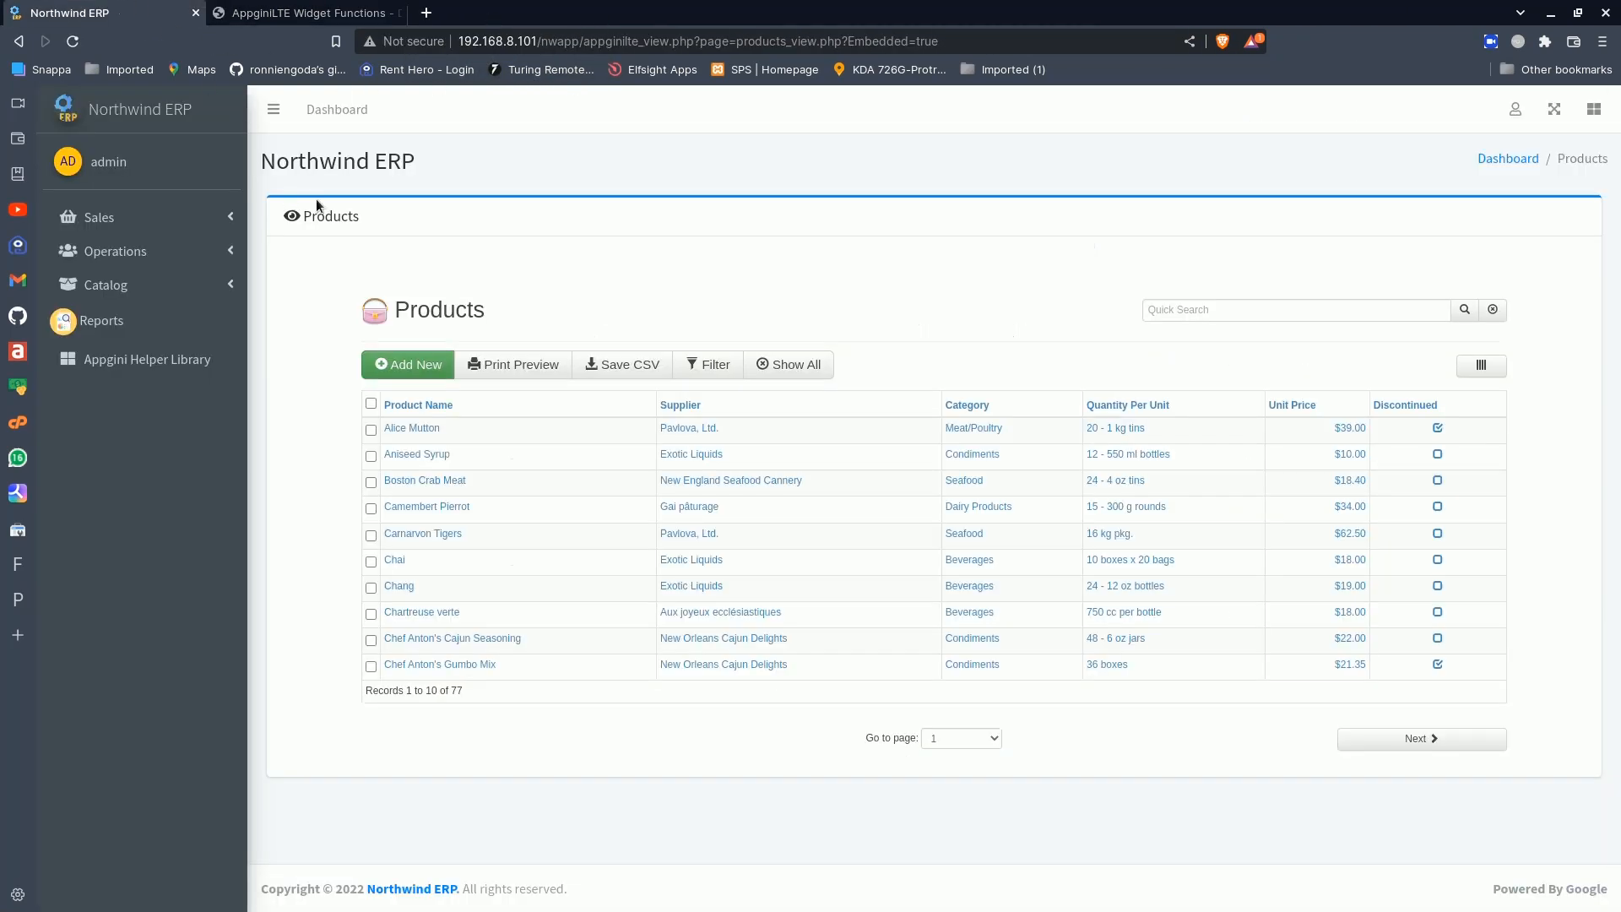
pyautogui.click(155, 118)
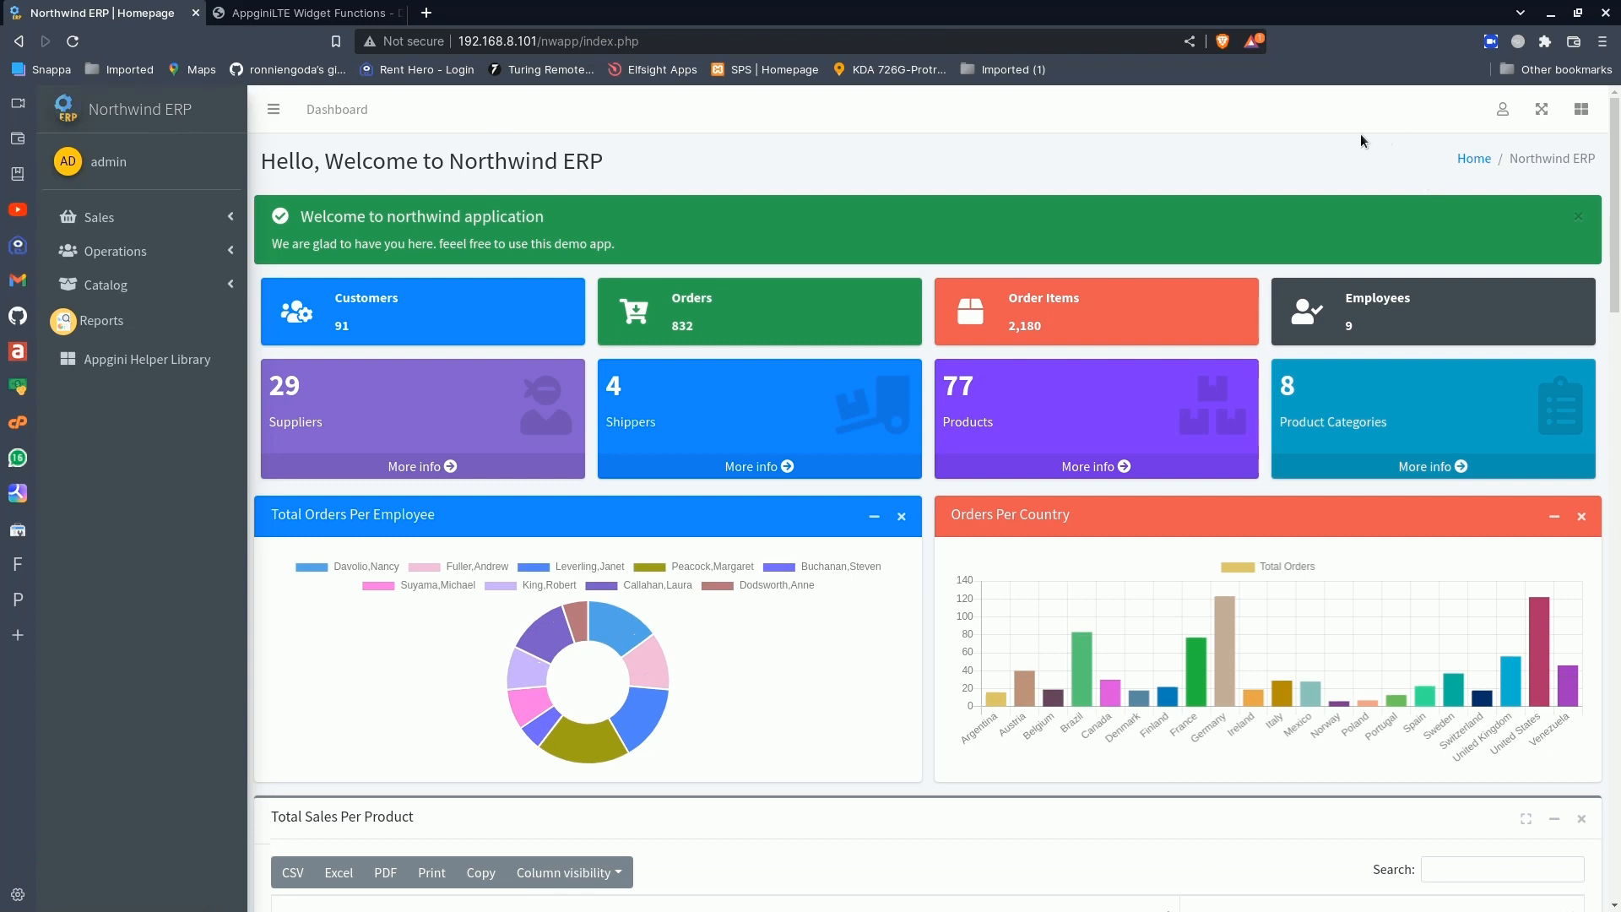
pyautogui.click(1503, 109)
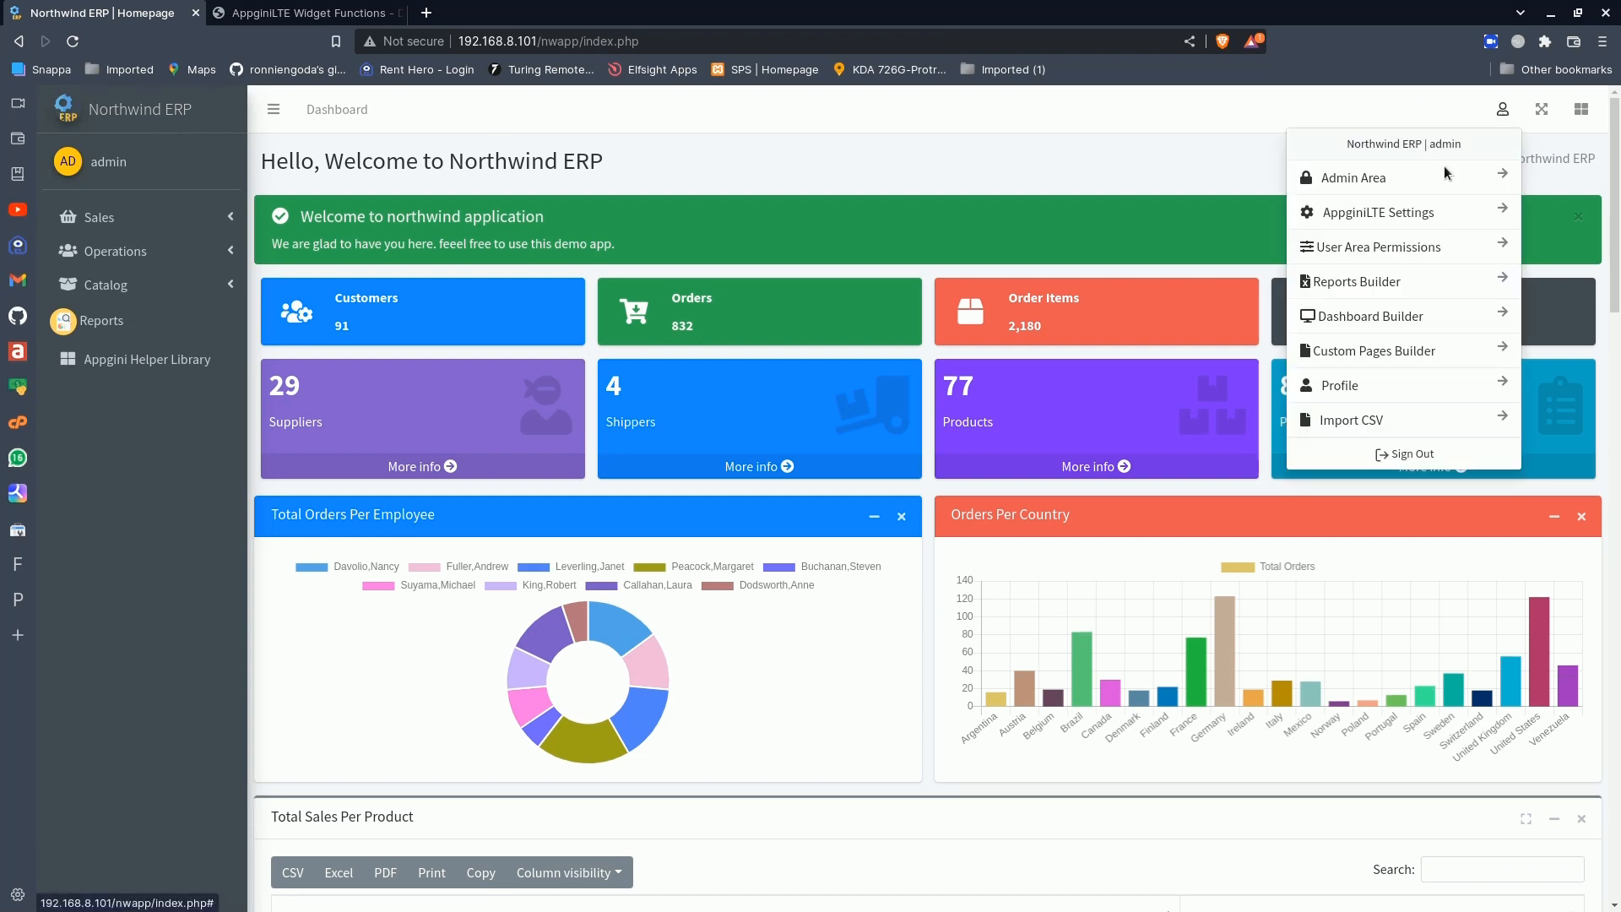
pyautogui.click(1365, 318)
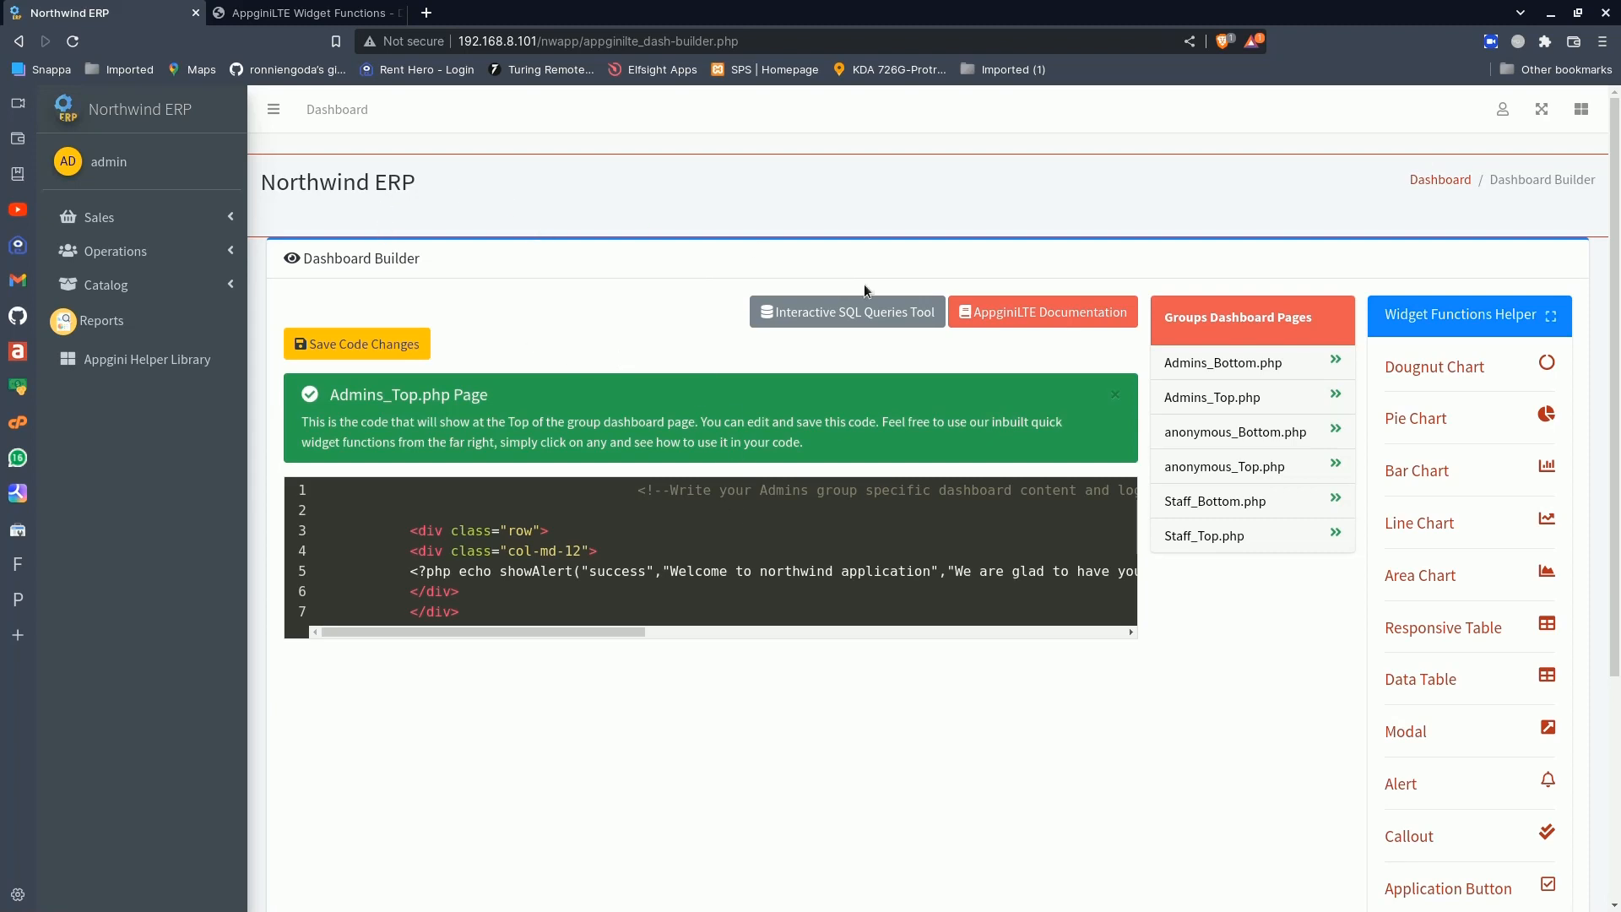
# - Open Admins_Top.php for editing and paste the copied info box line on a new line after the alert's closing div
pyautogui.click(1216, 397)
pyautogui.click(479, 594)
pyautogui.press('Return')
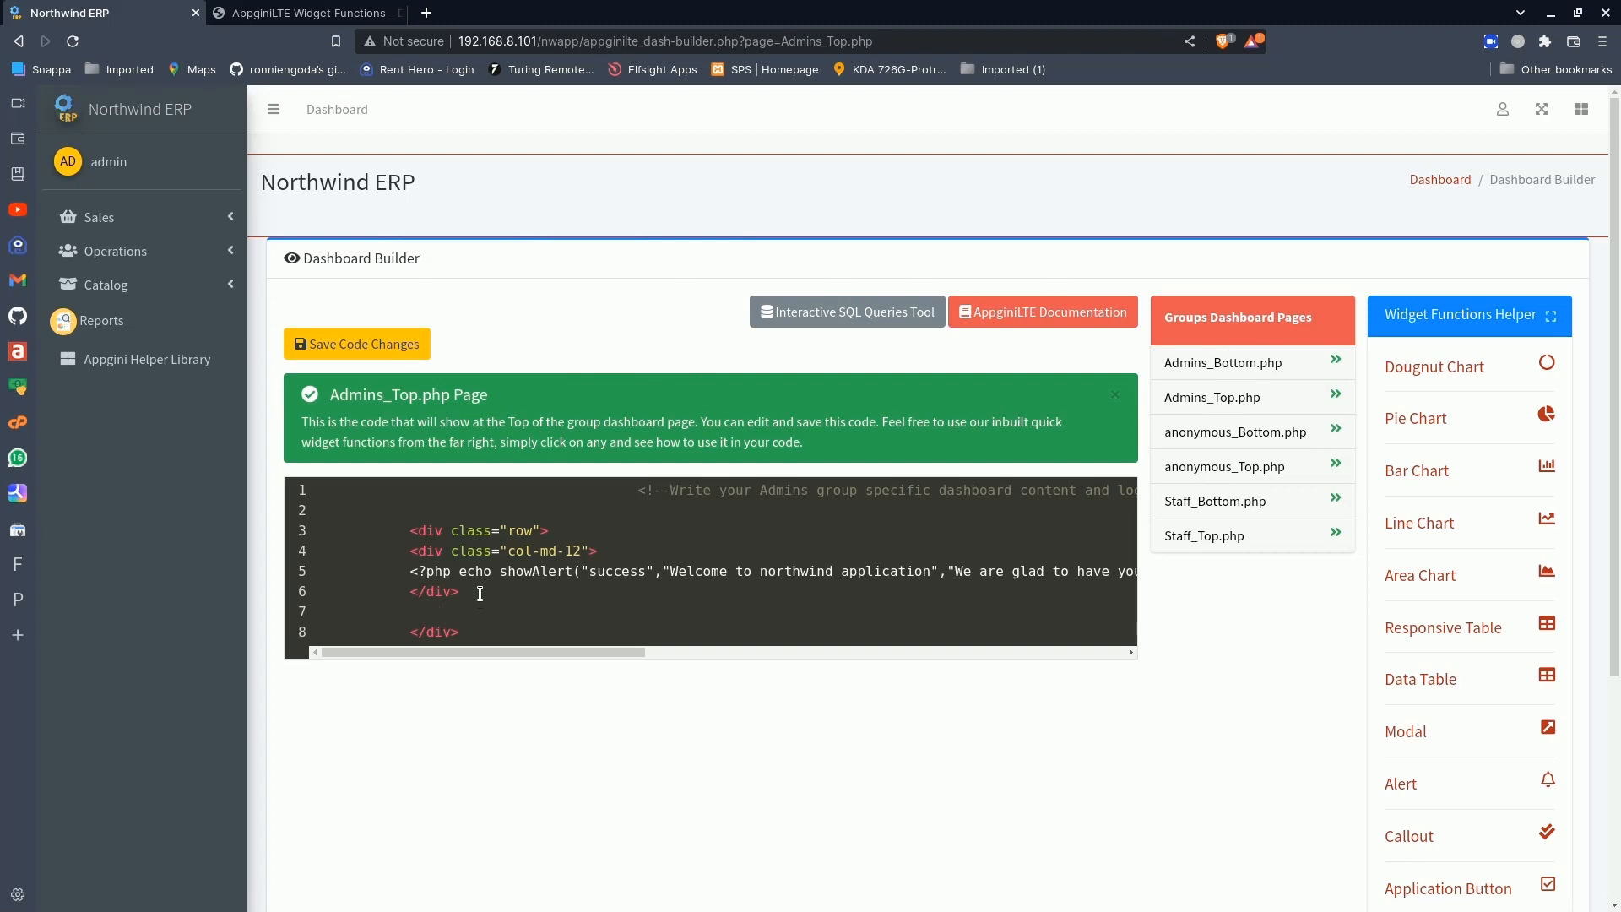
pyautogui.hotkey('ctrl', 'v')
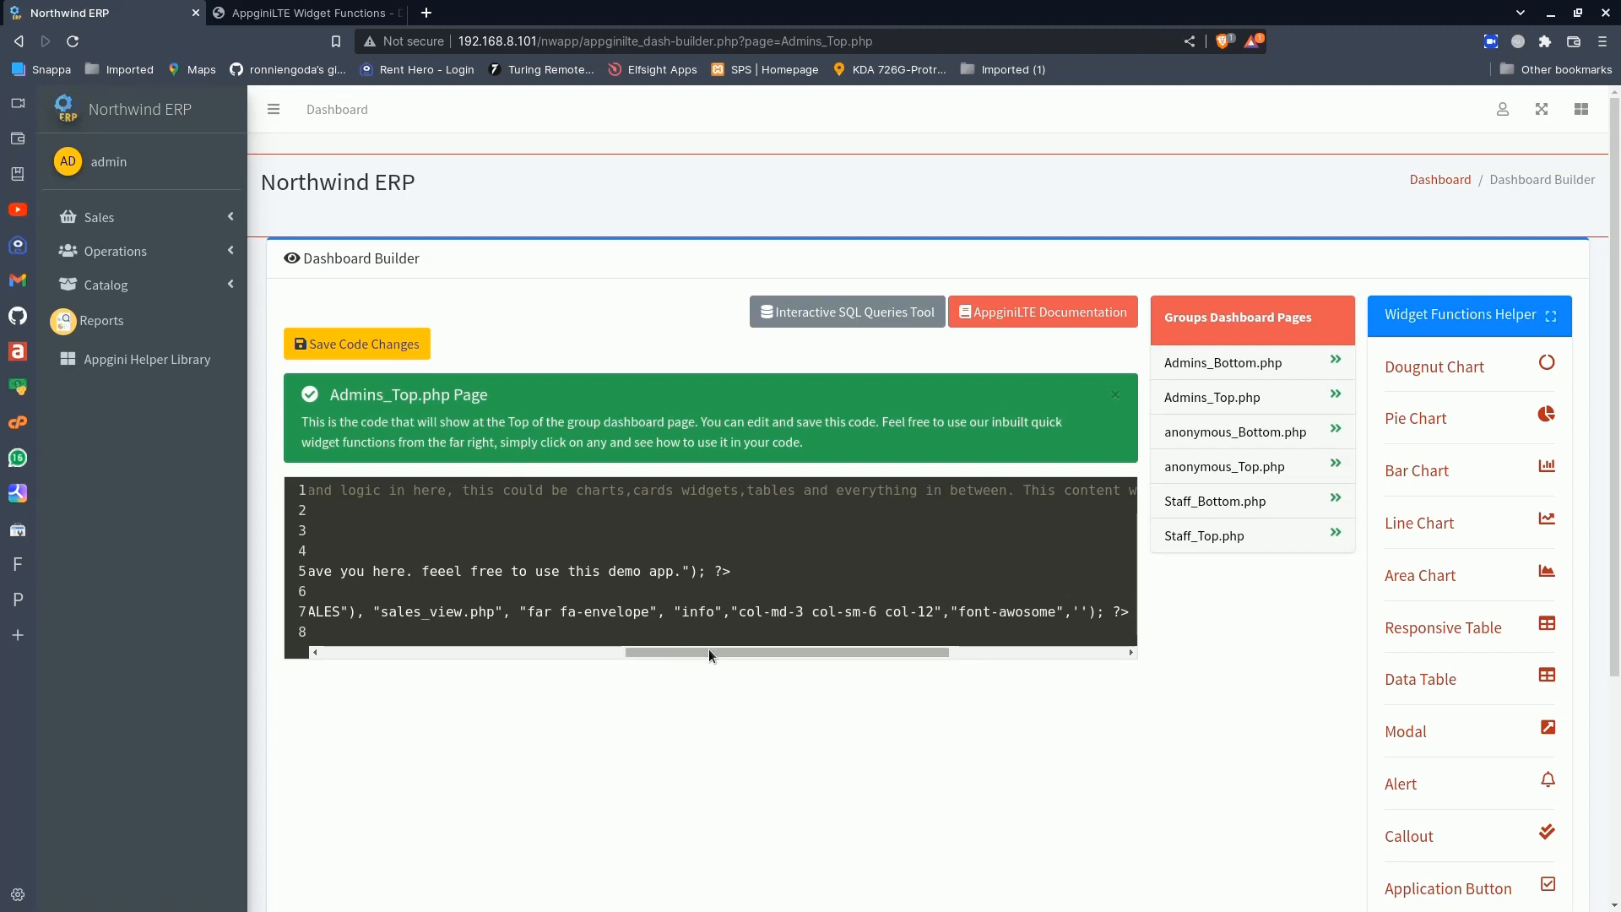
# - Change the pasted info box function to homeLinkInfoBox_2
pyautogui.moveTo(708, 649); pyautogui.dragTo(418, 662)
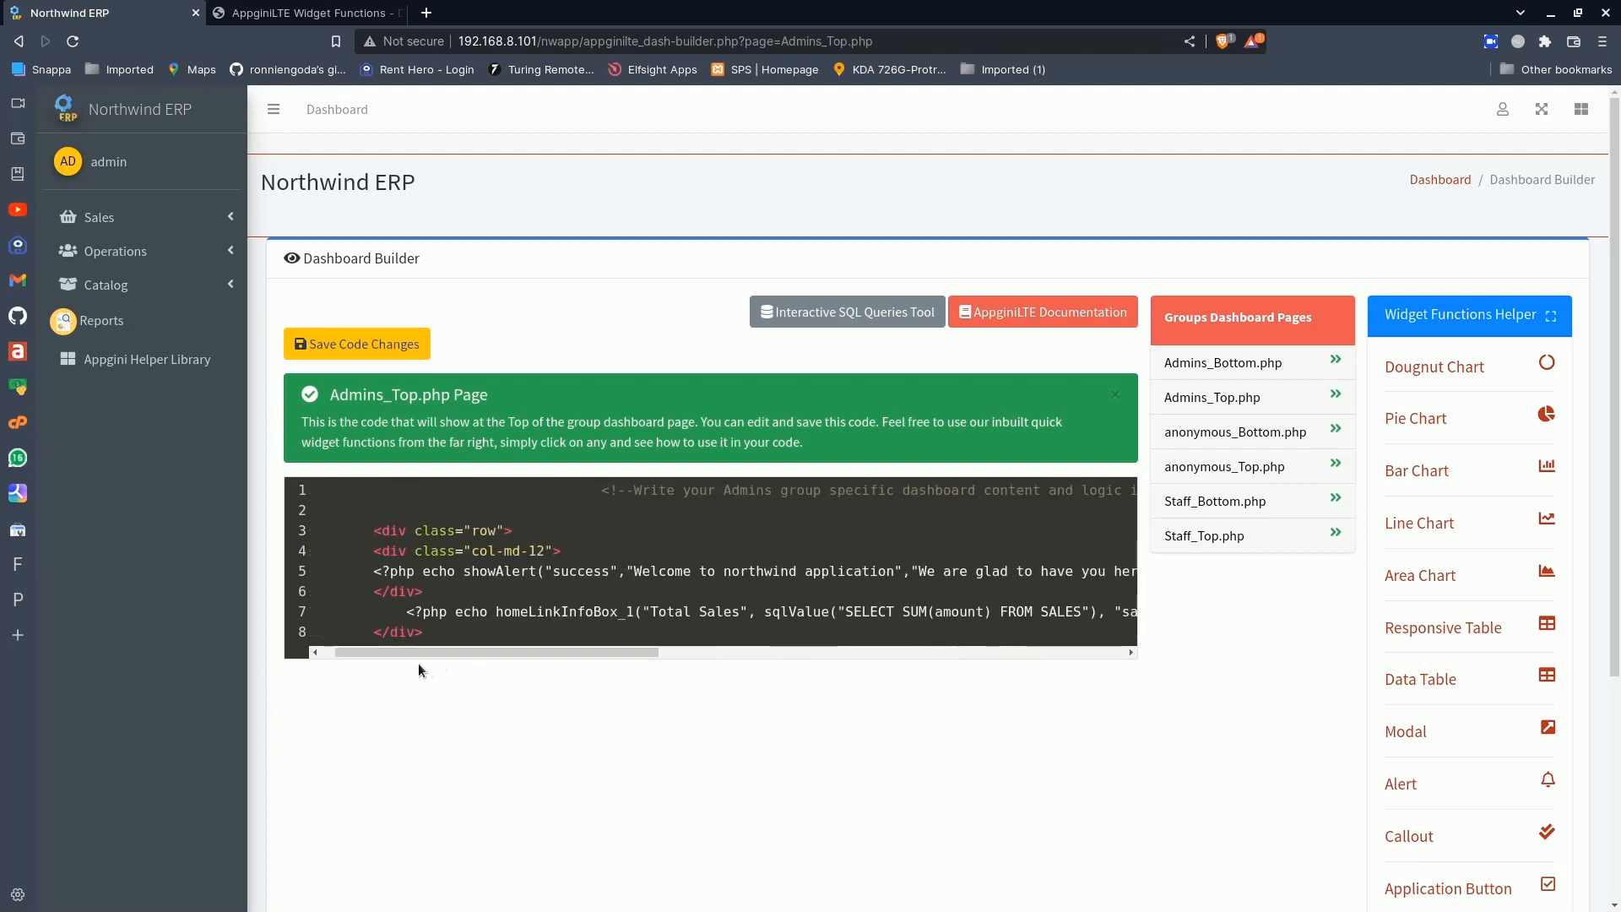
pyautogui.click(639, 613)
pyautogui.press('BackSpace')
pyautogui.write('2')
# - Replace the info box title "Total Sales" with "Active Products"
pyautogui.moveTo(656, 612); pyautogui.dragTo(723, 610)
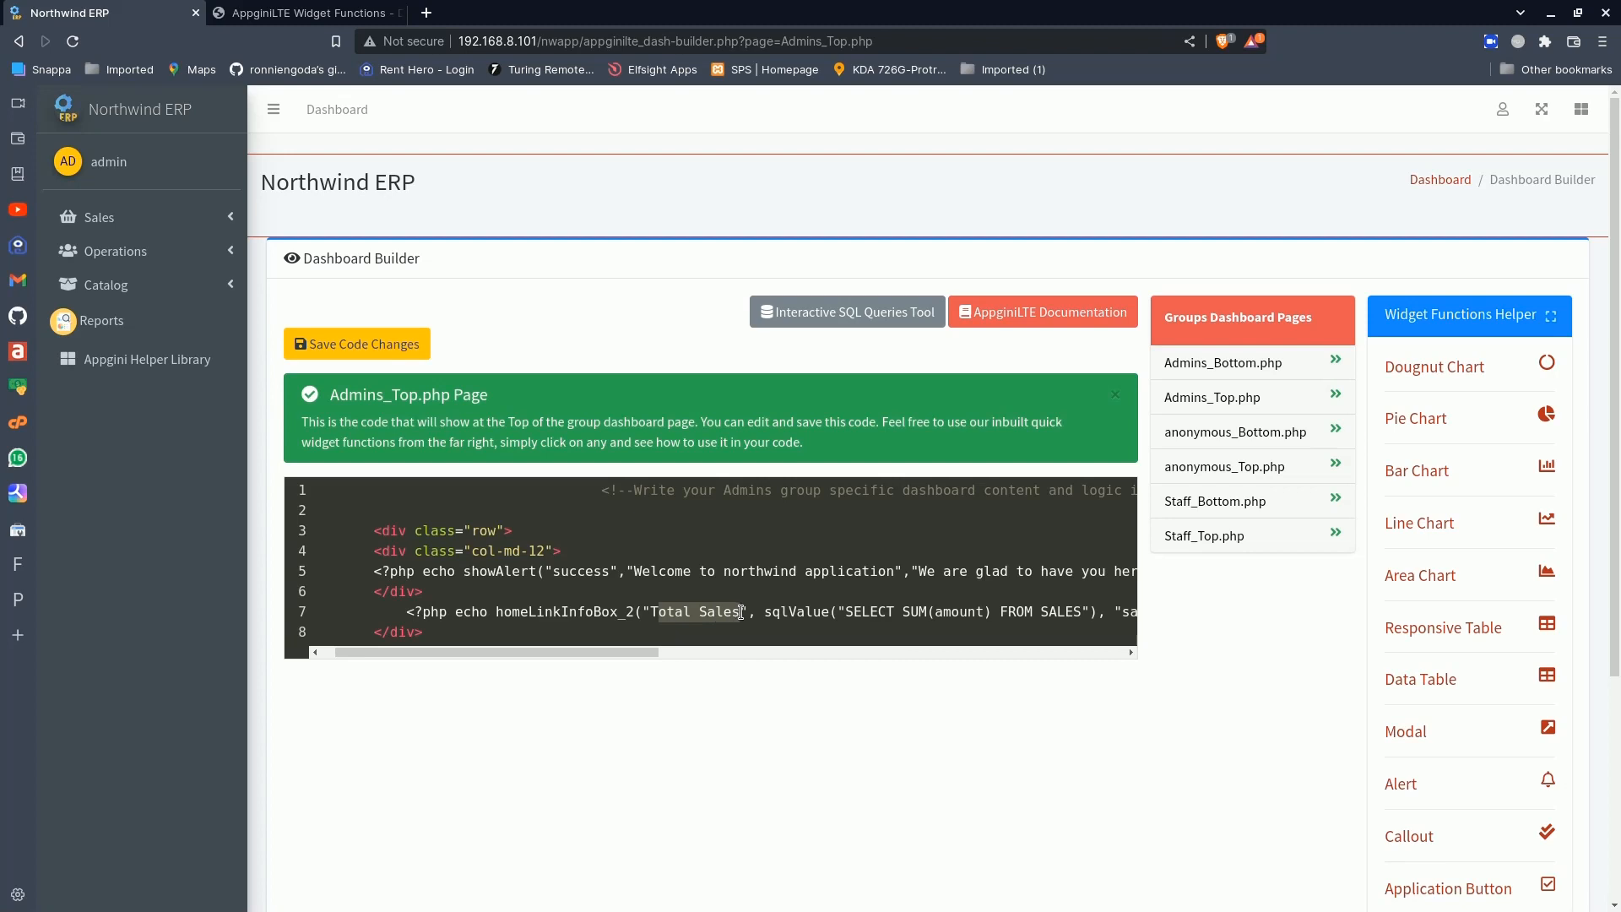
pyautogui.write('A')
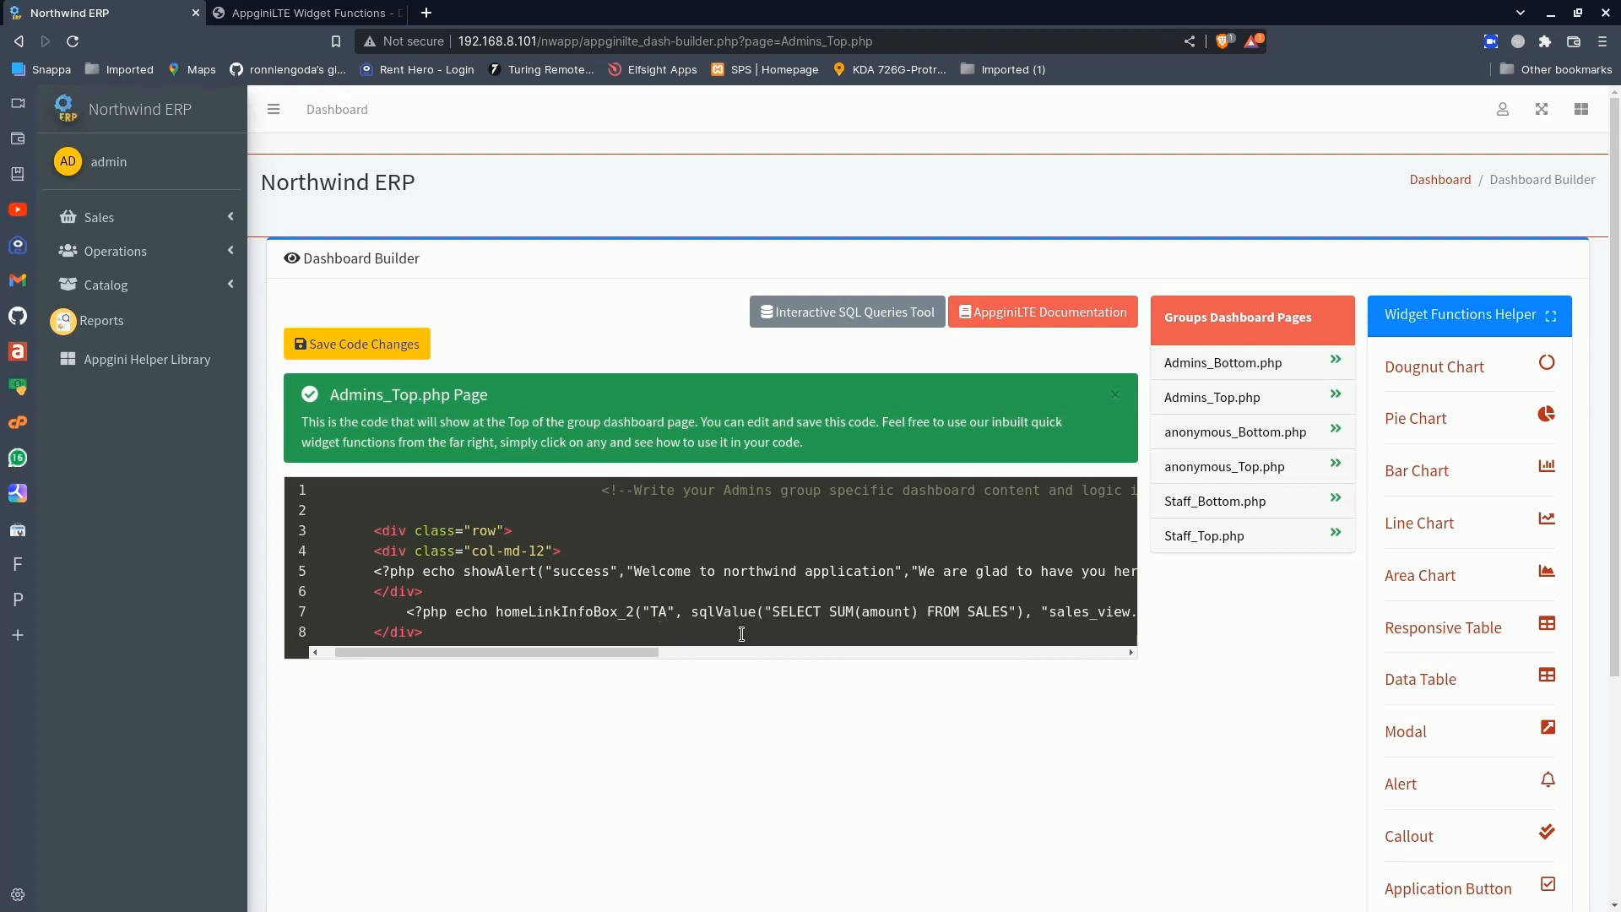
pyautogui.press('BackSpace')
pyautogui.press('BackSpace')
pyautogui.write('a')
pyautogui.press('BackSpace')
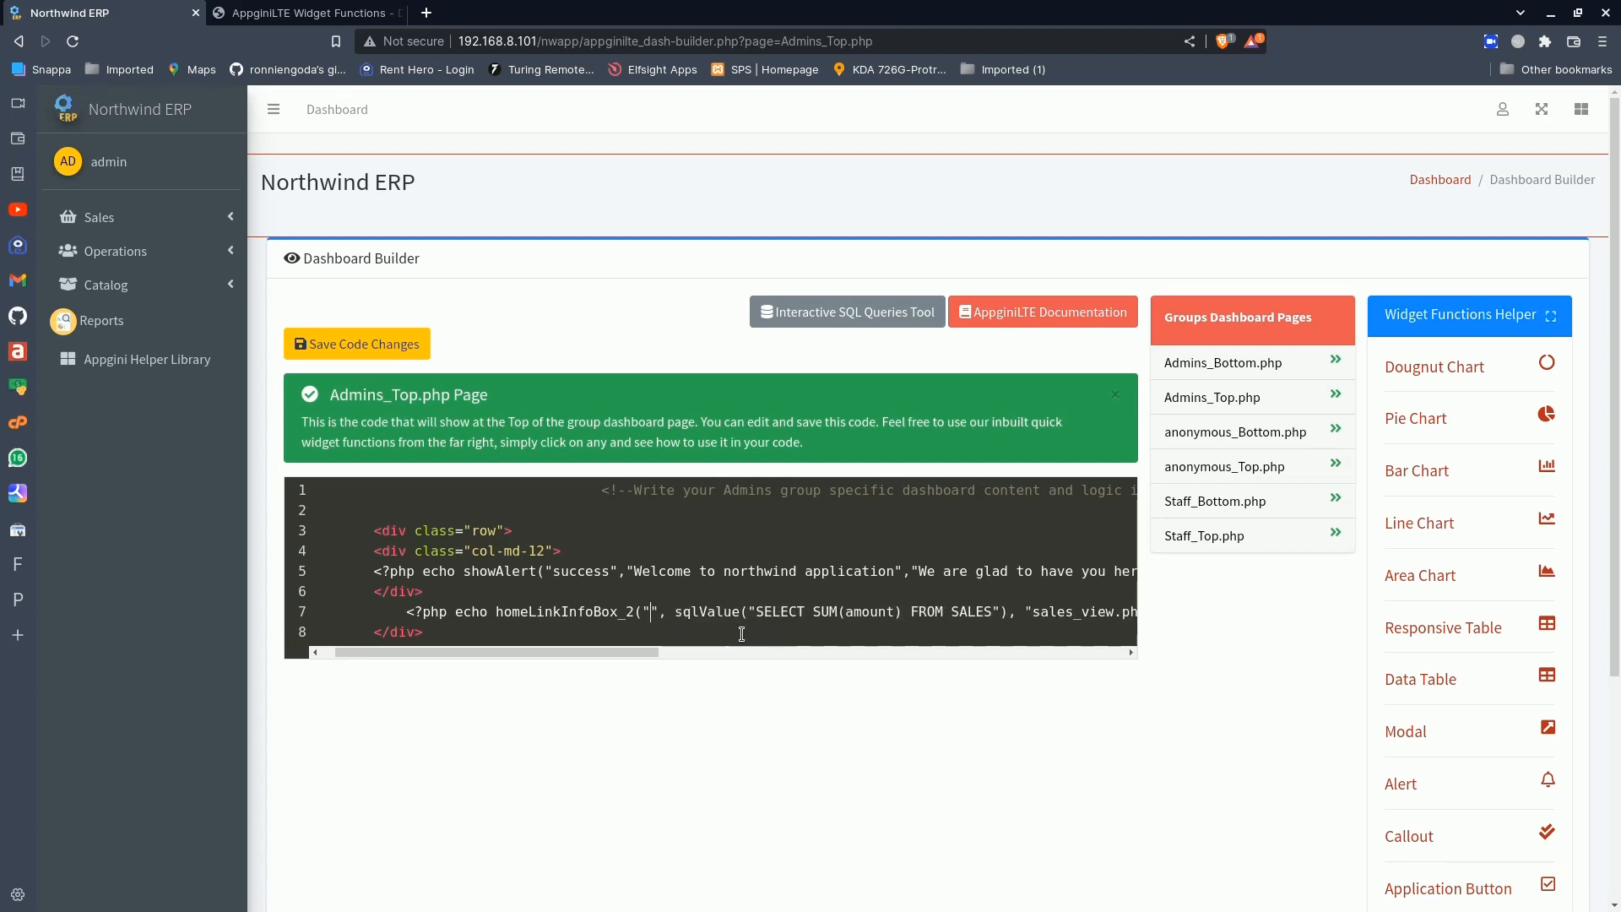
pyautogui.write('Active ')
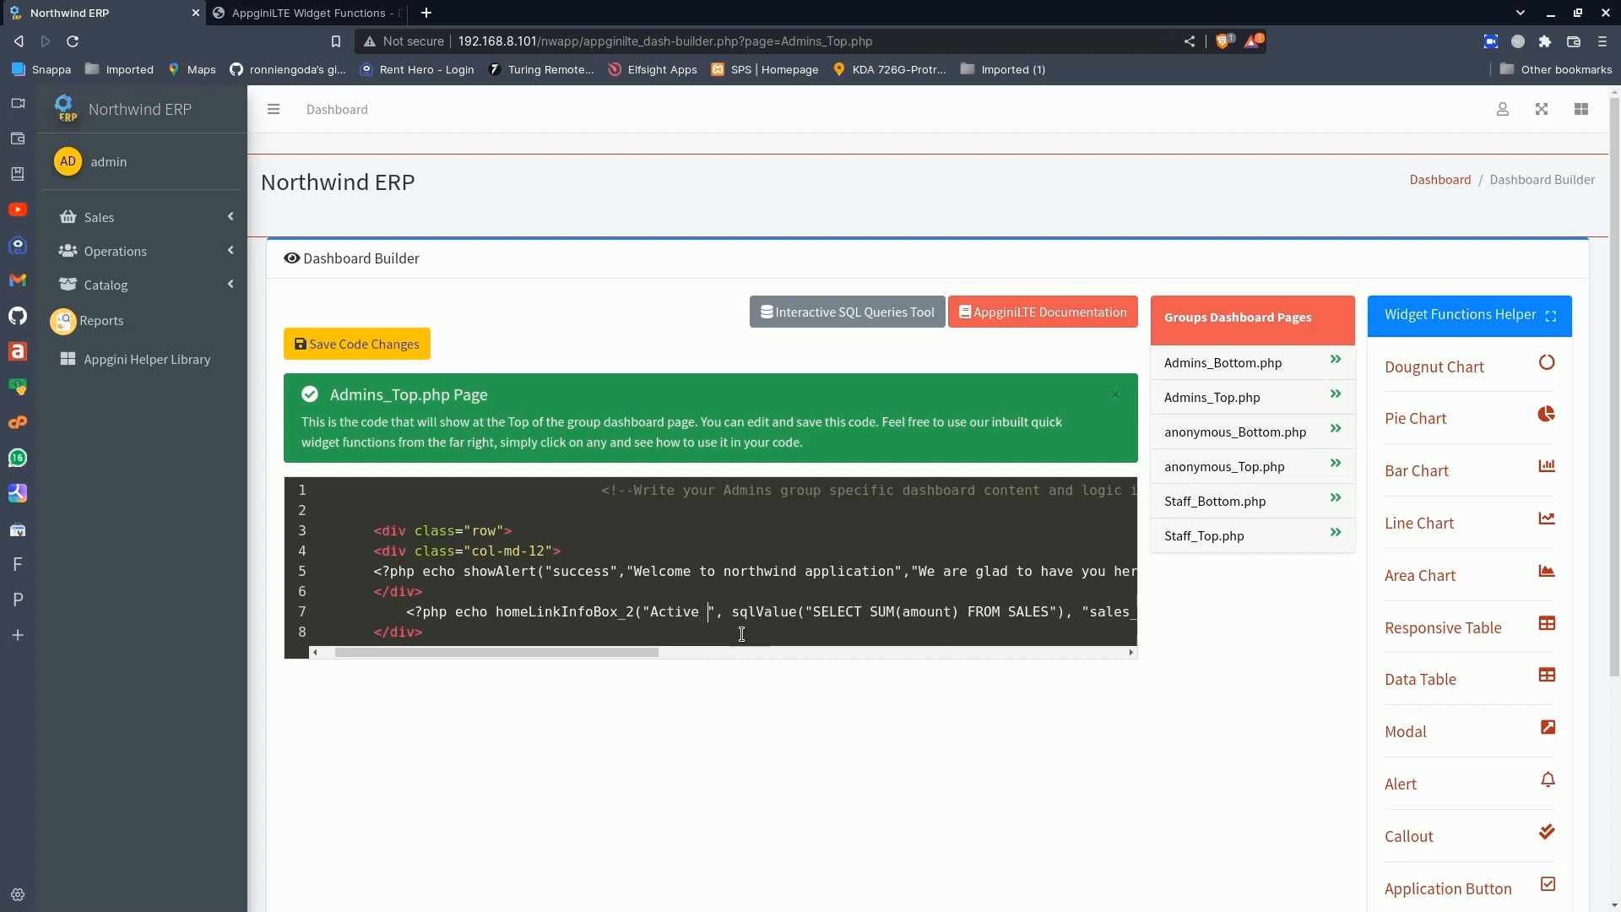
pyautogui.write('Products')
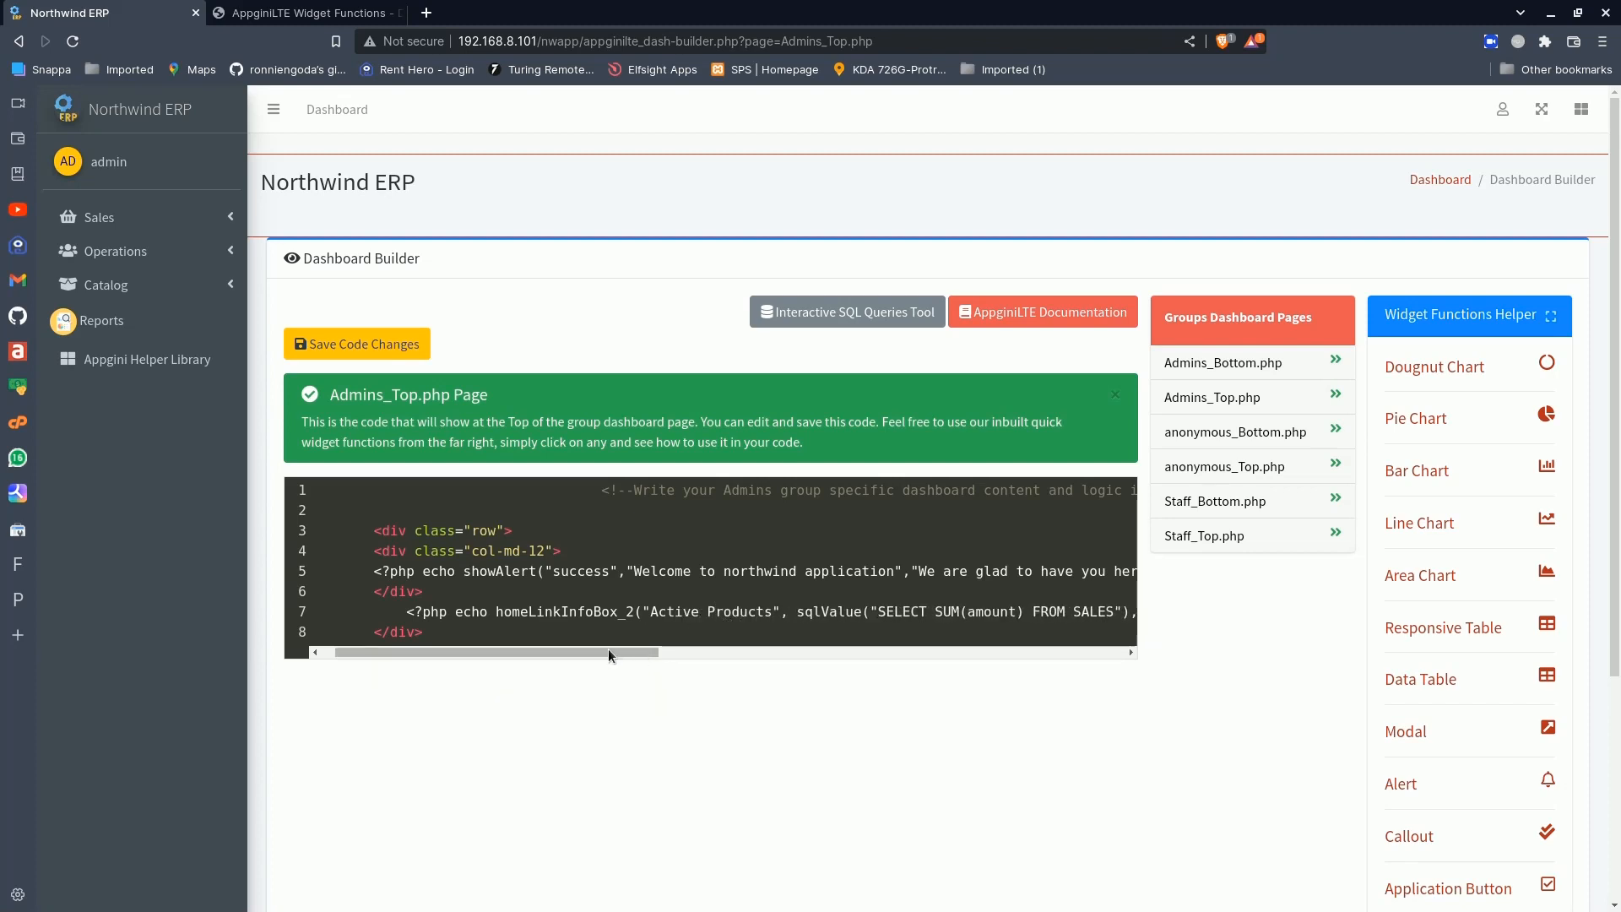
# - Review the rest of the info box code, then open the Admin Area in a new browser tab and switch to it
pyautogui.moveTo(608, 648); pyautogui.dragTo(737, 643)
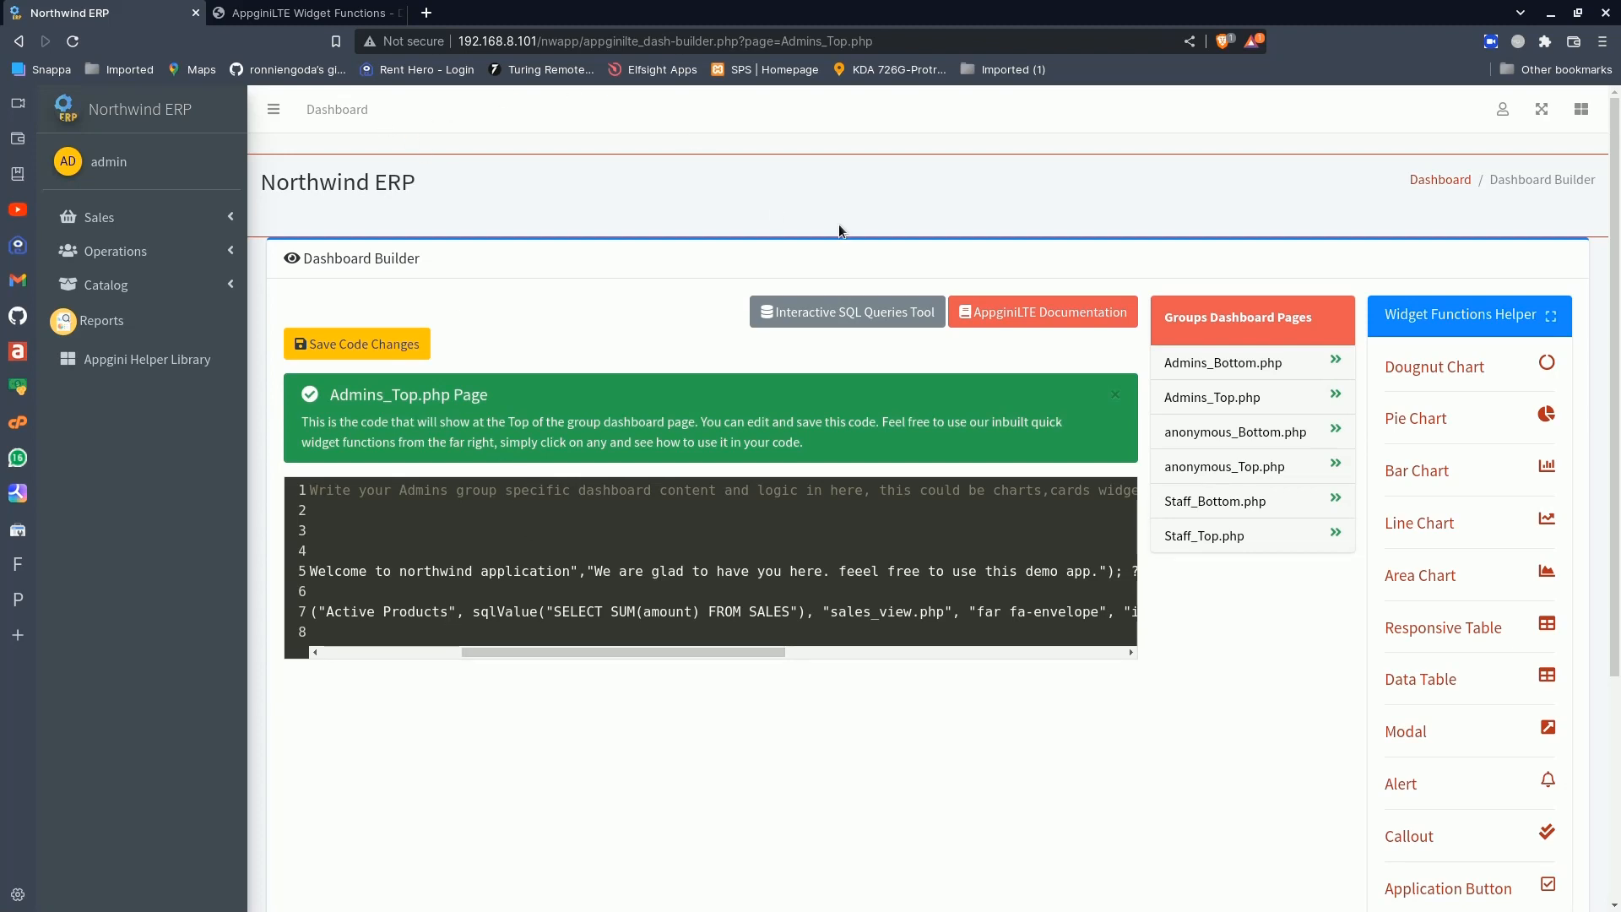
pyautogui.click(1502, 109)
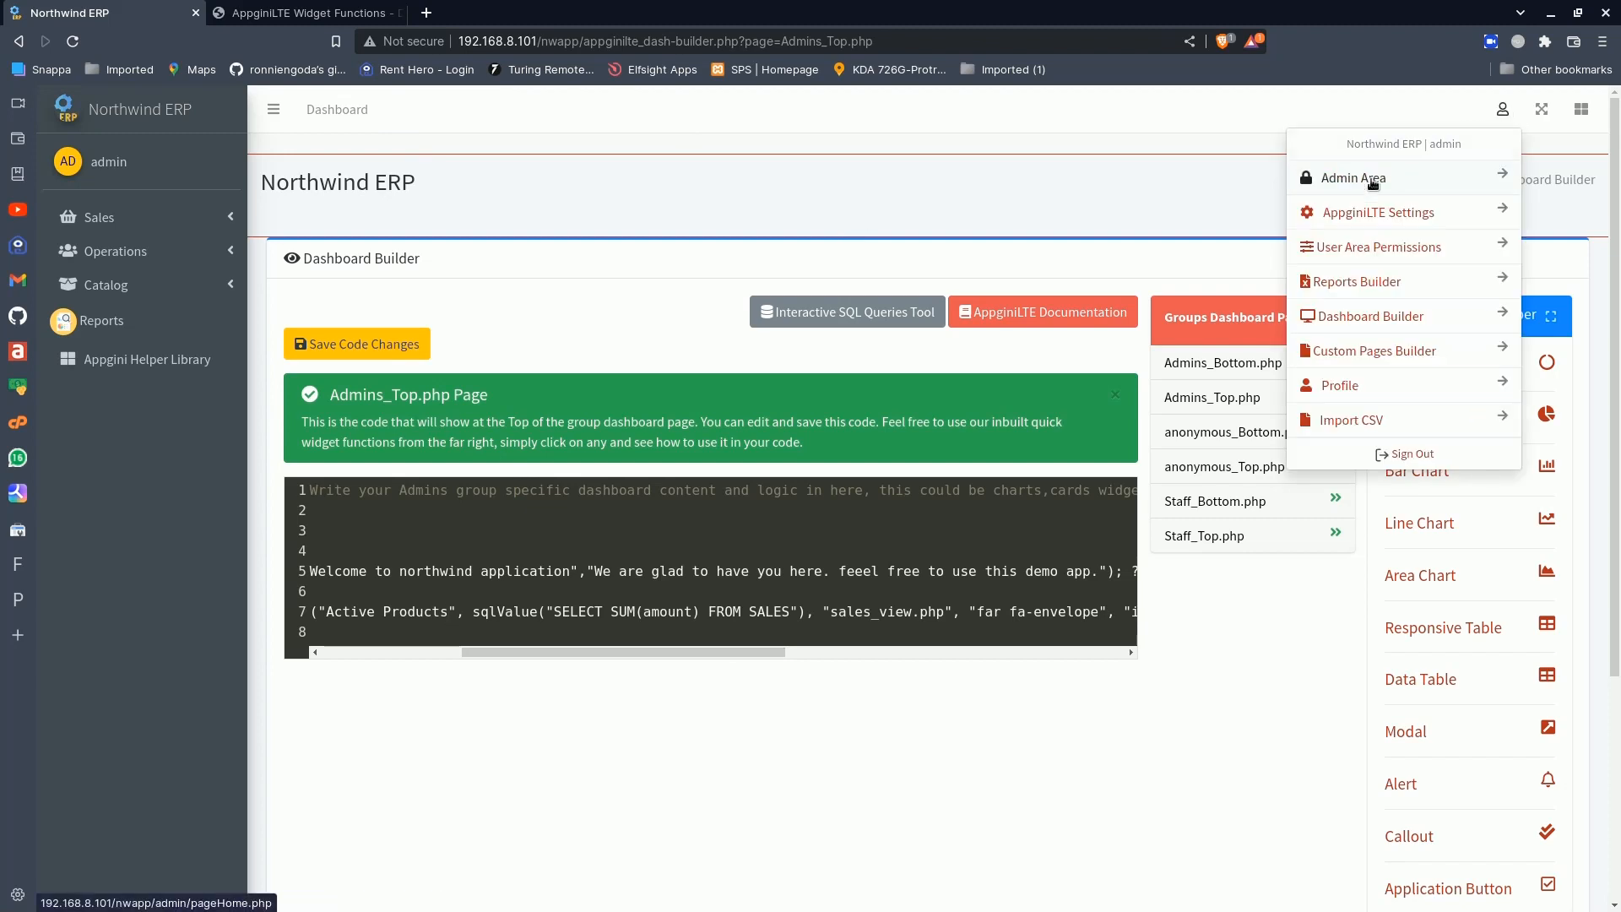
pyautogui.rightClick(1346, 191)
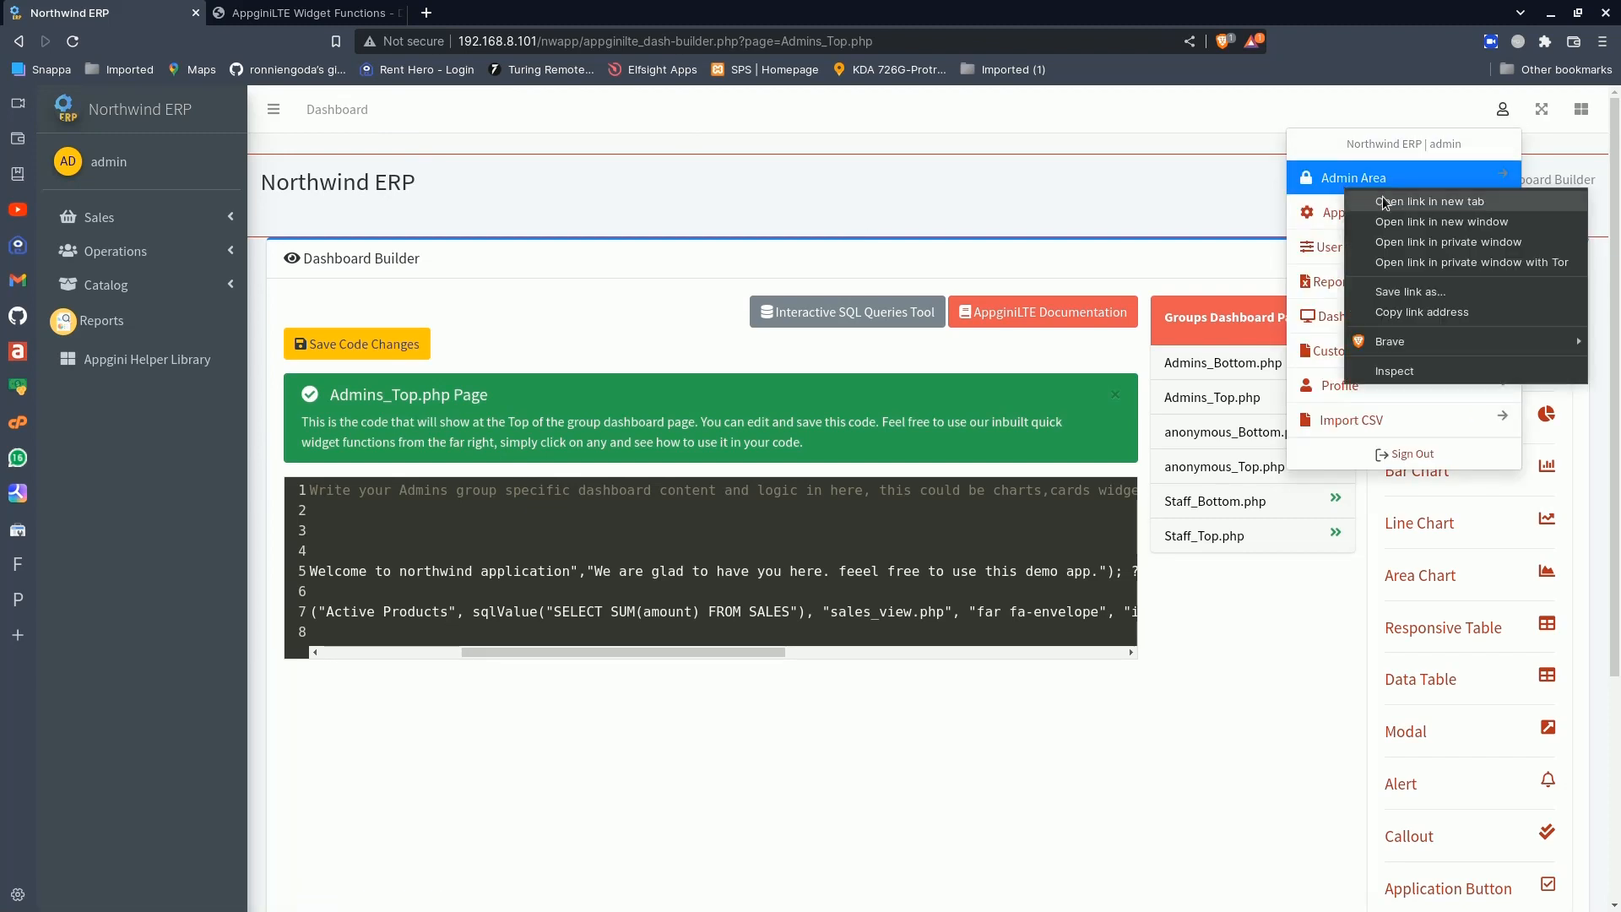
pyautogui.click(1429, 201)
pyautogui.click(515, 13)
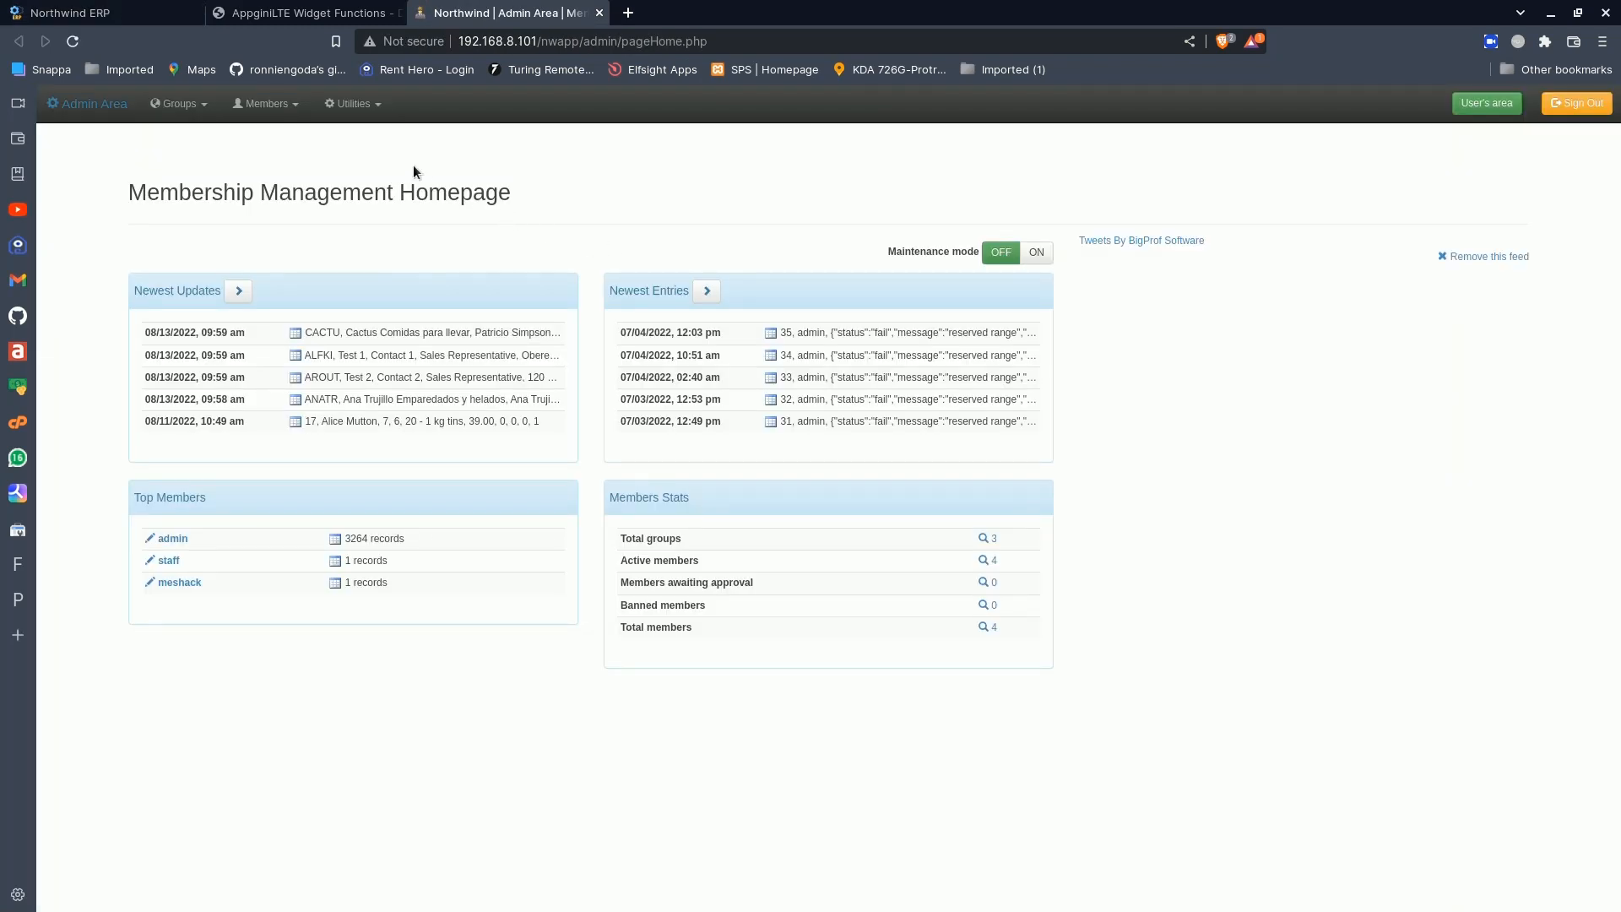
# - Look through the table structures in View/Rebuild fields and select the Discontinued field name of the Products table
pyautogui.click(351, 103)
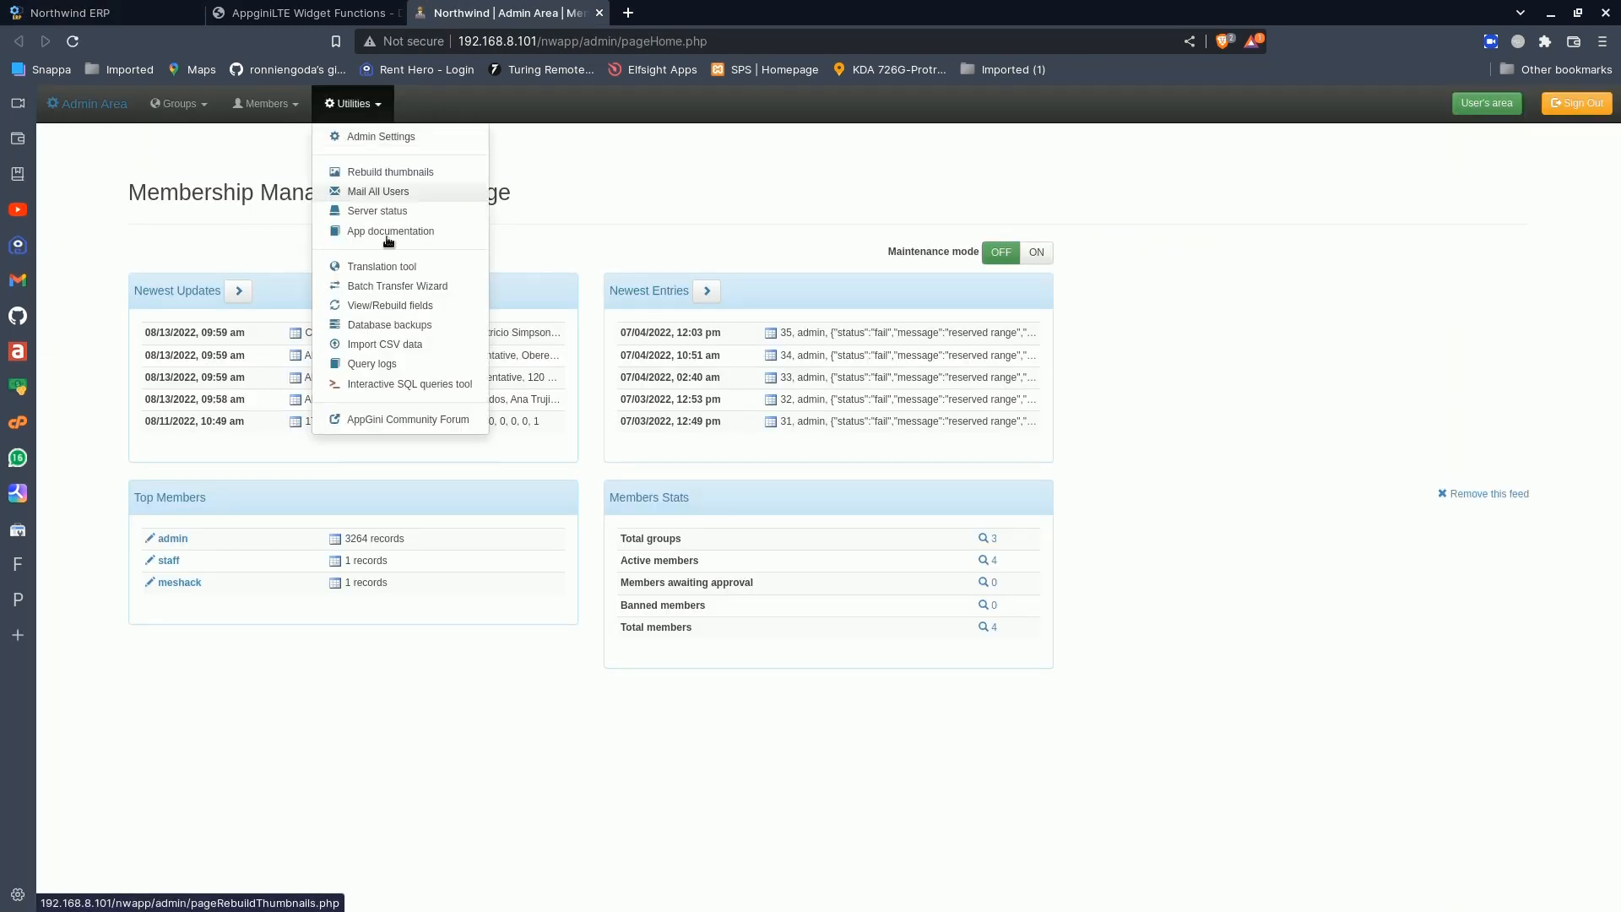
pyautogui.click(401, 307)
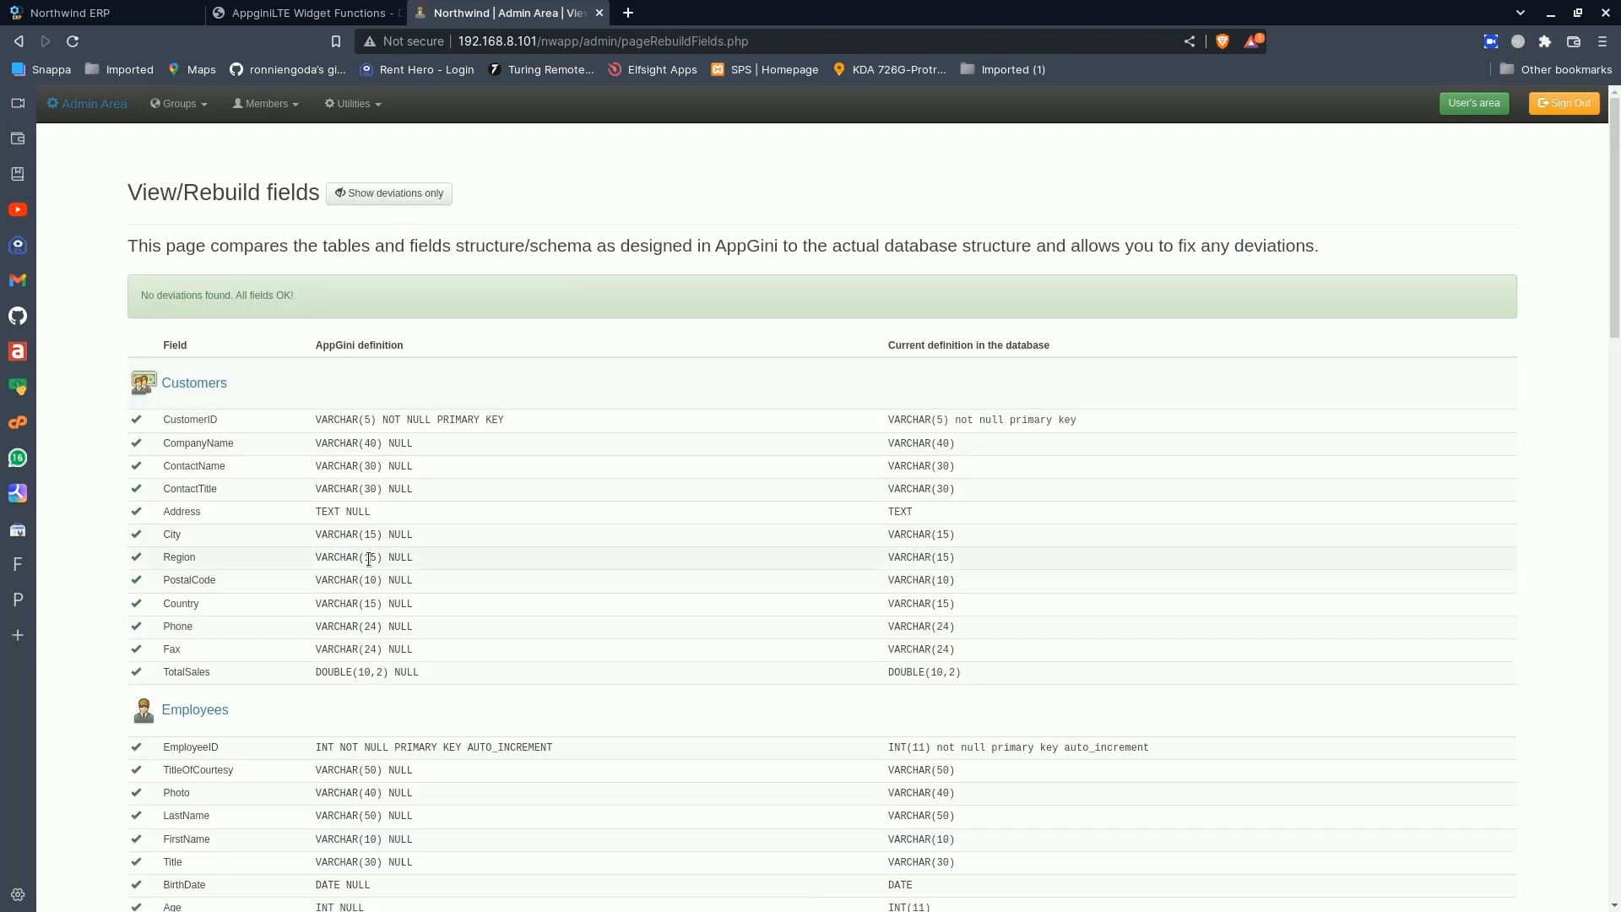
pyautogui.scroll(-5, 328, 619)
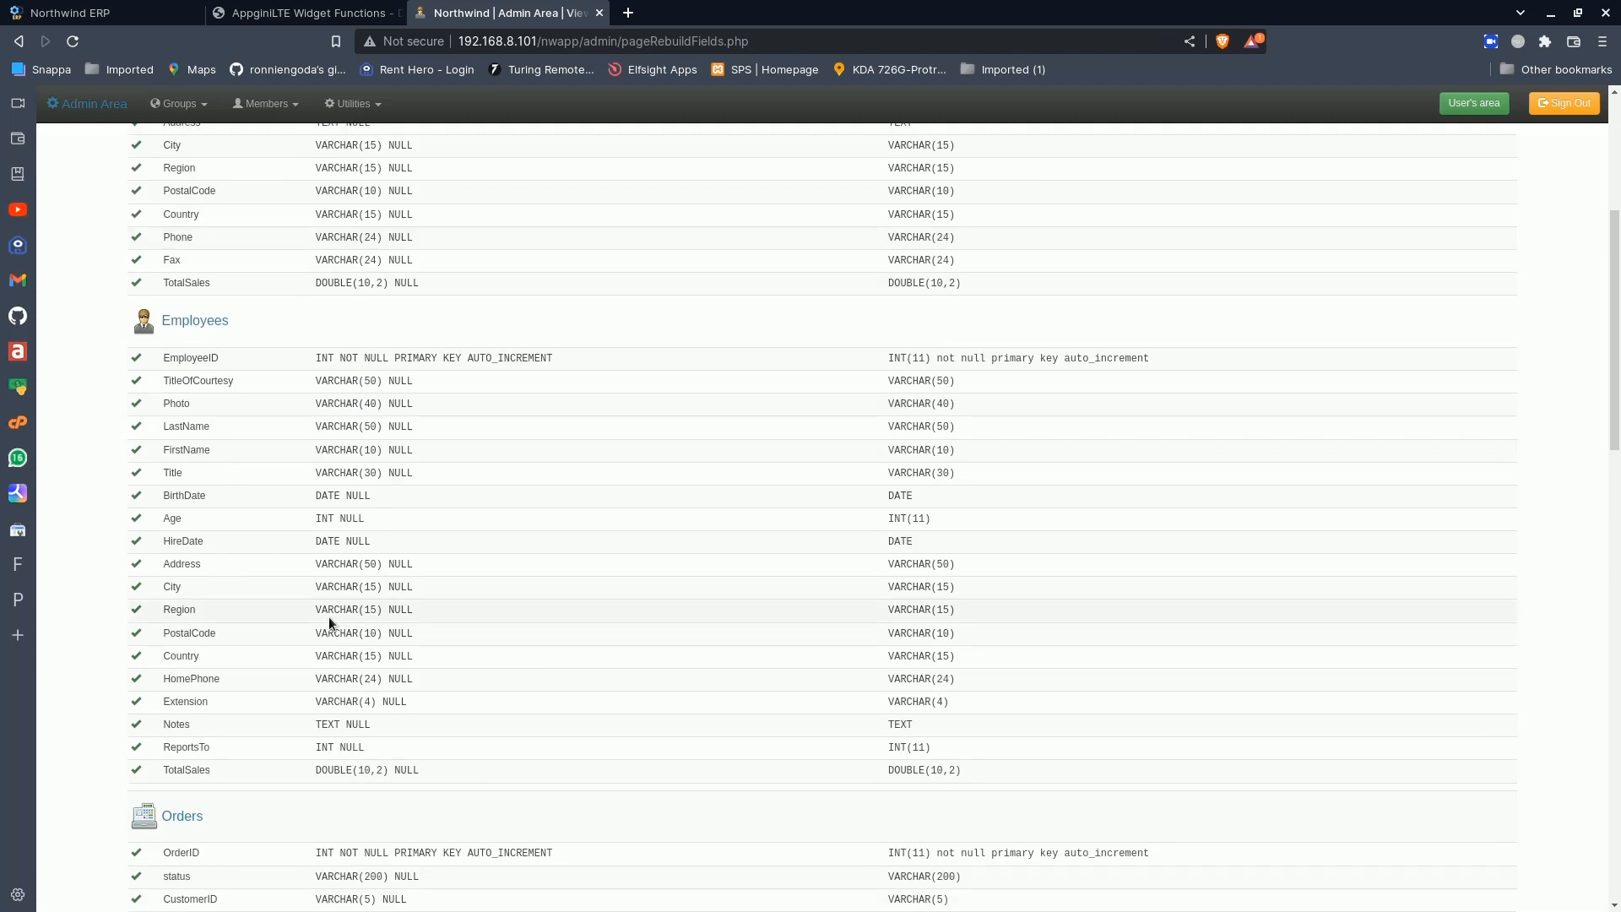
pyautogui.scroll(-4, 328, 619)
pyautogui.scroll(-1, 328, 620)
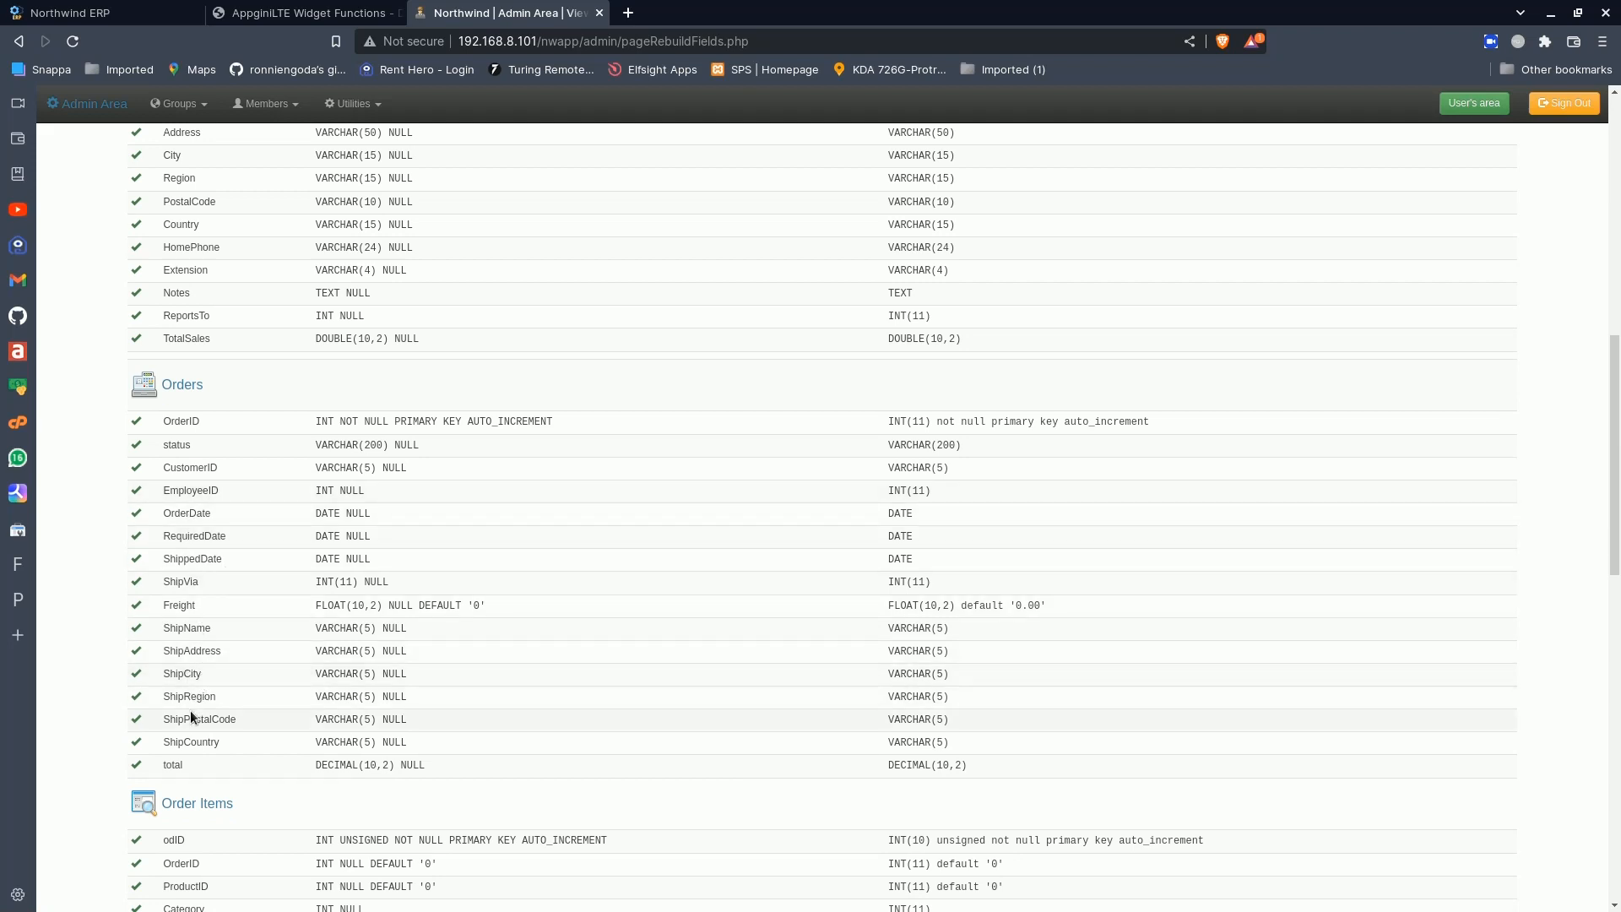
pyautogui.scroll(-7, 190, 711)
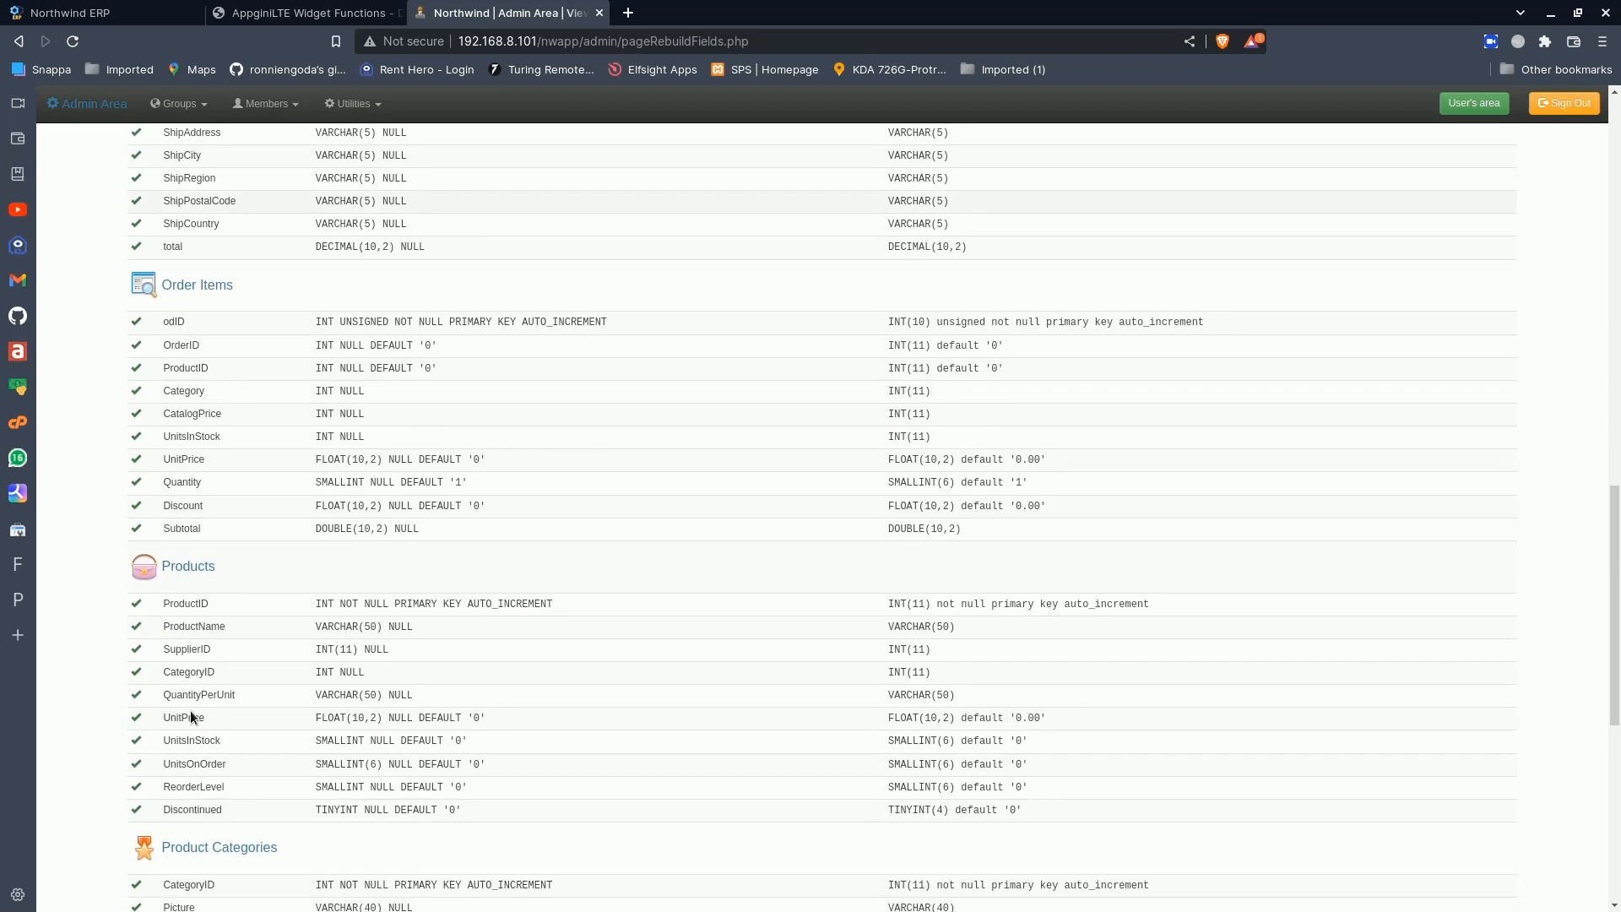
pyautogui.scroll(-2, 190, 711)
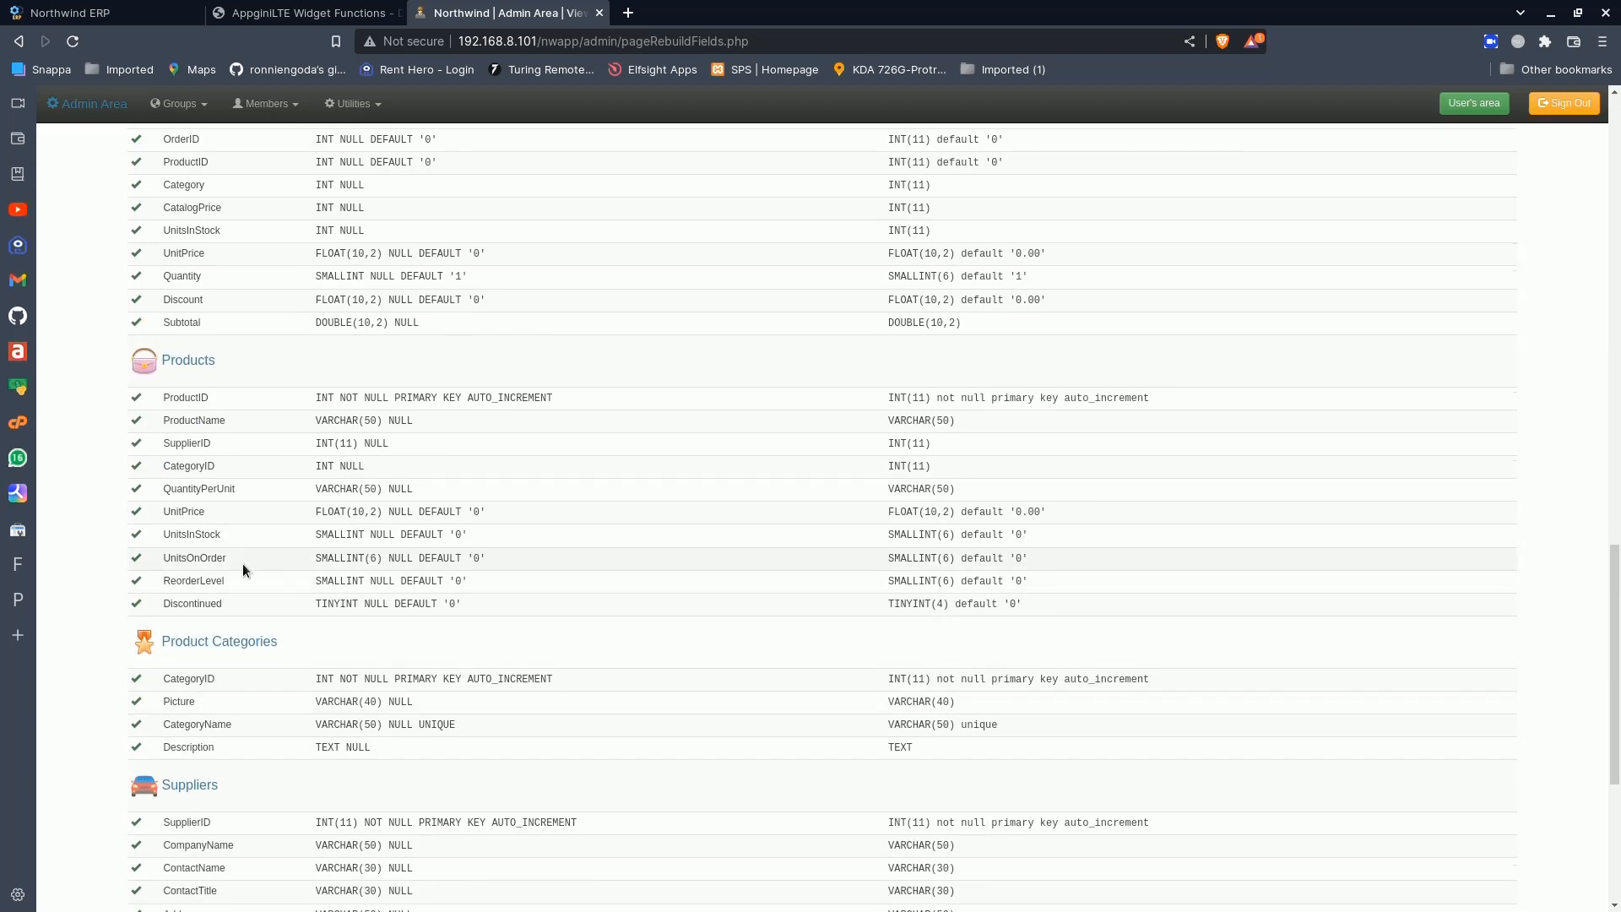
pyautogui.doubleClick(196, 604)
# - Run the query SELECT COUNT(*) FROM Products WHERE Discontinued=0 in the Interactive SQL queries tool and select the result's COUNT(*) heading
pyautogui.click(365, 111)
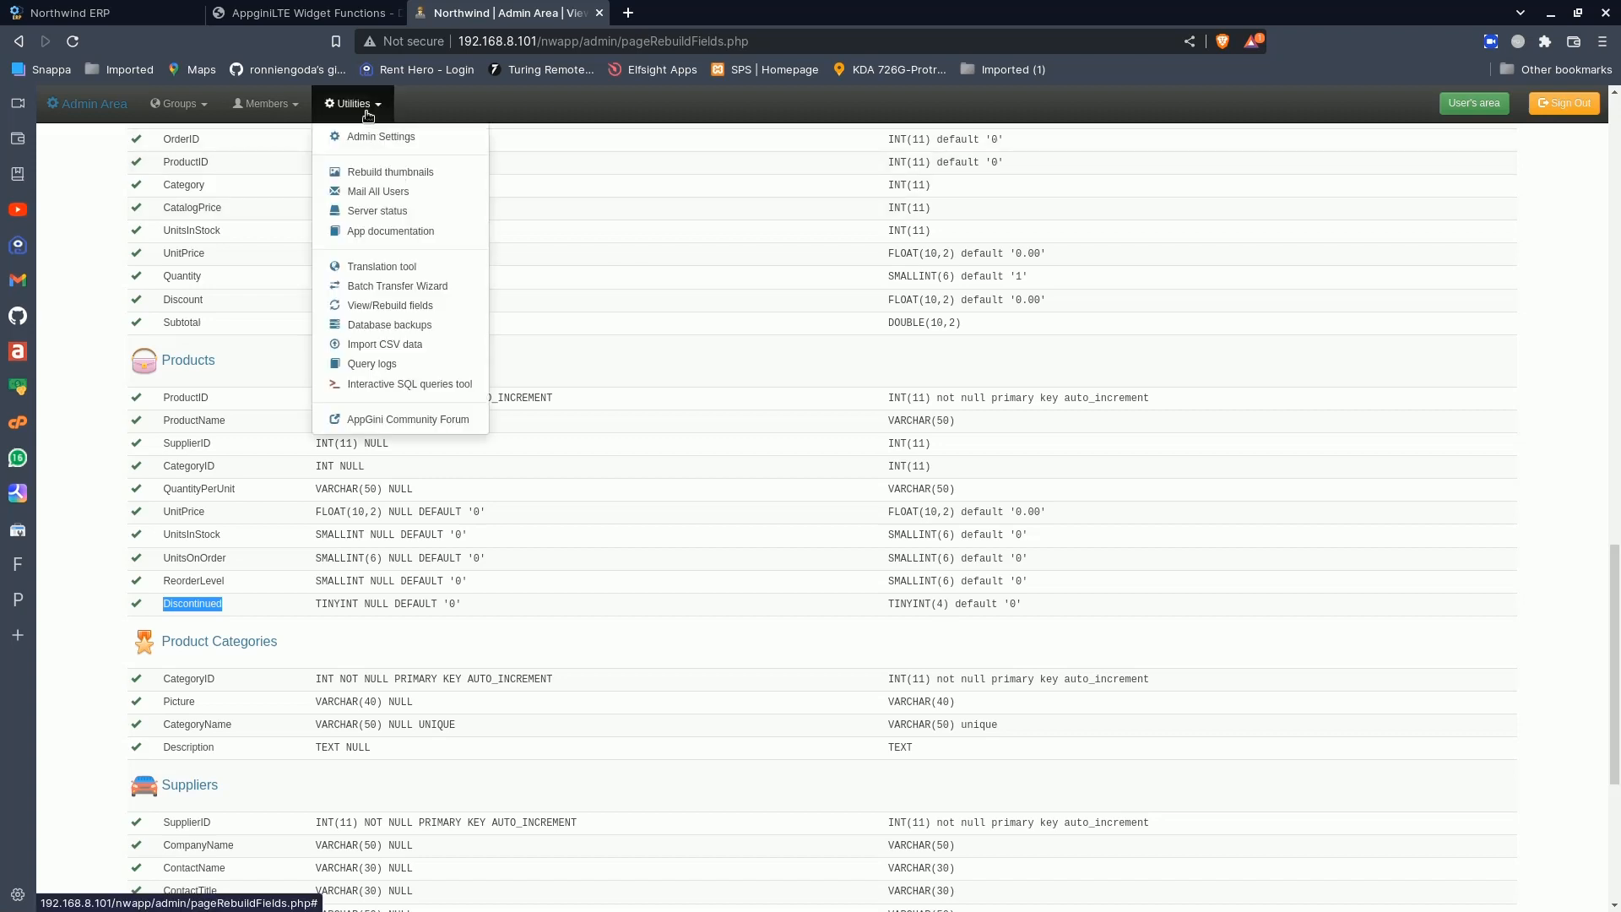
pyautogui.click(375, 386)
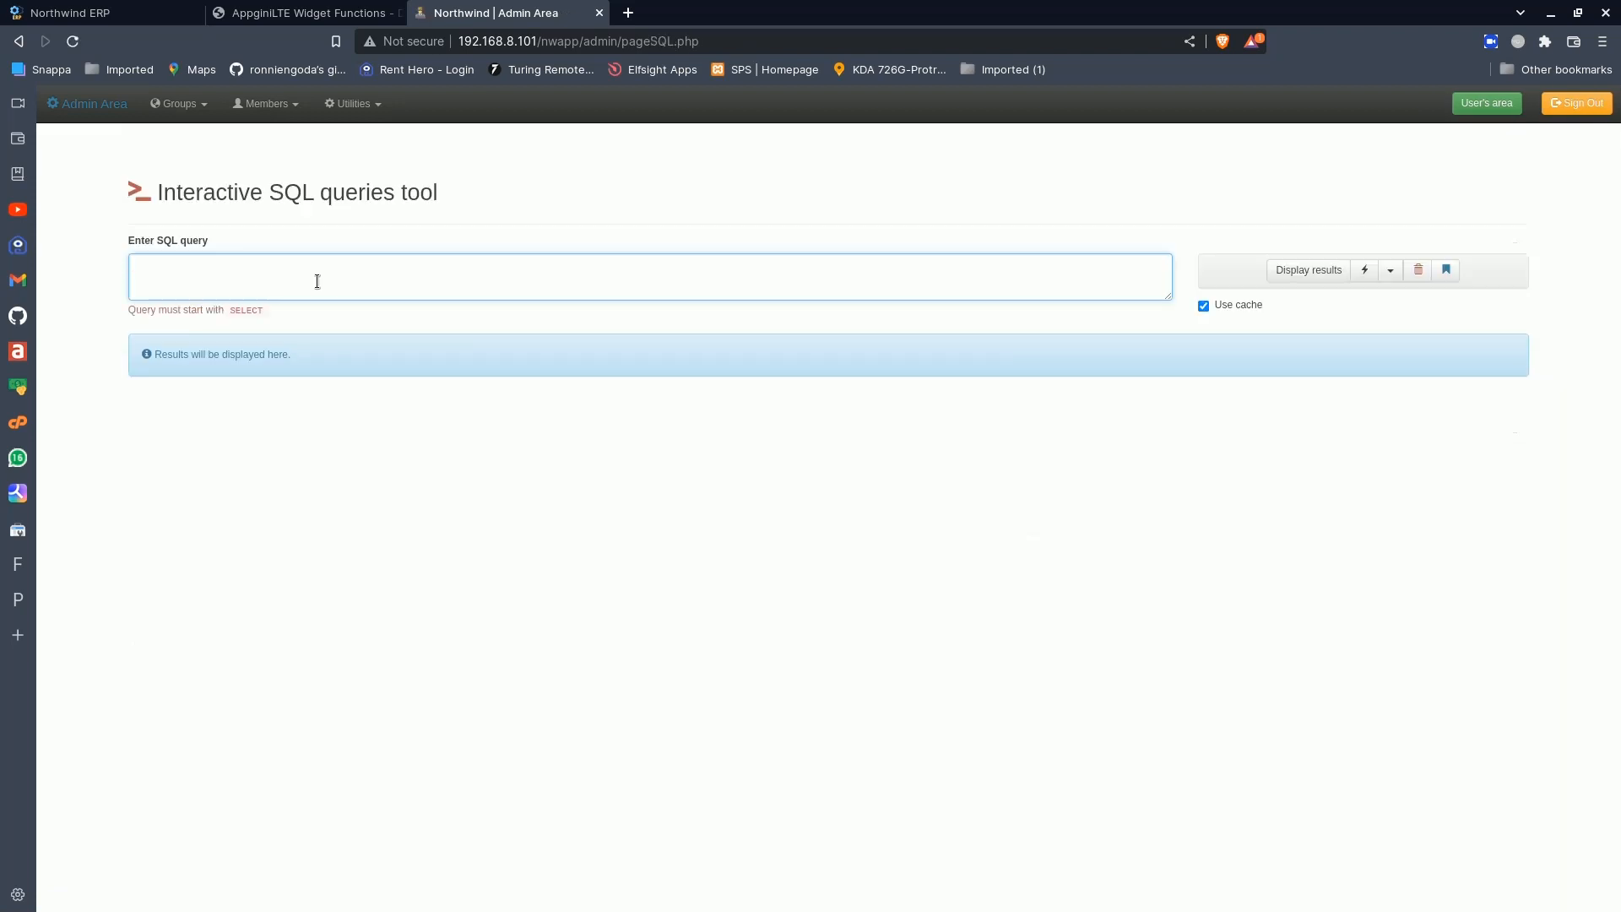
pyautogui.write('SELECT ')
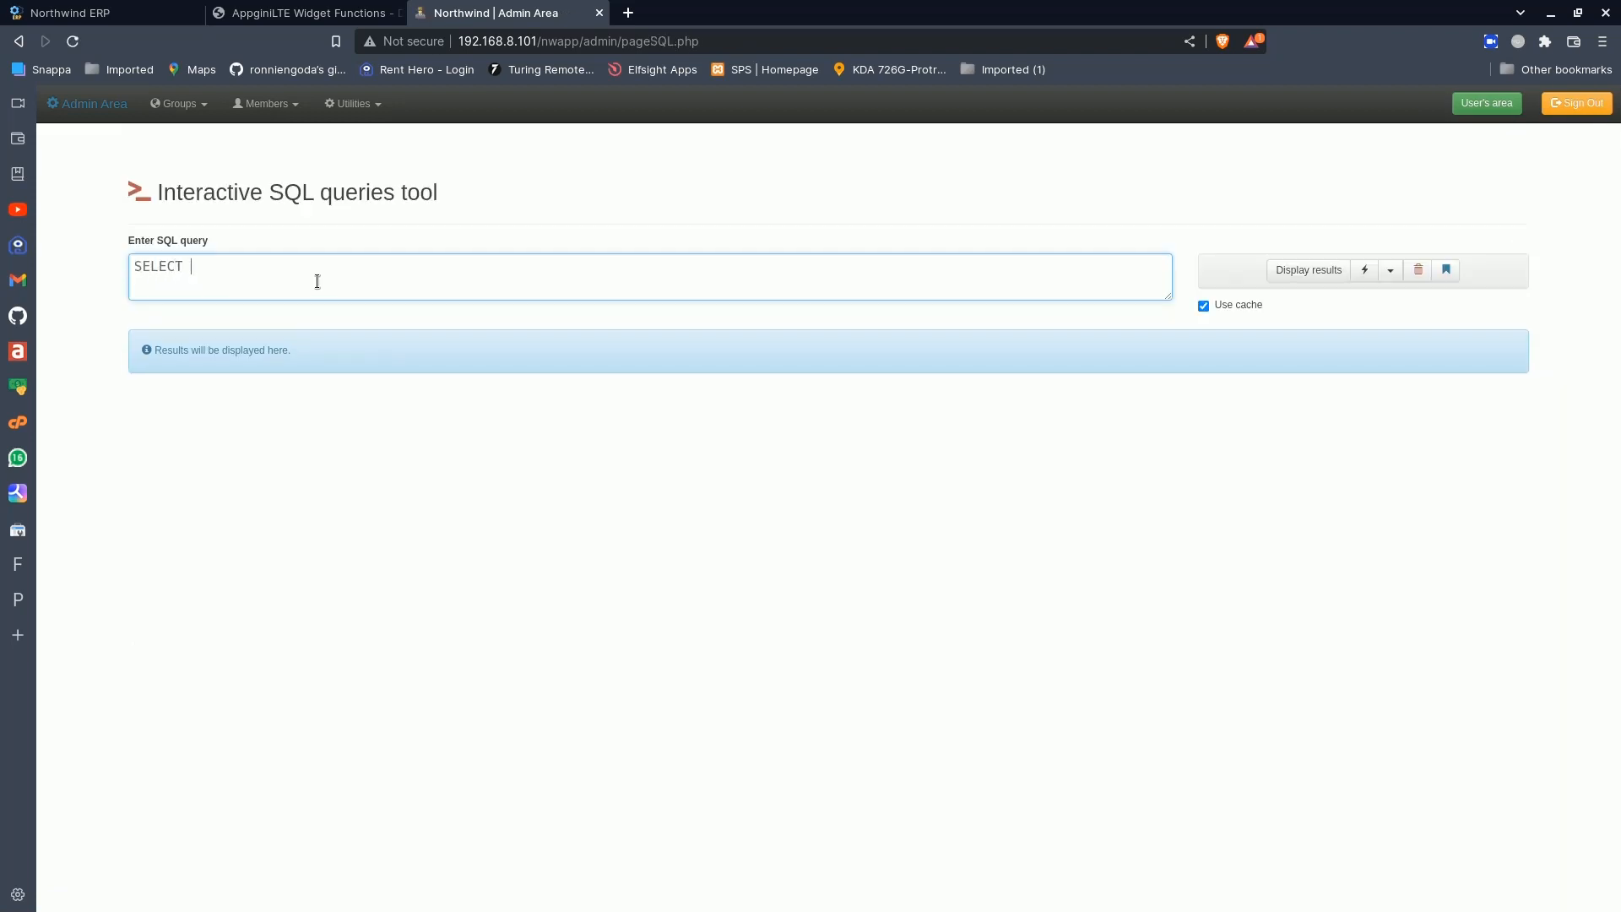
pyautogui.write('COUNT')
pyautogui.write('(*')
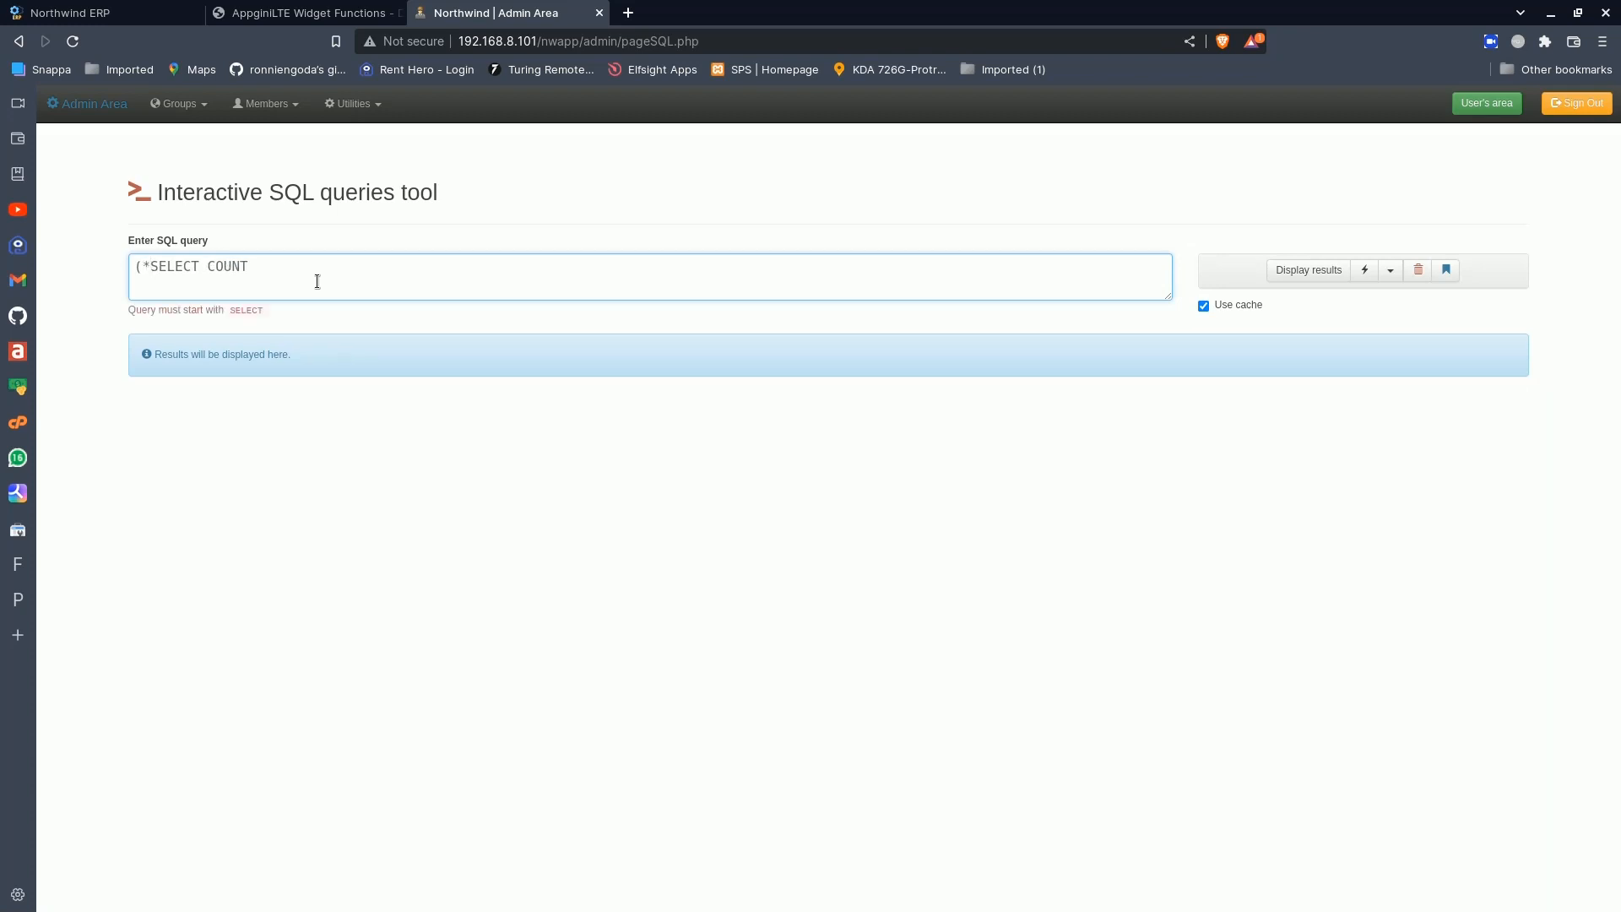
pyautogui.press('BackSpace')
pyautogui.press('BackSpace')
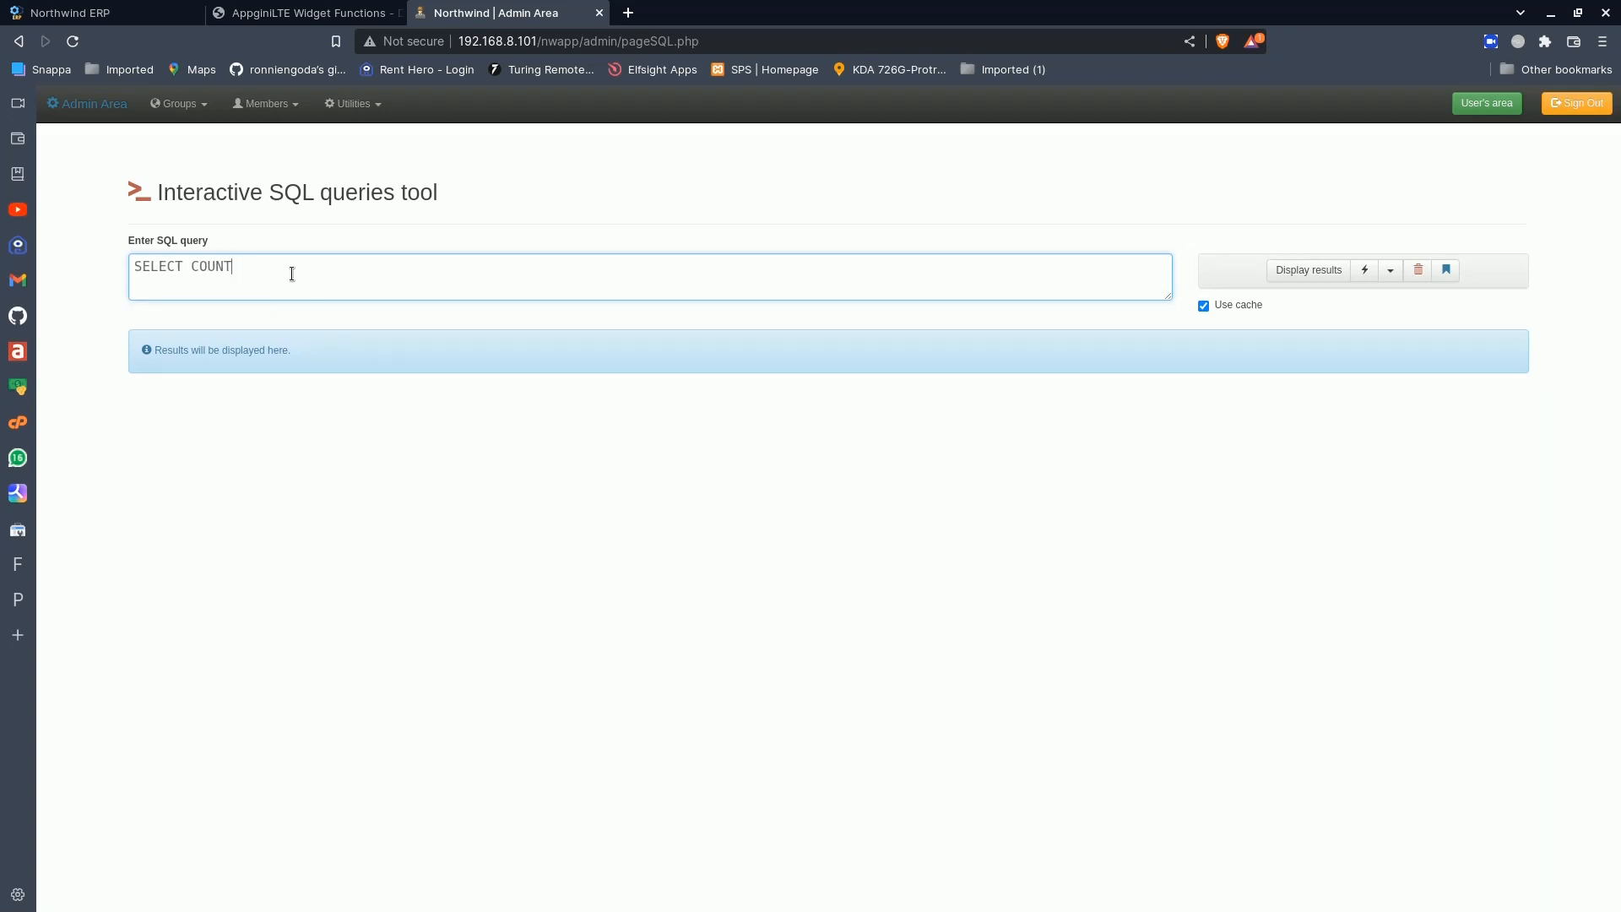
pyautogui.write('(*) FROM Products WHERE Discontinued')
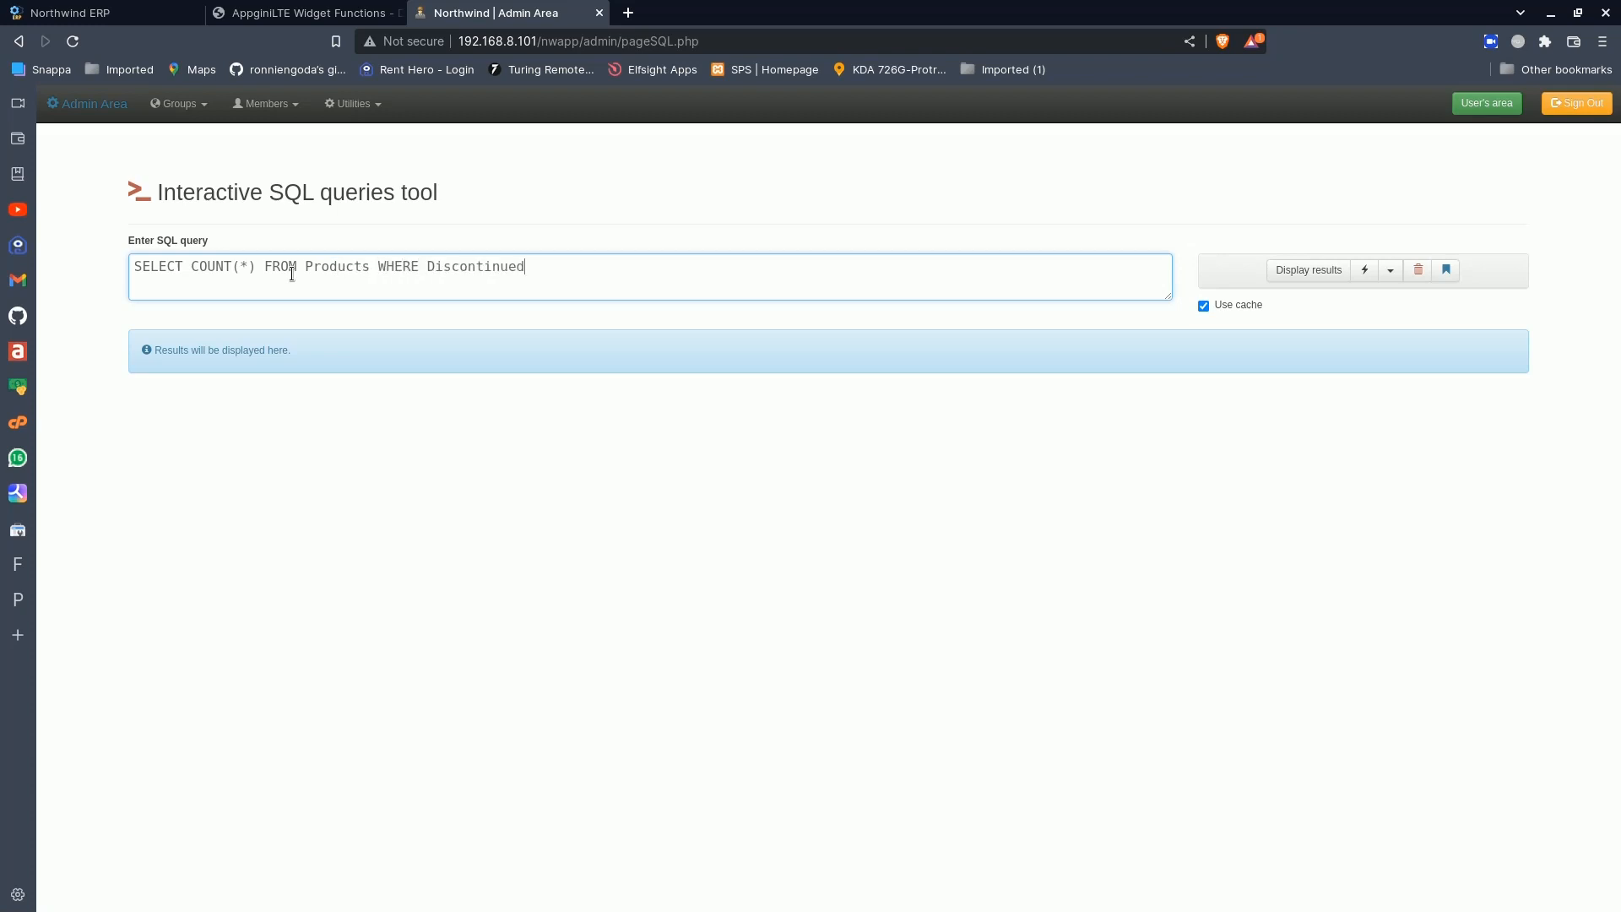
pyautogui.write('=0')
pyautogui.click(1292, 271)
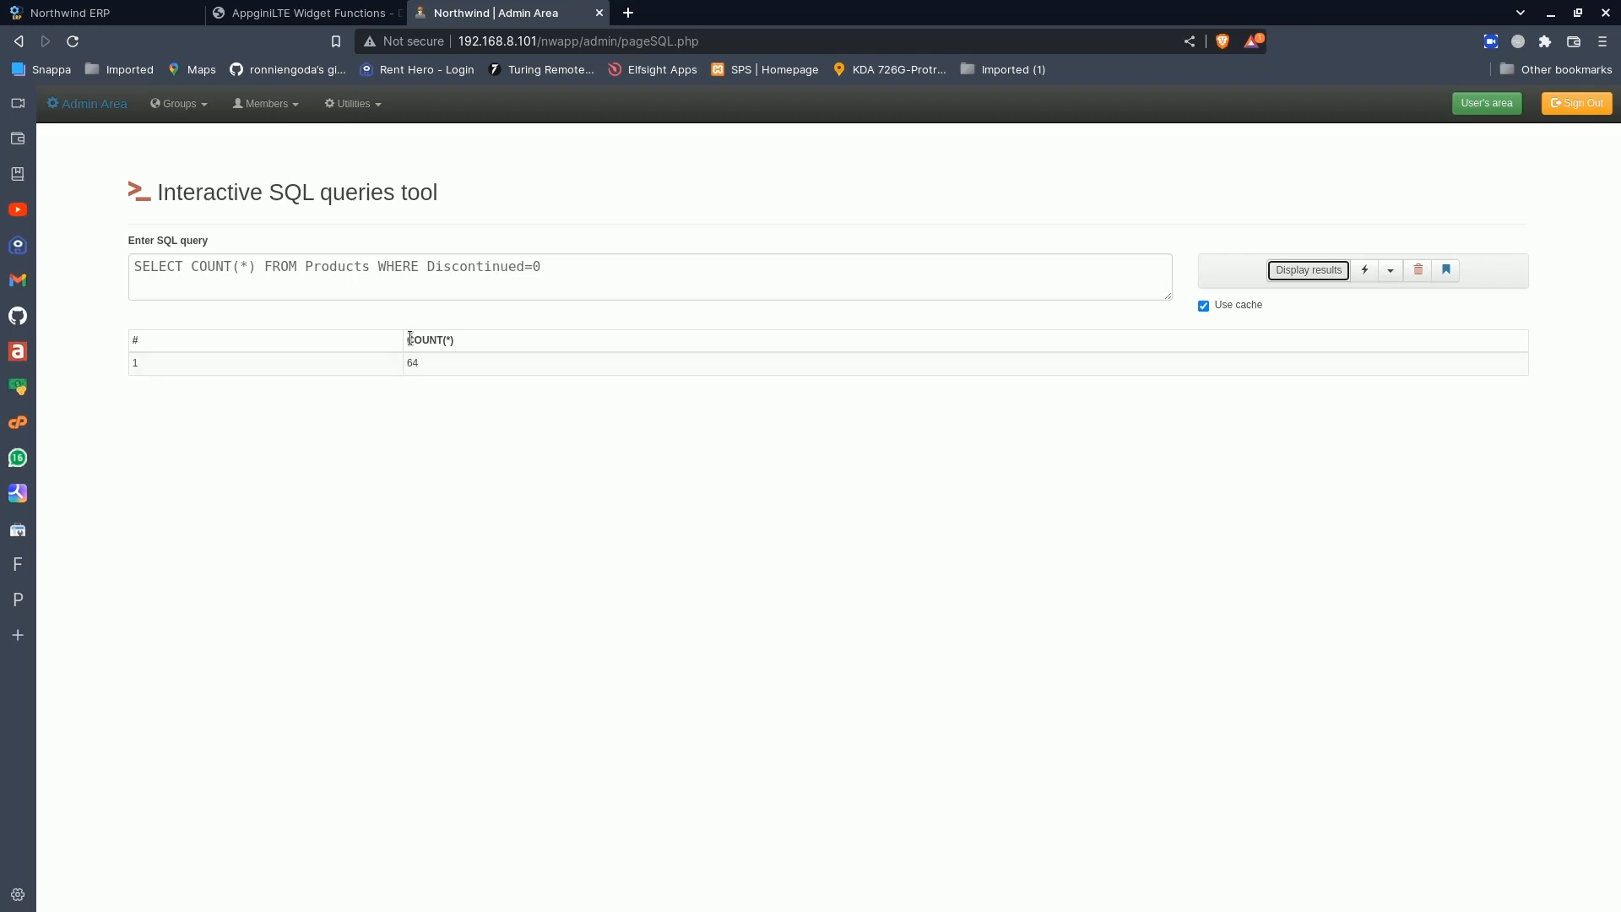
pyautogui.moveTo(410, 338); pyautogui.dragTo(463, 341)
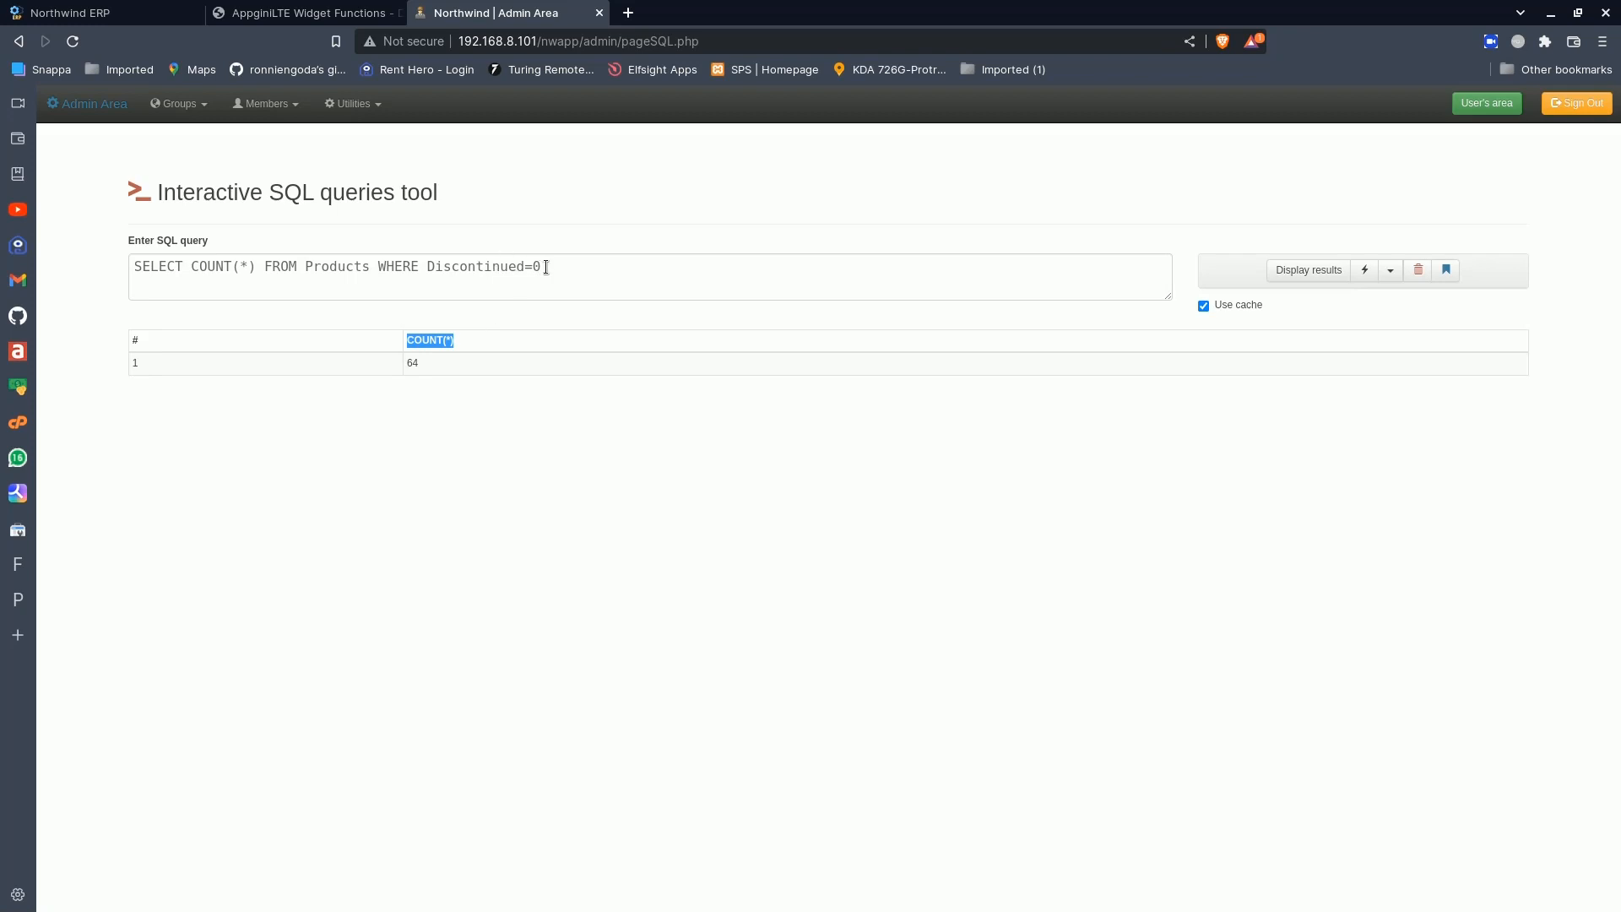
# - Copy the query SELECT COUNT(*) FROM Products WHERE Discontinued=0 into the Active Products info box's sqlValue call, replacing SELECT SUM(amount) FROM SALES
pyautogui.moveTo(562, 265); pyautogui.dragTo(131, 260)
pyautogui.hotkey('ctrl', 'c')
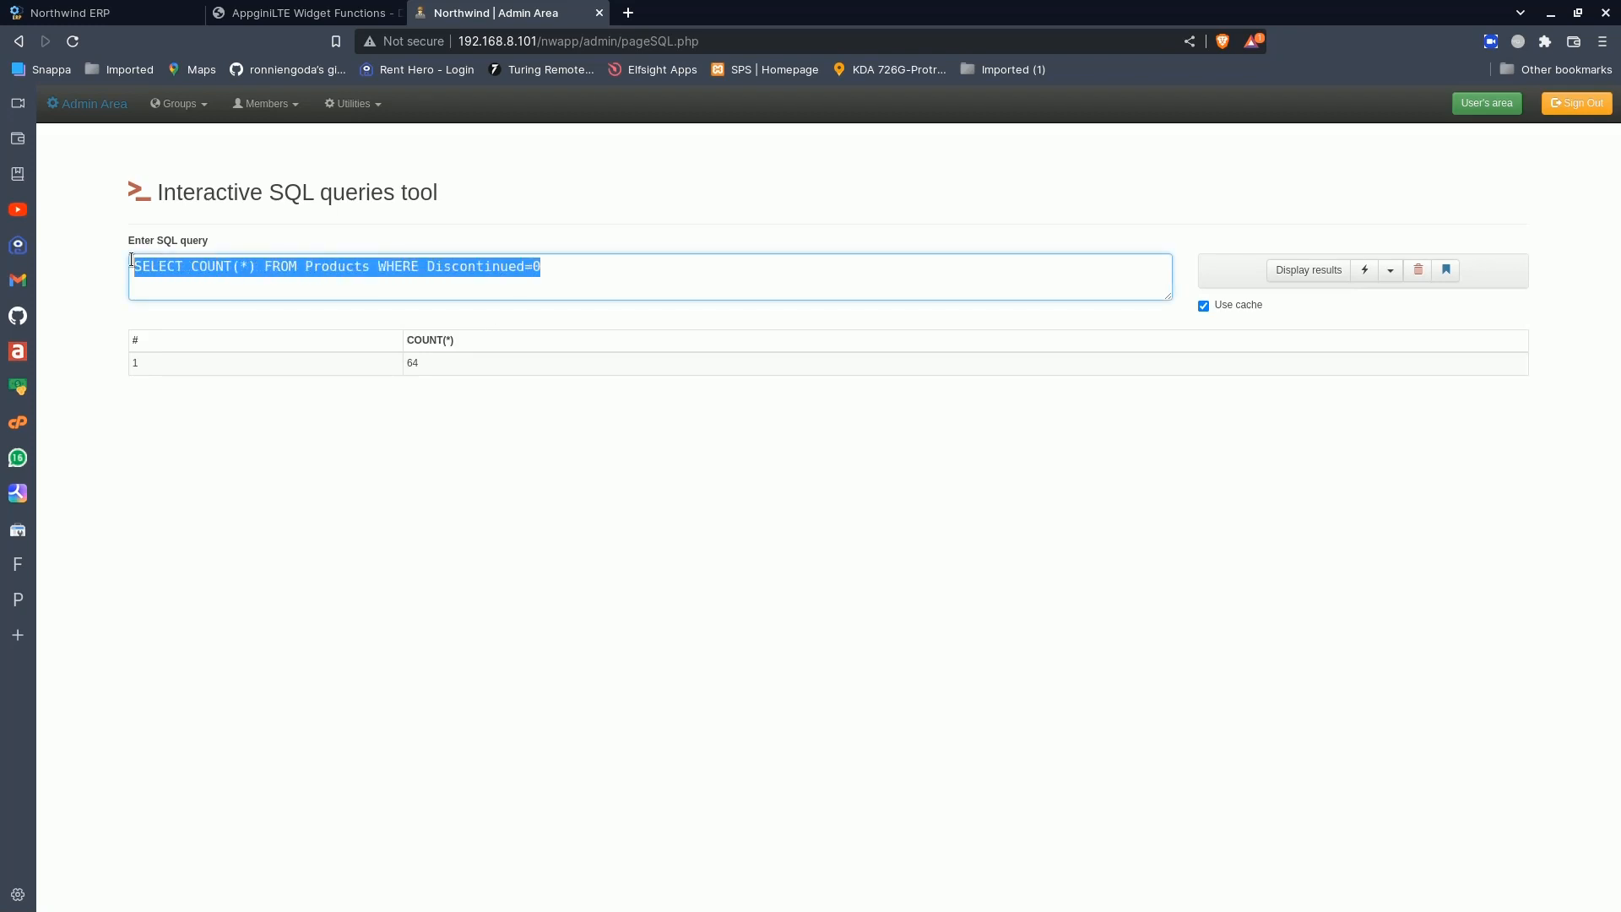
pyautogui.click(69, 13)
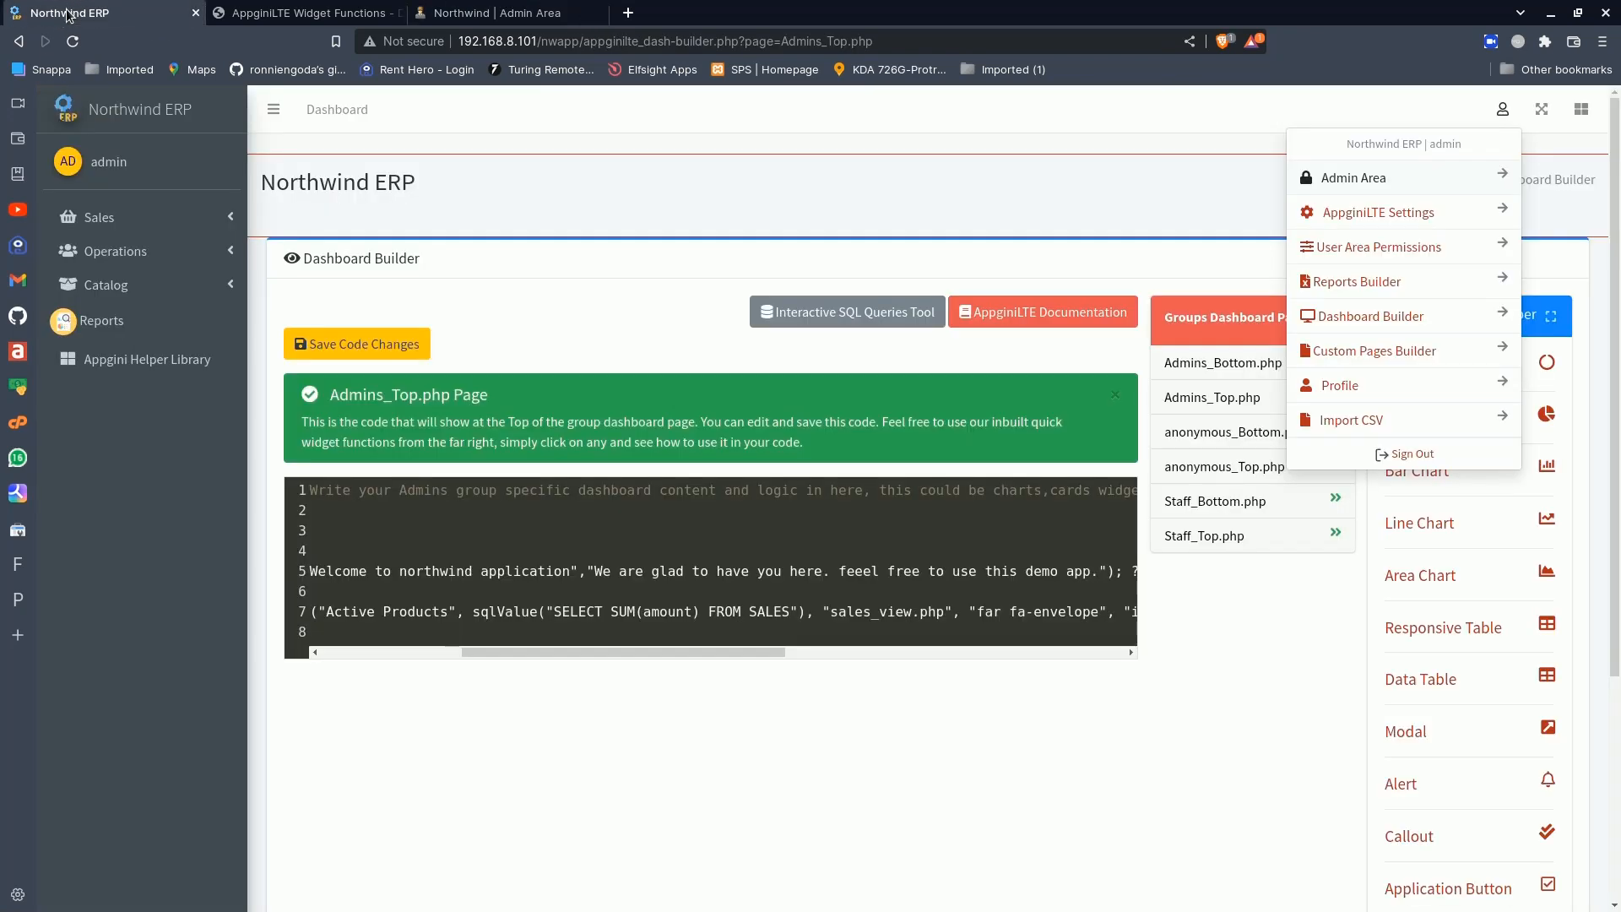
pyautogui.click(558, 611)
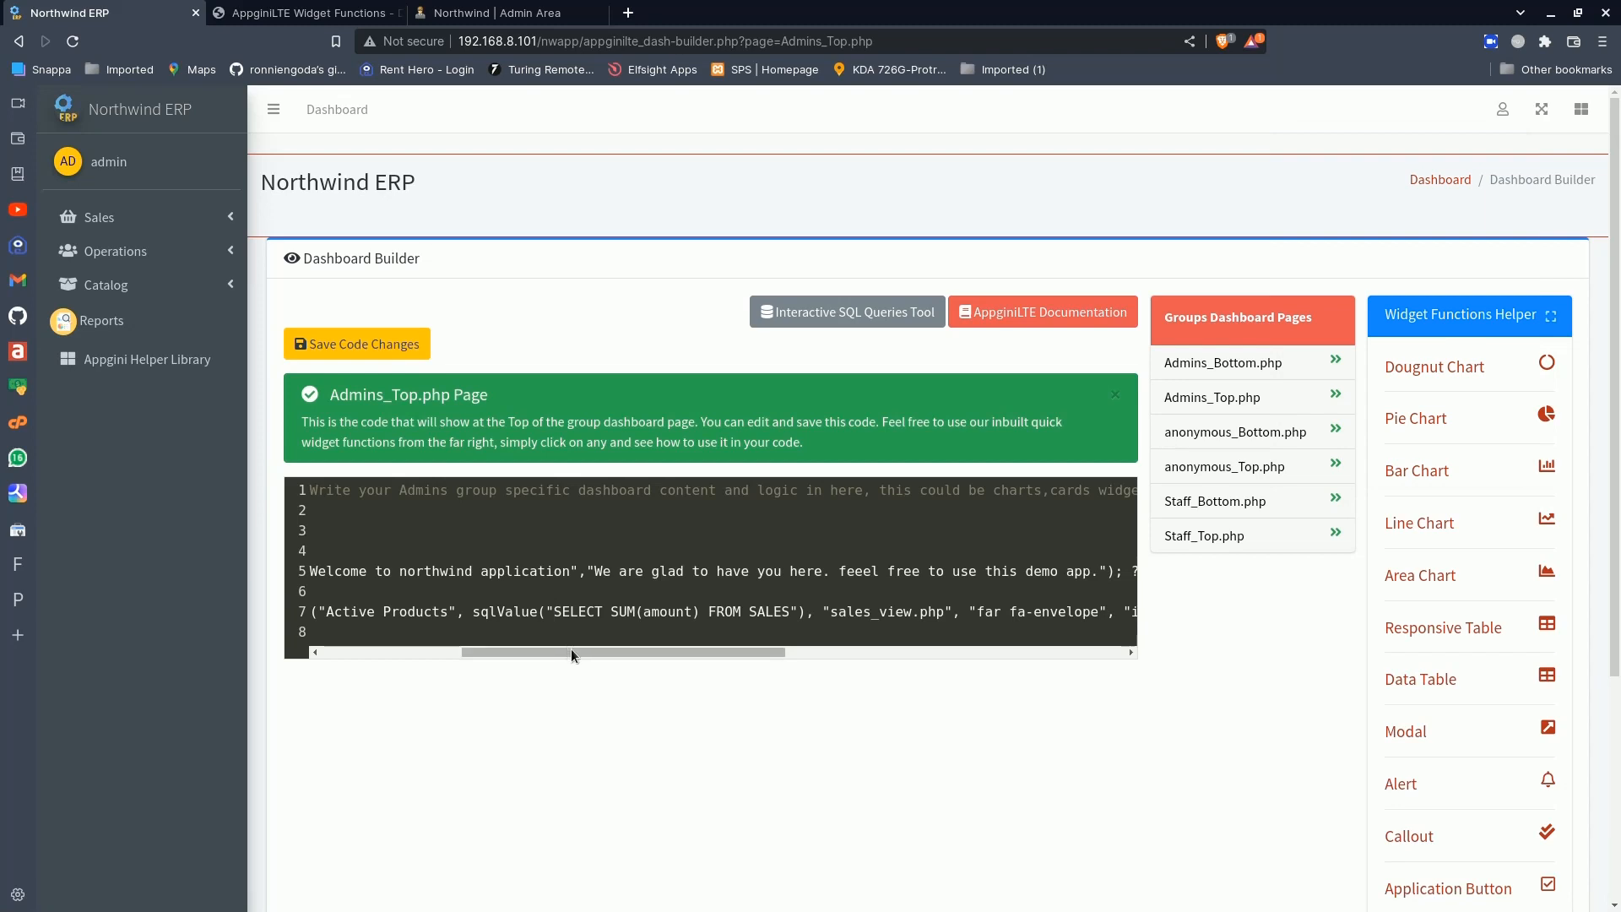
pyautogui.moveTo(577, 649); pyautogui.dragTo(596, 647)
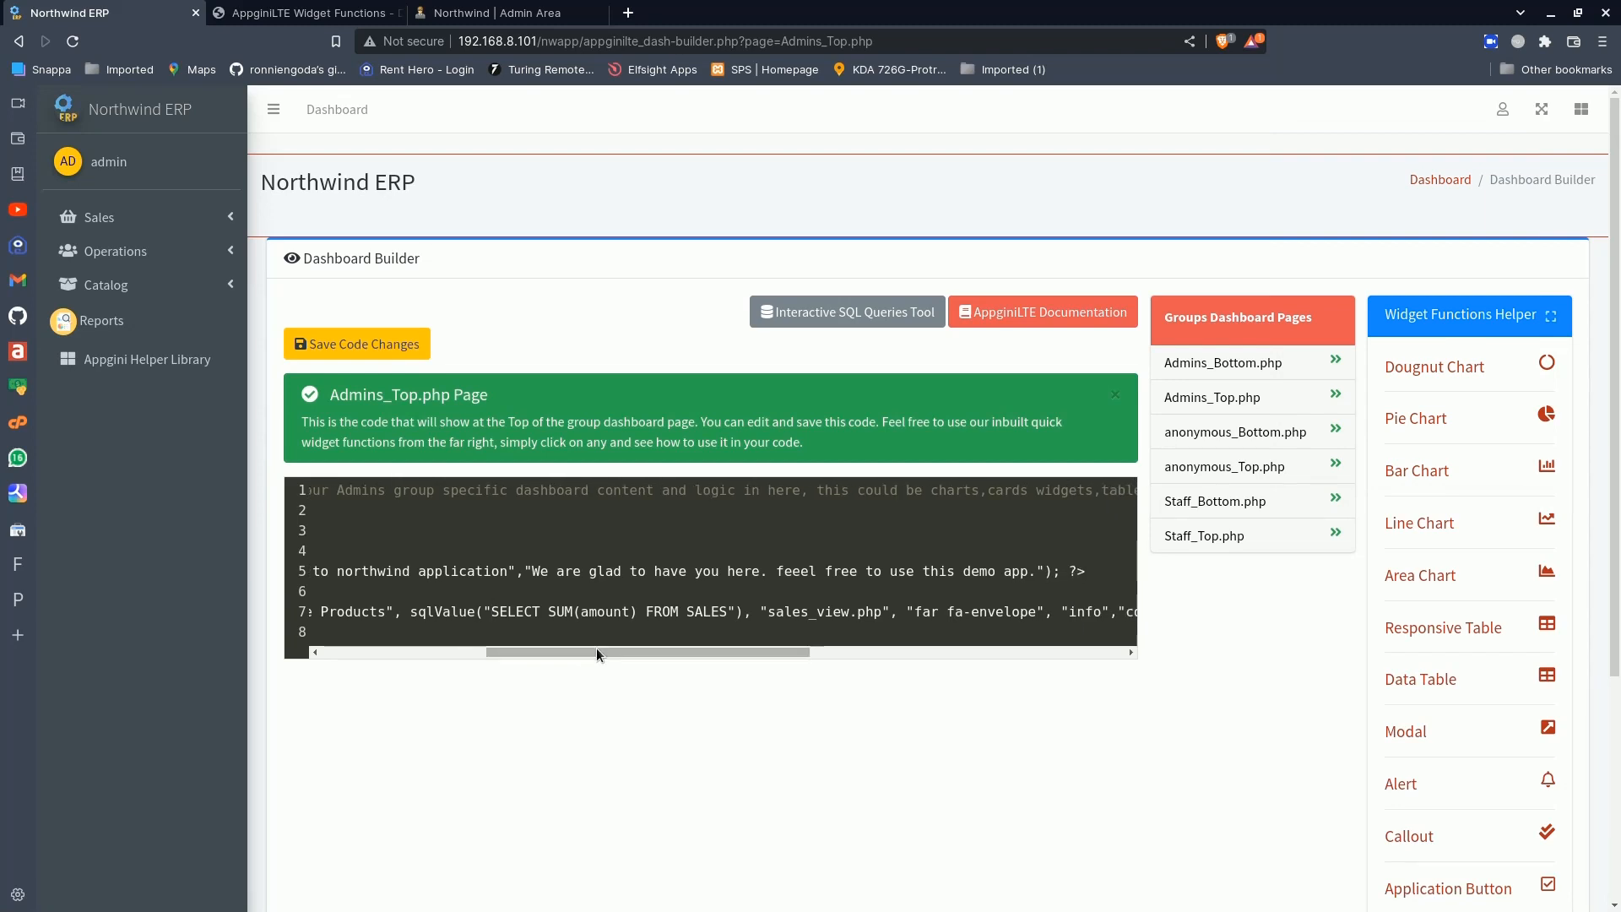
pyautogui.keyDown('shift'); pyautogui.click(729, 611); pyautogui.keyUp('shift')
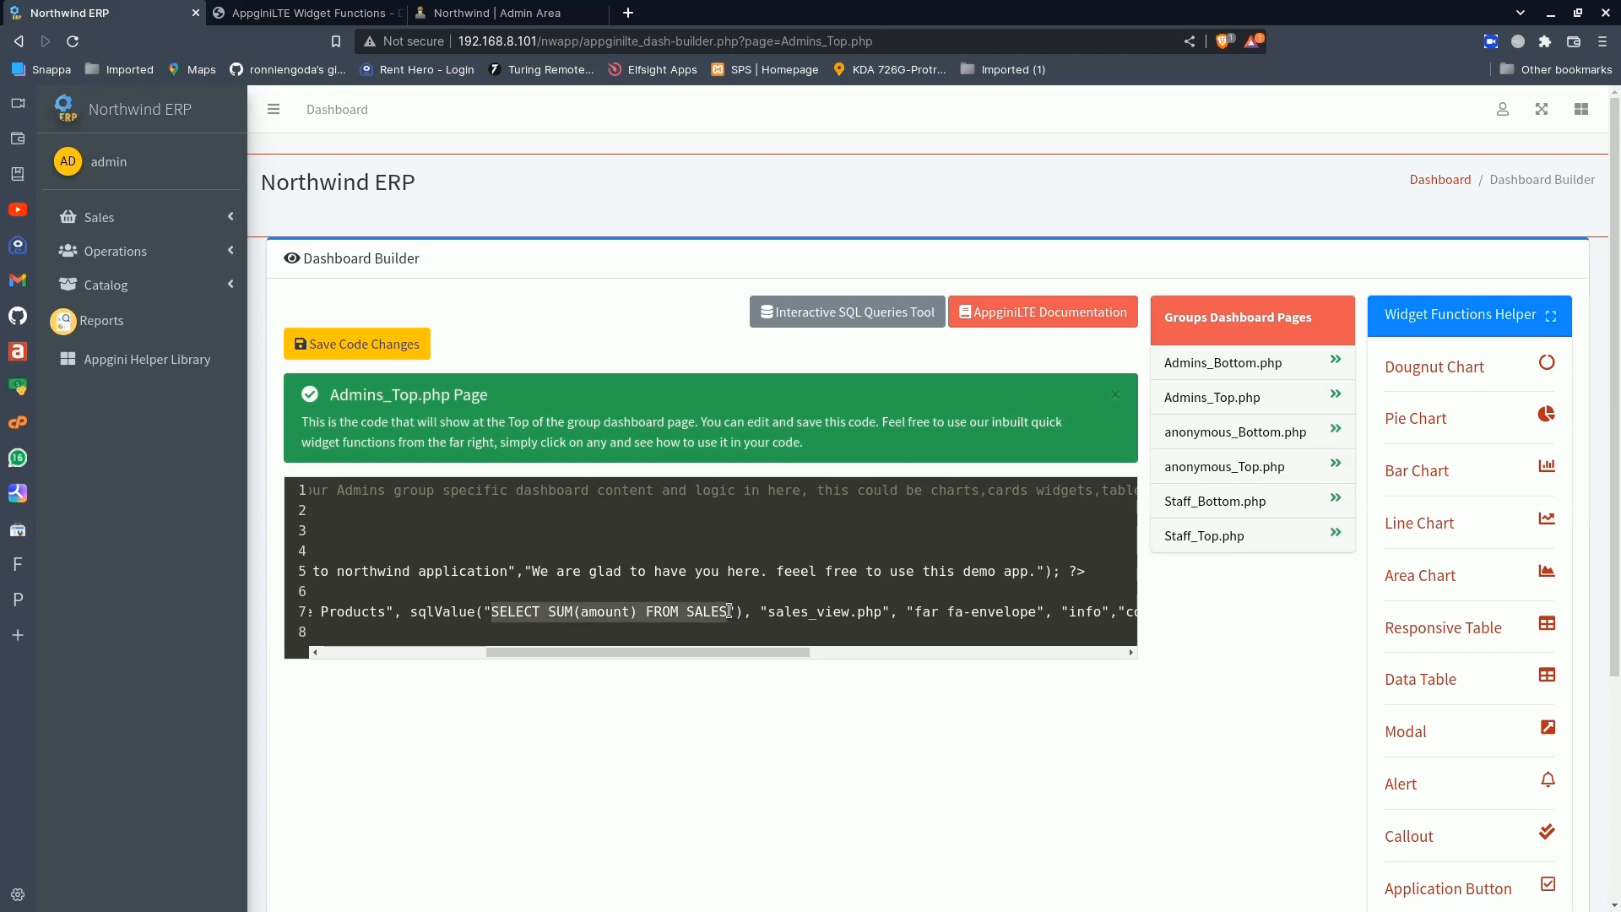
pyautogui.press('BackSpace')
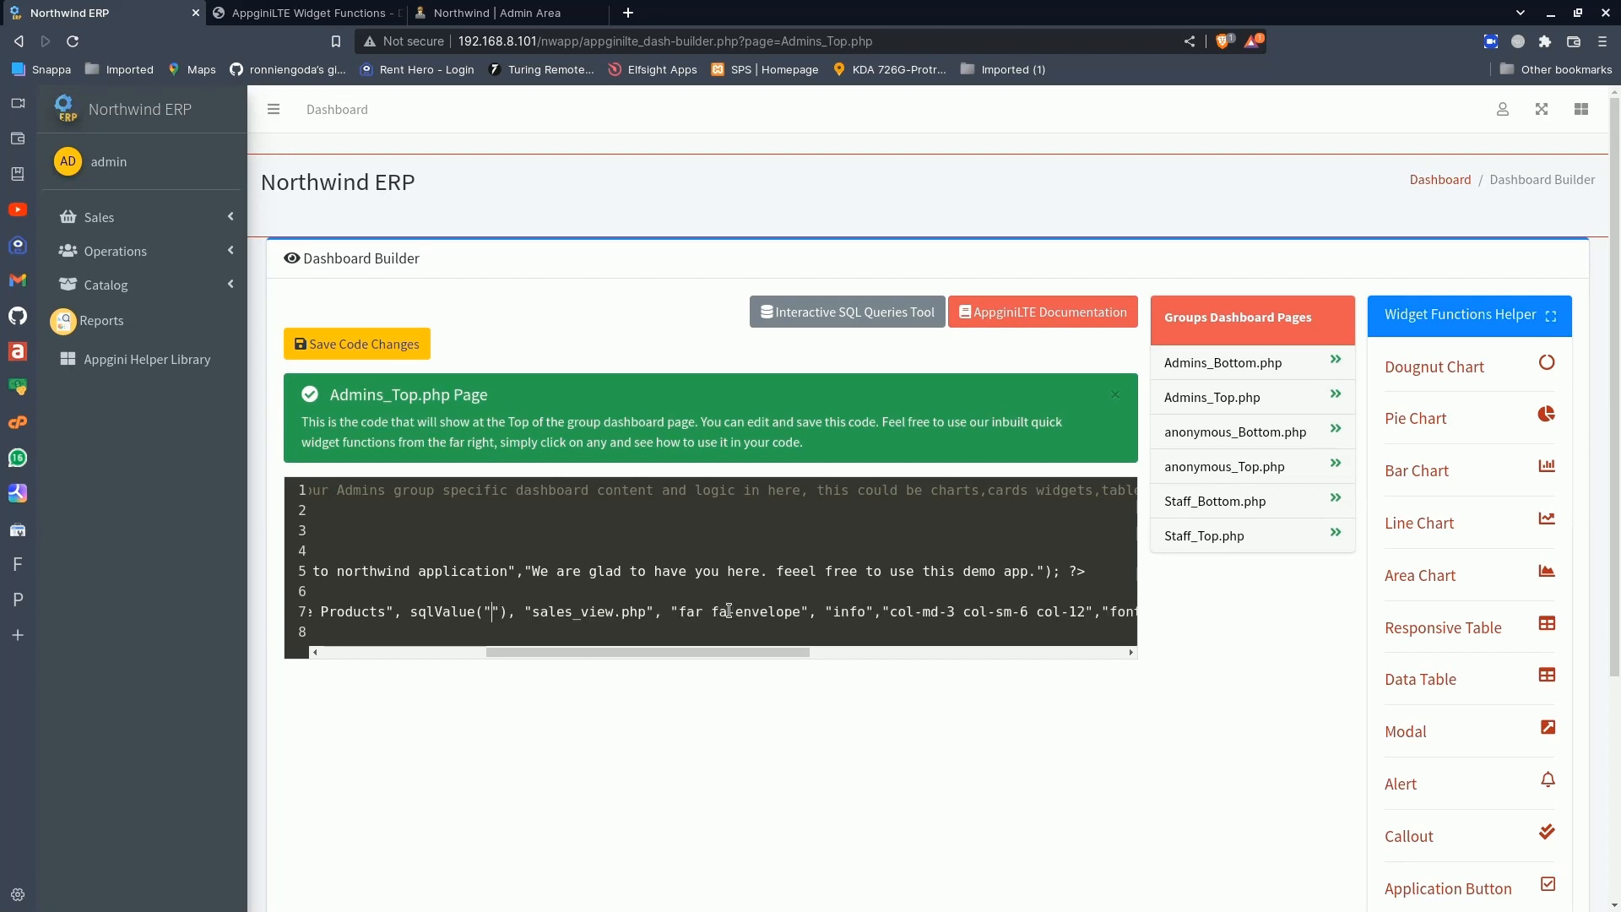
pyautogui.hotkey('ctrl', 'v')
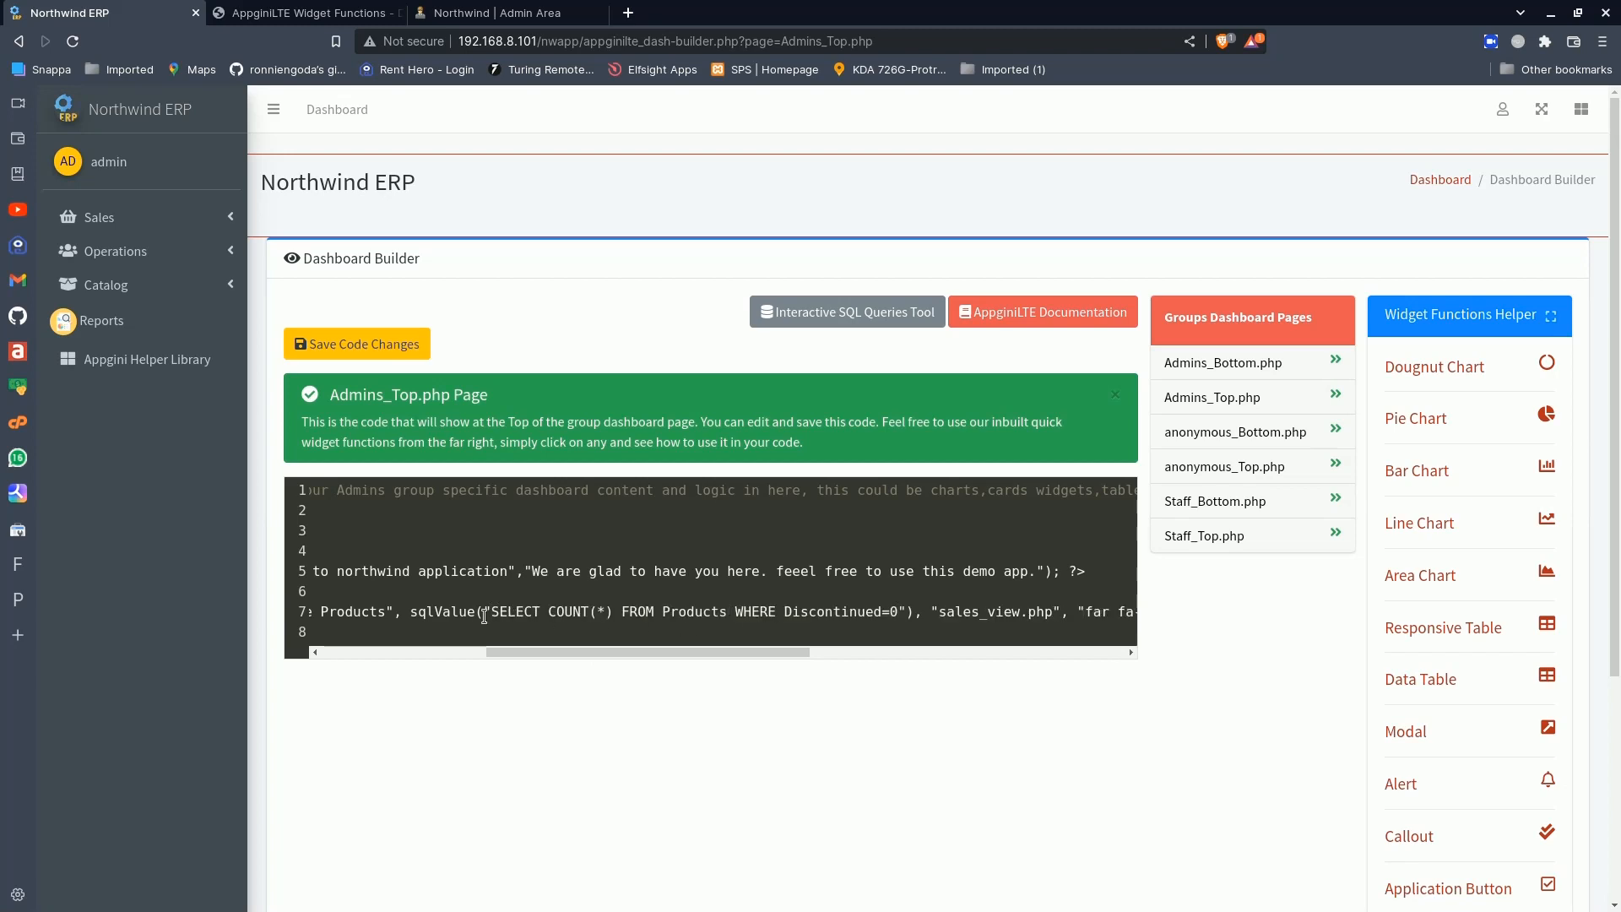
pyautogui.doubleClick(448, 611)
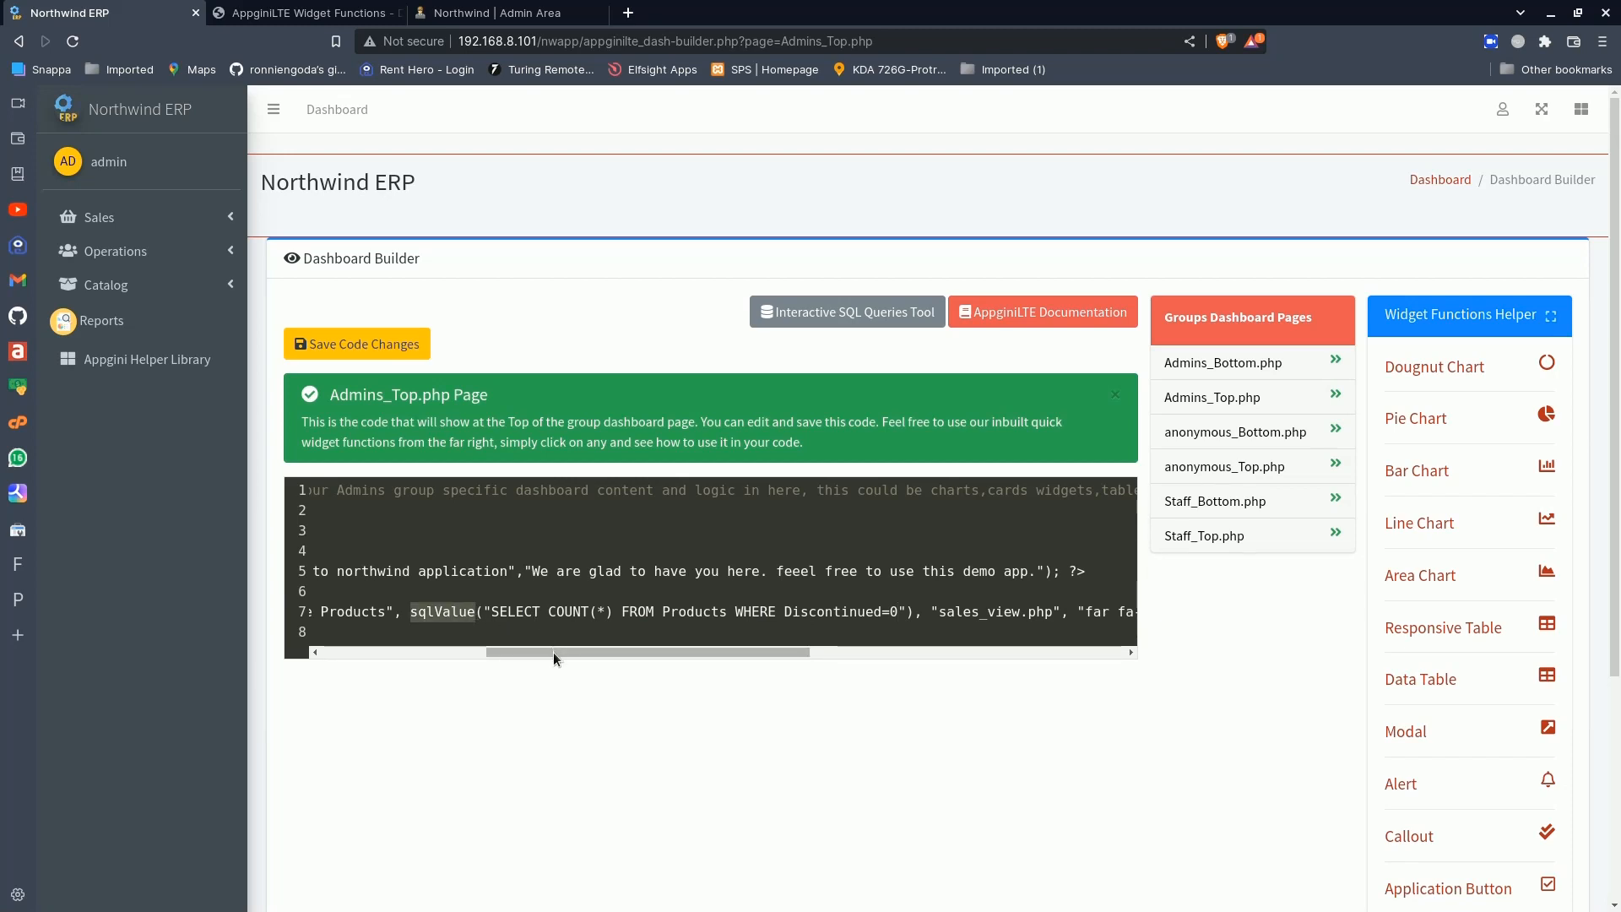
# - Set the info box's link to # and change its medium-width column class to col-md-6
pyautogui.moveTo(554, 652); pyautogui.dragTo(804, 610)
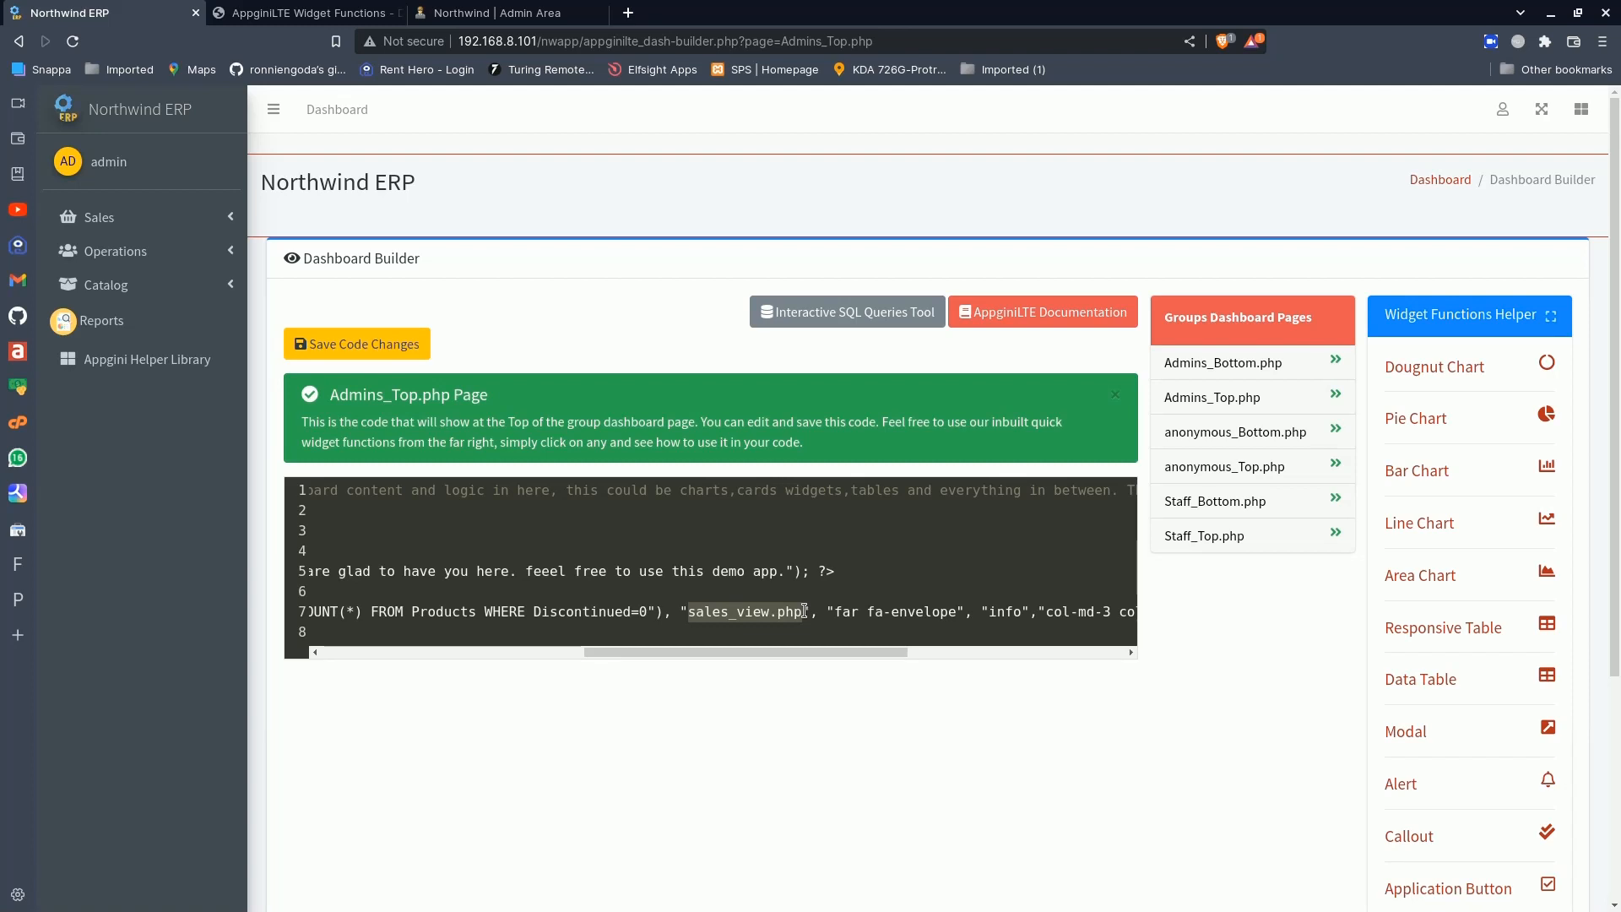
pyautogui.write('#')
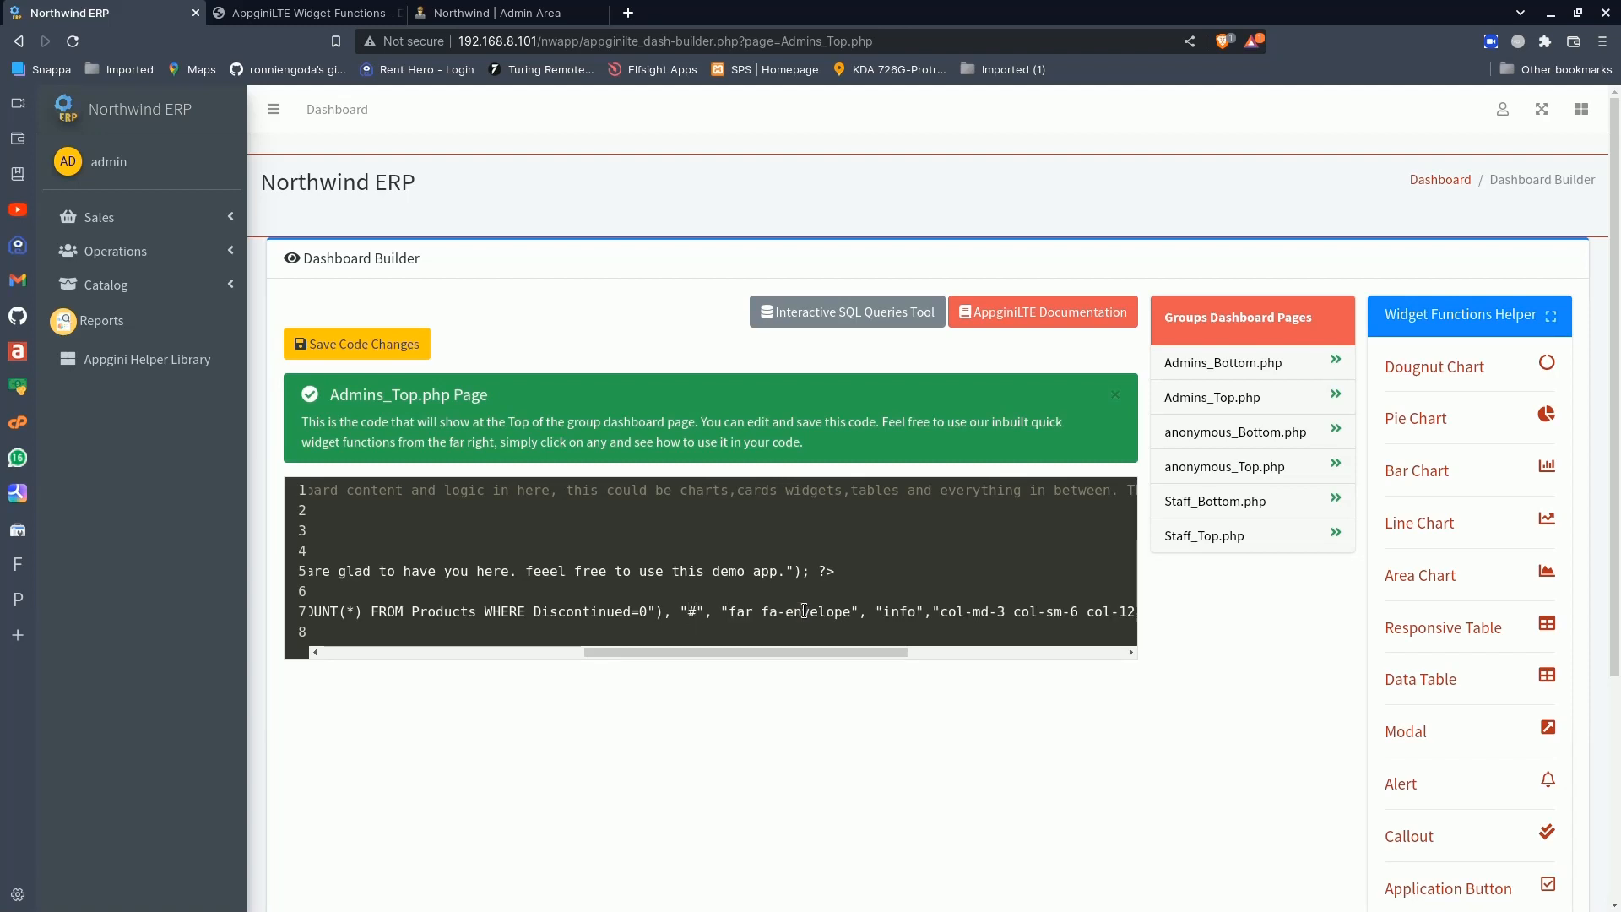
pyautogui.moveTo(670, 654); pyautogui.dragTo(781, 656)
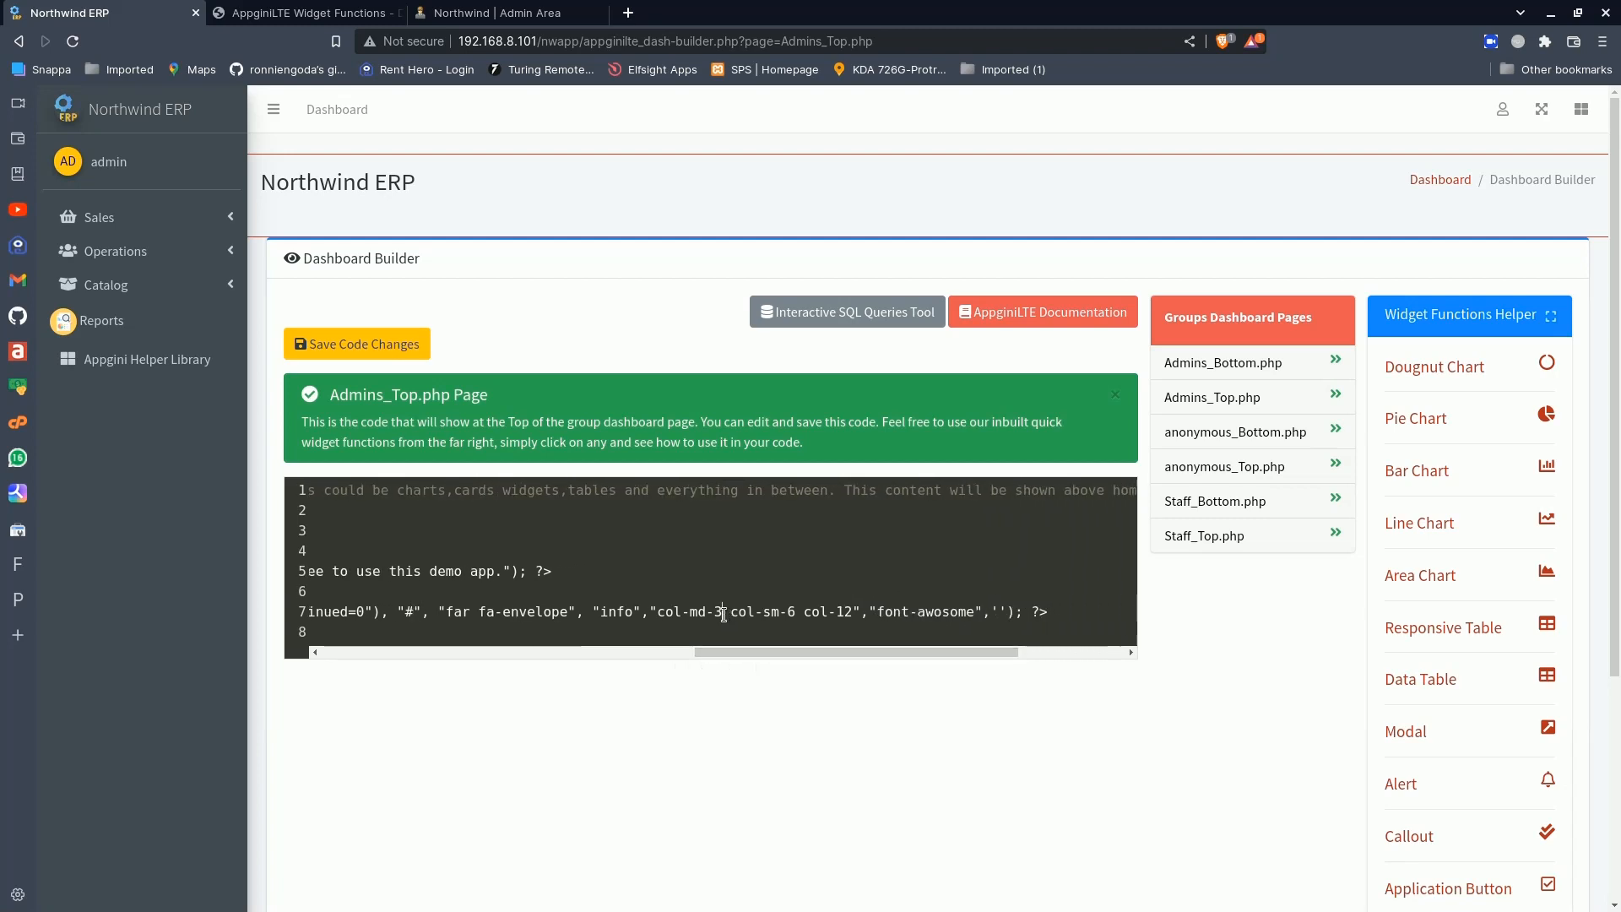
pyautogui.click(723, 614)
pyautogui.press('BackSpace')
pyautogui.write('6')
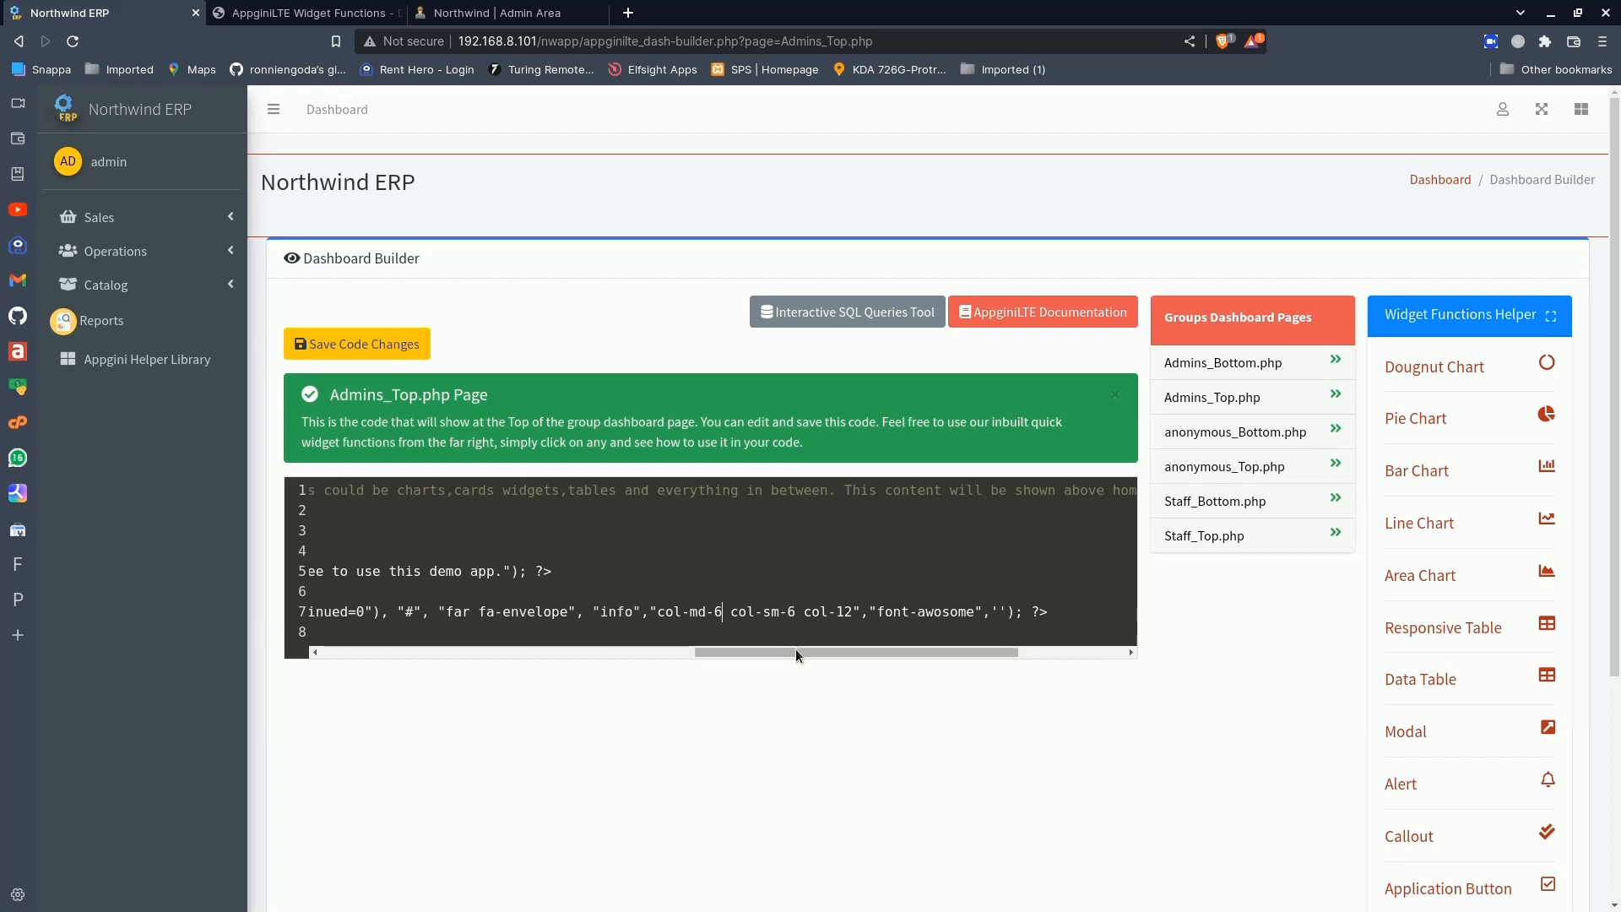
# - Save the Admins_Top.php code changes and open the Northwind ERP homepage
pyautogui.moveTo(795, 649); pyautogui.dragTo(379, 690)
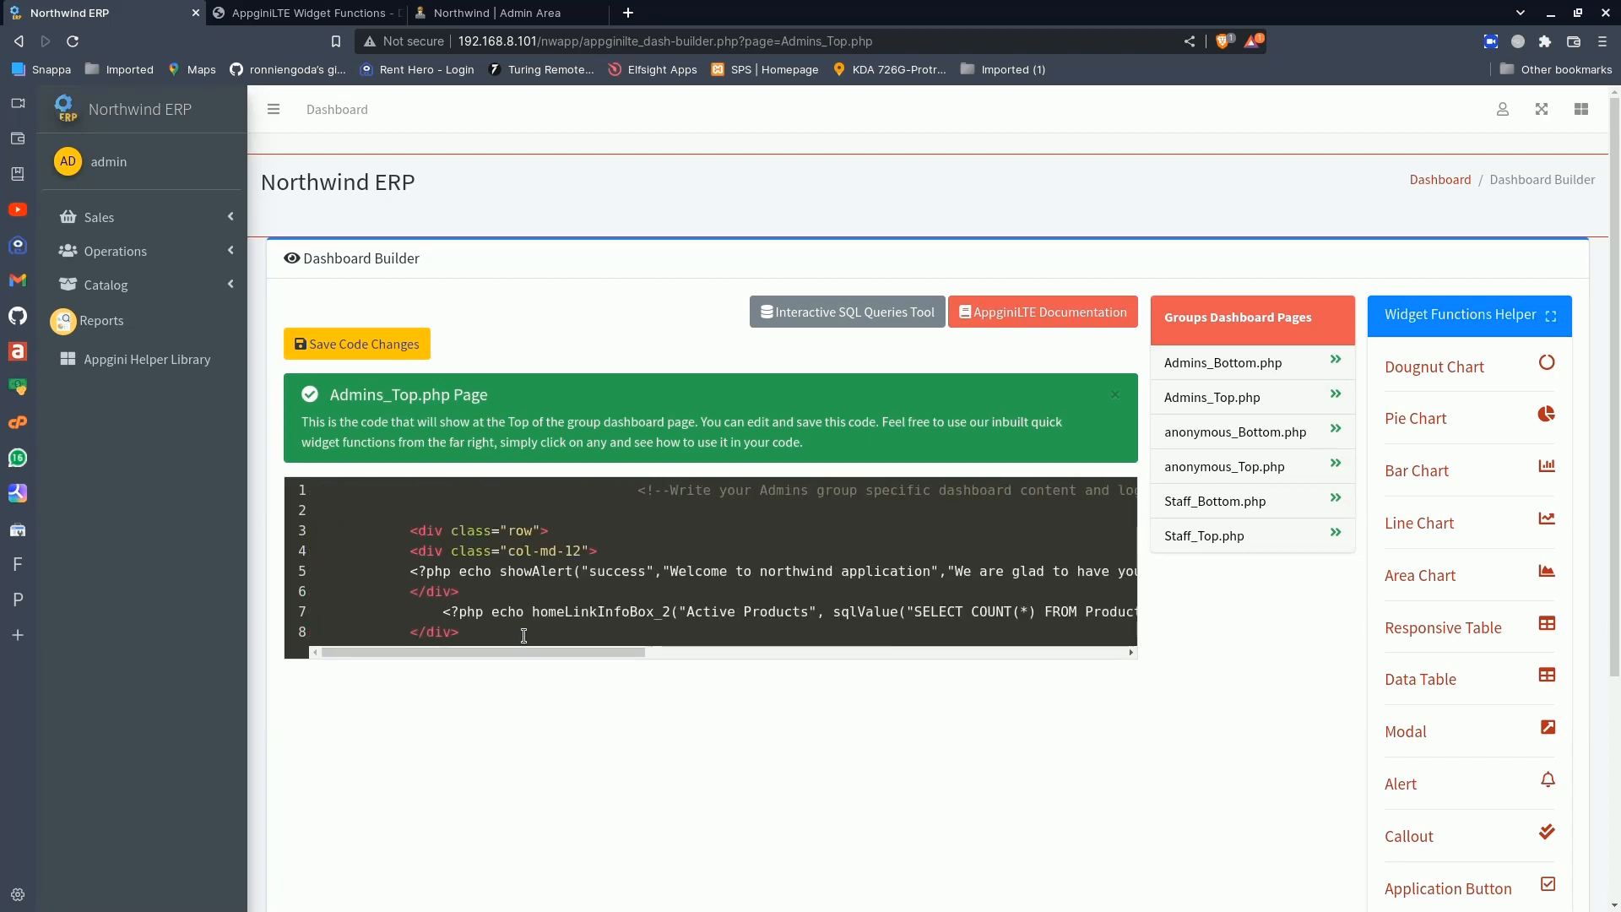
pyautogui.click(379, 338)
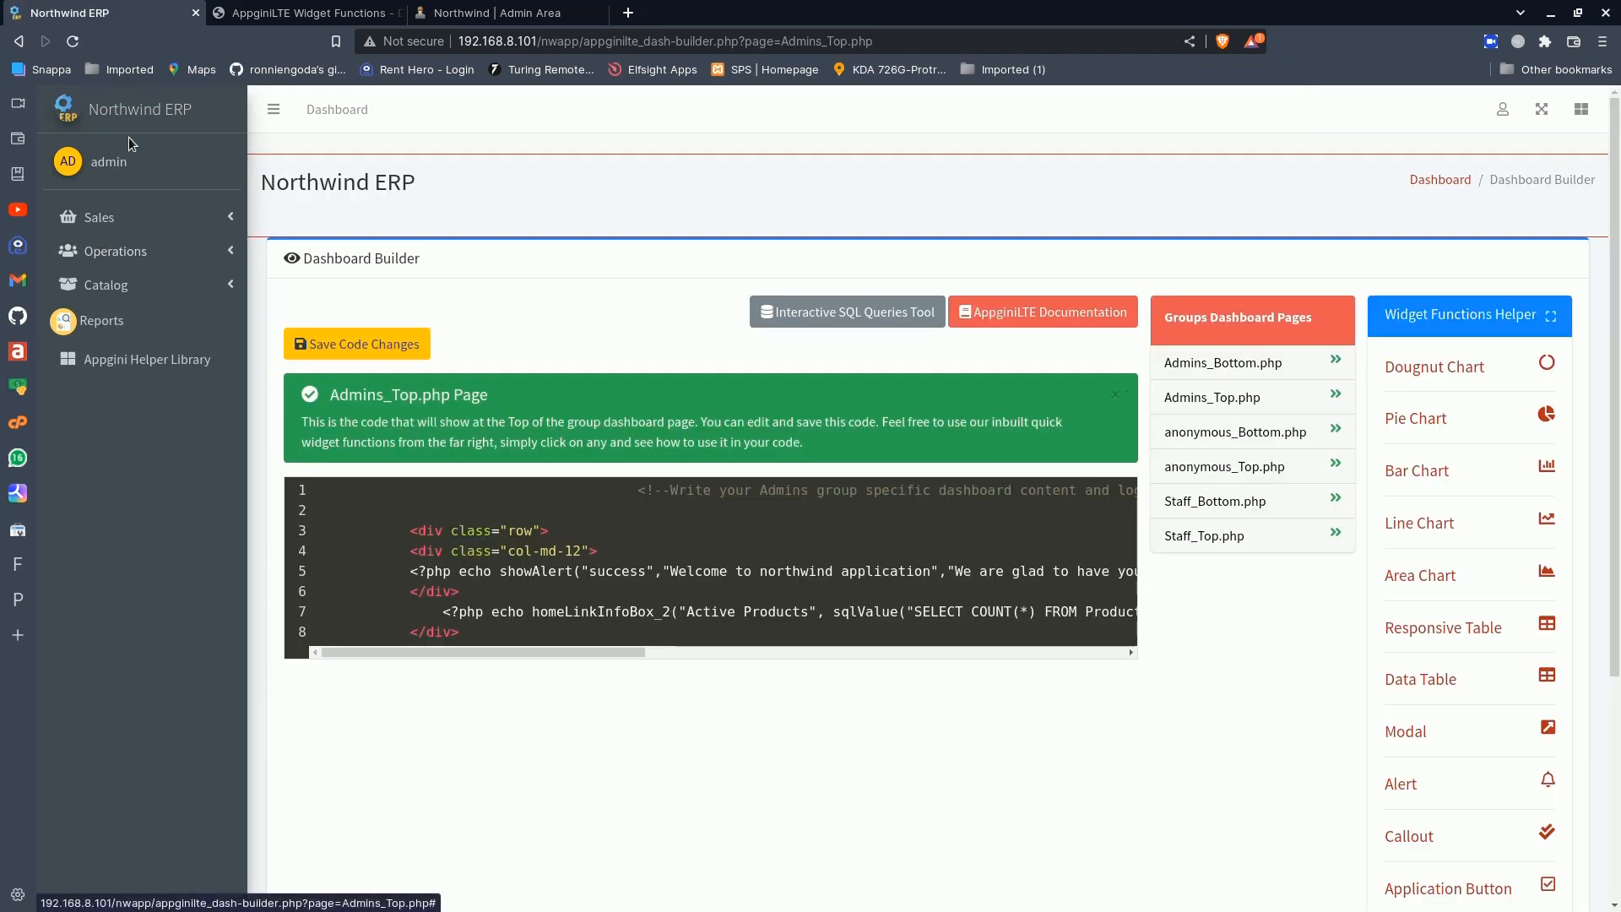
pyautogui.click(118, 114)
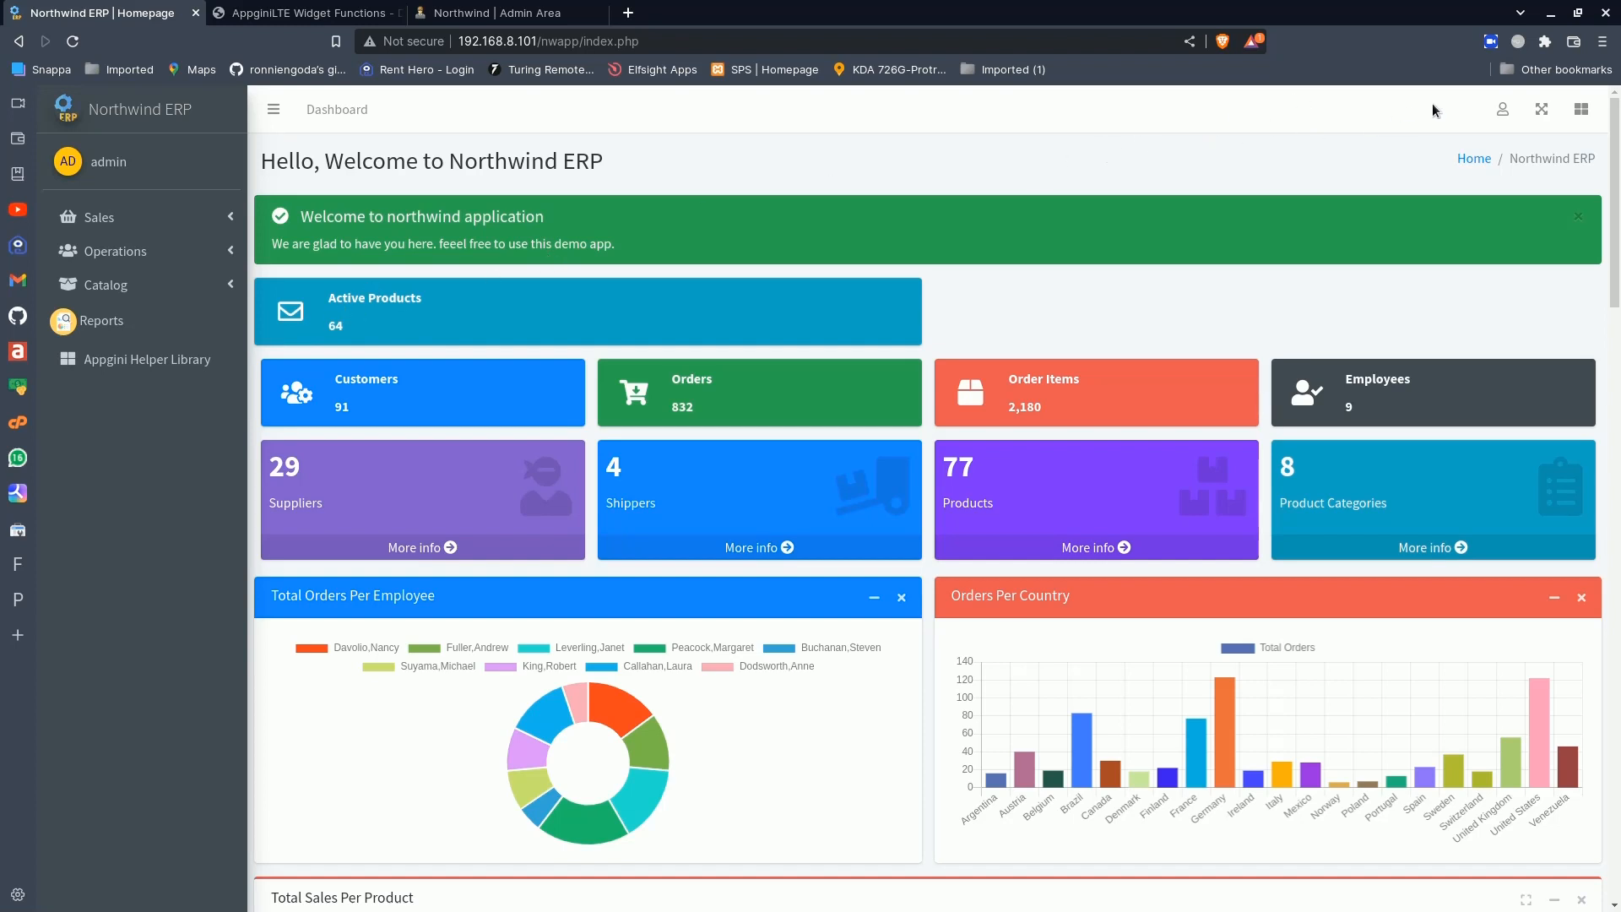
# - In the Dashboard Builder, switch the info box function to homeLinkInfoBox_1, save the code and return to the homepage
pyautogui.click(1503, 109)
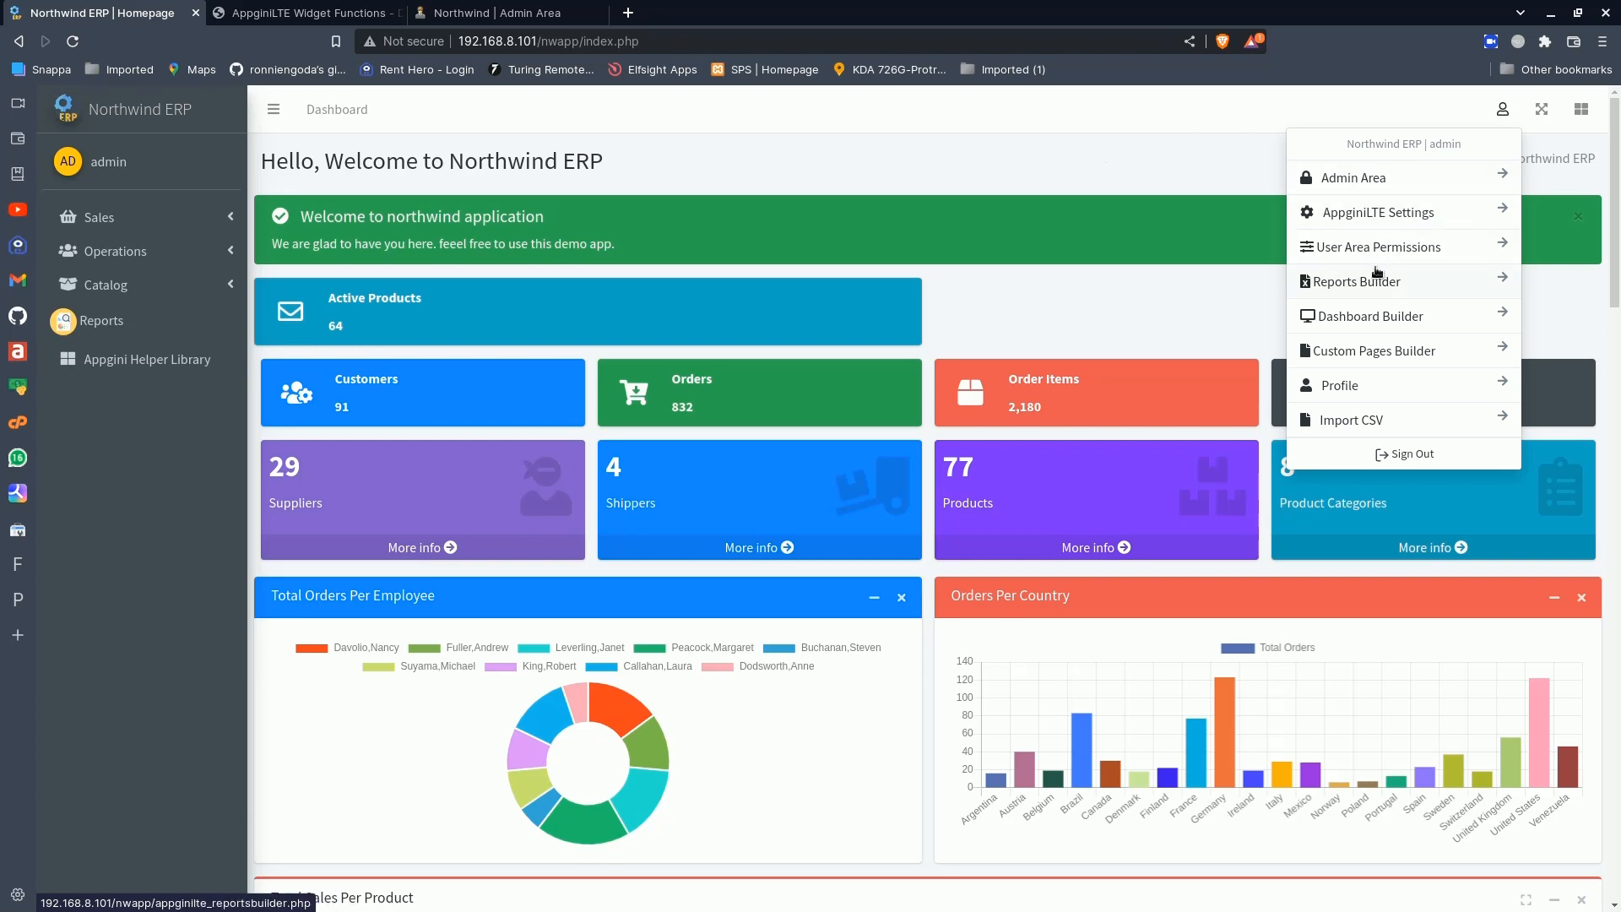
pyautogui.click(1362, 324)
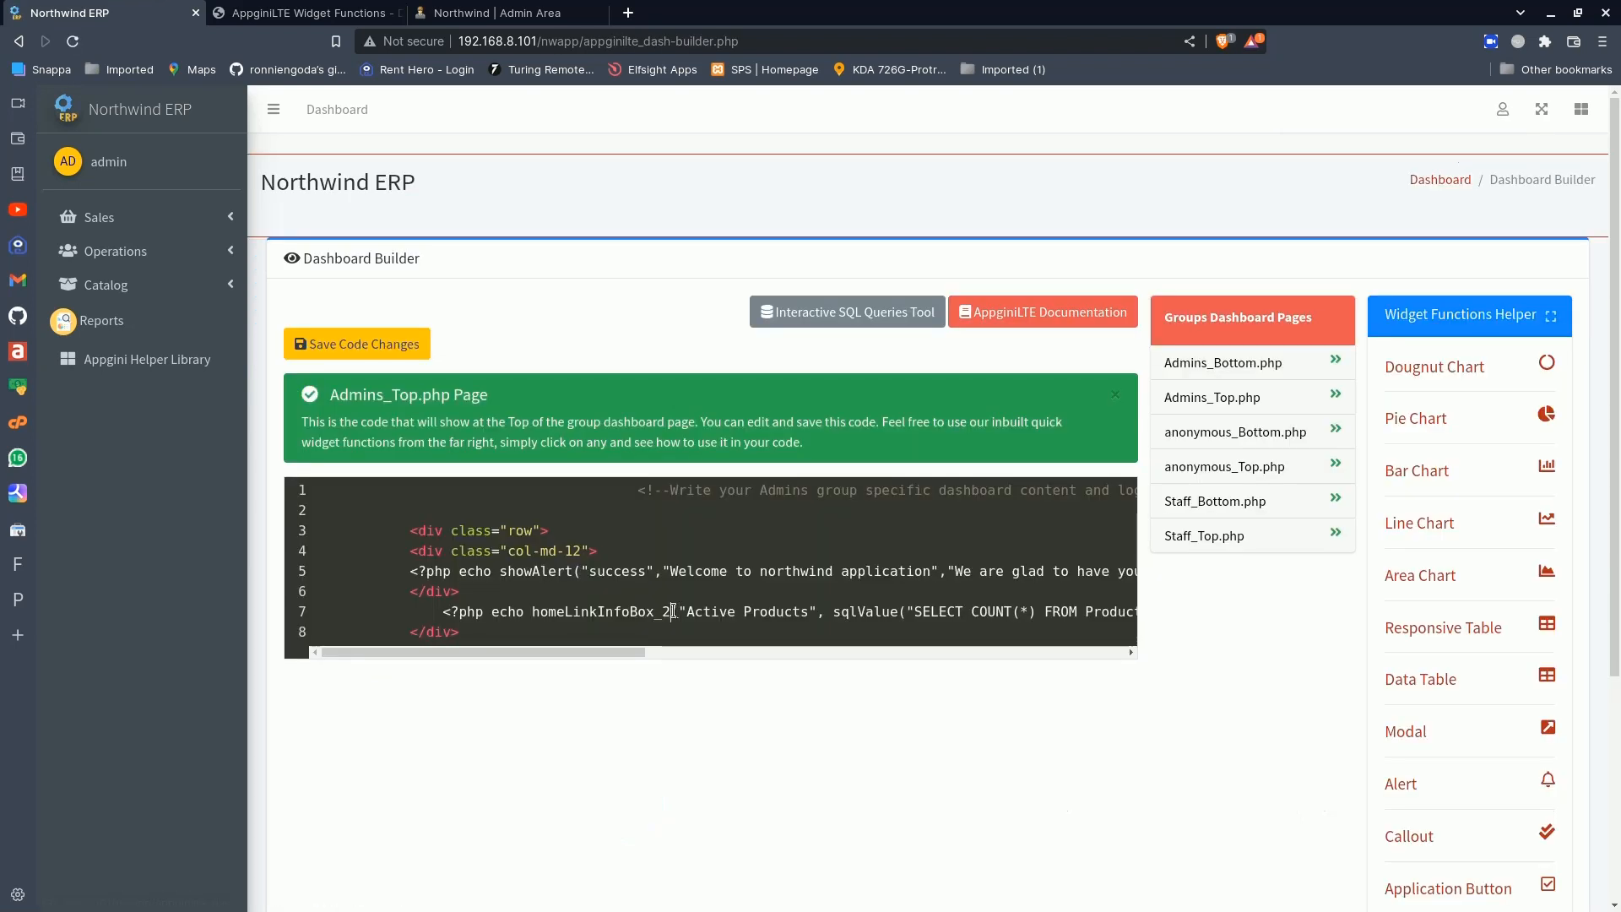
pyautogui.press('BackSpace')
pyautogui.write('1')
pyautogui.click(396, 336)
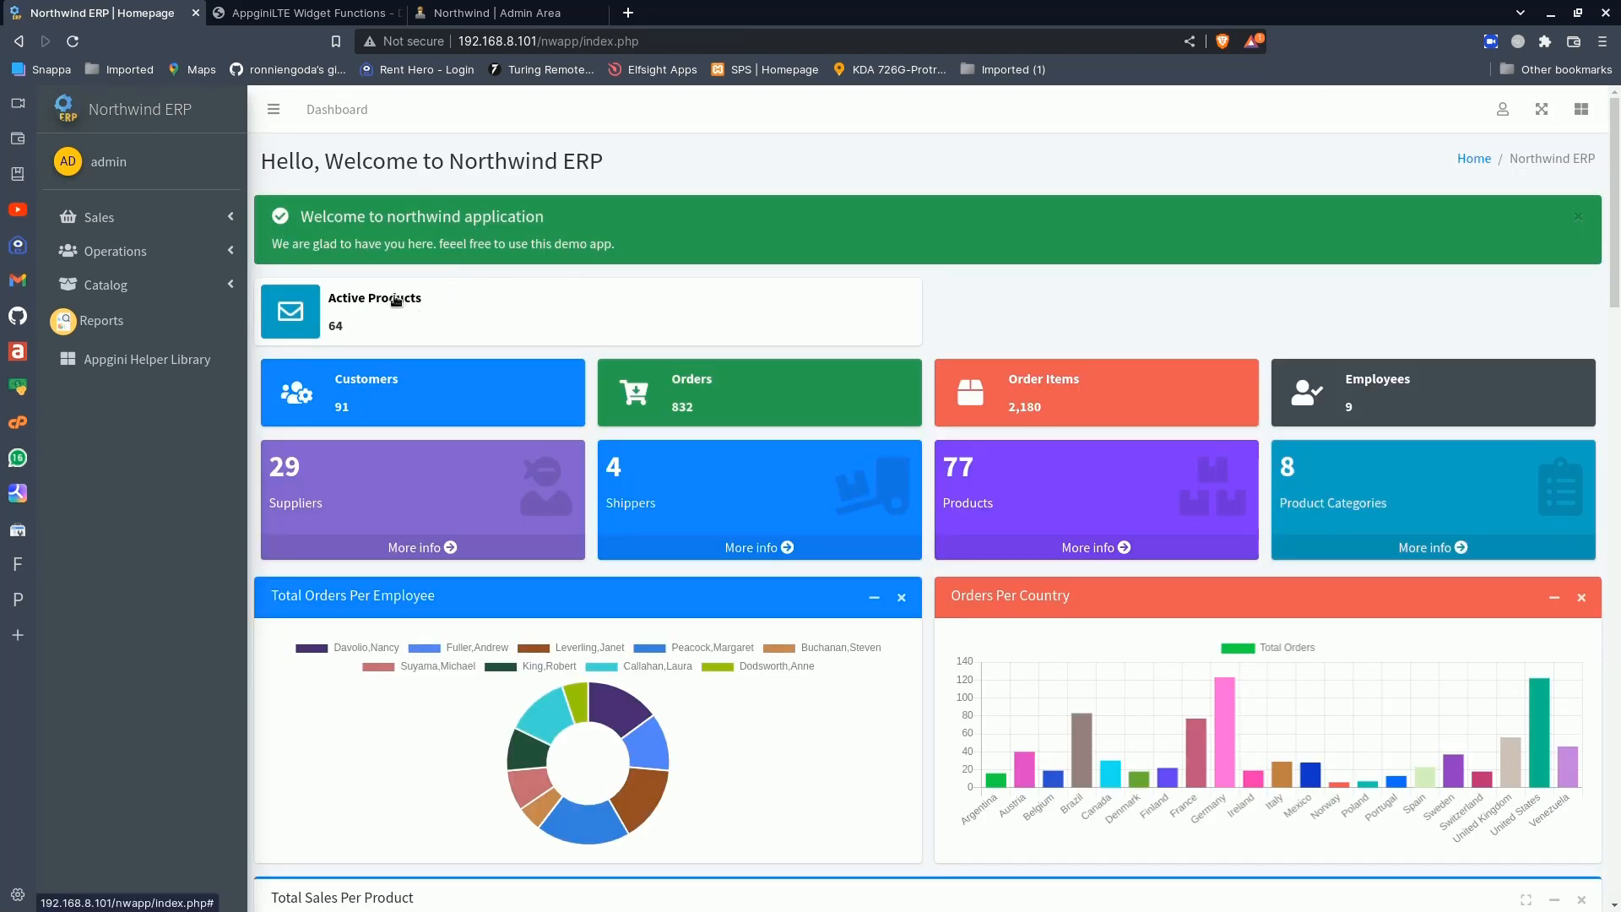
# - Try the Active Products info box link and go to the Products table from its dashboard card
pyautogui.click(394, 300)
pyautogui.moveTo(332, 330); pyautogui.dragTo(335, 329)
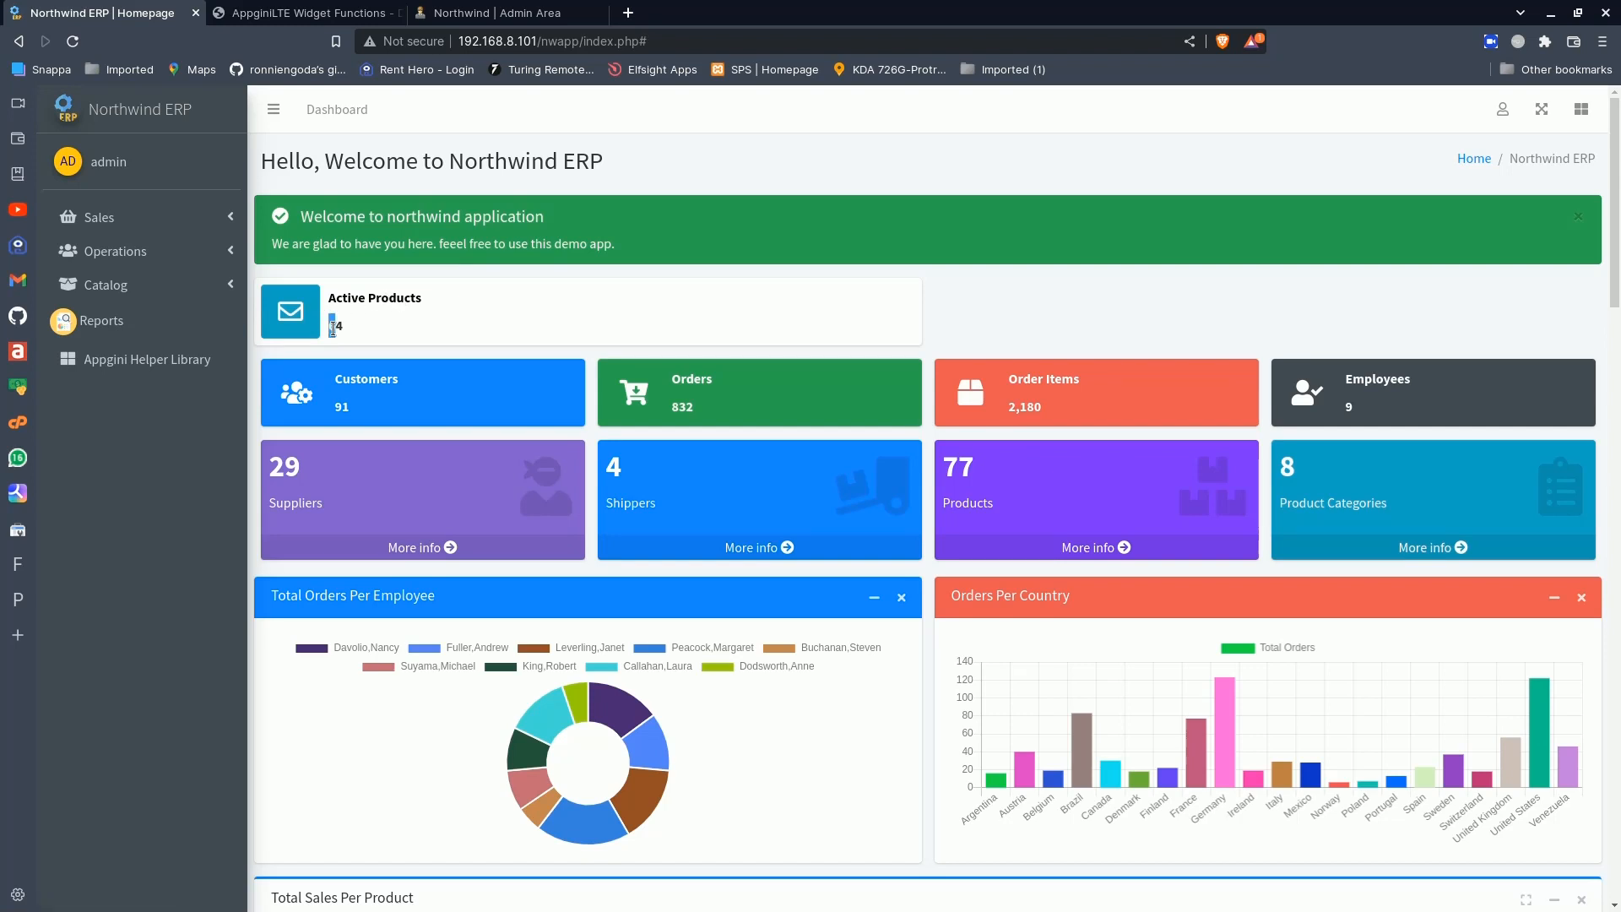
pyautogui.click(327, 329)
pyautogui.click(1089, 548)
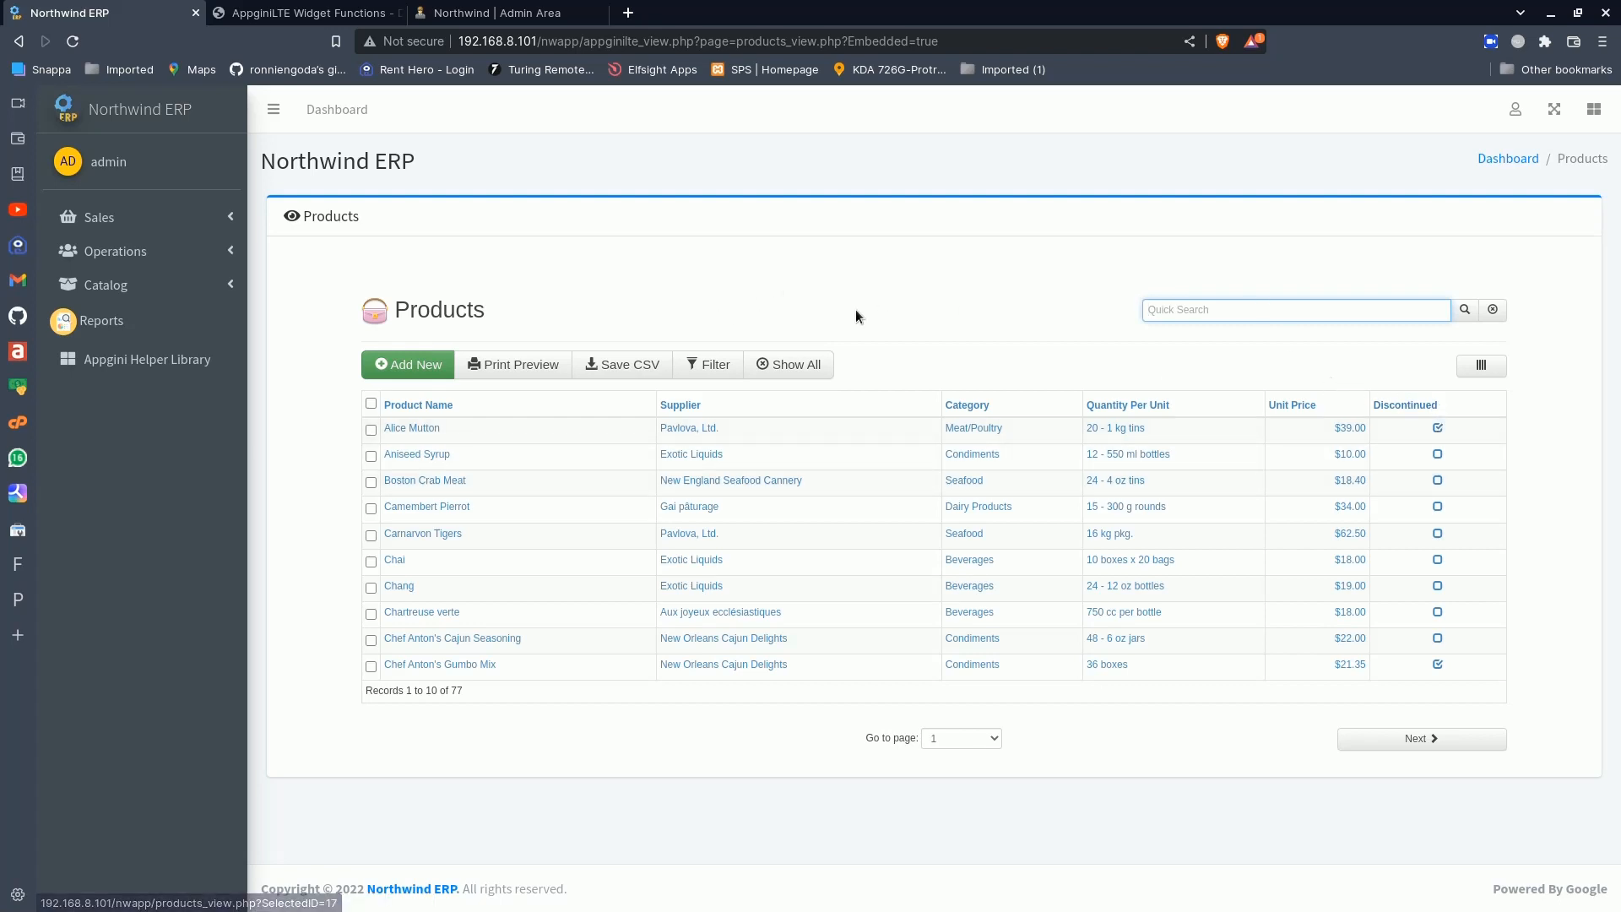
# - Define Filter 01 for the Products table as Discontinued Equal to 0
pyautogui.click(715, 364)
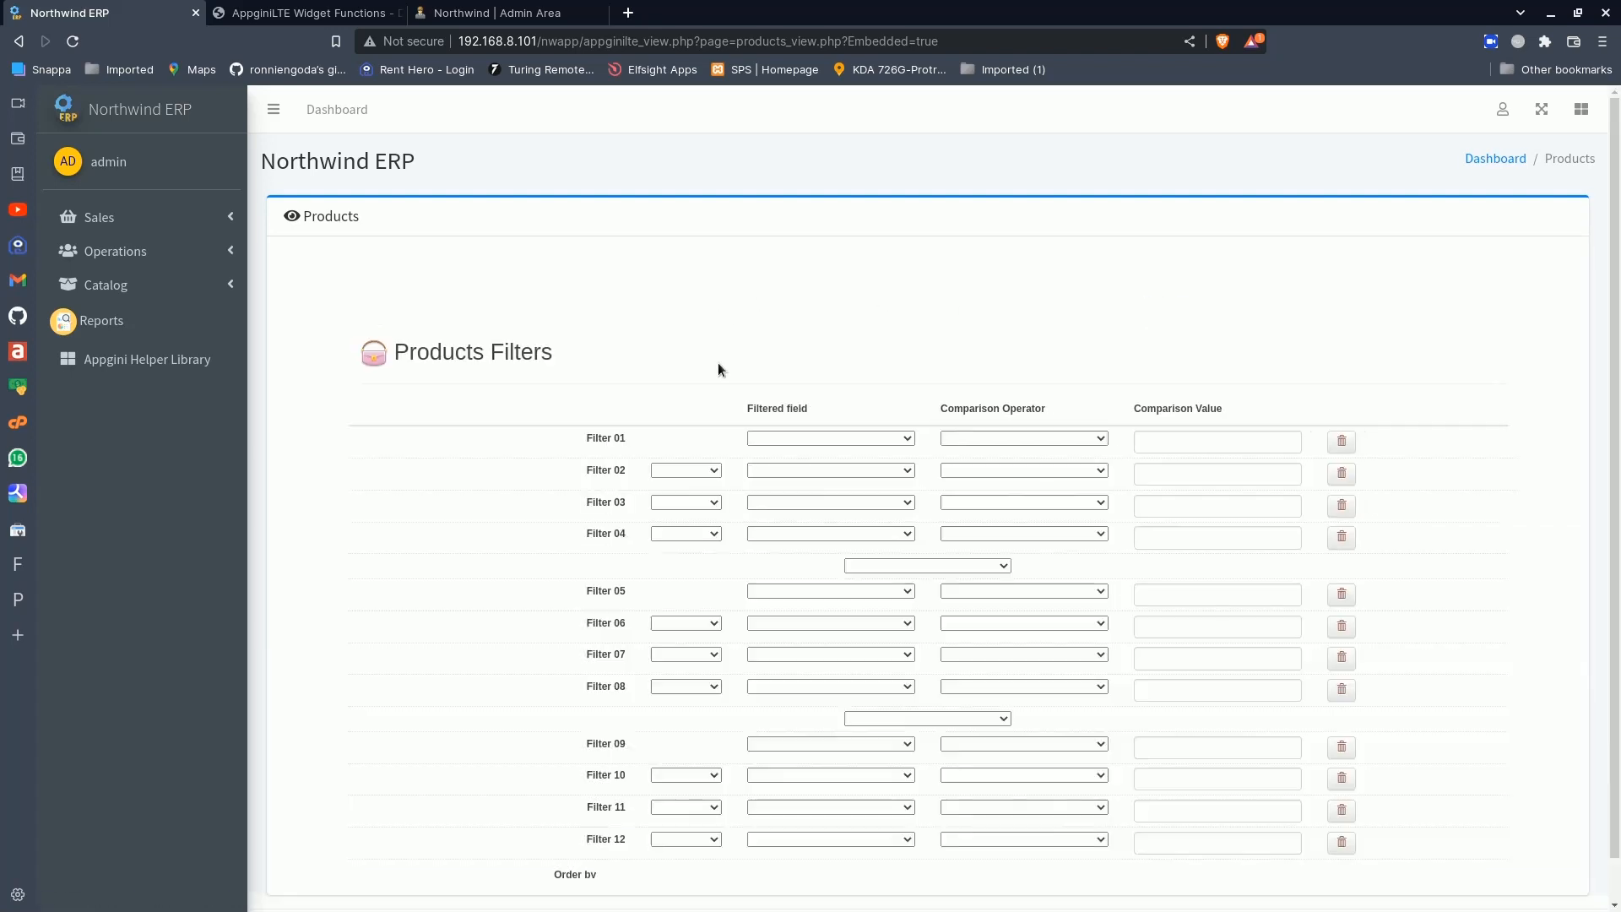
pyautogui.click(810, 502)
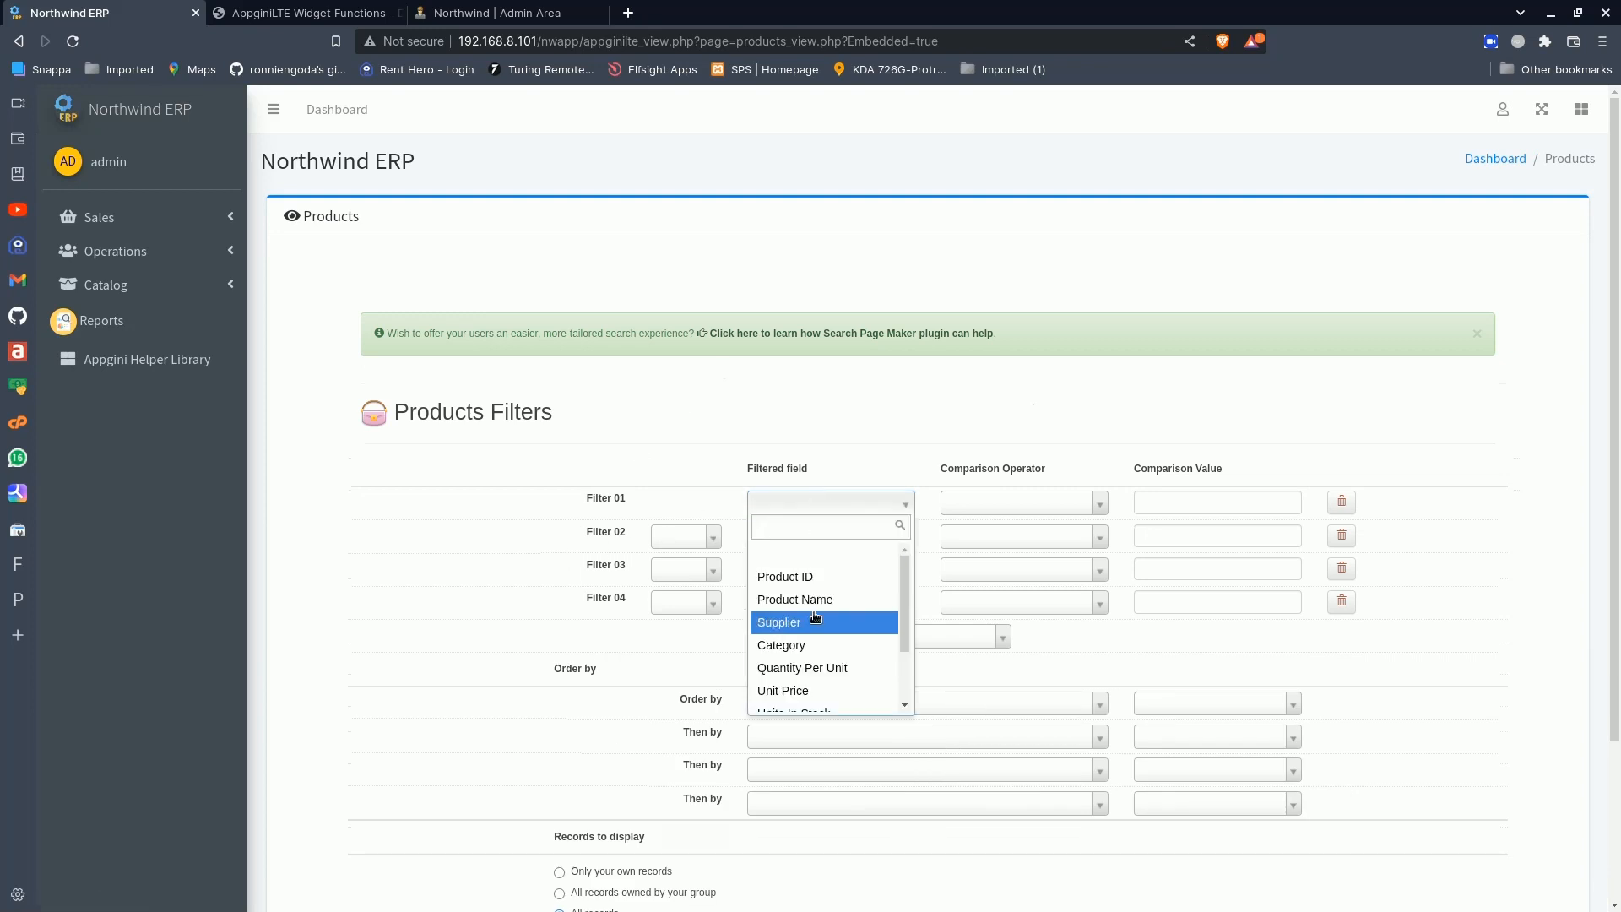
pyautogui.scroll(-3, 815, 618)
pyautogui.click(812, 702)
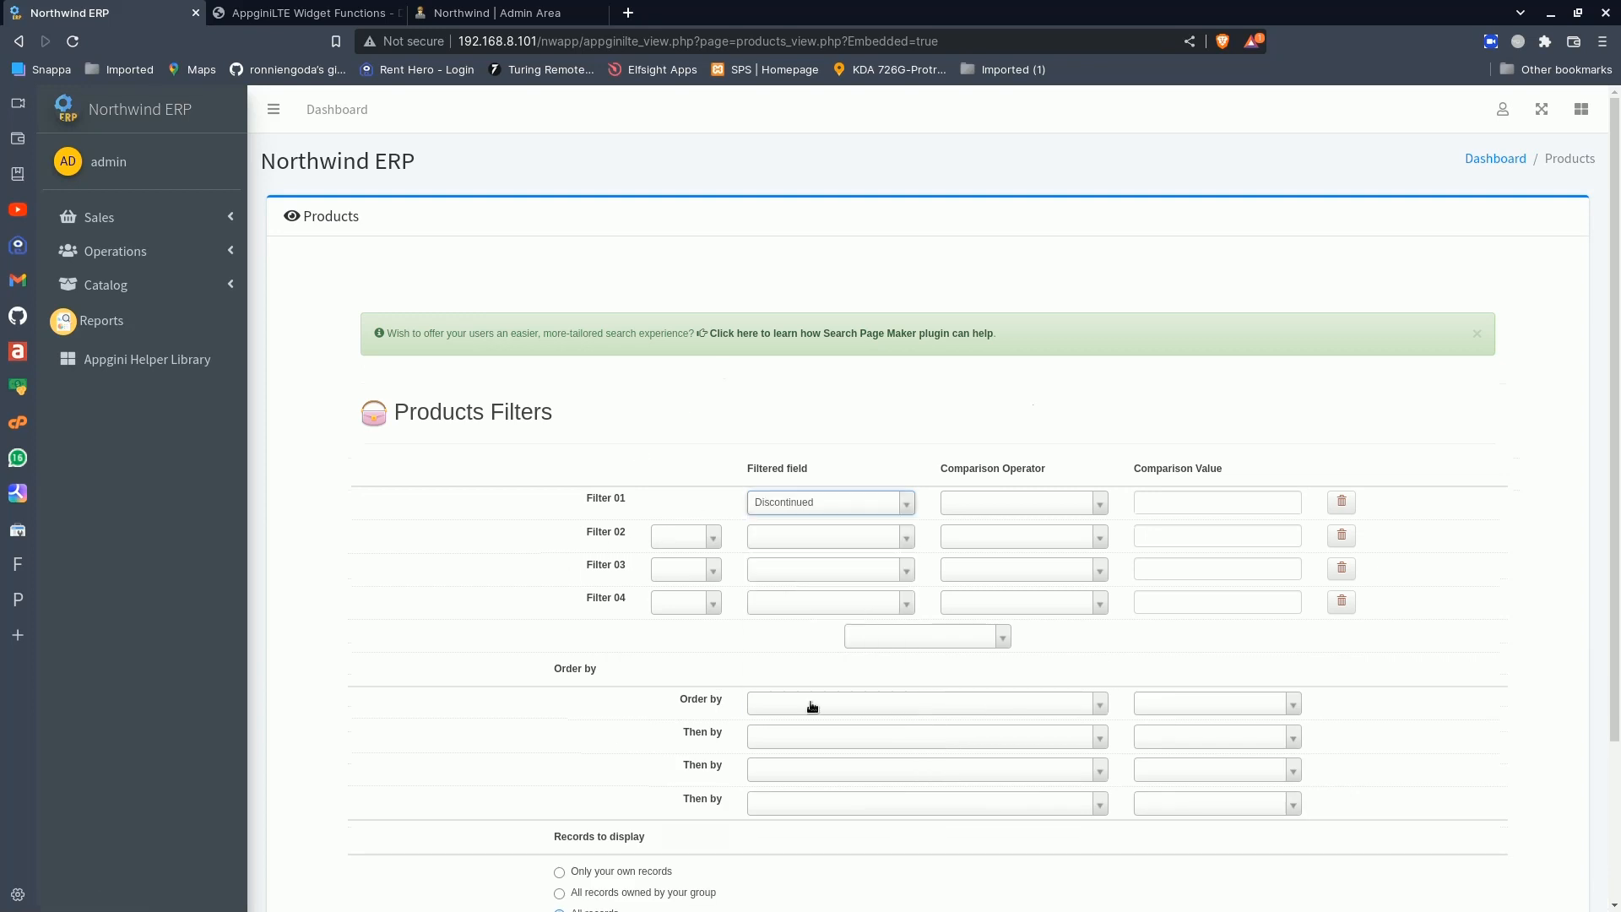
pyautogui.click(990, 518)
pyautogui.click(990, 572)
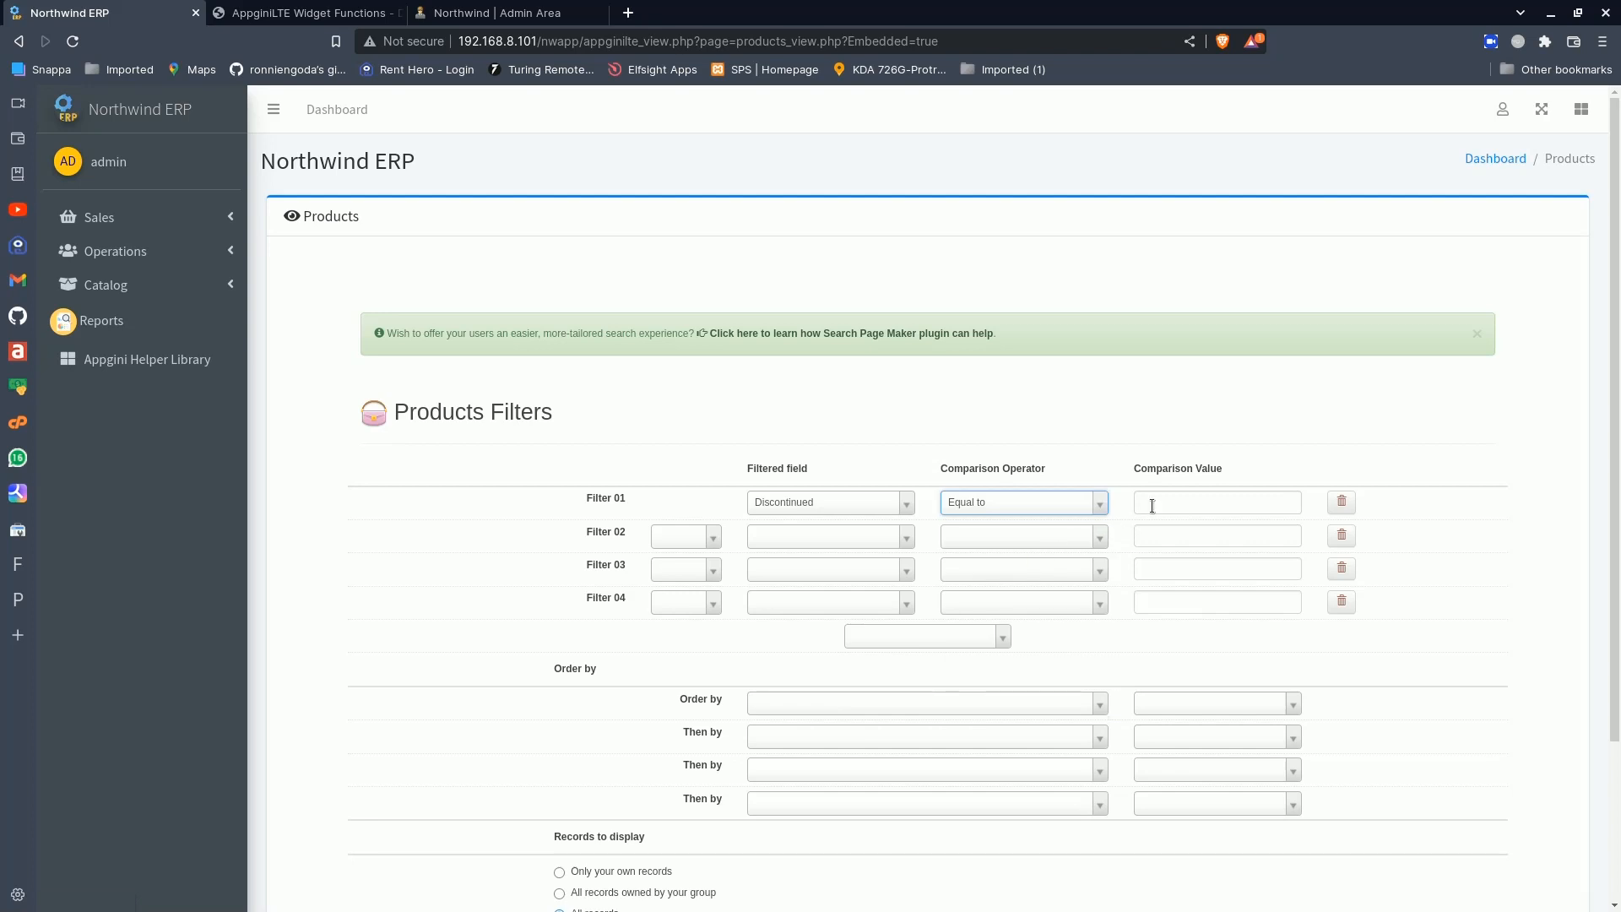
pyautogui.click(1155, 503)
pyautogui.write('0')
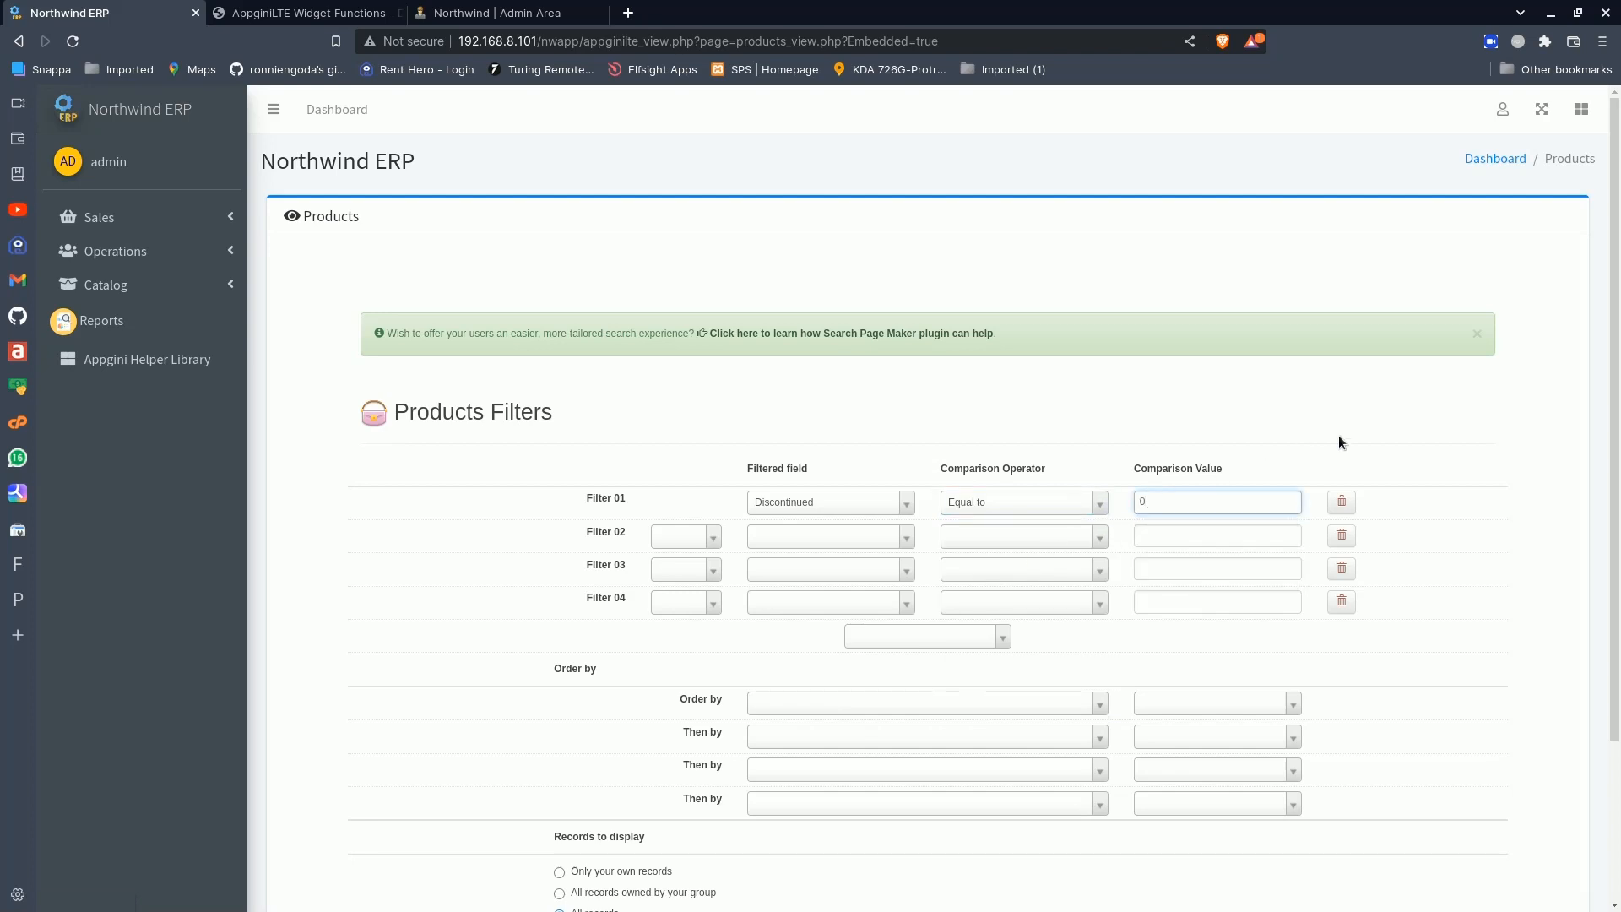
# - Save and apply the Products filter and check how many records it returns
pyautogui.click(1422, 404)
pyautogui.scroll(-3, 1430, 510)
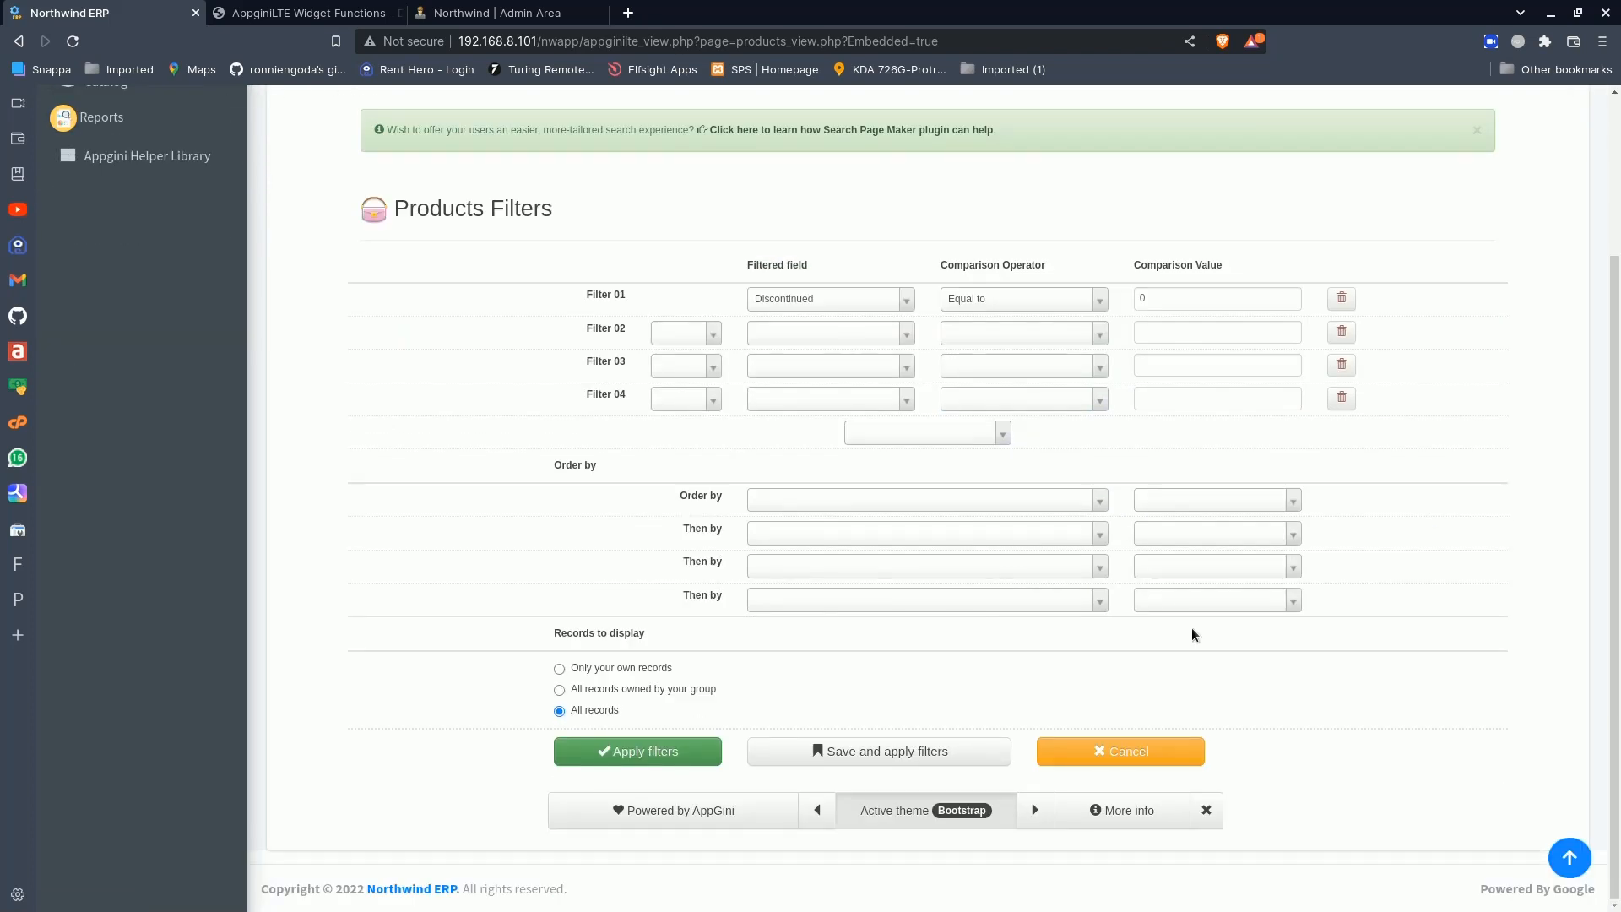
pyautogui.click(888, 750)
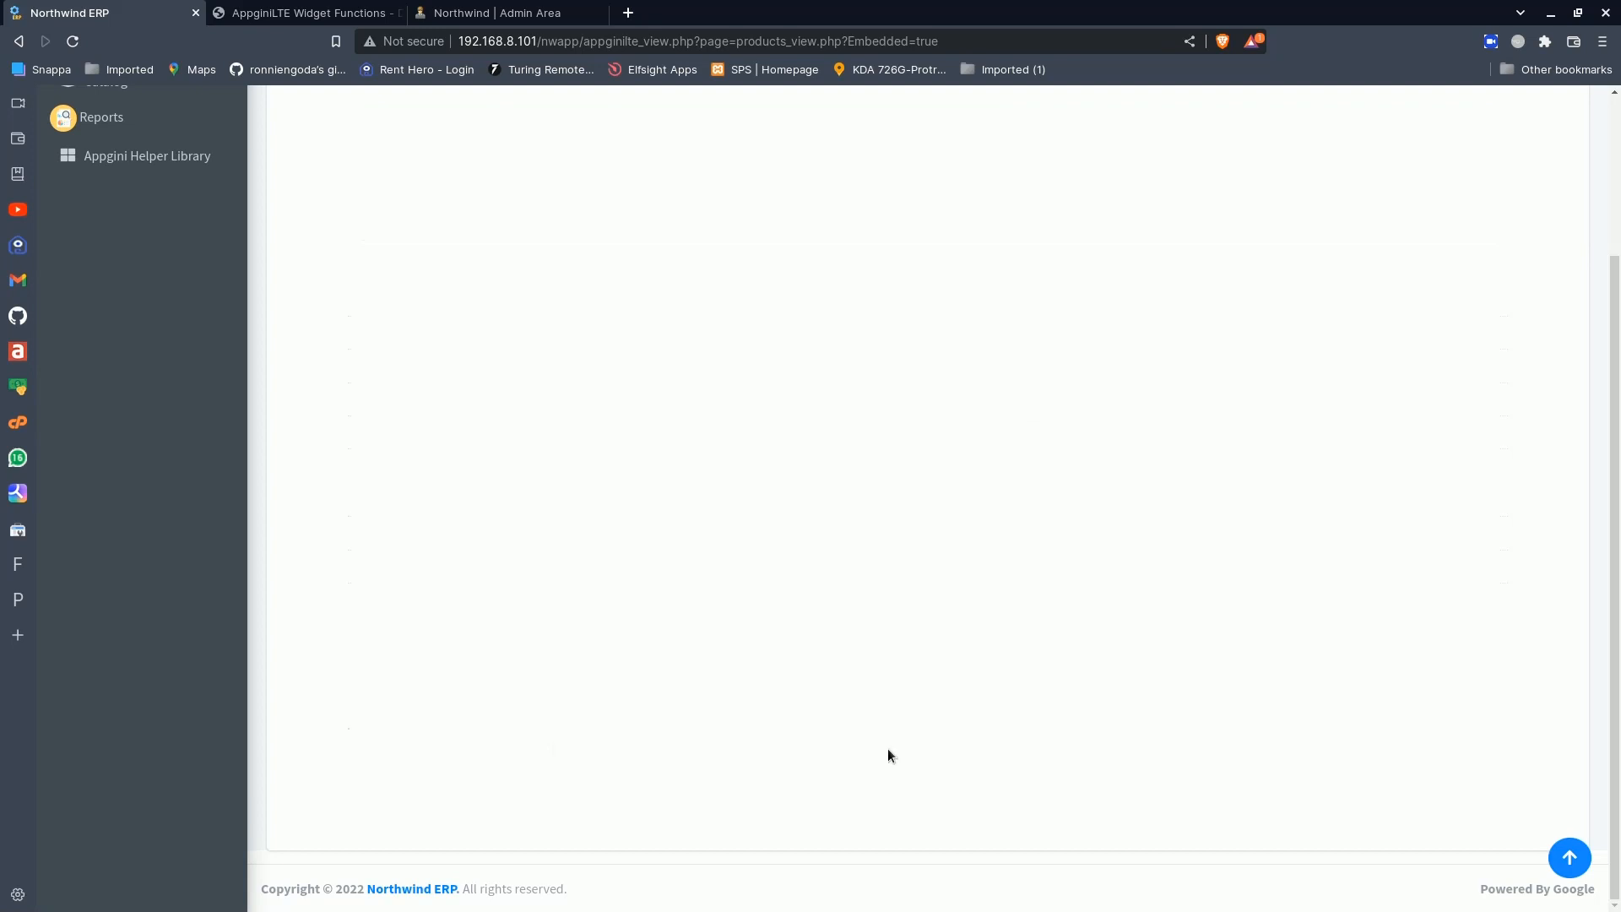
pyautogui.scroll(-3, 698, 687)
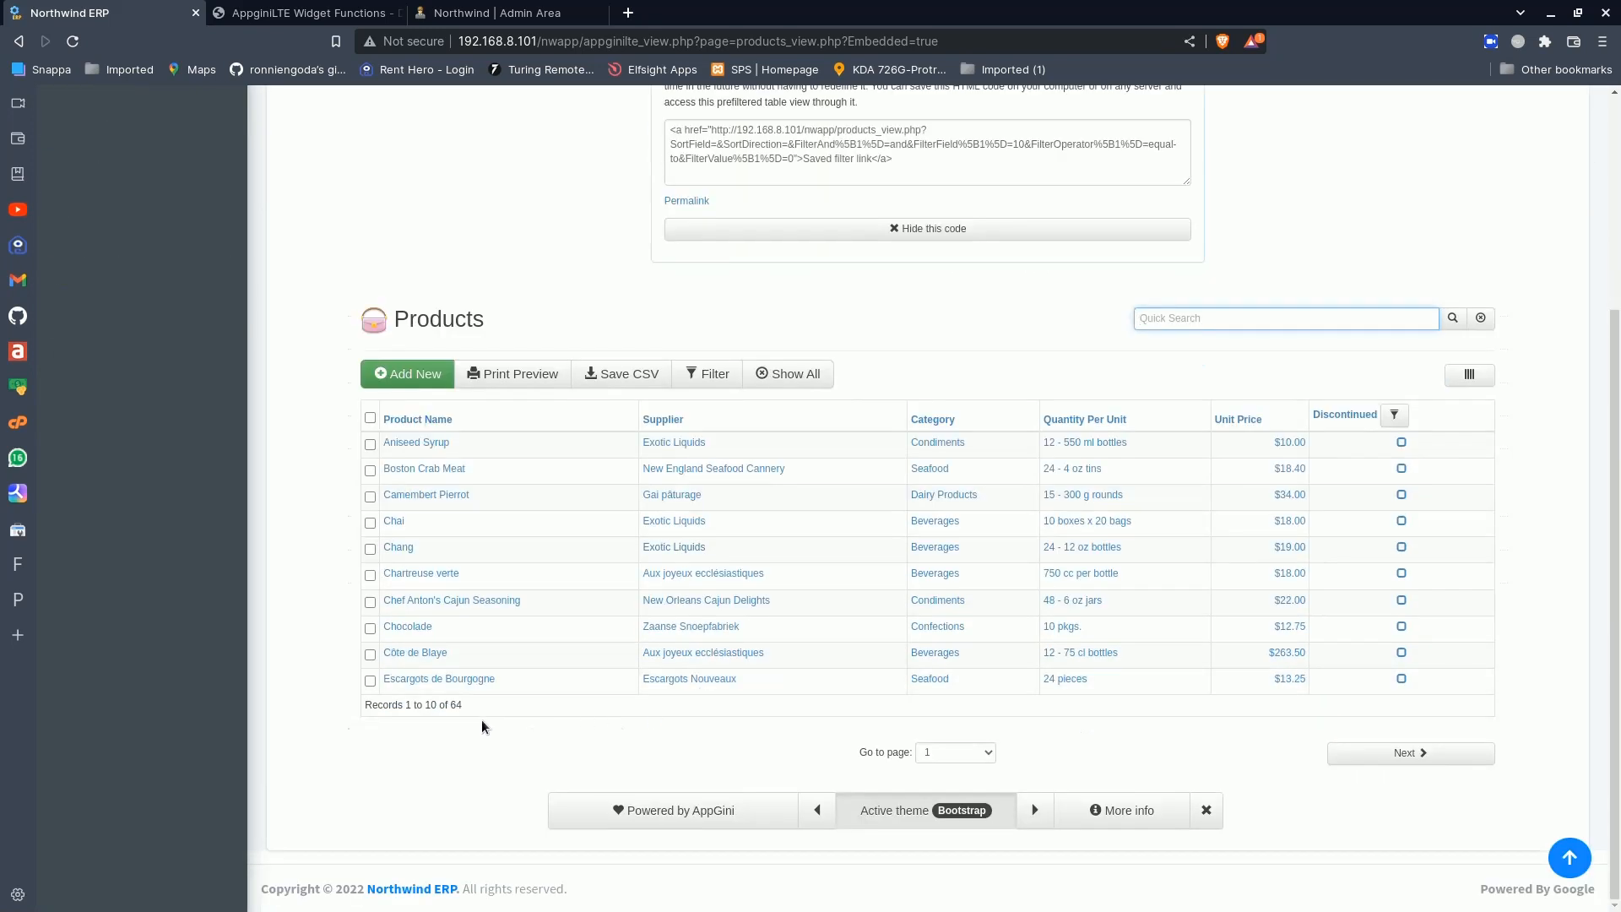
pyautogui.click(456, 705)
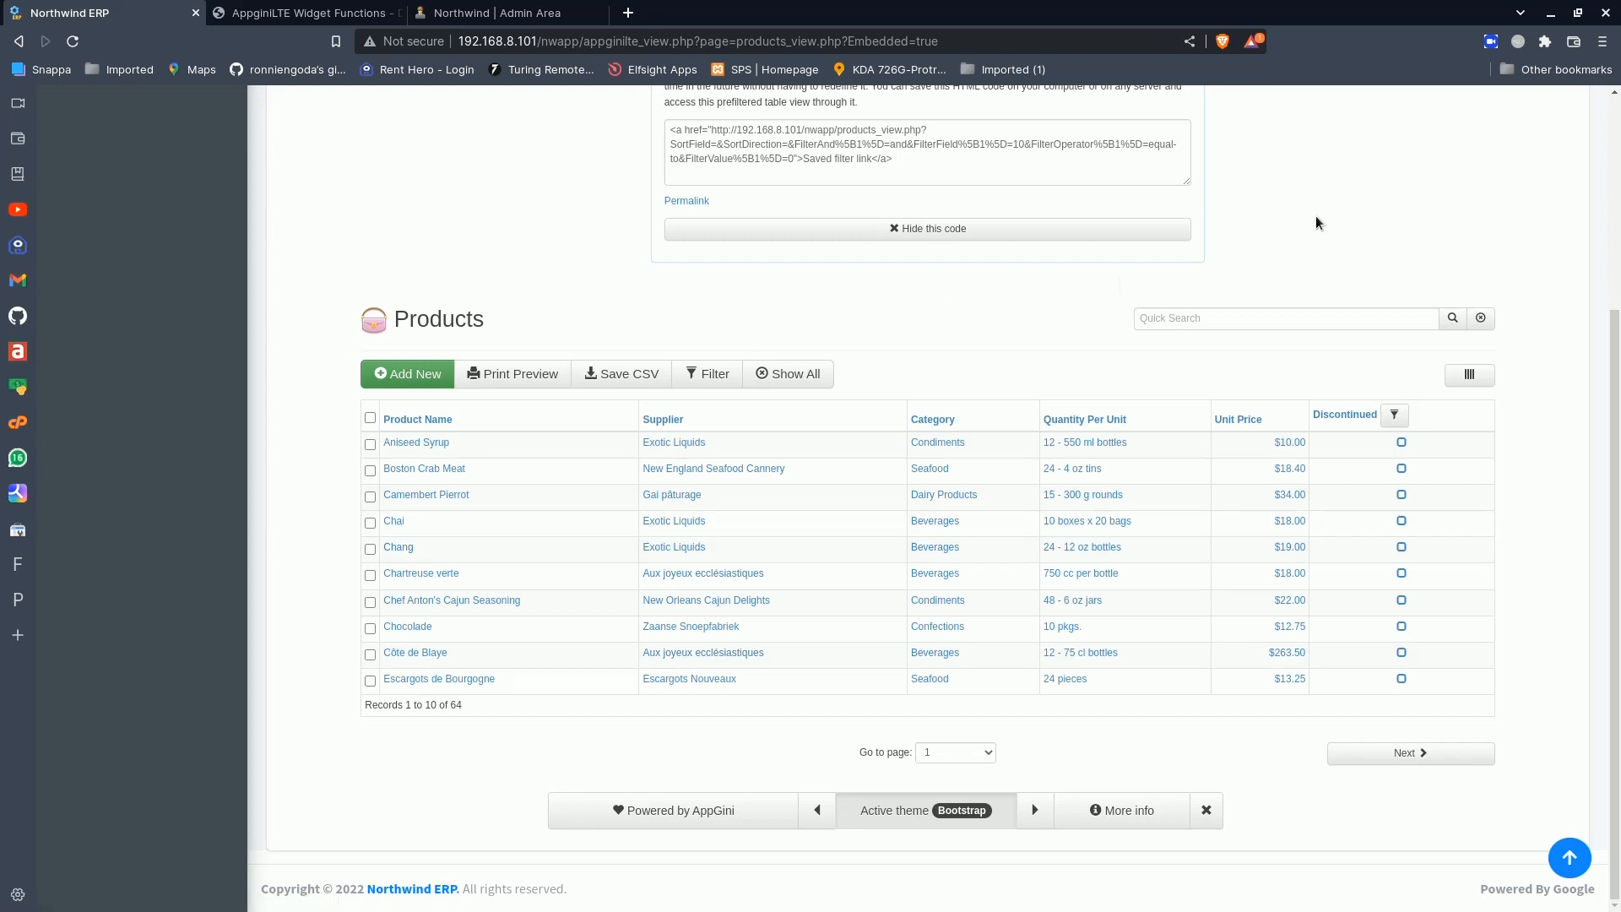
# - Enlarge the filter's HTML code box and select the link from products_view.php through the final 0, without the closing quote
pyautogui.scroll(2, 1317, 224)
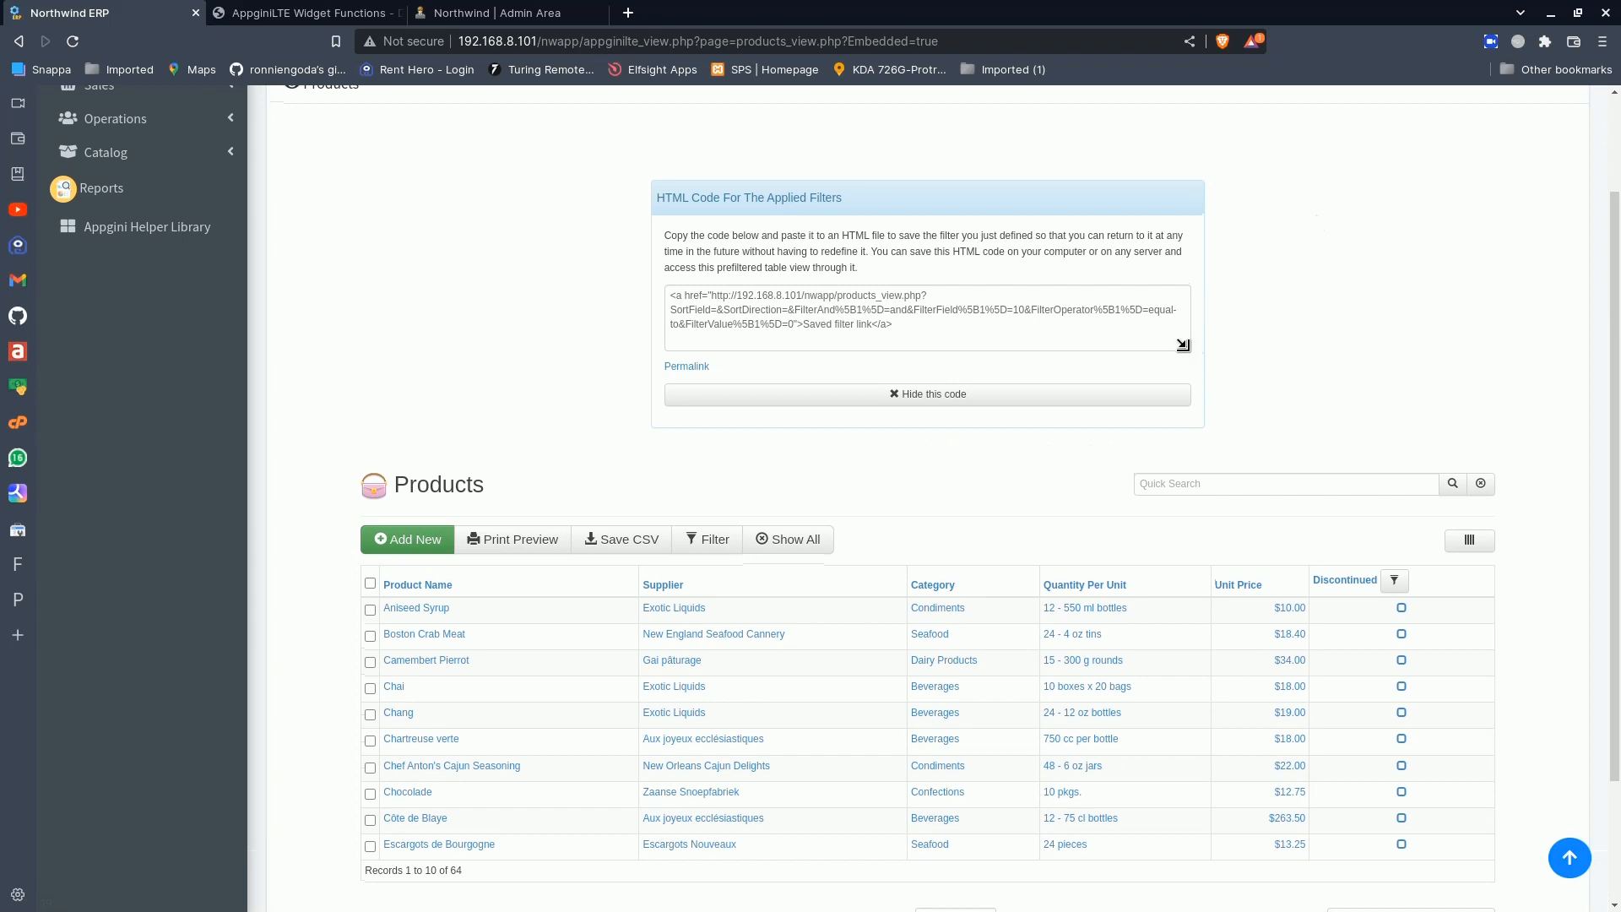
pyautogui.moveTo(1183, 345); pyautogui.dragTo(1199, 445)
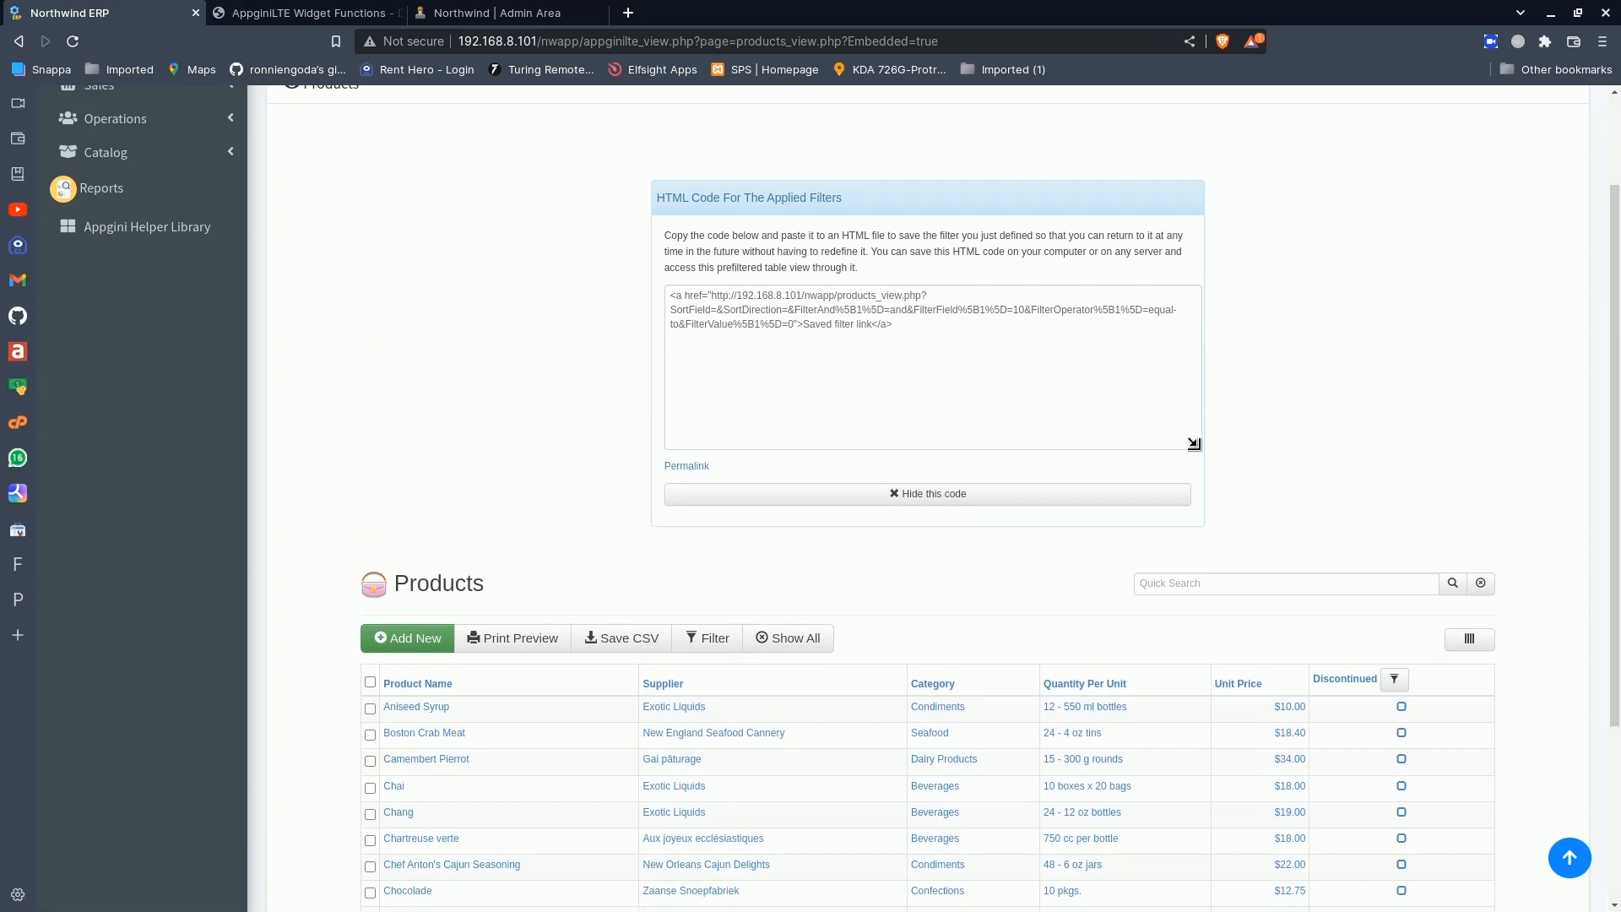
pyautogui.click(841, 297)
pyautogui.click(841, 298)
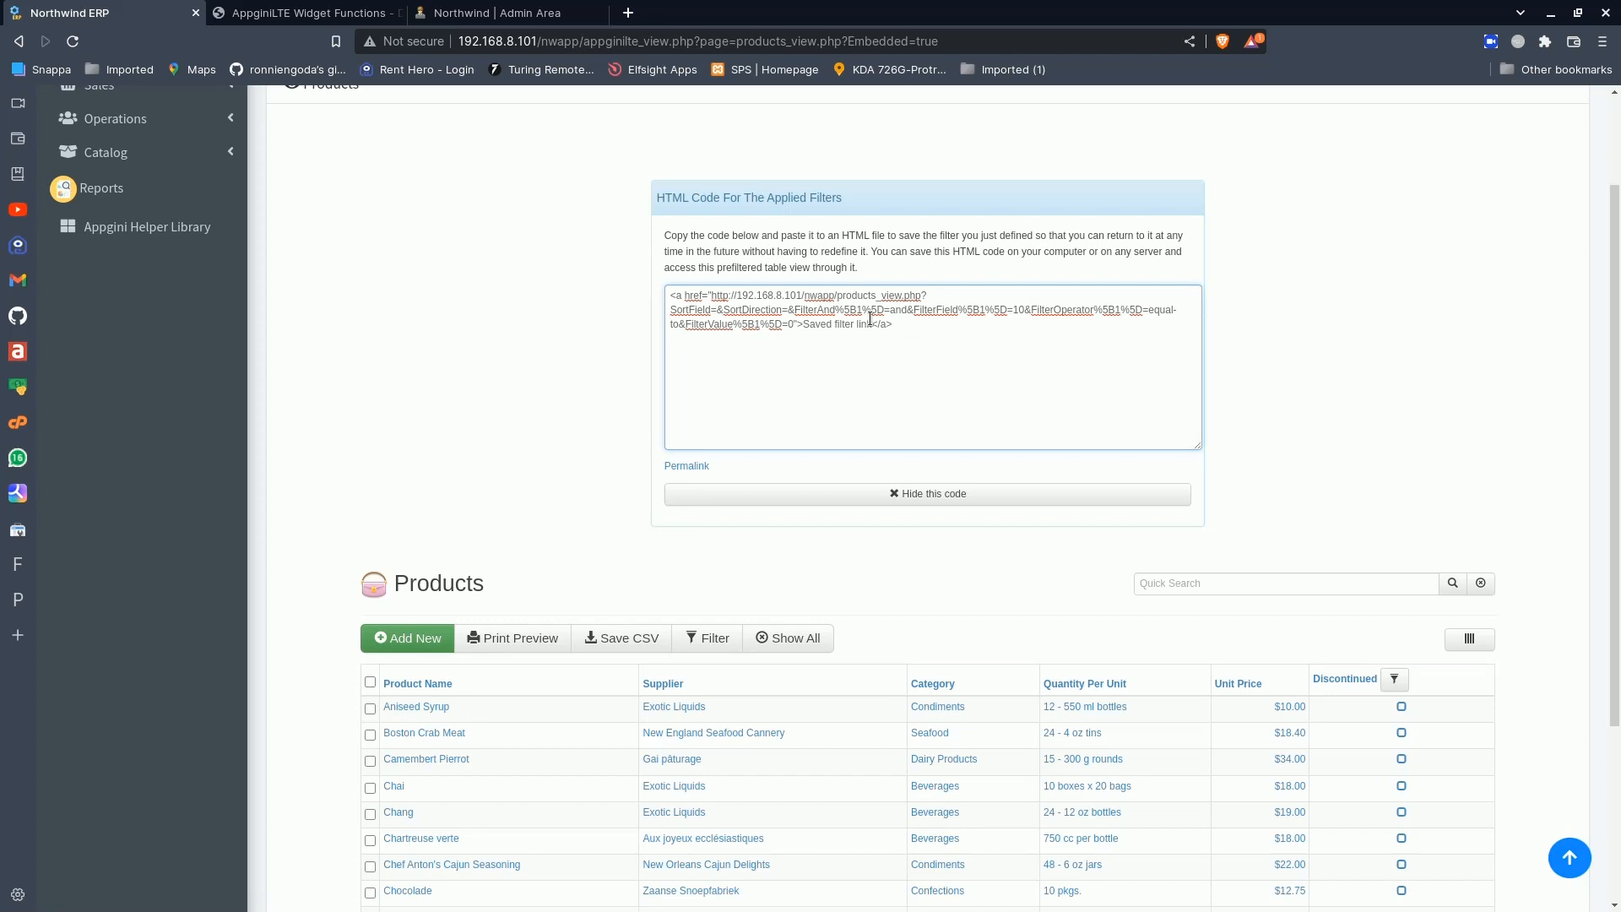
pyautogui.keyDown('shift'); pyautogui.click(795, 324); pyautogui.keyUp('shift')
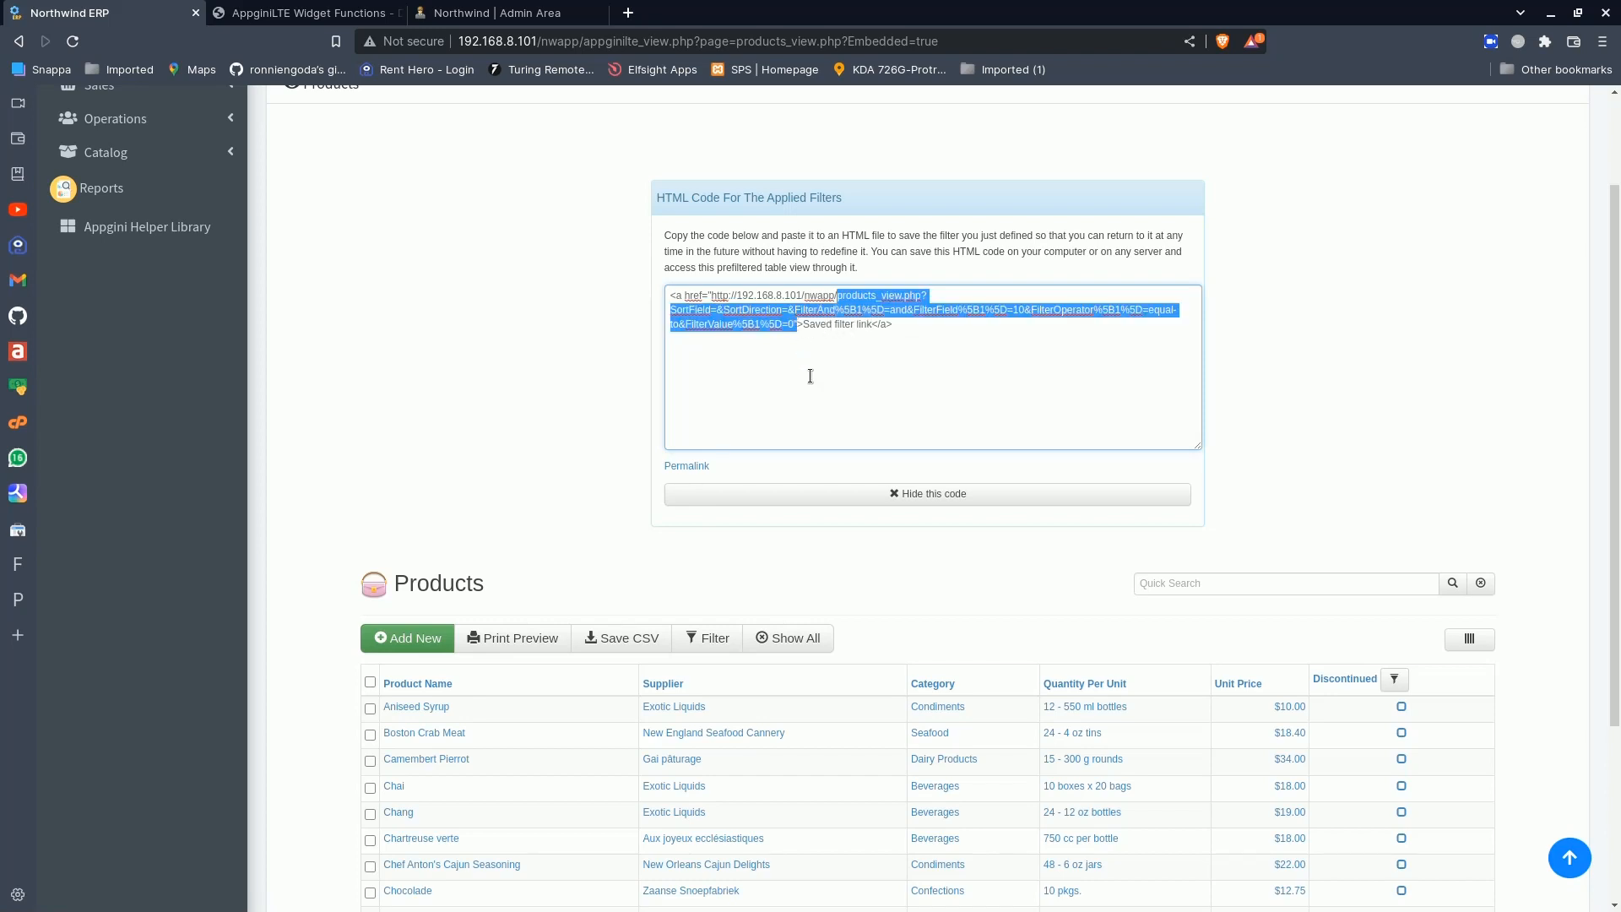
pyautogui.moveTo(855, 324); pyautogui.dragTo(793, 328)
pyautogui.click(826, 325)
# - Leave the filtered Products page and open the Dashboard Builder to edit Admins_Top.php
pyautogui.scroll(2, 1504, 202)
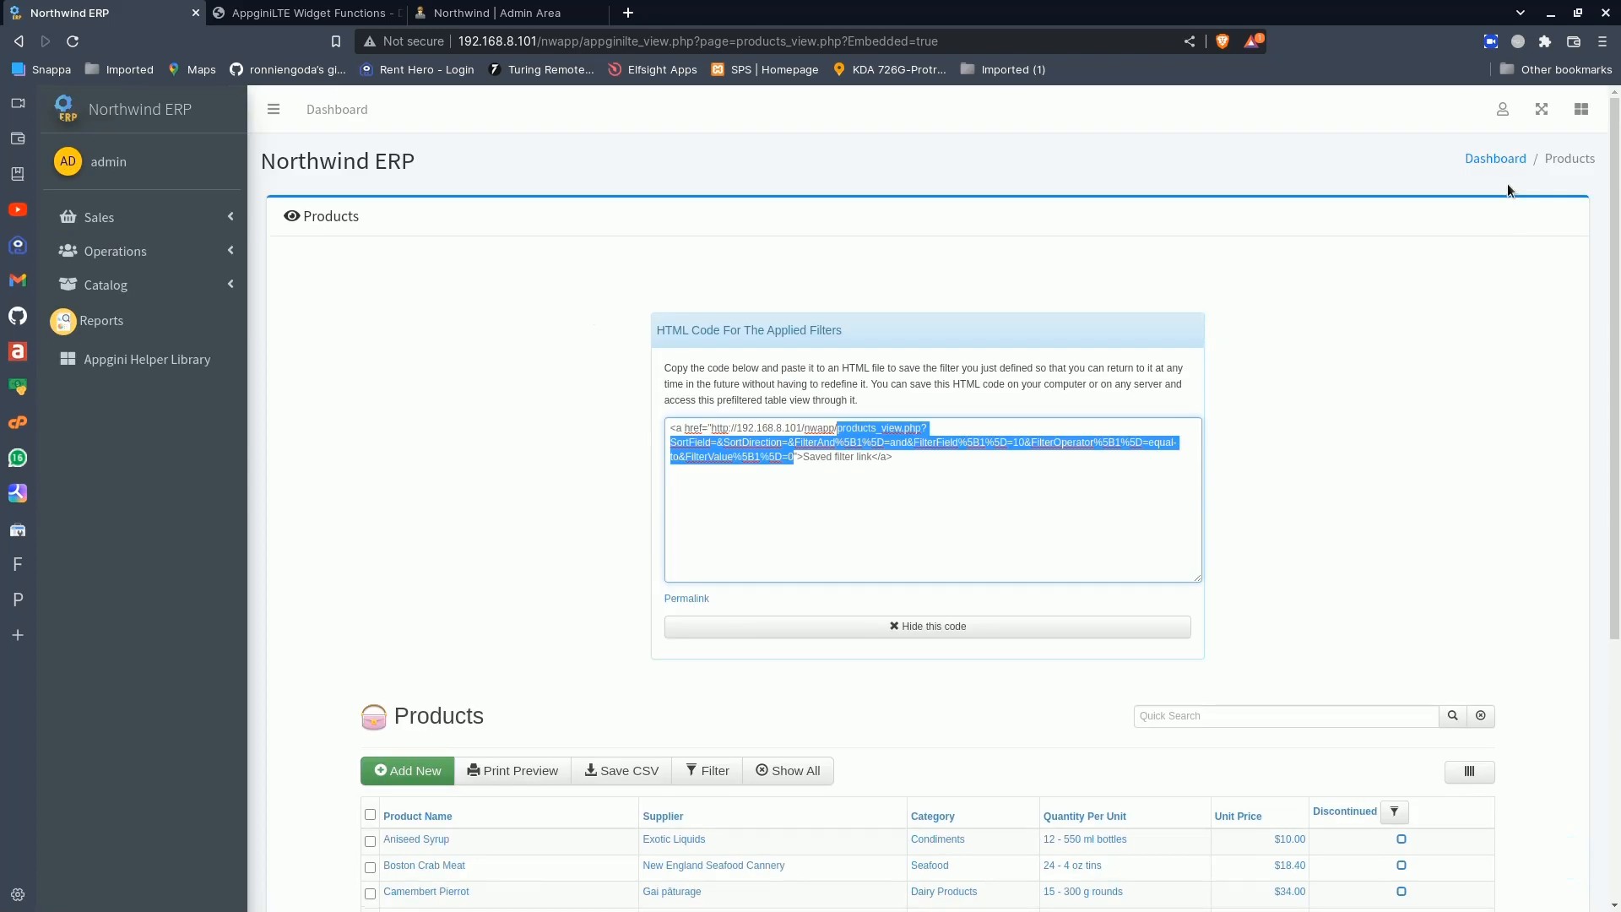
pyautogui.click(1502, 109)
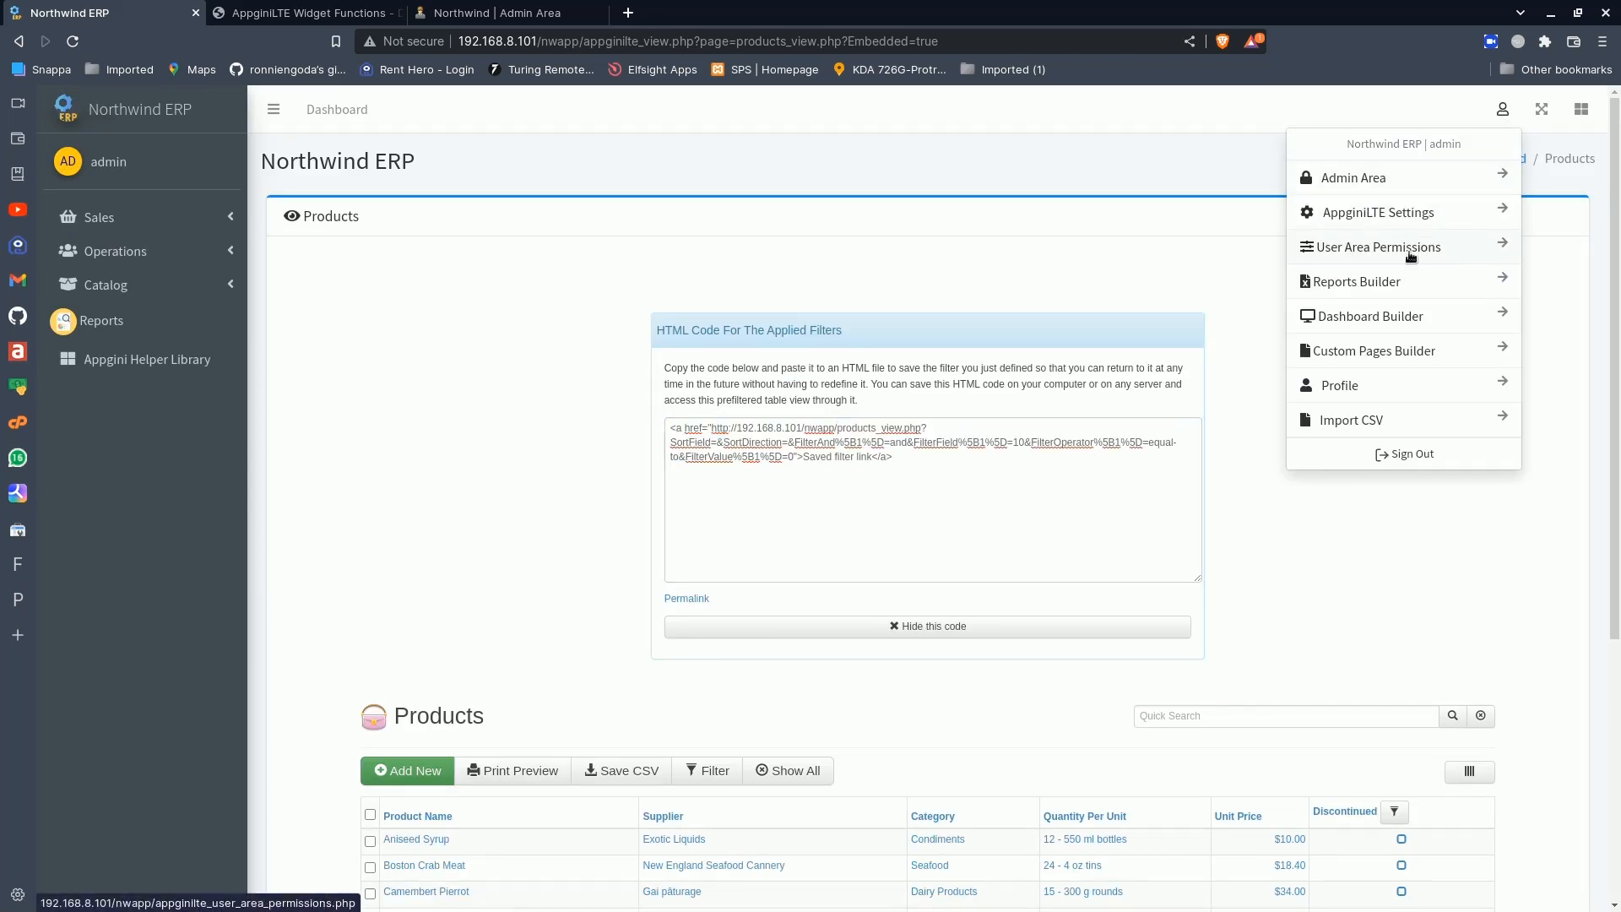
pyautogui.click(1359, 326)
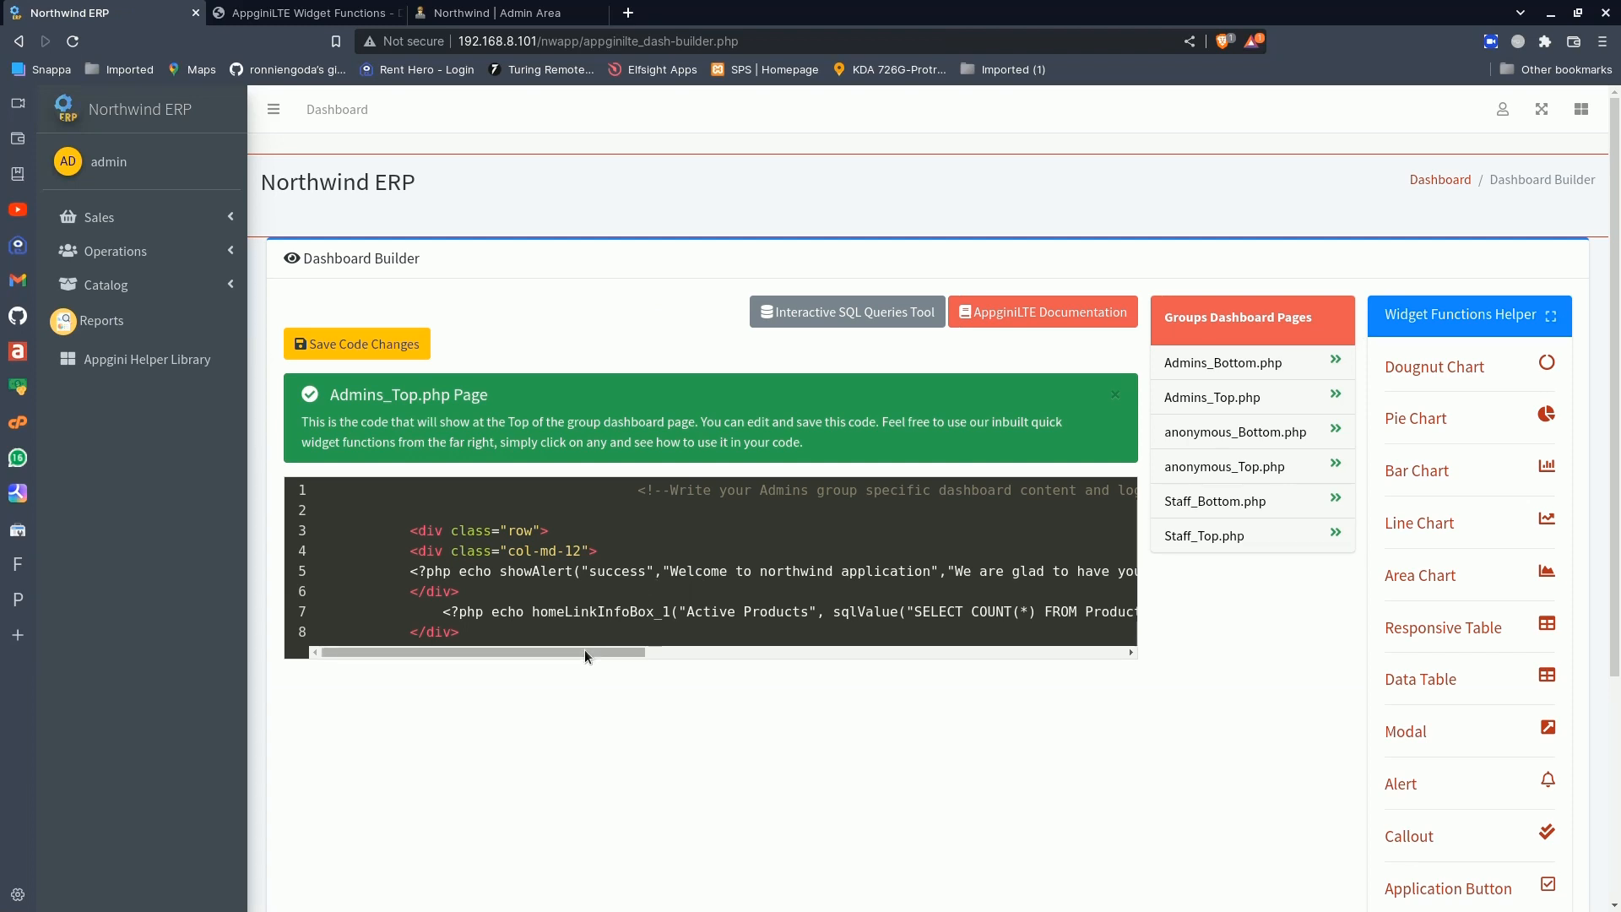
# - Replace the # link in the Active Products info box code with appginilte_view.php?page=
pyautogui.moveTo(584, 652); pyautogui.dragTo(828, 663)
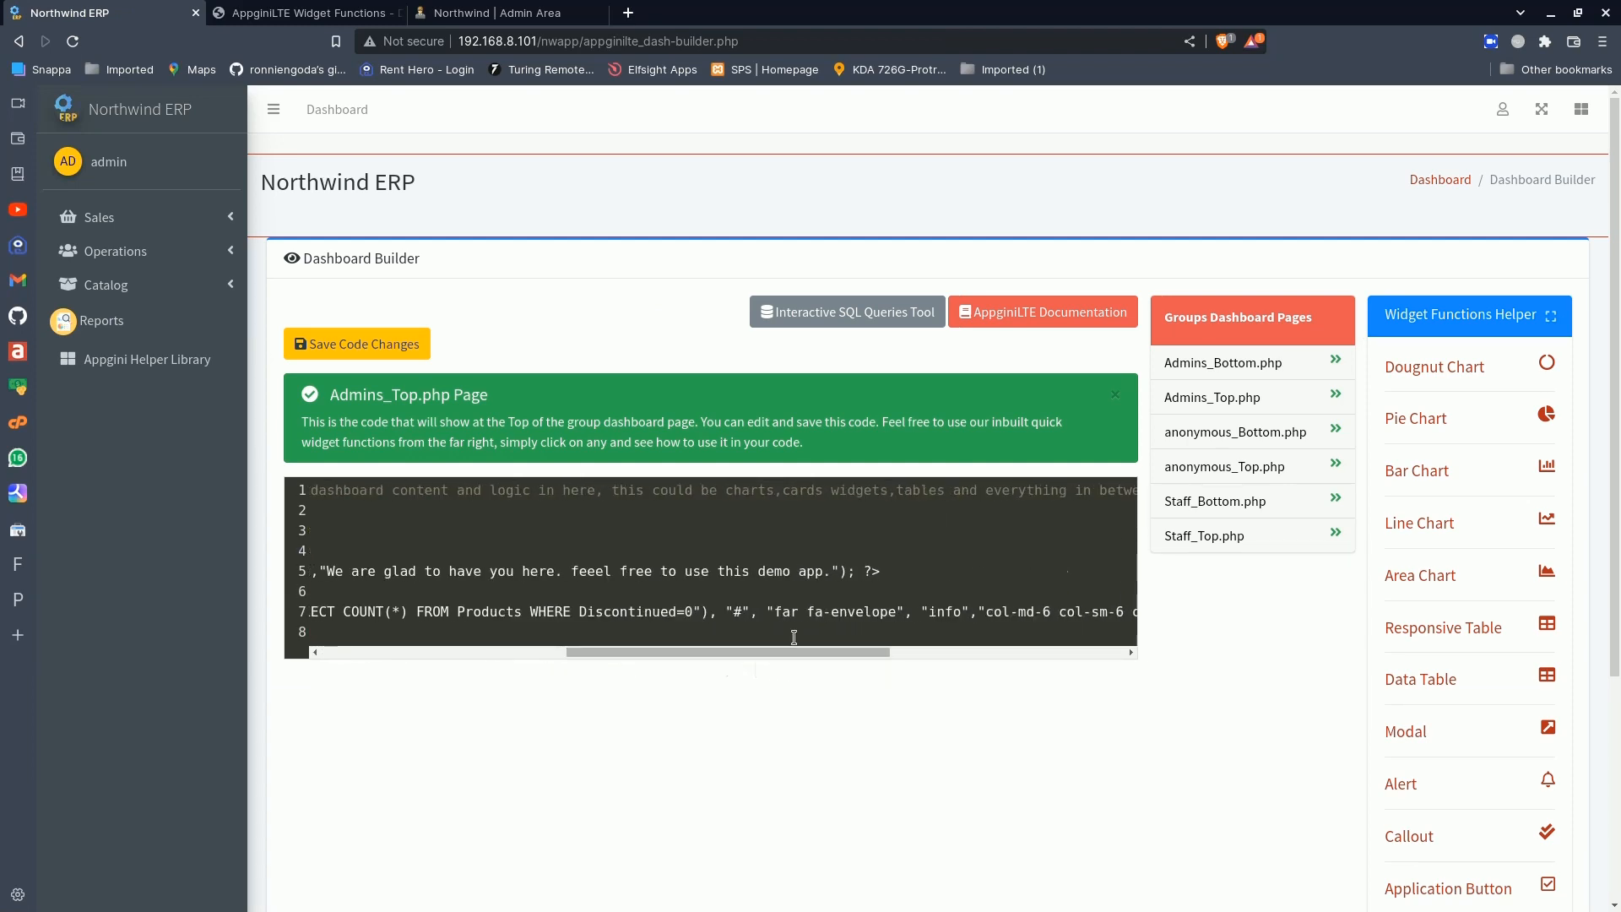
pyautogui.click(748, 610)
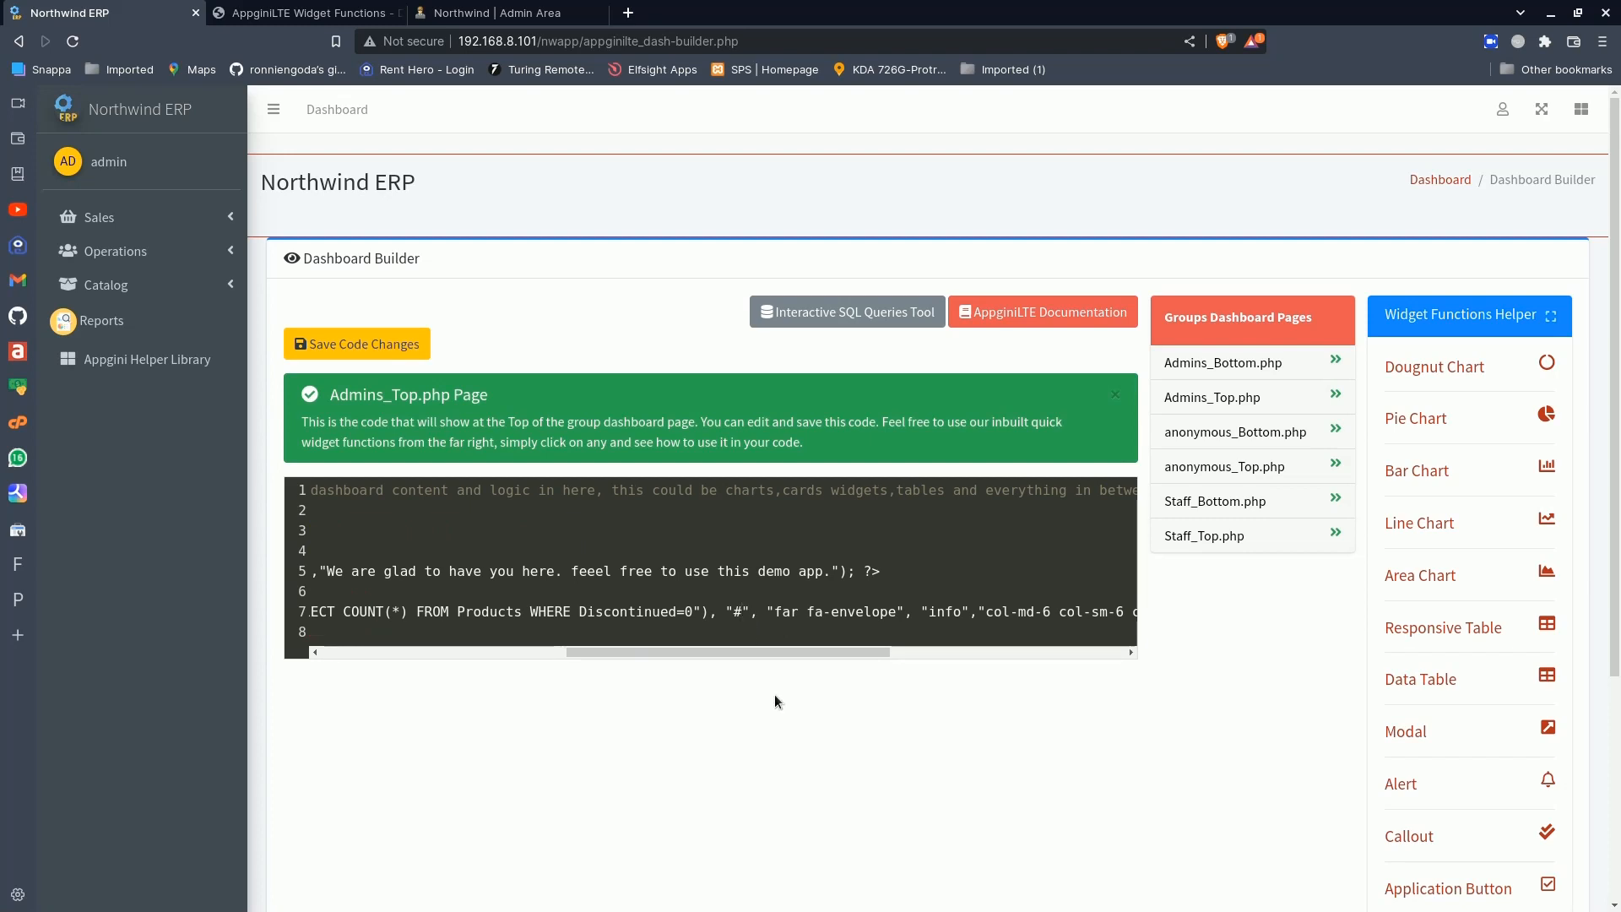
pyautogui.press('BackSpace')
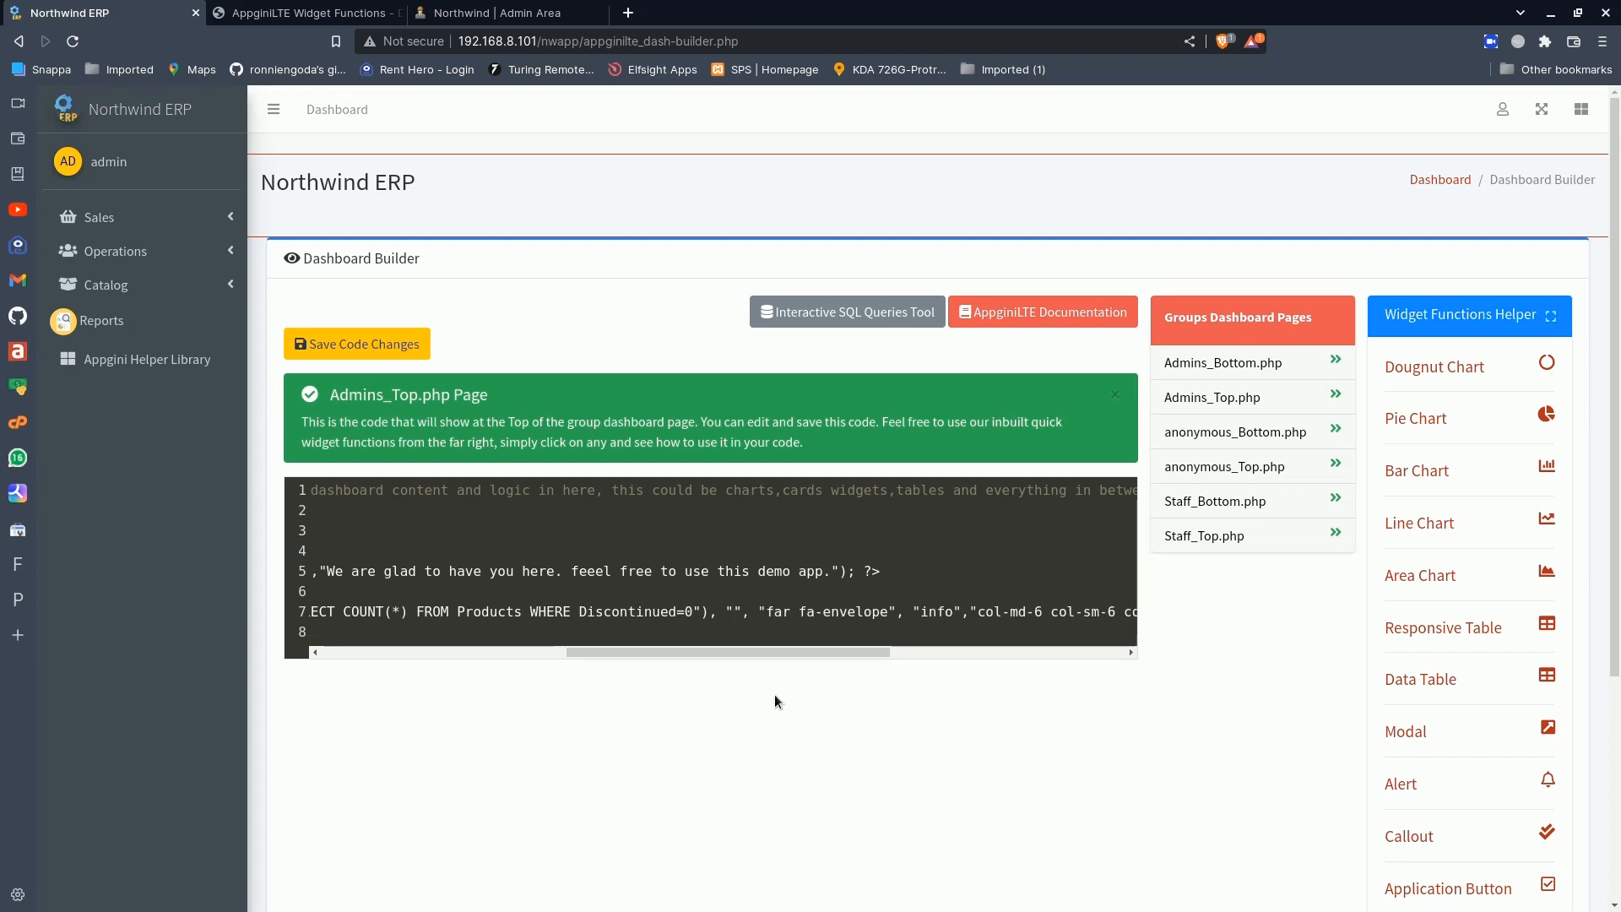
pyautogui.write('appginilte')
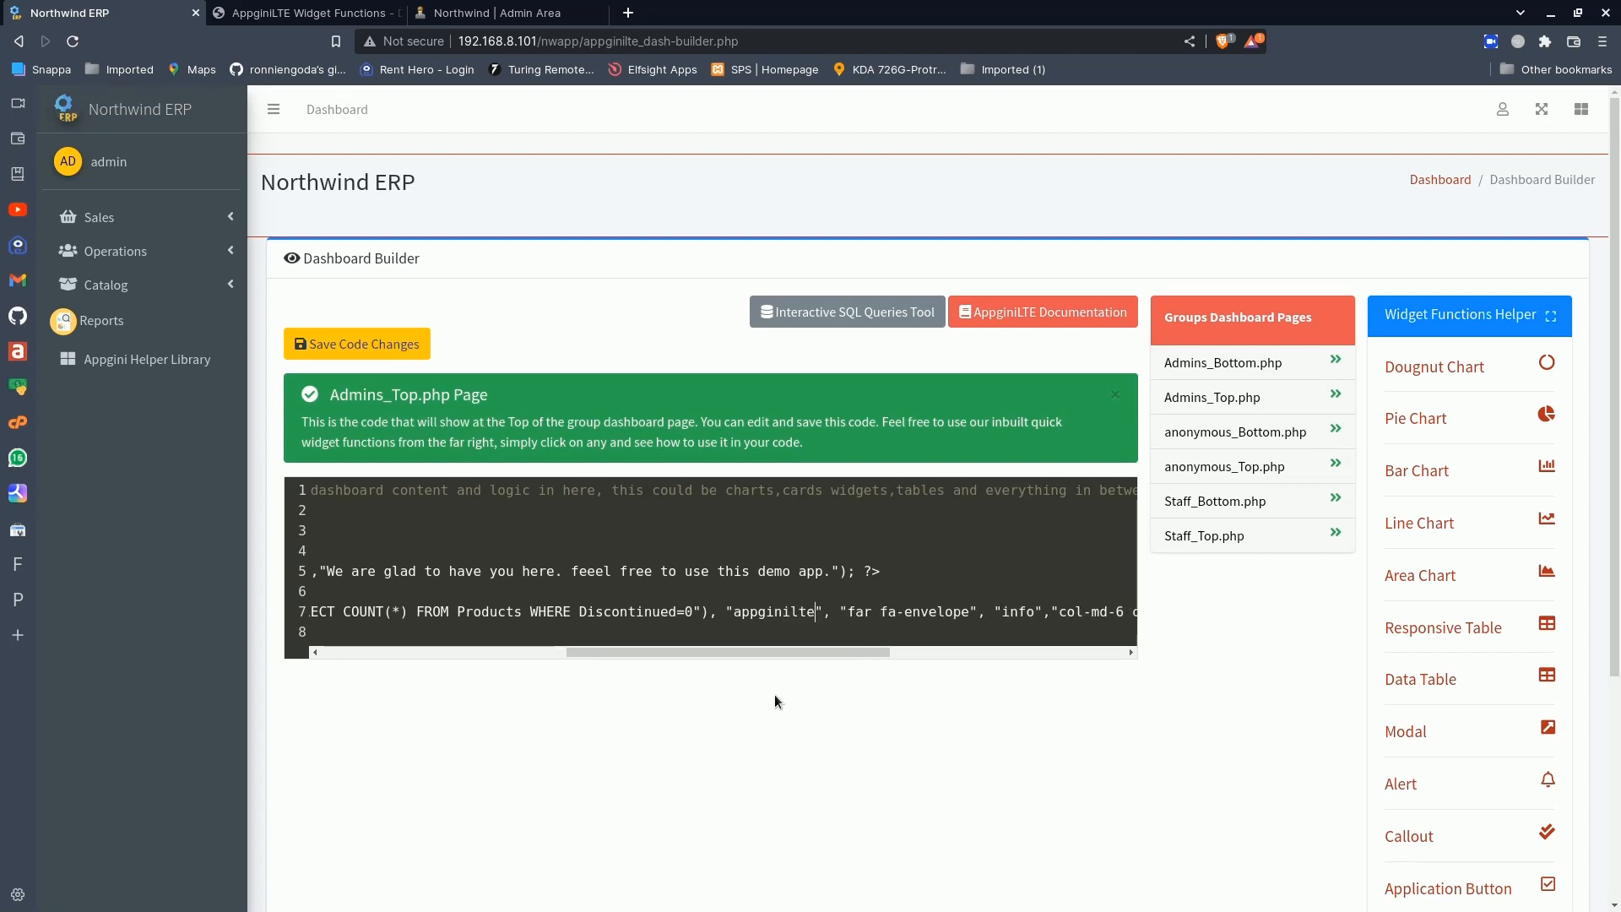
pyautogui.write('_view')
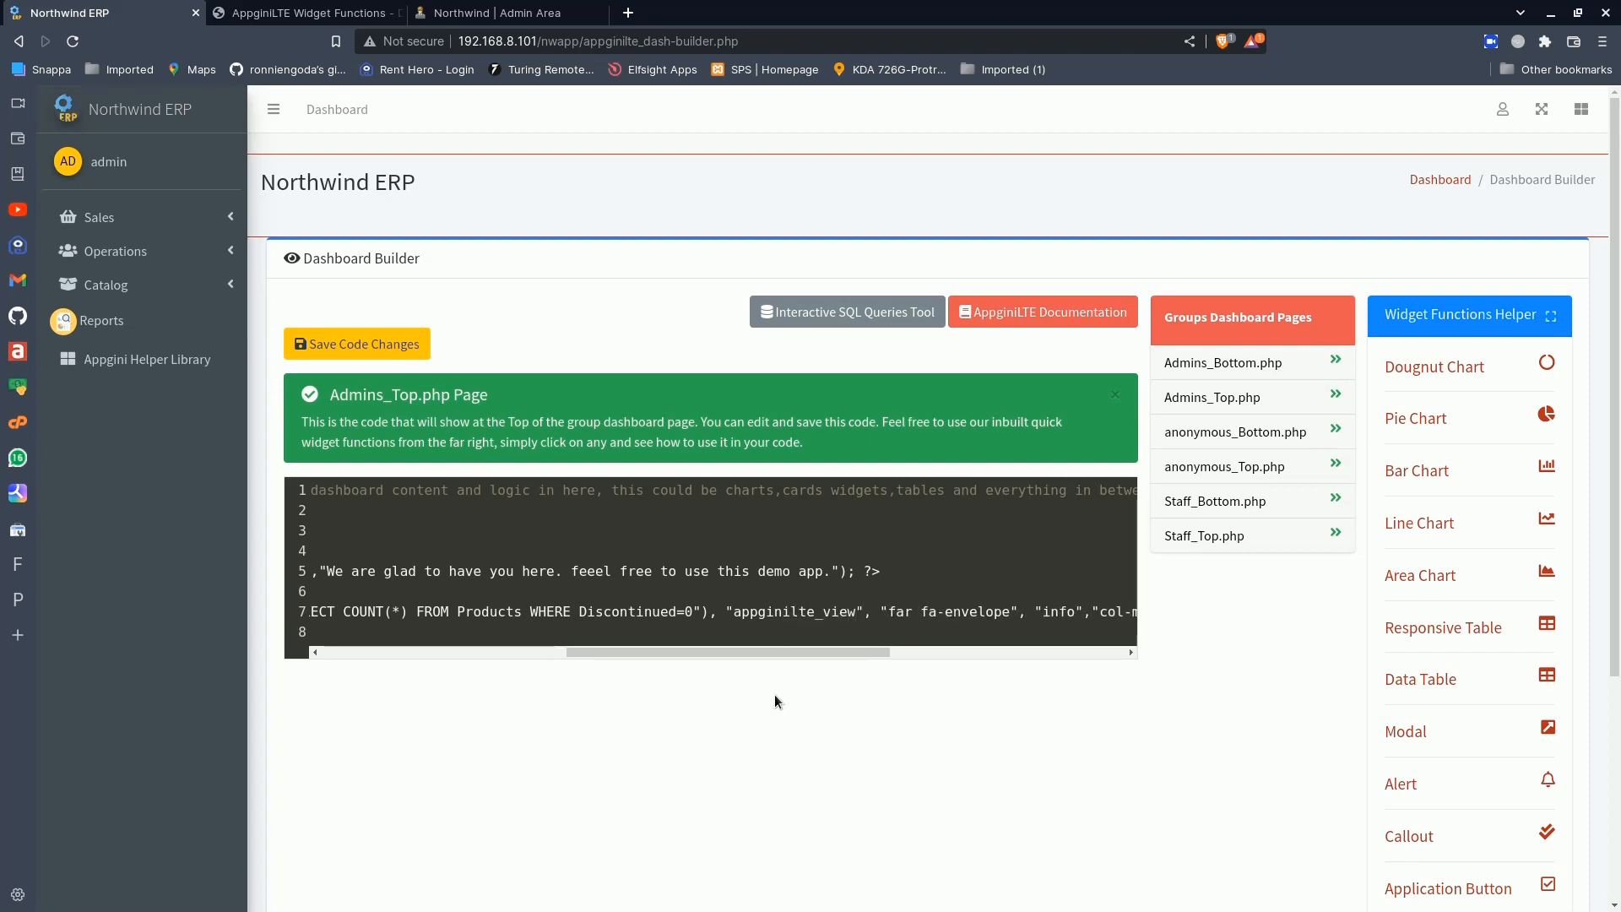
pyautogui.write('.php')
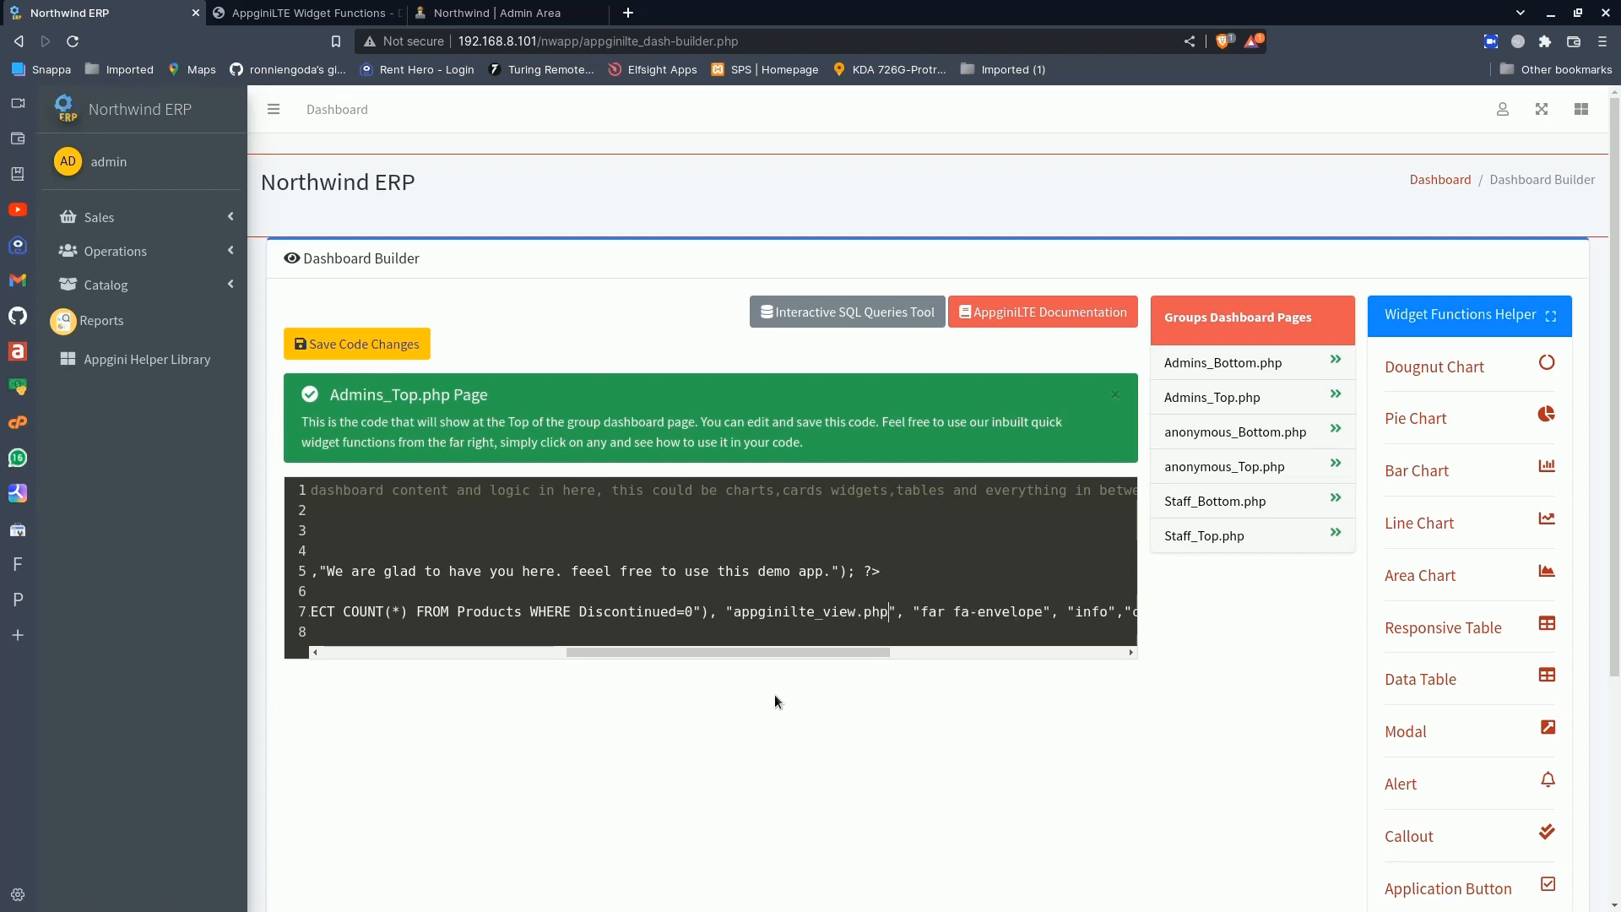
pyautogui.write('?page')
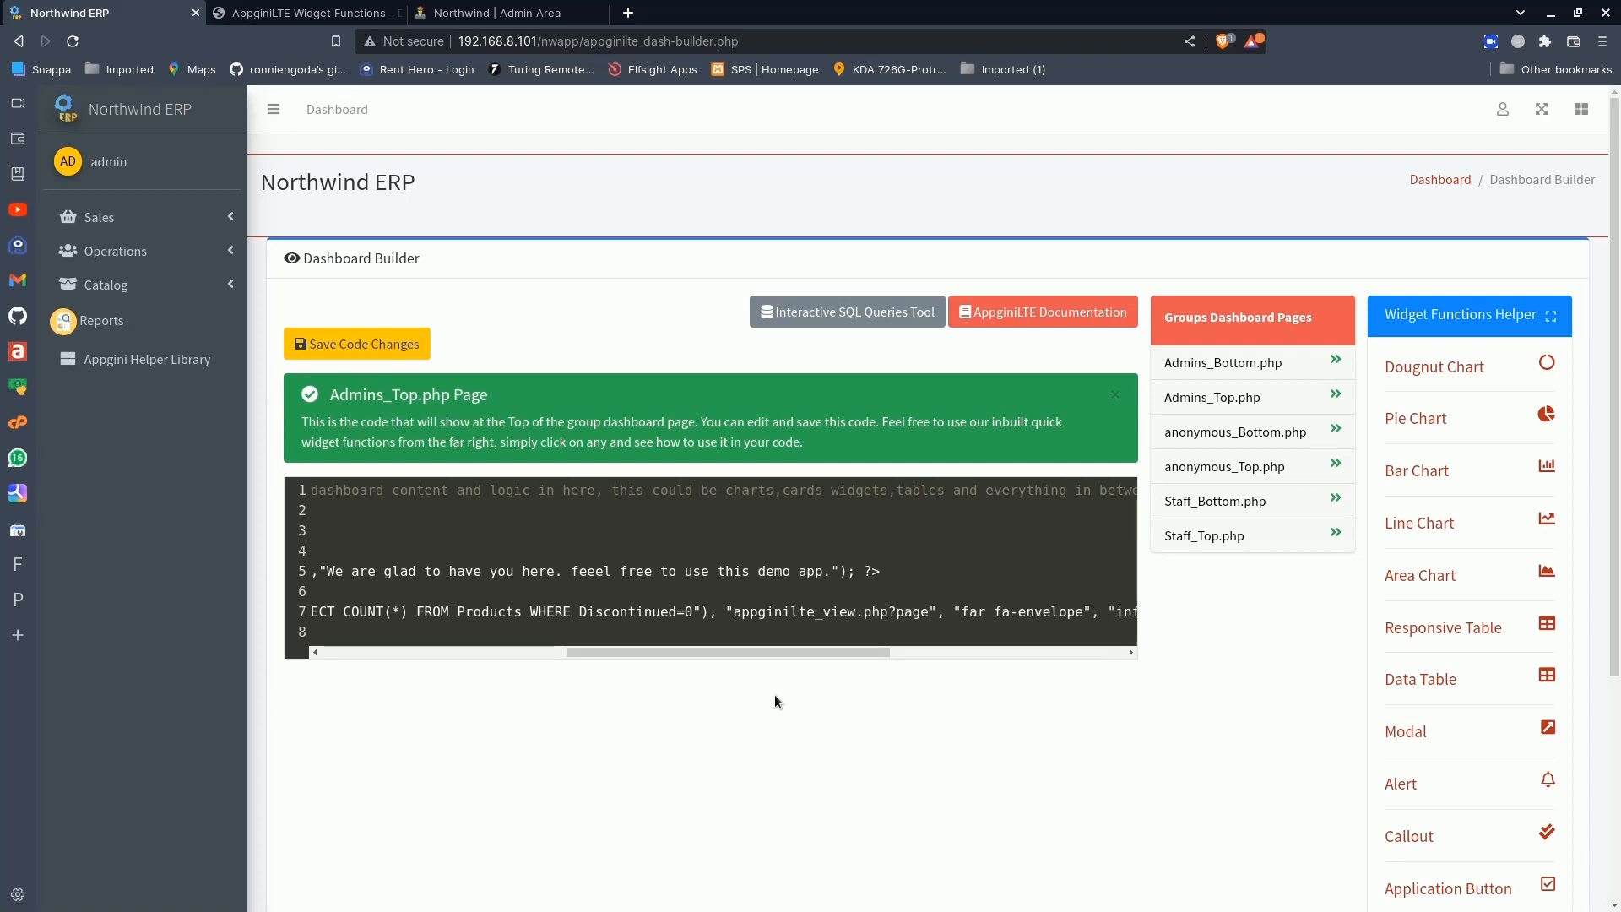
pyautogui.write('=')
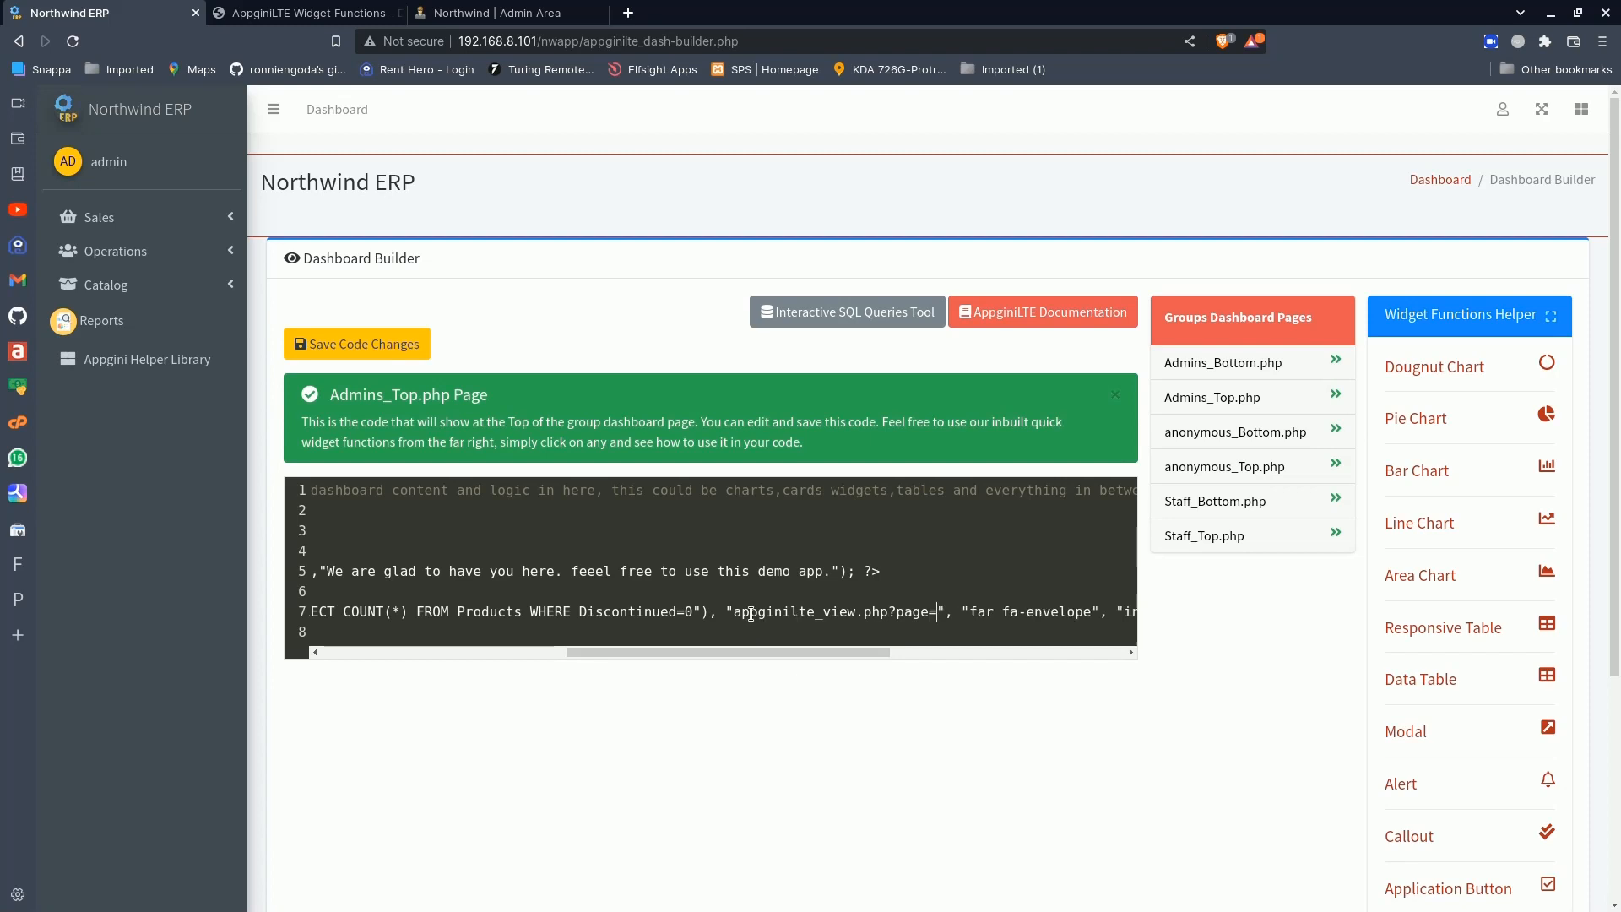
# - Append .url_encode() after the link string's closing quote, with the copied products_view.php filter link as its quoted argument
pyautogui.moveTo(734, 611); pyautogui.dragTo(941, 612)
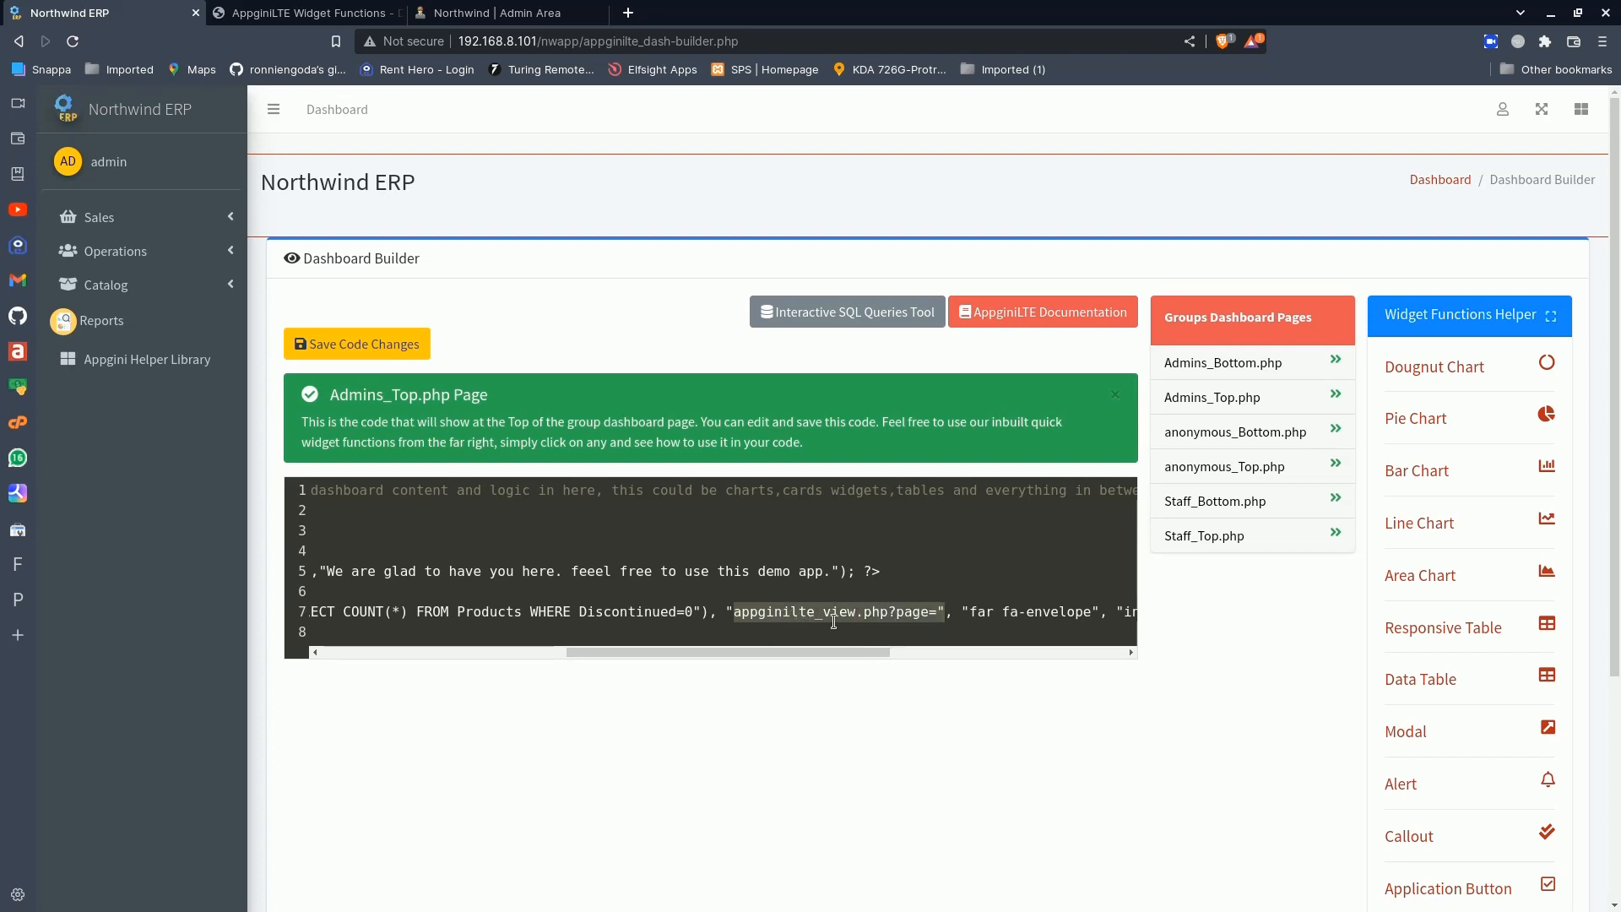
pyautogui.doubleClick(917, 614)
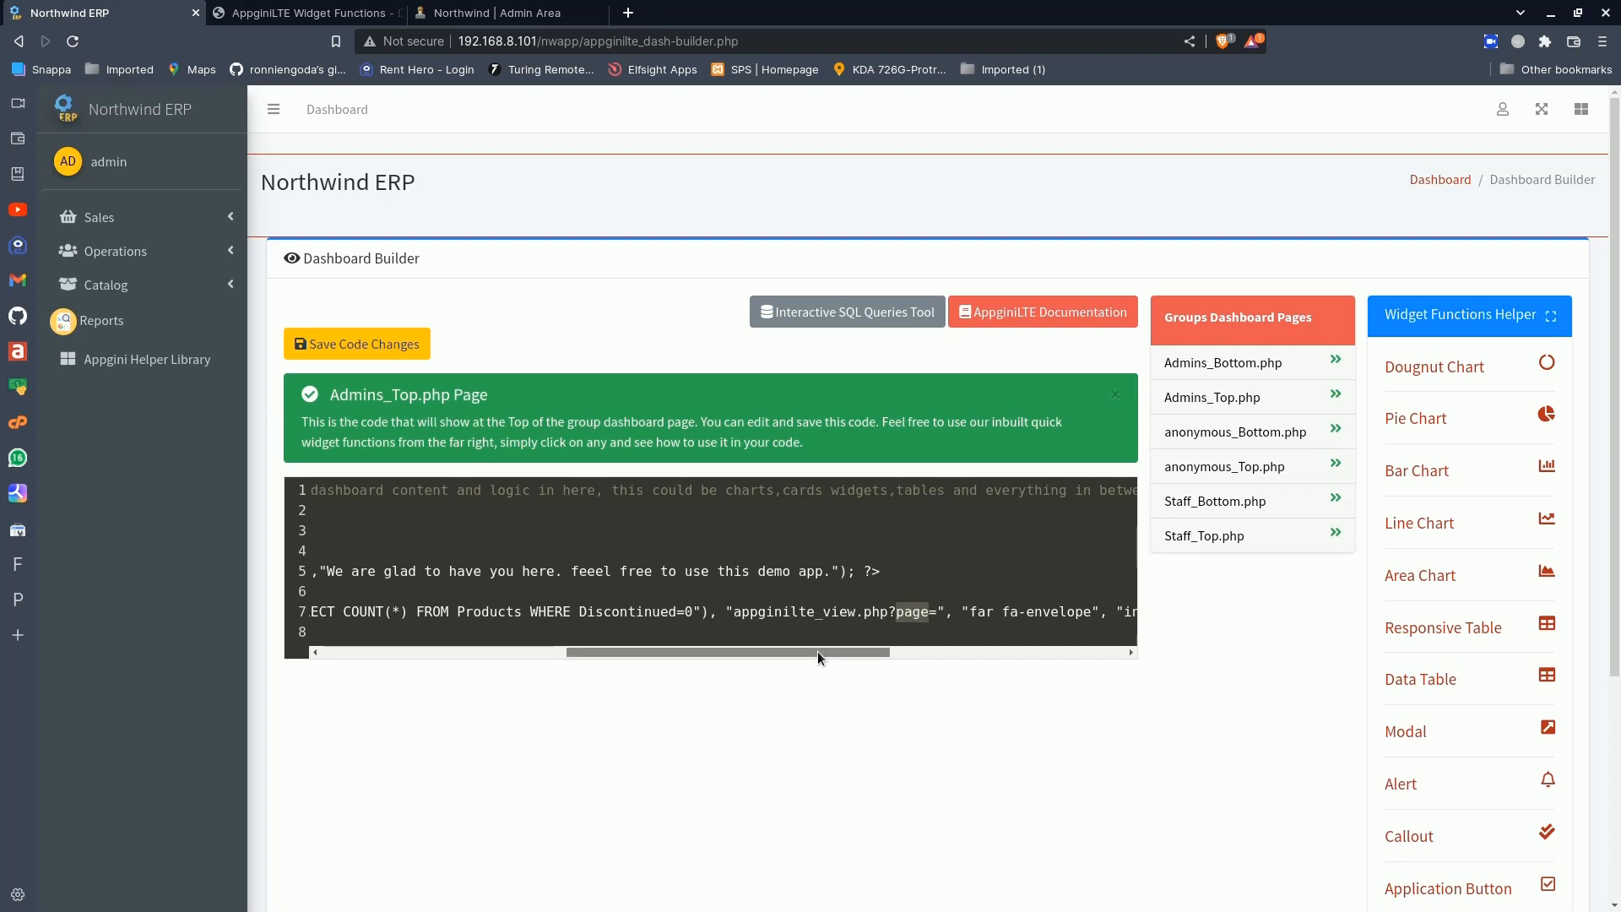
pyautogui.moveTo(817, 651); pyautogui.dragTo(849, 648)
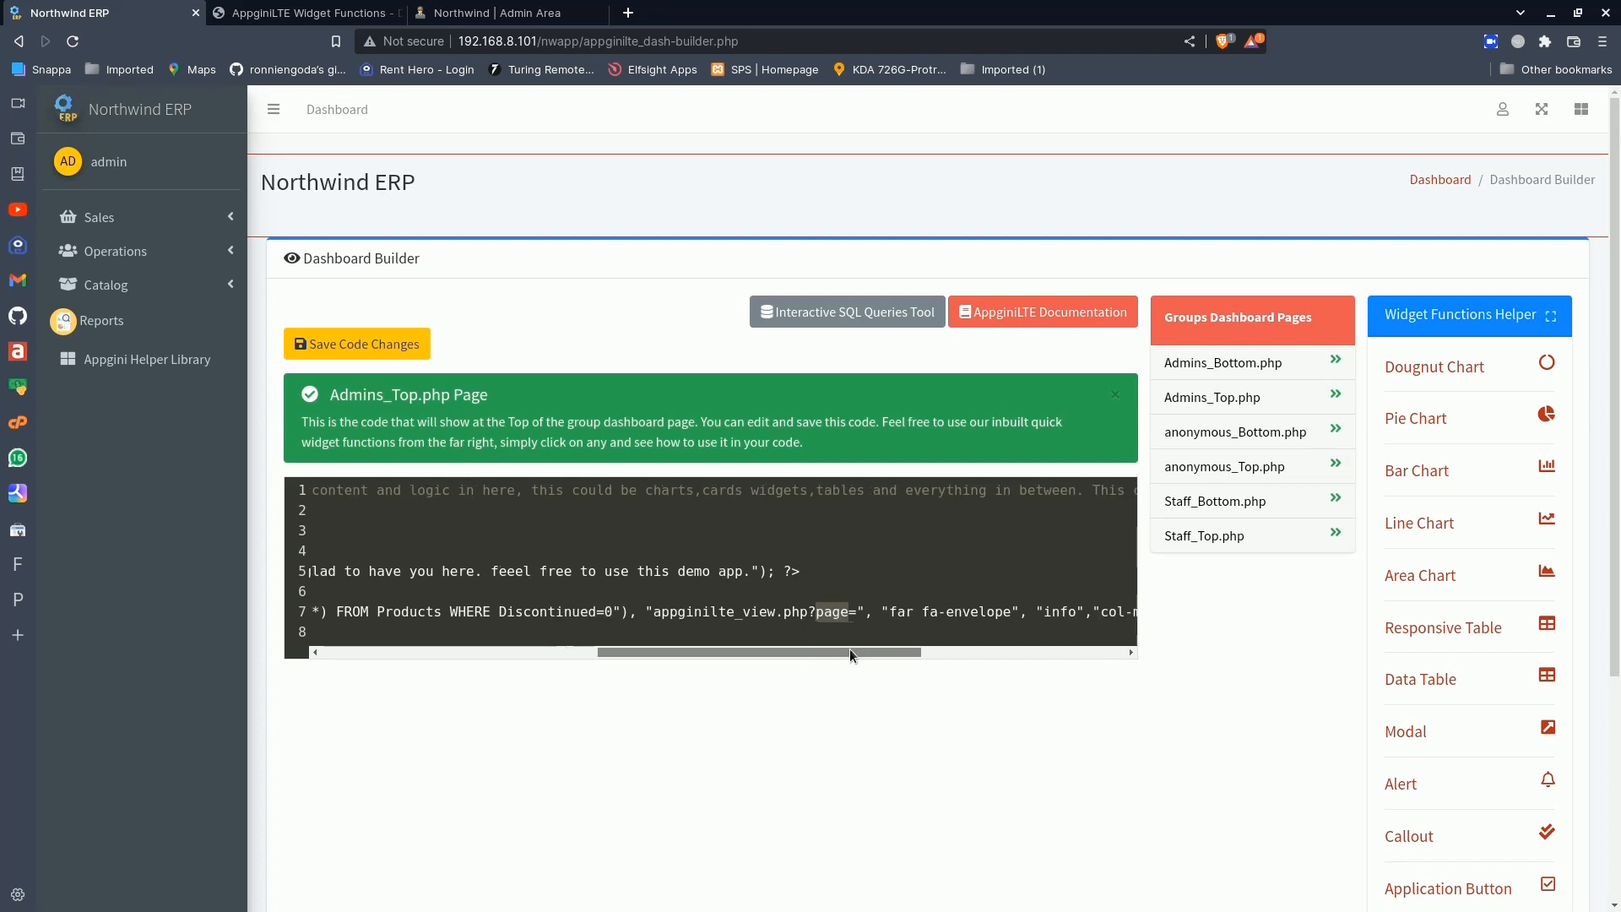
pyautogui.click(866, 609)
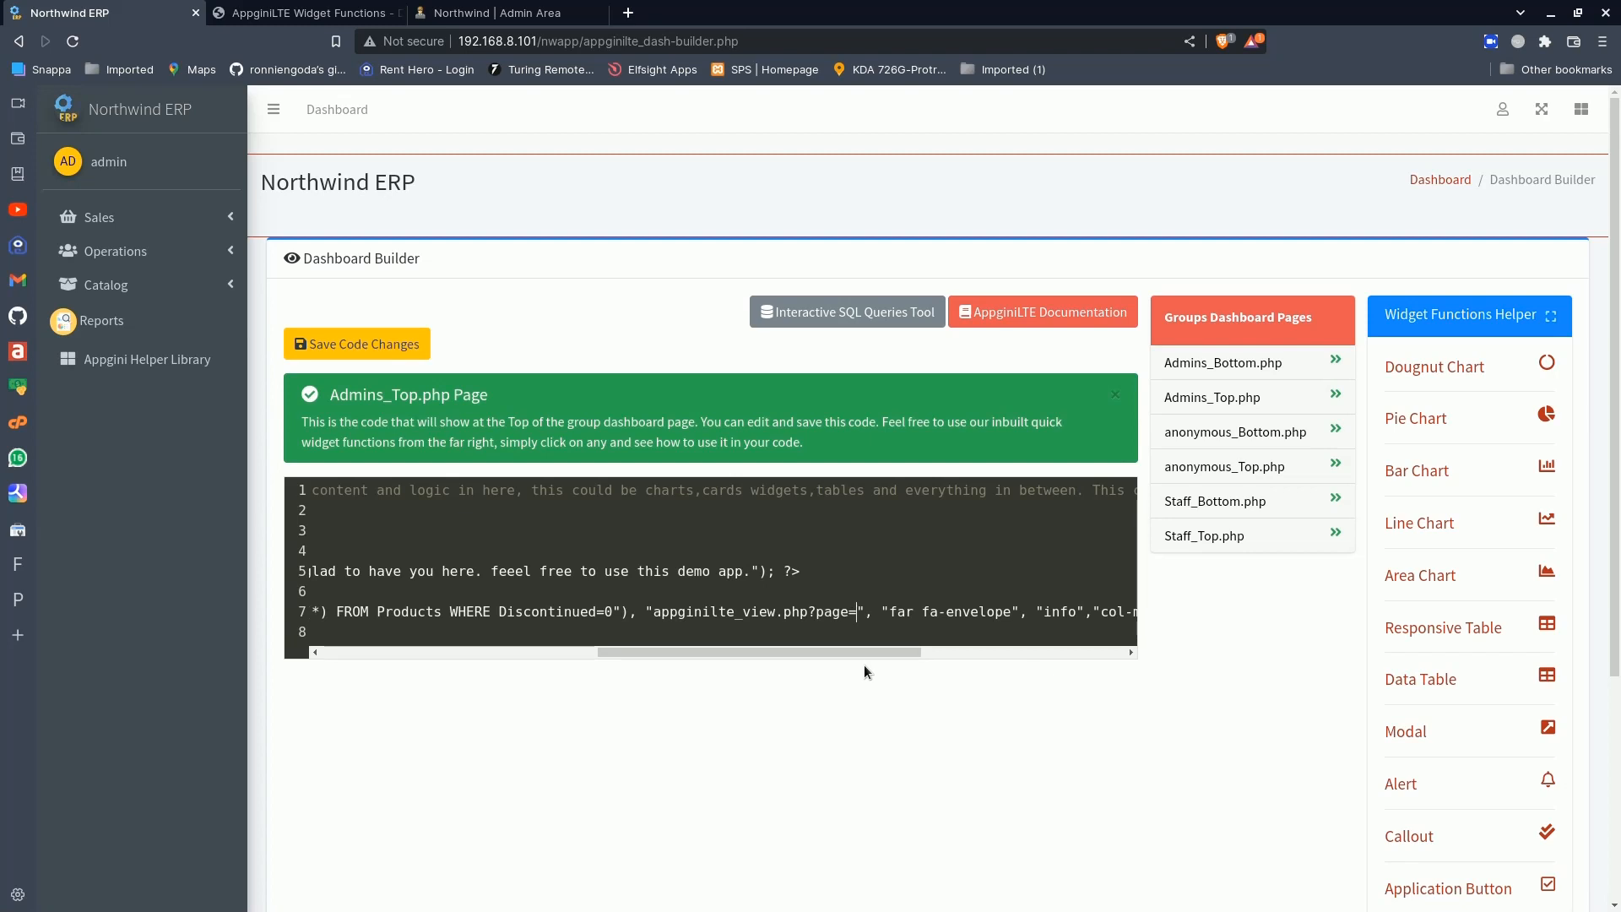
pyautogui.moveTo(658, 615); pyautogui.dragTo(860, 617)
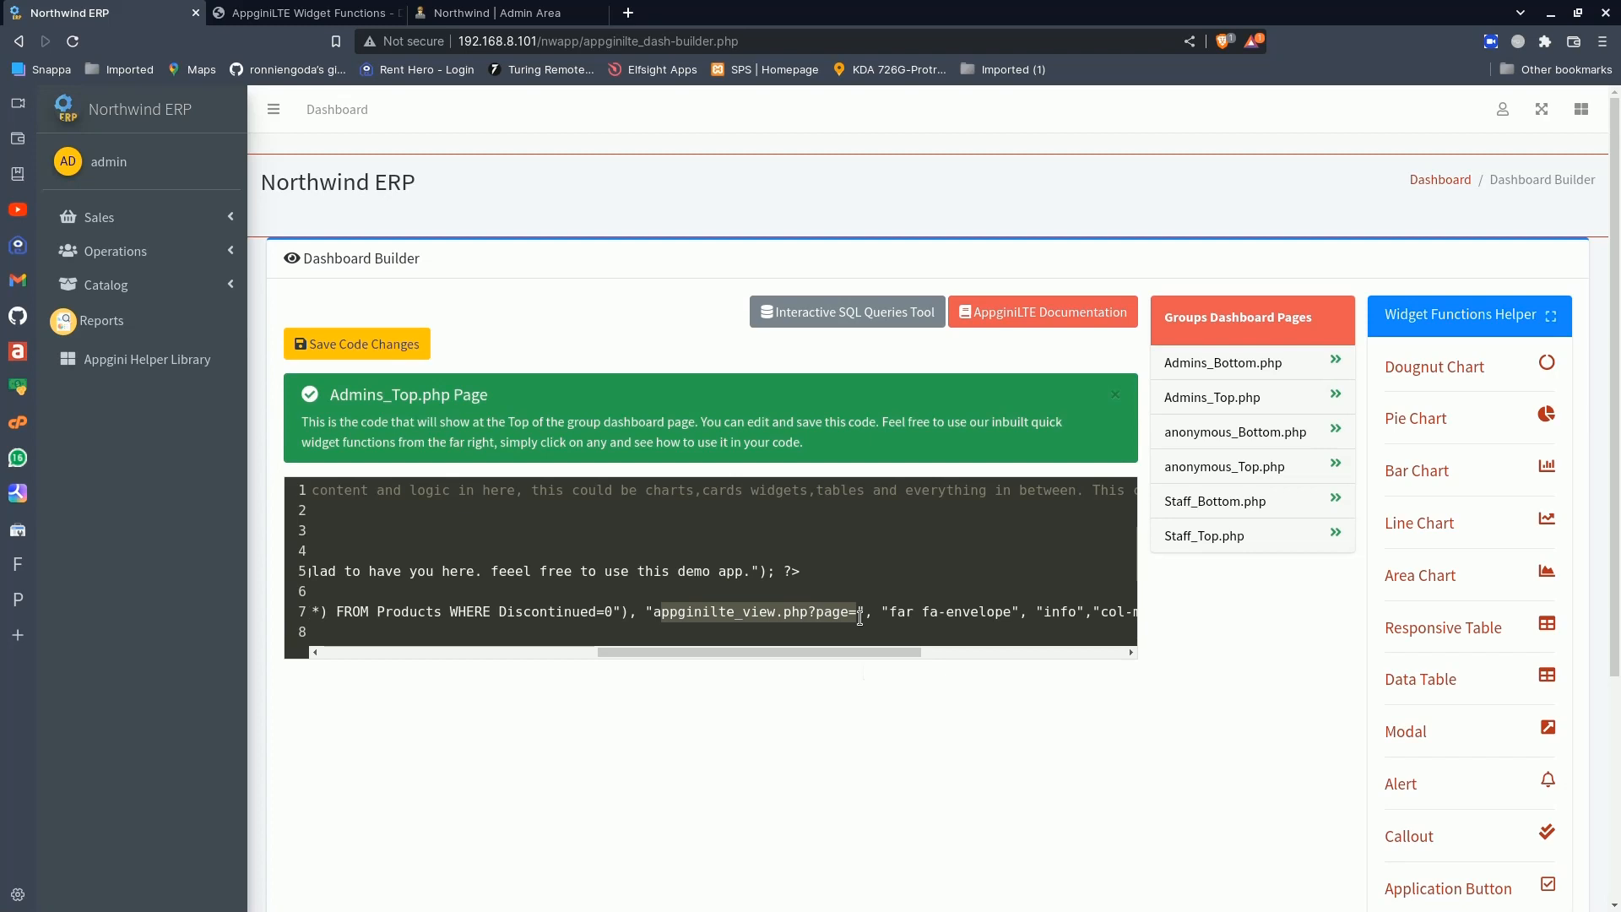
pyautogui.click(860, 617)
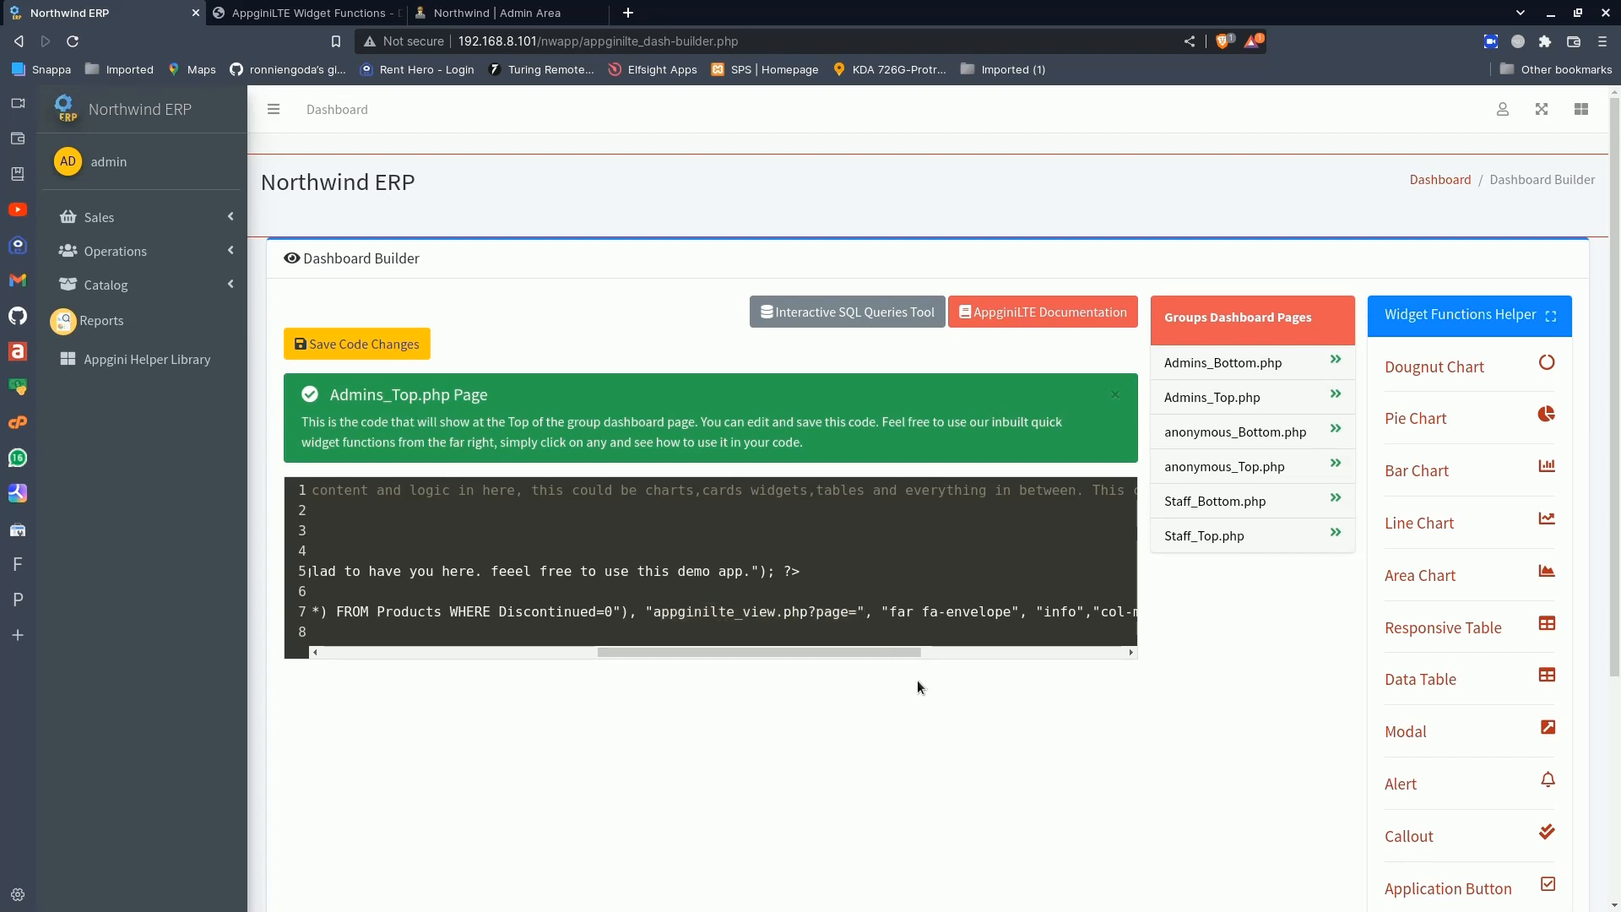
pyautogui.write('.')
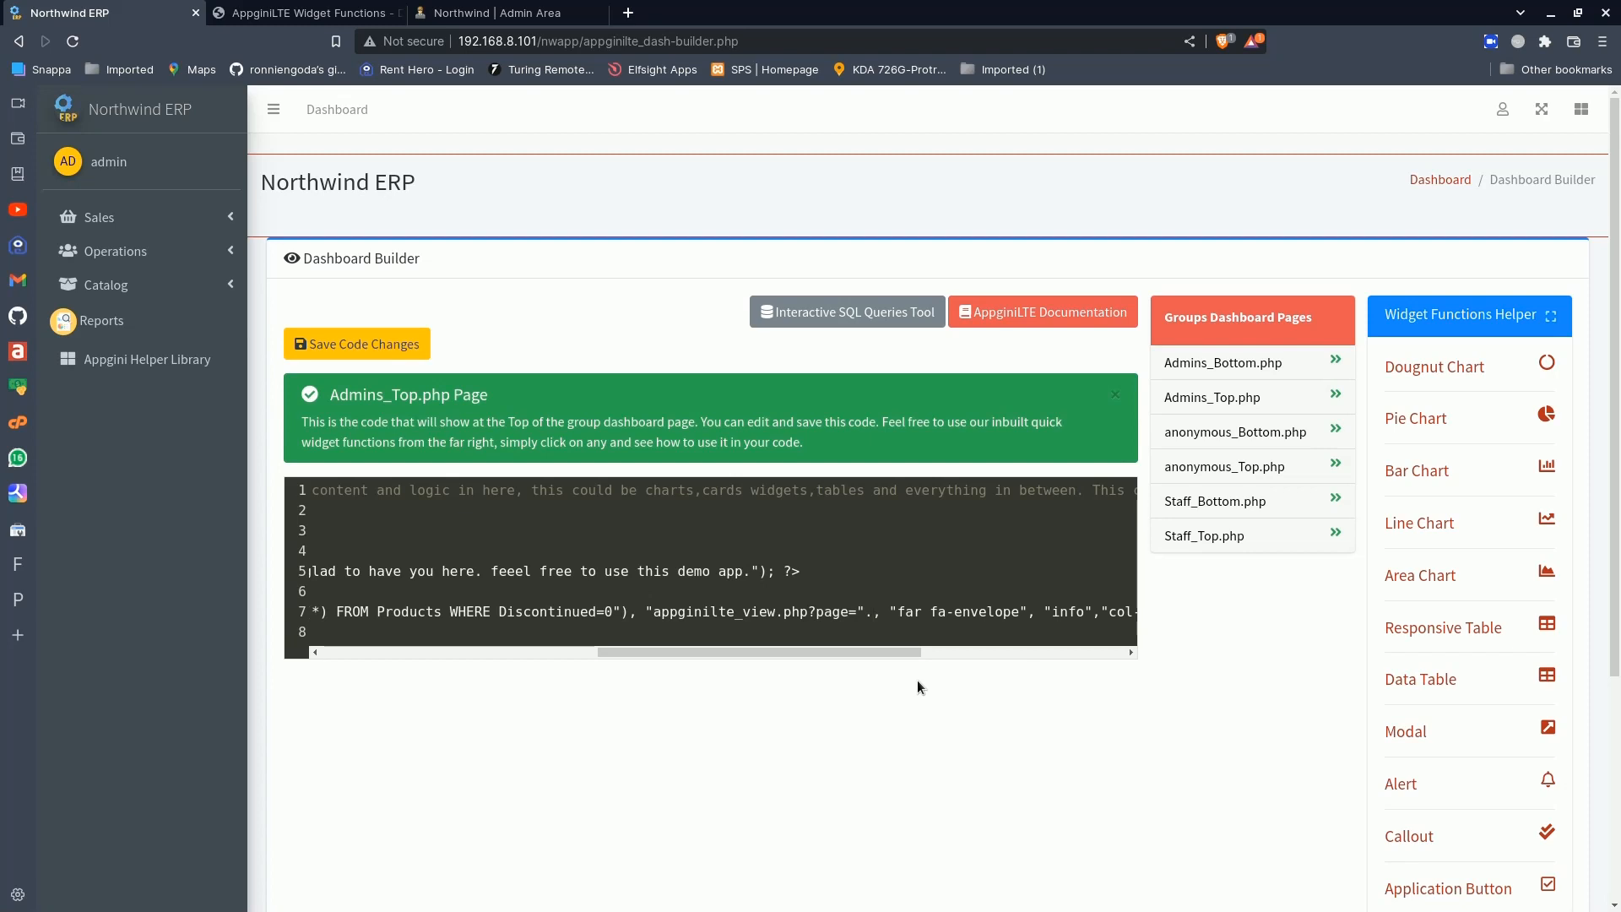
pyautogui.write('url_encode')
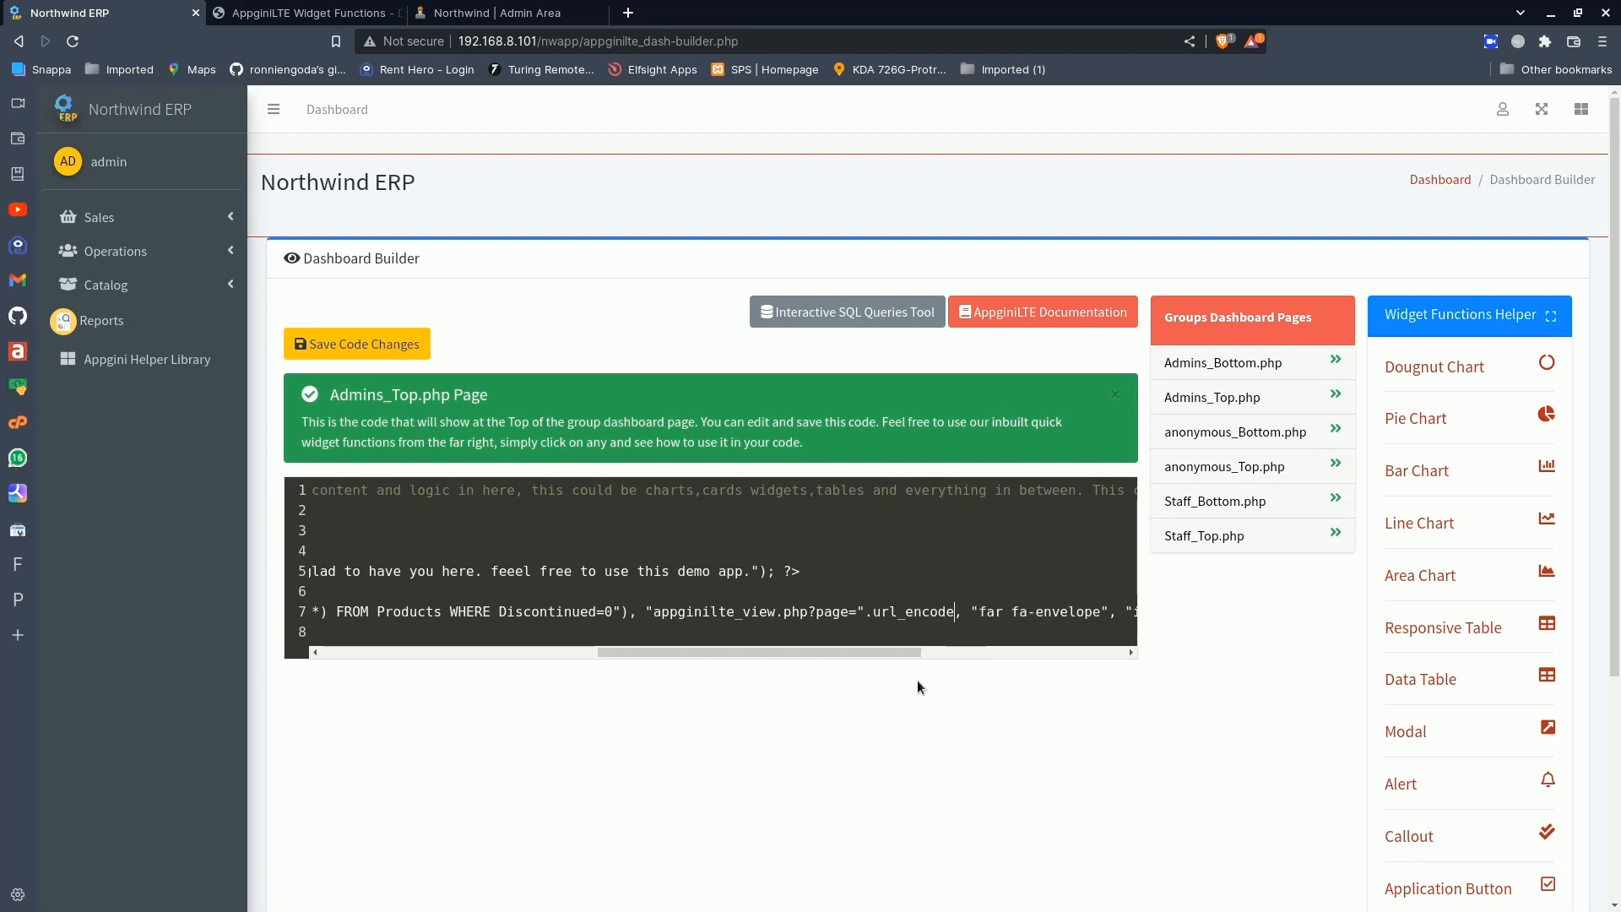
pyautogui.write('(')
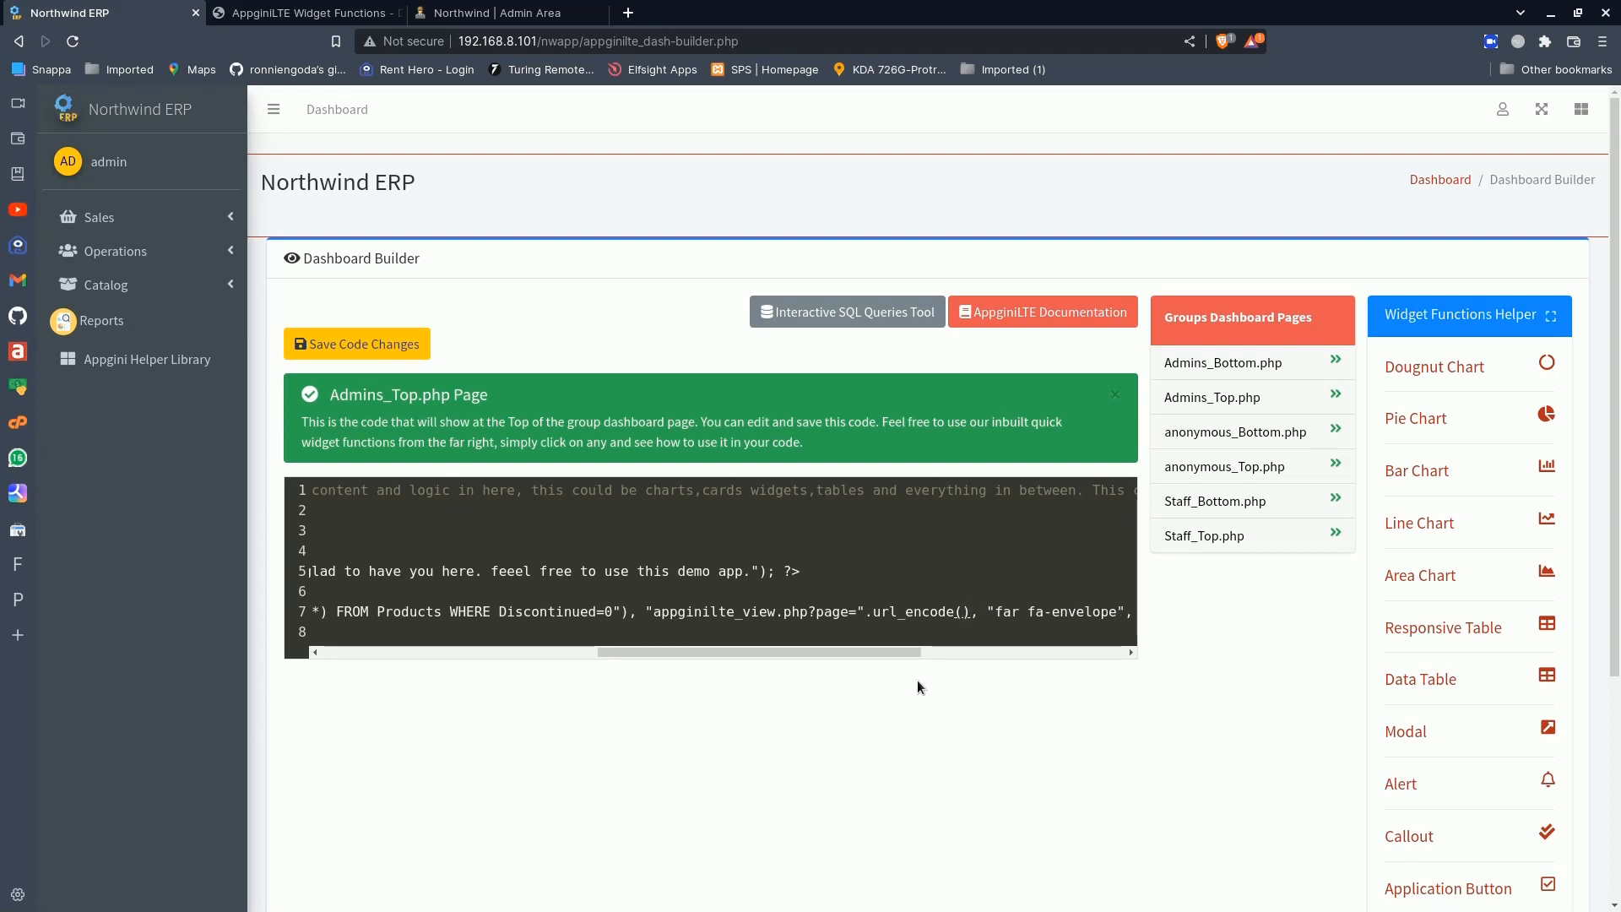
pyautogui.write('""')
pyautogui.hotkey('ctrl', 'v')
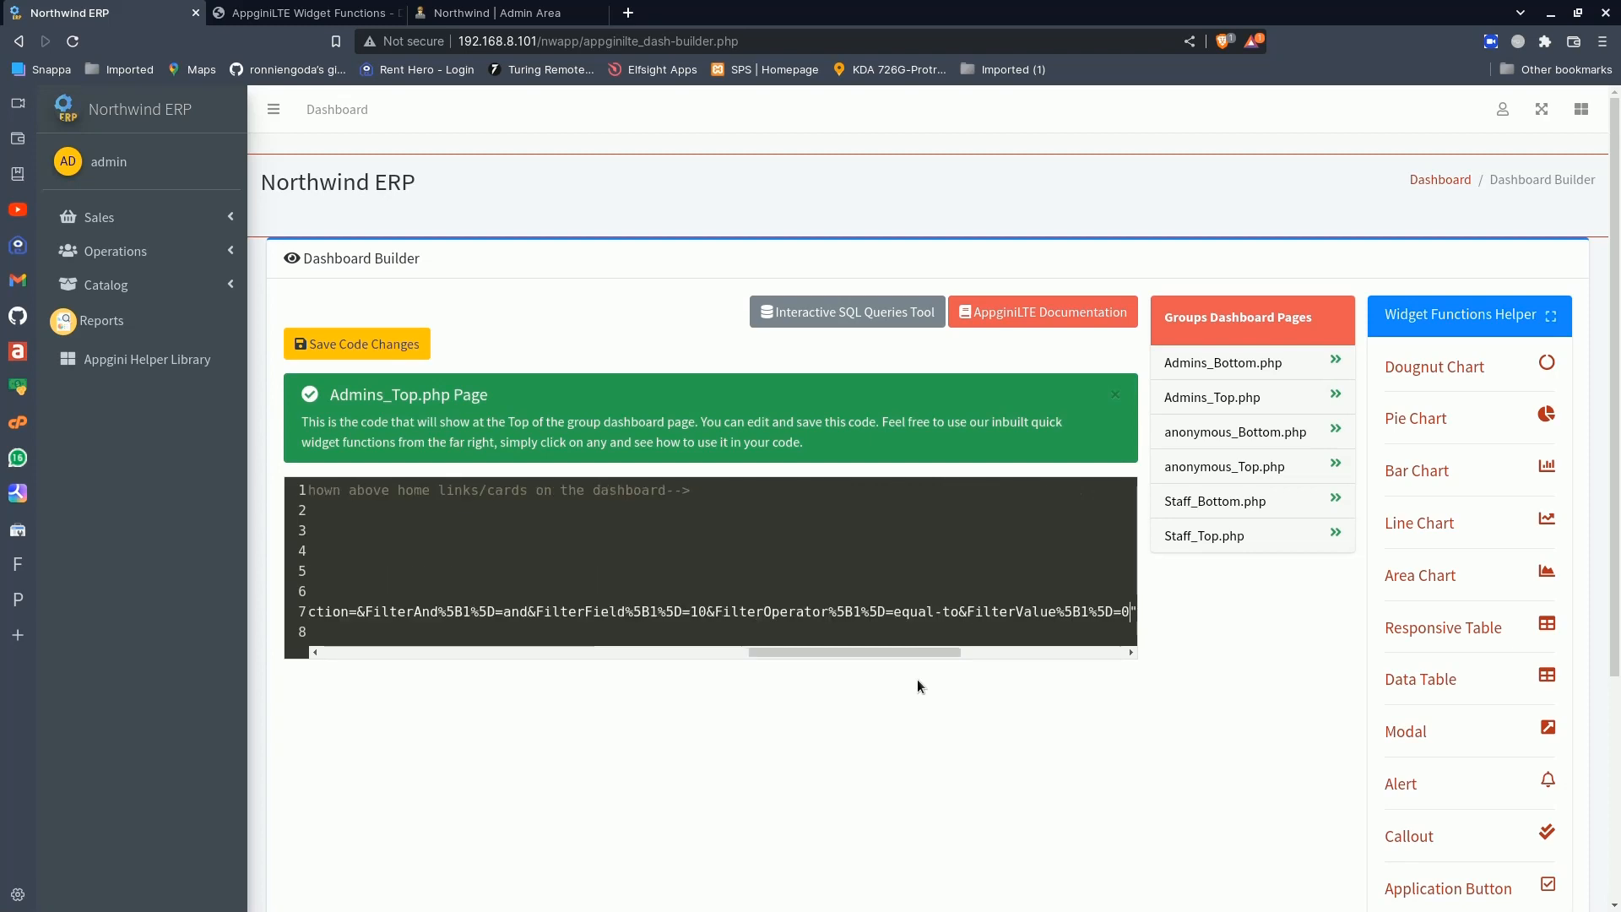
# - Look over the inserted link, set the Active Products info box's colour to success and save the code changes
pyautogui.moveTo(901, 651); pyautogui.dragTo(637, 665)
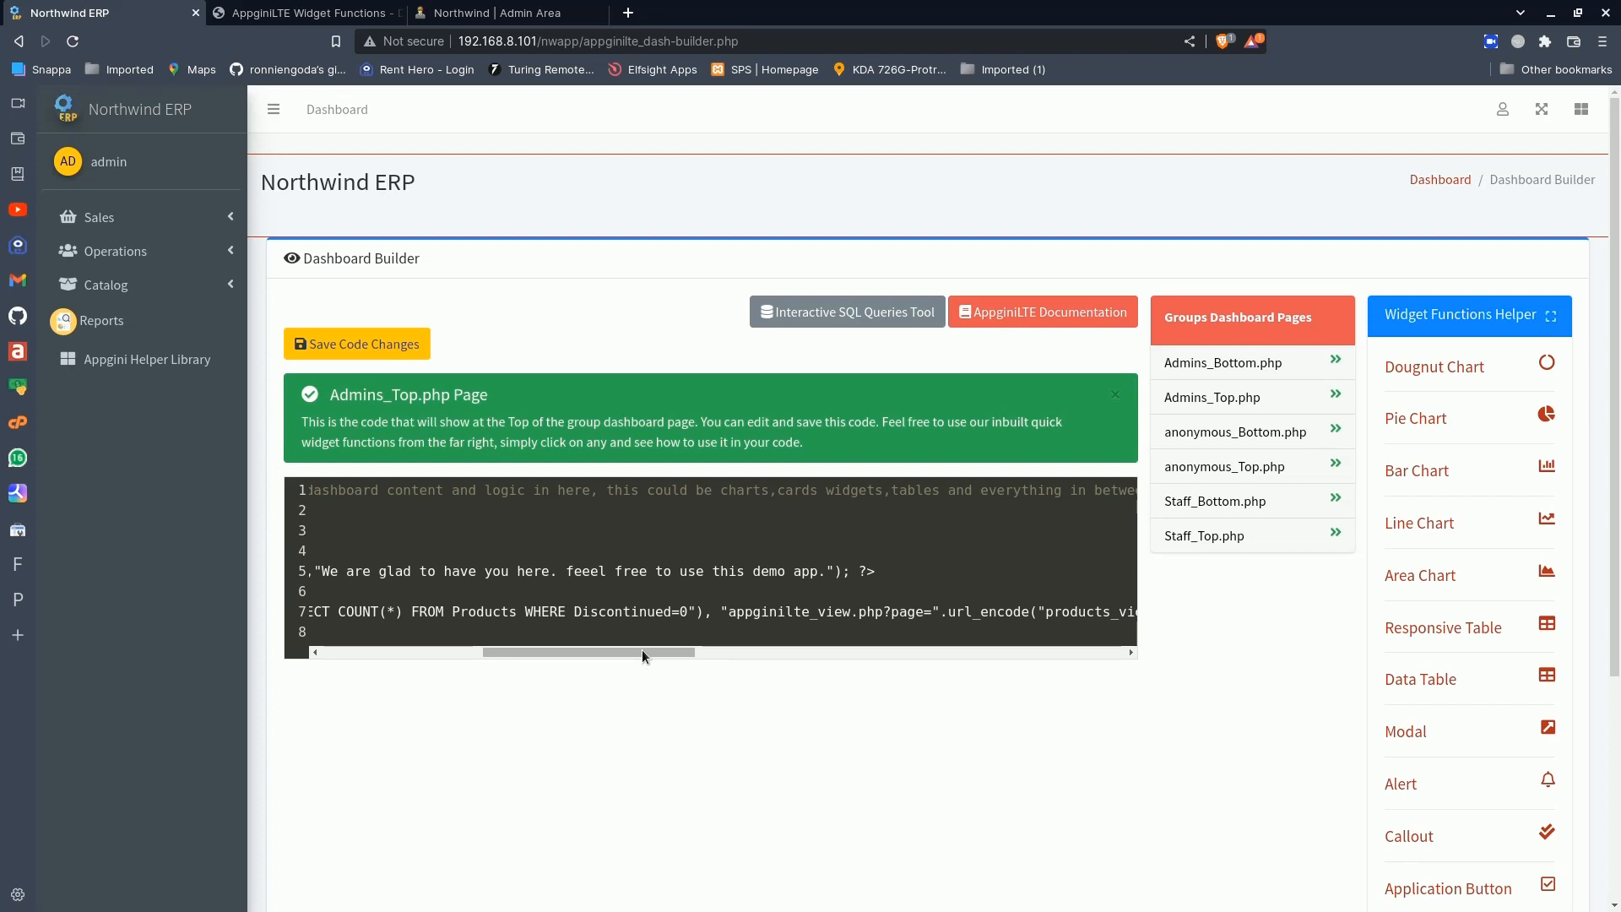
pyautogui.moveTo(674, 651); pyautogui.dragTo(723, 651)
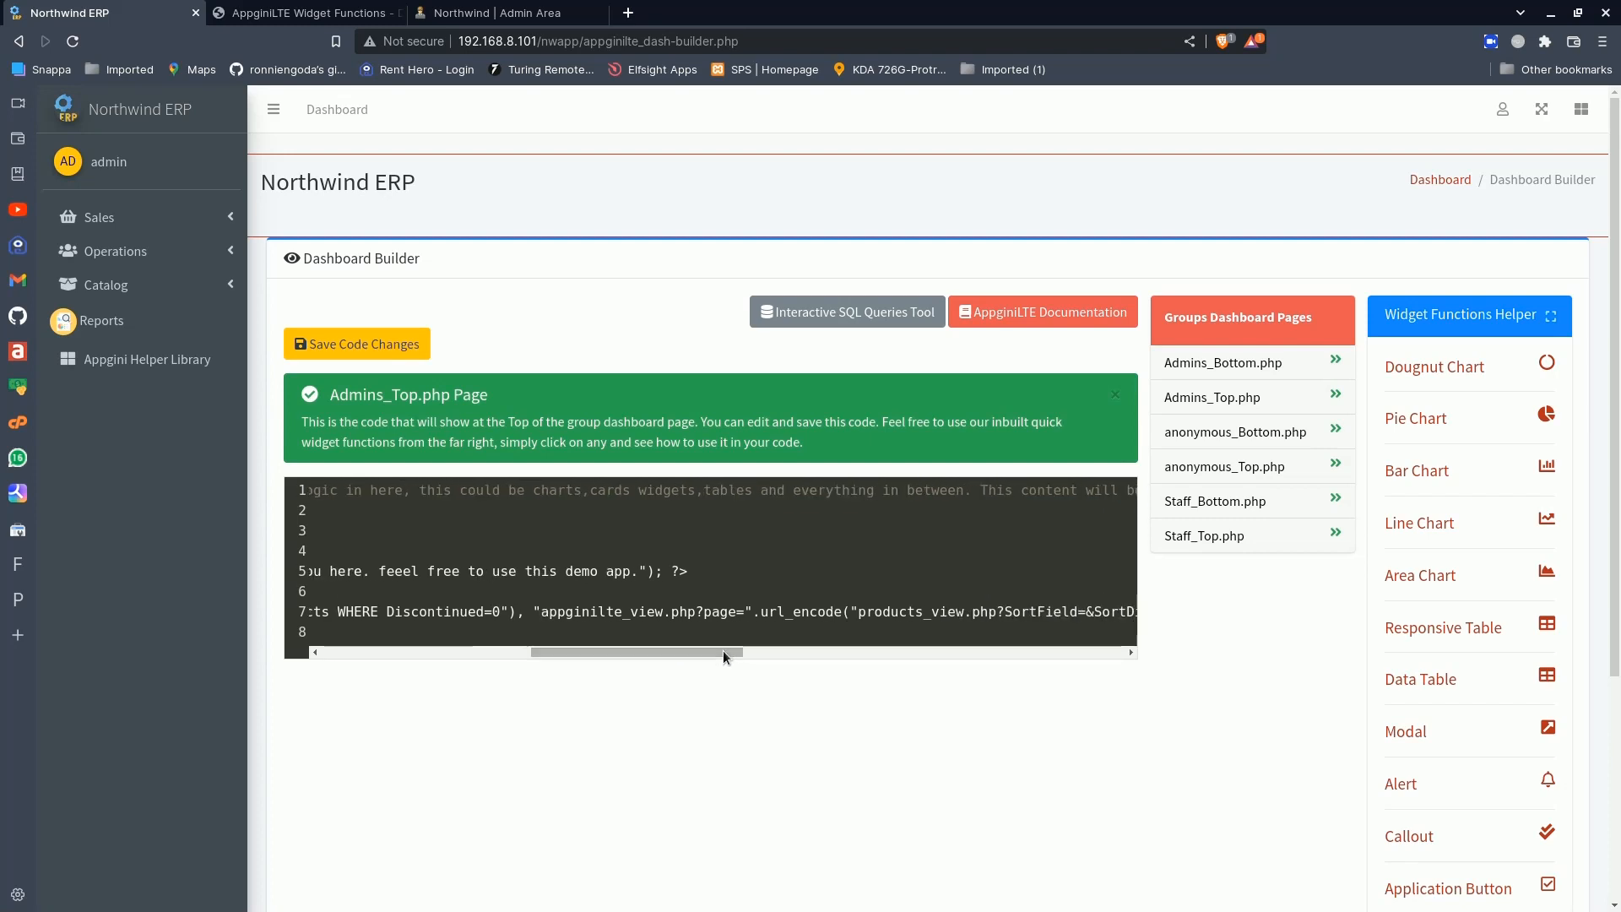
pyautogui.doubleClick(770, 620)
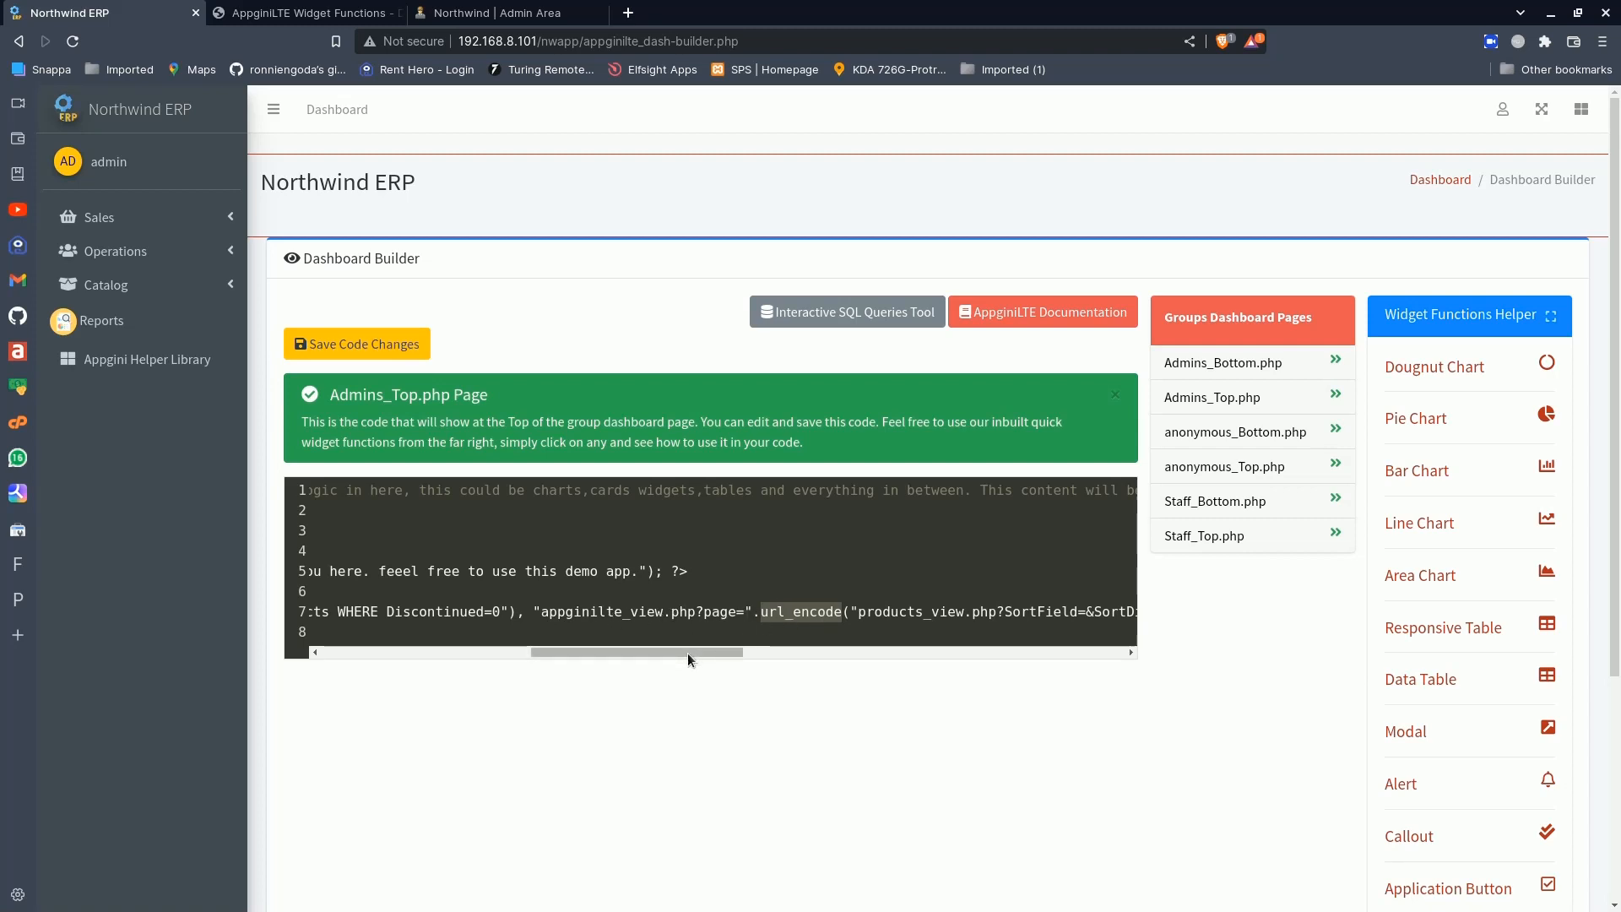
pyautogui.moveTo(687, 652); pyautogui.dragTo(733, 652)
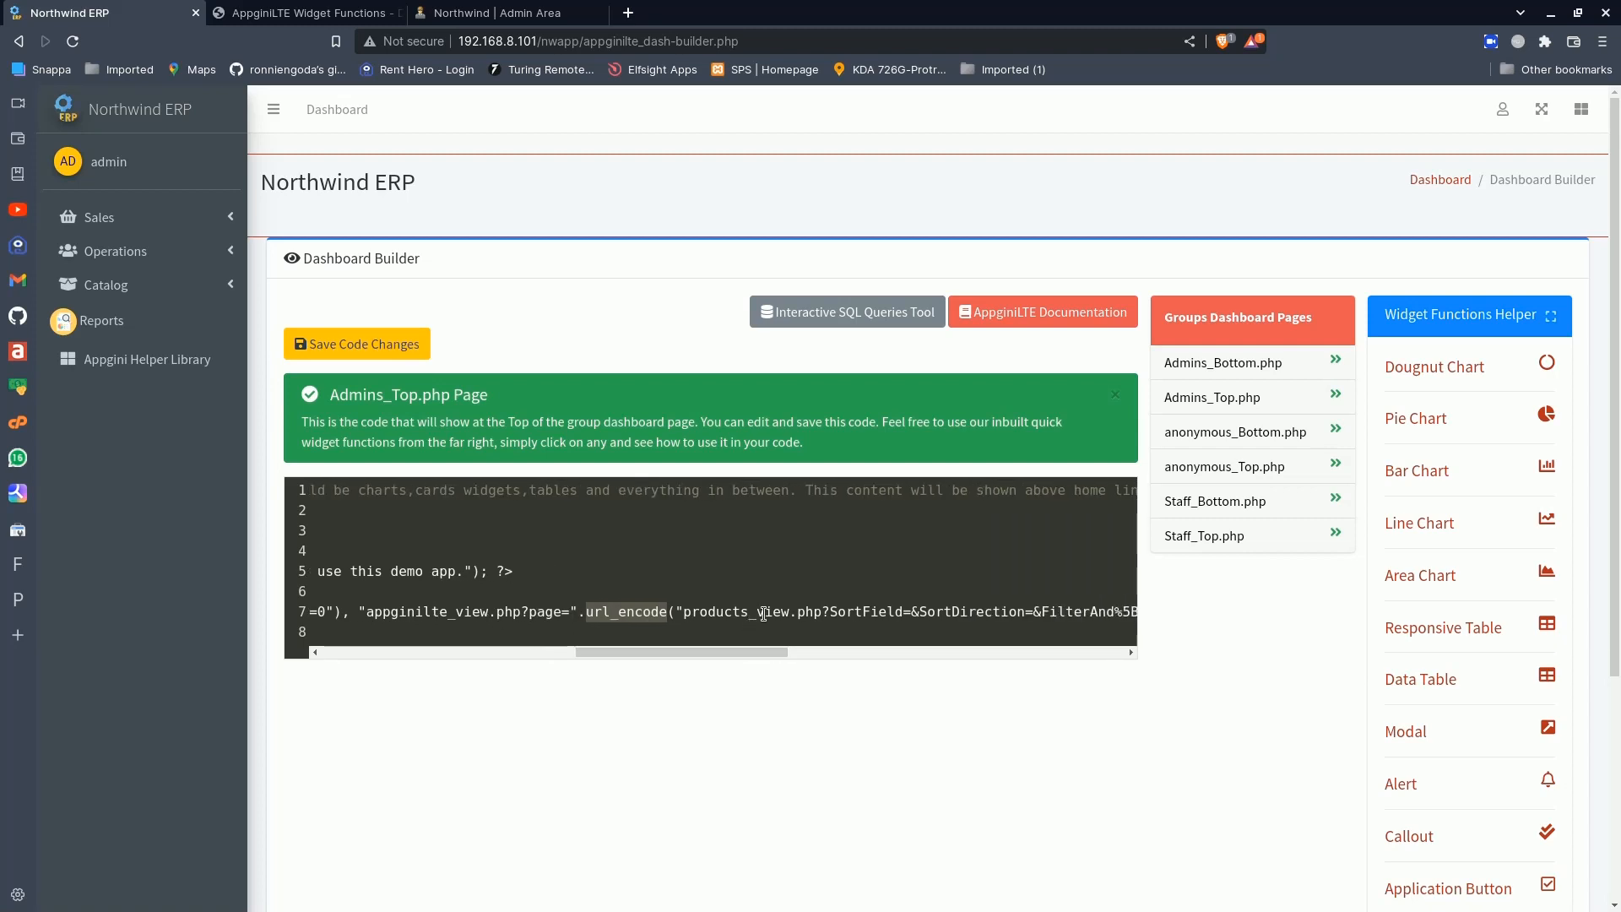
pyautogui.doubleClick(763, 614)
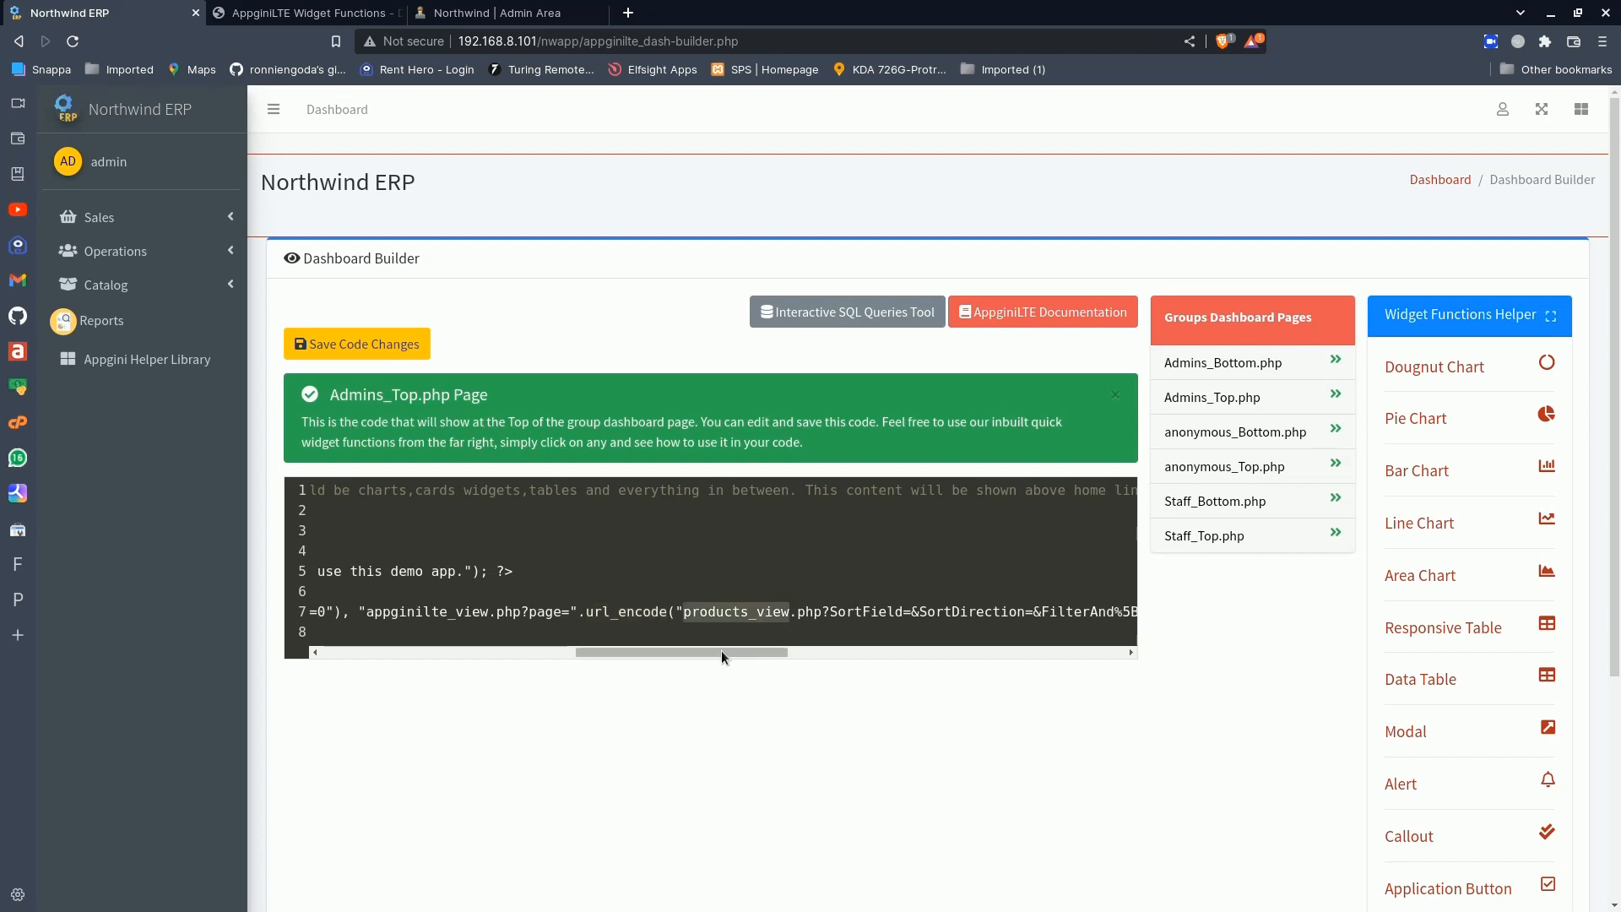
pyautogui.moveTo(721, 650); pyautogui.dragTo(1071, 650)
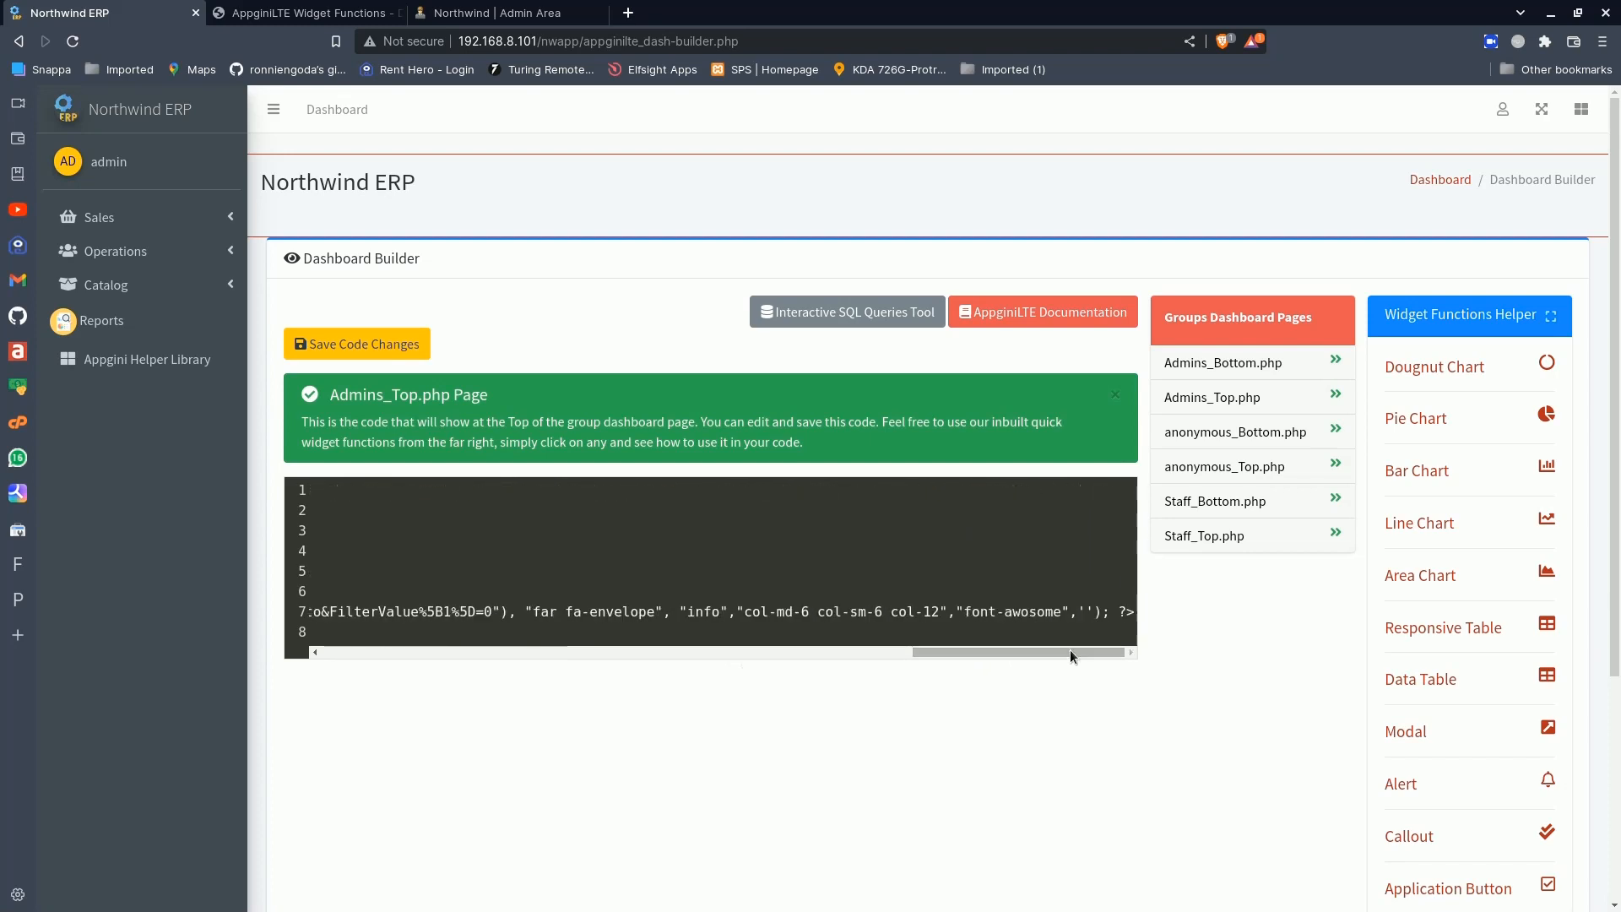
pyautogui.doubleClick(714, 612)
pyautogui.press('BackSpace')
pyautogui.write('succes')
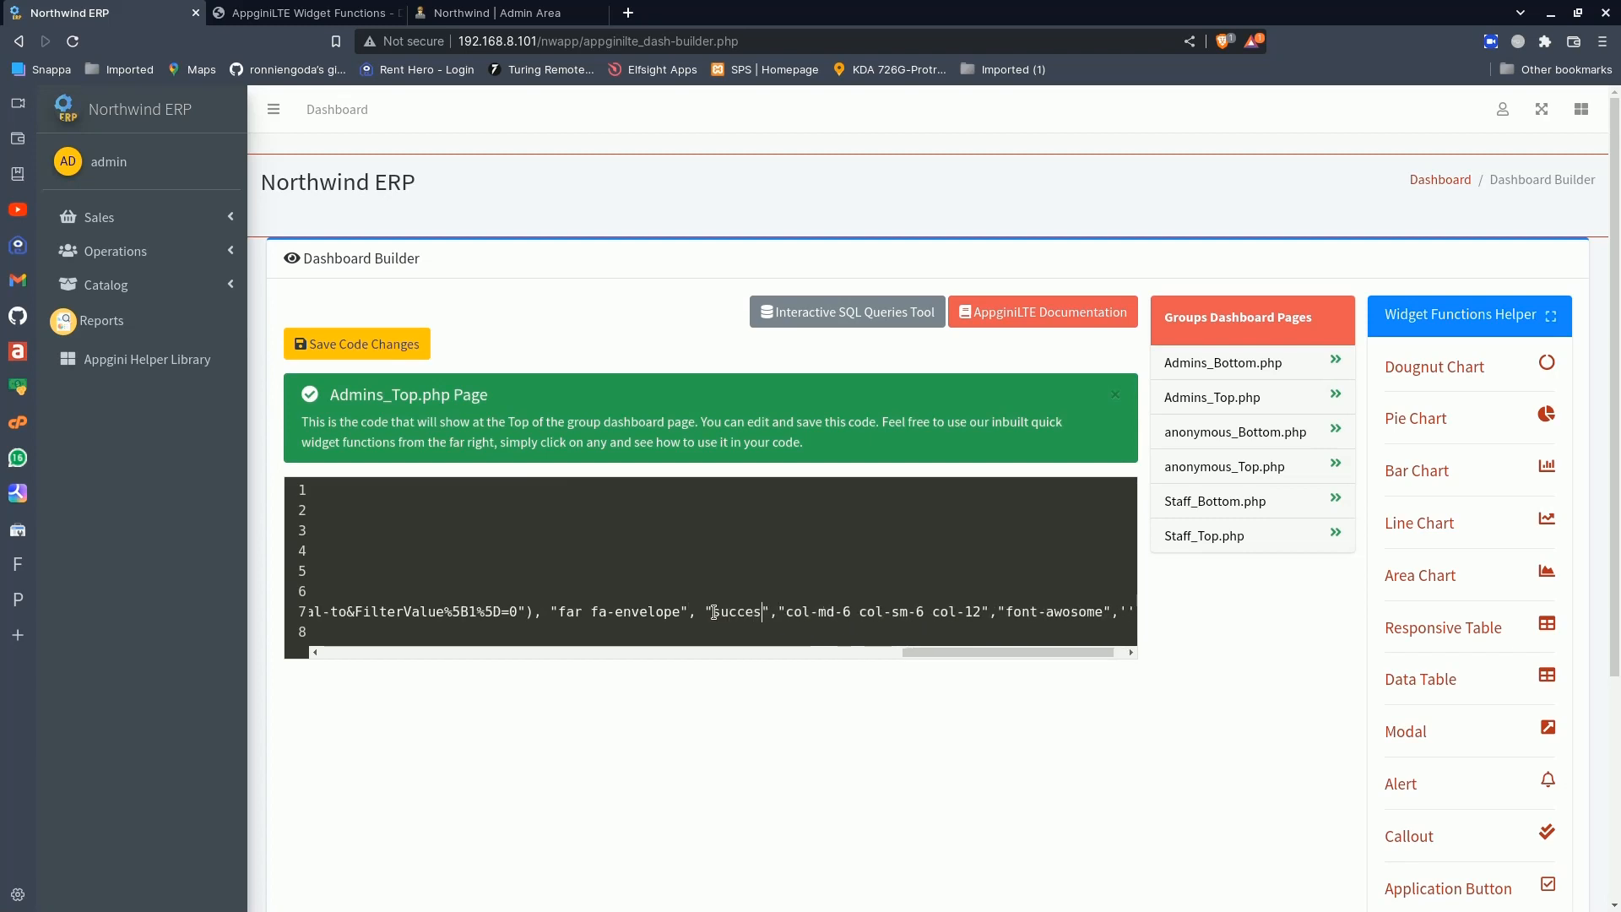
pyautogui.write('s')
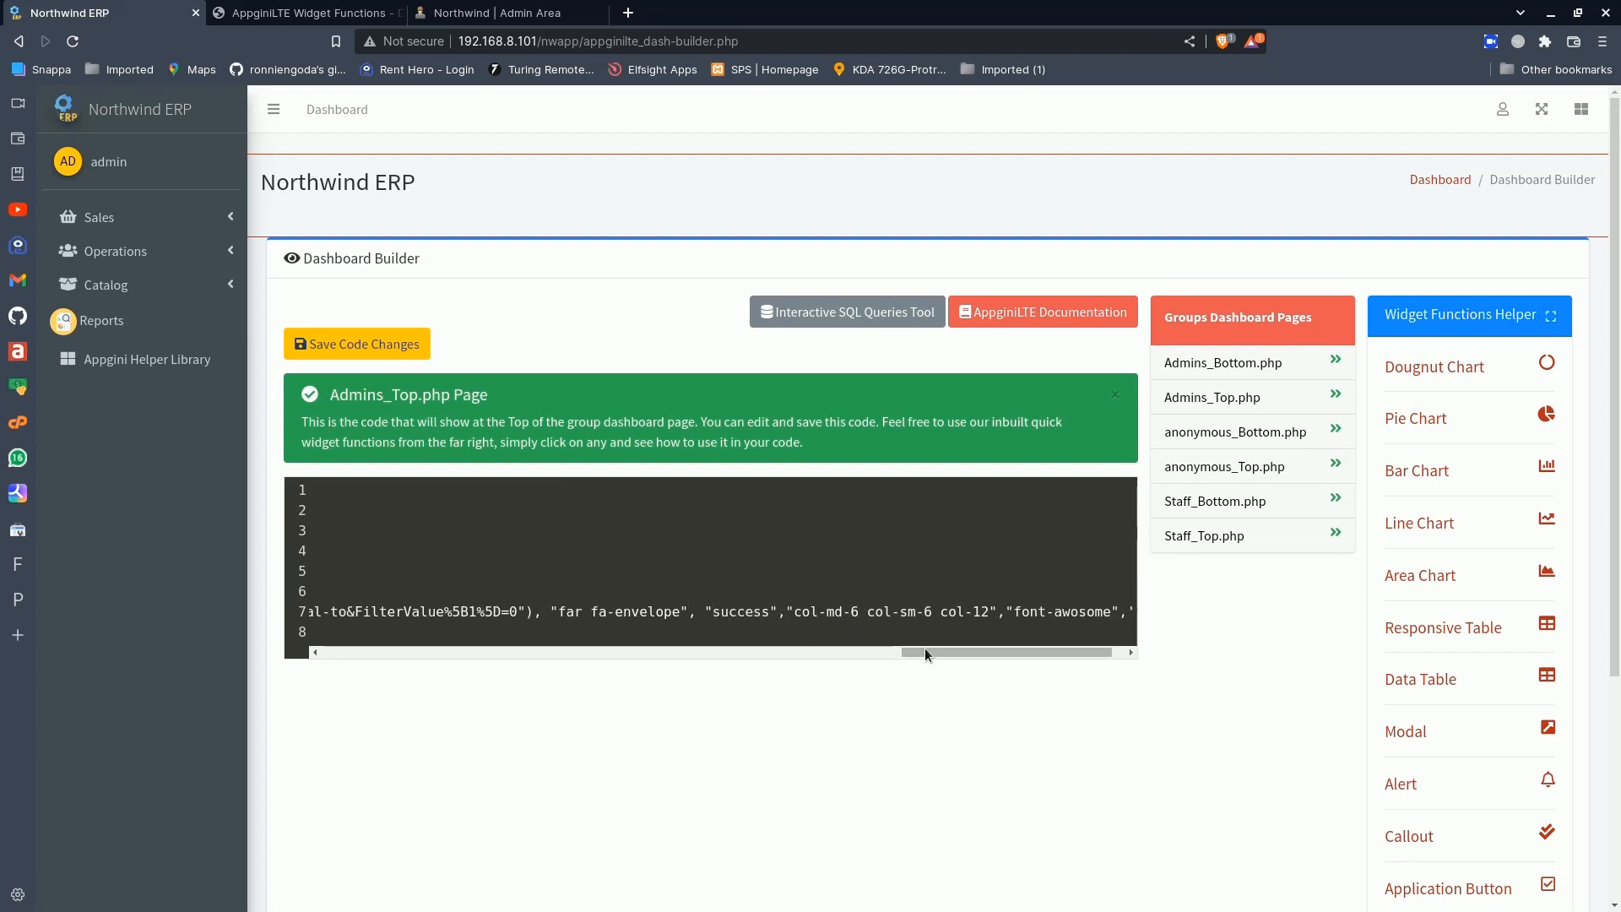
pyautogui.moveTo(924, 647); pyautogui.dragTo(985, 652)
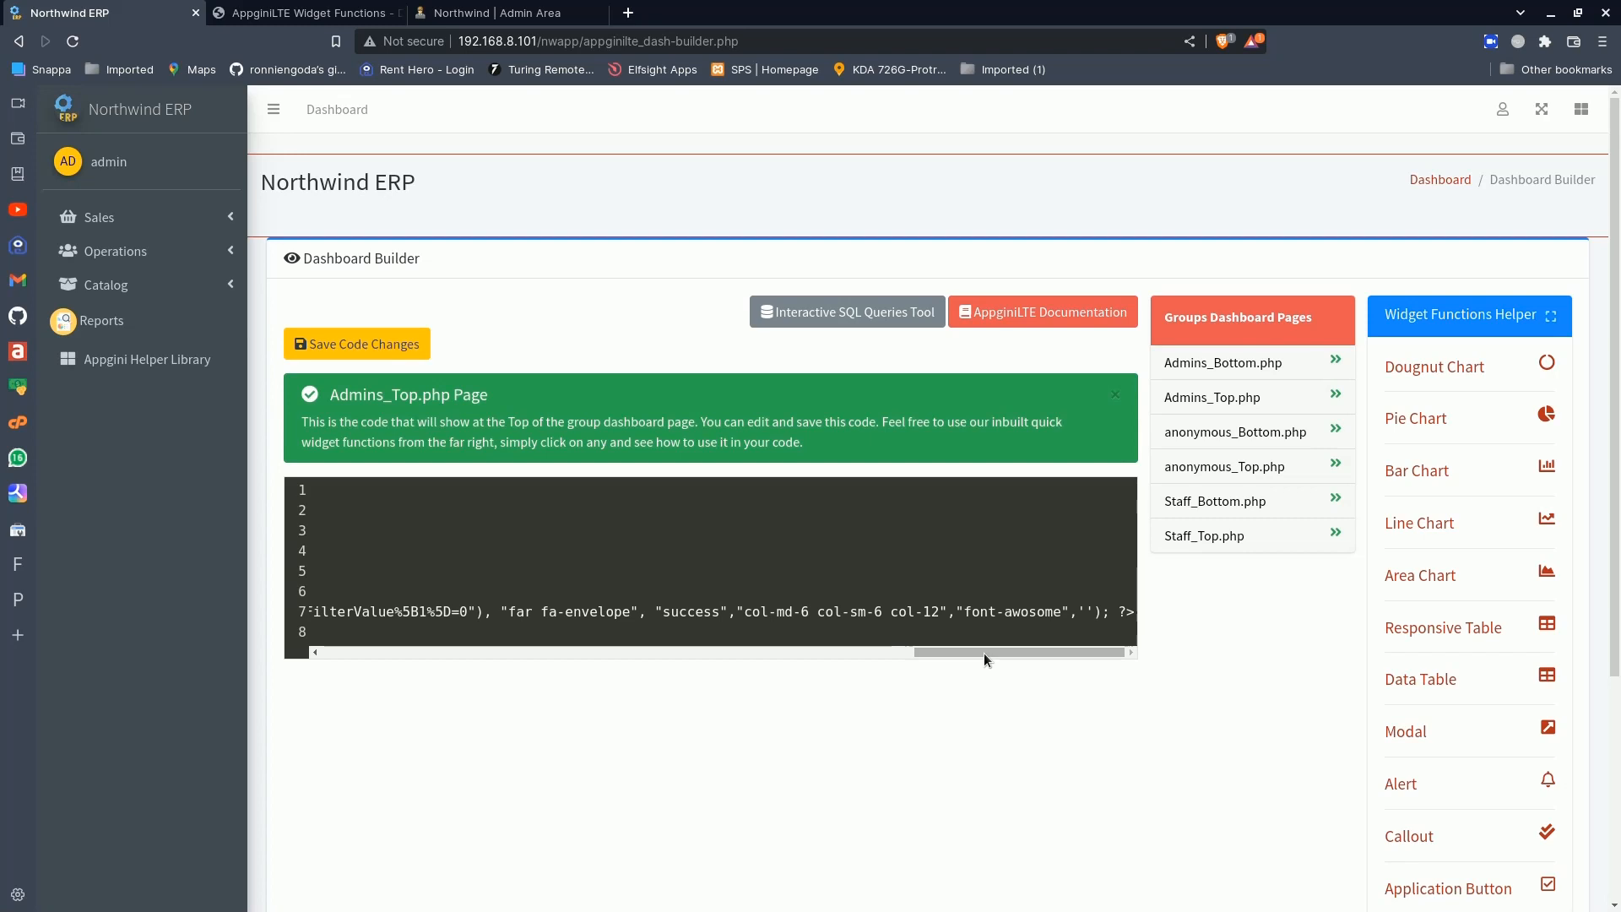
pyautogui.click(379, 344)
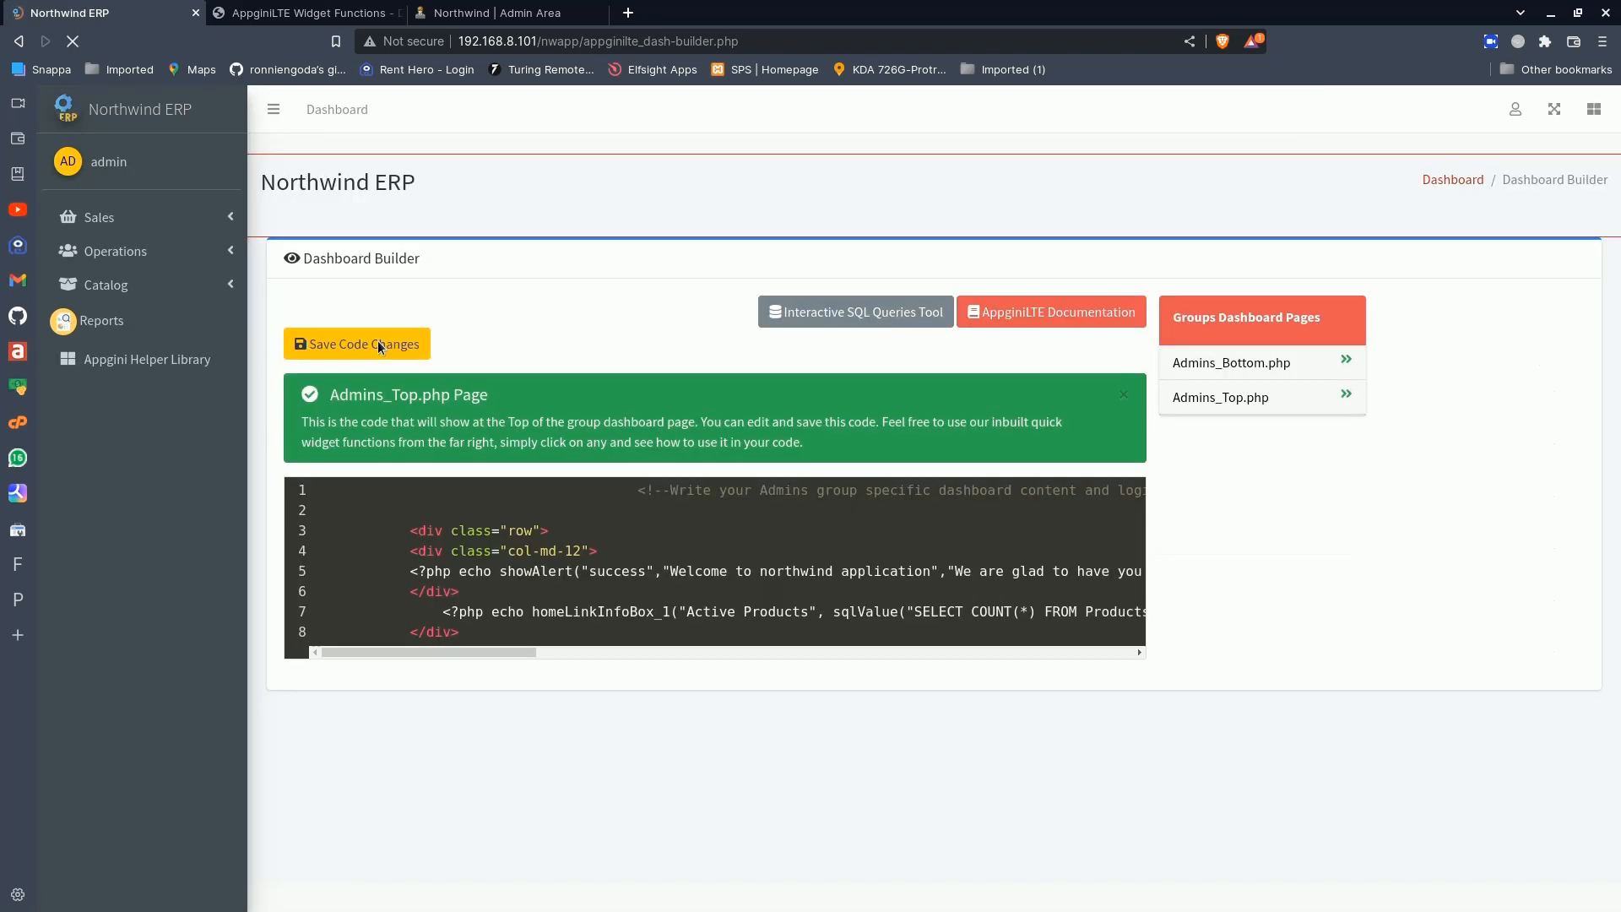
# - Check the dashboard, correct the function name to urlencode in the Active Products link and save the code changes
pyautogui.click(152, 124)
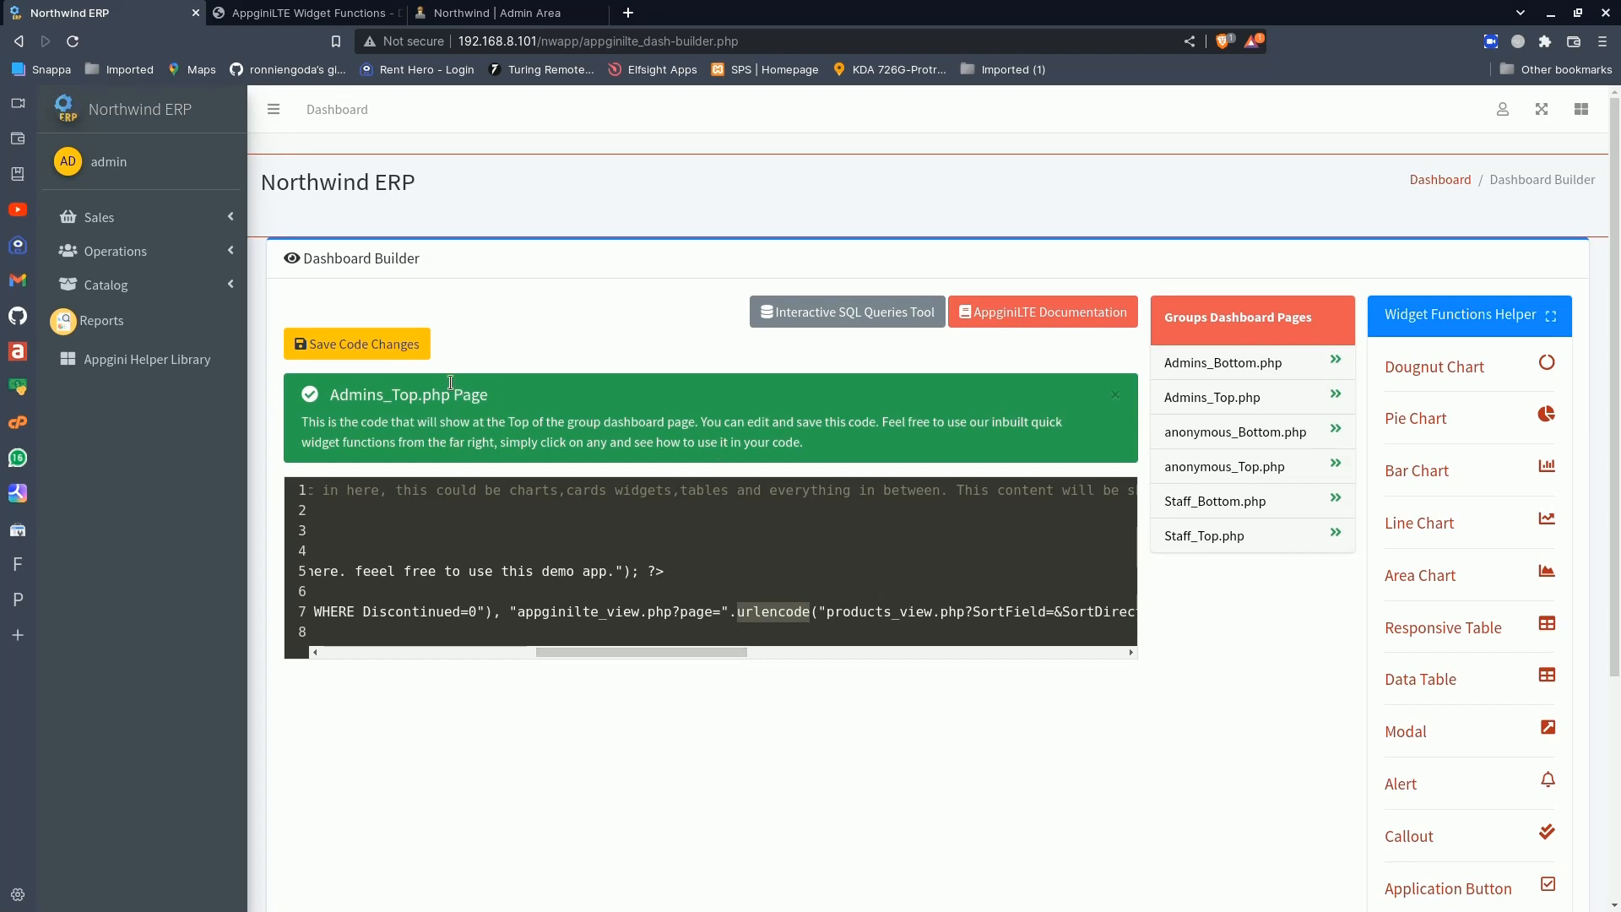
pyautogui.click(407, 348)
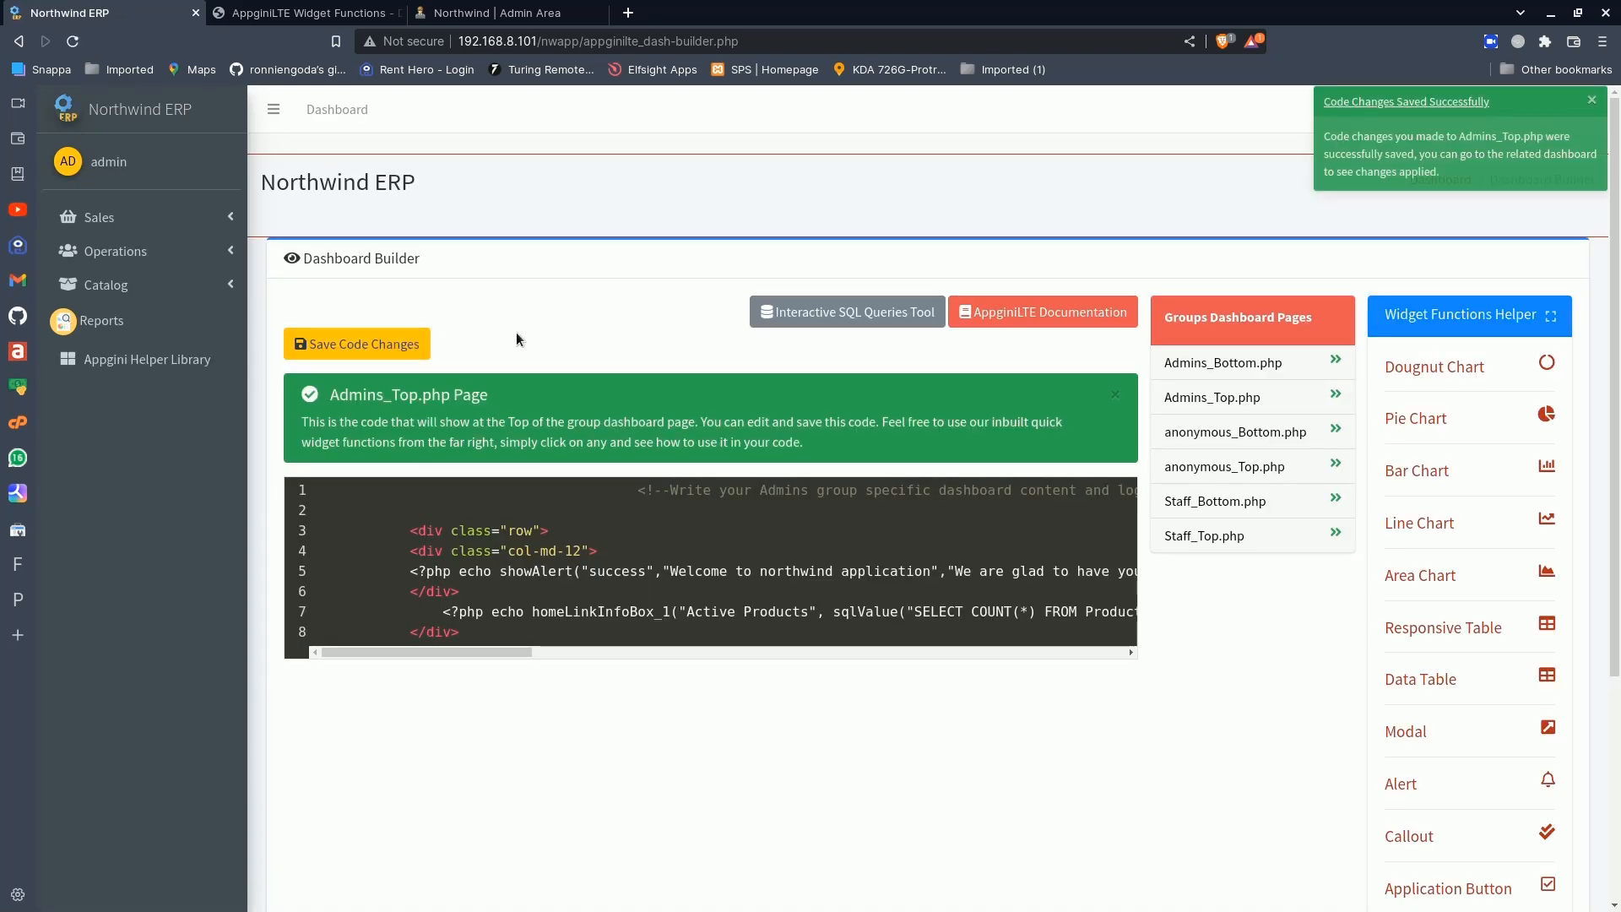
# - Return to the dashboard, follow the Active Products info box link and check the record count of the filtered Products list
pyautogui.click(143, 108)
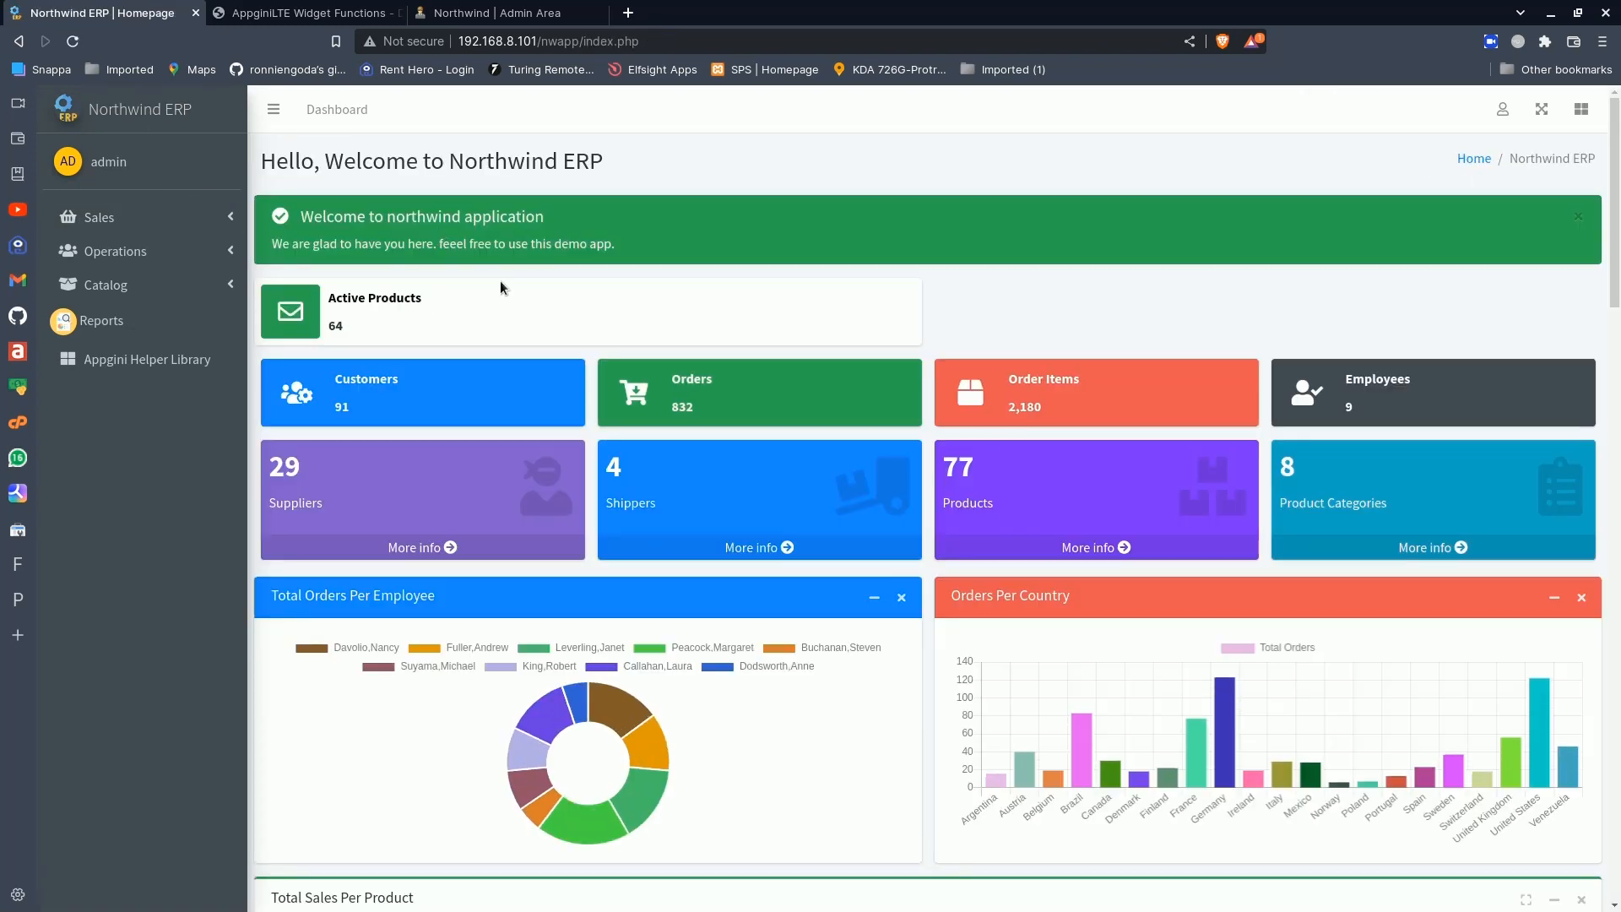
pyautogui.click(371, 305)
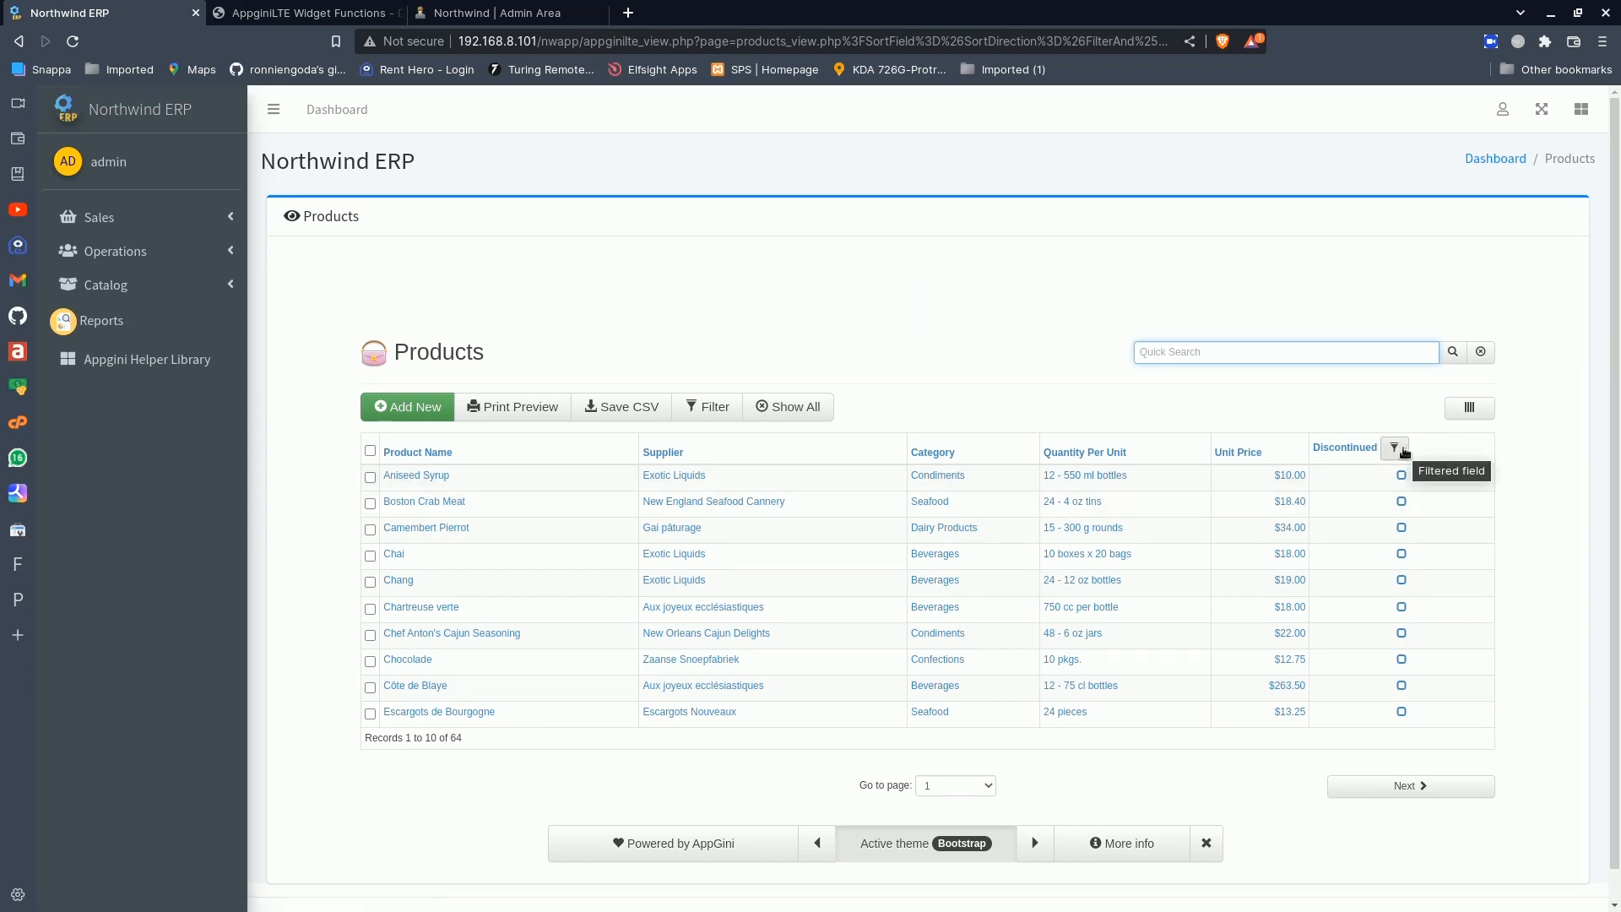
pyautogui.click(473, 743)
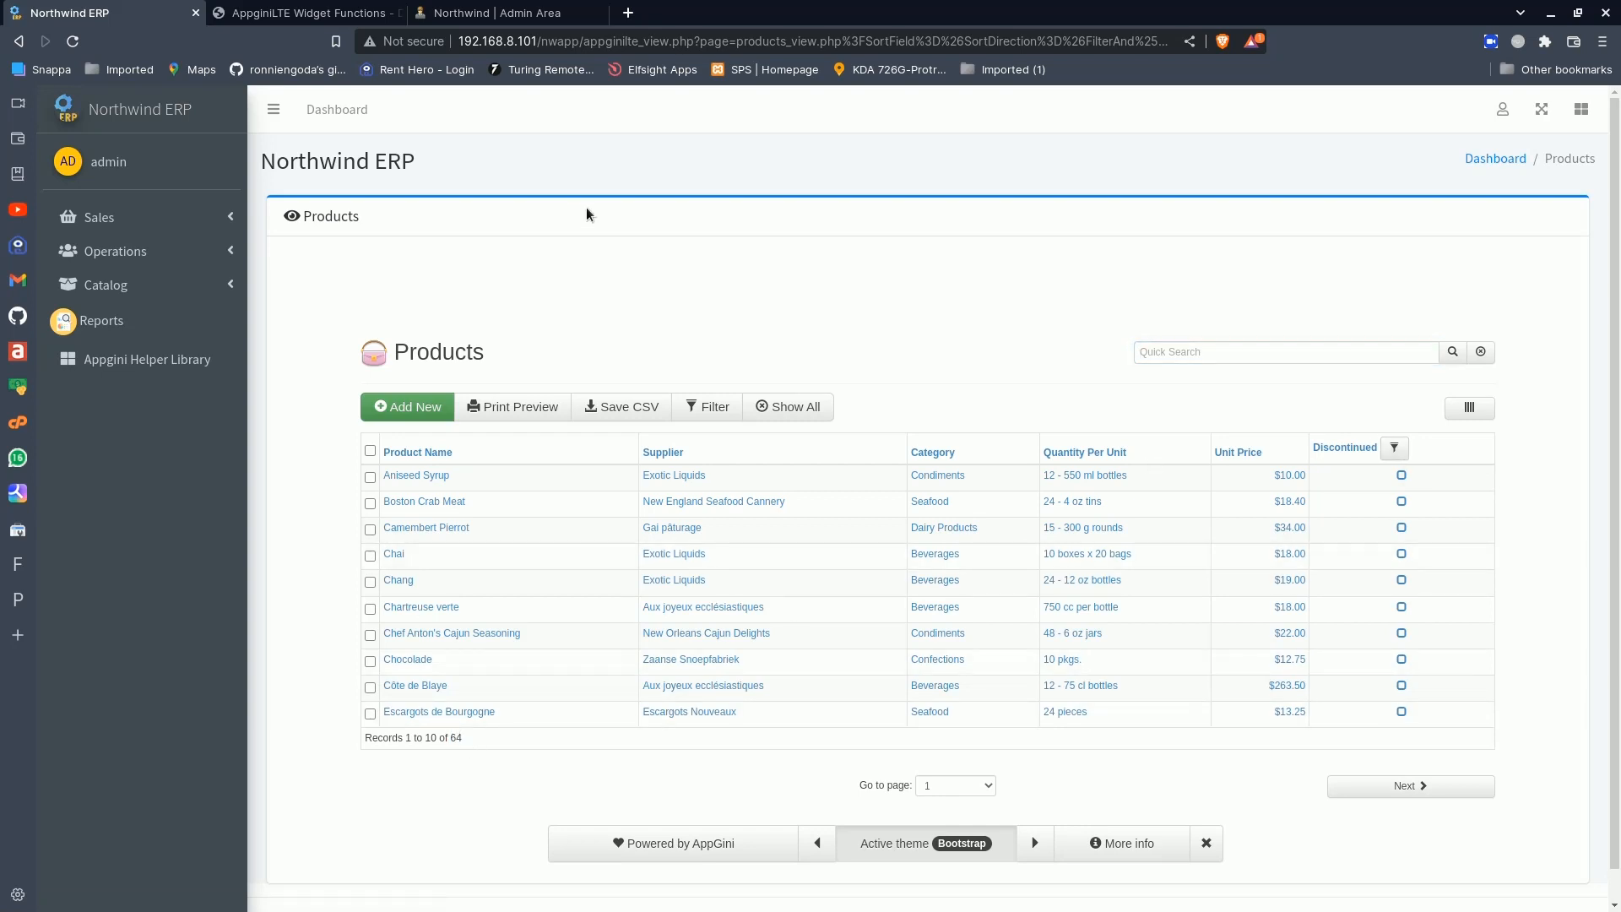
# - Reopen the Dashboard Builder and look over the appginilte_view.php?page= link and its urlencode call in the Active Products line
pyautogui.click(1503, 109)
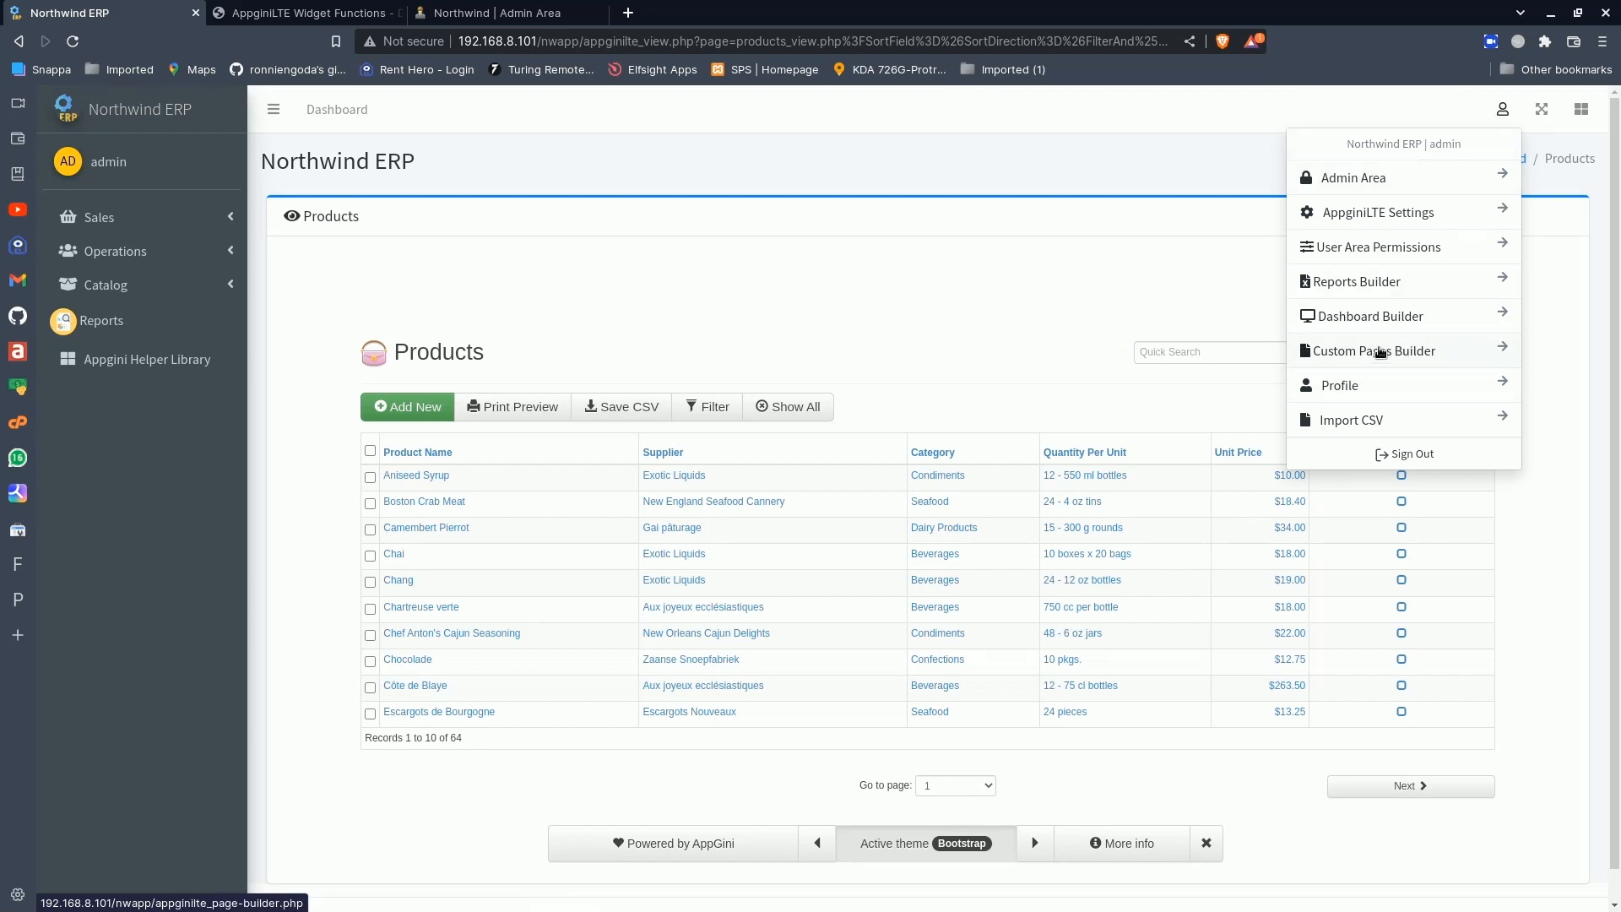
pyautogui.click(1390, 316)
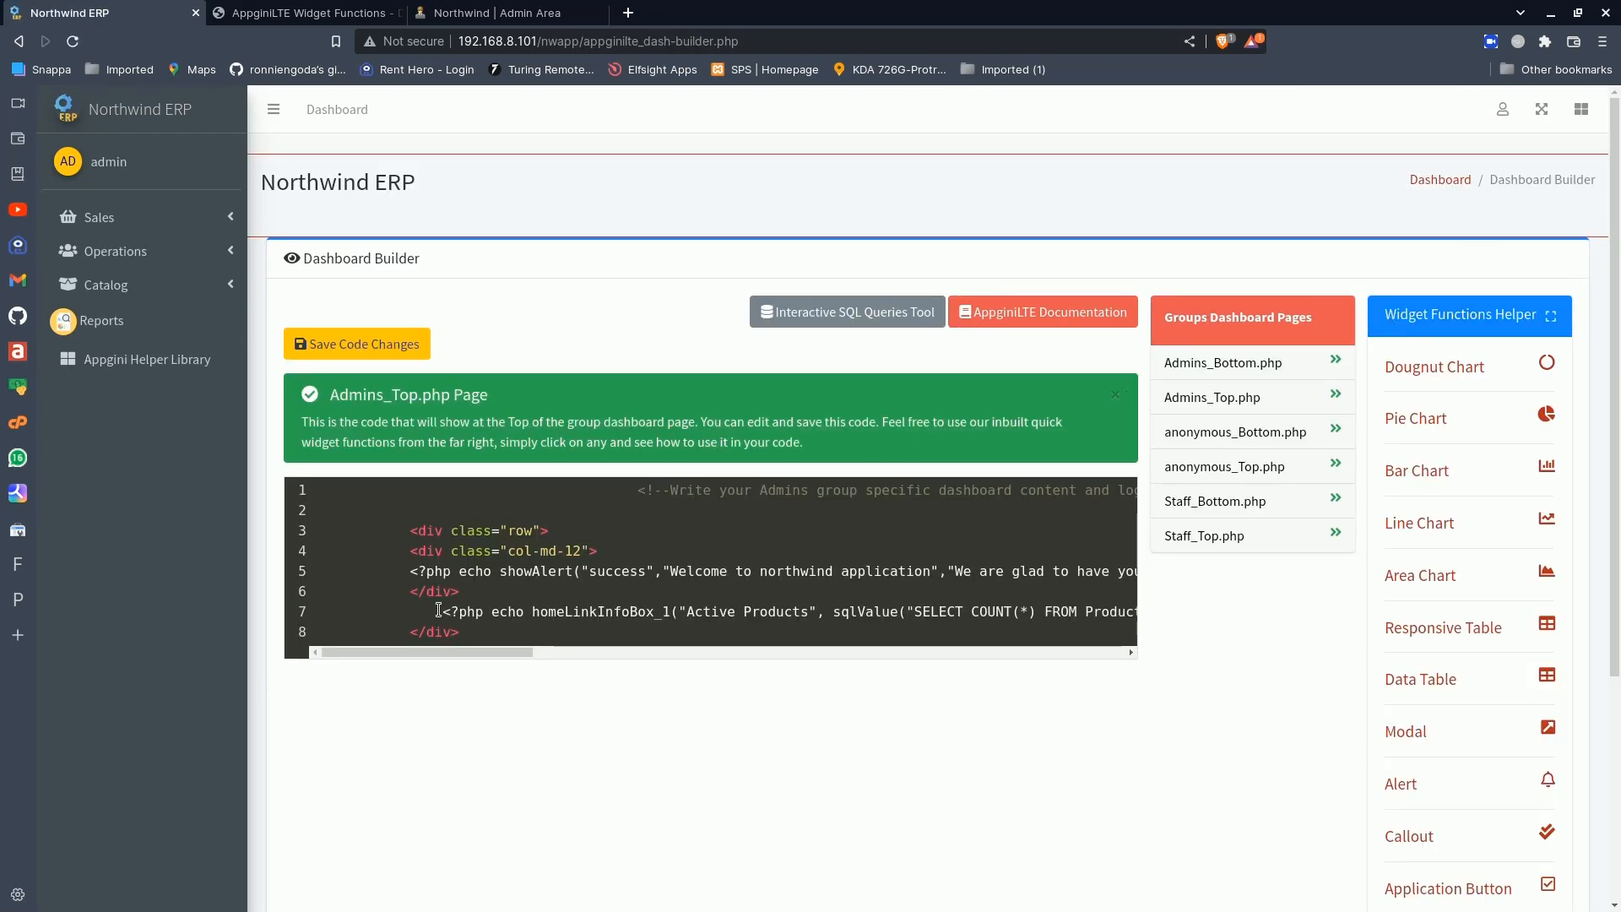
pyautogui.moveTo(465, 654); pyautogui.dragTo(886, 612)
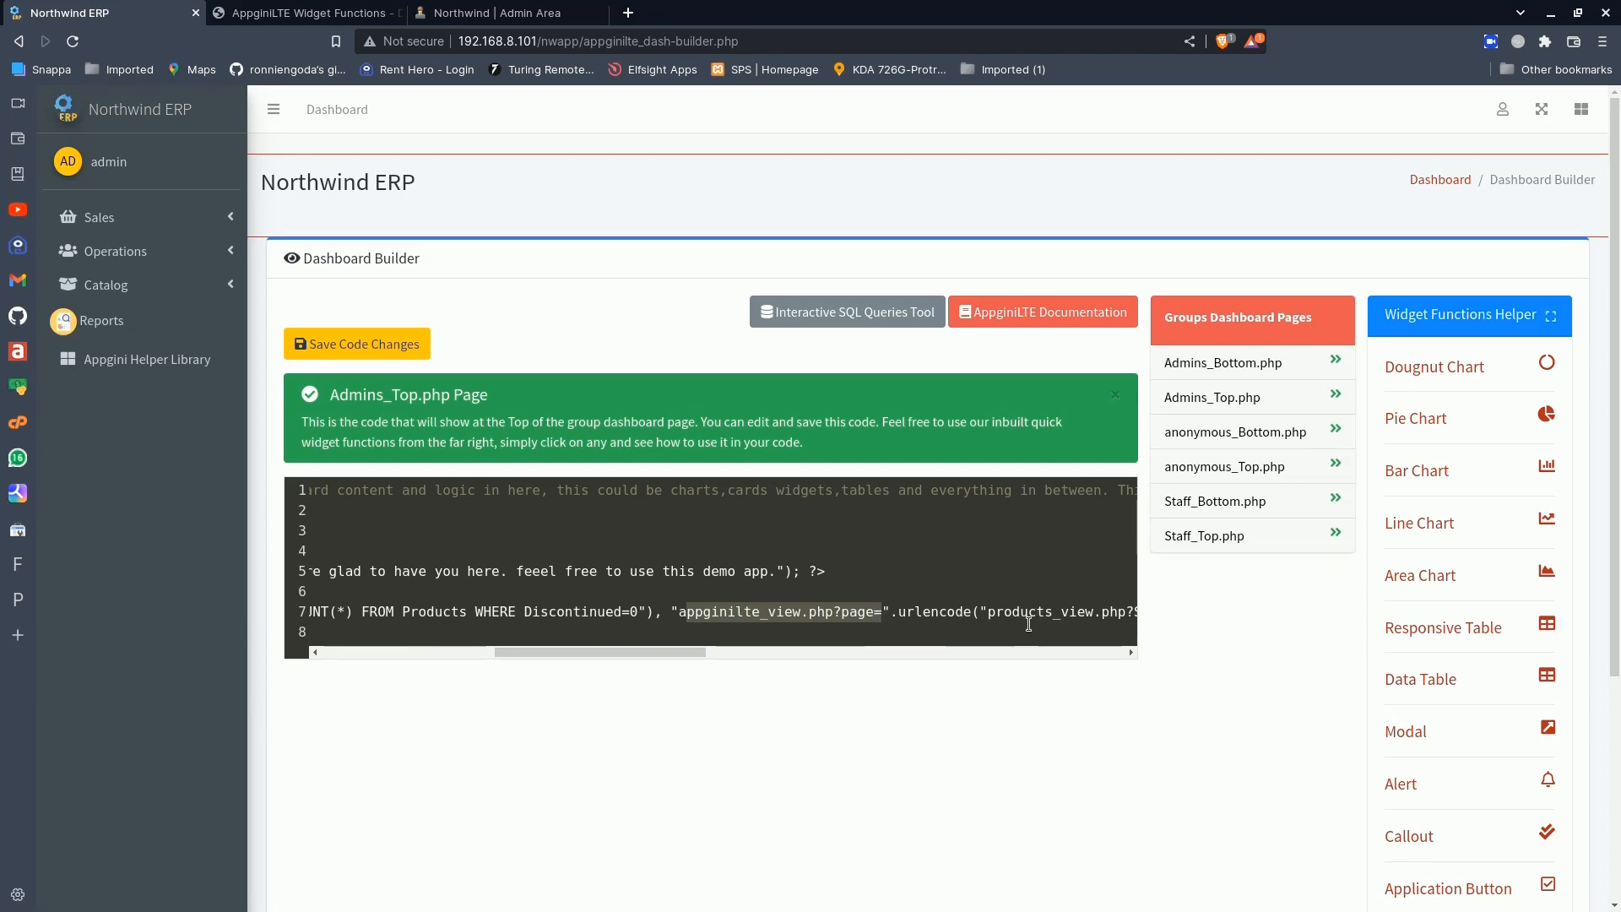
pyautogui.doubleClick(944, 614)
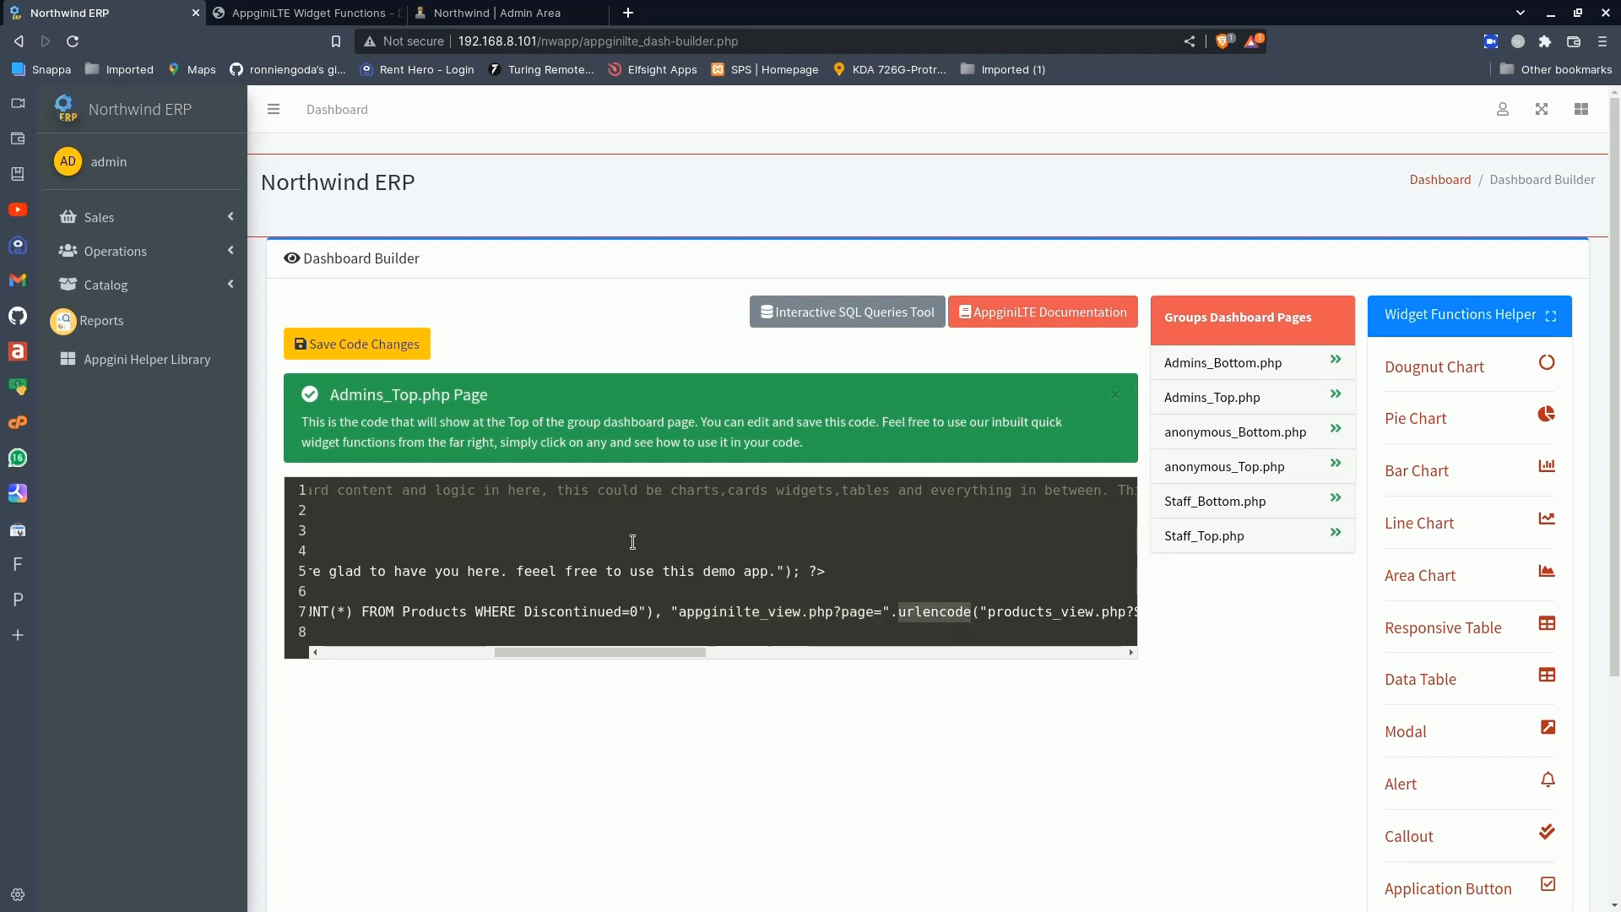
# - Run SELECT COUNT(*) FROM Products WHERE Discontinued=1 in the interactive SQL queries tool and return to the Dashboard Builder
pyautogui.click(532, 12)
pyautogui.click(565, 277)
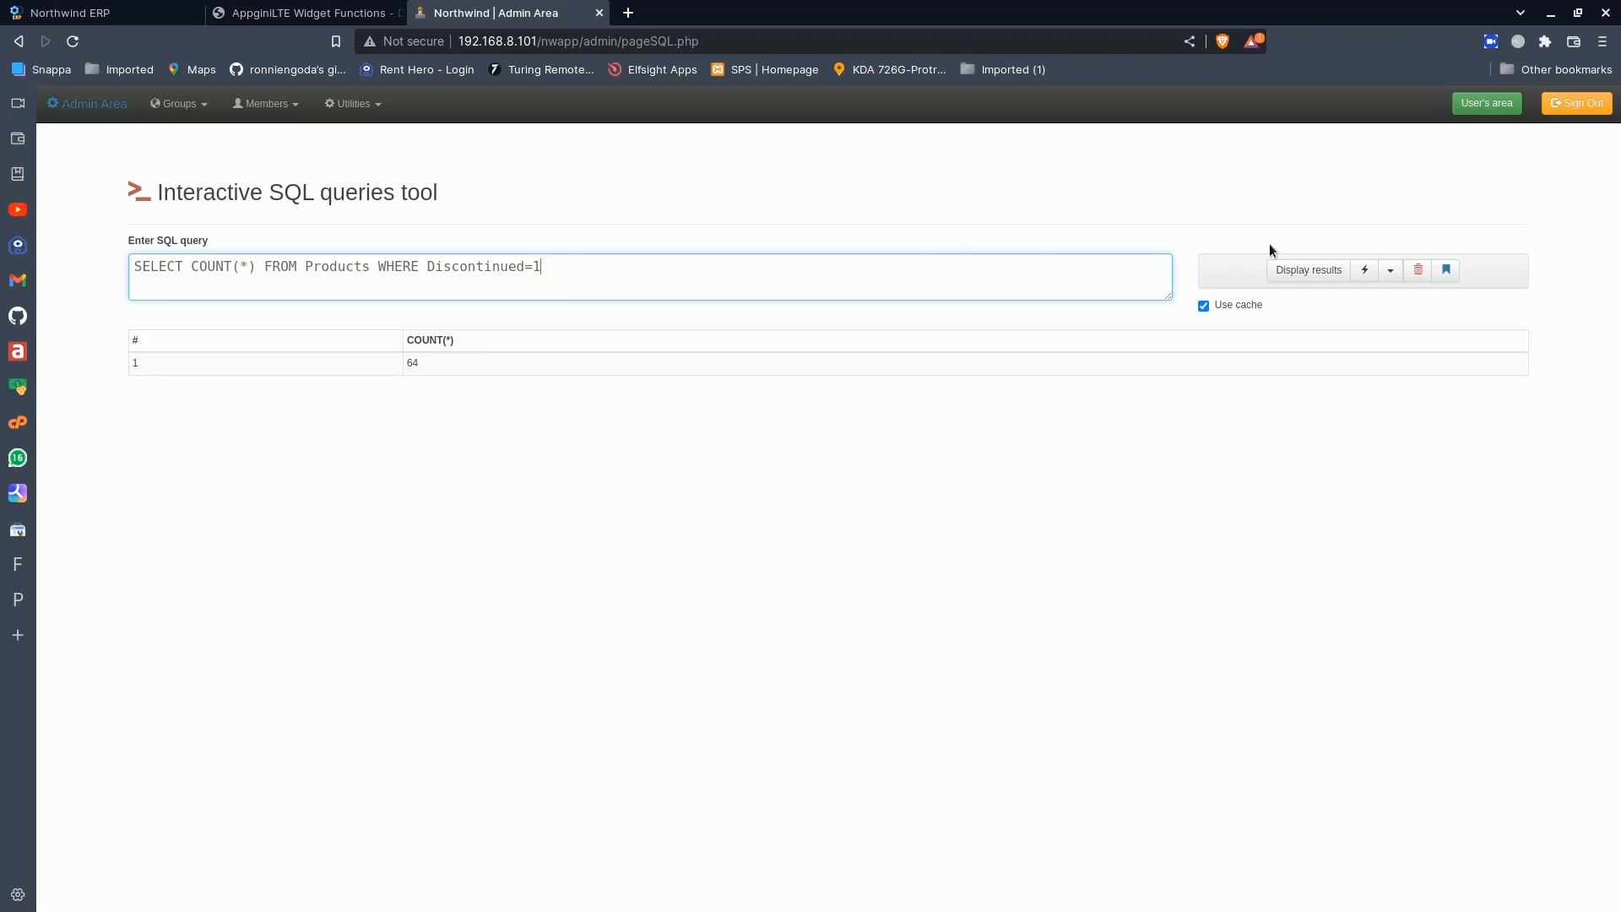
pyautogui.click(1307, 270)
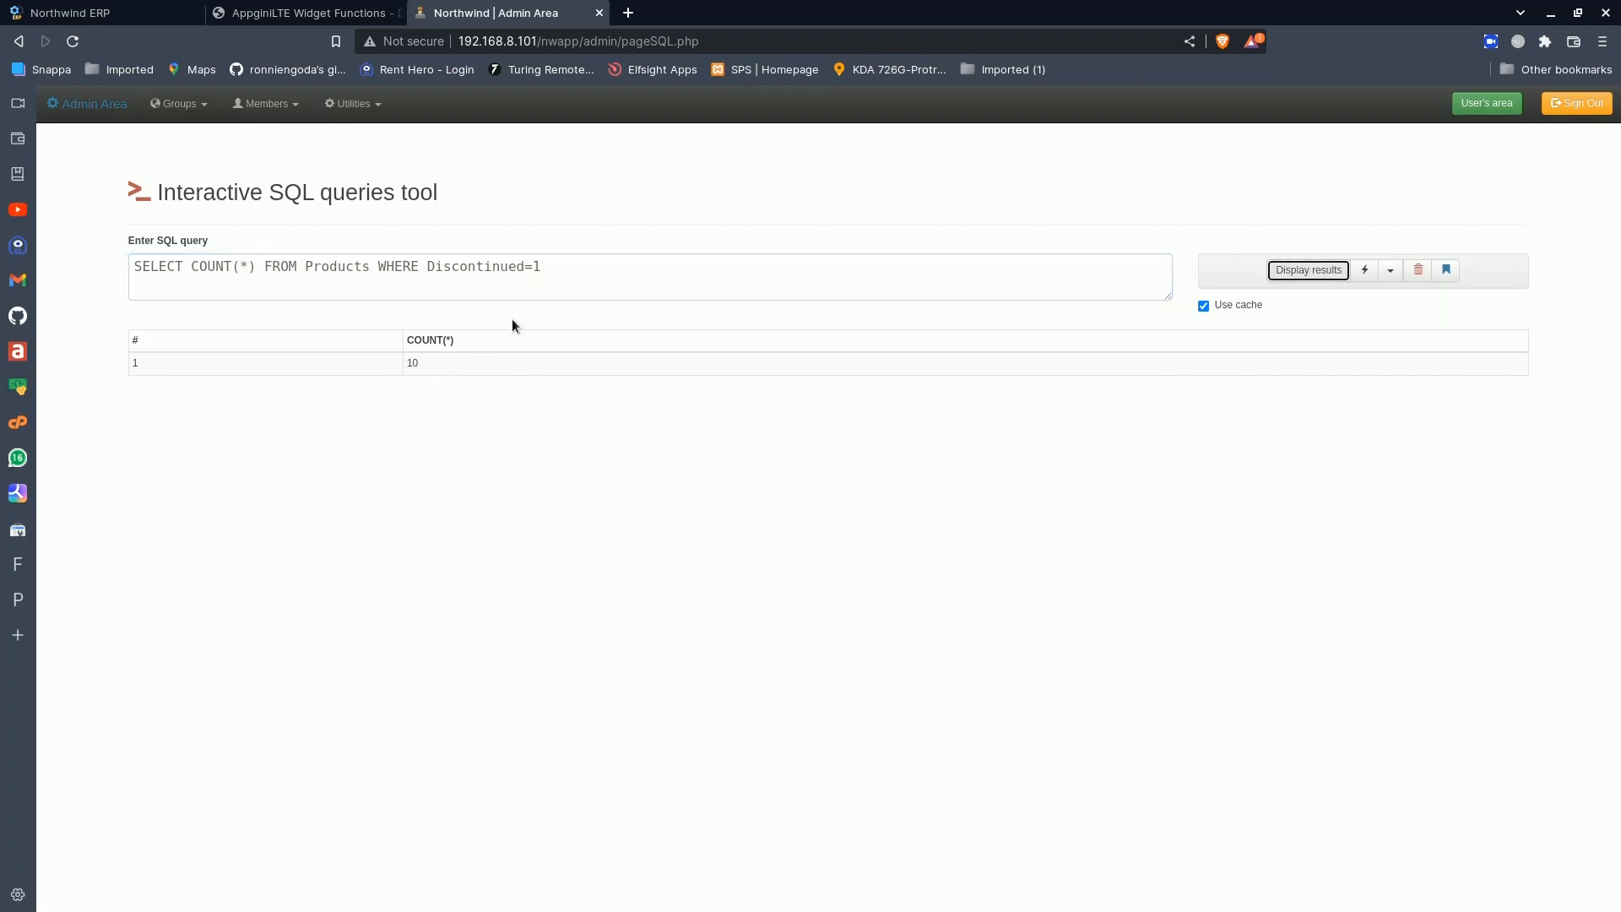
pyautogui.click(110, 13)
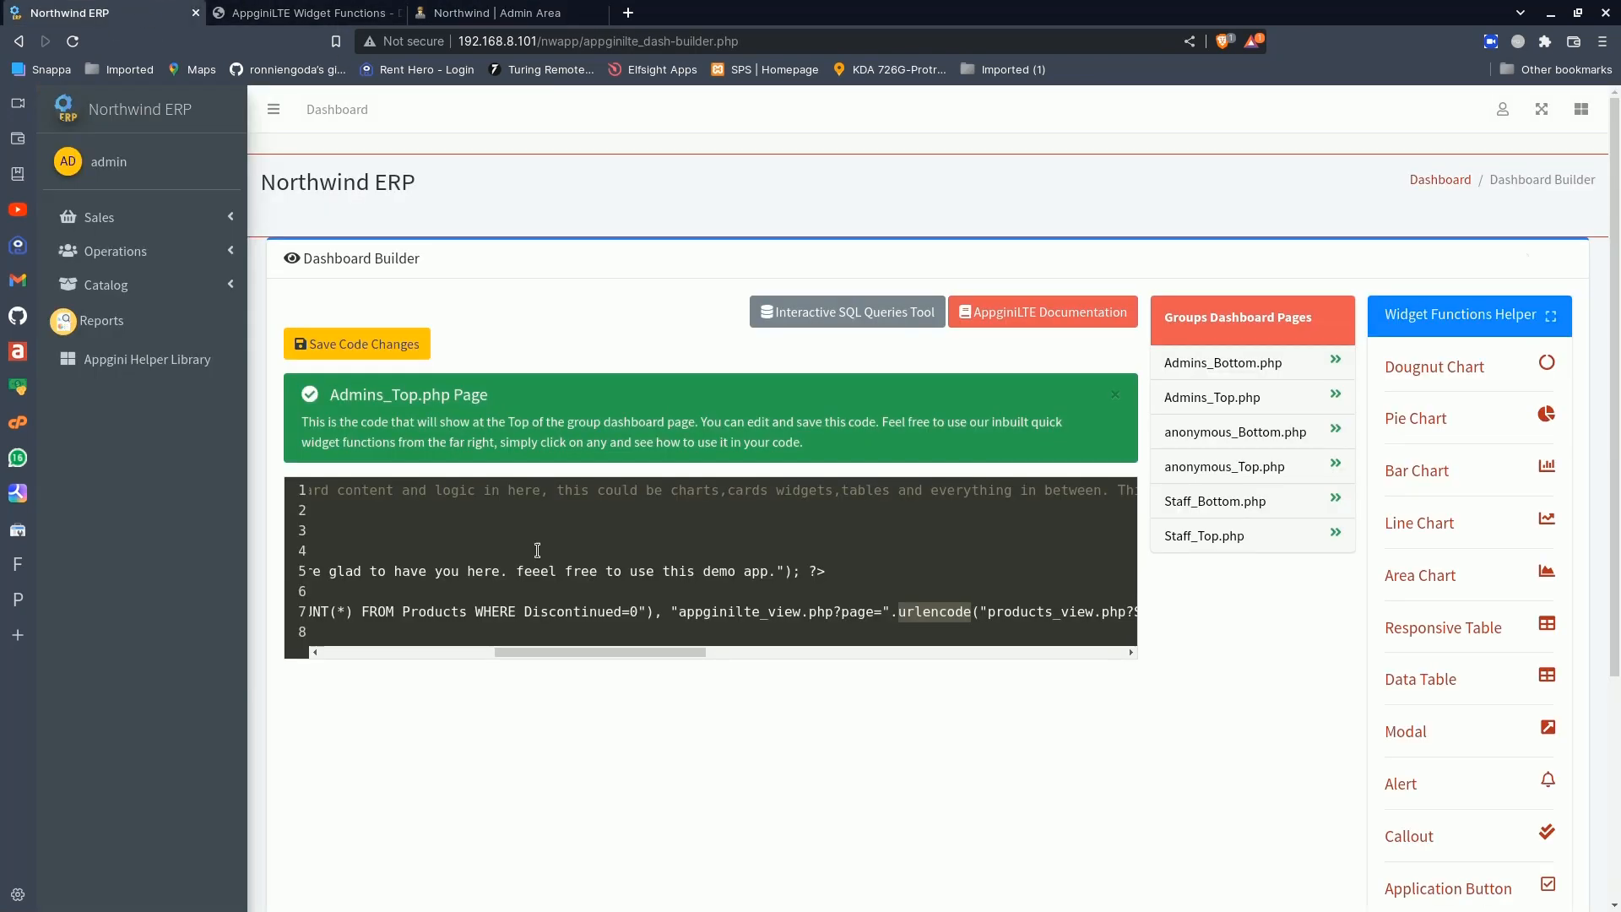
# - Duplicate the whole Active Products homeLinkInfoBox_1 line onto a new line directly below it, before the closing div tag
pyautogui.moveTo(640, 651); pyautogui.dragTo(358, 655)
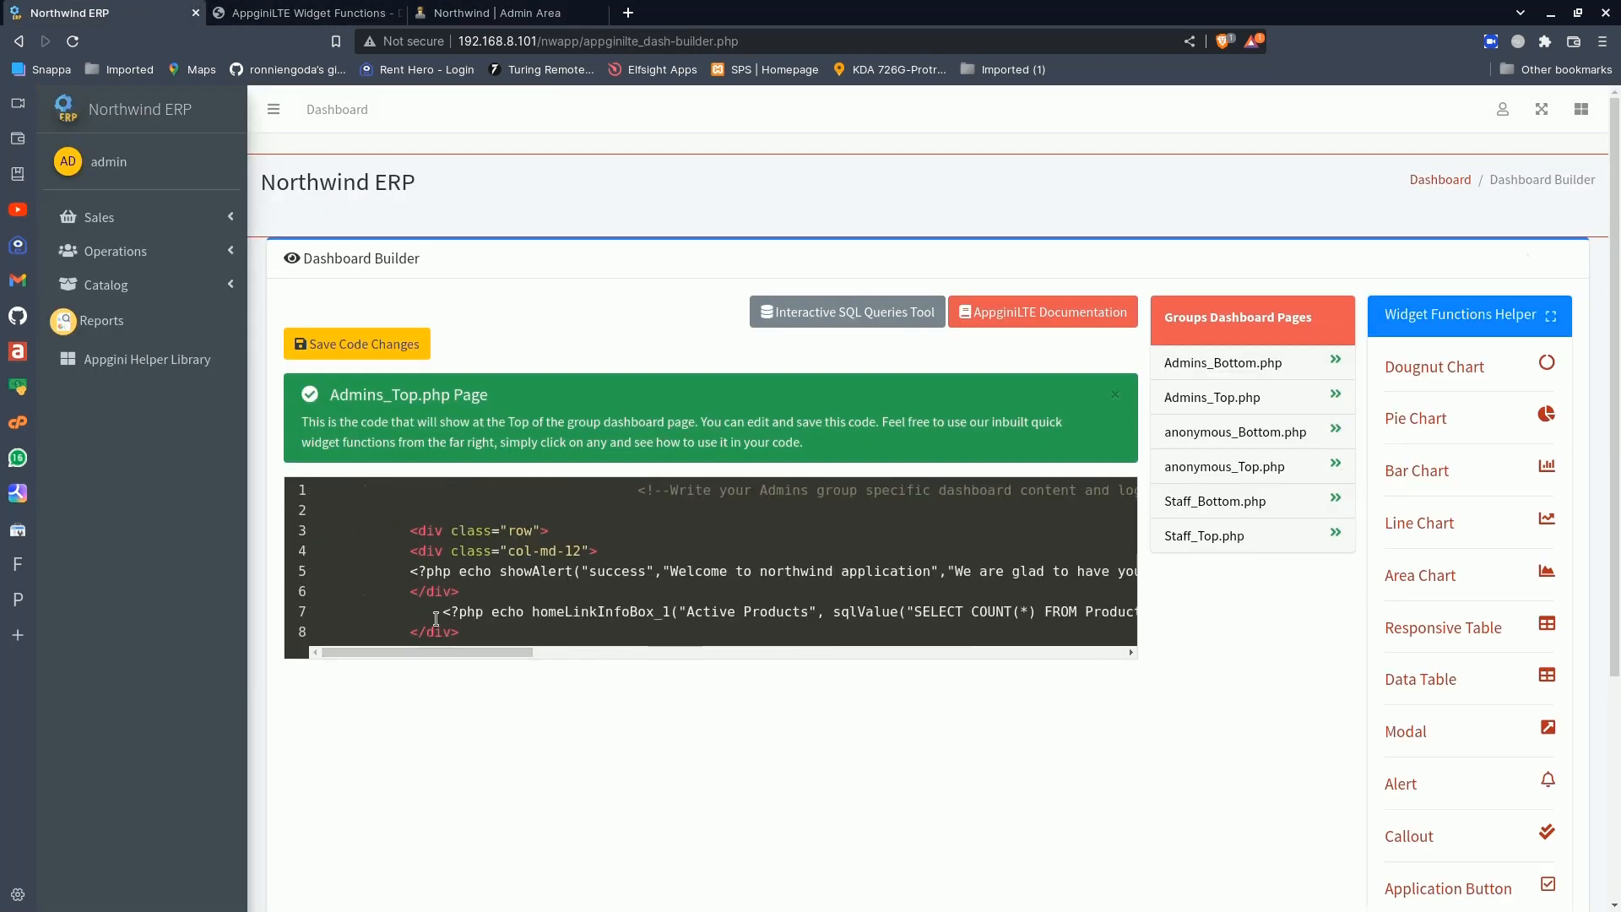
pyautogui.moveTo(437, 613); pyautogui.dragTo(1235, 622)
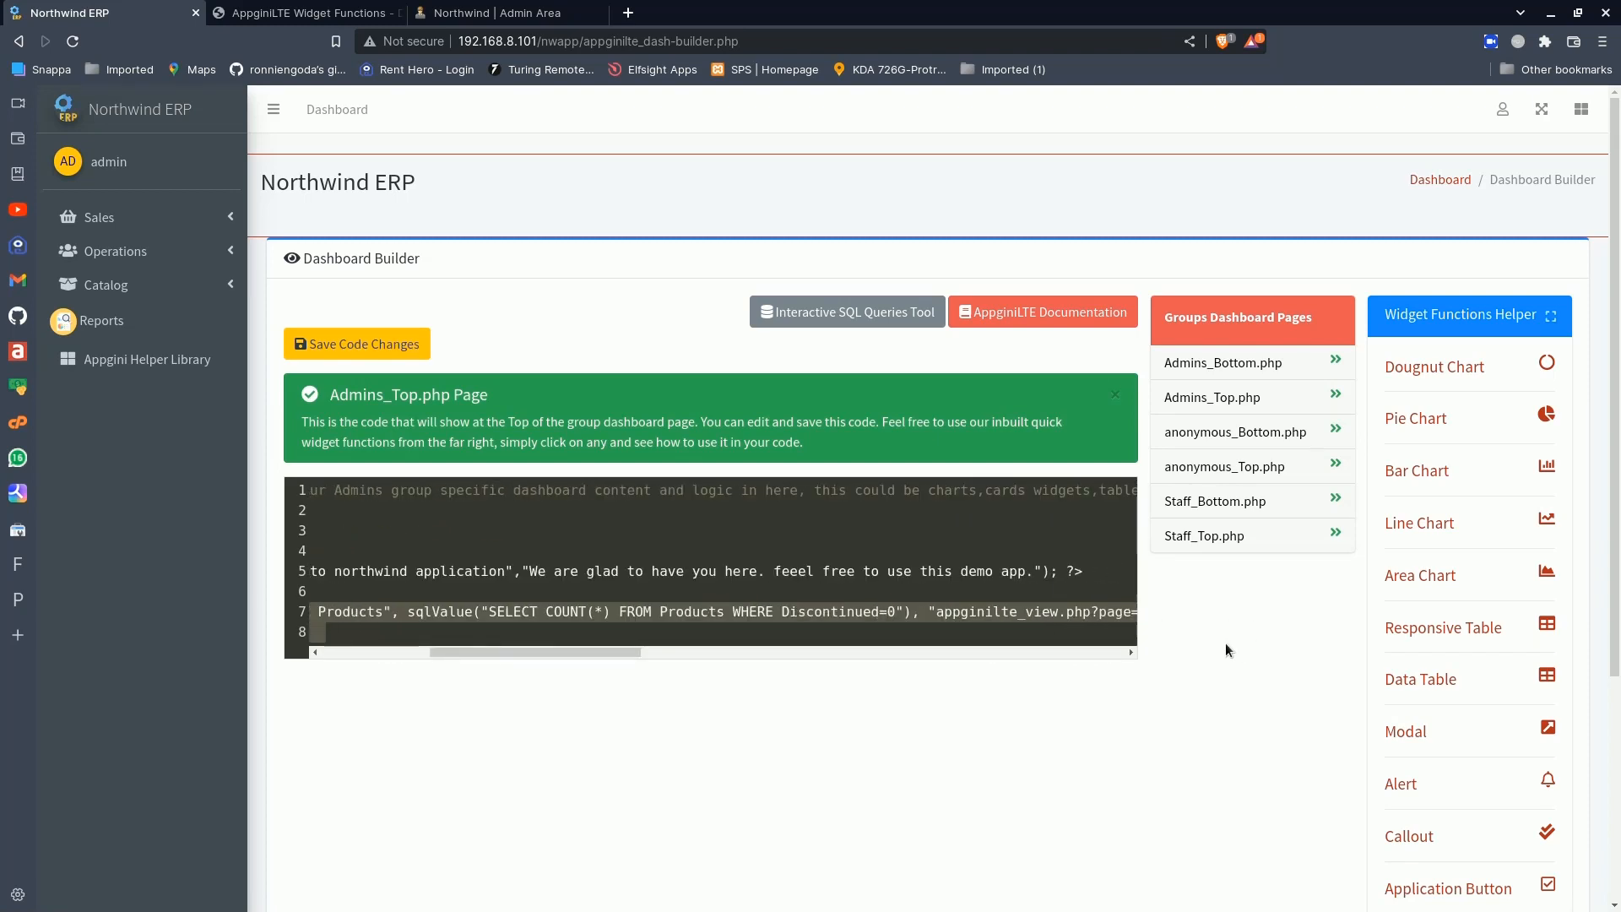
pyautogui.moveTo(618, 649); pyautogui.dragTo(1125, 659)
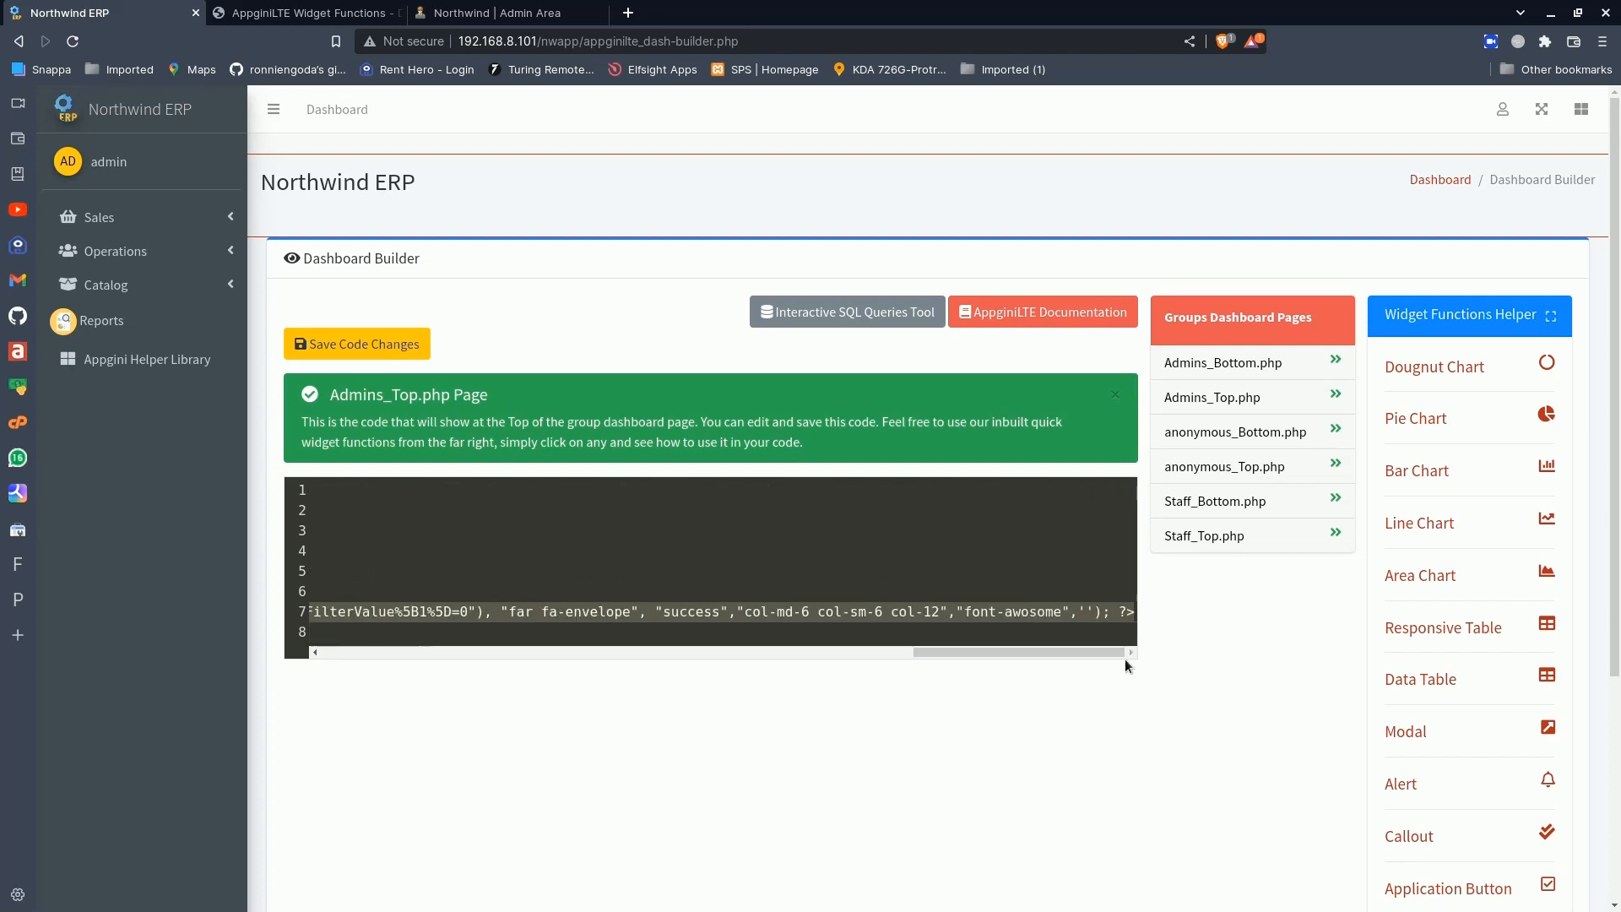
pyautogui.click(1130, 613)
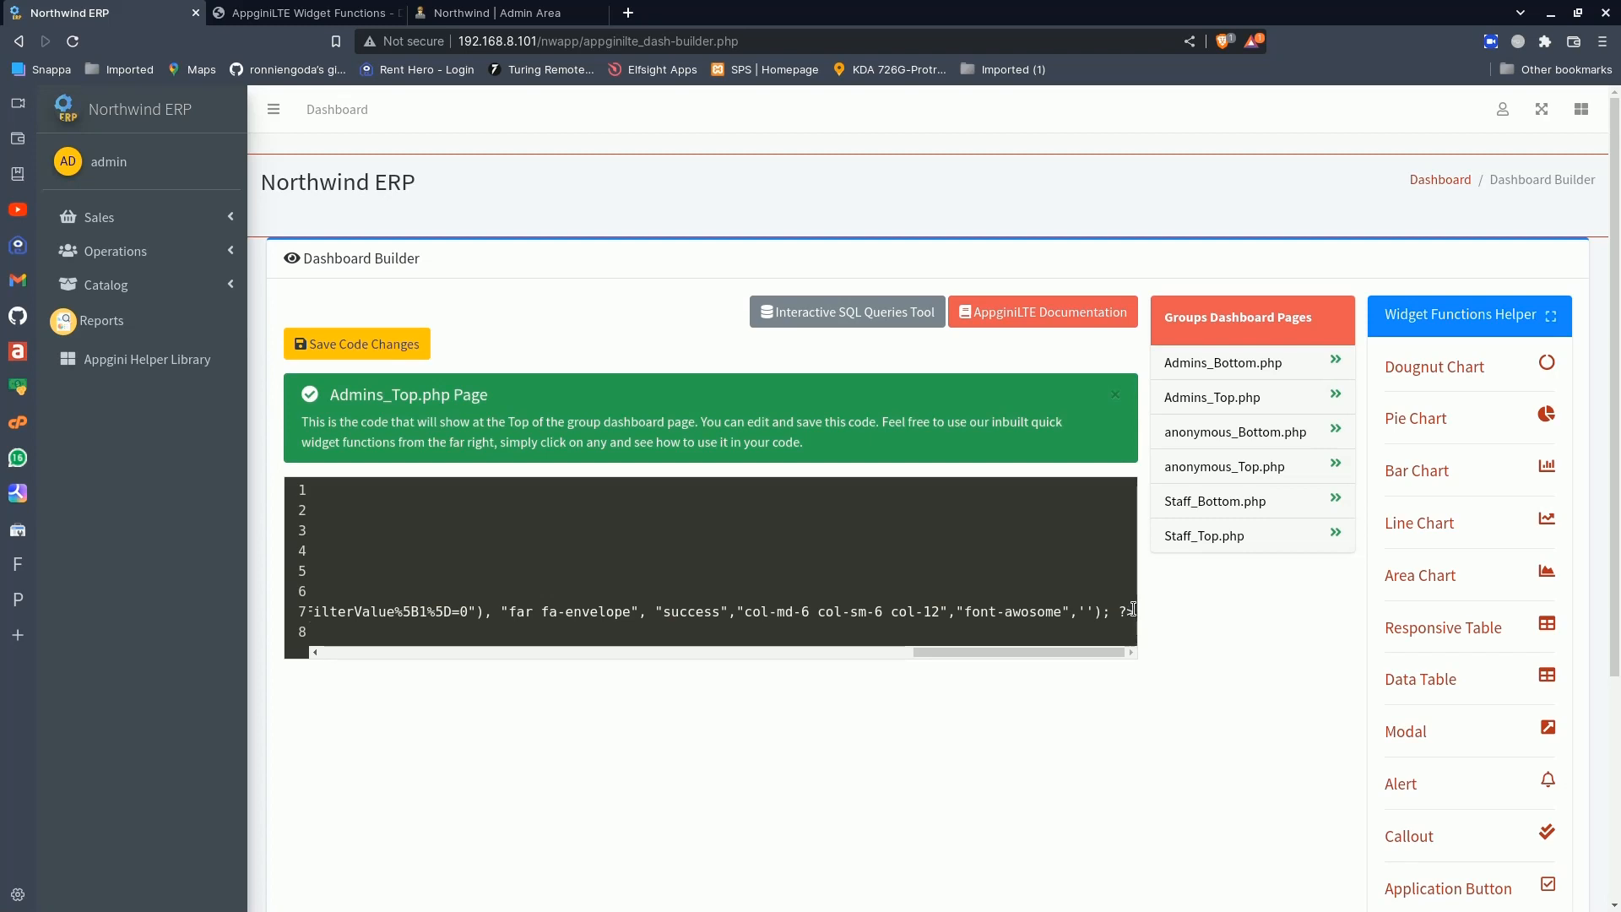
pyautogui.moveTo(1132, 610); pyautogui.dragTo(587, 595)
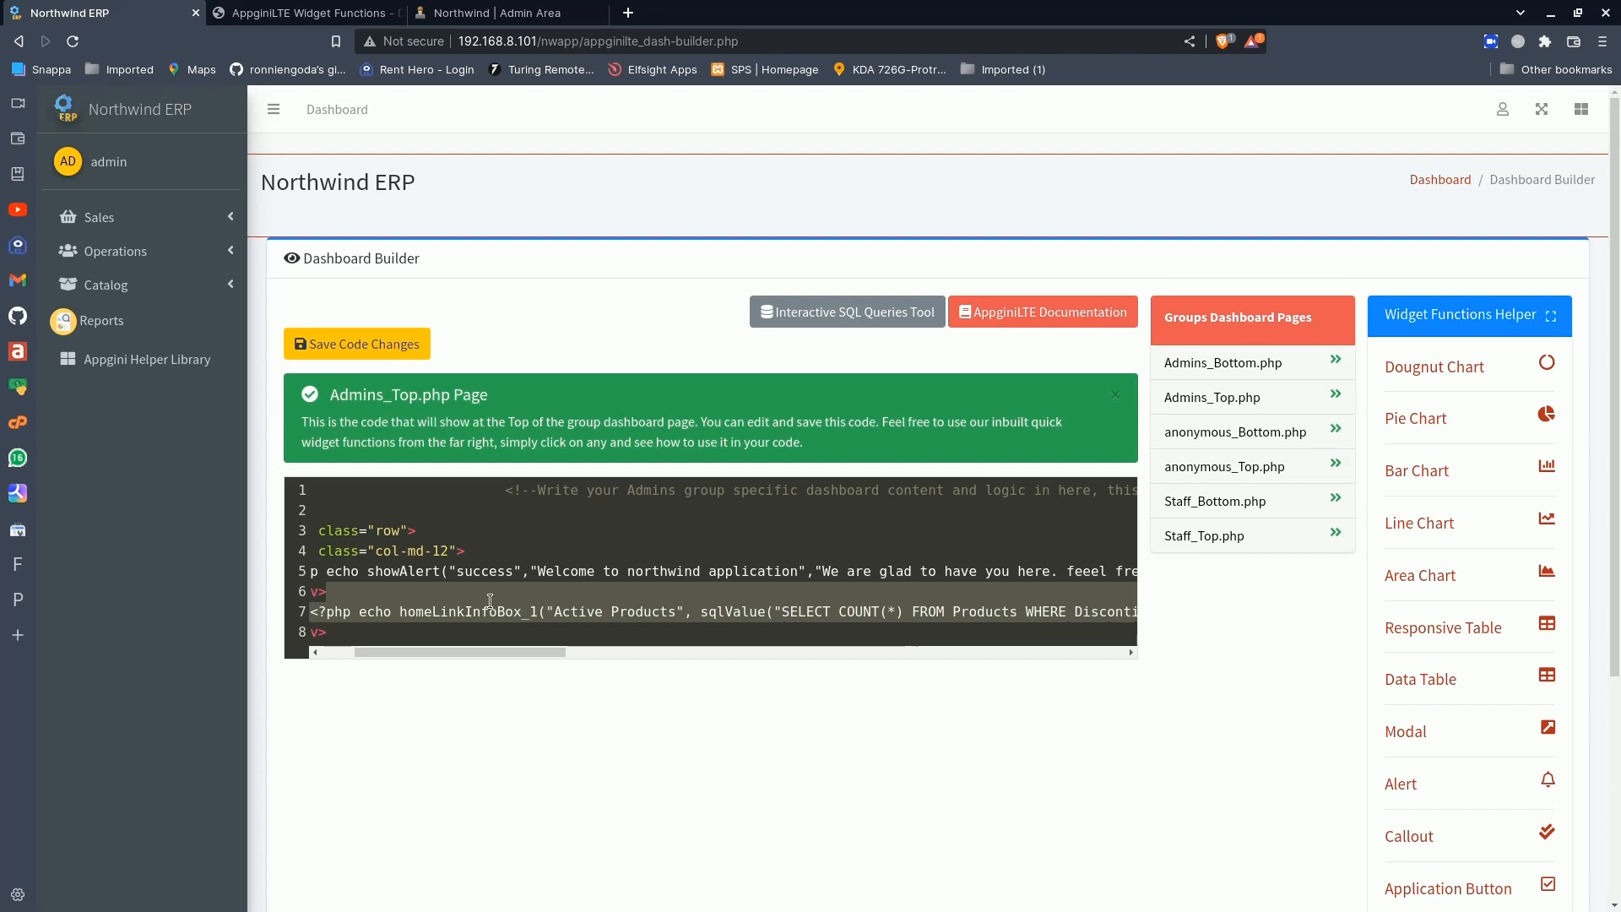
pyautogui.moveTo(490, 601); pyautogui.dragTo(309, 611)
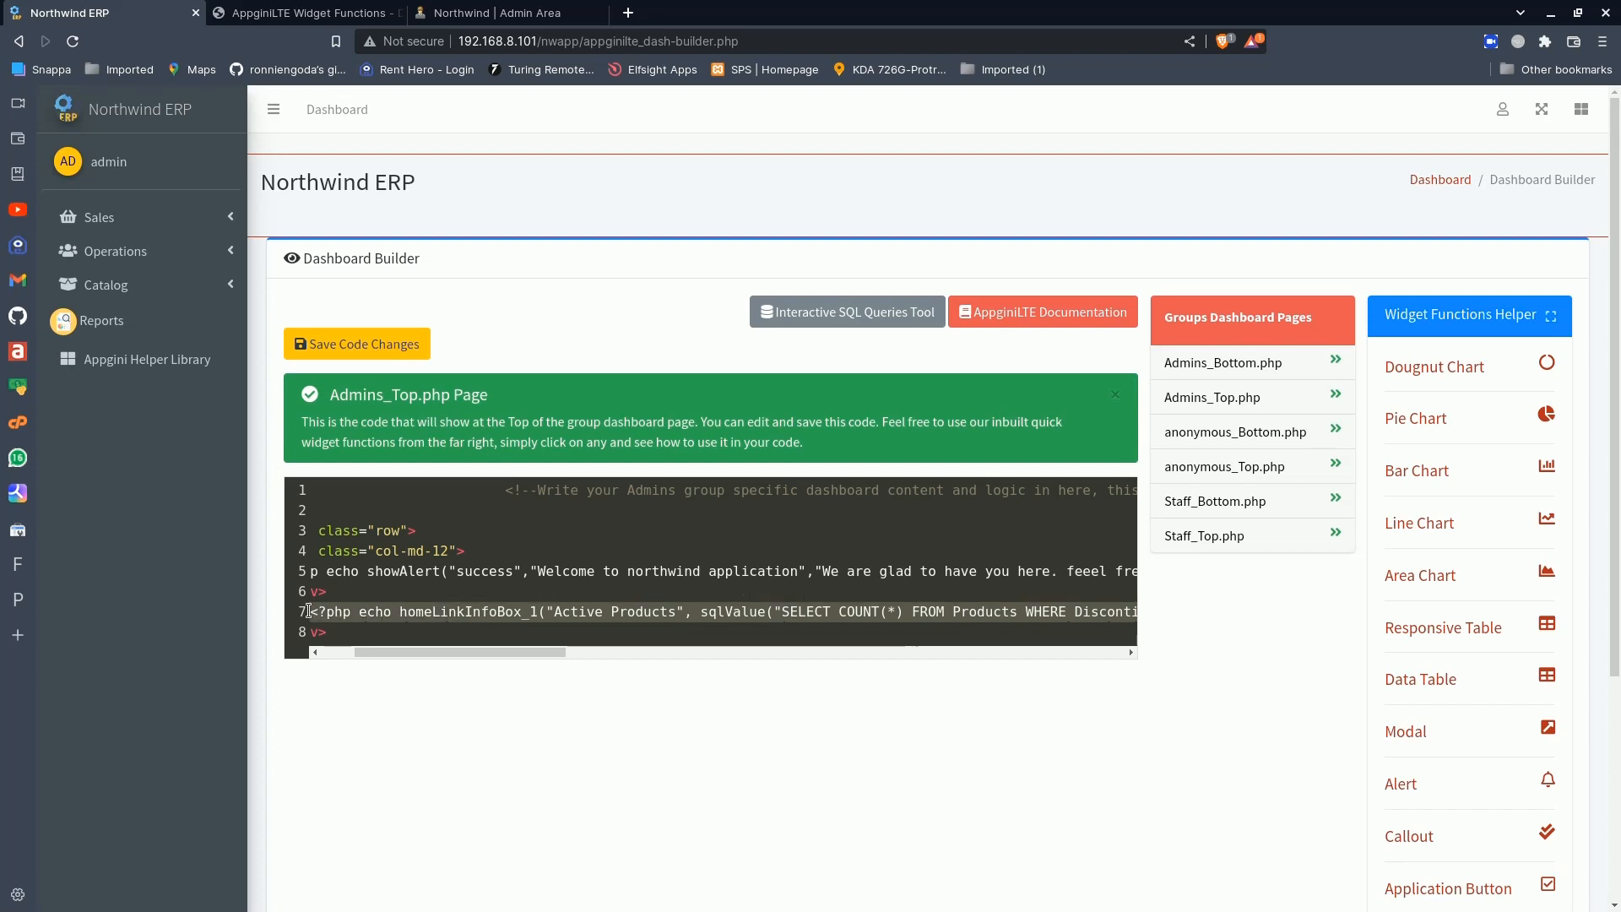
pyautogui.click(338, 633)
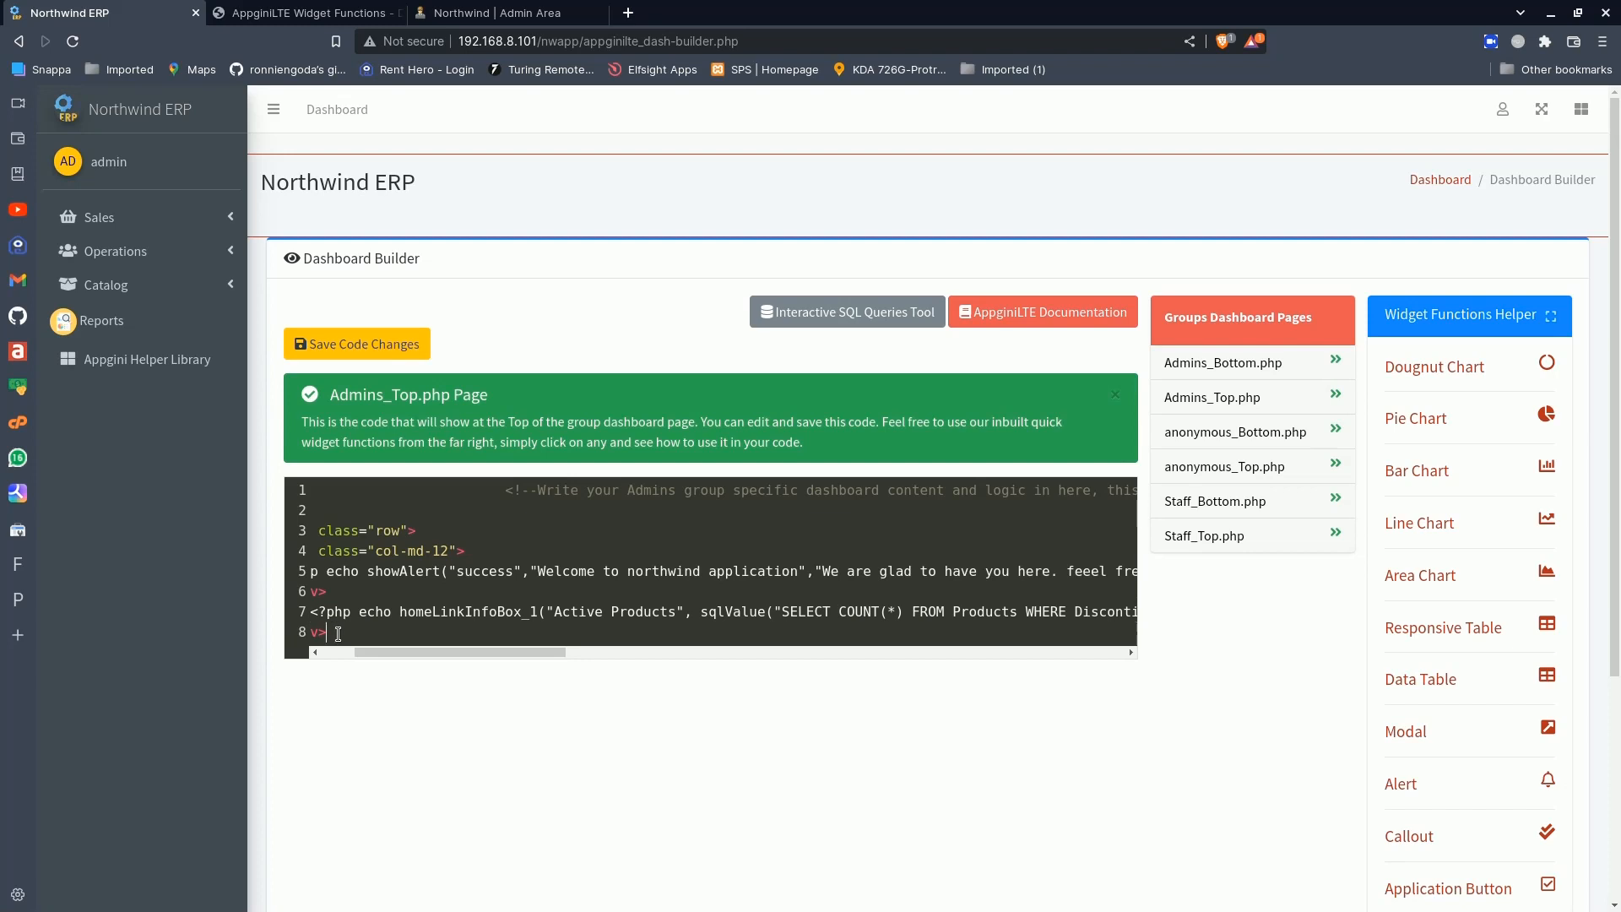
pyautogui.press('Return')
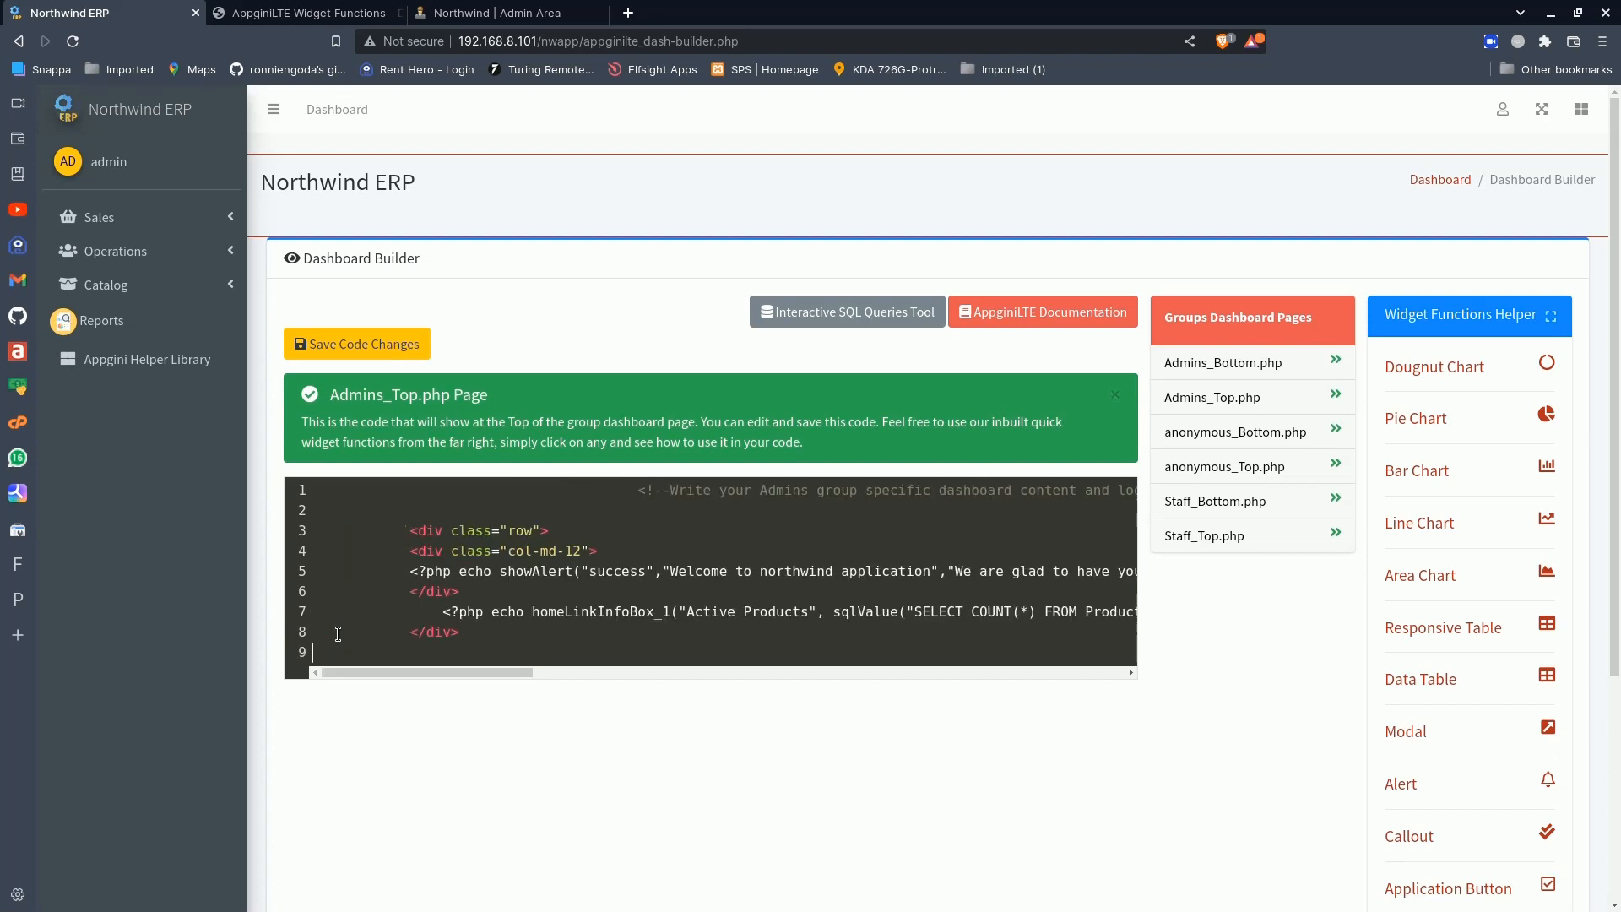
pyautogui.click(411, 632)
pyautogui.press('Return')
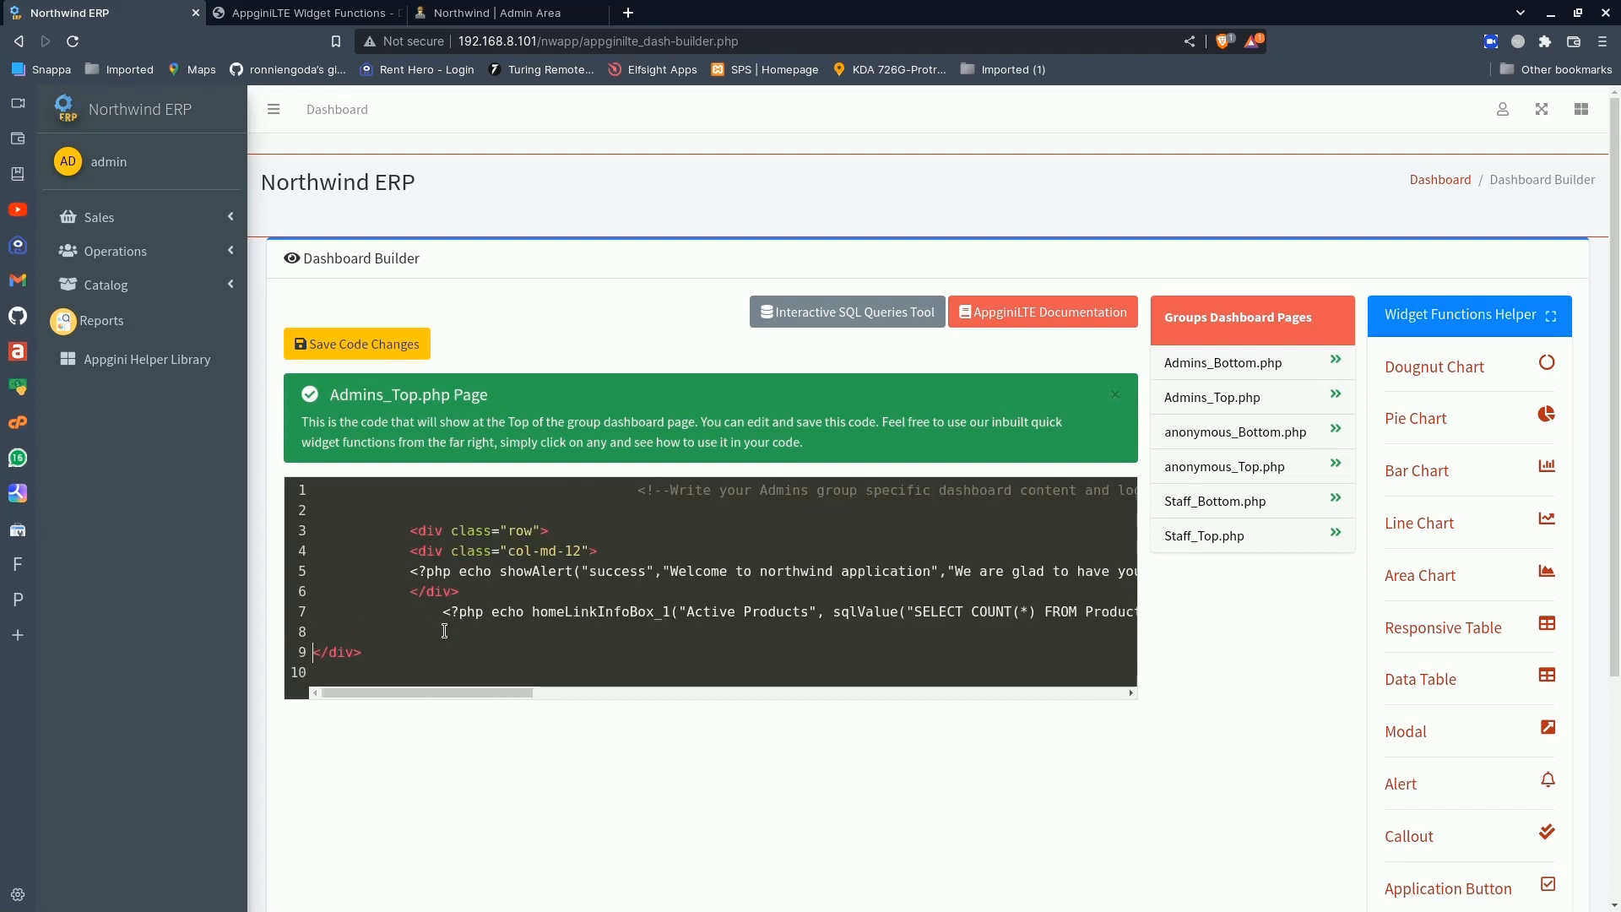
pyautogui.click(444, 631)
pyautogui.hotkey('ctrl', 'v')
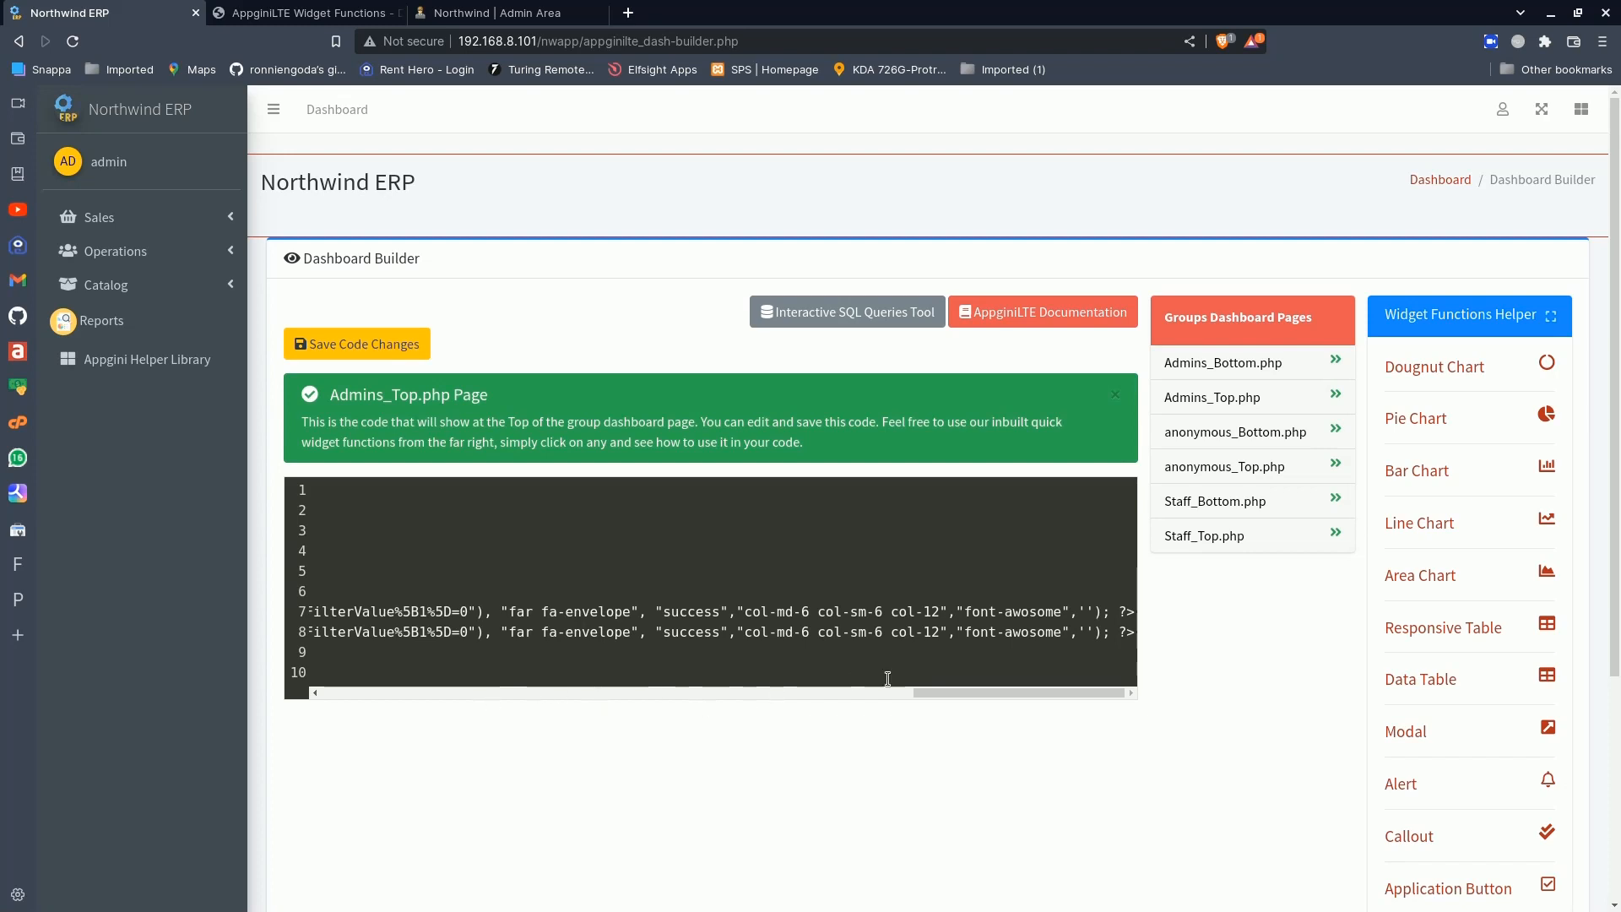
# - Change the duplicated info box's title to Discontinued Products and its count query condition to Discontinued=1
pyautogui.moveTo(982, 692); pyautogui.dragTo(412, 693)
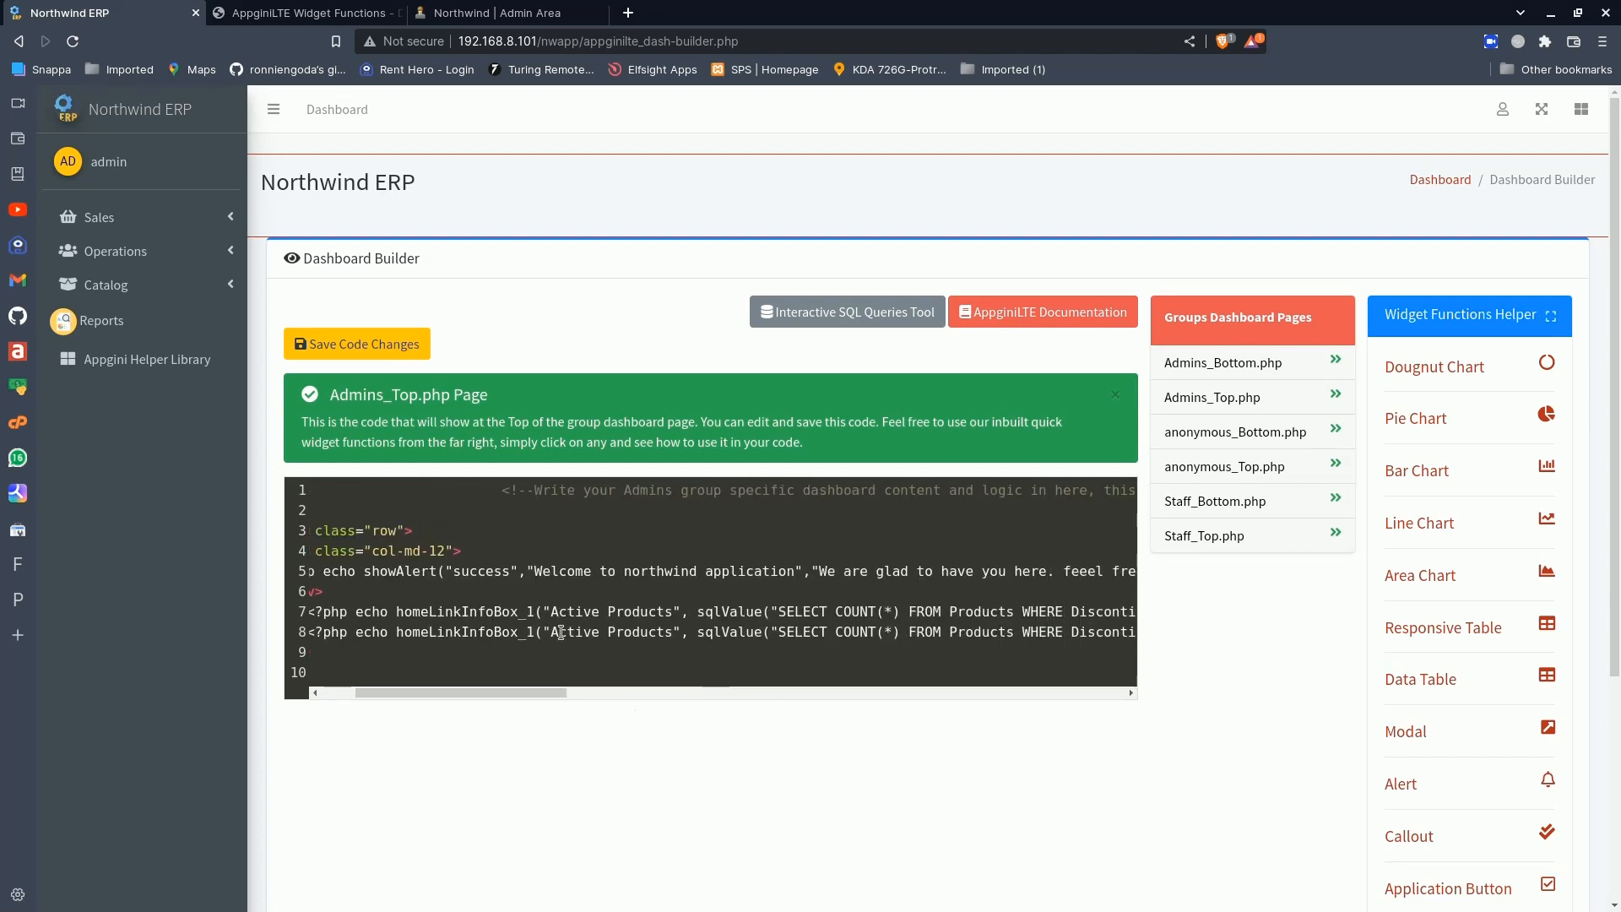
pyautogui.doubleClick(562, 633)
pyautogui.write('Discon')
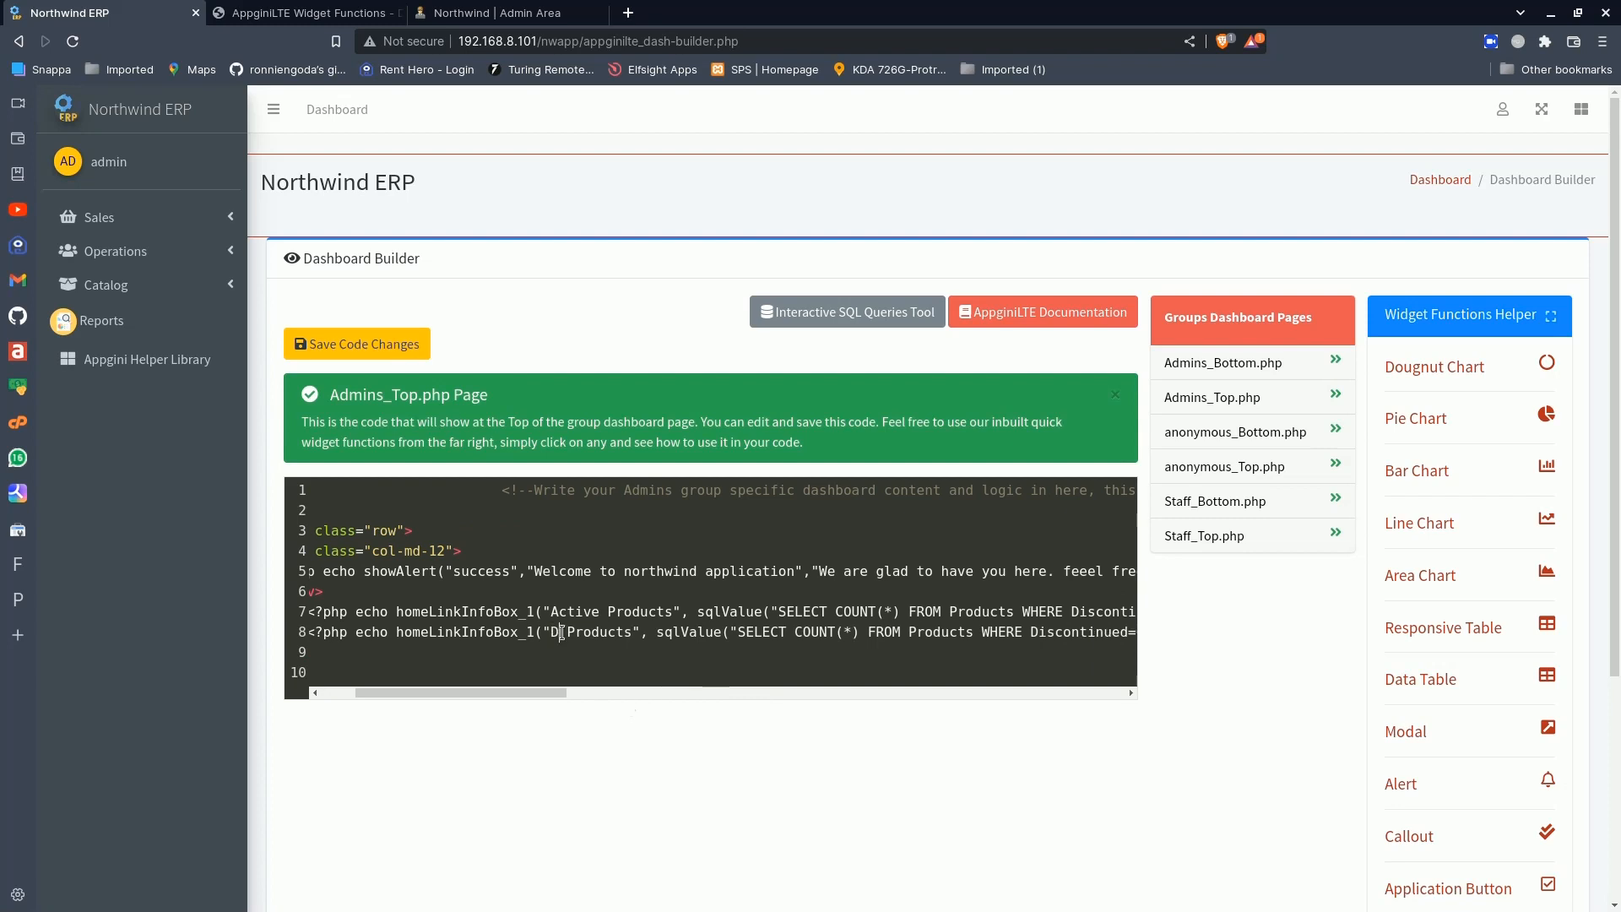
pyautogui.write('tinued')
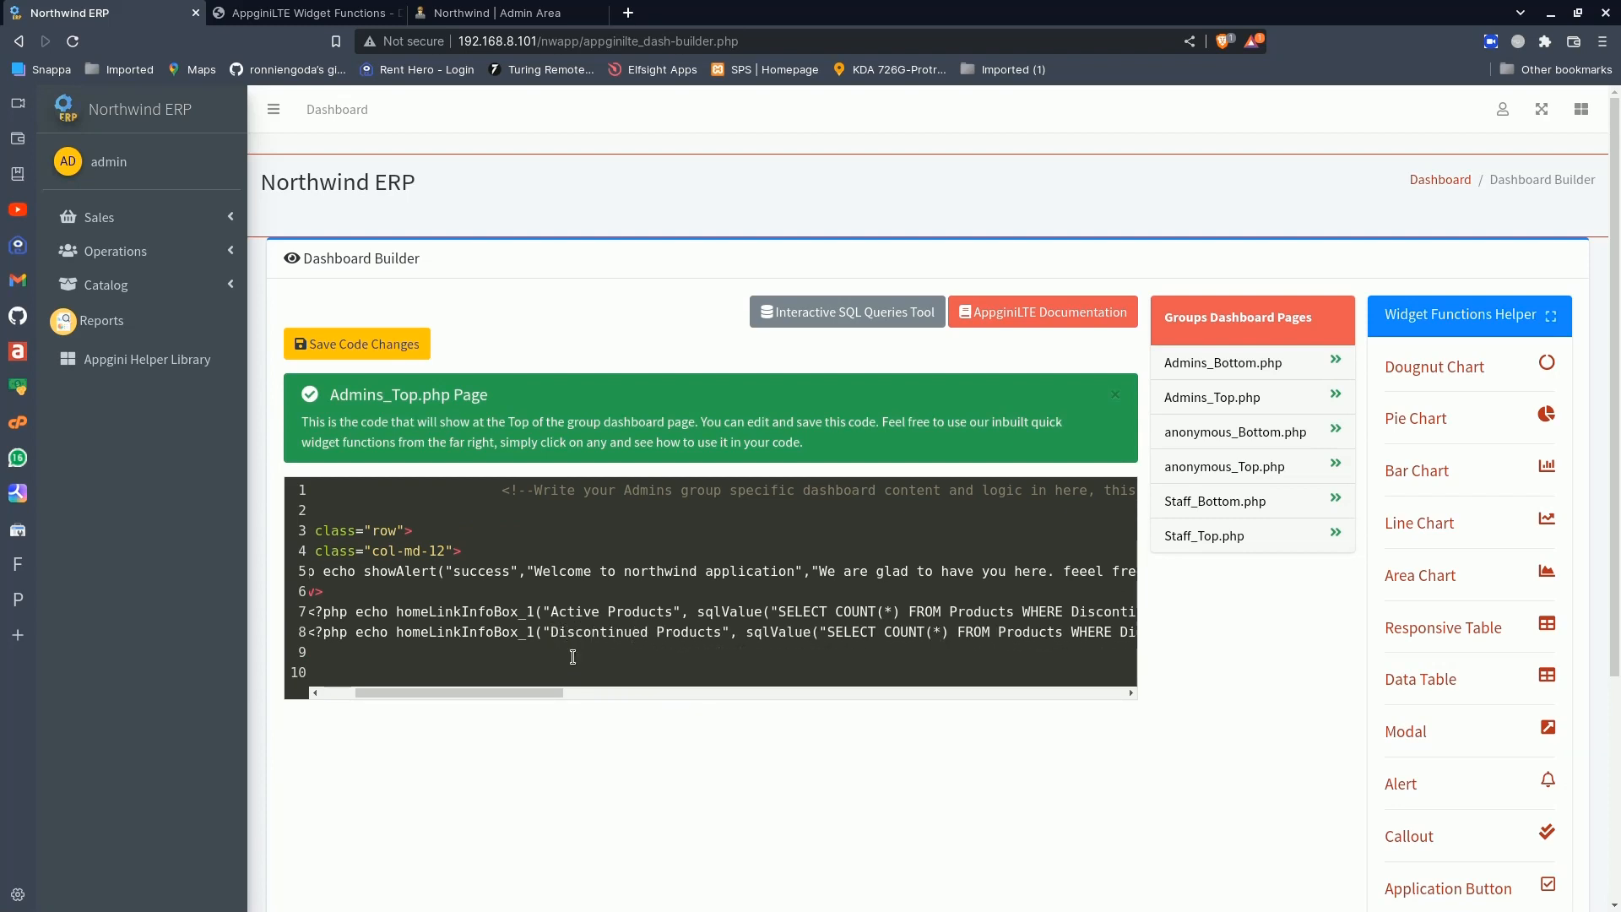
pyautogui.moveTo(528, 687); pyautogui.dragTo(640, 696)
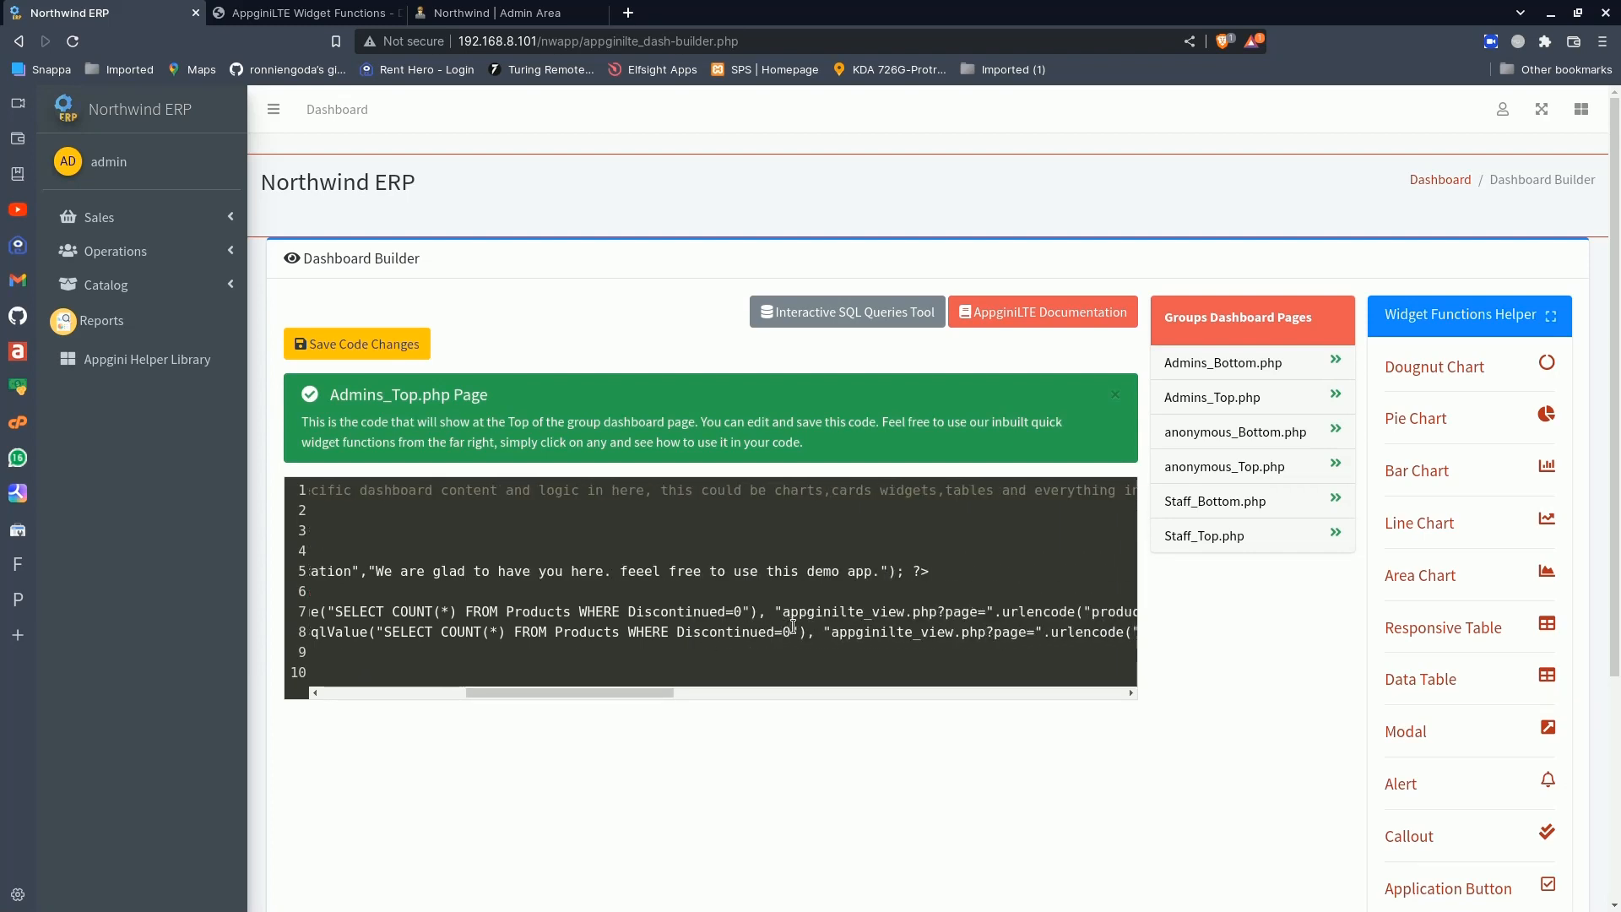
pyautogui.press('BackSpace')
pyautogui.write('1')
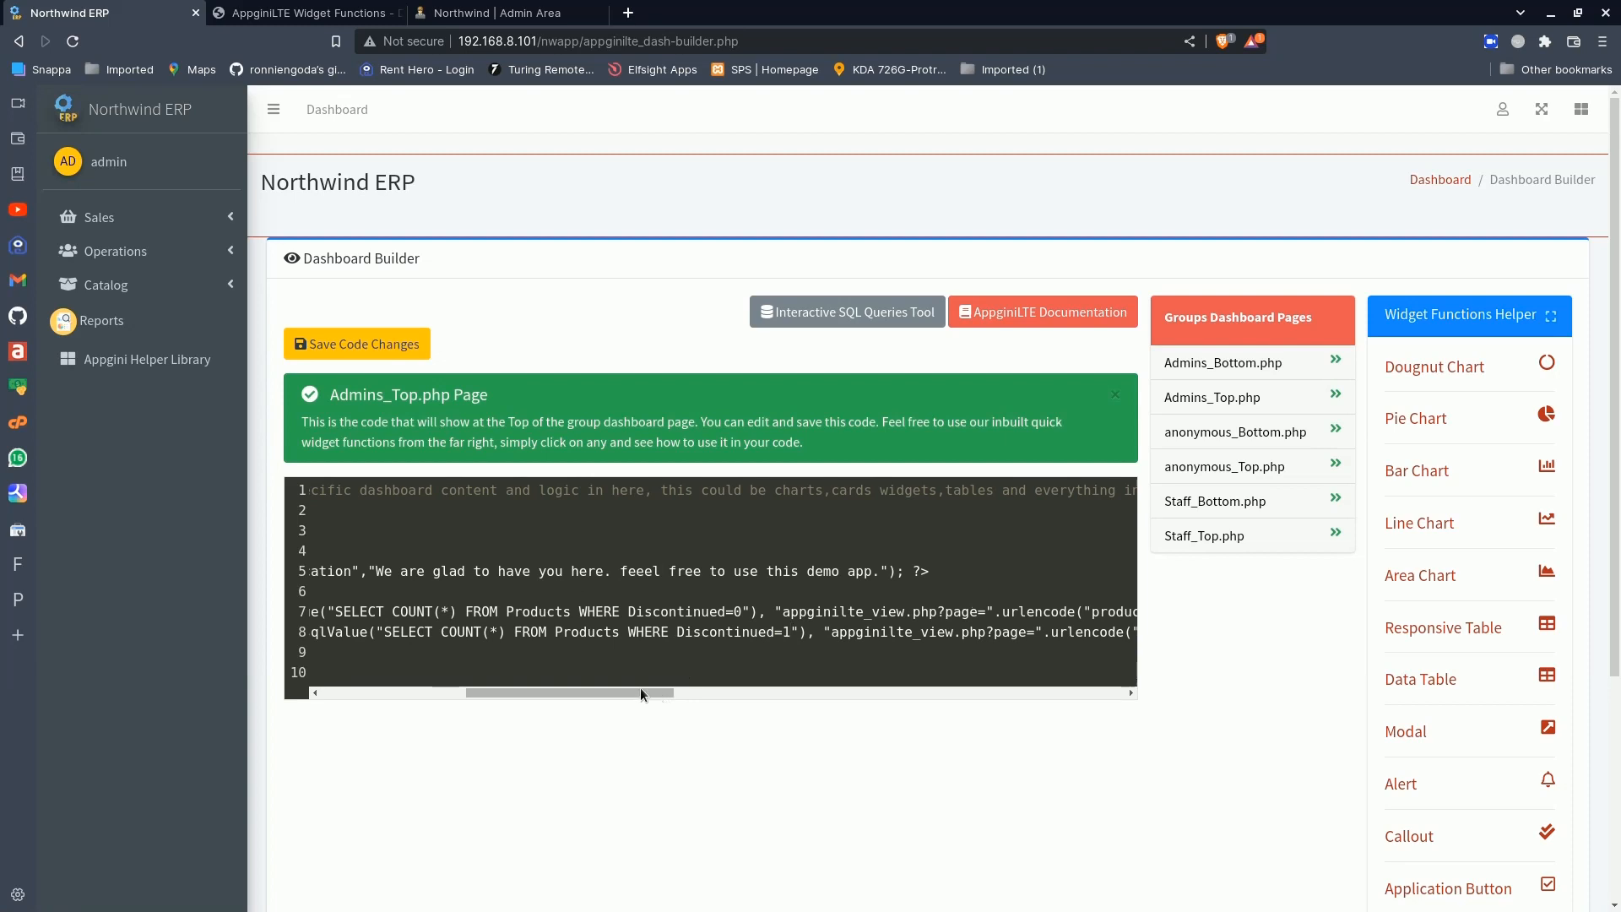
# - Set the Discontinued Products info box's colour to danger and save the code changes
pyautogui.moveTo(640, 689); pyautogui.dragTo(1089, 681)
pyautogui.doubleClick(716, 639)
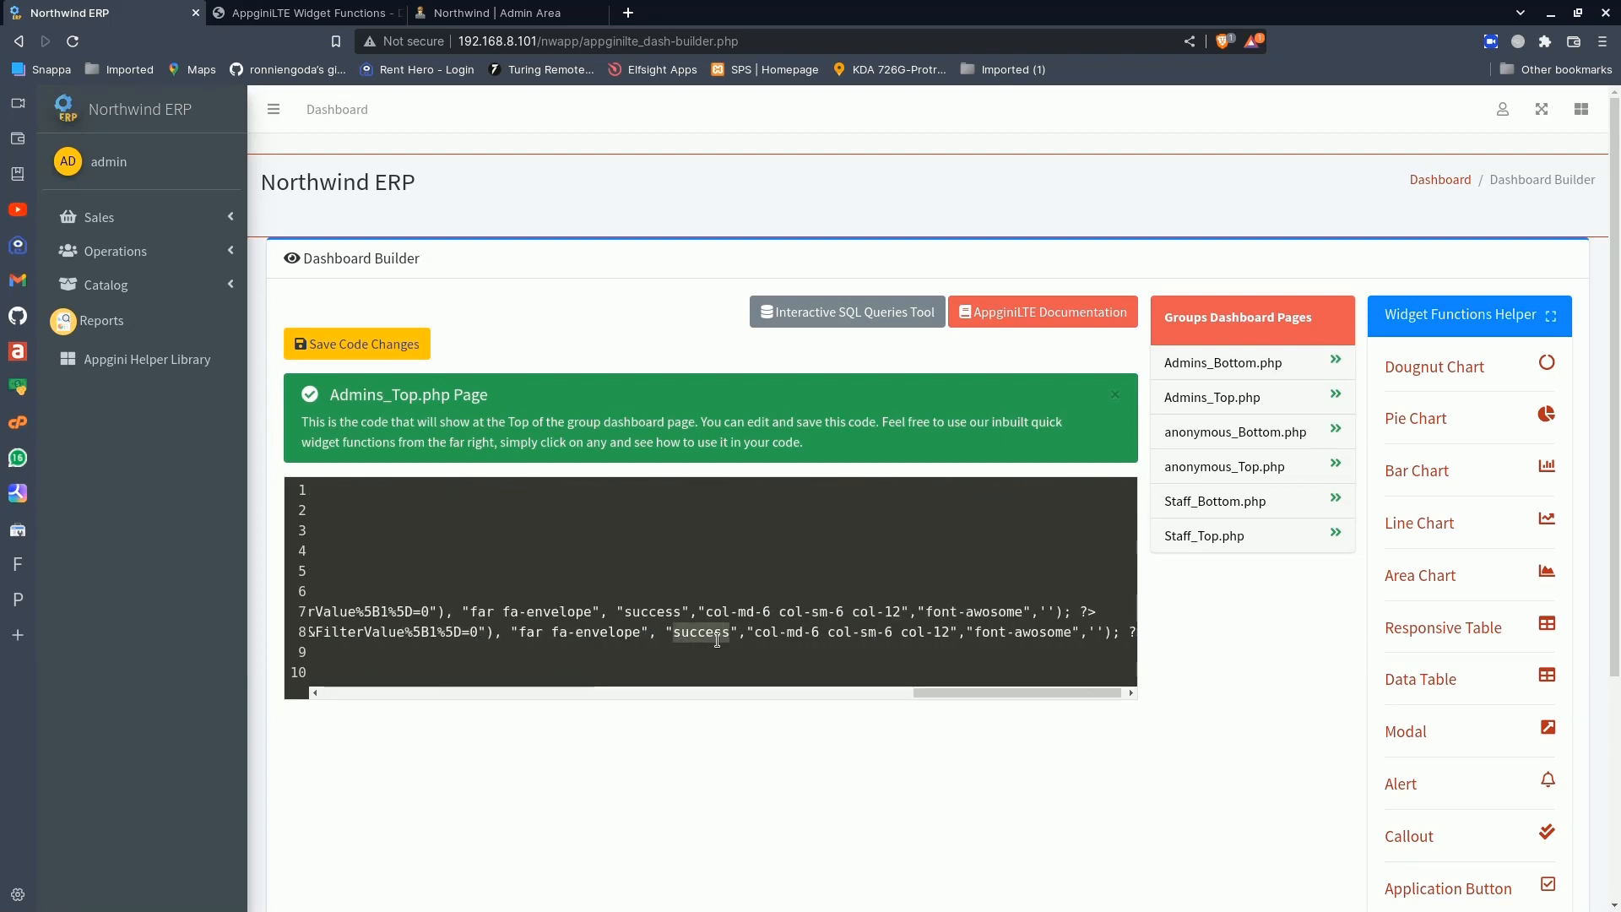
pyautogui.write('danger')
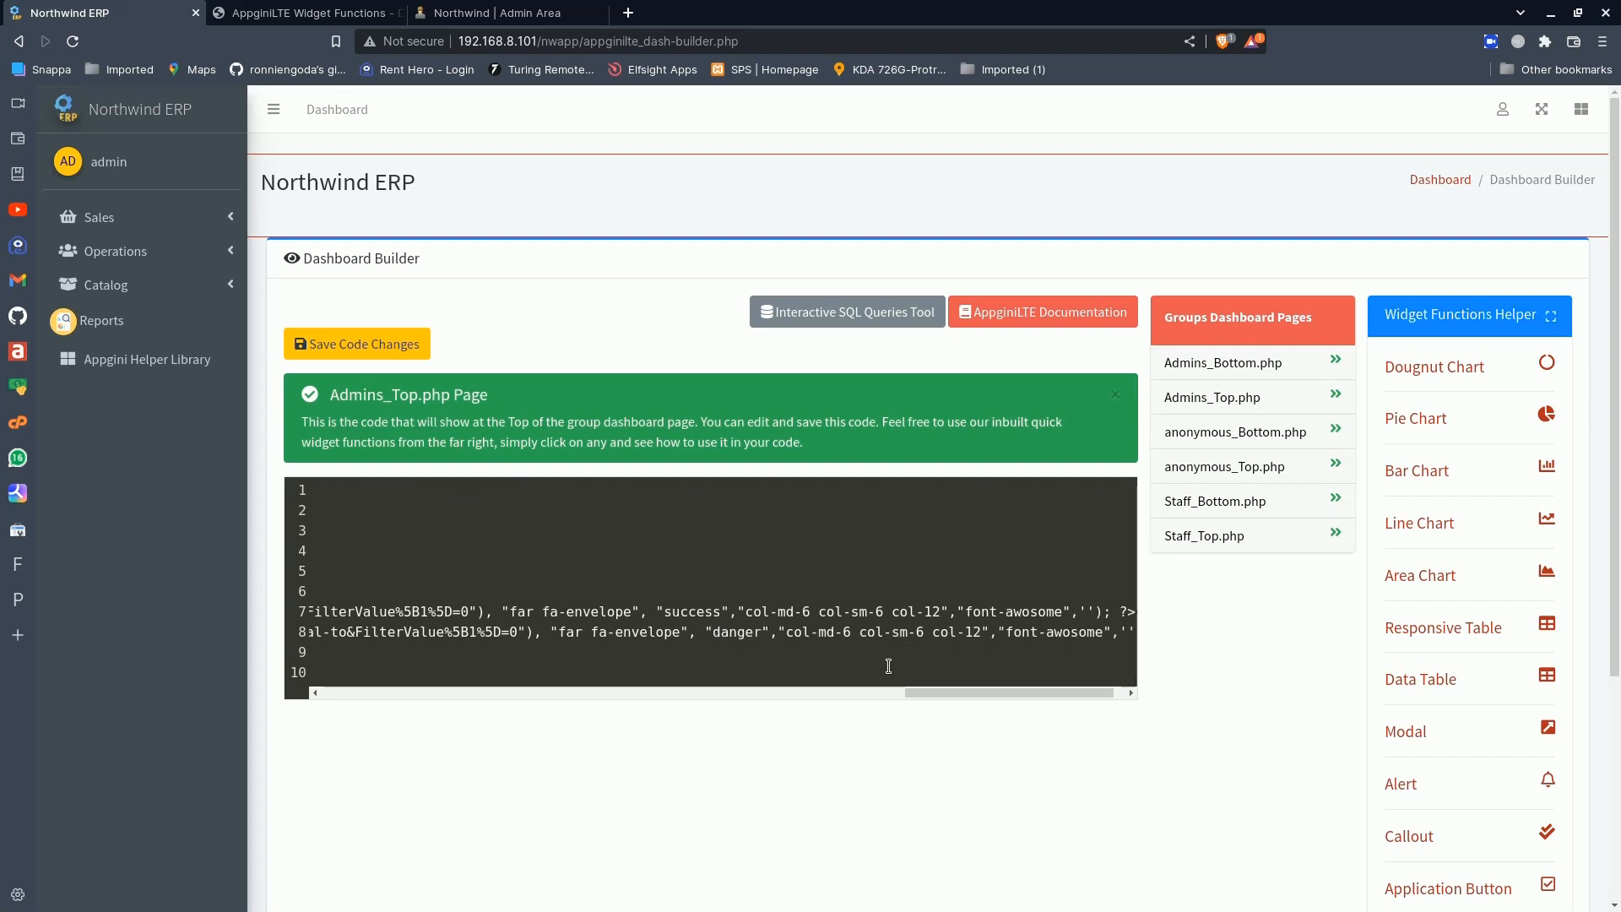
pyautogui.moveTo(946, 692); pyautogui.dragTo(306, 699)
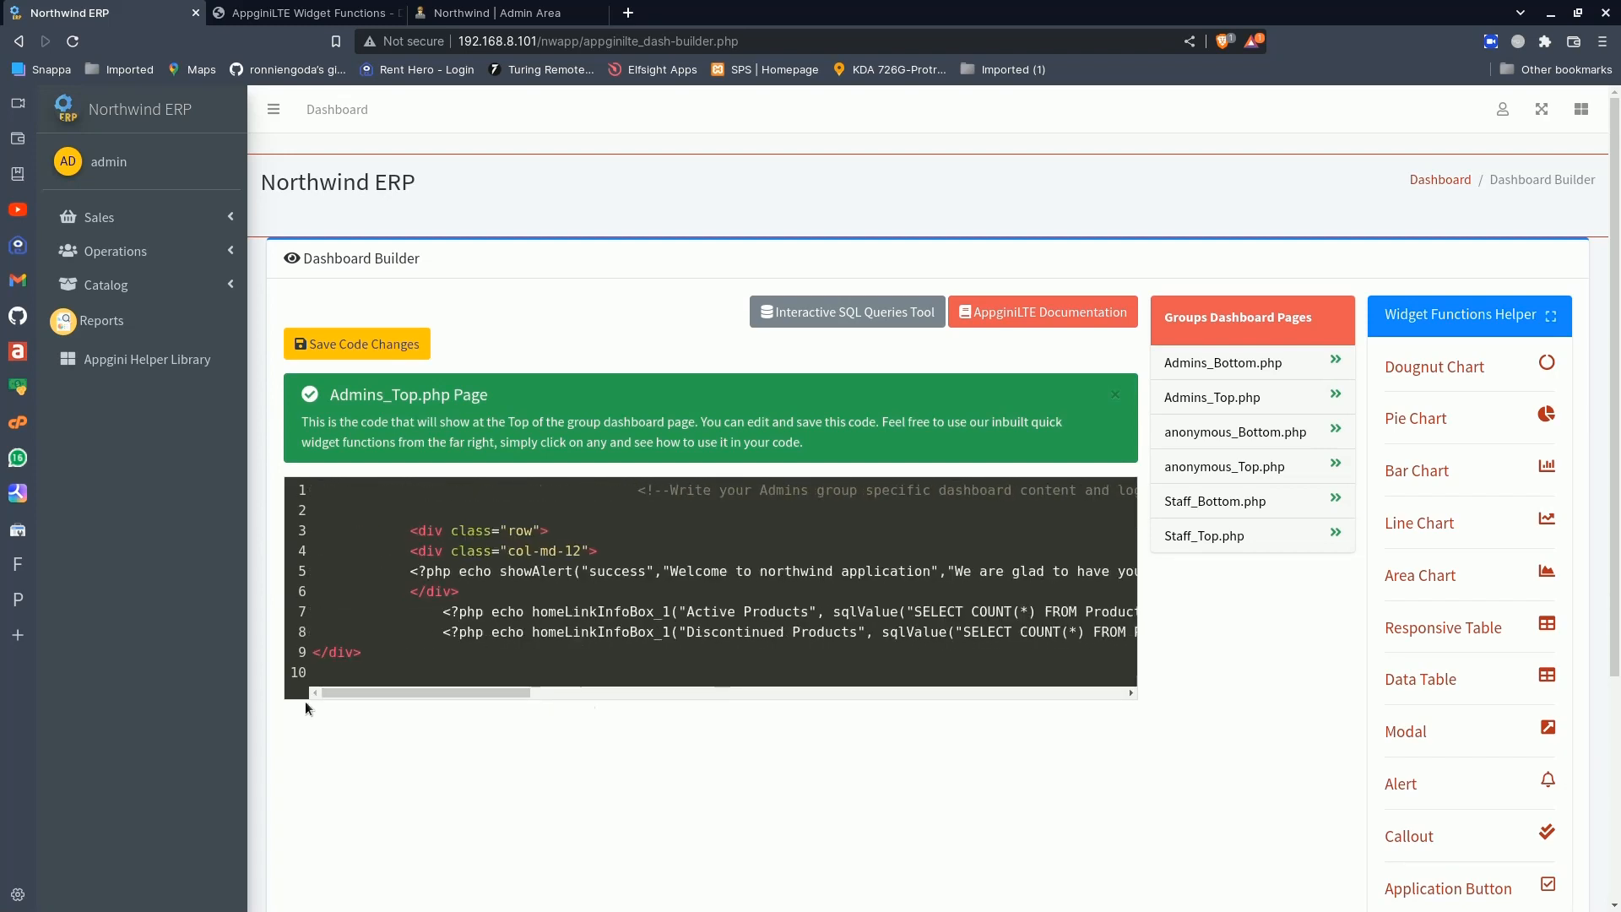
pyautogui.click(375, 341)
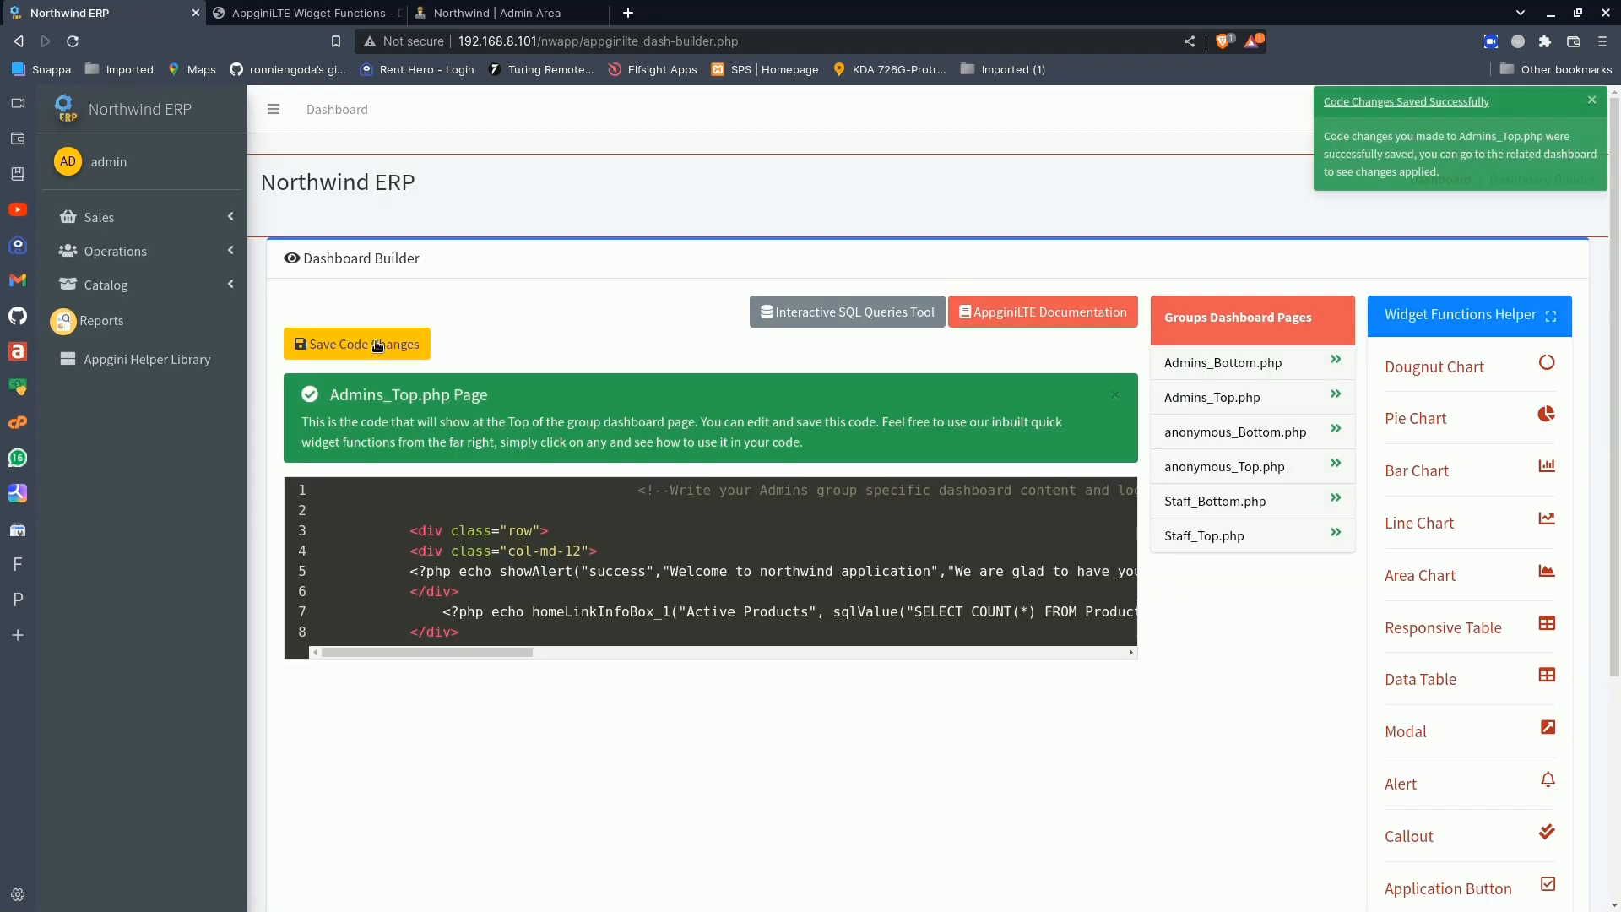
# - Compare the Discontinued Products count on the dashboard with the SQL queries tool's result
pyautogui.click(140, 112)
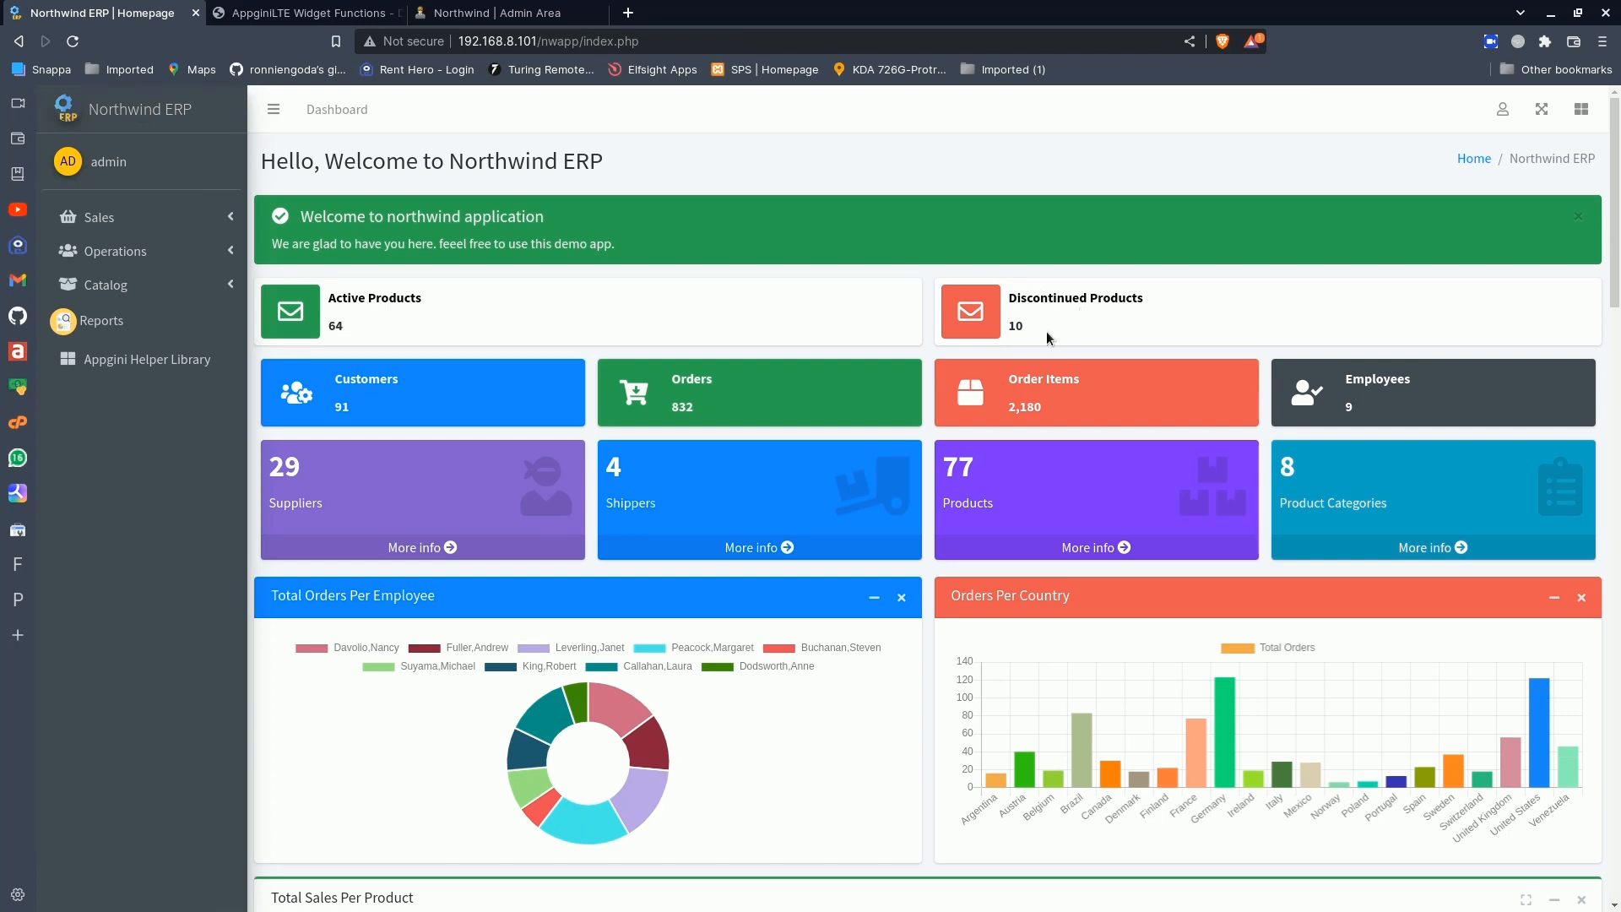
pyautogui.click(542, 8)
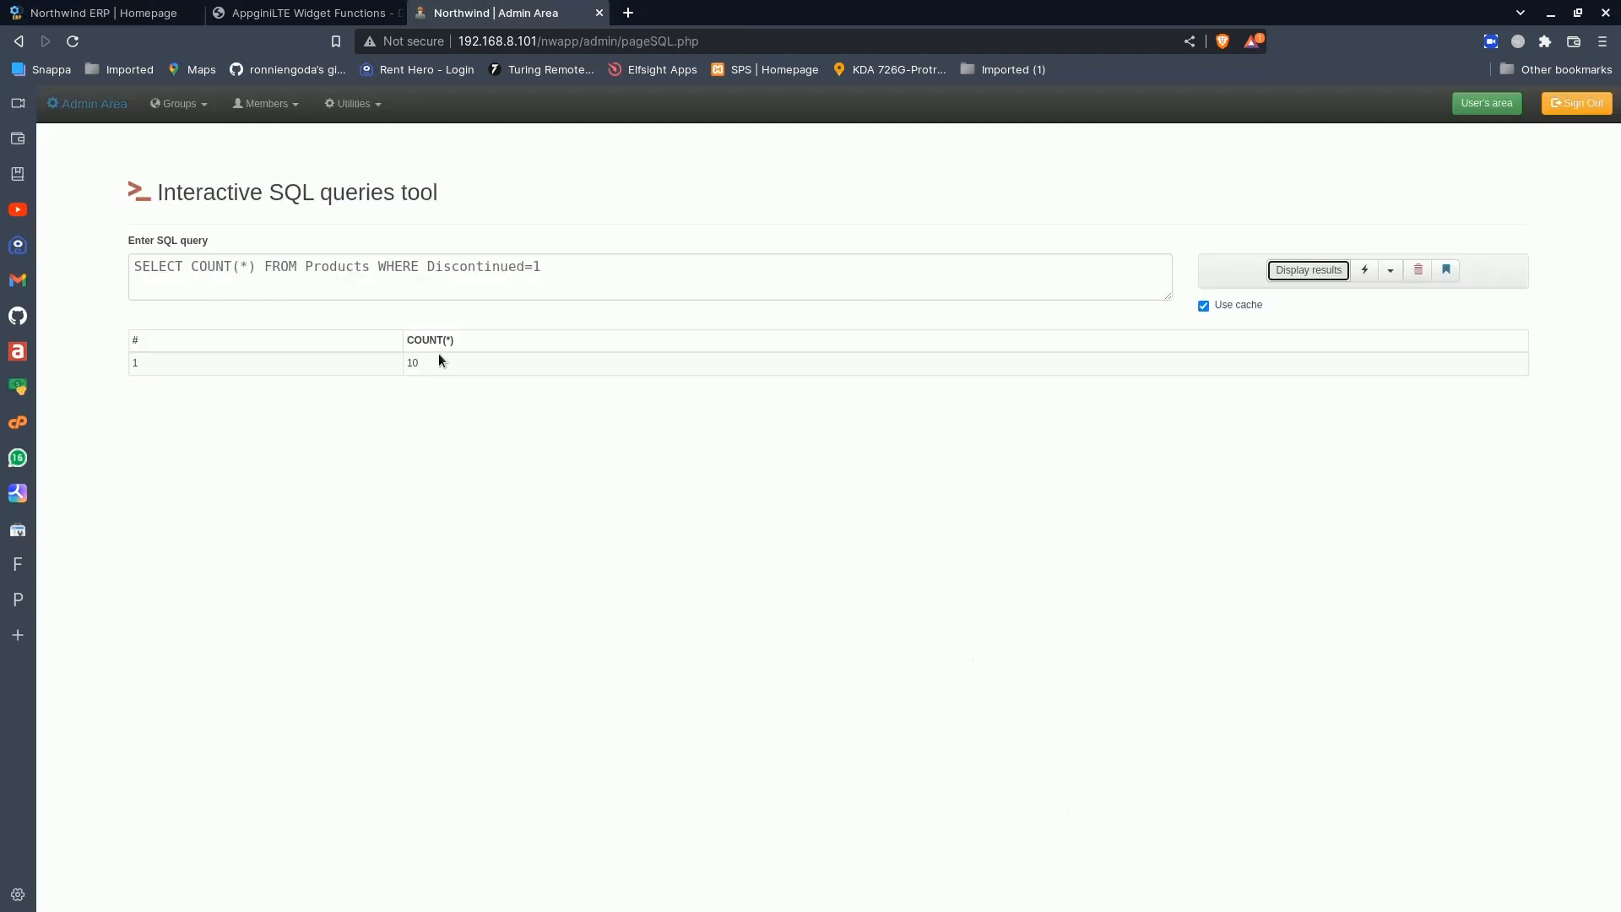
pyautogui.click(157, 10)
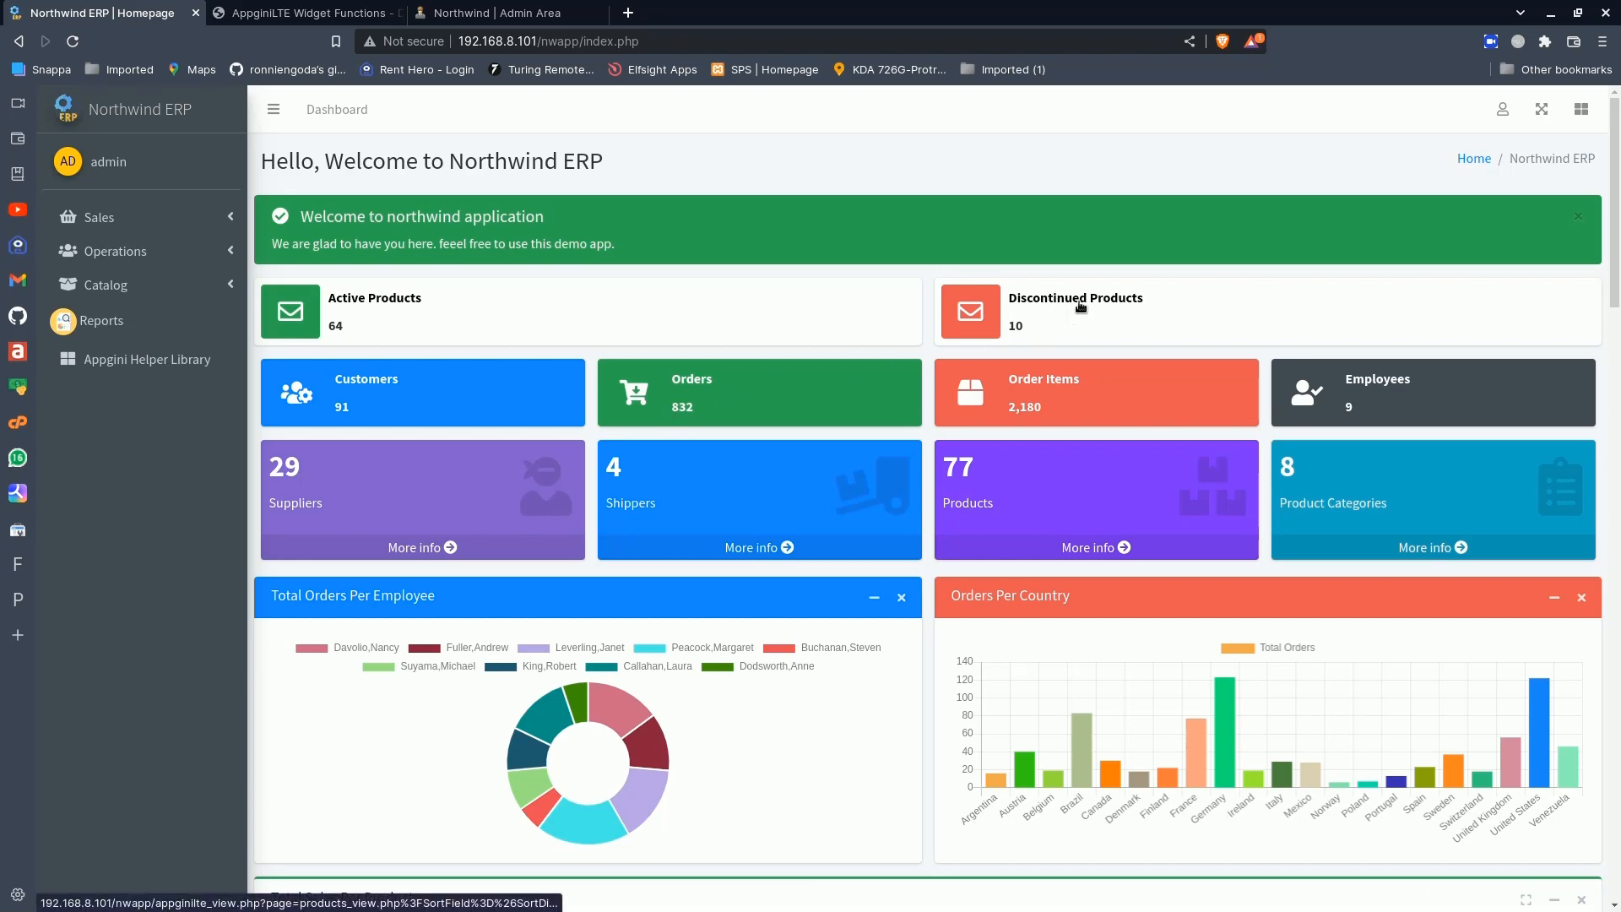
# - In the Dashboard Builder, set the FilterValue in the Discontinued Products link to 1 and save the code changes
pyautogui.click(1502, 113)
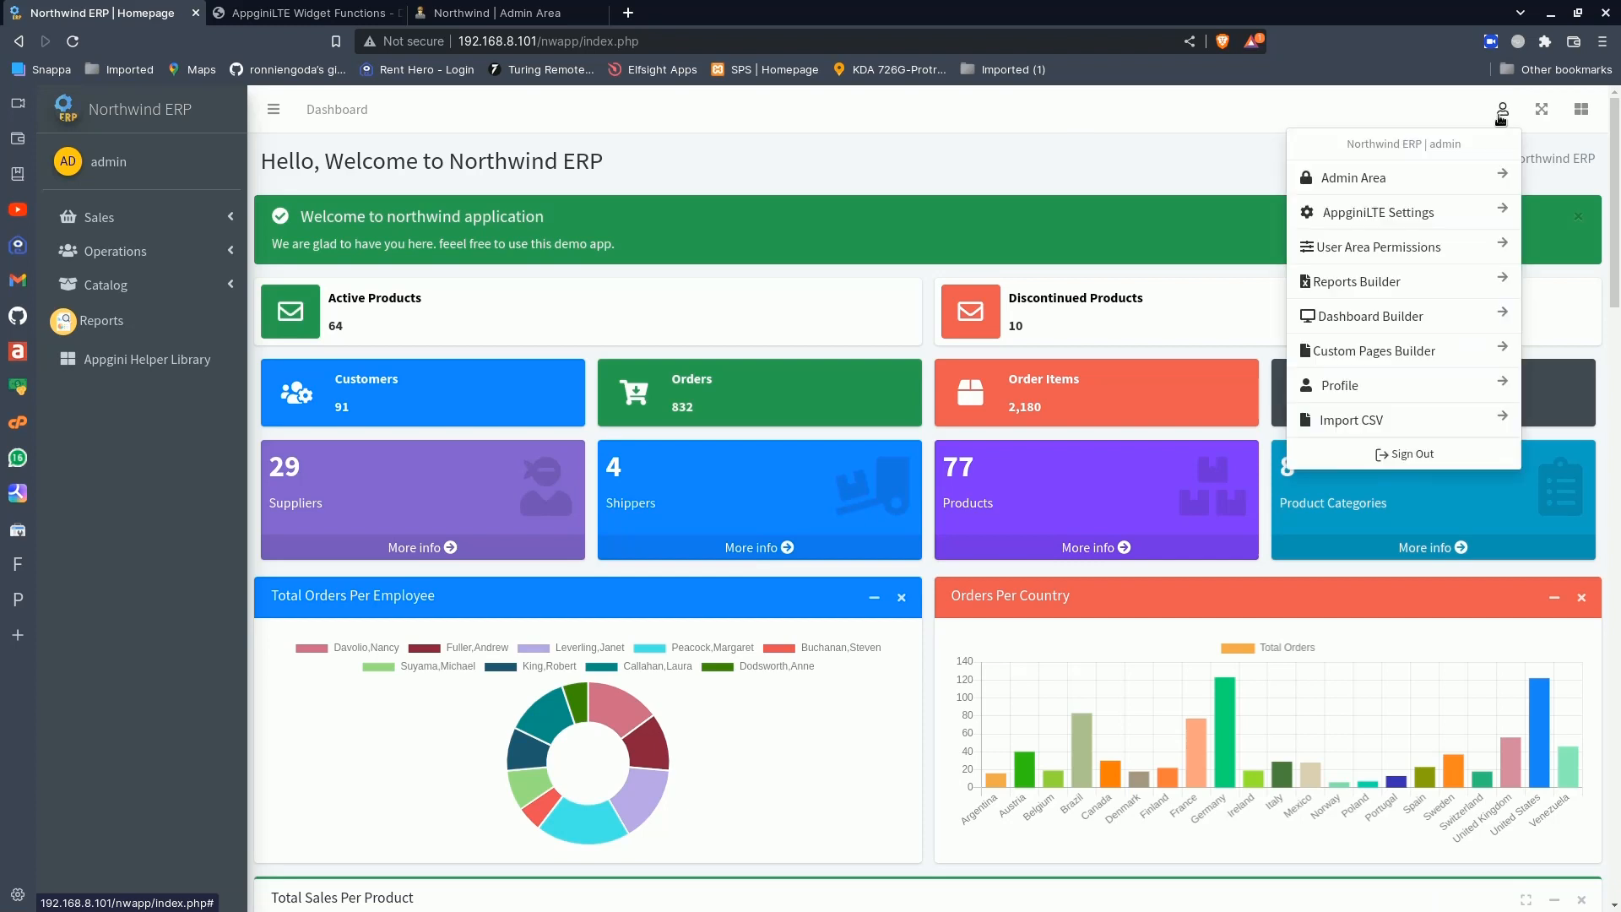
pyautogui.click(1371, 317)
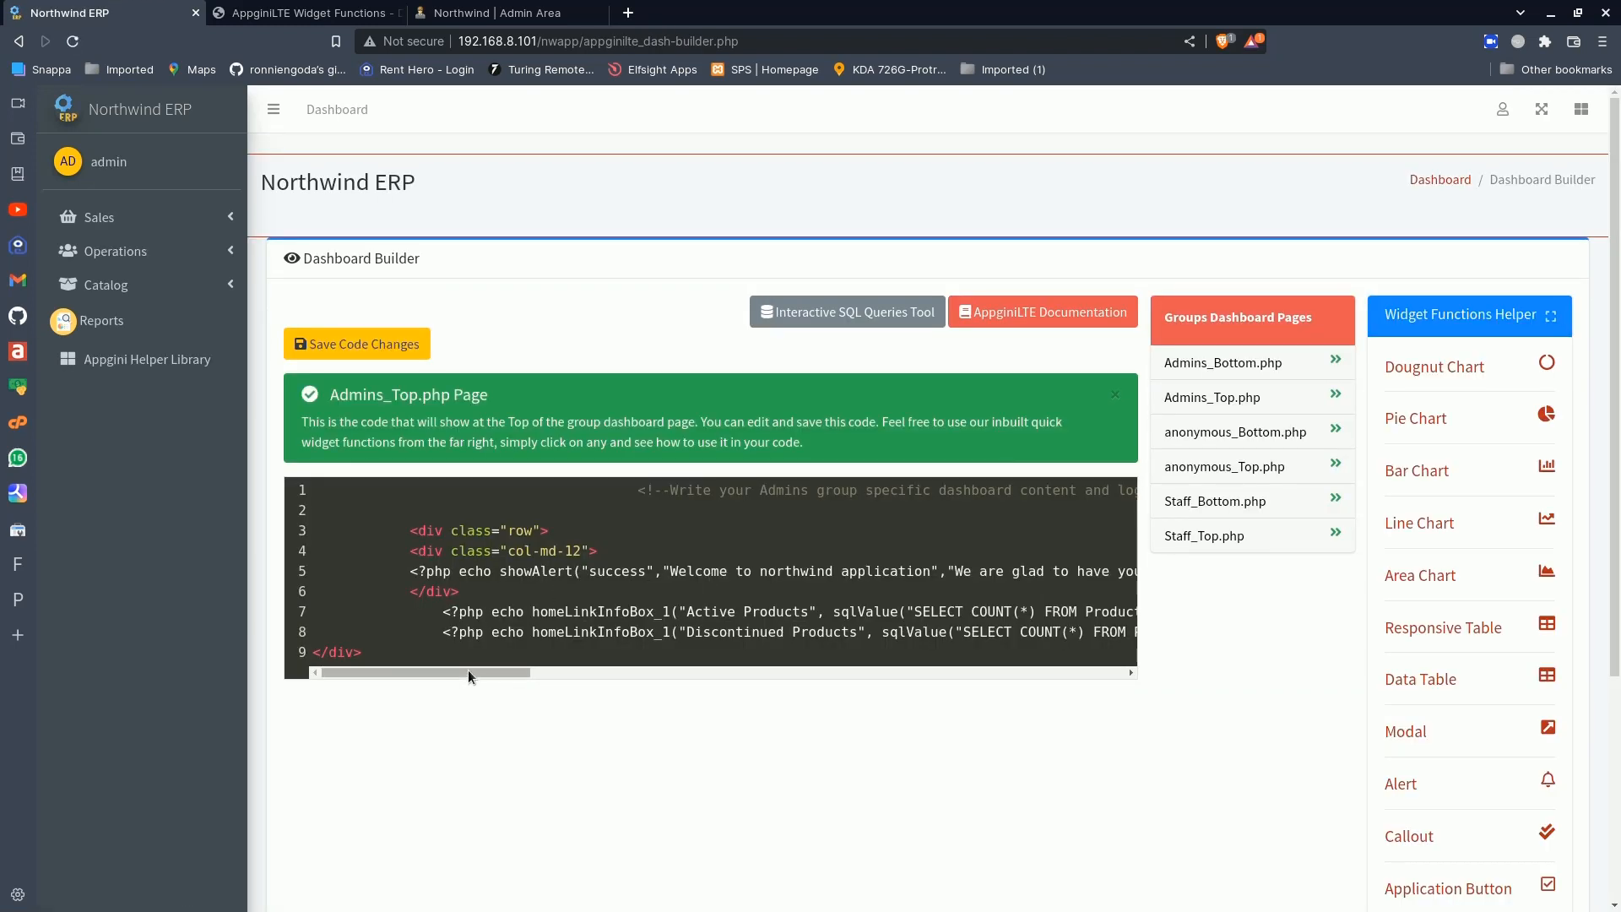
pyautogui.moveTo(468, 671); pyautogui.dragTo(986, 674)
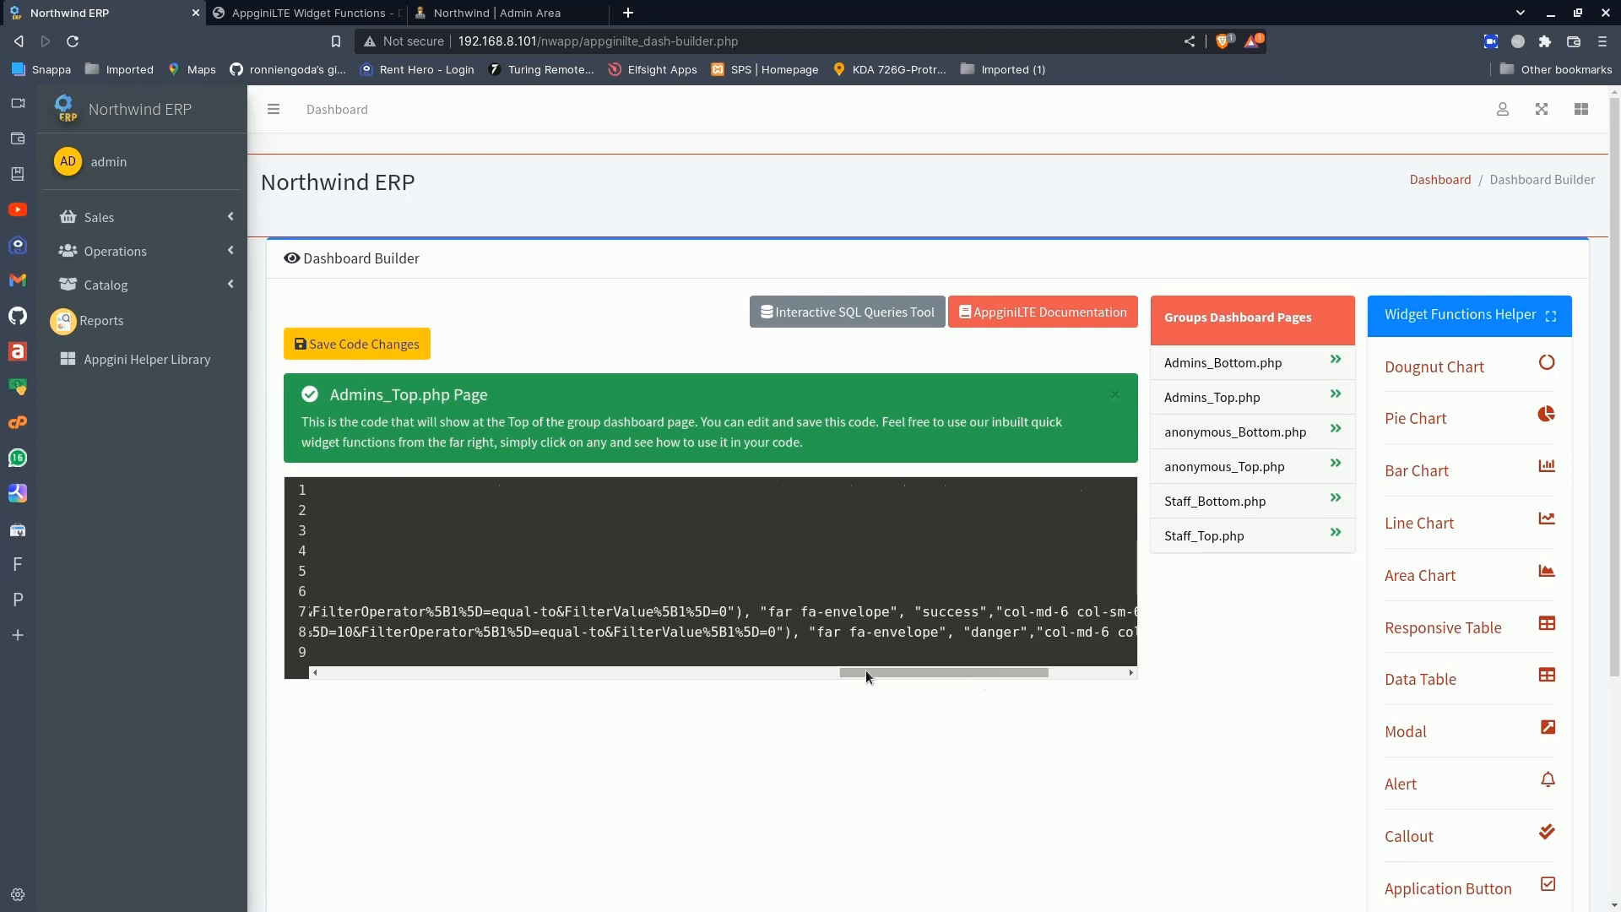
pyautogui.click(779, 632)
pyautogui.press('BackSpace')
pyautogui.write('1')
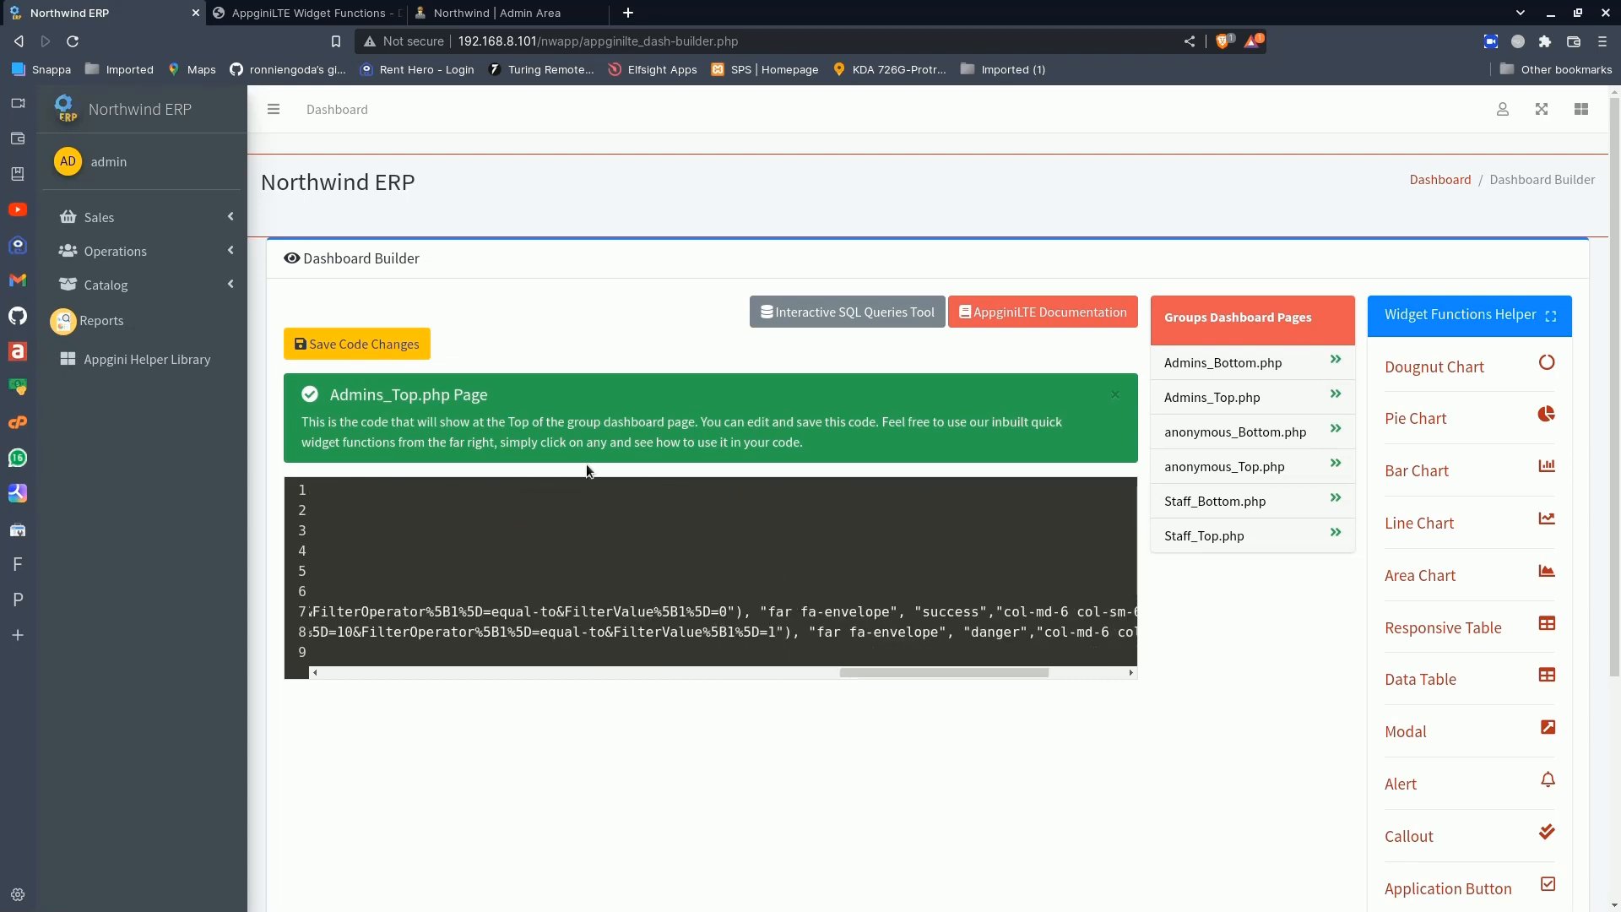
pyautogui.click(400, 348)
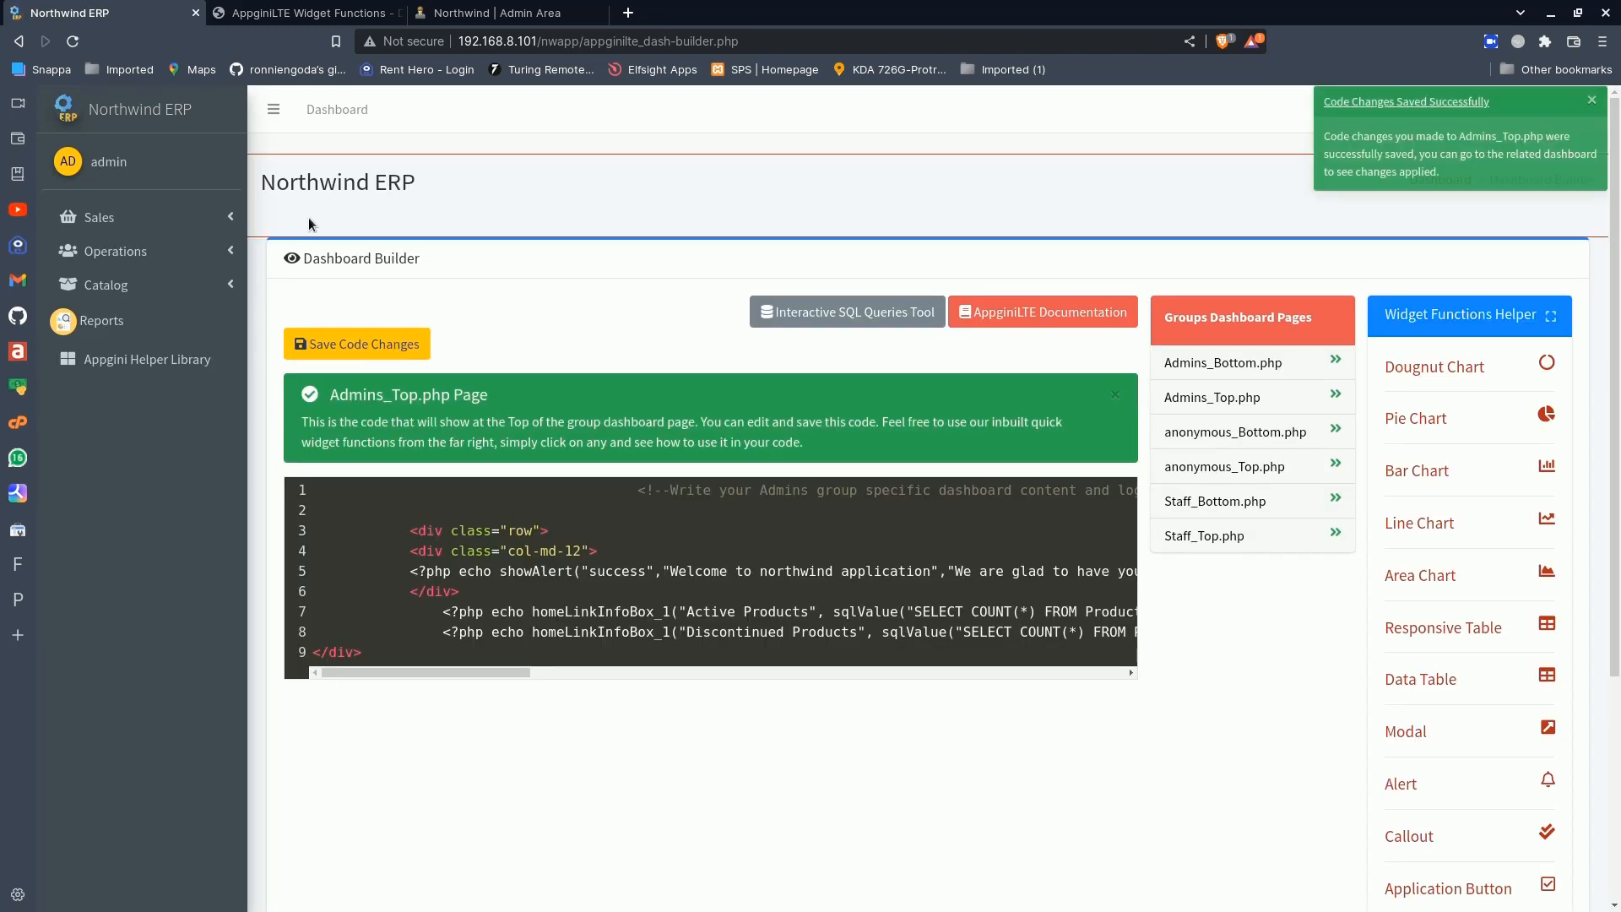
# - Return to the dashboard and follow the Discontinued Products info box link to check its filtered Products list
pyautogui.click(171, 120)
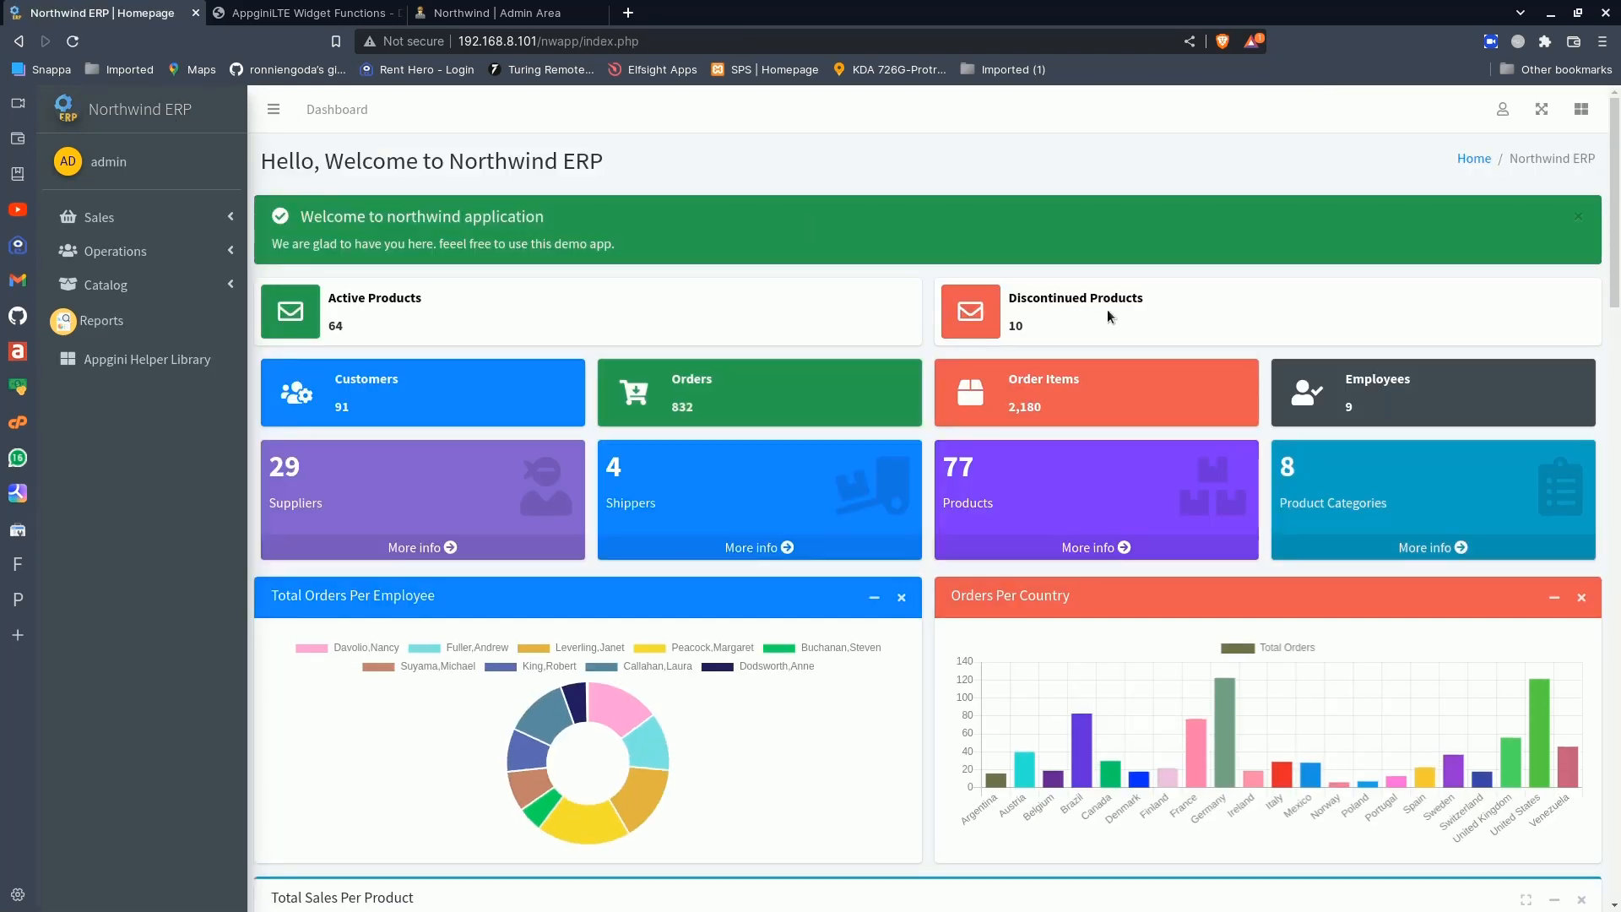
pyautogui.click(1093, 302)
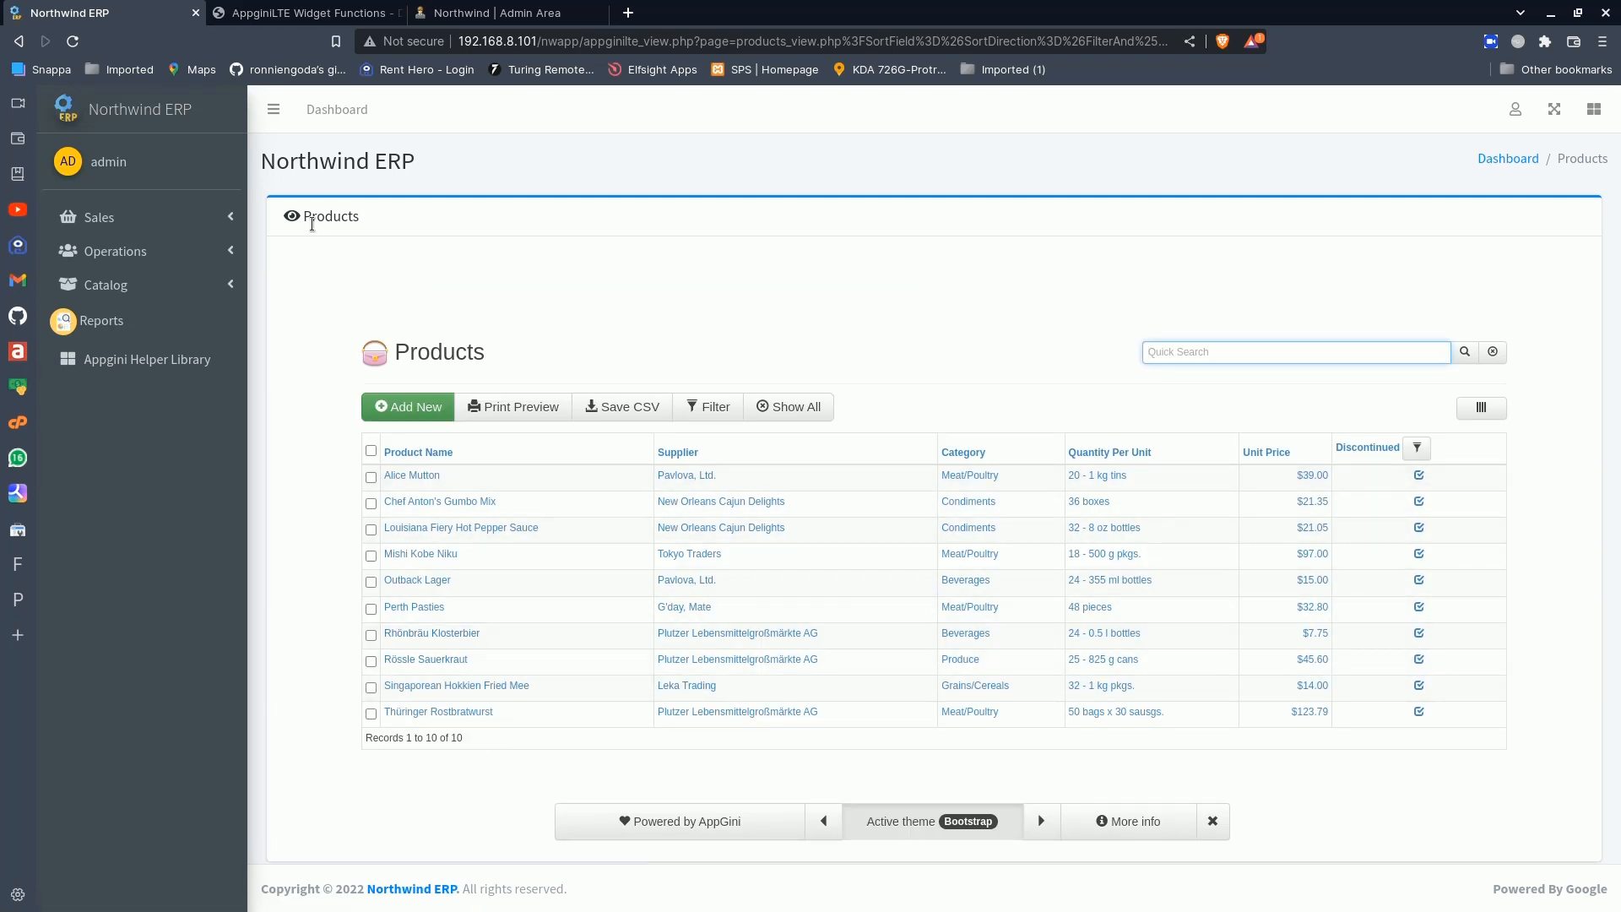
# - Return to the dashboard and open the Font Awesome Icon Picker from the AppginiLTE Settings page
pyautogui.click(145, 113)
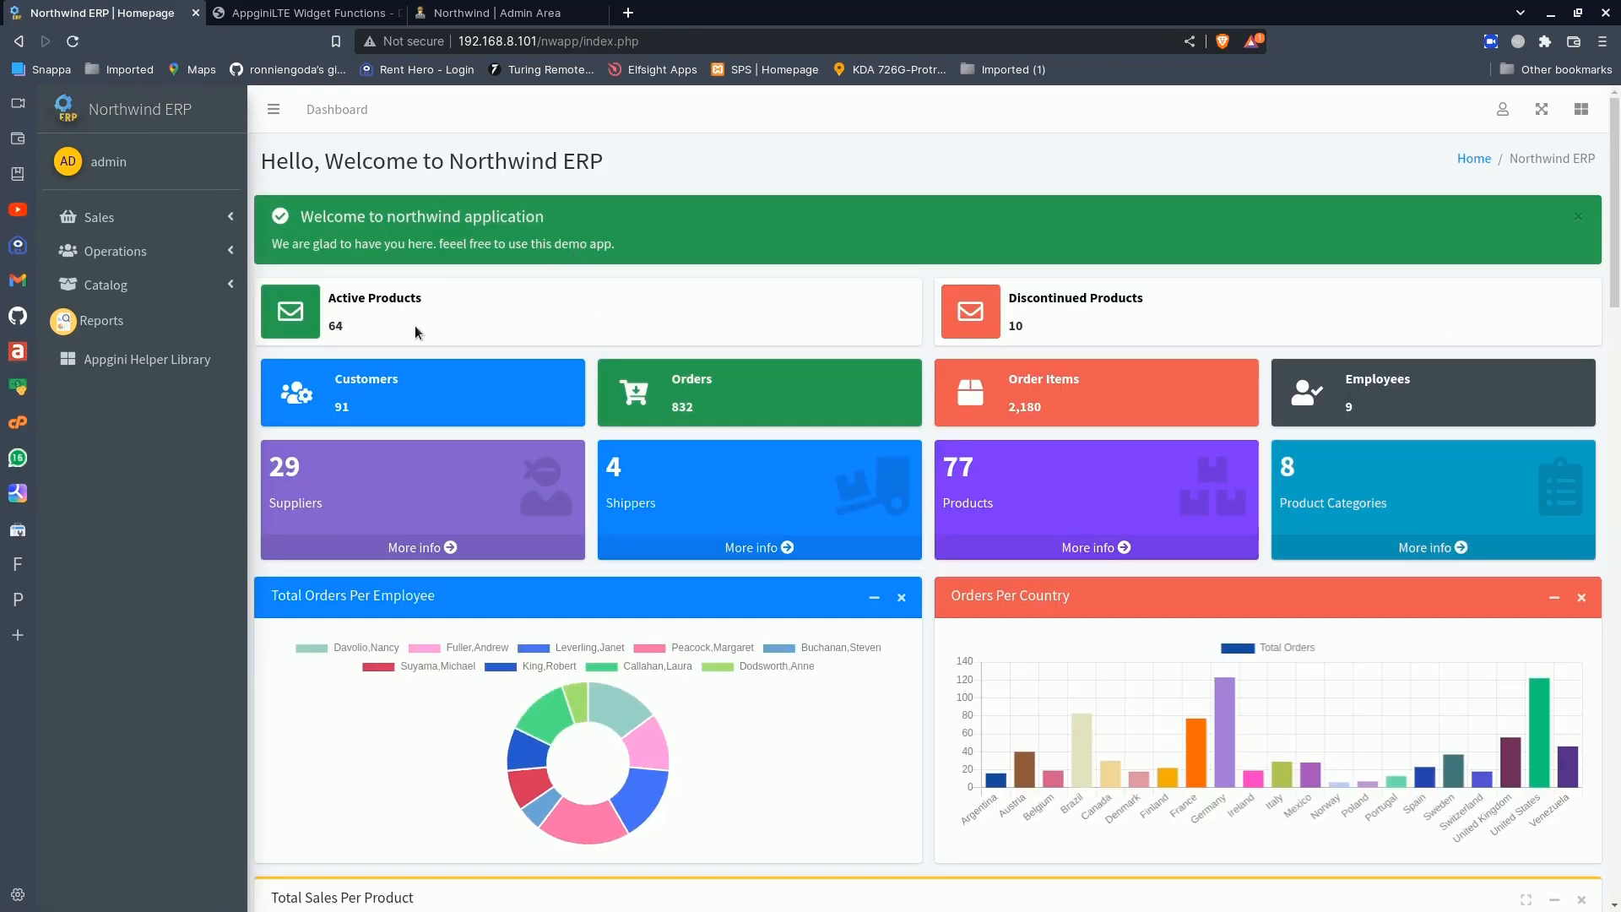
pyautogui.click(1498, 112)
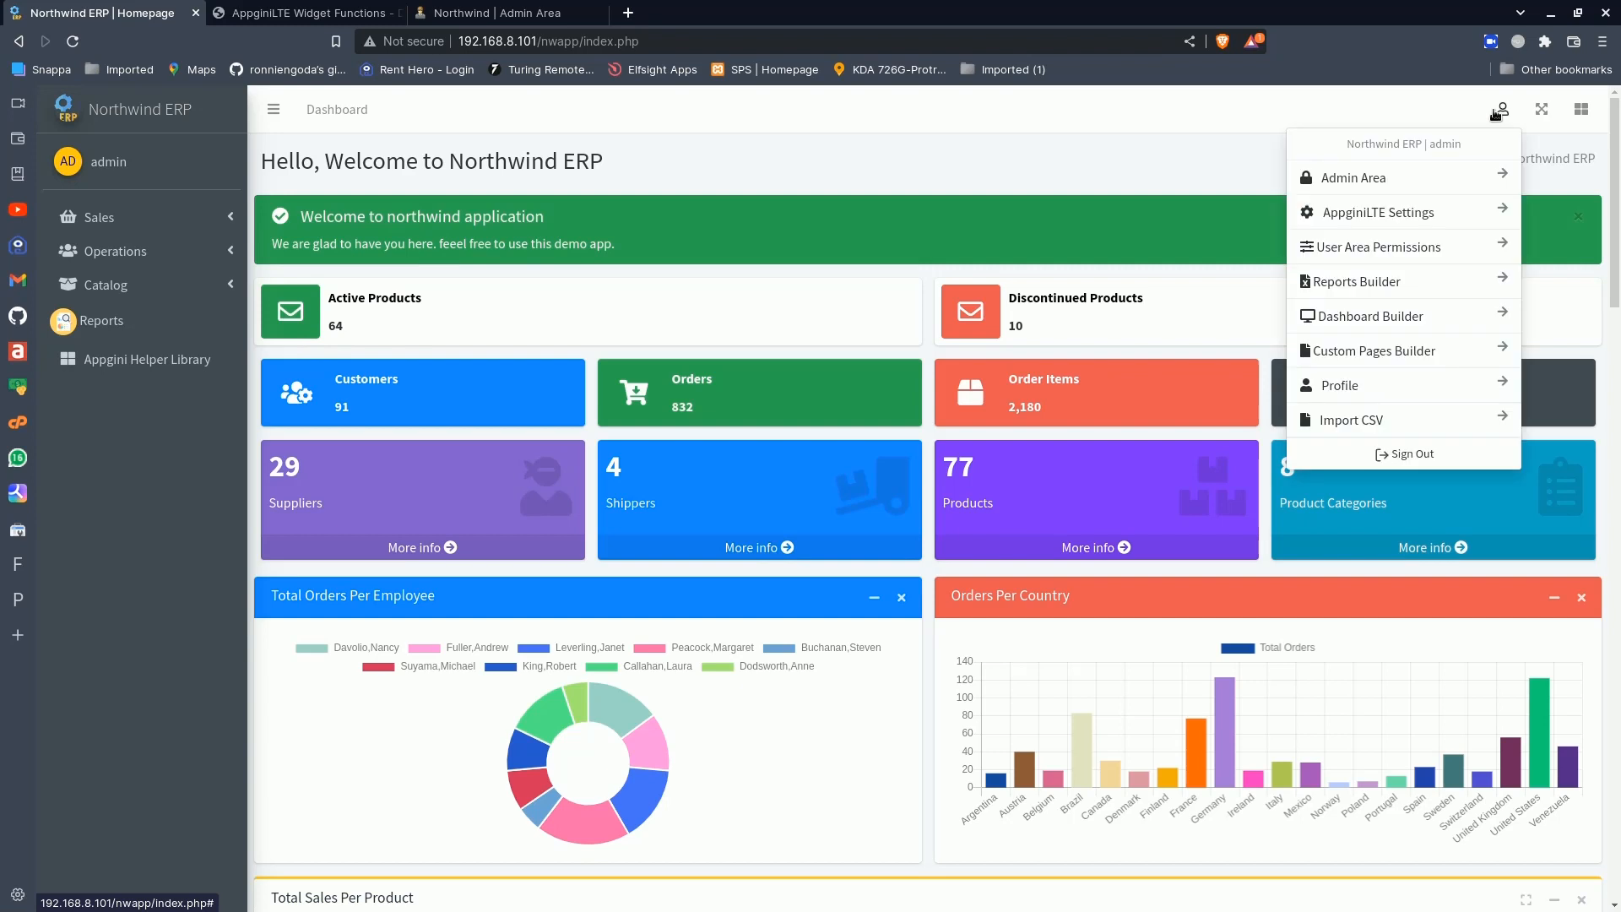
pyautogui.click(1405, 213)
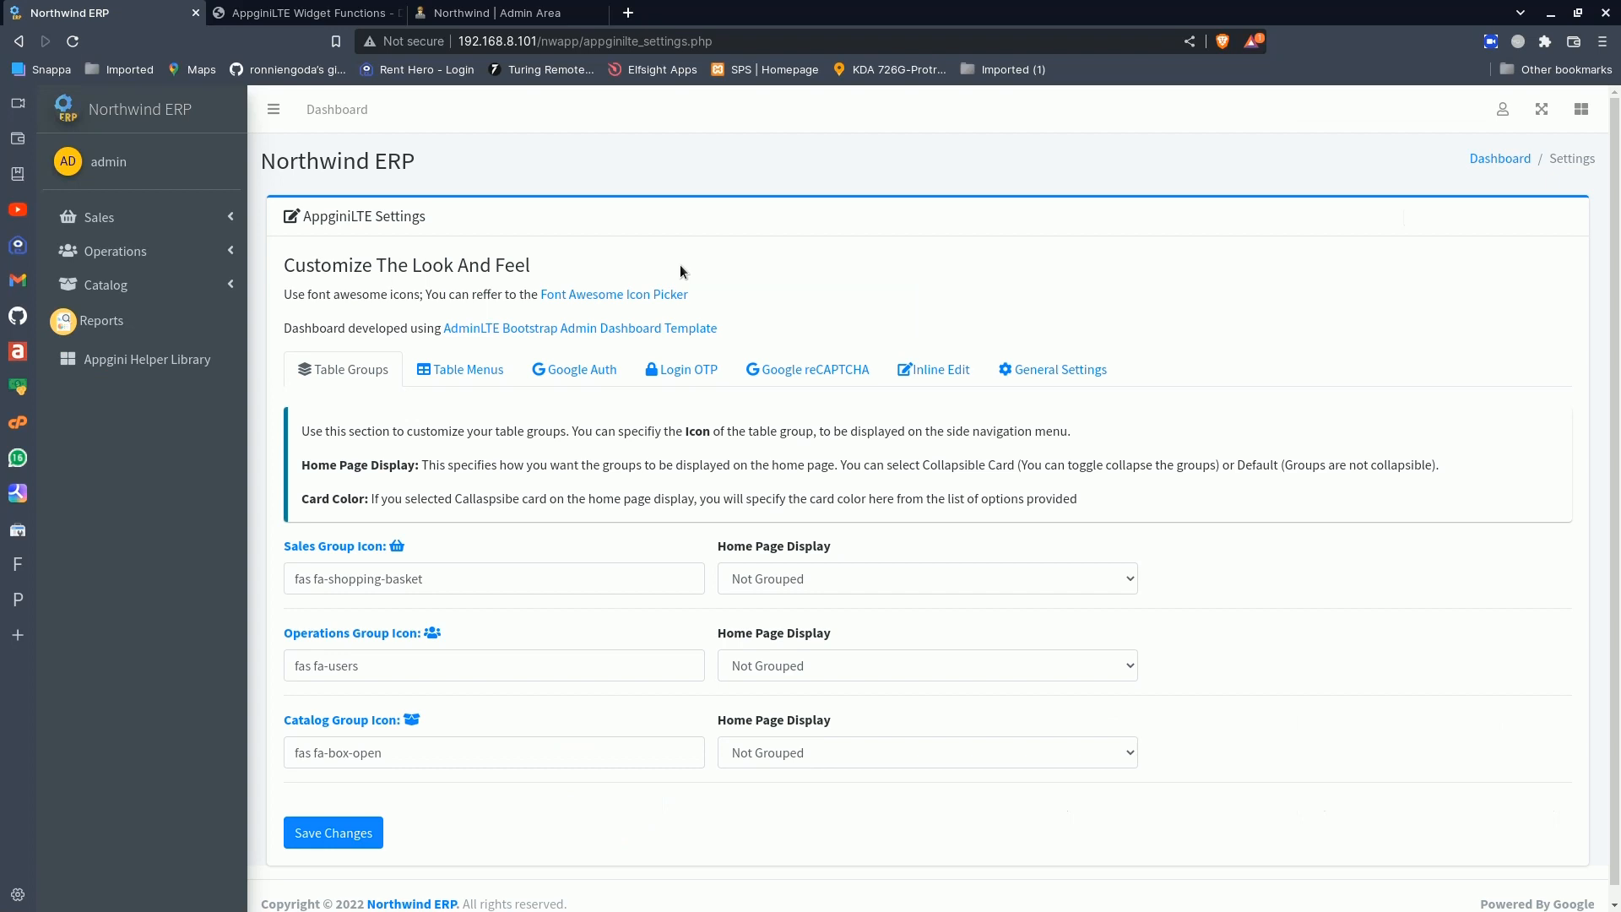
pyautogui.click(640, 294)
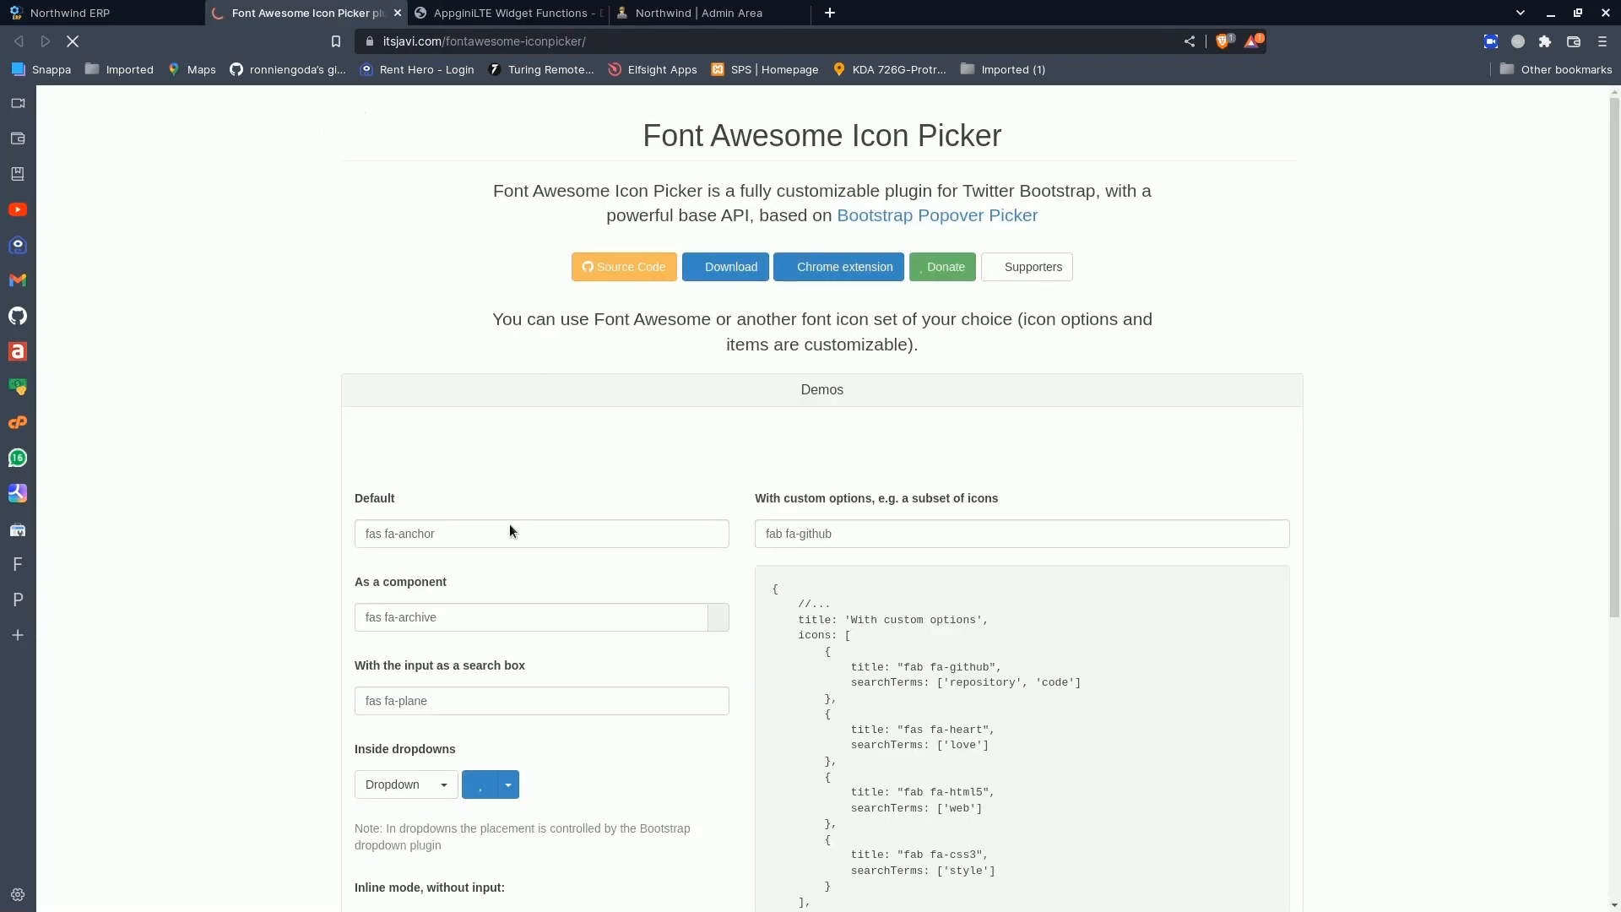
# - Search the default icon picker for "check", pick the plain check mark and copy its class, fas fa-check
pyautogui.click(489, 532)
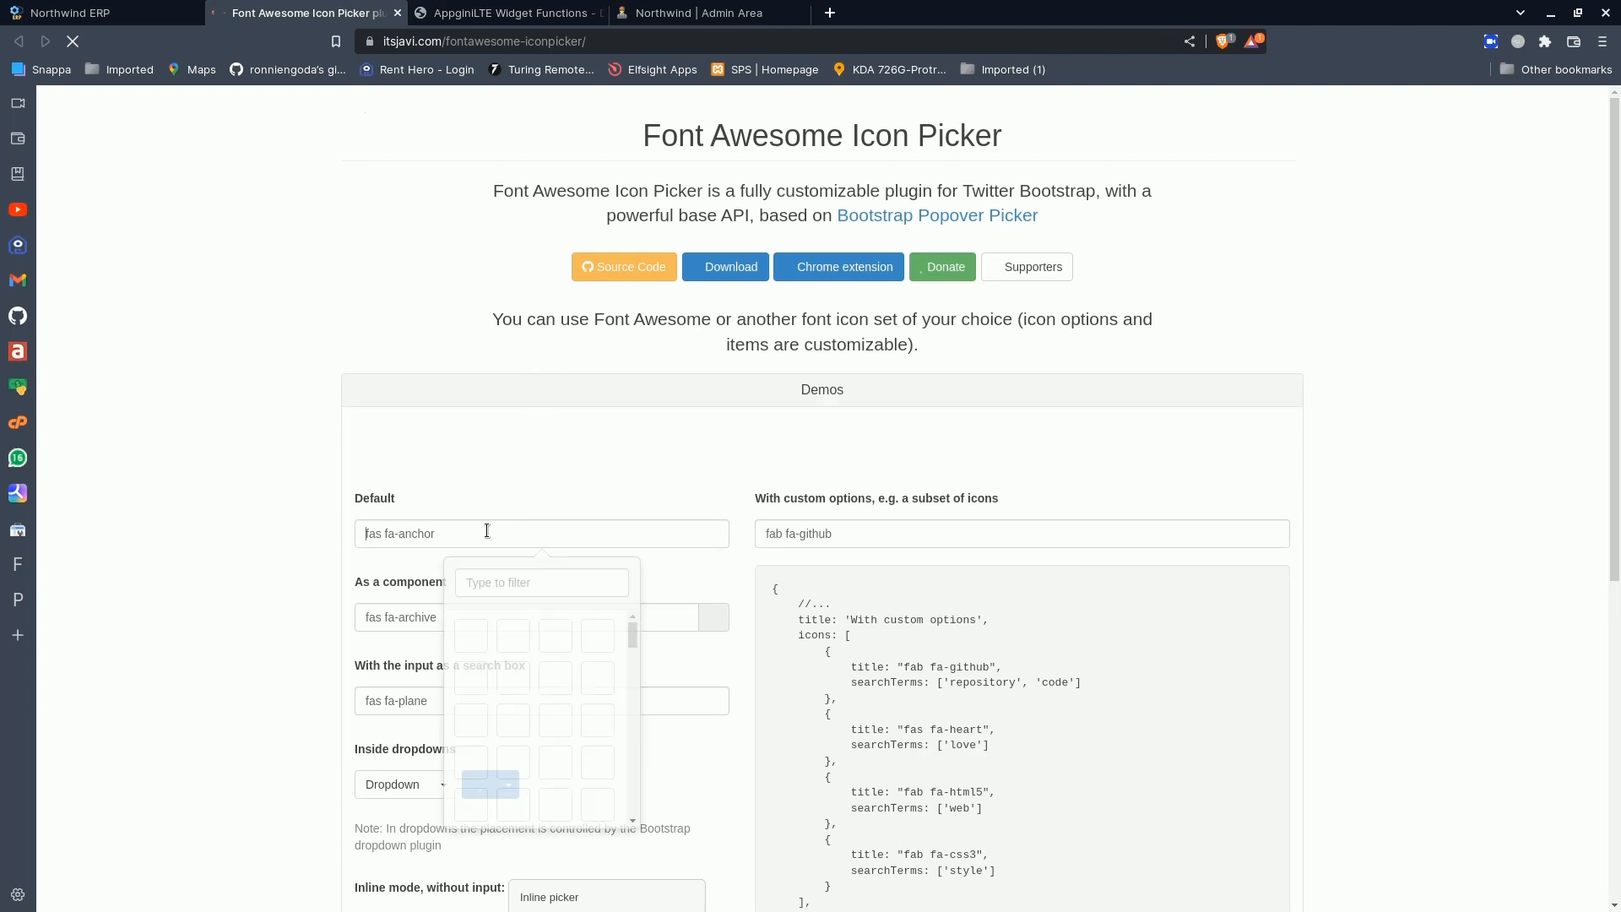
pyautogui.click(557, 581)
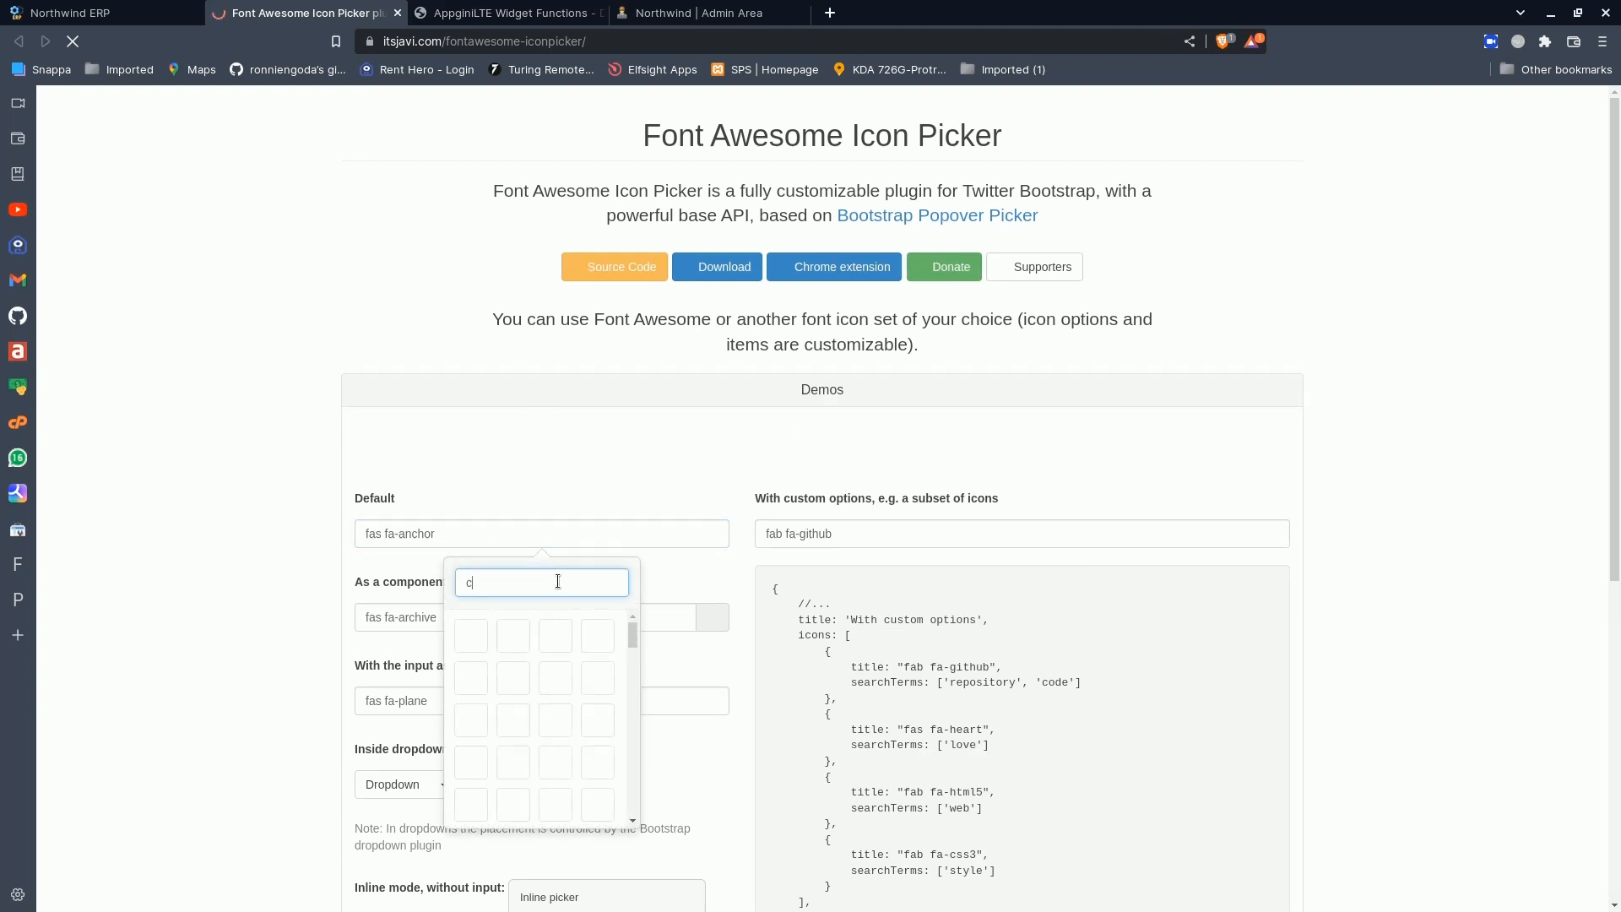
pyautogui.write('heck')
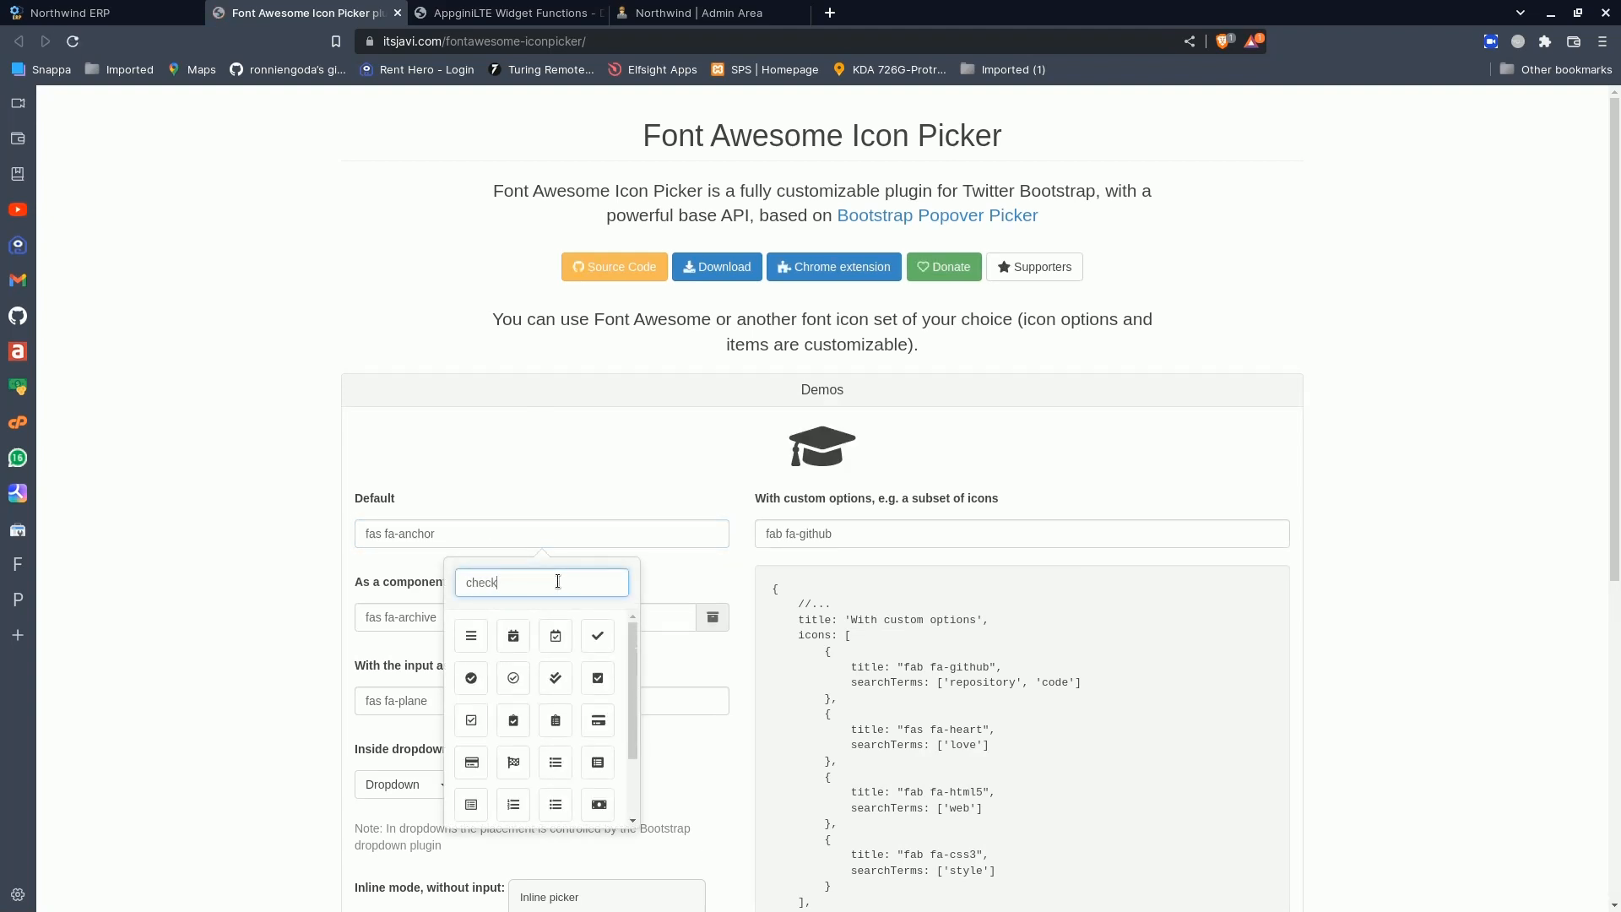
pyautogui.scroll(-2, 557, 719)
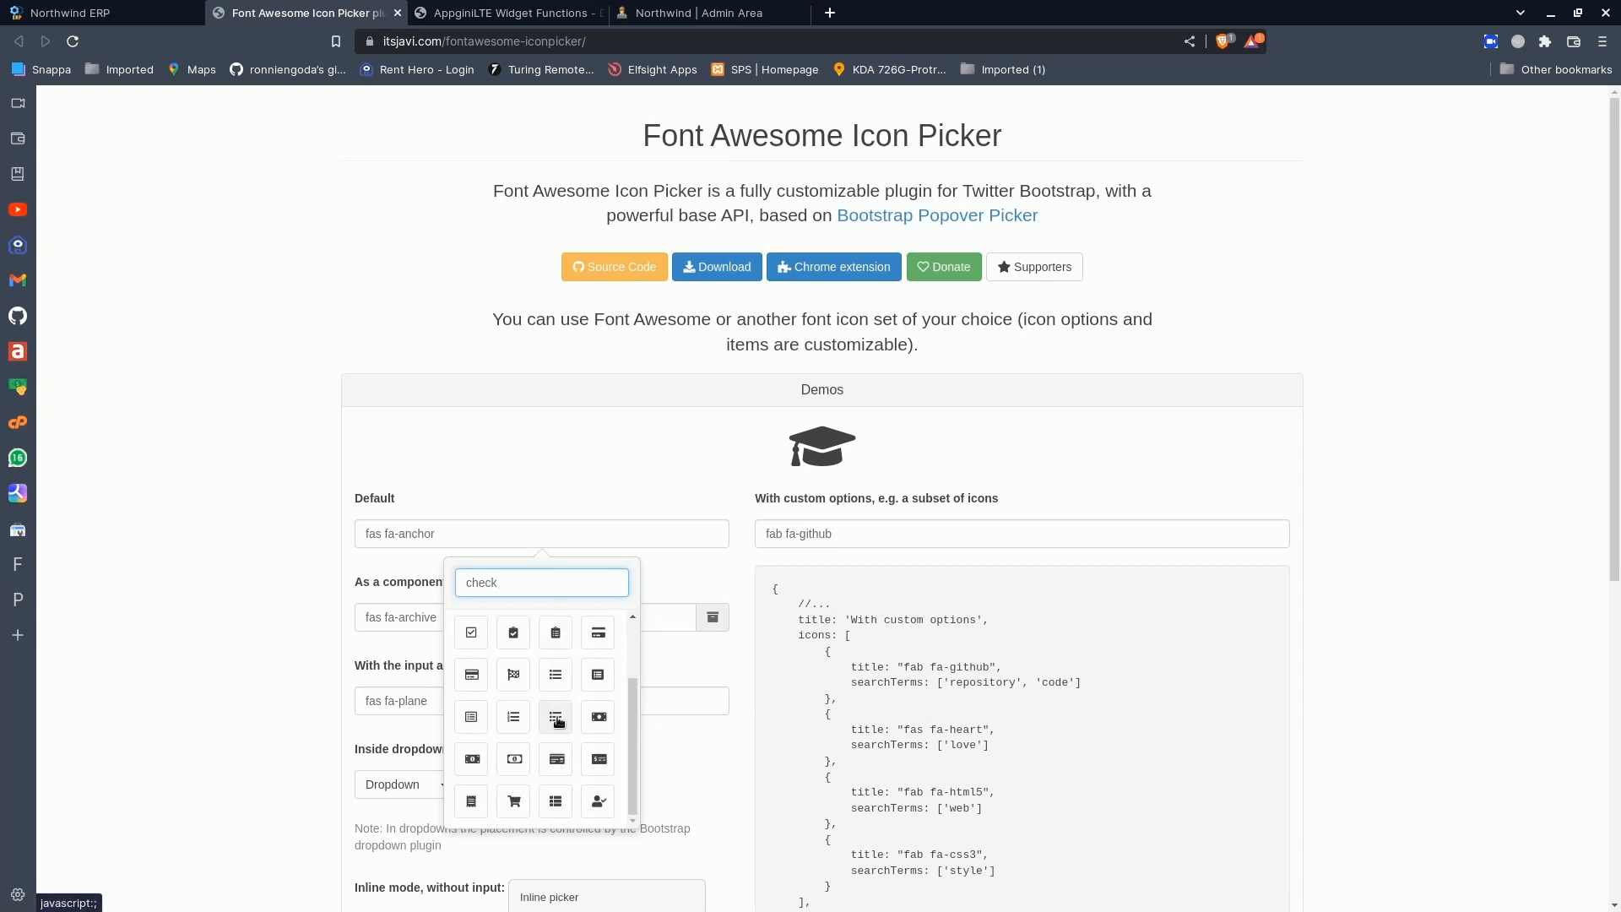
pyautogui.scroll(2, 557, 722)
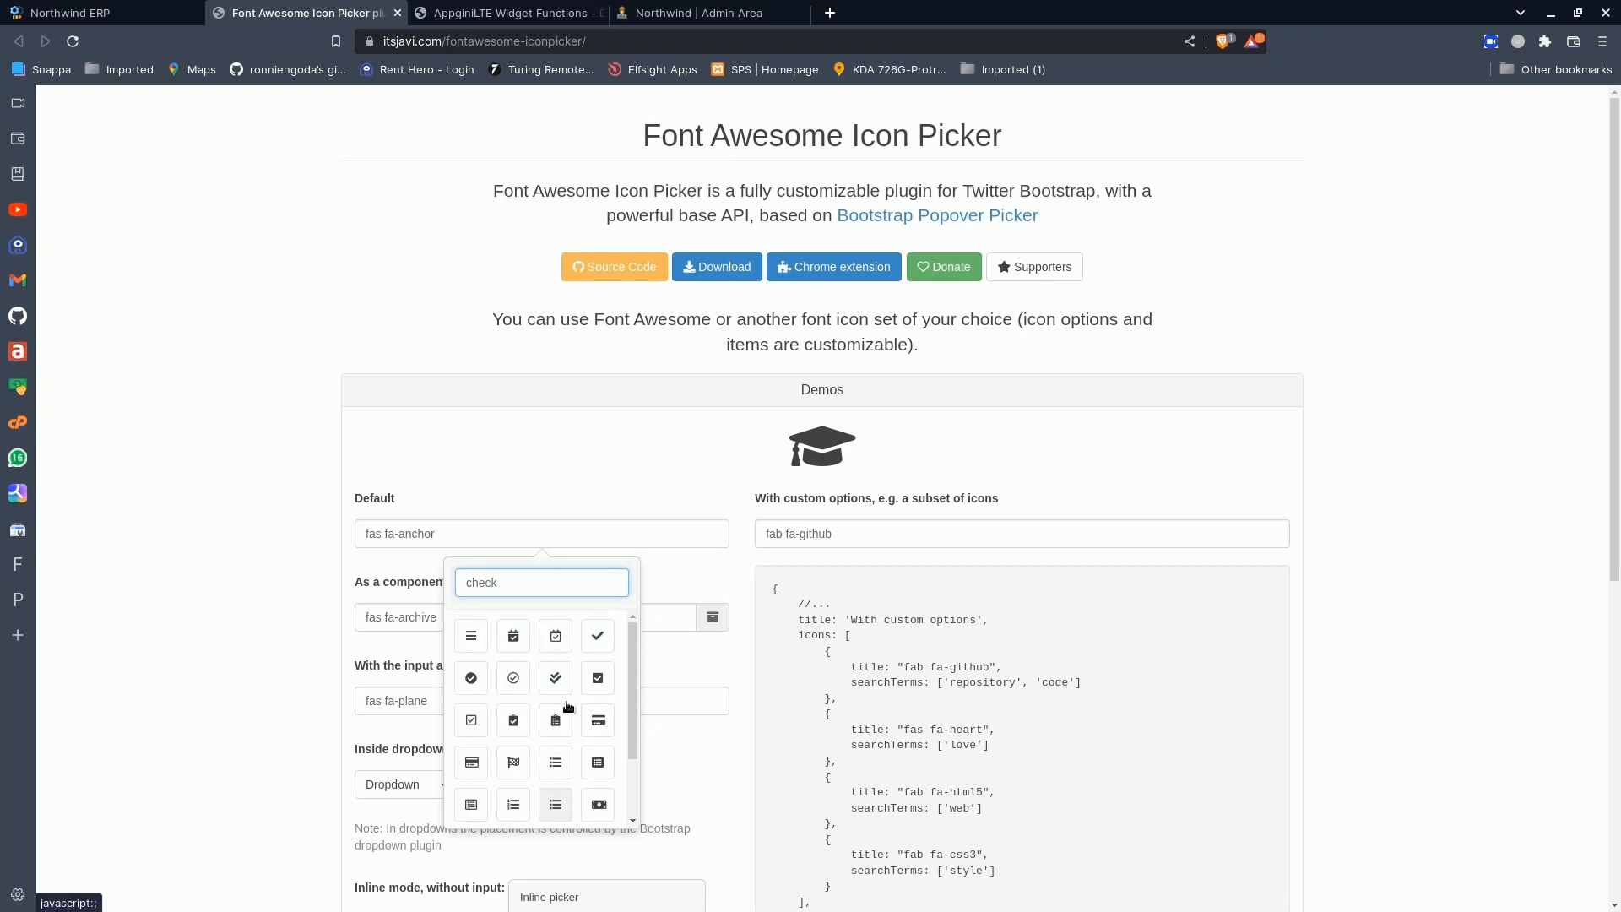
pyautogui.click(598, 637)
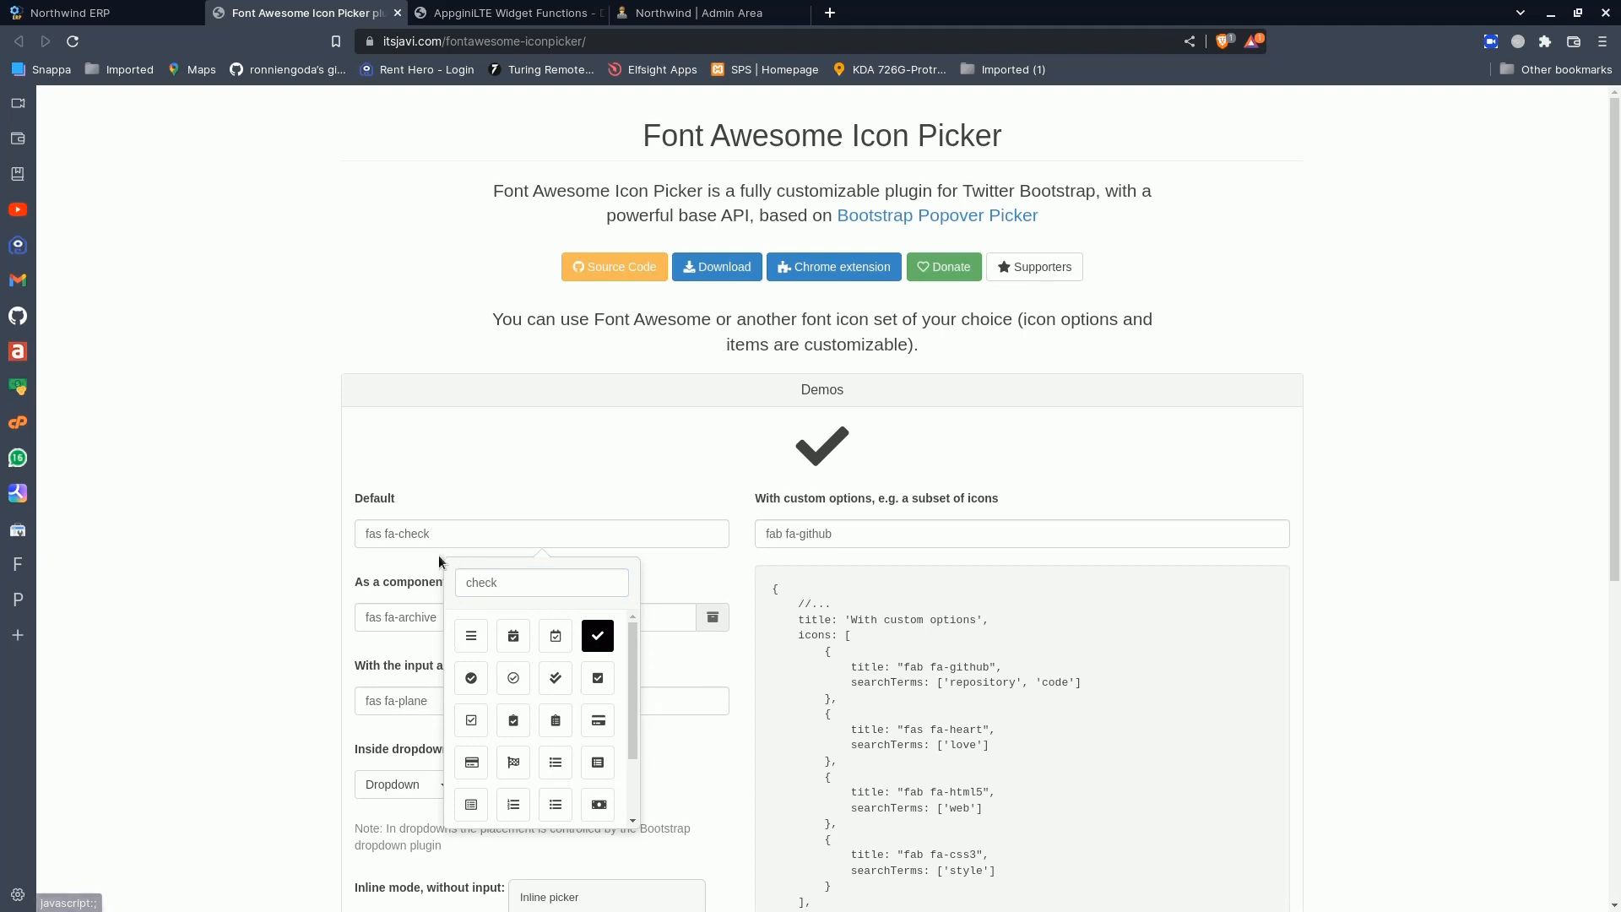
pyautogui.moveTo(432, 535); pyautogui.dragTo(336, 540)
pyautogui.hotkey('ctrl', 'c')
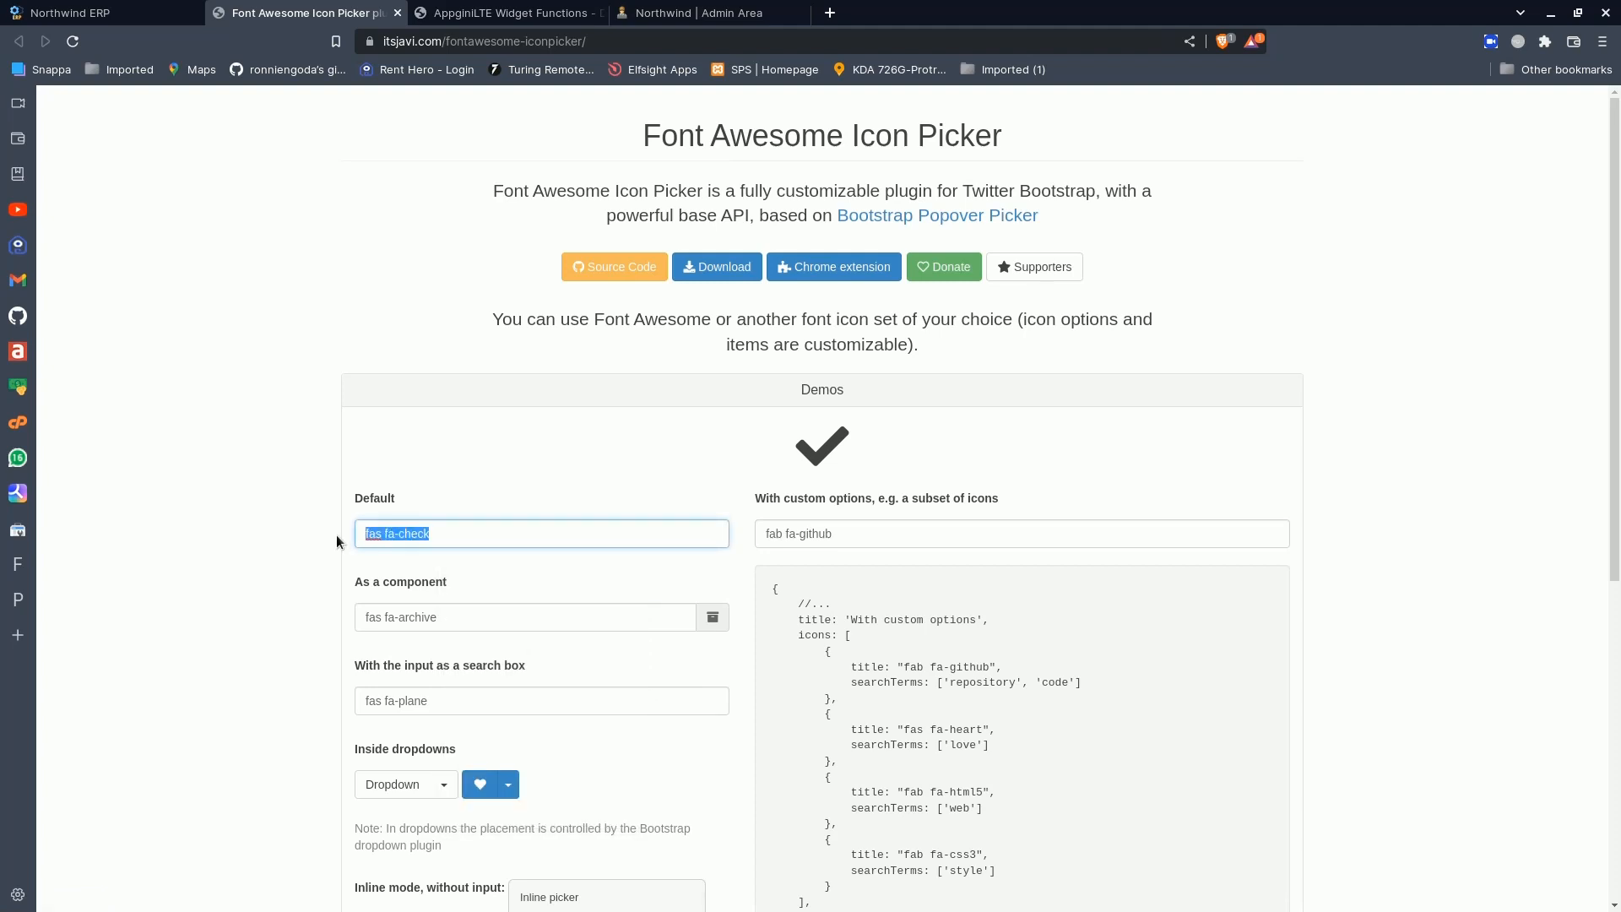
# - In the Dashboard Builder, replace the Active Products info box's icon class with fas fa-check
pyautogui.hotkey('ctrl', 'pageup')
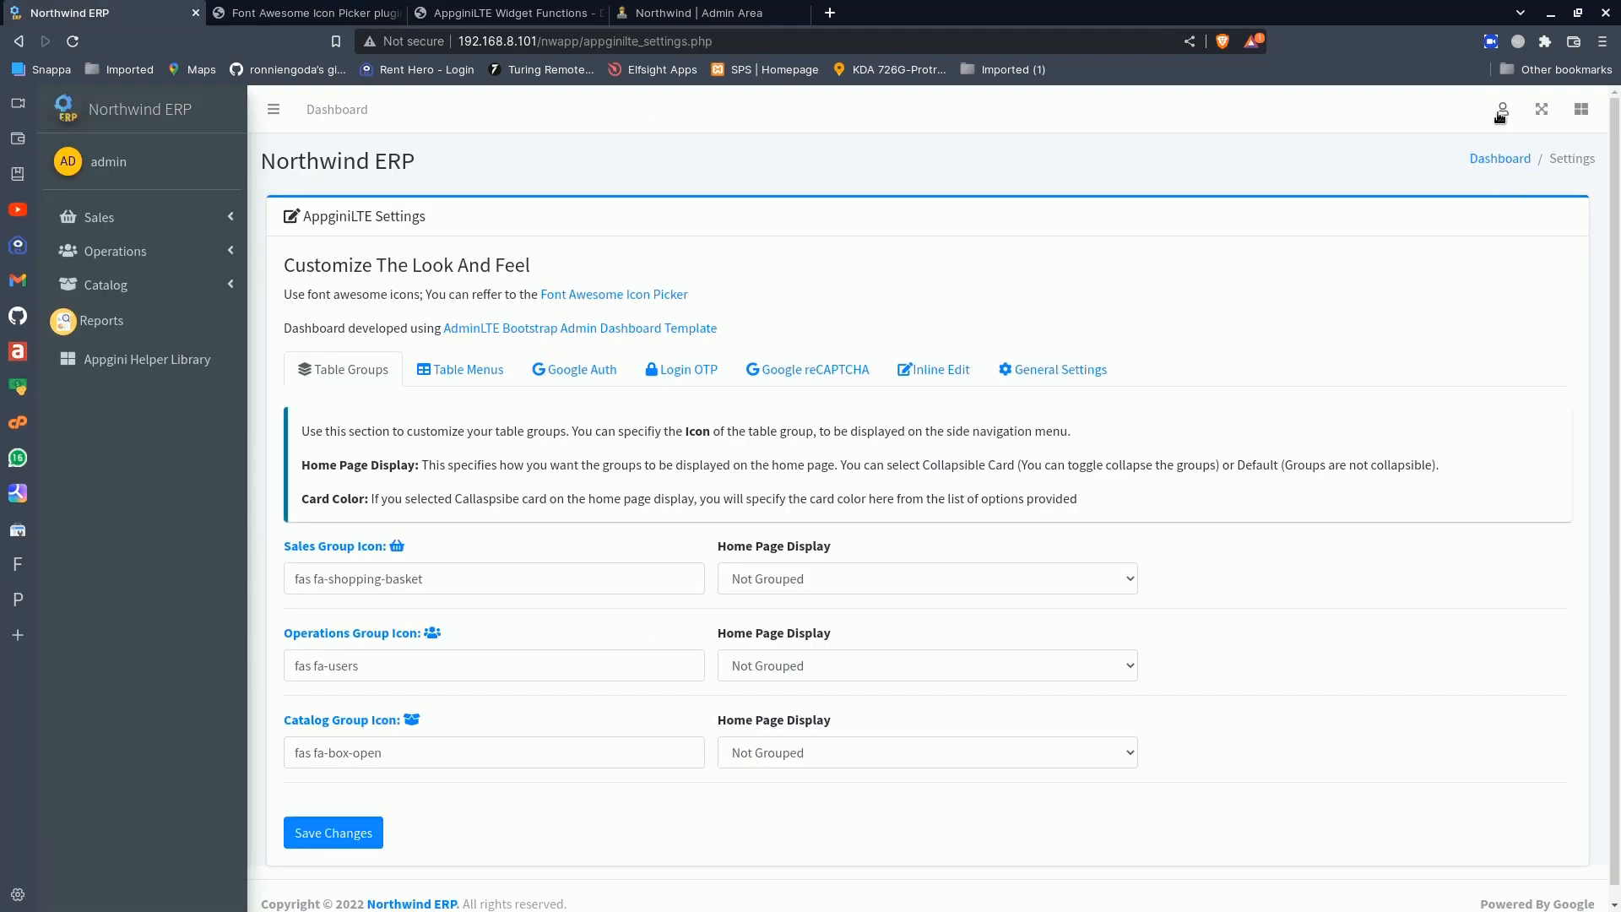
pyautogui.click(1500, 114)
pyautogui.click(1377, 318)
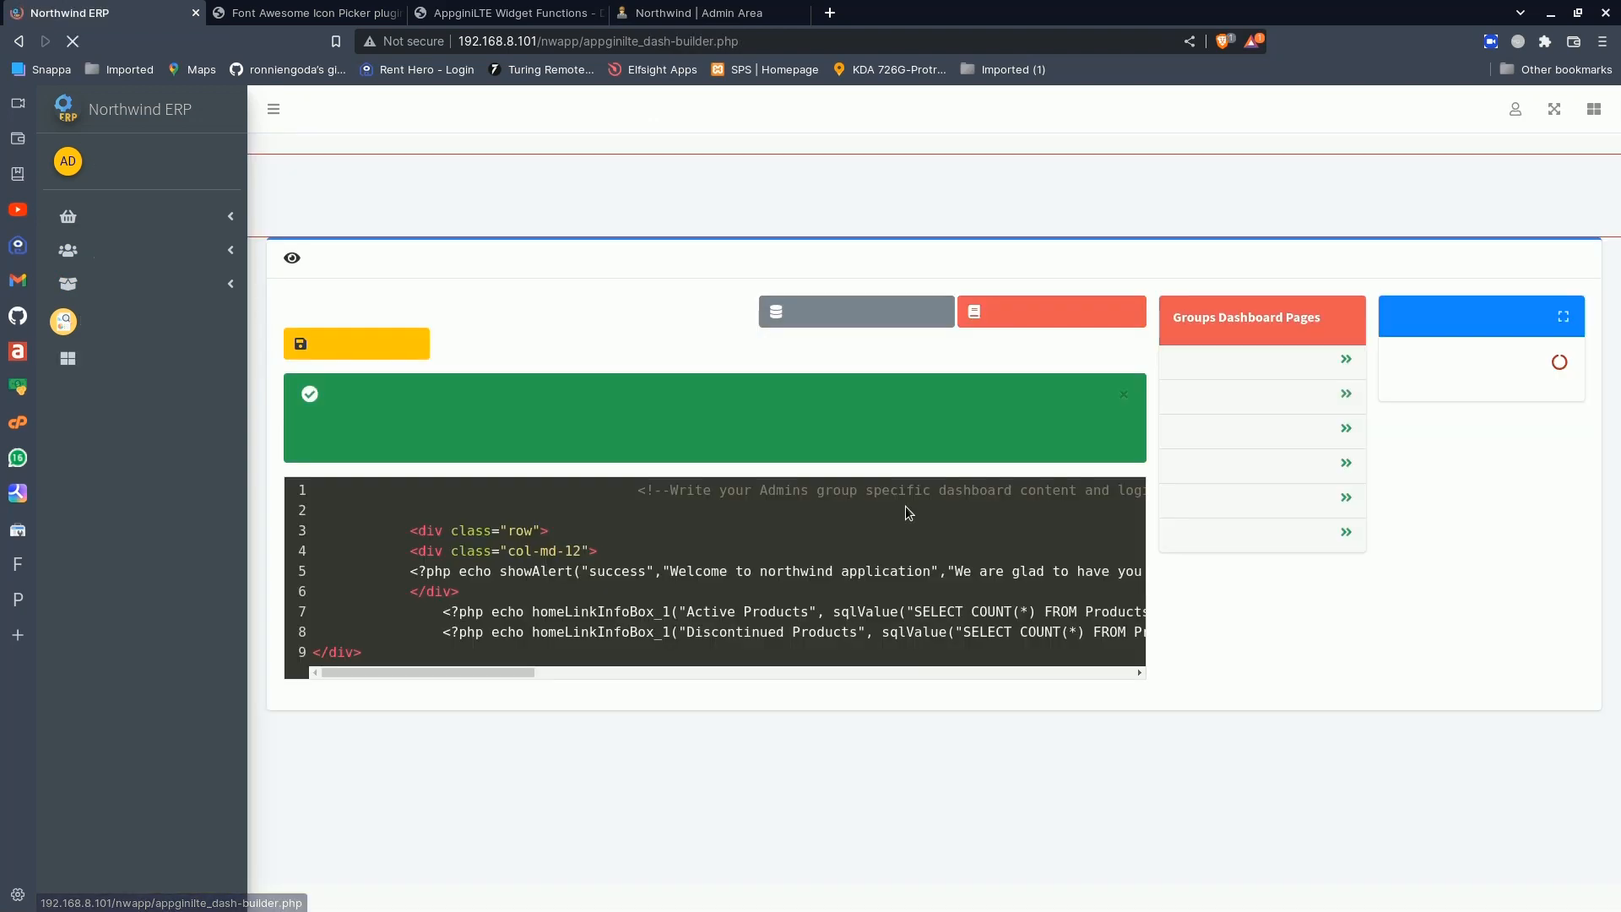
pyautogui.moveTo(489, 667); pyautogui.dragTo(1025, 670)
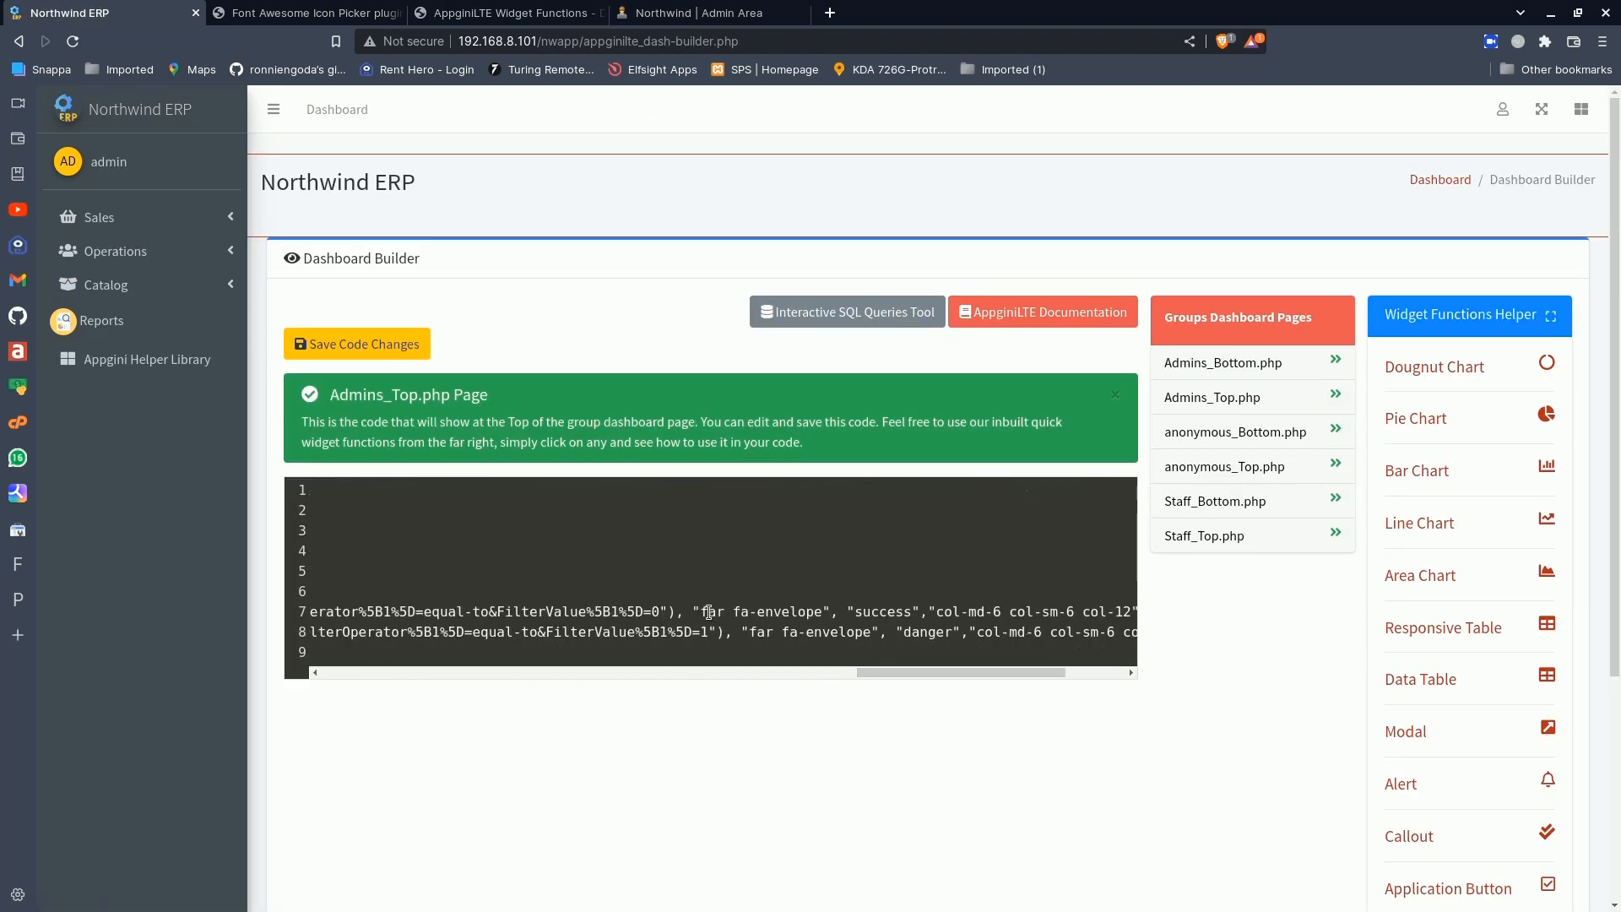
pyautogui.moveTo(708, 611); pyautogui.dragTo(825, 611)
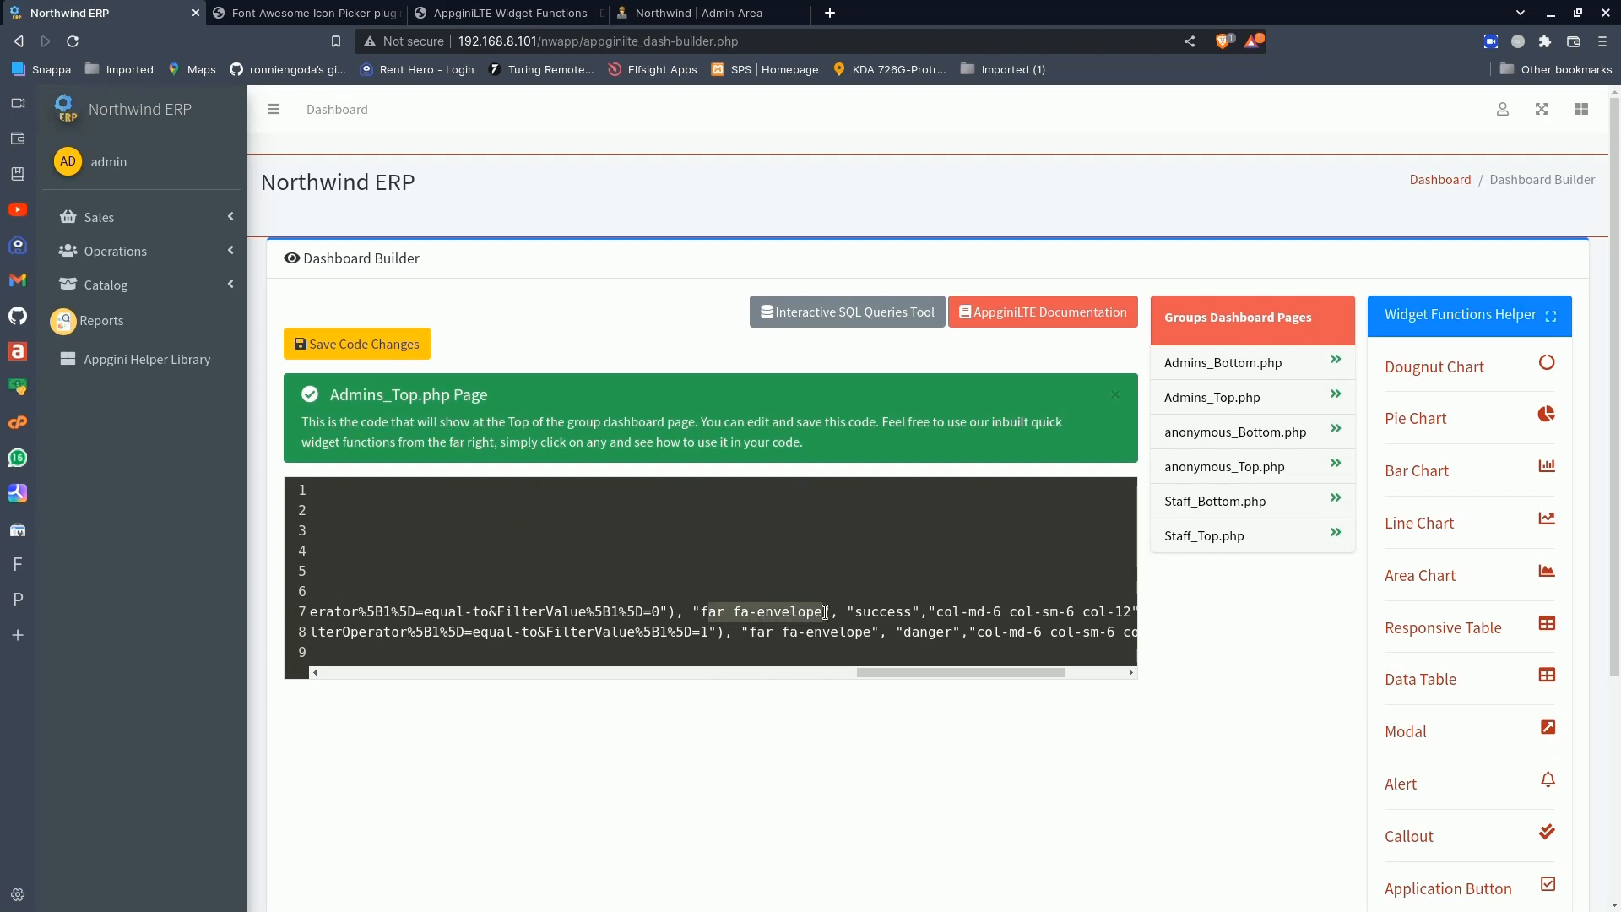
pyautogui.press('BackSpace')
pyautogui.press('BackSpace')
pyautogui.hotkey('ctrl', 'v')
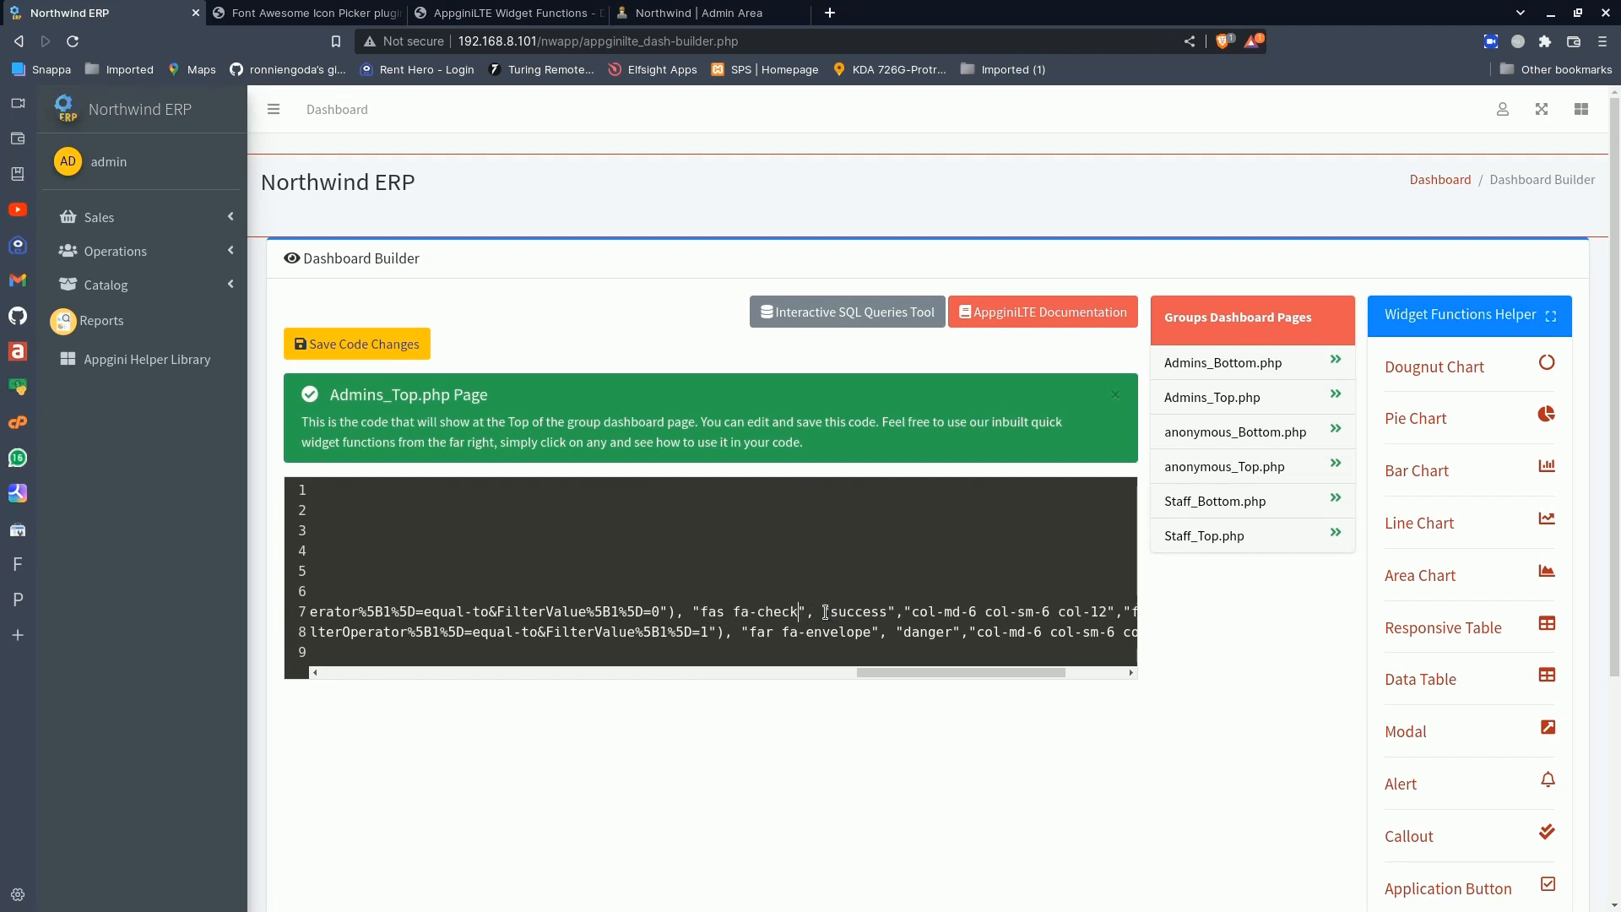
# - Search the Font Awesome Icon Picker for "close", pick the outlined circled cross and copy its class, far fa-times-circle
pyautogui.click(502, 11)
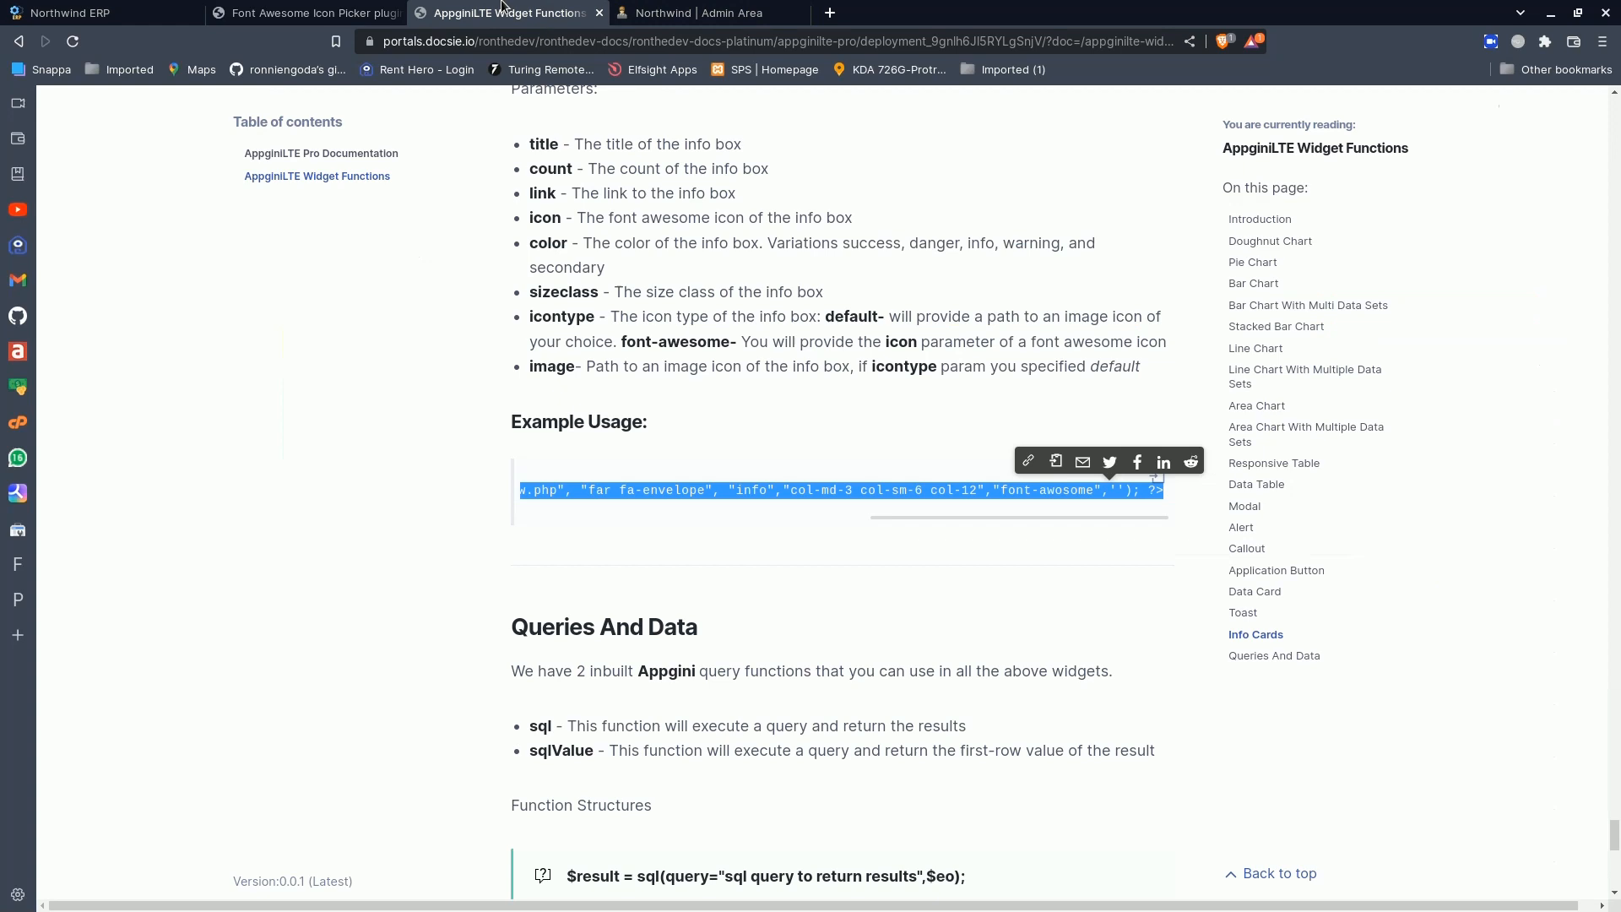
pyautogui.click(306, 13)
pyautogui.click(507, 592)
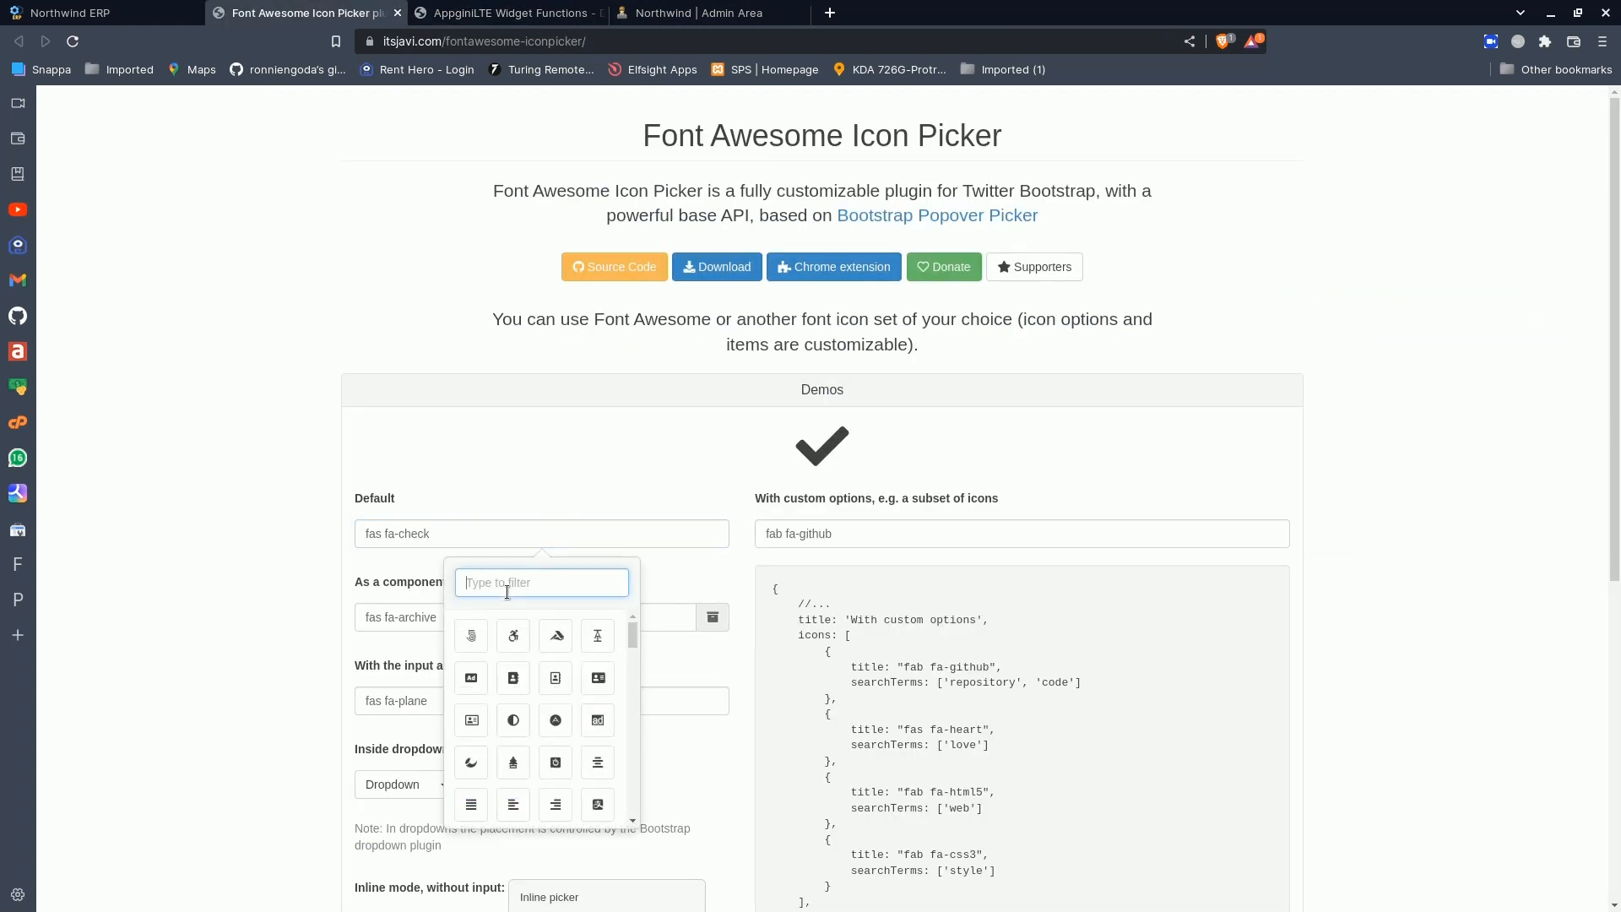
pyautogui.write('close')
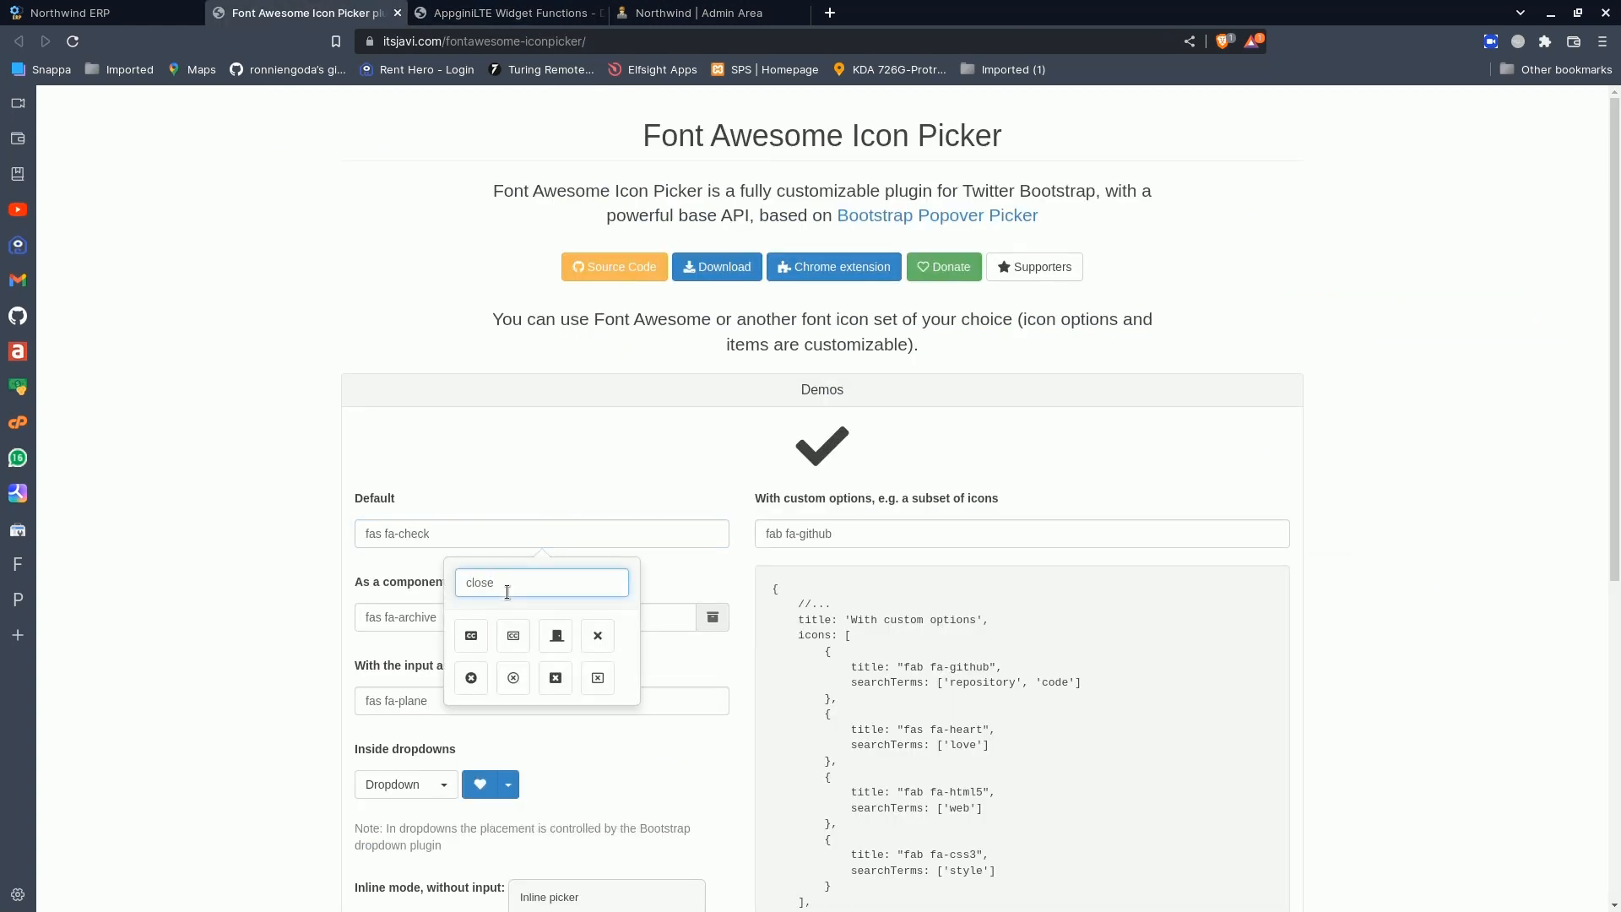
pyautogui.click(513, 678)
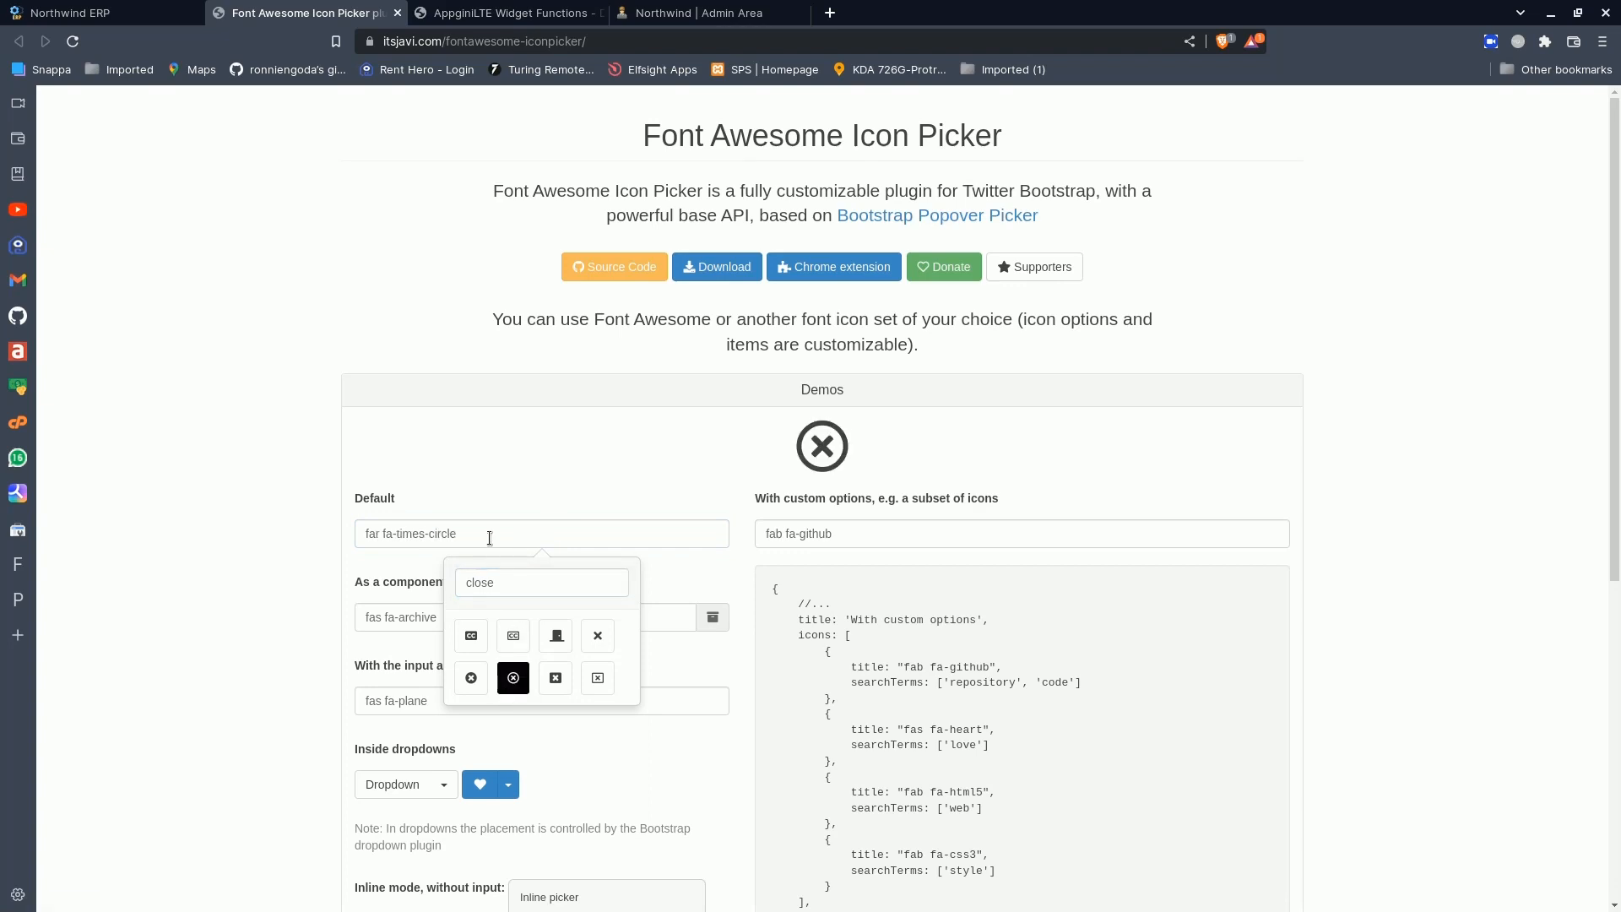
pyautogui.moveTo(489, 537); pyautogui.dragTo(349, 535)
pyautogui.hotkey('ctrl', 'c')
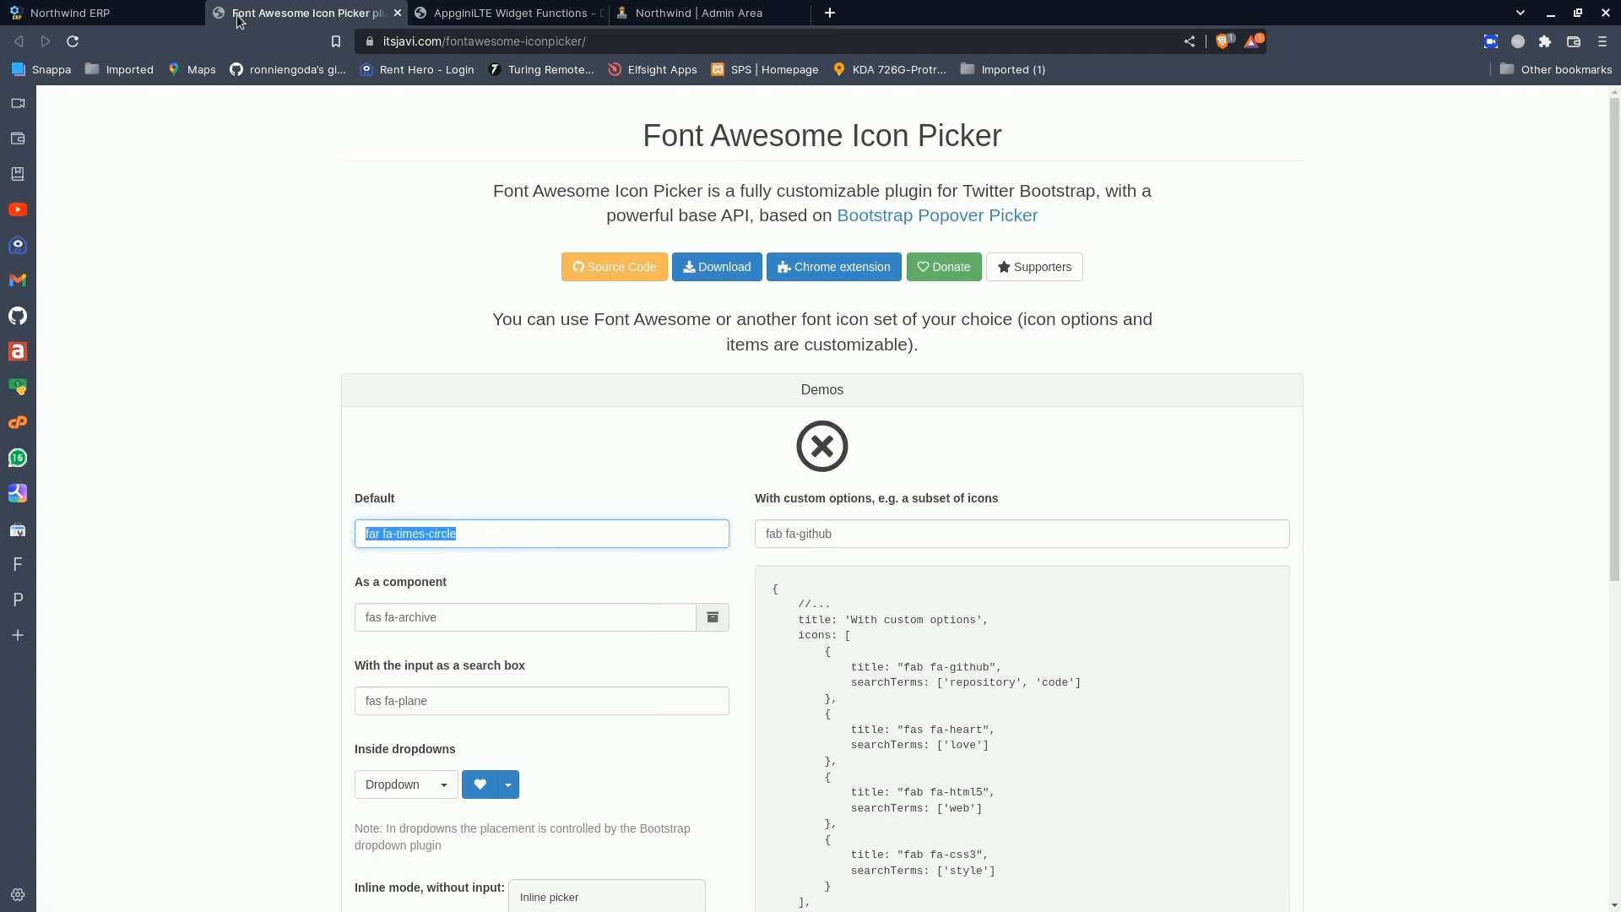
# - Back in the Dashboard Builder, replace the Discontinued Products info box's icon class with far fa-times-circle
pyautogui.click(127, 11)
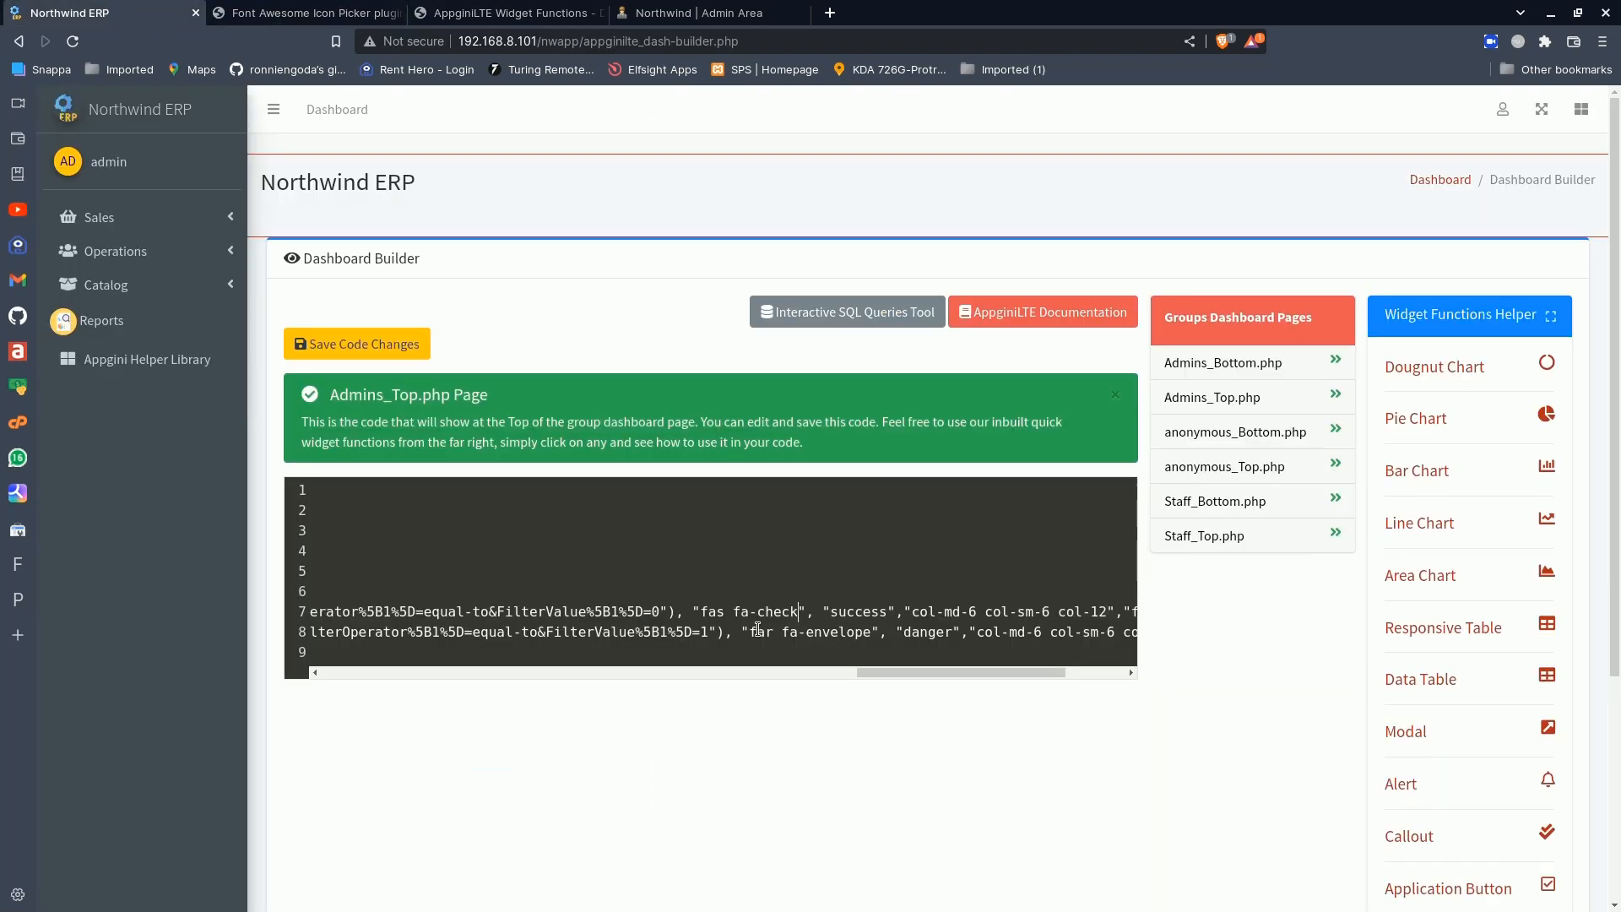
pyautogui.moveTo(757, 632); pyautogui.dragTo(869, 635)
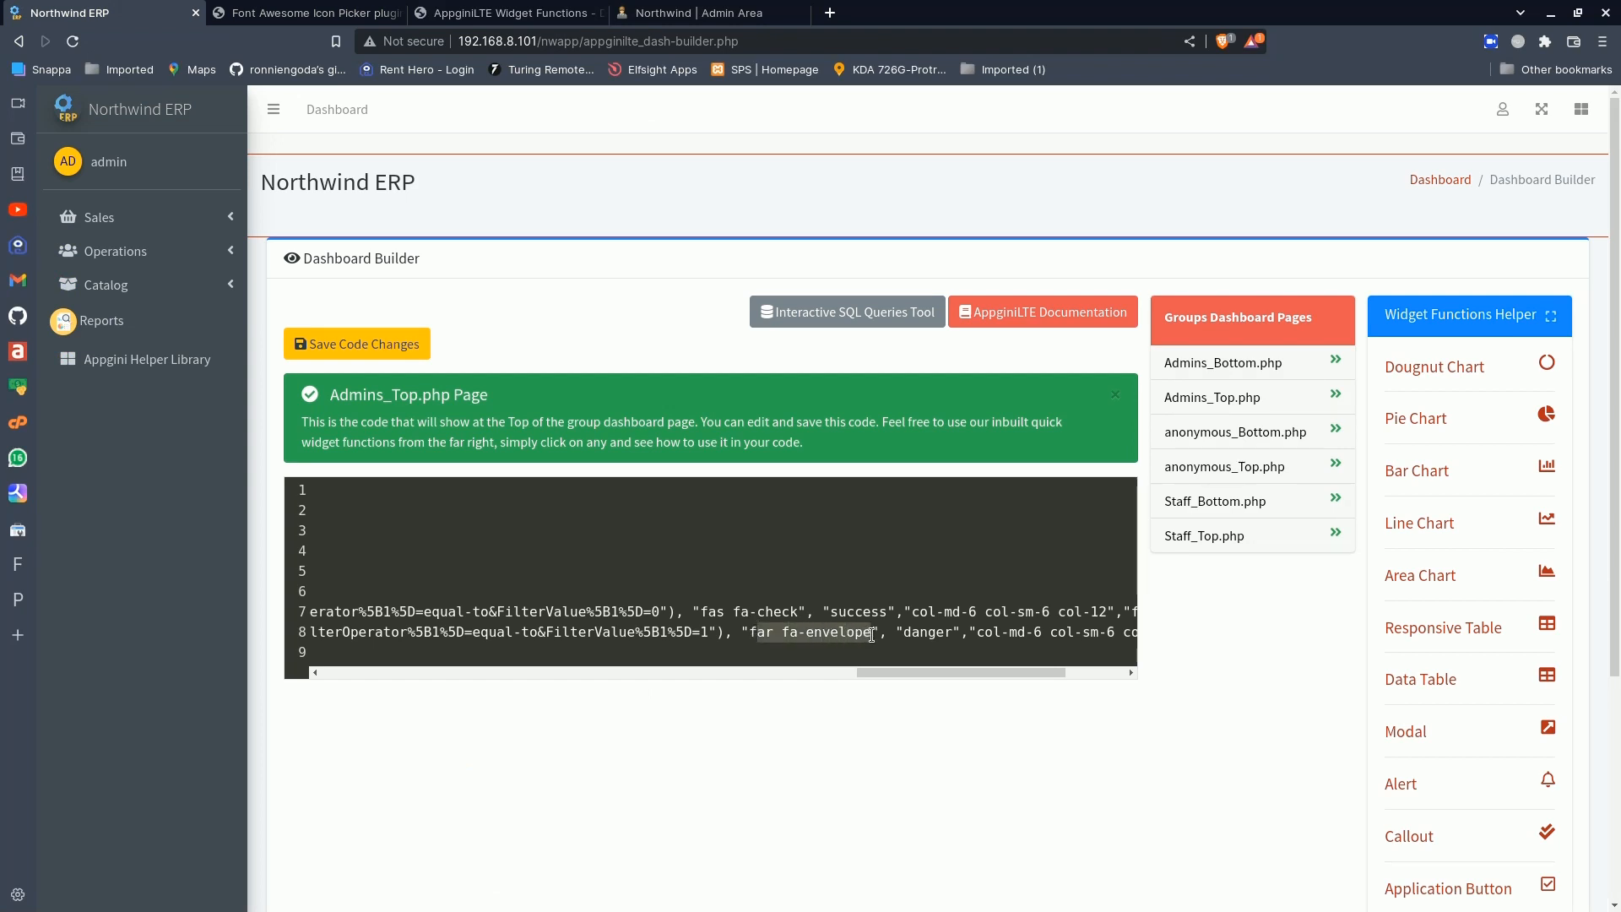
pyautogui.press('BackSpace')
pyautogui.press('BackSpace')
pyautogui.hotkey('ctrl', 'v')
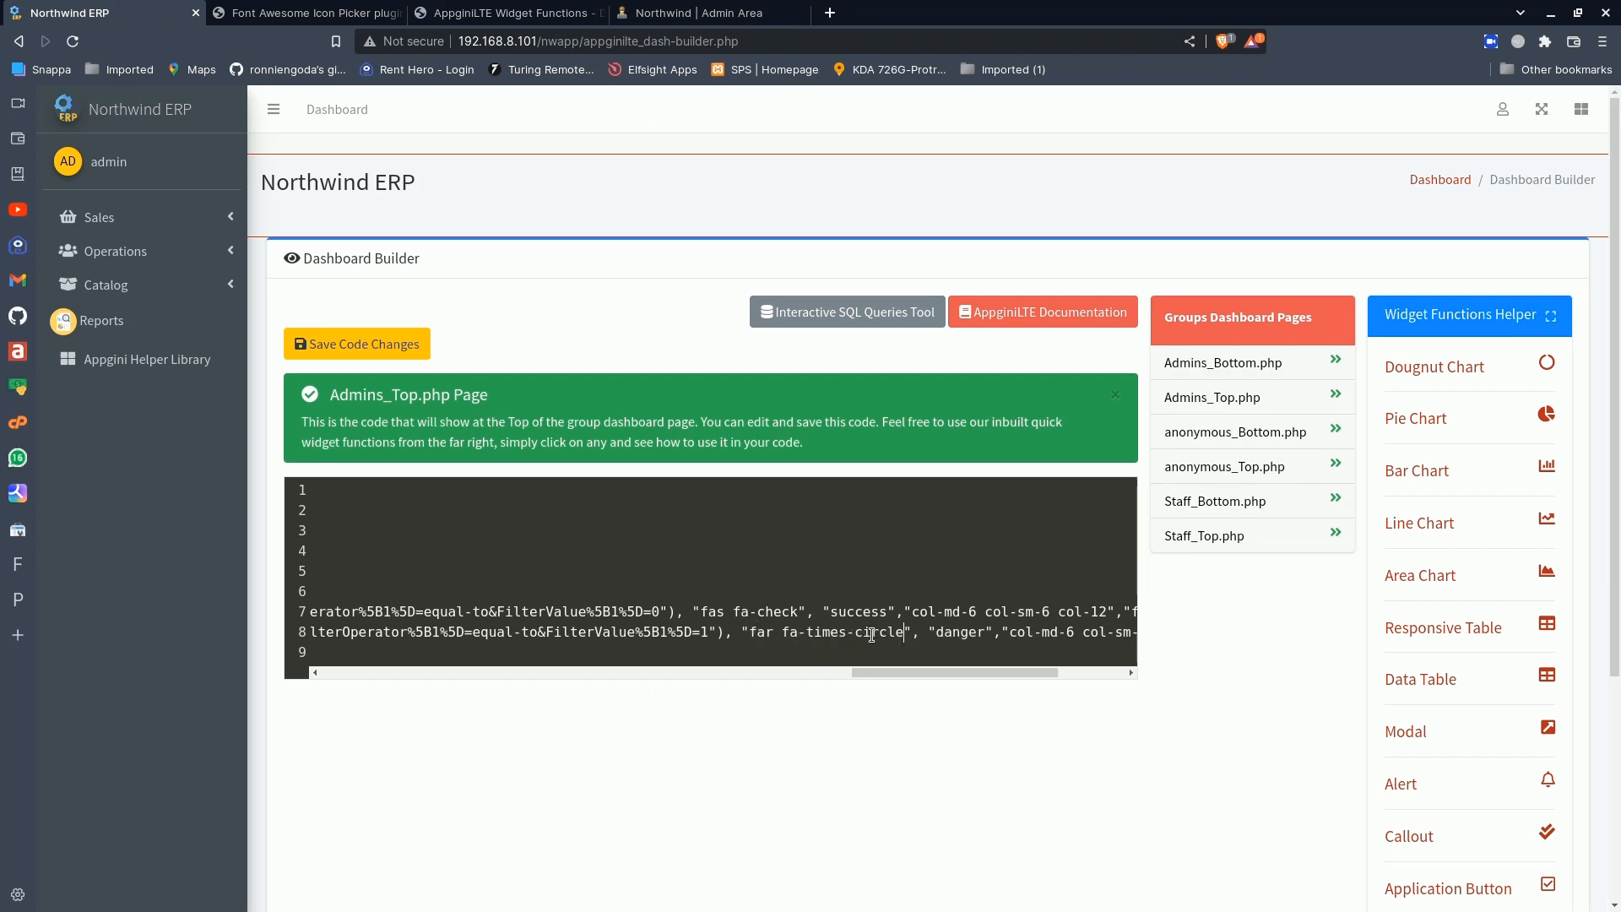
# - Save the dashboard code changes and check both product info box icons on the dashboard
pyautogui.click(389, 347)
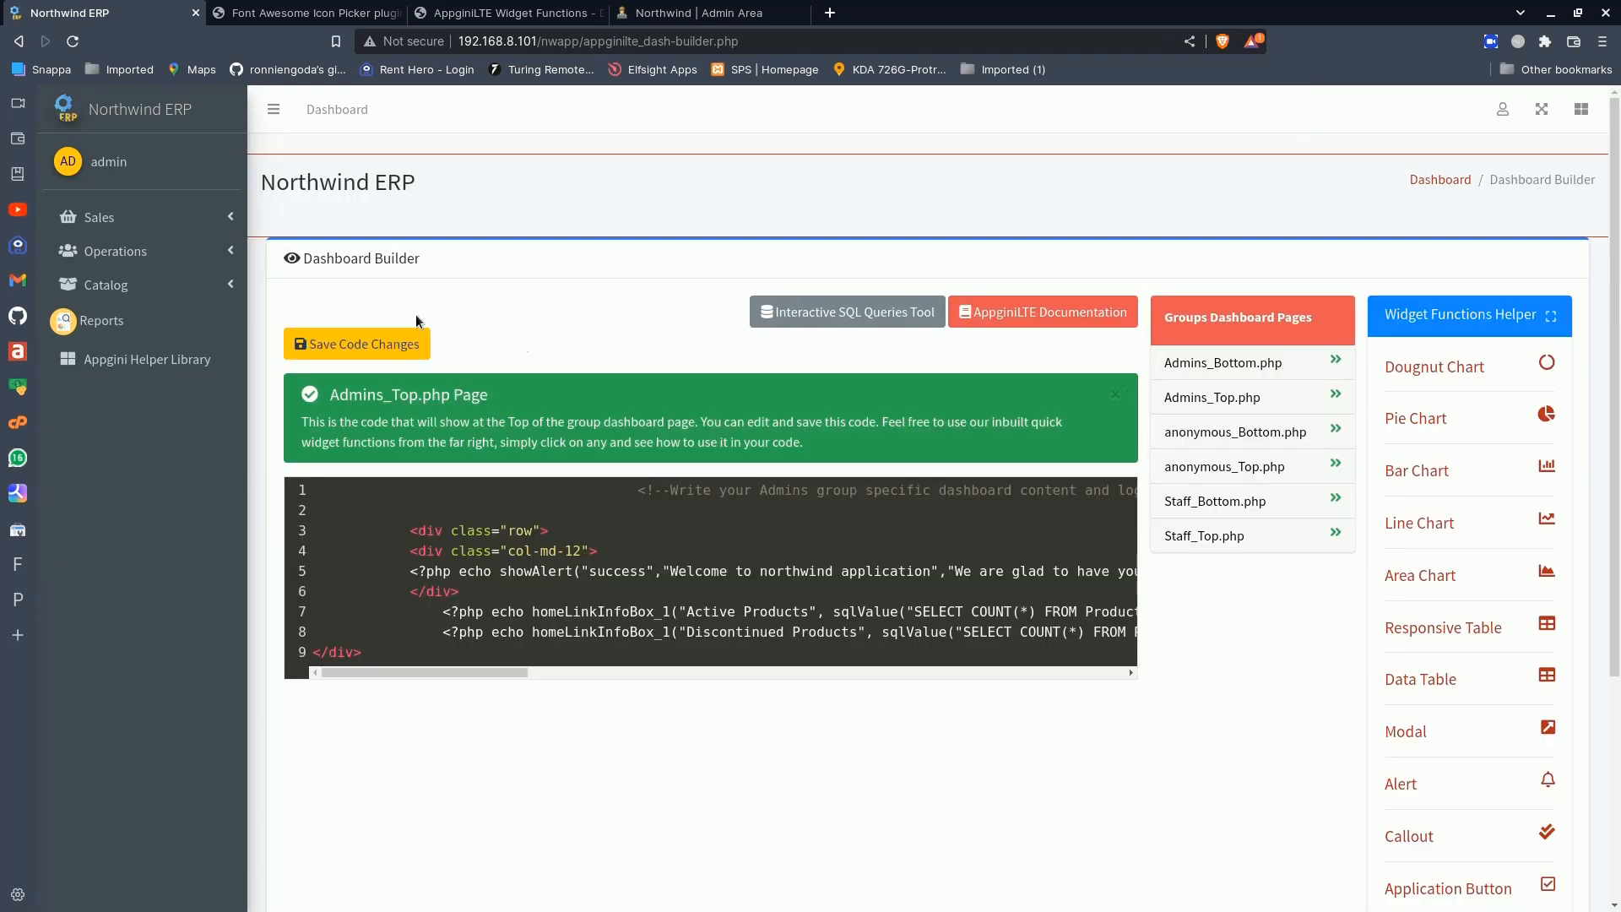
pyautogui.click(108, 115)
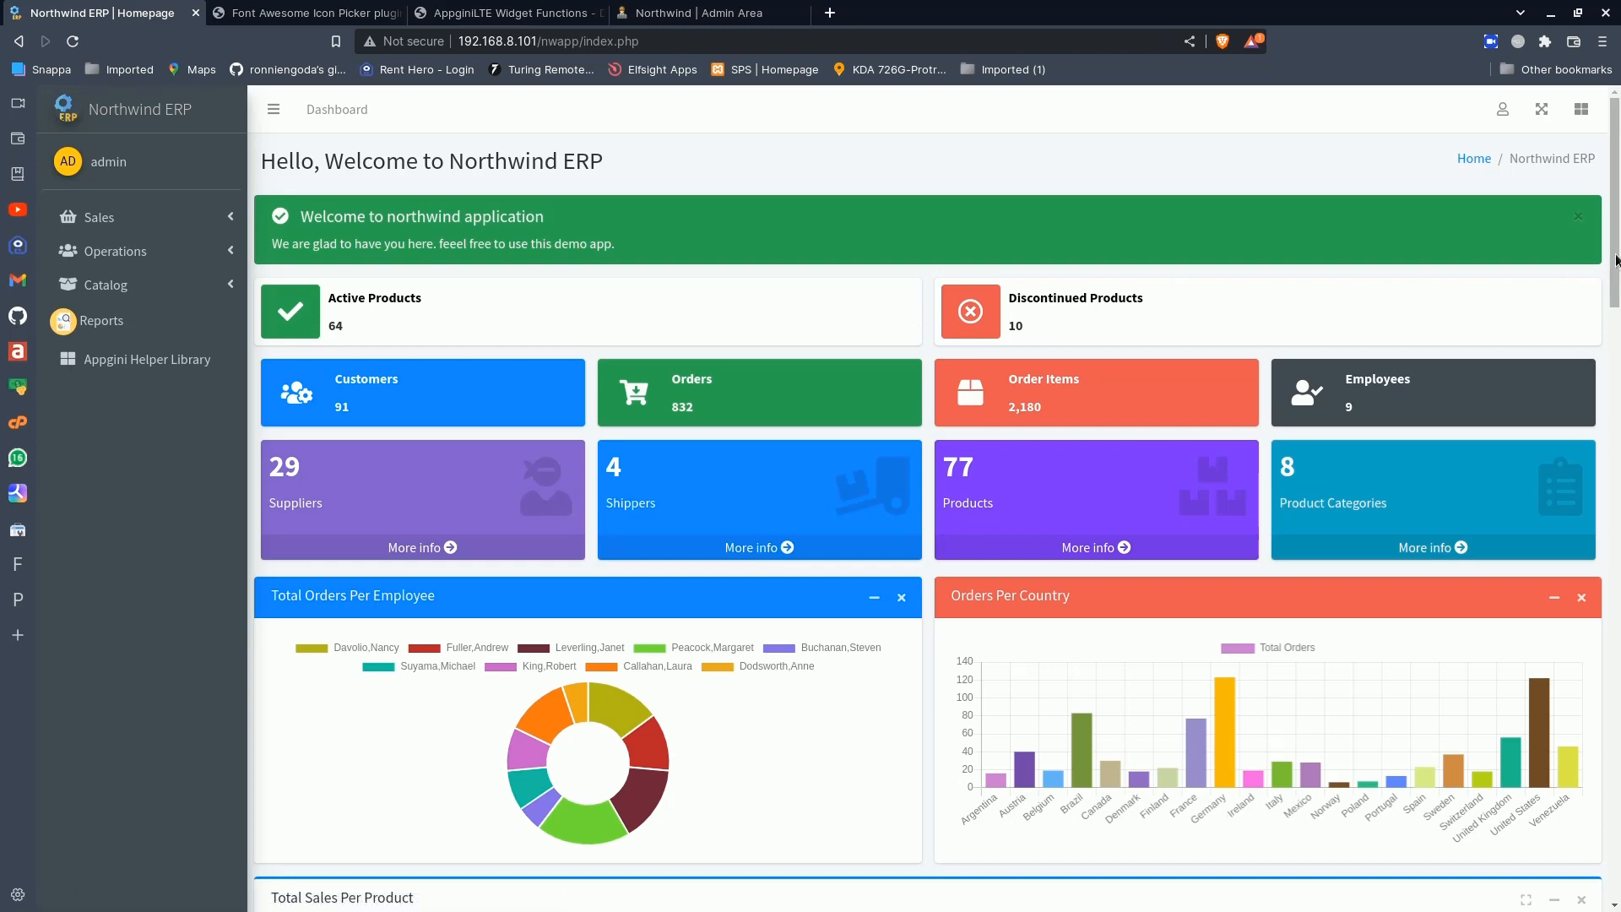
pyautogui.moveTo(1614, 259); pyautogui.dragTo(1614, 204)
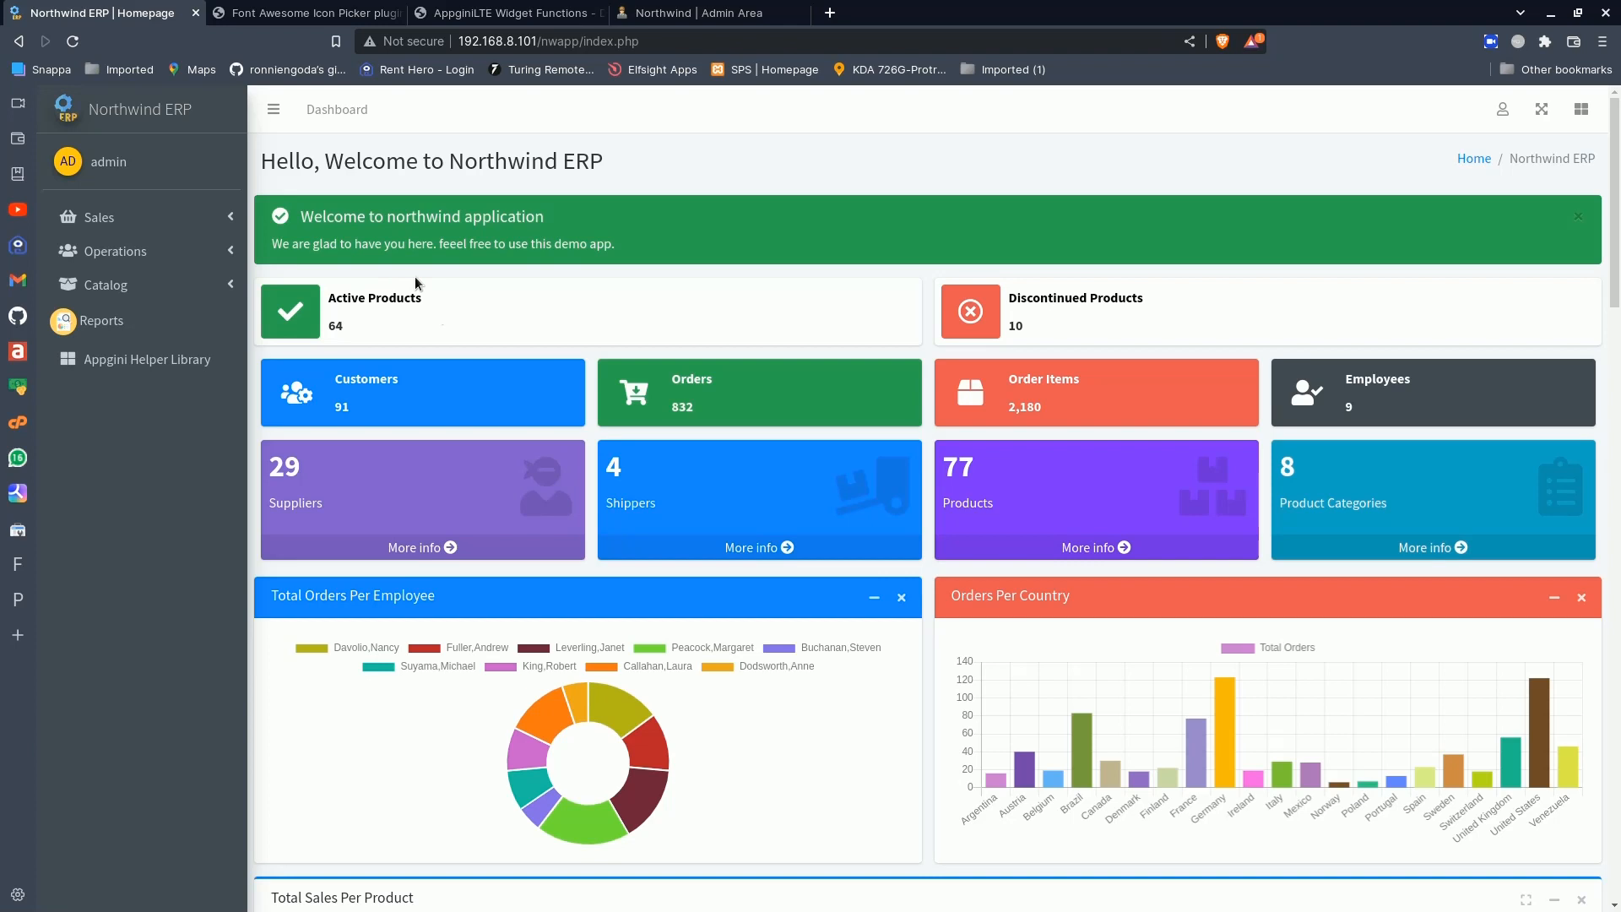
# - Review the info box's count, link, icon and color parameters in the AppginiLTE Widget Functions documentation
pyautogui.click(450, 10)
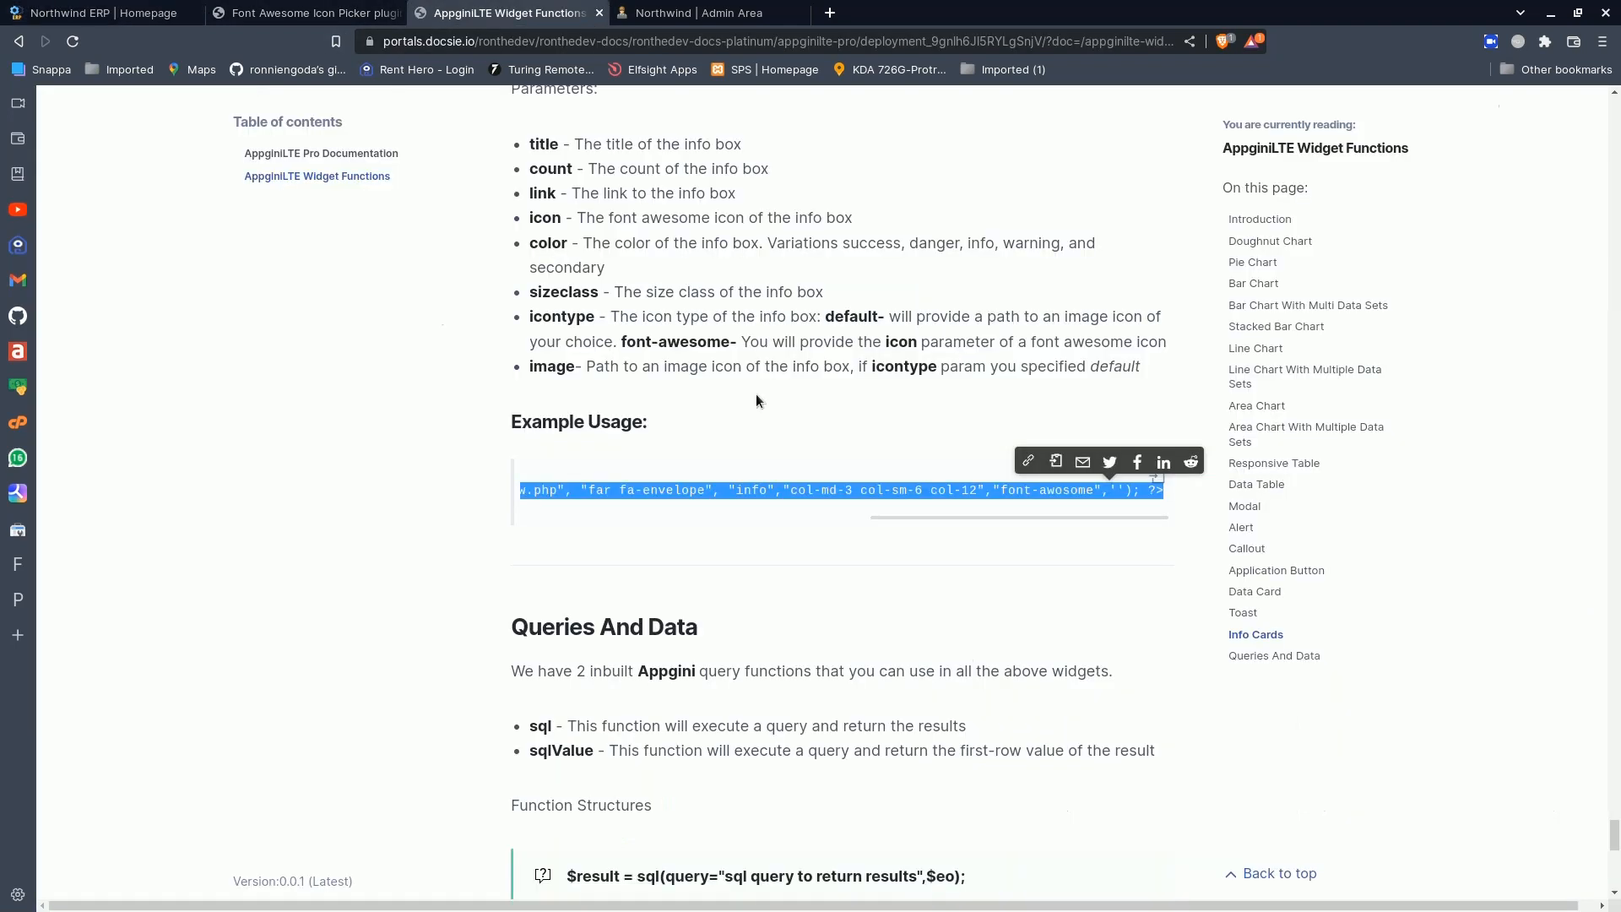
pyautogui.click(1101, 552)
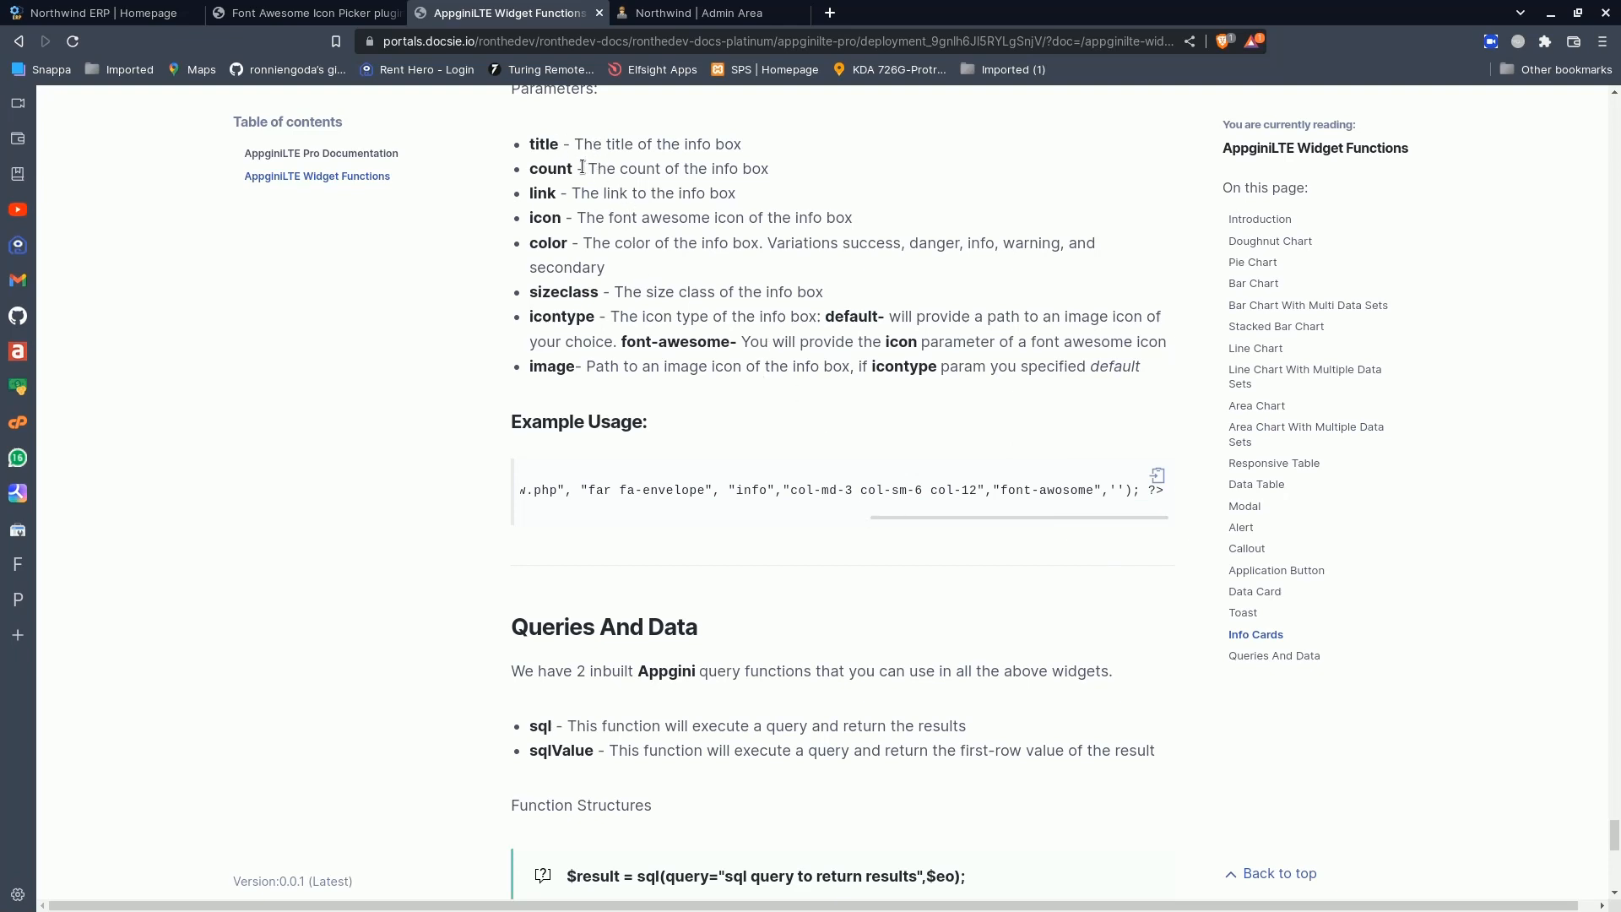
pyautogui.moveTo(586, 168); pyautogui.dragTo(778, 171)
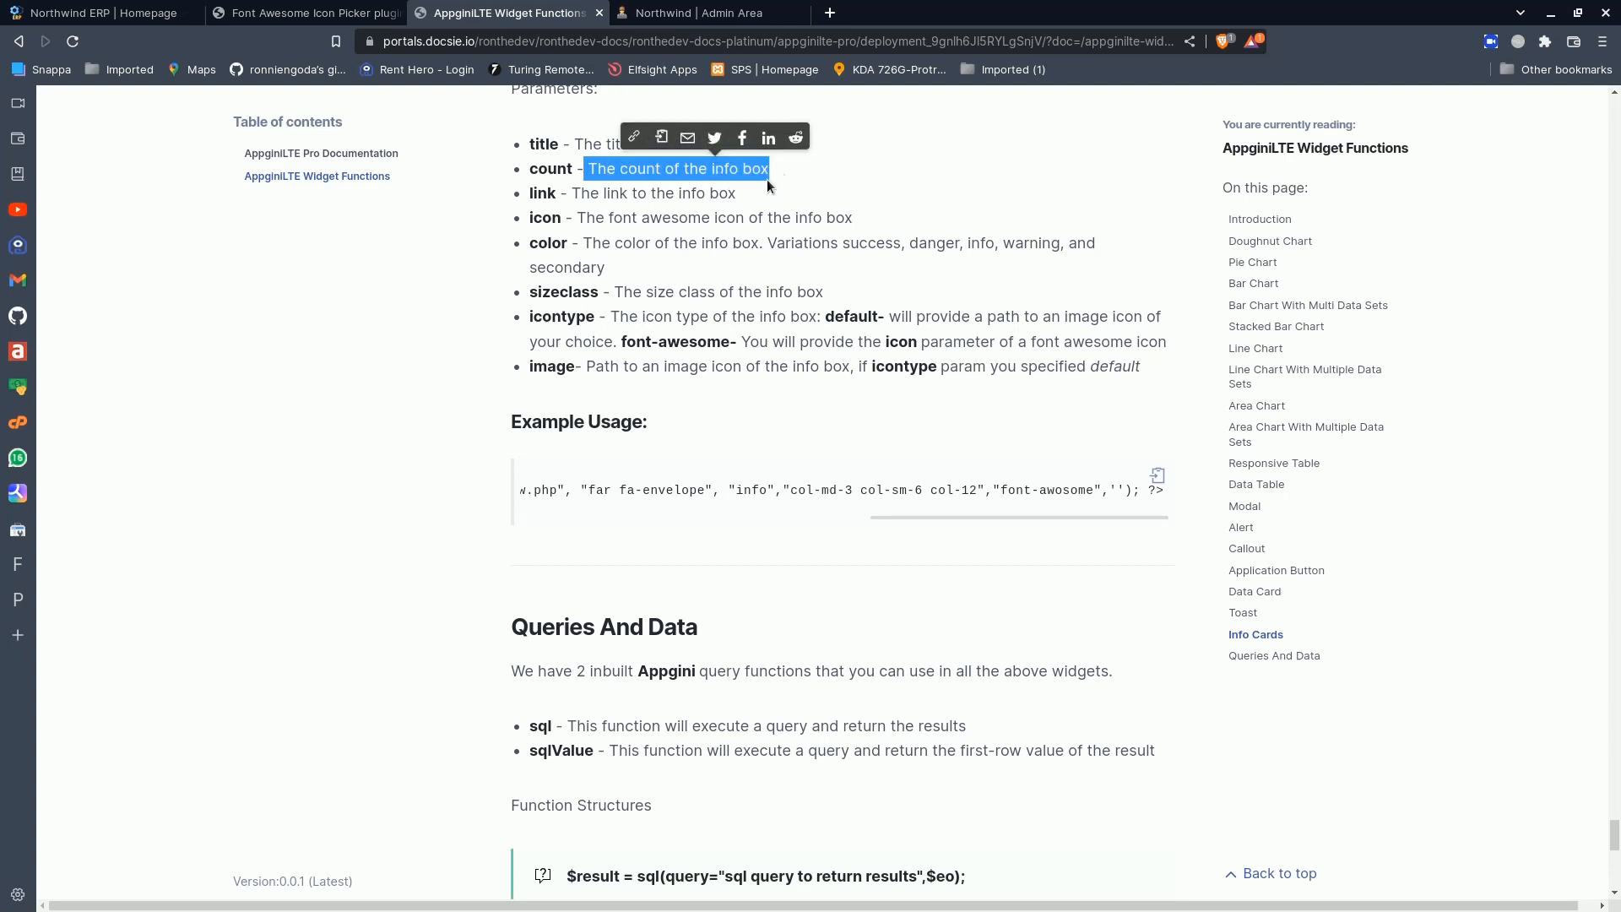
pyautogui.click(767, 191)
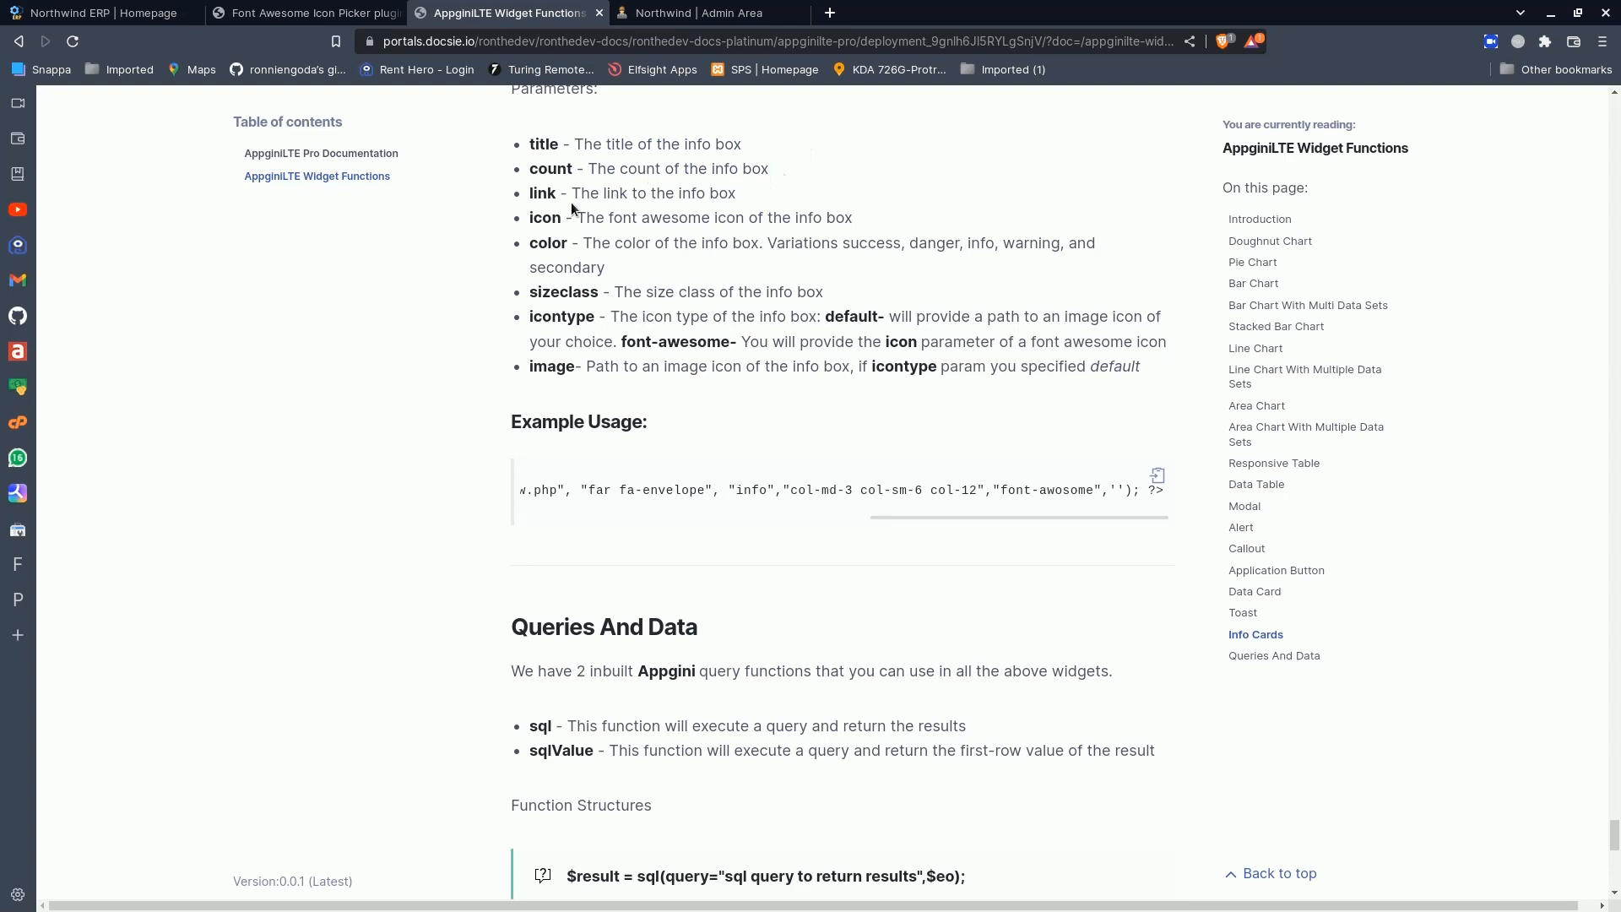
pyautogui.moveTo(571, 194); pyautogui.dragTo(748, 201)
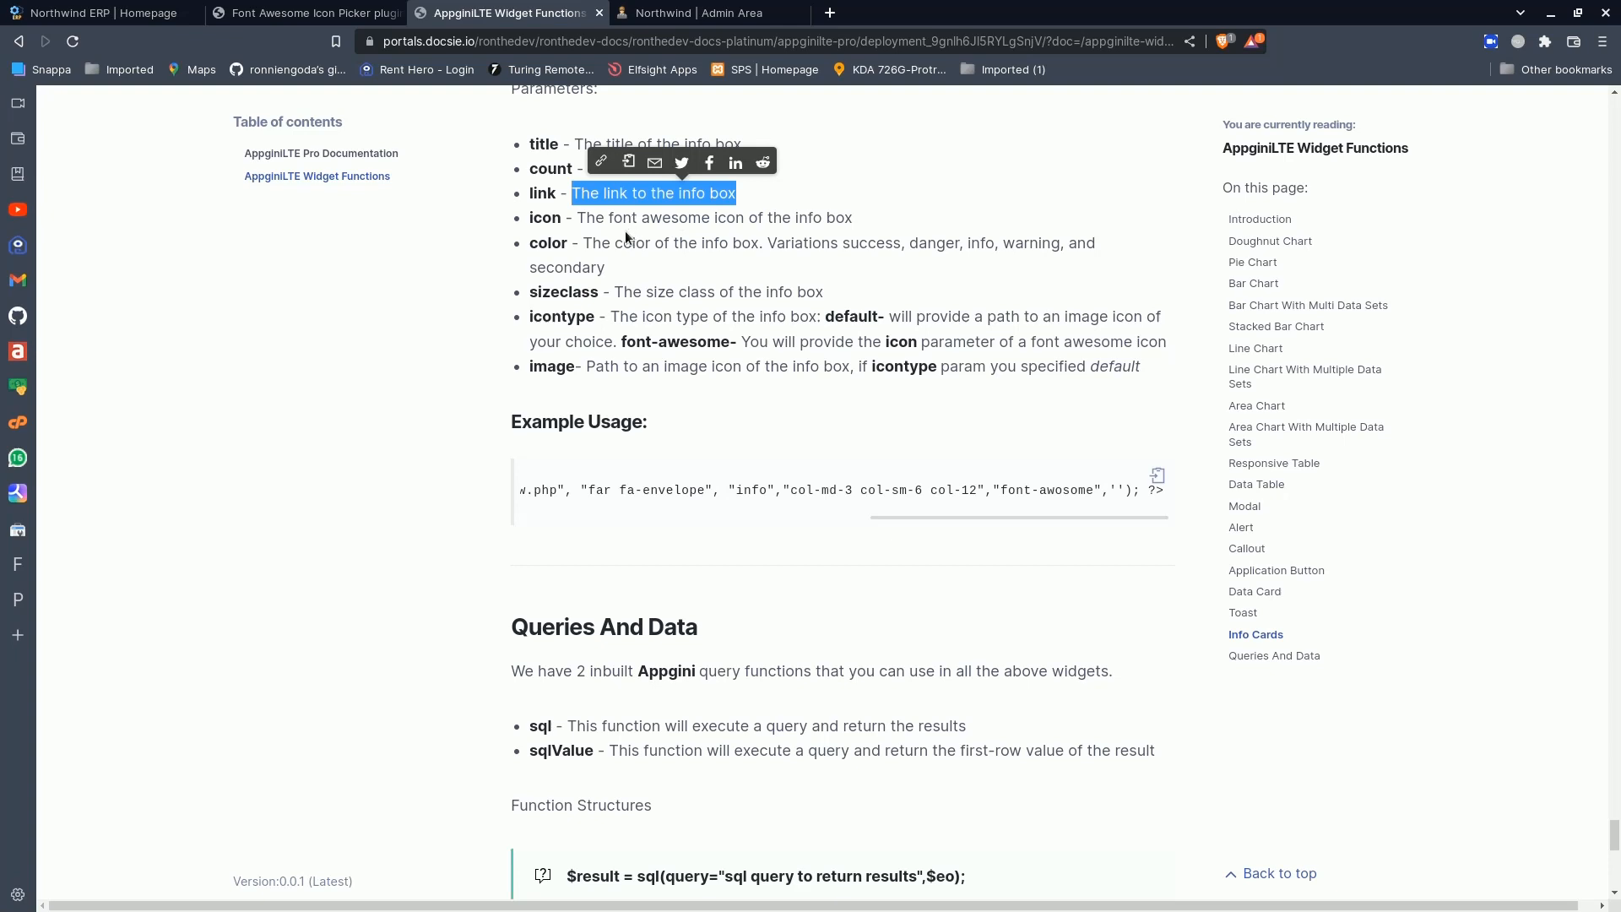
pyautogui.moveTo(587, 218); pyautogui.dragTo(874, 216)
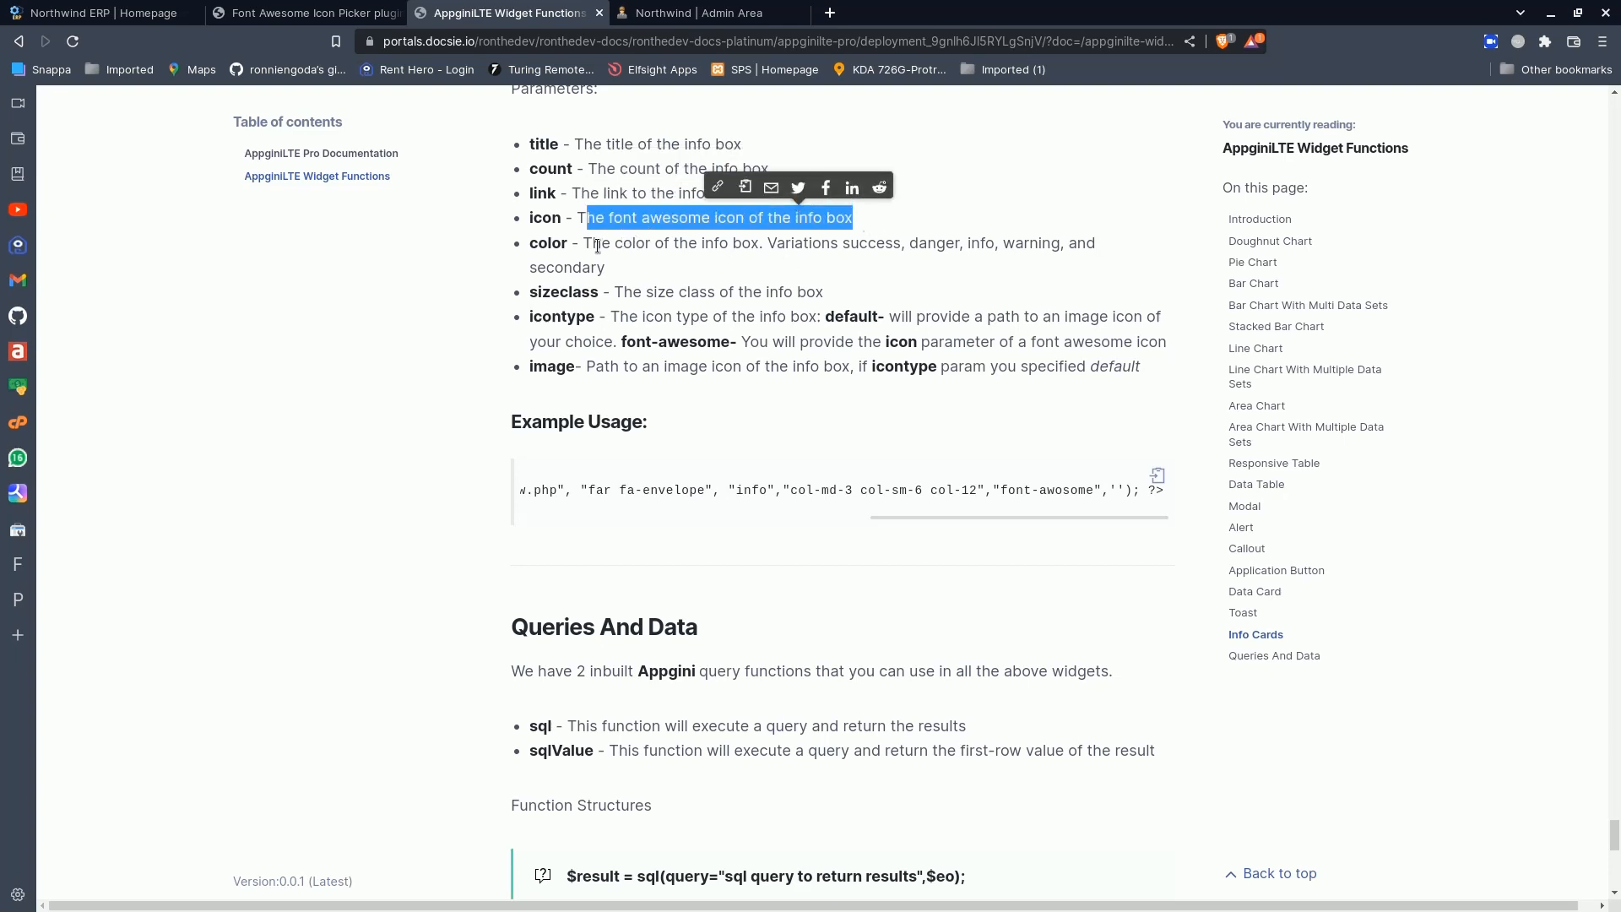
pyautogui.doubleClick(631, 244)
pyautogui.click(846, 246)
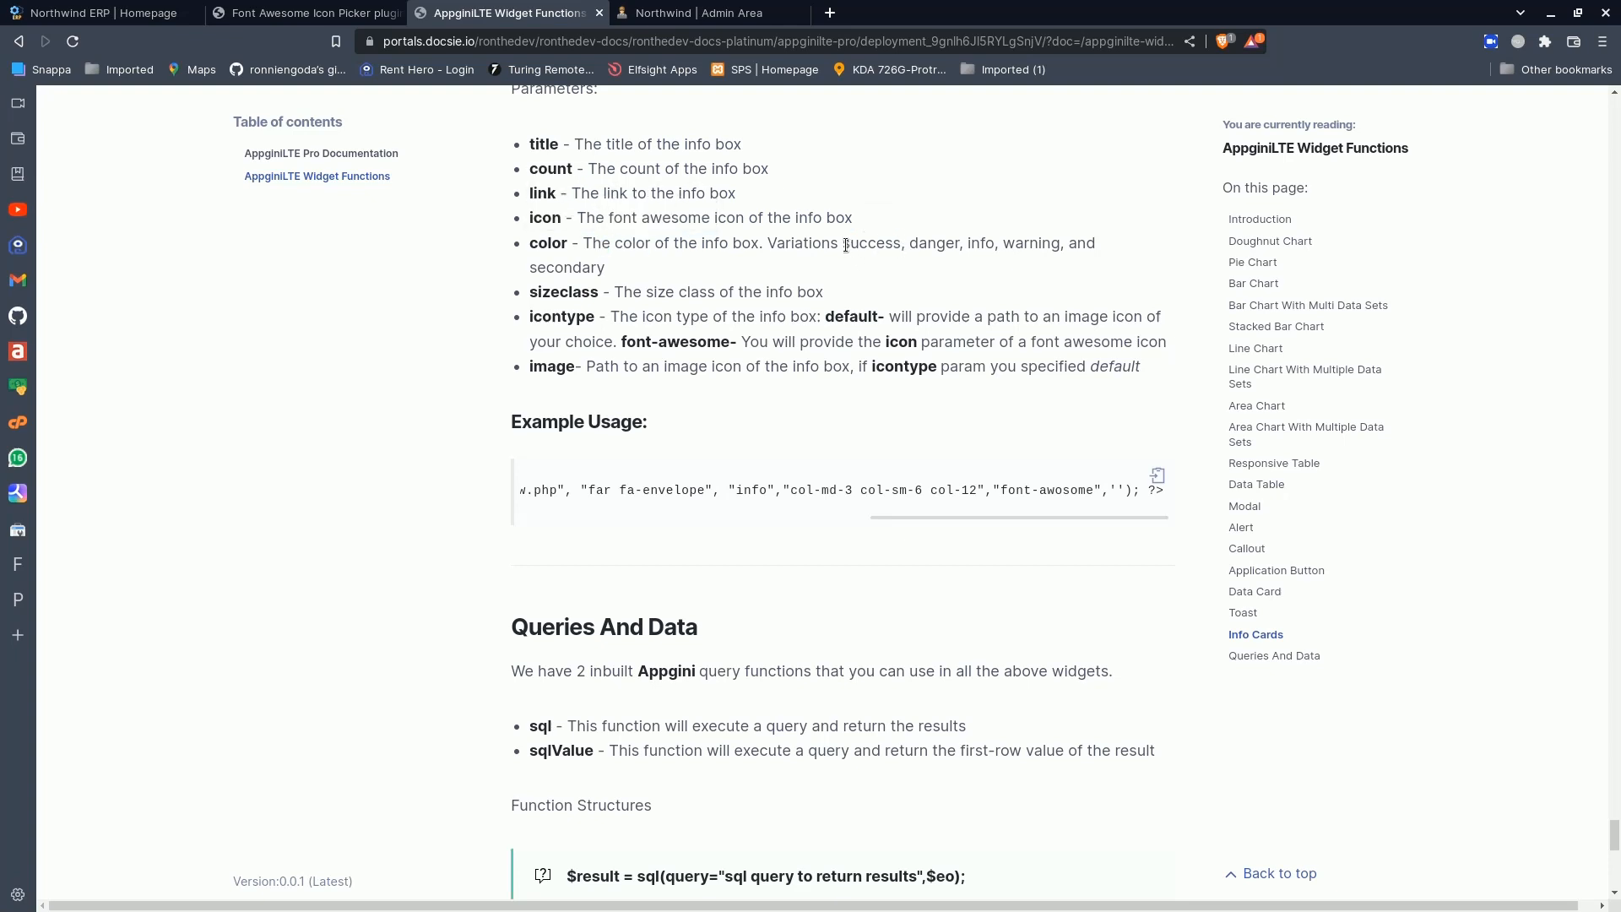
pyautogui.moveTo(844, 246); pyautogui.dragTo(869, 263)
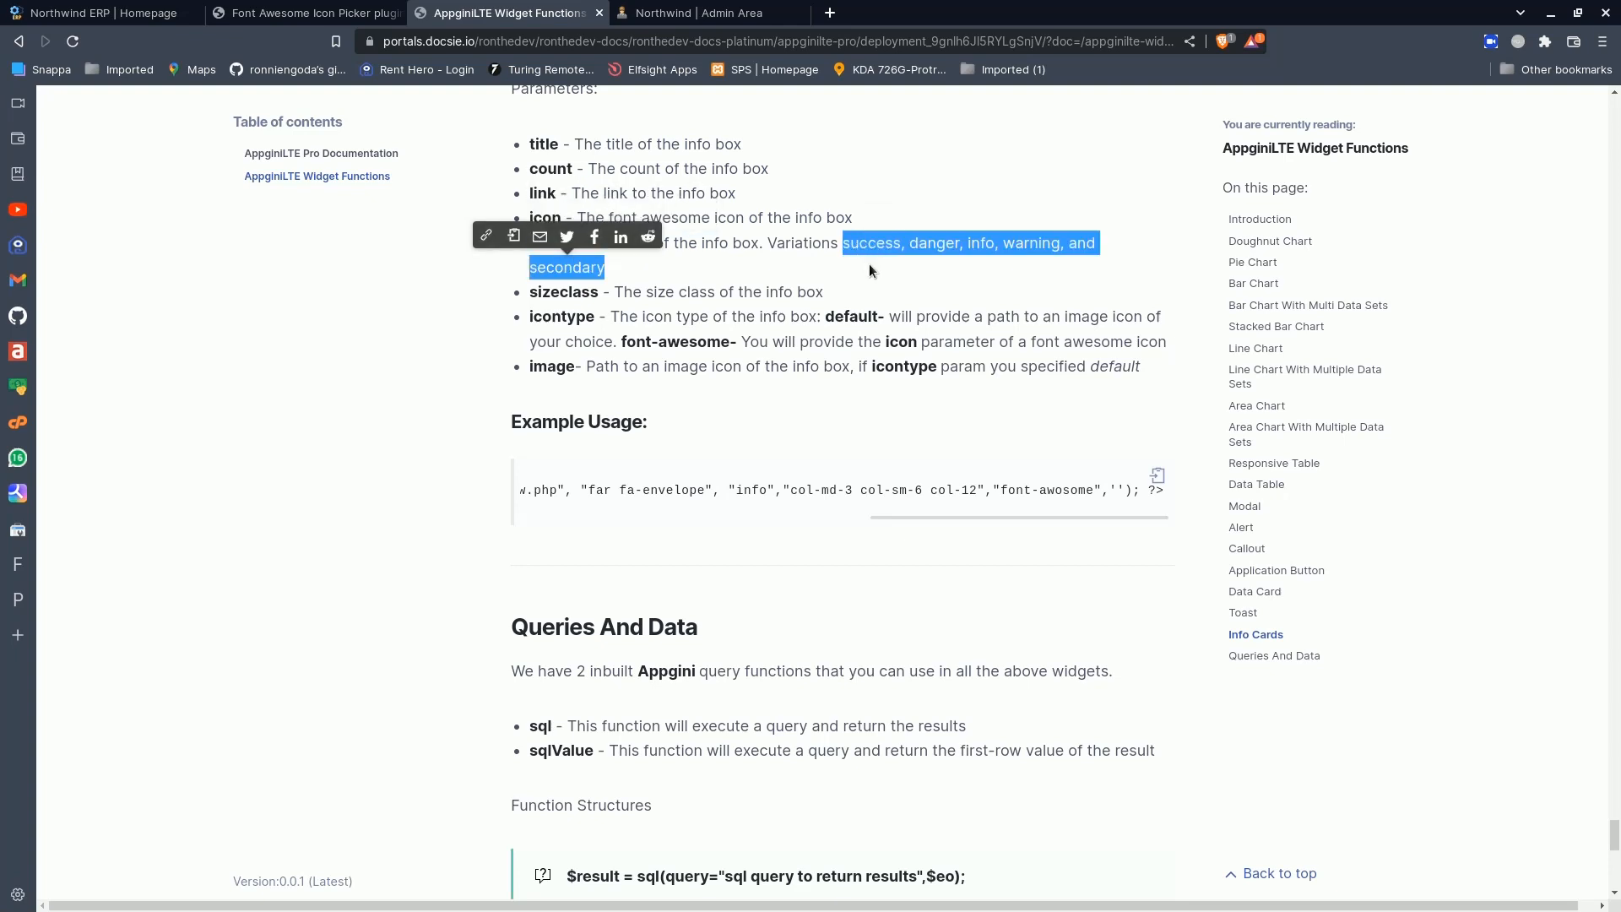
# - Review the info box's sizeclass, icontype and image parameters in the AppginiLTE Widget Functions documentation, including the default and font-awesome icon types
pyautogui.moveTo(615, 291); pyautogui.dragTo(863, 287)
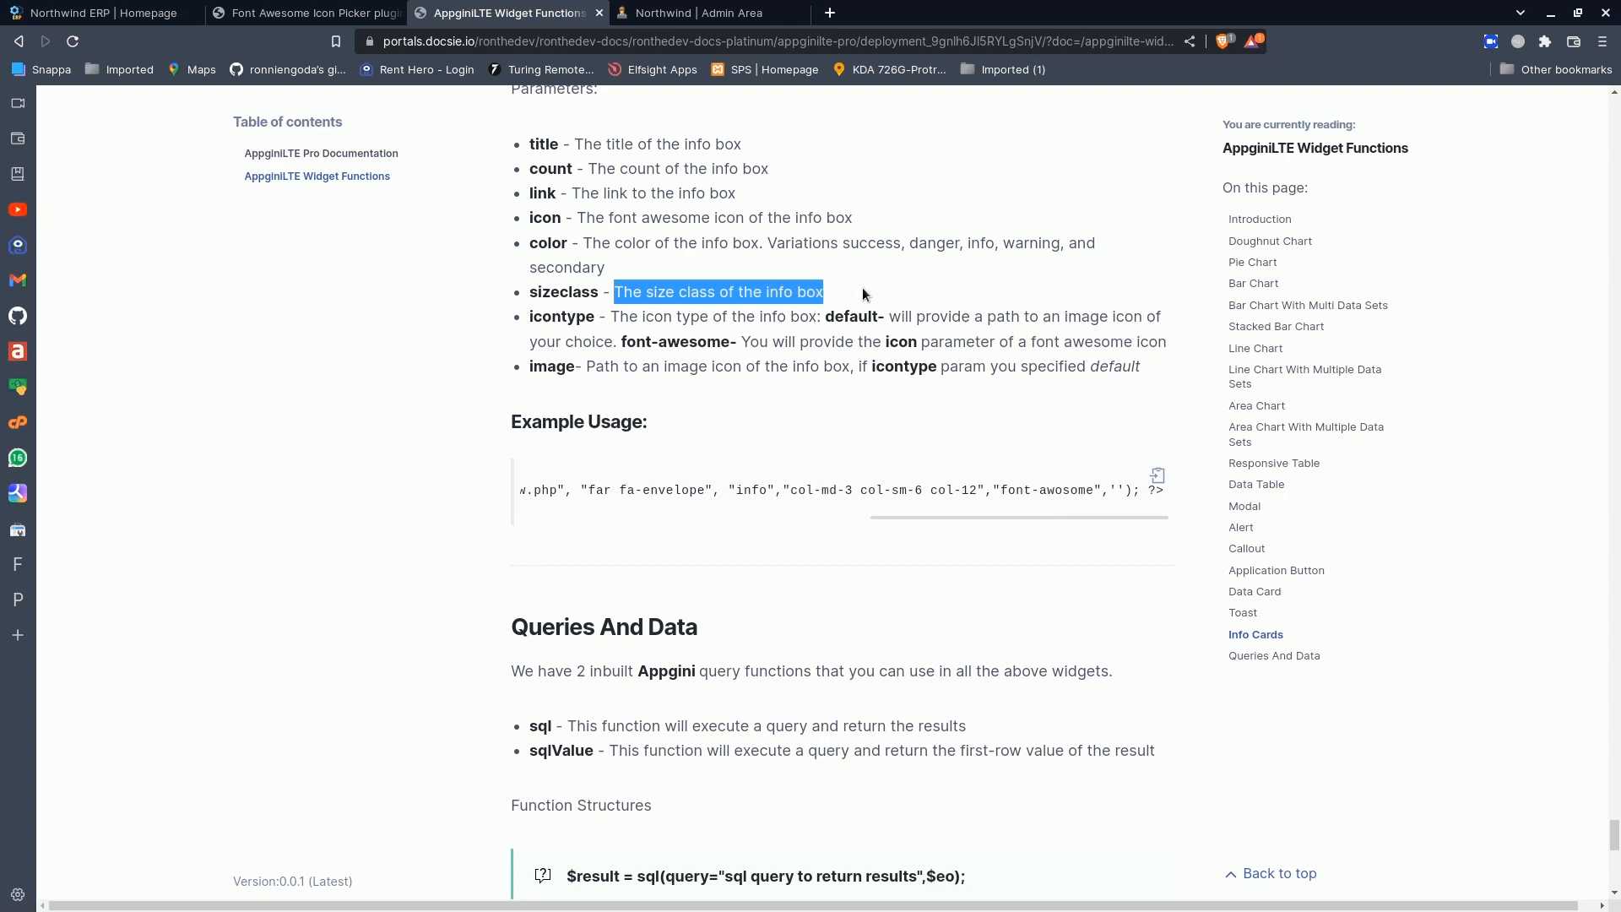
pyautogui.click(612, 318)
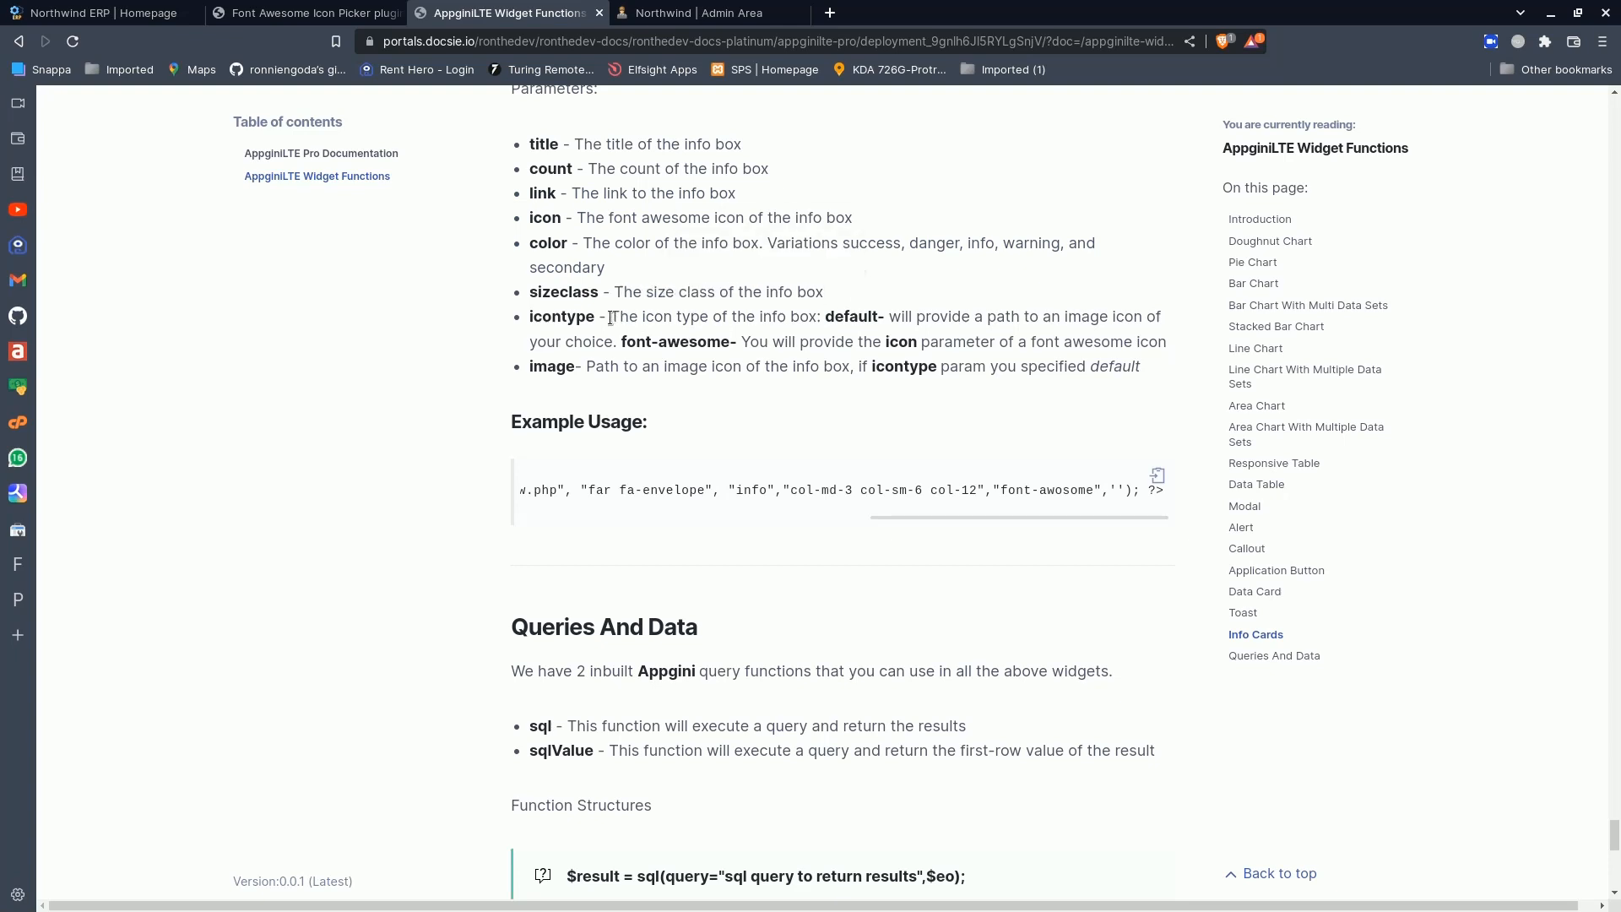
pyautogui.doubleClick(857, 319)
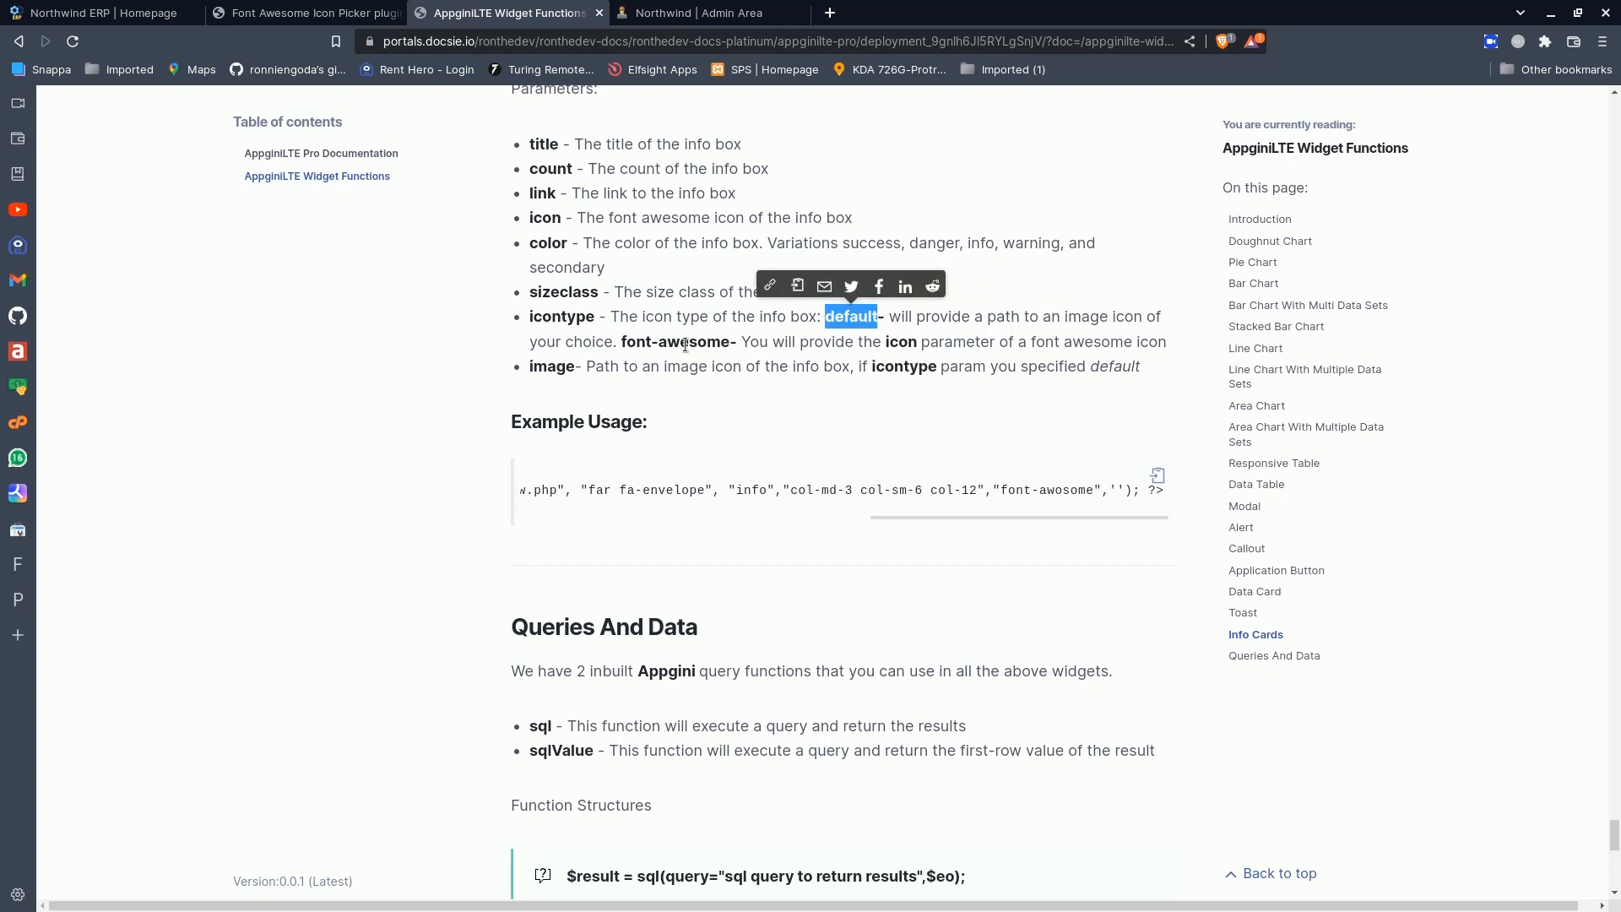
pyautogui.moveTo(622, 346); pyautogui.dragTo(733, 351)
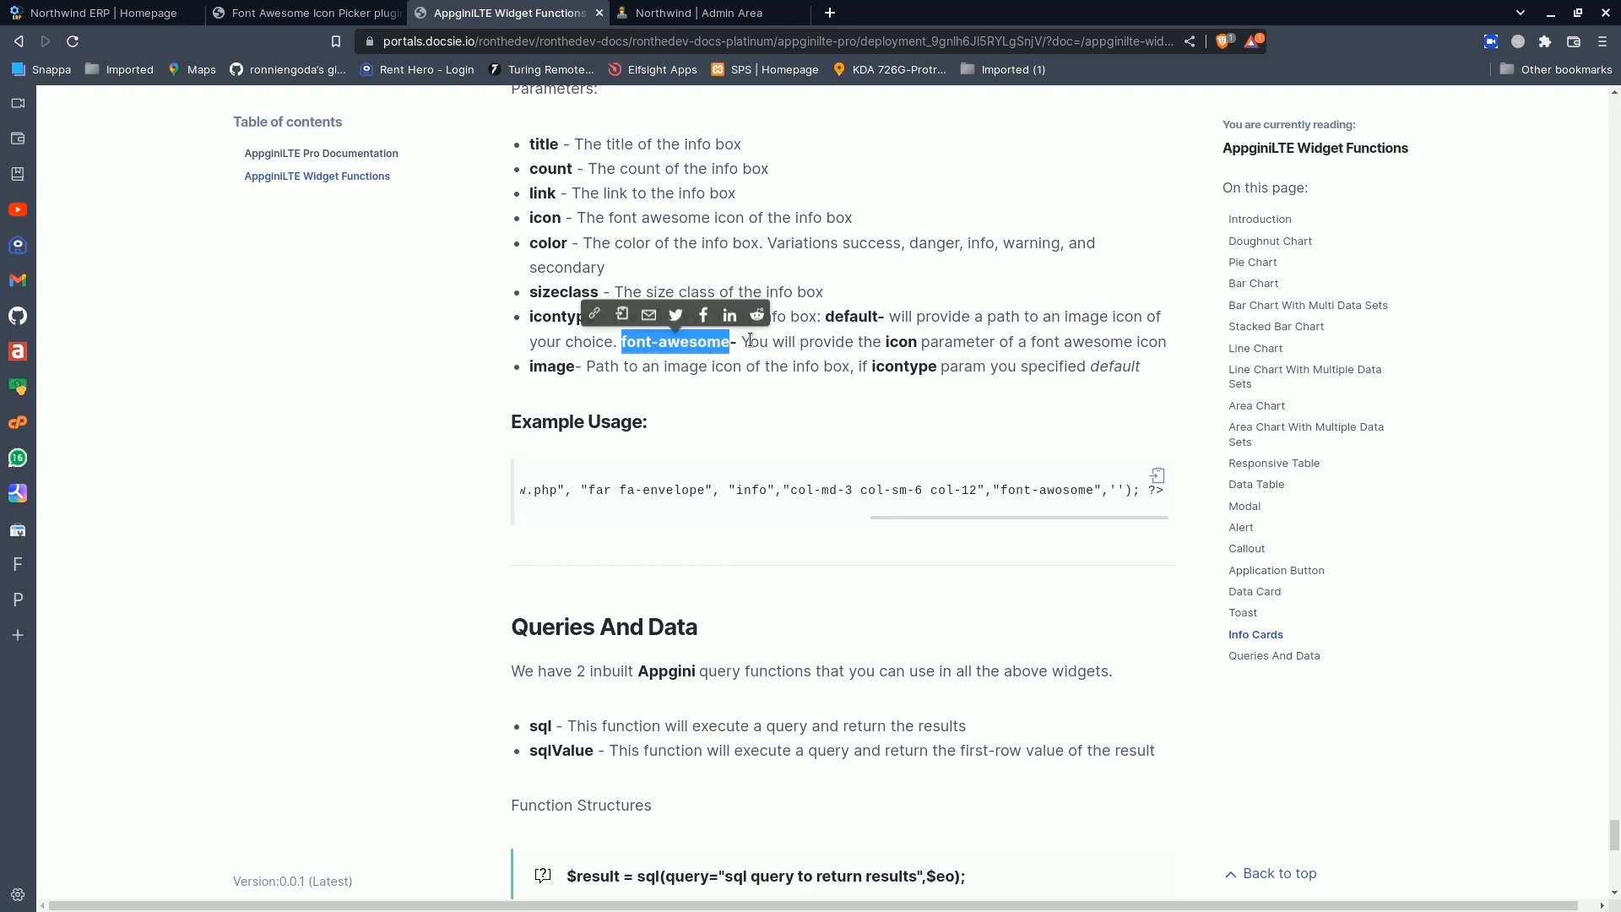
pyautogui.doubleClick(888, 341)
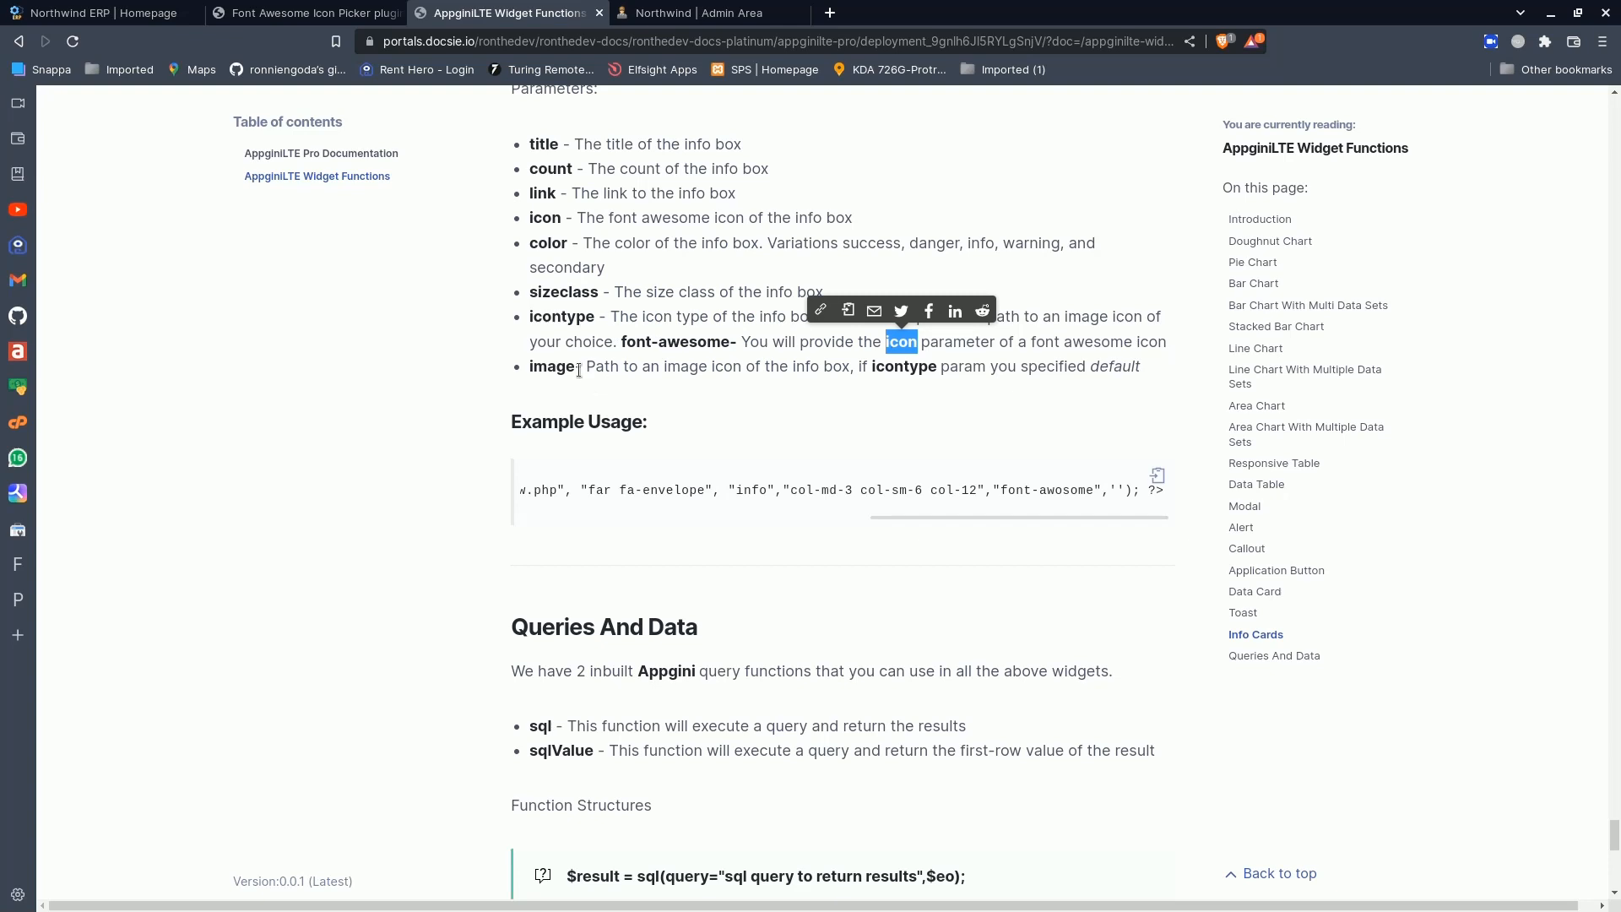
pyautogui.doubleClick(551, 368)
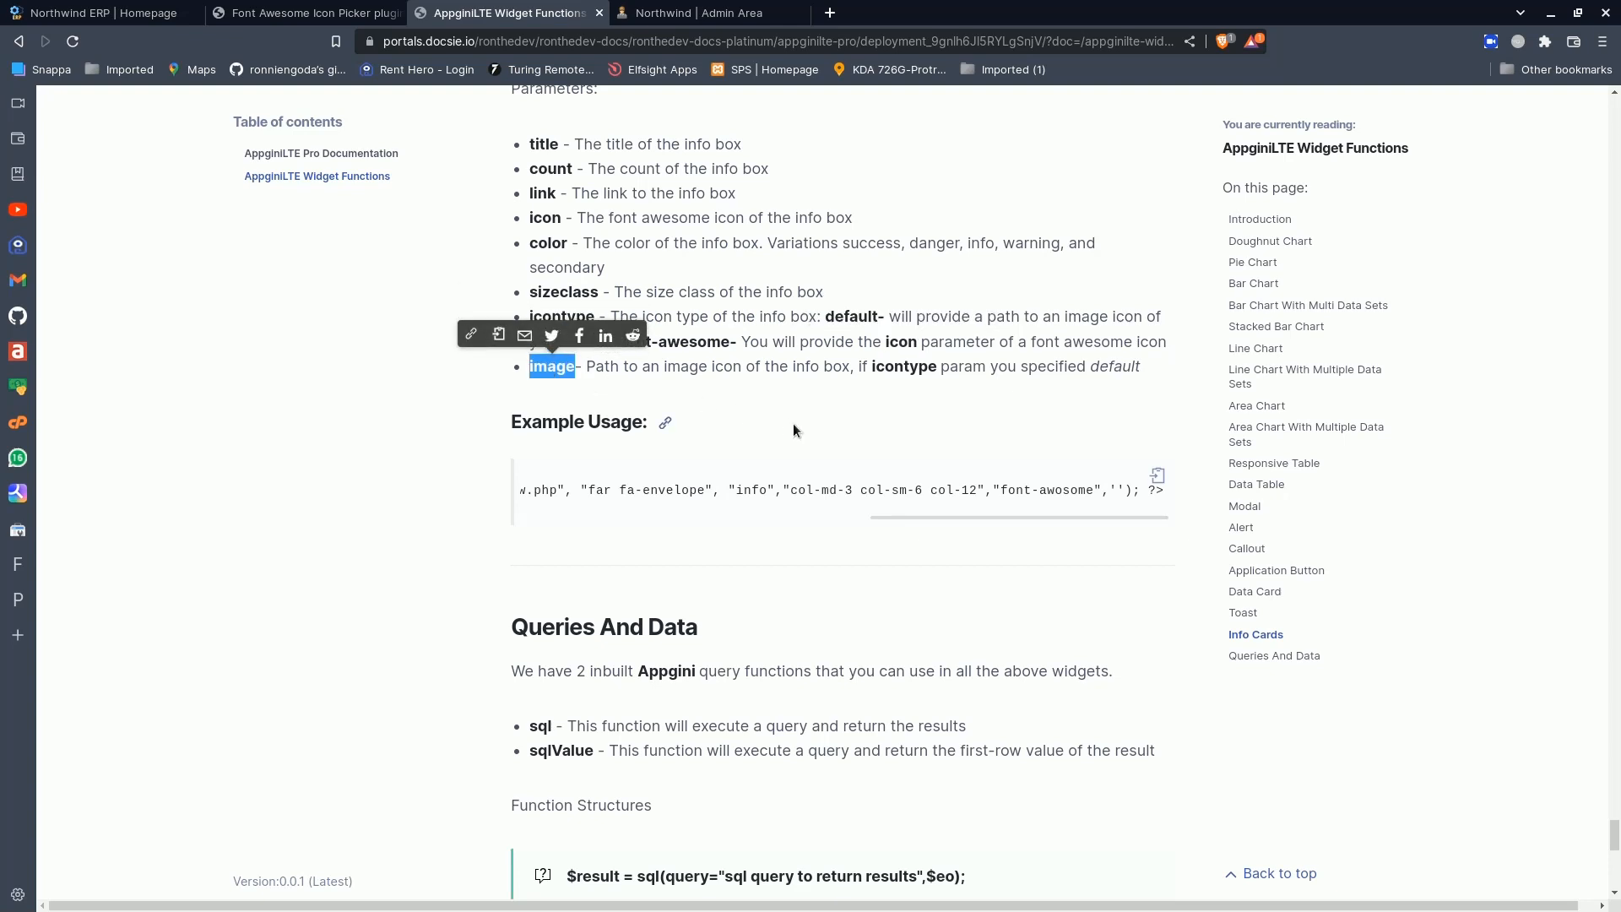
pyautogui.click(618, 366)
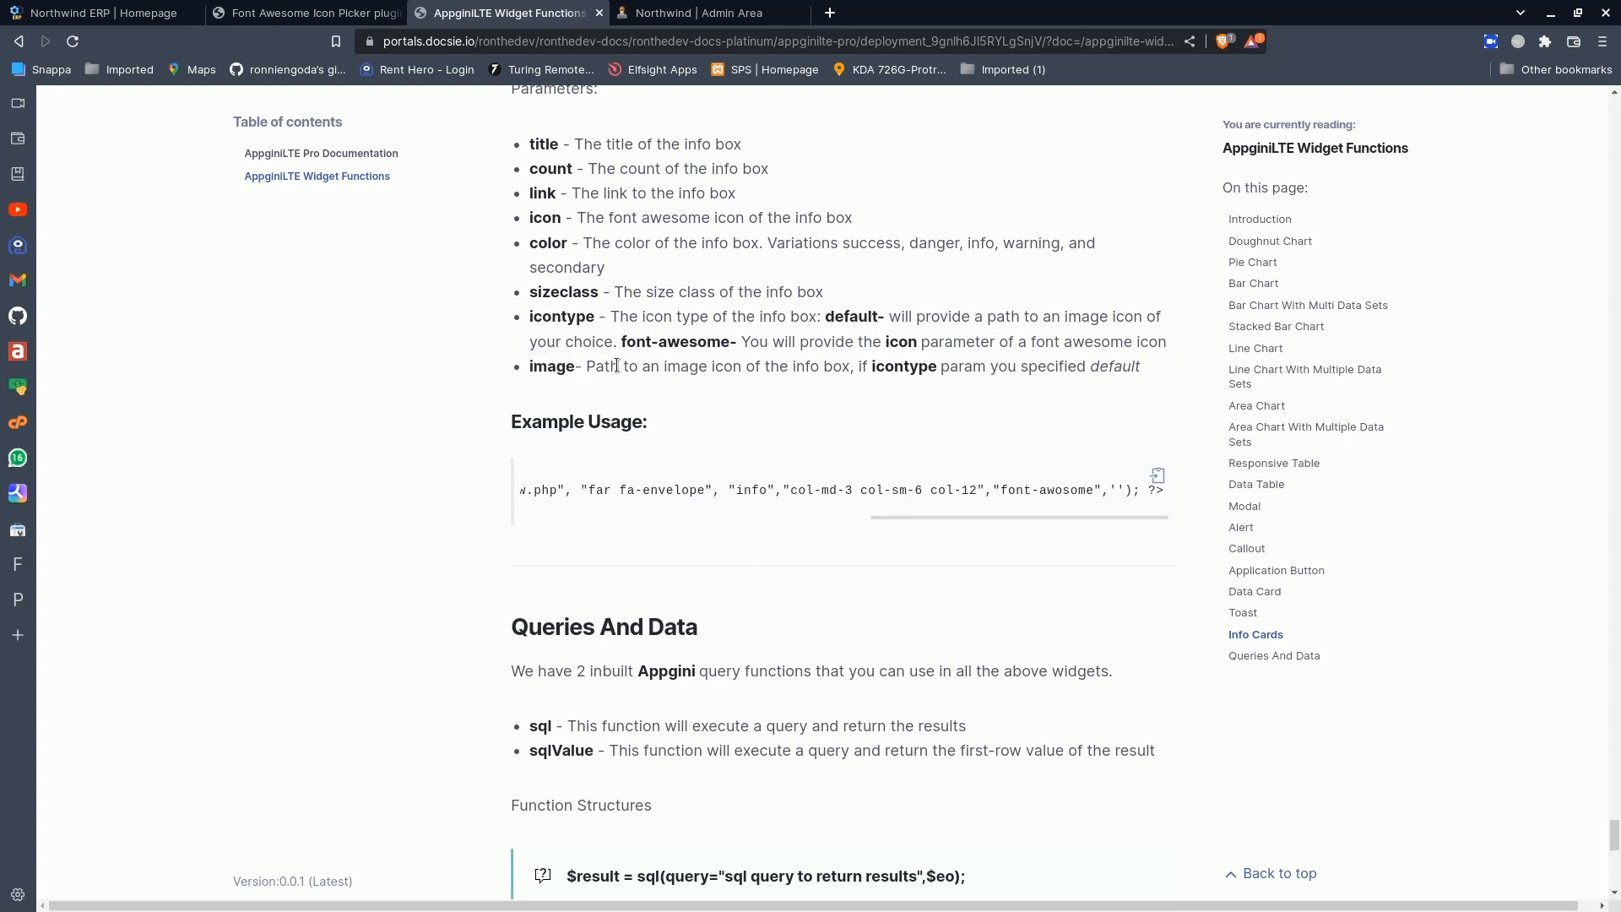
# - In the Dashboard Builder, change the Active Products info box function to homeLinkInfoBox_2, save the code and view the box on the dashboard
pyautogui.hotkey('ctrl', '1')
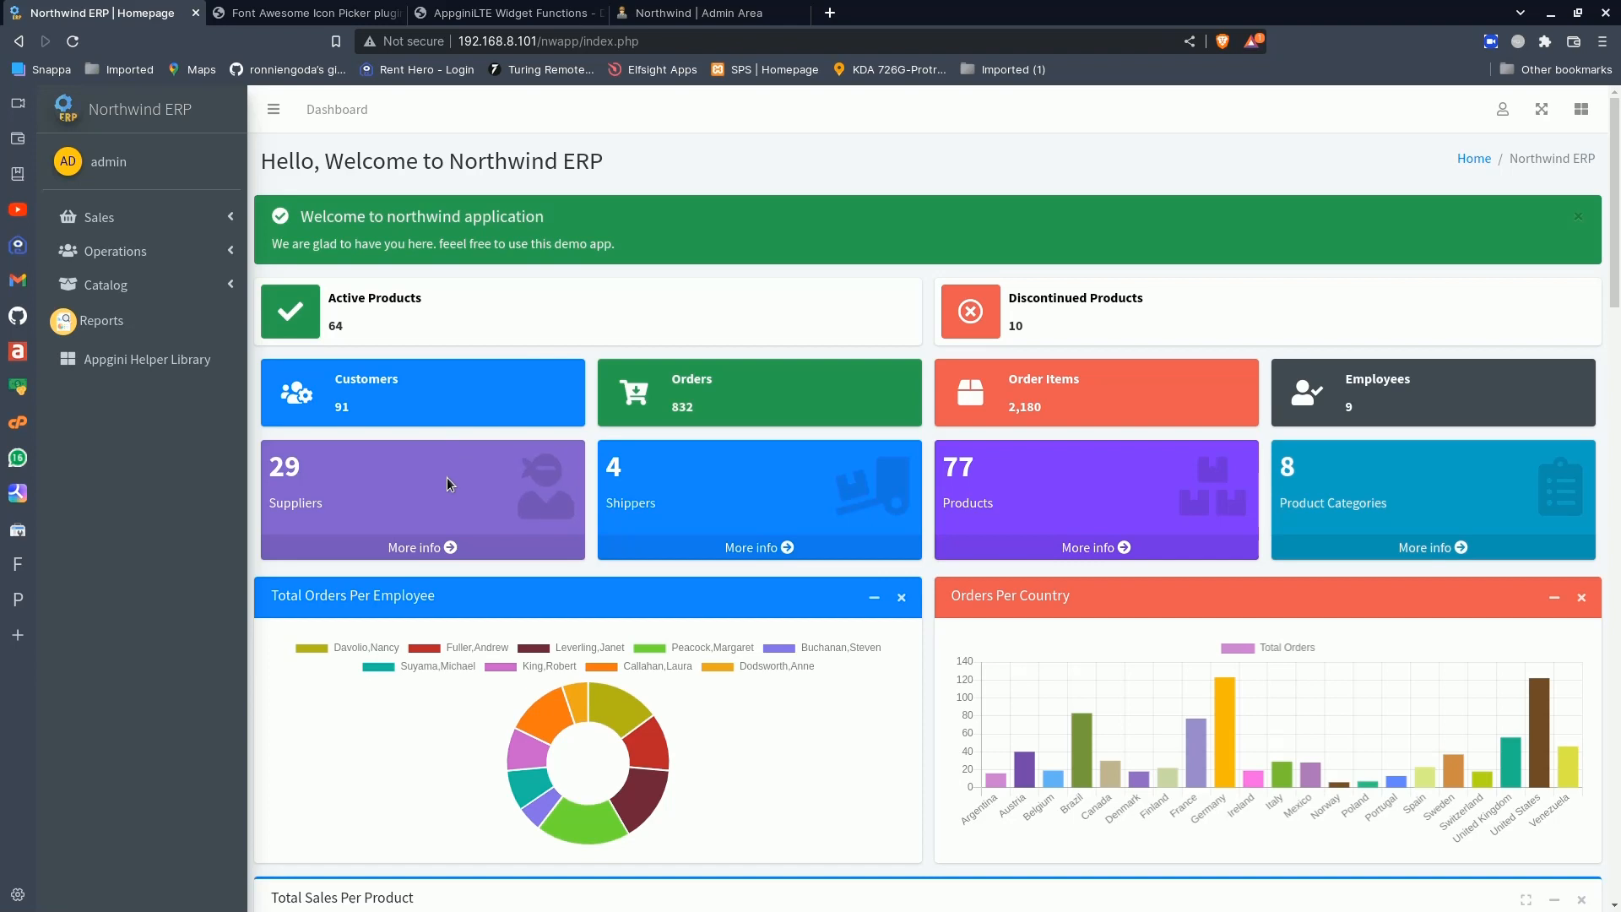
pyautogui.click(1502, 109)
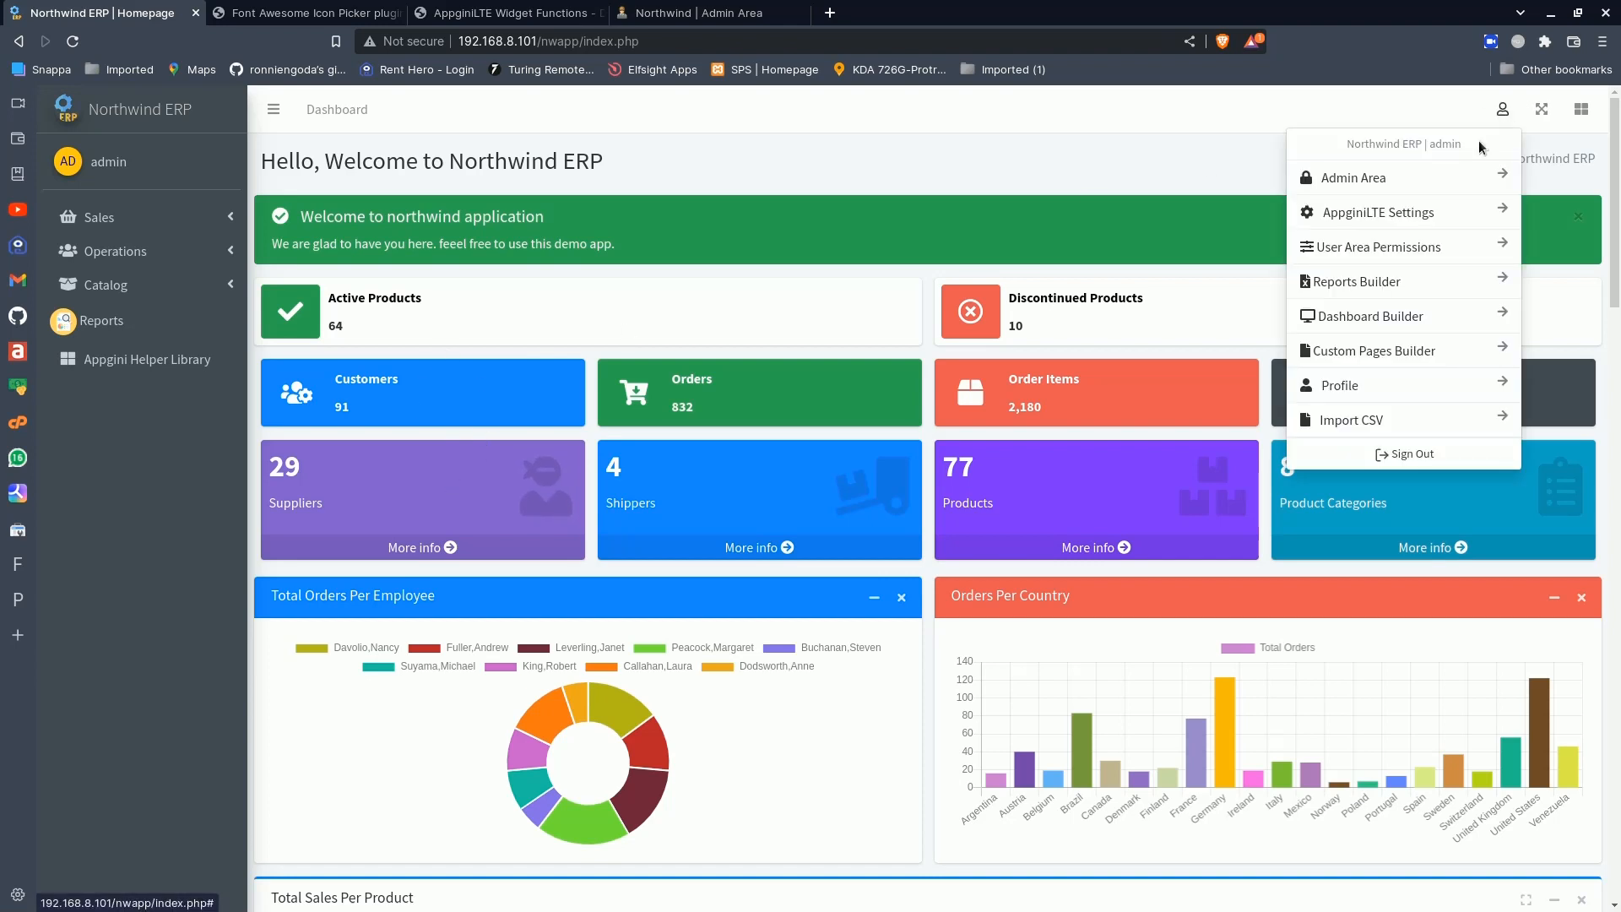
pyautogui.click(1345, 315)
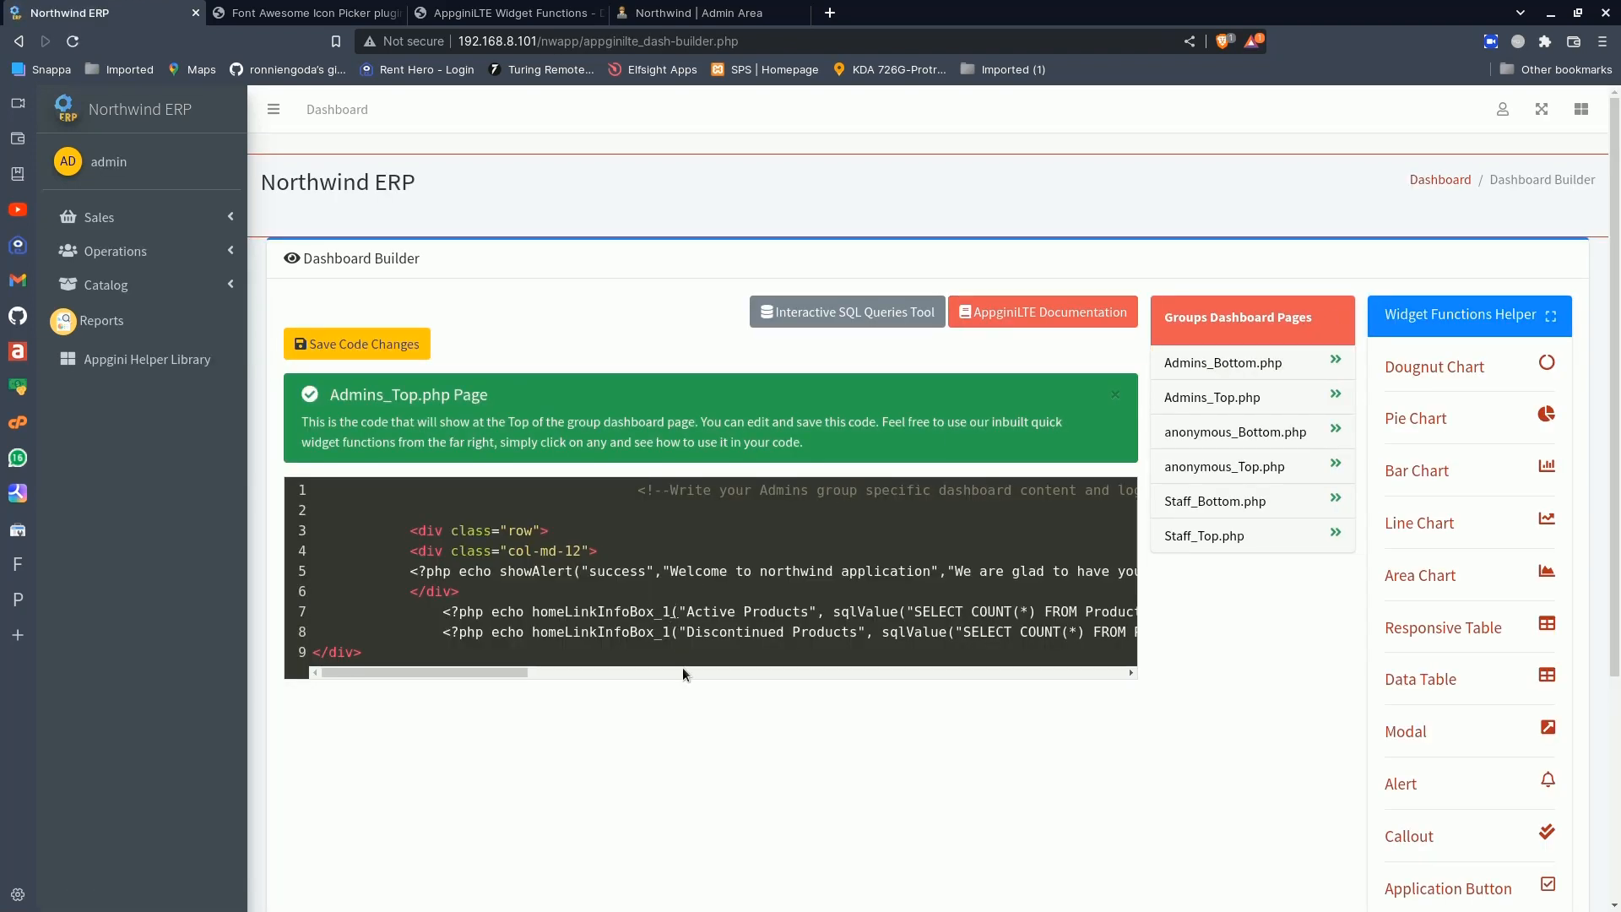
pyautogui.press('BackSpace')
pyautogui.write('2')
pyautogui.click(394, 349)
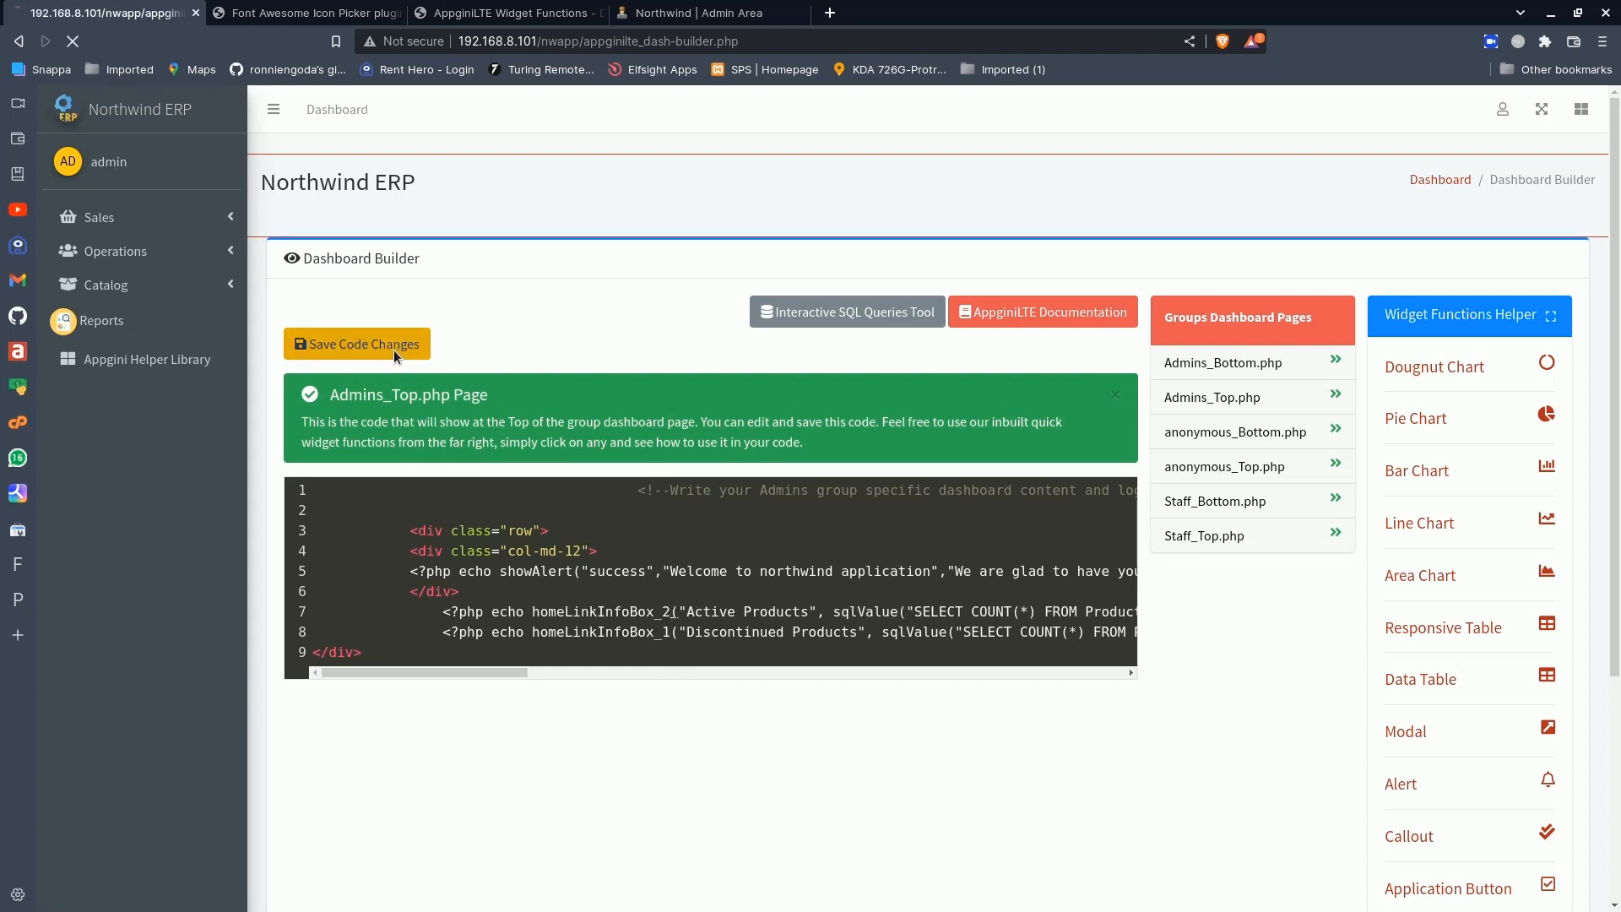
pyautogui.click(154, 117)
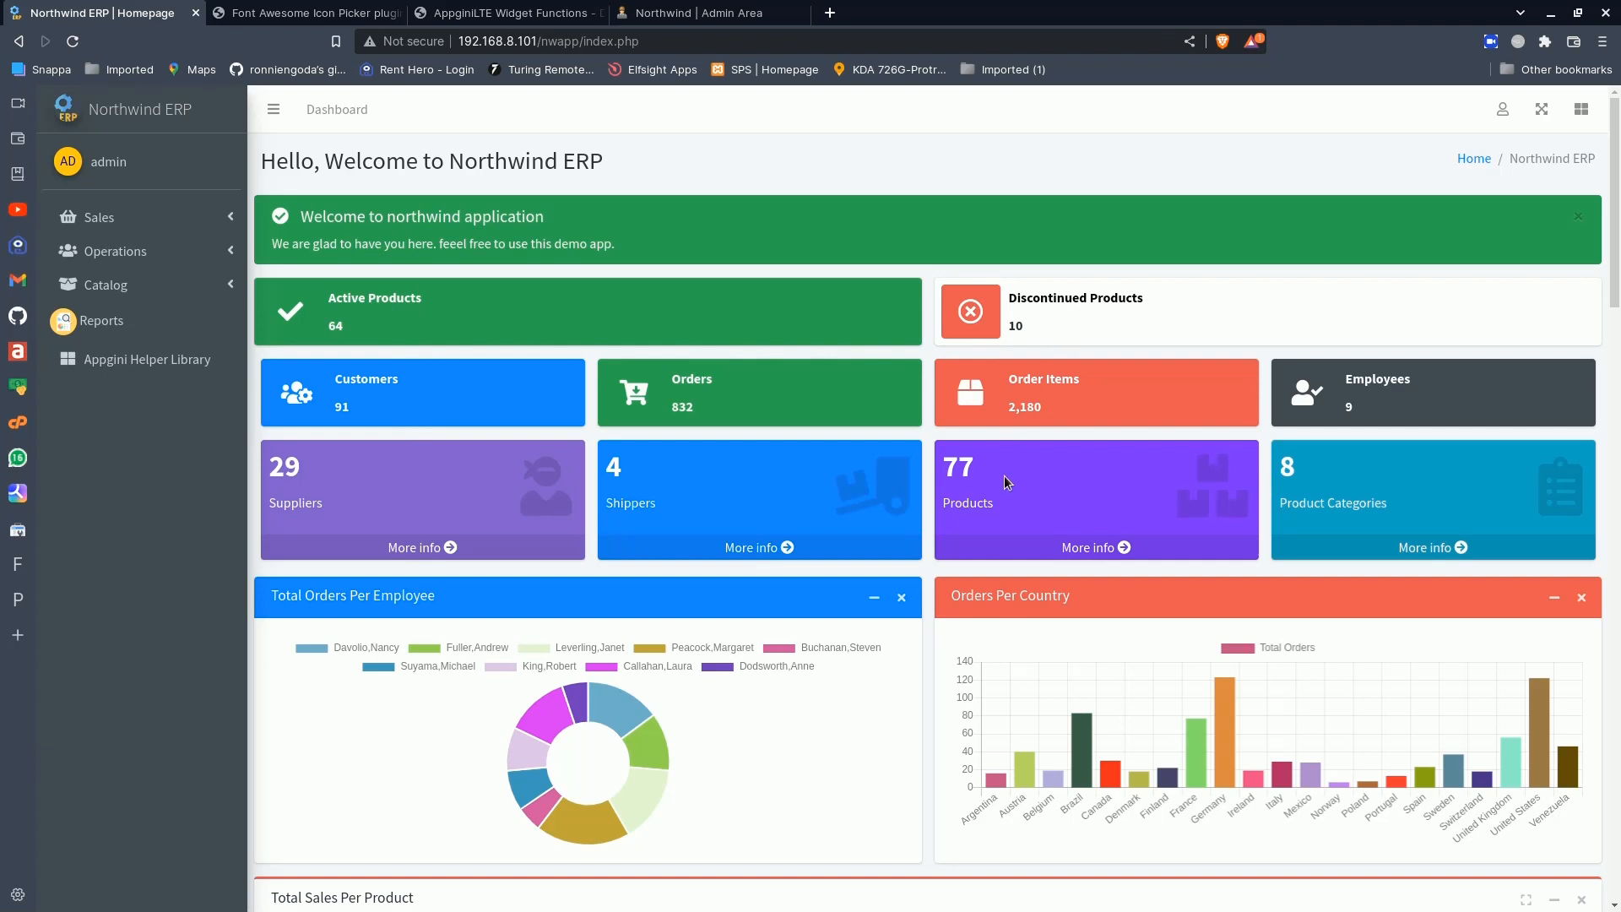
# - Restore the Active Products info box function to homeLinkInfoBox_1 in the Dashboard Builder, save the code and return to the dashboard
pyautogui.click(1506, 110)
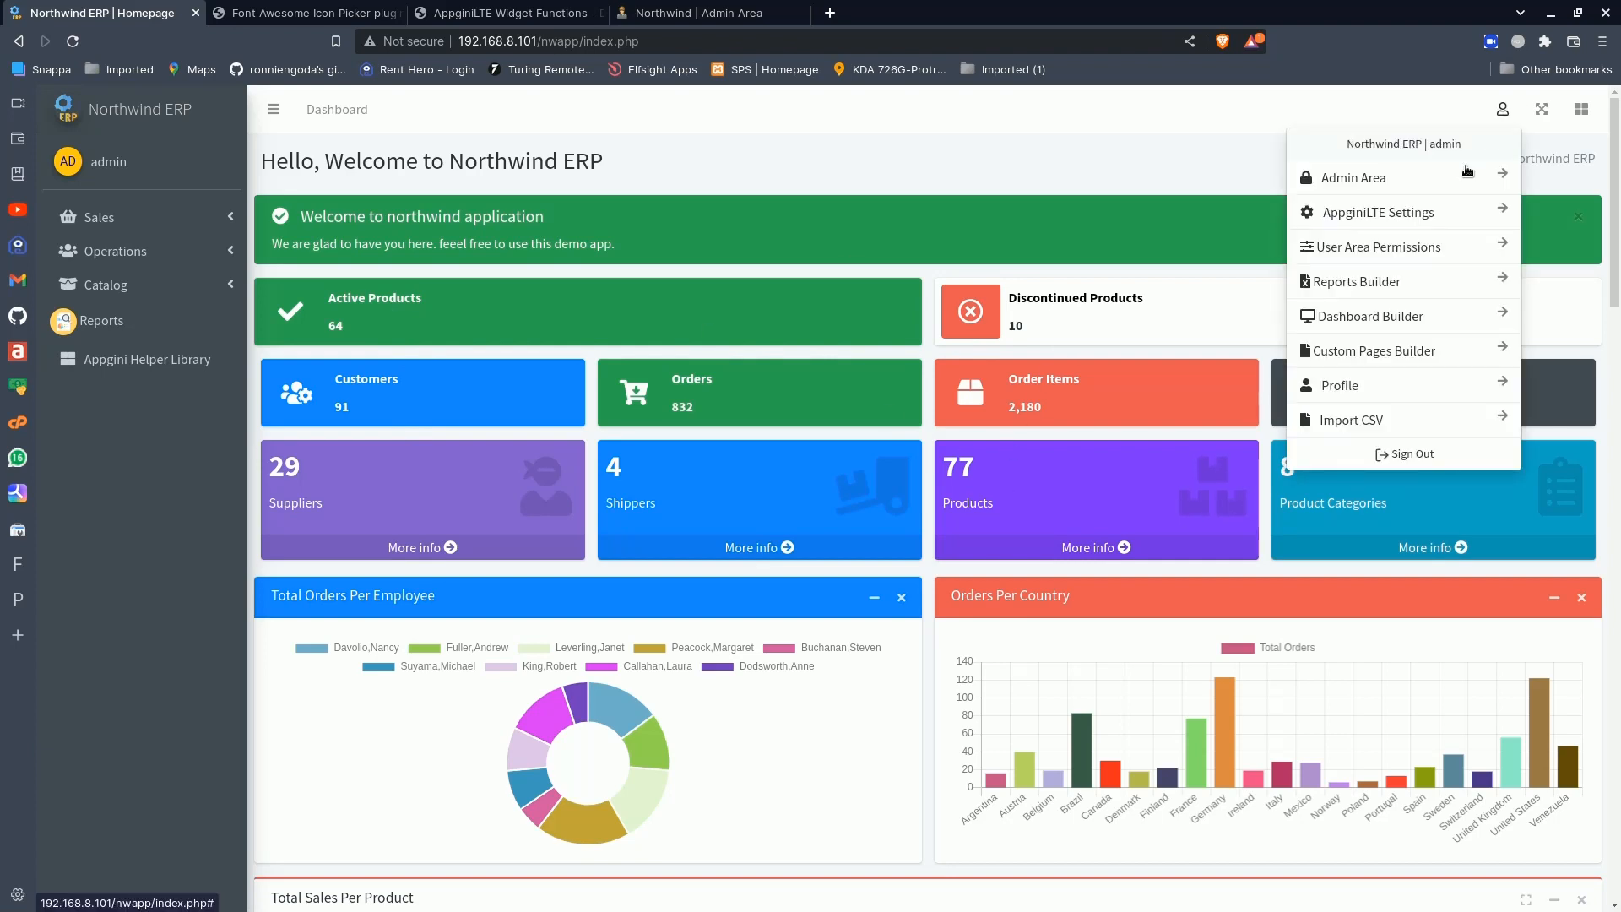
pyautogui.click(1383, 315)
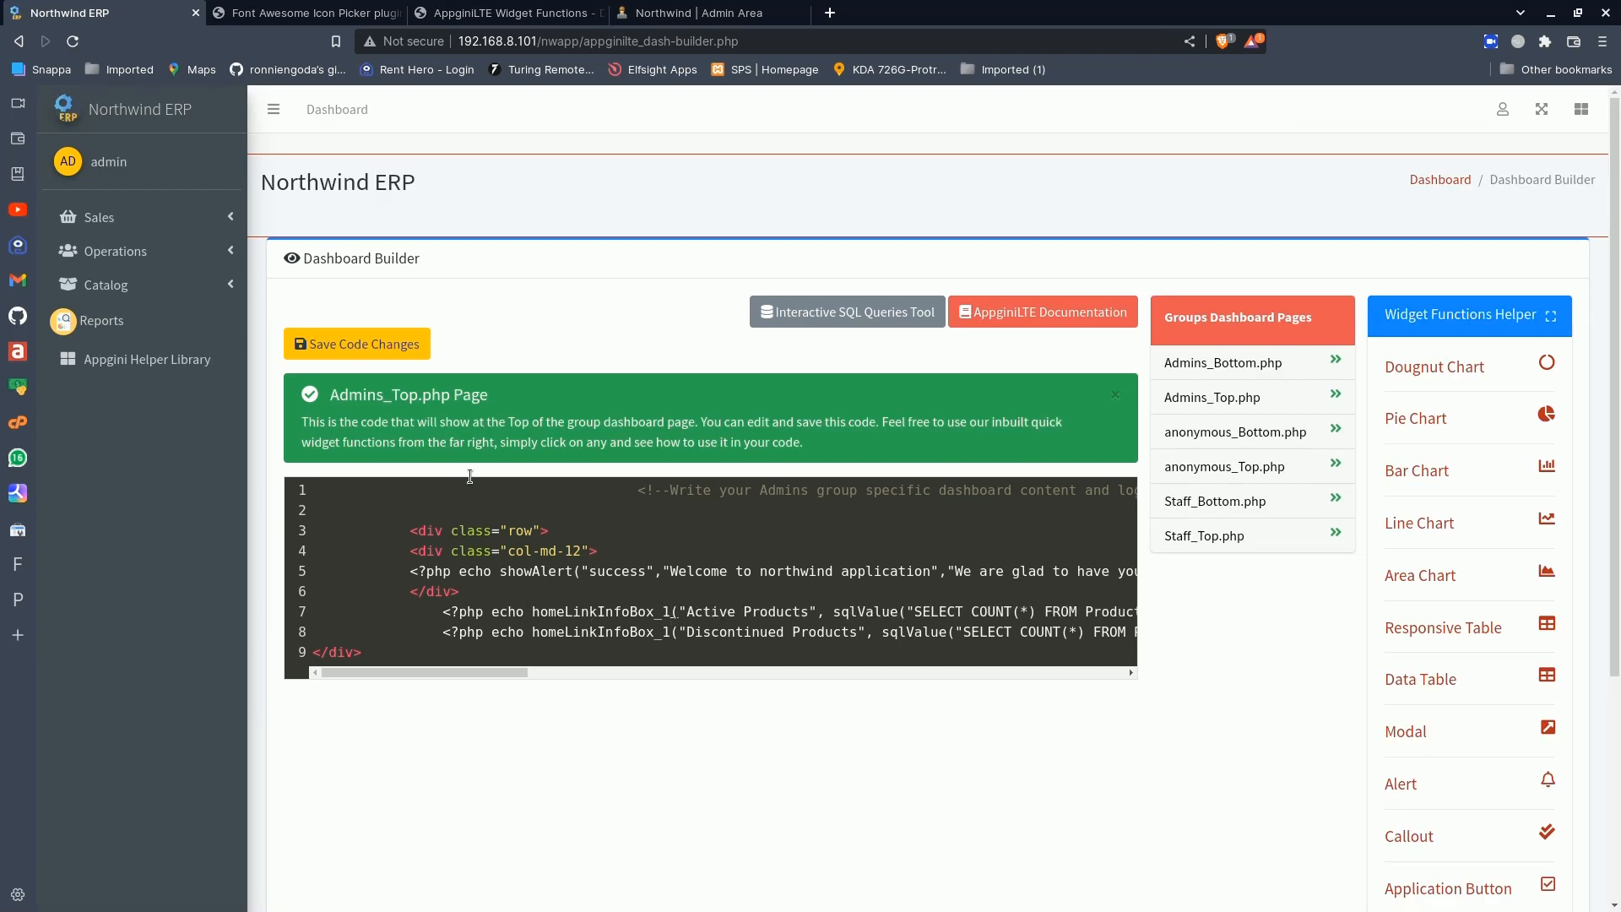
pyautogui.click(376, 344)
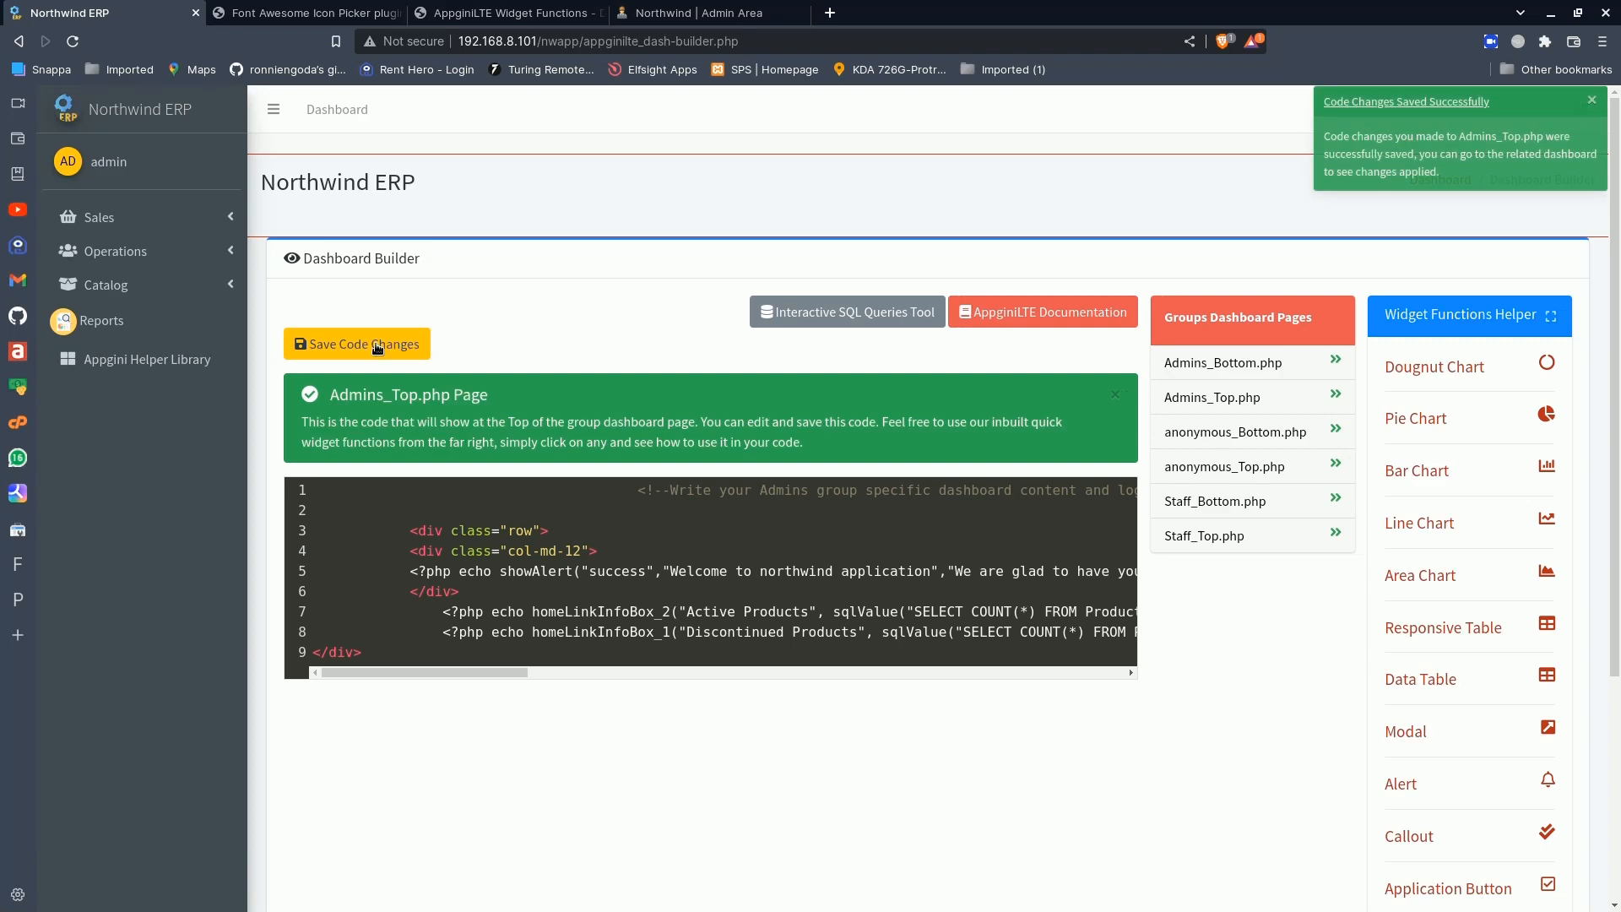
pyautogui.click(162, 118)
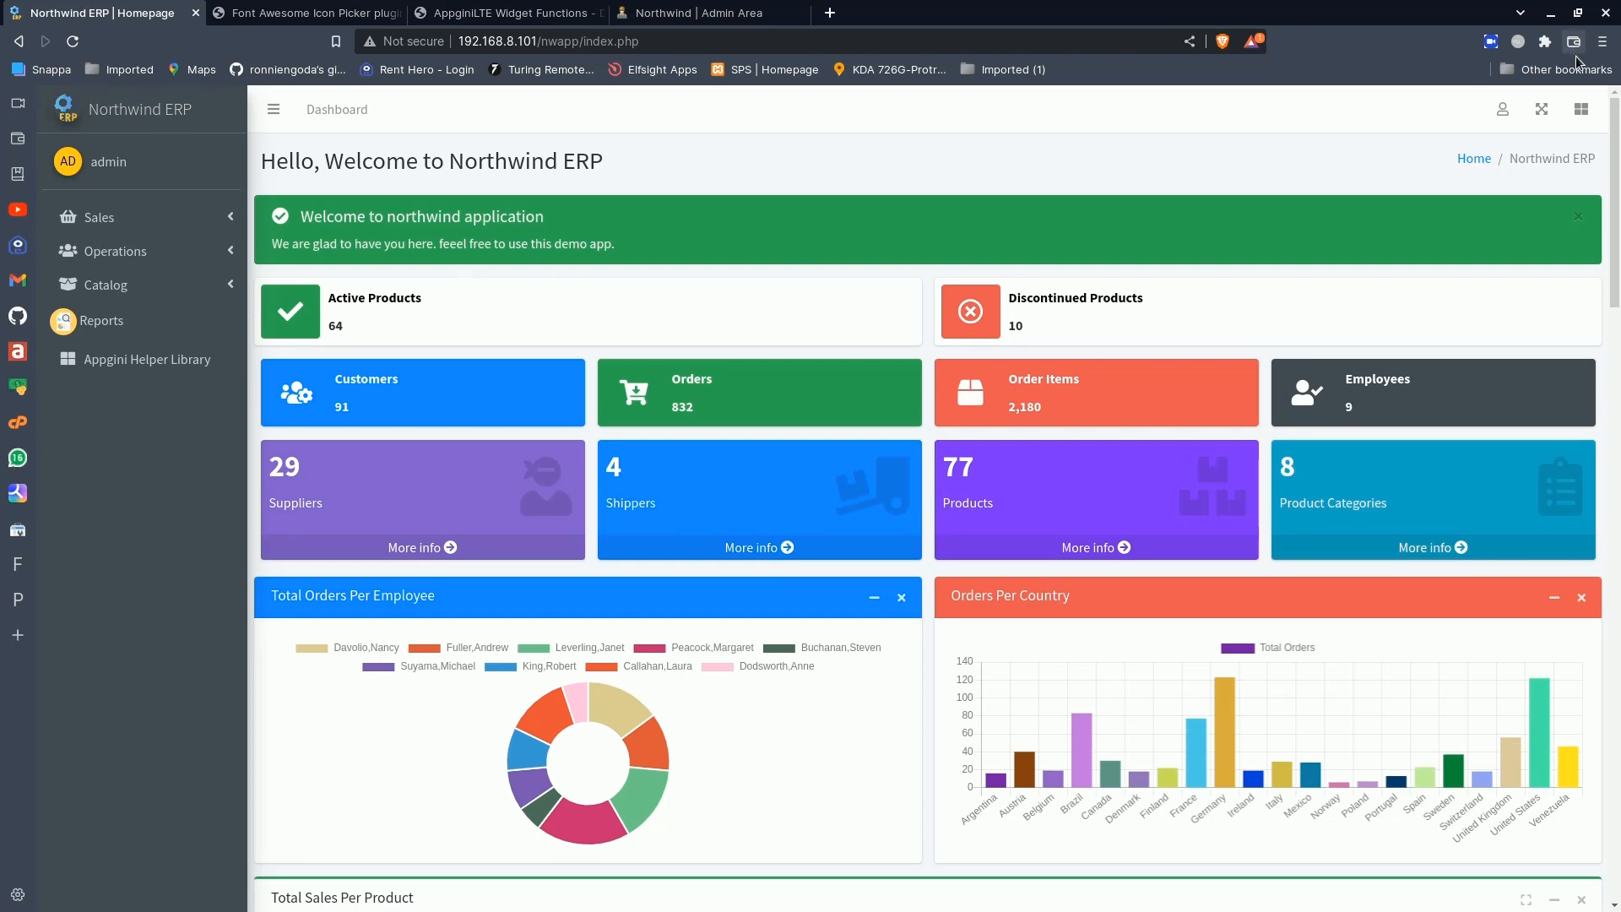
# - Open the Reports Builder from the admin account options
pyautogui.click(1505, 111)
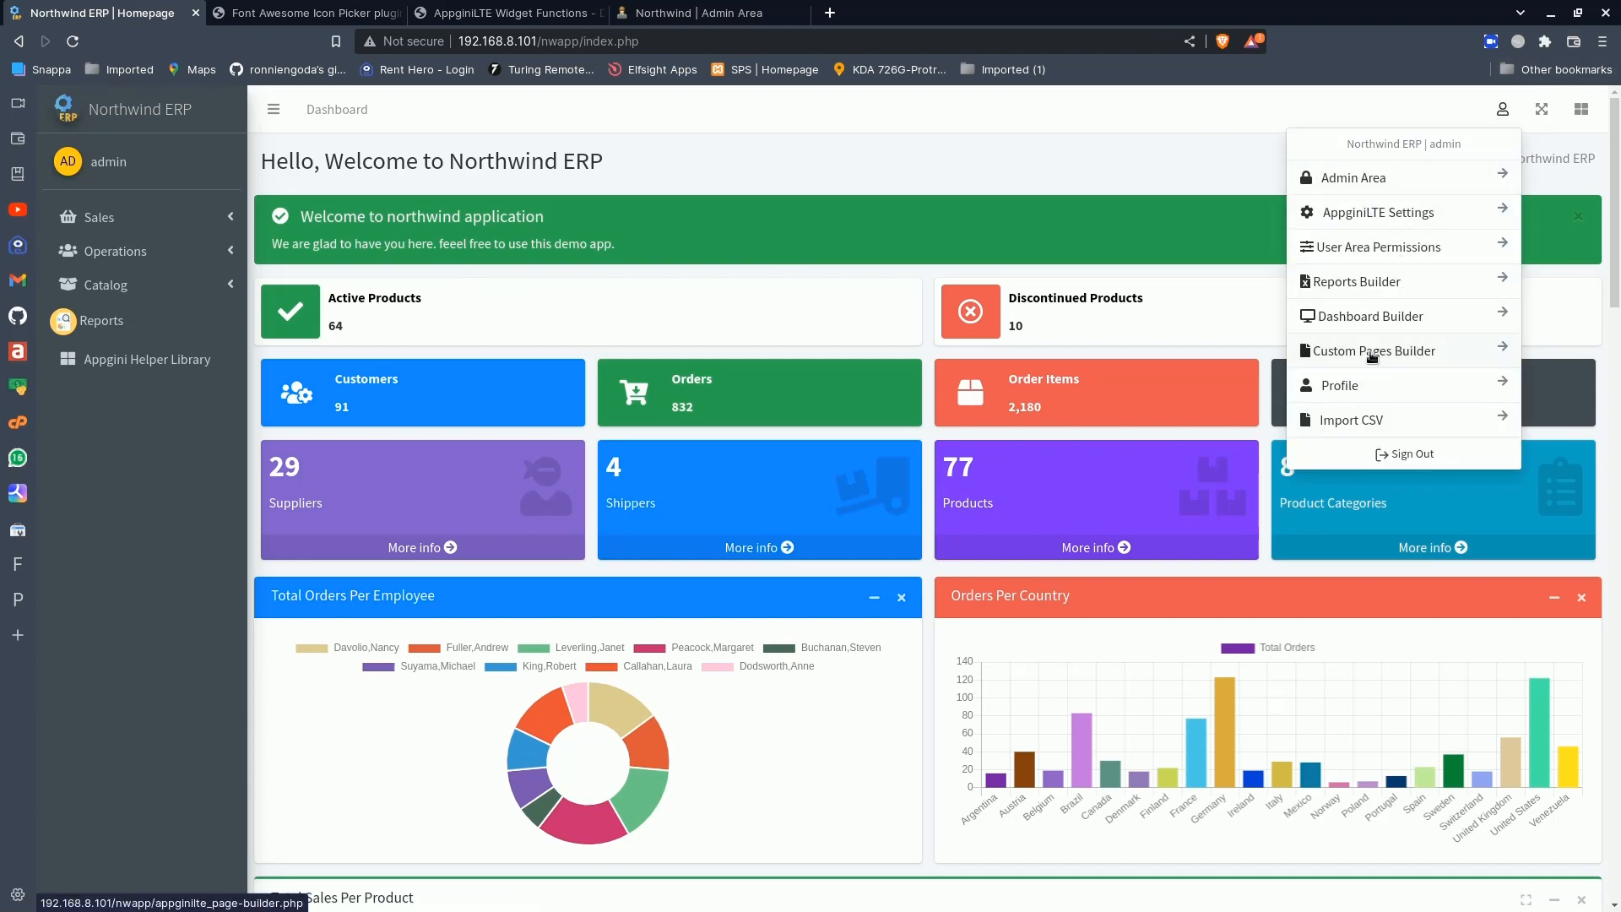
pyautogui.click(1368, 293)
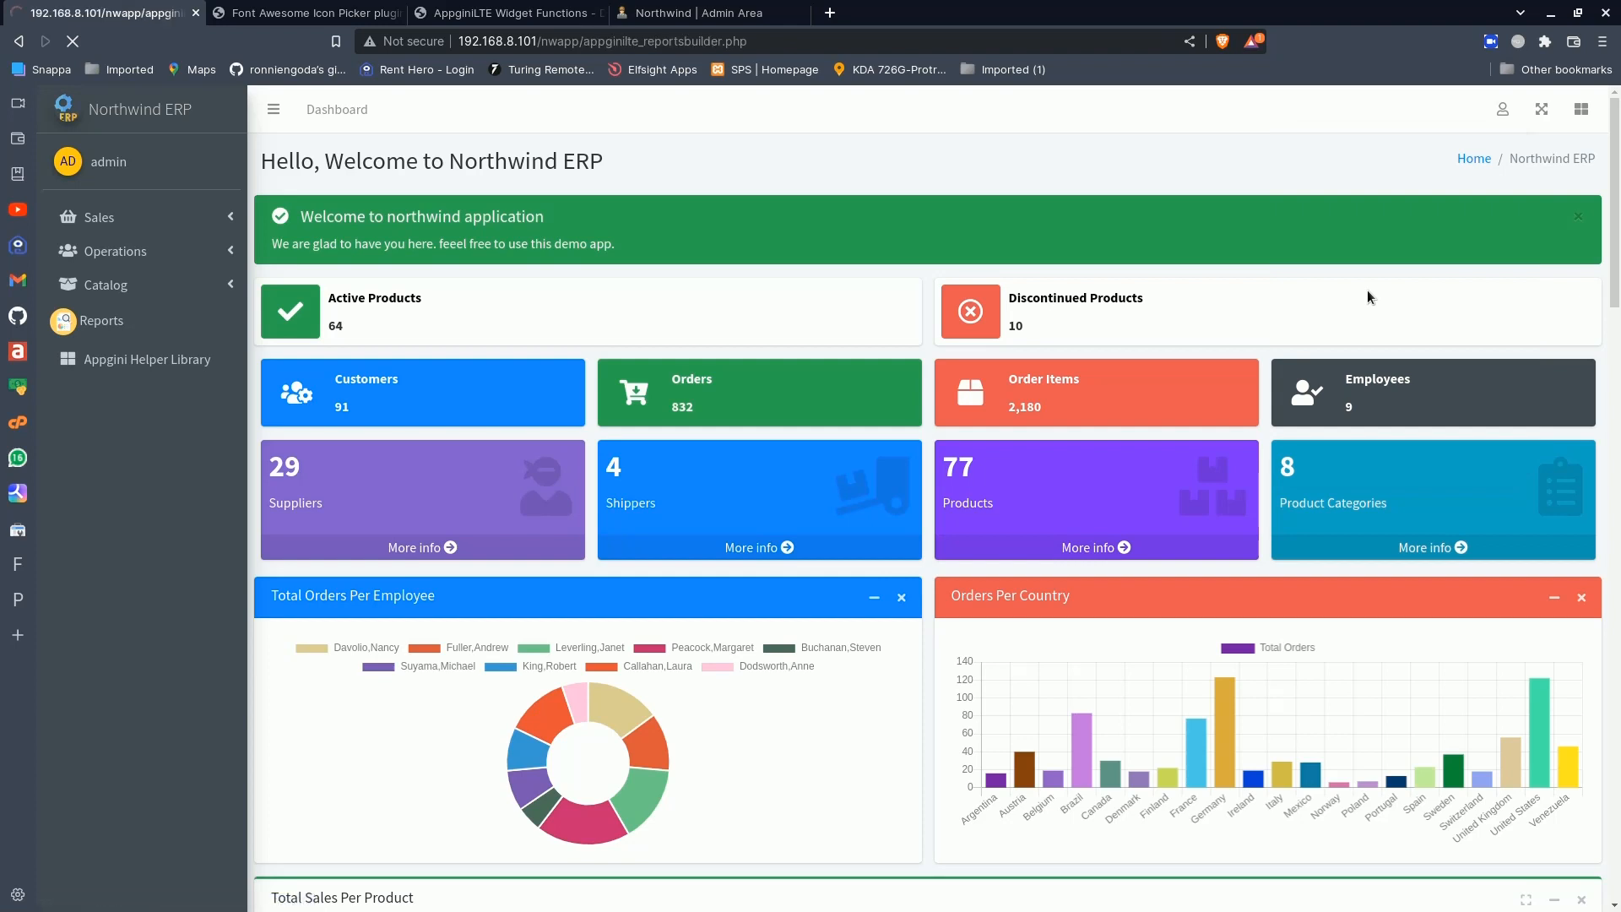
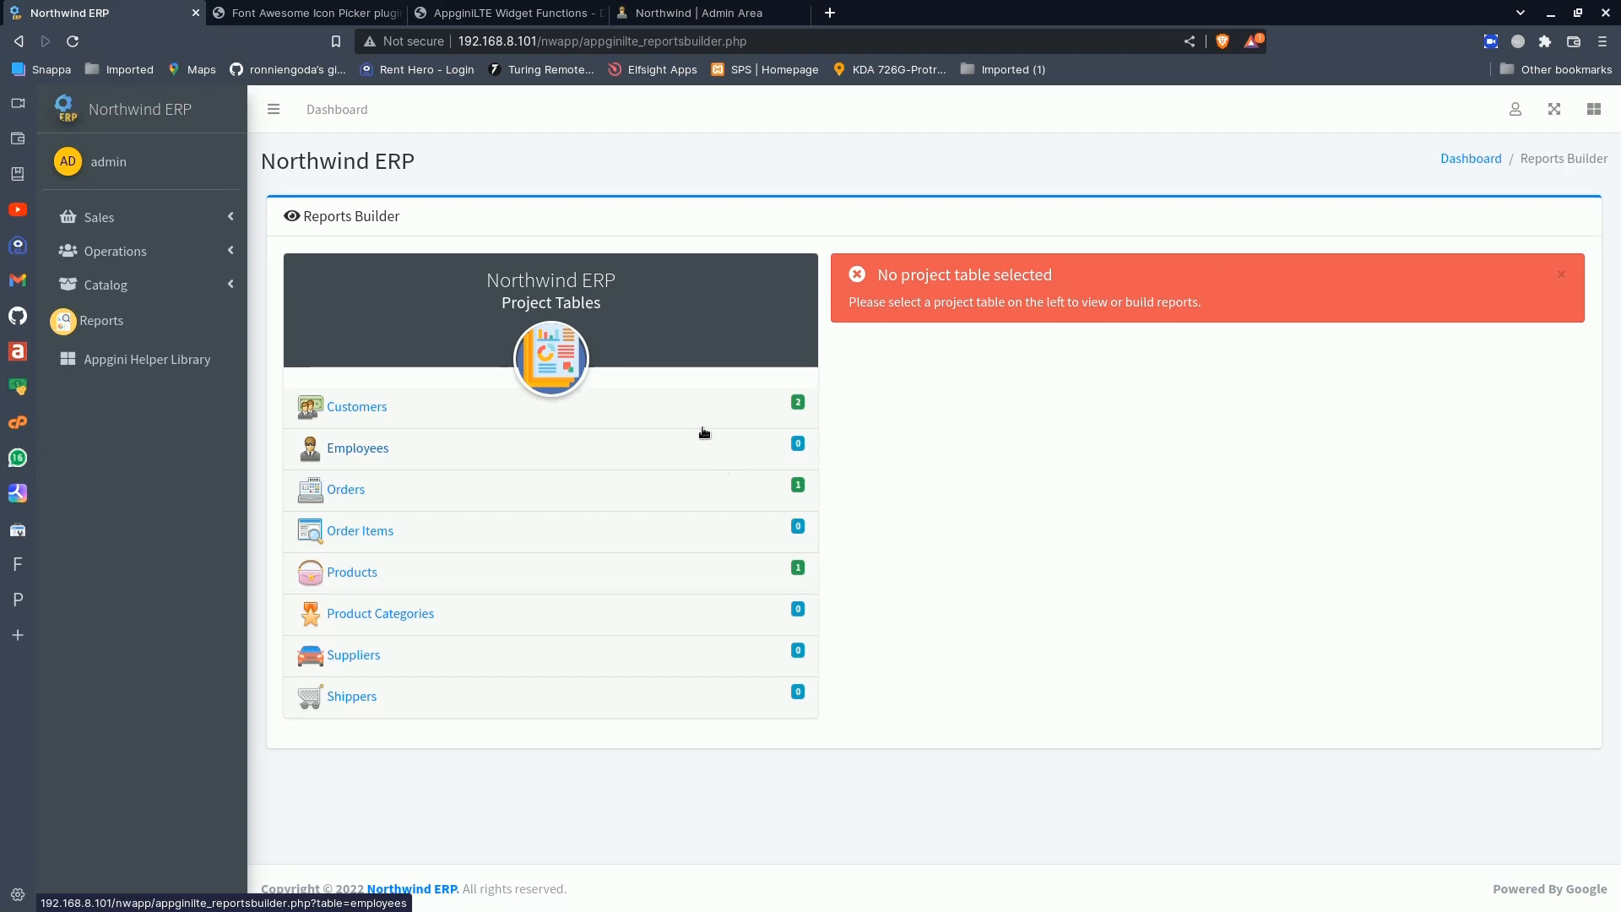
# - Open the Total Orders Per Customer report from the reports list
pyautogui.click(141, 329)
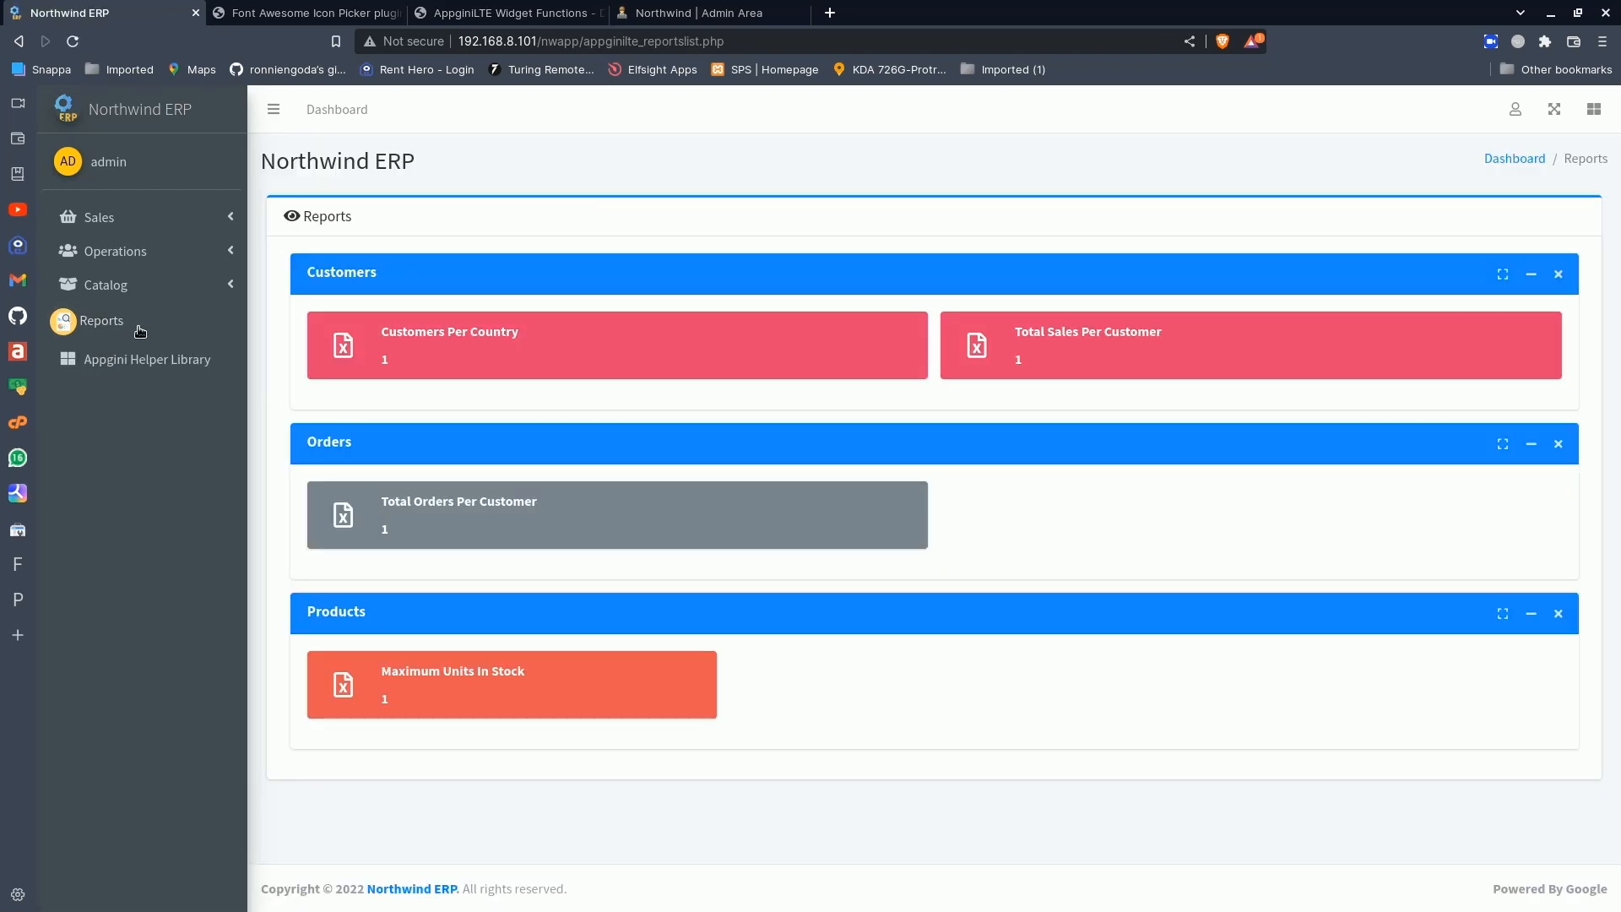
pyautogui.click(513, 506)
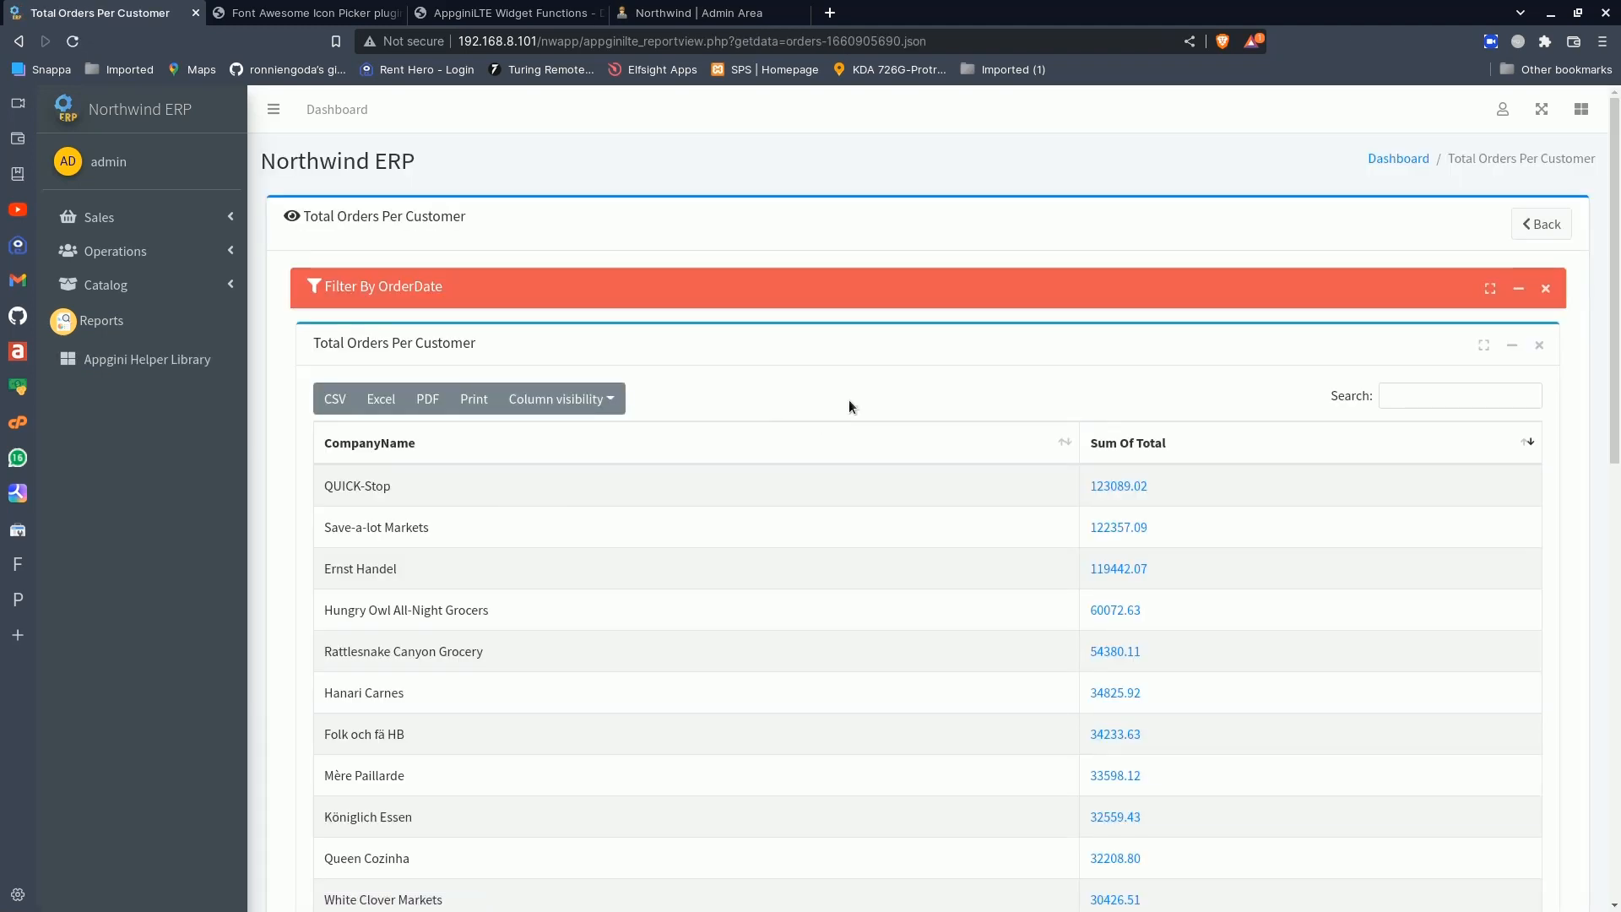
# - Examine the Total Orders Per Customer report's company rows, sum of totals, search field and export options
pyautogui.click(1401, 388)
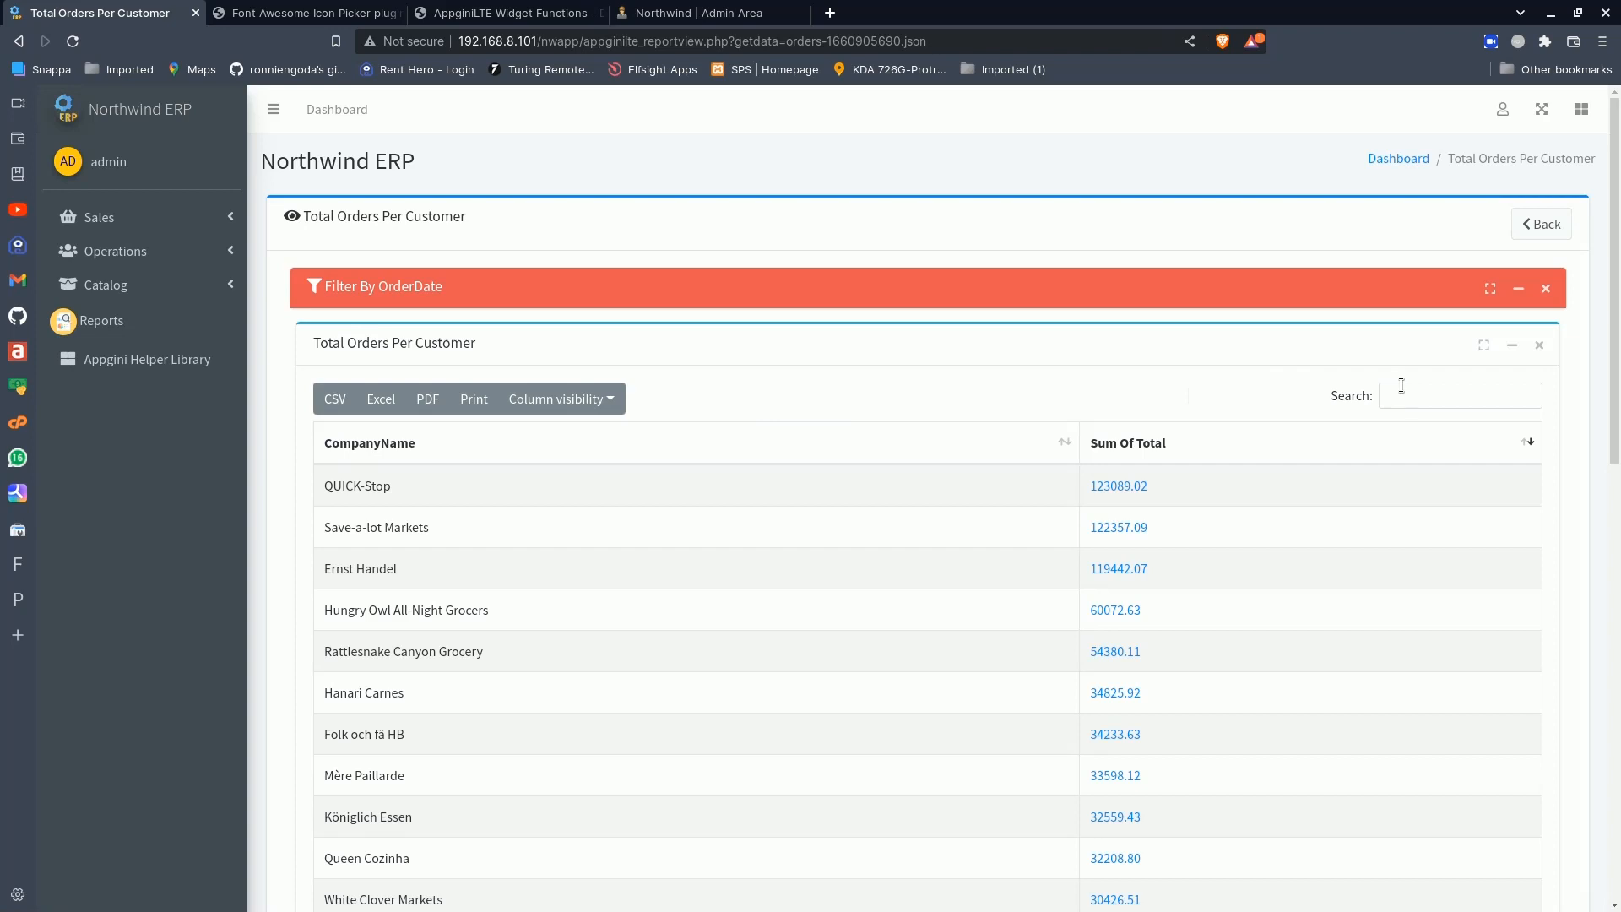
pyautogui.scroll(-3, 1400, 387)
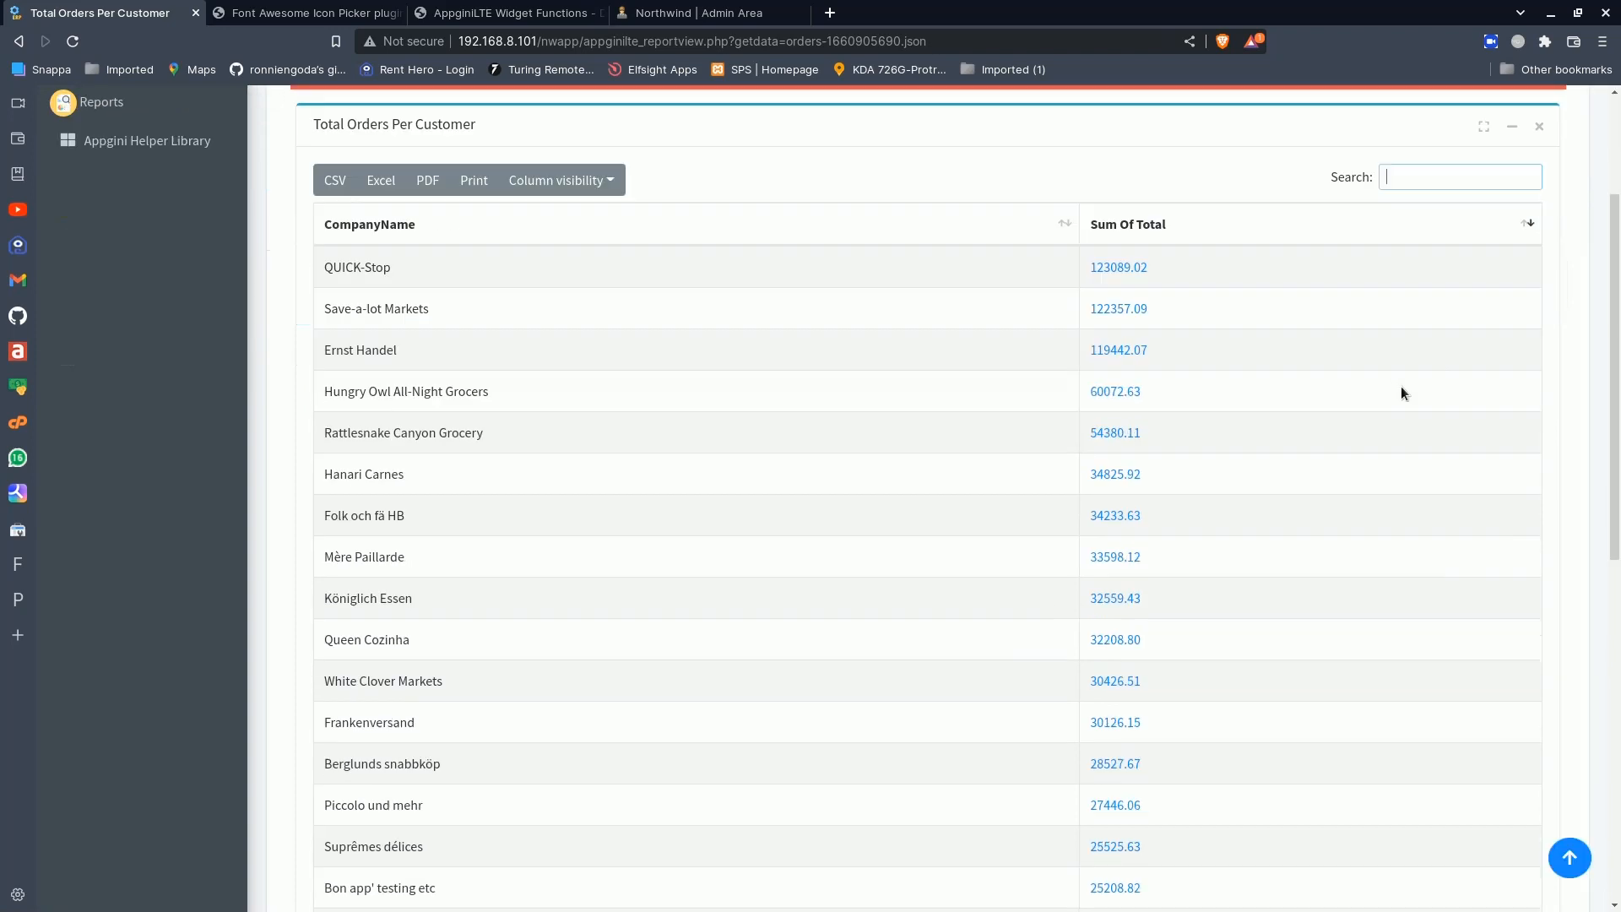
pyautogui.scroll(2, 1401, 387)
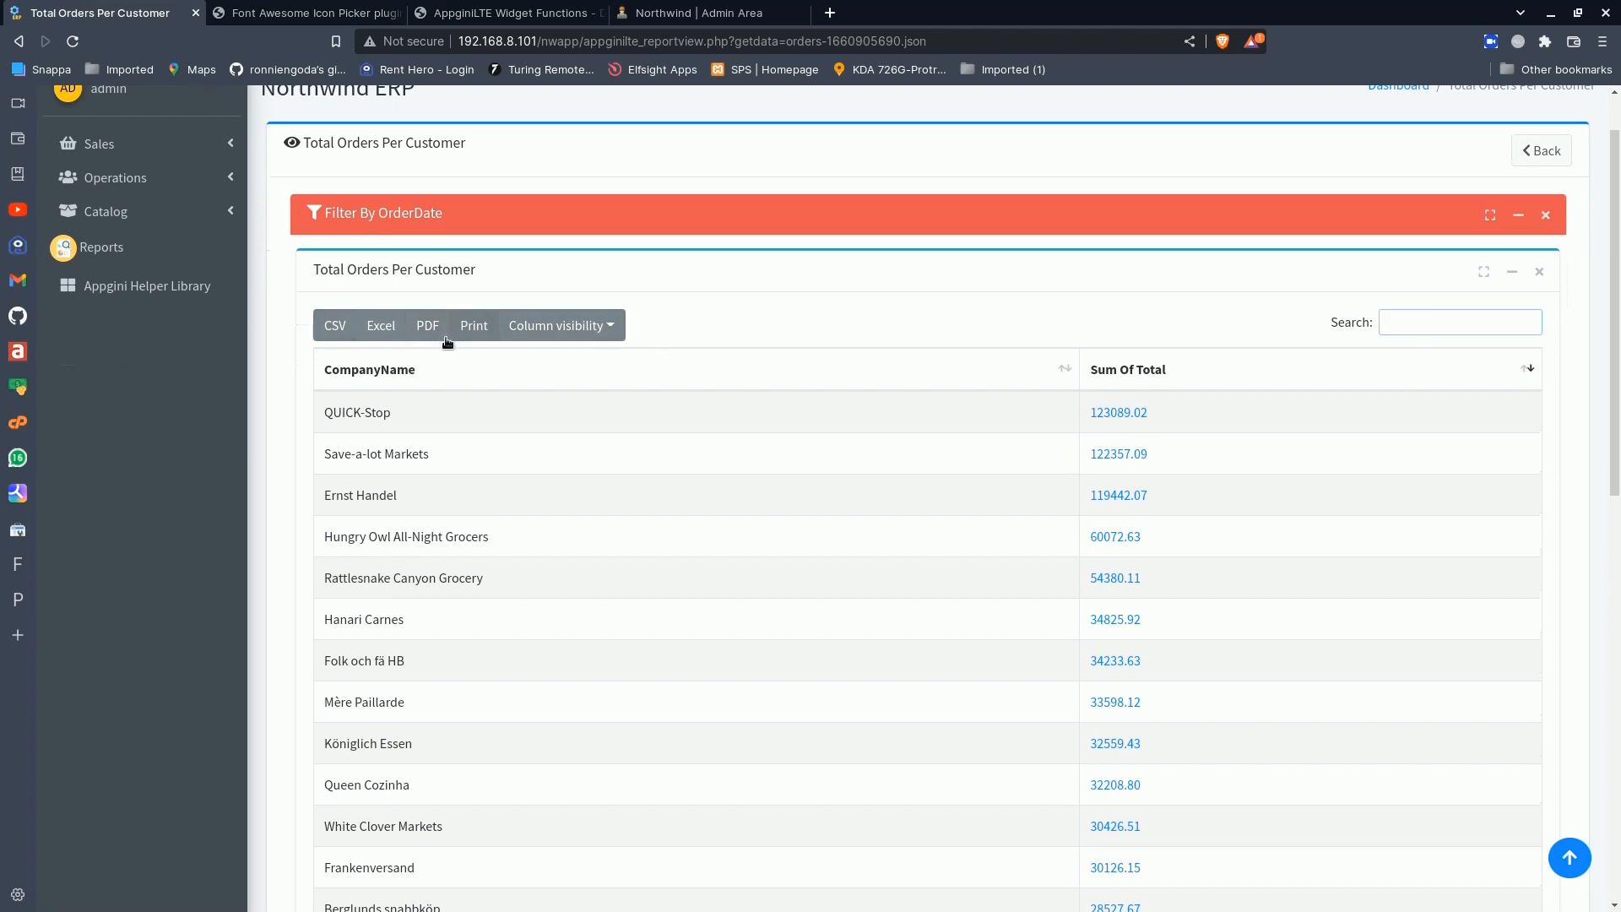
pyautogui.scroll(-10, 635, 431)
pyautogui.scroll(10, 635, 425)
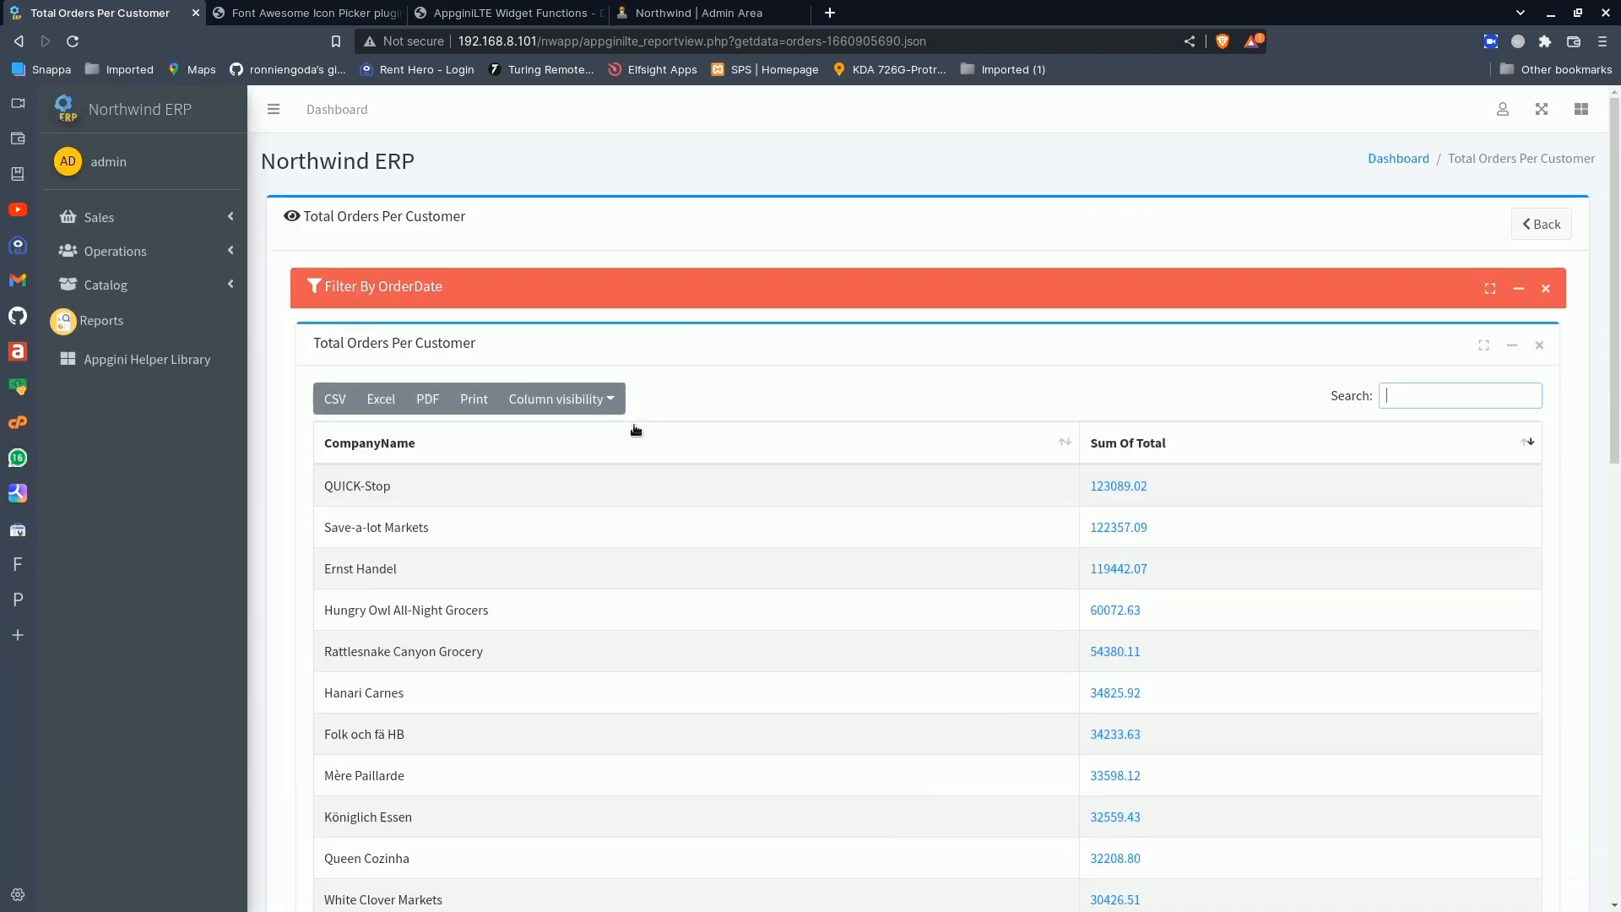
pyautogui.scroll(-4, 634, 426)
pyautogui.scroll(4, 634, 426)
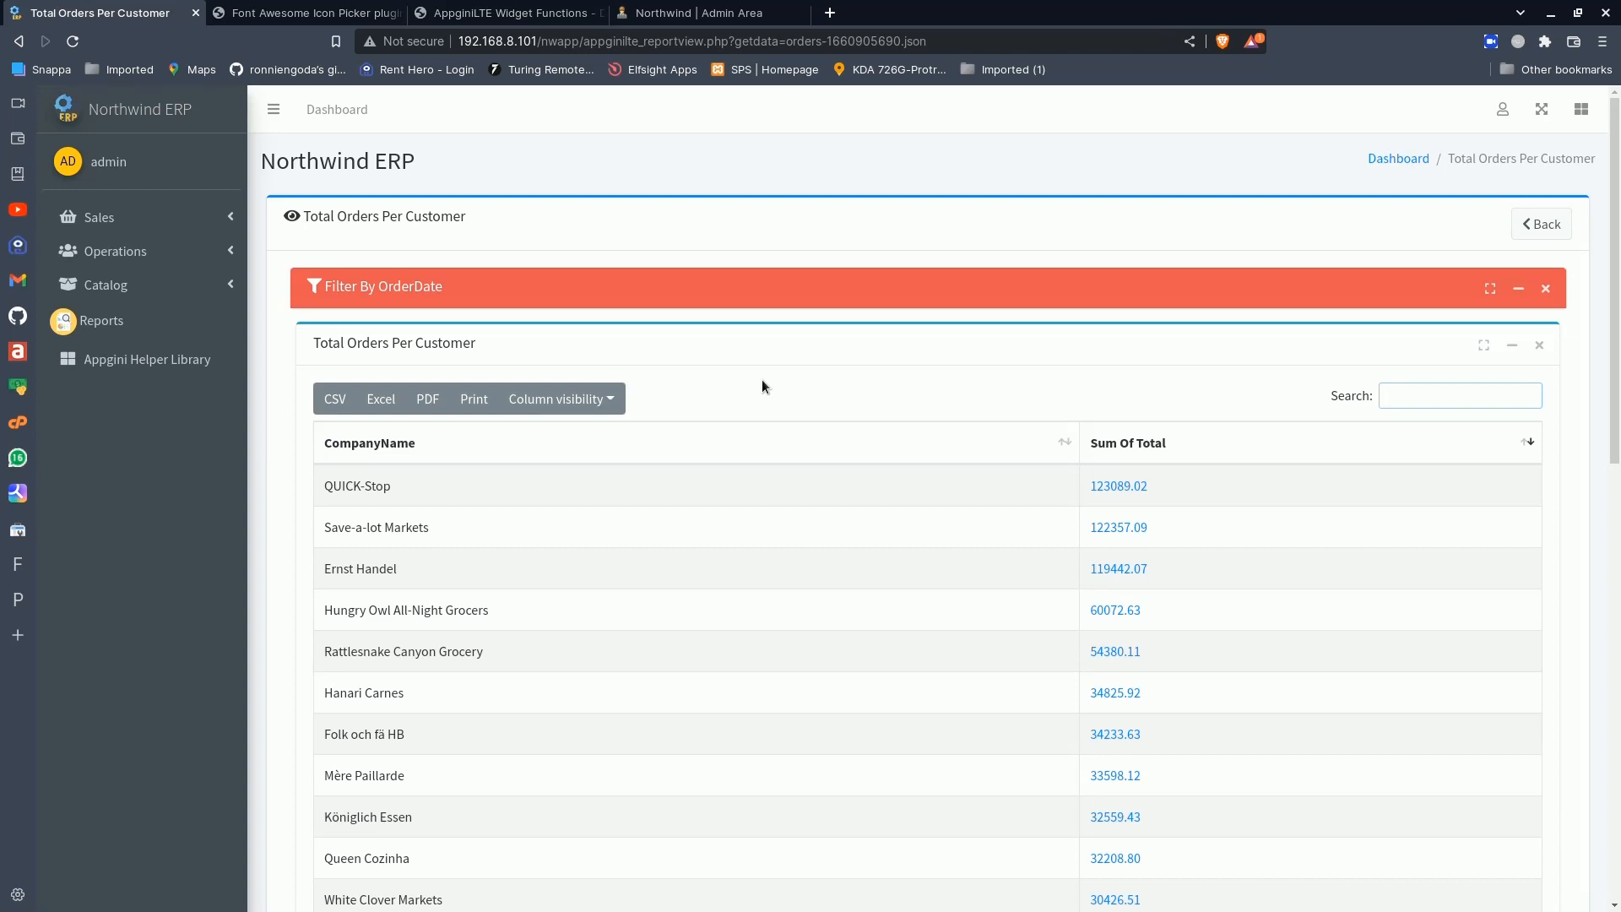
pyautogui.scroll(-10, 762, 378)
pyautogui.scroll(10, 761, 379)
pyautogui.scroll(1, 762, 379)
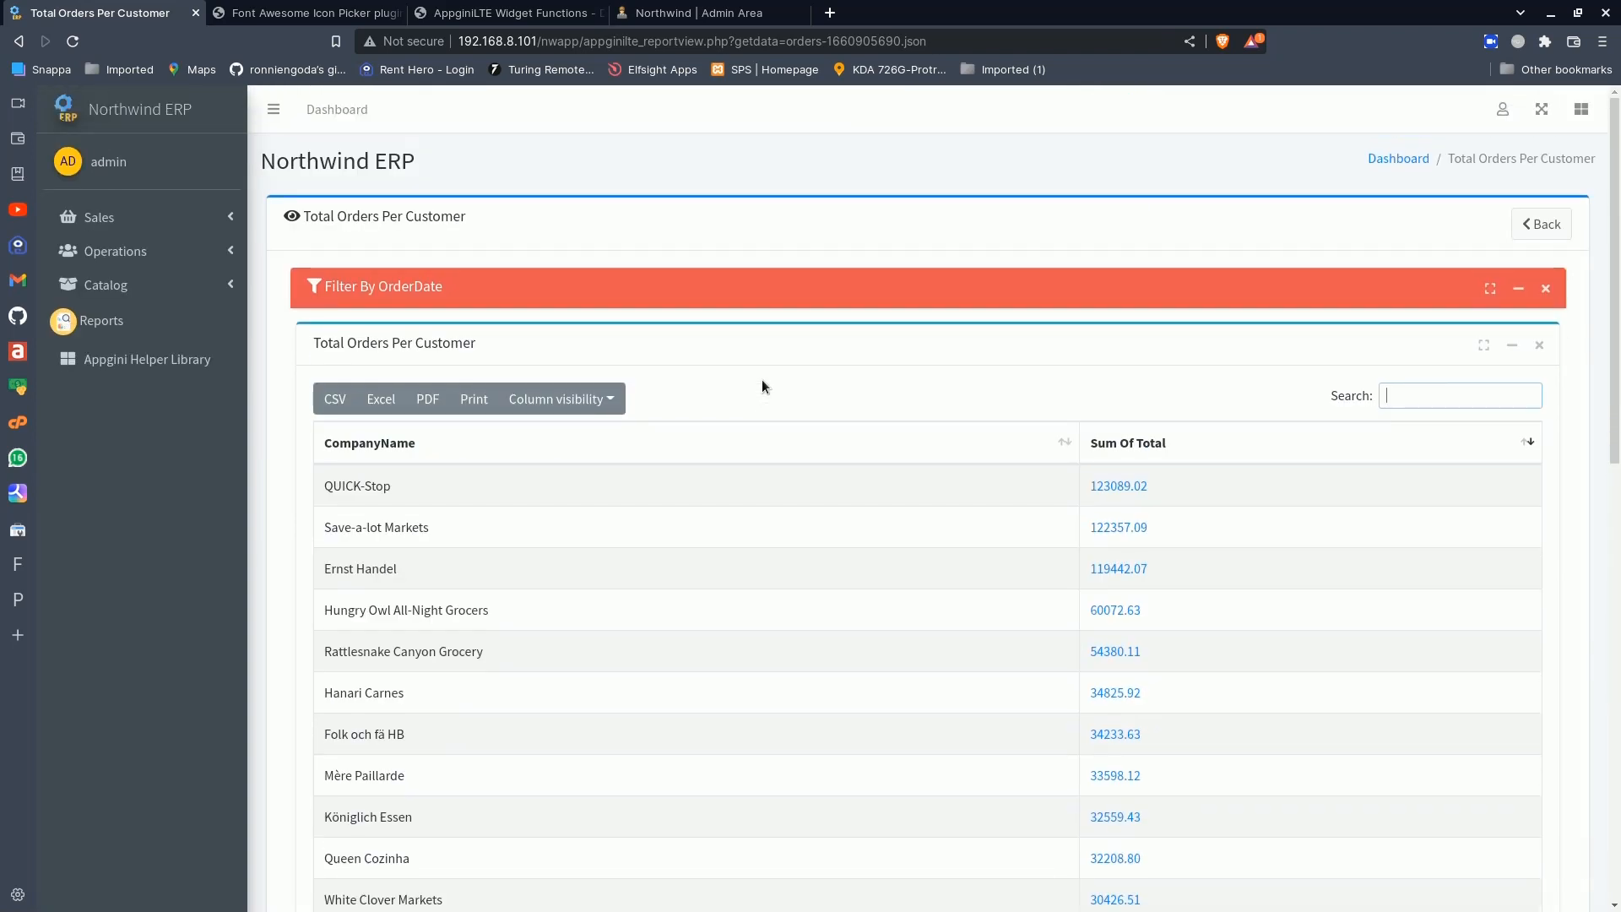
# - Expand the OrderDate filter on the Total Orders Per Customer report and set its start date to 01/04/2019
pyautogui.click(1518, 287)
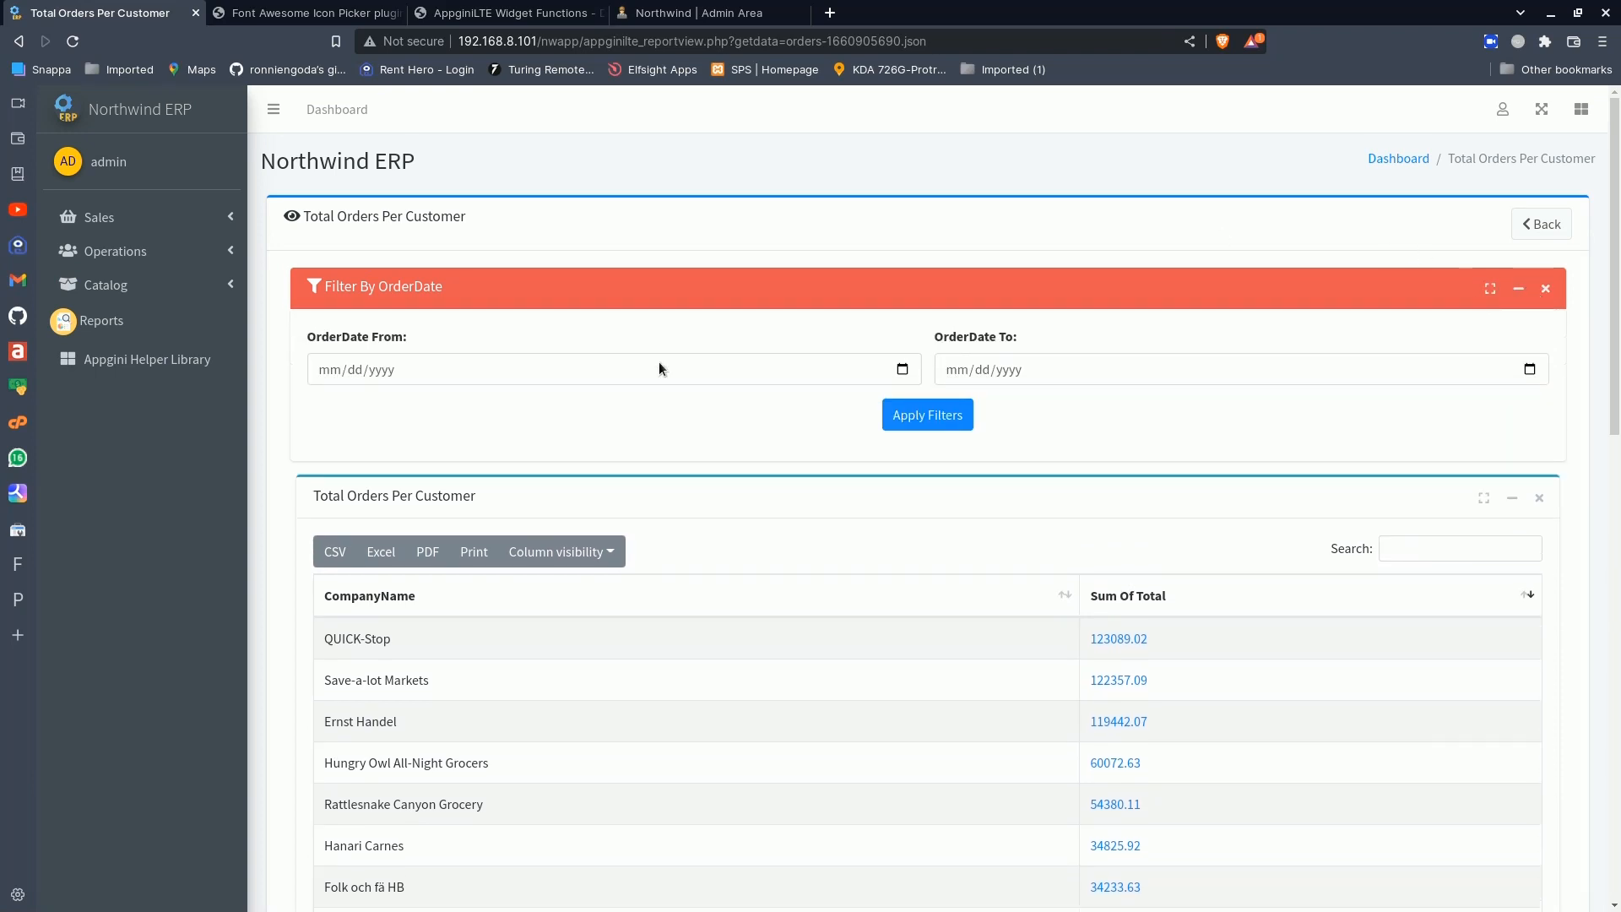
pyautogui.scroll(-5, 590, 452)
pyautogui.scroll(-5, 589, 452)
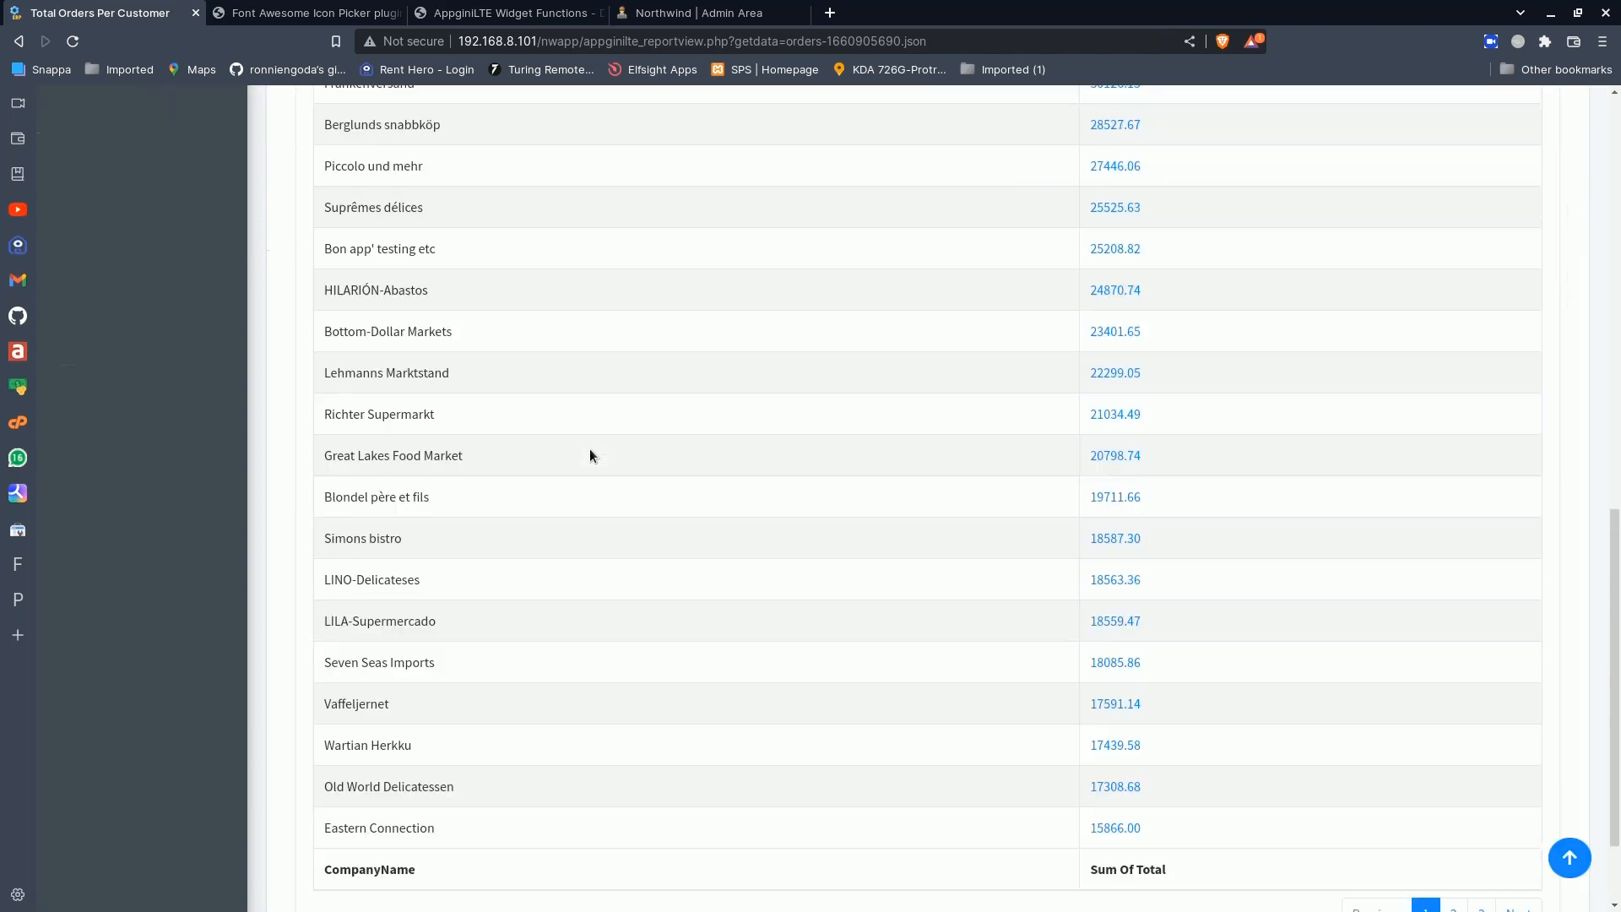
pyautogui.scroll(10, 590, 453)
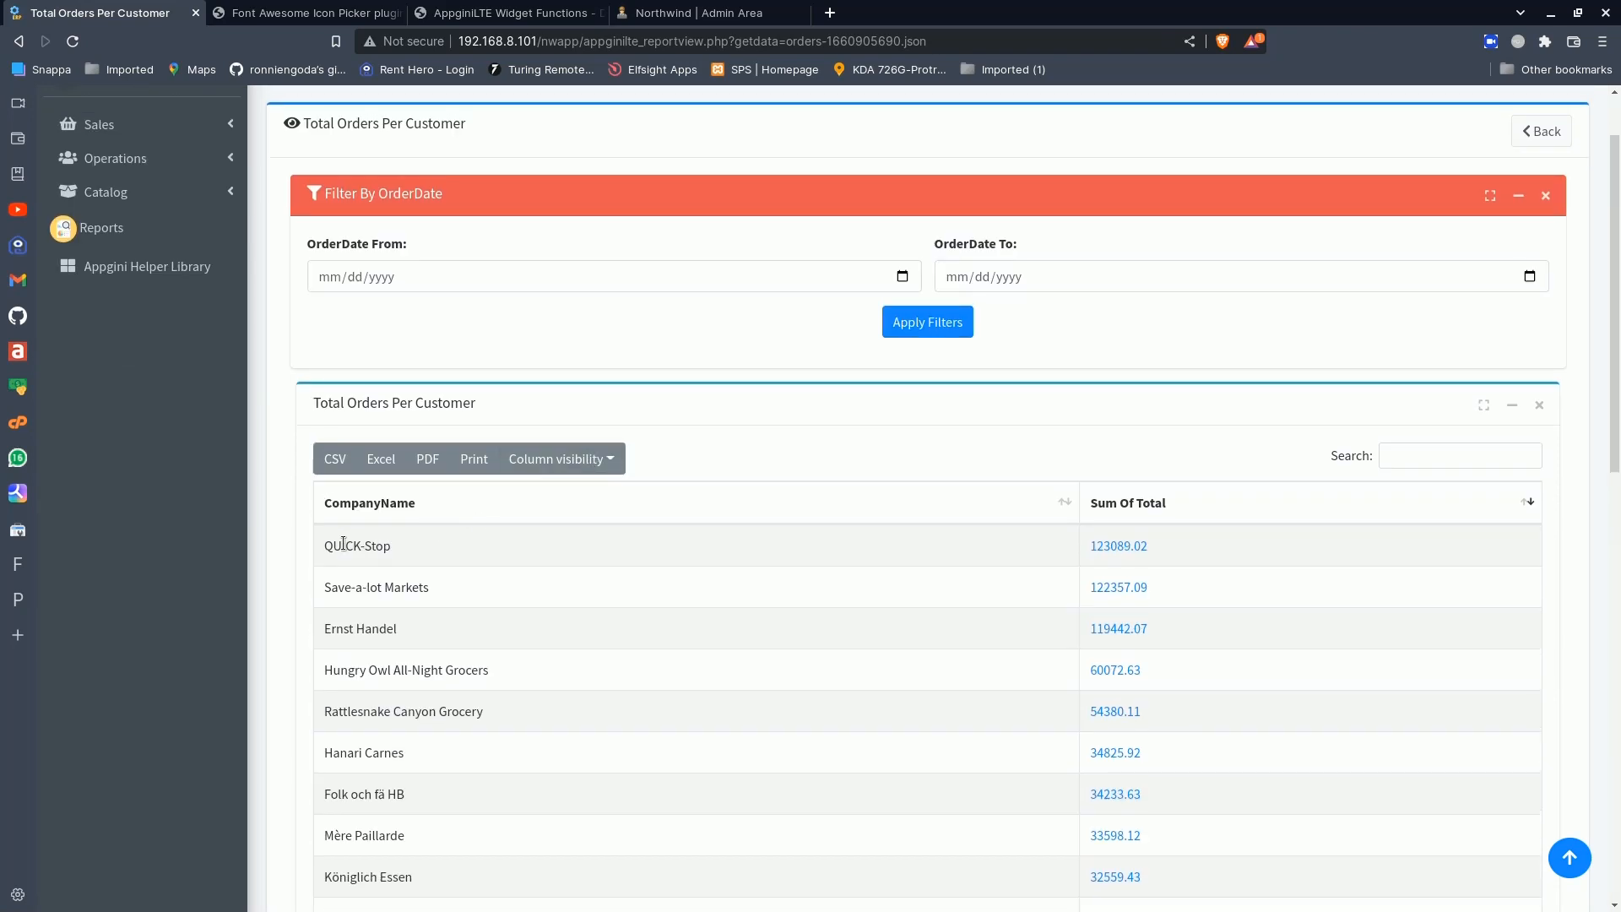
pyautogui.moveTo(323, 551); pyautogui.dragTo(377, 551)
pyautogui.click(417, 549)
pyautogui.click(902, 276)
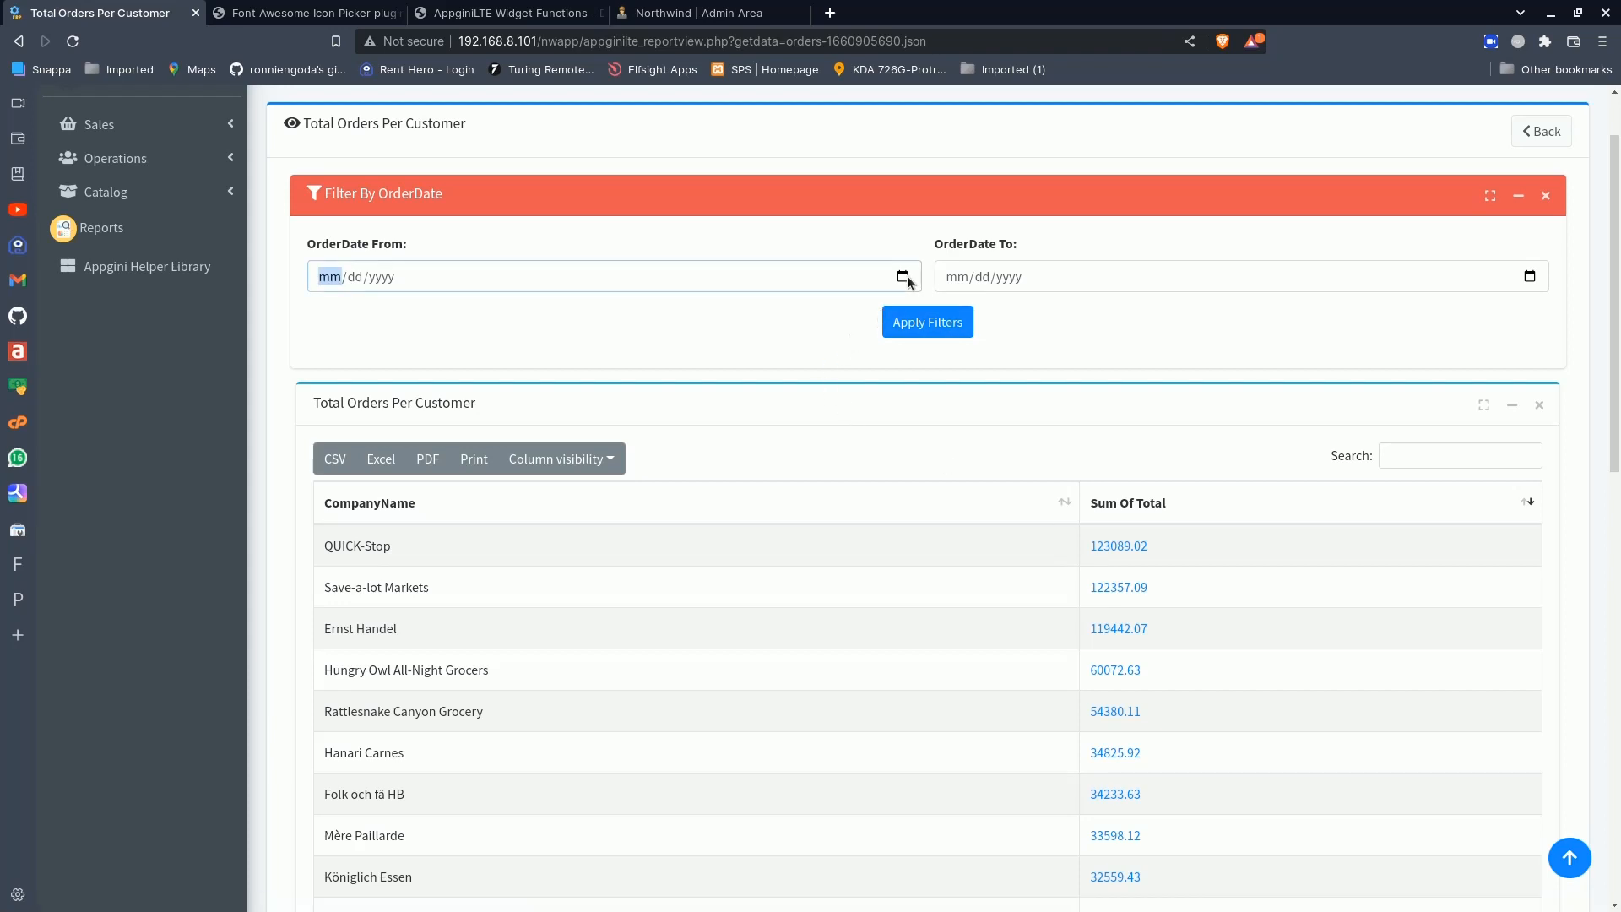
pyautogui.click(347, 311)
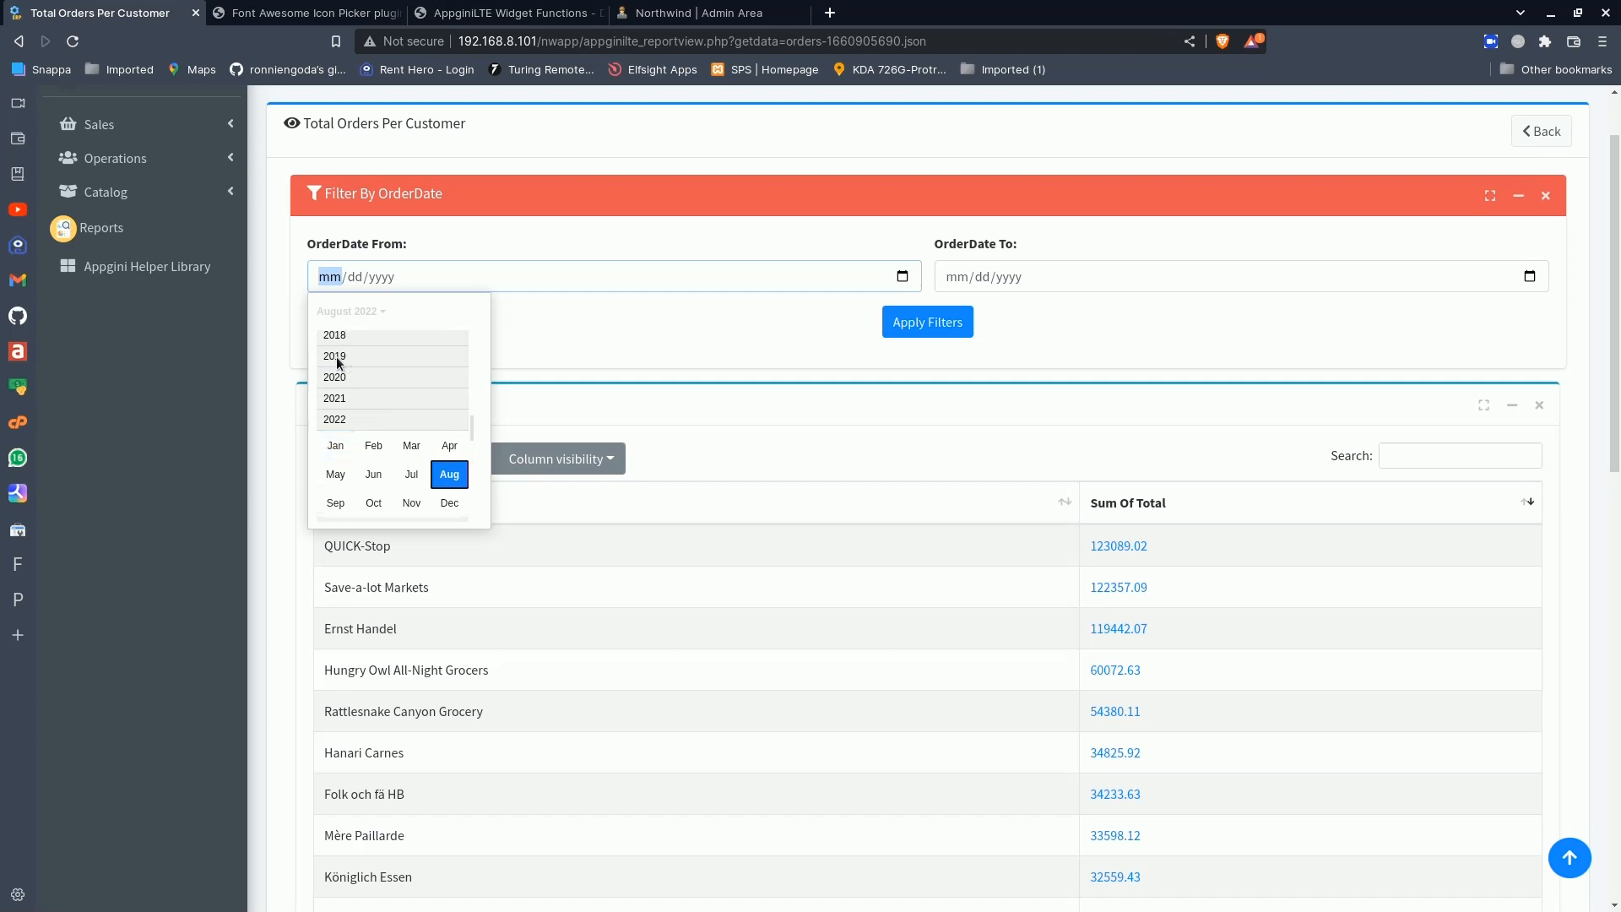
pyautogui.click(340, 363)
pyautogui.click(345, 369)
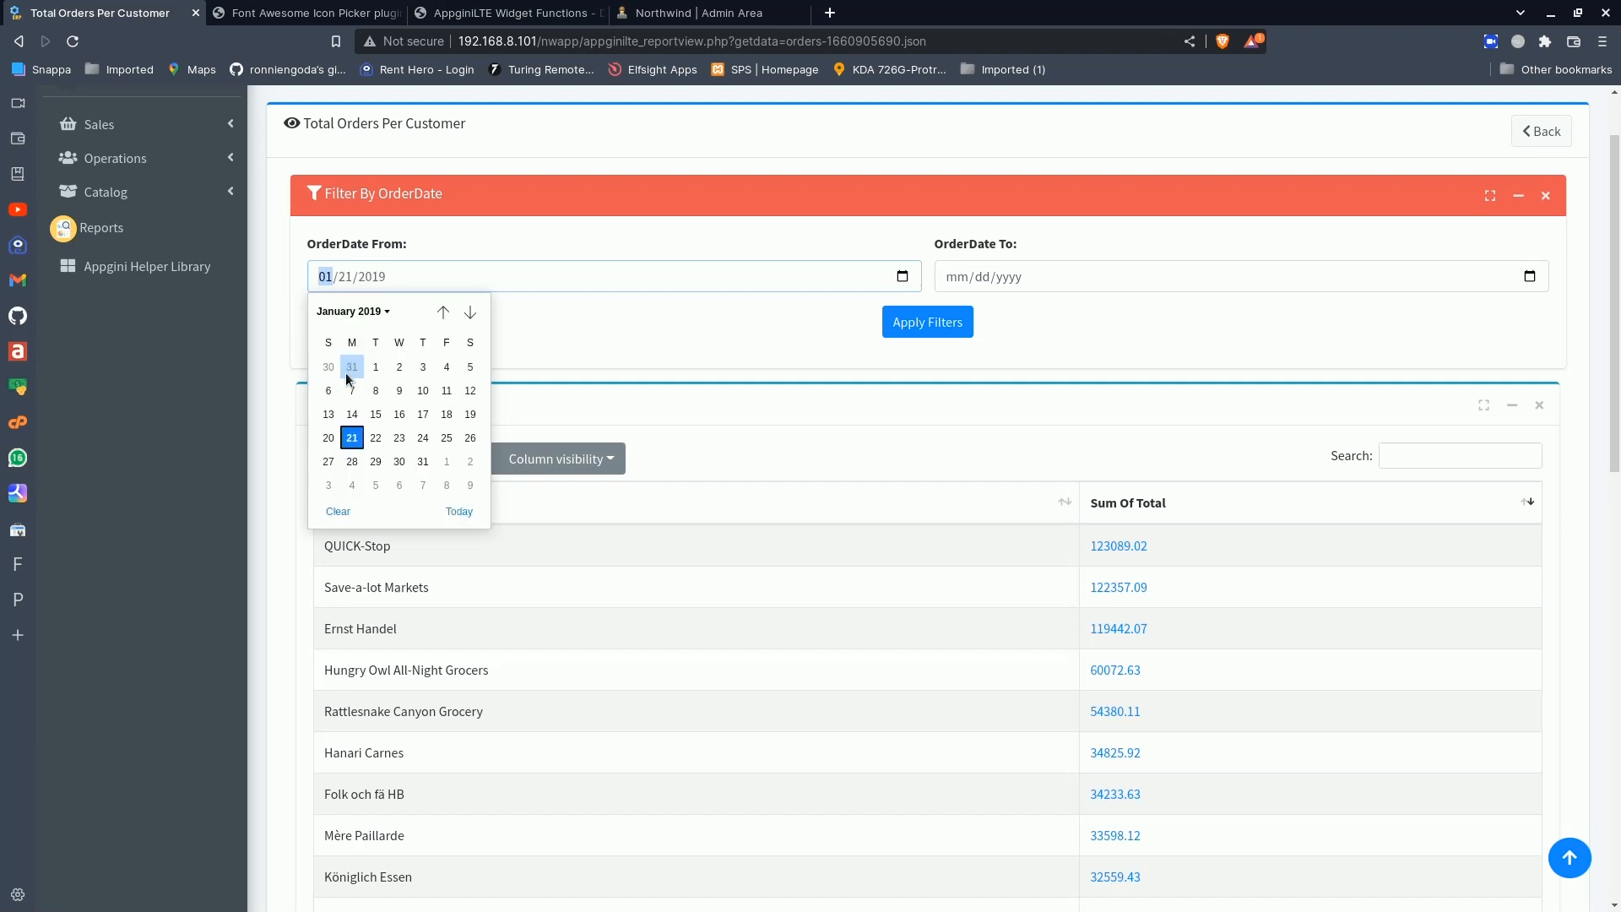
pyautogui.click(446, 366)
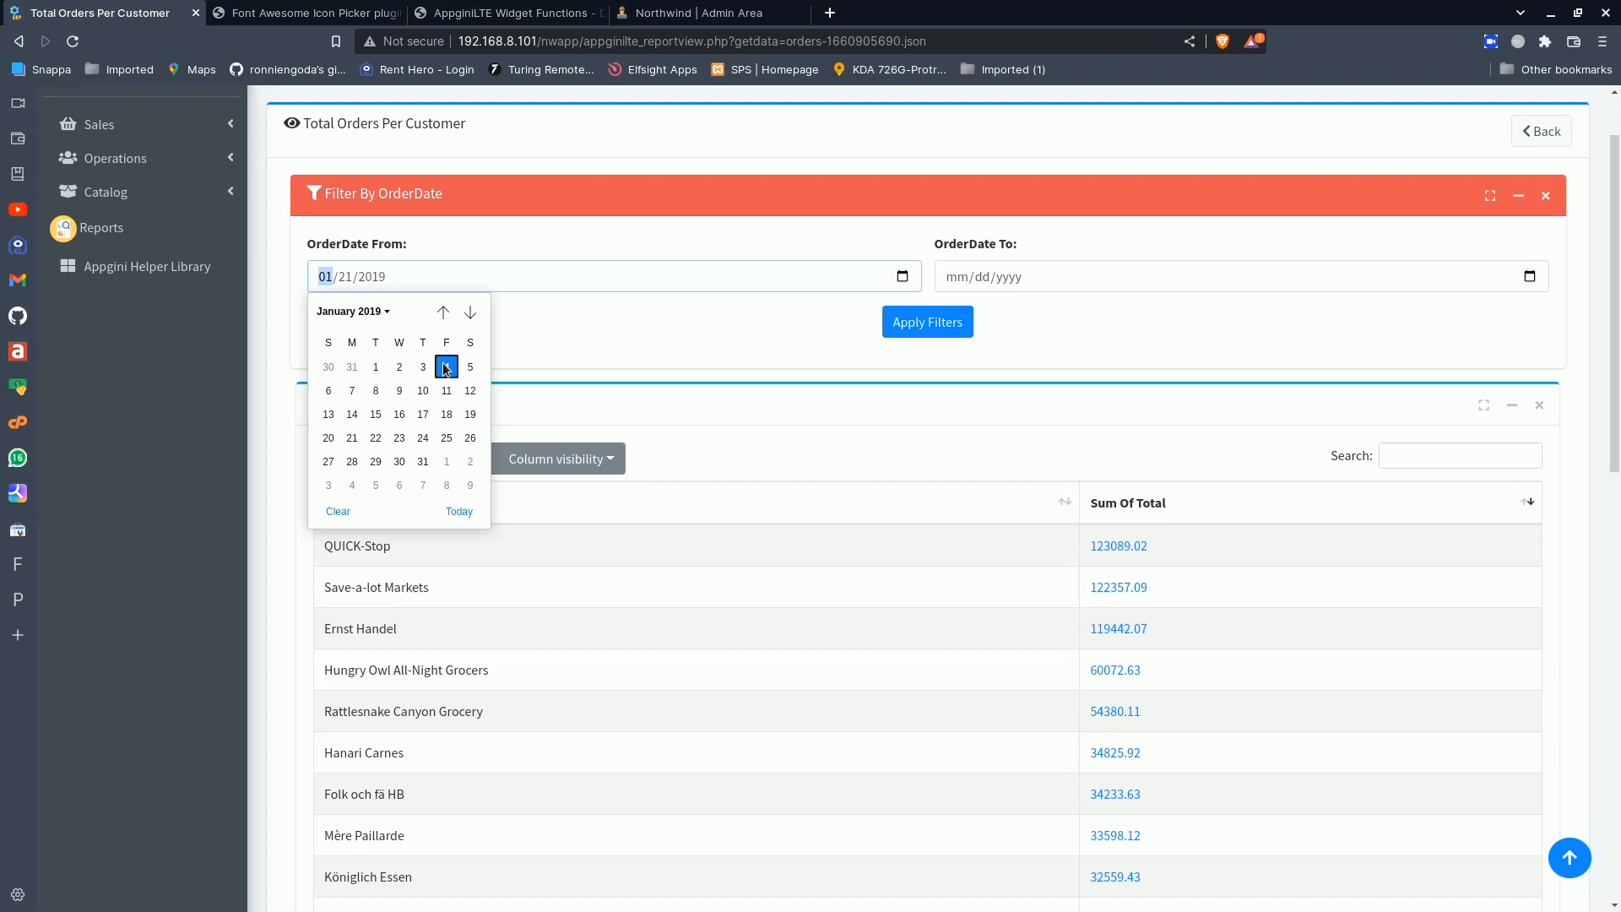
# - Set the OrderDate filter's end date to 06/30/2019 and apply the filter to the report
pyautogui.click(1528, 277)
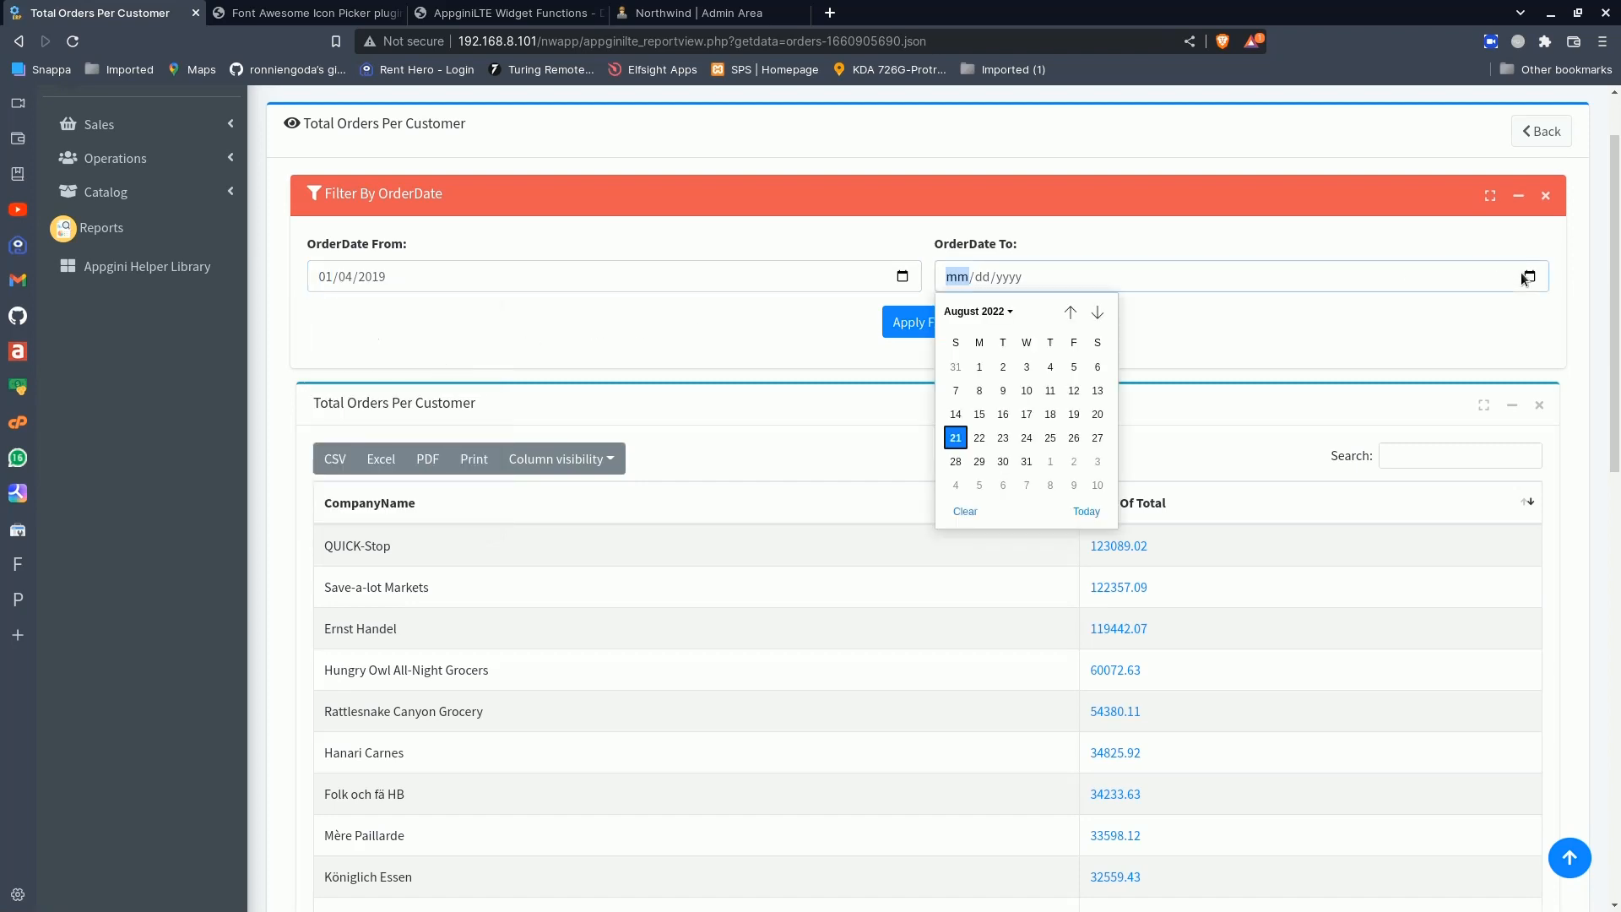
pyautogui.click(963, 312)
pyautogui.scroll(1, 965, 359)
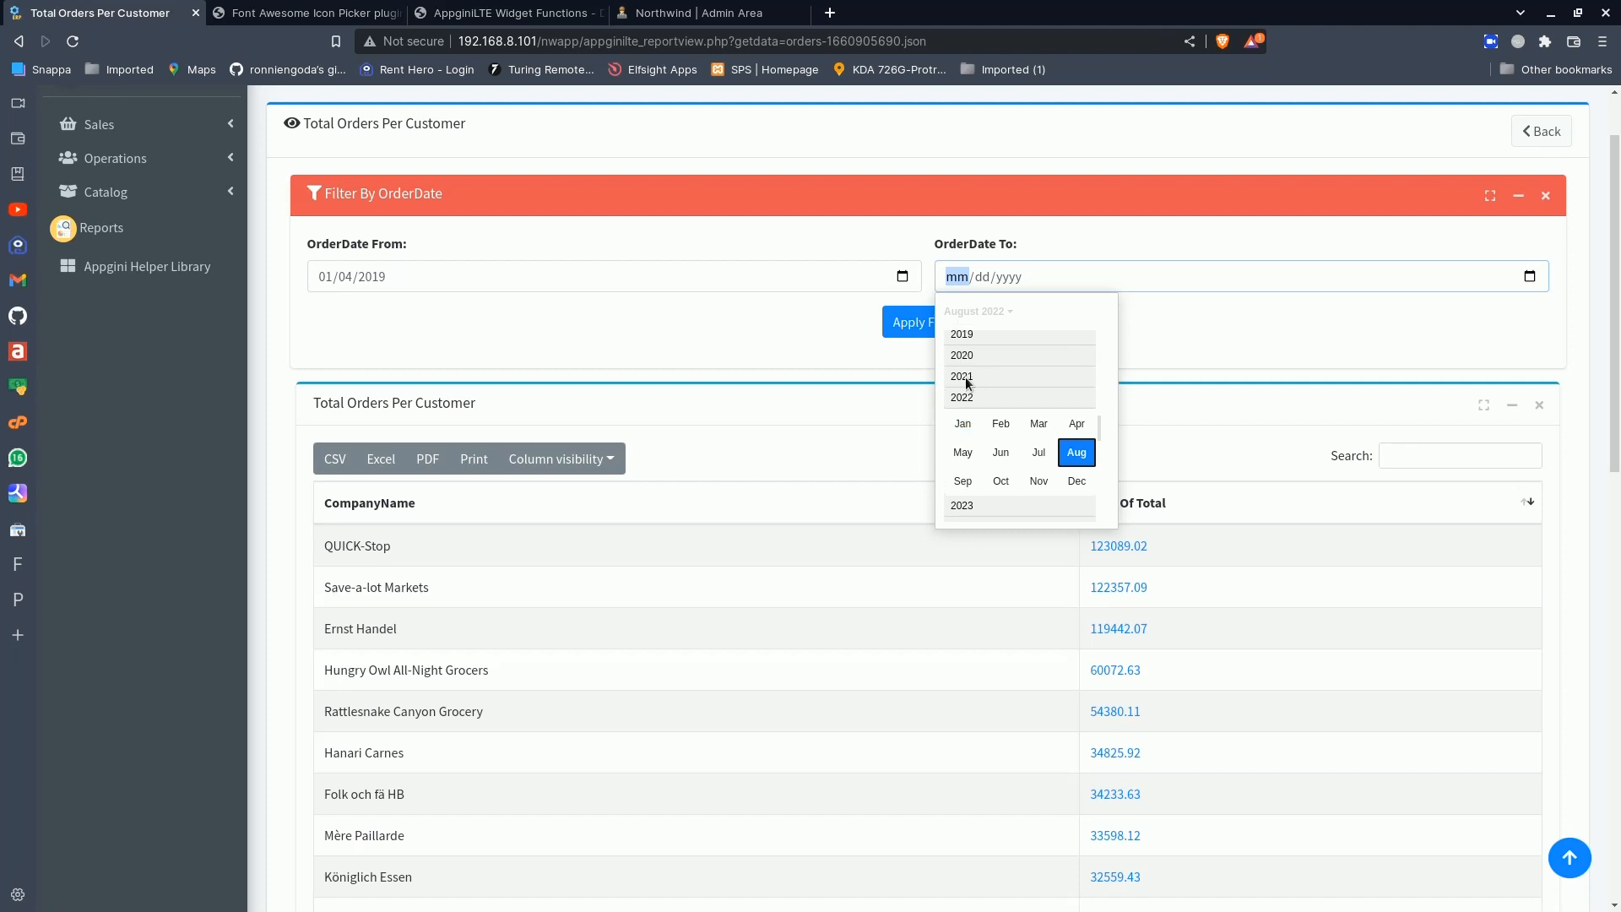
pyautogui.scroll(1, 968, 376)
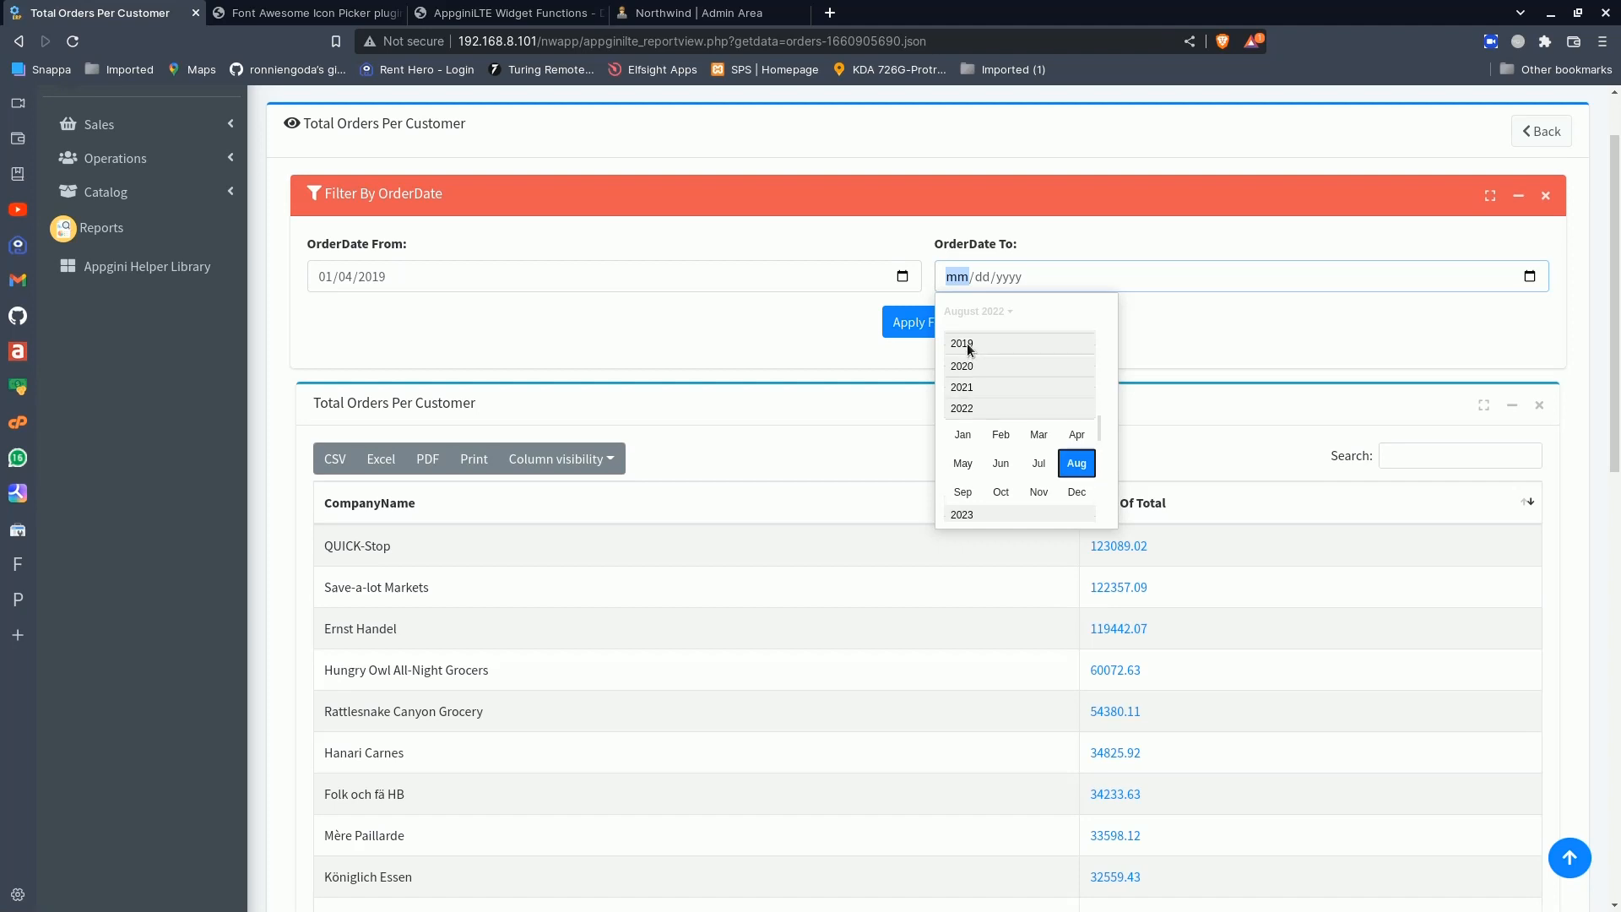
pyautogui.click(969, 346)
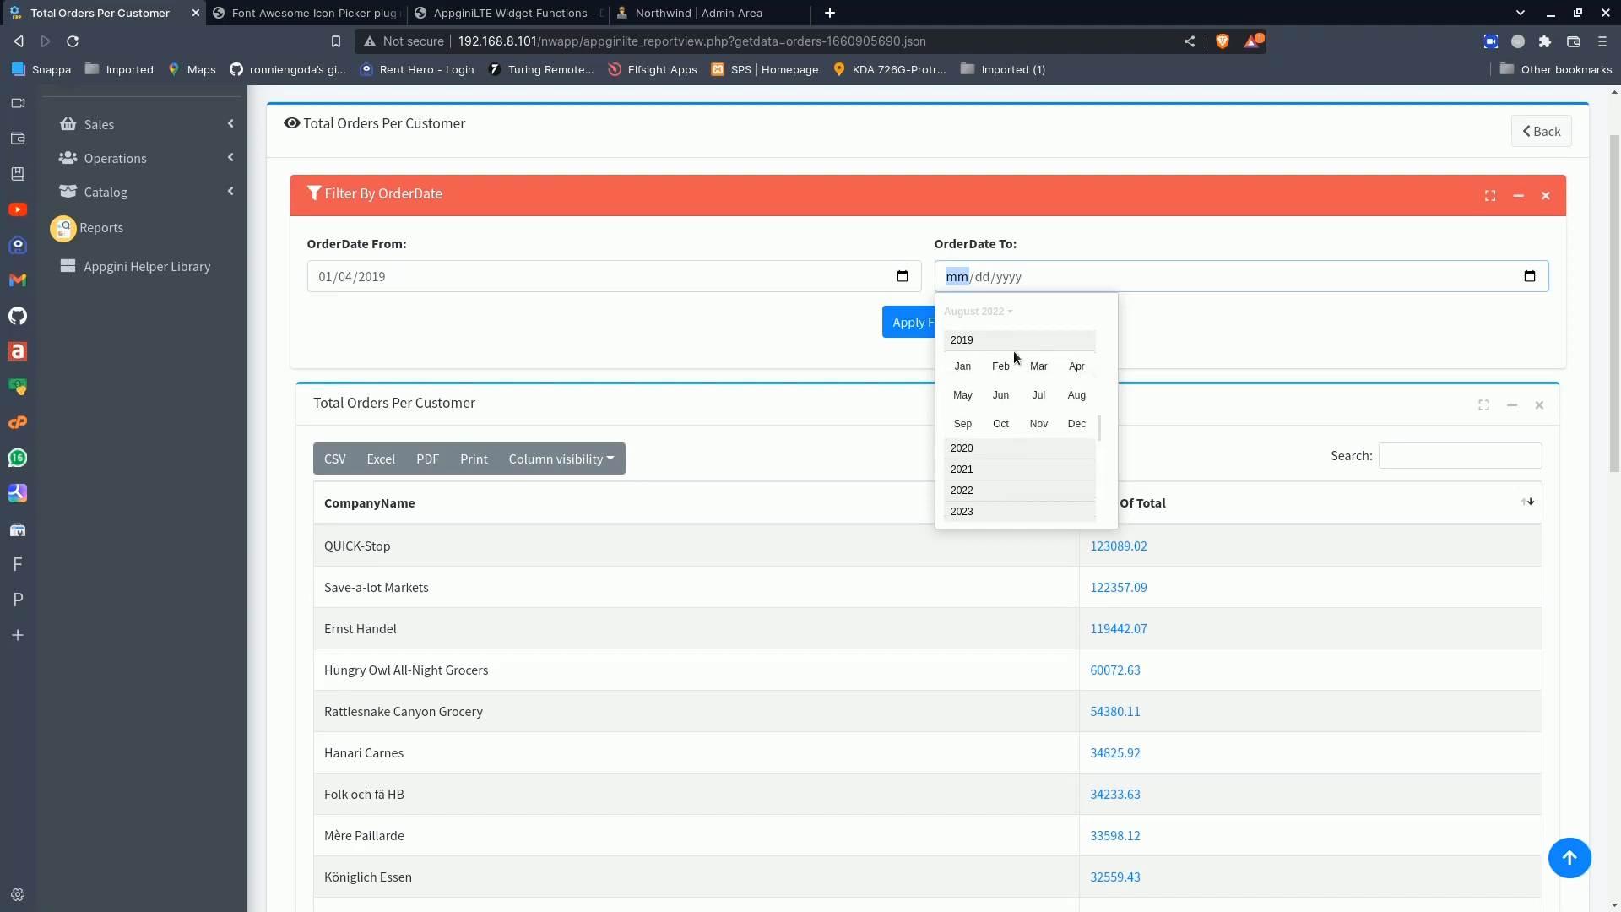
pyautogui.click(1001, 395)
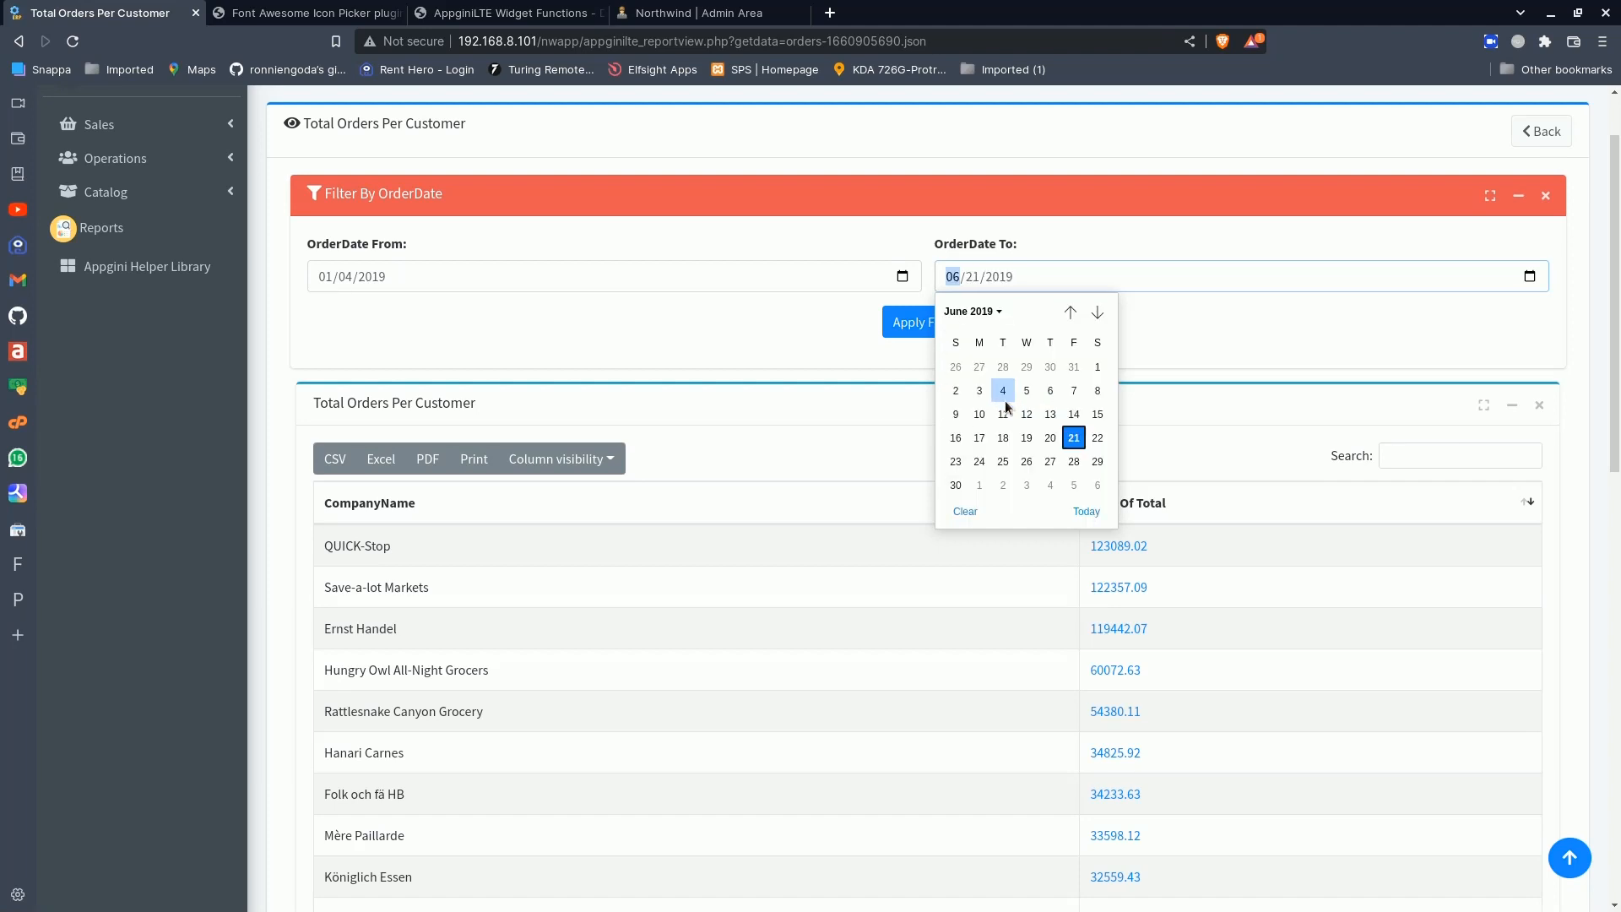
pyautogui.click(955, 484)
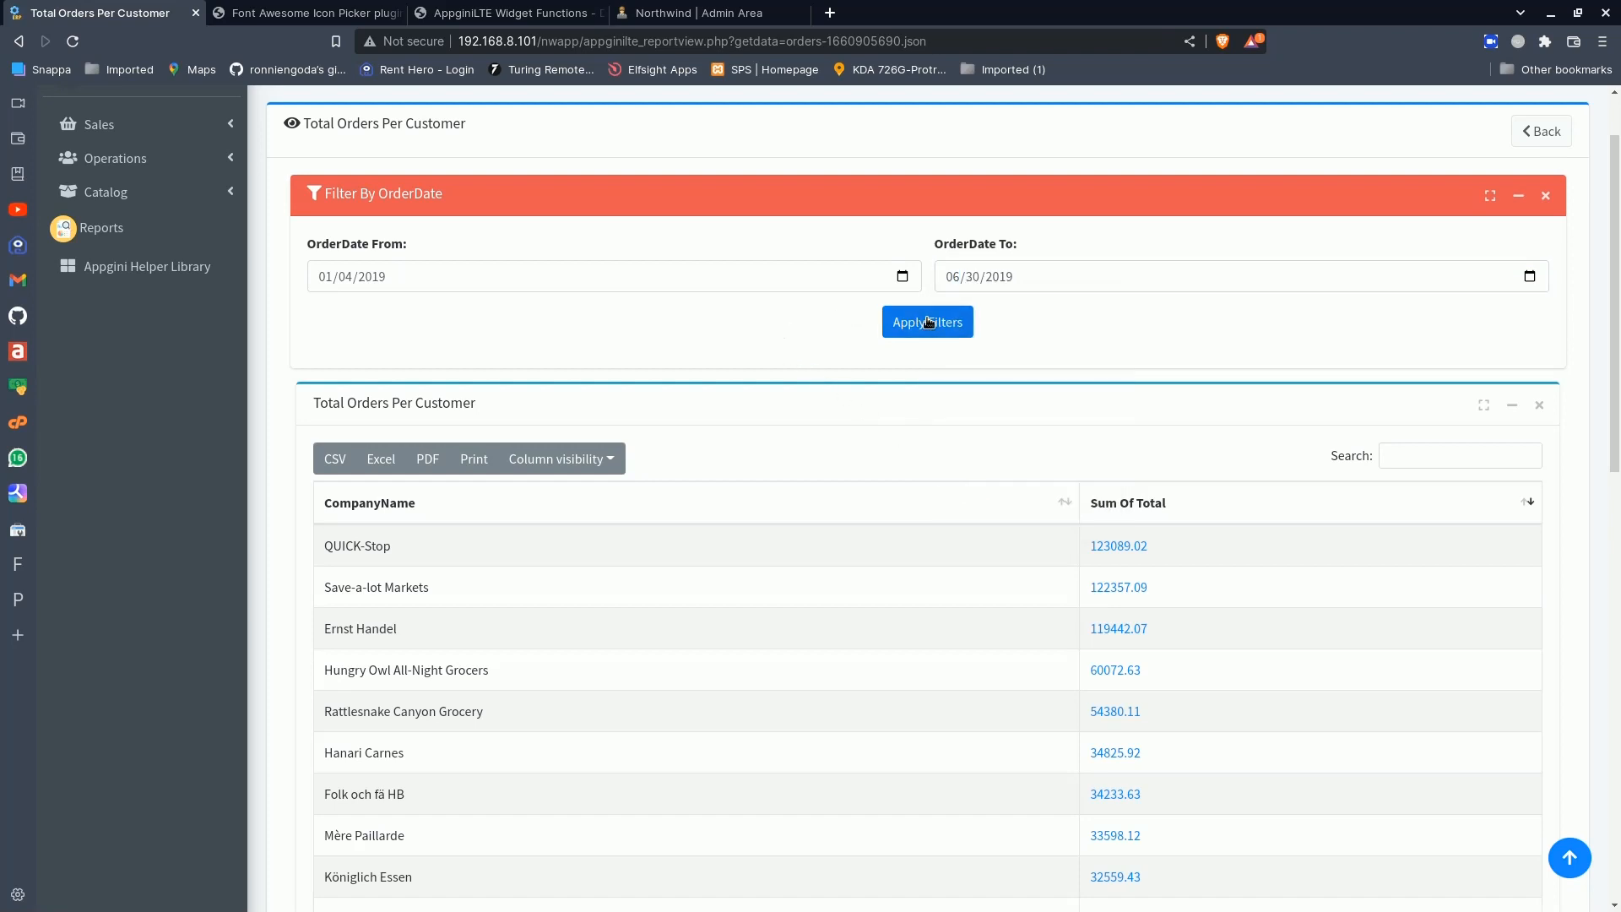
pyautogui.click(927, 321)
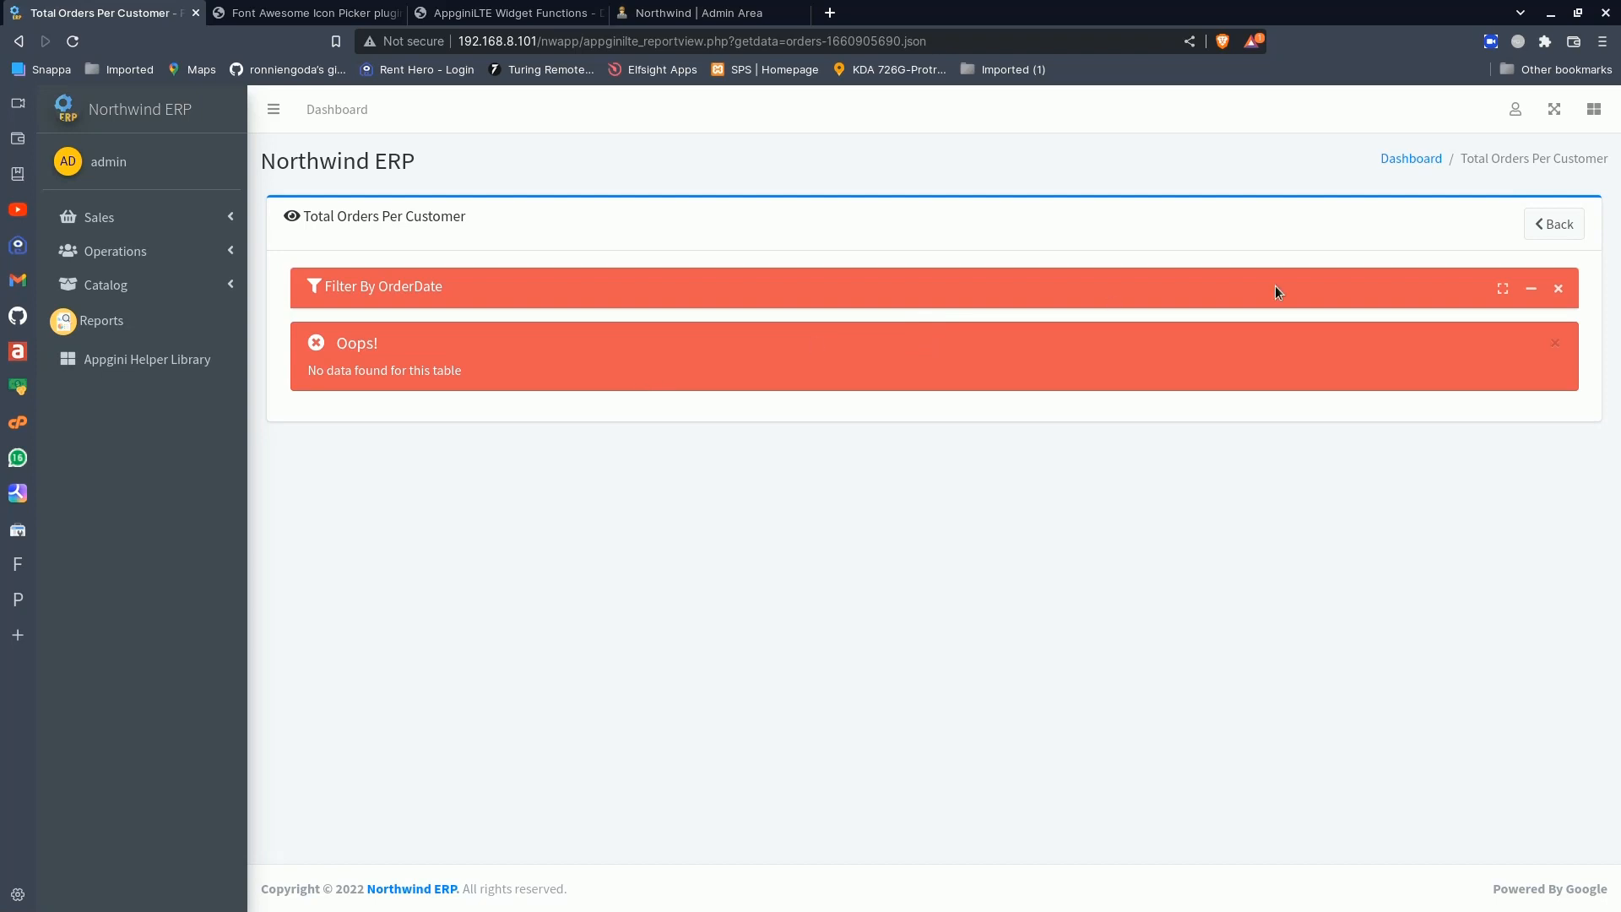
# - Reopen the OrderDate filter and set its start date to 01/01/2019
pyautogui.click(1530, 290)
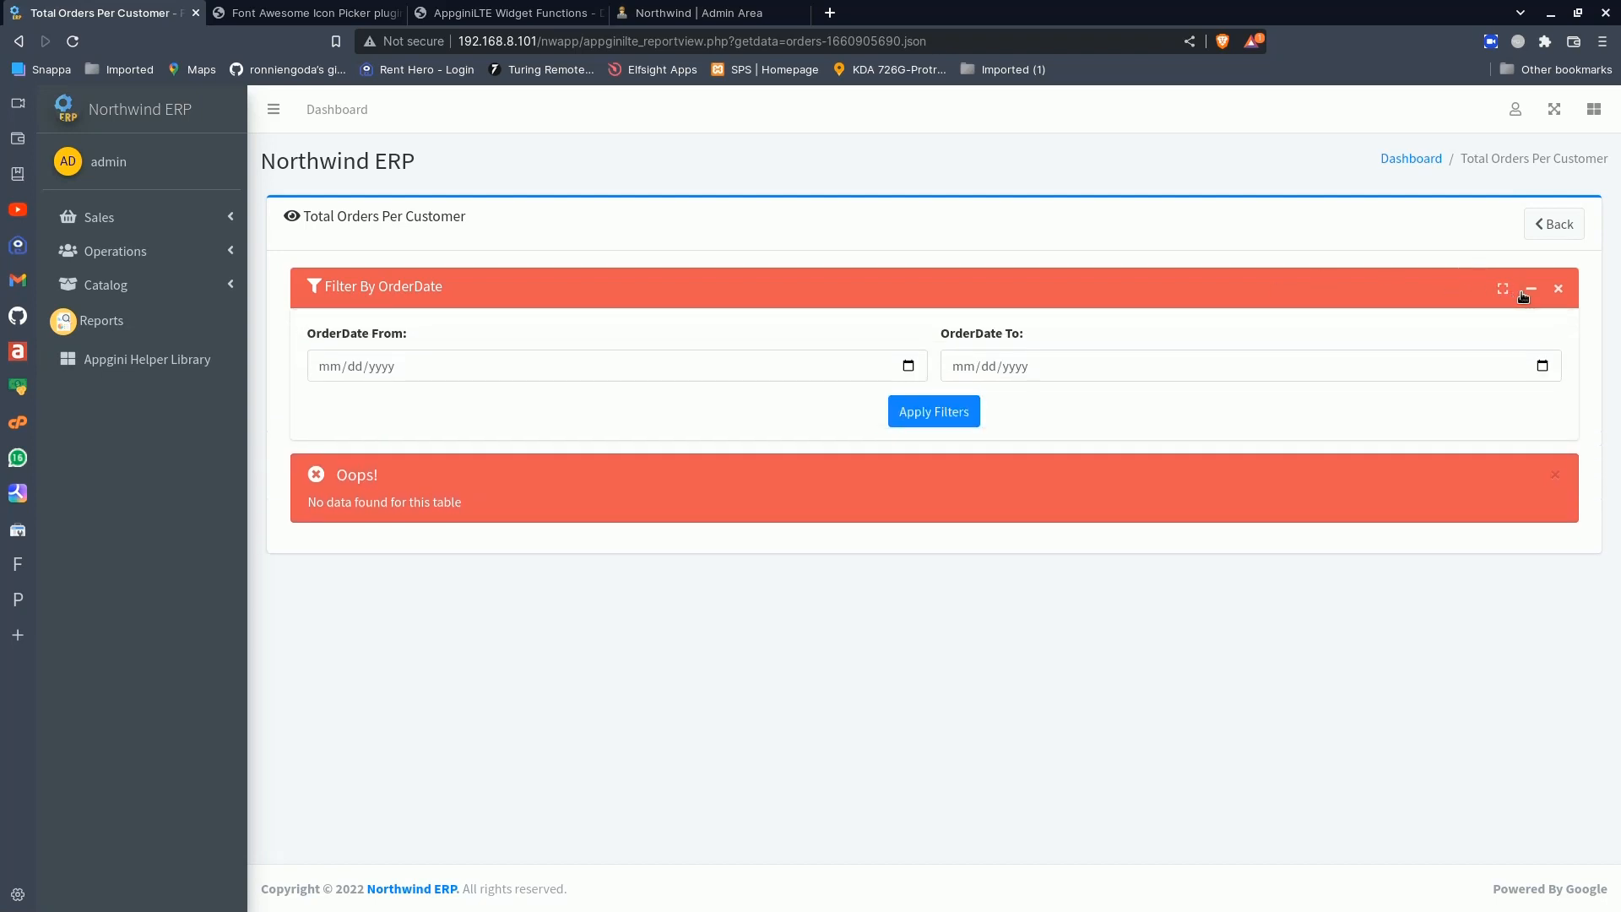
pyautogui.click(909, 369)
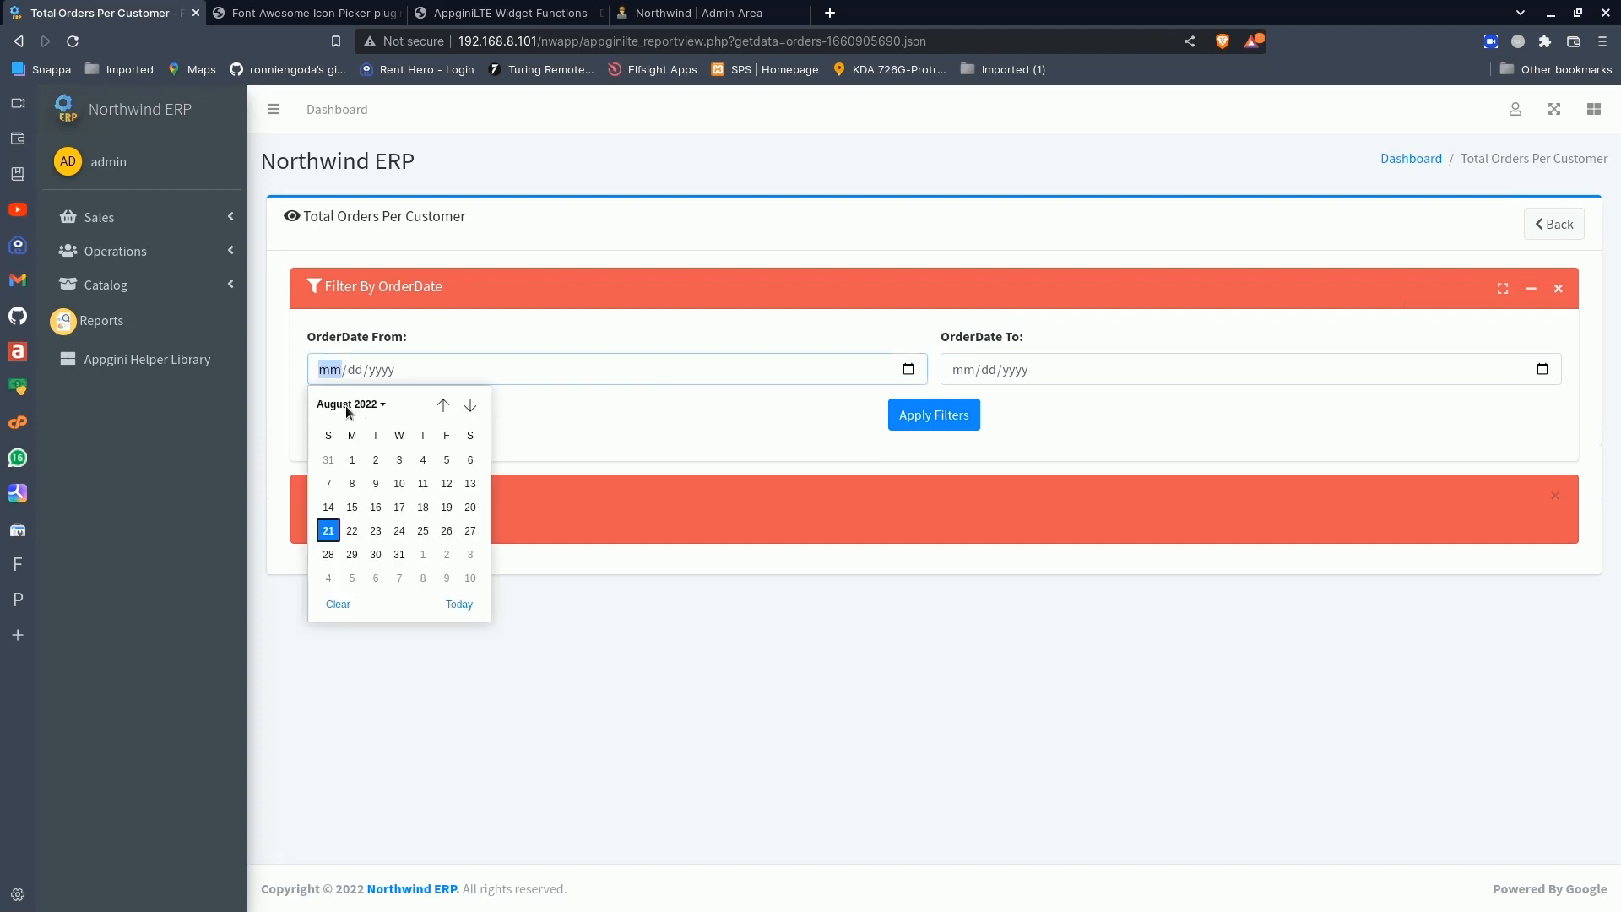
pyautogui.click(347, 406)
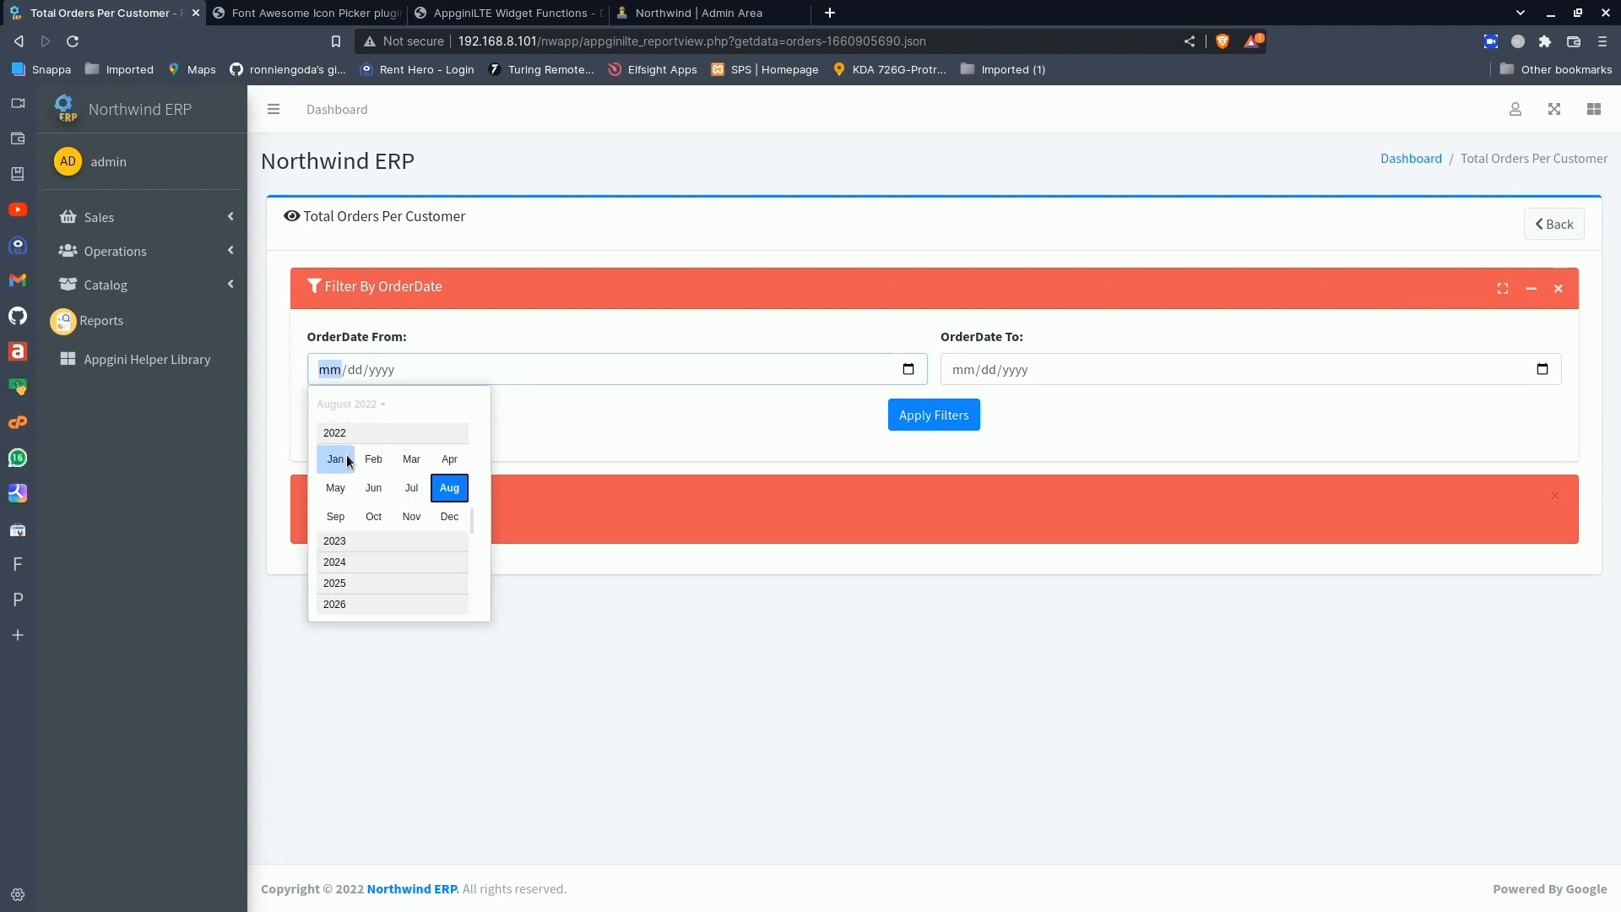
pyautogui.scroll(3, 346, 455)
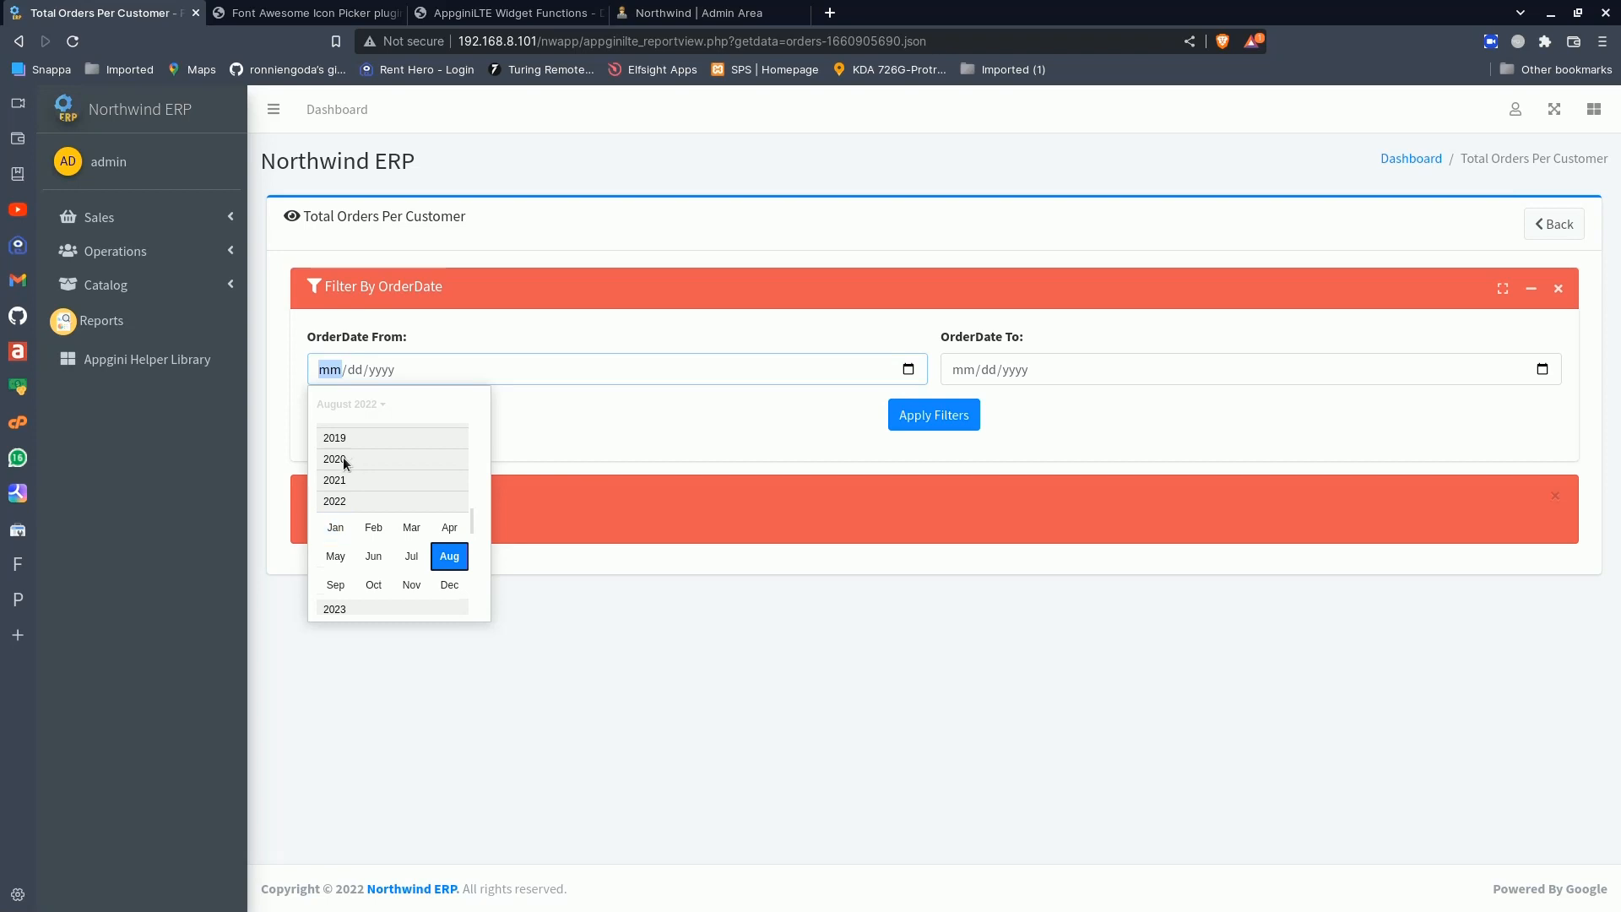
pyautogui.click(338, 437)
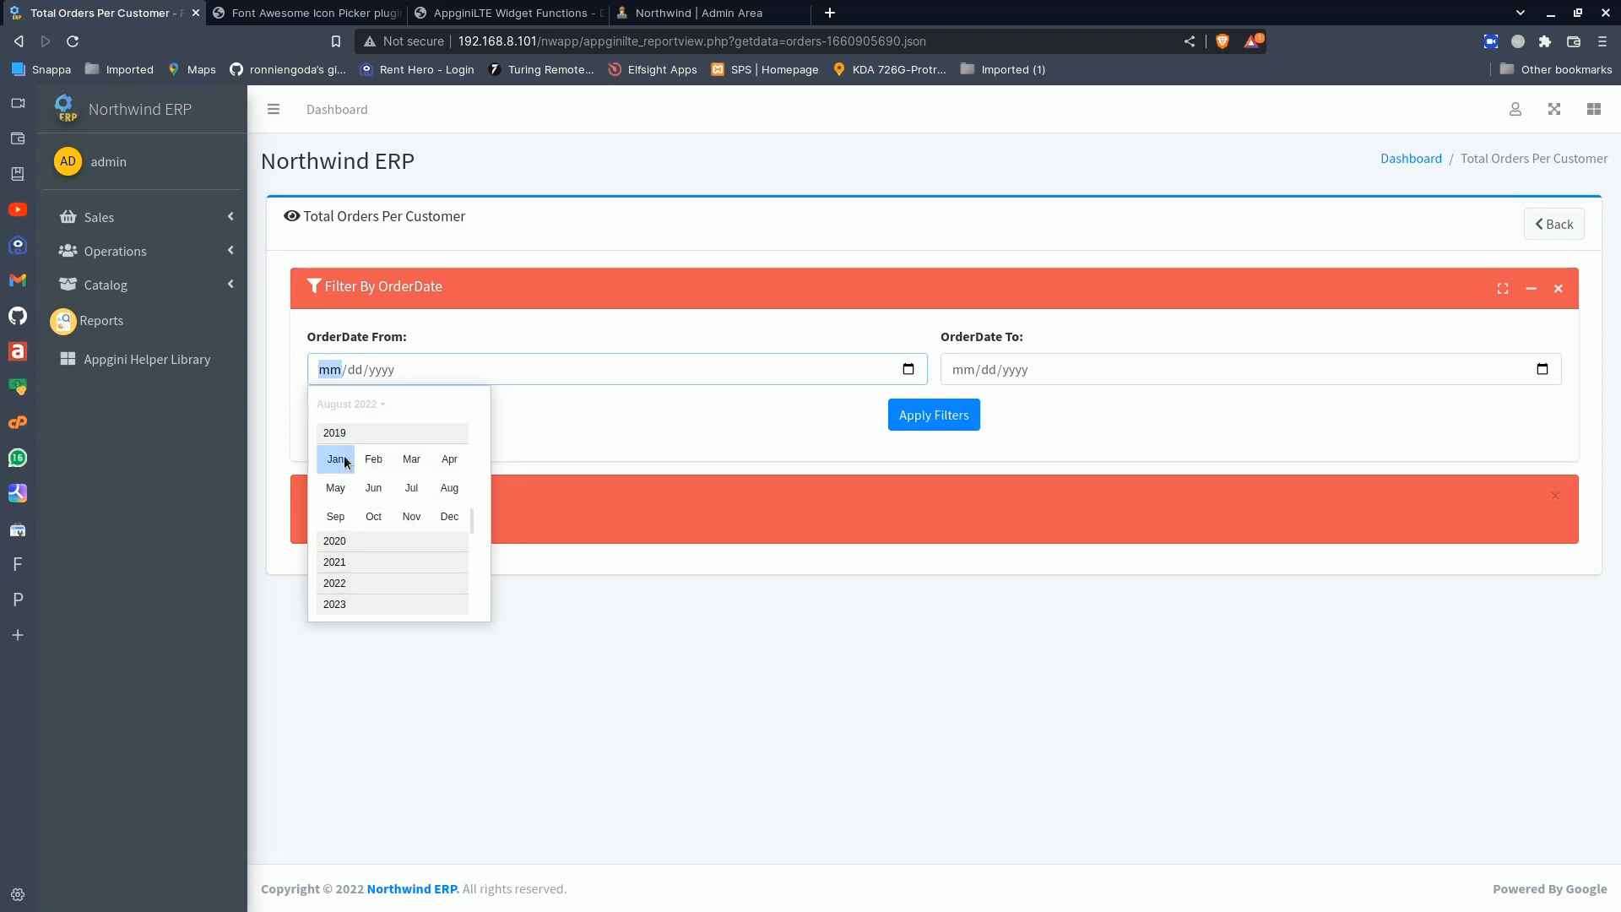
pyautogui.click(335, 459)
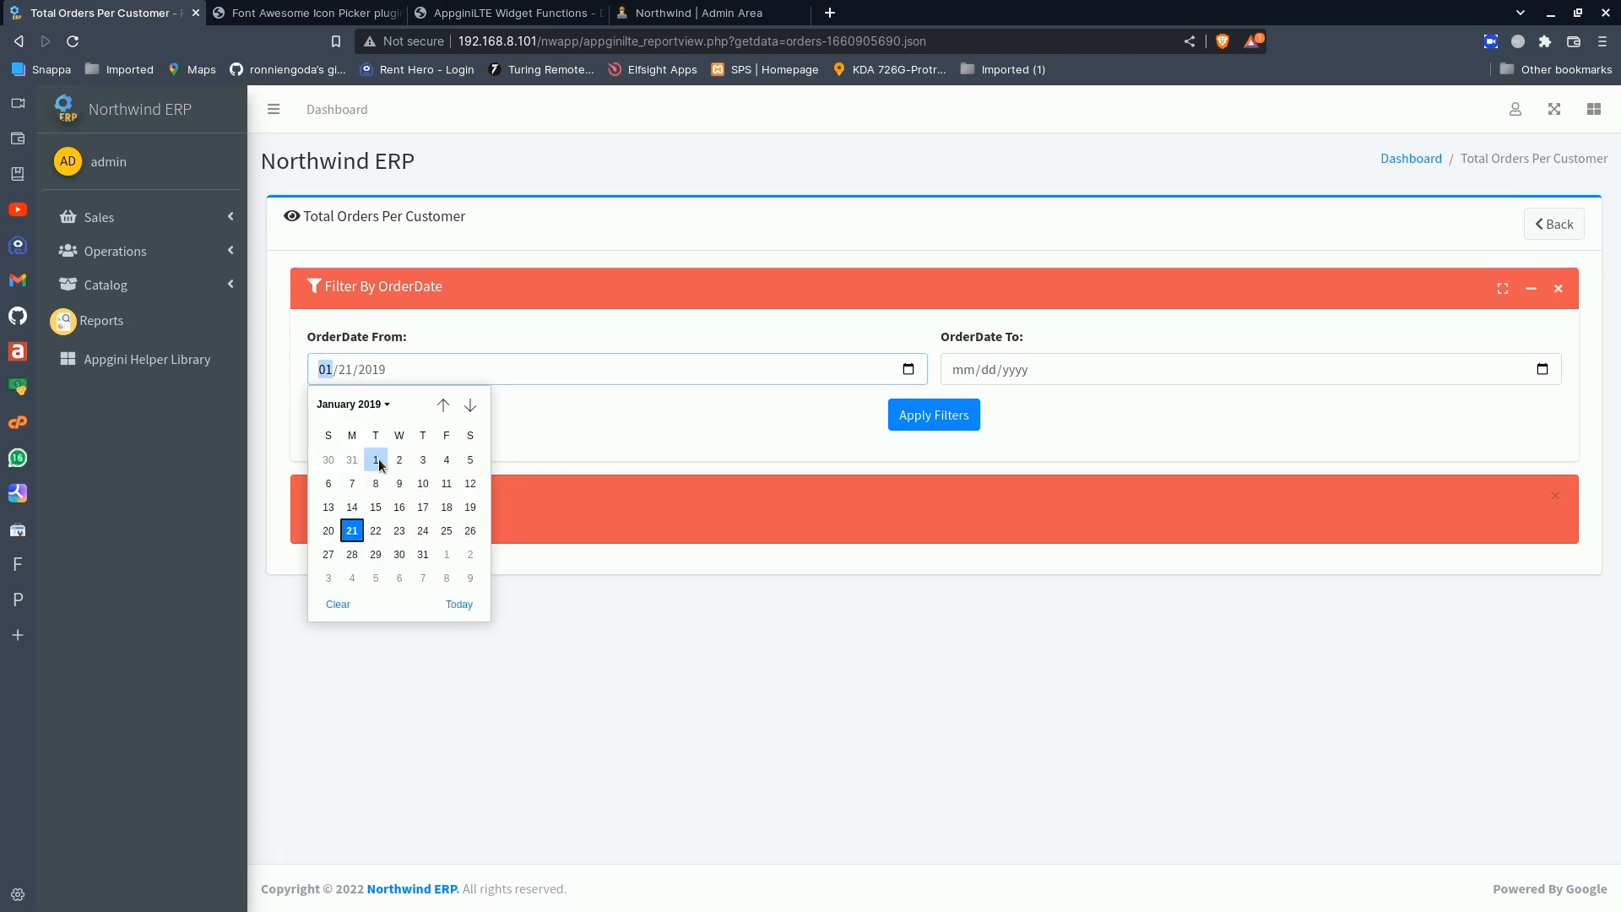
pyautogui.click(376, 460)
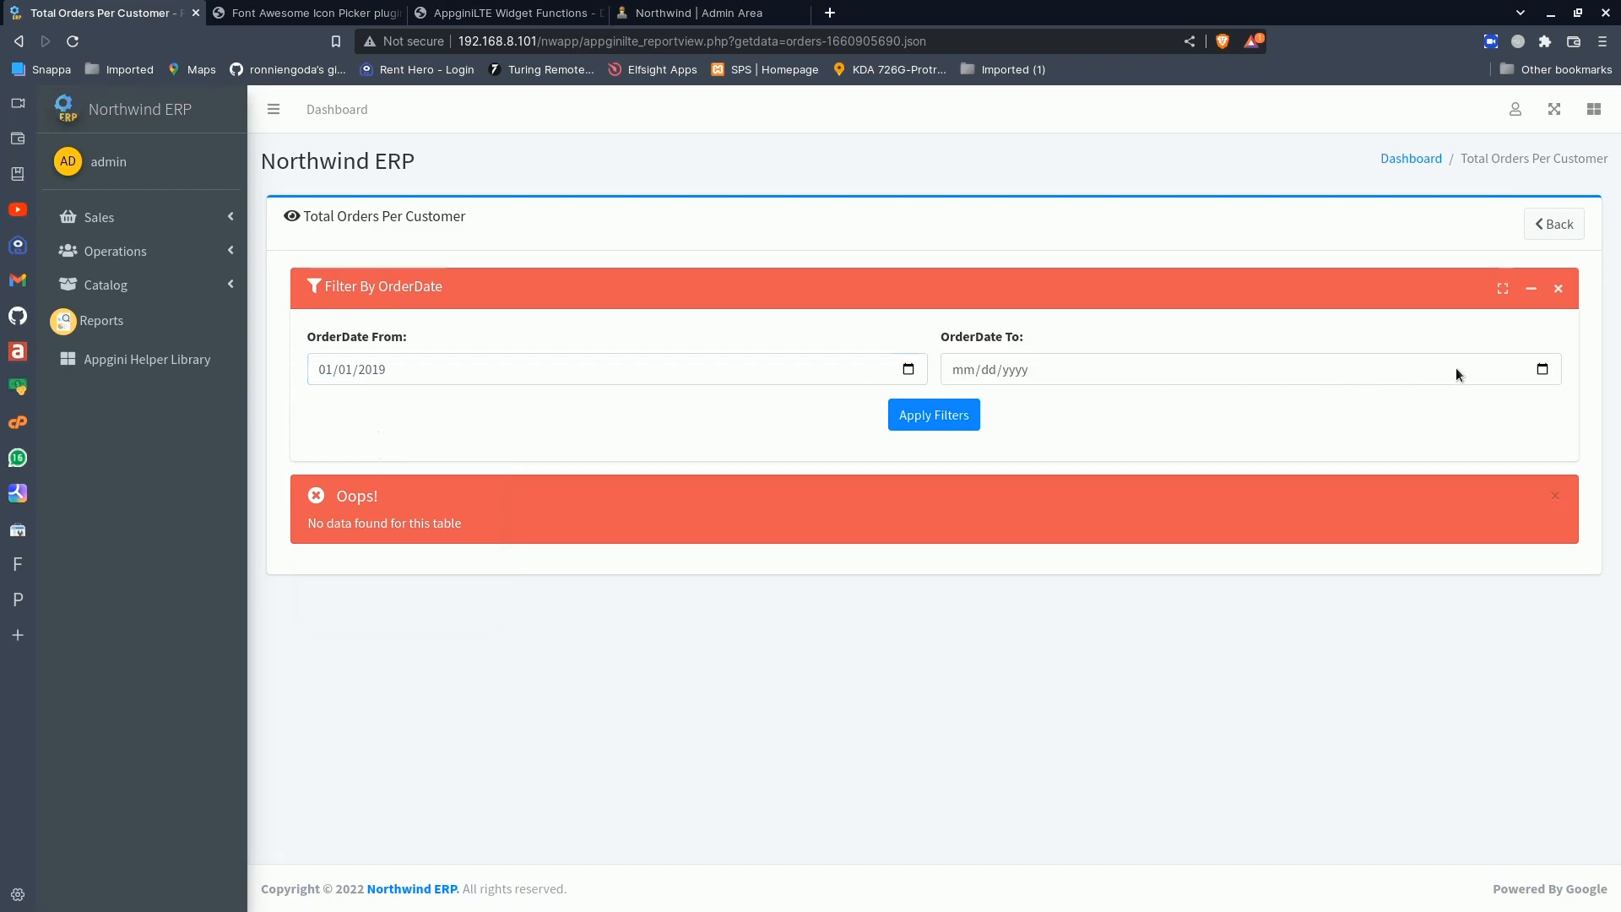
# - Set the OrderDate filter's end date to 12/31/2020 and apply the filter to the report
pyautogui.click(1542, 369)
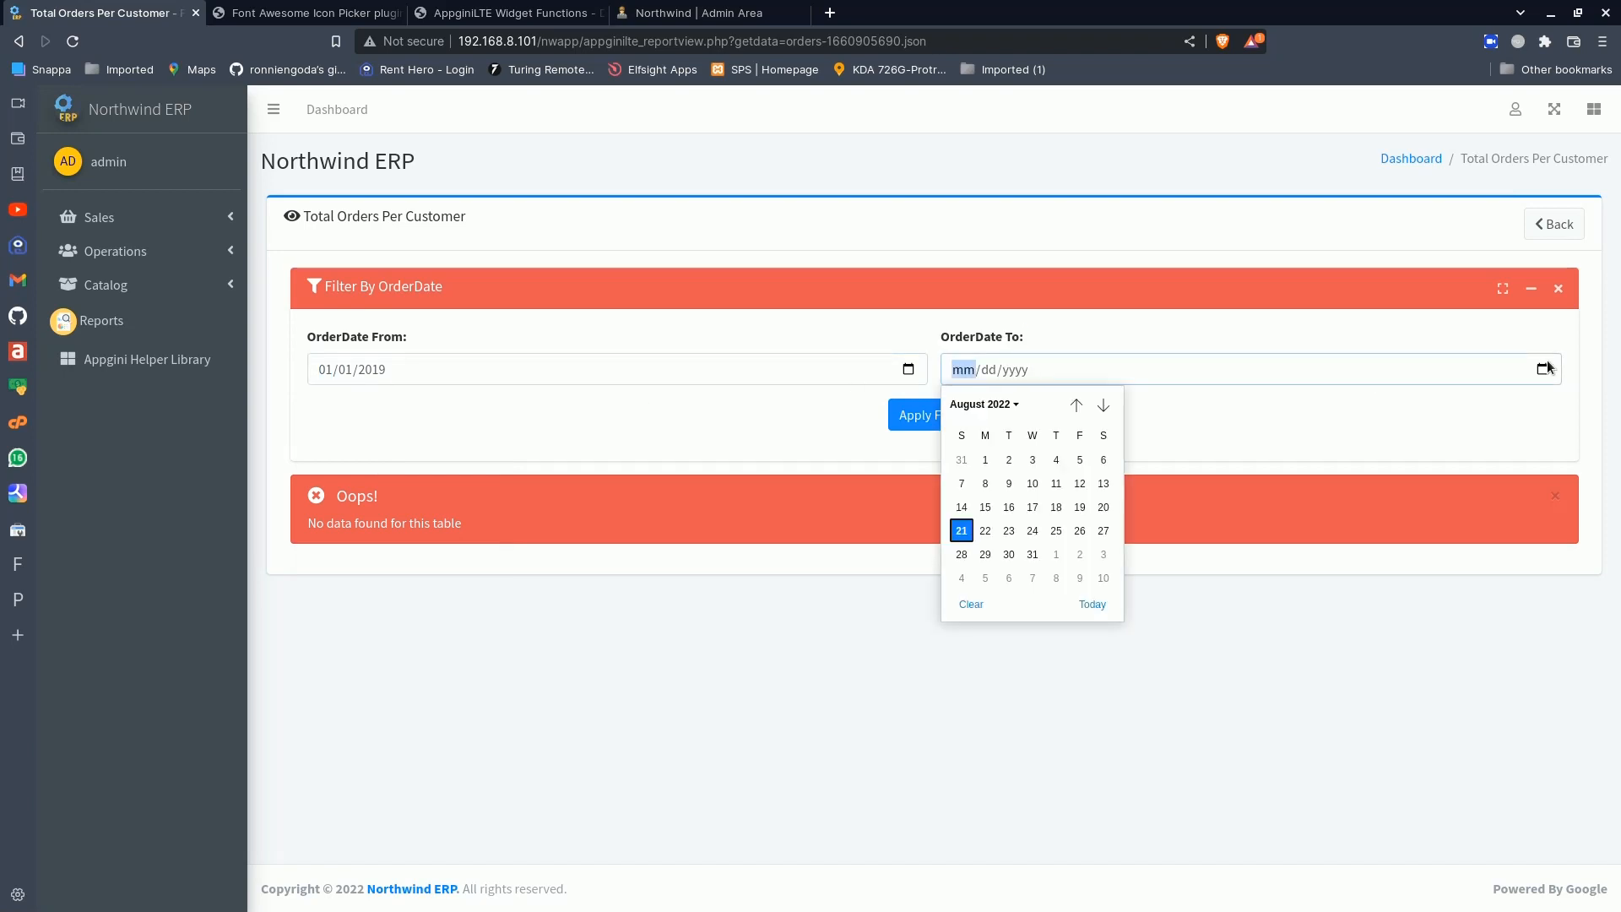
pyautogui.click(984, 404)
pyautogui.scroll(1, 979, 456)
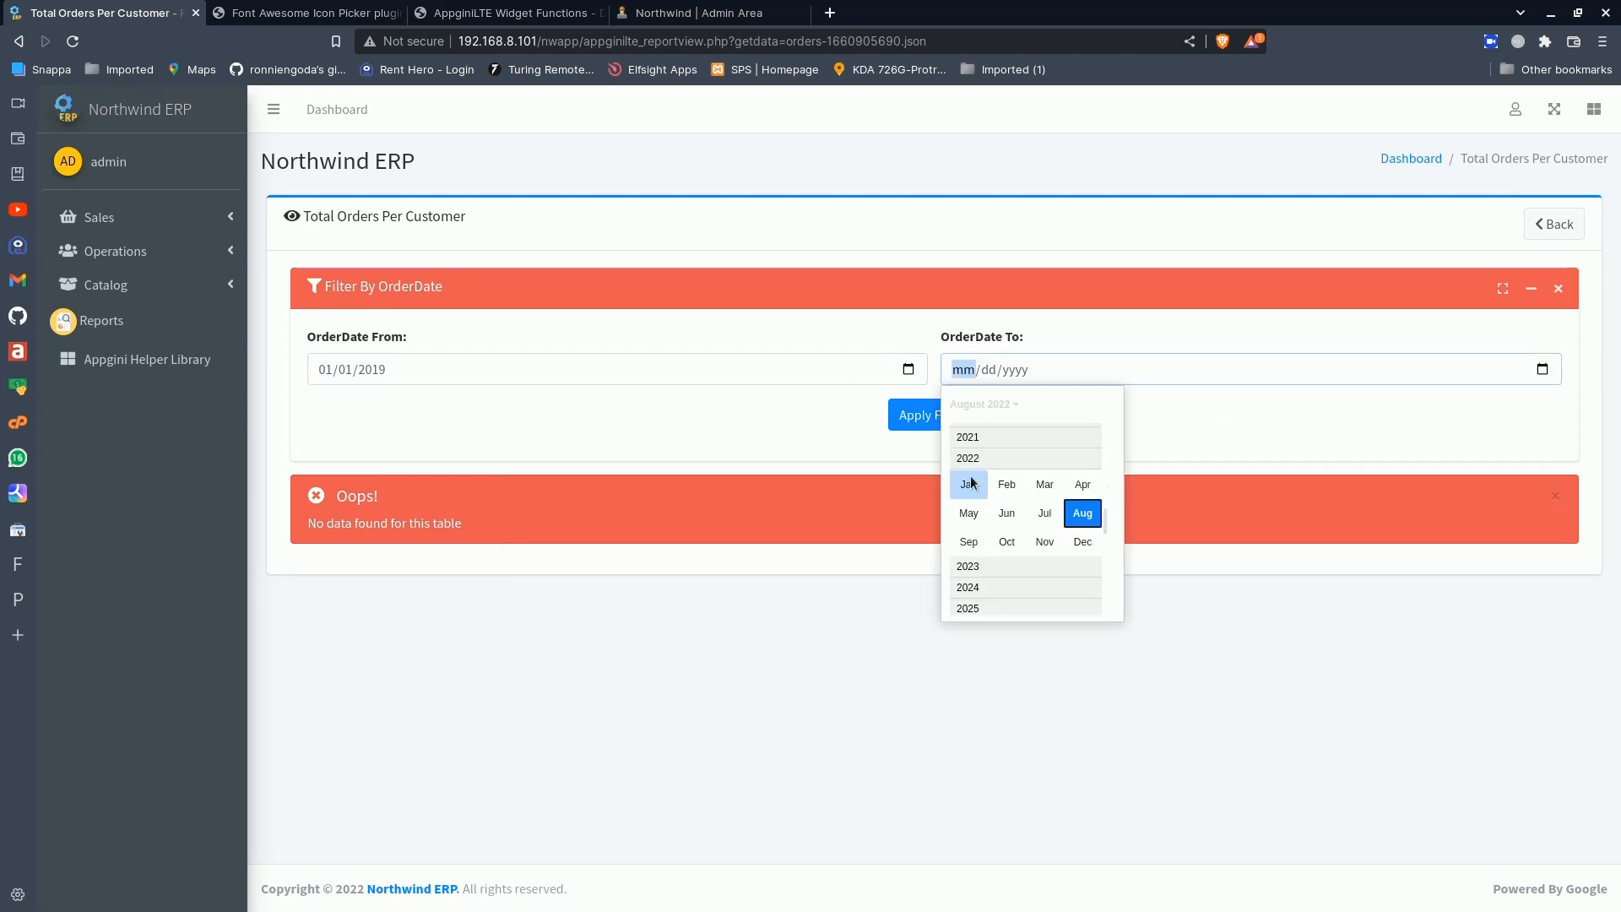
pyautogui.scroll(1, 975, 448)
pyautogui.click(967, 431)
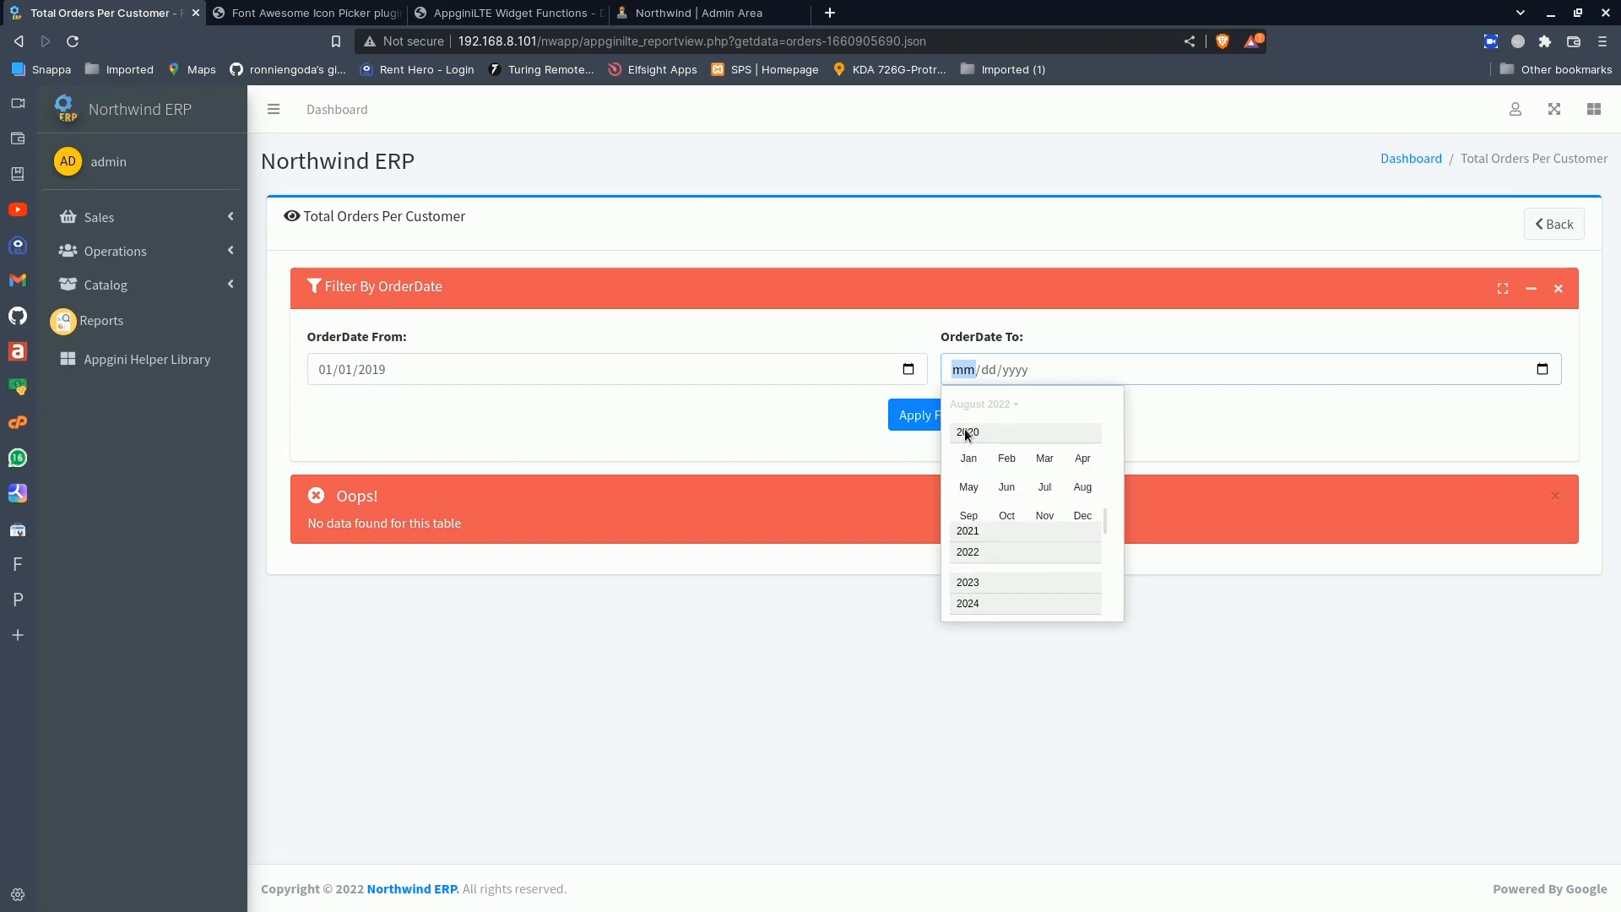
pyautogui.click(1083, 517)
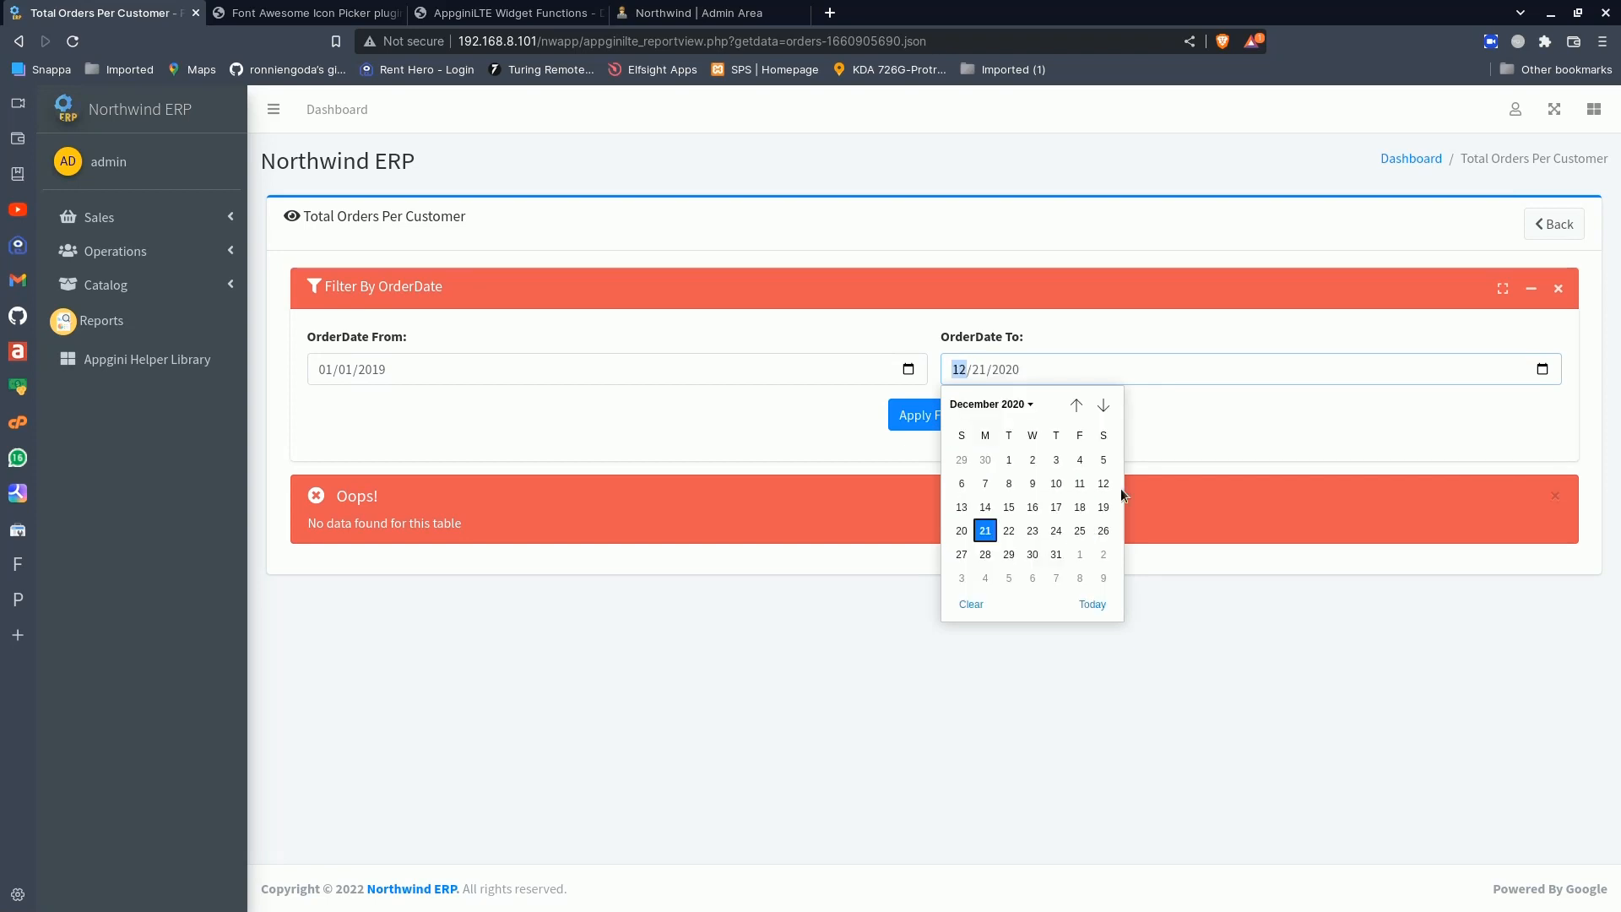
pyautogui.click(1055, 554)
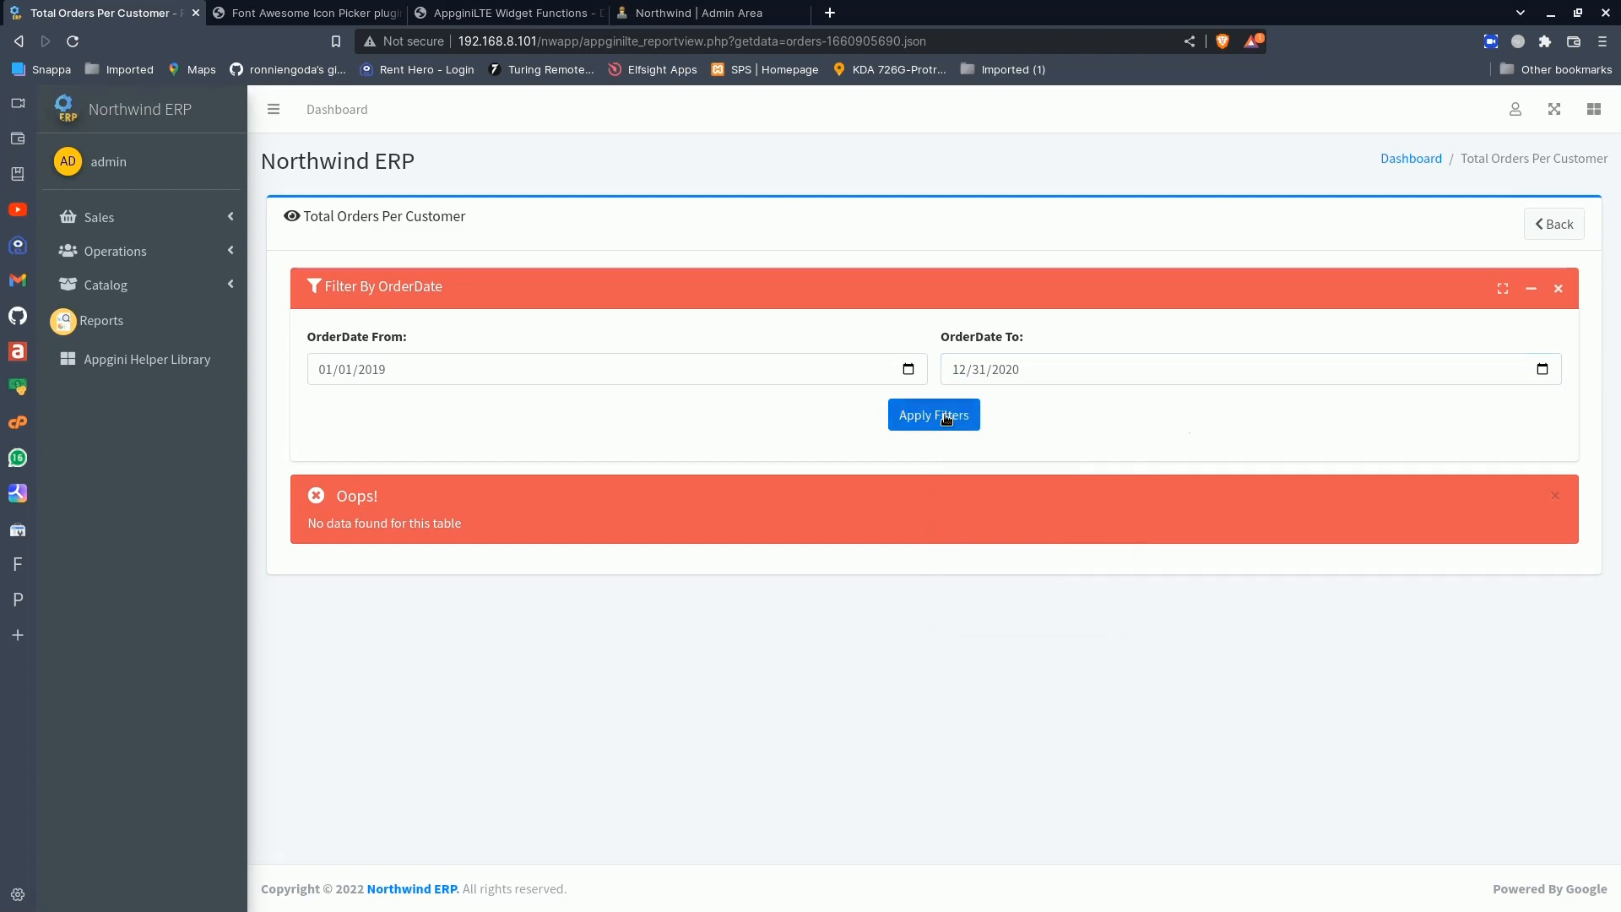
pyautogui.click(941, 414)
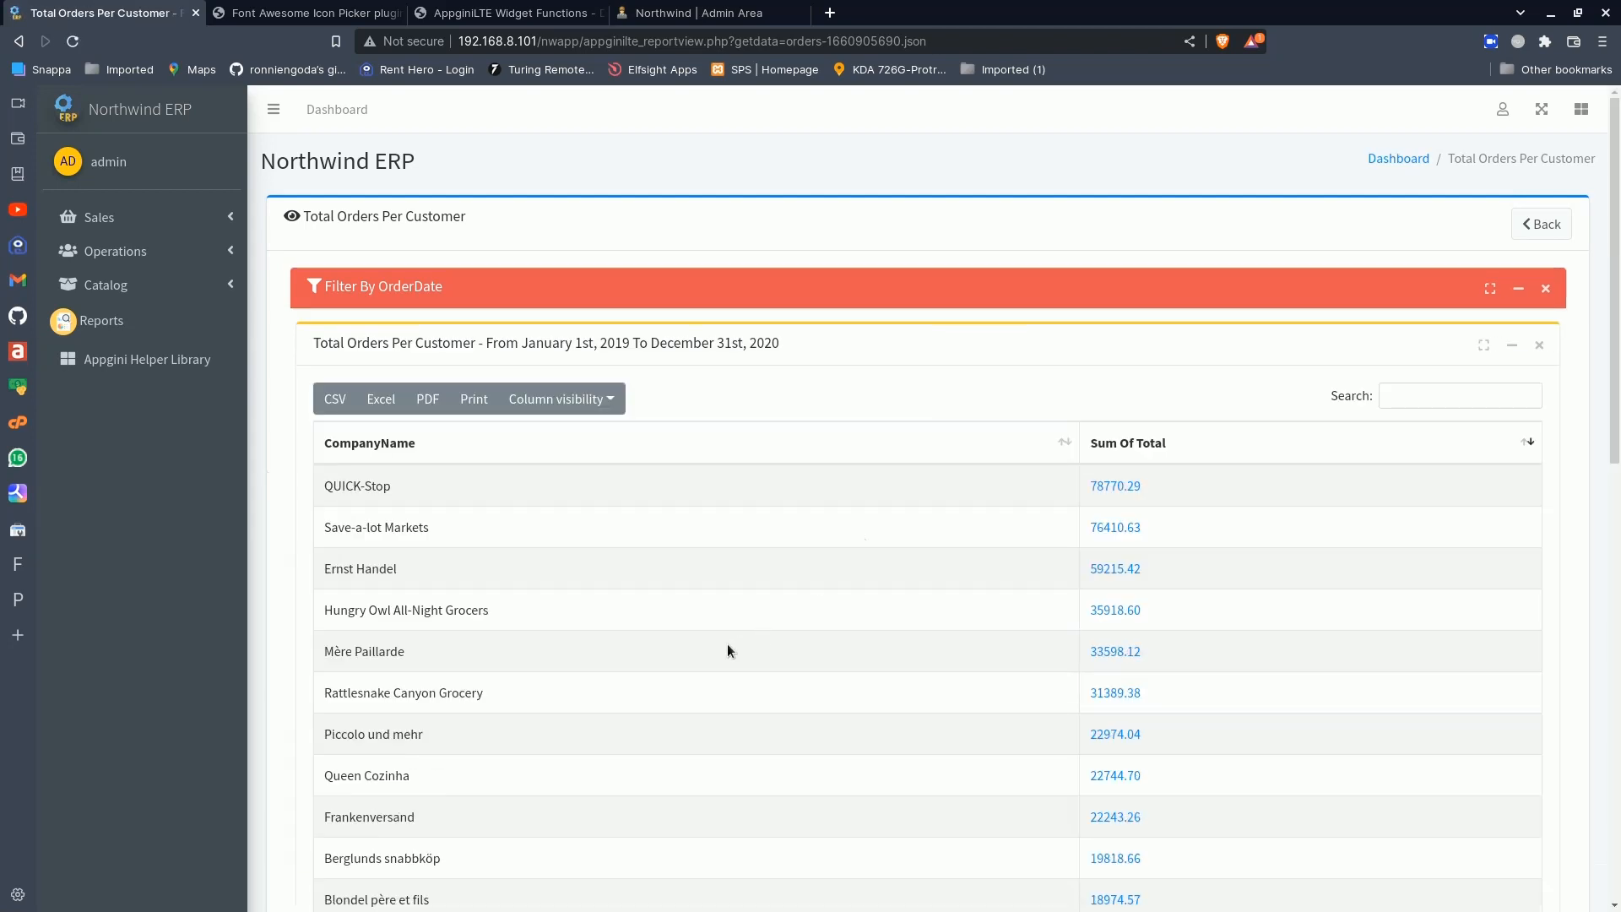
# - Review the date-filtered customer totals and the date range shown in the report title
pyautogui.scroll(-7, 727, 644)
pyautogui.scroll(6, 727, 644)
pyautogui.scroll(-11, 727, 644)
pyautogui.scroll(9, 727, 644)
pyautogui.scroll(4, 727, 650)
pyautogui.moveTo(318, 346); pyautogui.dragTo(804, 346)
pyautogui.click(805, 346)
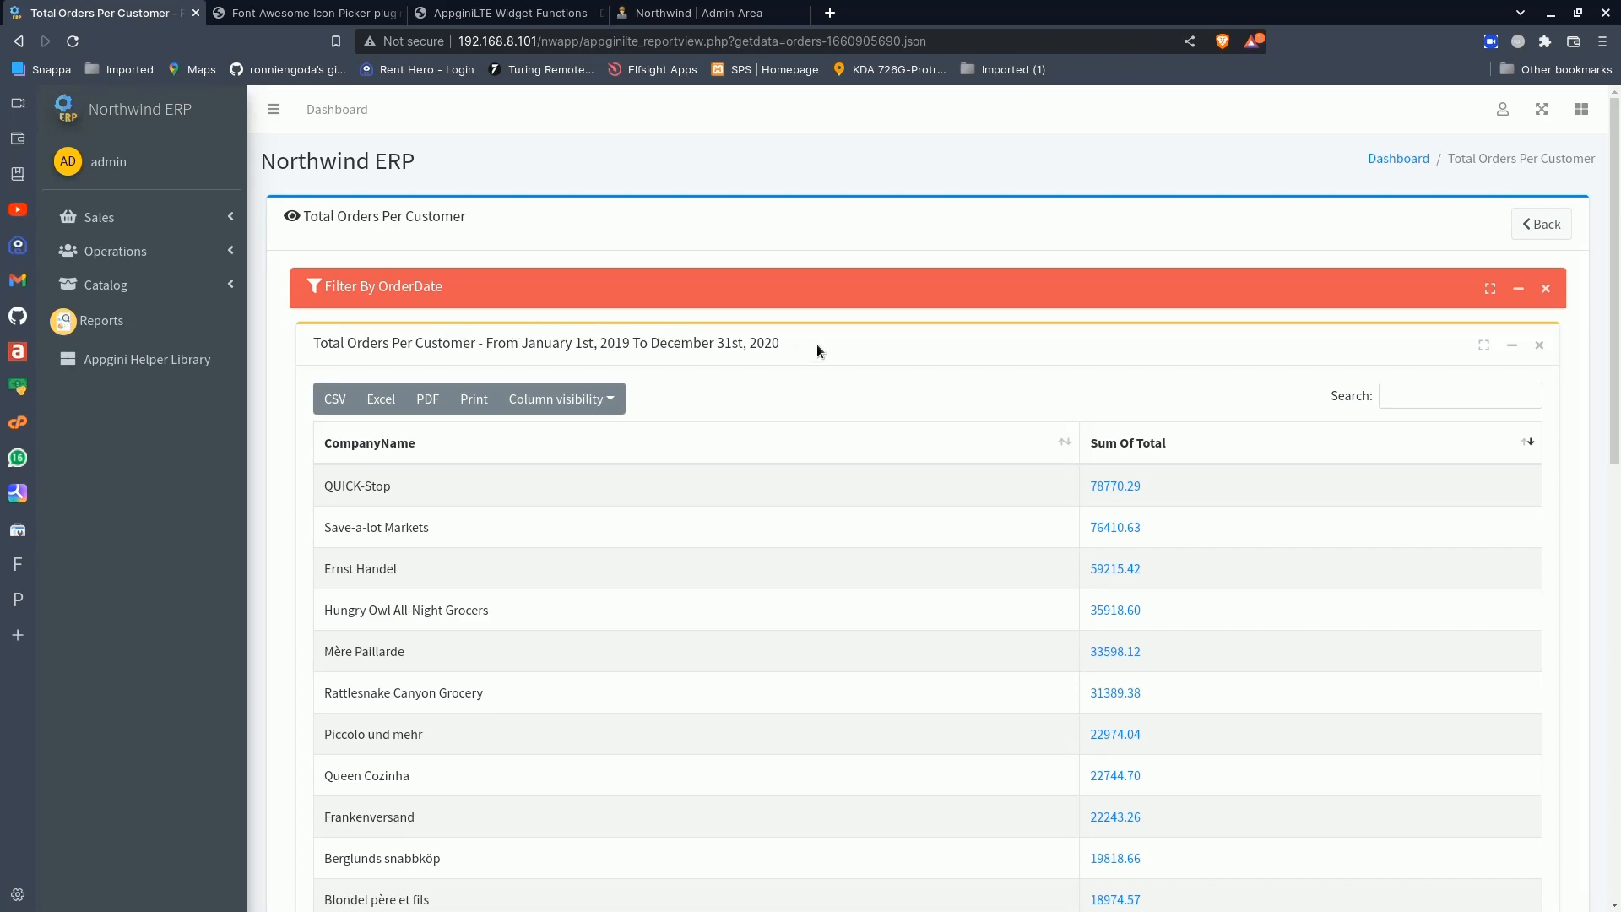
# - Open the orders behind QUICK-Stop's total, review them, and return to the Total Orders Per Customer report
pyautogui.click(1115, 488)
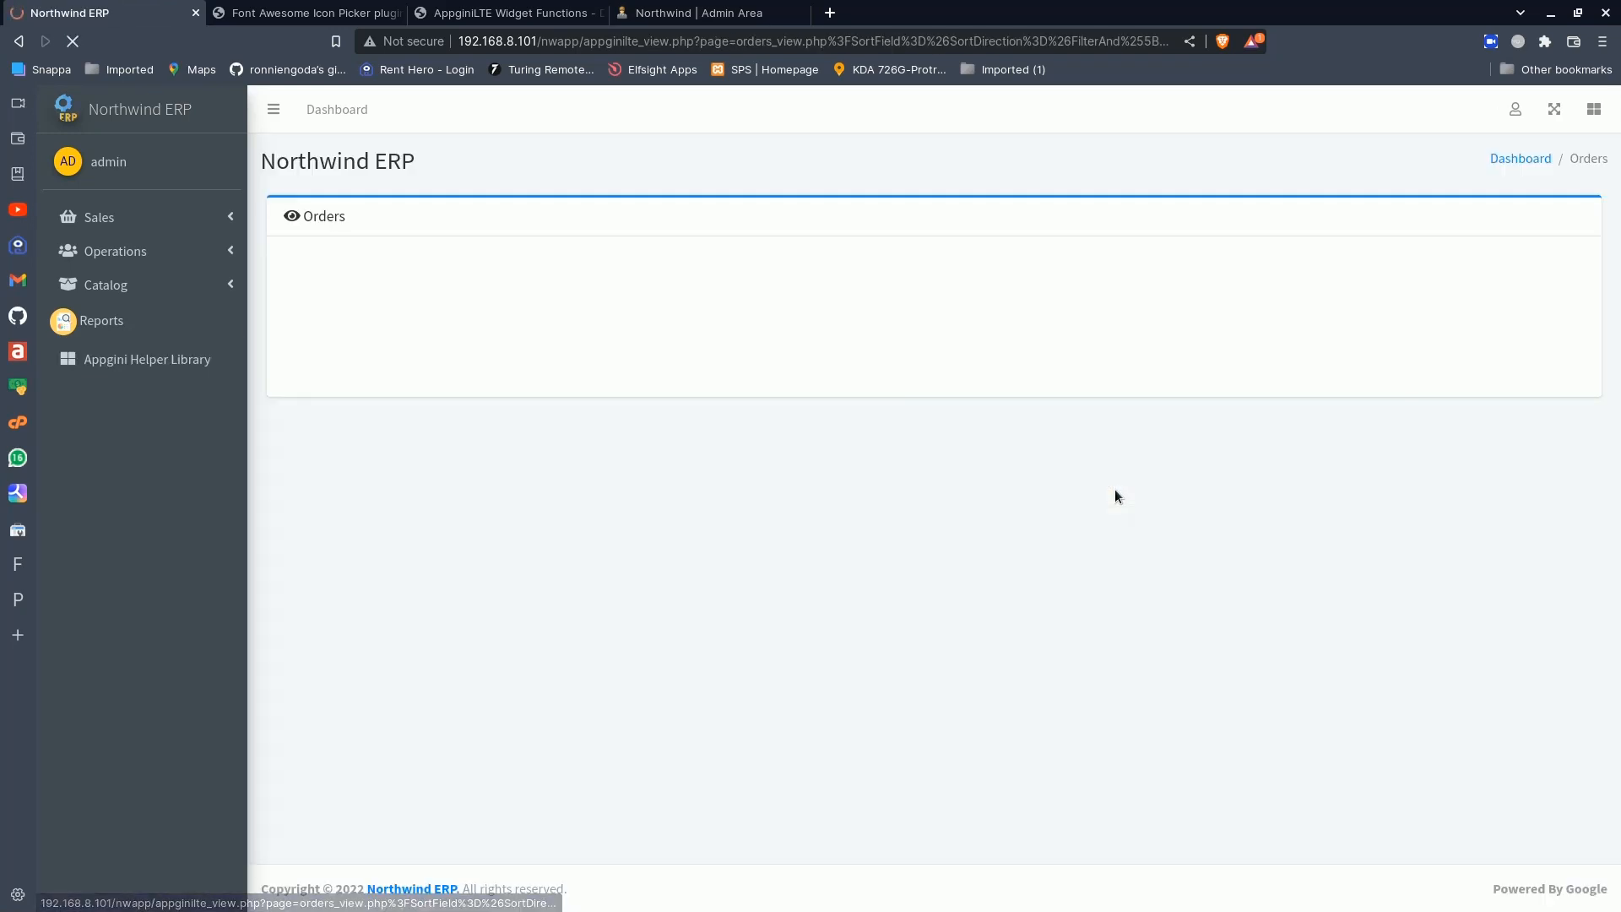
pyautogui.scroll(-1, 963, 570)
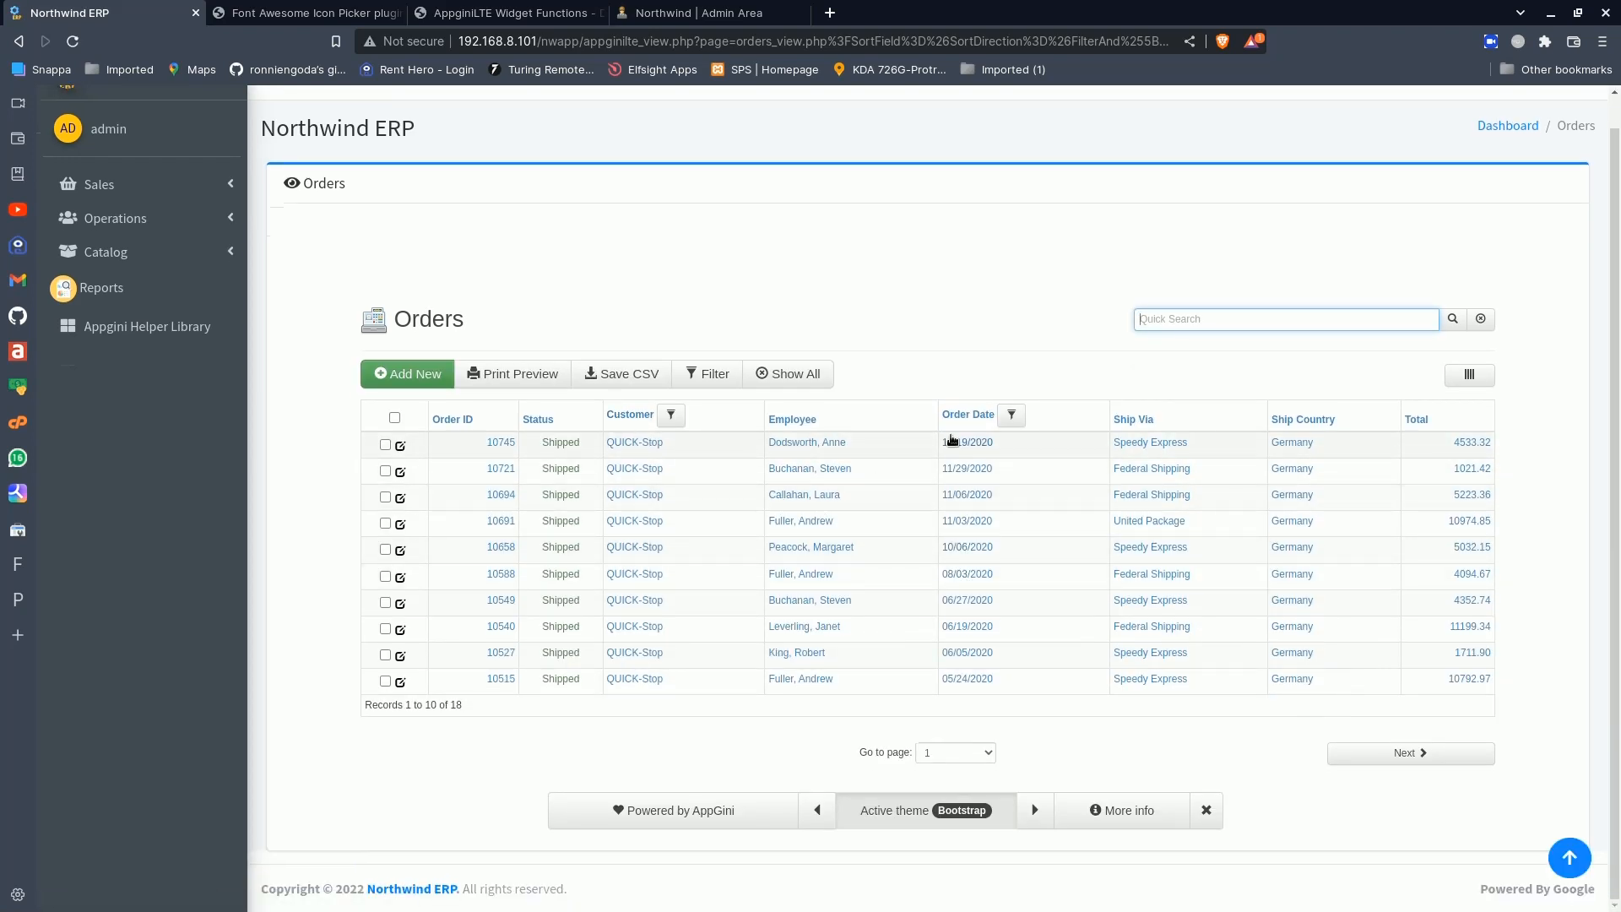
pyautogui.scroll(1, 982, 615)
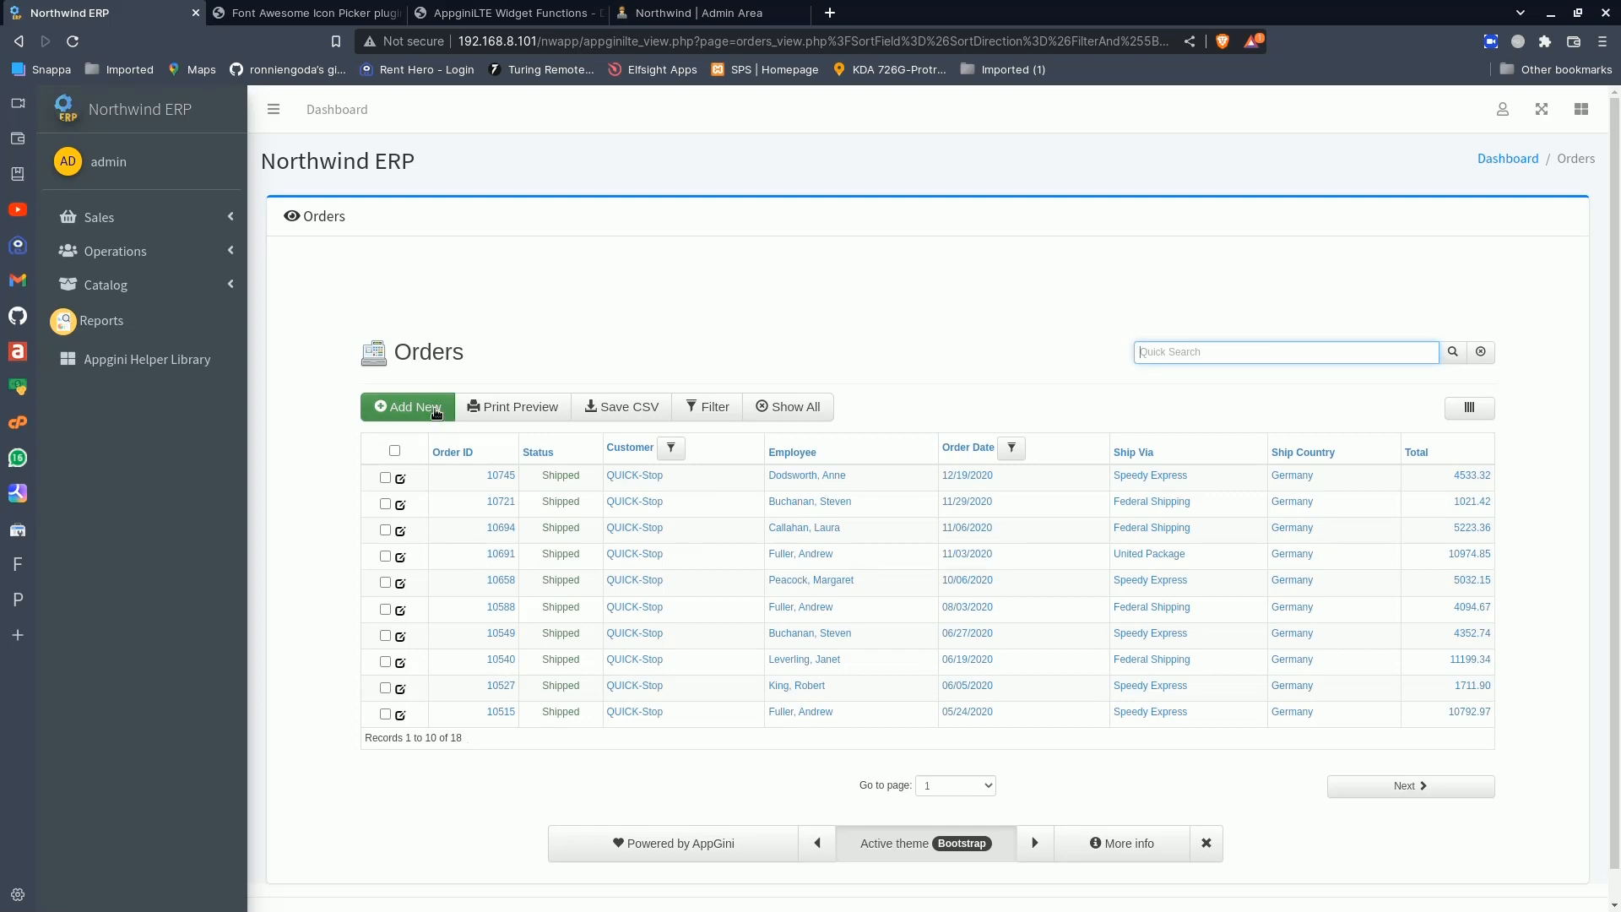
pyautogui.click(20, 43)
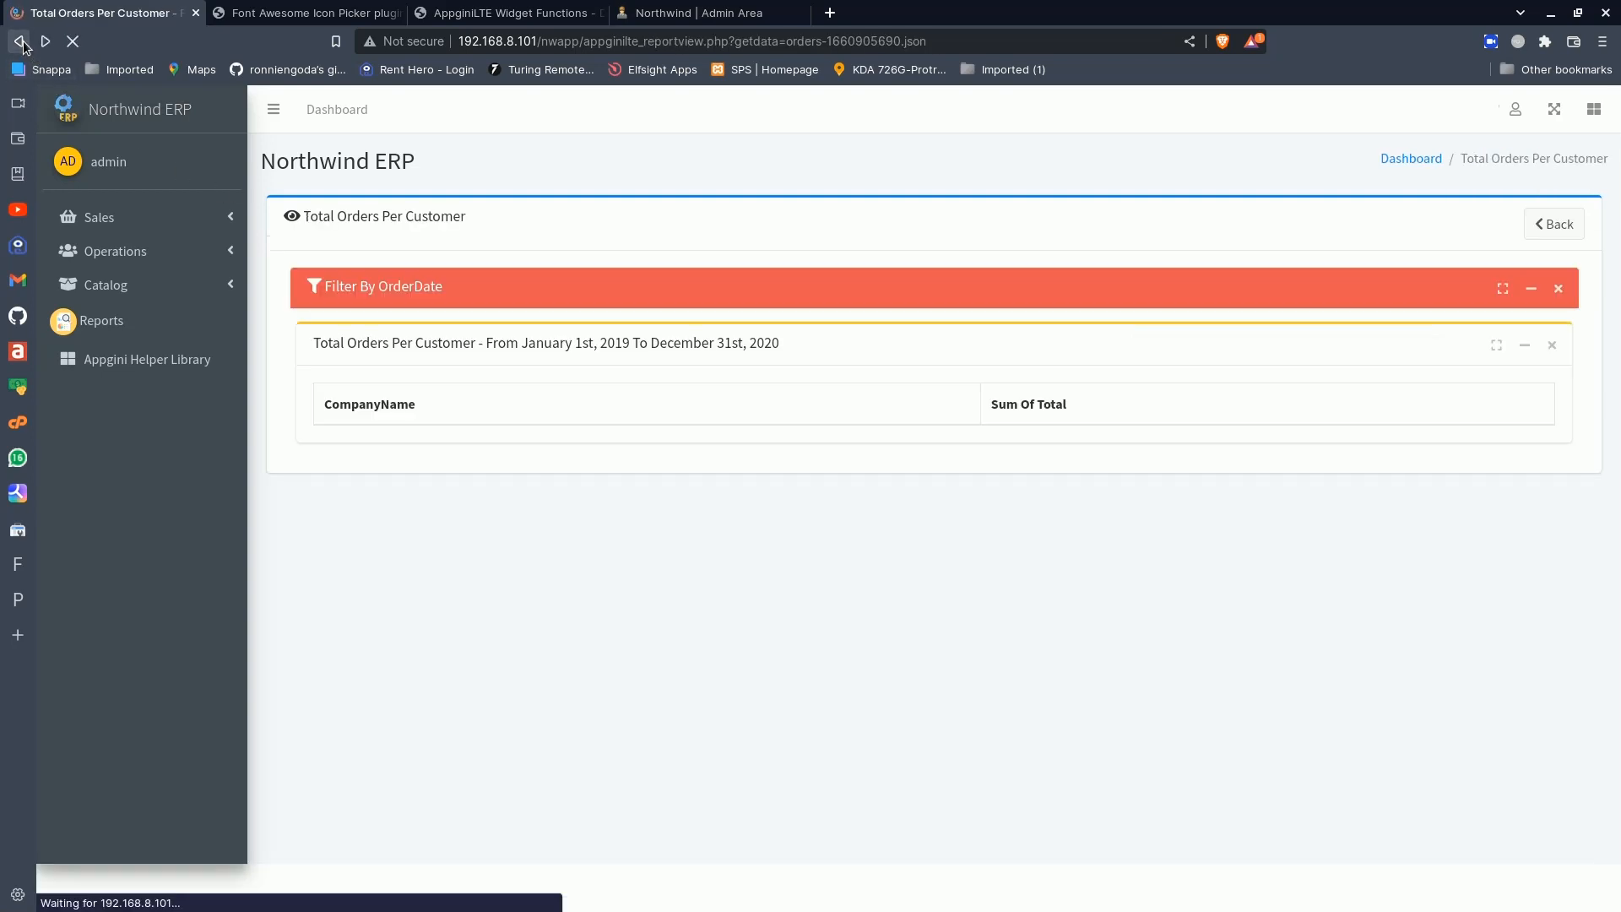
pyautogui.scroll(-5, 719, 539)
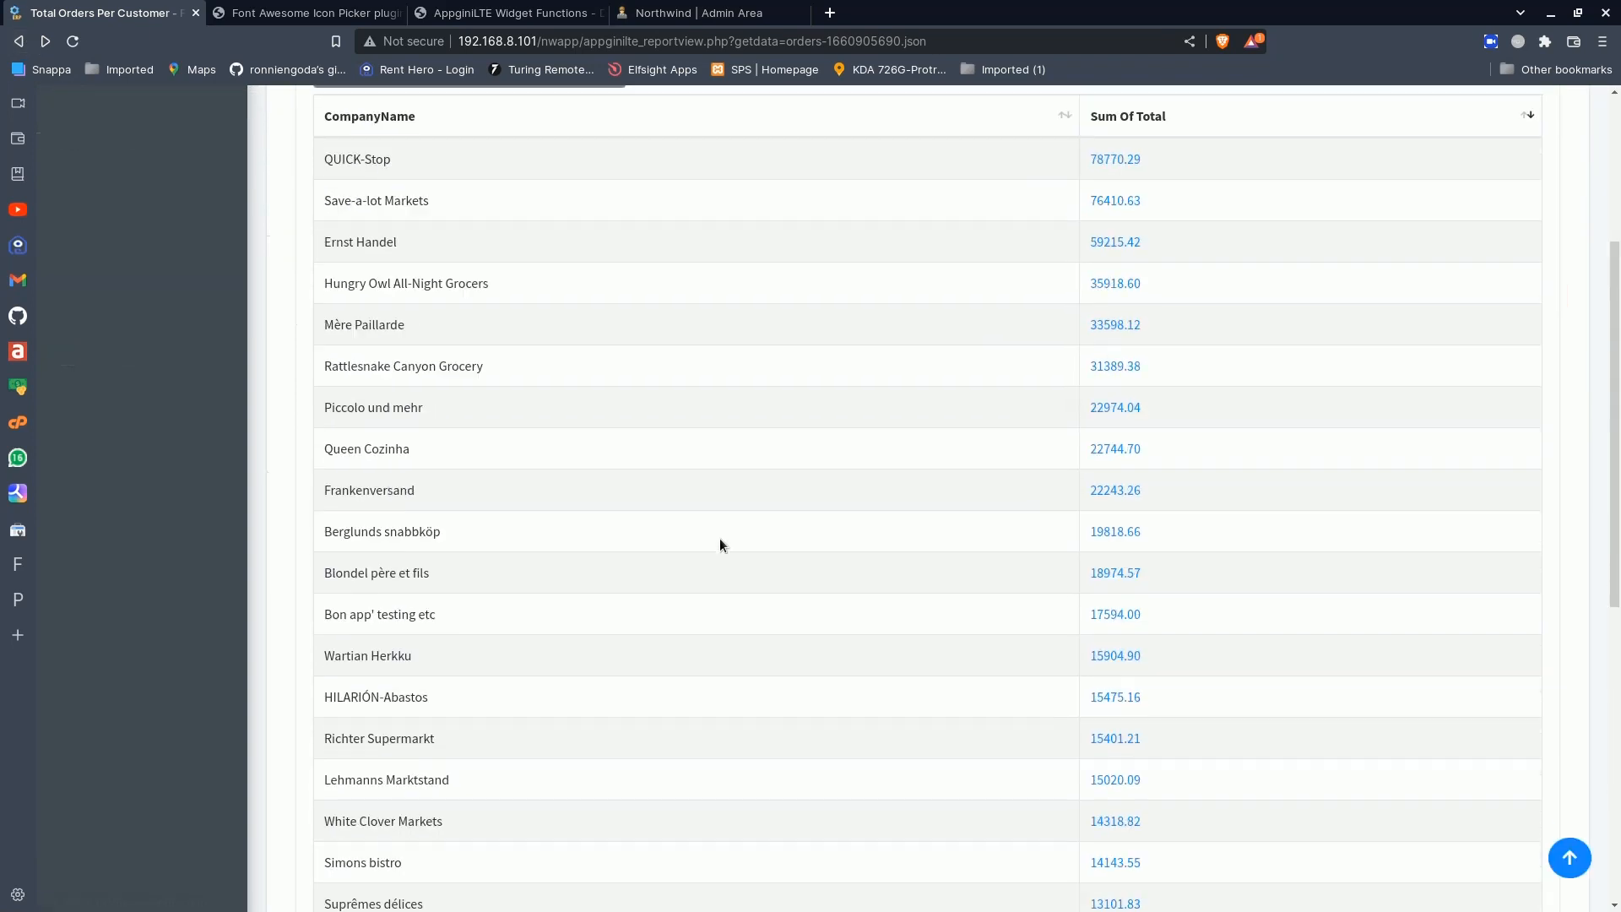
pyautogui.scroll(5, 719, 538)
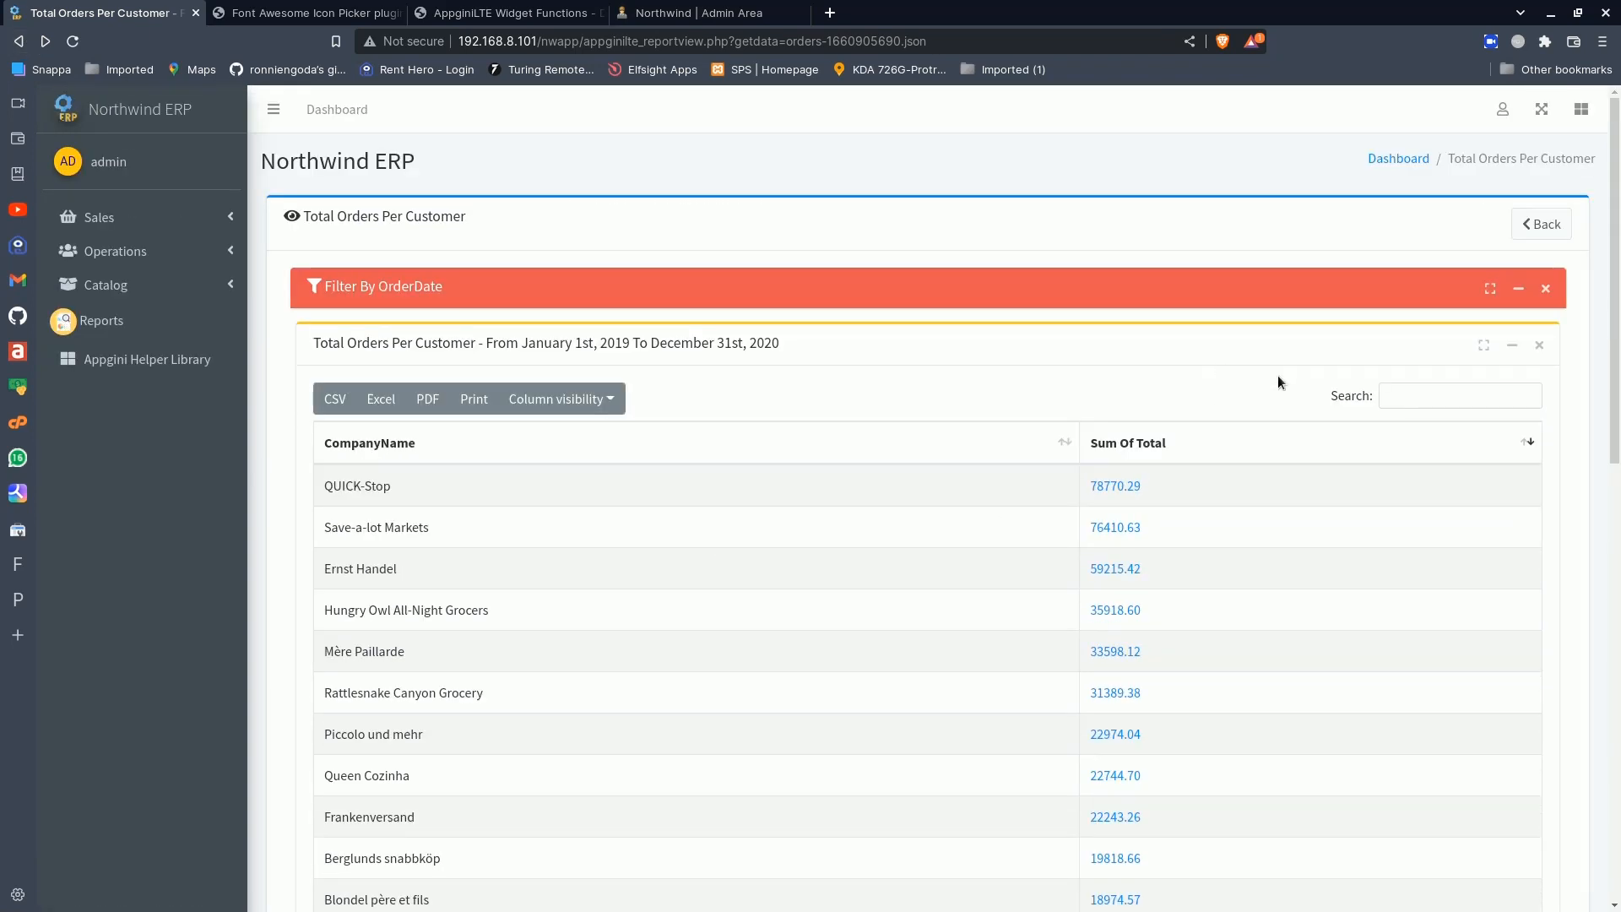
pyautogui.scroll(-5, 1336, 406)
pyautogui.scroll(5, 1336, 407)
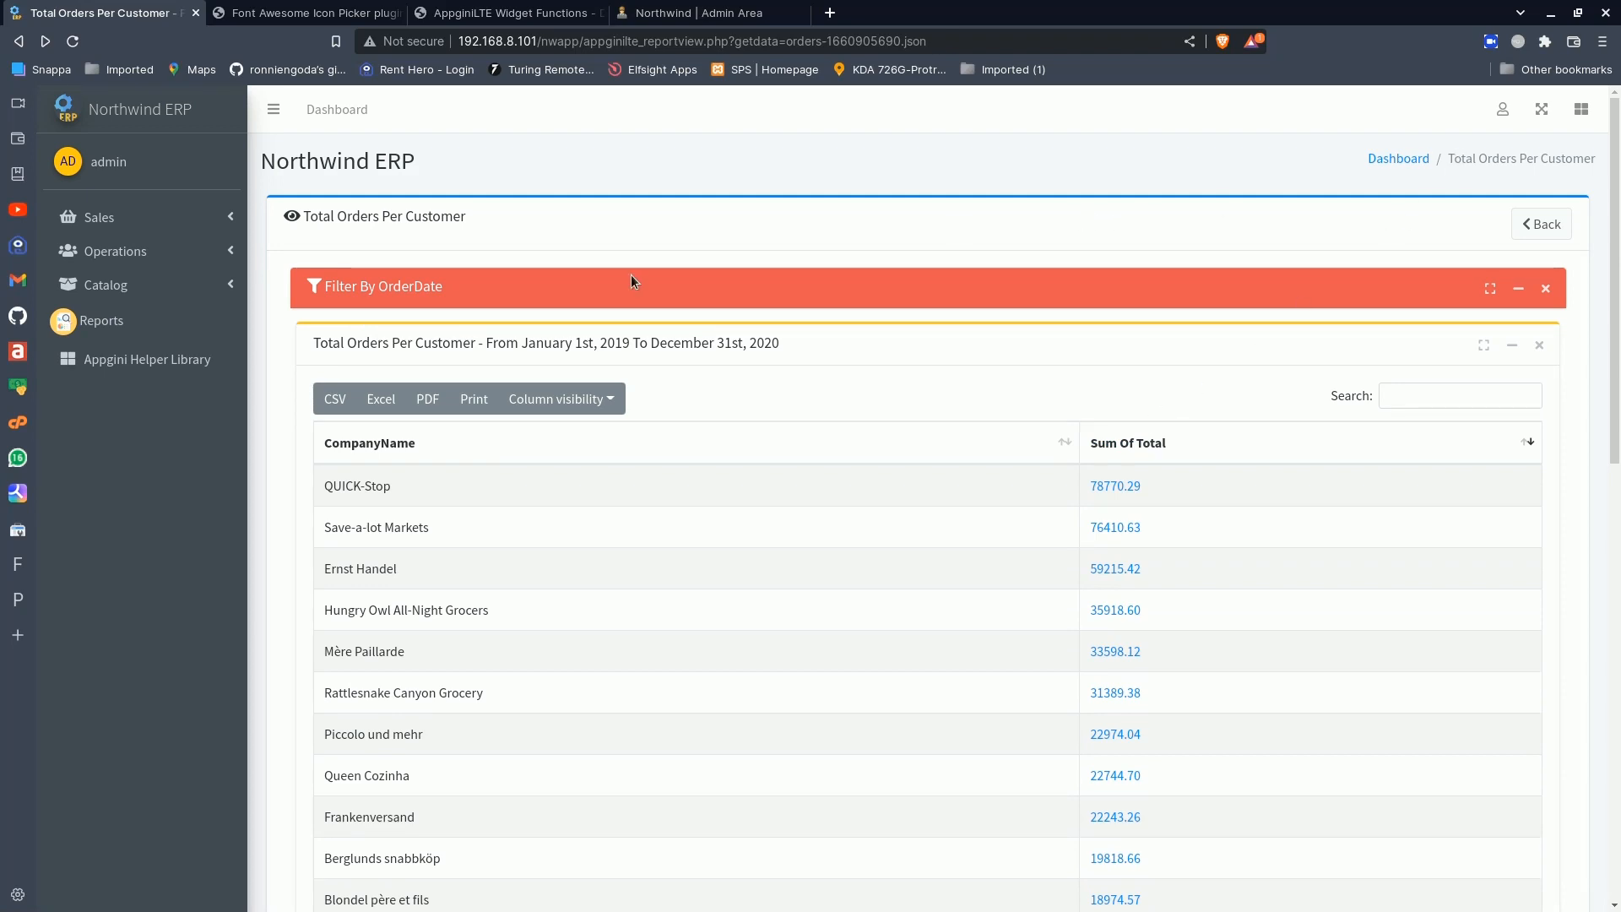
# - Go to the Reports Builder and open the Customers table's Customers Per Country report for editing
pyautogui.click(125, 334)
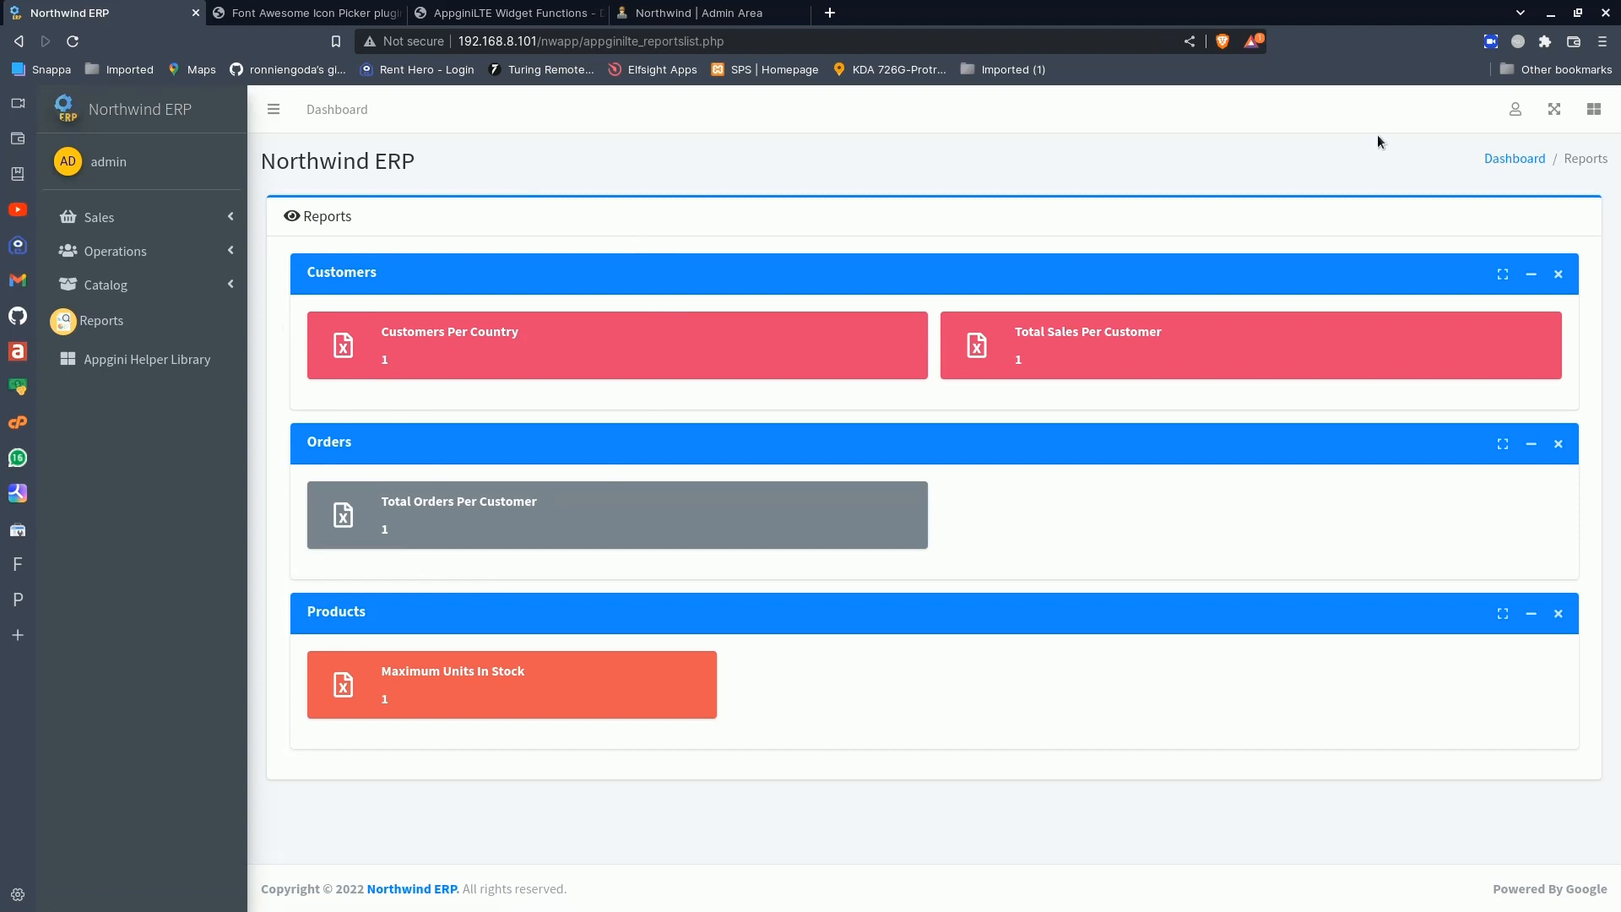
pyautogui.click(1515, 110)
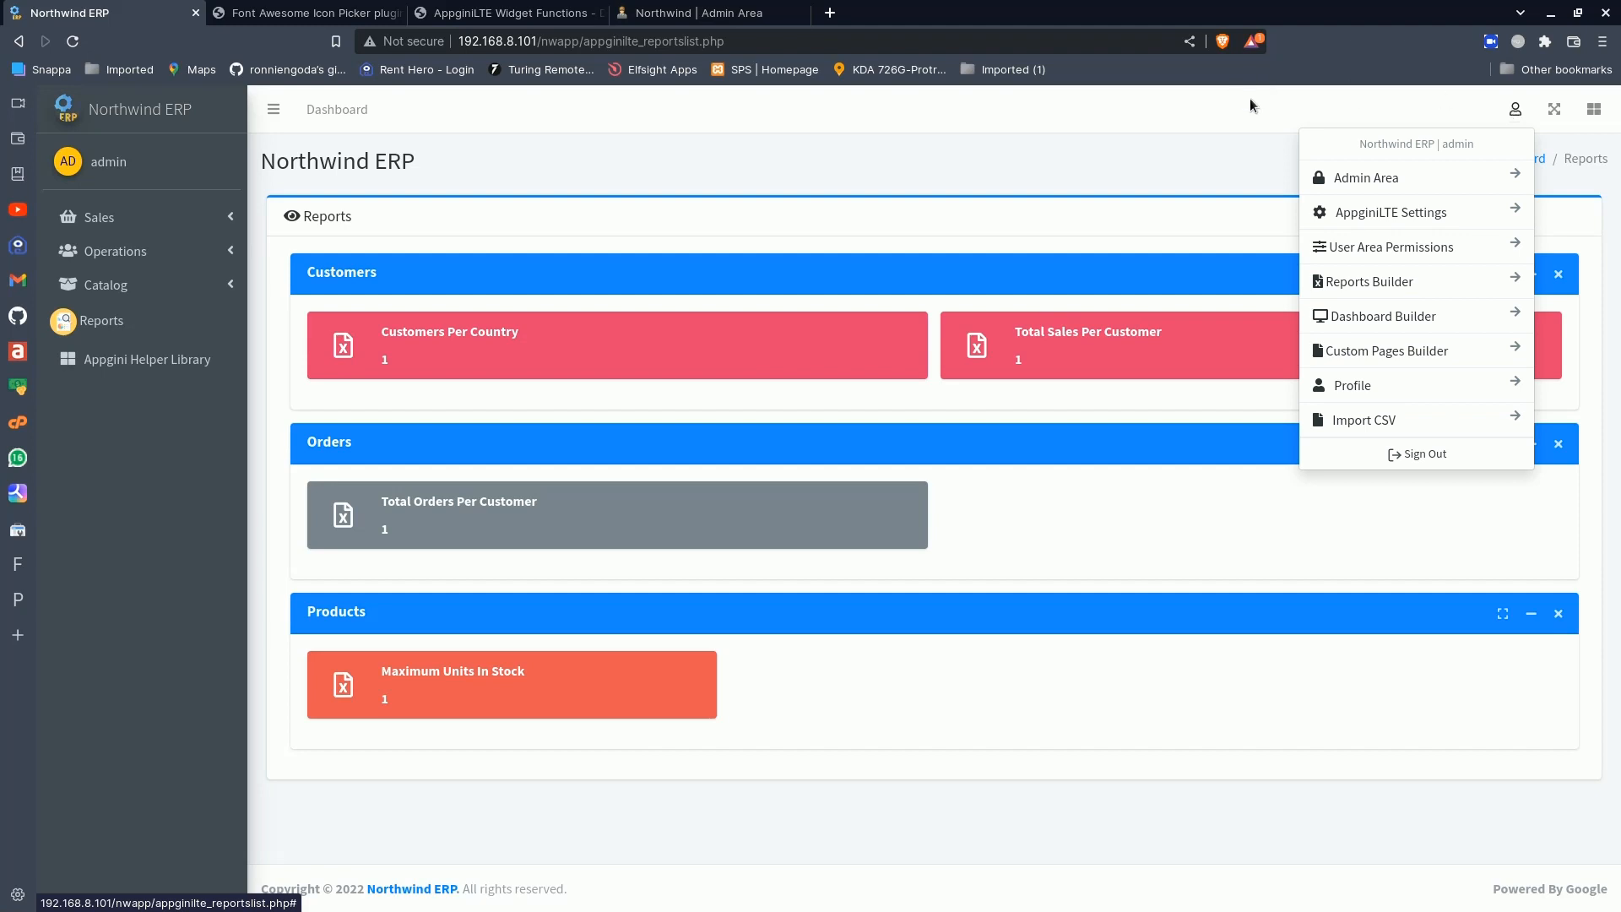
pyautogui.click(1361, 287)
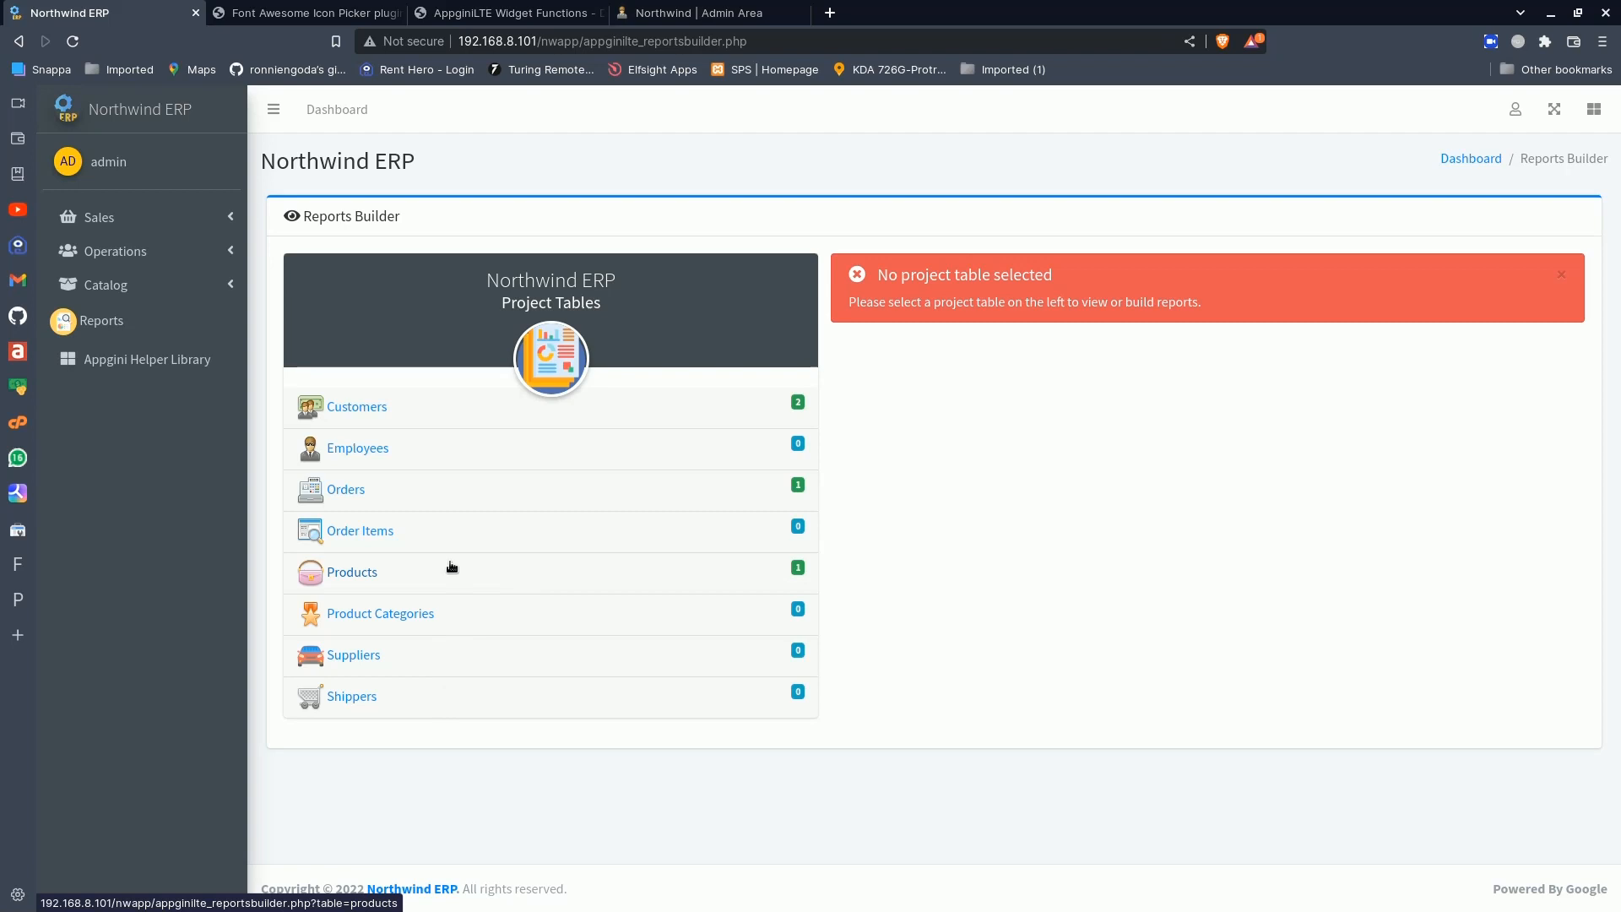
pyautogui.click(376, 418)
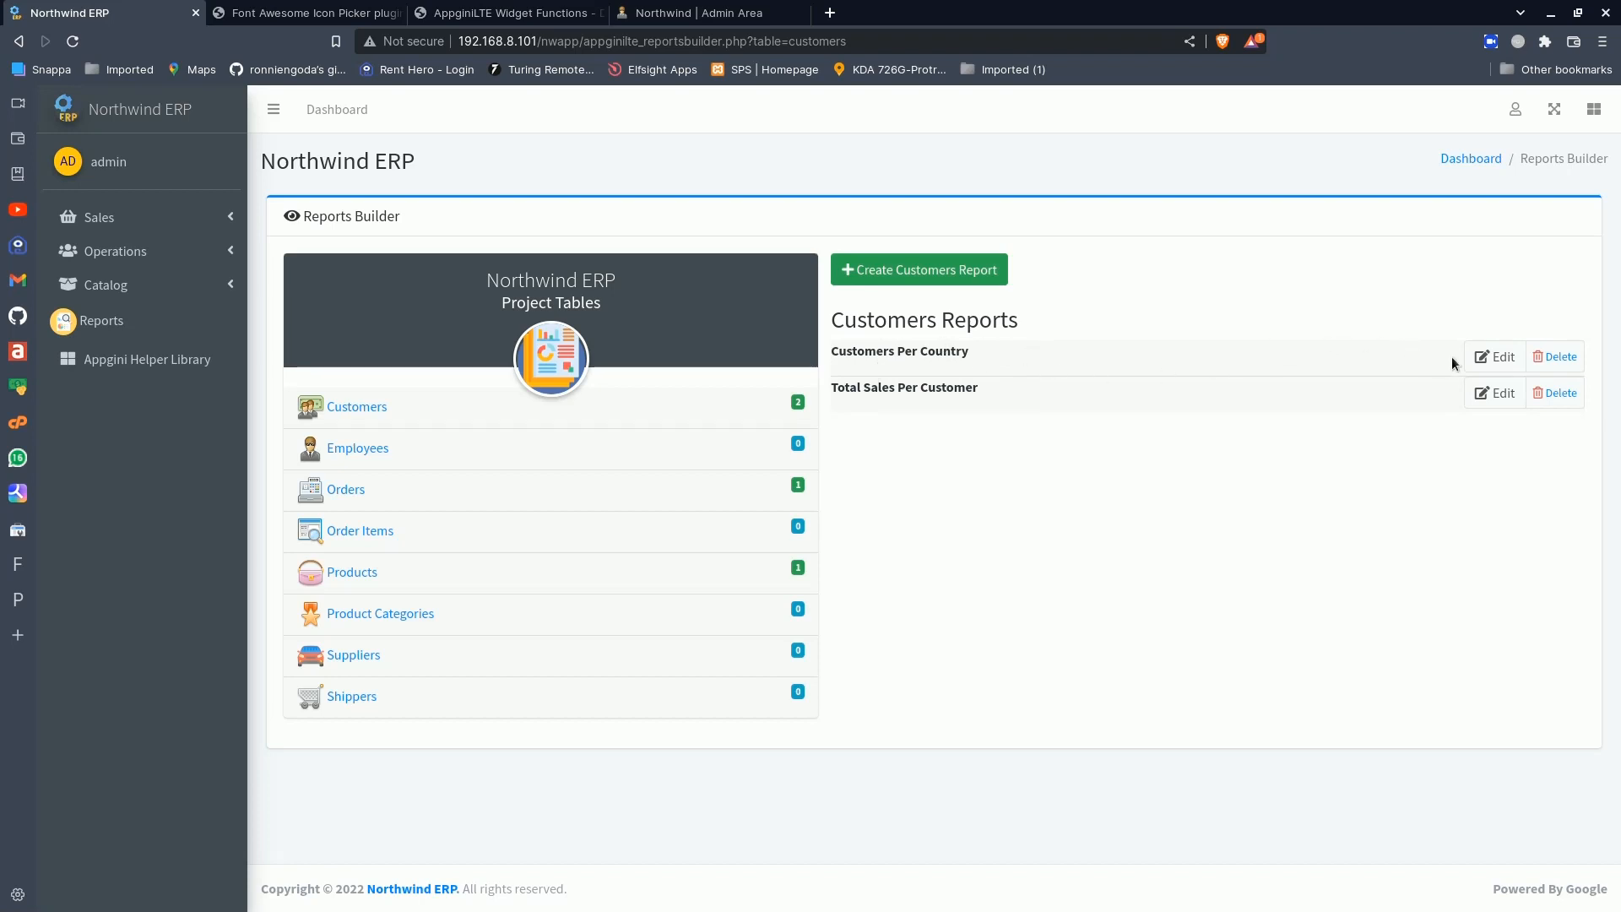
pyautogui.click(1487, 358)
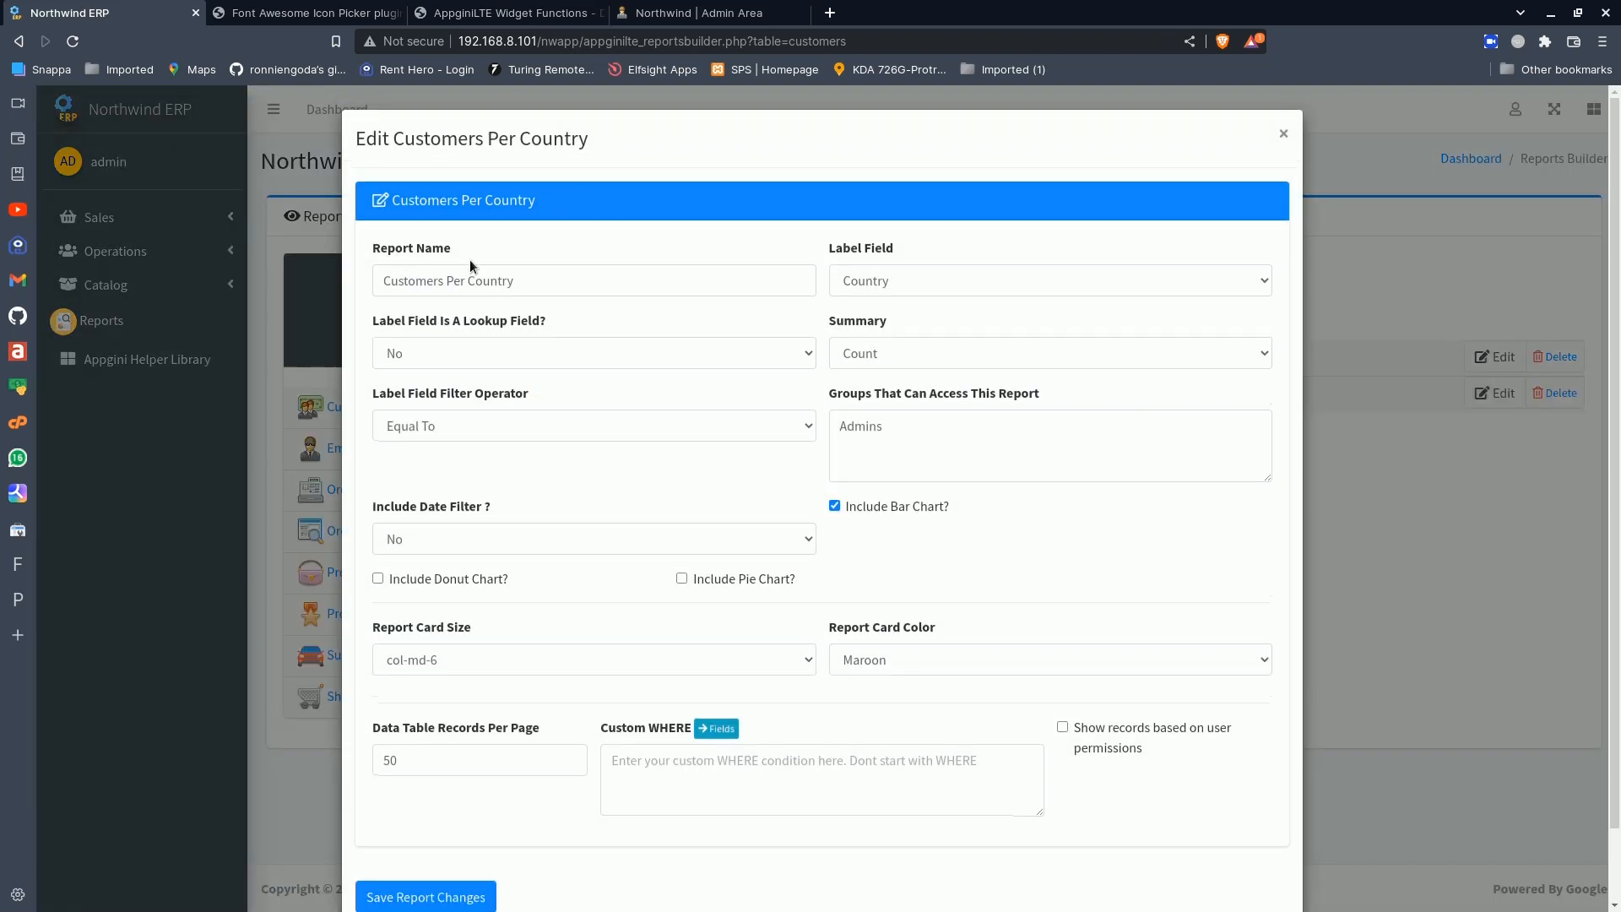
# - Examine the report's name, label field, summary and filter operator options, keeping Equal To as the label field filter operator
pyautogui.click(522, 282)
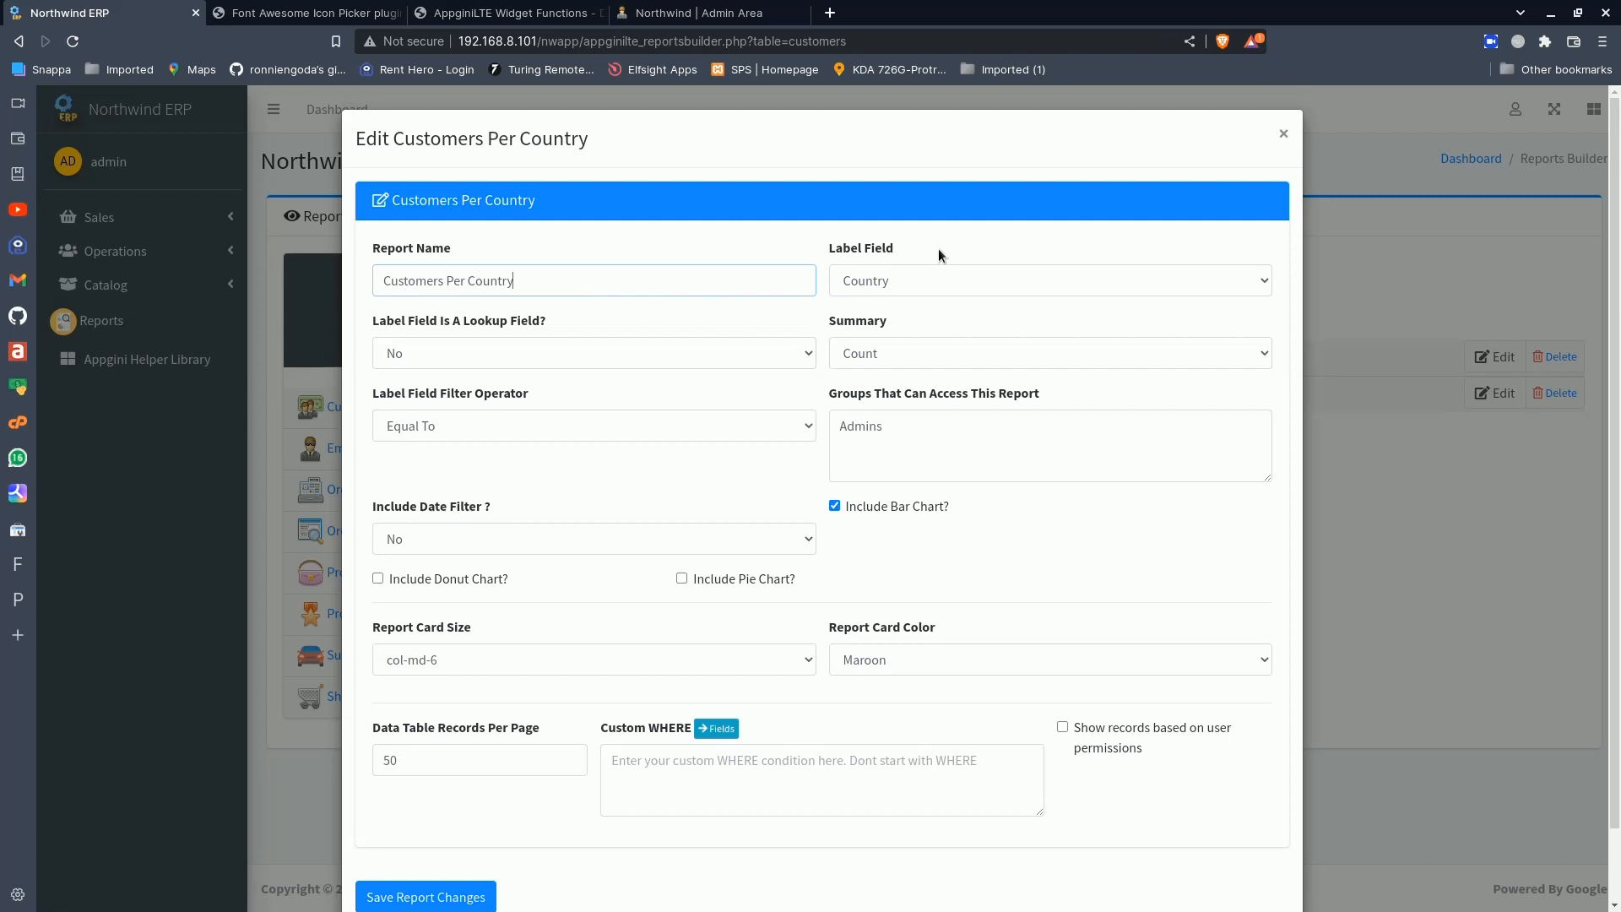
pyautogui.click(853, 287)
pyautogui.click(853, 286)
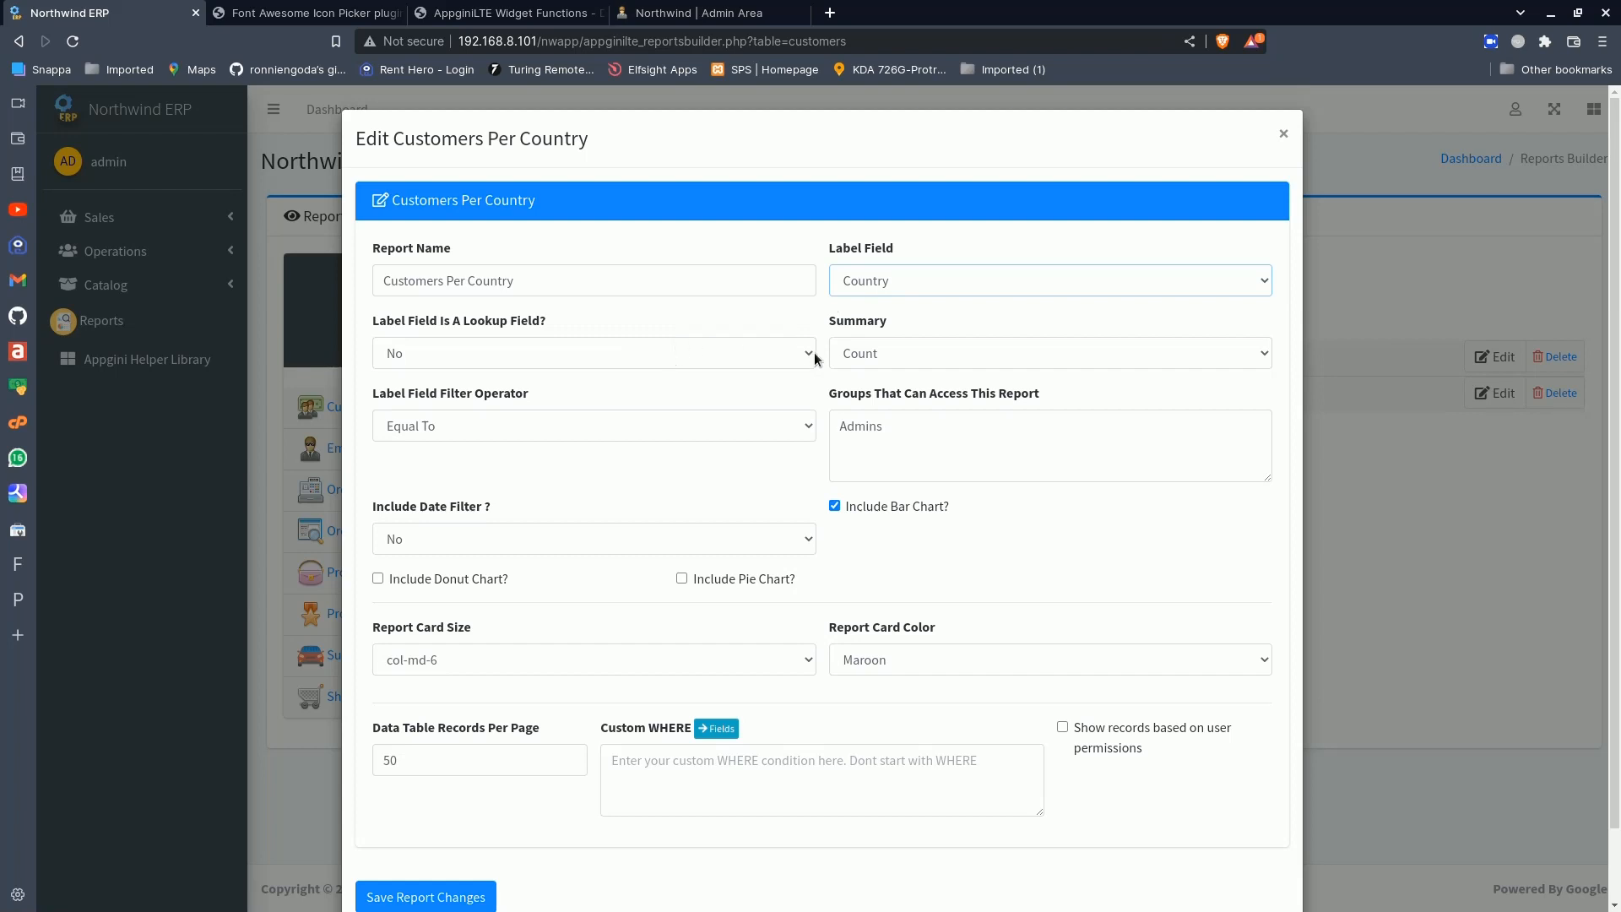
pyautogui.click(873, 358)
pyautogui.click(873, 358)
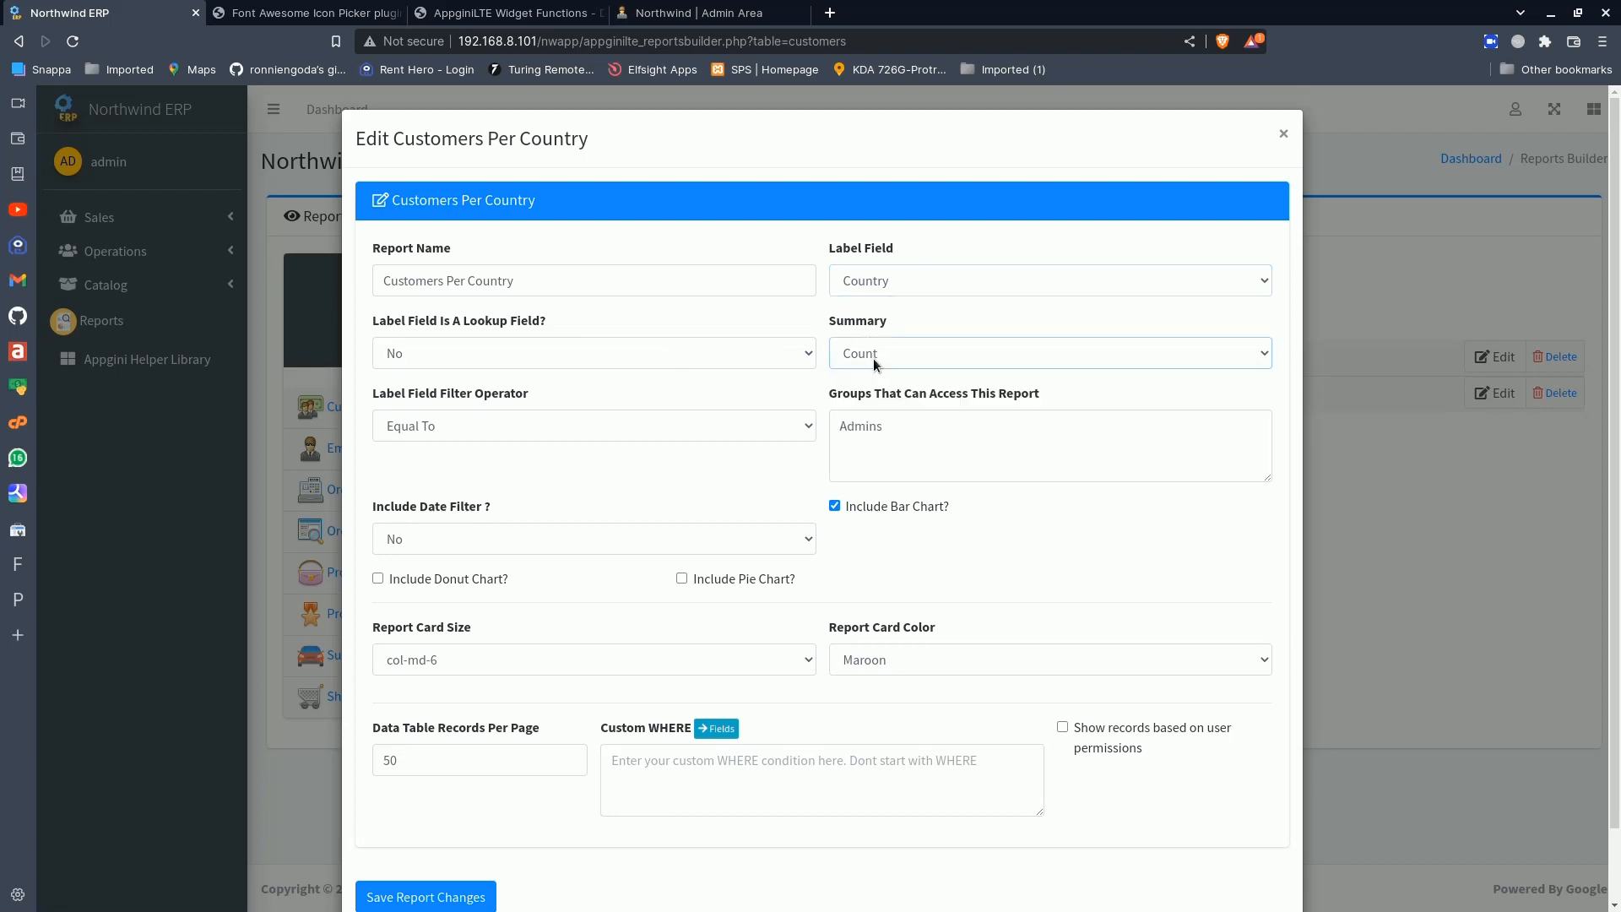
pyautogui.click(489, 427)
pyautogui.click(489, 427)
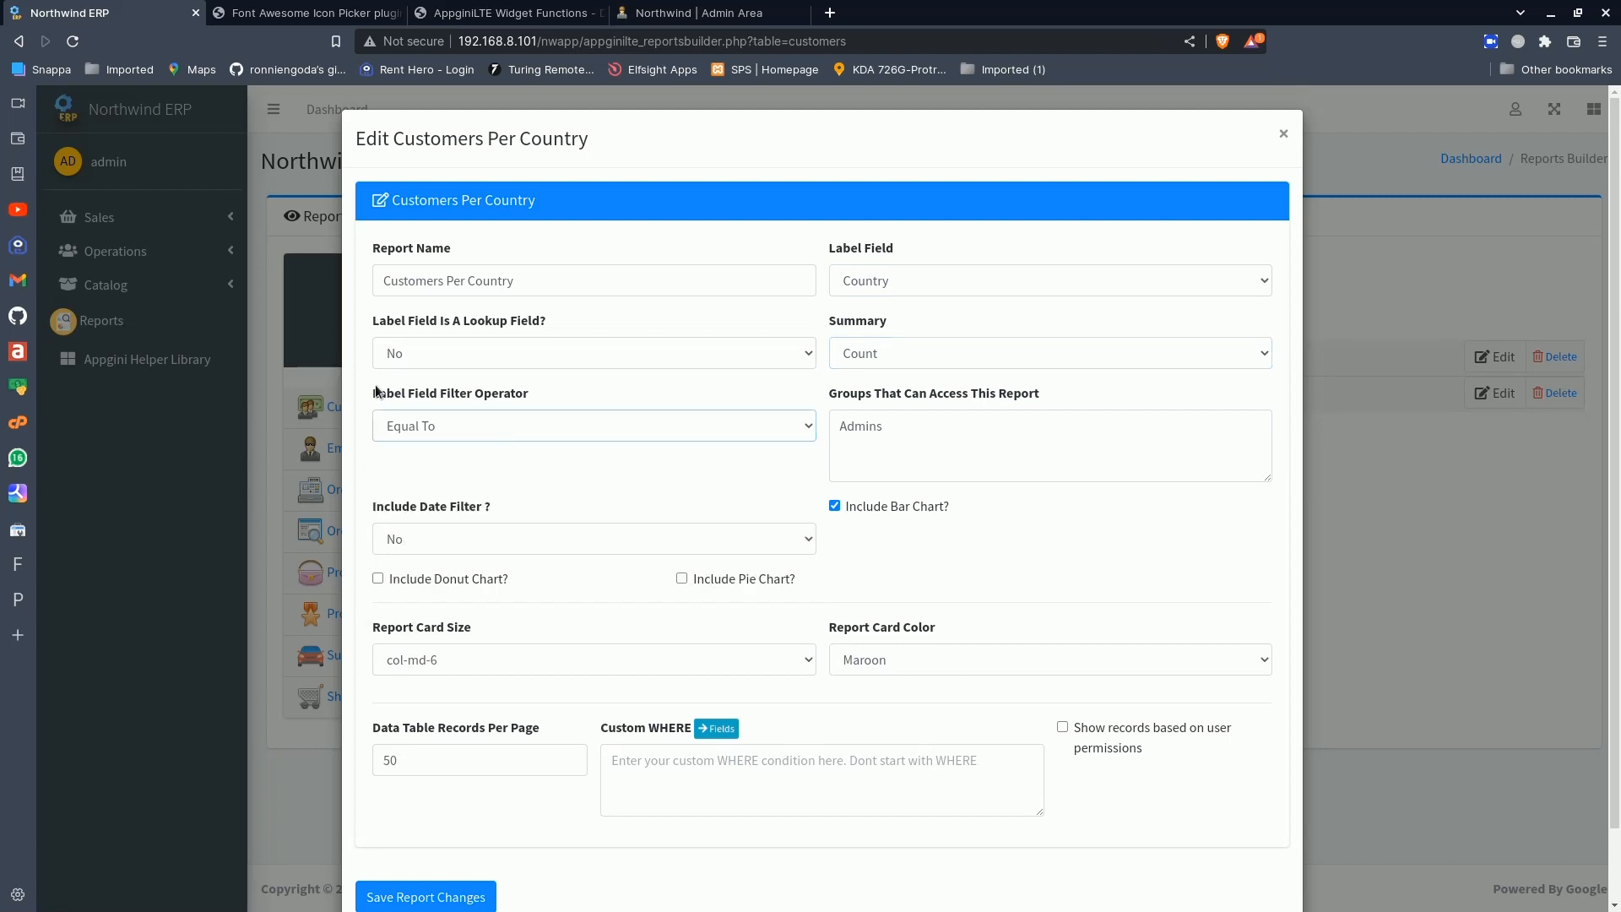
pyautogui.click(485, 429)
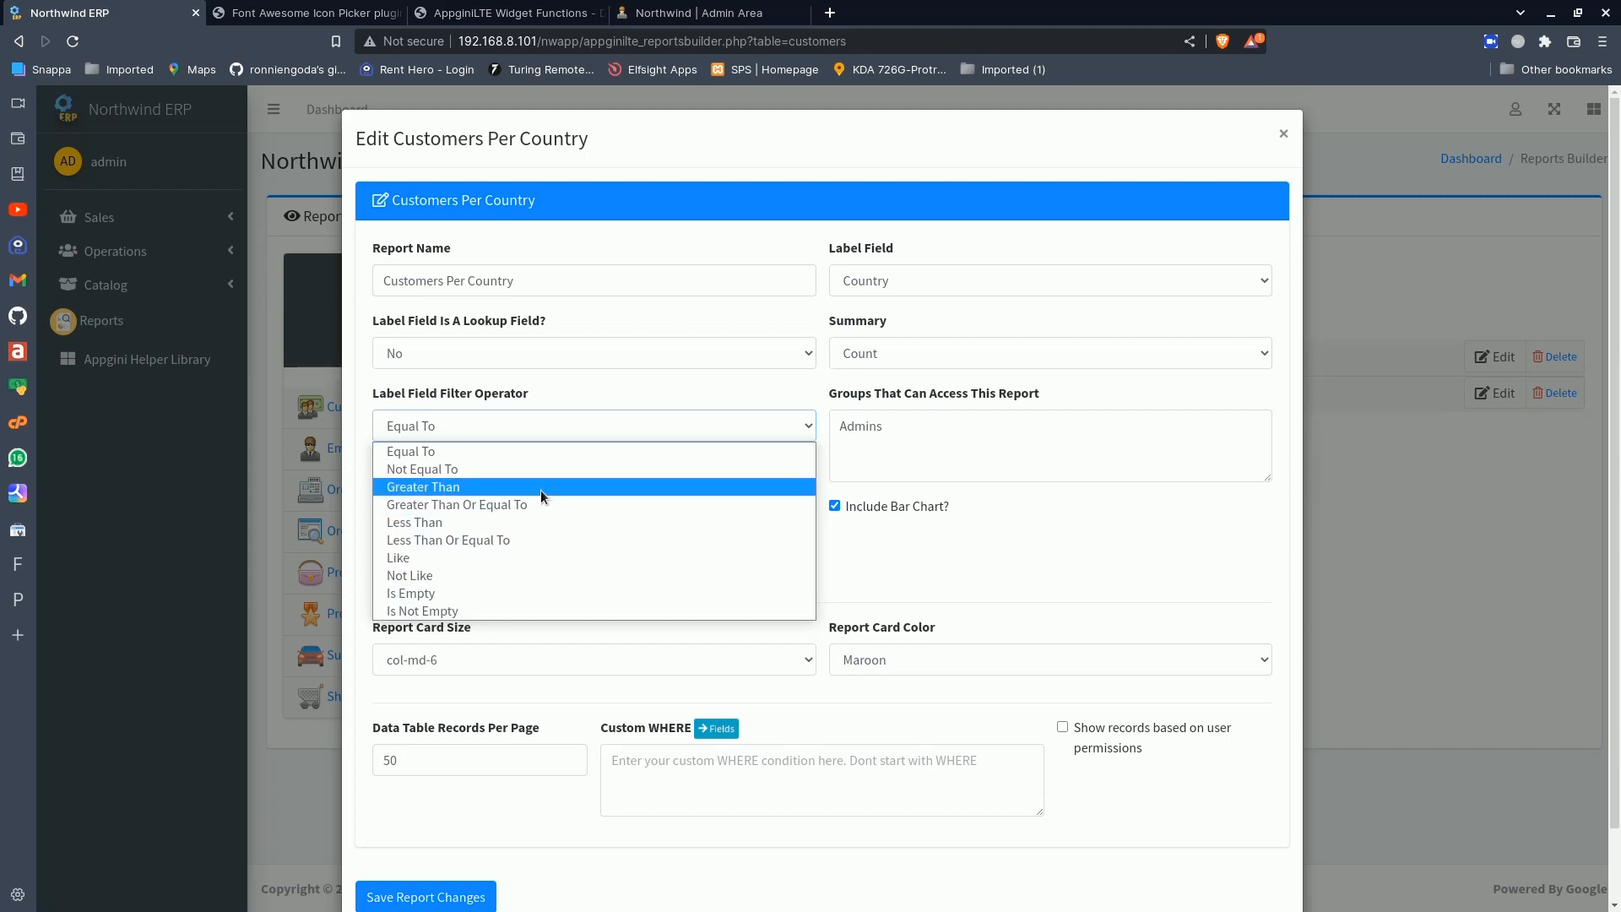
pyautogui.click(473, 454)
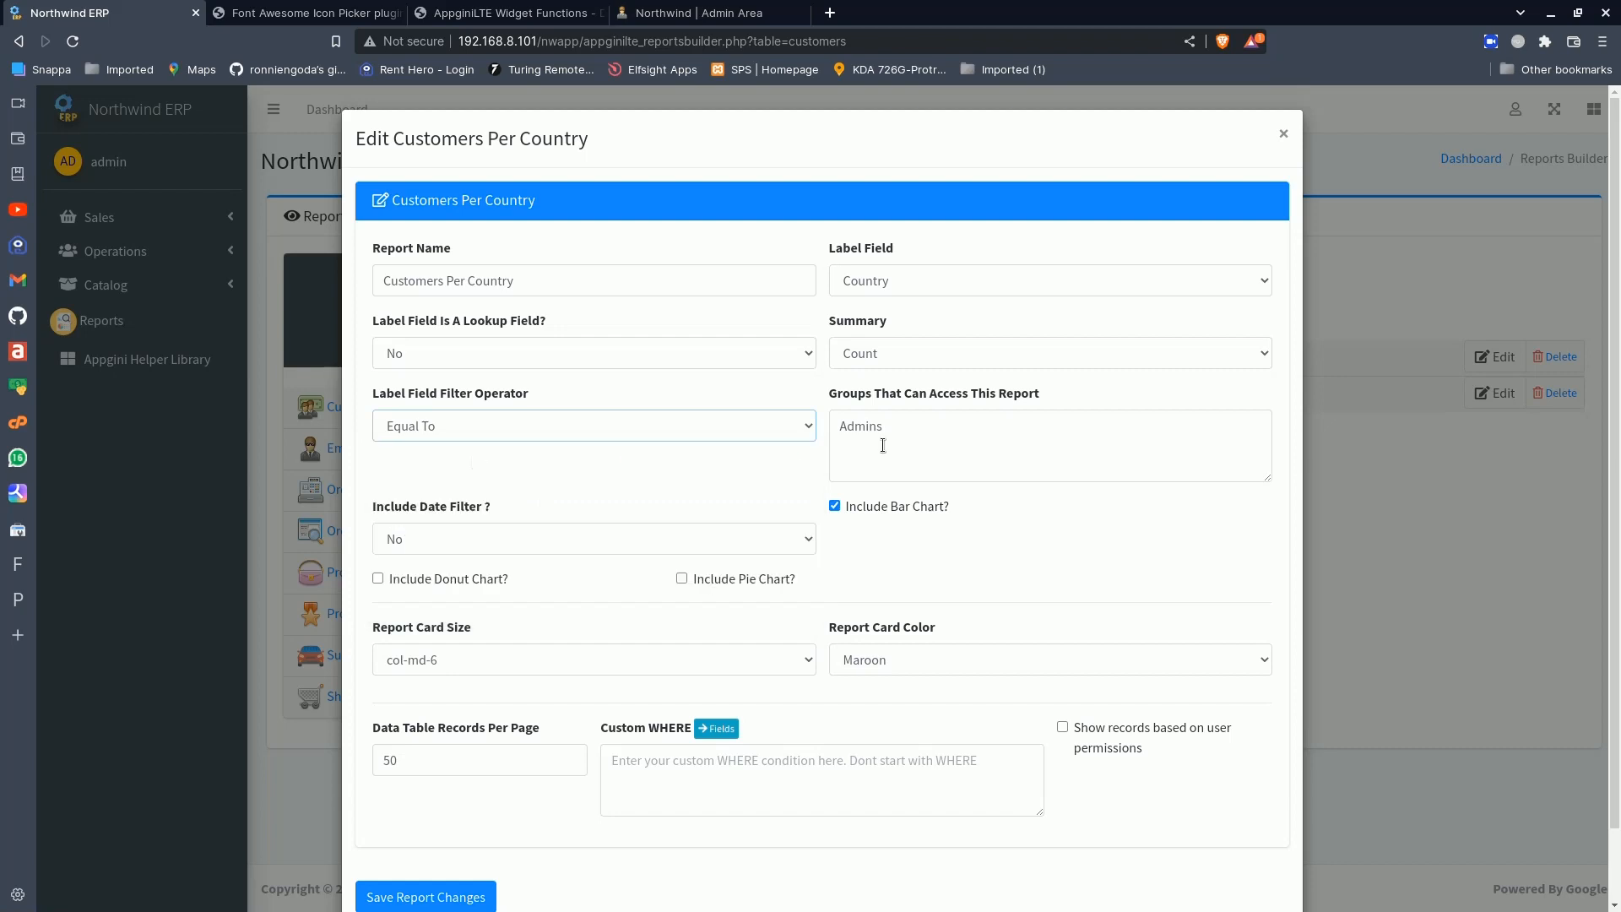
# - Clear the groups that can access the report and enter Admins again
pyautogui.click(935, 426)
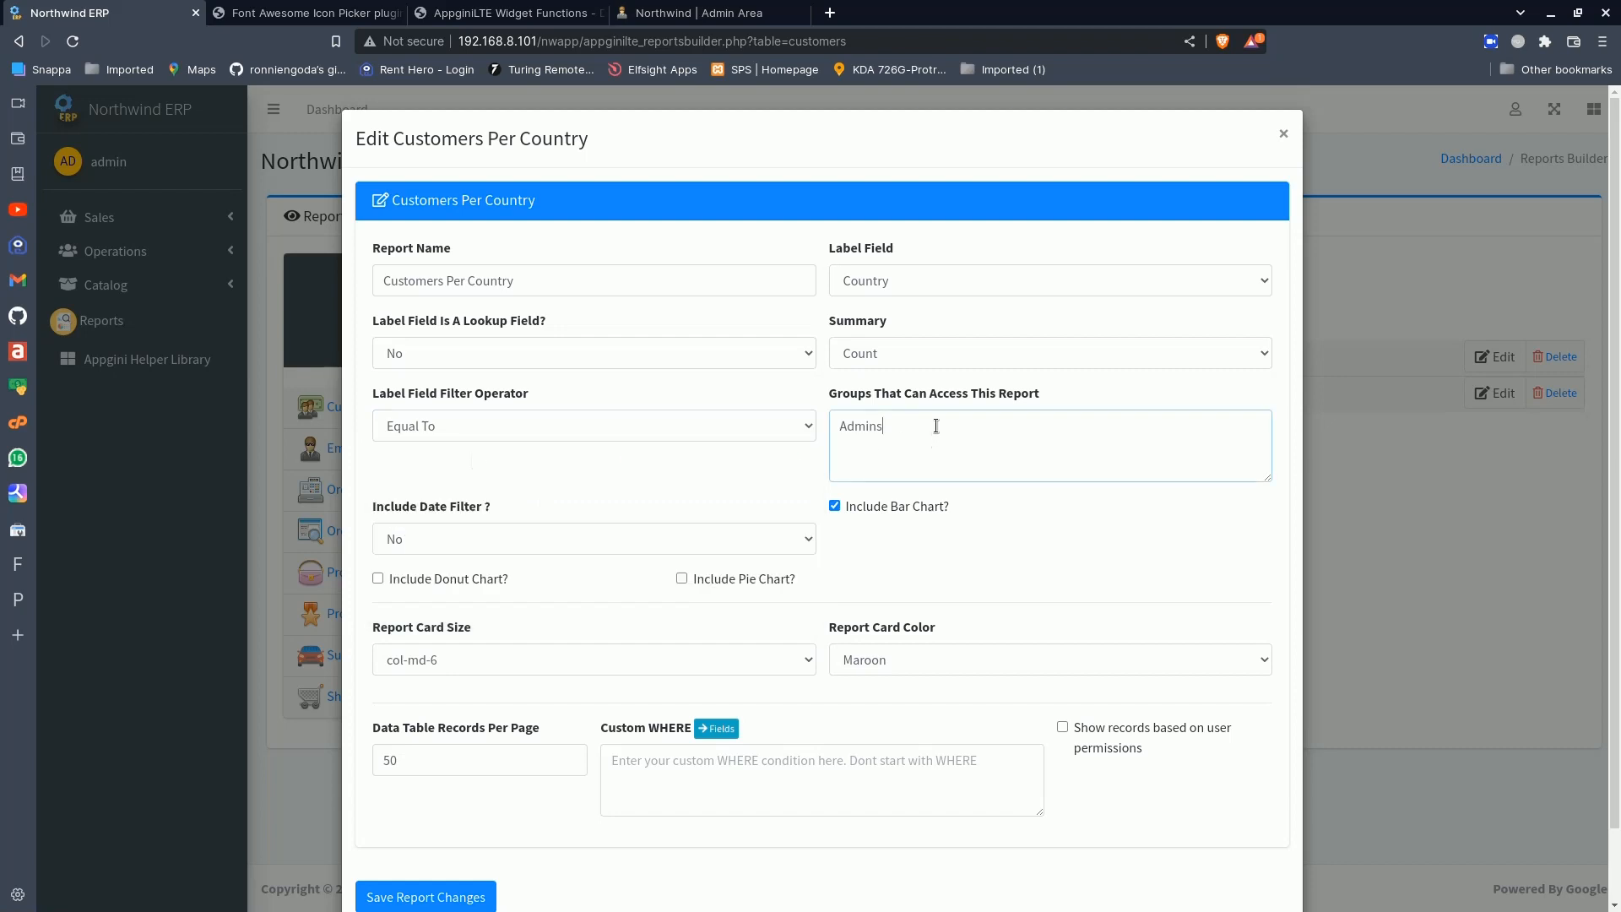
pyautogui.press('BackSpace')
pyautogui.press('BackSpace')
pyautogui.press('BackSpace')
pyautogui.press('BackSpace')
pyautogui.press('BackSpace')
pyautogui.press('BackSpace')
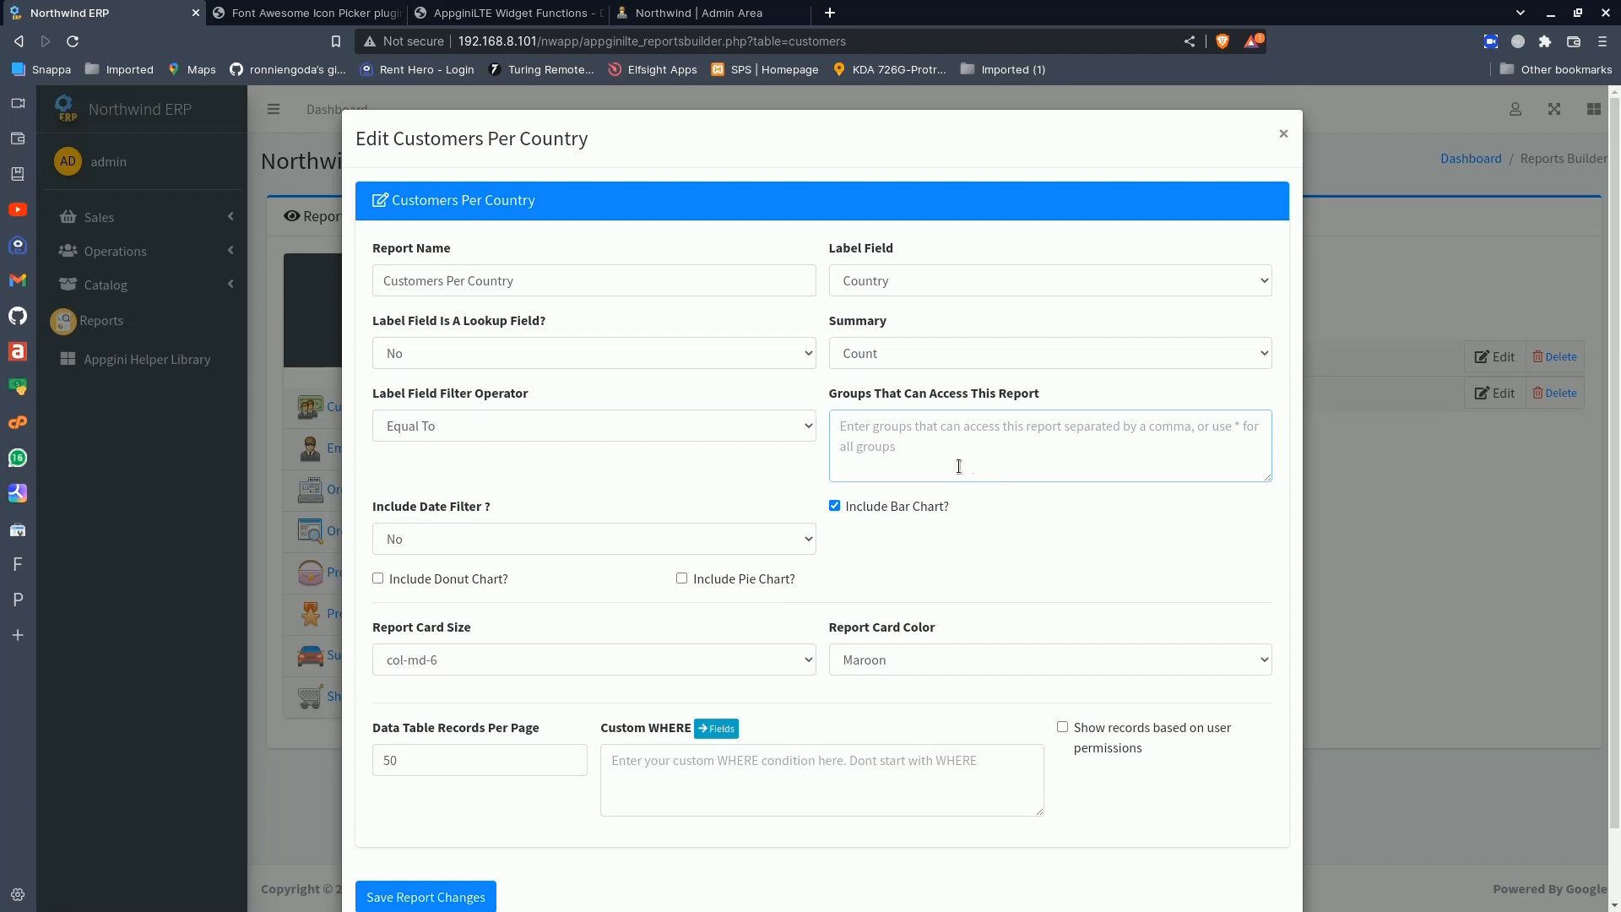
pyautogui.write('Admins')
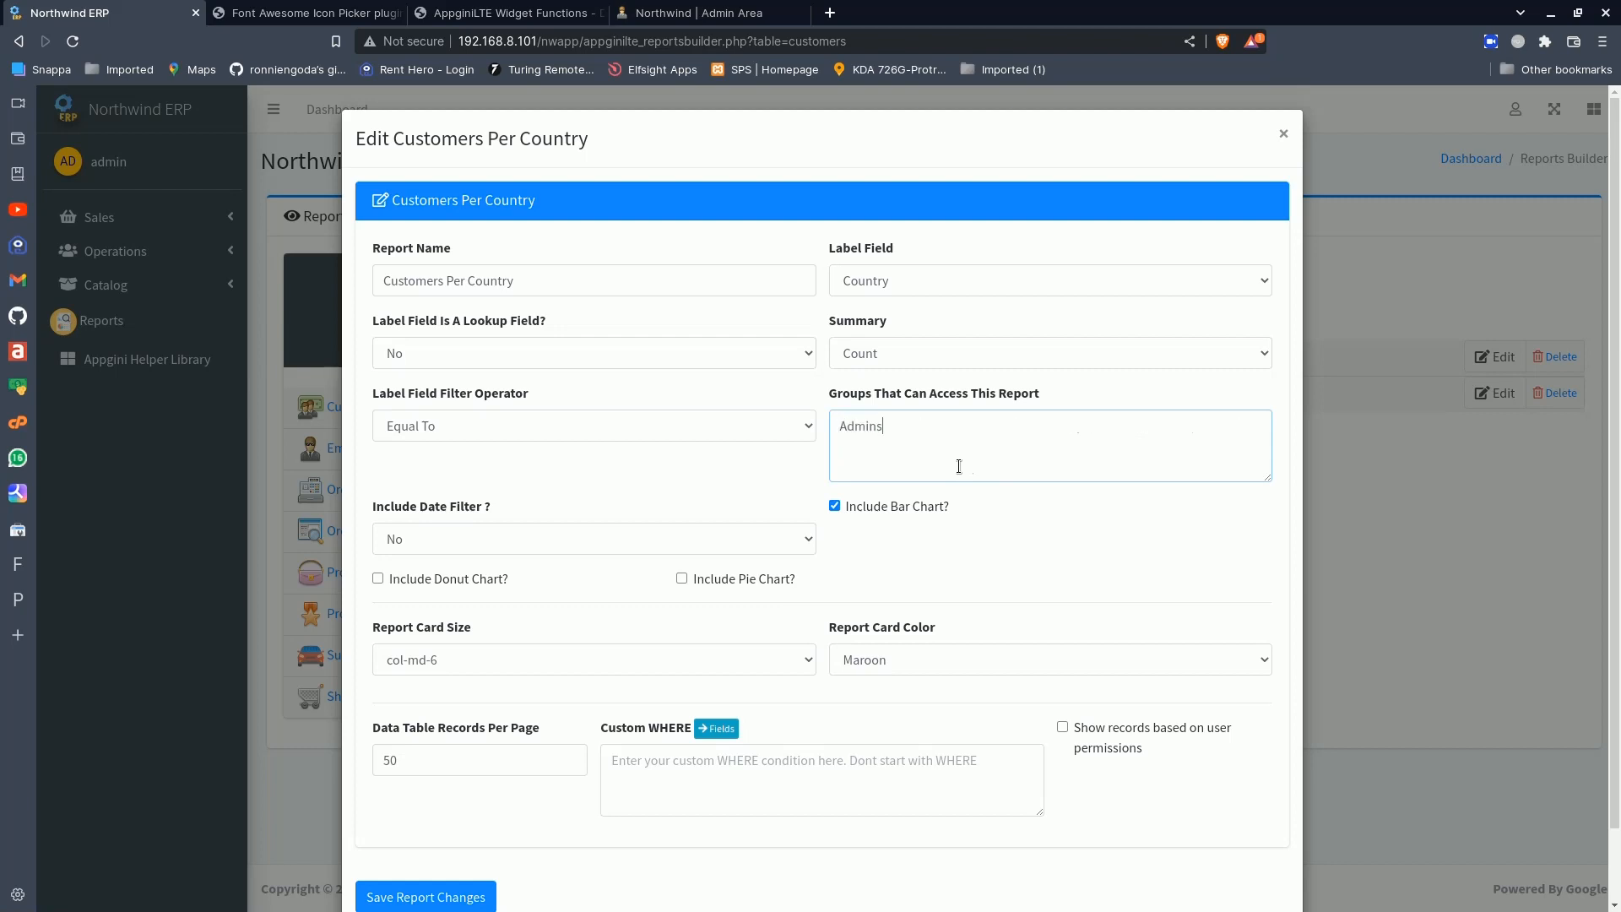
# - Try including a date filter in the report, check its date field choices, and set the date filter back to No
pyautogui.click(540, 530)
pyautogui.click(521, 575)
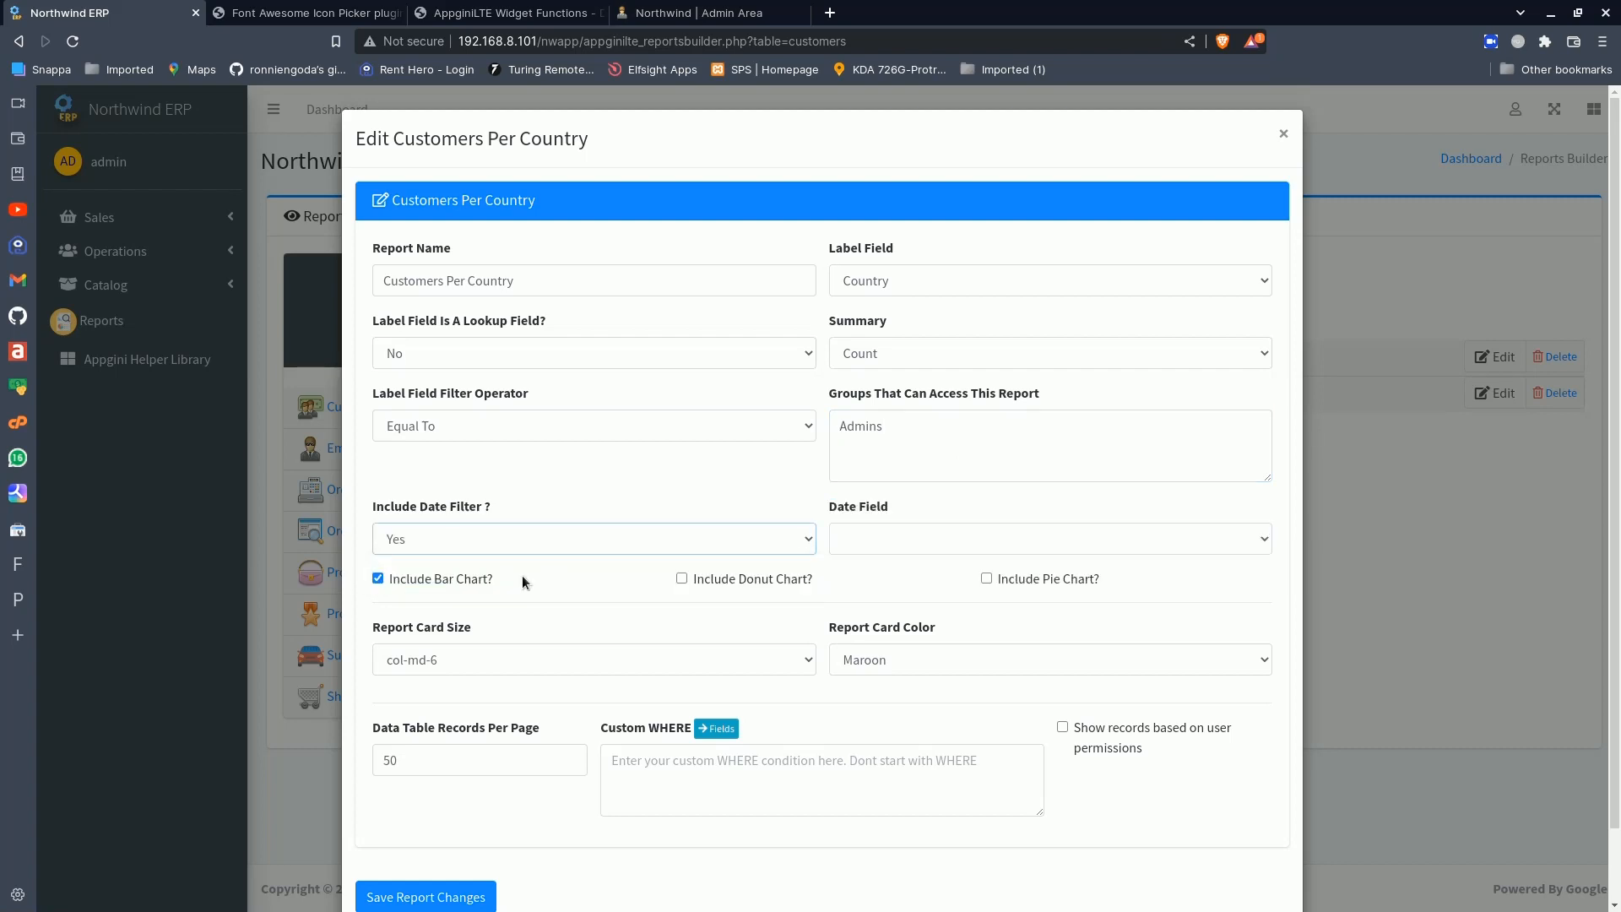
pyautogui.click(907, 537)
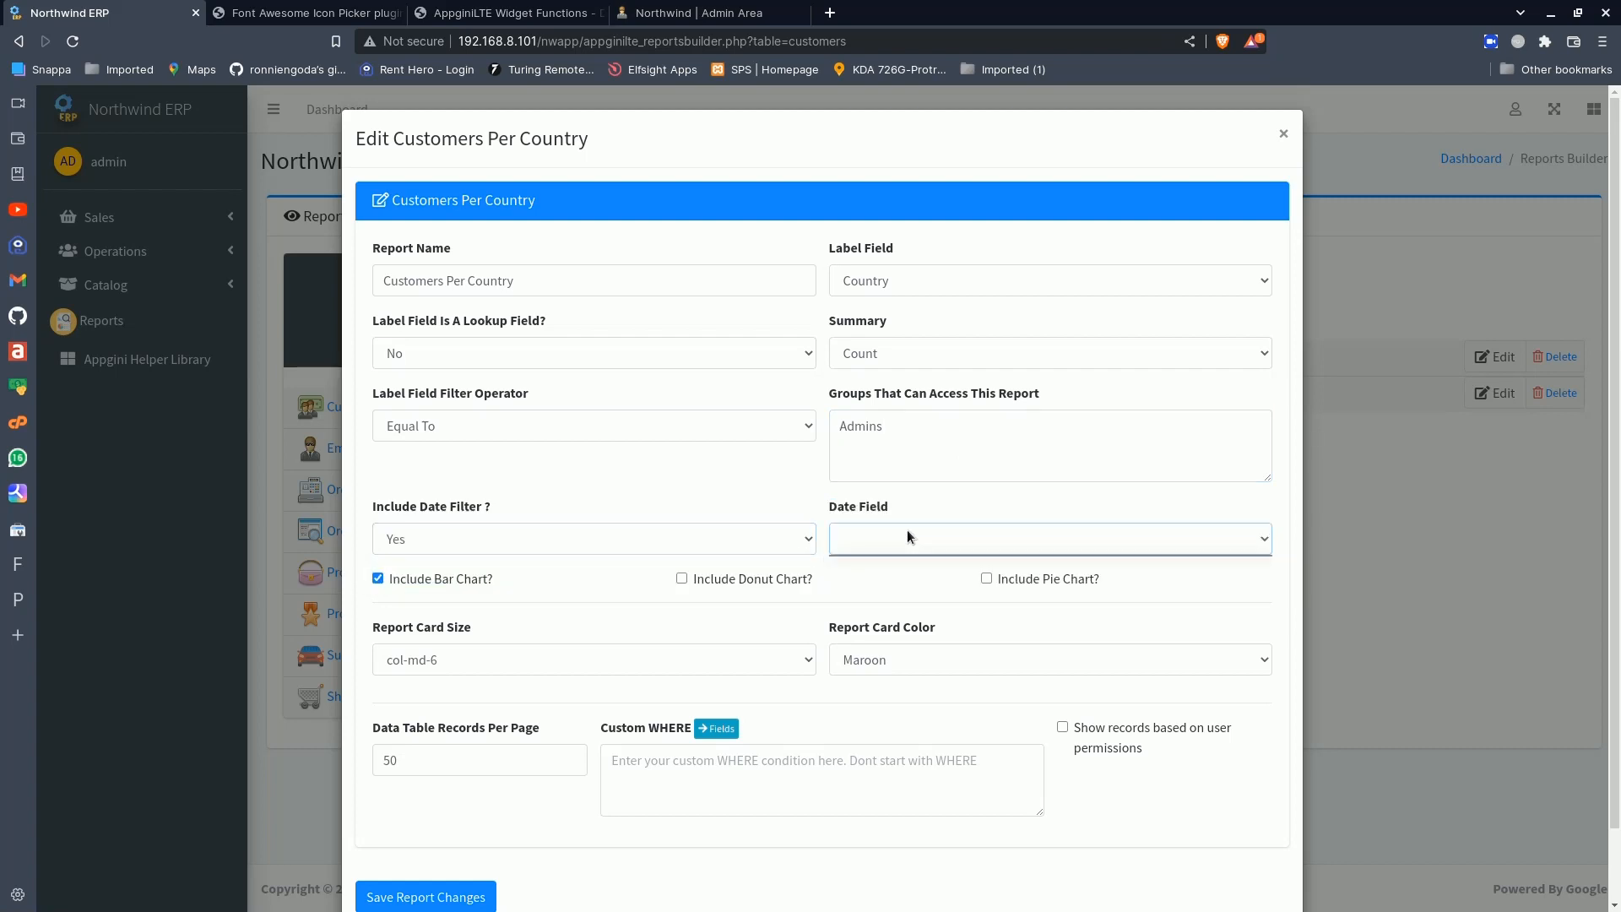
pyautogui.click(723, 538)
pyautogui.click(606, 559)
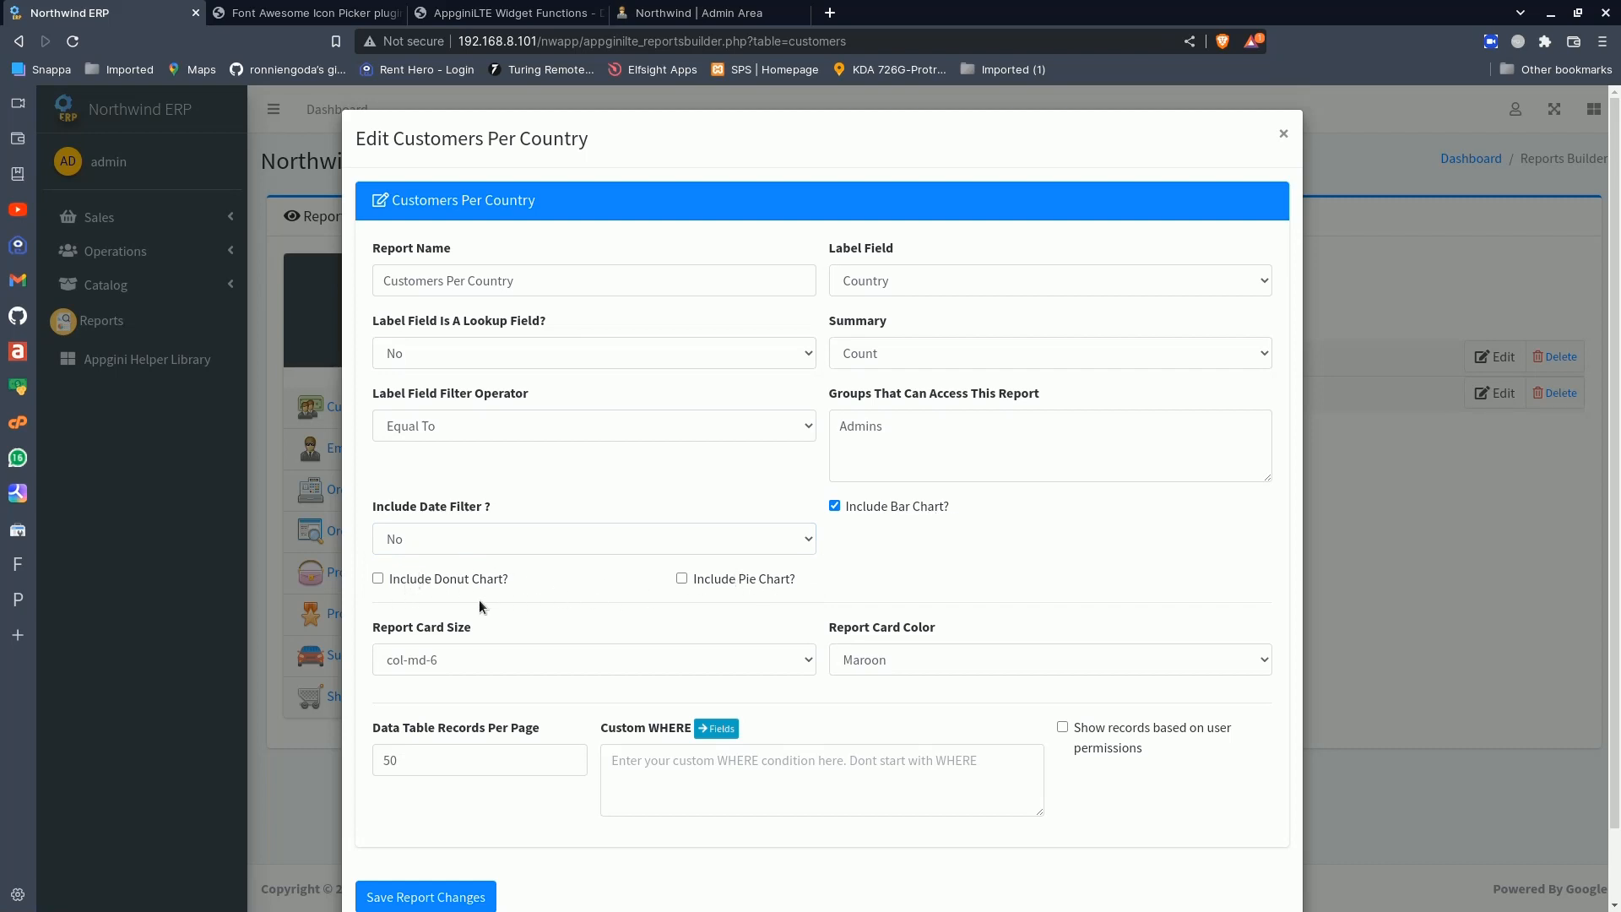
# - Check the report card size options and set the report card color to Dark
pyautogui.scroll(-1, 730, 608)
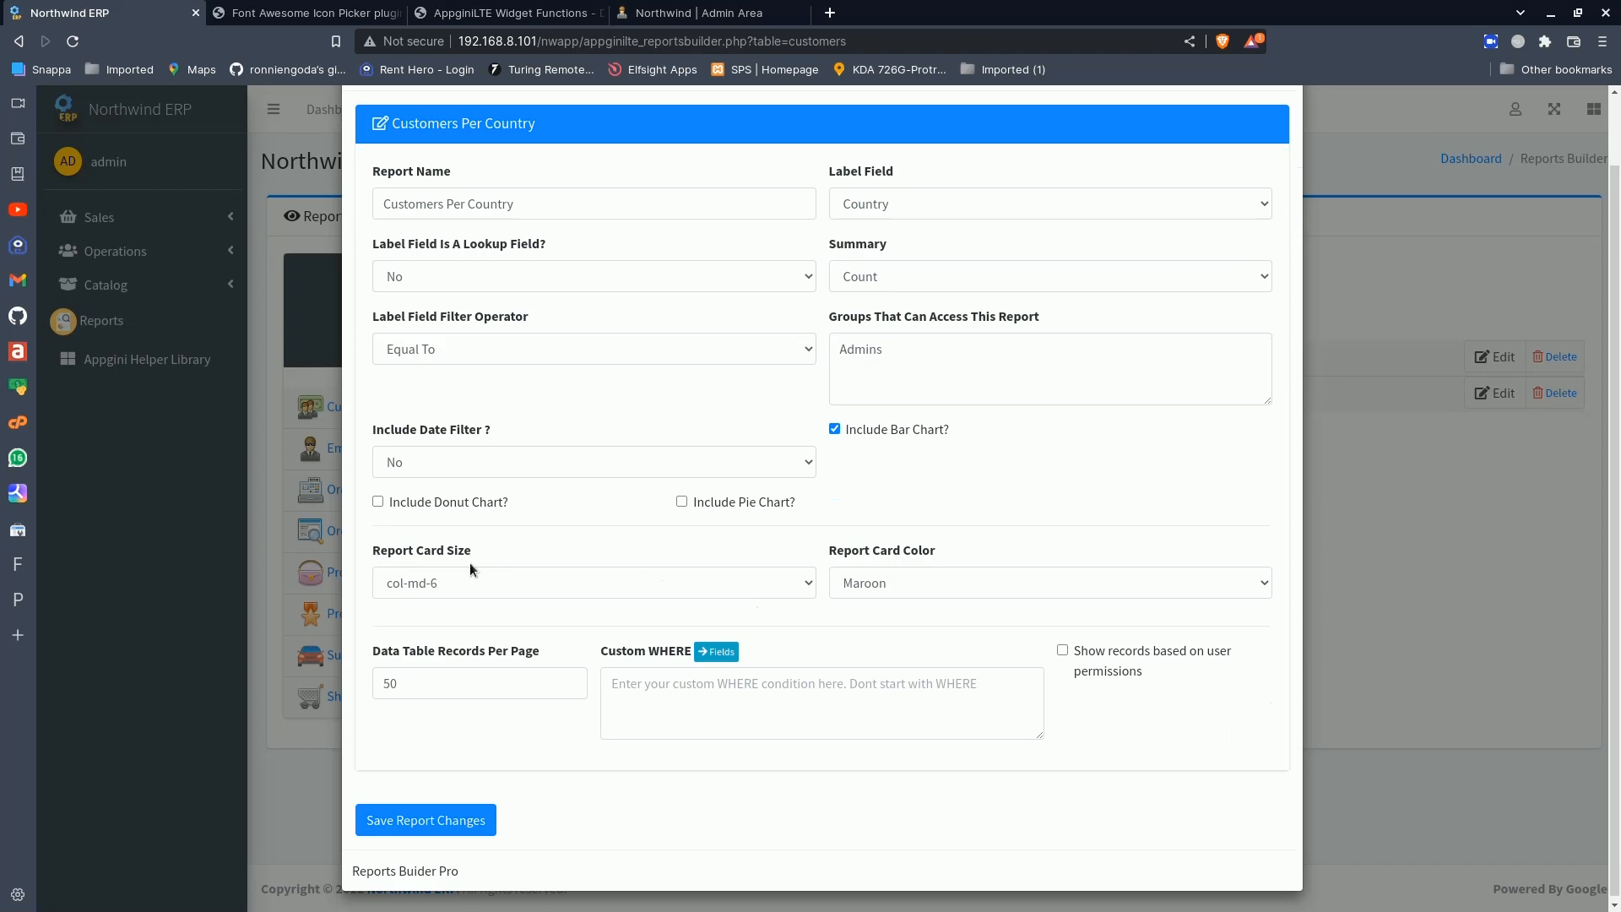
pyautogui.click(540, 585)
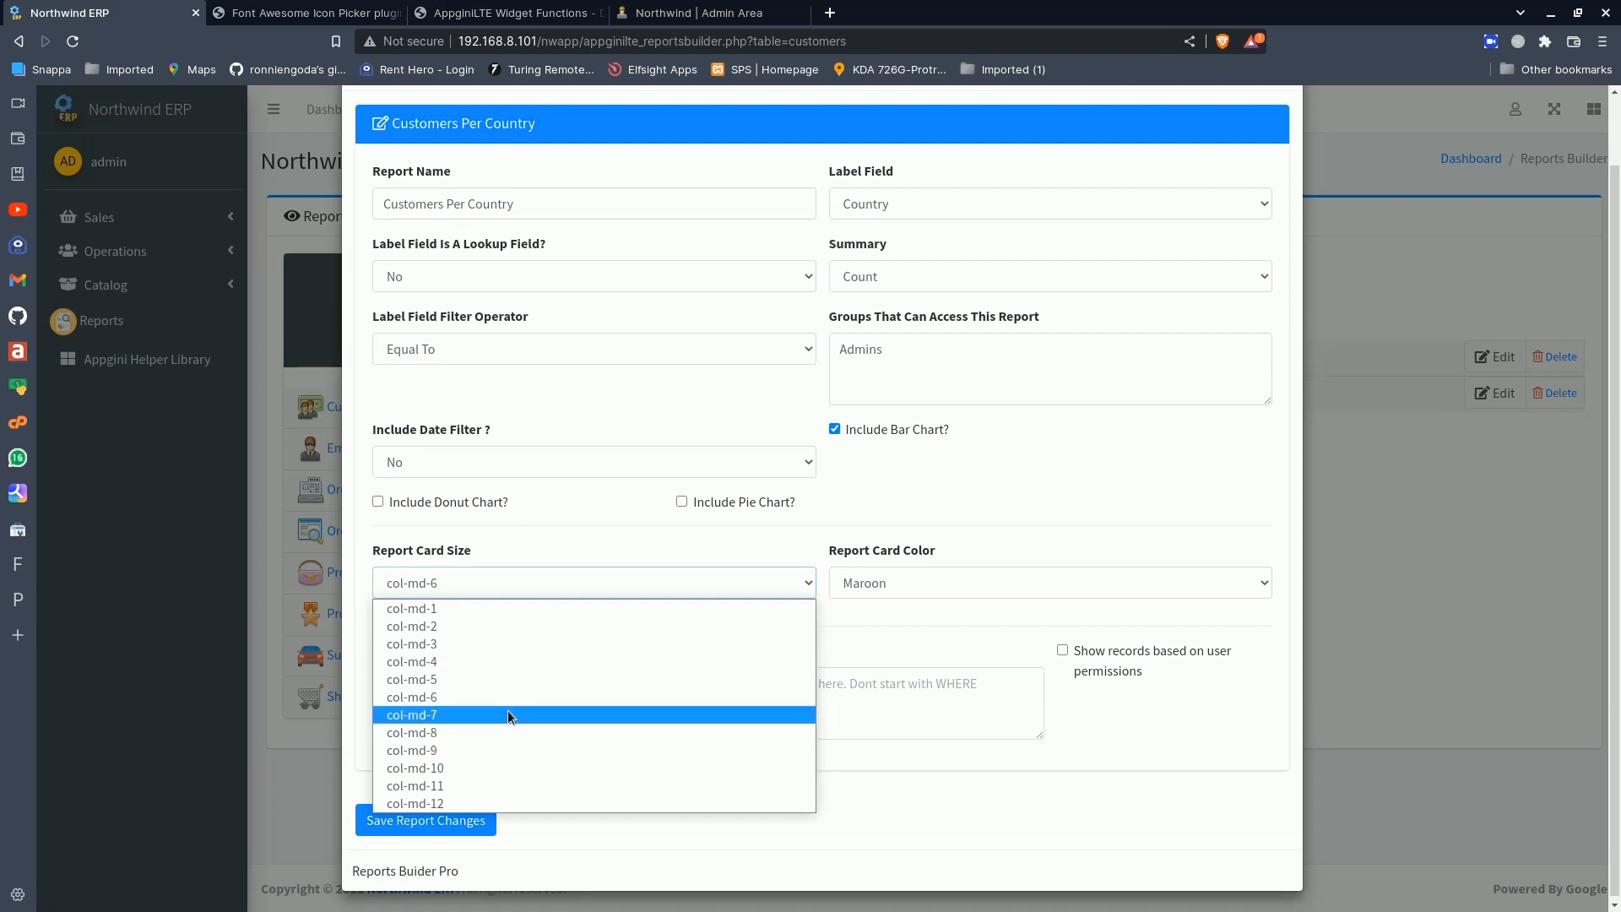
pyautogui.click(650, 554)
pyautogui.click(893, 579)
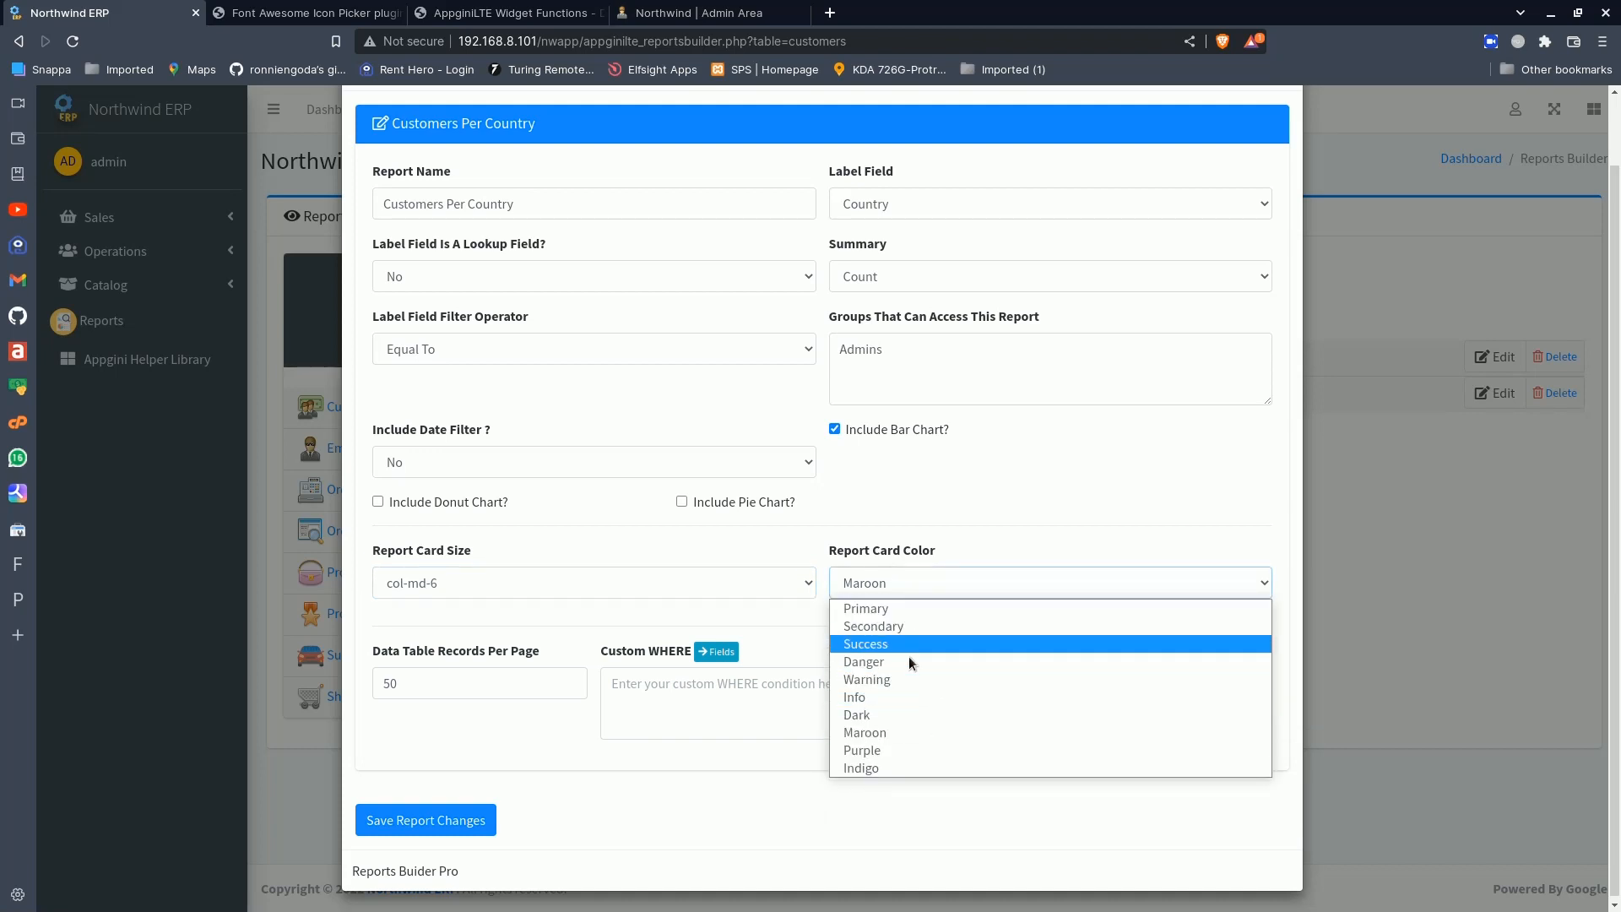
pyautogui.click(913, 716)
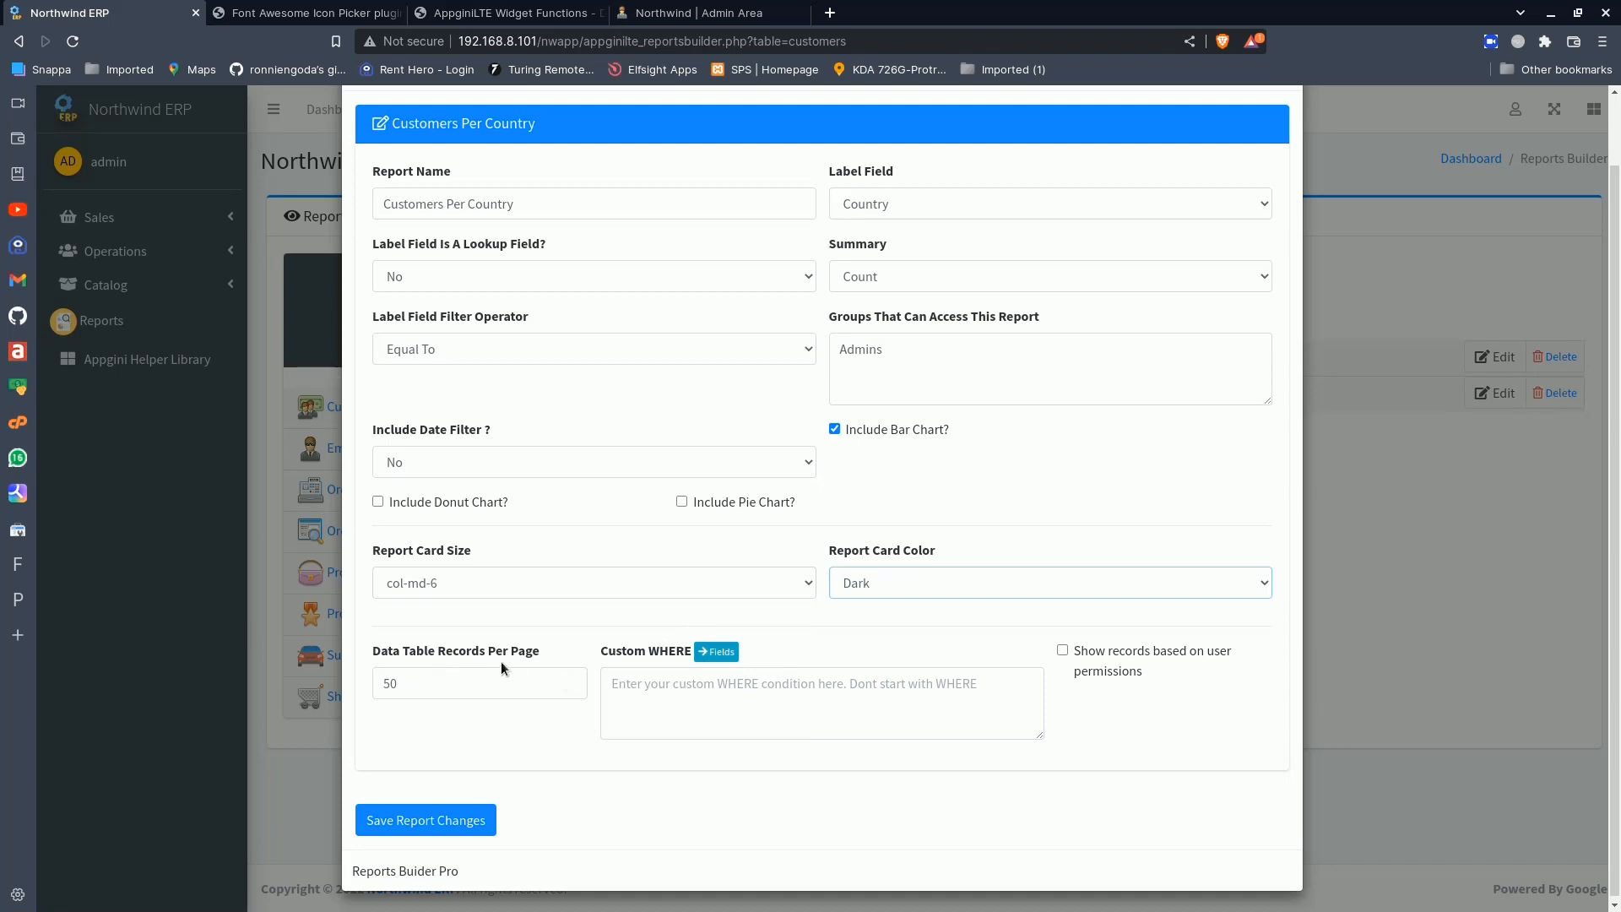
pyautogui.click(441, 675)
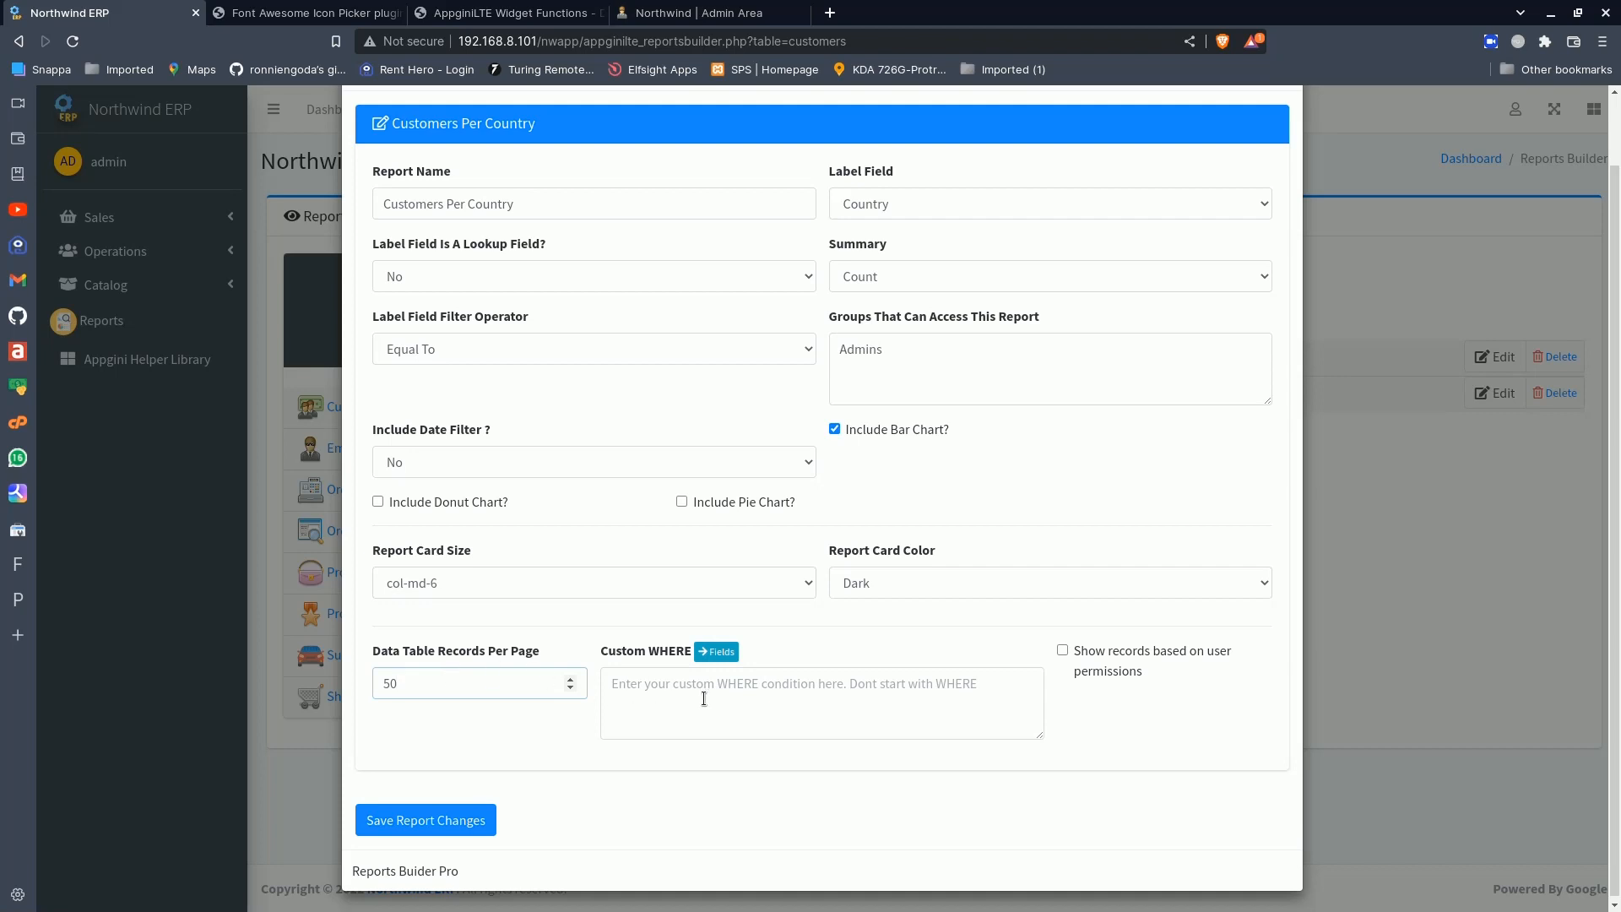
# - Copy the `customers`.`CustomerID` field from the table fields helper into the report's custom WHERE condition
pyautogui.click(733, 698)
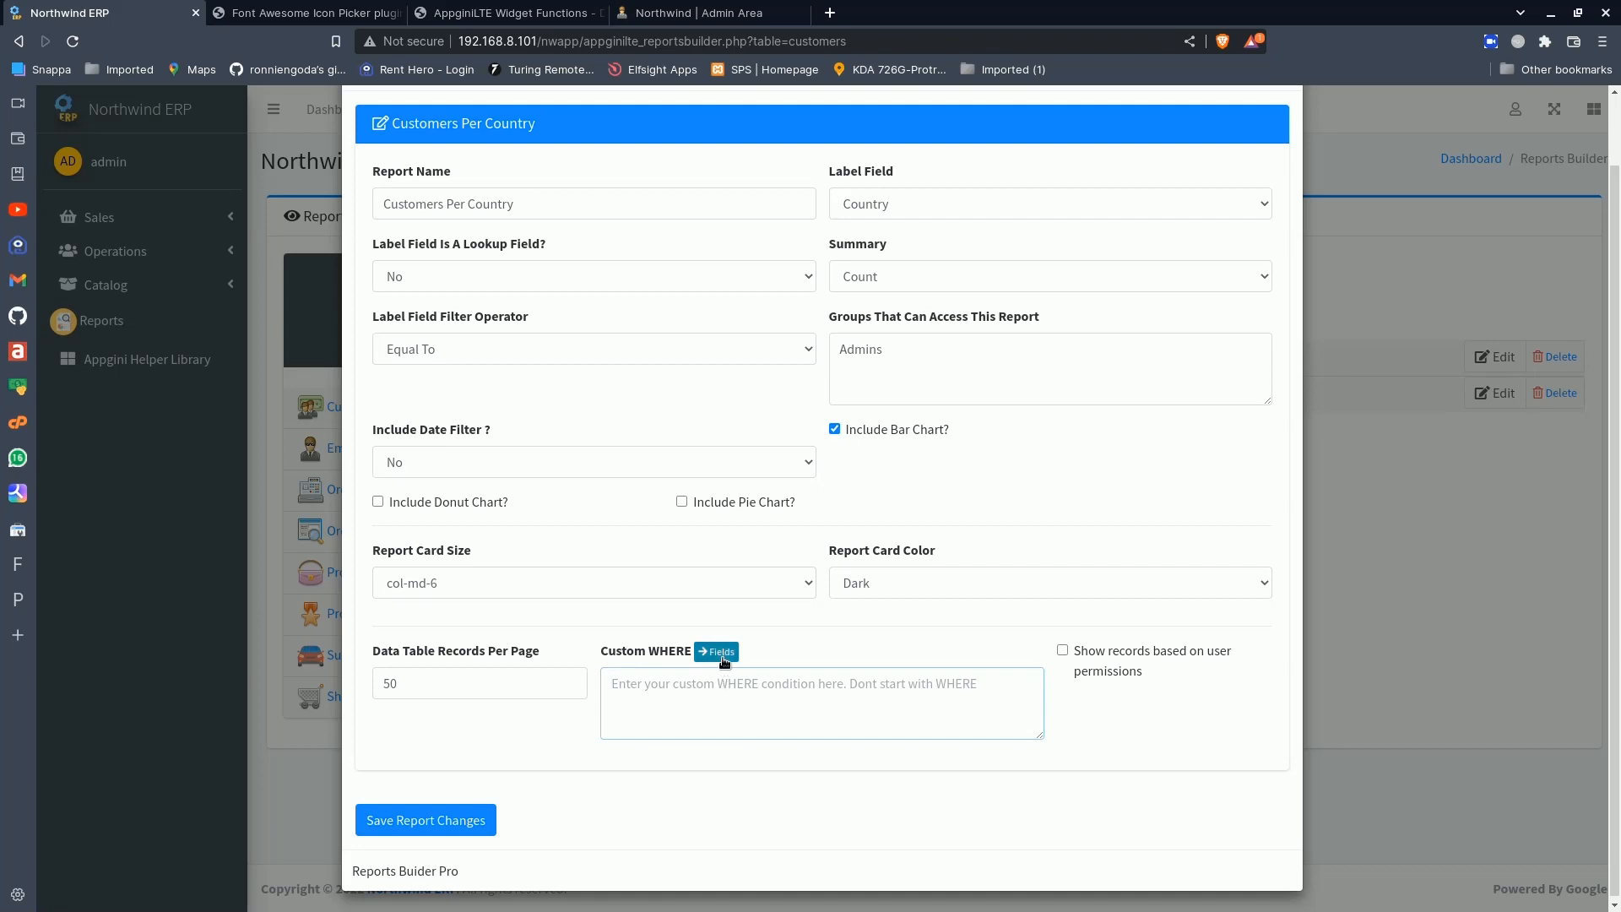
pyautogui.click(722, 659)
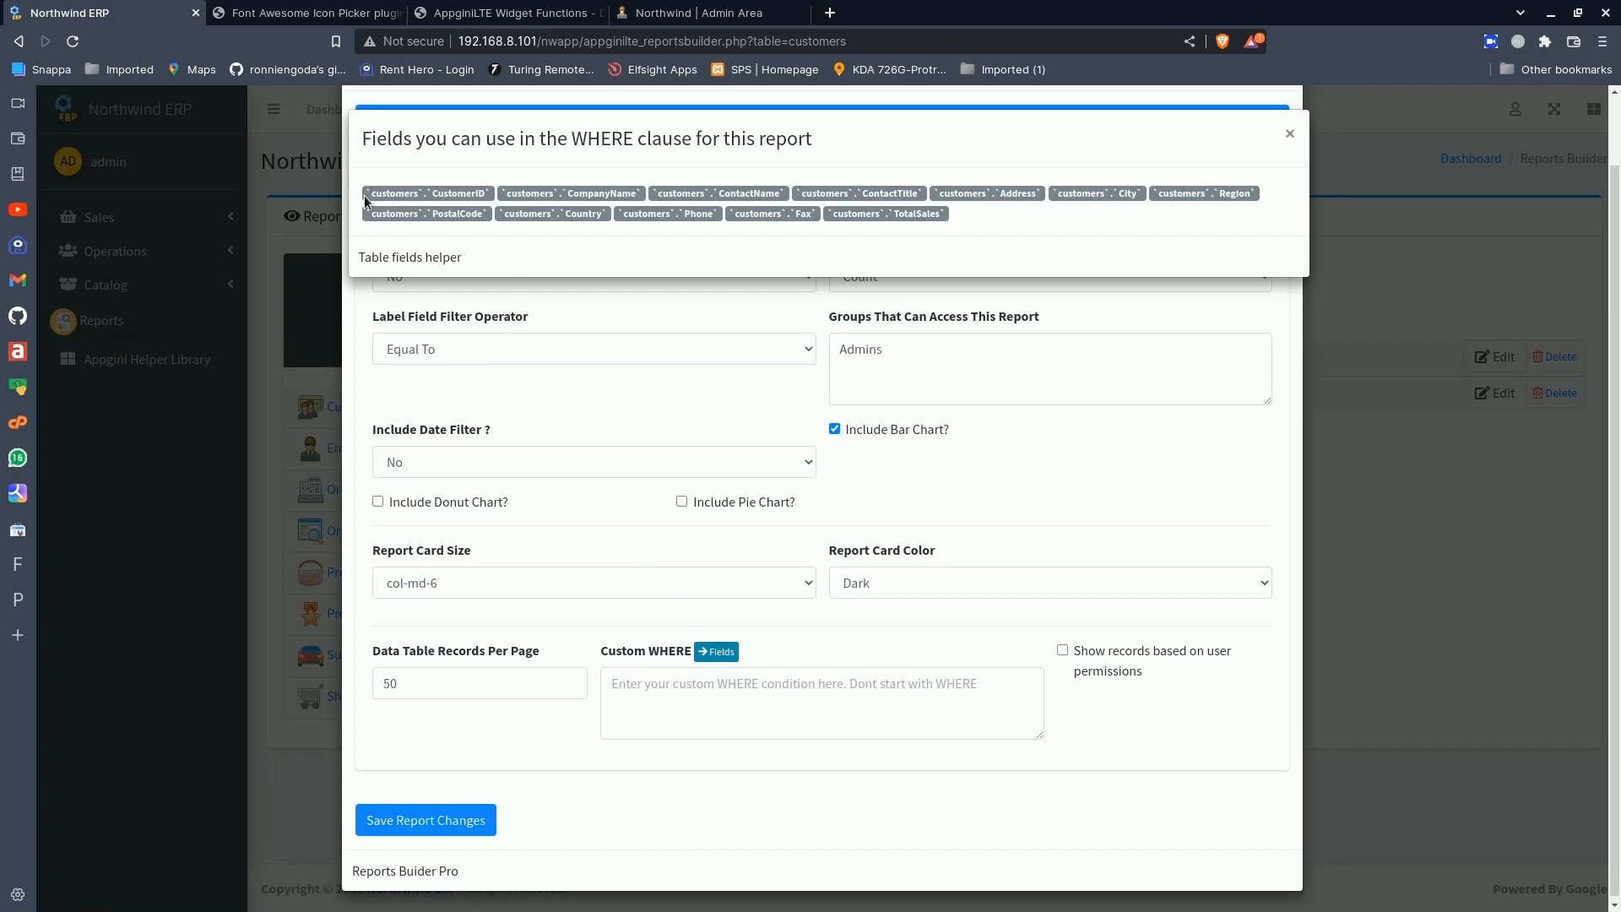
pyautogui.moveTo(363, 195); pyautogui.dragTo(494, 195)
pyautogui.hotkey('ctrl', 'c')
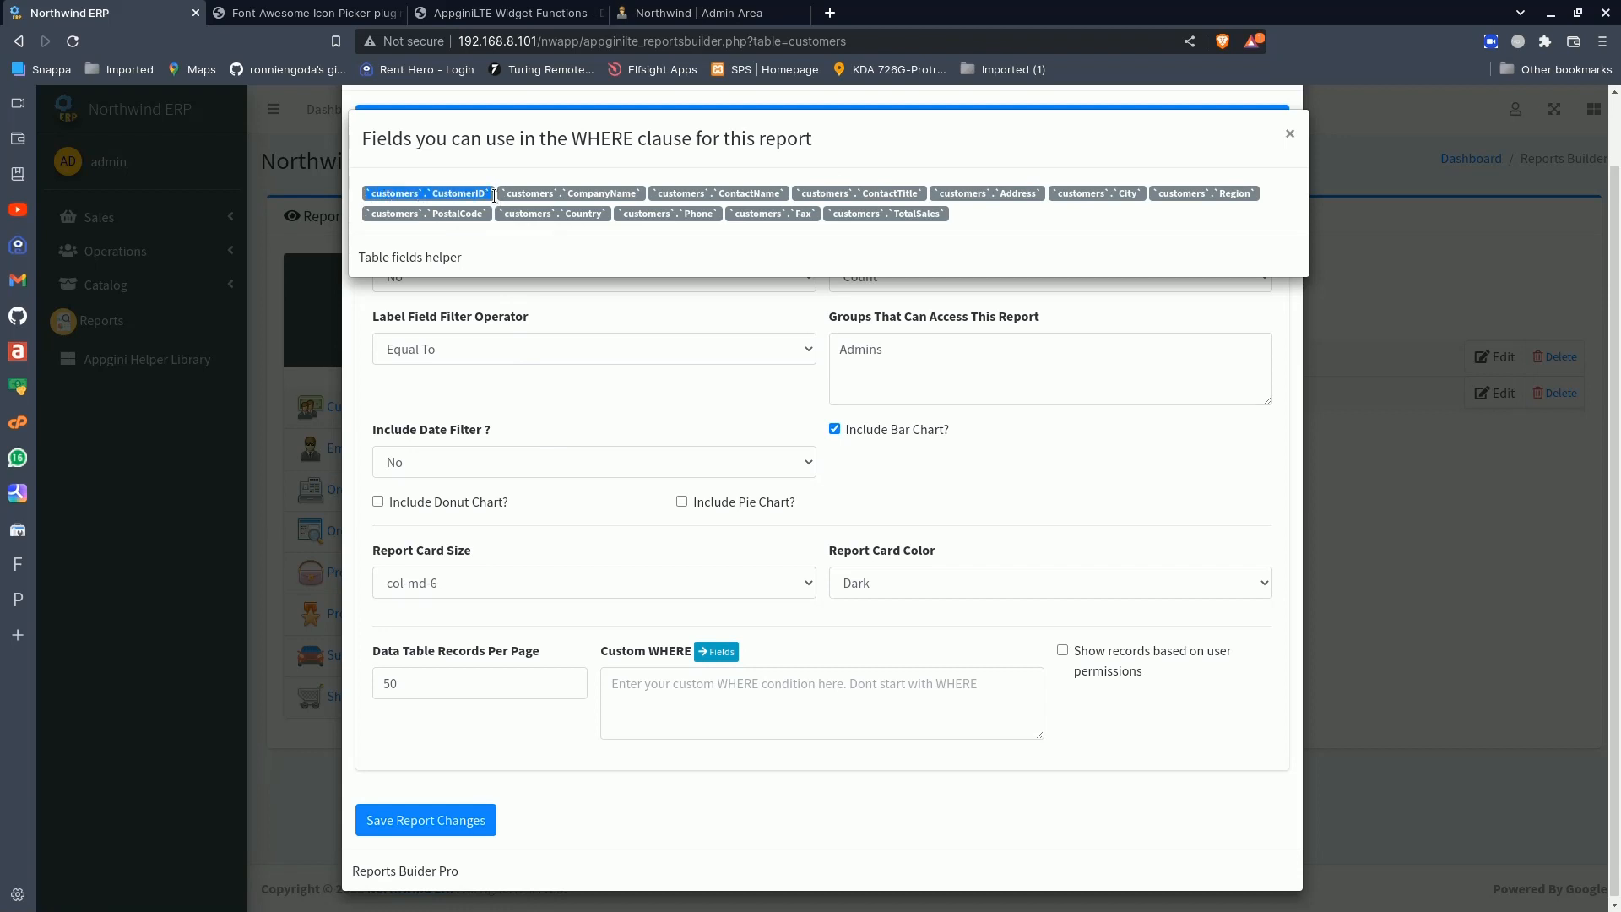
pyautogui.click(684, 681)
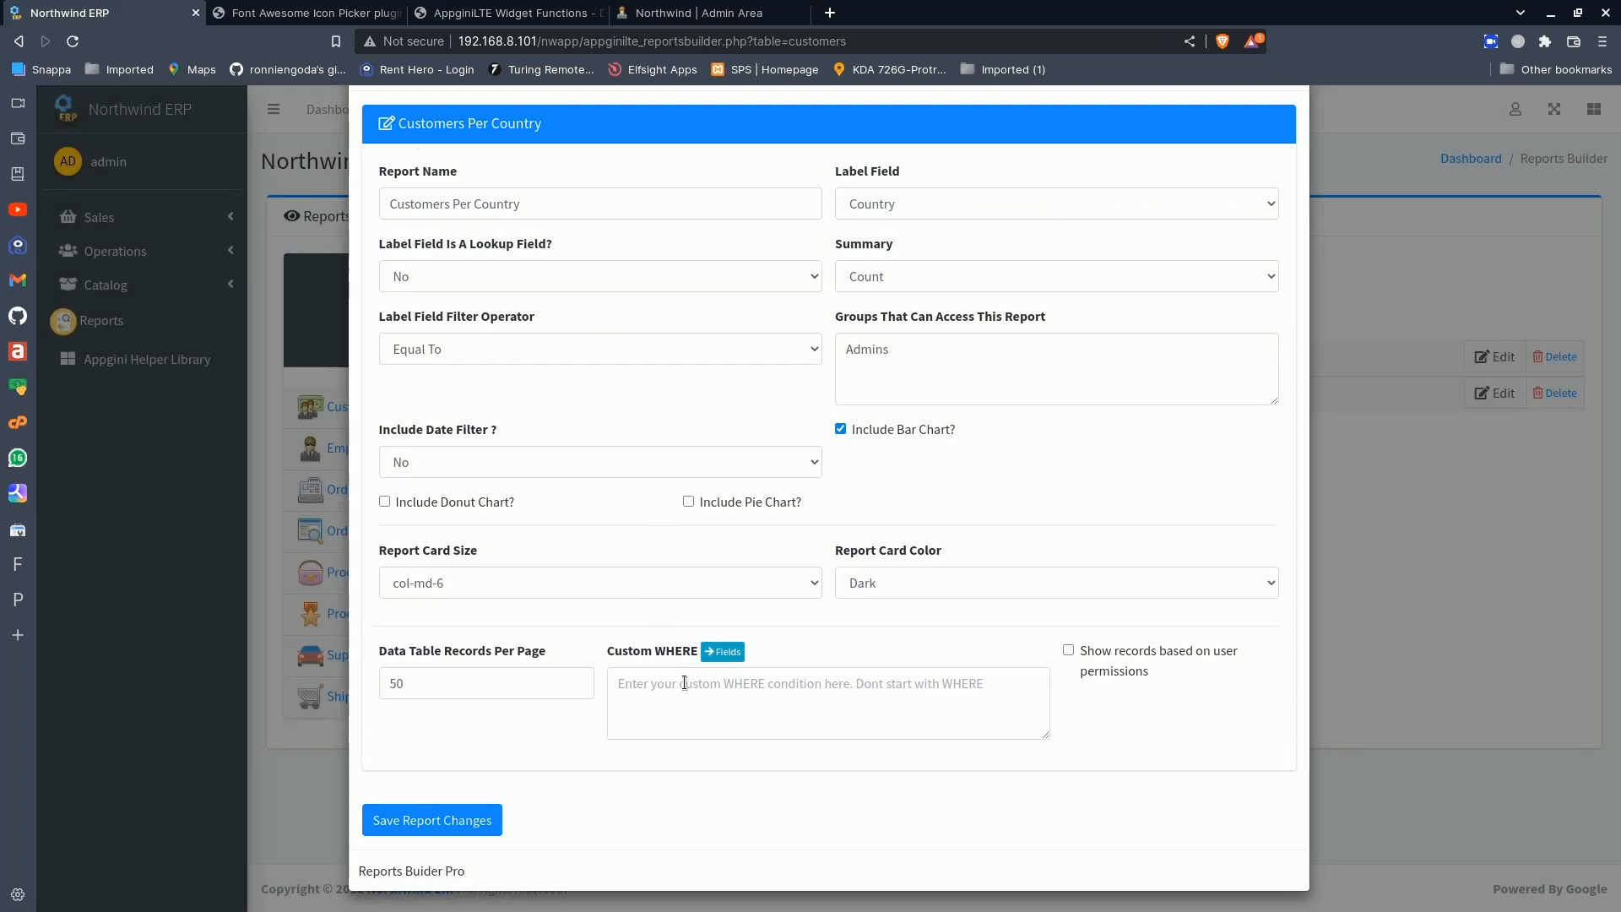
pyautogui.click(684, 682)
pyautogui.hotkey('ctrl', 'v')
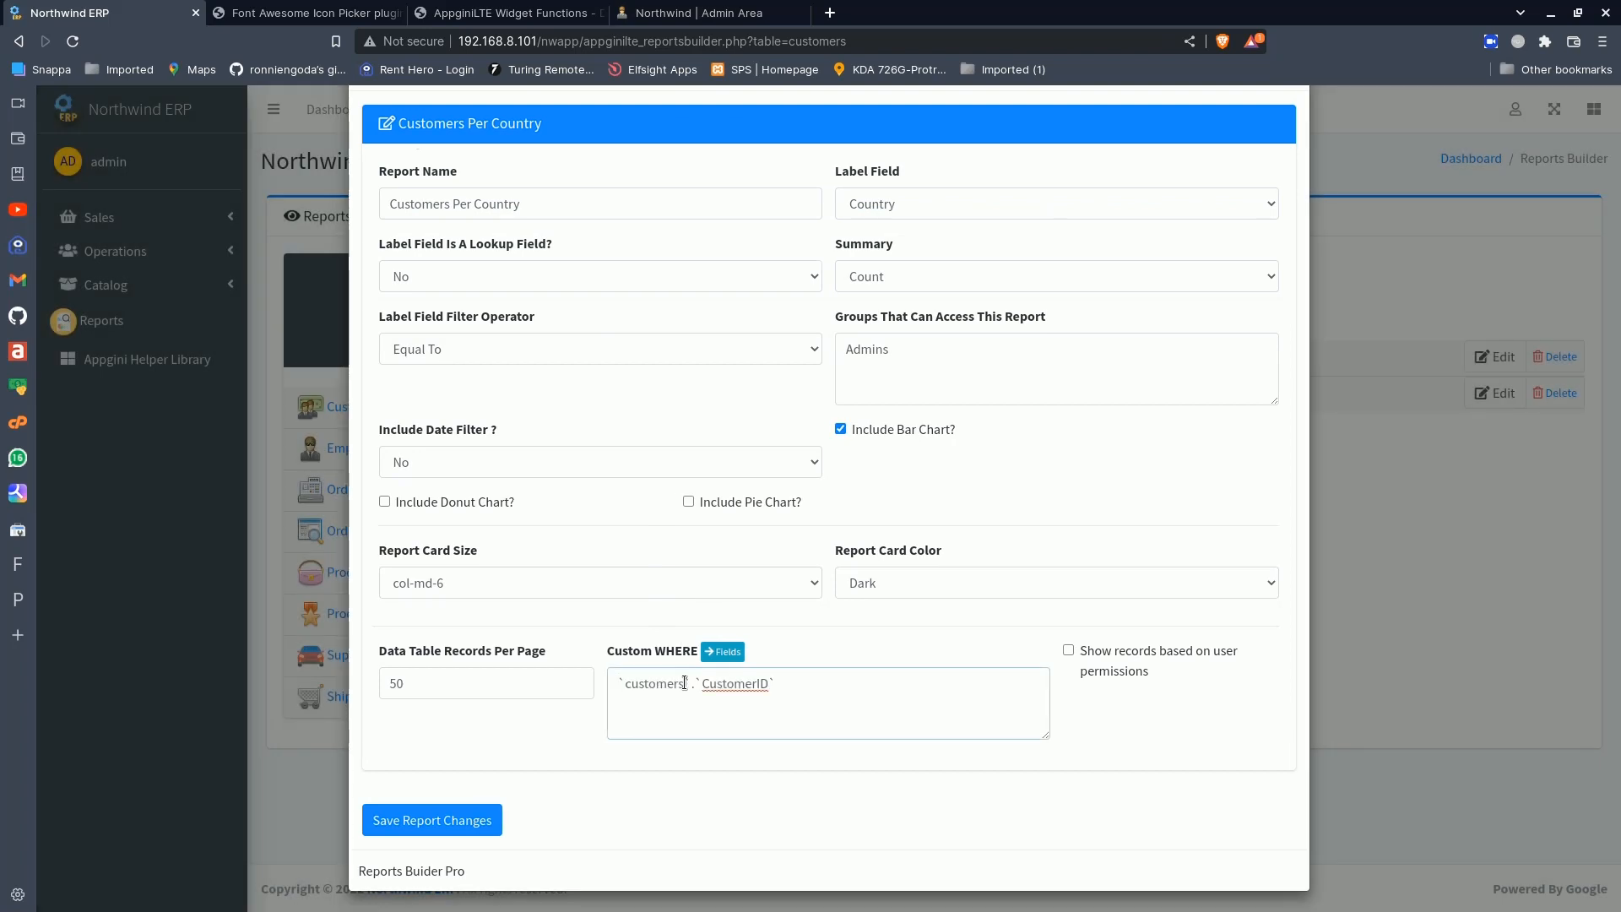
# - Try comparing the field with Germany in the custom WHERE condition, and clear the whole condition
pyautogui.write('=;')
pyautogui.press('BackSpace')
pyautogui.write('"')
pyautogui.write("'")
pyautogui.write('Germany')
pyautogui.hotkey('ctrl', 'a')
pyautogui.press('BackSpace')
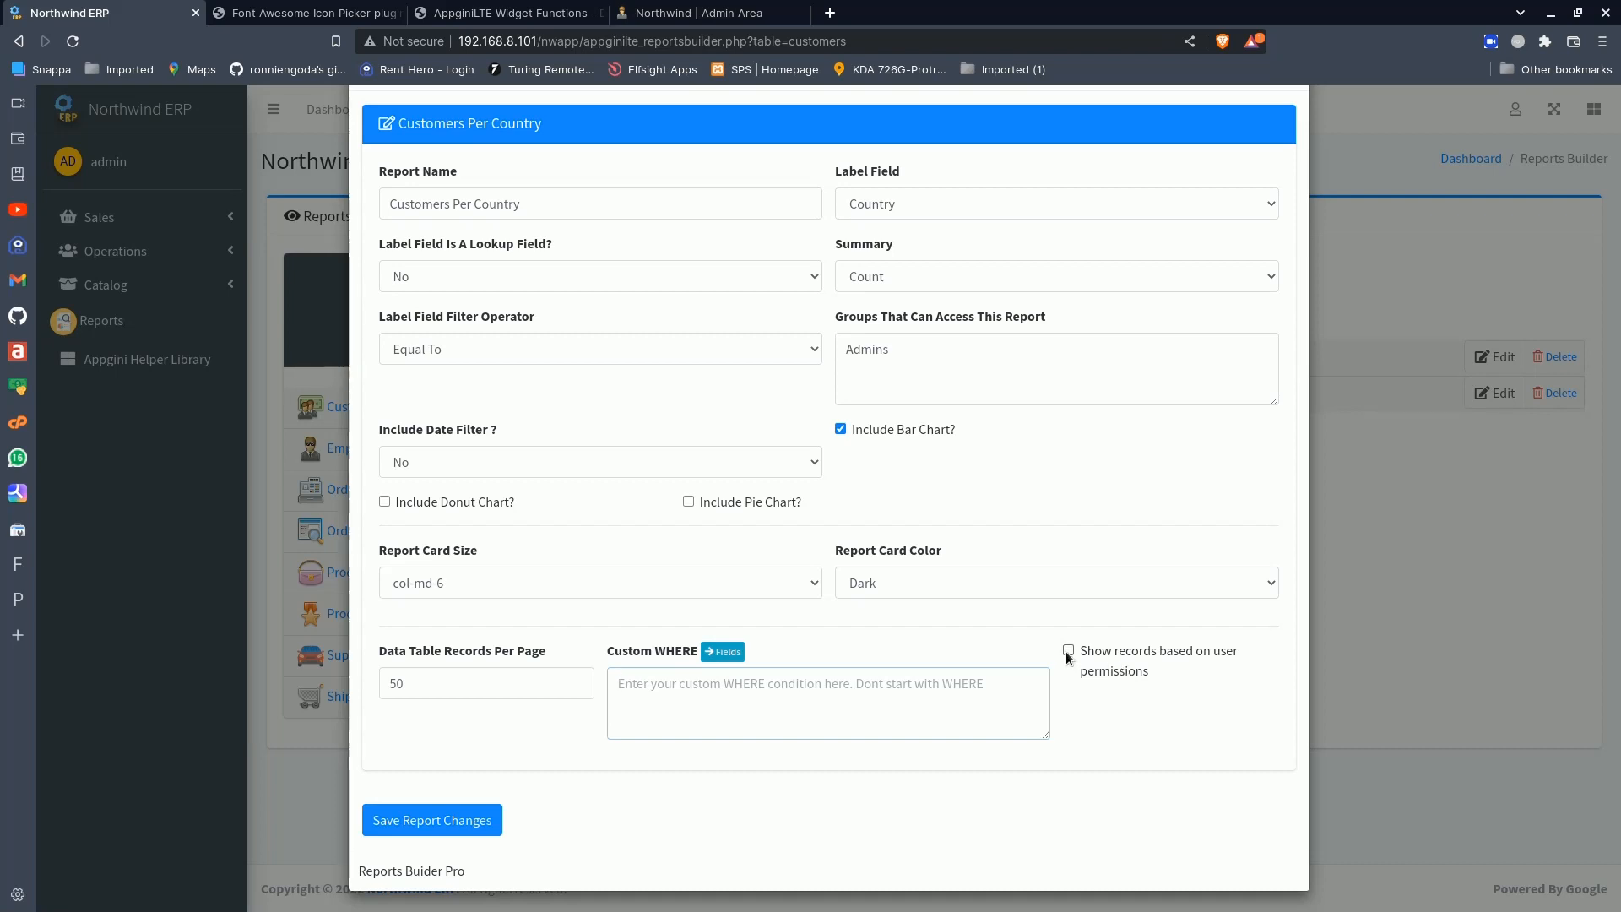
# - Save the report changes and open the Customers Per Country report from the reports list
pyautogui.click(467, 818)
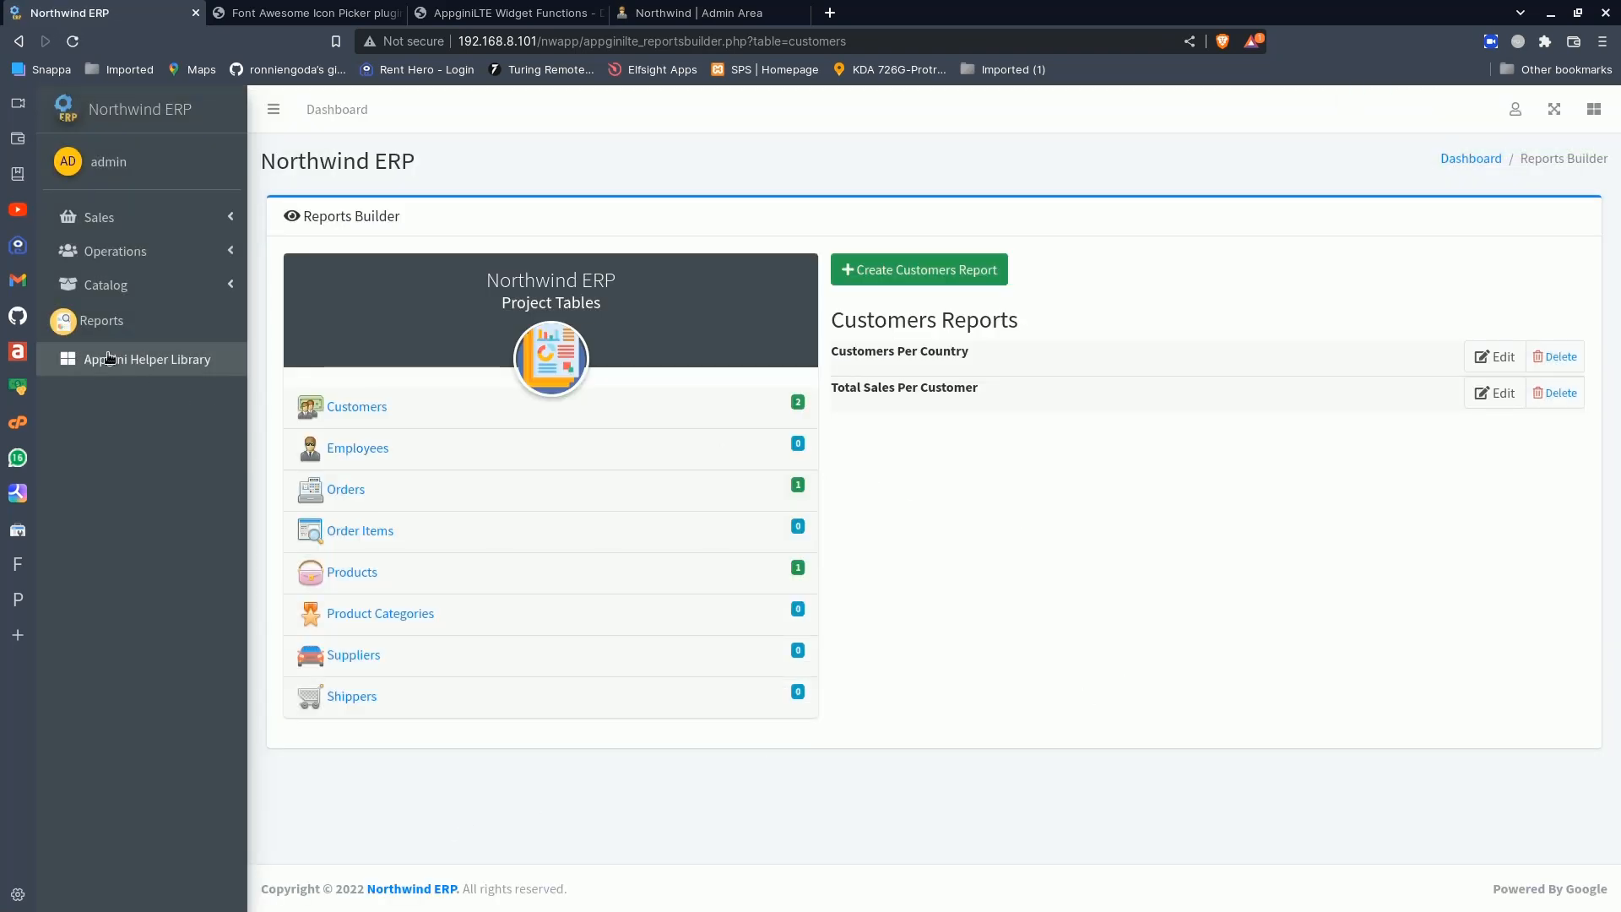
pyautogui.click(102, 320)
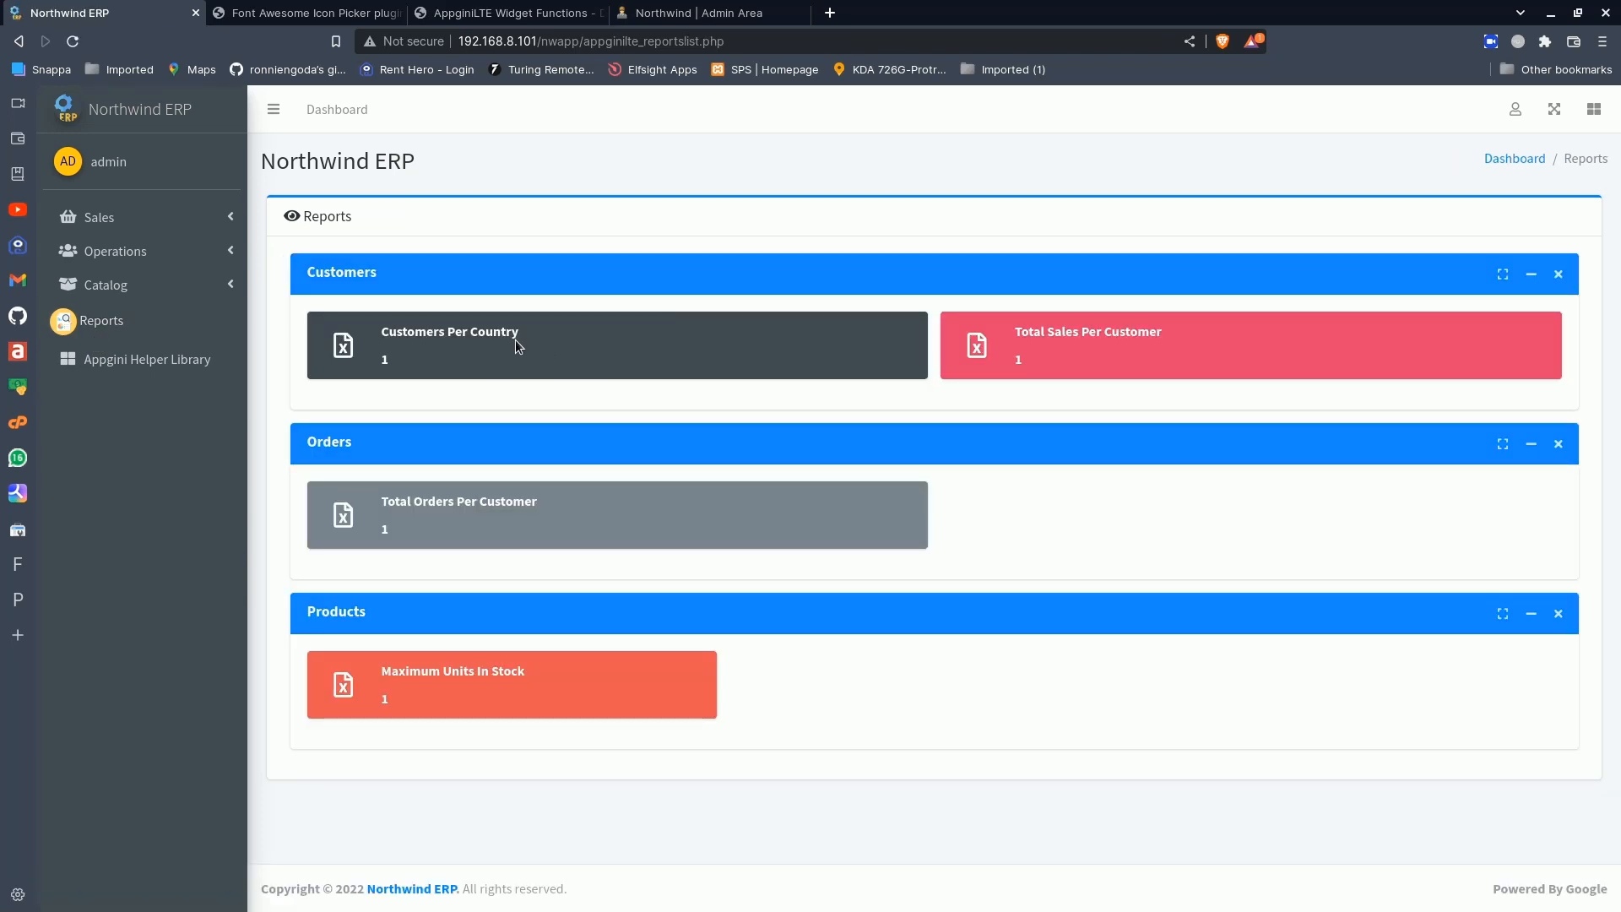
pyautogui.click(447, 331)
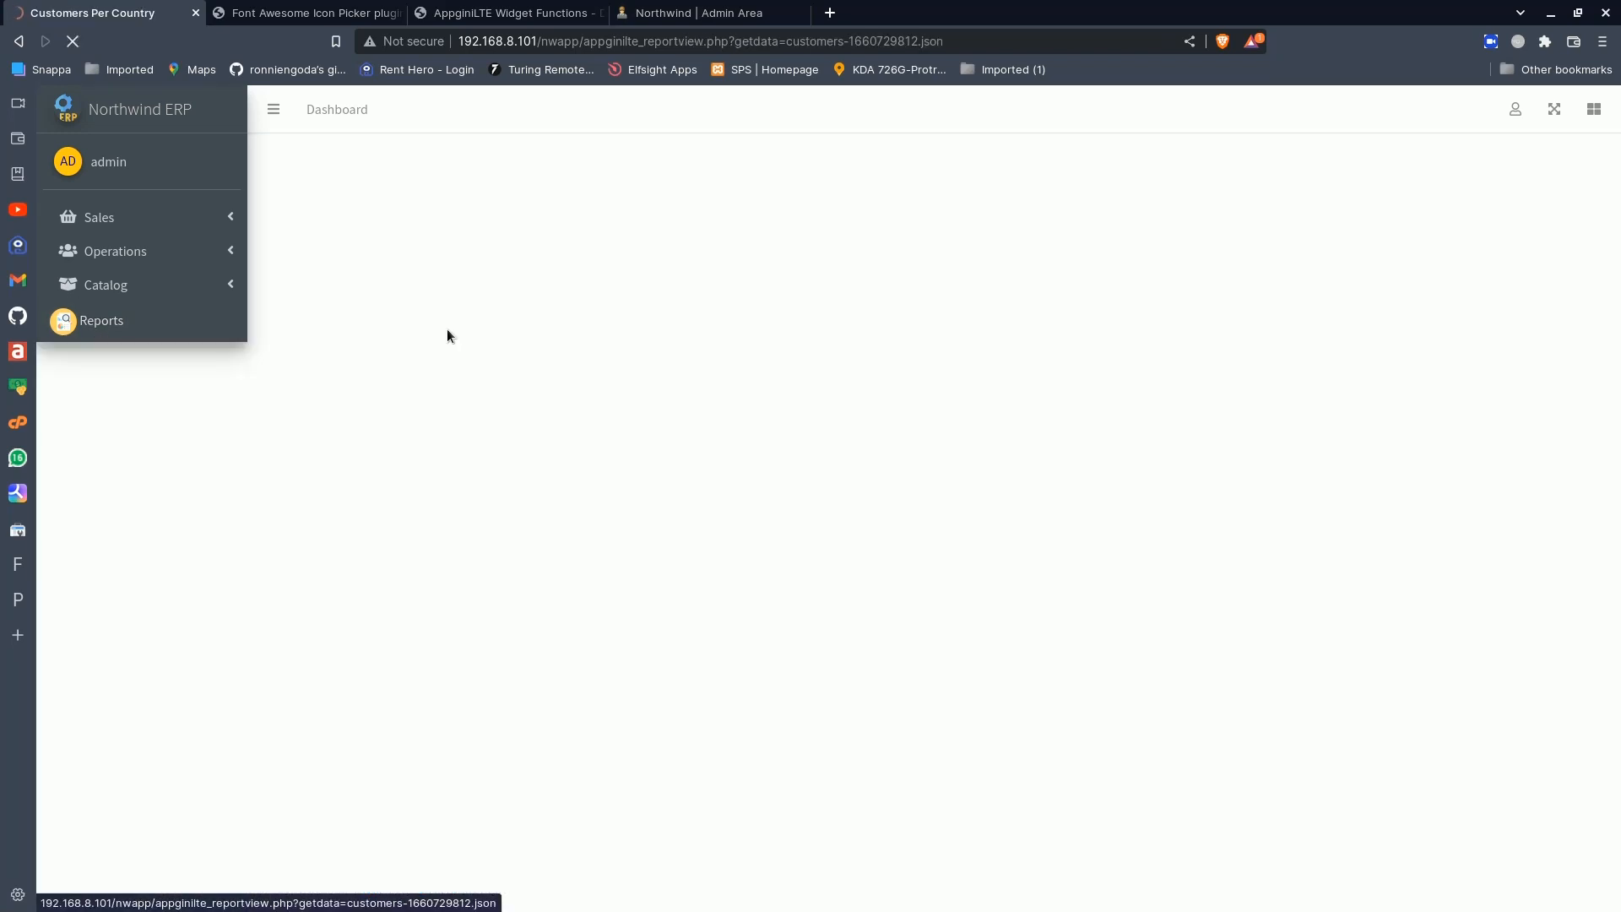
# - Review the Customers Per Country report's data table and its bar chart
pyautogui.scroll(-10, 618, 583)
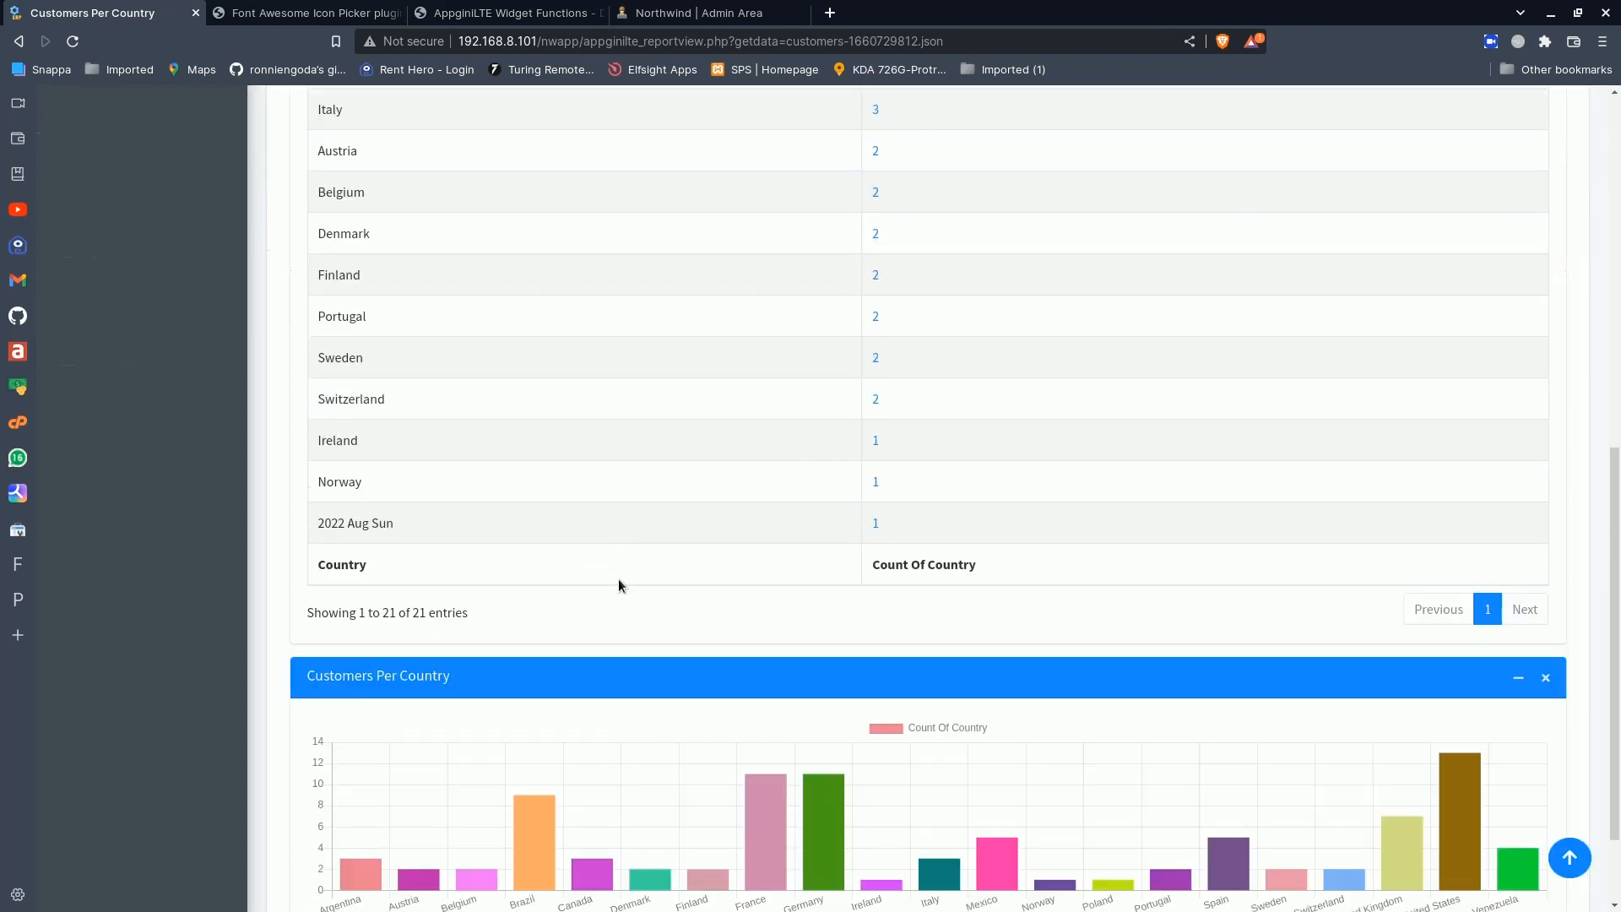
pyautogui.scroll(10, 618, 579)
pyautogui.scroll(-10, 618, 580)
pyautogui.scroll(10, 618, 579)
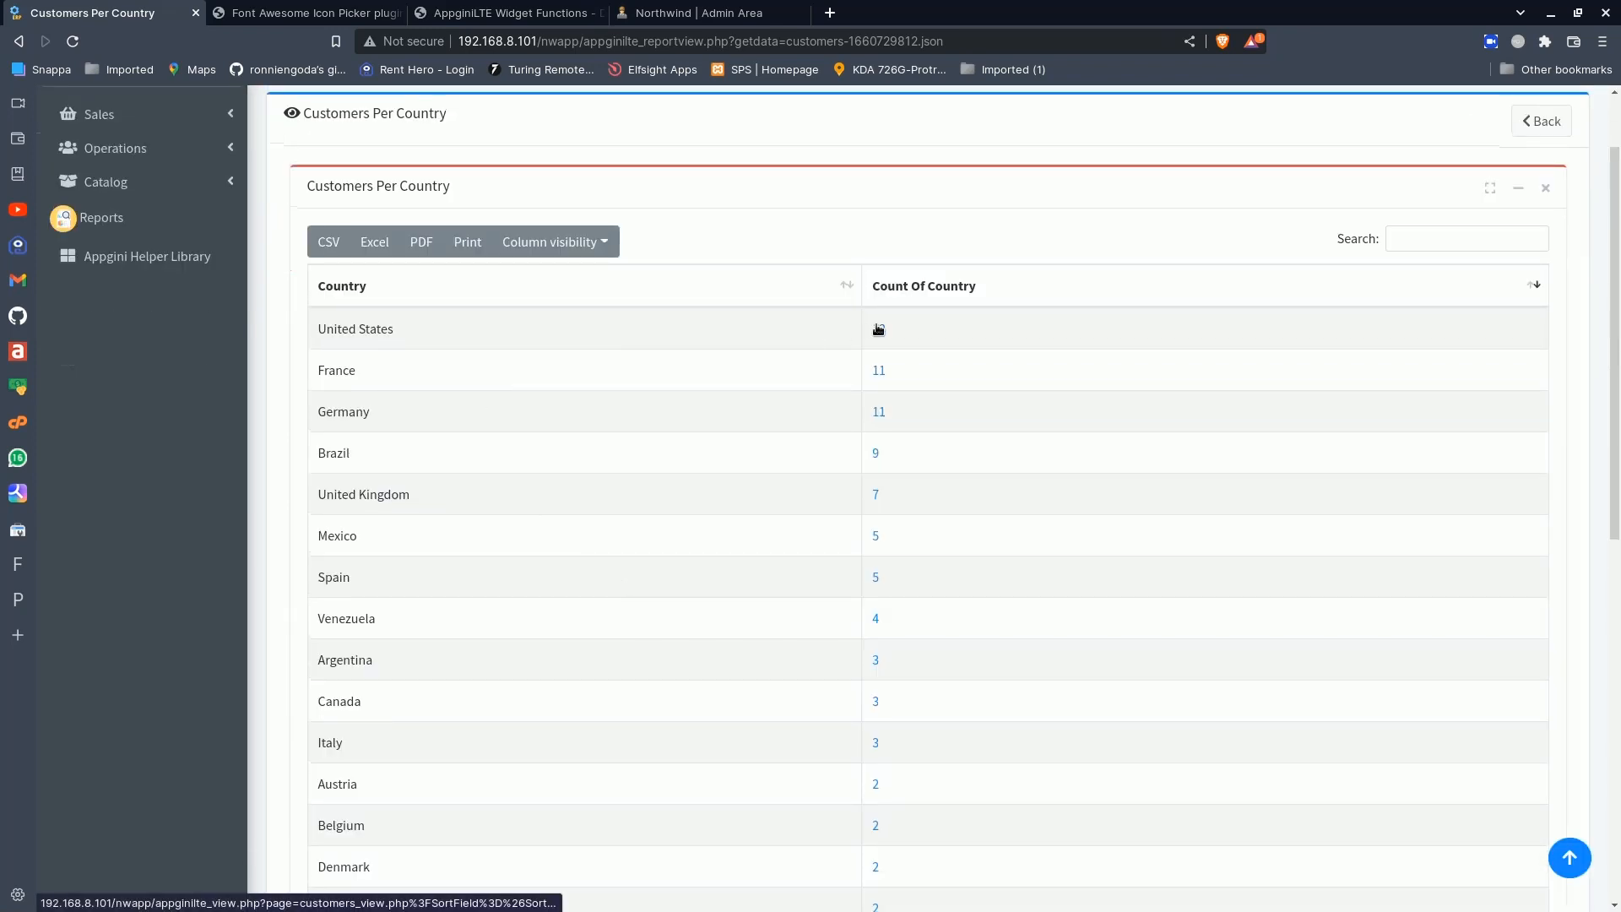
pyautogui.scroll(-9, 903, 529)
pyautogui.scroll(10, 904, 528)
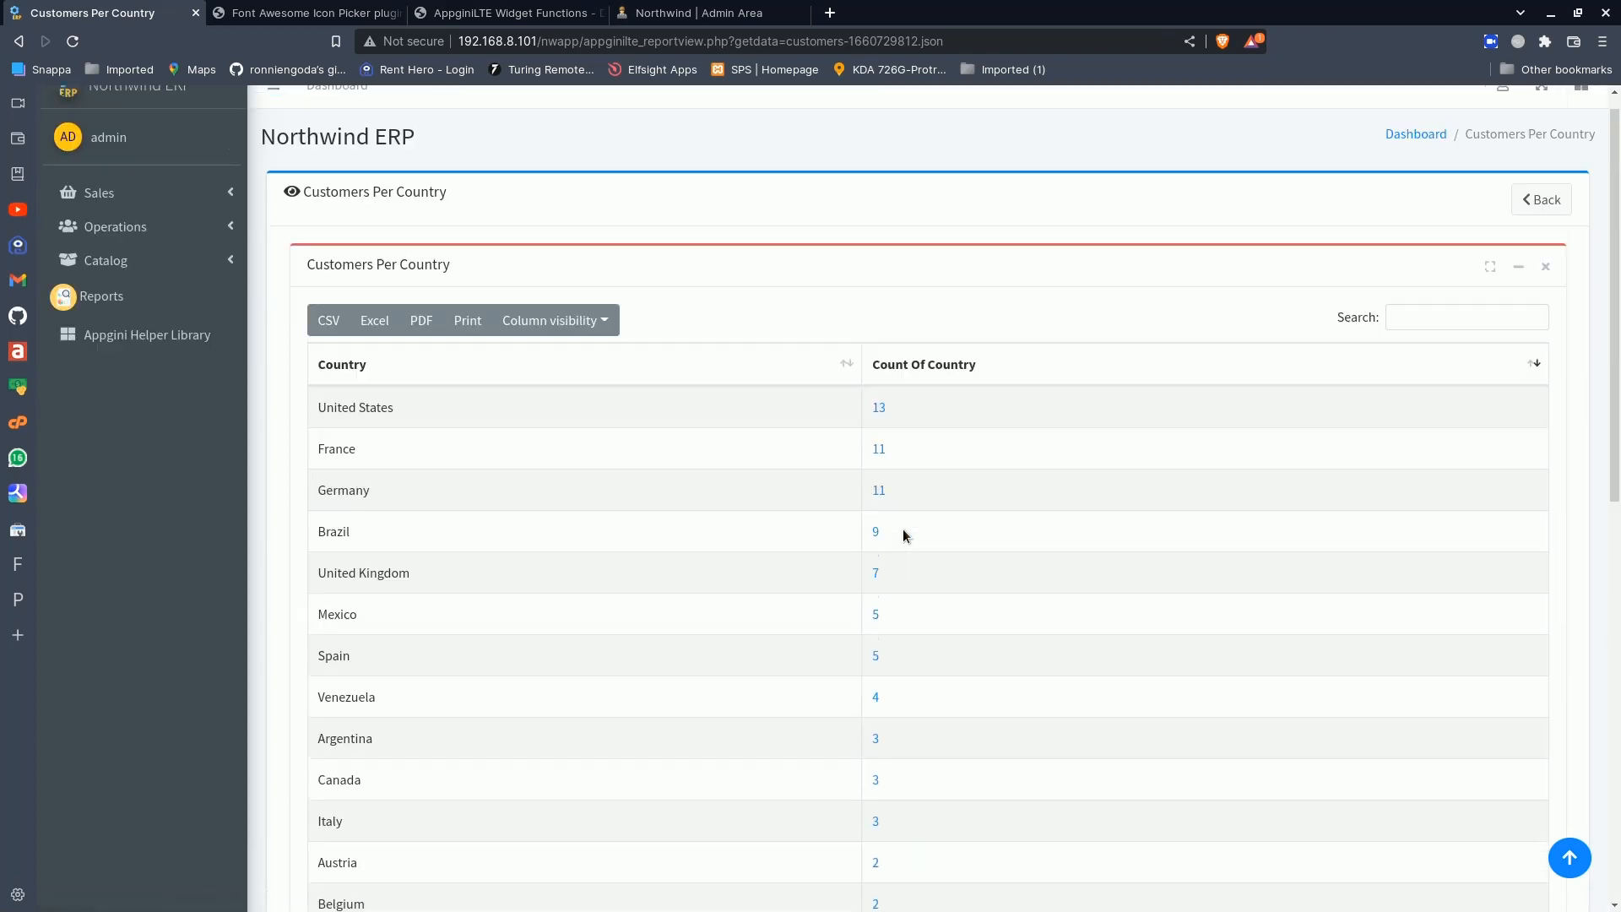
pyautogui.scroll(-7, 870, 562)
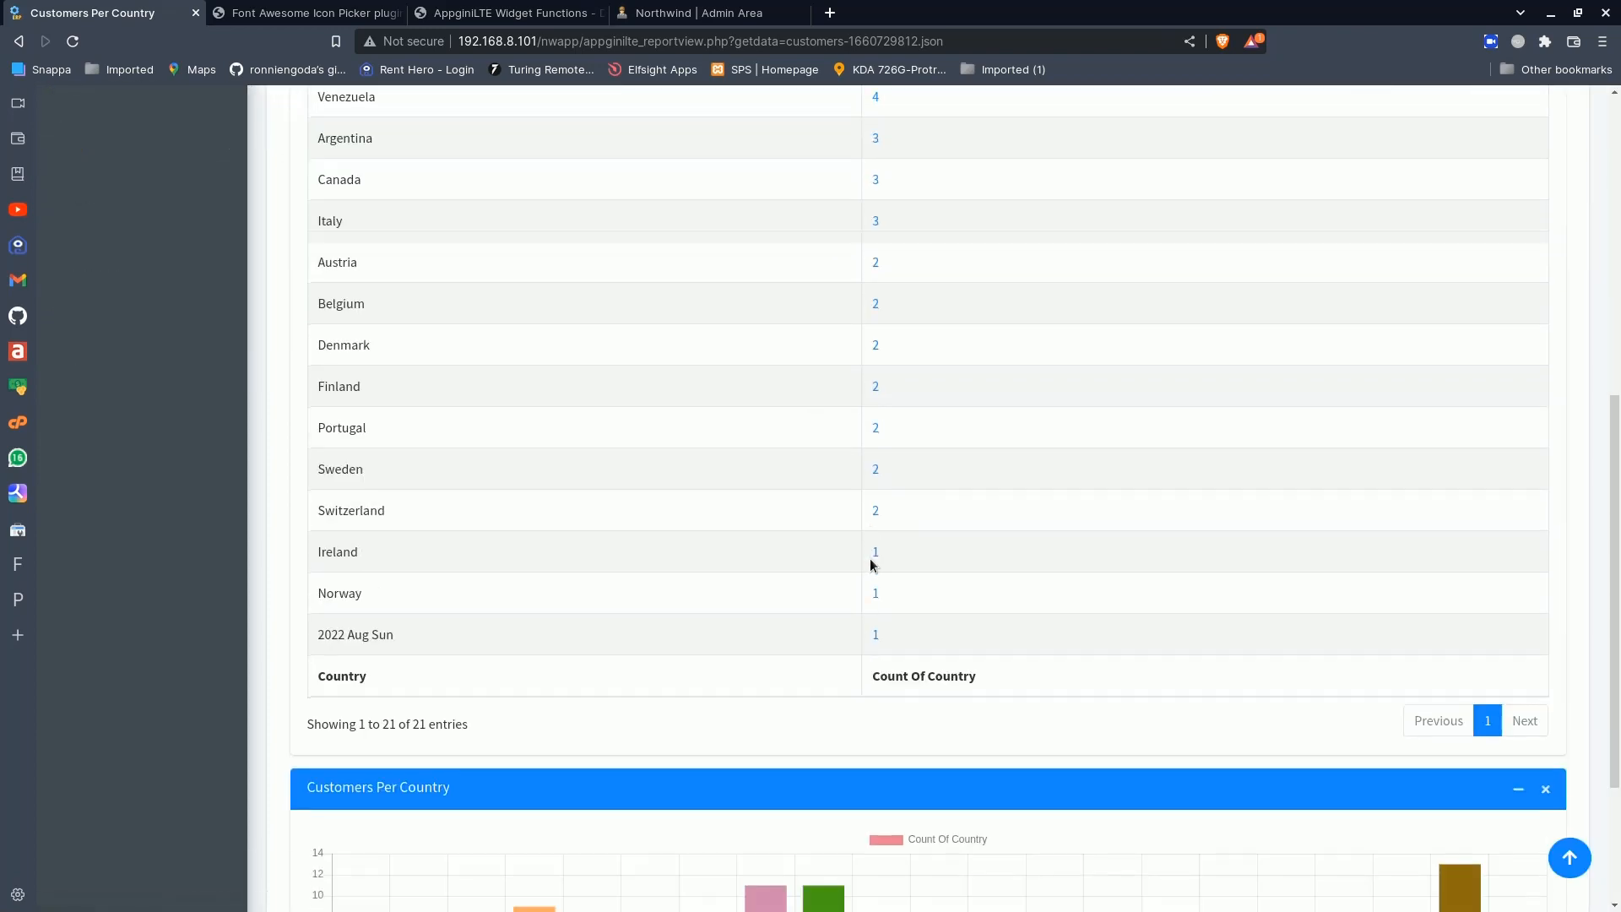
pyautogui.scroll(-3, 870, 563)
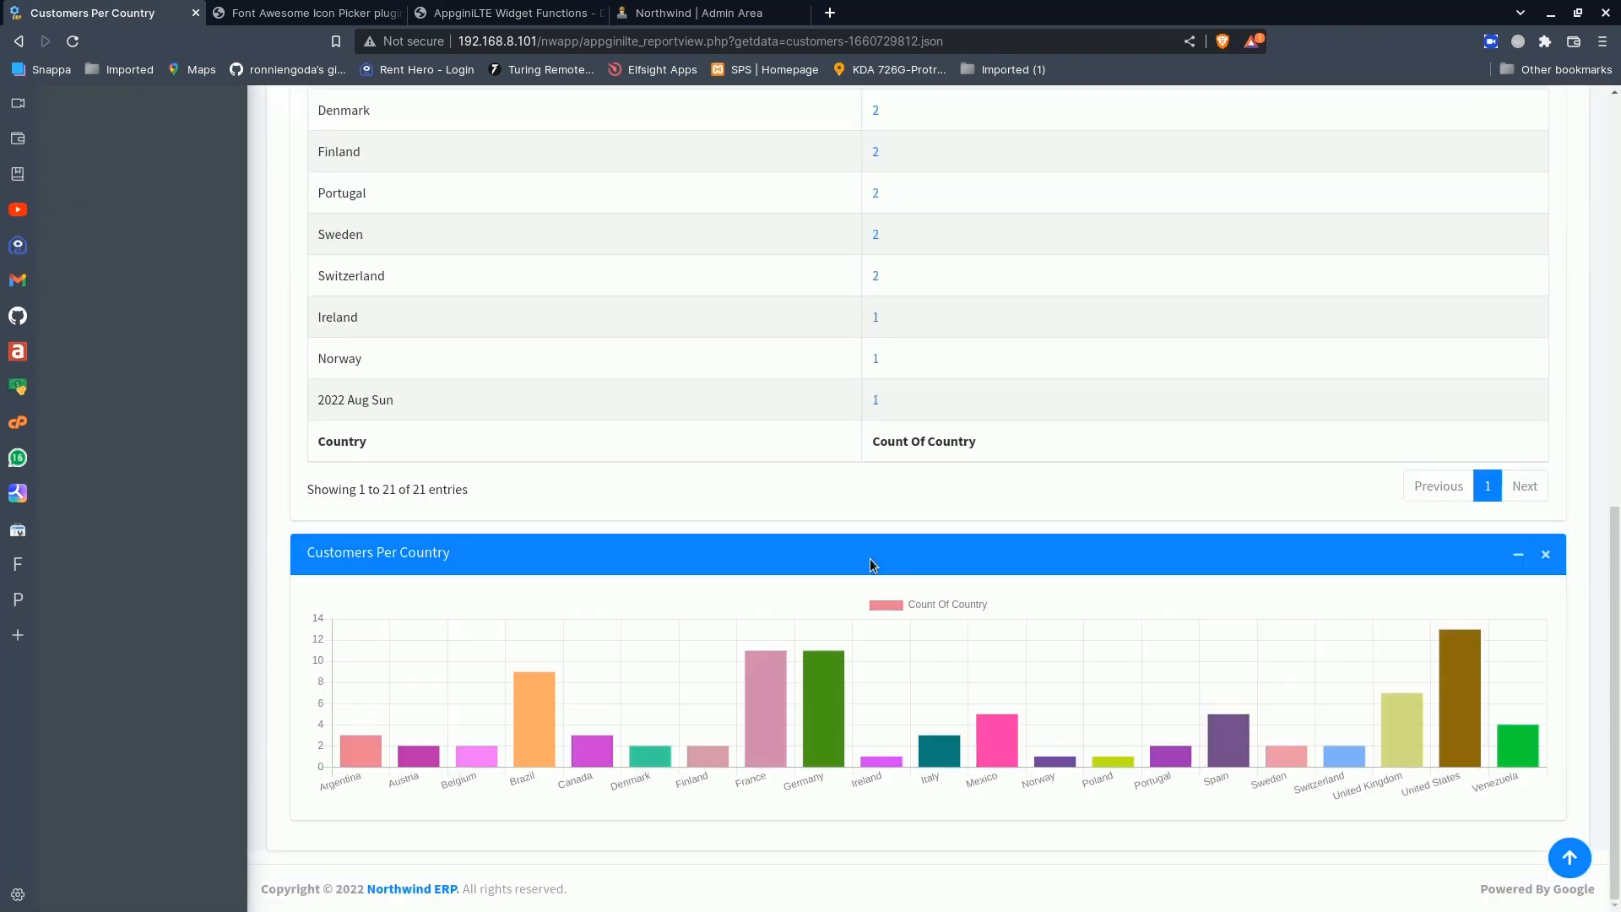
pyautogui.scroll(5, 871, 564)
pyautogui.scroll(5, 871, 563)
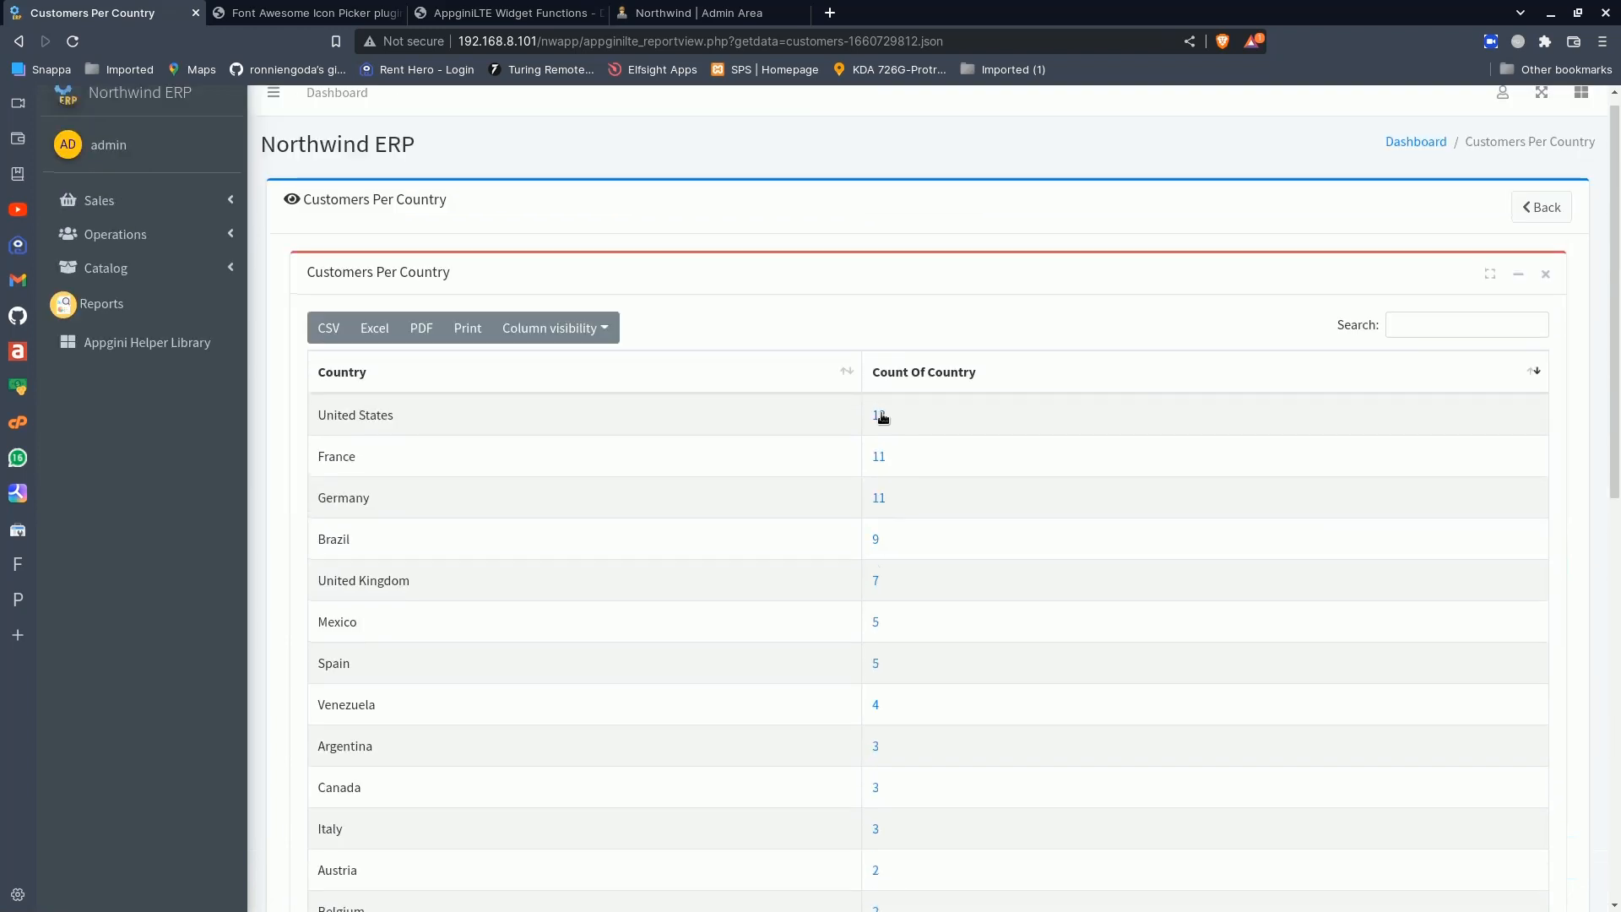
# - View the customer records behind the United States count and return to the Customers Per Country report
pyautogui.click(880, 417)
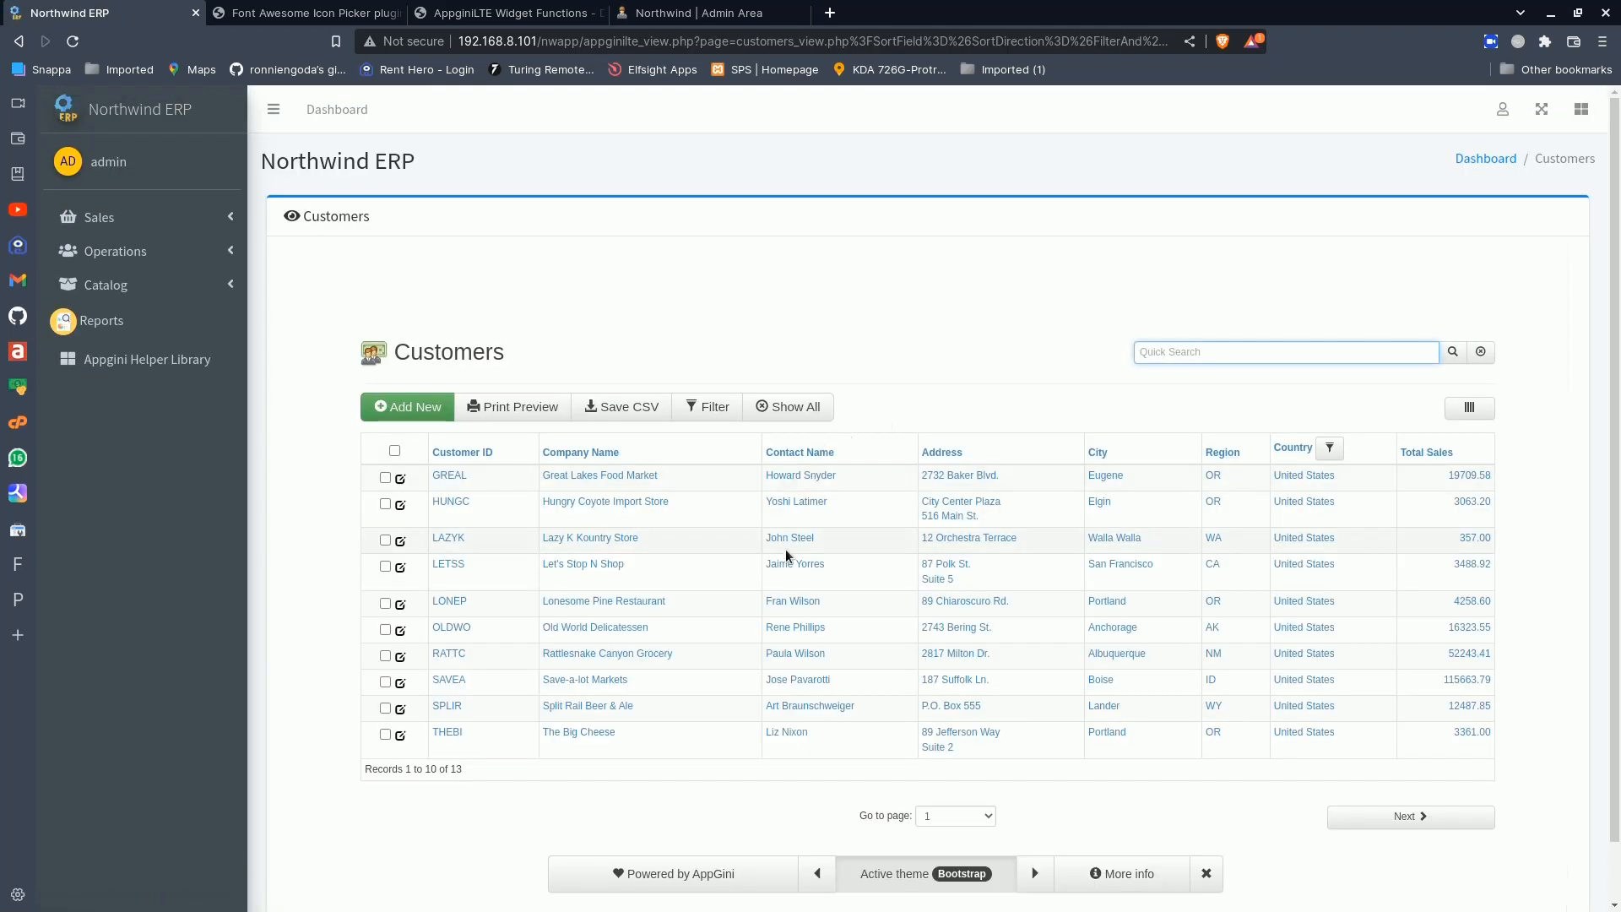
pyautogui.scroll(-1, 836, 625)
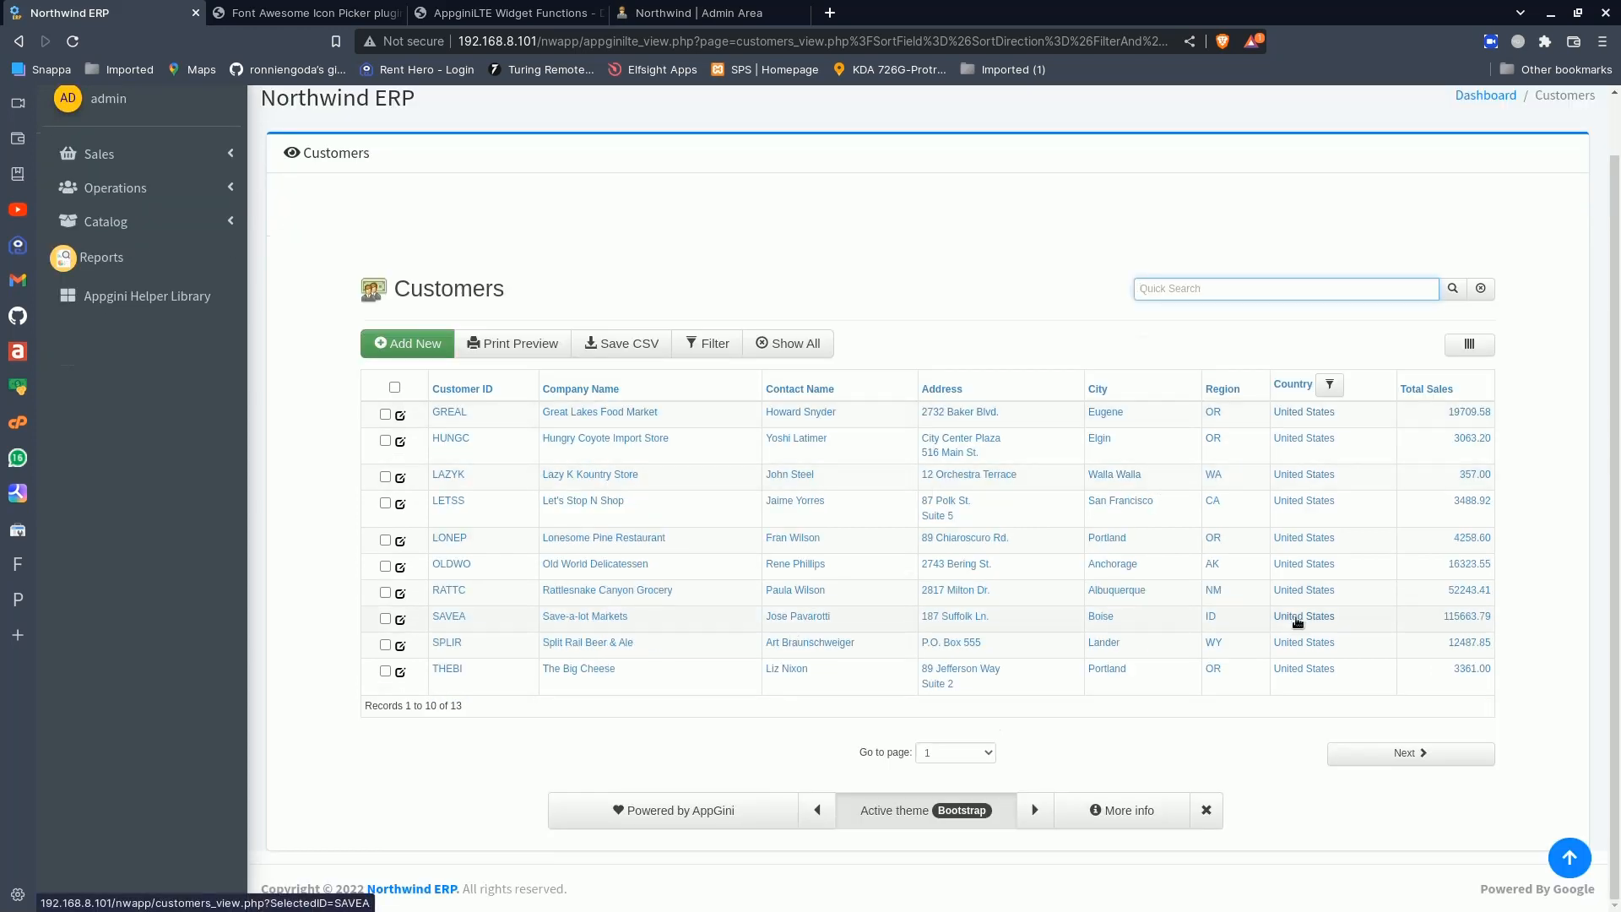
pyautogui.click(18, 41)
pyautogui.scroll(-10, 732, 565)
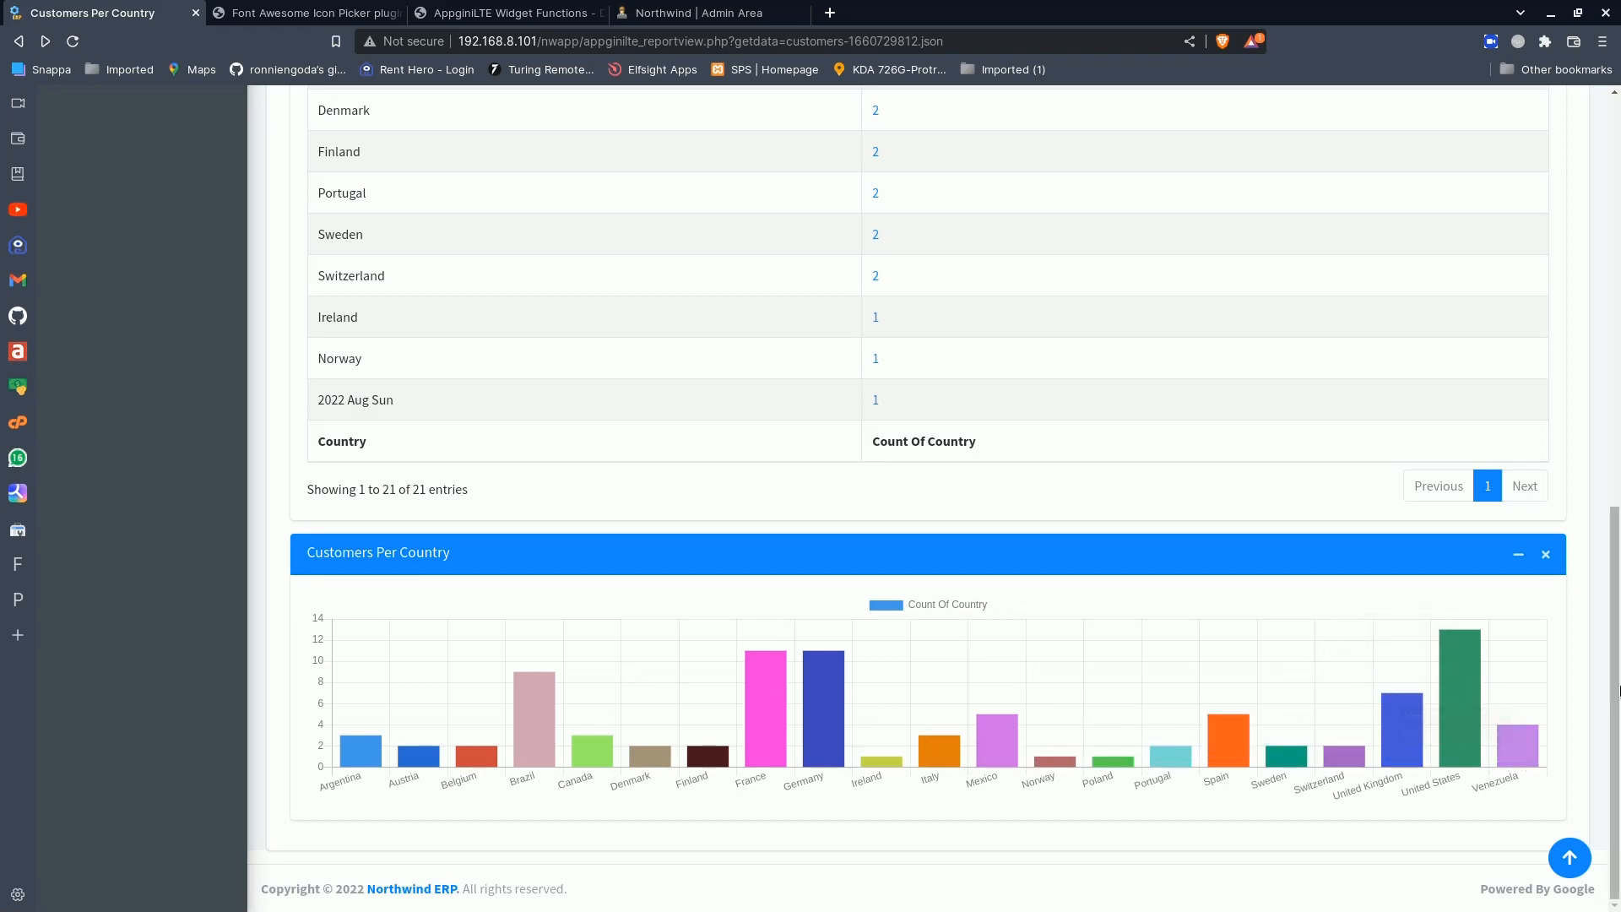
pyautogui.scroll(10, 1528, 717)
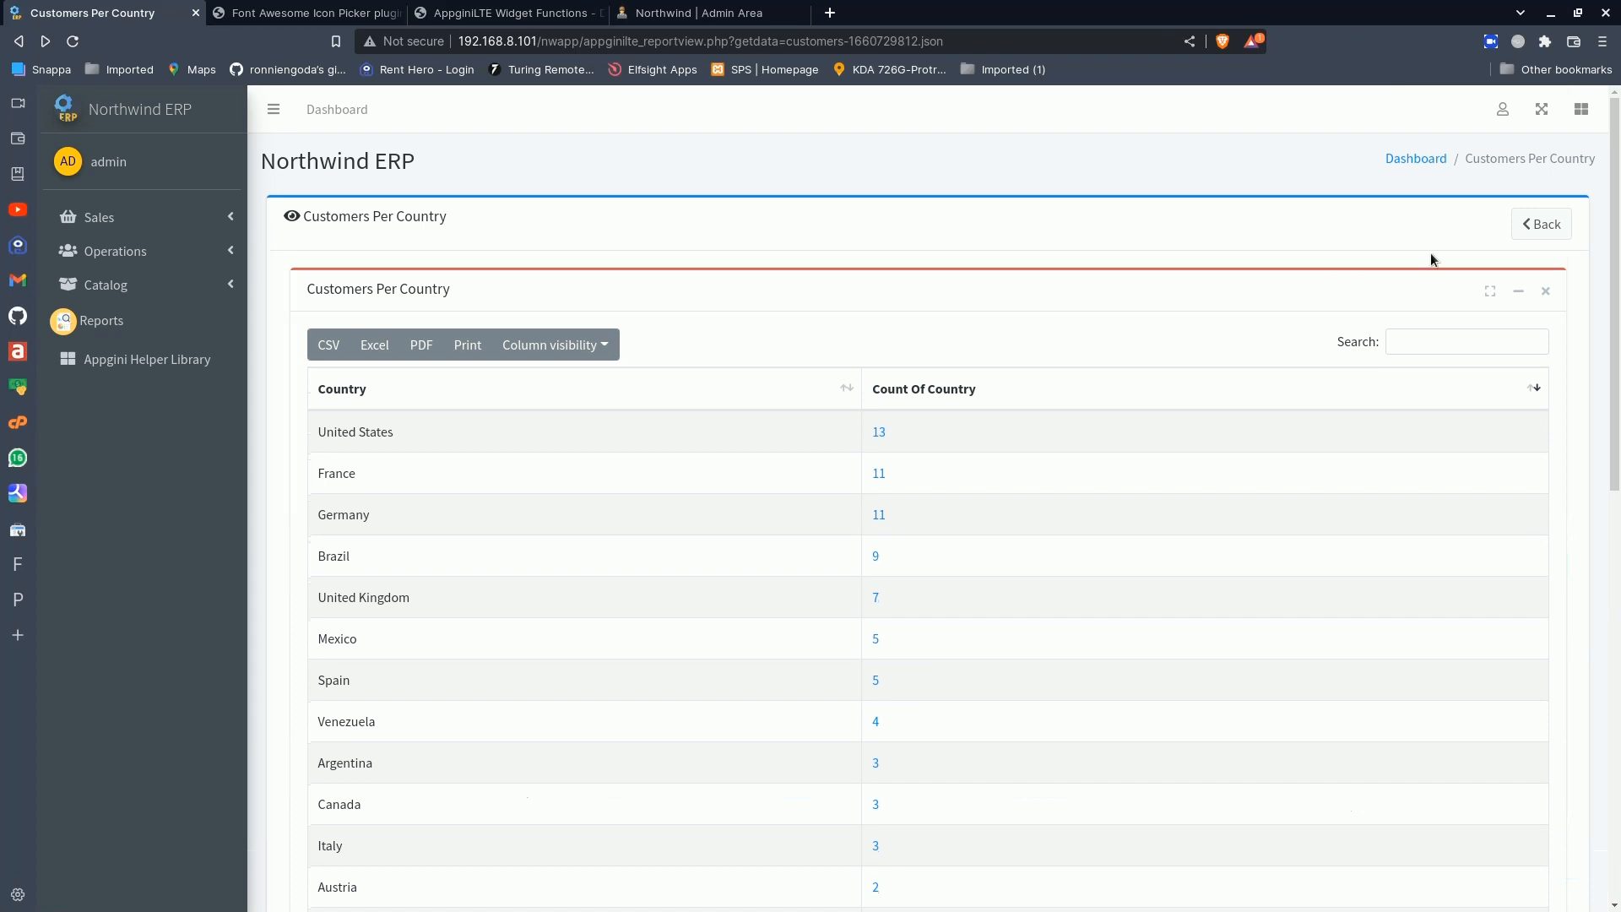
# - Open the Orders table's Total Orders Per Customer report for editing in the Reports Builder
pyautogui.click(1534, 232)
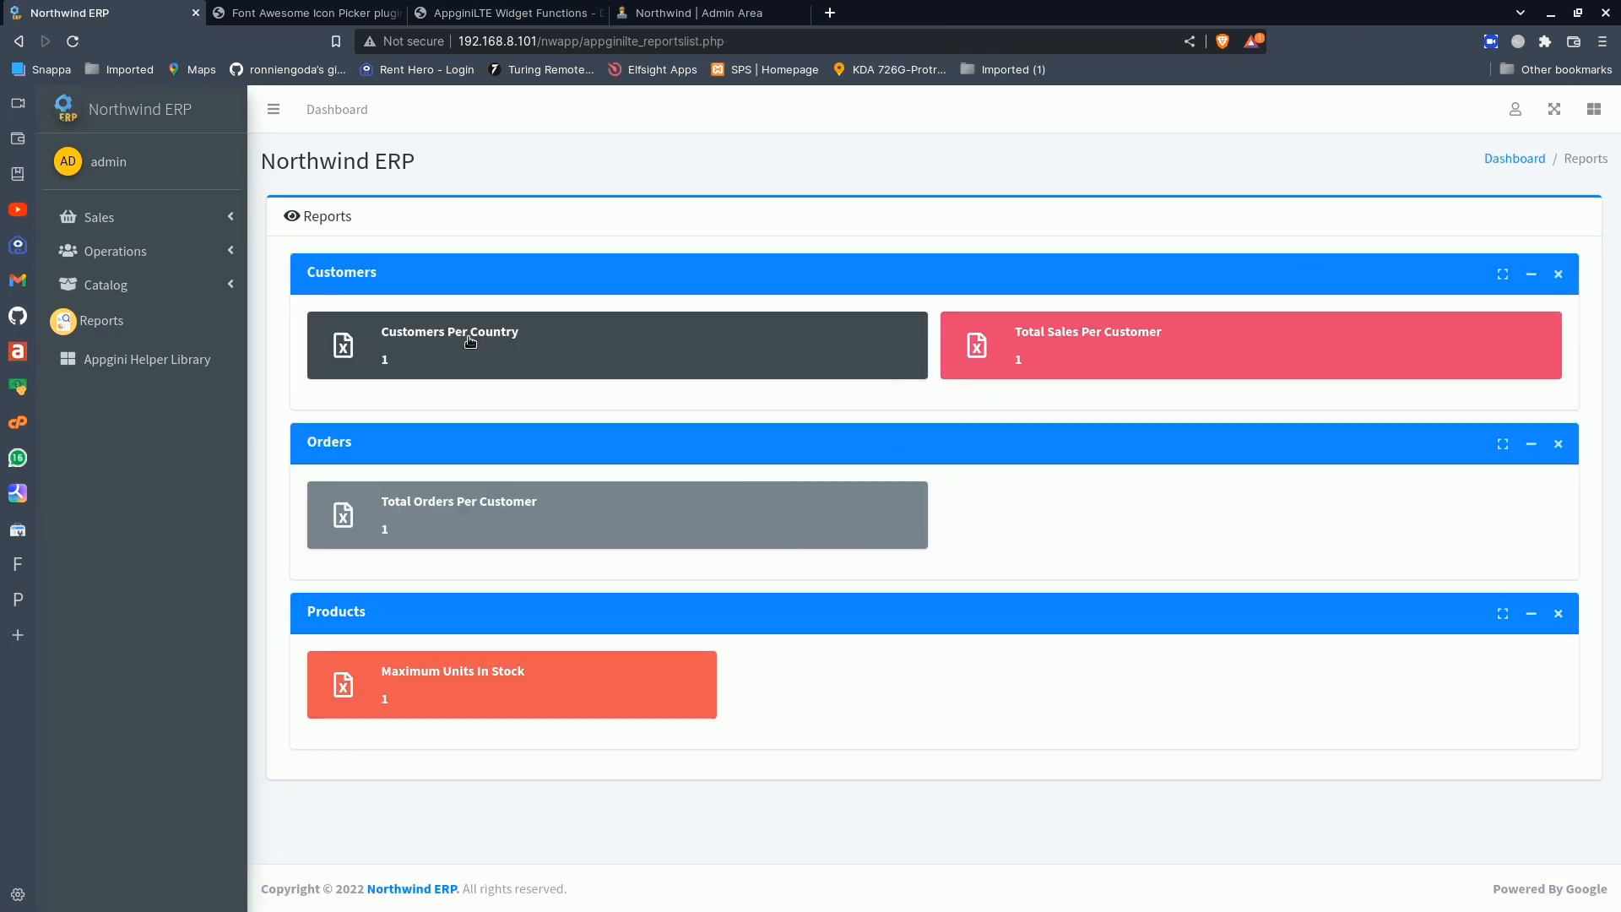
pyautogui.click(1515, 109)
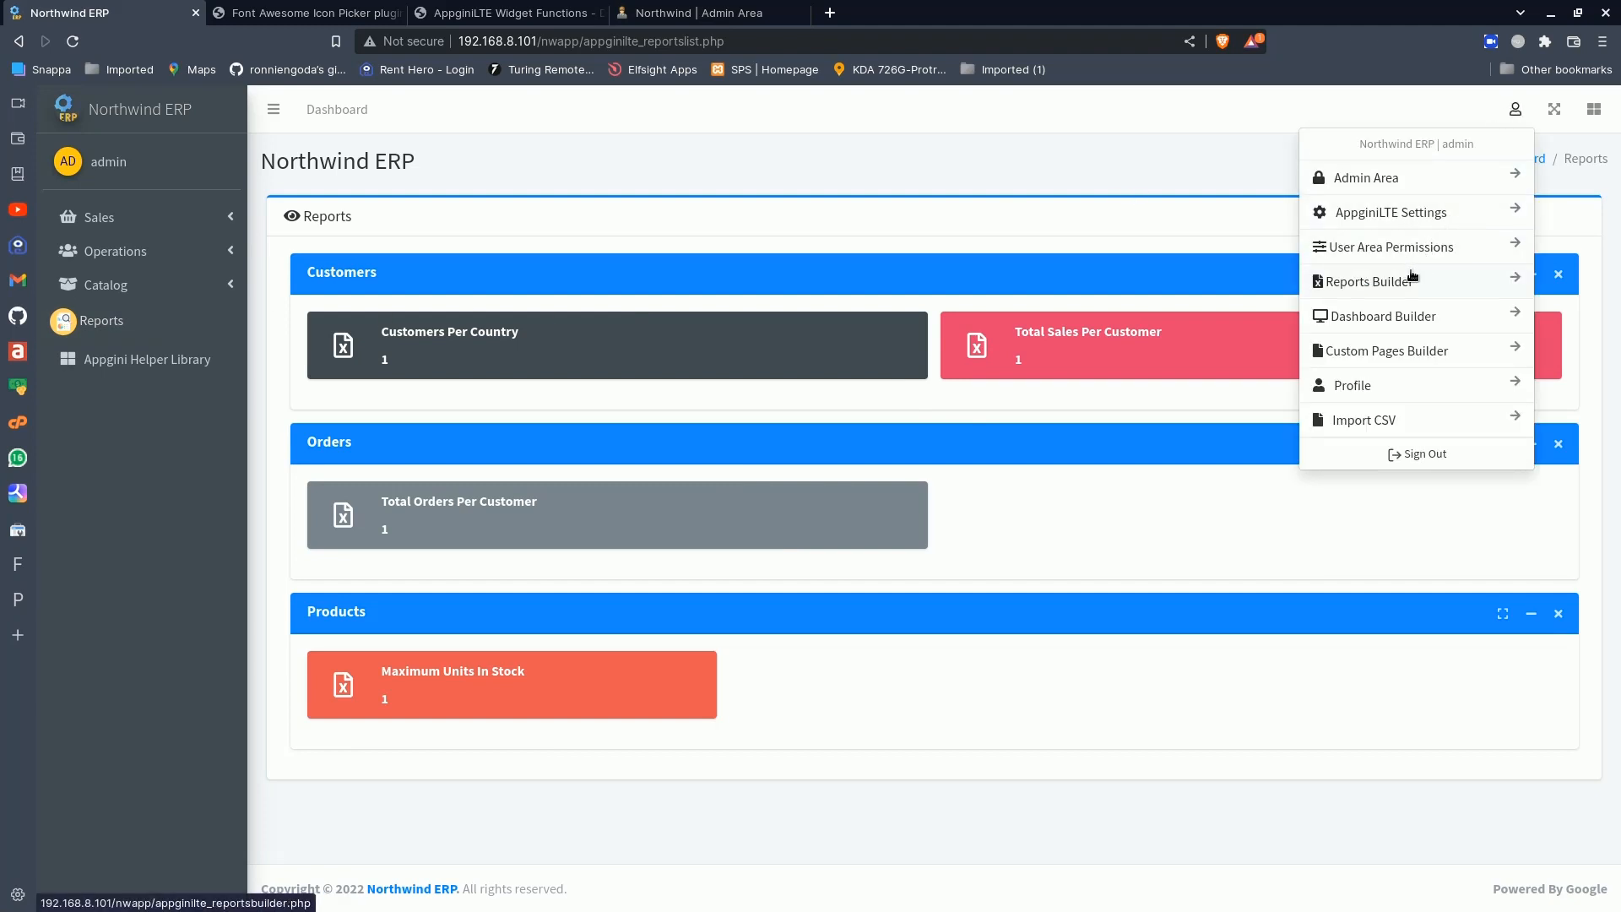
pyautogui.click(1388, 287)
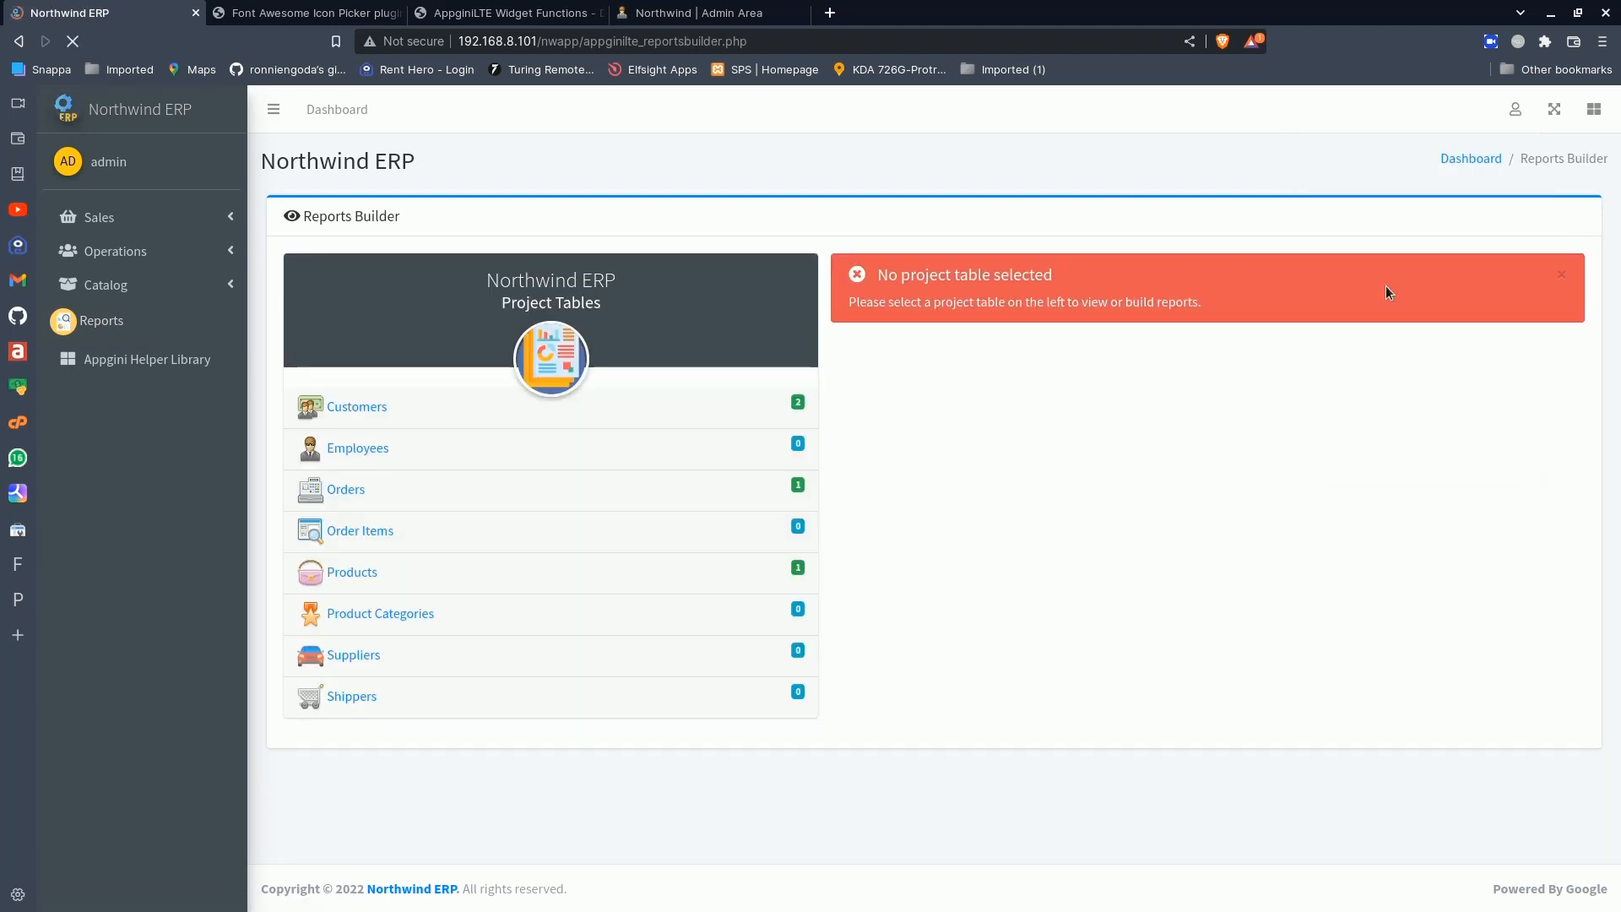
pyautogui.click(385, 496)
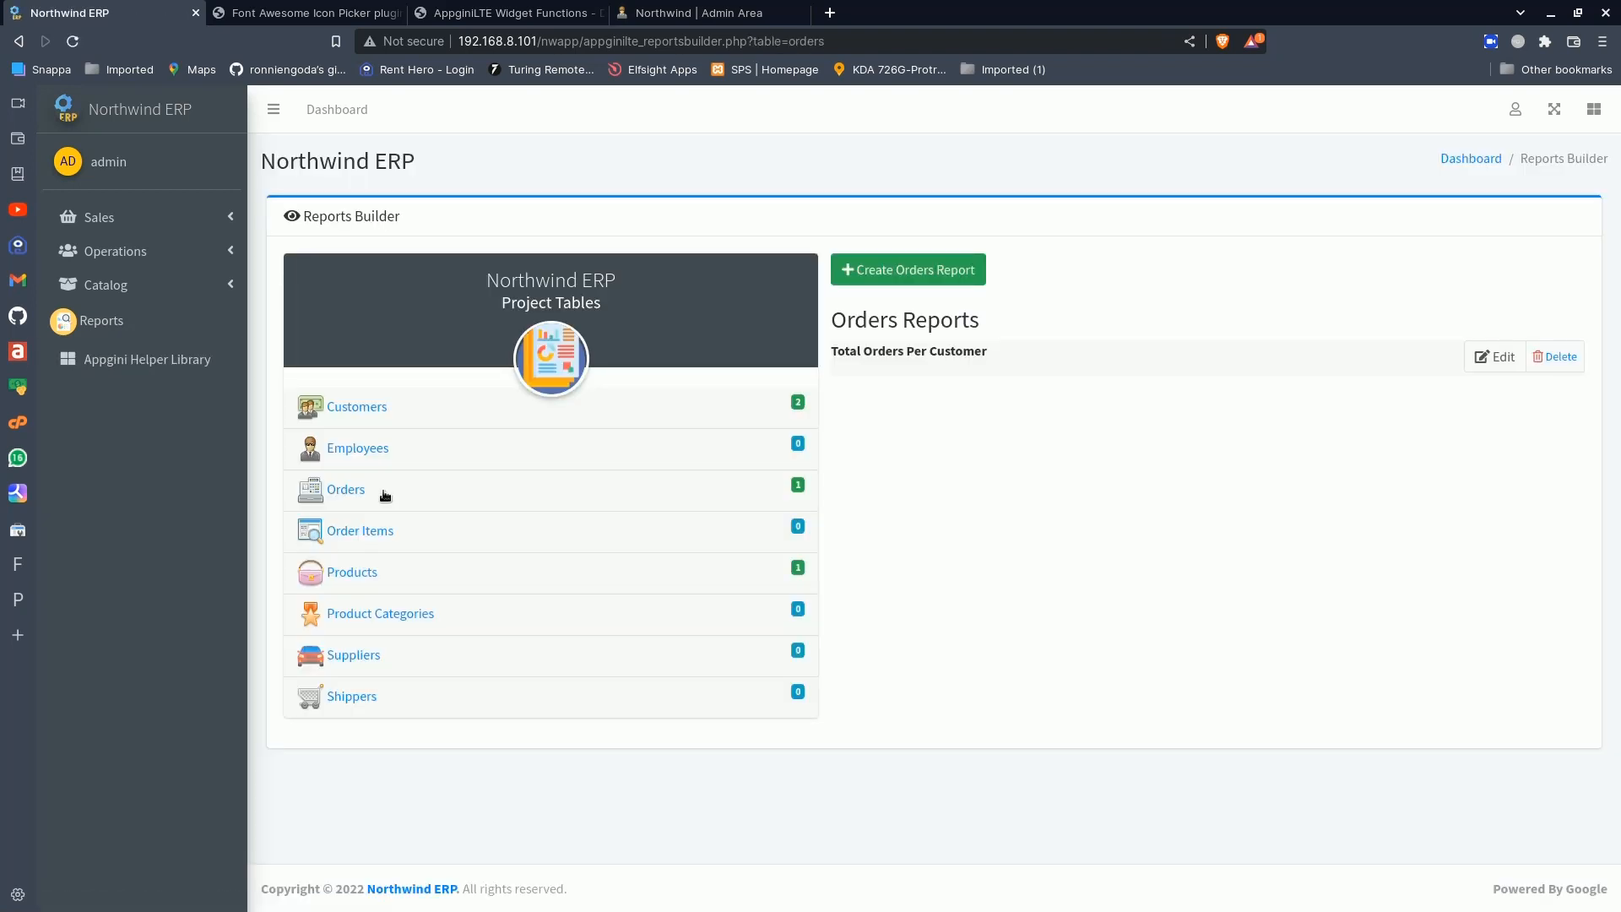
pyautogui.click(1499, 357)
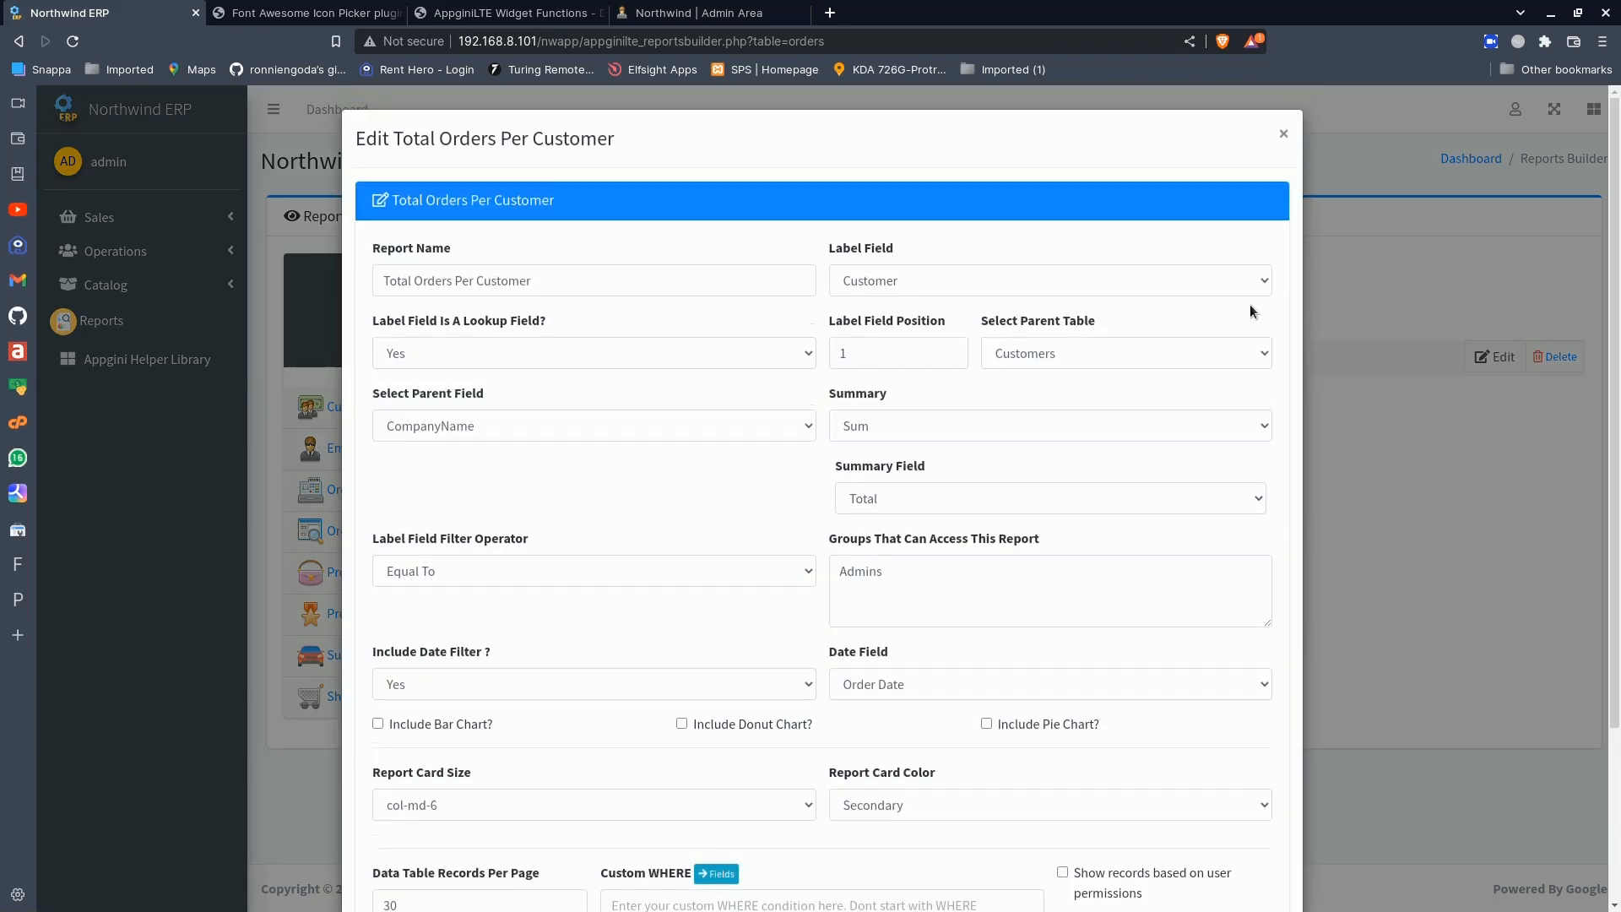
# - Select Customer as the report's label field and mark it as a lookup field with Yes
pyautogui.click(558, 277)
pyautogui.moveTo(388, 281); pyautogui.dragTo(823, 282)
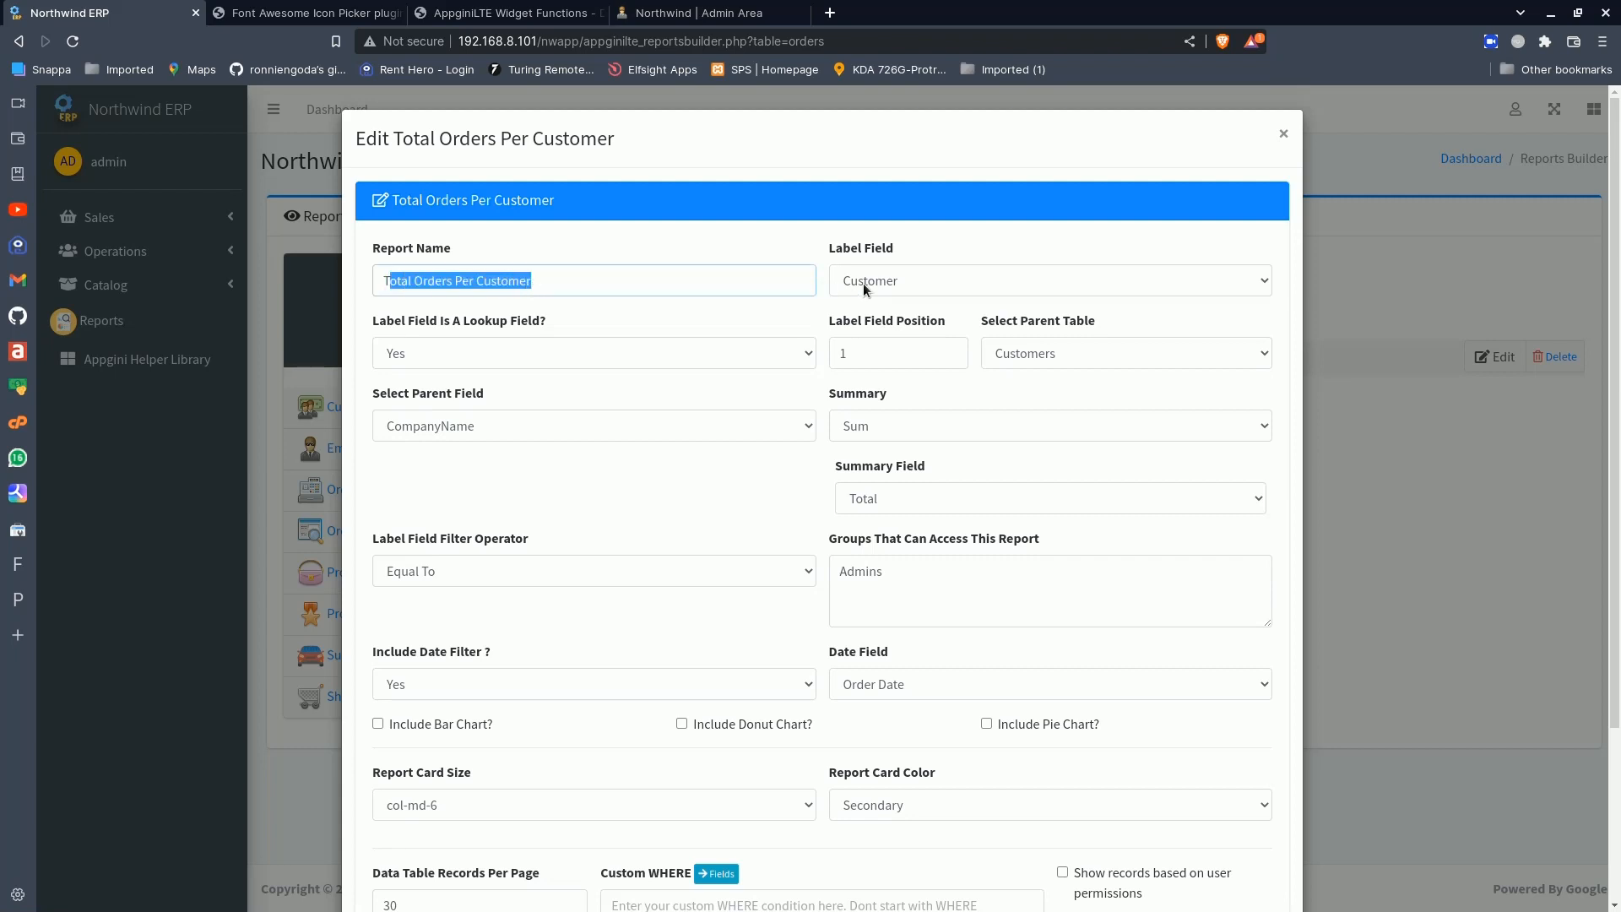
pyautogui.click(863, 282)
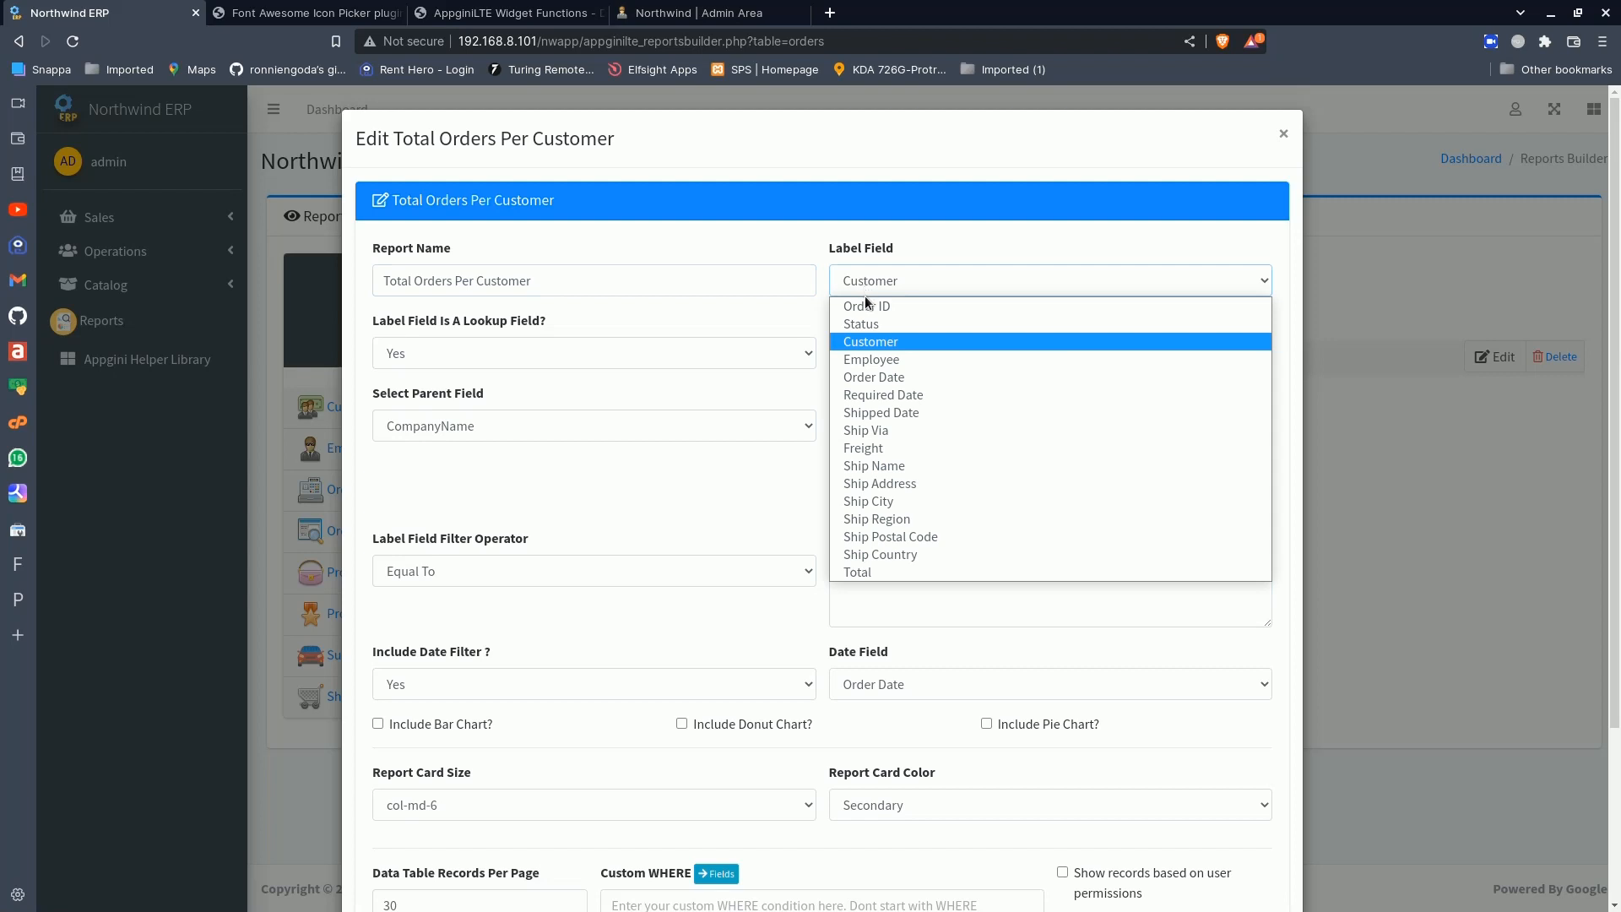
pyautogui.click(863, 343)
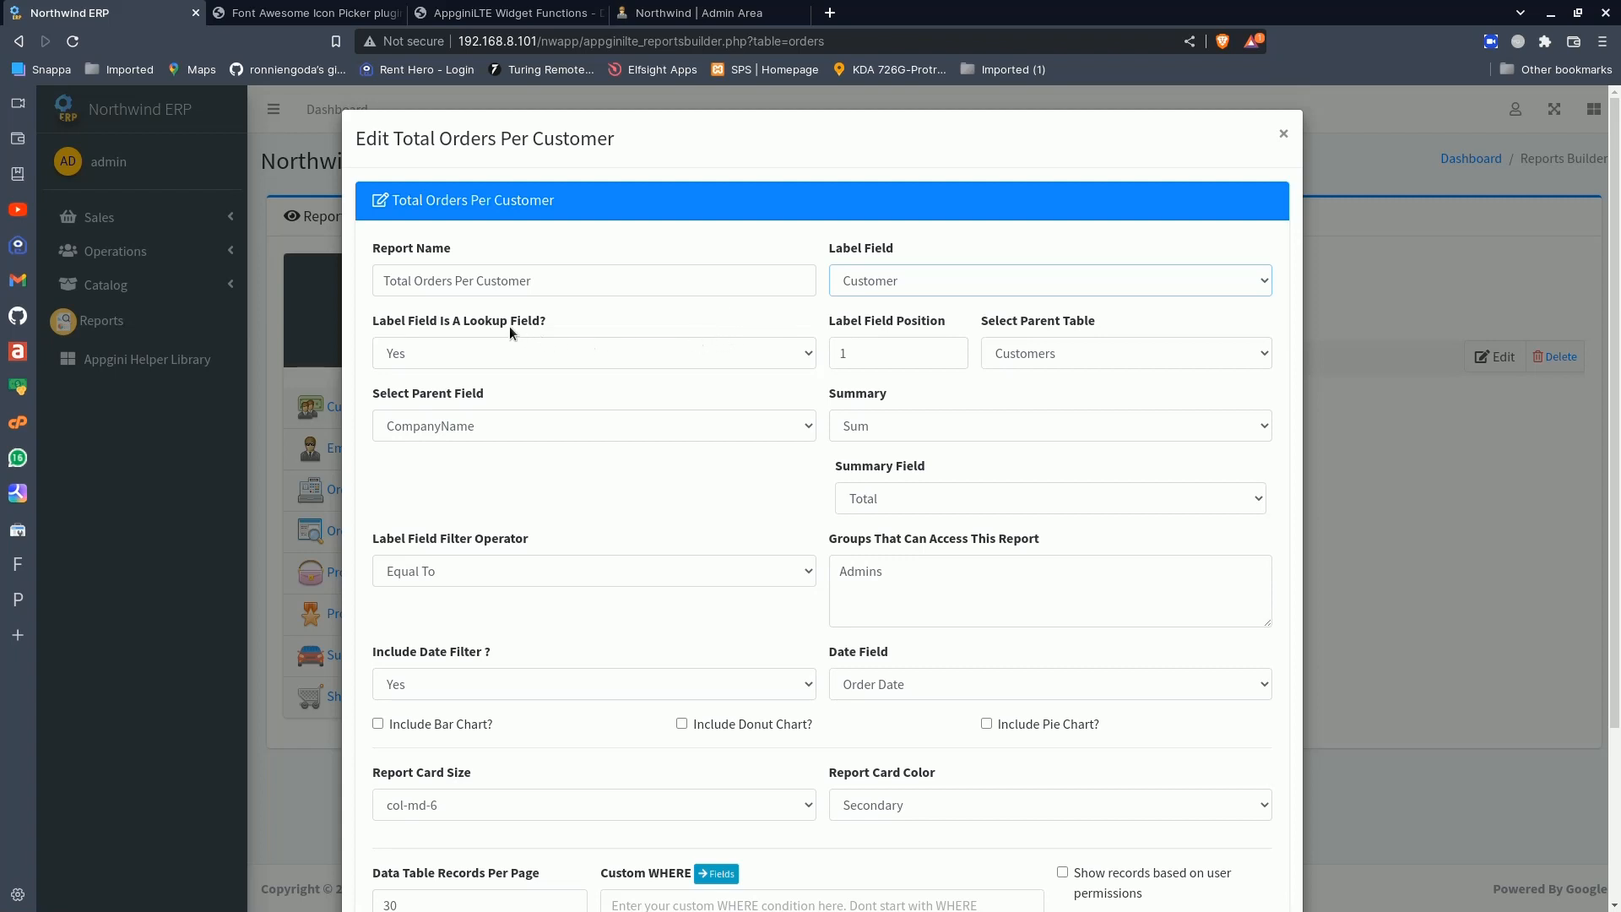
pyautogui.click(501, 346)
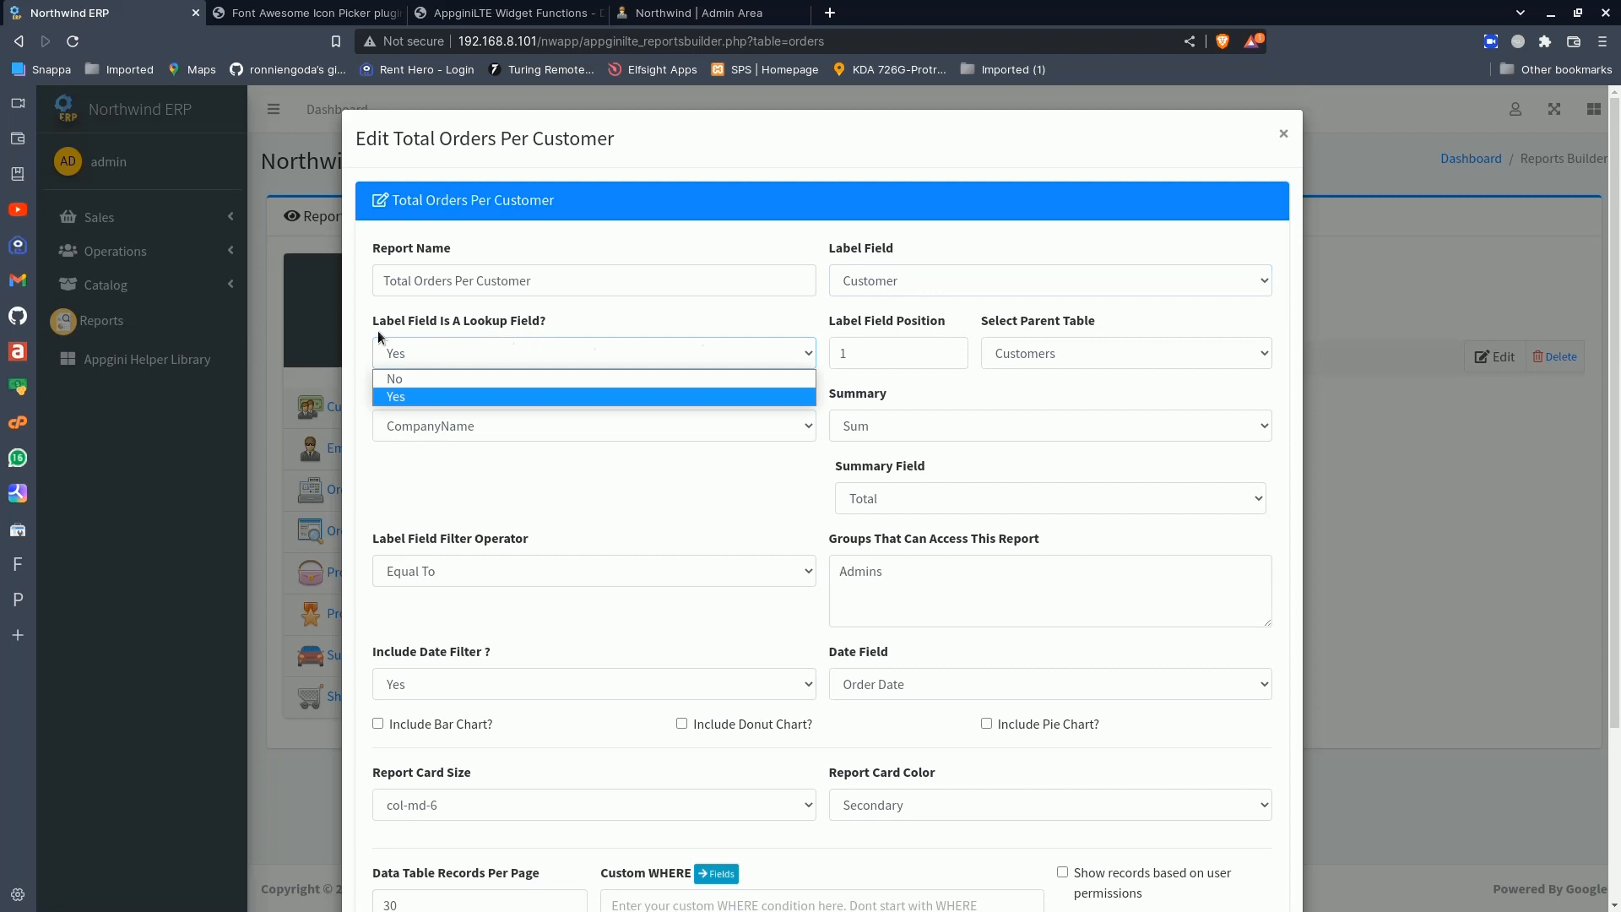
pyautogui.click(457, 397)
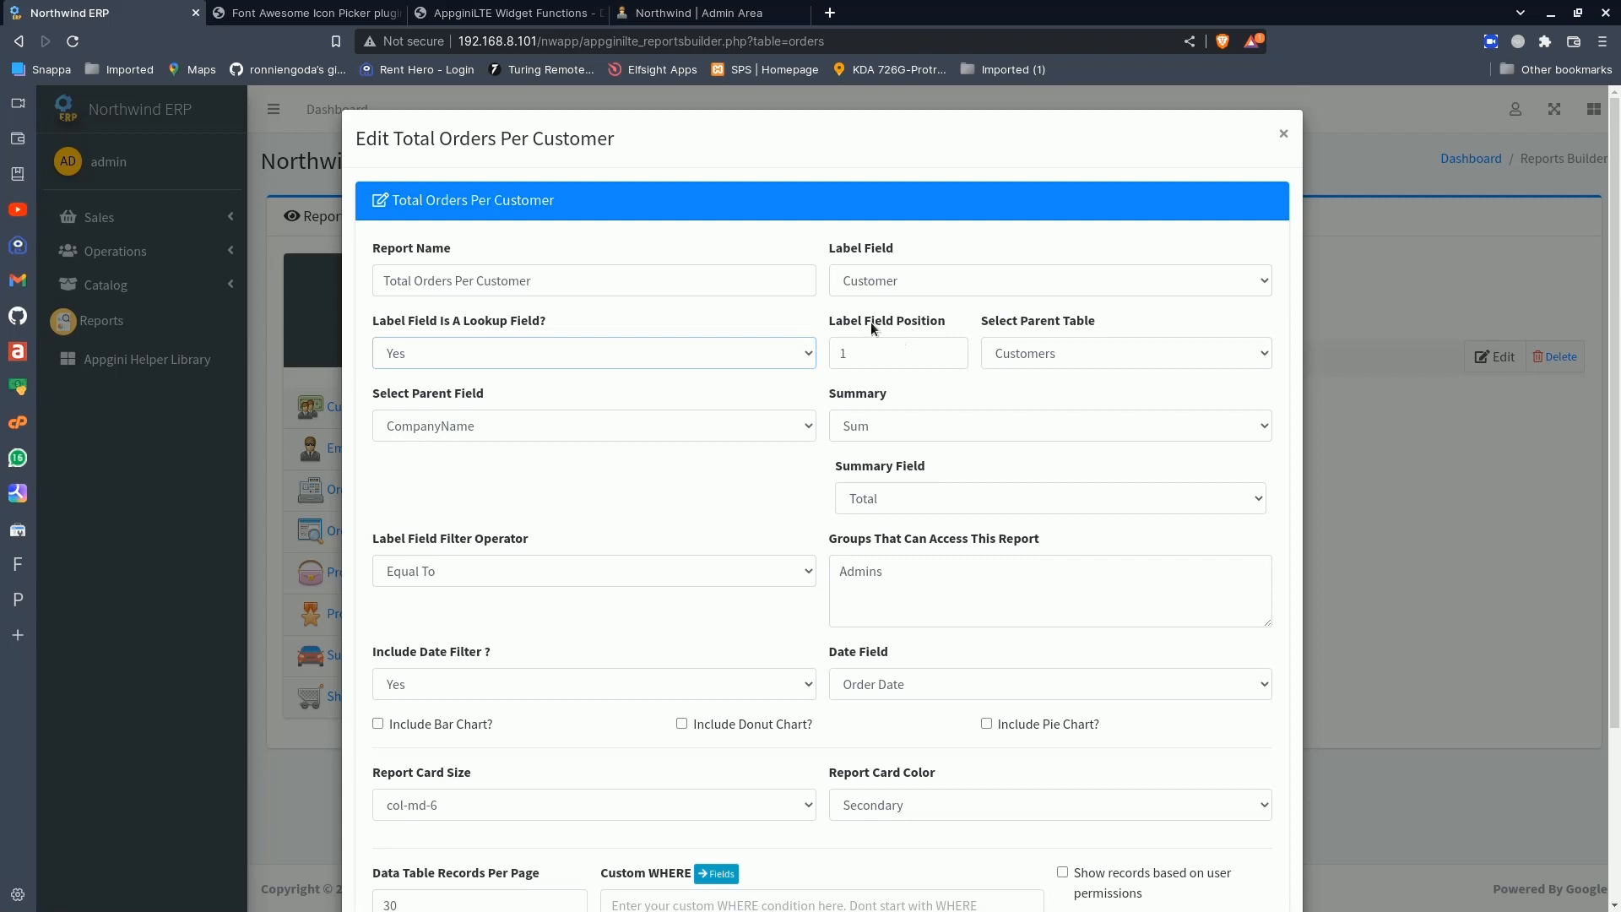
# - Examine the order of the available label fields against the label field position setting
pyautogui.click(895, 287)
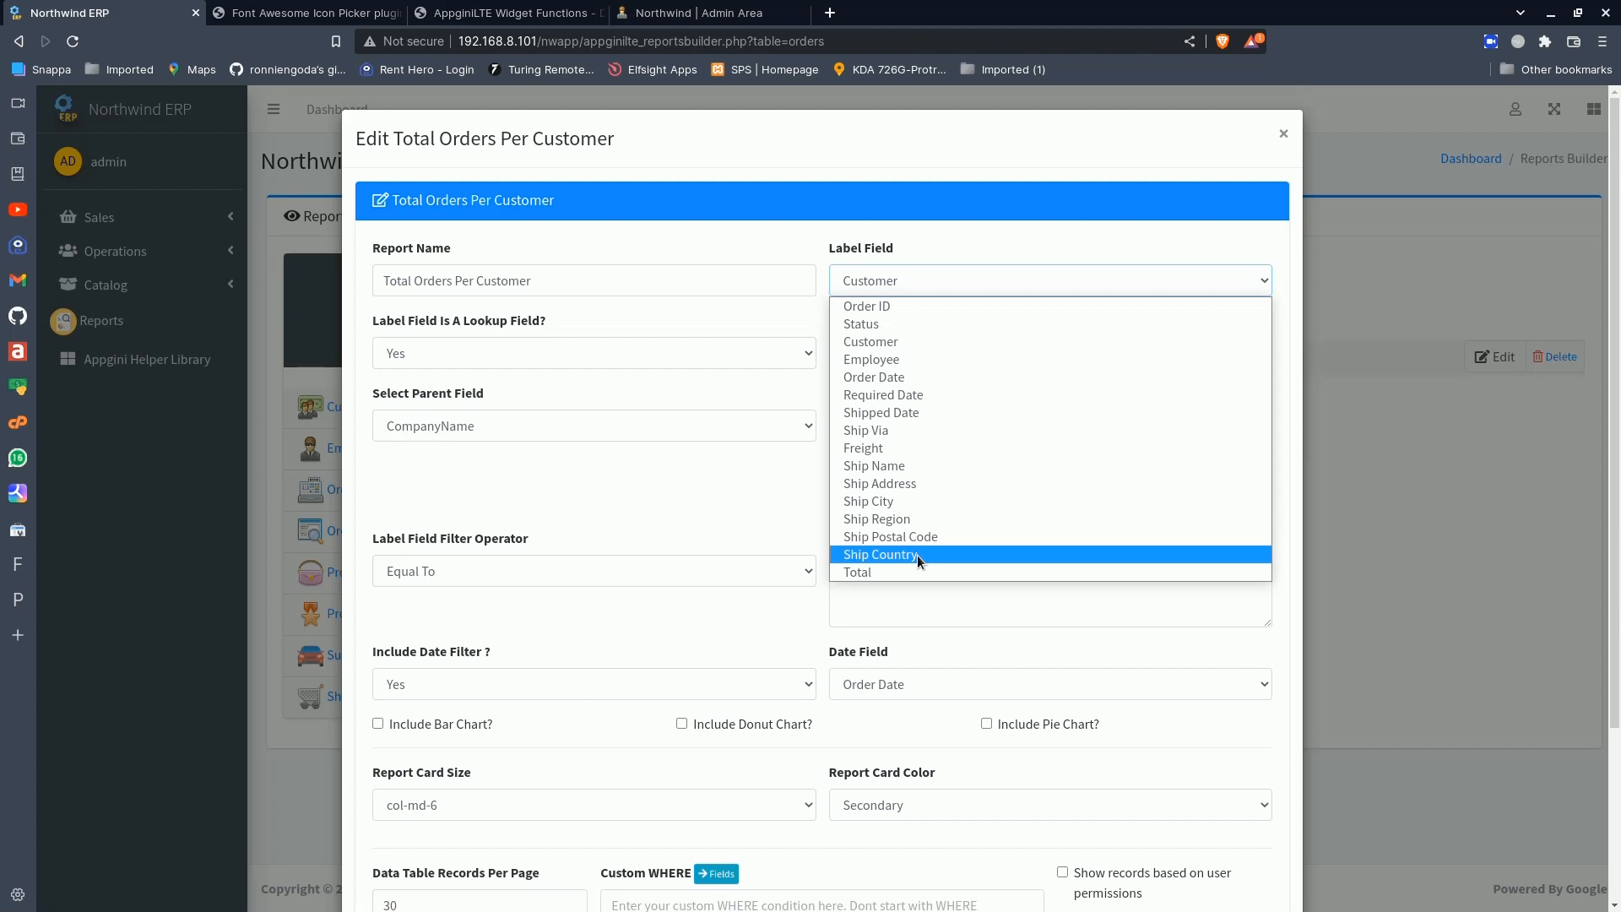
pyautogui.click(743, 392)
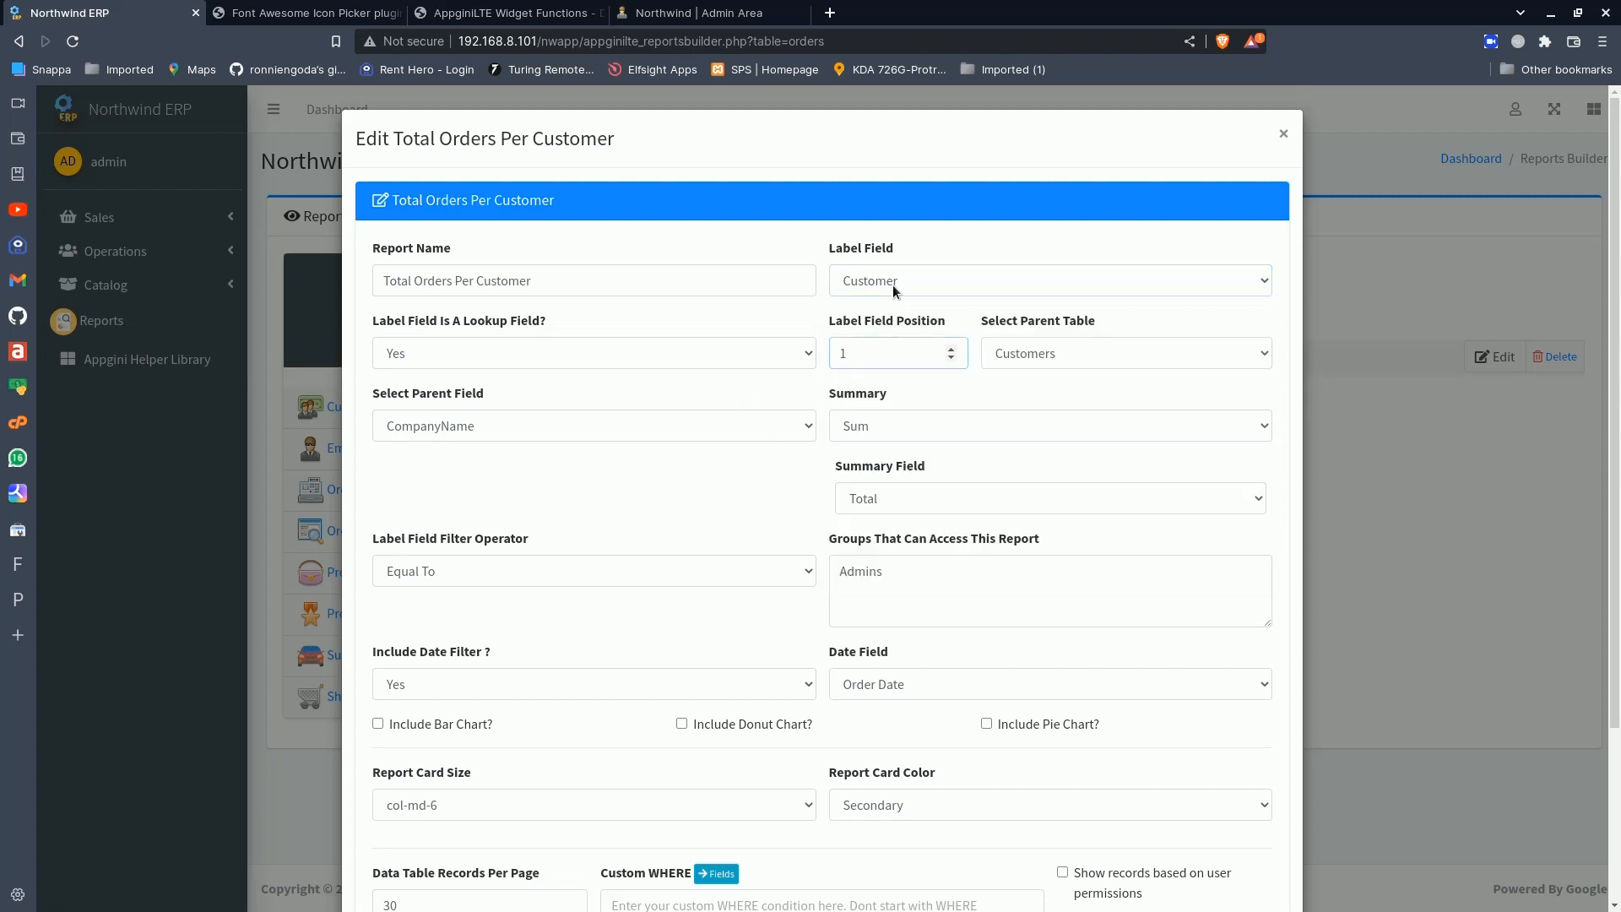
pyautogui.click(893, 286)
pyautogui.click(768, 380)
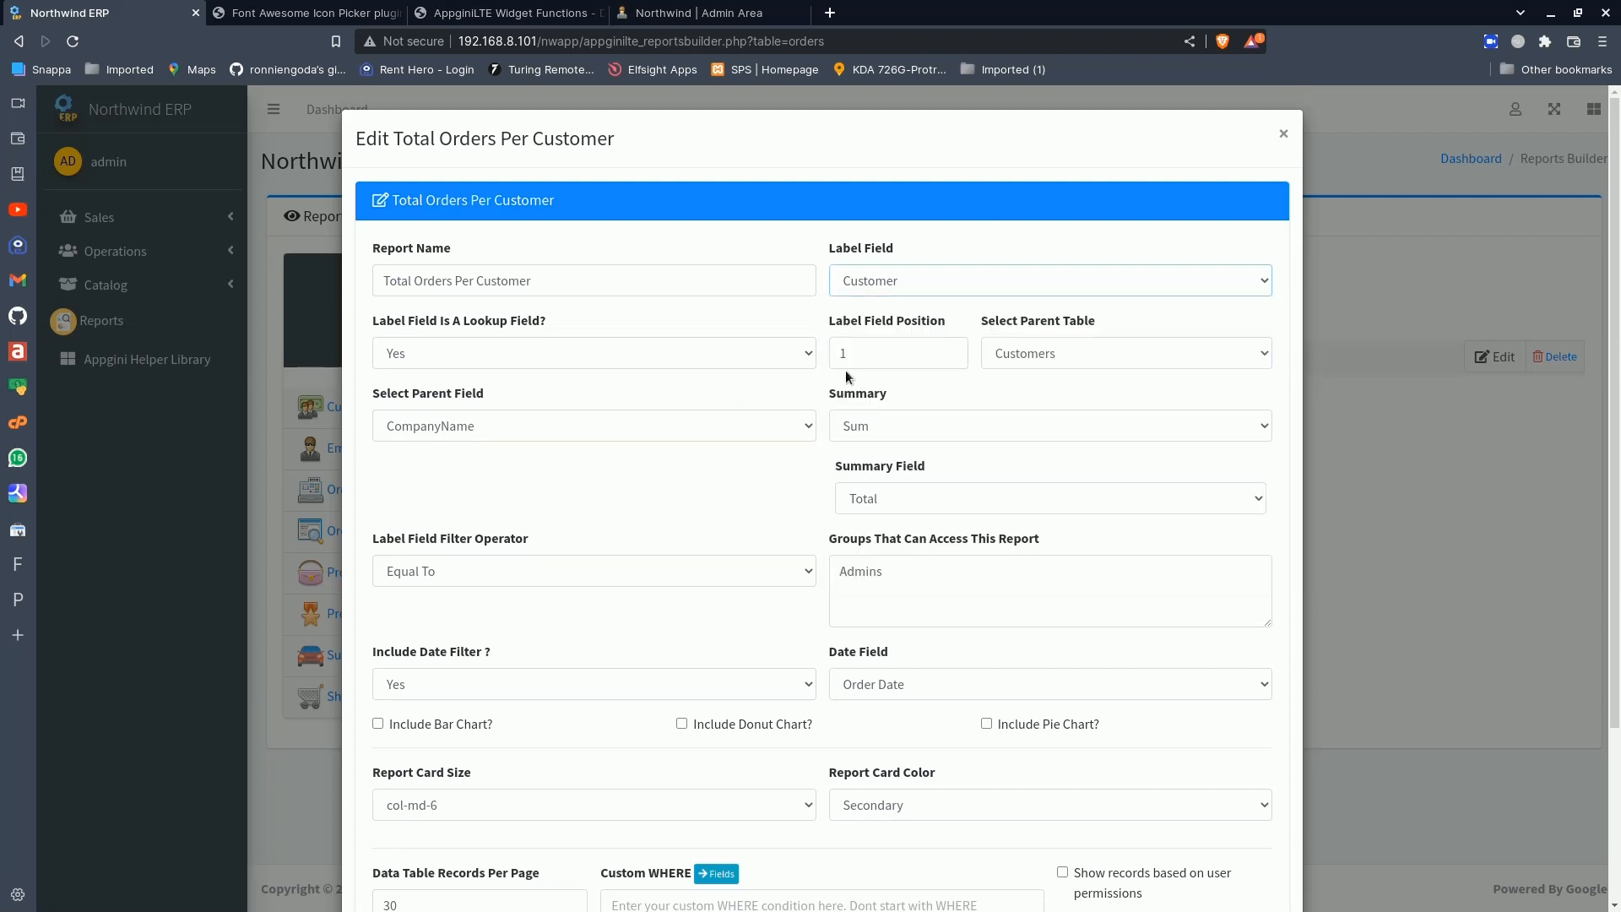
pyautogui.click(889, 280)
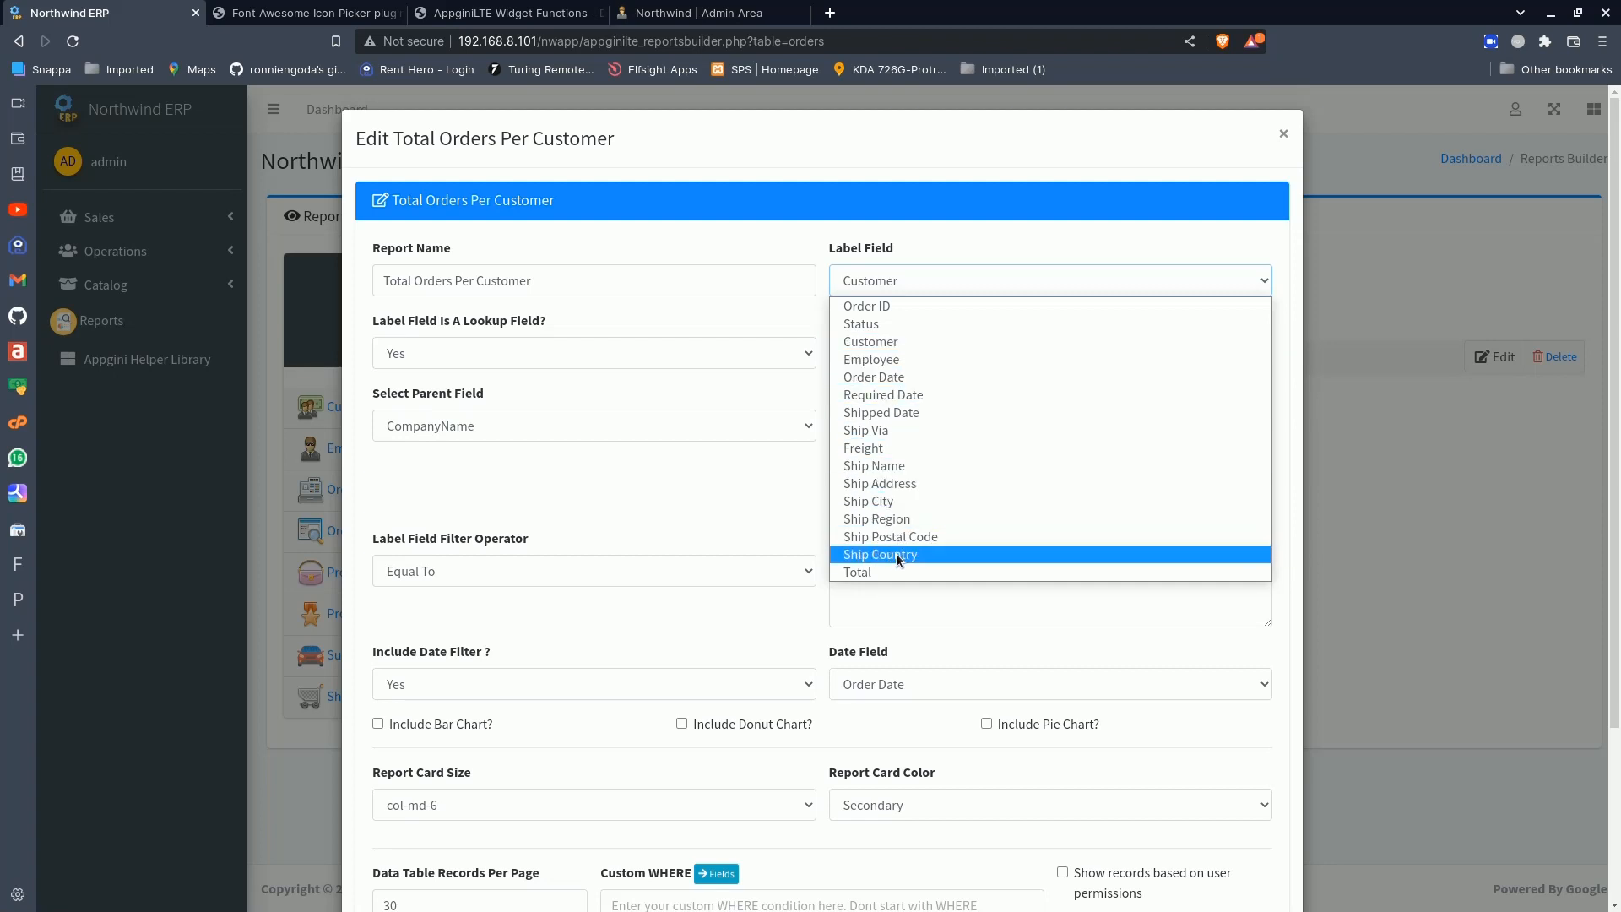
pyautogui.click(744, 484)
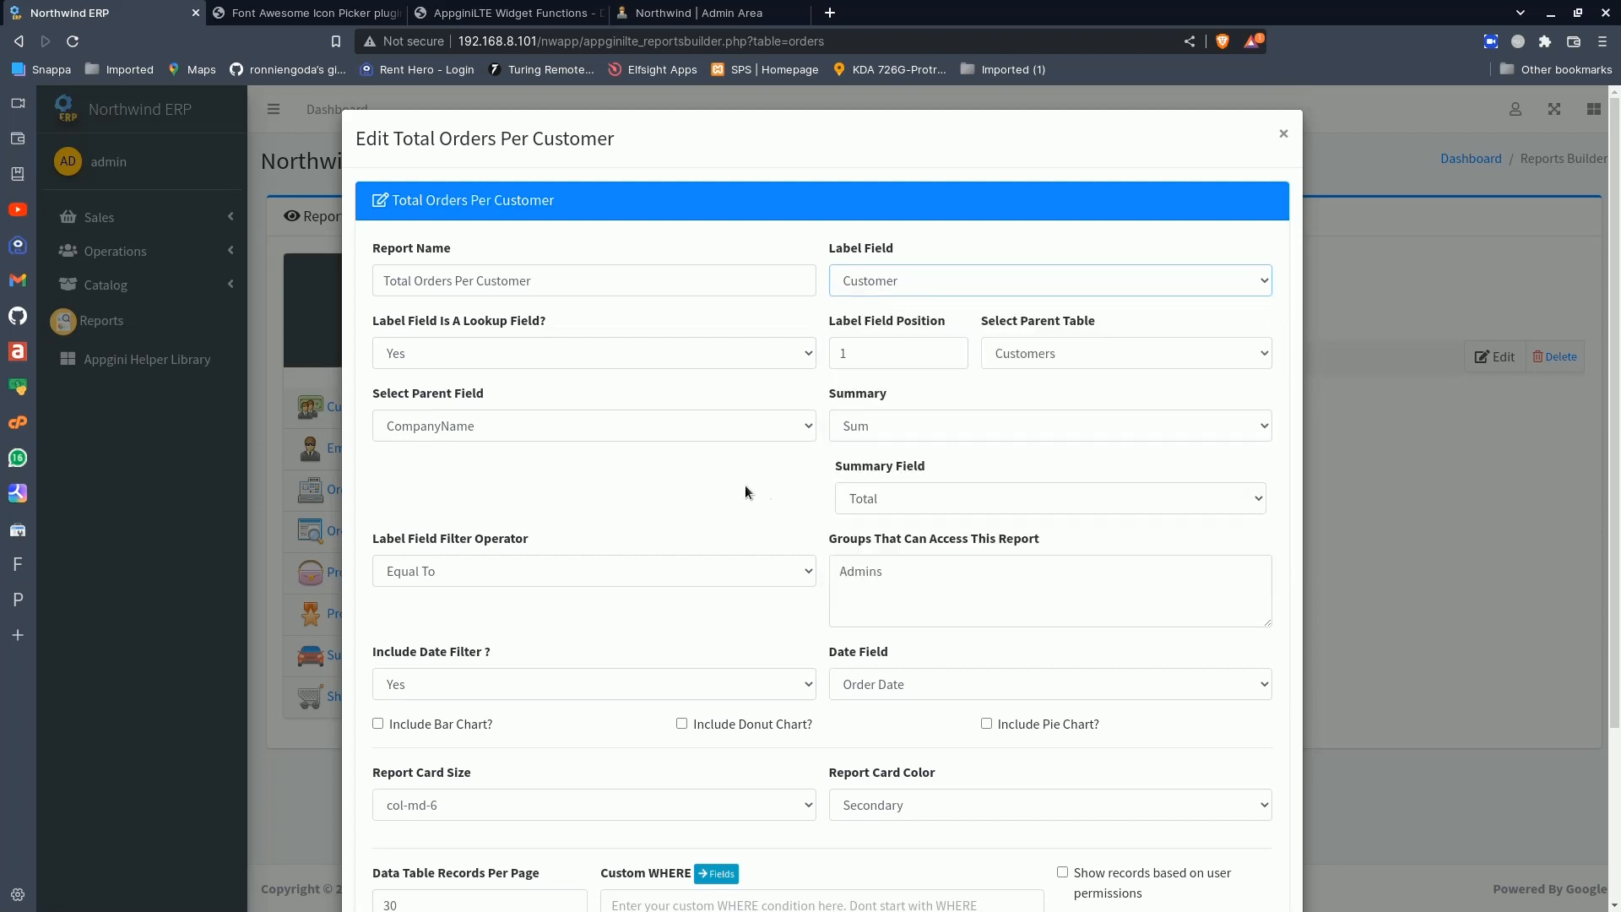
pyautogui.click(890, 355)
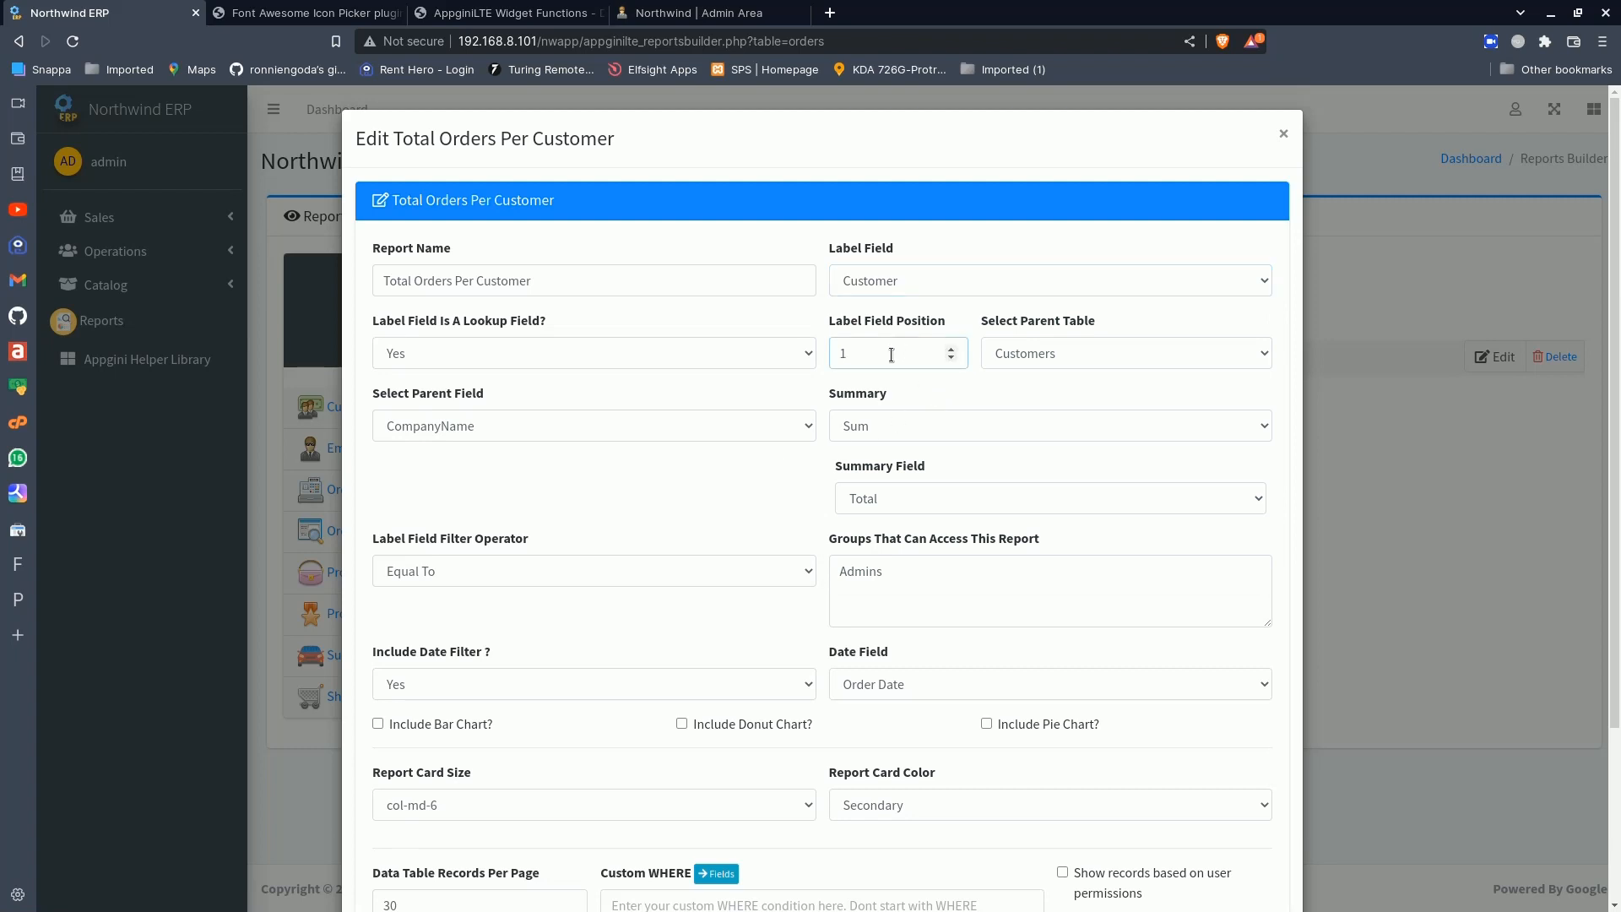
# - Select Customers as the parent table and CompanyName as the parent field
pyautogui.click(1051, 358)
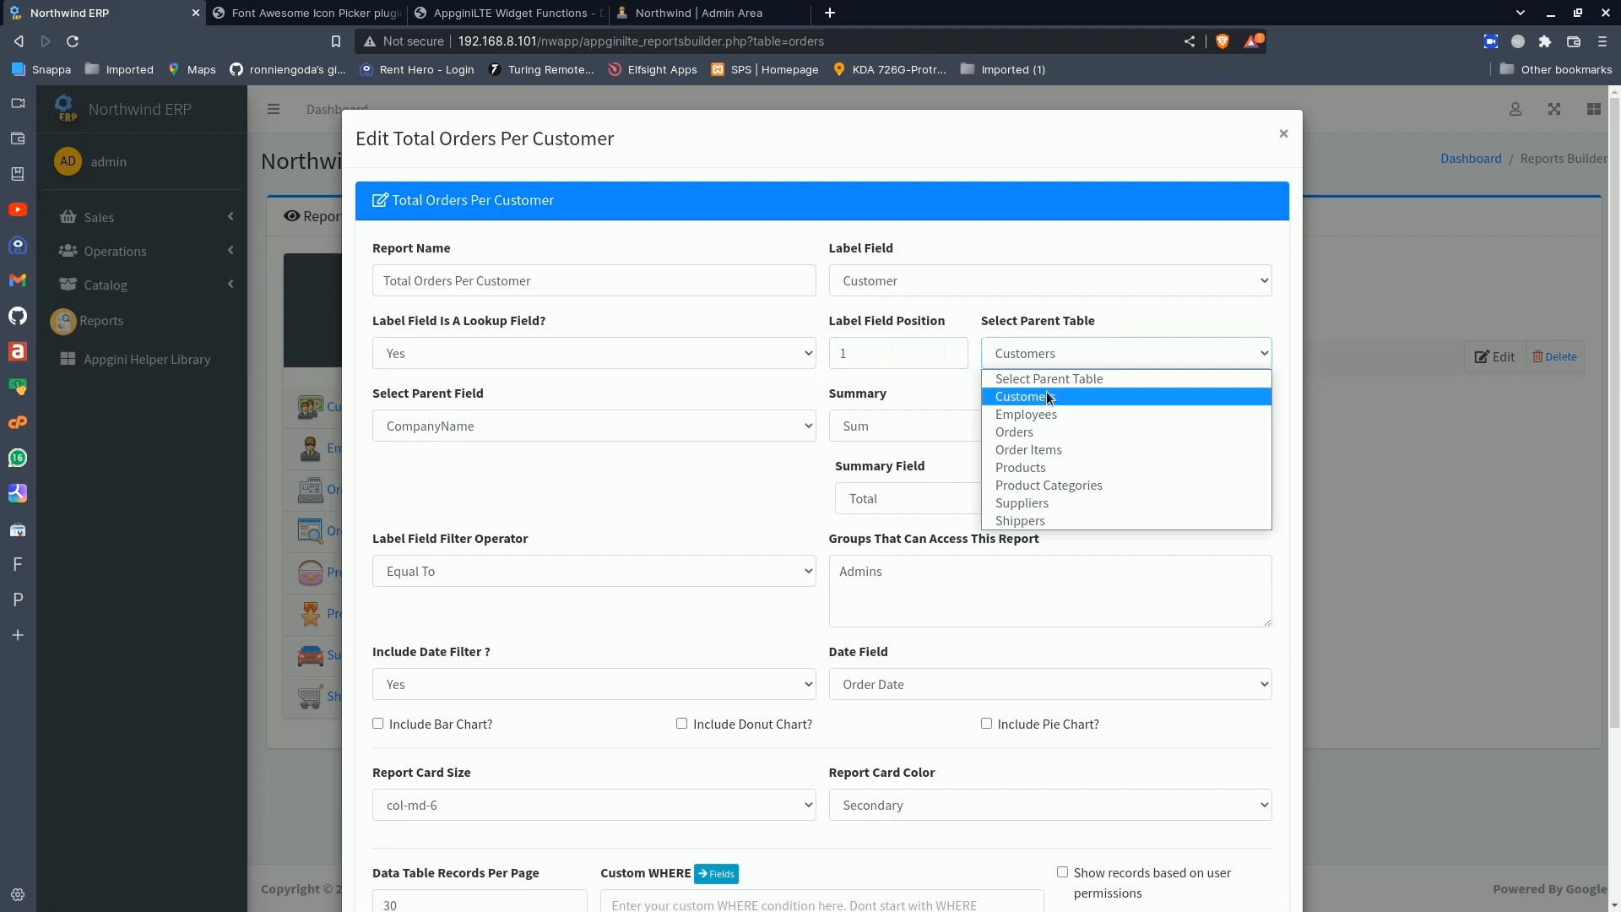
pyautogui.click(1050, 398)
pyautogui.click(765, 429)
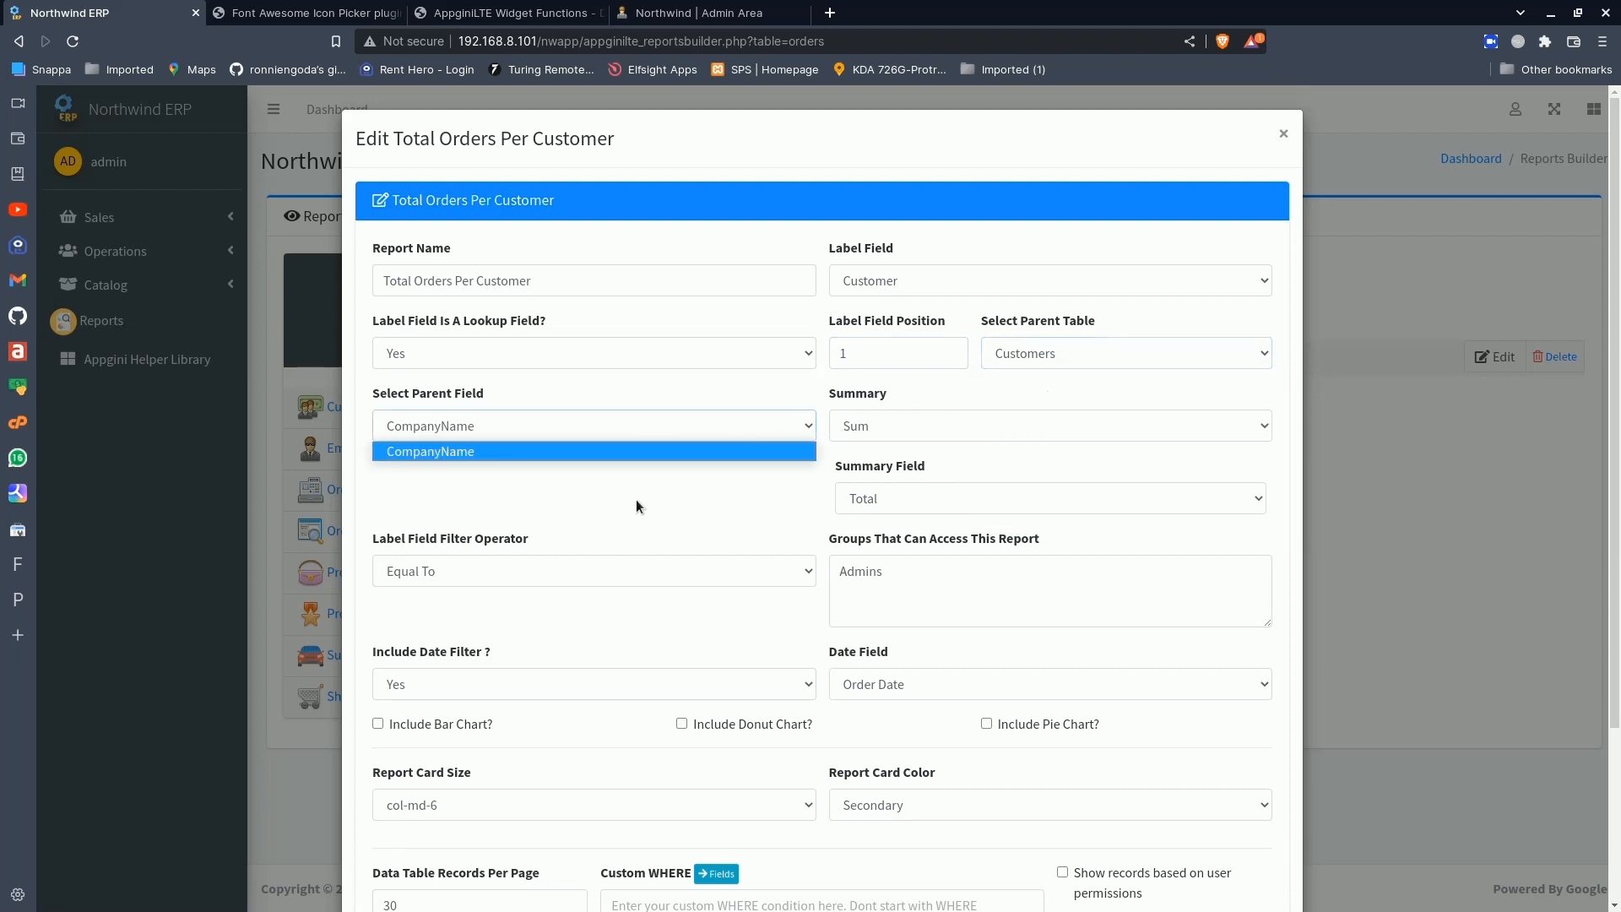
pyautogui.click(444, 453)
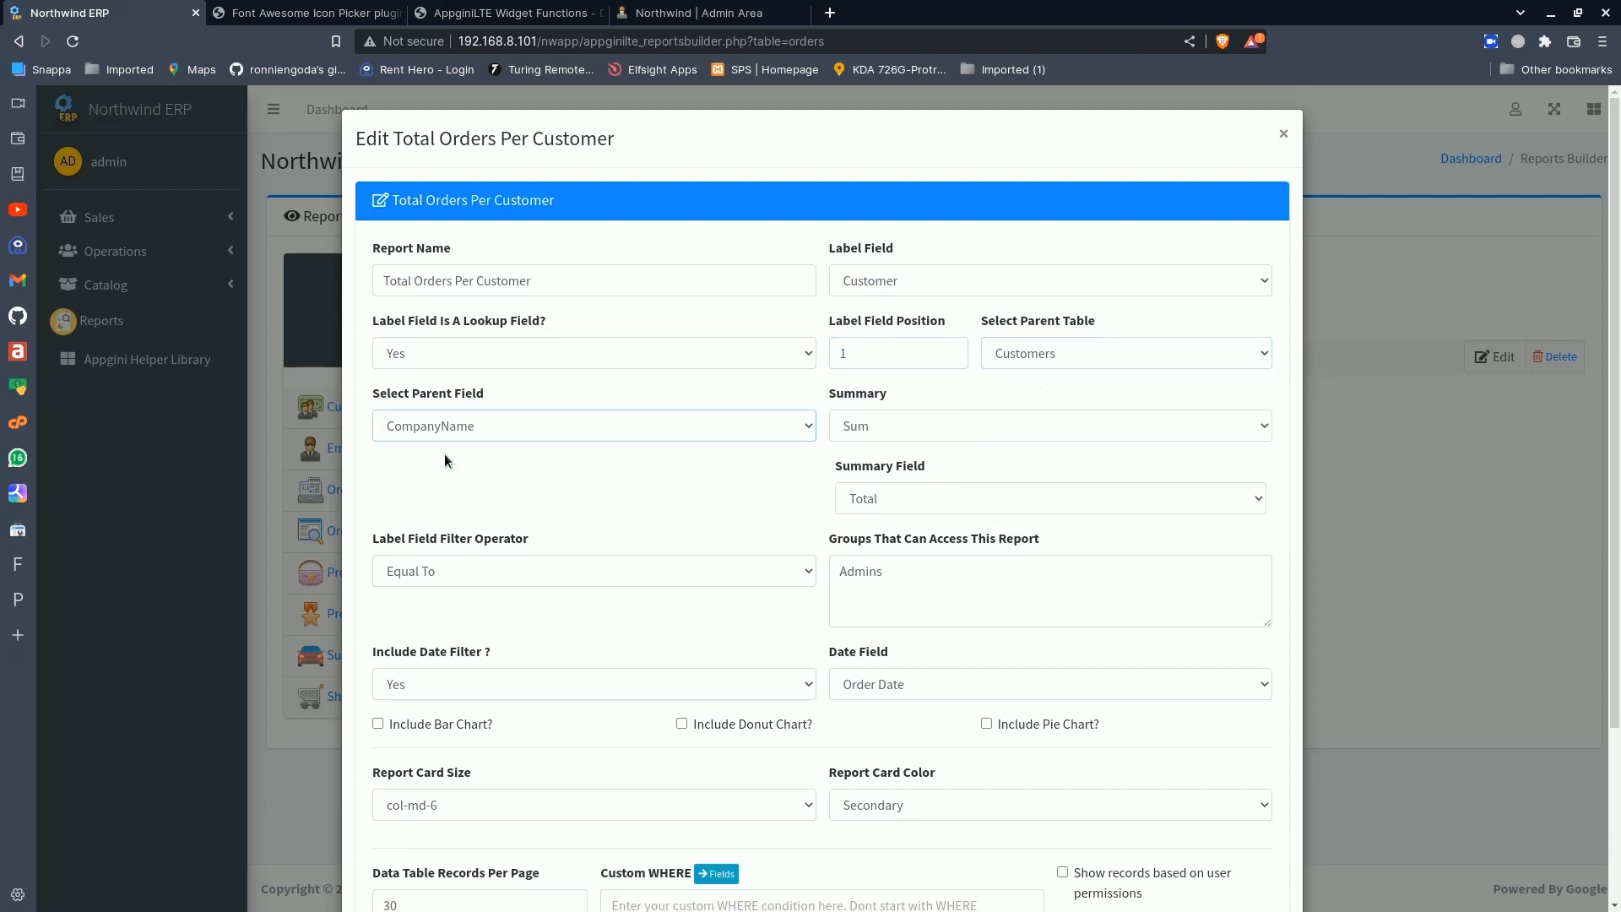
# - Review the summary options, try Count as the report's summary type, and restore Sum
pyautogui.click(878, 428)
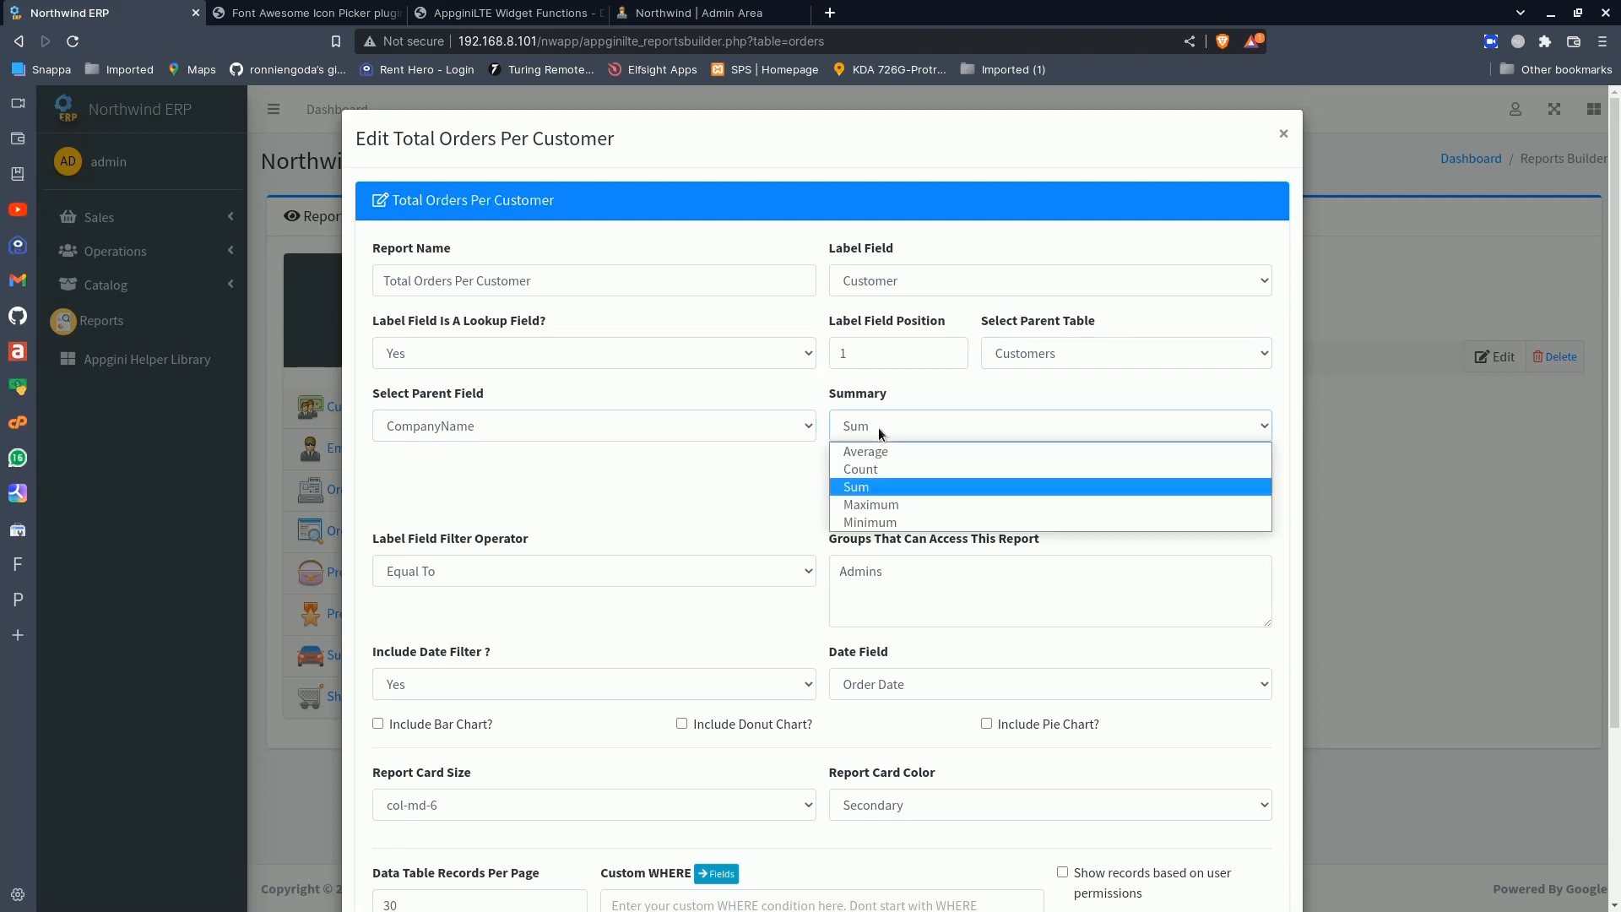
pyautogui.click(878, 427)
pyautogui.click(878, 427)
pyautogui.click(878, 467)
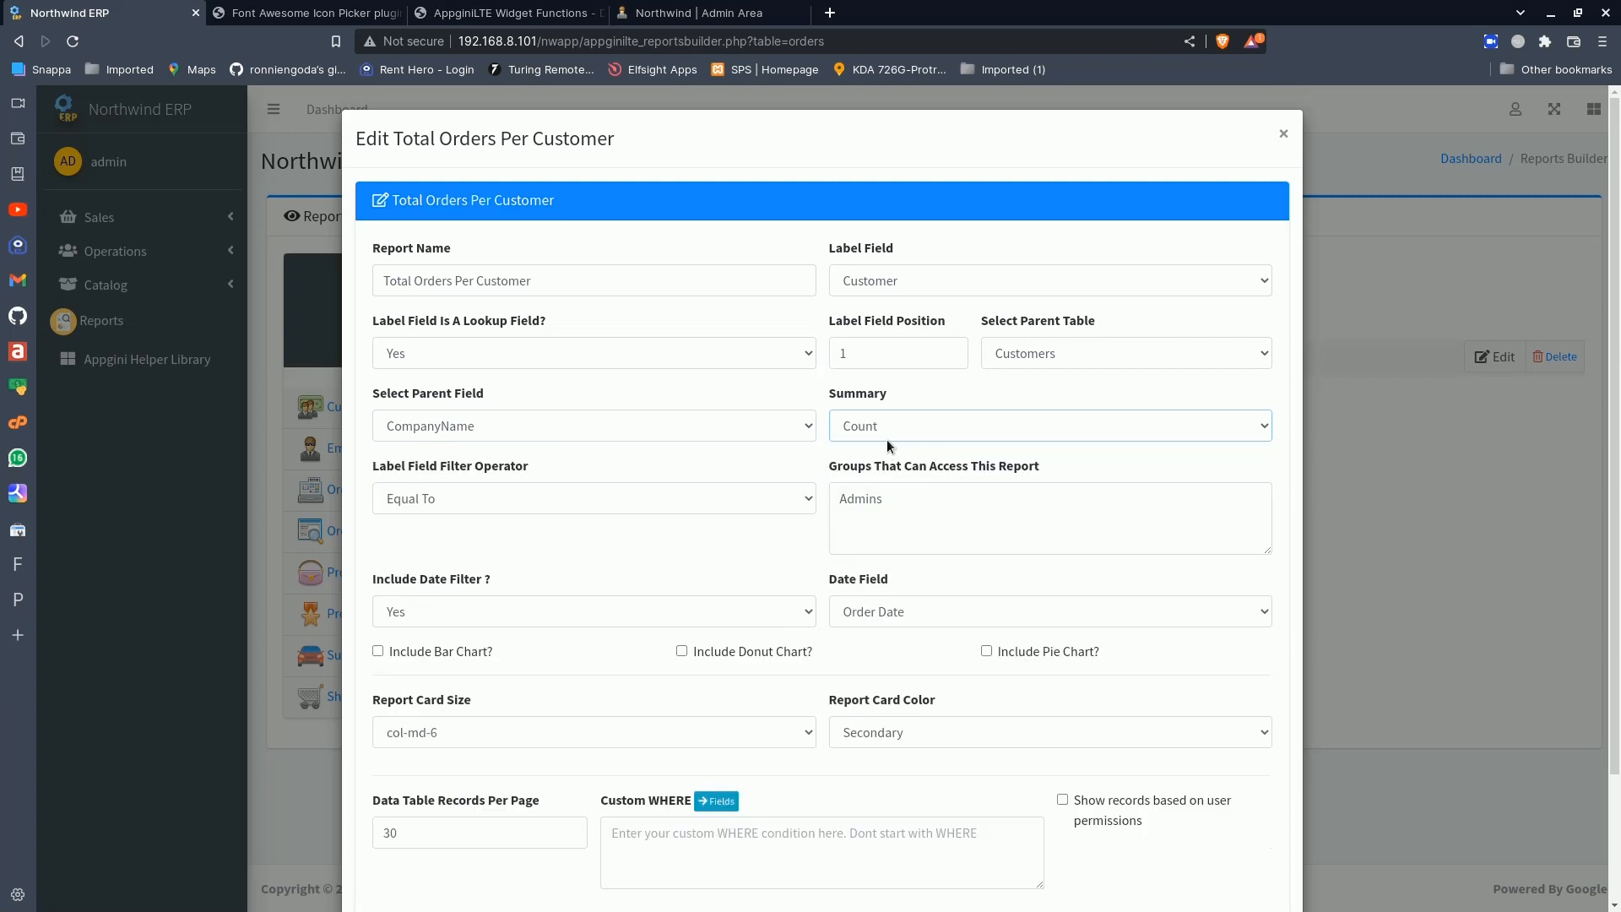
pyautogui.click(910, 429)
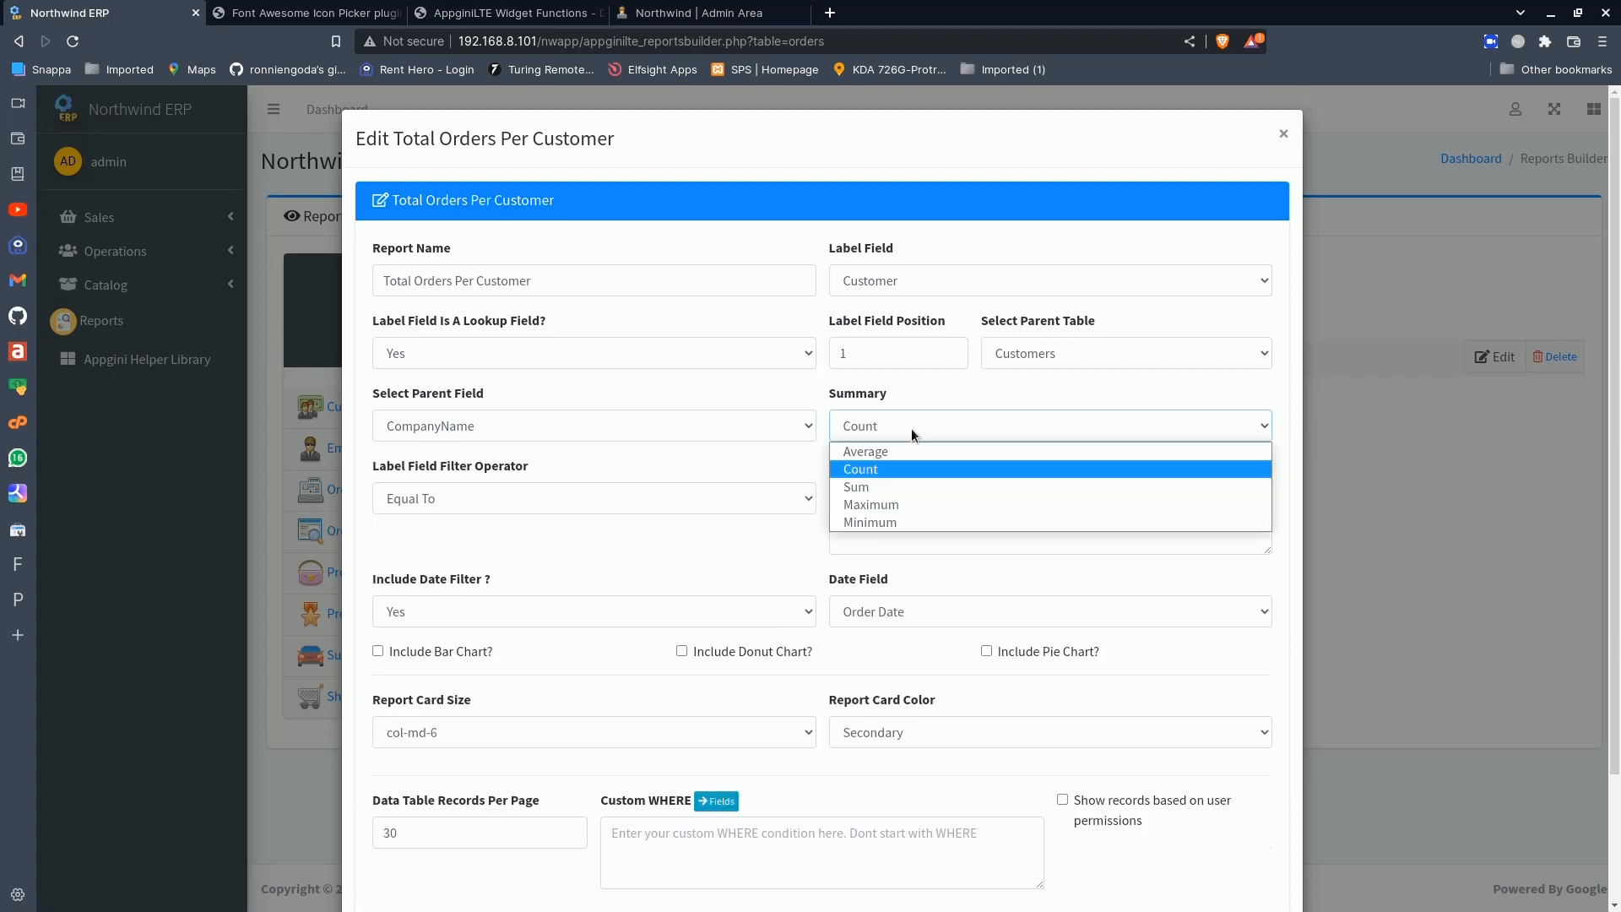
pyautogui.click(891, 488)
# - Examine the available summary fields, the label field filter operator and the groups that can access the report
pyautogui.click(849, 497)
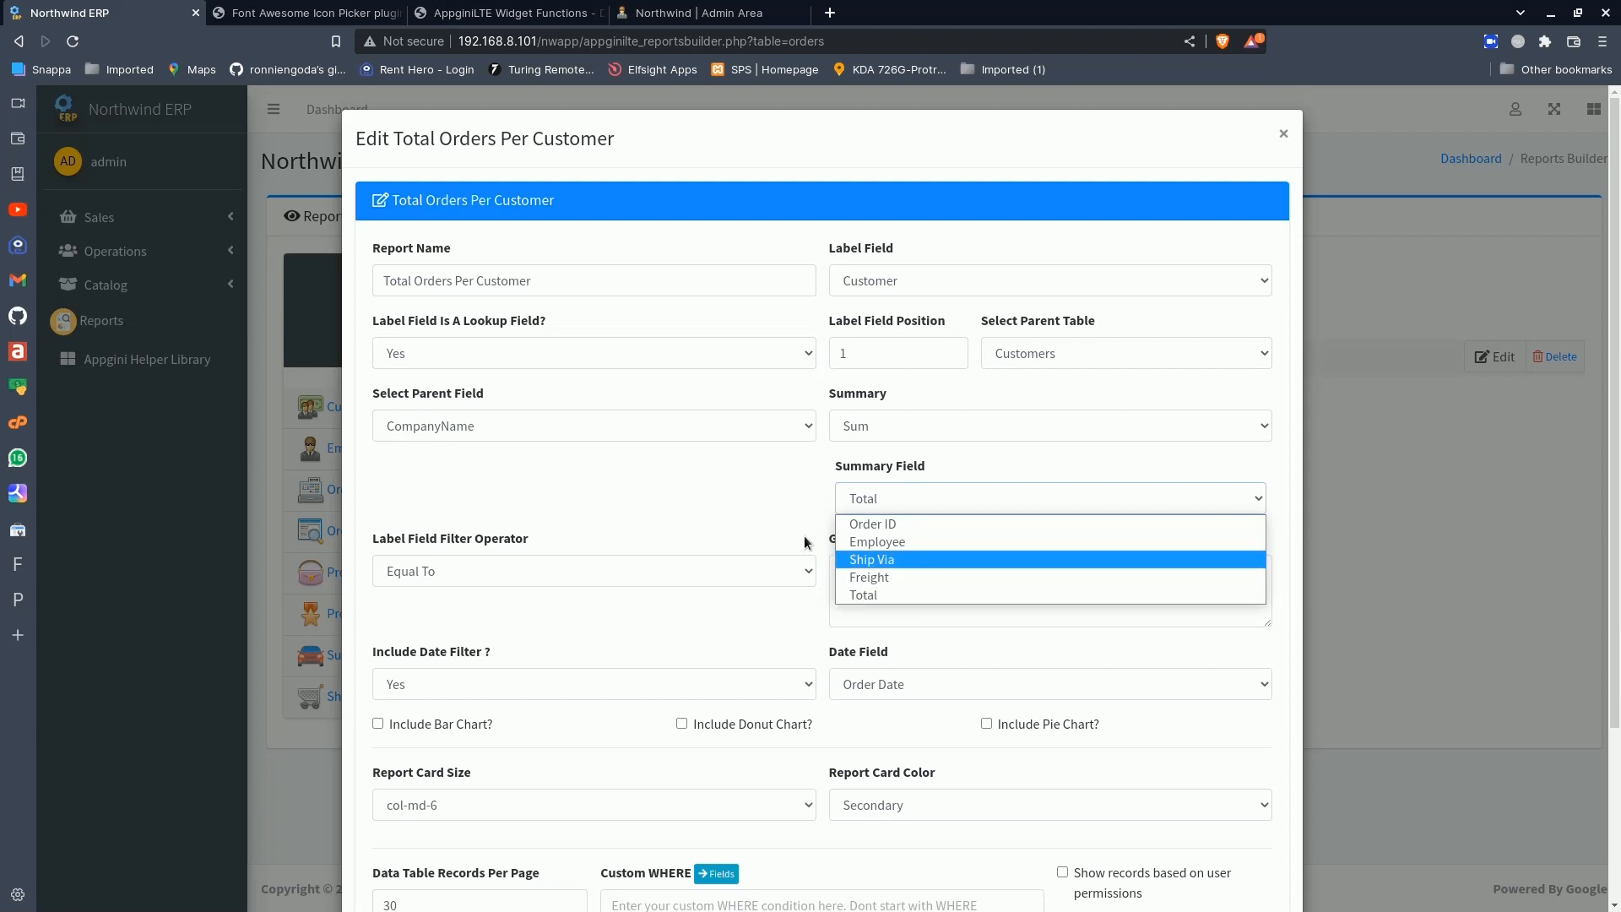
pyautogui.click(751, 510)
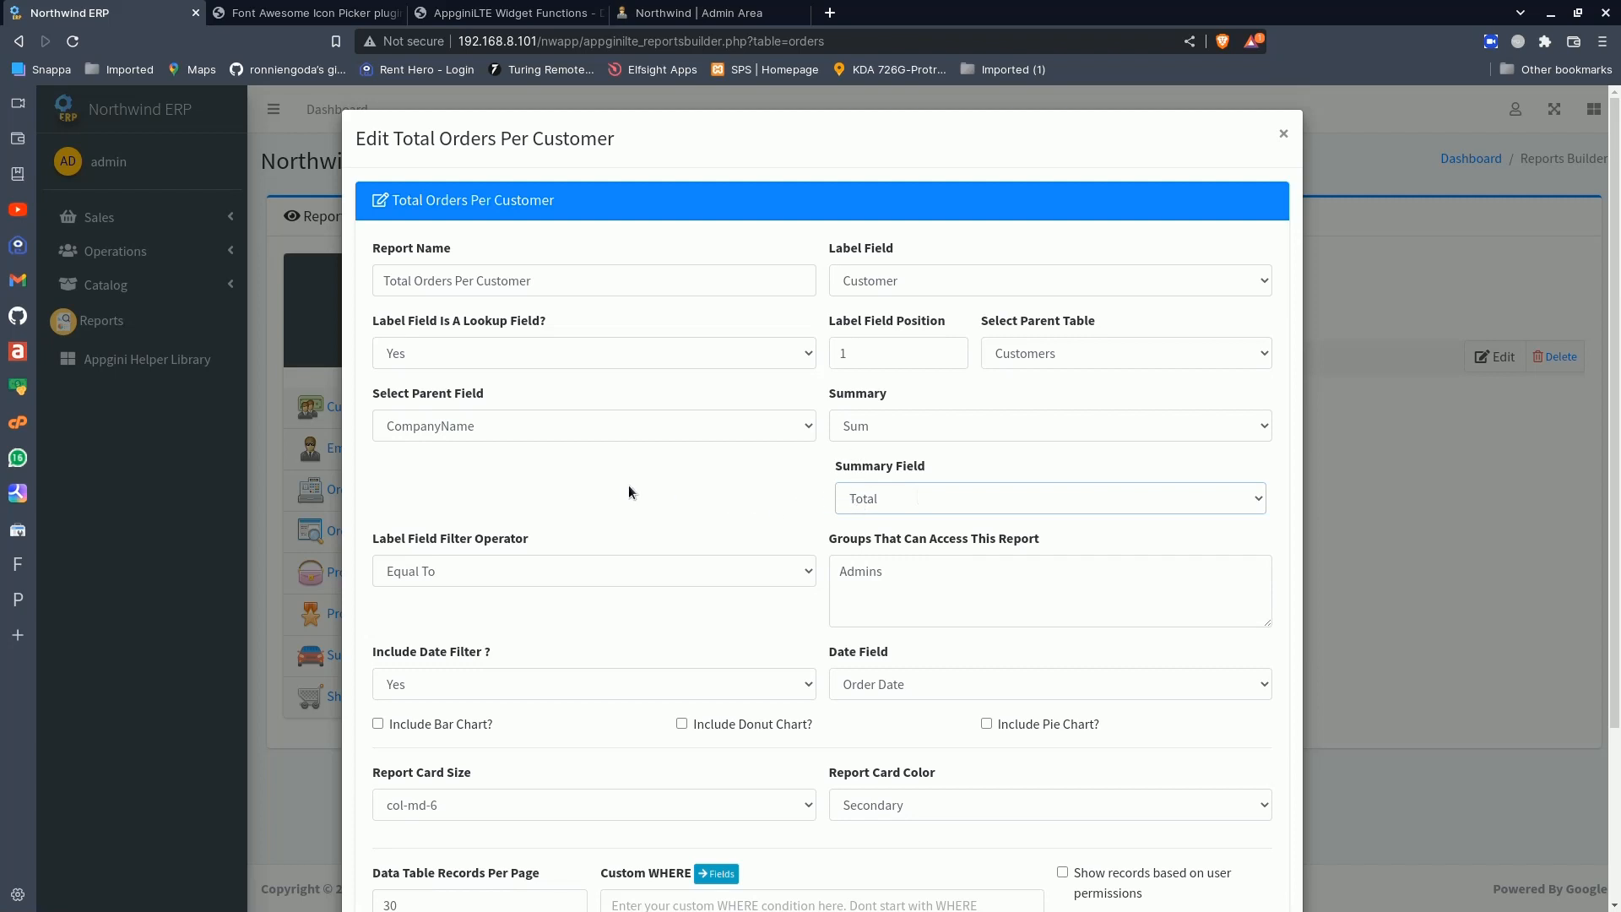
pyautogui.scroll(-1, 621, 483)
pyautogui.click(490, 500)
pyautogui.click(490, 500)
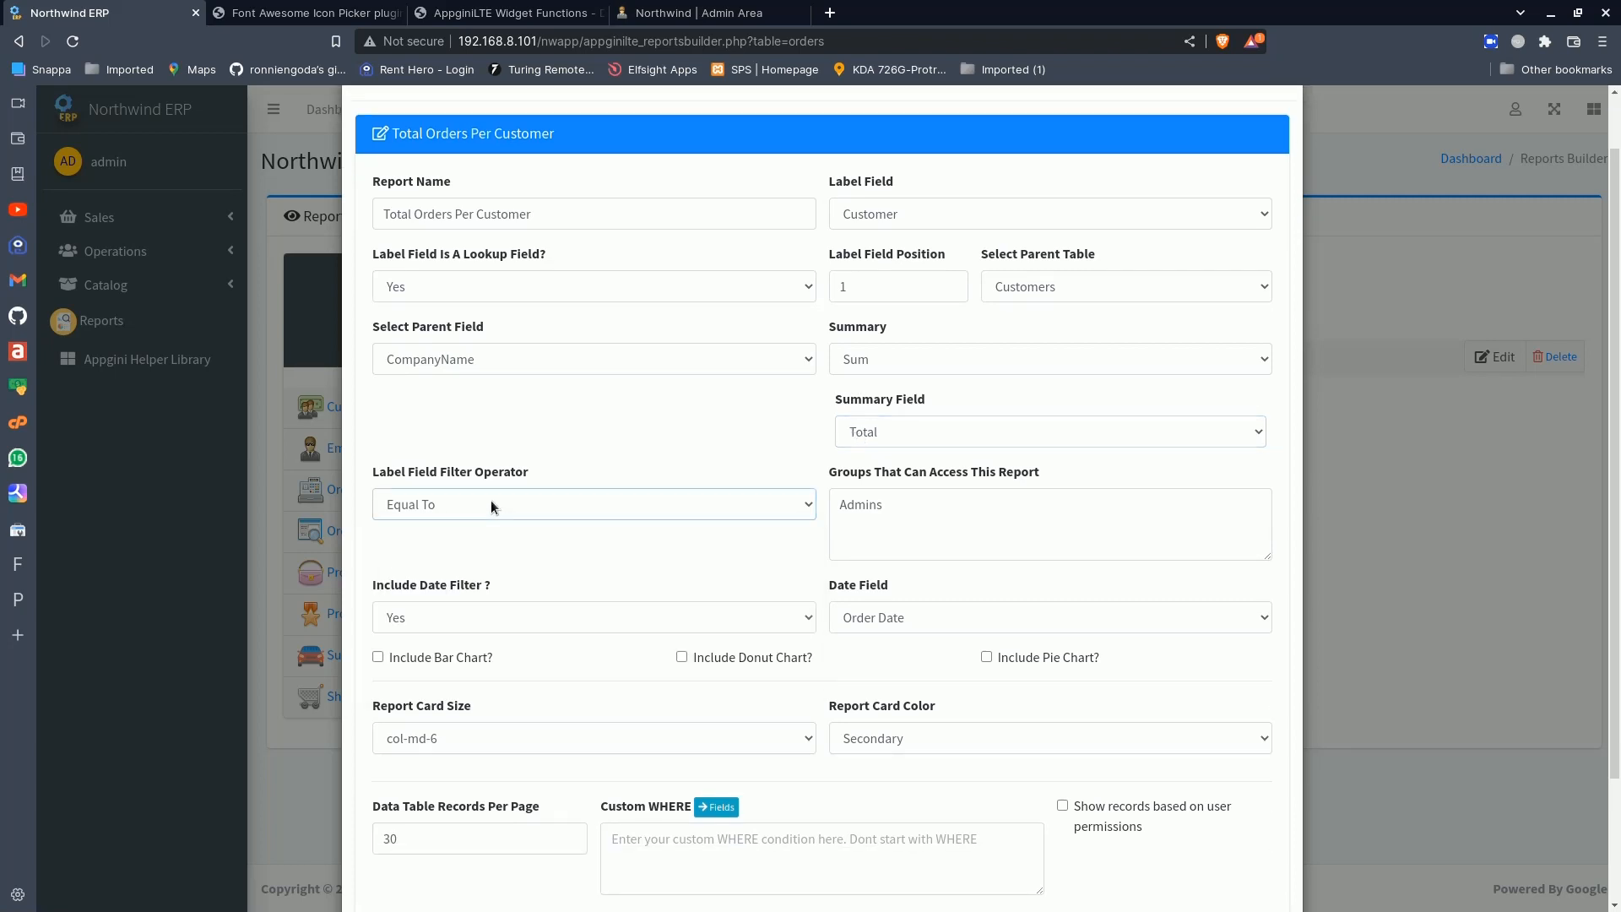
pyautogui.scroll(1, 646, 474)
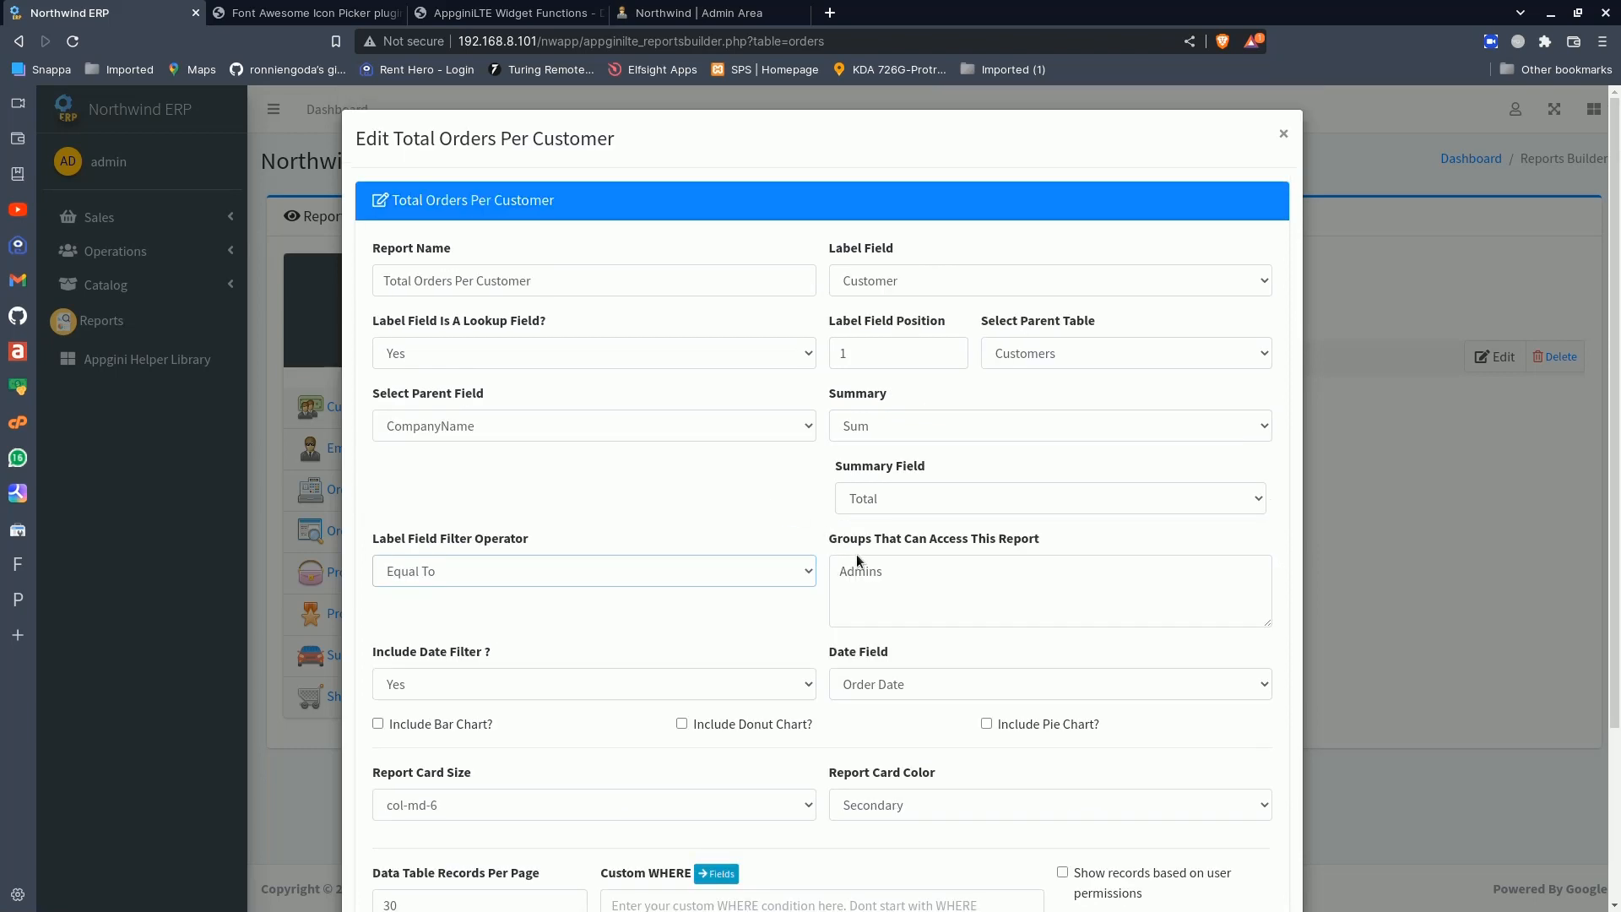
pyautogui.click(915, 574)
pyautogui.scroll(-2, 678, 616)
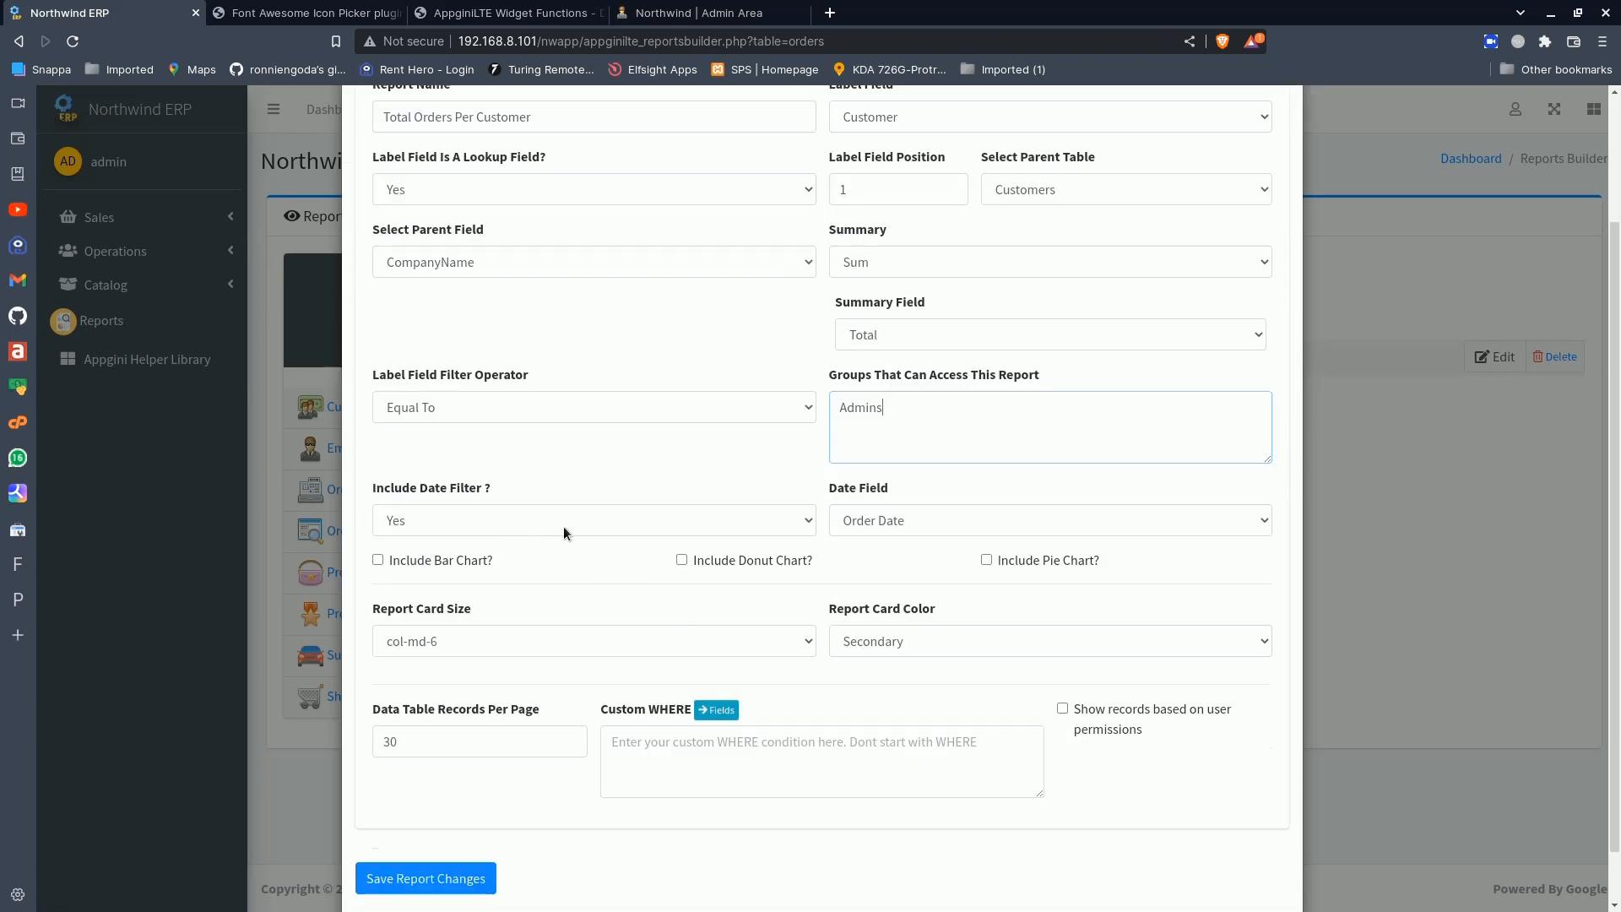
# - Examine the date field, report card size and color, and records-per-page settings, and close the report editor without saving
pyautogui.click(910, 521)
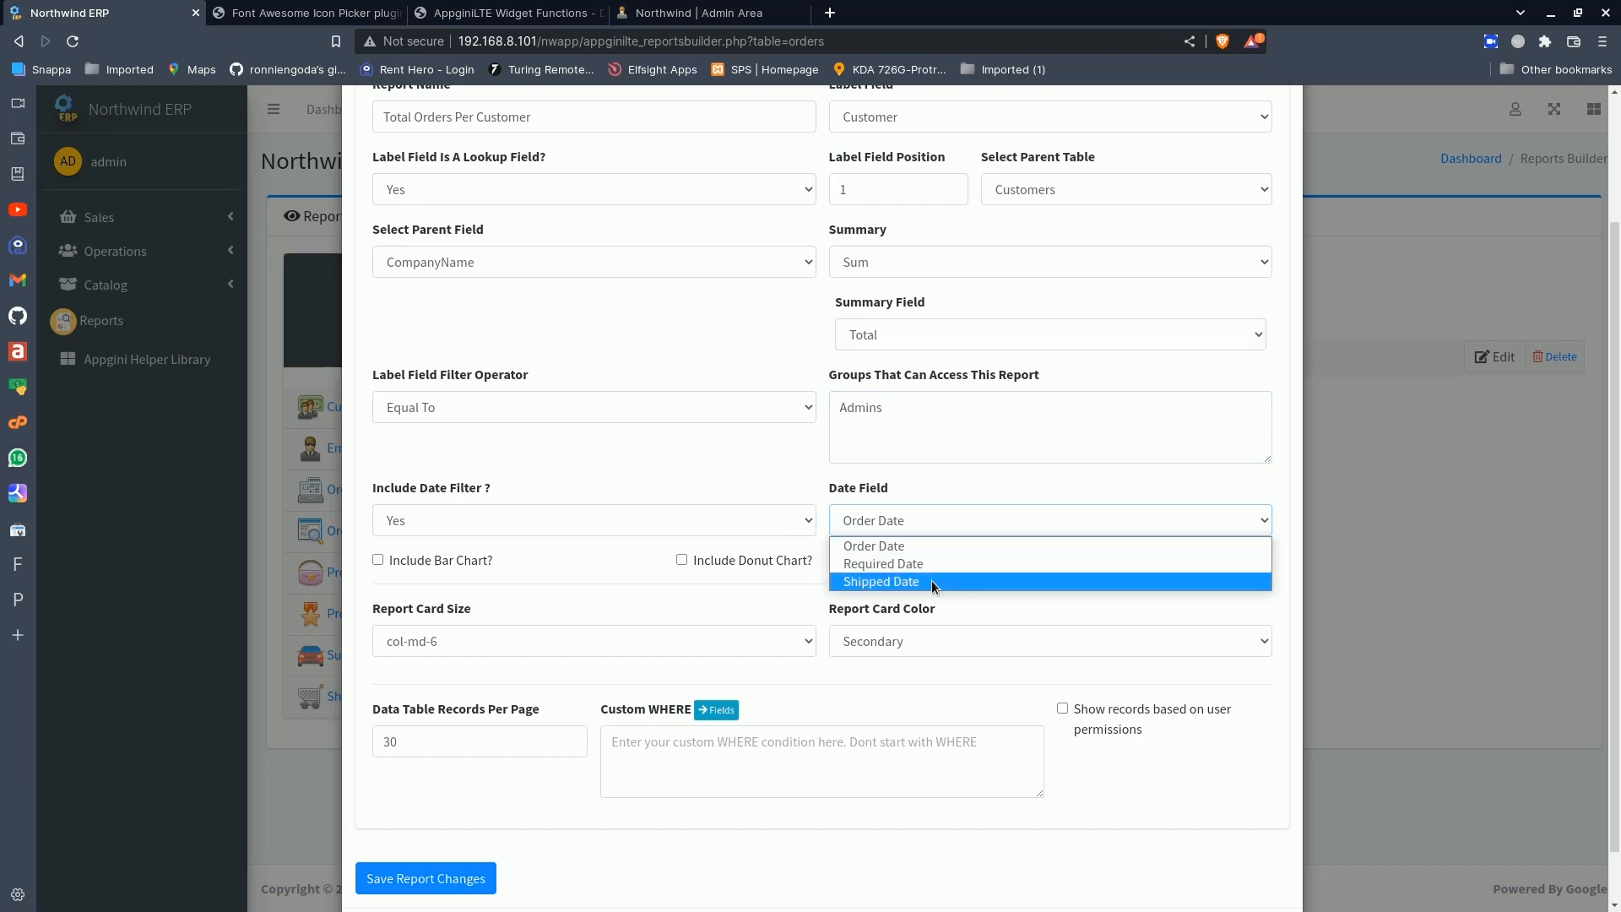
pyautogui.click(765, 474)
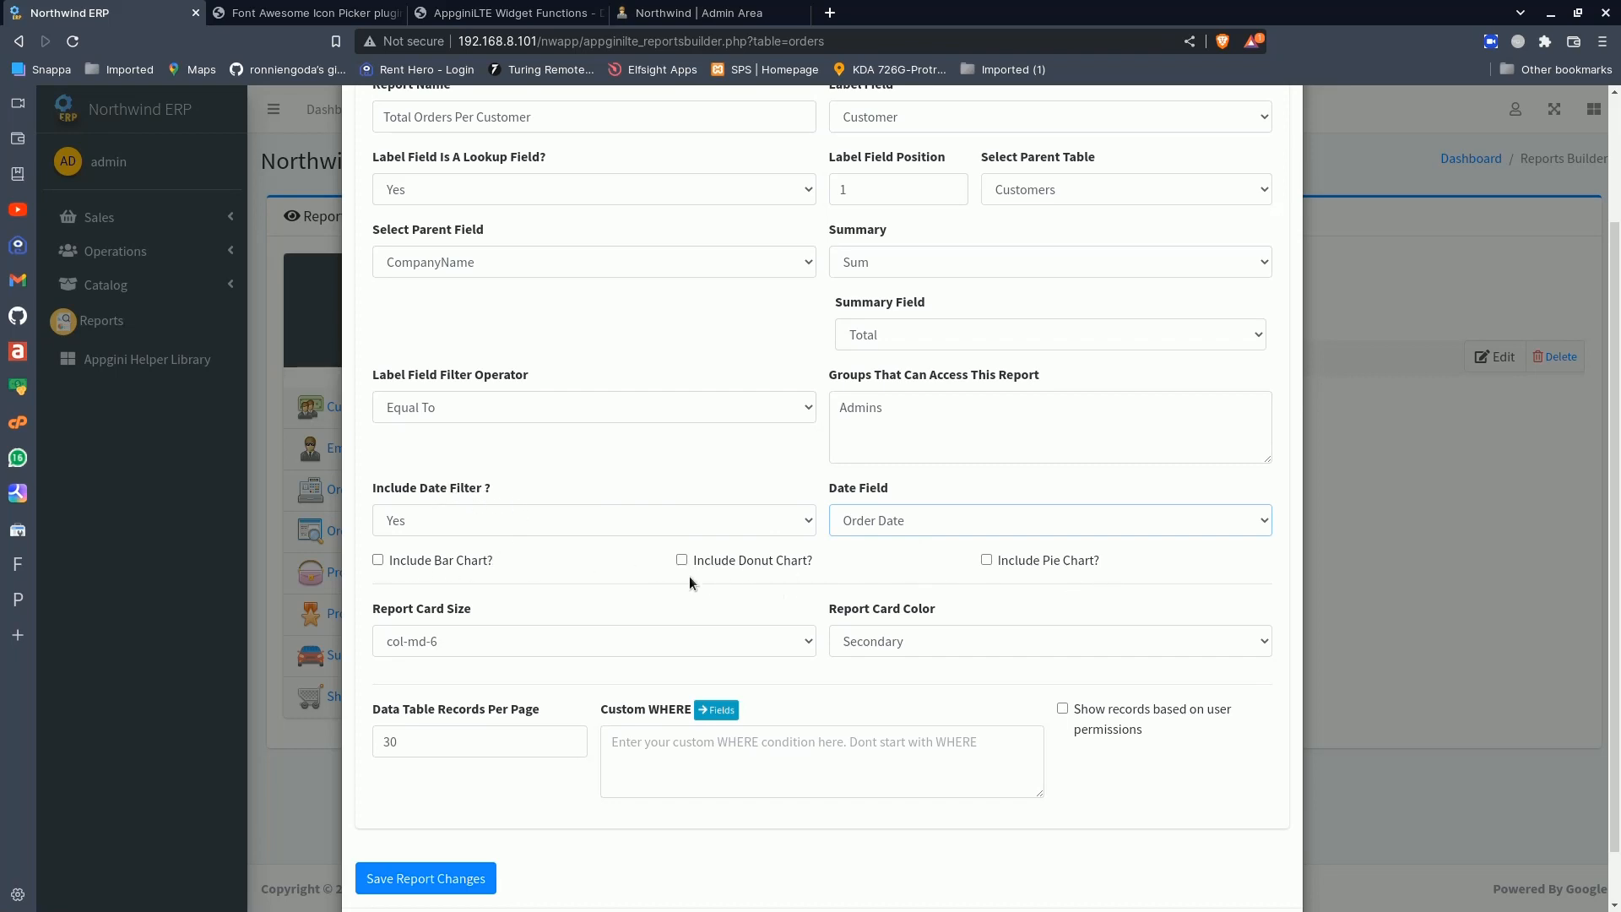
pyautogui.click(467, 641)
pyautogui.click(468, 644)
pyautogui.click(879, 632)
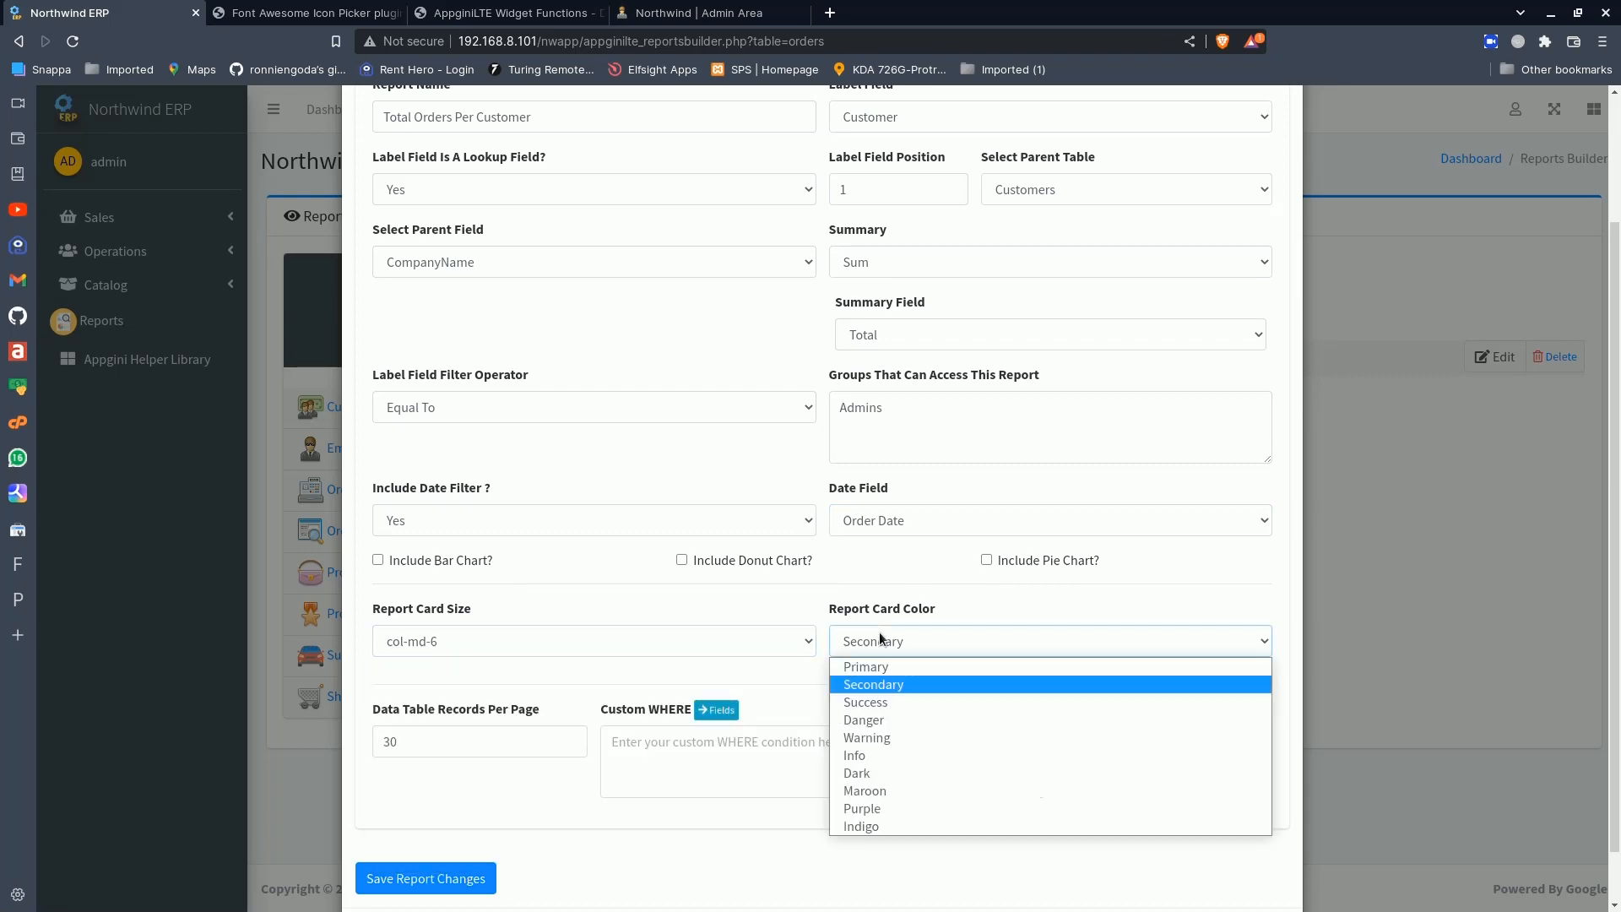
pyautogui.click(878, 632)
pyautogui.click(434, 735)
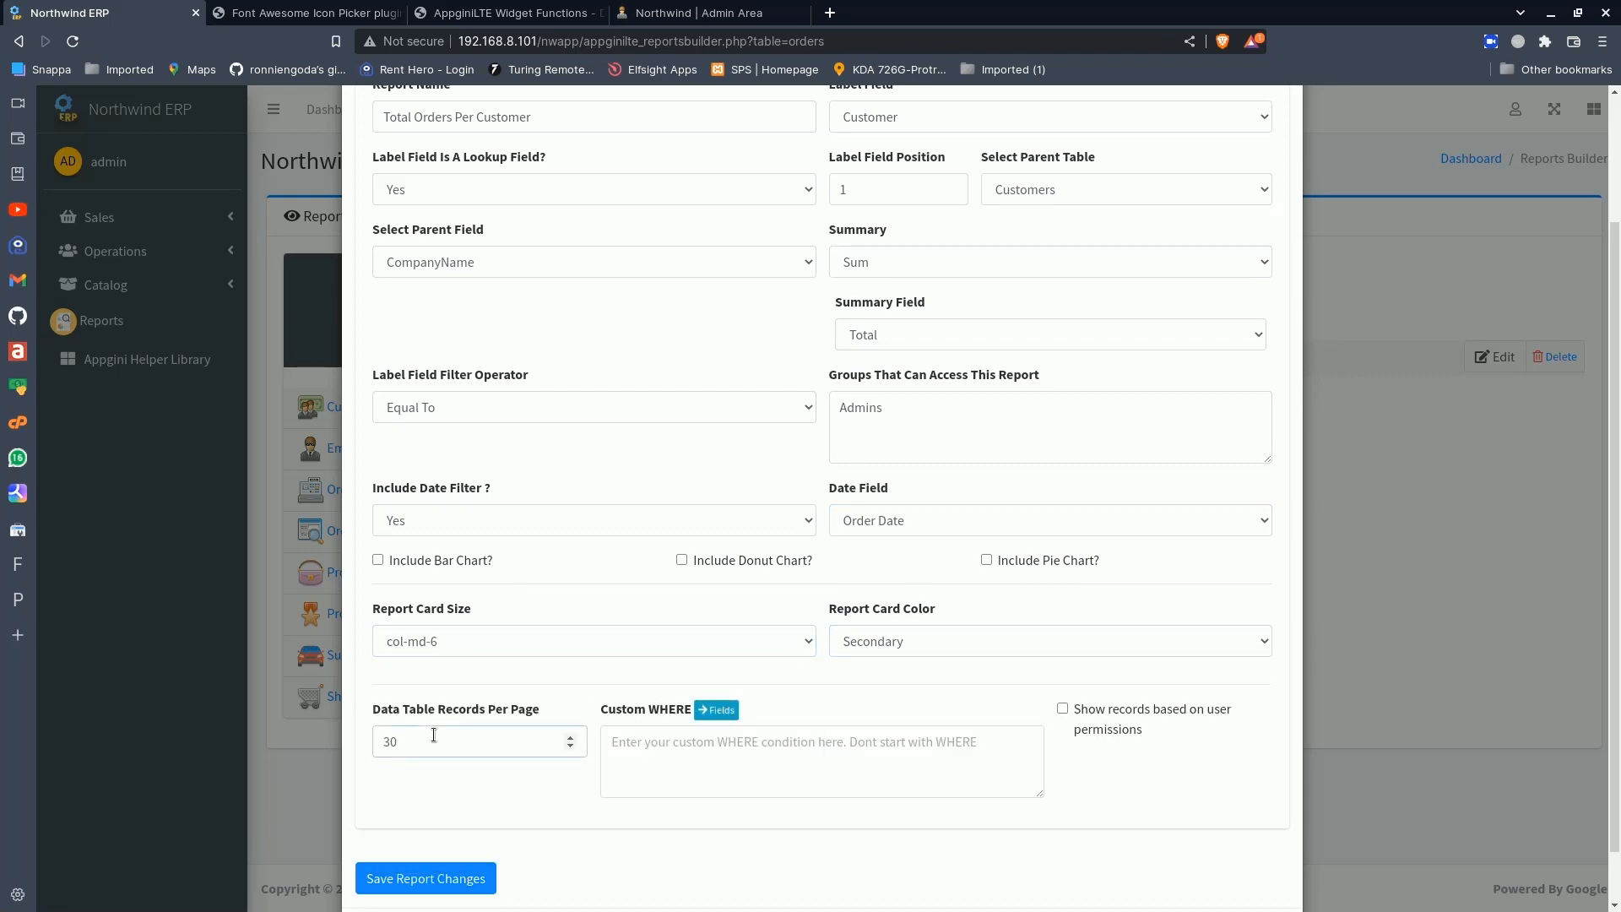
pyautogui.scroll(-1, 725, 772)
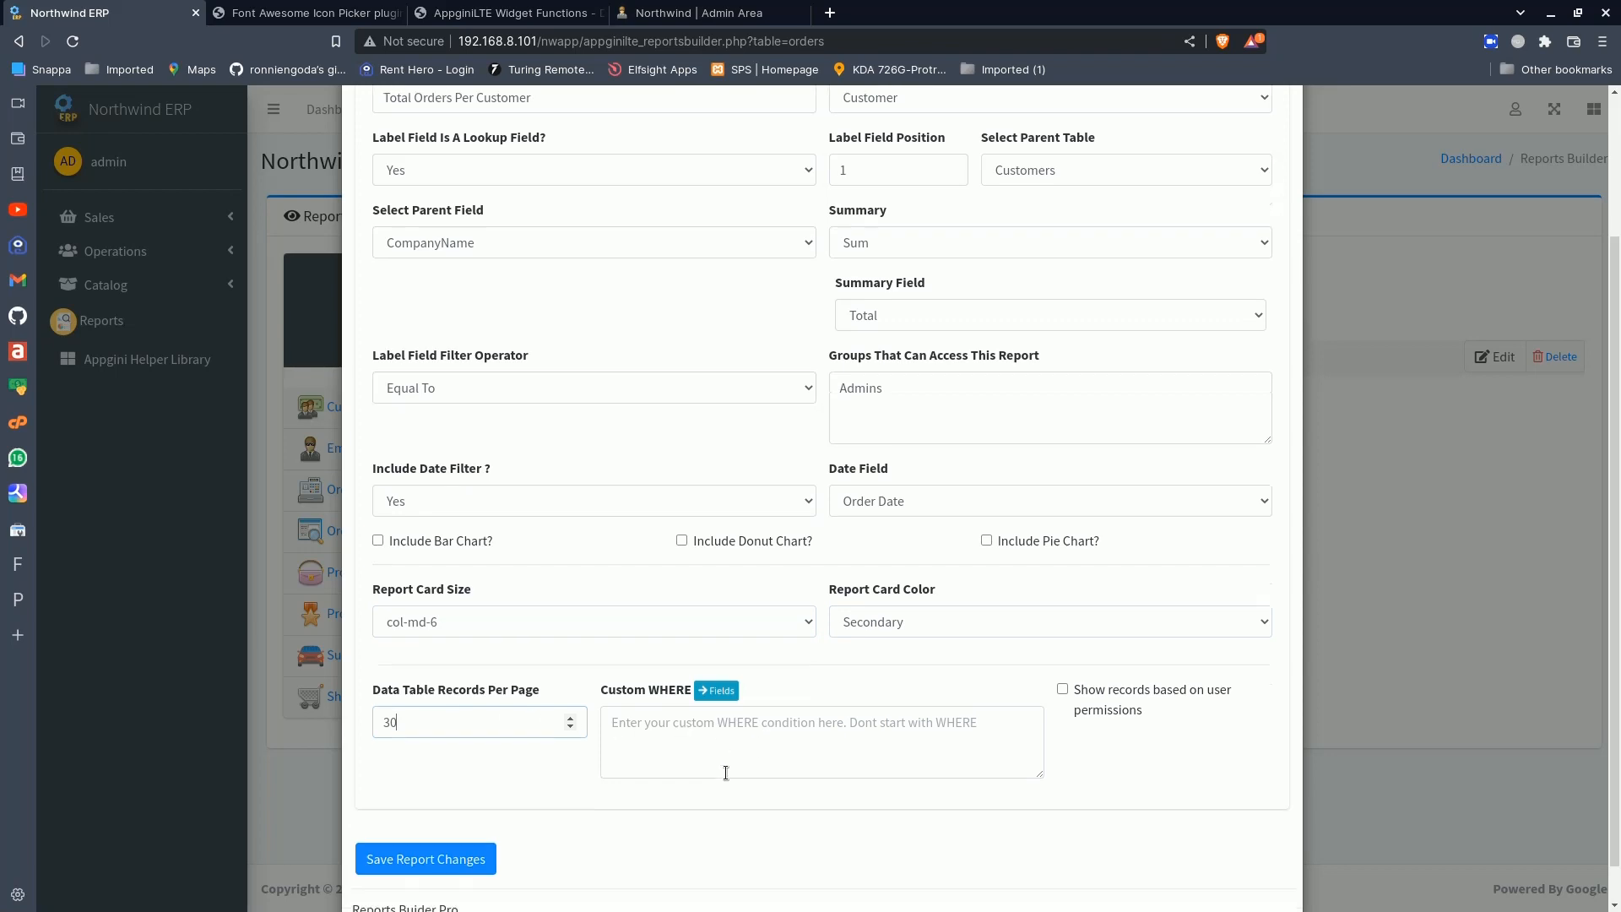
pyautogui.scroll(3, 725, 773)
pyautogui.click(1281, 133)
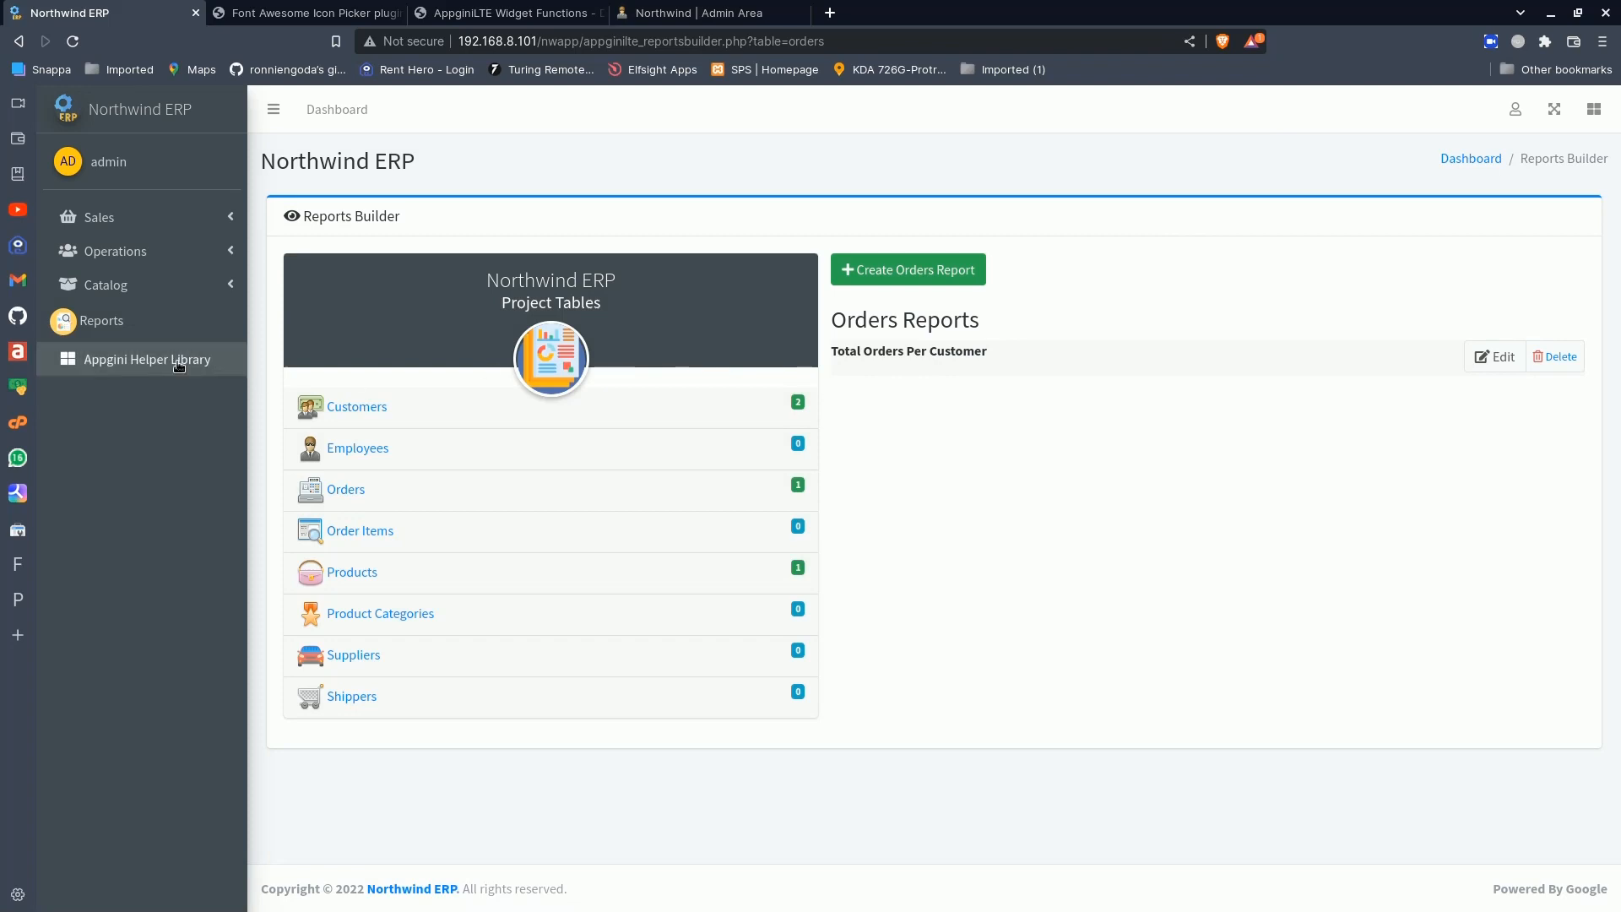
# - Open the Total Orders Per Customer report and review its customer totals and order date filter section
pyautogui.click(109, 333)
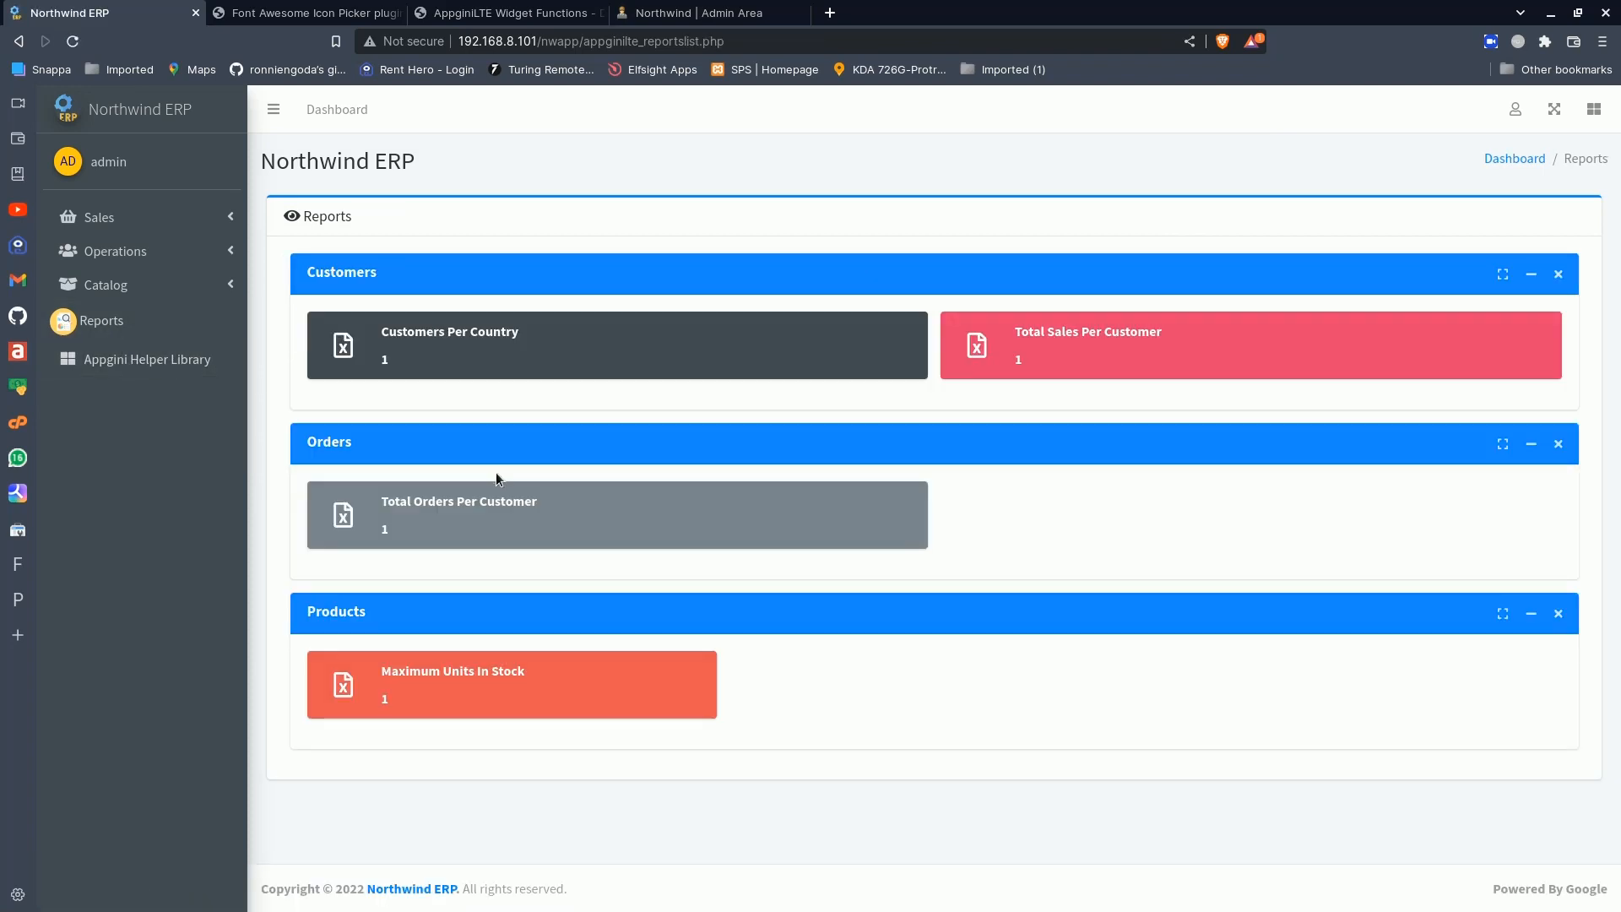
pyautogui.click(501, 508)
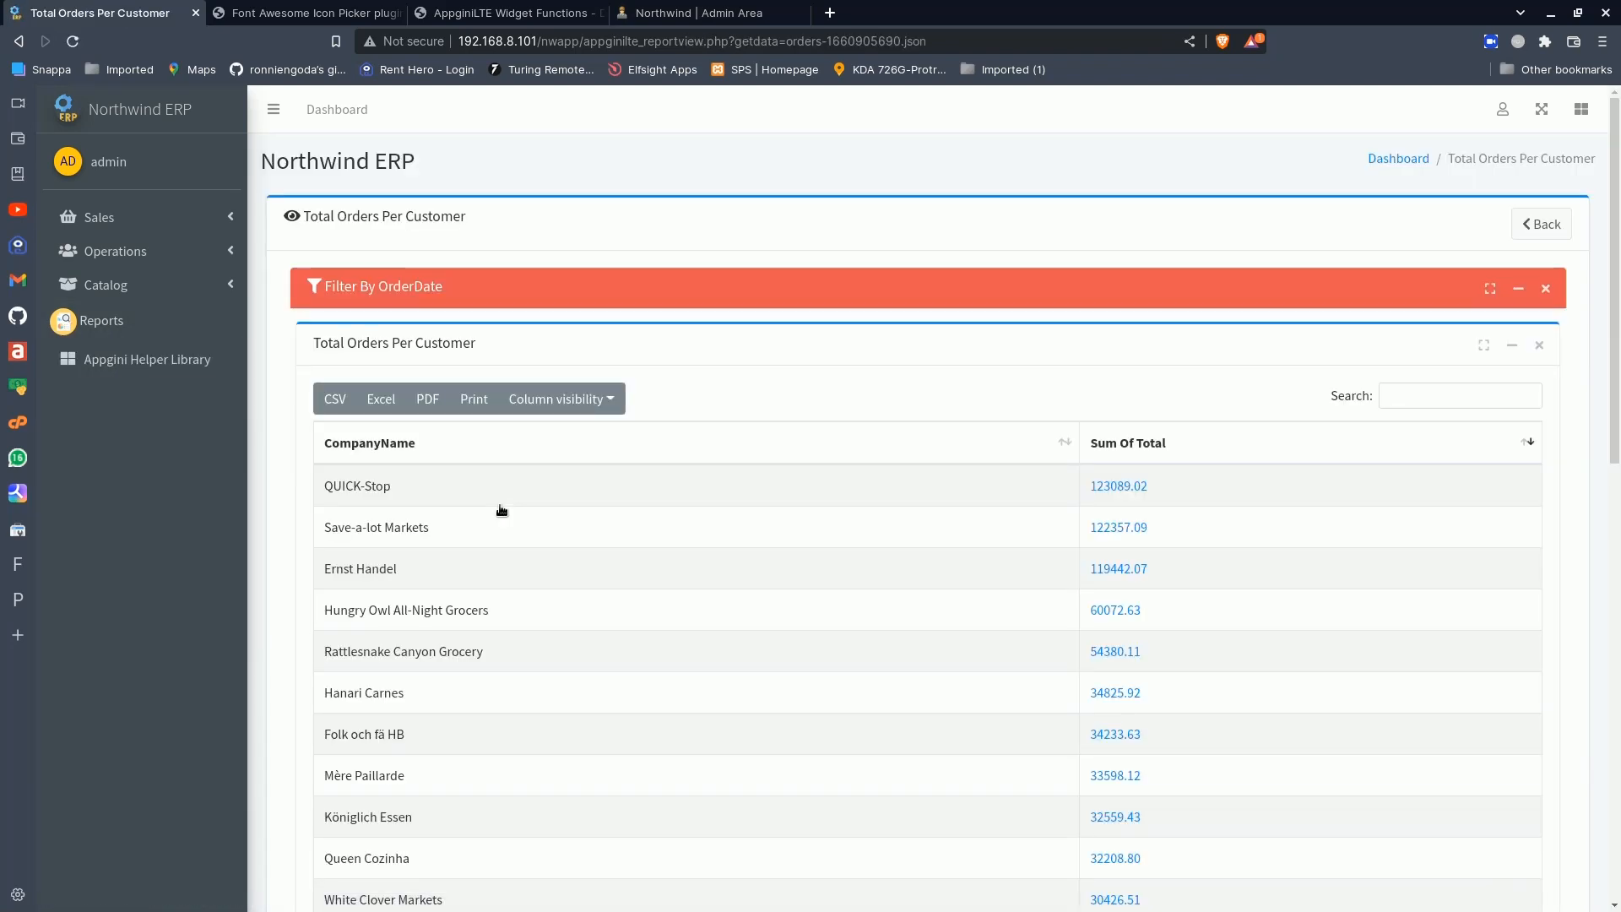
pyautogui.scroll(-3, 640, 532)
pyautogui.scroll(5, 640, 532)
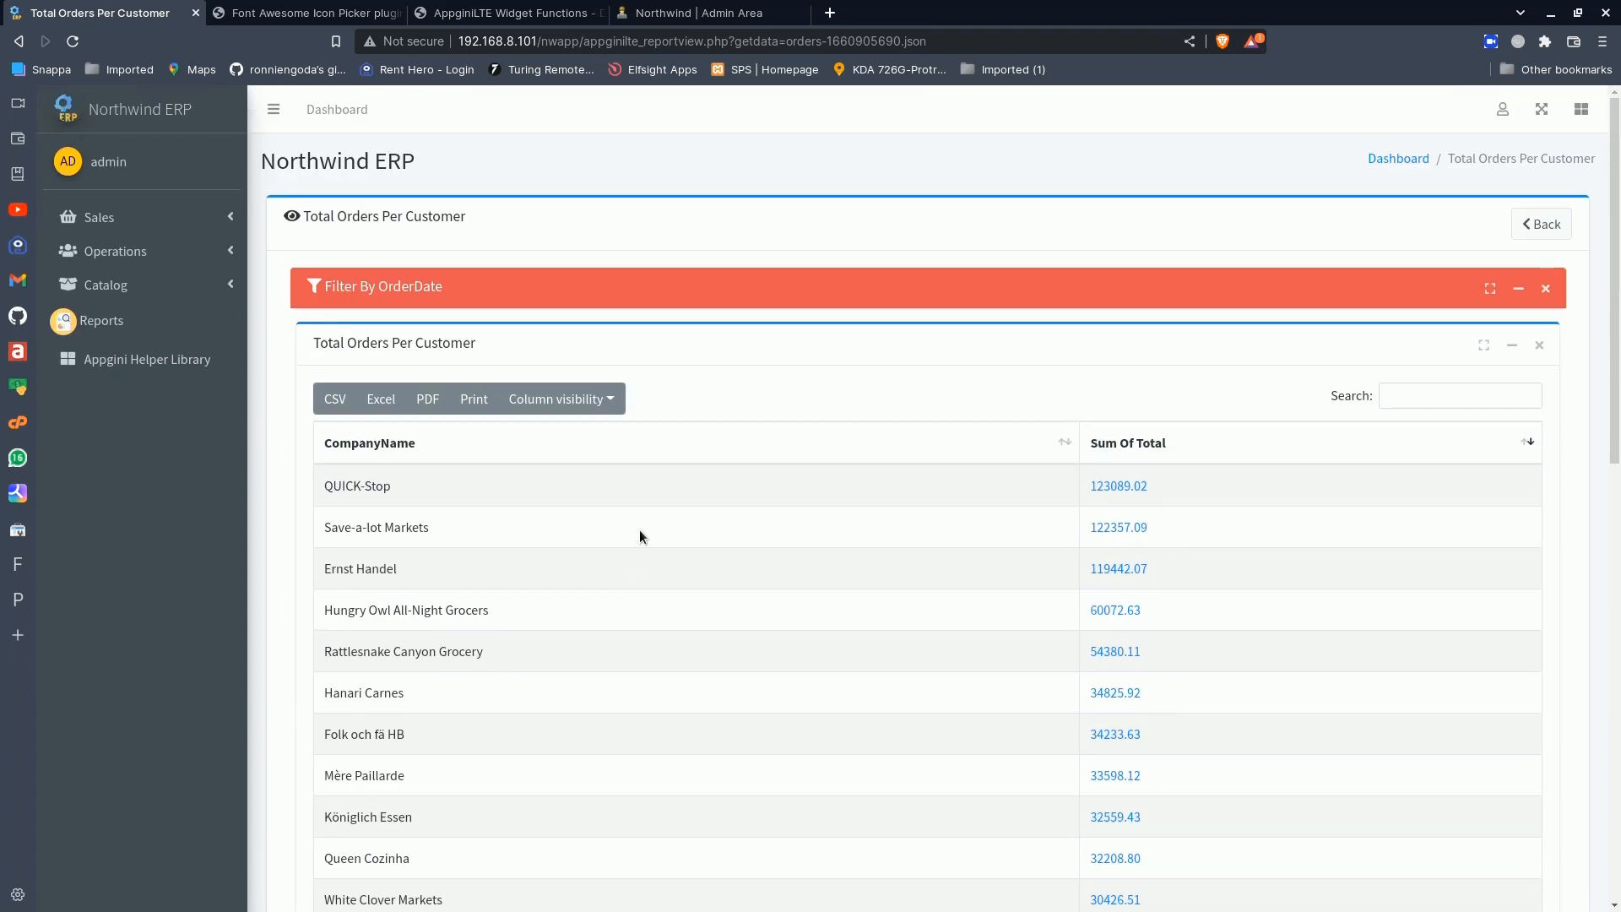
pyautogui.scroll(-4, 640, 529)
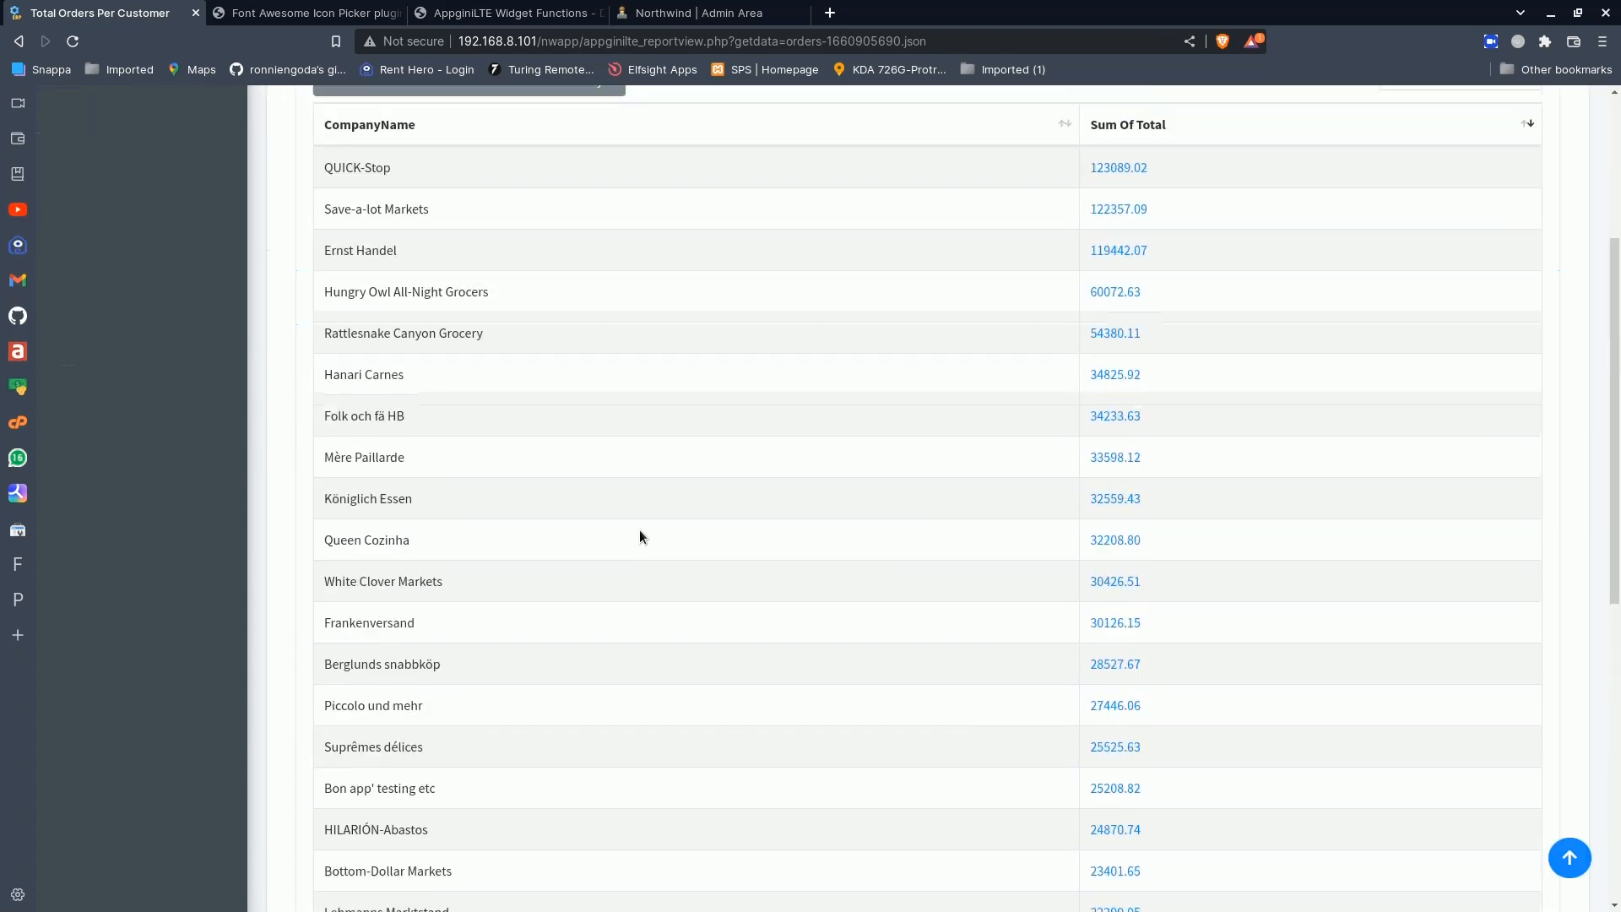
pyautogui.scroll(4, 640, 529)
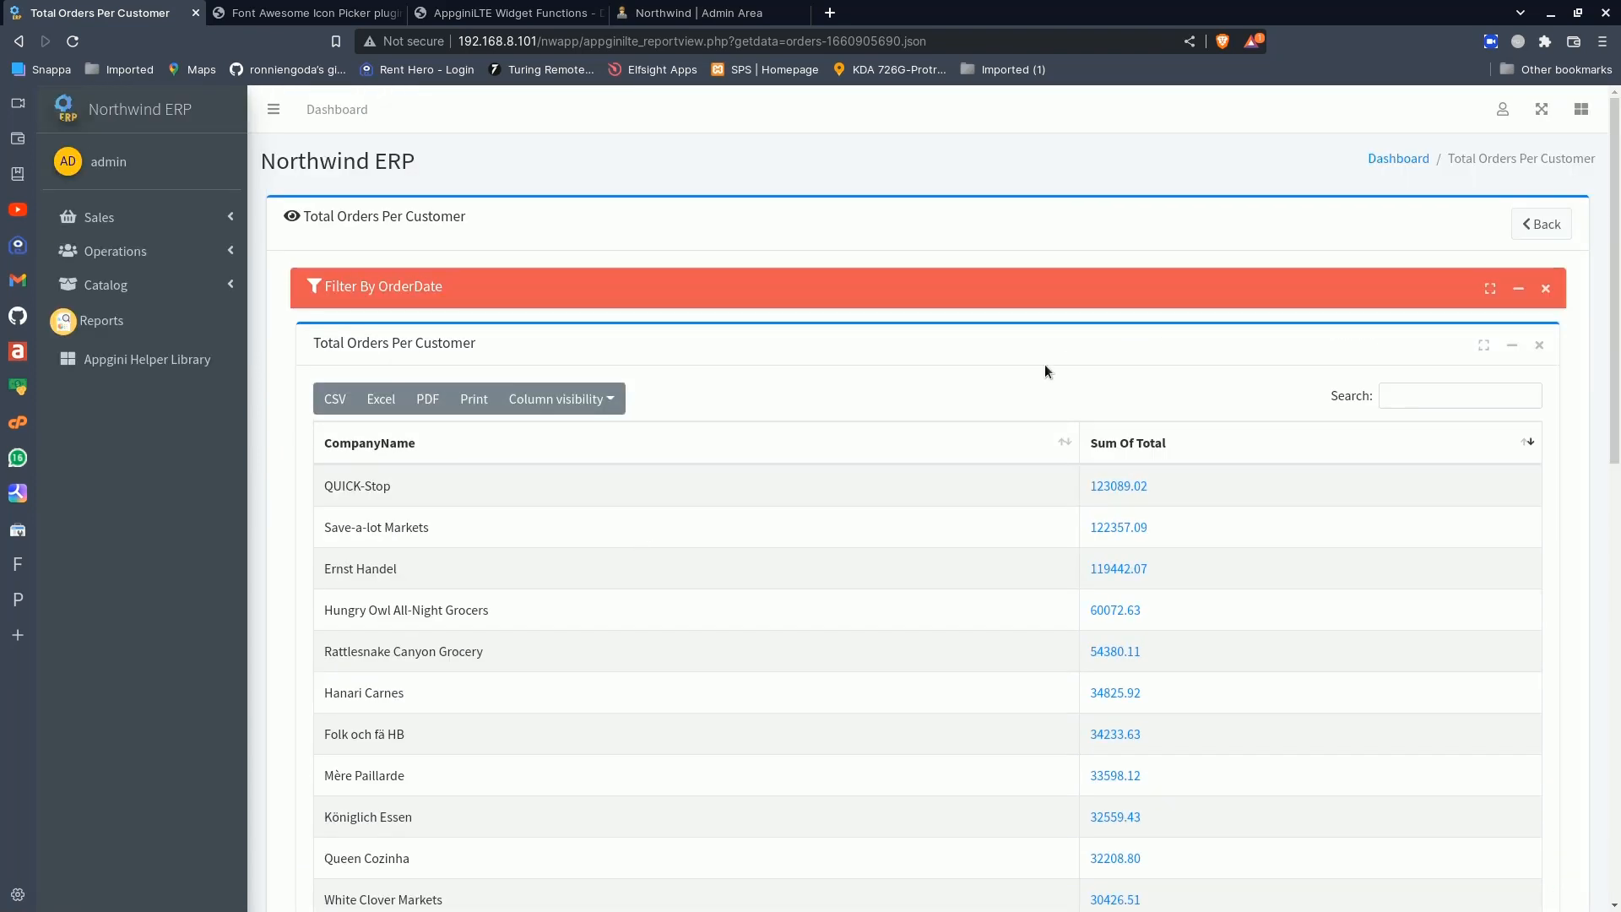
pyautogui.doubleClick(1521, 291)
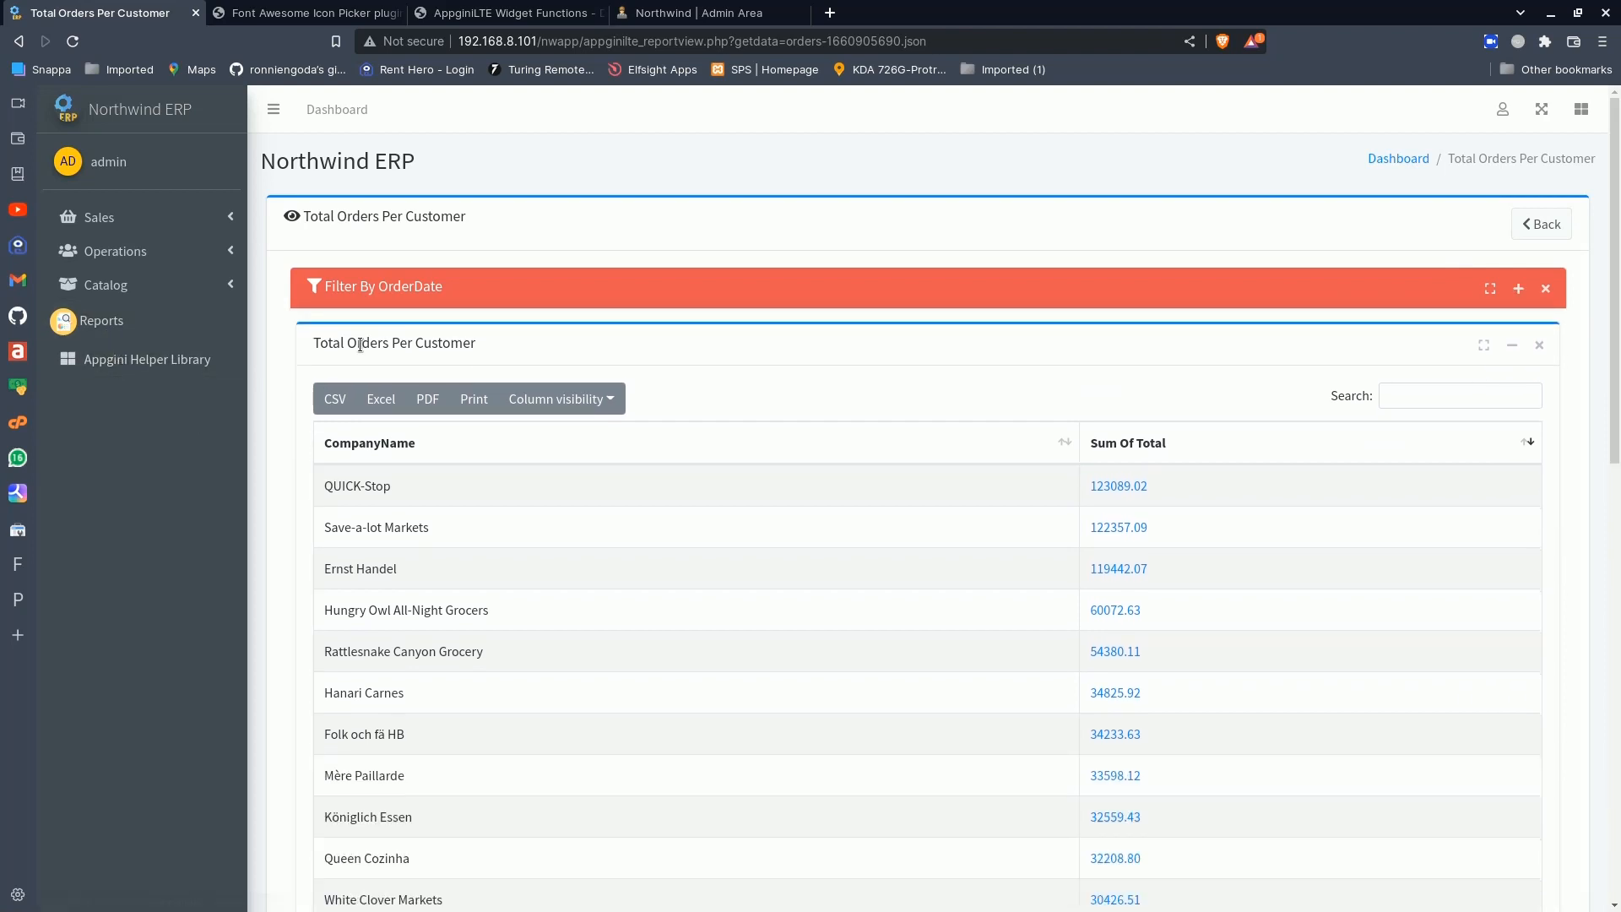
# - View the Customers Per Country report, review its counts by country, and return to the reports list
pyautogui.click(151, 319)
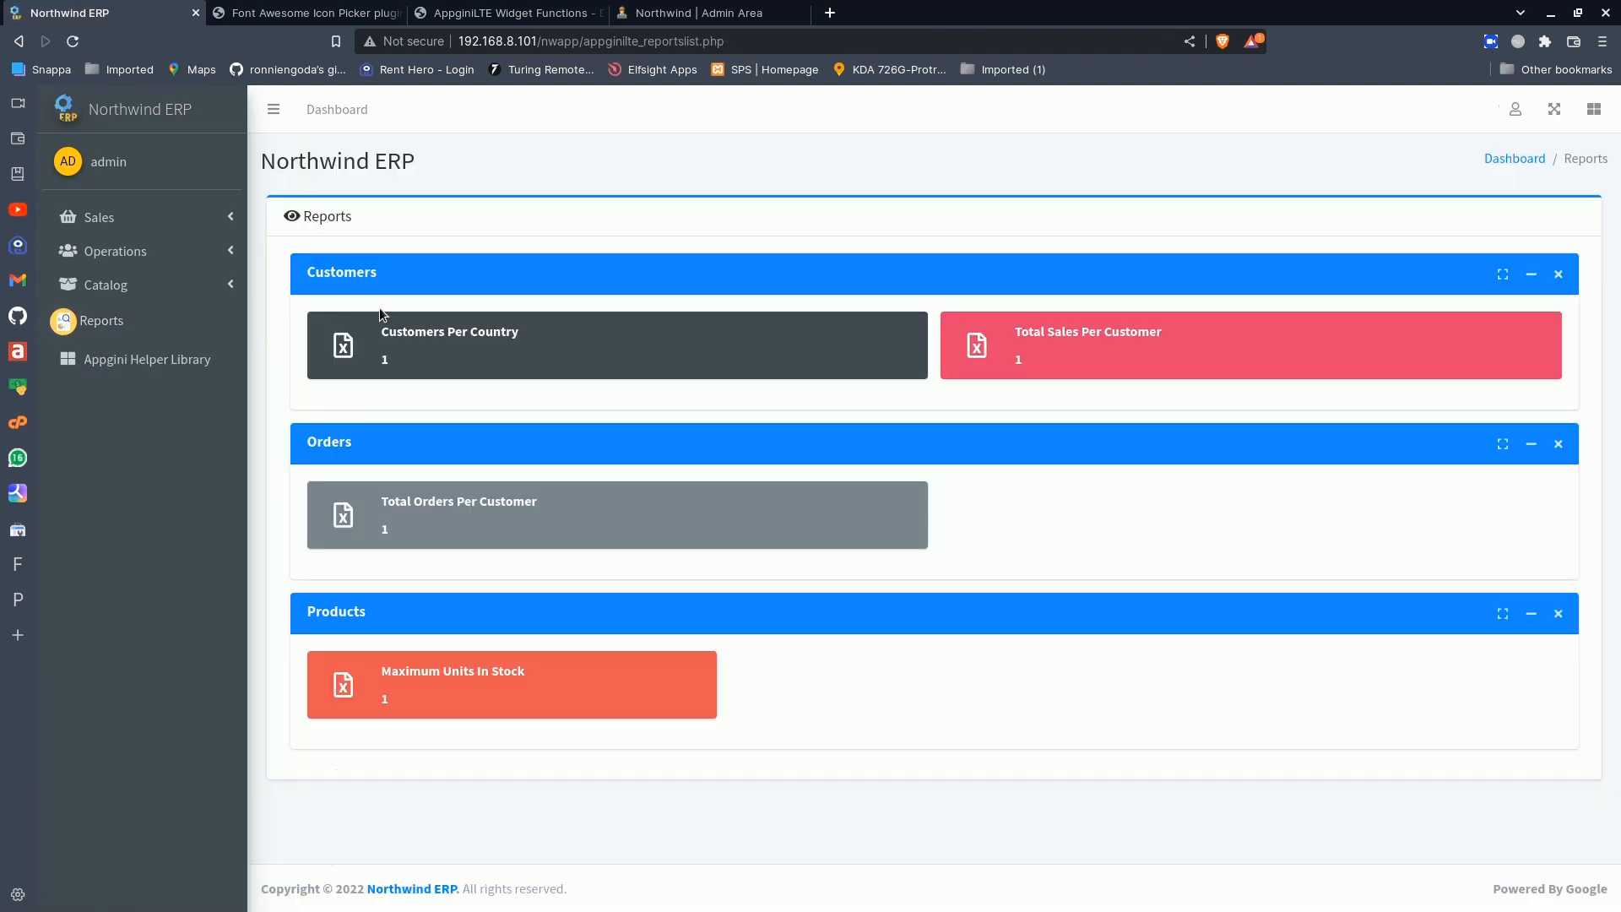
pyautogui.click(498, 336)
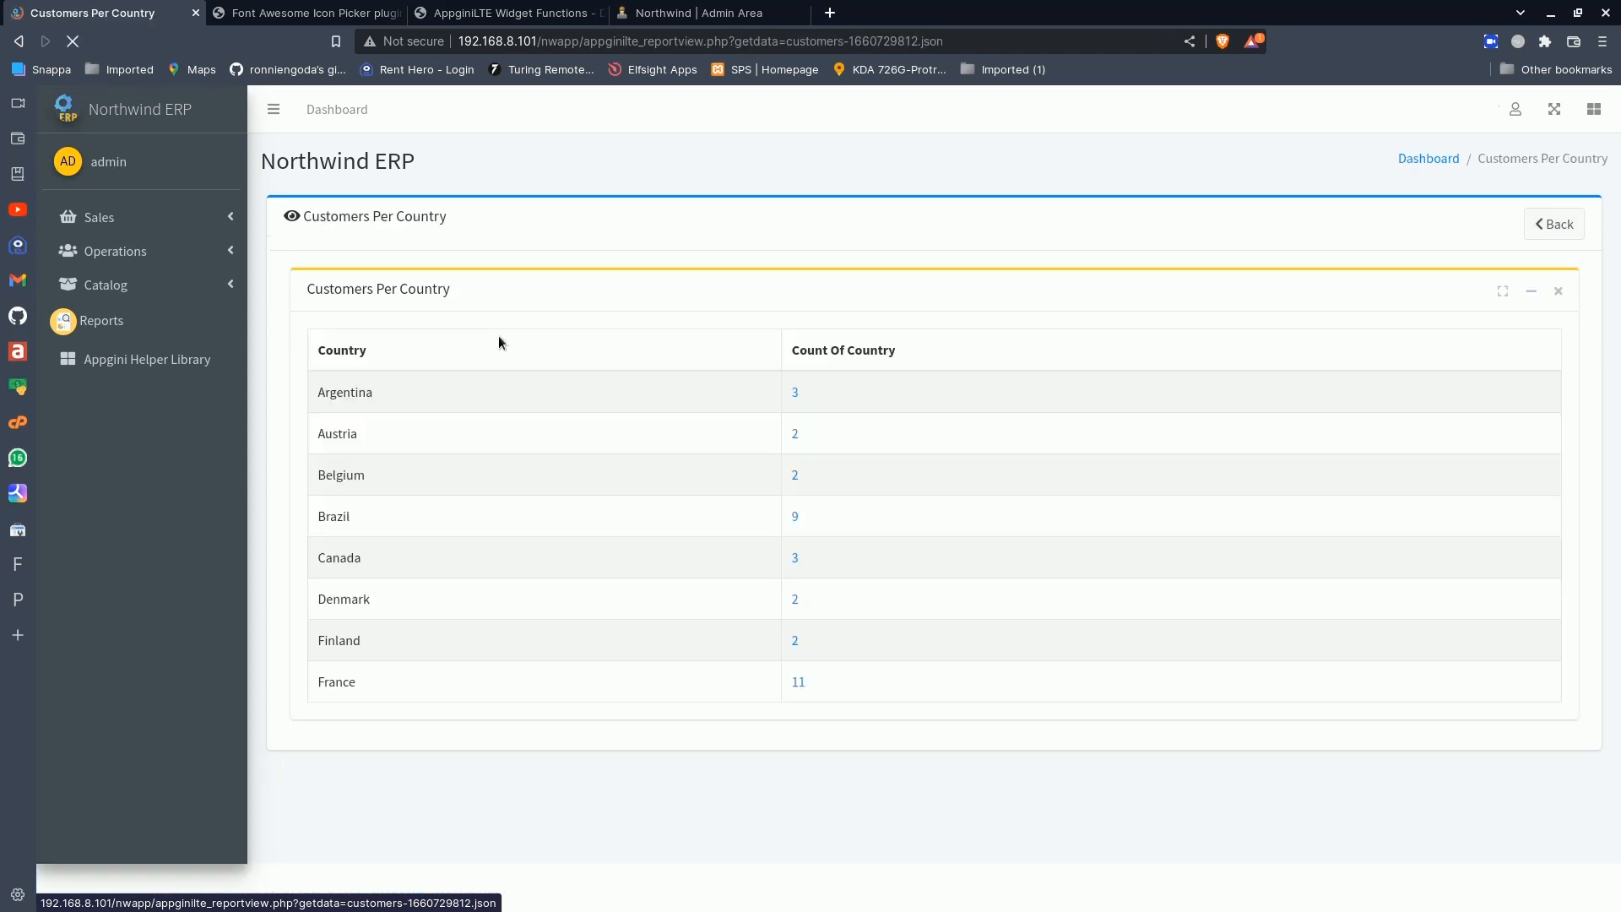
pyautogui.scroll(-8, 648, 415)
pyautogui.scroll(5, 651, 403)
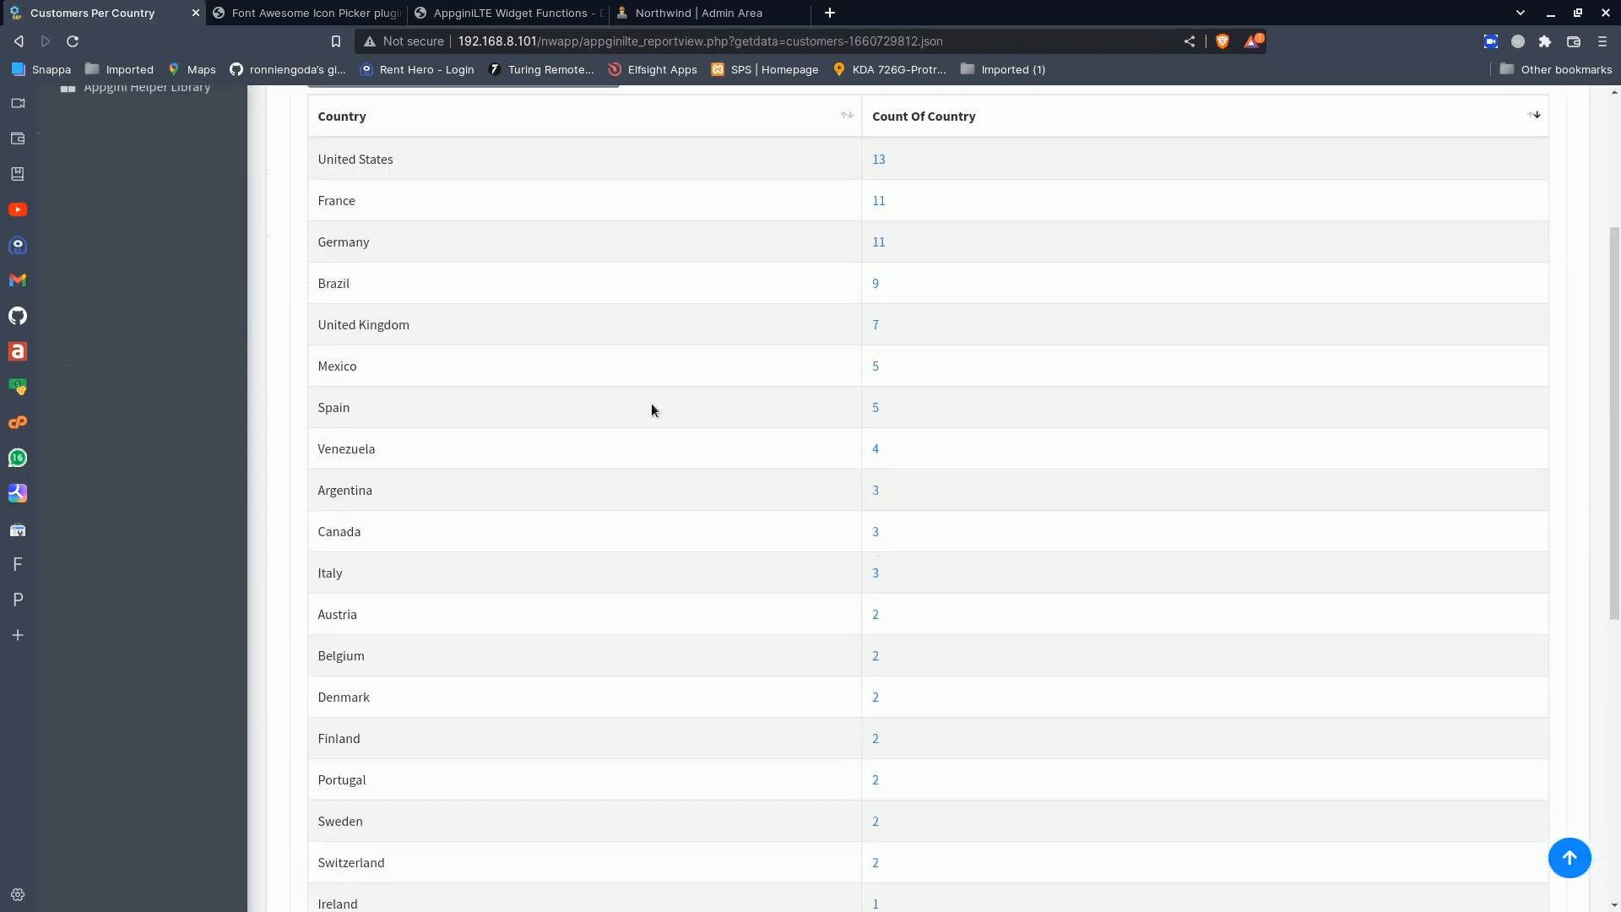
pyautogui.scroll(4, 651, 402)
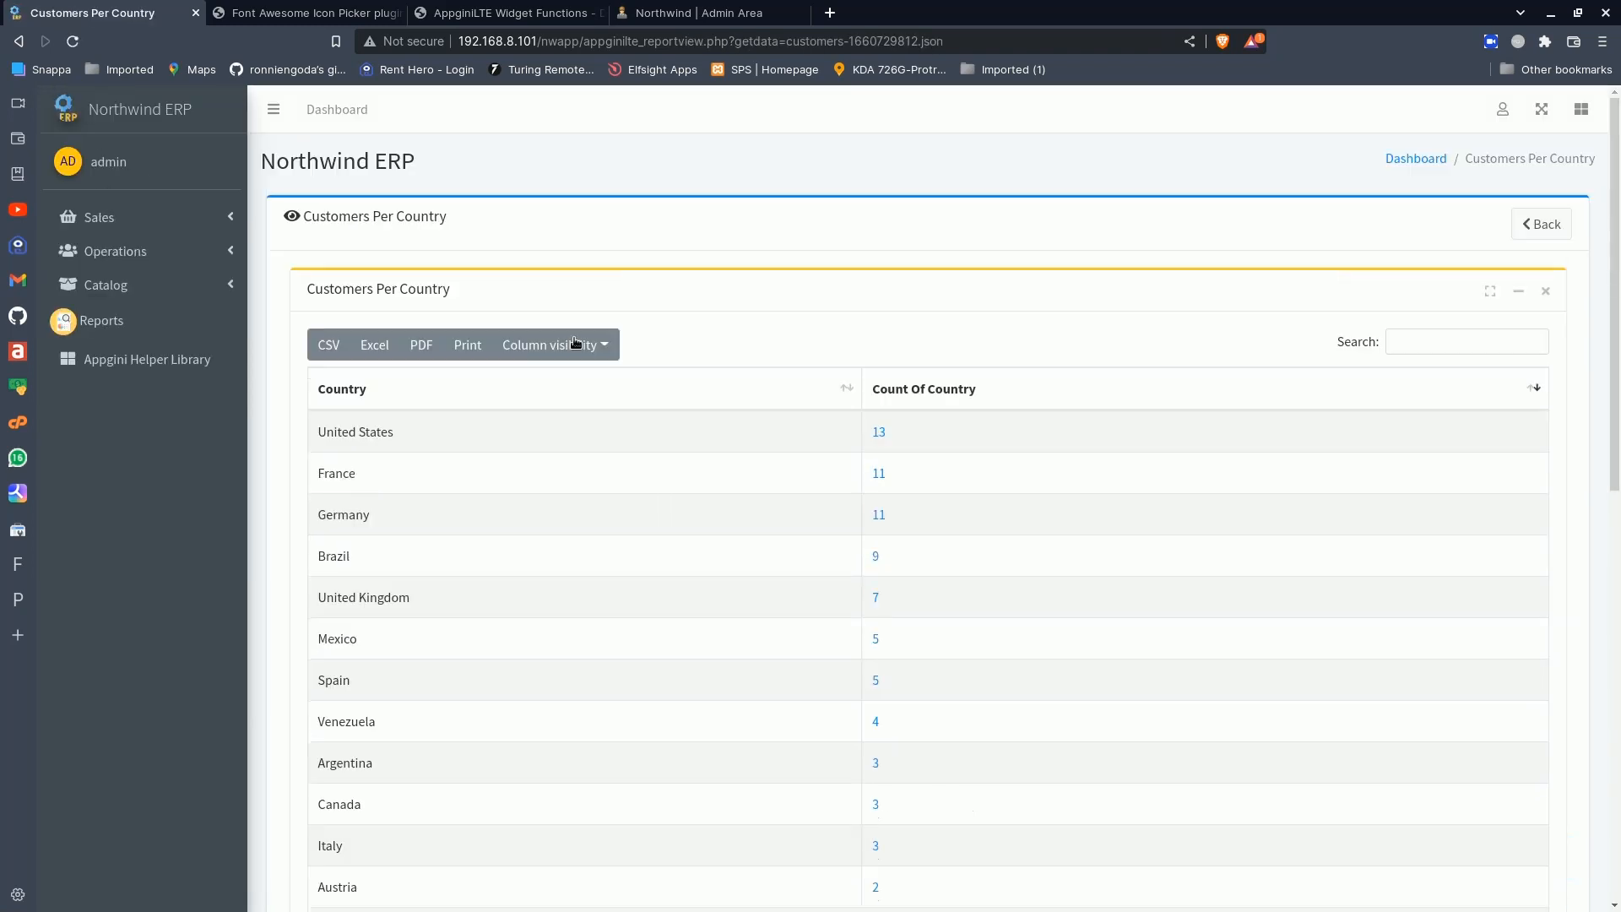
pyautogui.click(1522, 228)
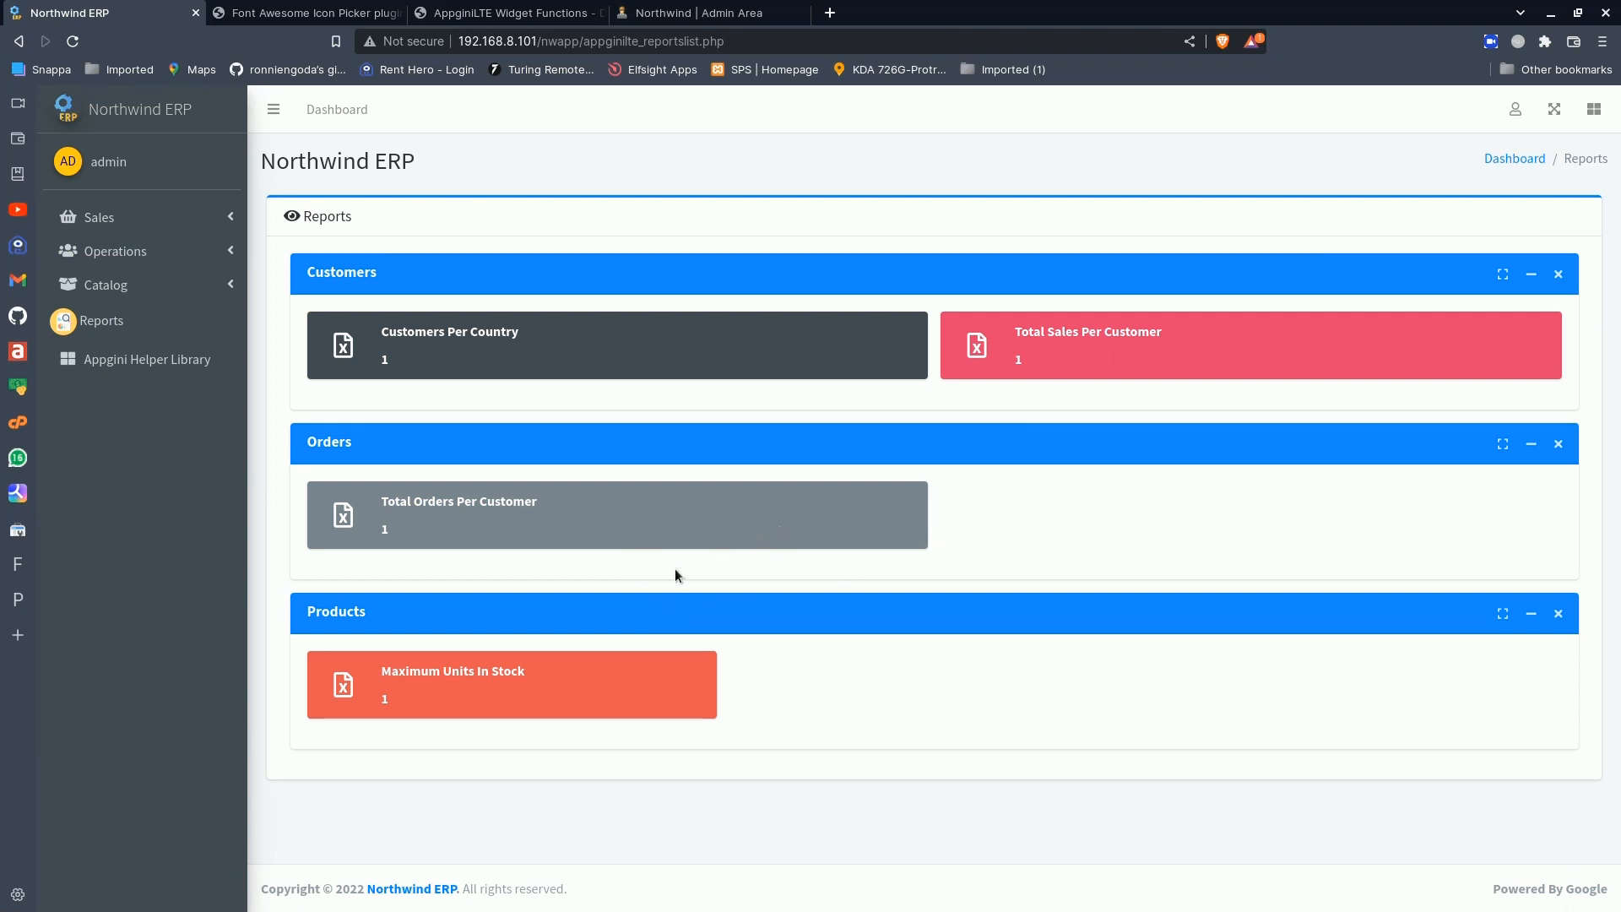
# - Open the Maximum Units In Stock report and review its product rows
pyautogui.click(478, 674)
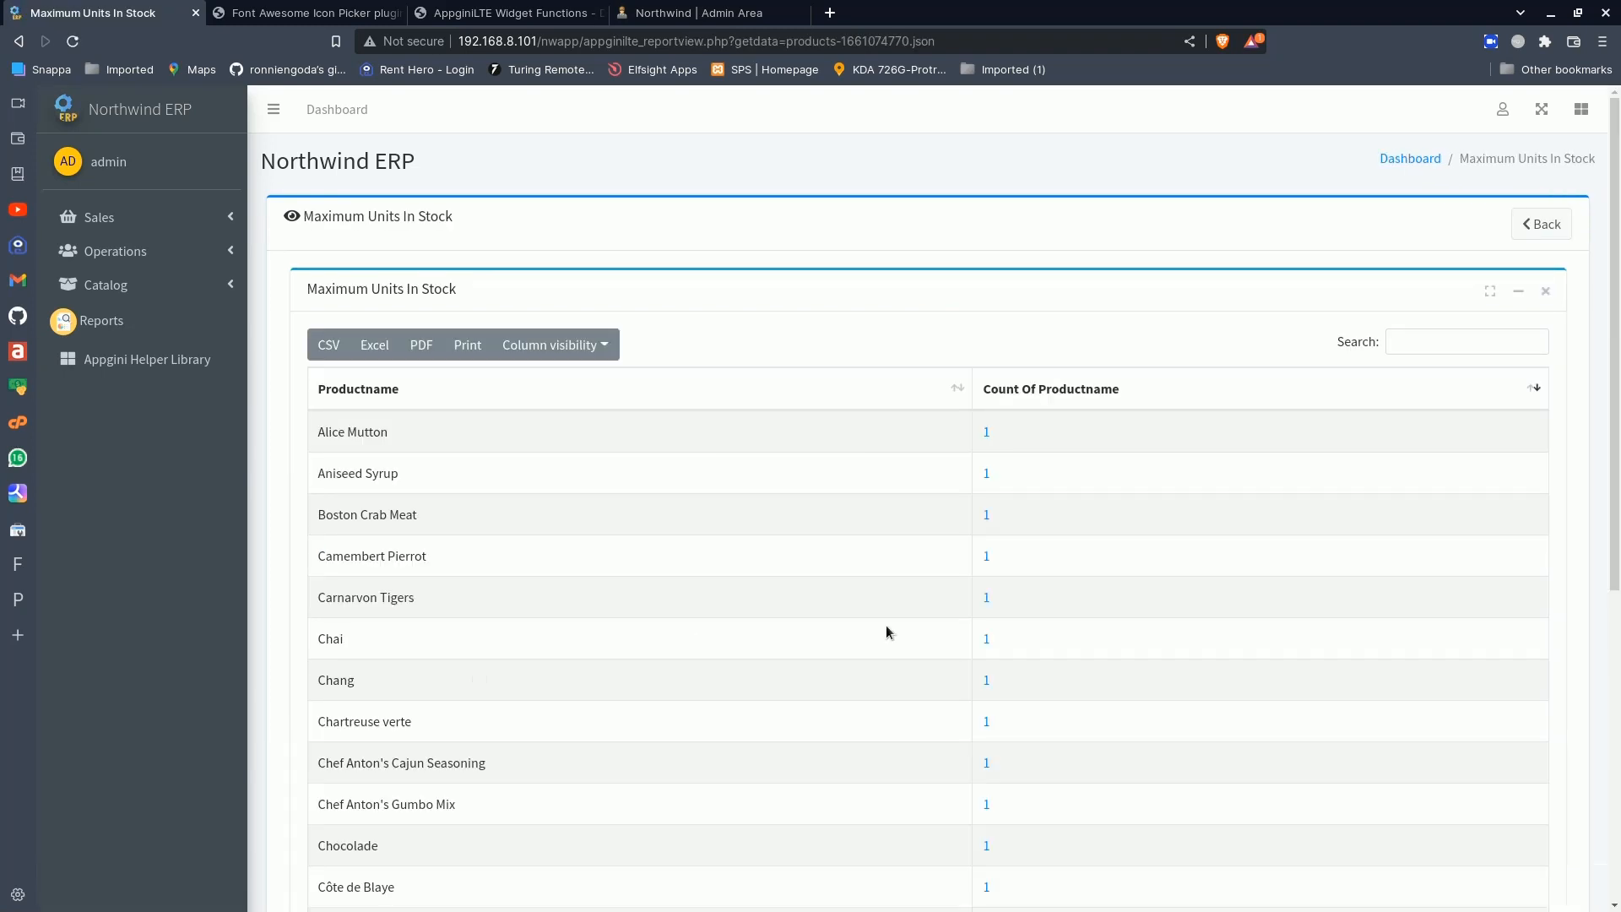
pyautogui.scroll(-3, 887, 630)
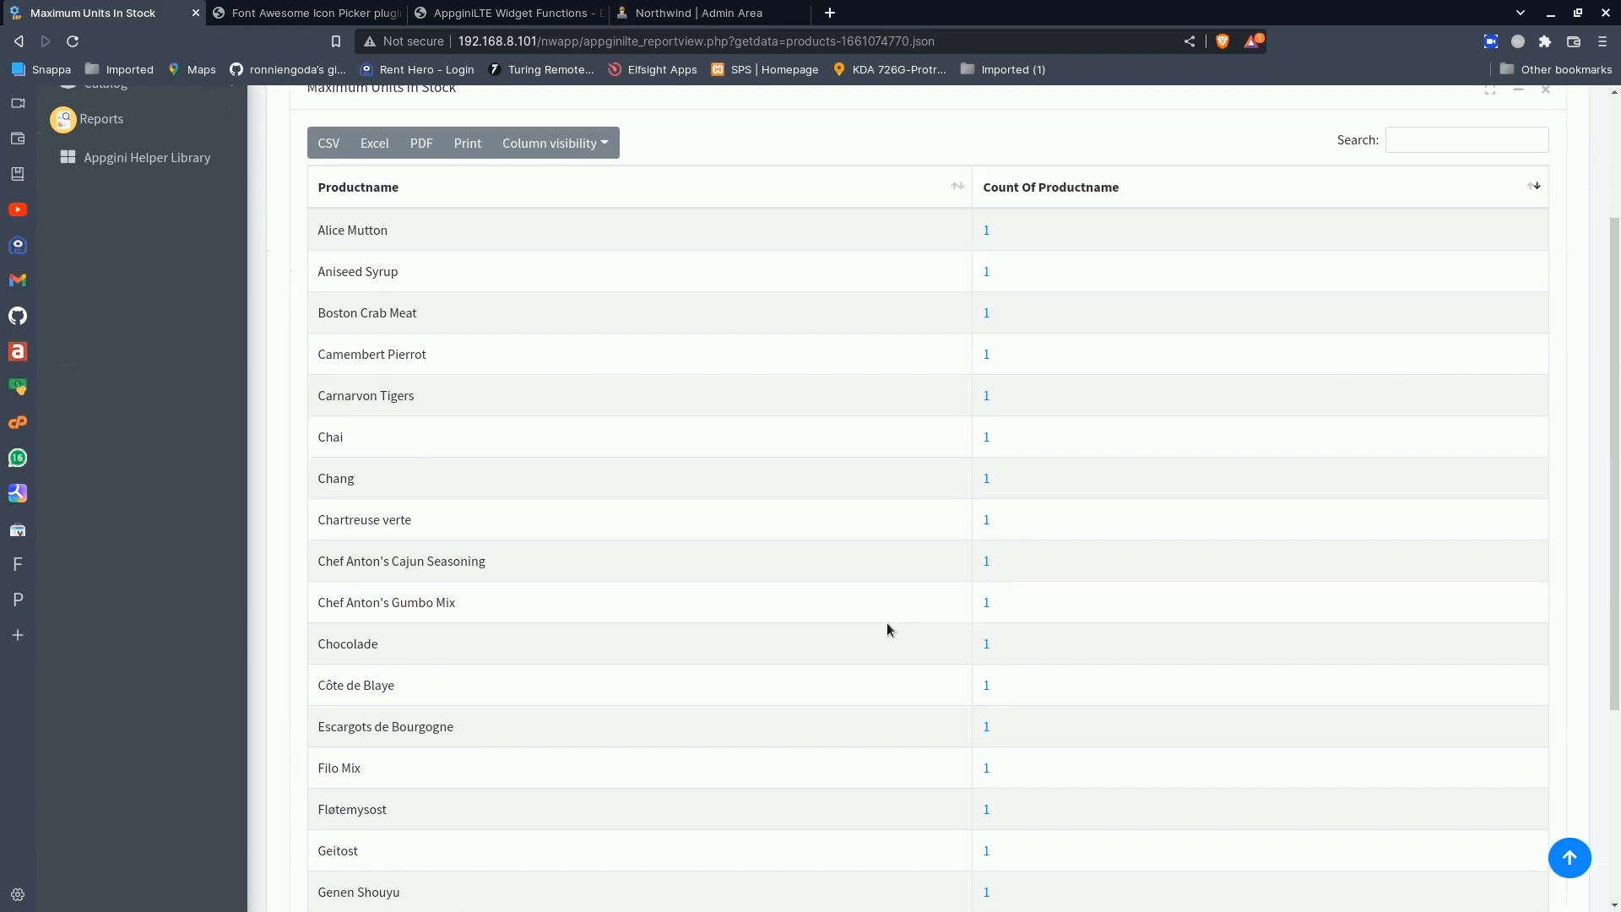
pyautogui.scroll(3, 887, 629)
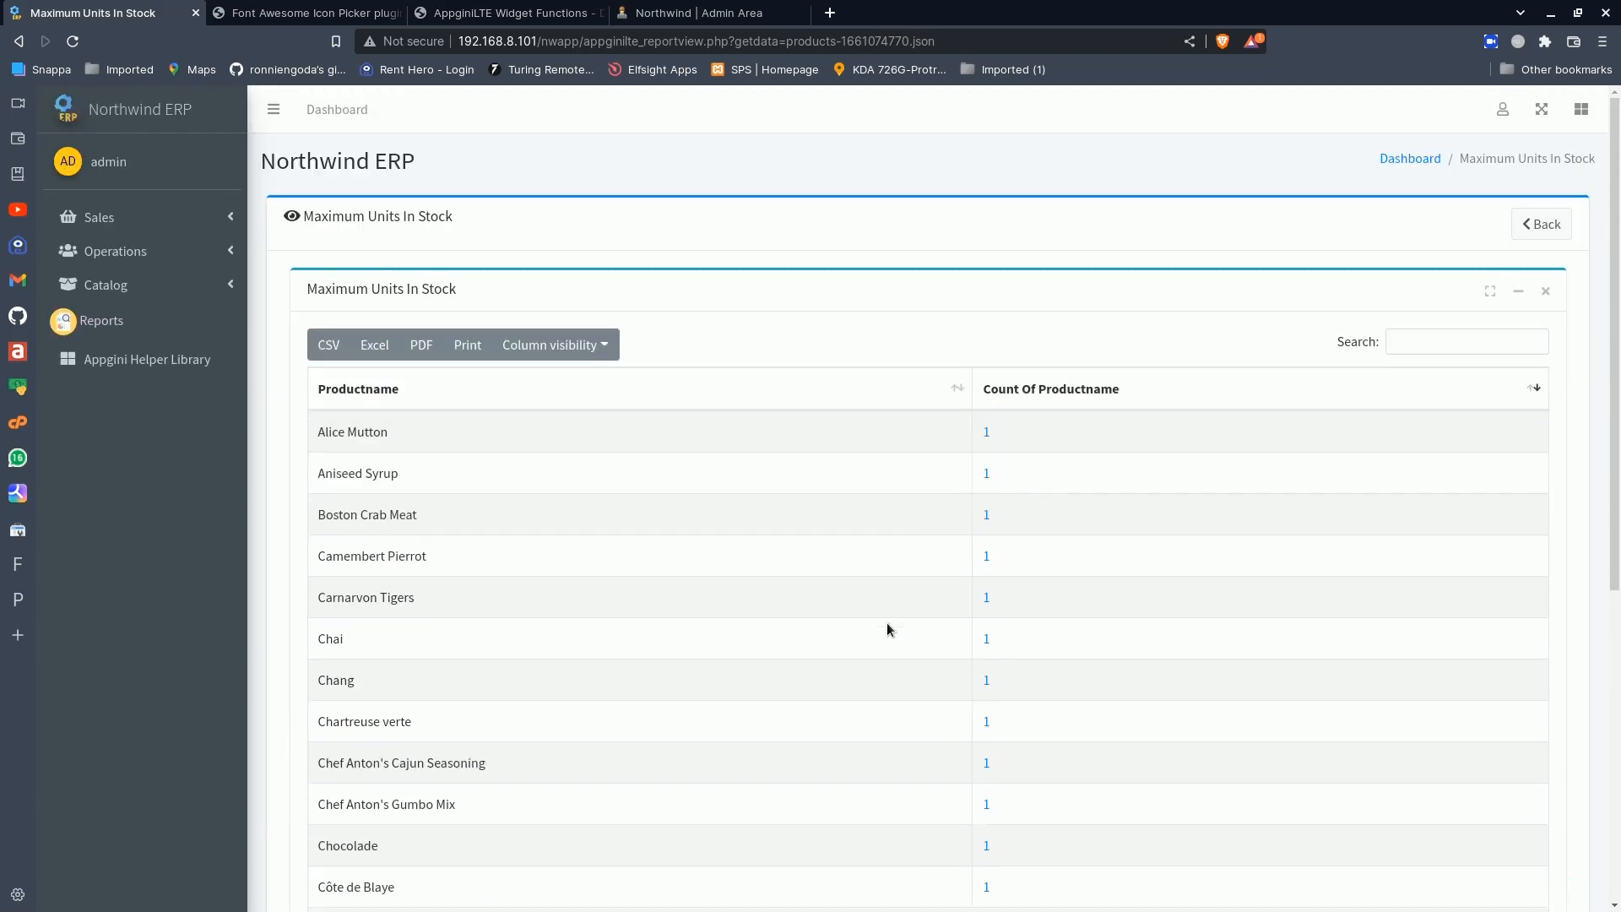
pyautogui.scroll(-8, 887, 621)
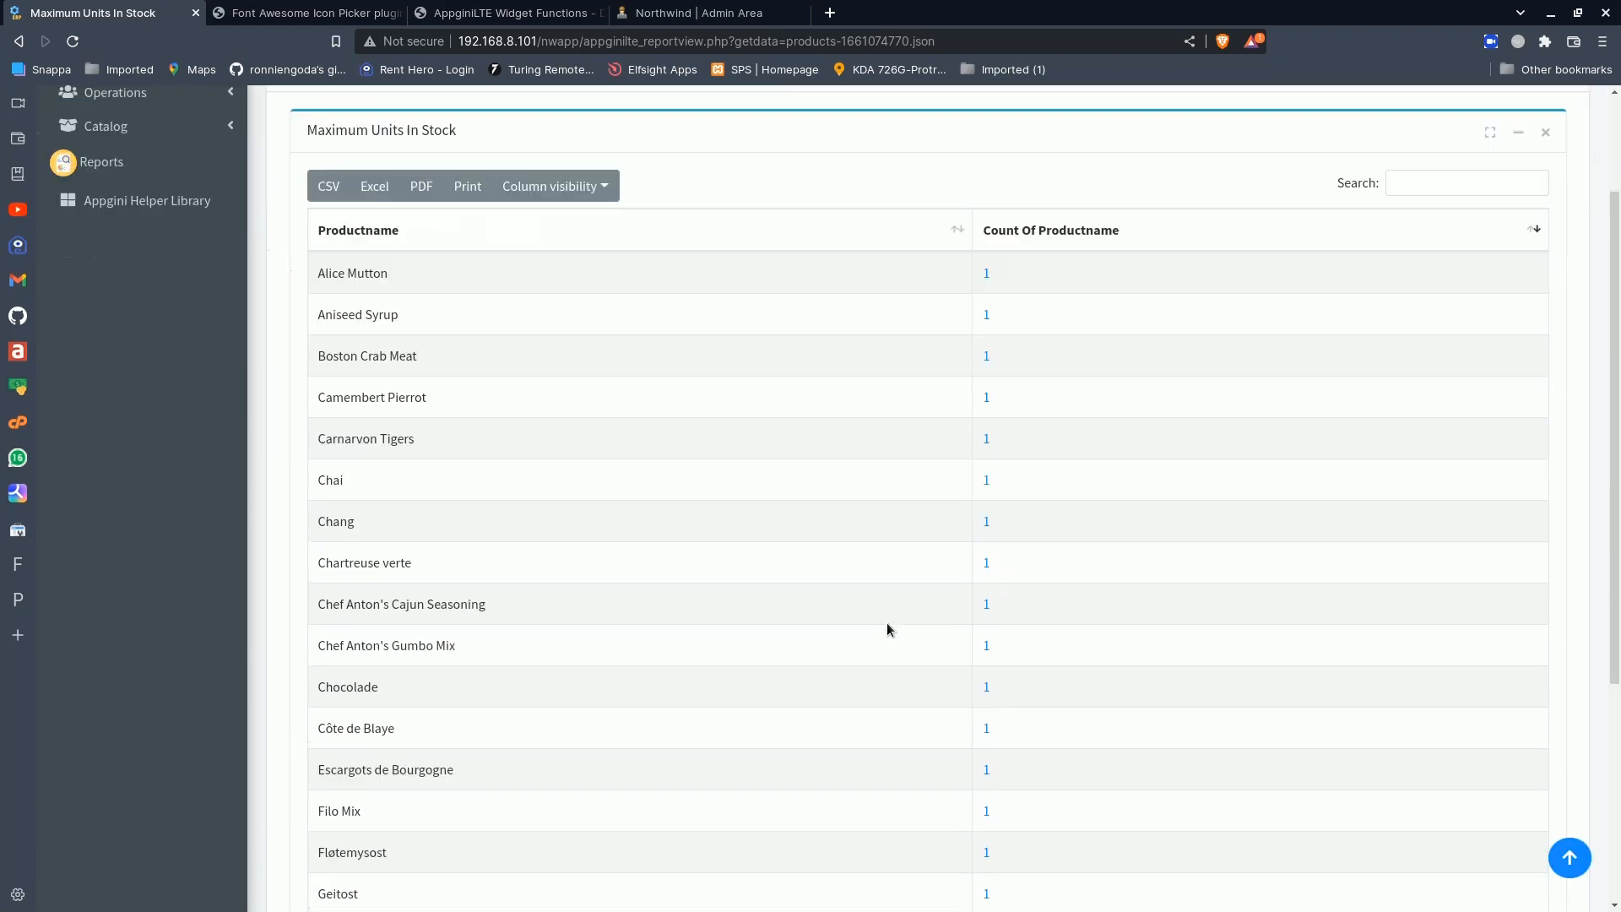
pyautogui.scroll(8, 887, 621)
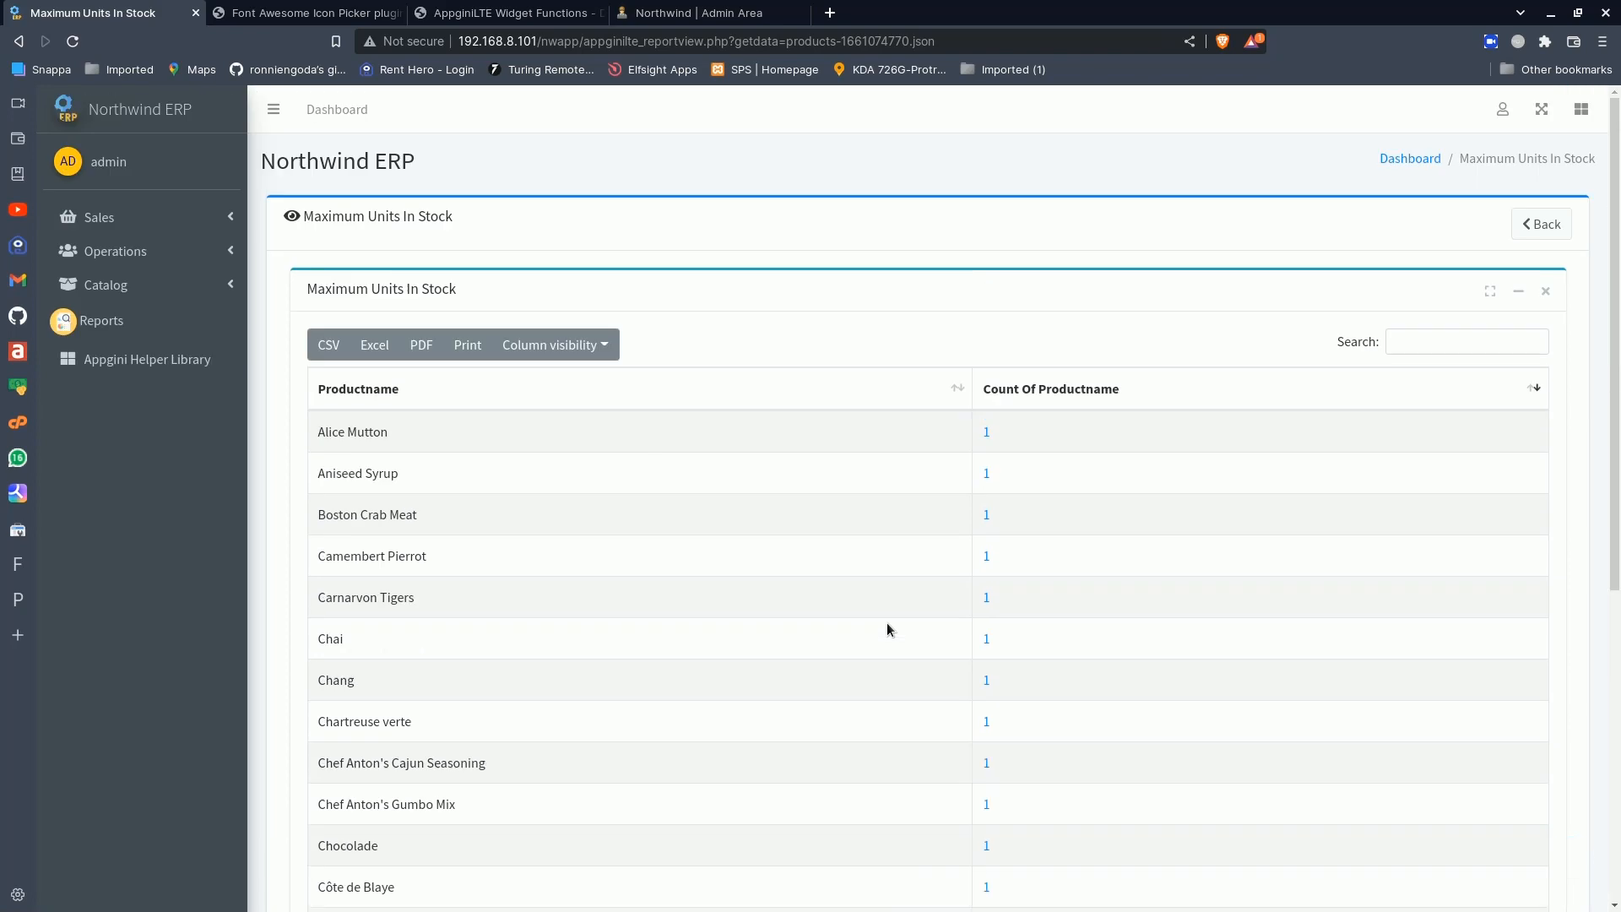
# - Toggle the sorting of the Count Of Productname column twice, review the rows, and return to the reports list
pyautogui.click(1532, 396)
pyautogui.click(1532, 396)
pyautogui.scroll(-5, 1203, 549)
pyautogui.scroll(5, 1203, 549)
pyautogui.scroll(-5, 1202, 550)
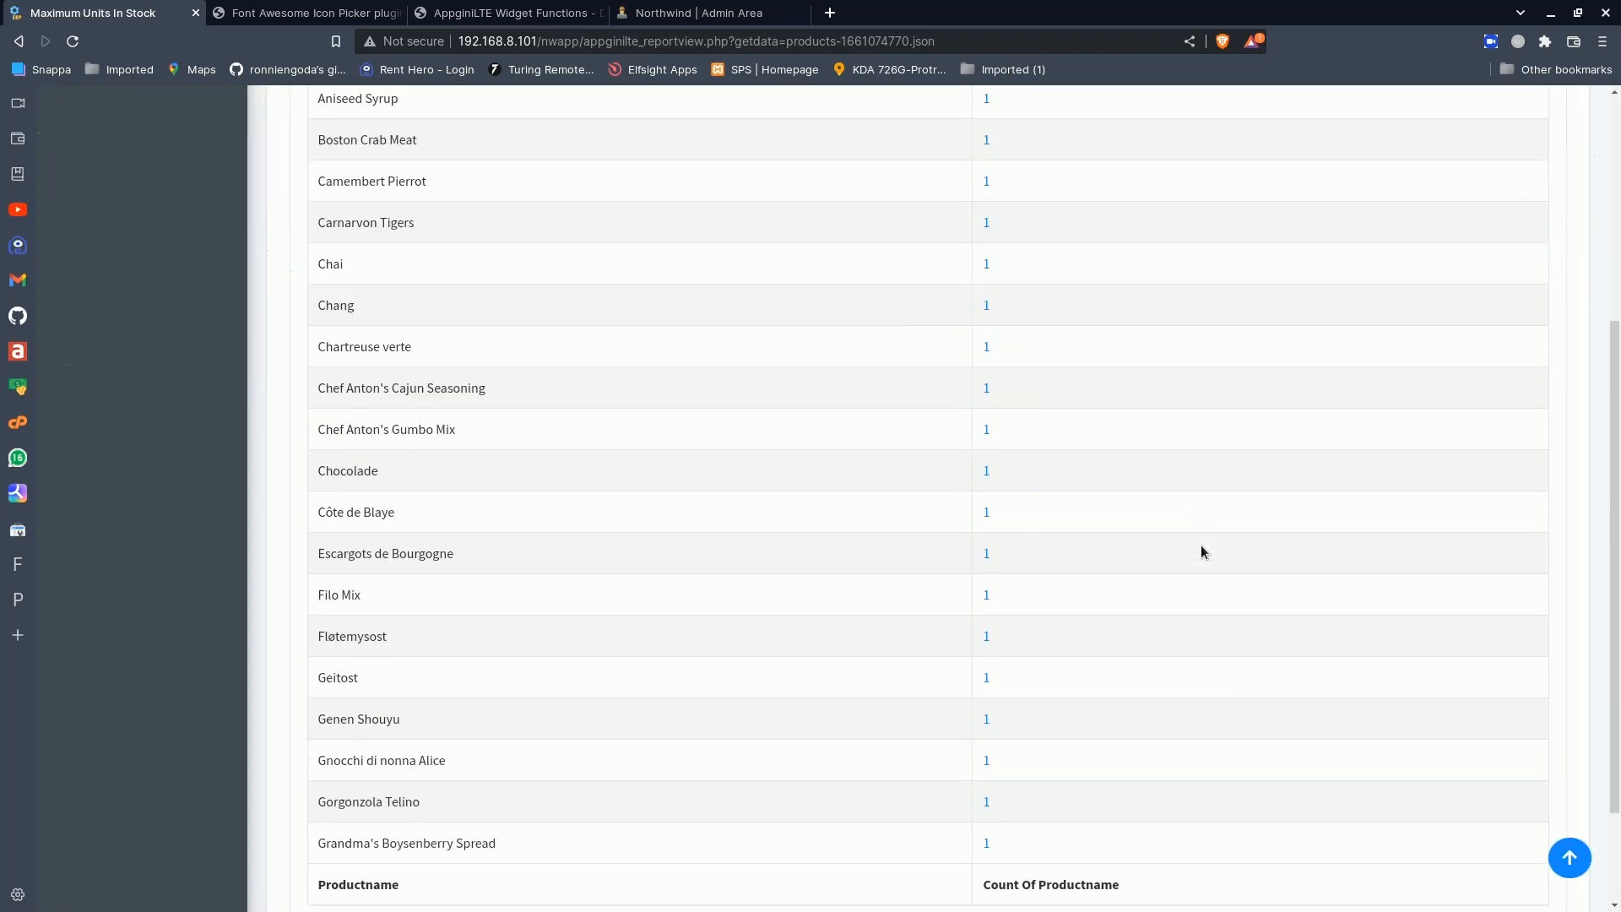
pyautogui.scroll(5, 1201, 550)
pyautogui.click(1541, 223)
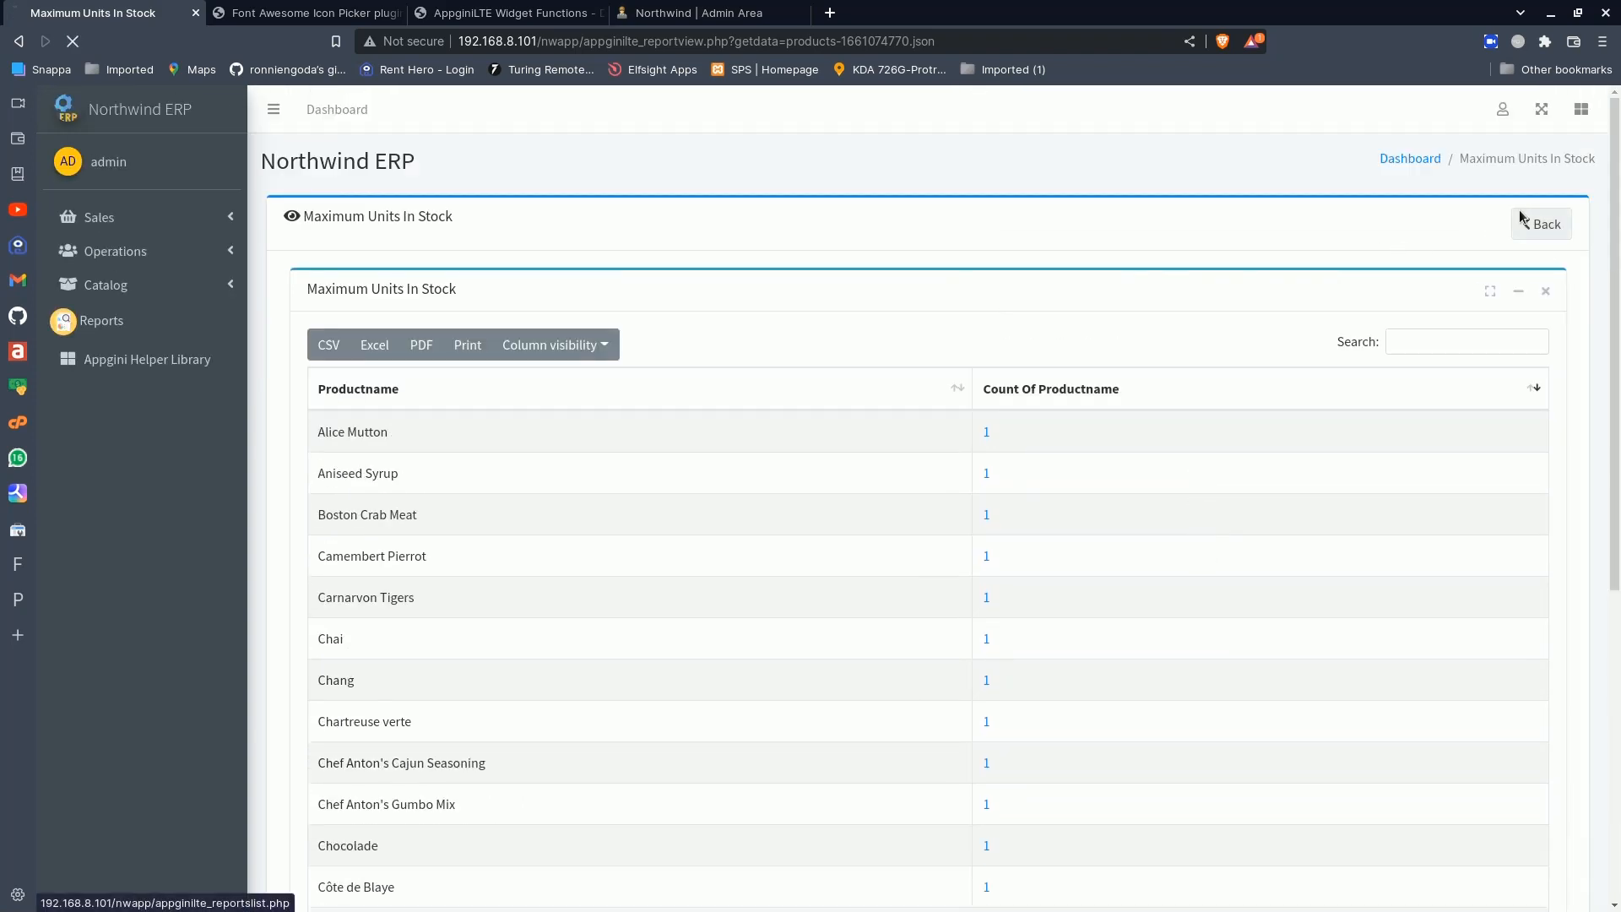
# - Open the Reports Builder and show the reports of the Products table
pyautogui.click(1516, 110)
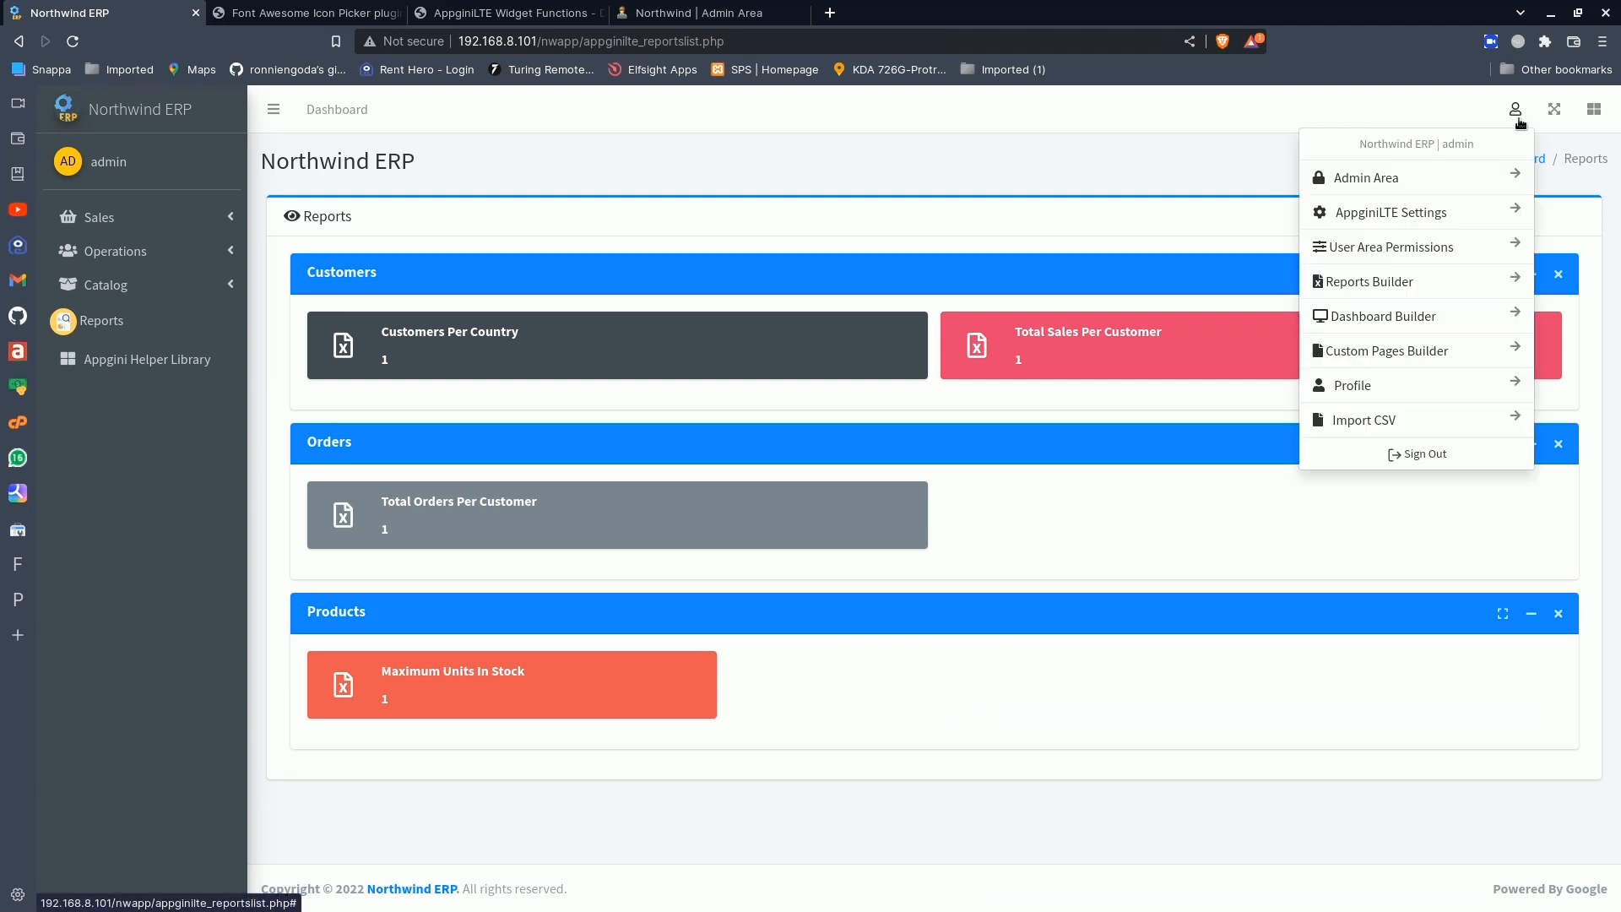
pyautogui.click(1392, 282)
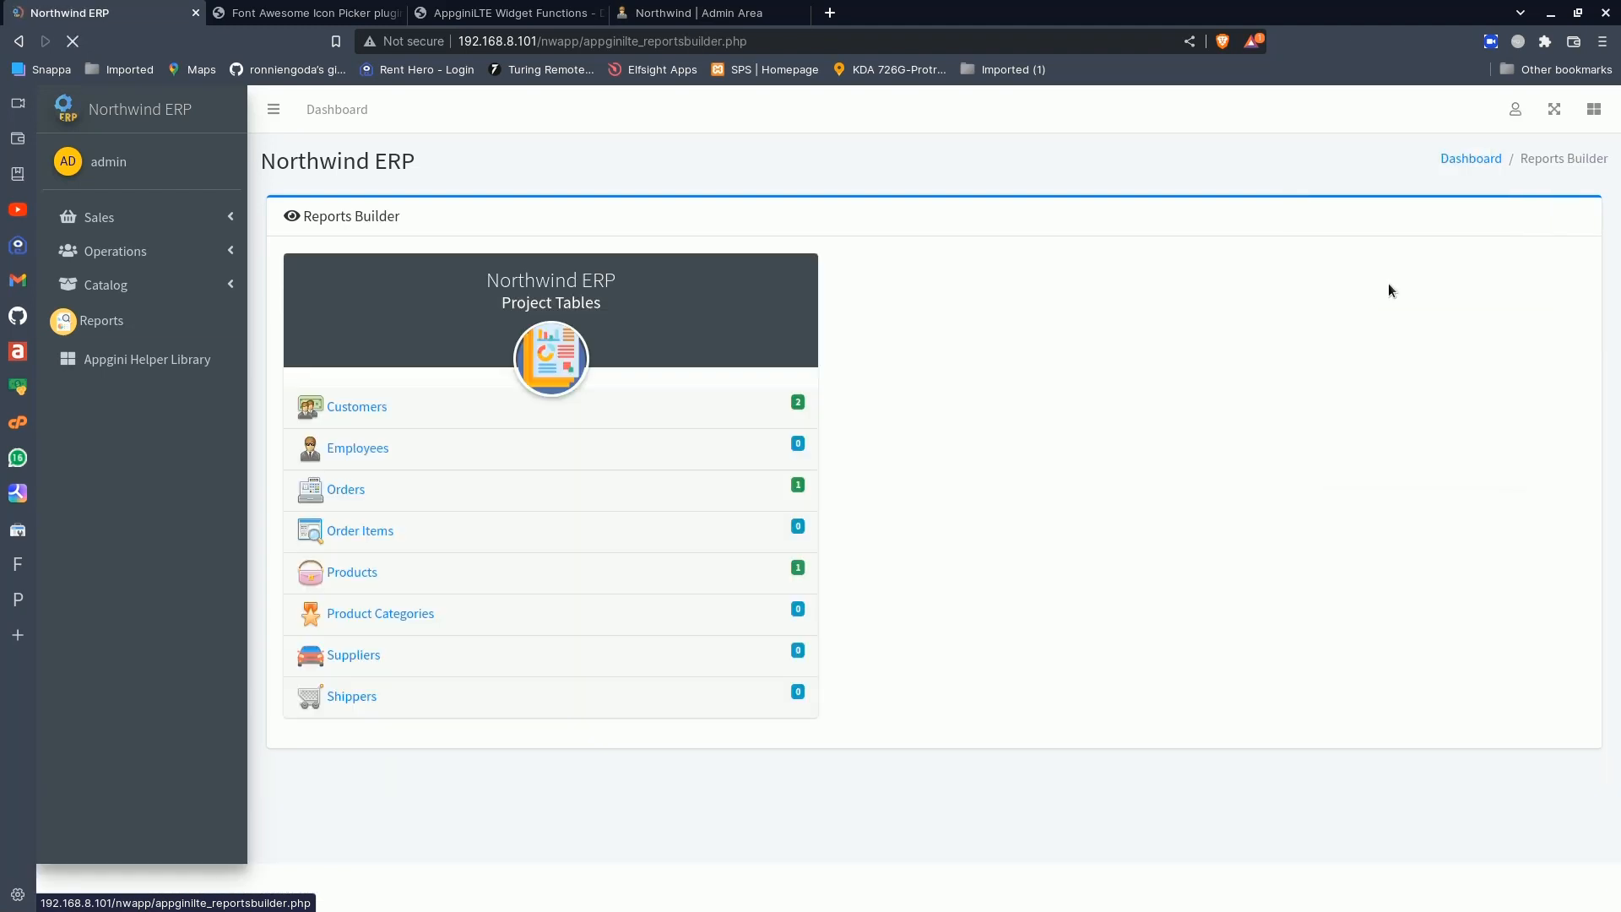
pyautogui.click(346, 570)
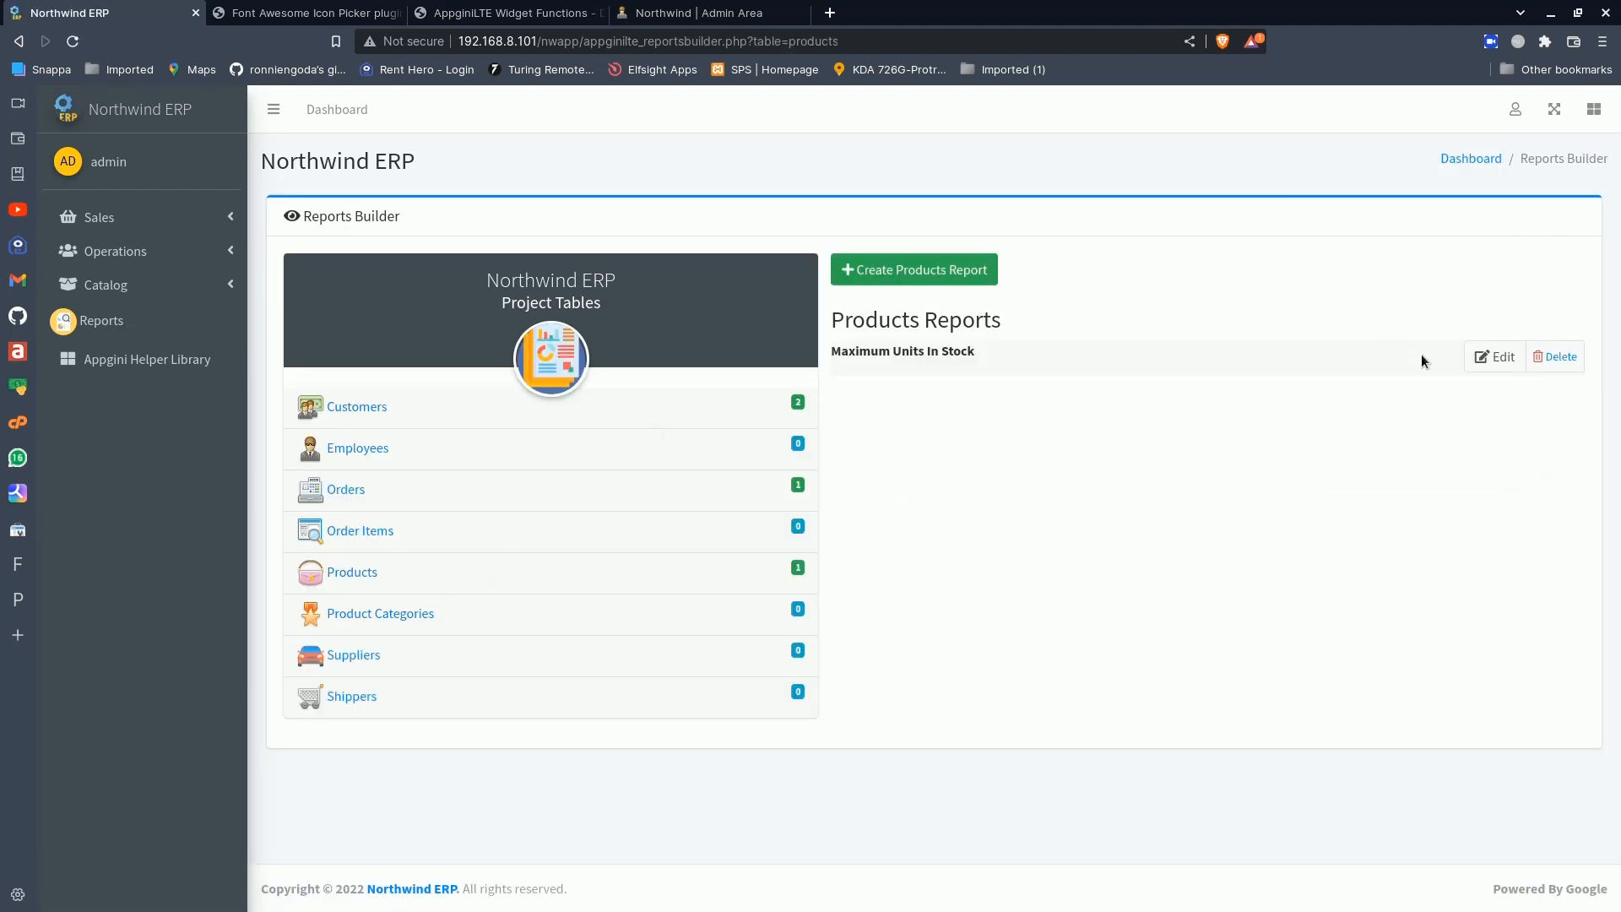
# - Edit the Maximum Units In Stock report to summarize the Maximum of the Units In Stock field, and save the report changes
pyautogui.click(1502, 358)
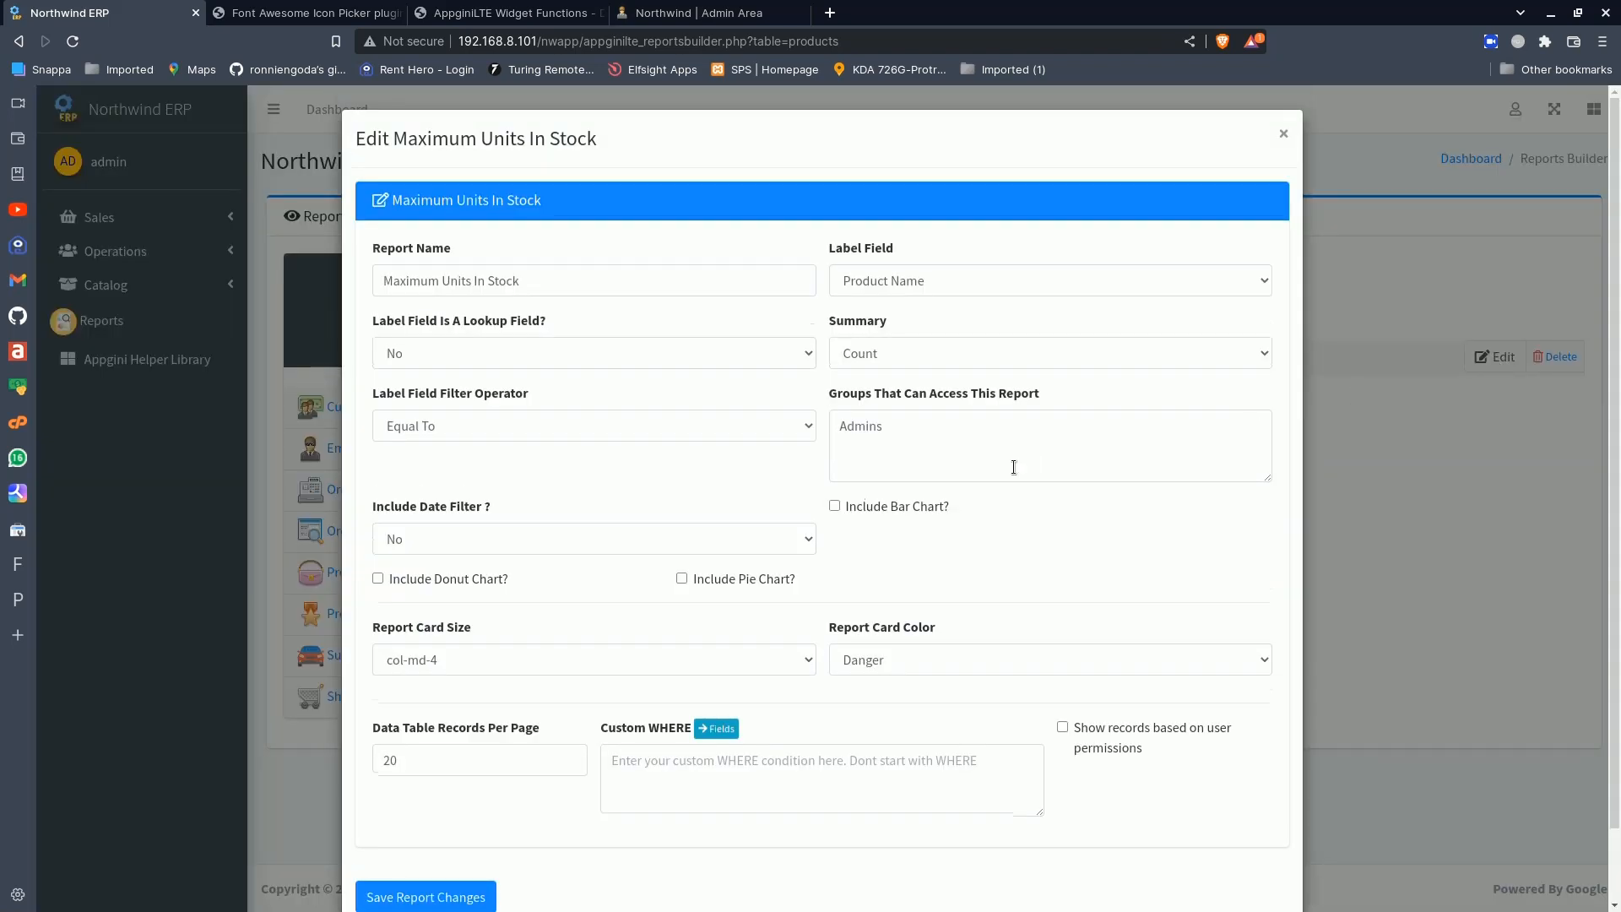
pyautogui.click(870, 355)
pyautogui.click(868, 429)
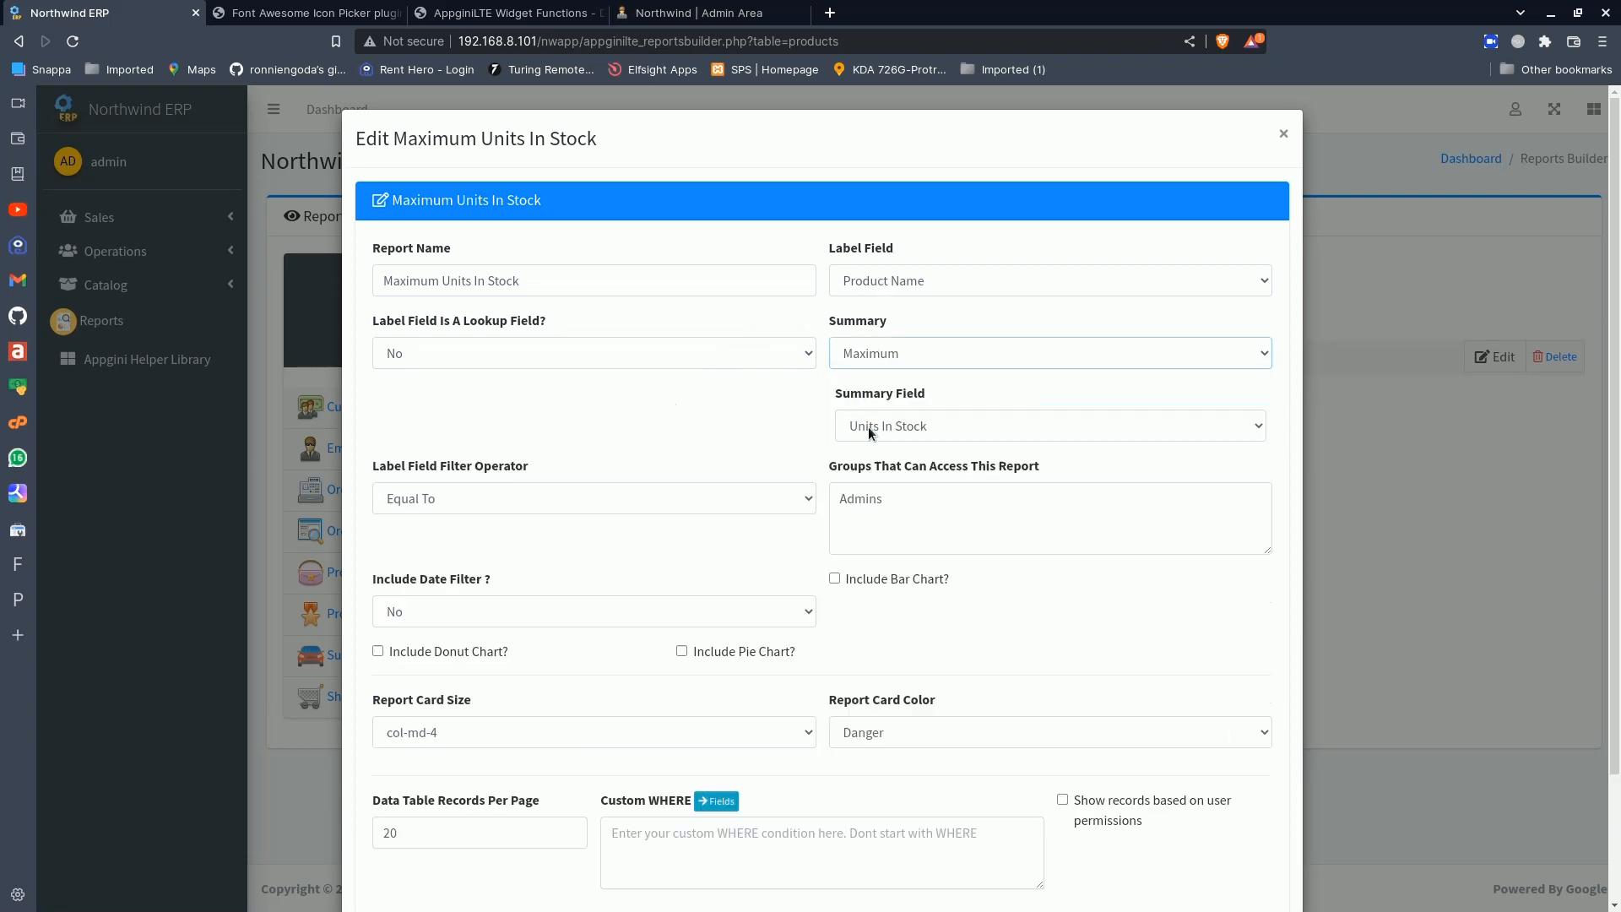
pyautogui.click(875, 424)
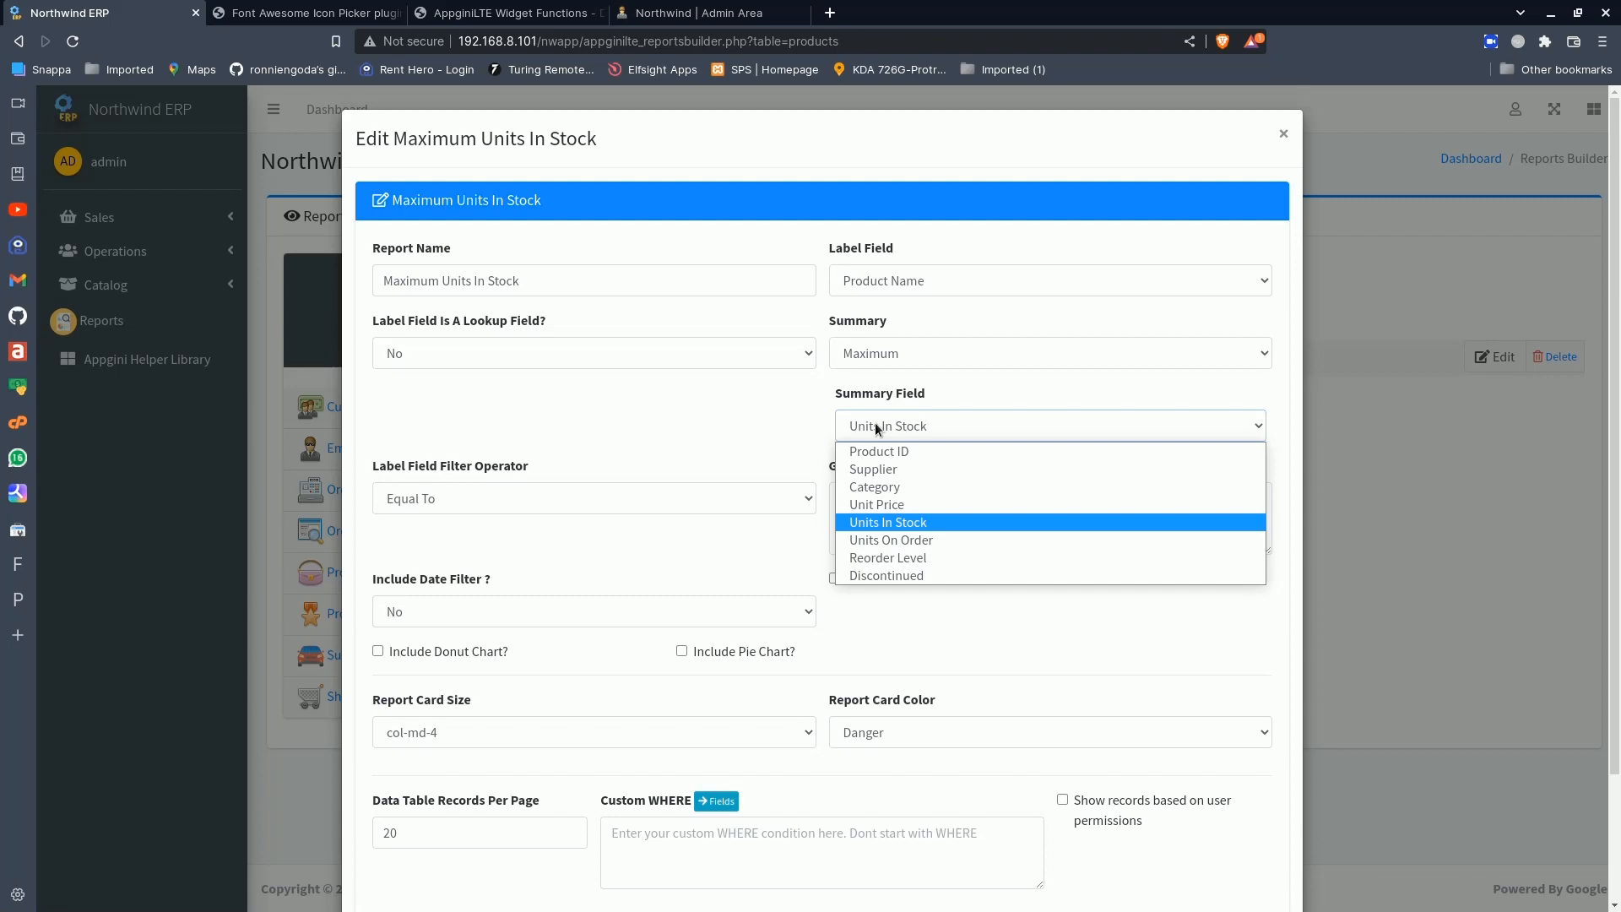
pyautogui.click(876, 524)
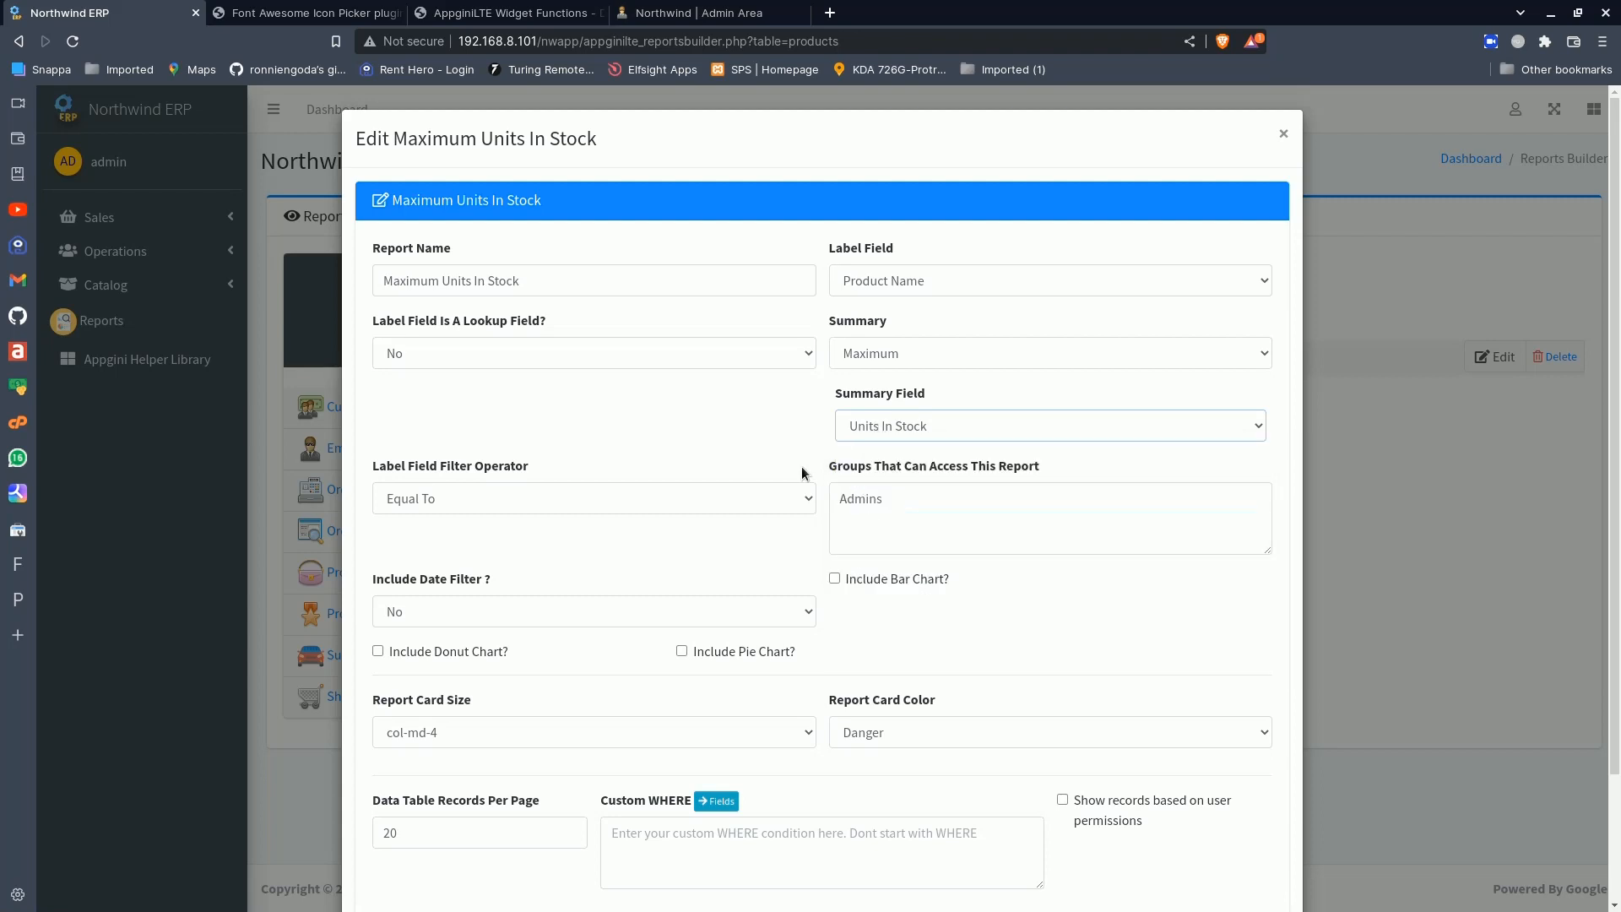
pyautogui.click(564, 498)
pyautogui.click(945, 497)
pyautogui.scroll(-2, 777, 564)
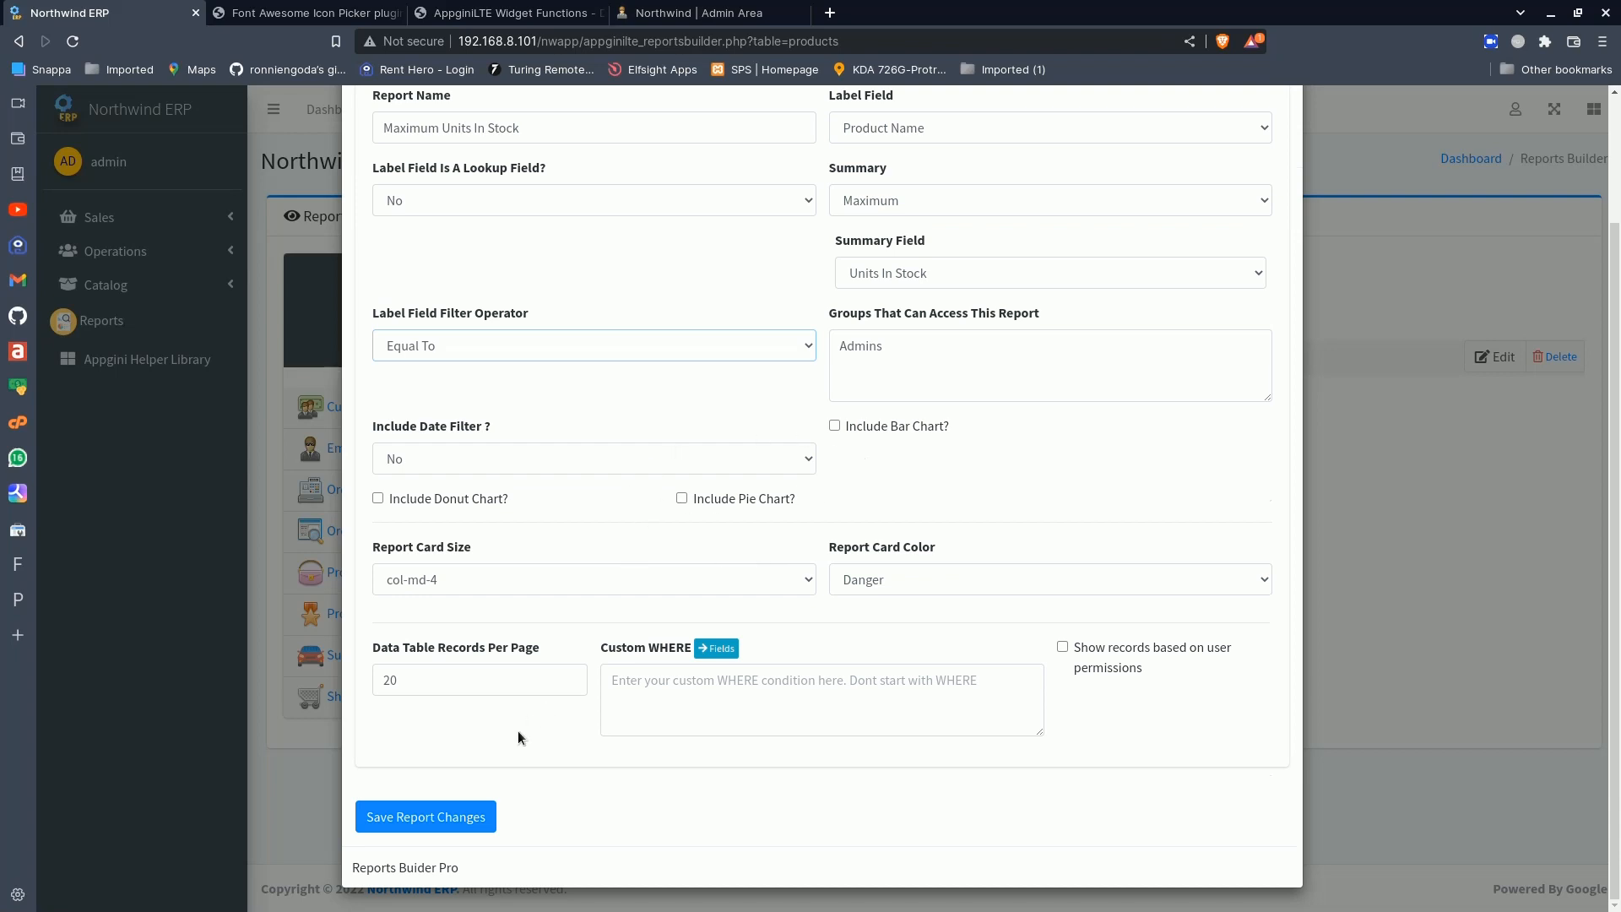
pyautogui.click(444, 809)
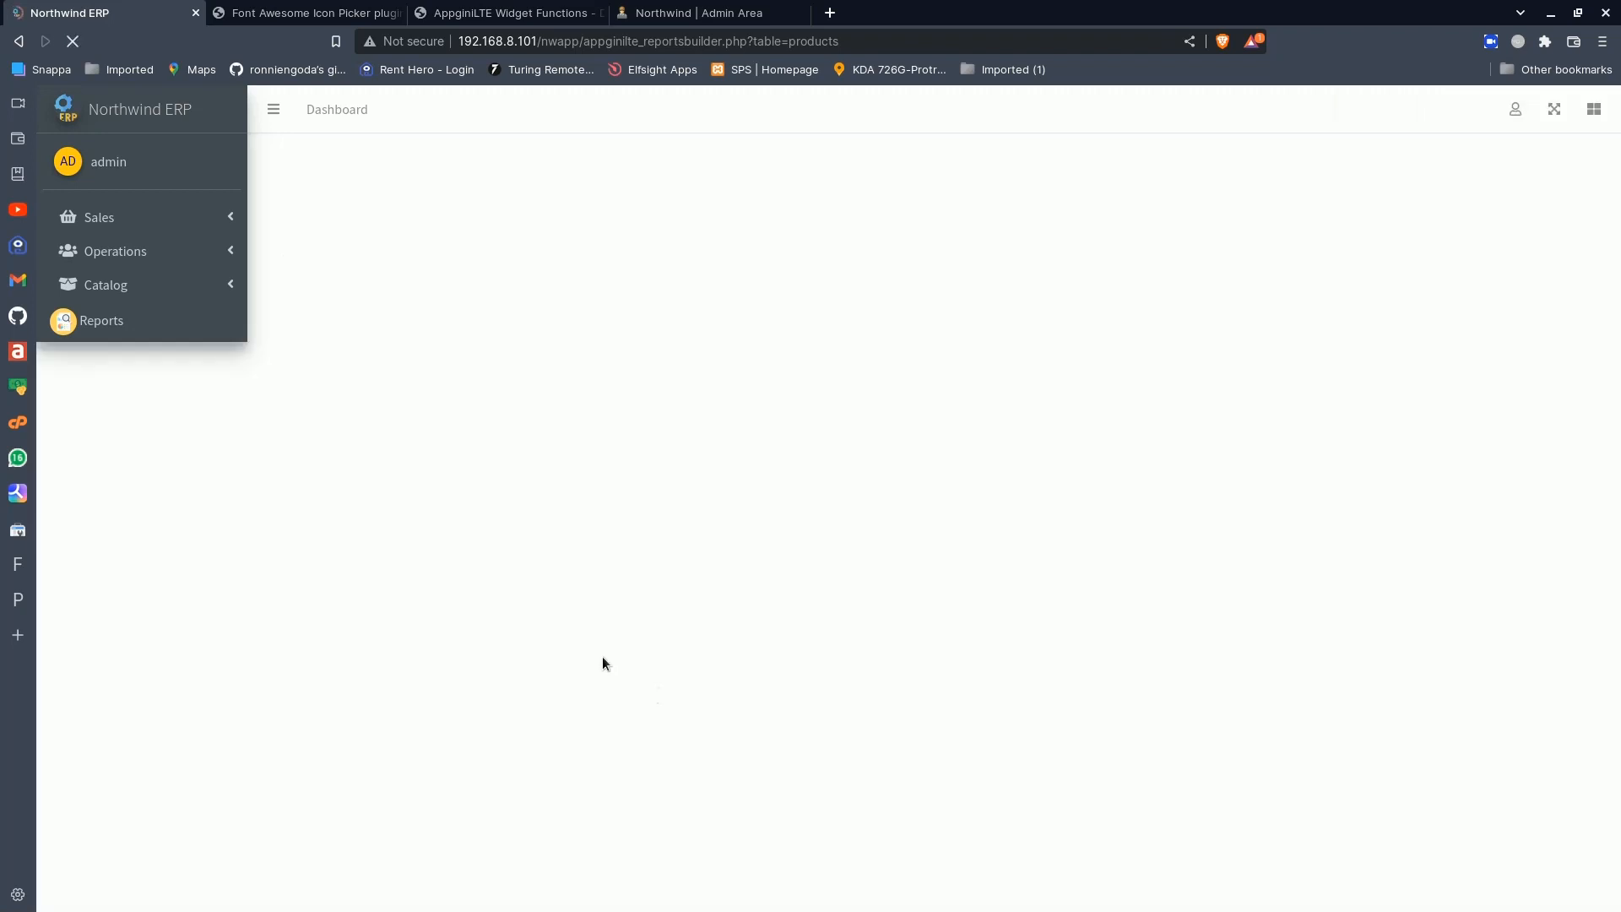
# - View the updated Maximum Units In Stock report from the reports list and open the product record behind the Rhönbräu Klosterbier value
pyautogui.click(130, 333)
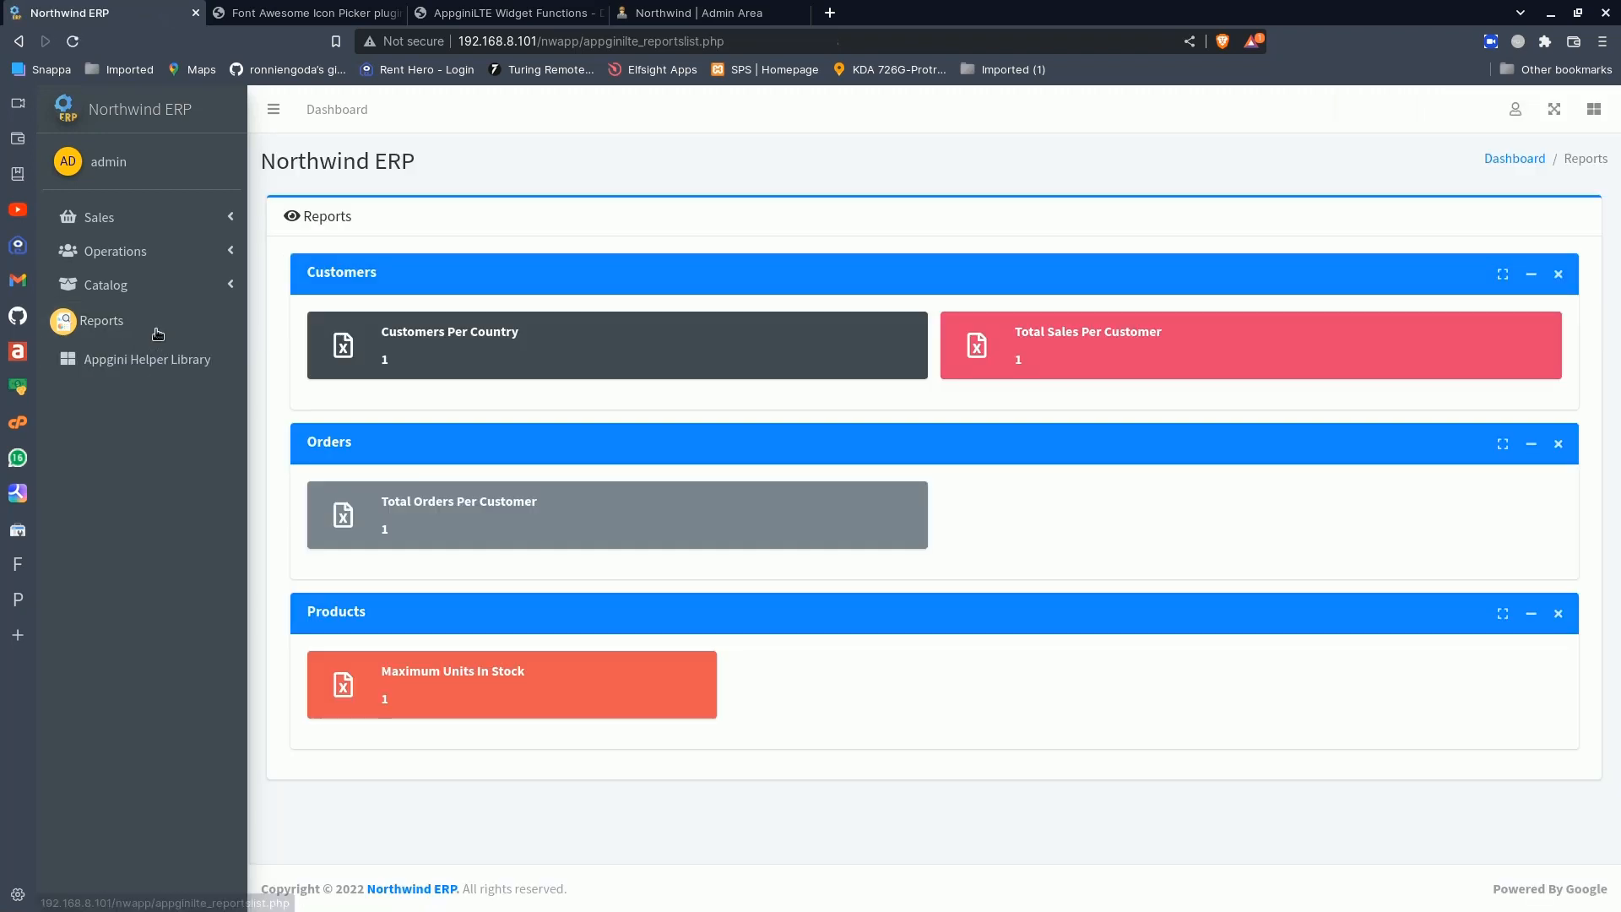
pyautogui.click(468, 675)
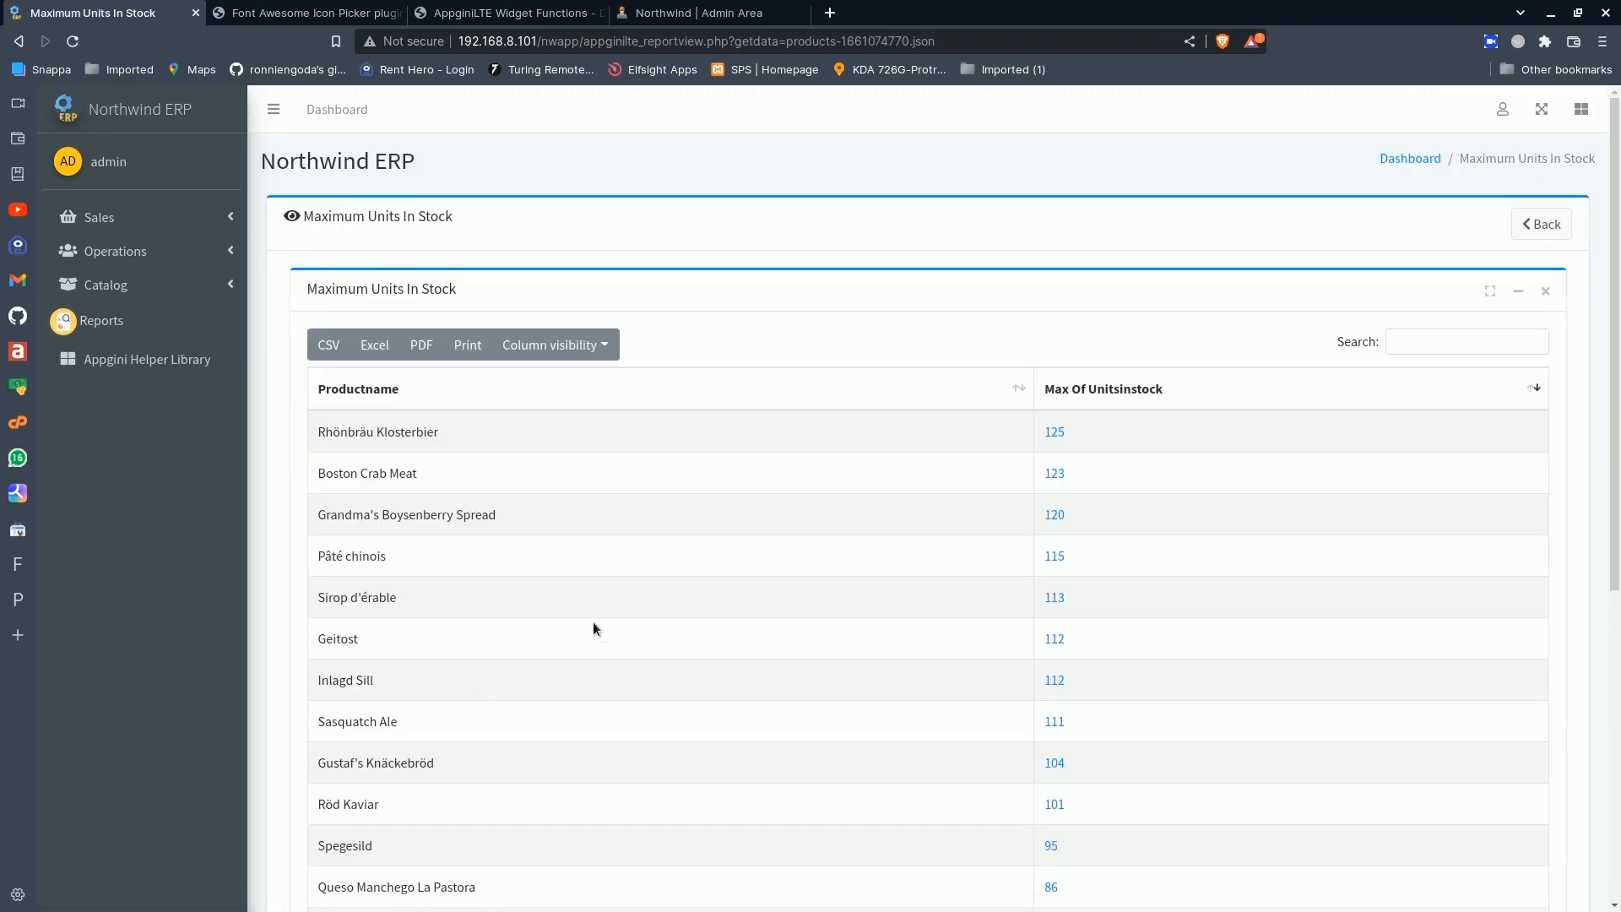
pyautogui.scroll(-2, 1107, 515)
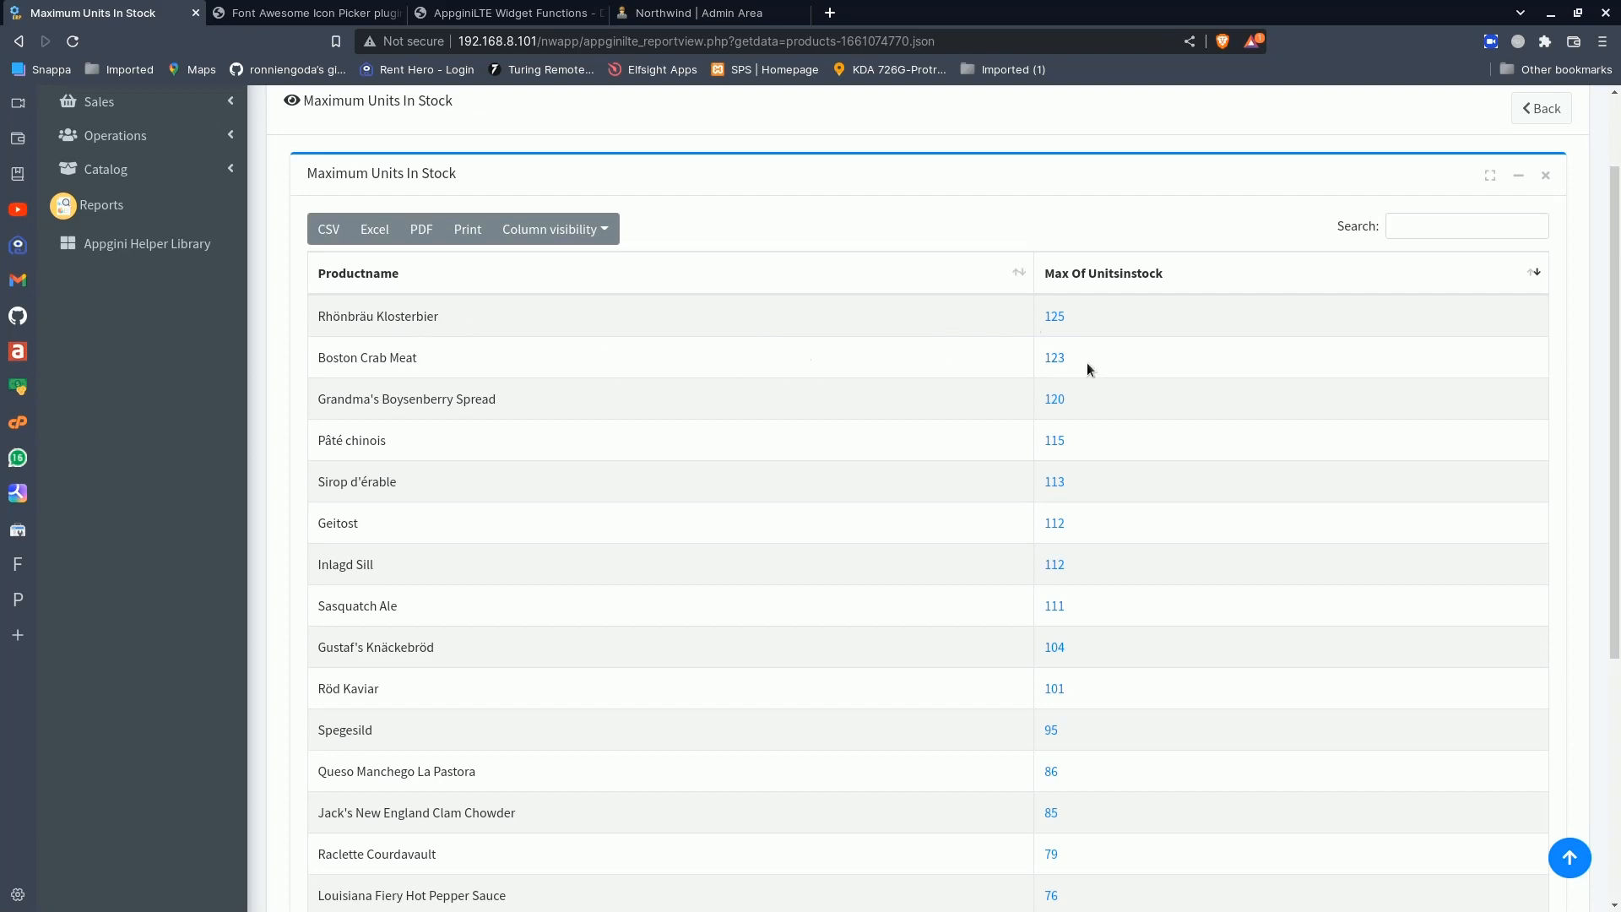
pyautogui.scroll(-5, 885, 494)
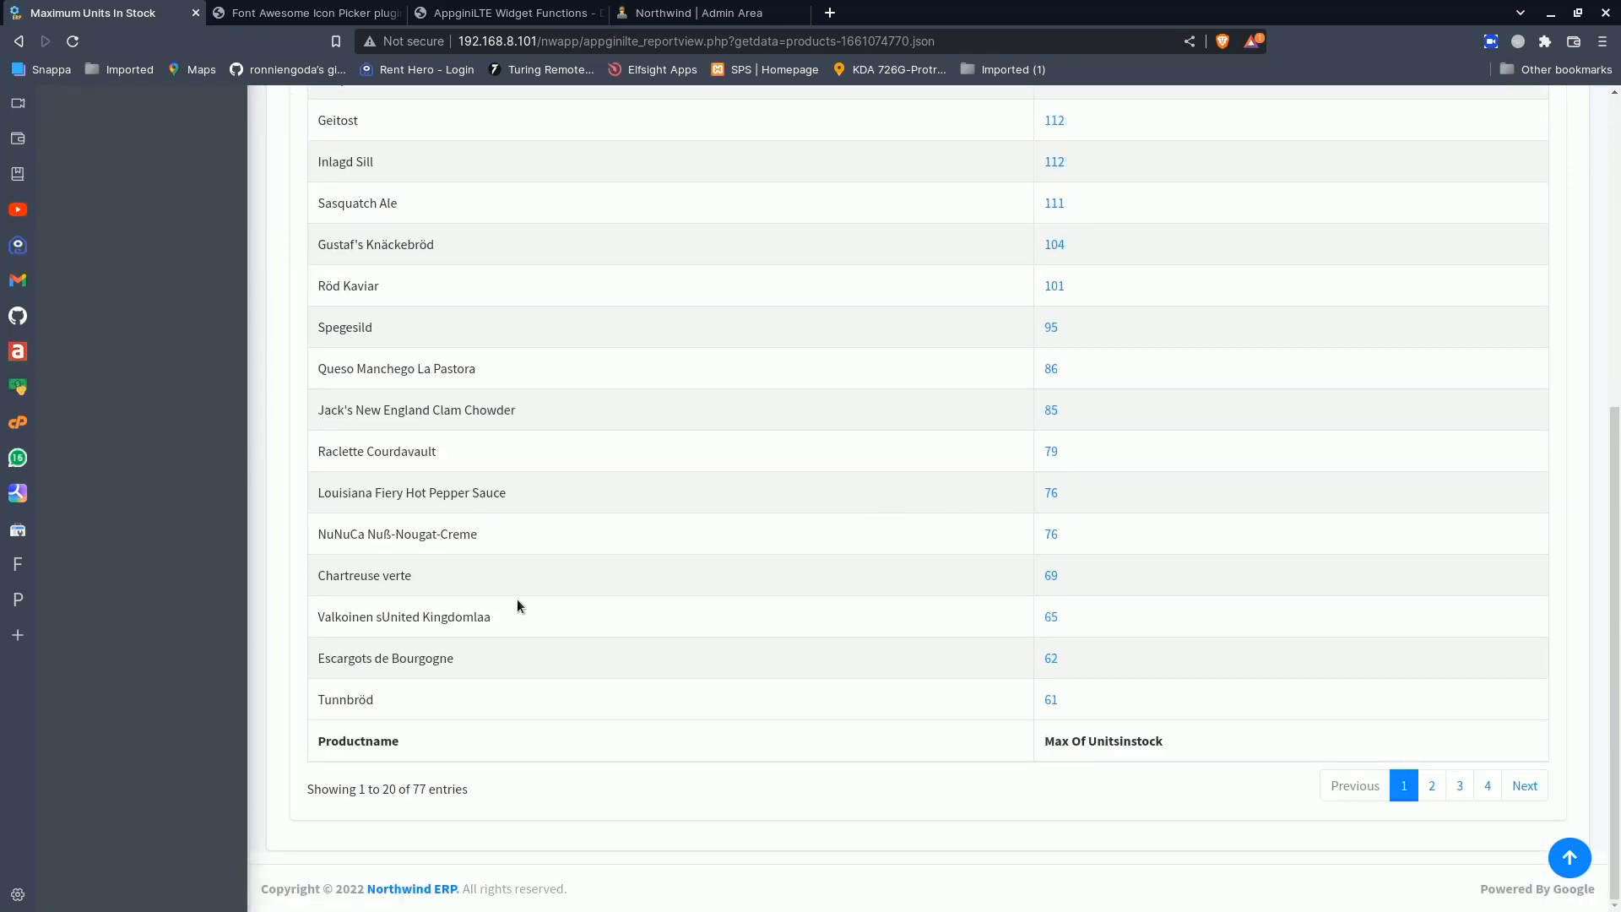
pyautogui.scroll(6, 616, 656)
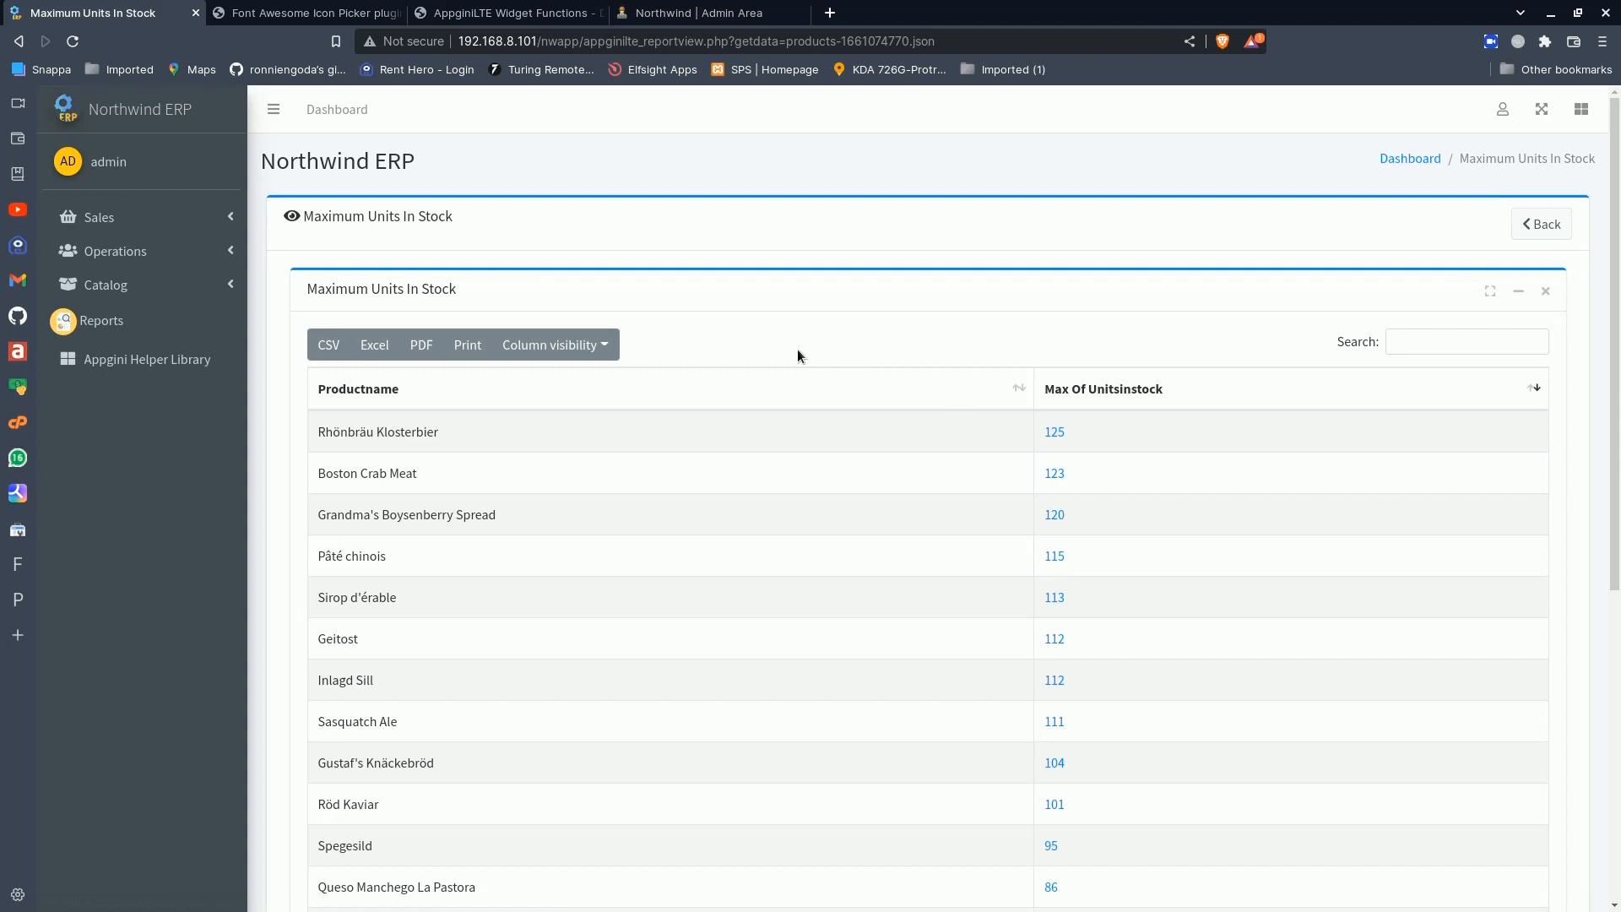
pyautogui.click(1055, 433)
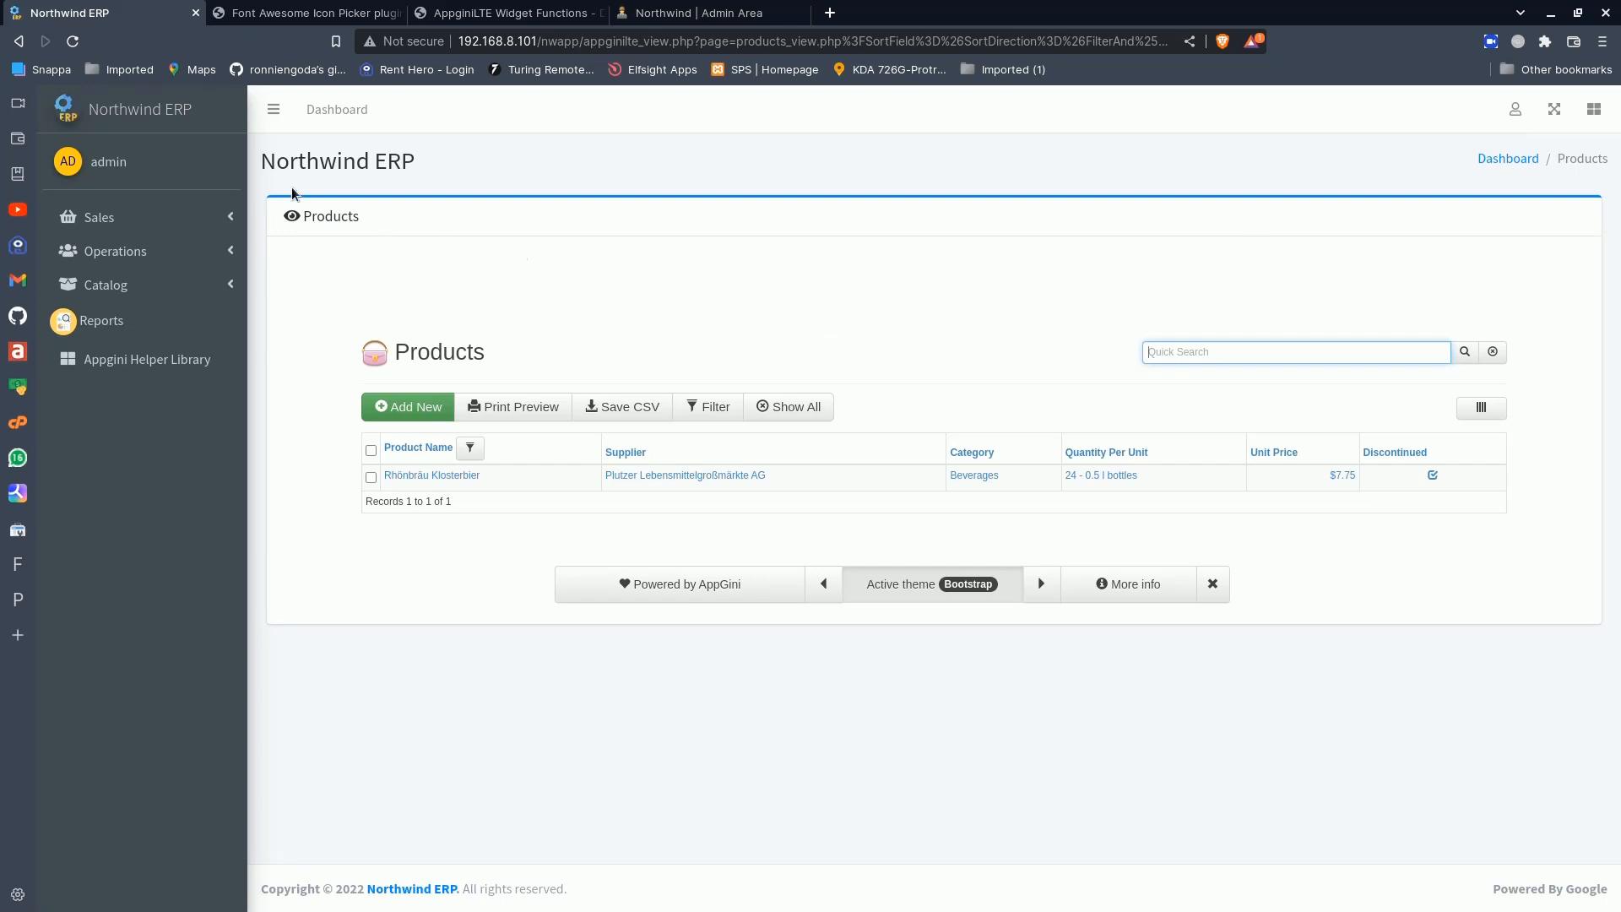
# - Go to the home dashboard, look over the Appgini Helper Library custom page, and return to the dashboard
pyautogui.click(155, 124)
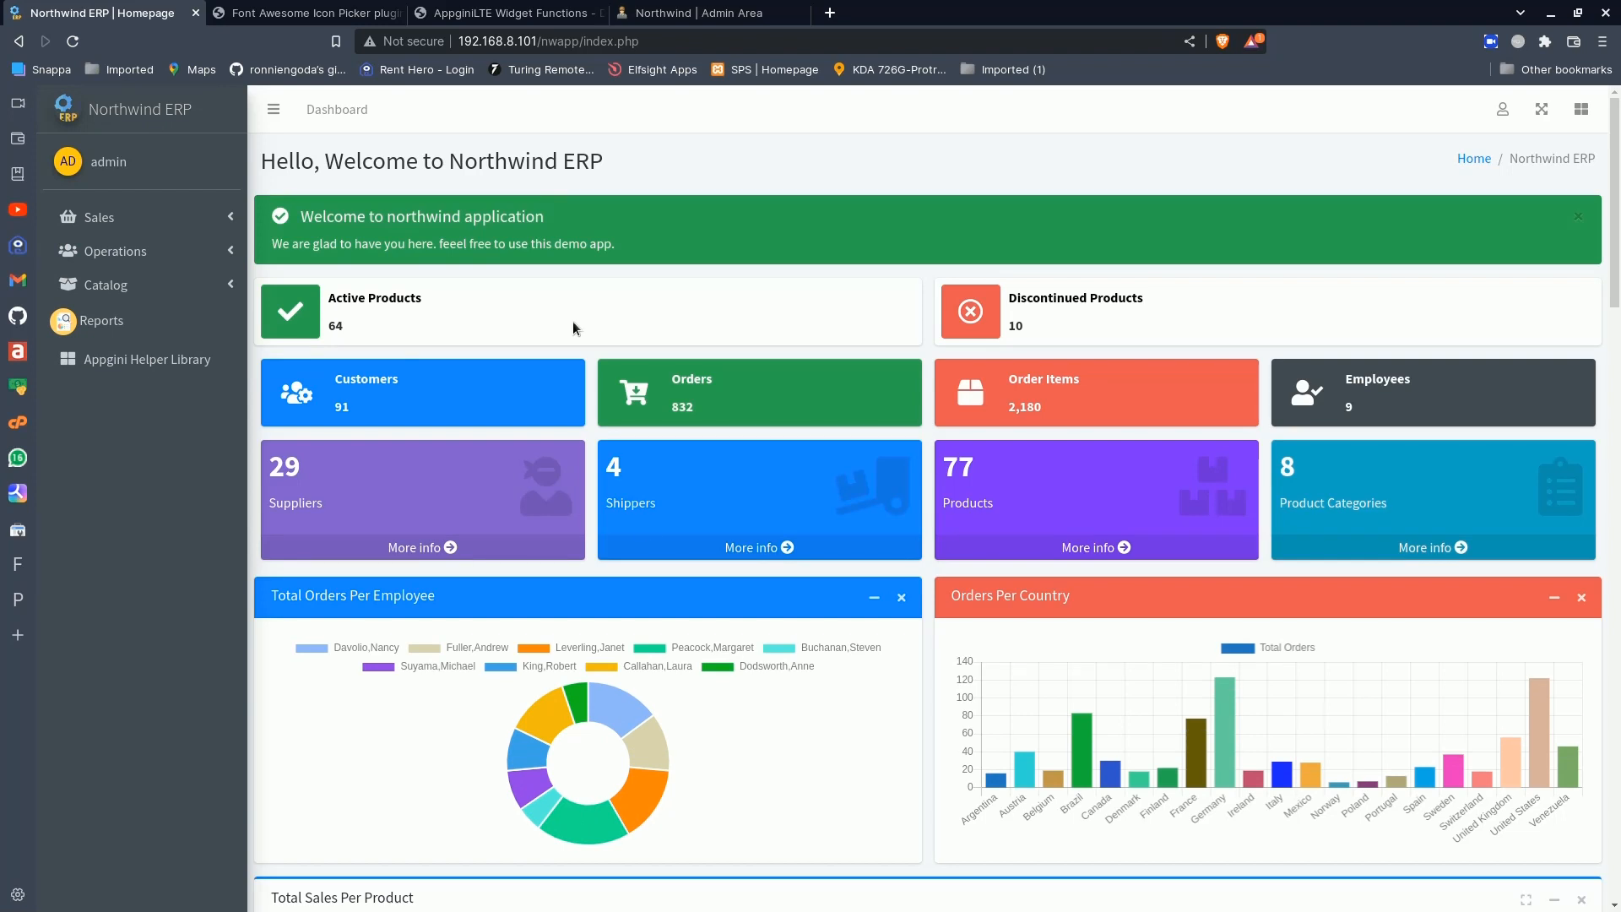
pyautogui.click(150, 362)
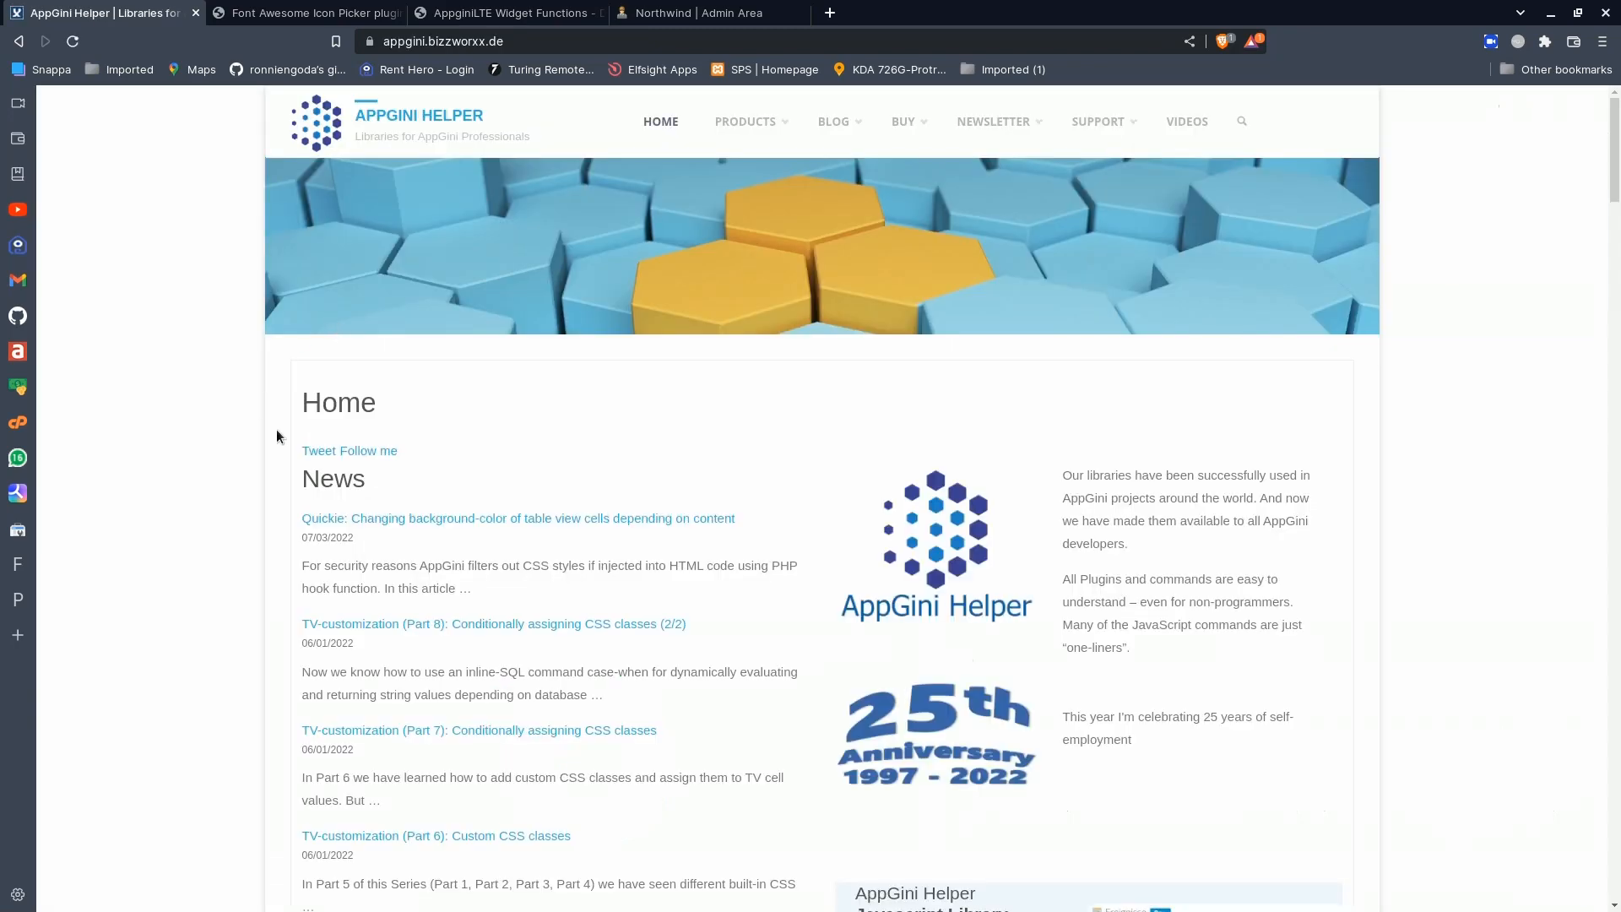
pyautogui.scroll(-7, 277, 430)
pyautogui.scroll(7, 277, 431)
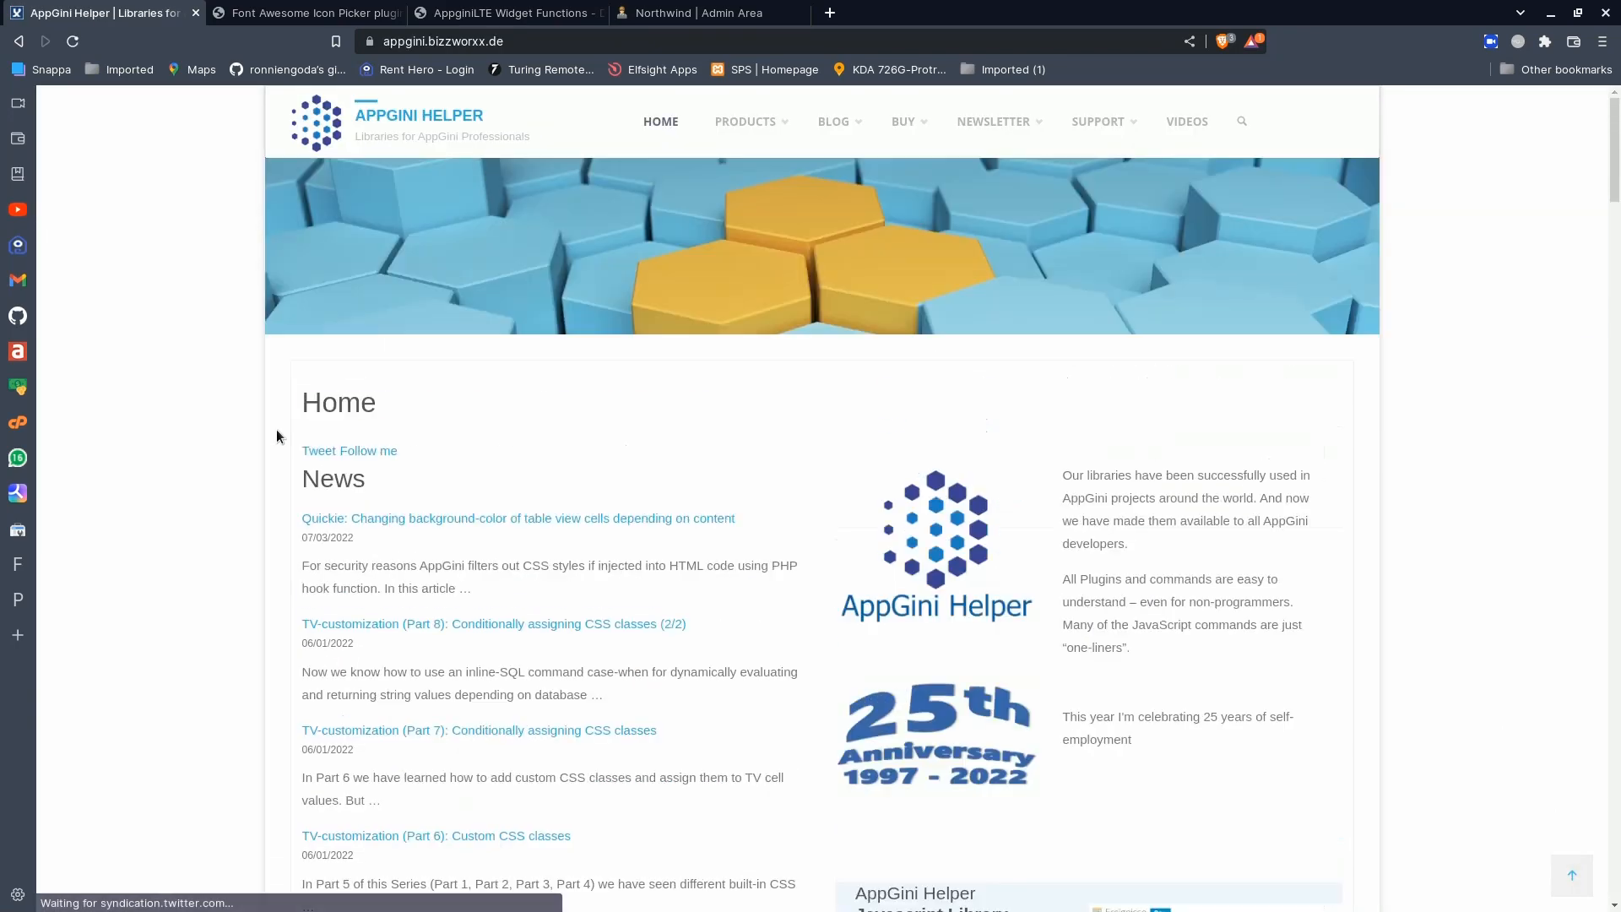
pyautogui.click(19, 42)
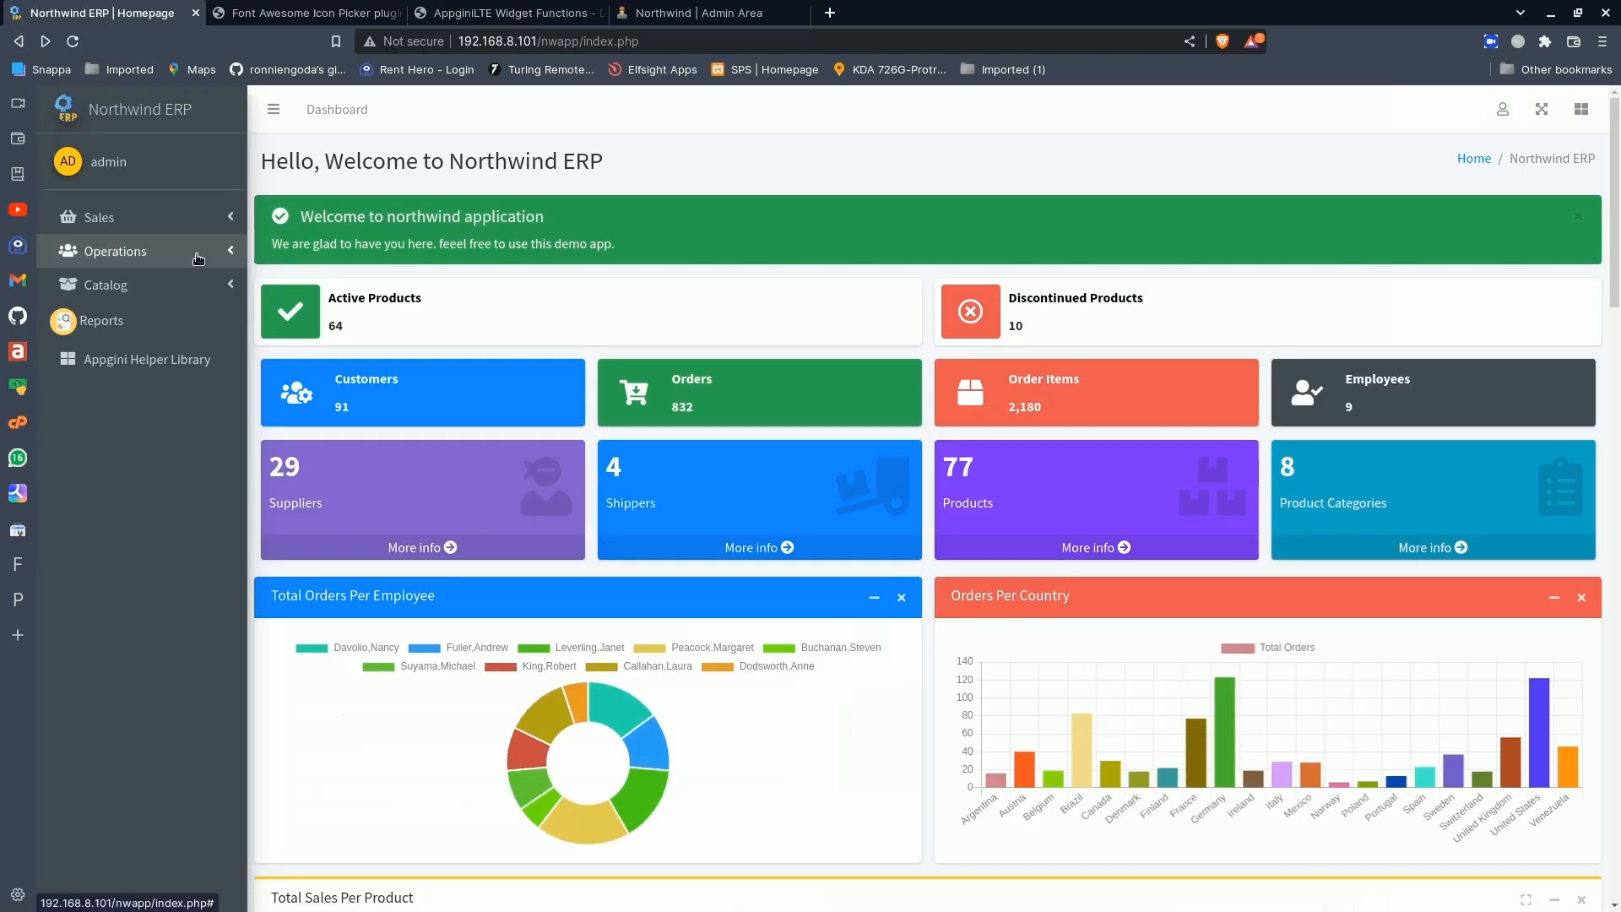
# - View the Customers Per Country custom page in the Operations group, and open the Custom Pages Builder
pyautogui.click(197, 255)
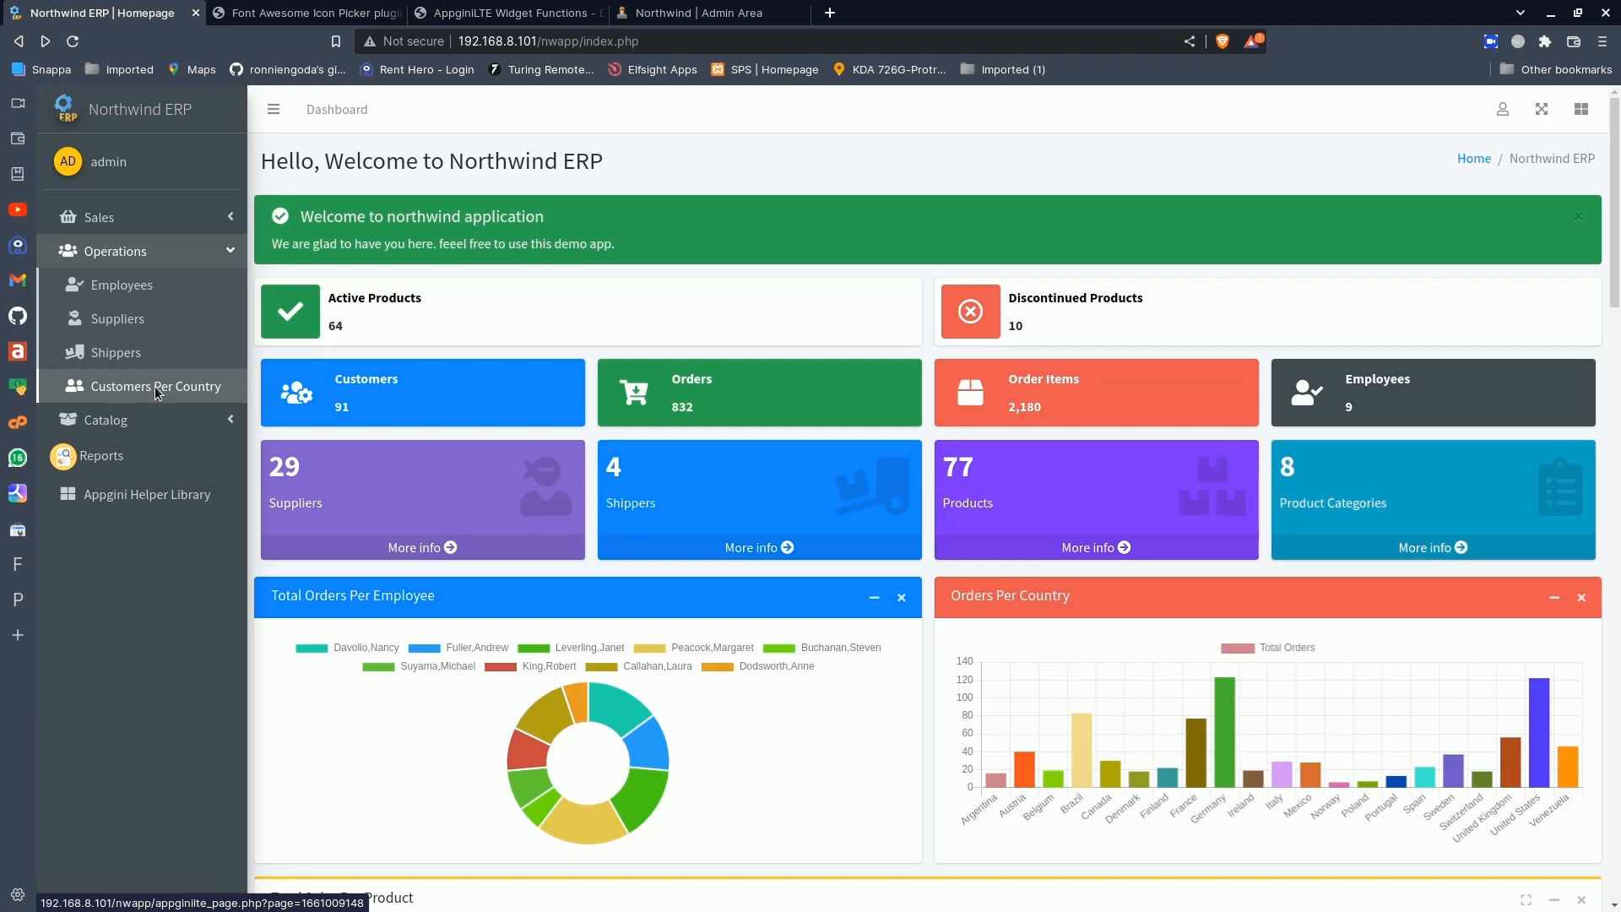
pyautogui.click(156, 387)
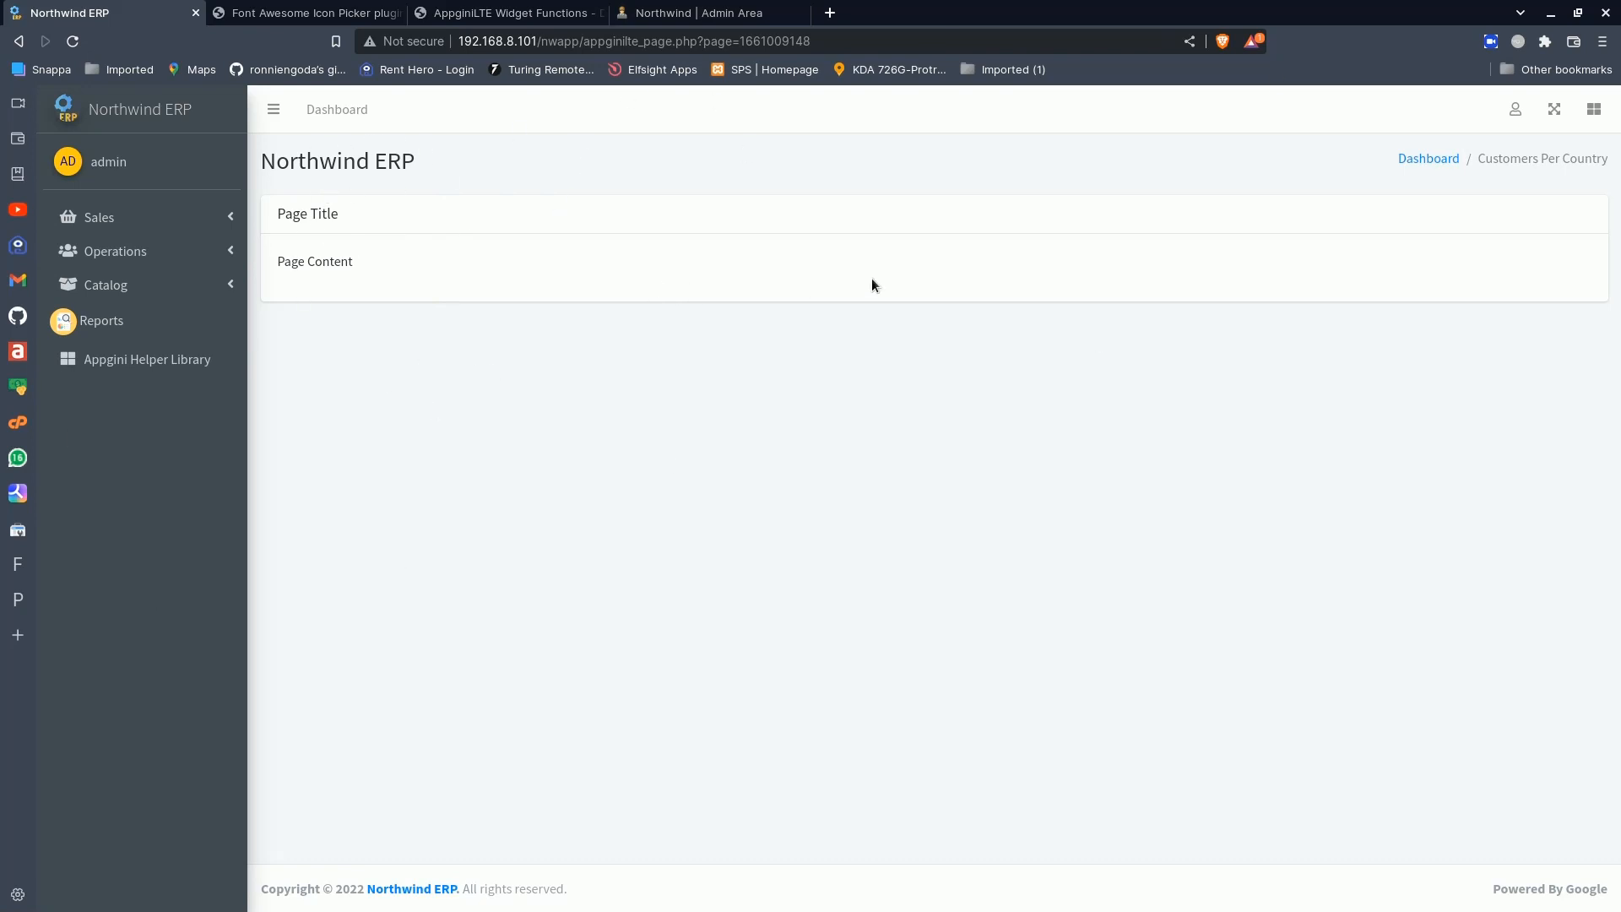
pyautogui.click(1516, 110)
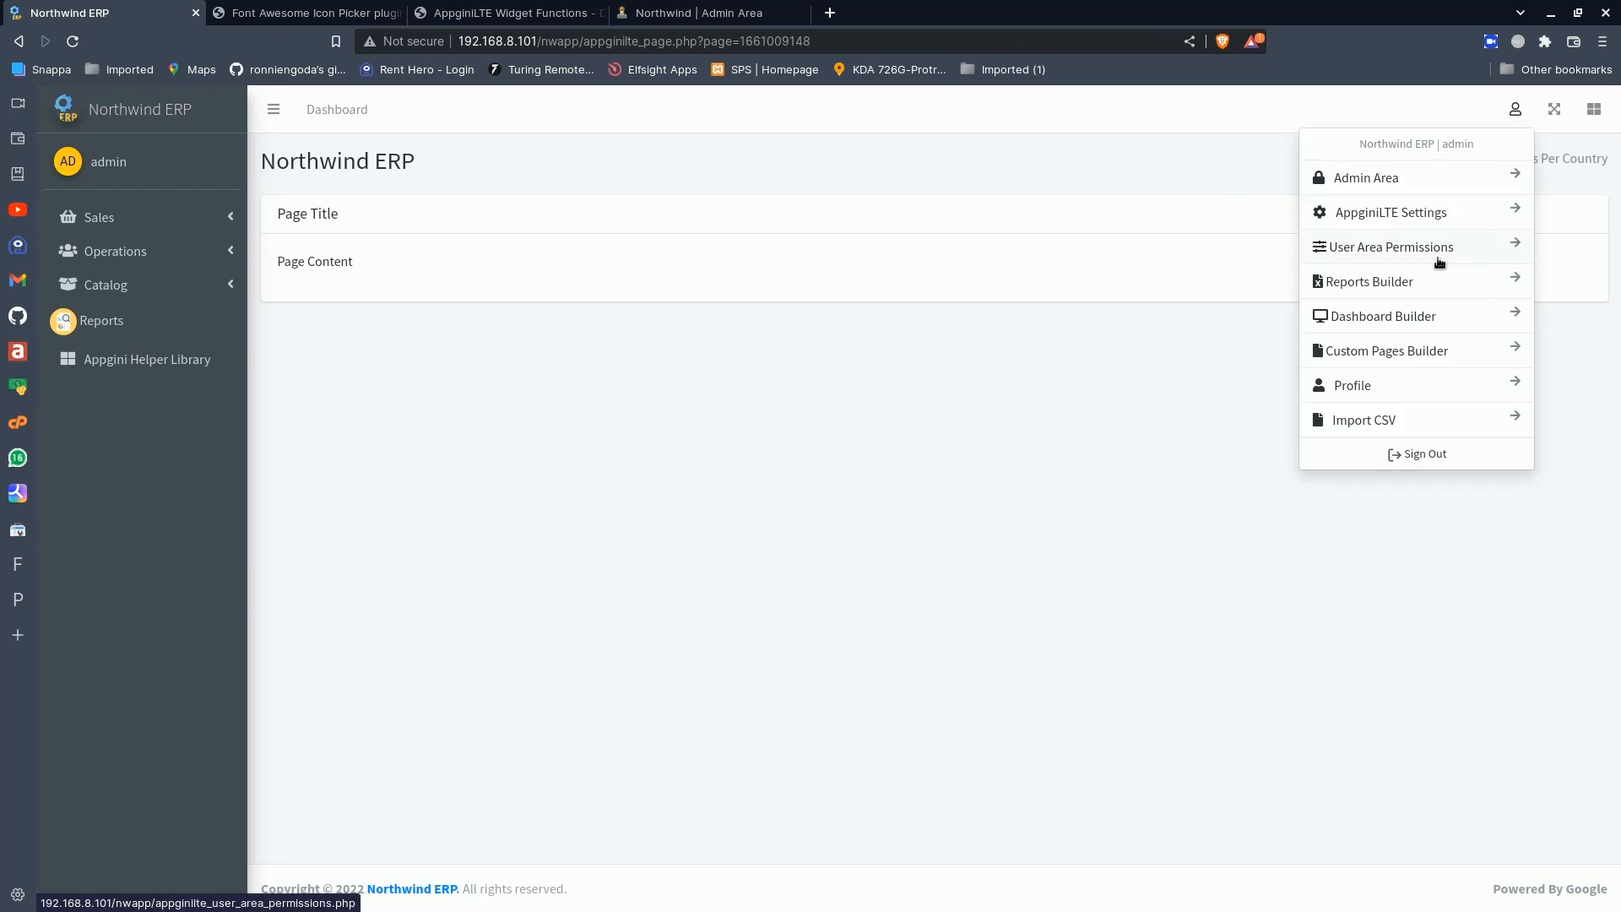
pyautogui.click(1411, 341)
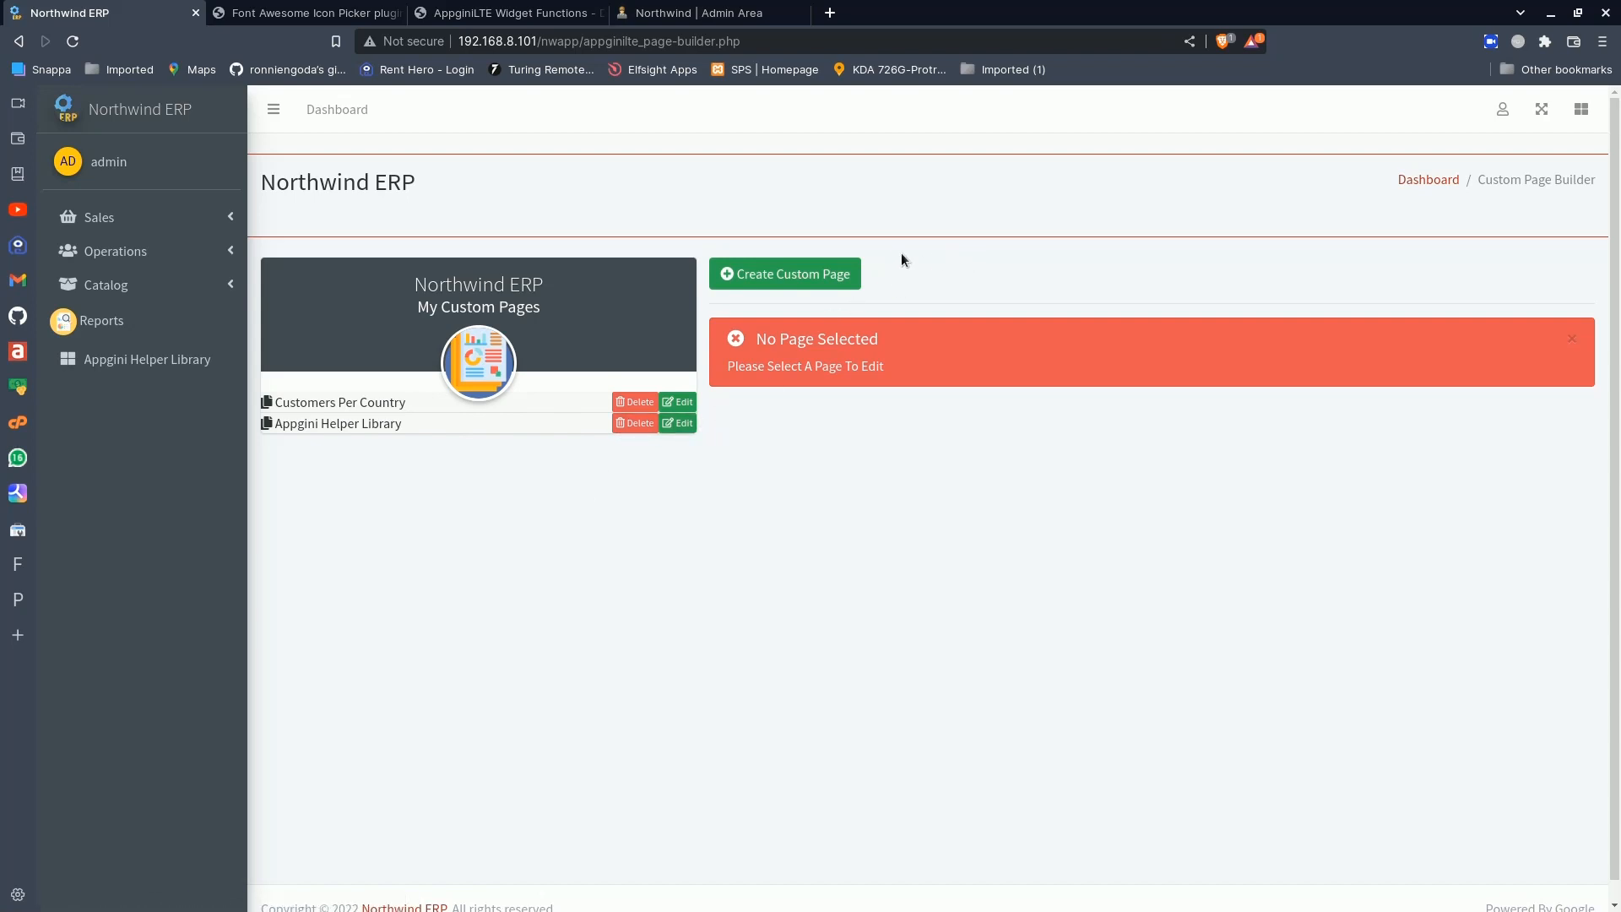
# - Open the Create Custom Page form and examine its page icon field, the icon picker site and the table group options
pyautogui.click(801, 279)
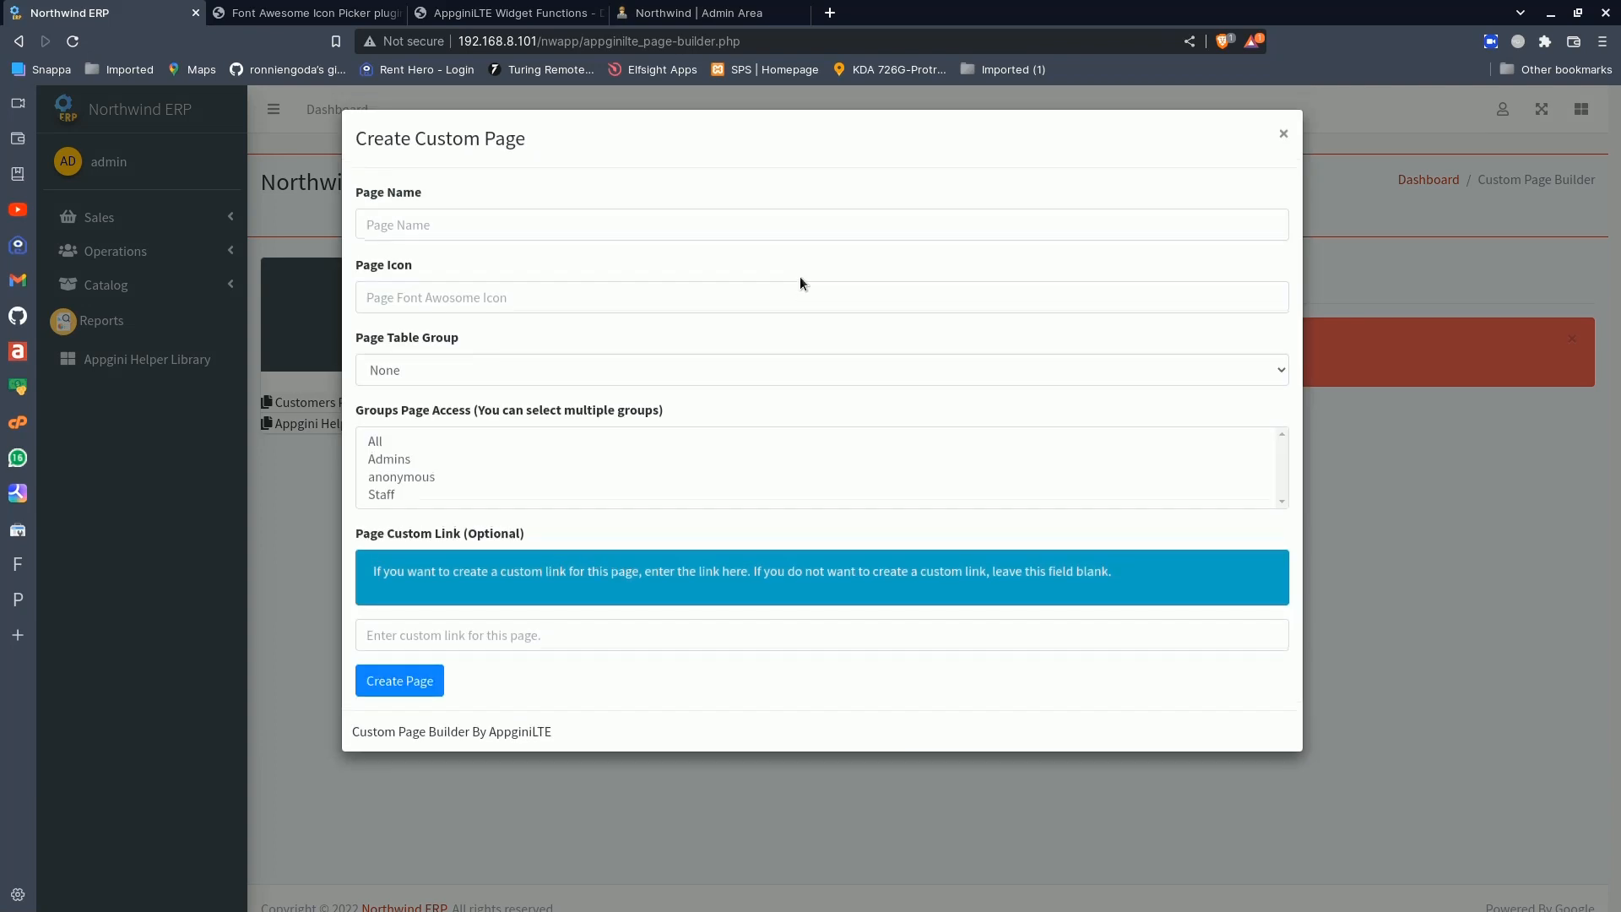
pyautogui.click(453, 297)
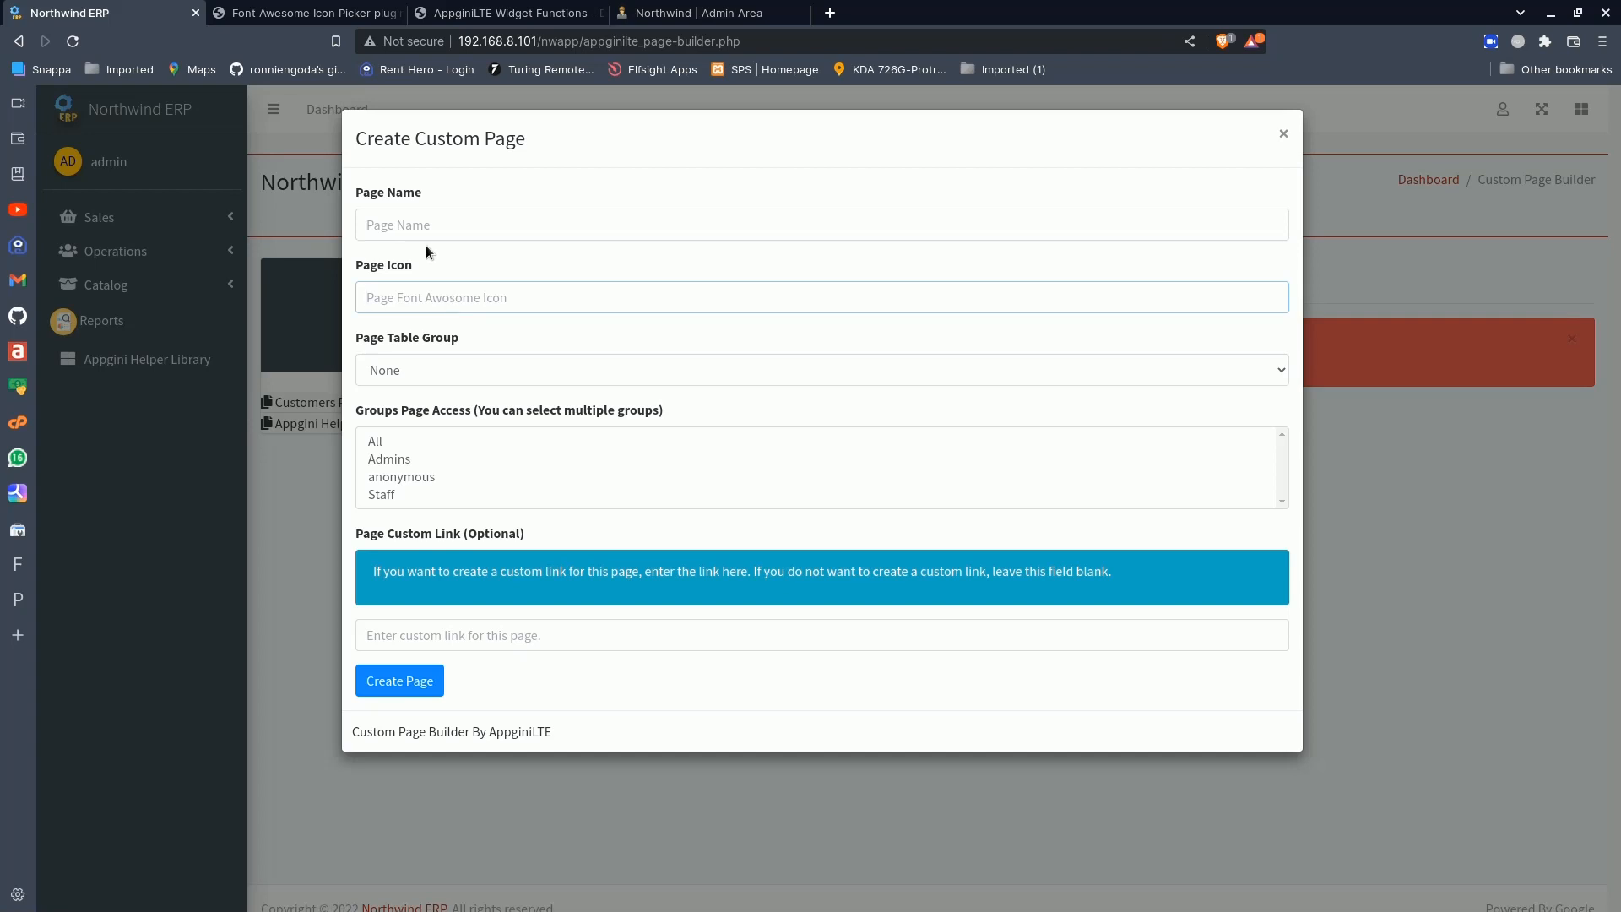
pyautogui.hotkey('ctrl', 'Tab')
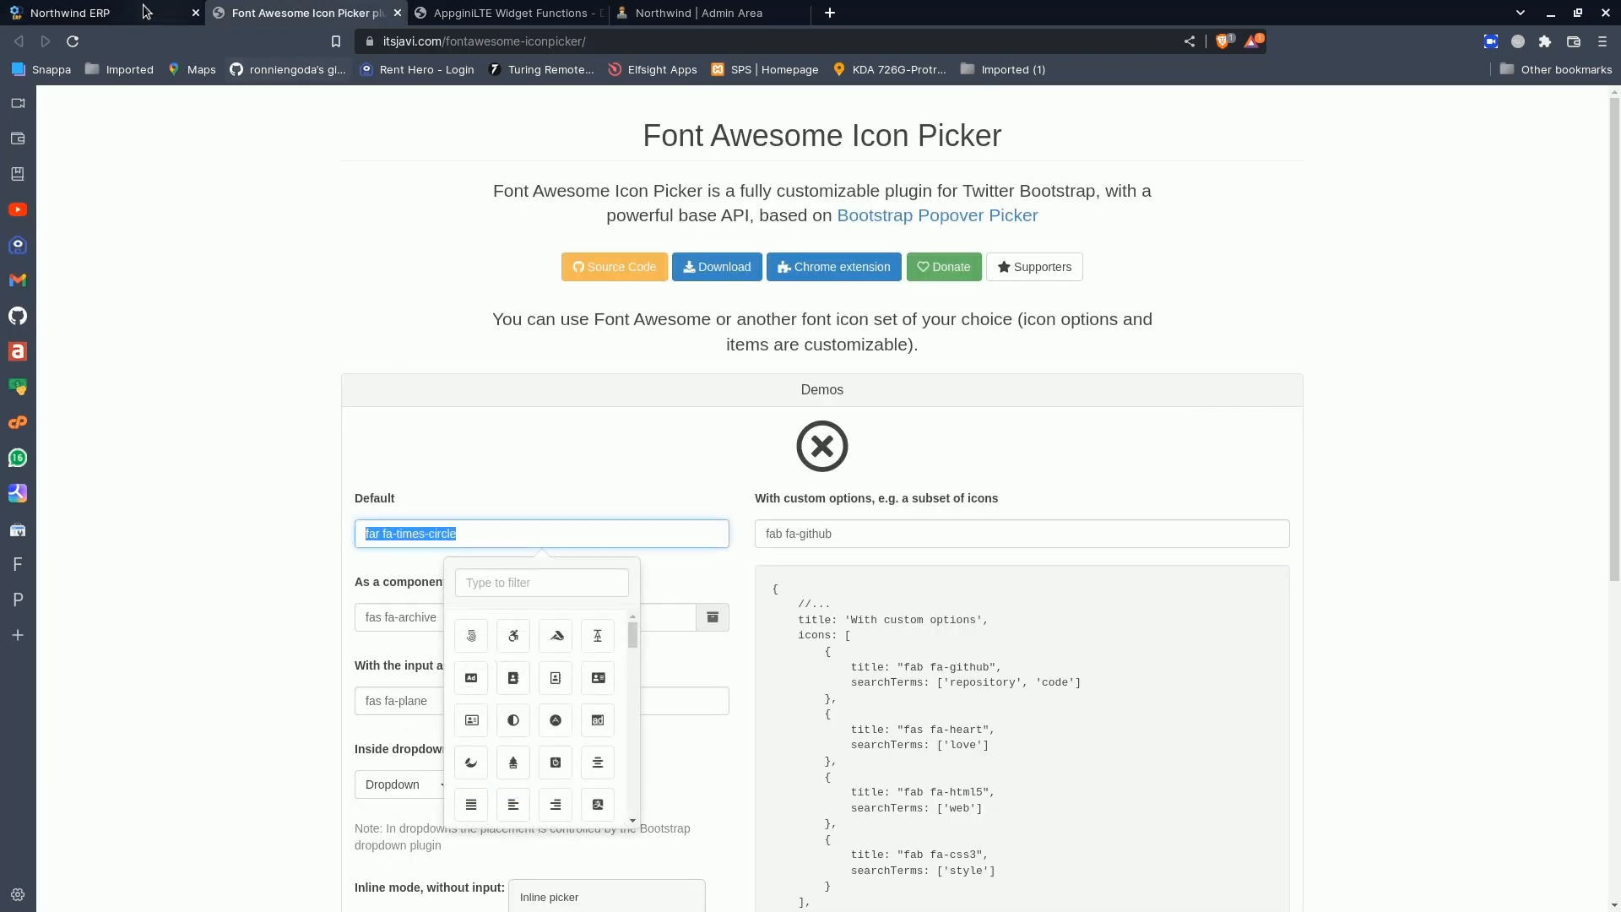
pyautogui.click(145, 12)
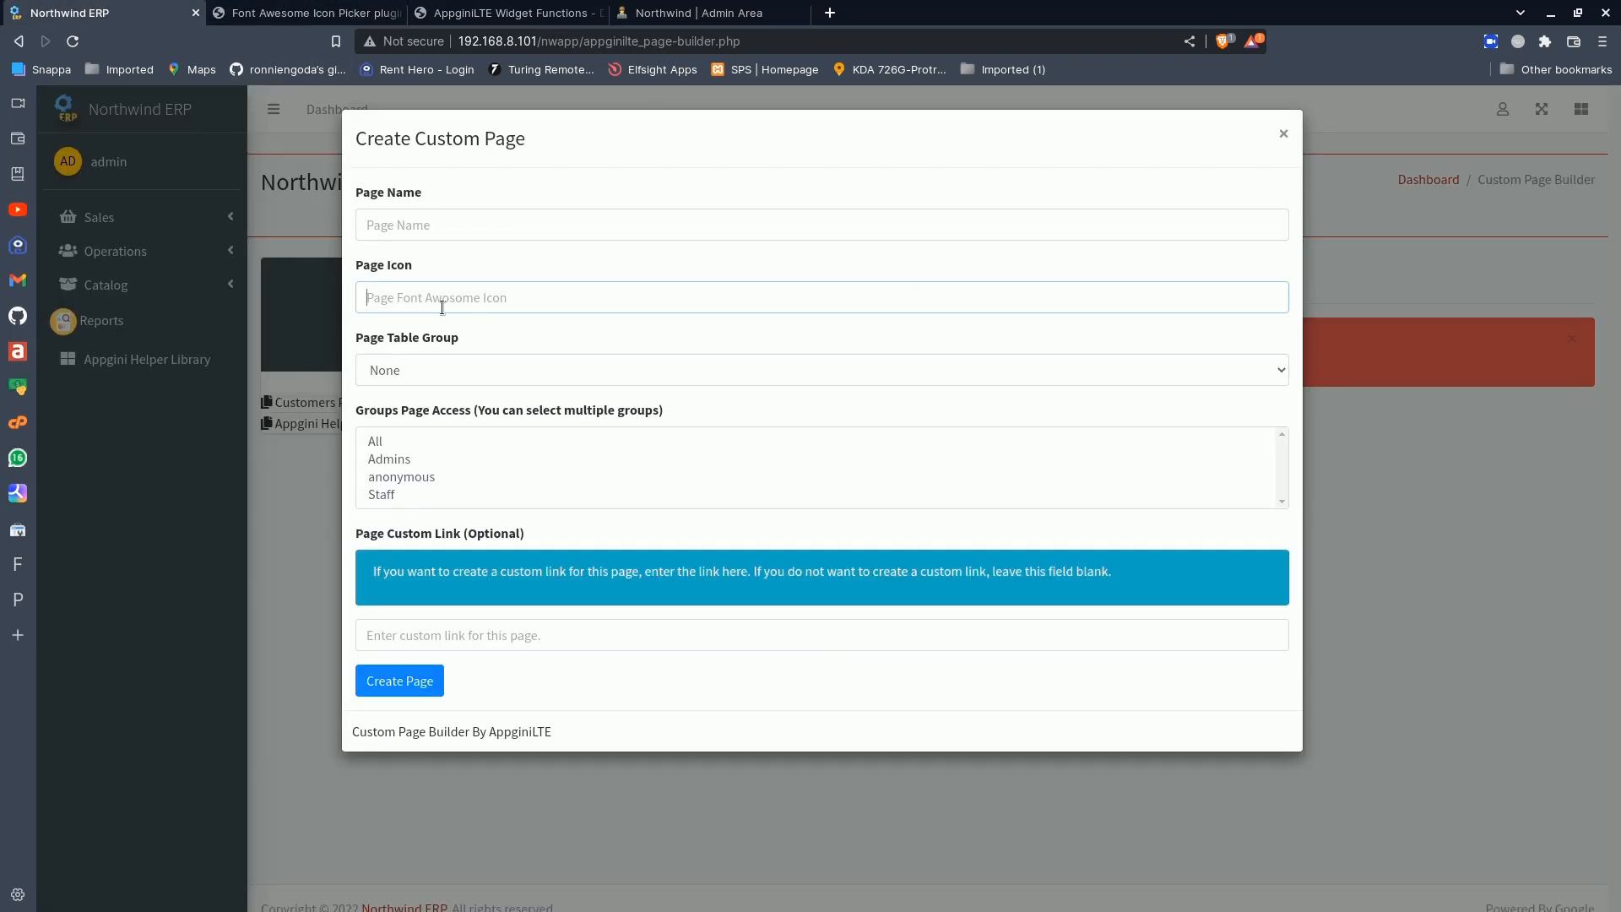
pyautogui.click(448, 370)
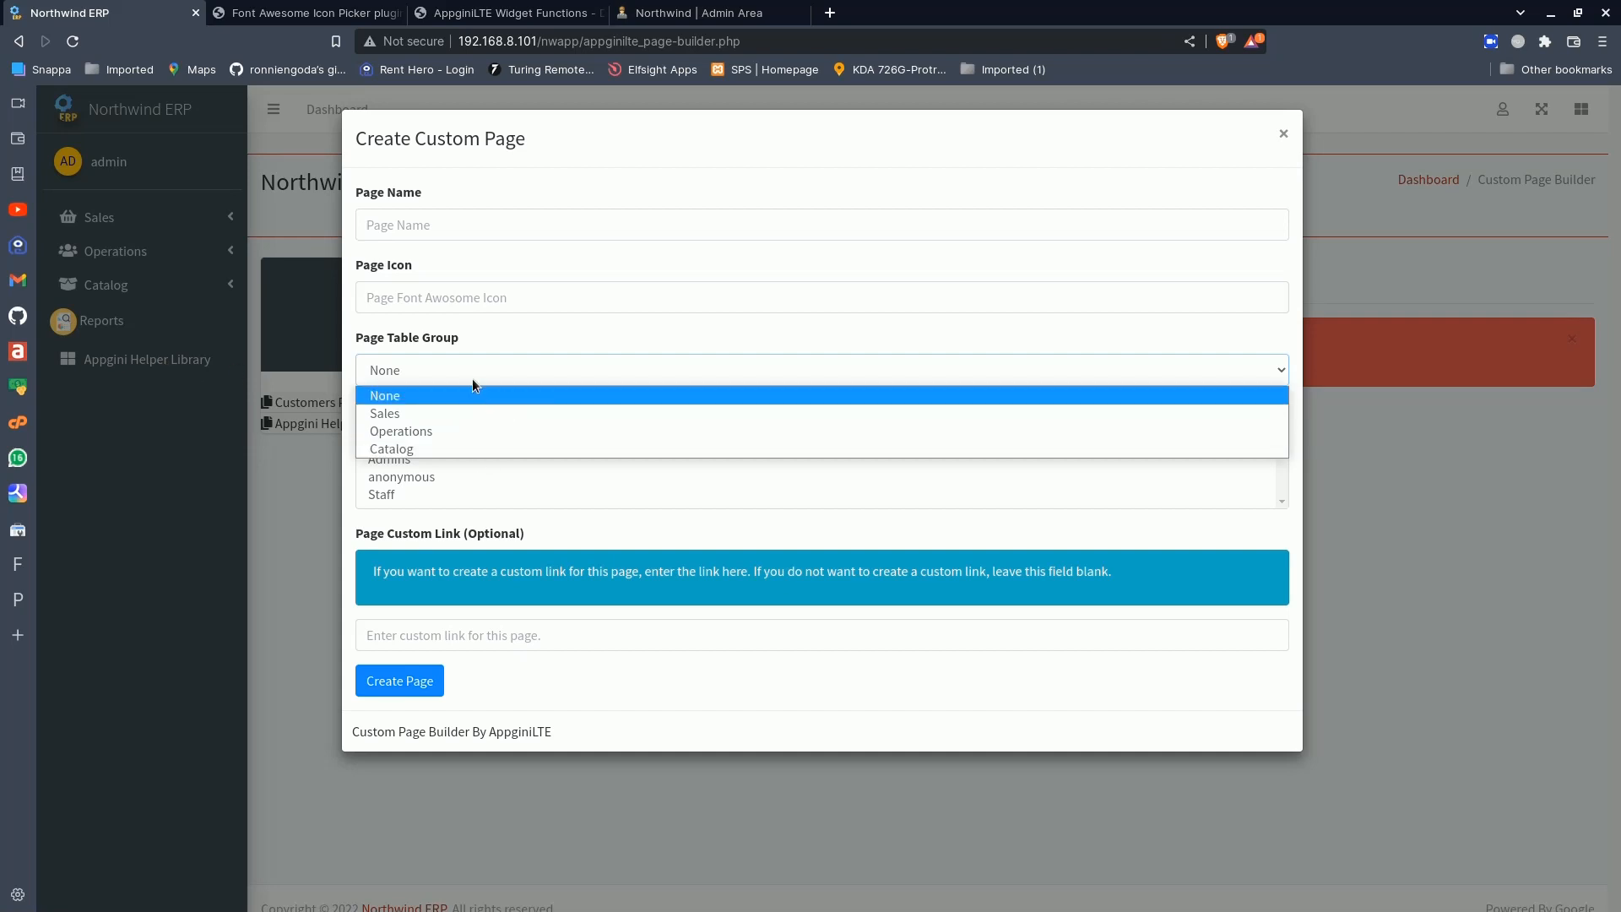
pyautogui.click(478, 342)
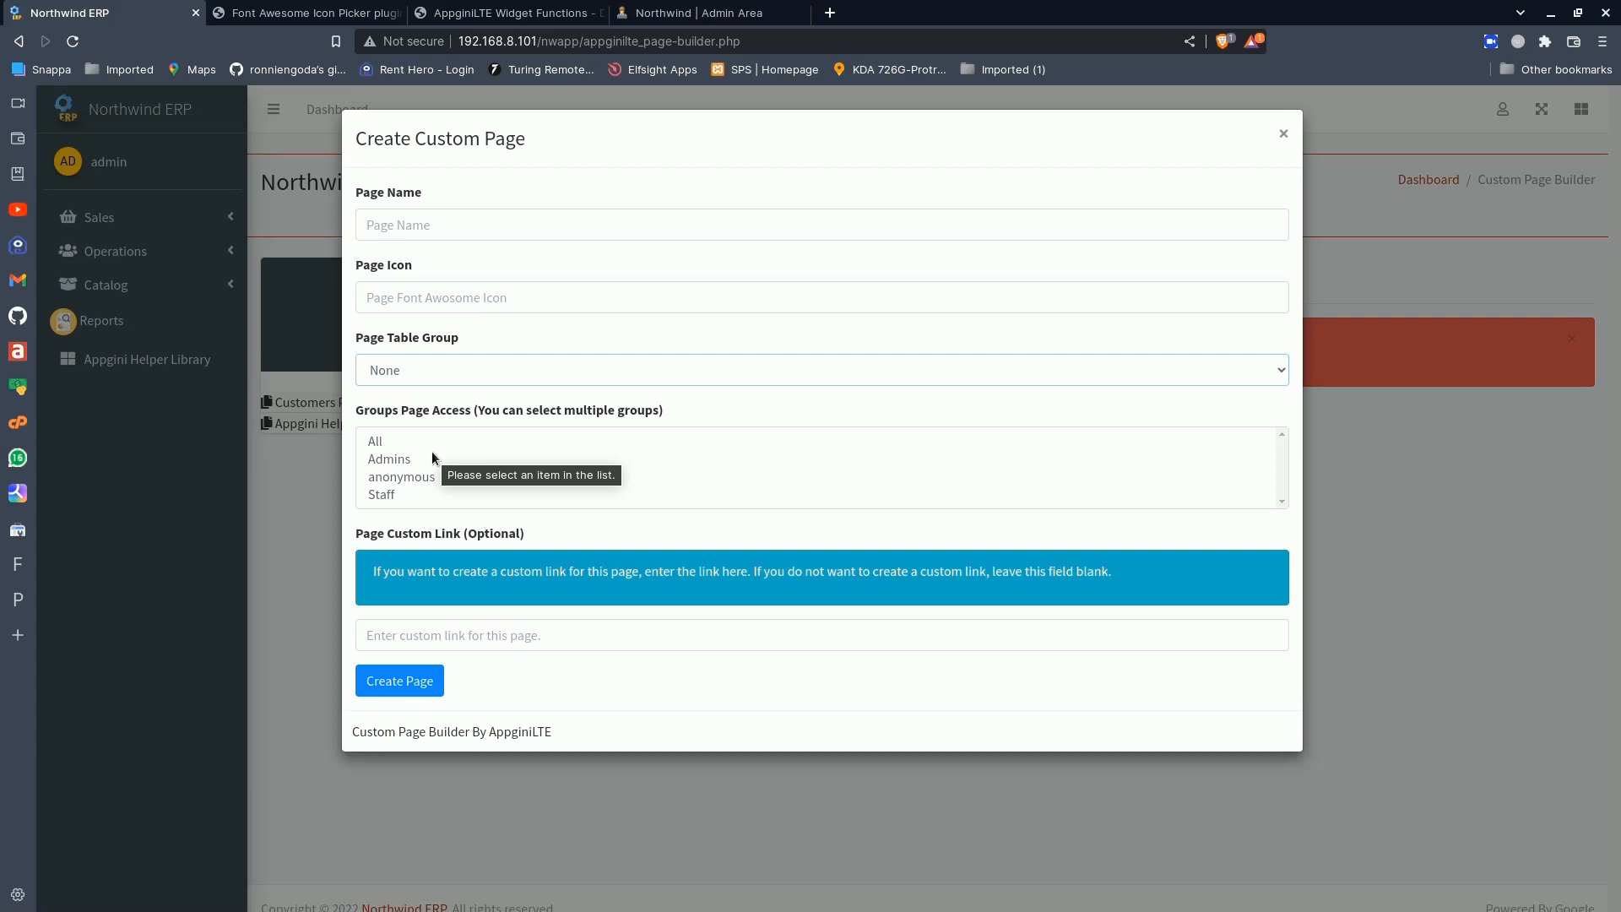
# - Try single and multiple group selections for the new page's access, ending with Staff, and close the form without creating a page
pyautogui.click(378, 440)
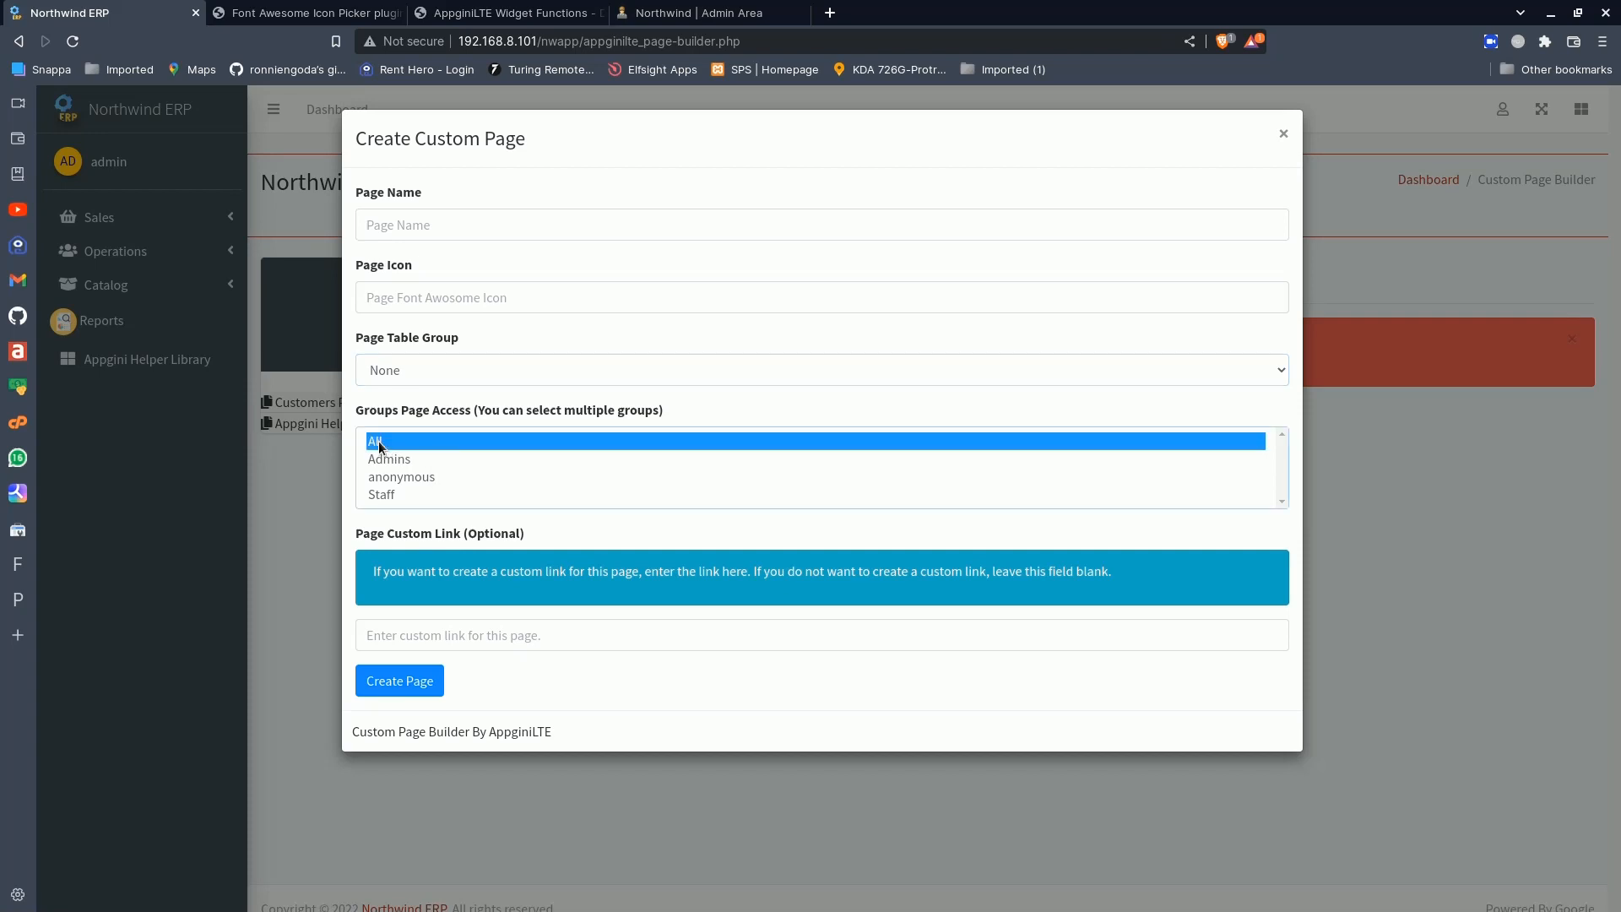
pyautogui.click(393, 461)
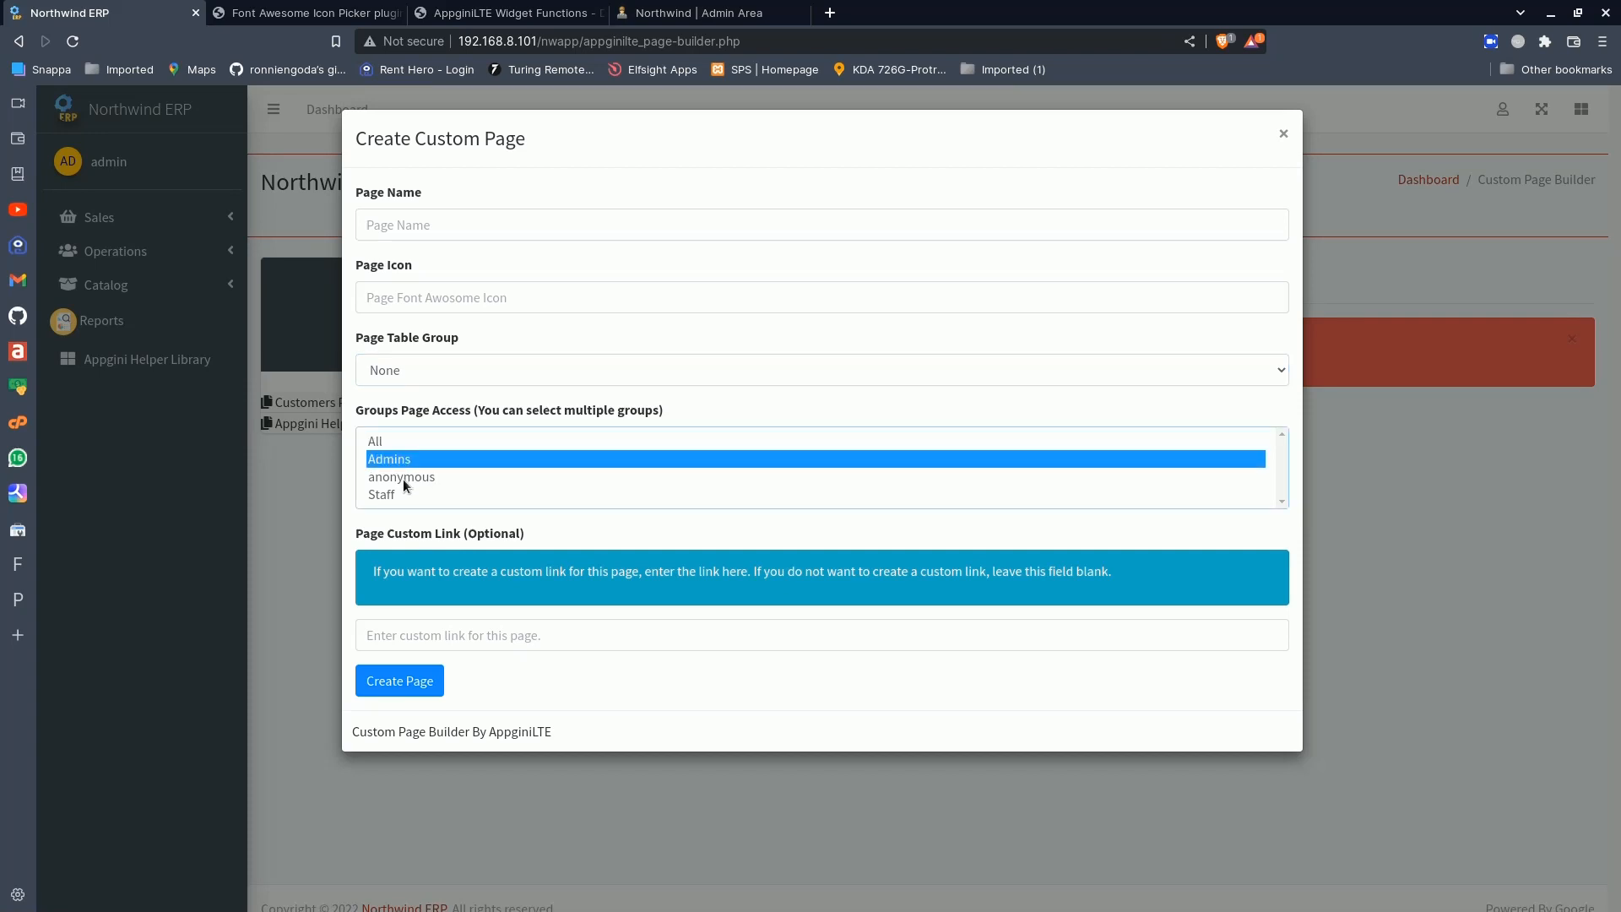
pyautogui.keyDown('ctrl'); pyautogui.click(403, 477); pyautogui.keyUp('ctrl')
pyautogui.keyDown('ctrl'); pyautogui.click(392, 497); pyautogui.keyUp('ctrl')
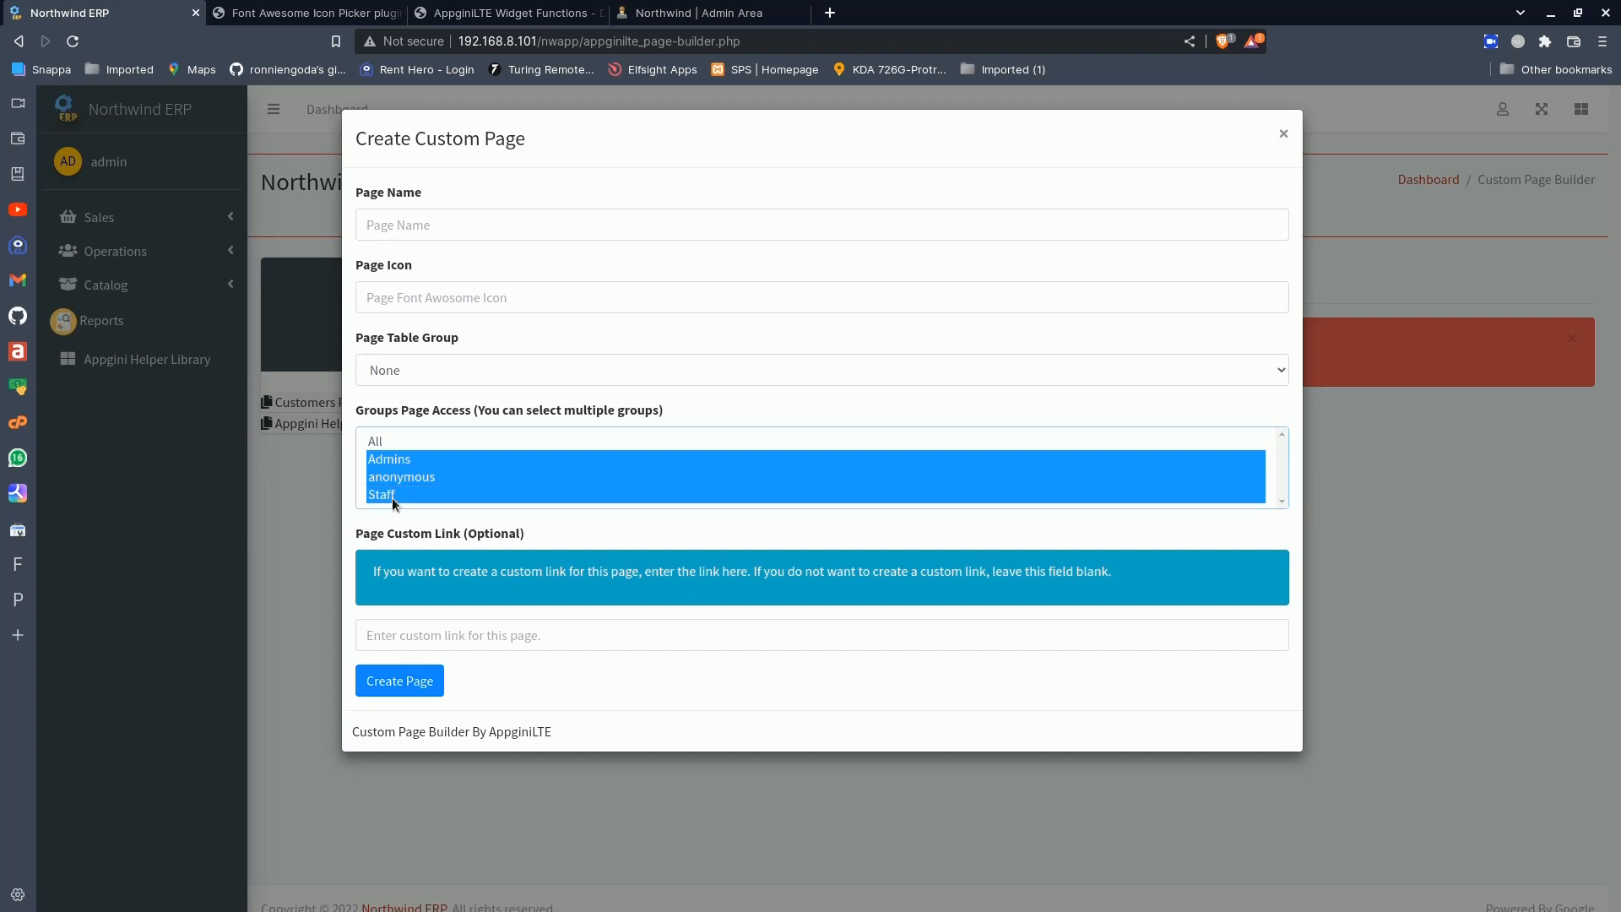
pyautogui.click(392, 496)
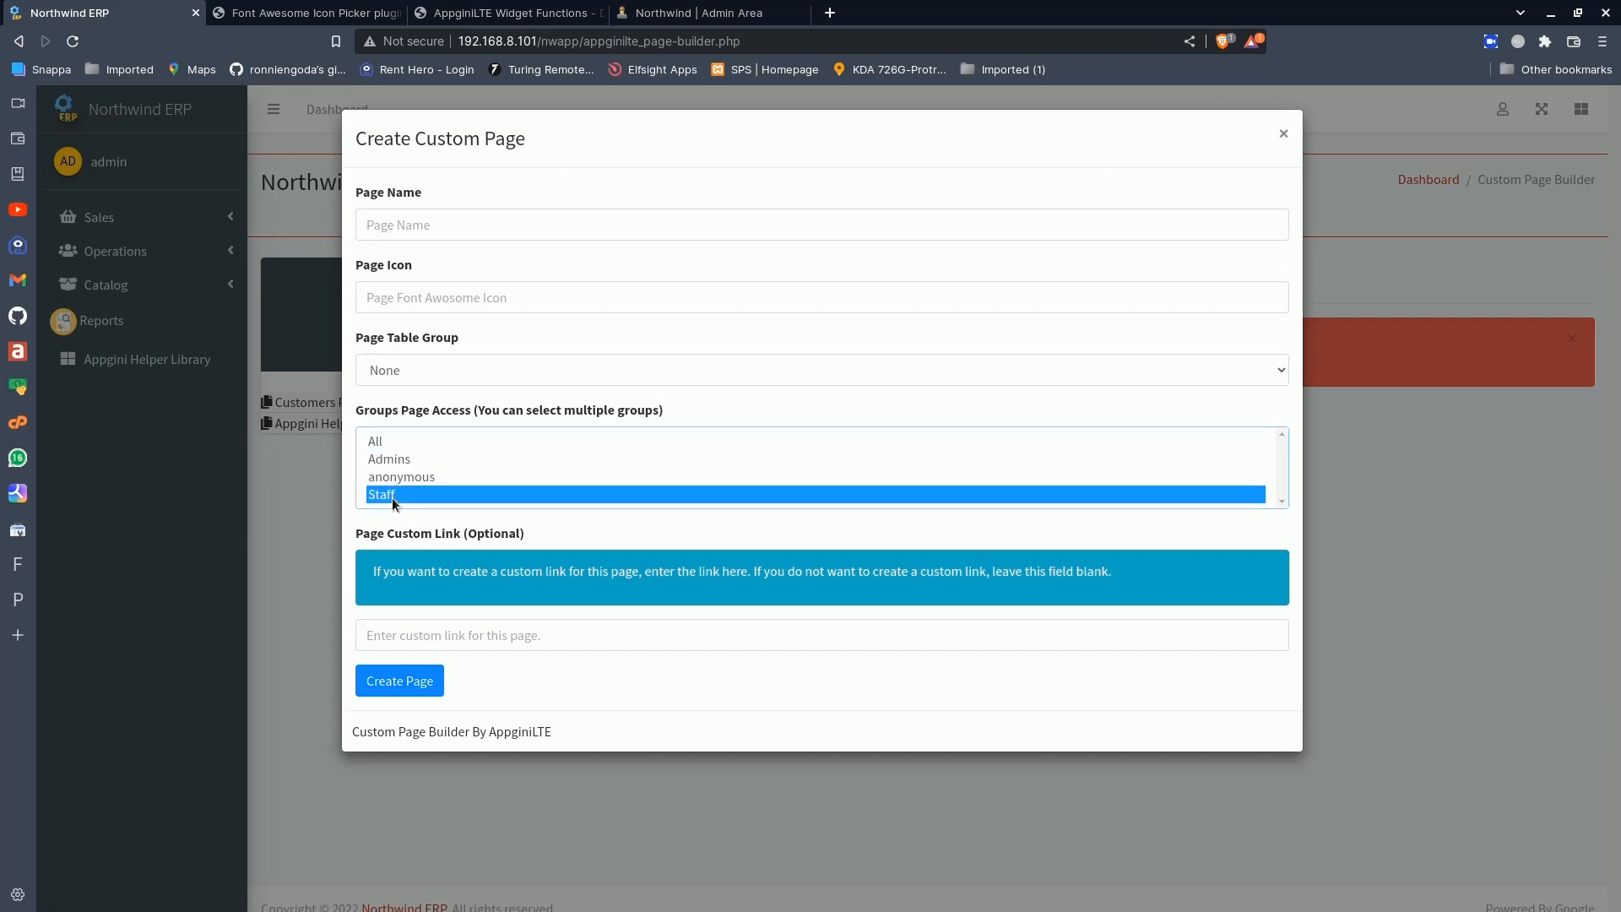
pyautogui.click(337, 496)
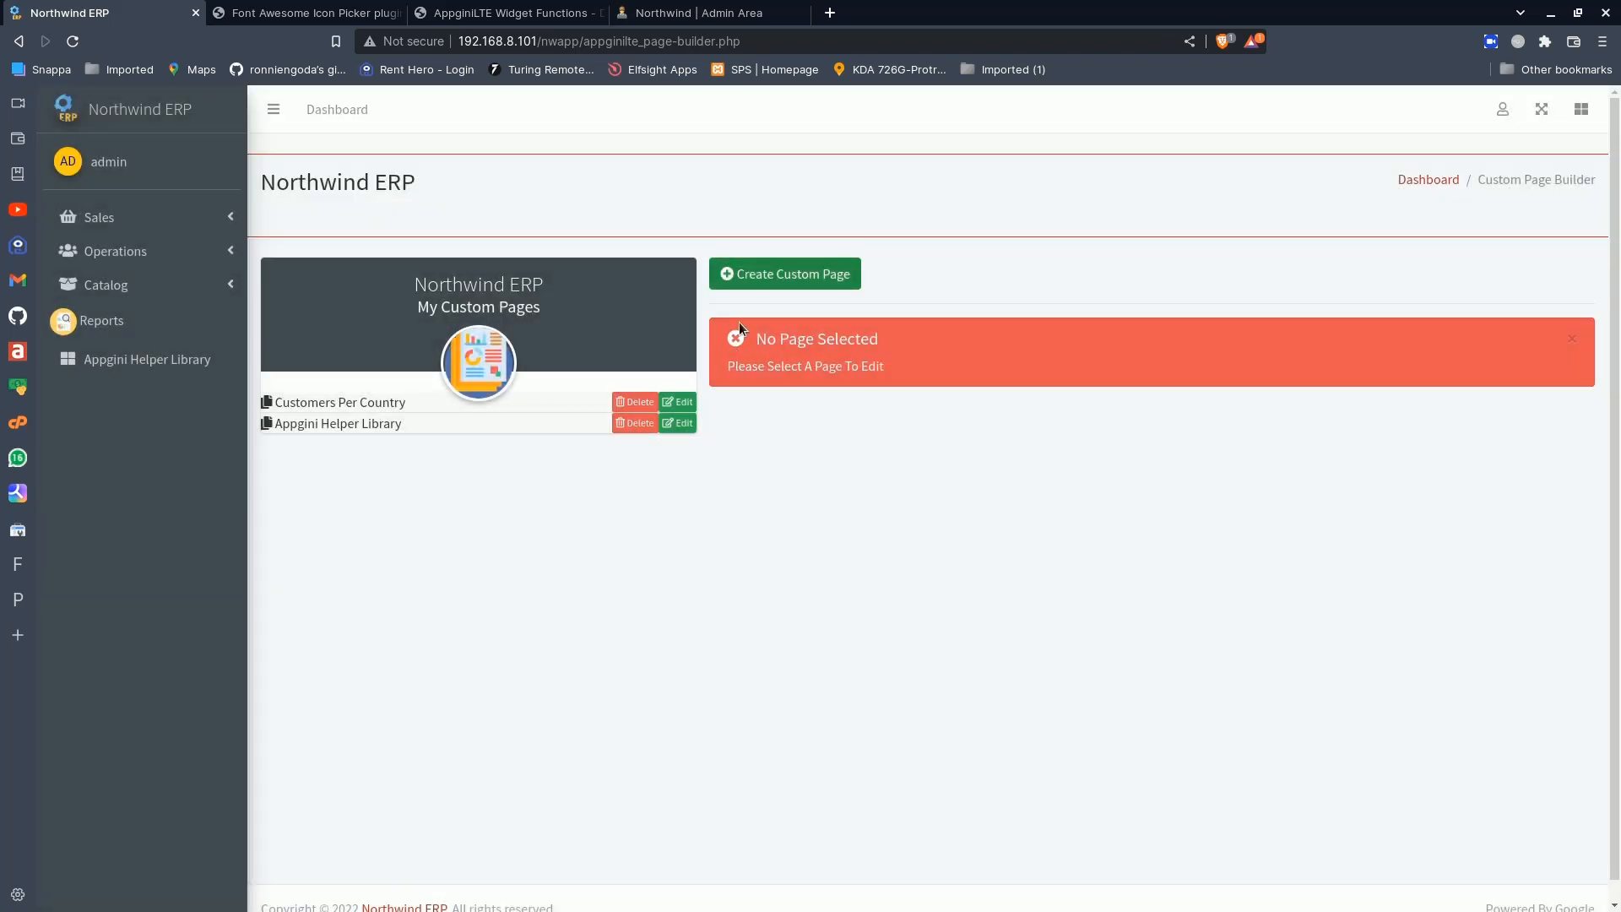
pyautogui.click(787, 273)
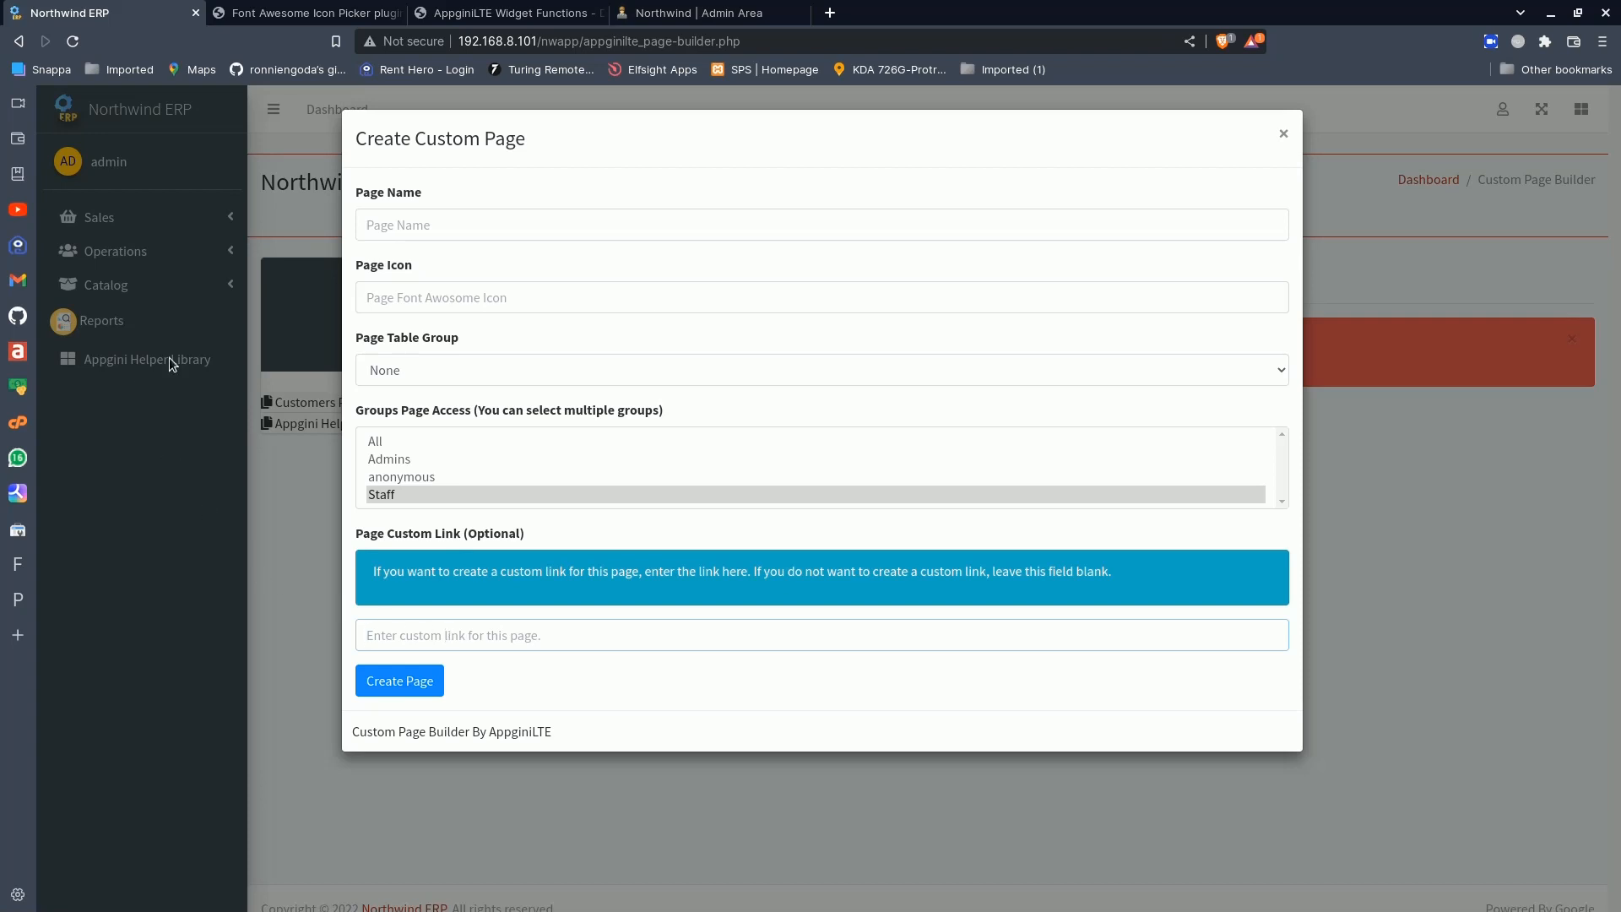
pyautogui.click(1283, 134)
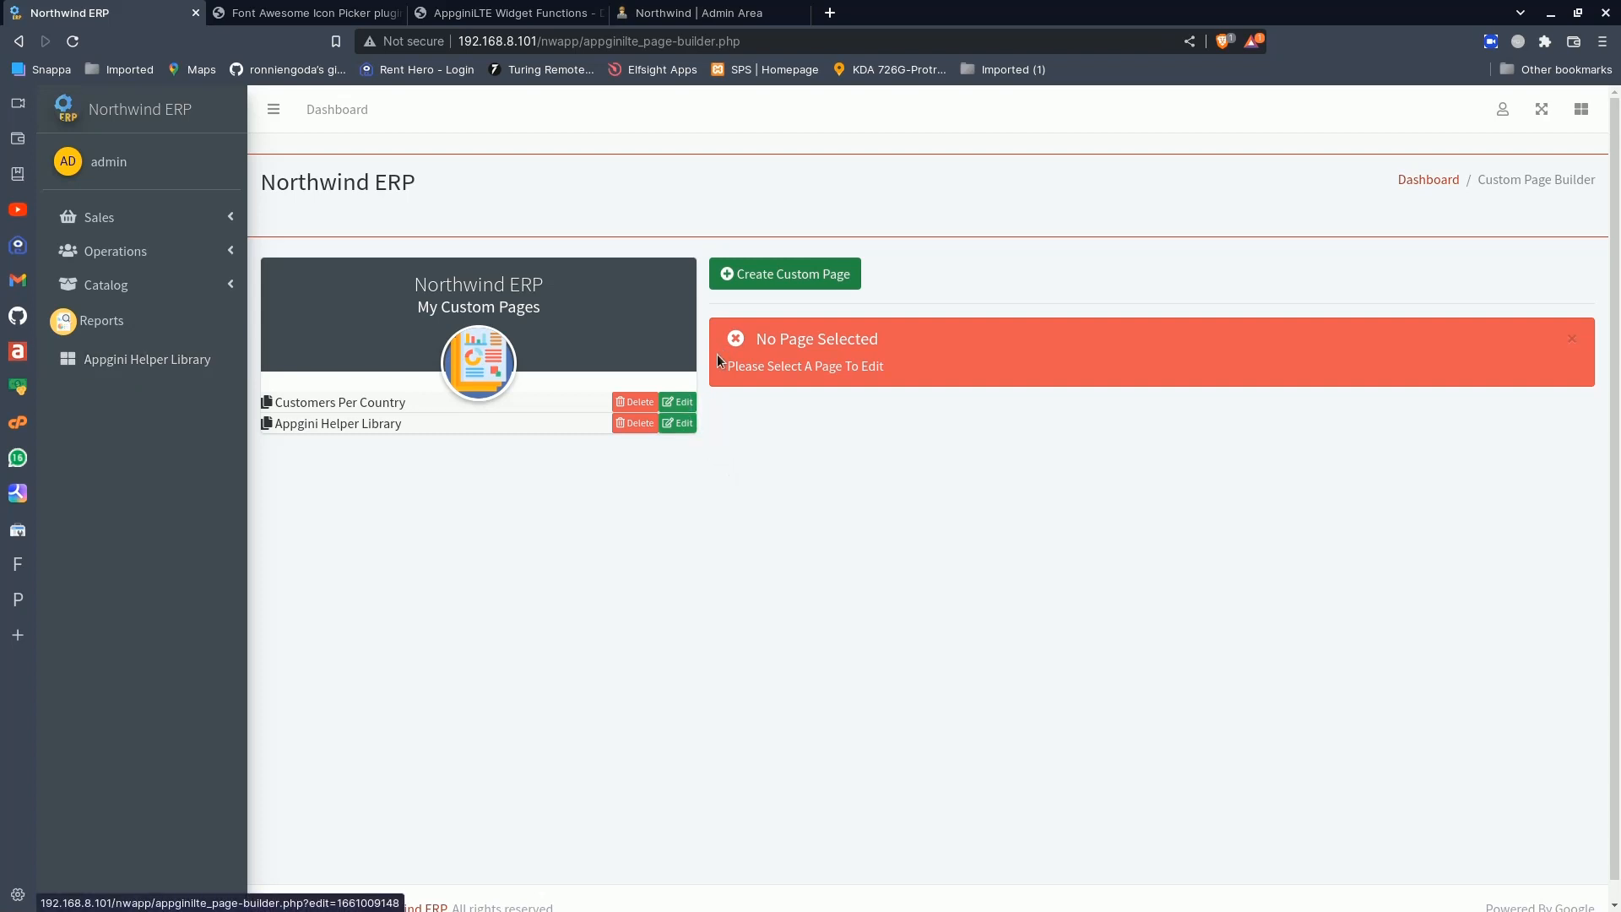
# - Open the Customers Per Country custom page for editing and examine its default page code
pyautogui.click(684, 404)
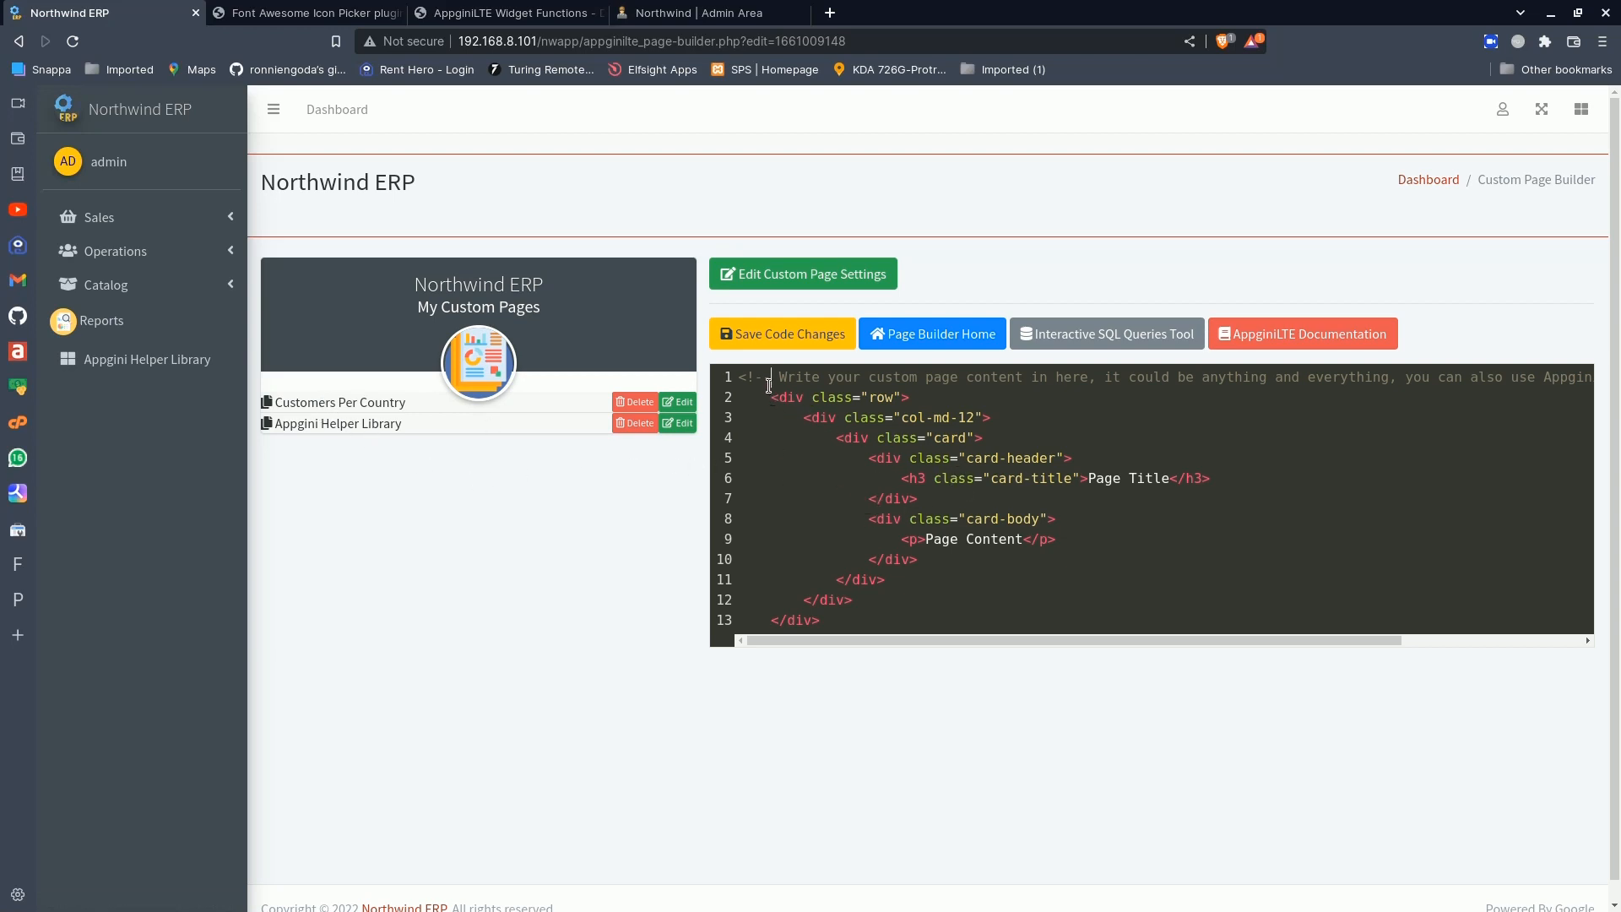
pyautogui.moveTo(772, 377); pyautogui.dragTo(867, 623)
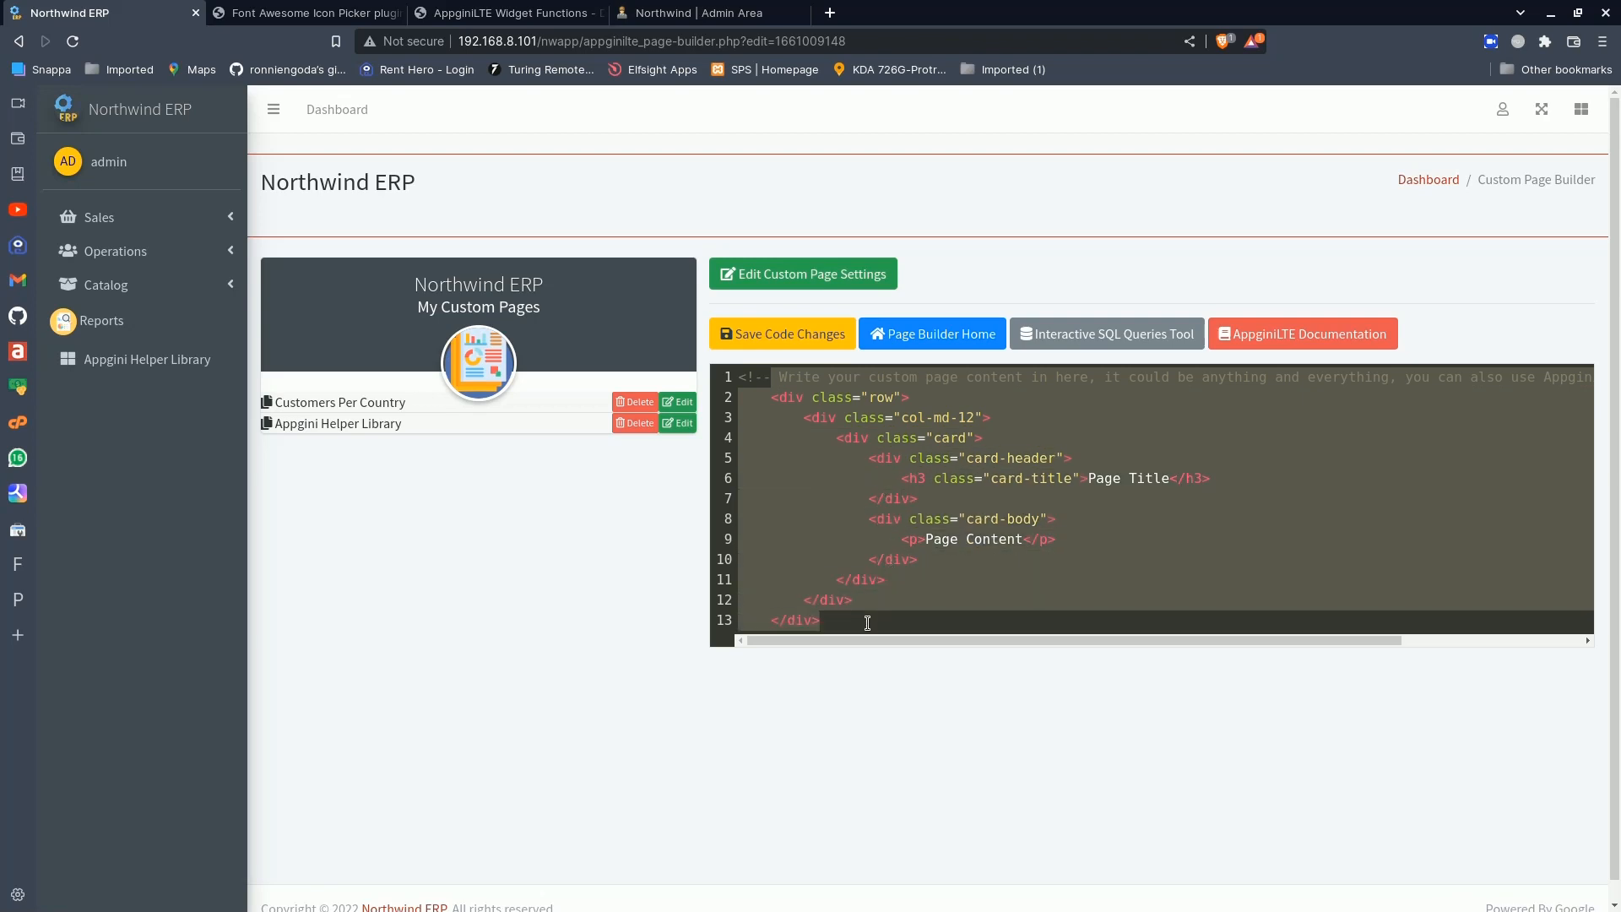
pyautogui.click(895, 599)
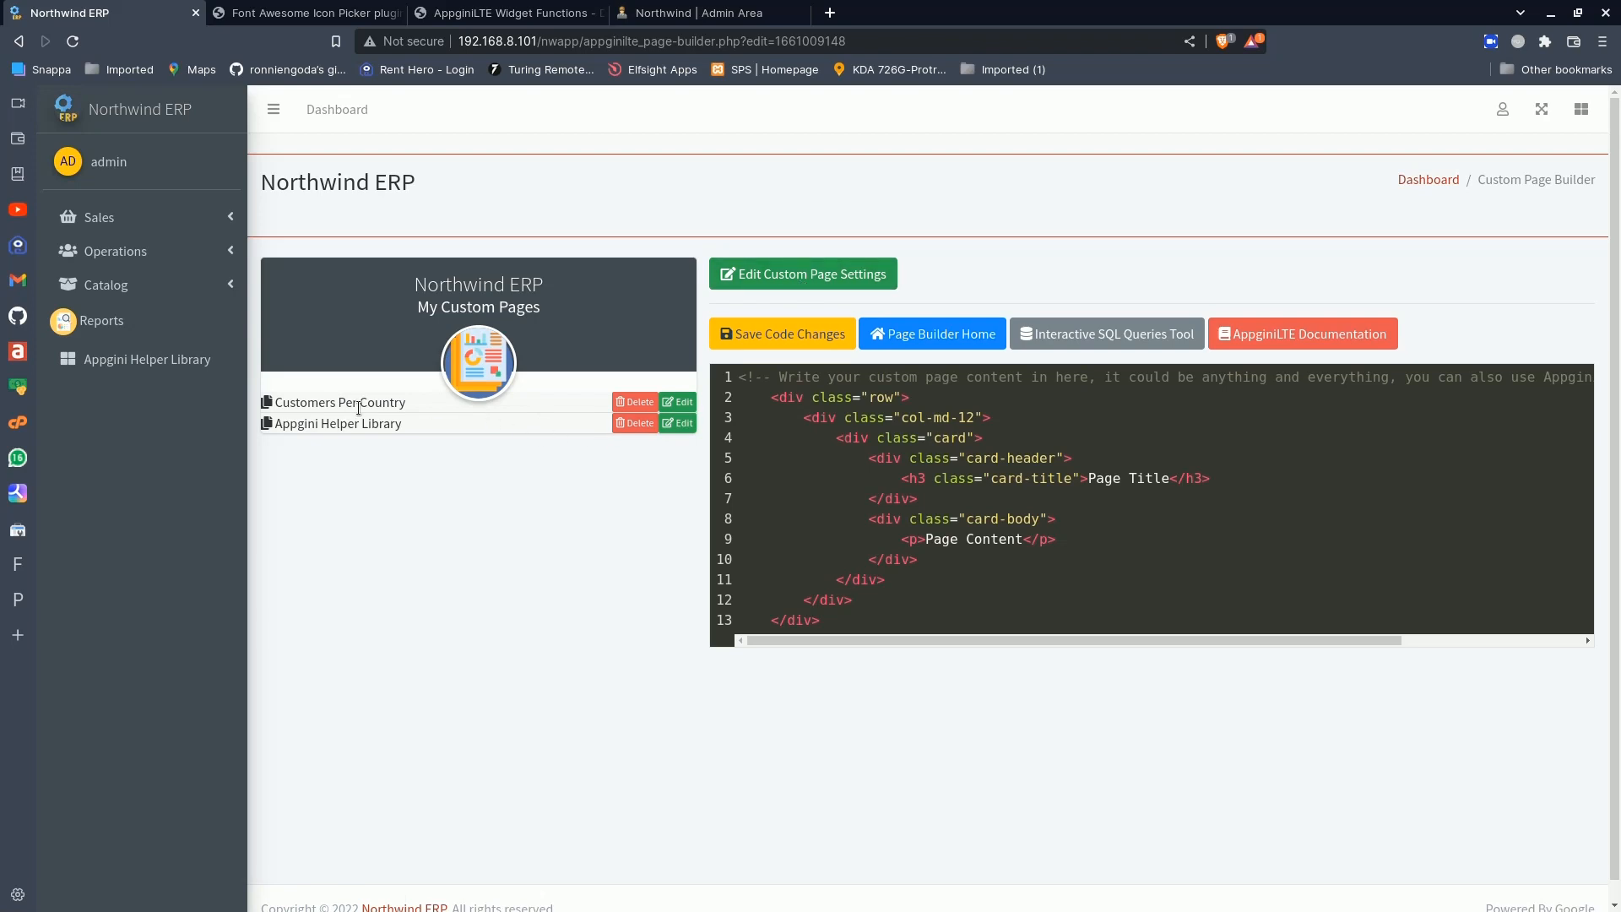
# - Grant the Staff group access to the Customers Per Country page alongside Admins and save the page settings
pyautogui.click(848, 272)
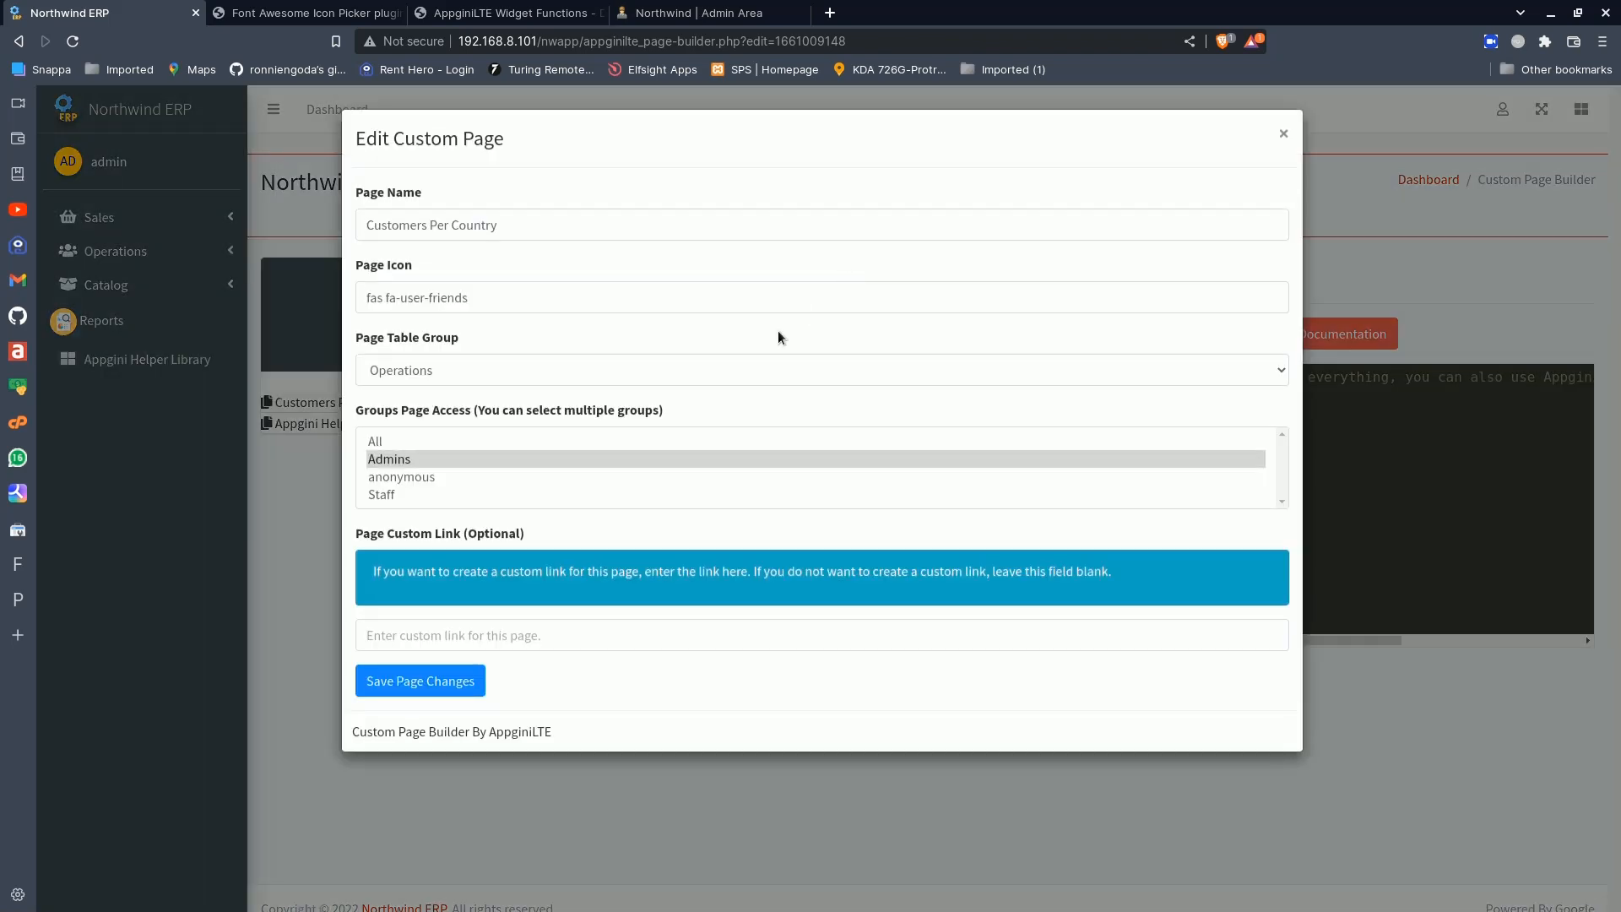
pyautogui.keyDown('ctrl'); pyautogui.click(390, 495); pyautogui.keyUp('ctrl')
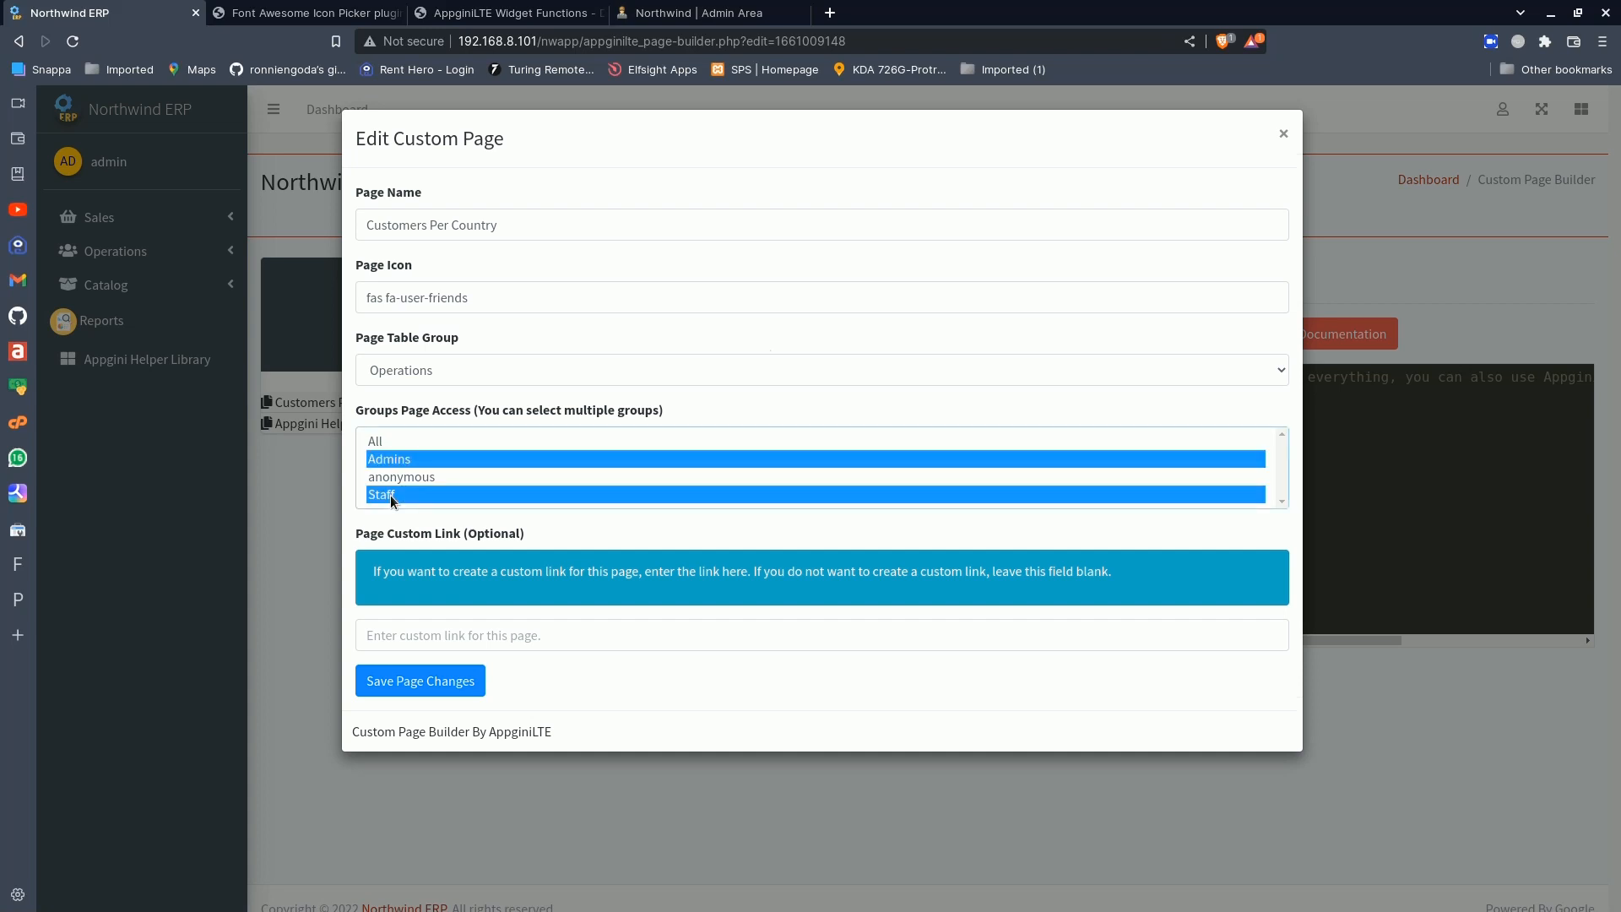
pyautogui.click(543, 218)
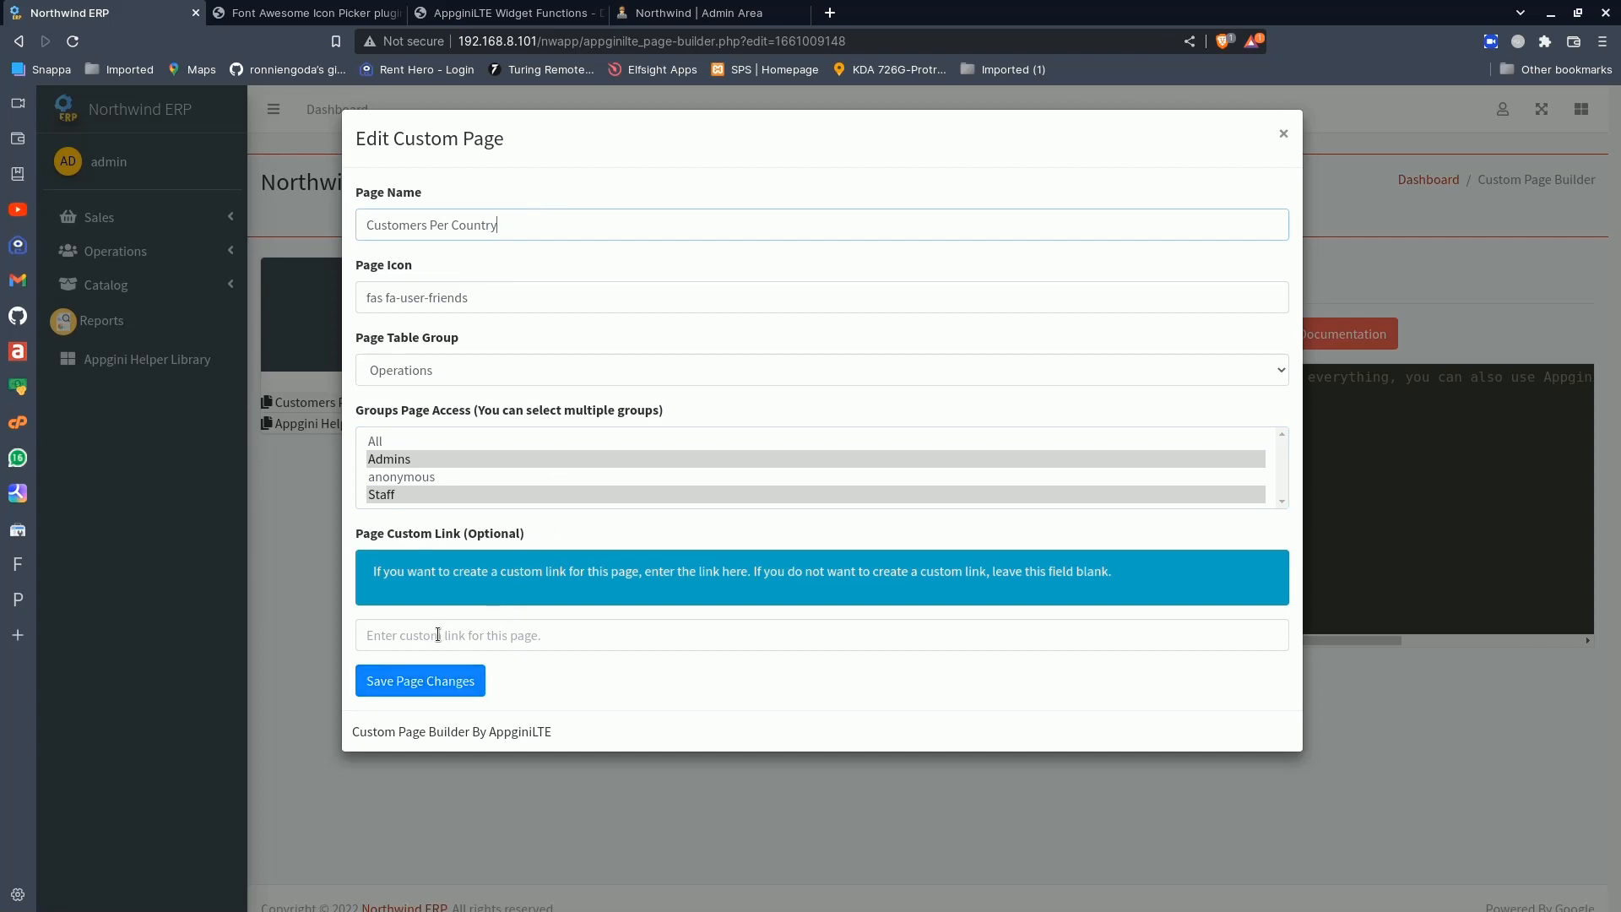
pyautogui.click(429, 686)
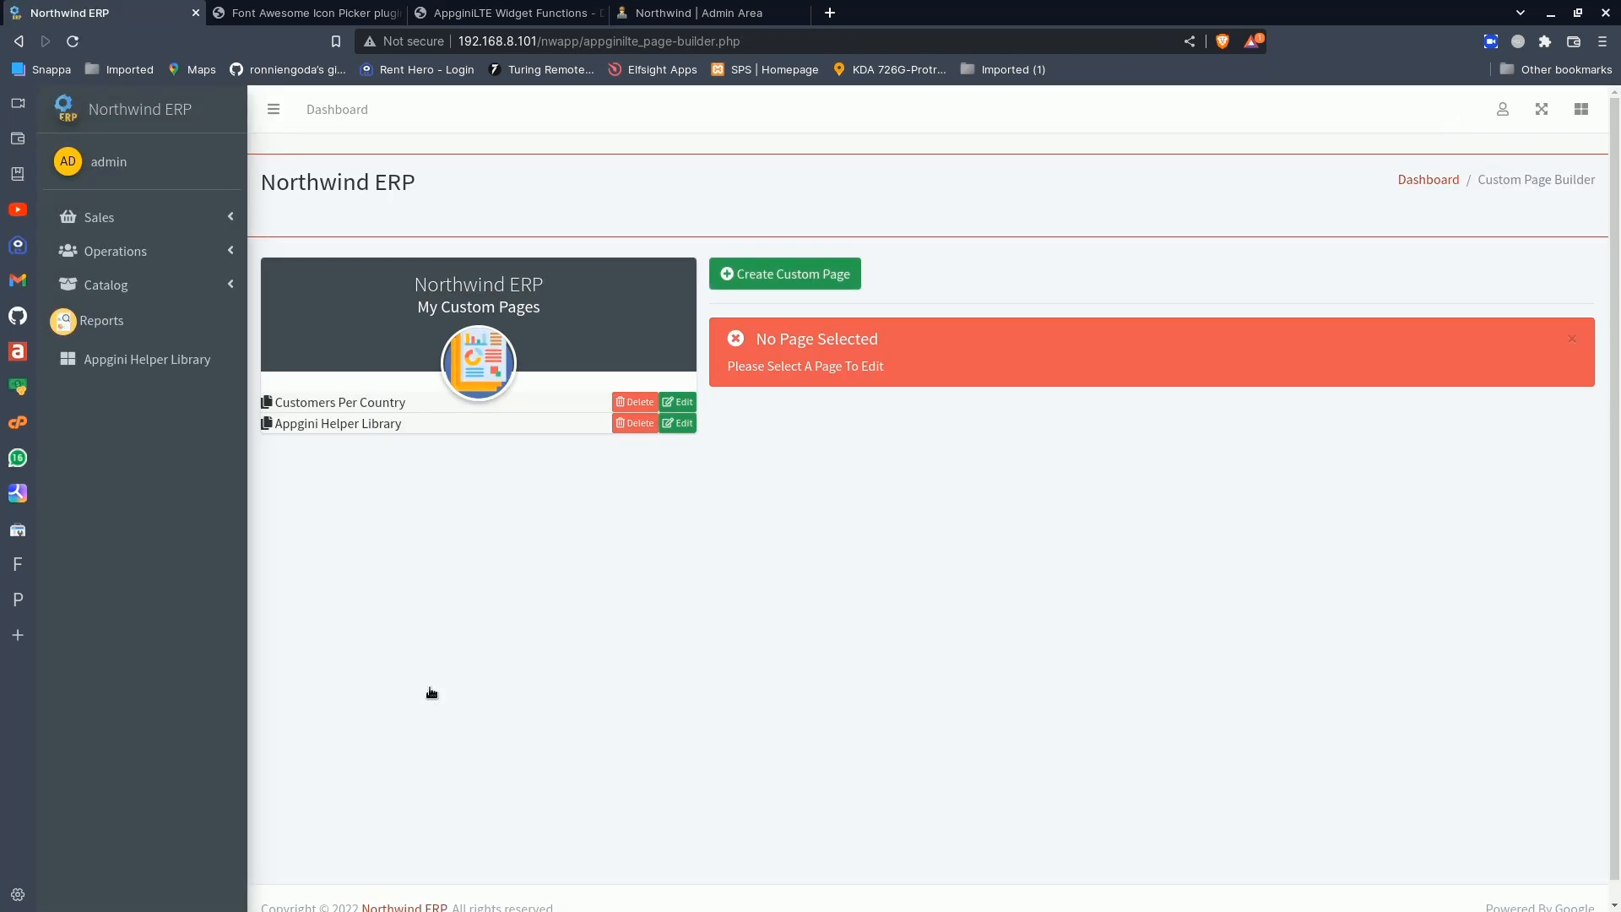
# - Reopen the Customers Per Country page code, view the page in the Operations group, and return to the home dashboard
pyautogui.click(691, 403)
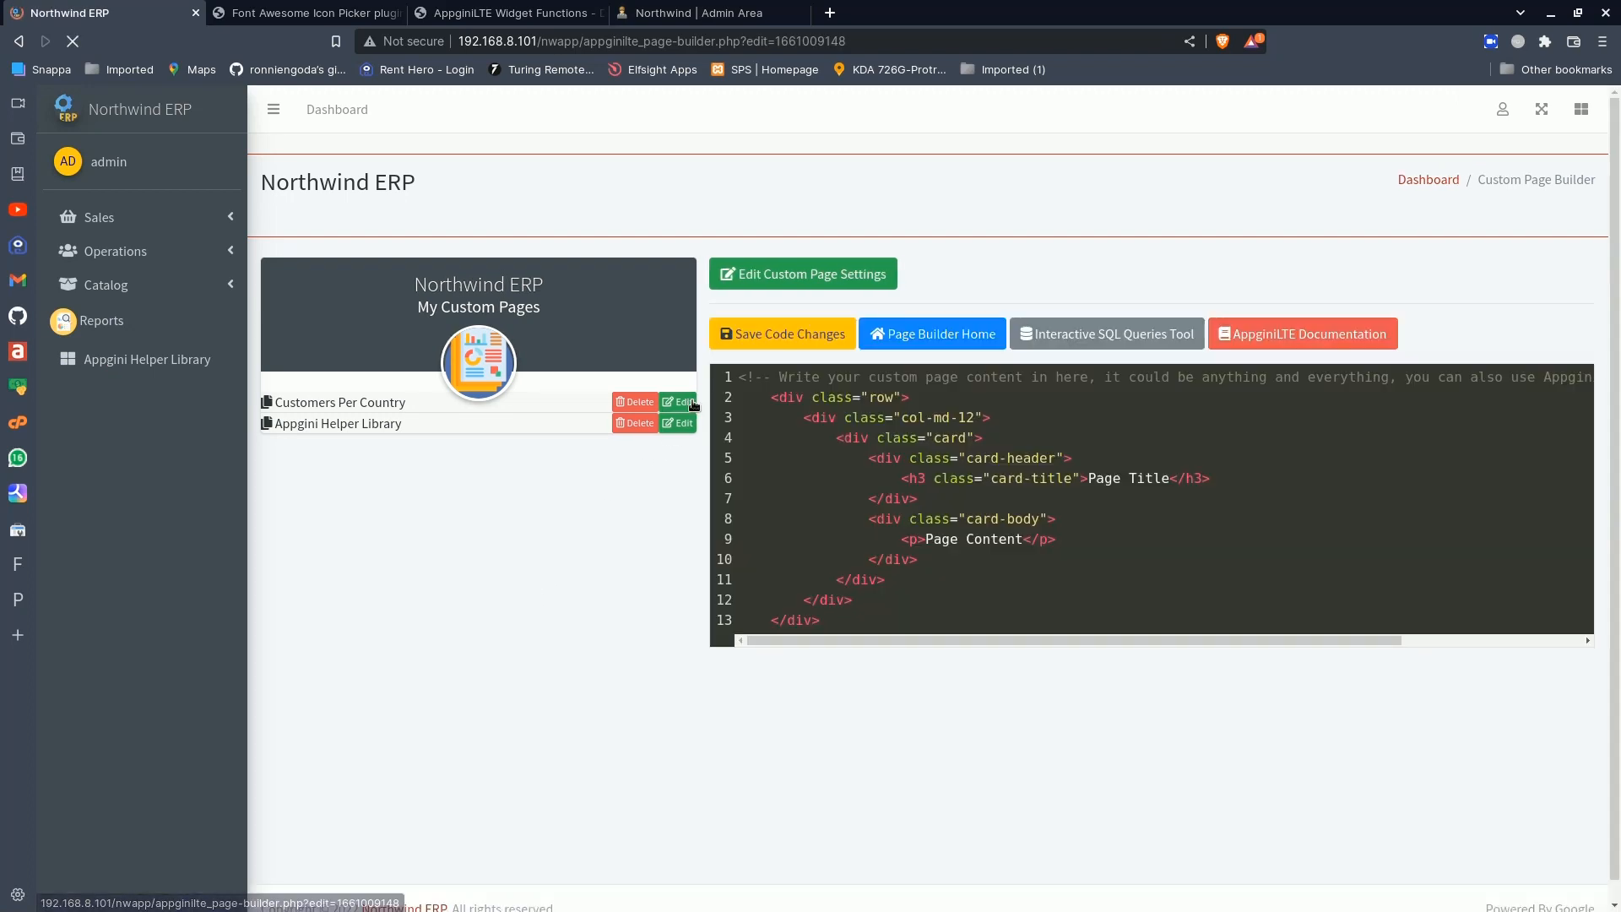
pyautogui.click(171, 251)
pyautogui.click(171, 390)
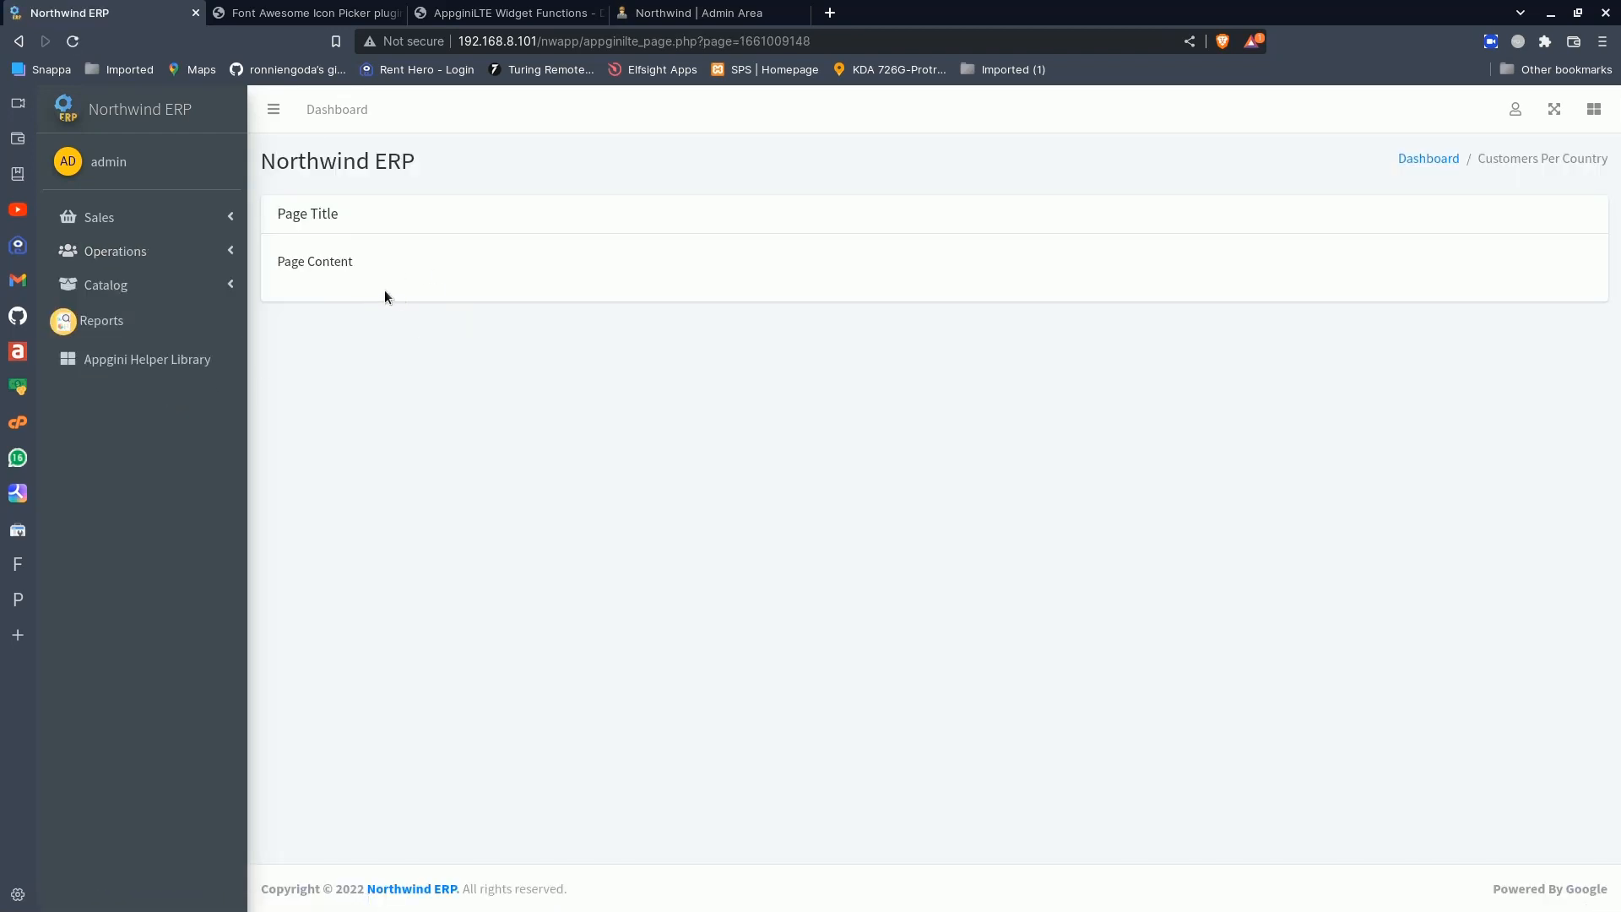
pyautogui.click(149, 111)
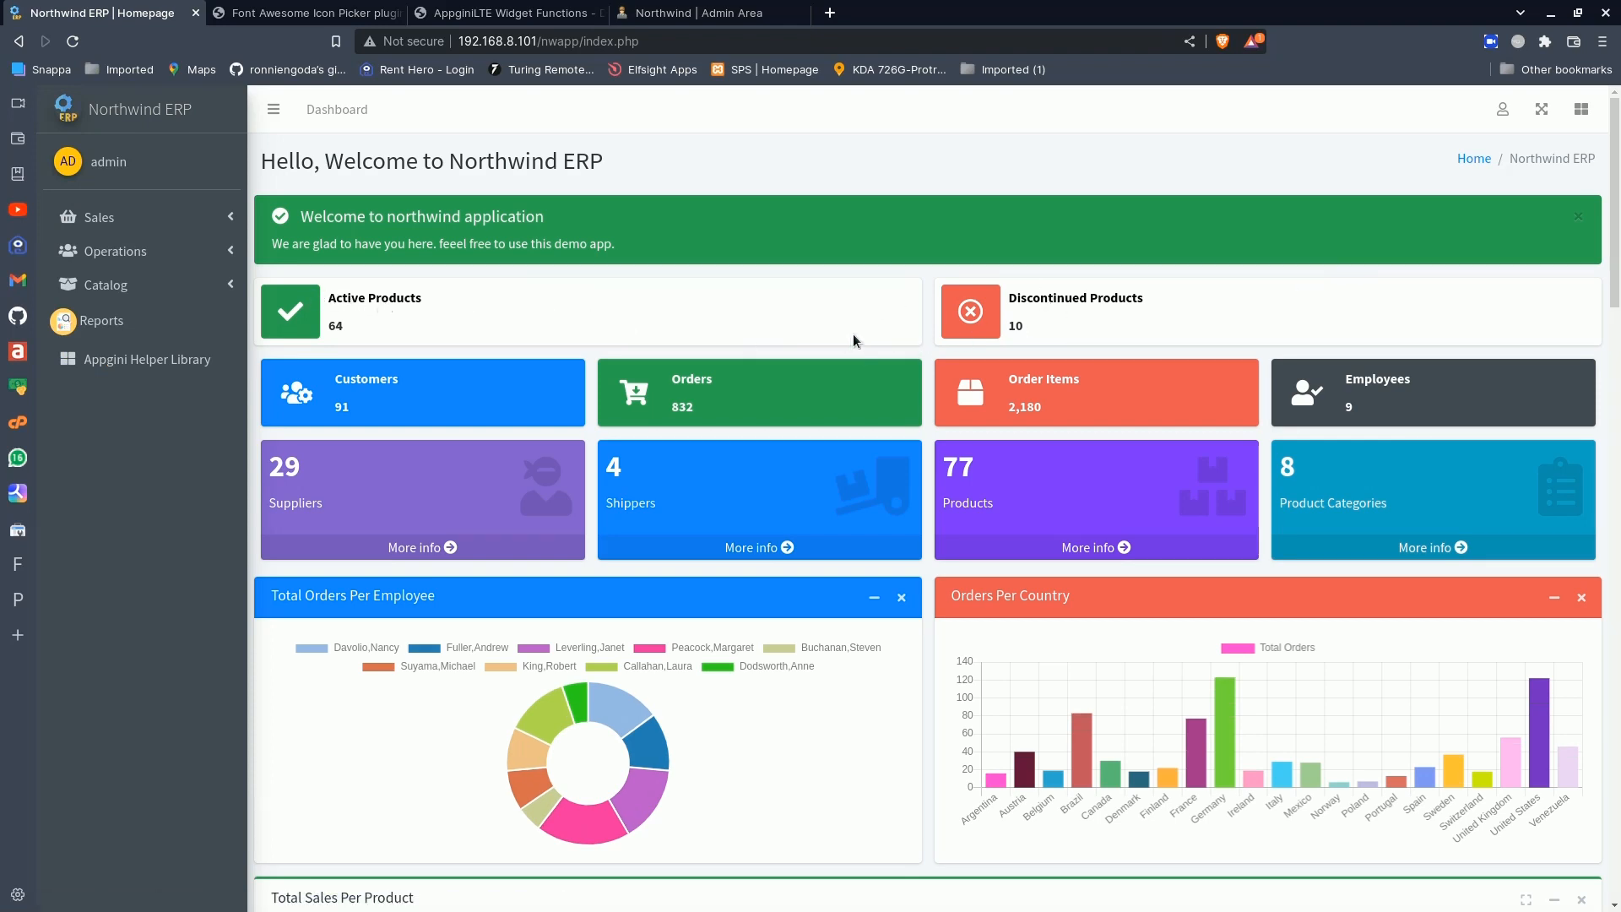
# - Open the Dashboard Builder and copy the row with the alert and product info boxes from the Admins_Top.php code
pyautogui.click(1504, 114)
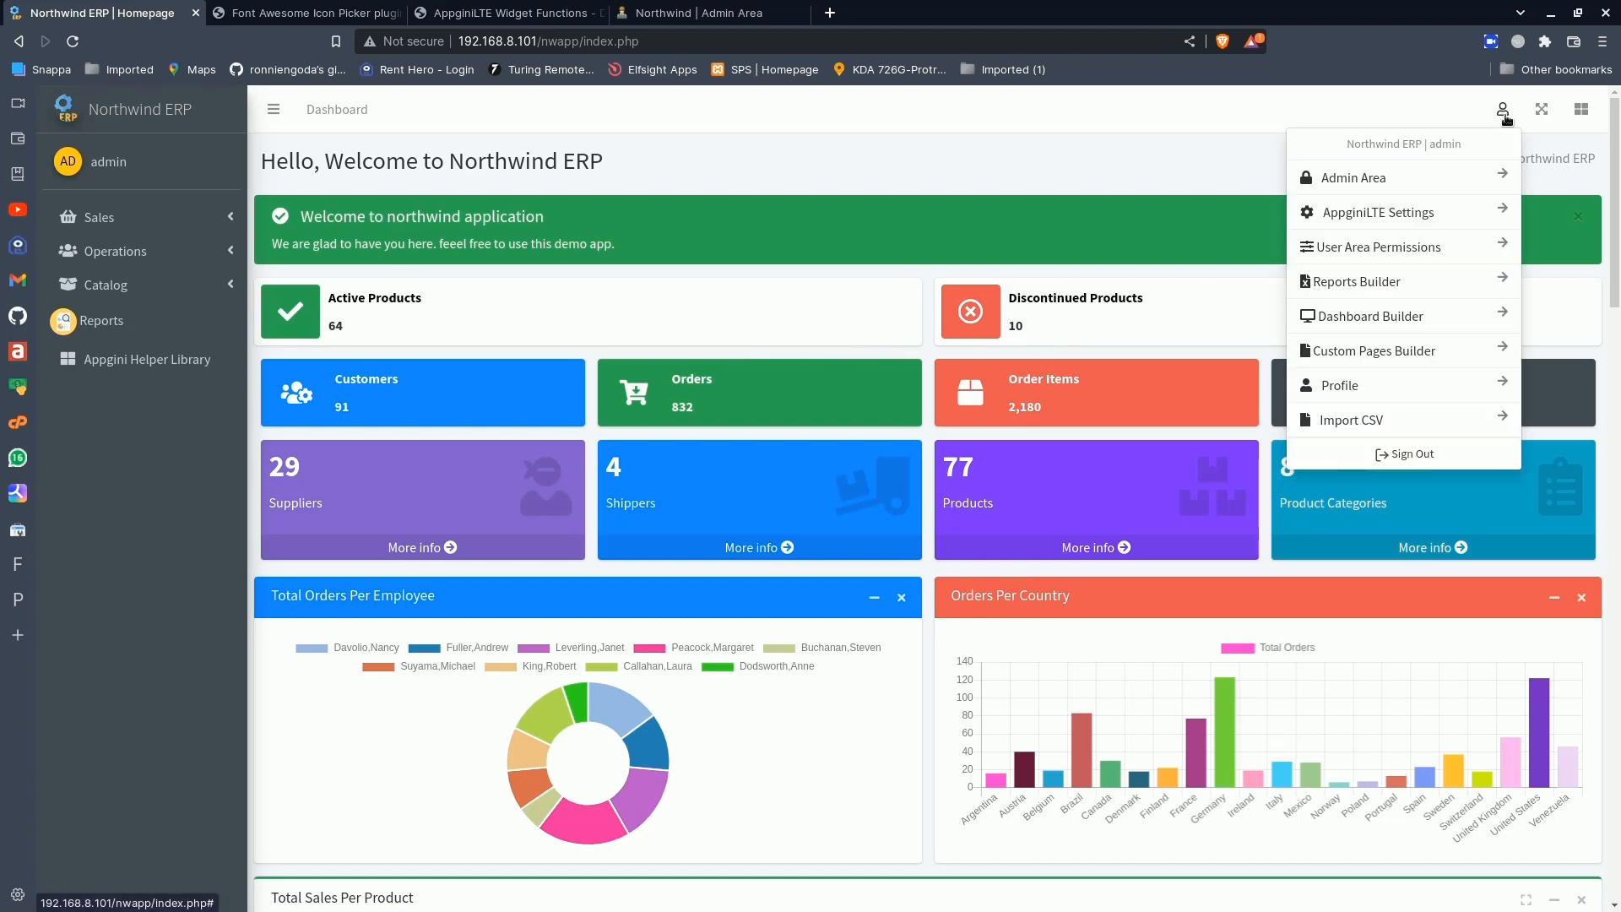
pyautogui.click(1369, 311)
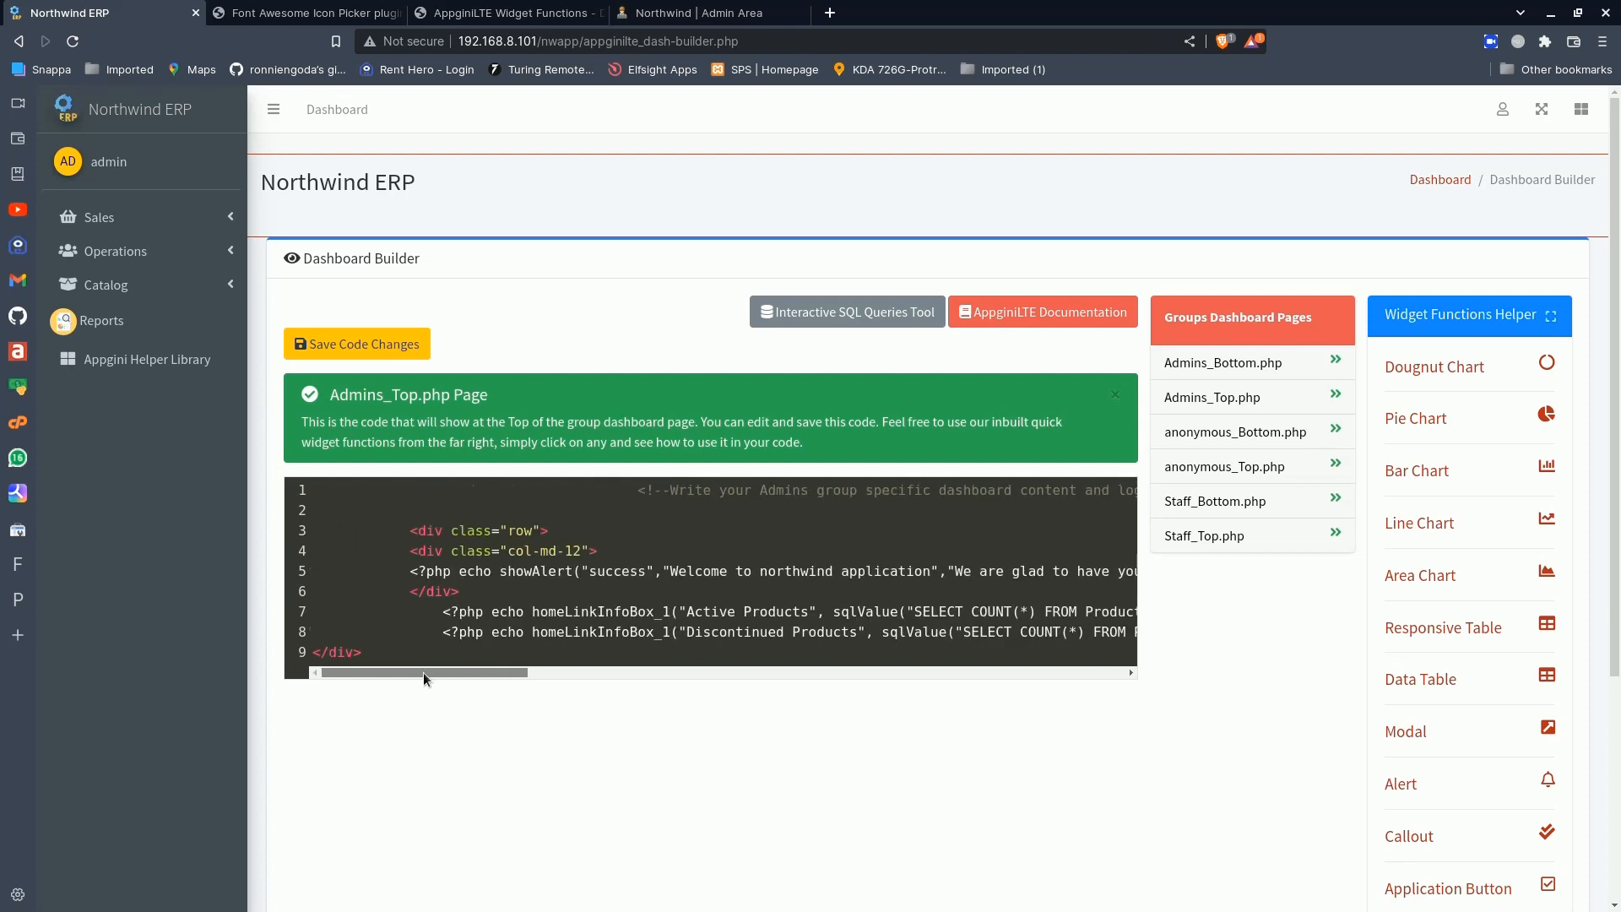
pyautogui.moveTo(411, 530); pyautogui.dragTo(436, 652)
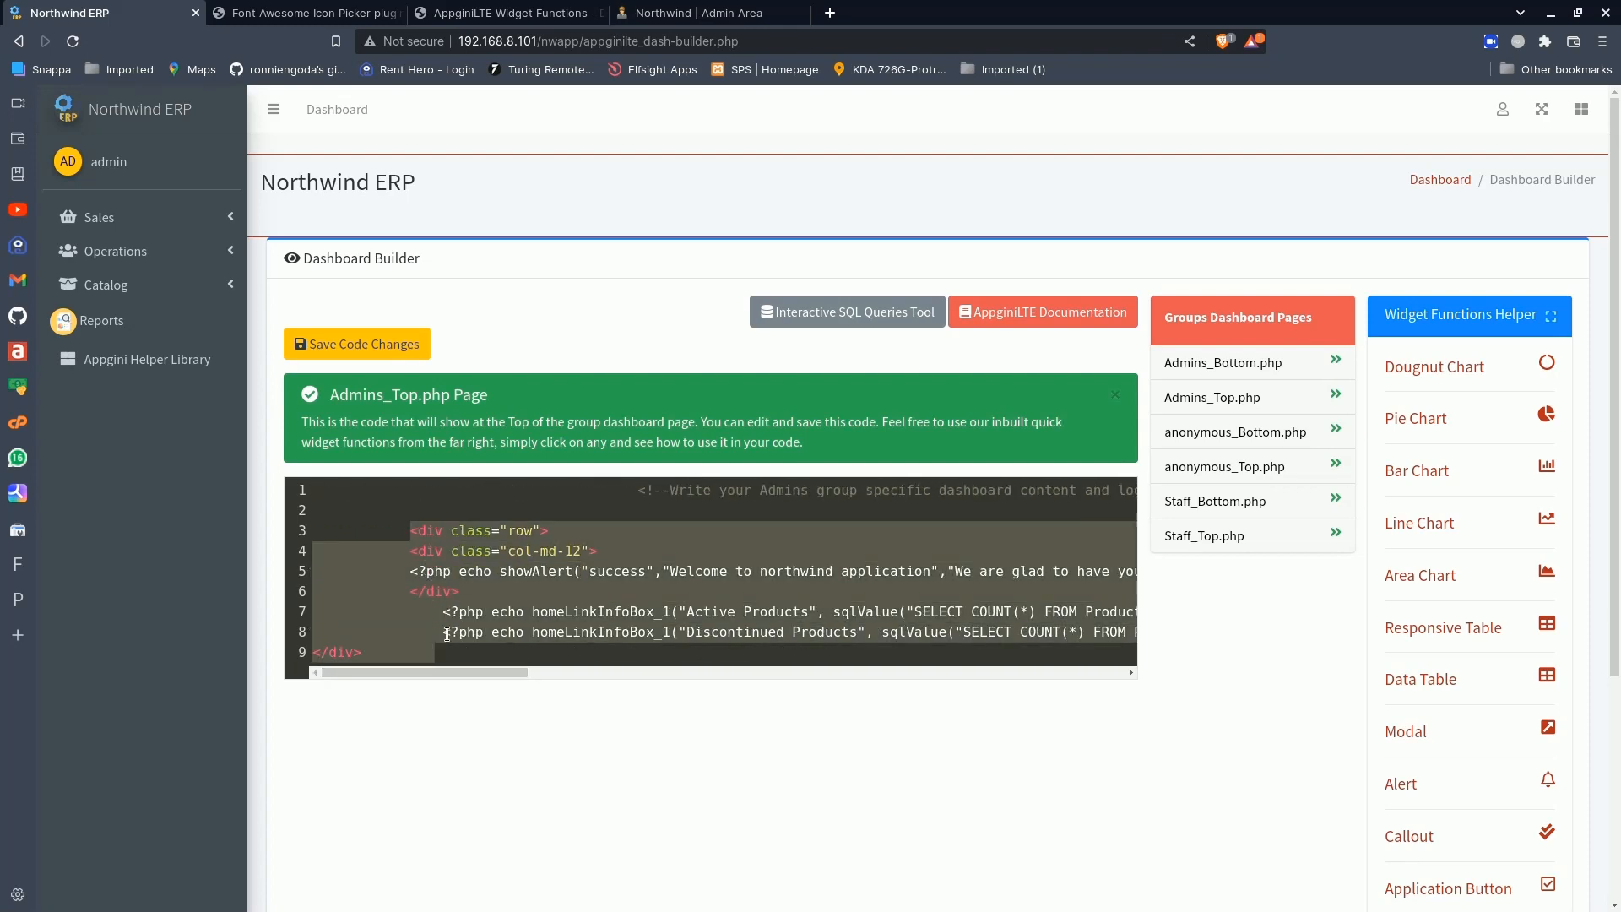
# - Replace the default row in the Customers Per Country custom page's code with the copied Admins_Top.php widgets and save it
pyautogui.click(1504, 111)
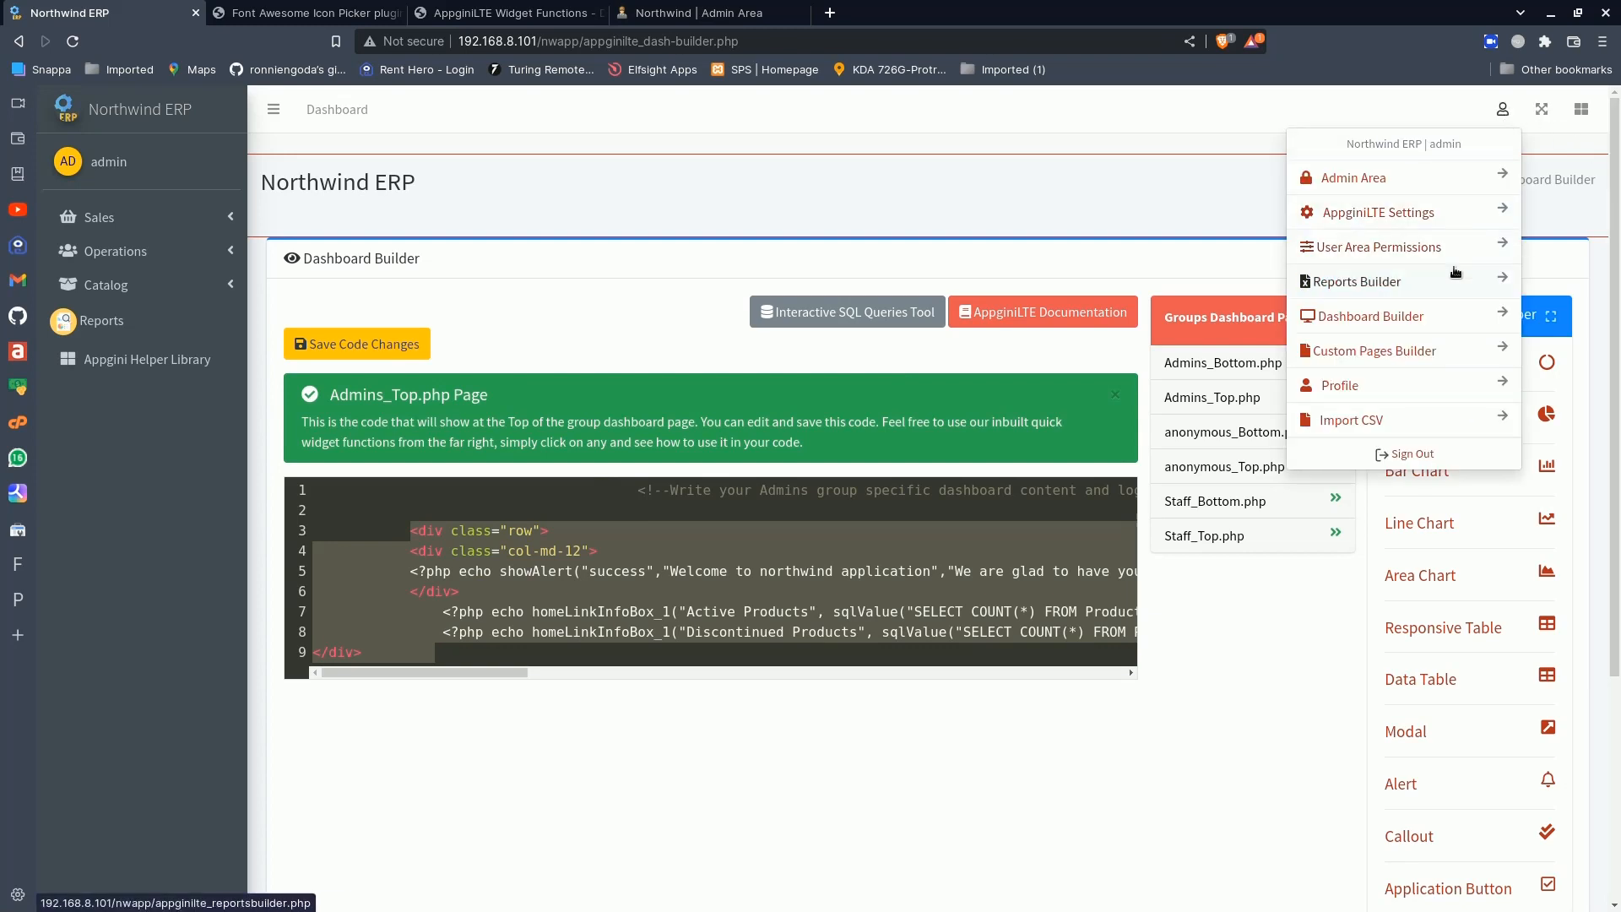
pyautogui.click(1380, 350)
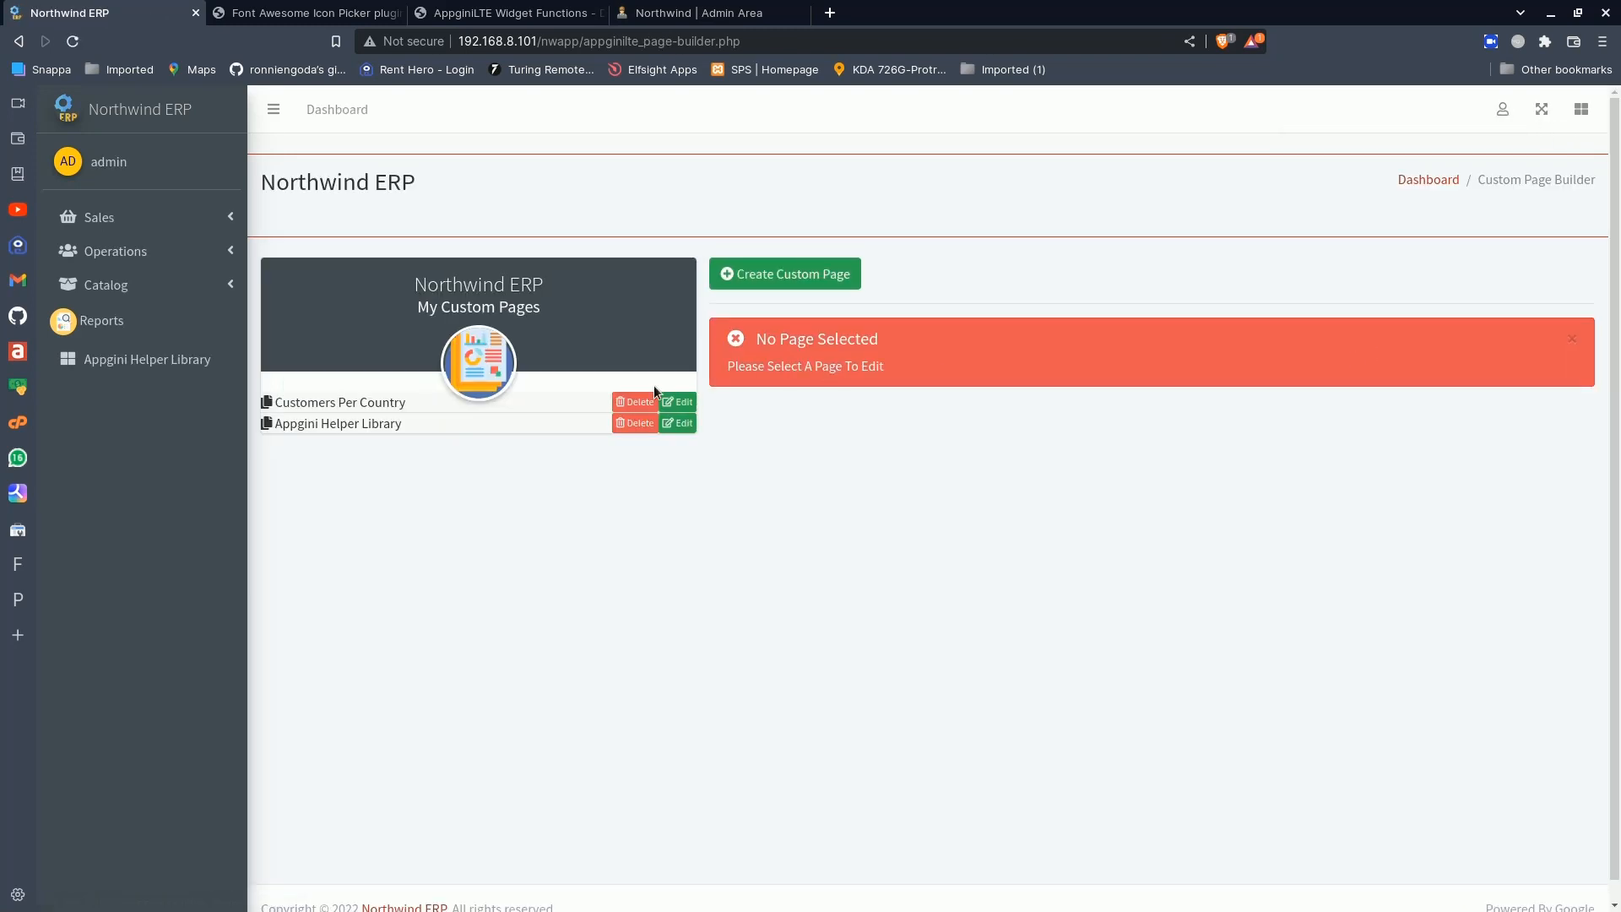
pyautogui.click(678, 402)
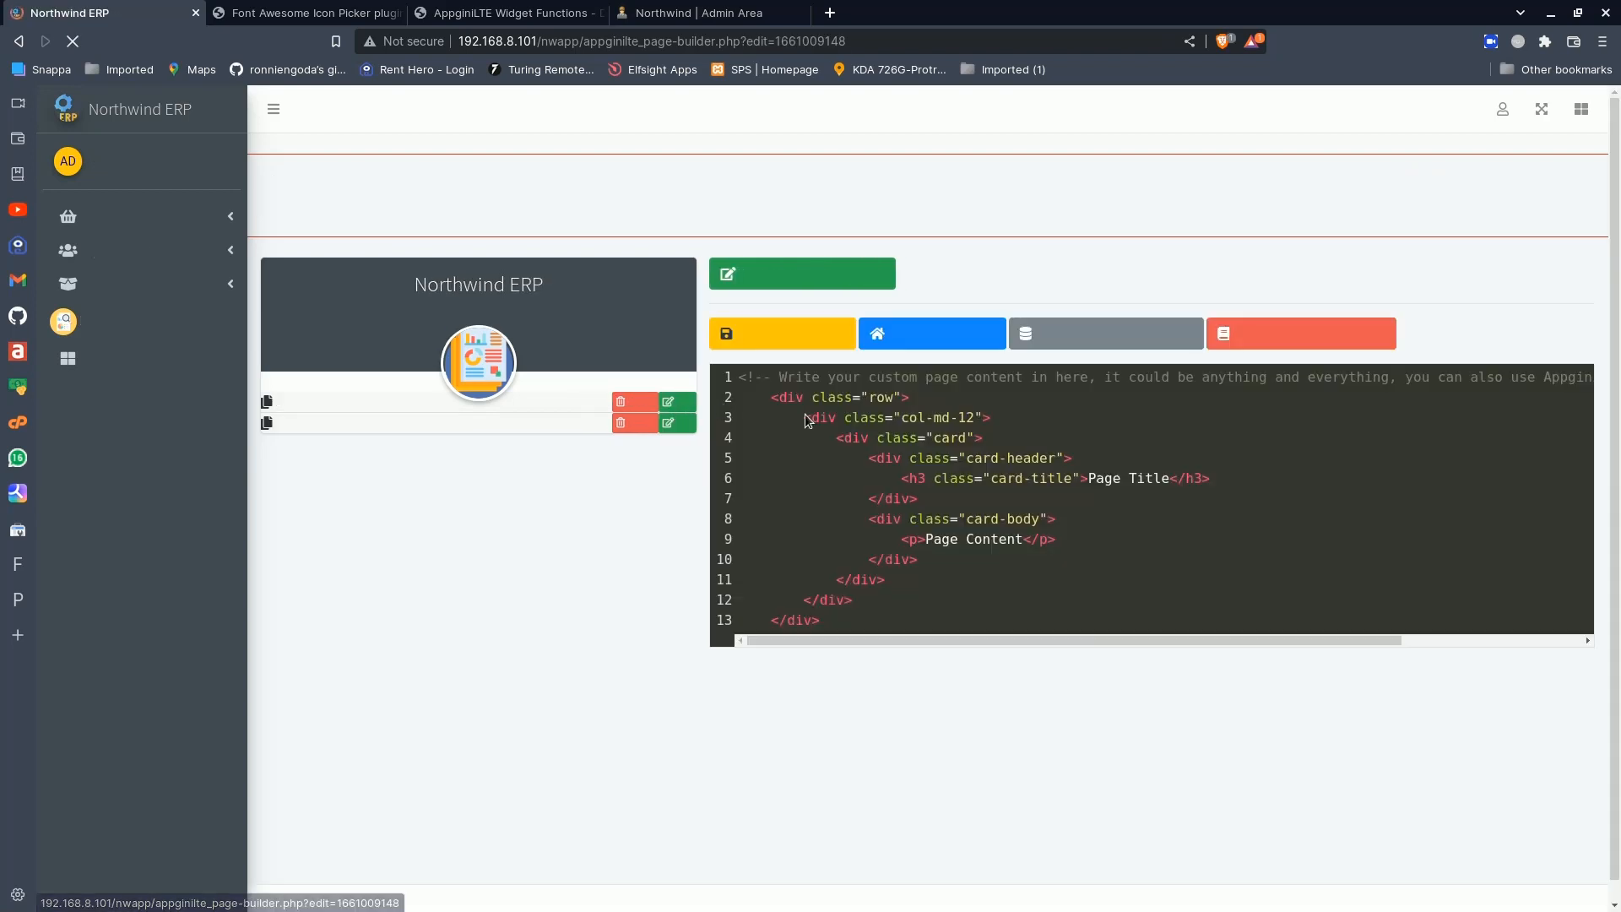
pyautogui.moveTo(773, 407); pyautogui.dragTo(844, 617)
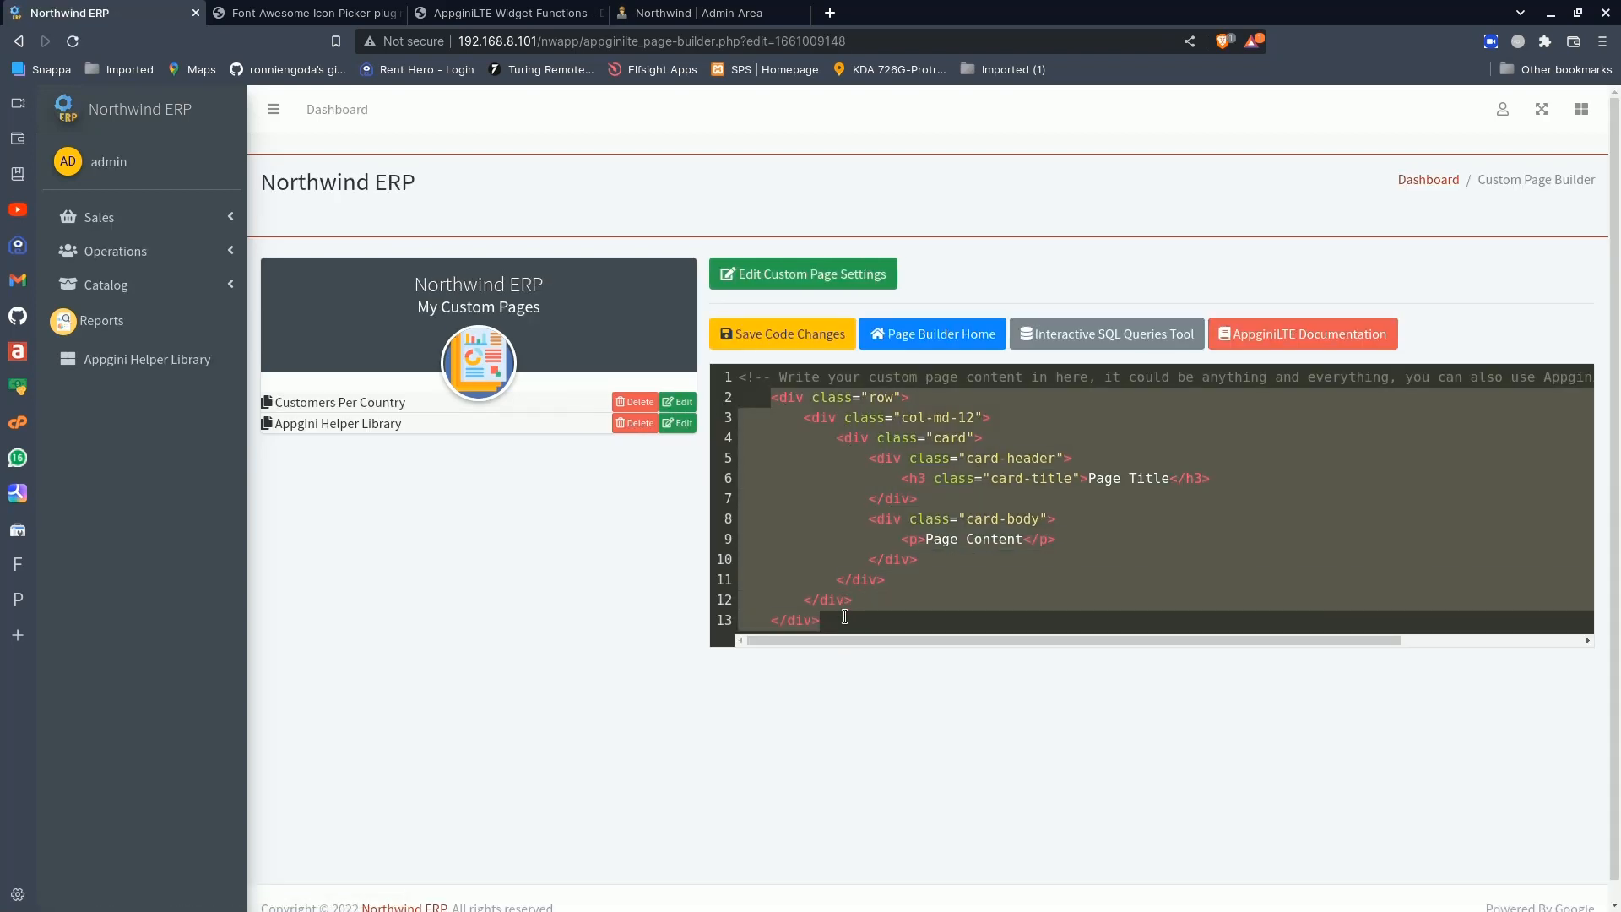
pyautogui.hotkey('ctrl', 'v')
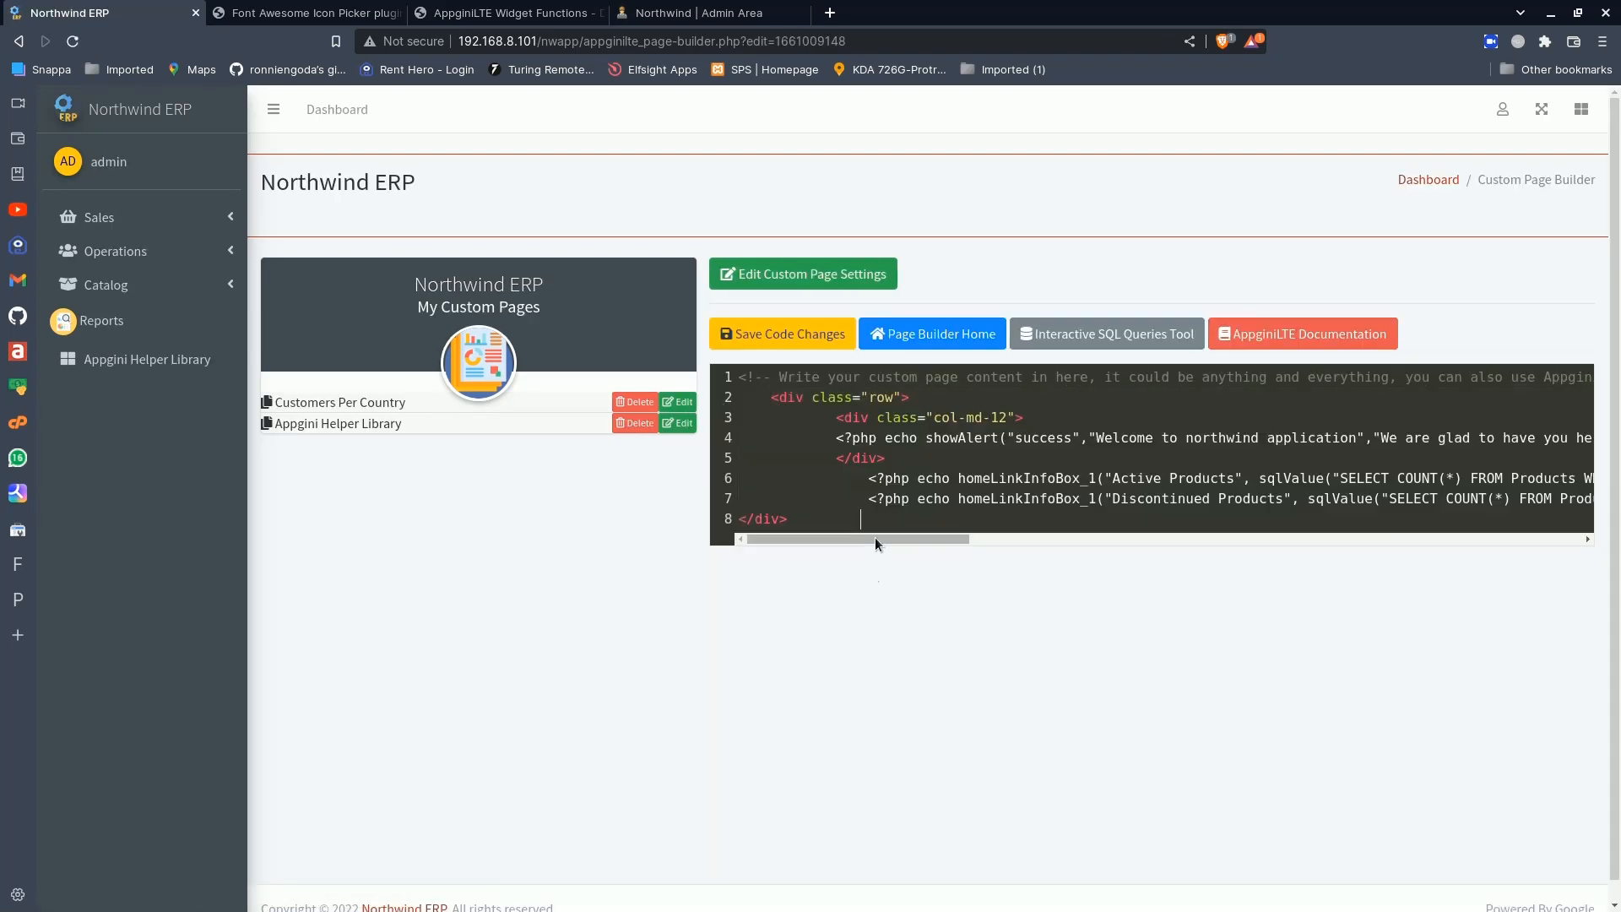
pyautogui.click(787, 333)
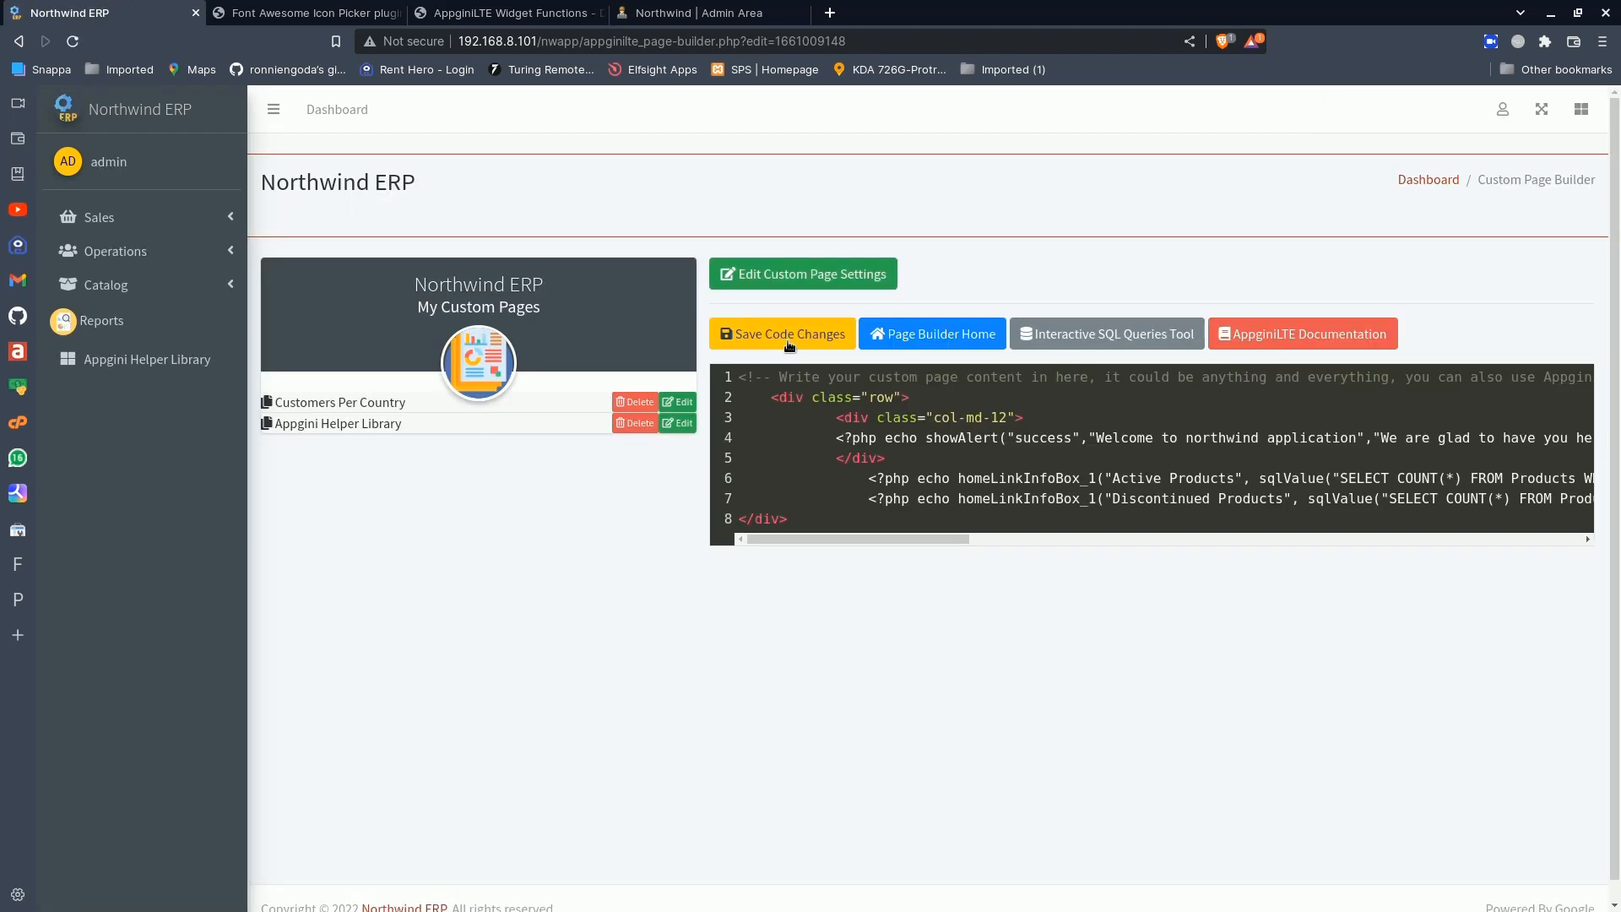
# - View the updated Customers Per Country page in the Operations group, and look over the charts and table on the home dashboard
pyautogui.click(176, 250)
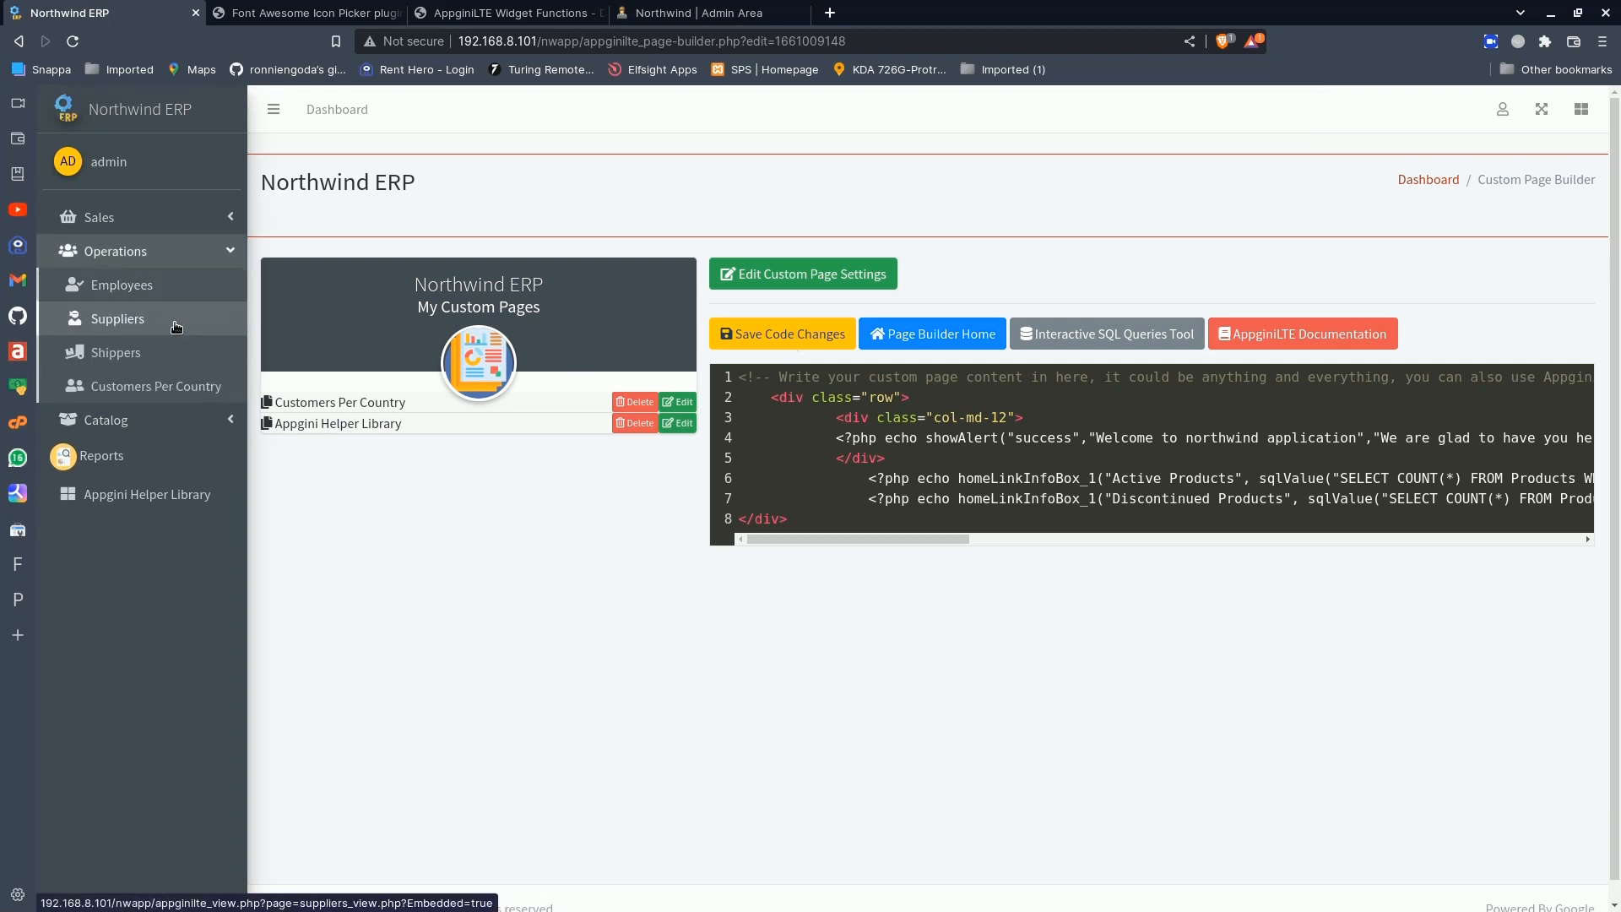
pyautogui.click(159, 387)
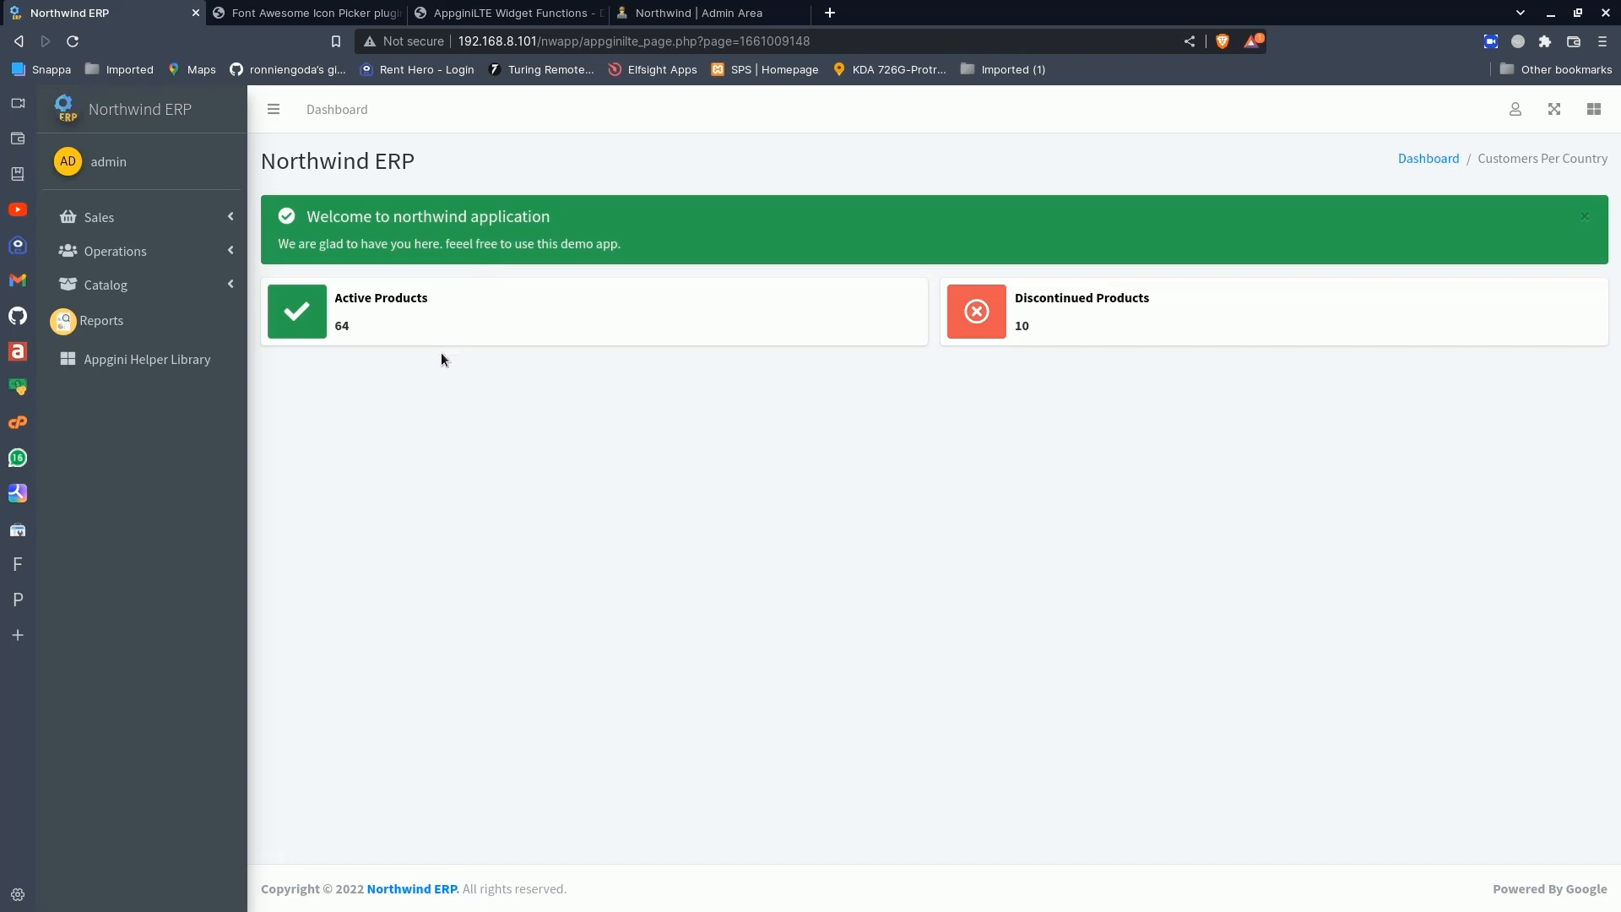
pyautogui.click(159, 121)
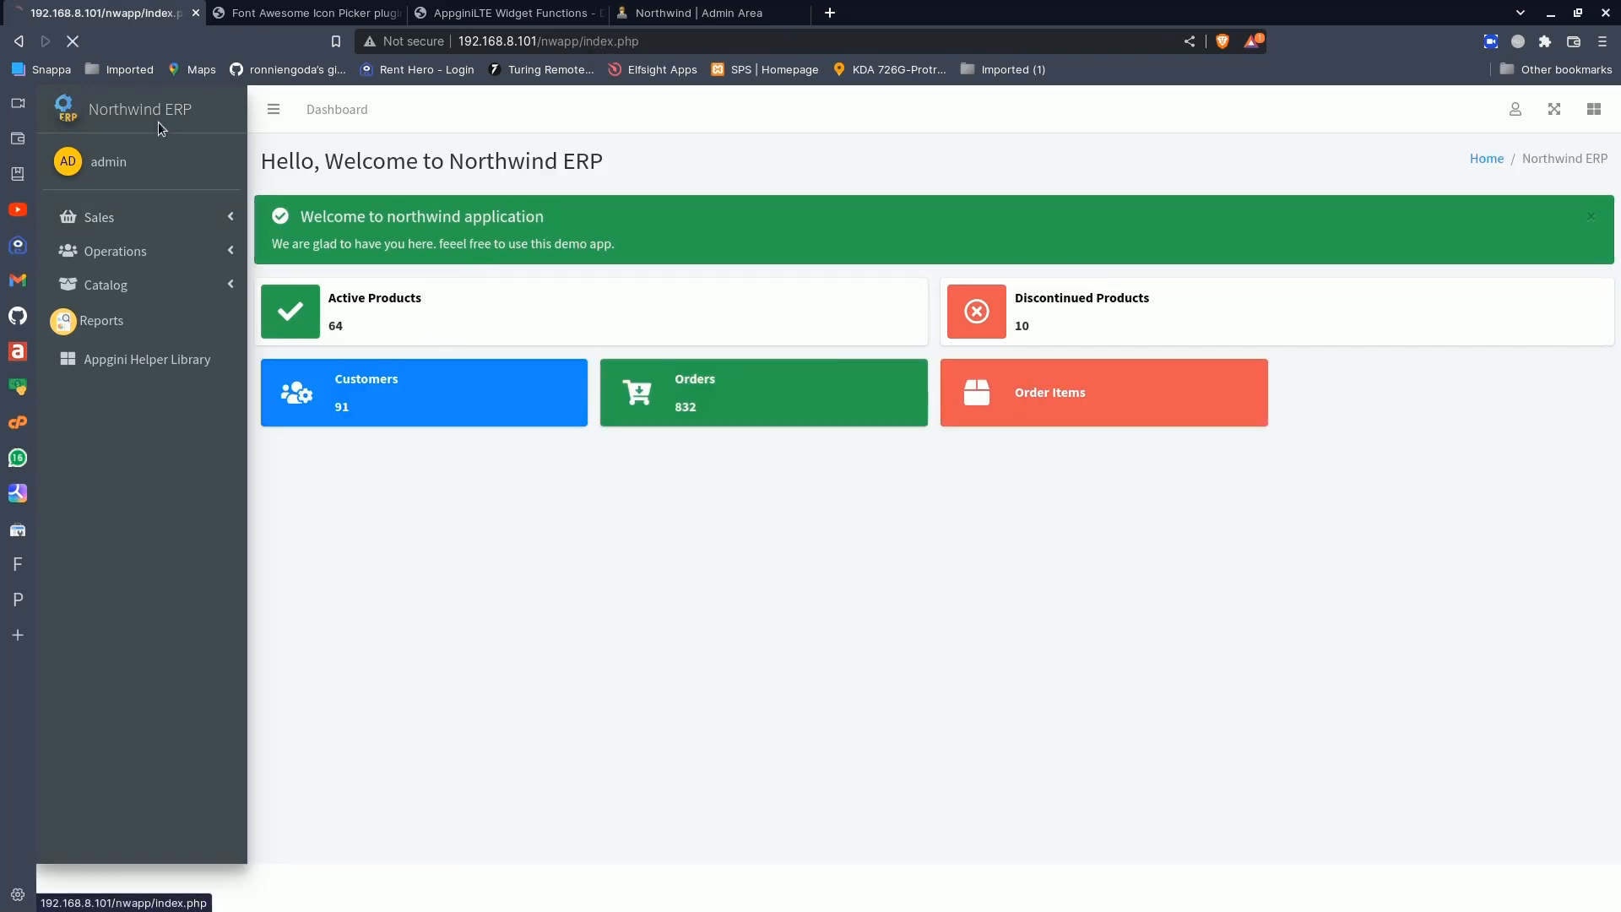
pyautogui.scroll(-3, 632, 711)
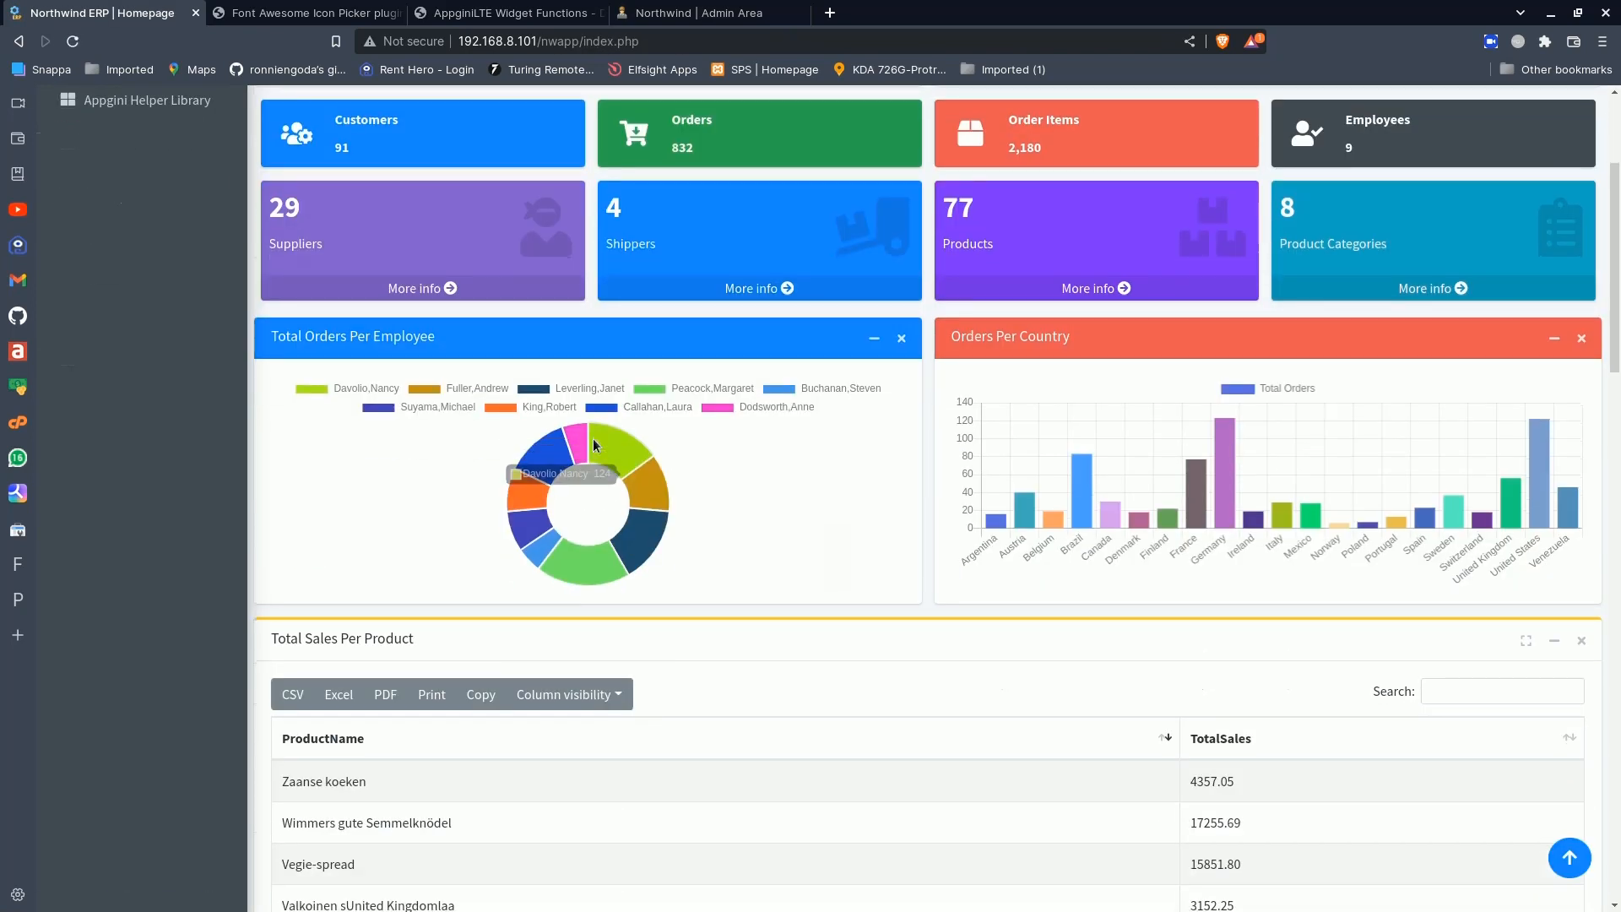
pyautogui.scroll(-6, 614, 584)
pyautogui.scroll(9, 614, 584)
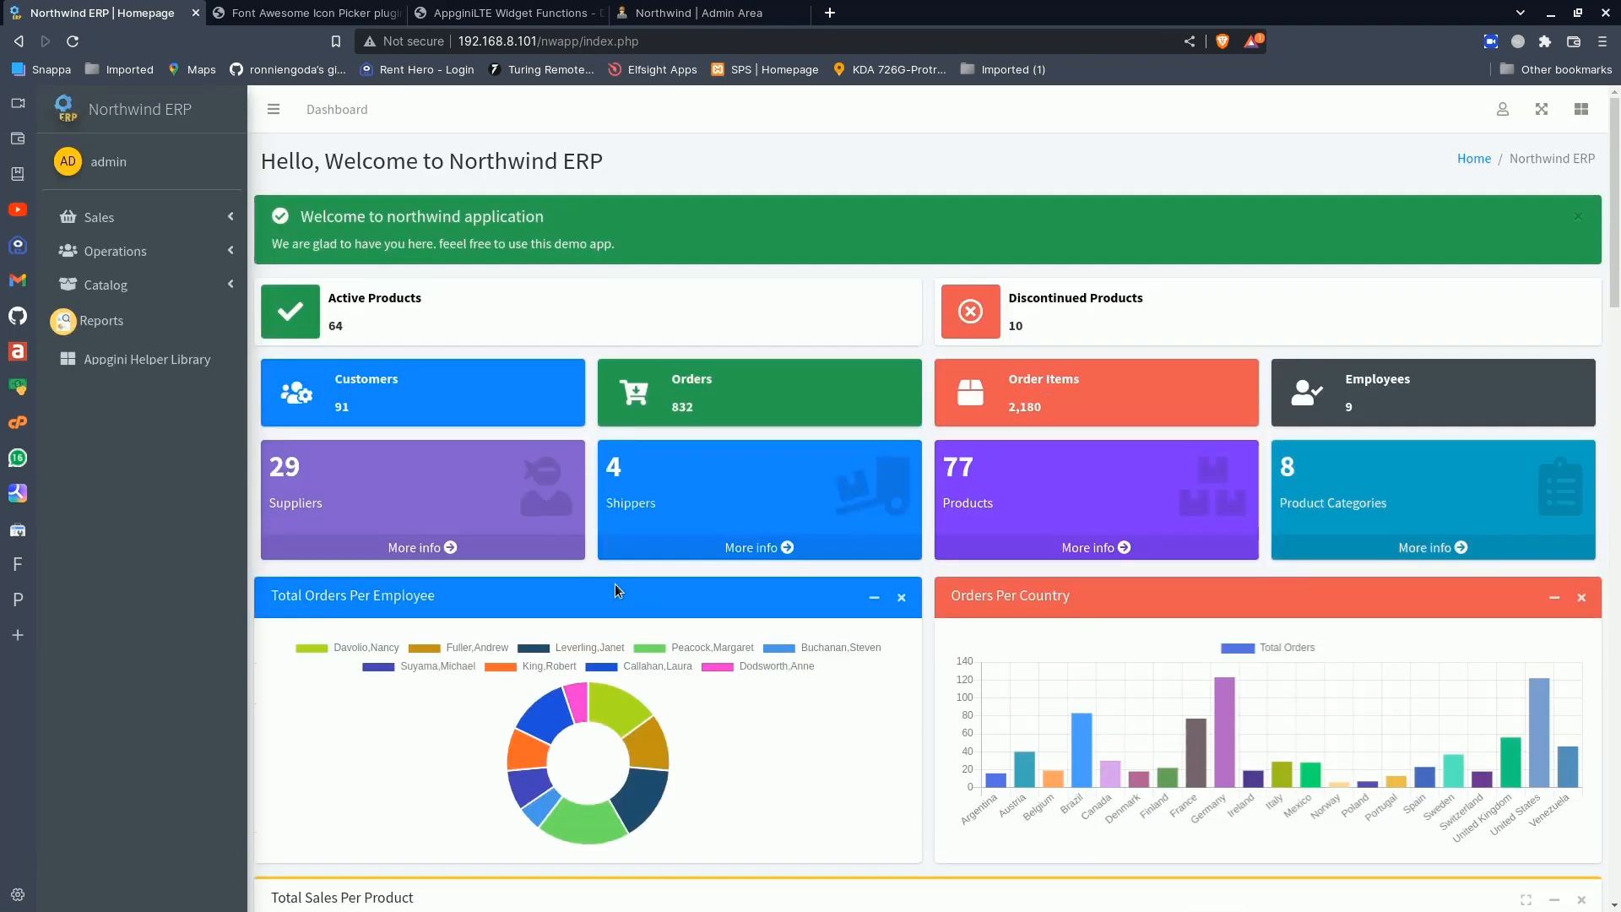
# - Copy the row with the donut chart, bar chart and data table from the Admins_Bottom.php code in the Dashboard Builder
pyautogui.click(1503, 109)
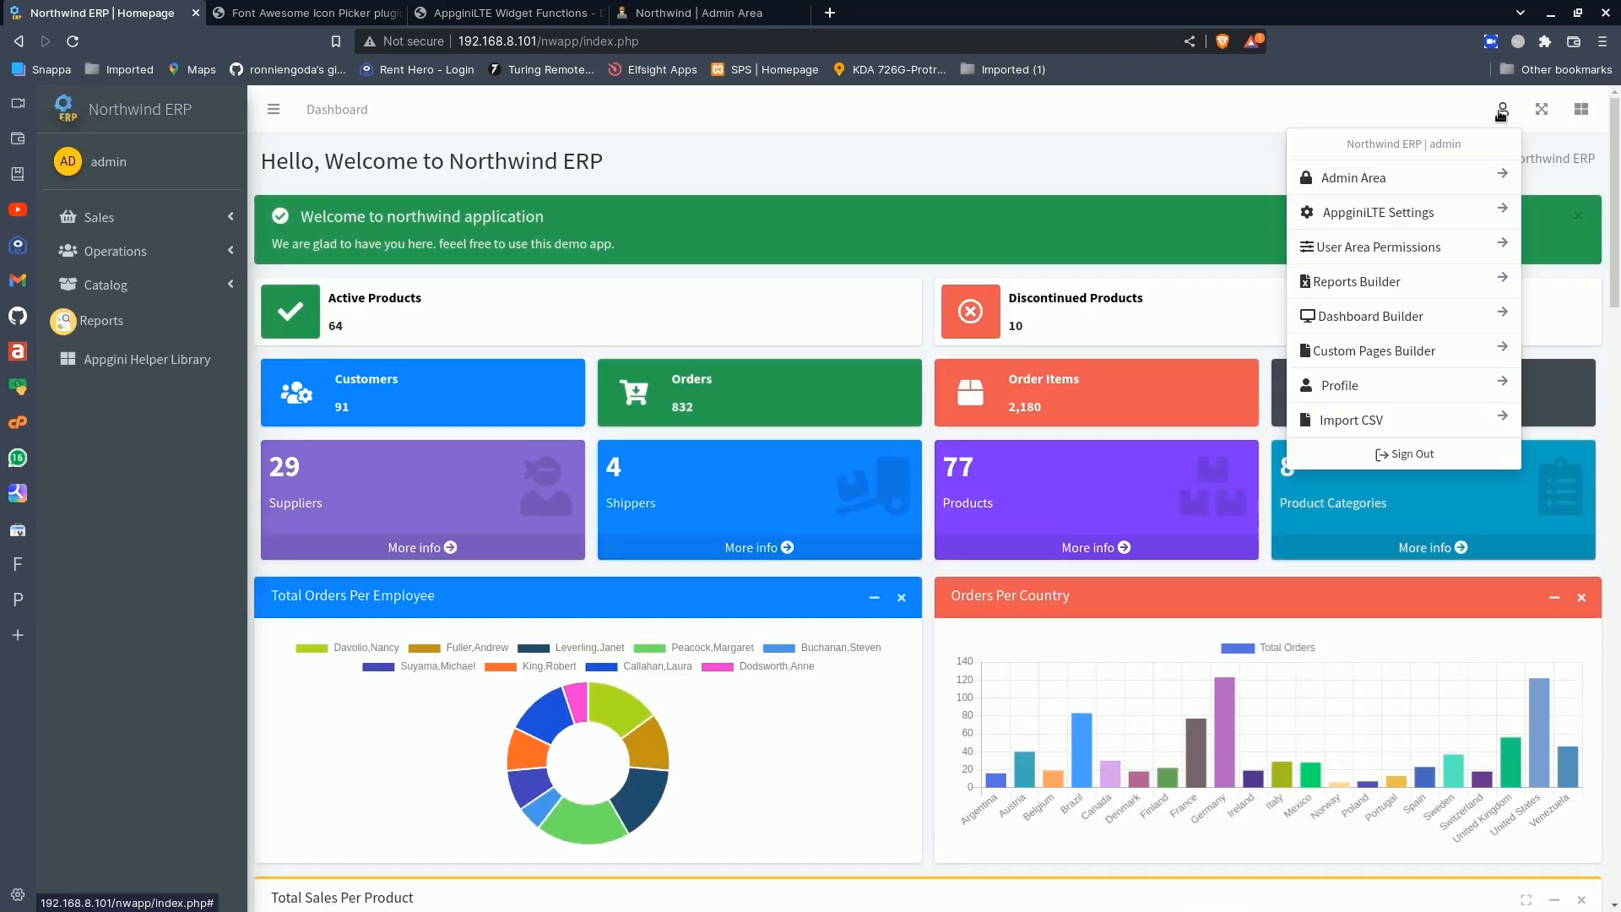
pyautogui.click(1357, 329)
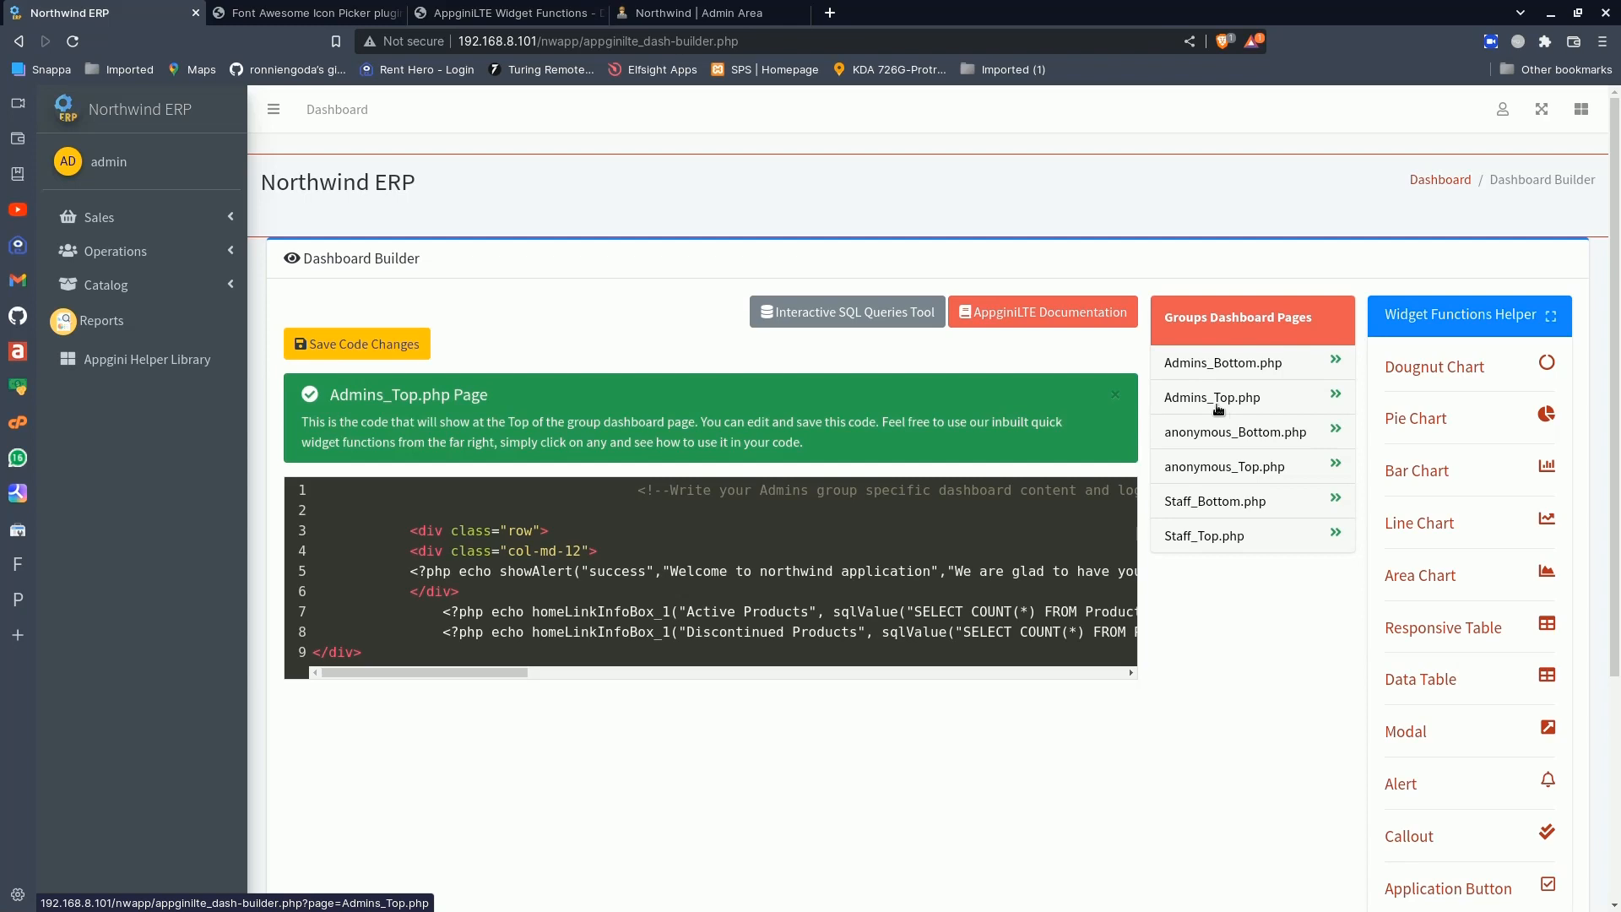
pyautogui.click(1201, 363)
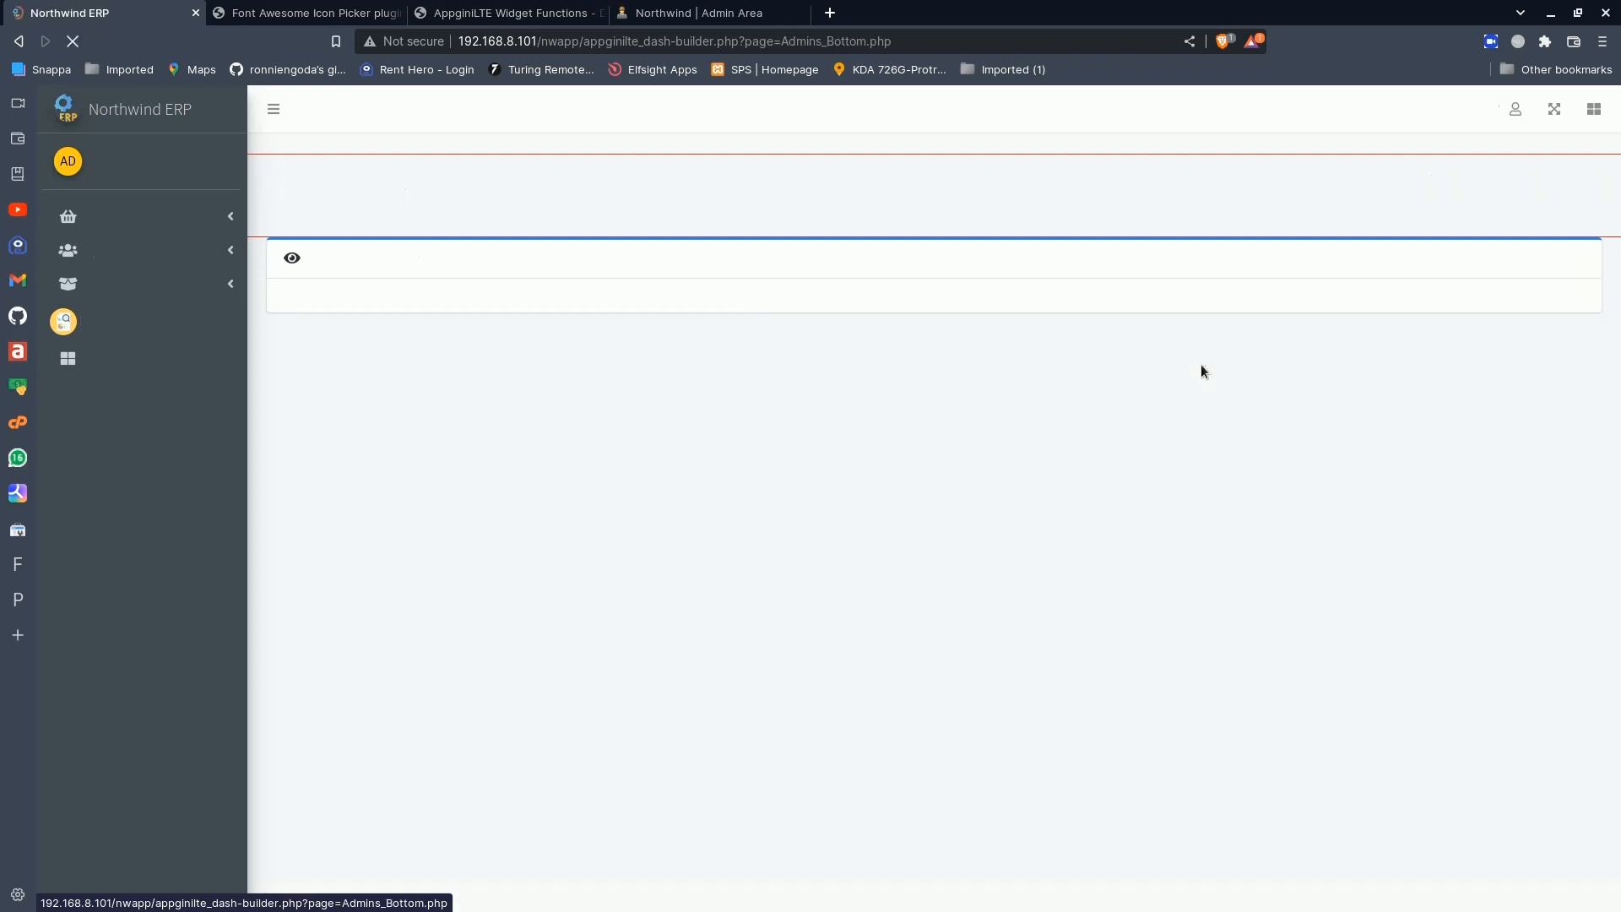
pyautogui.moveTo(409, 530); pyautogui.dragTo(481, 614)
pyautogui.hotkey('ctrl', 'c')
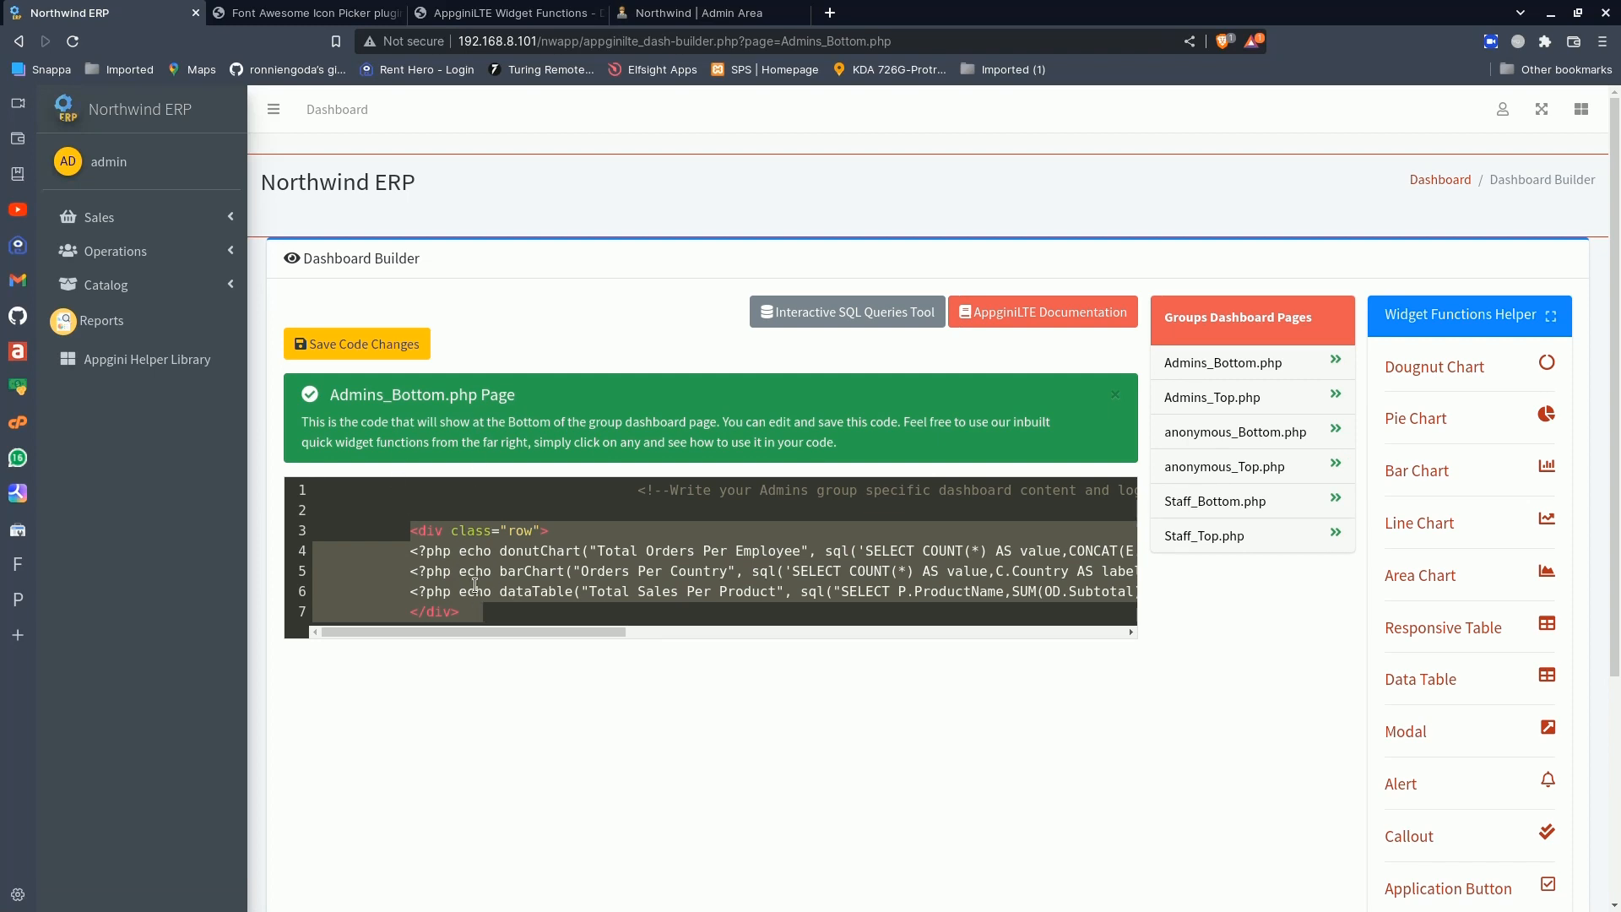
pyautogui.click(1499, 111)
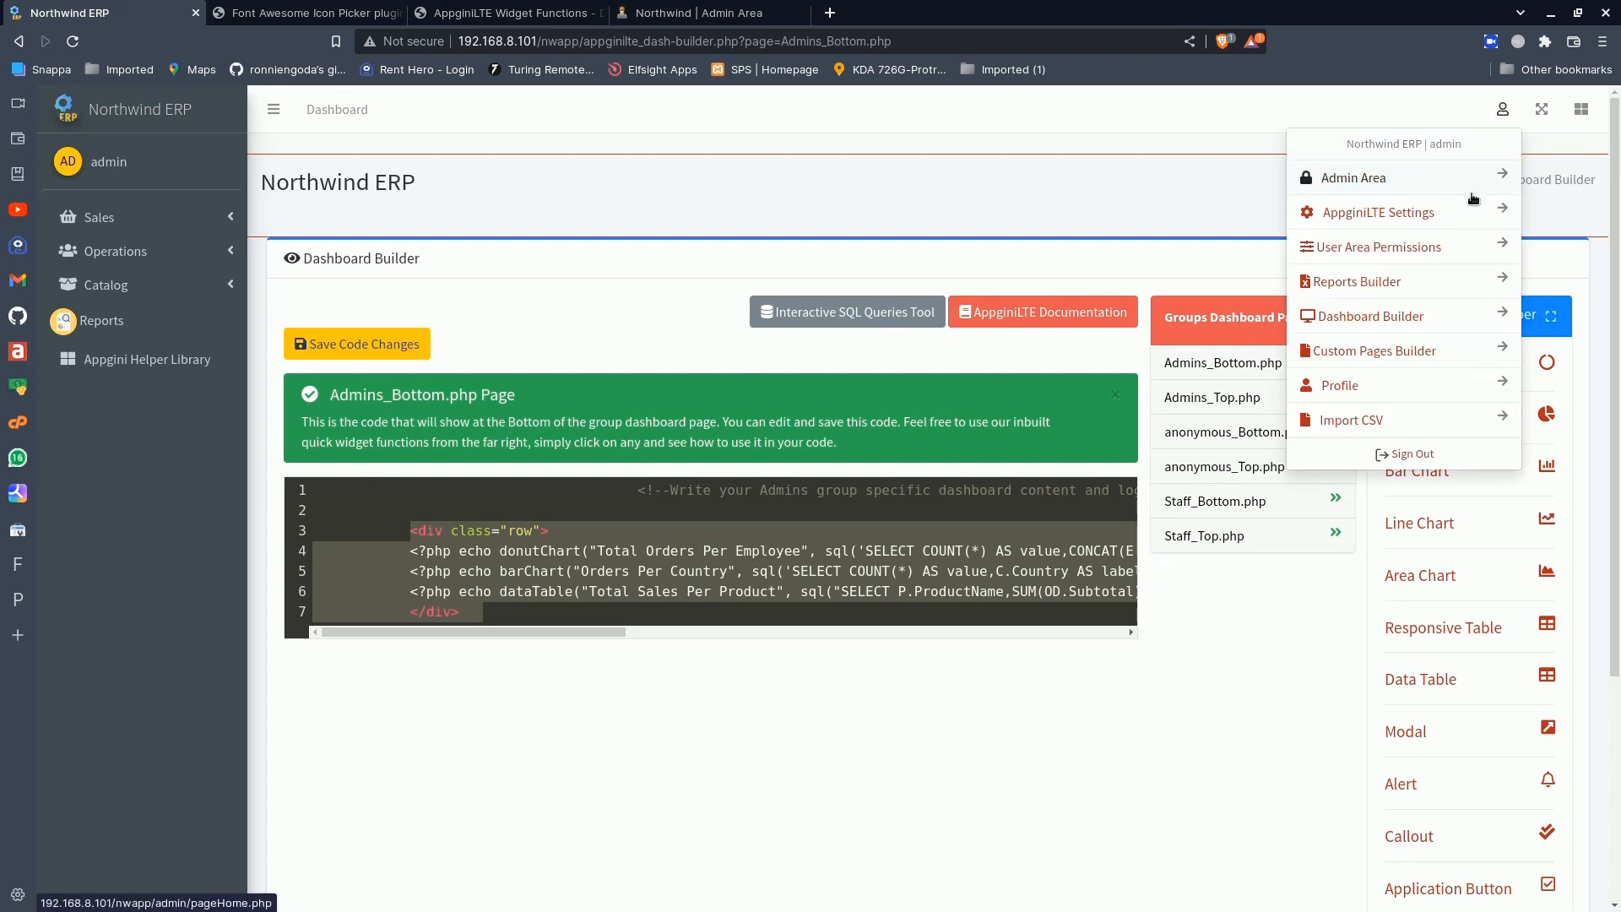
pyautogui.click(1392, 320)
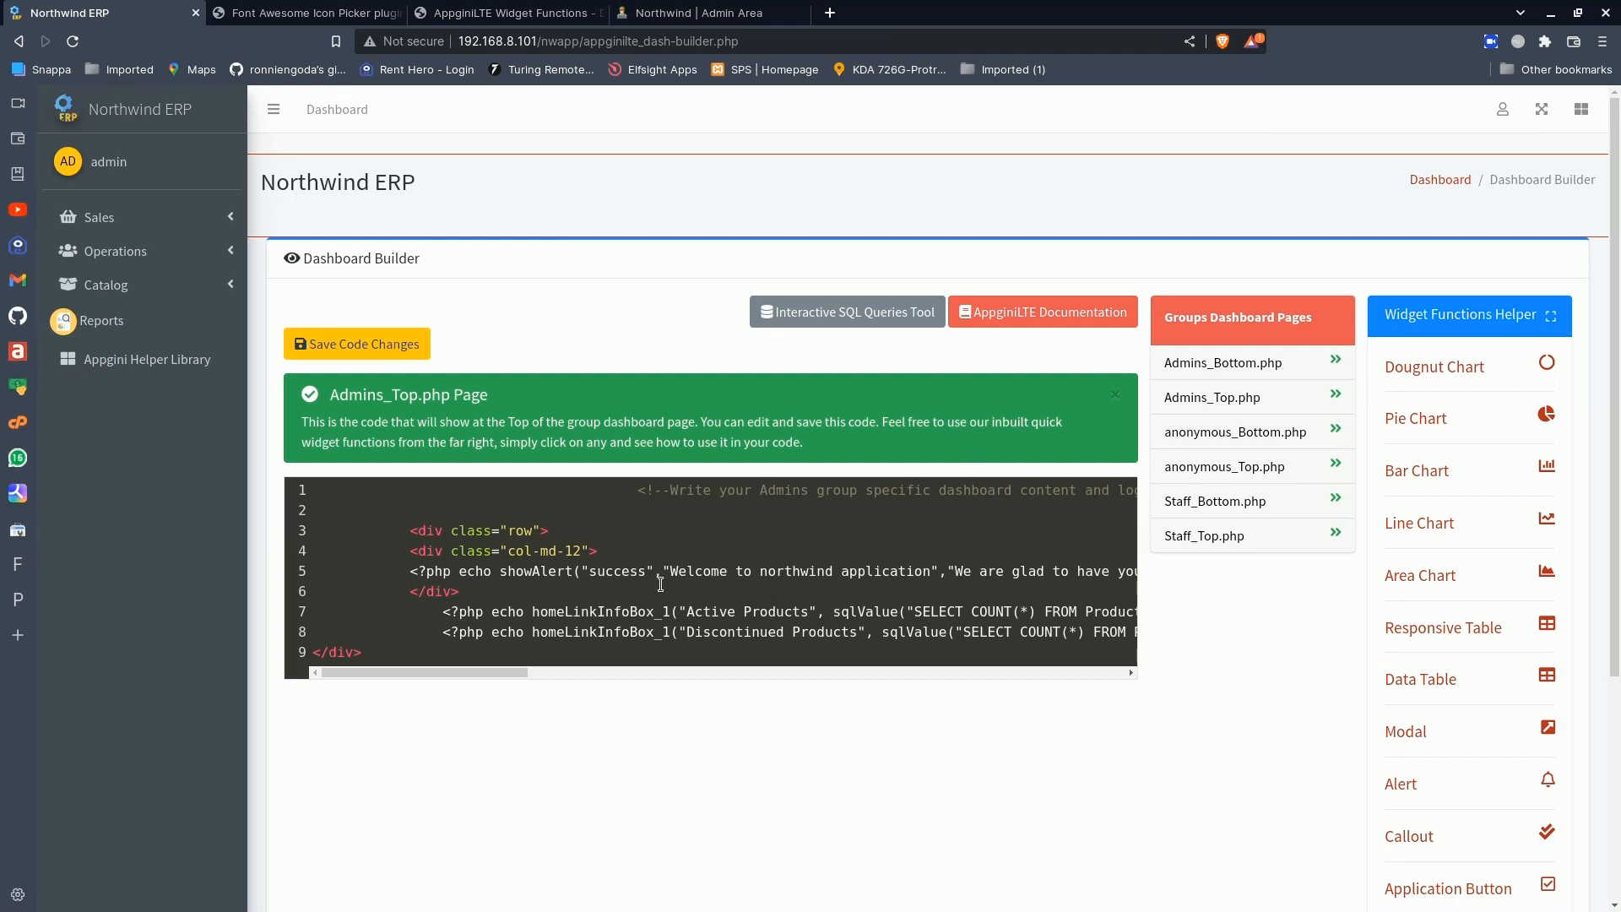
pyautogui.click(389, 648)
pyautogui.press('Return')
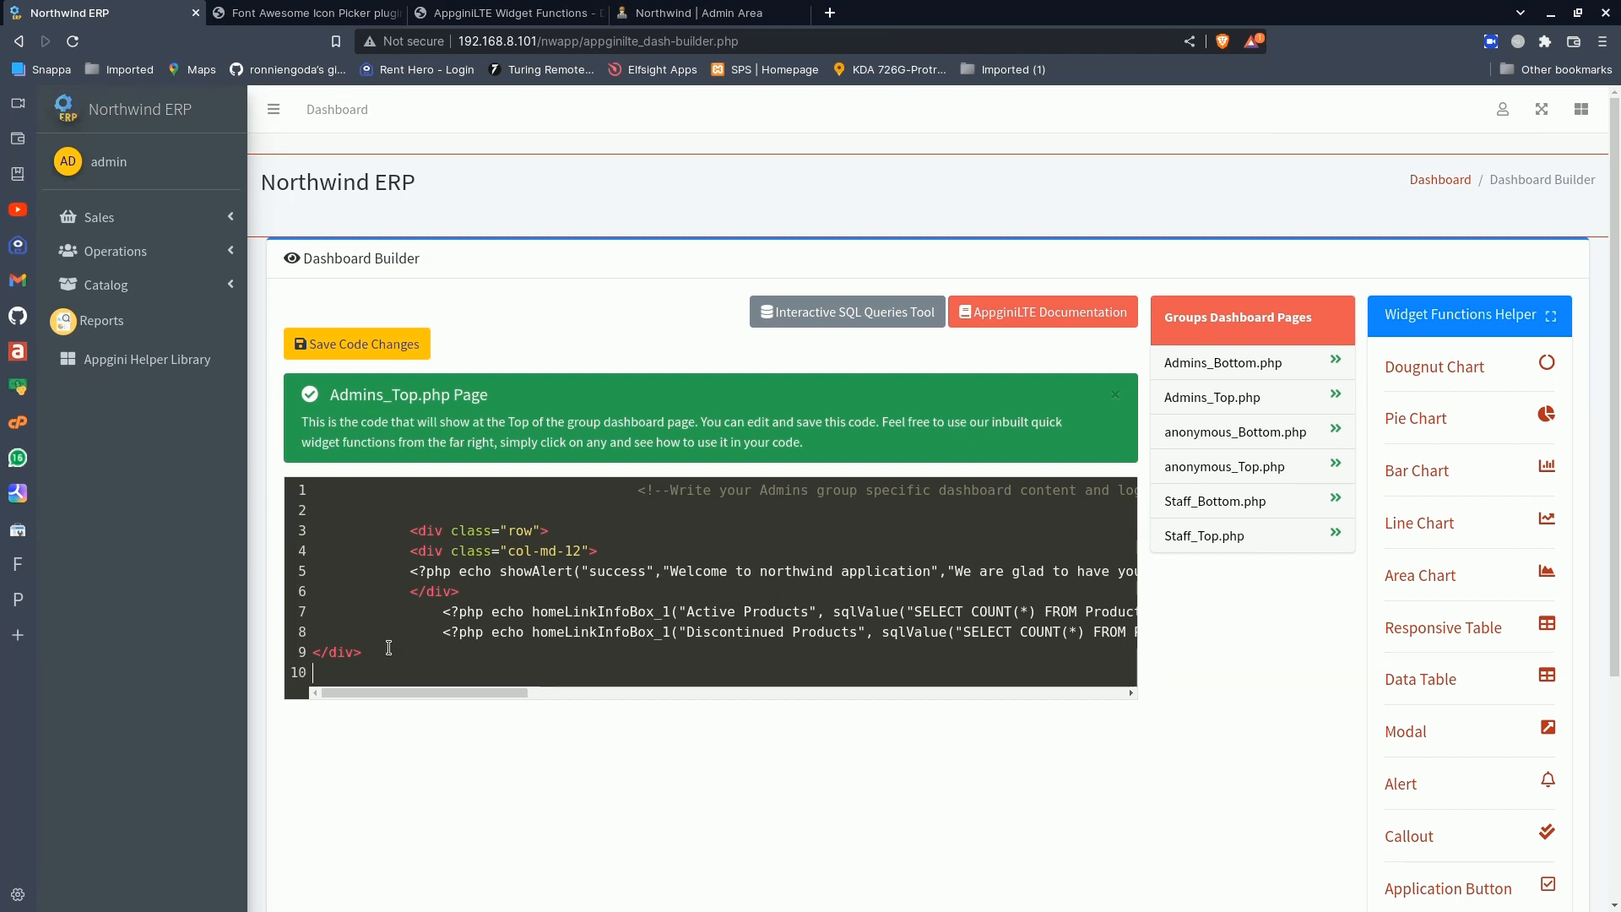
pyautogui.press('Return')
pyautogui.hotkey('ctrl', 'v')
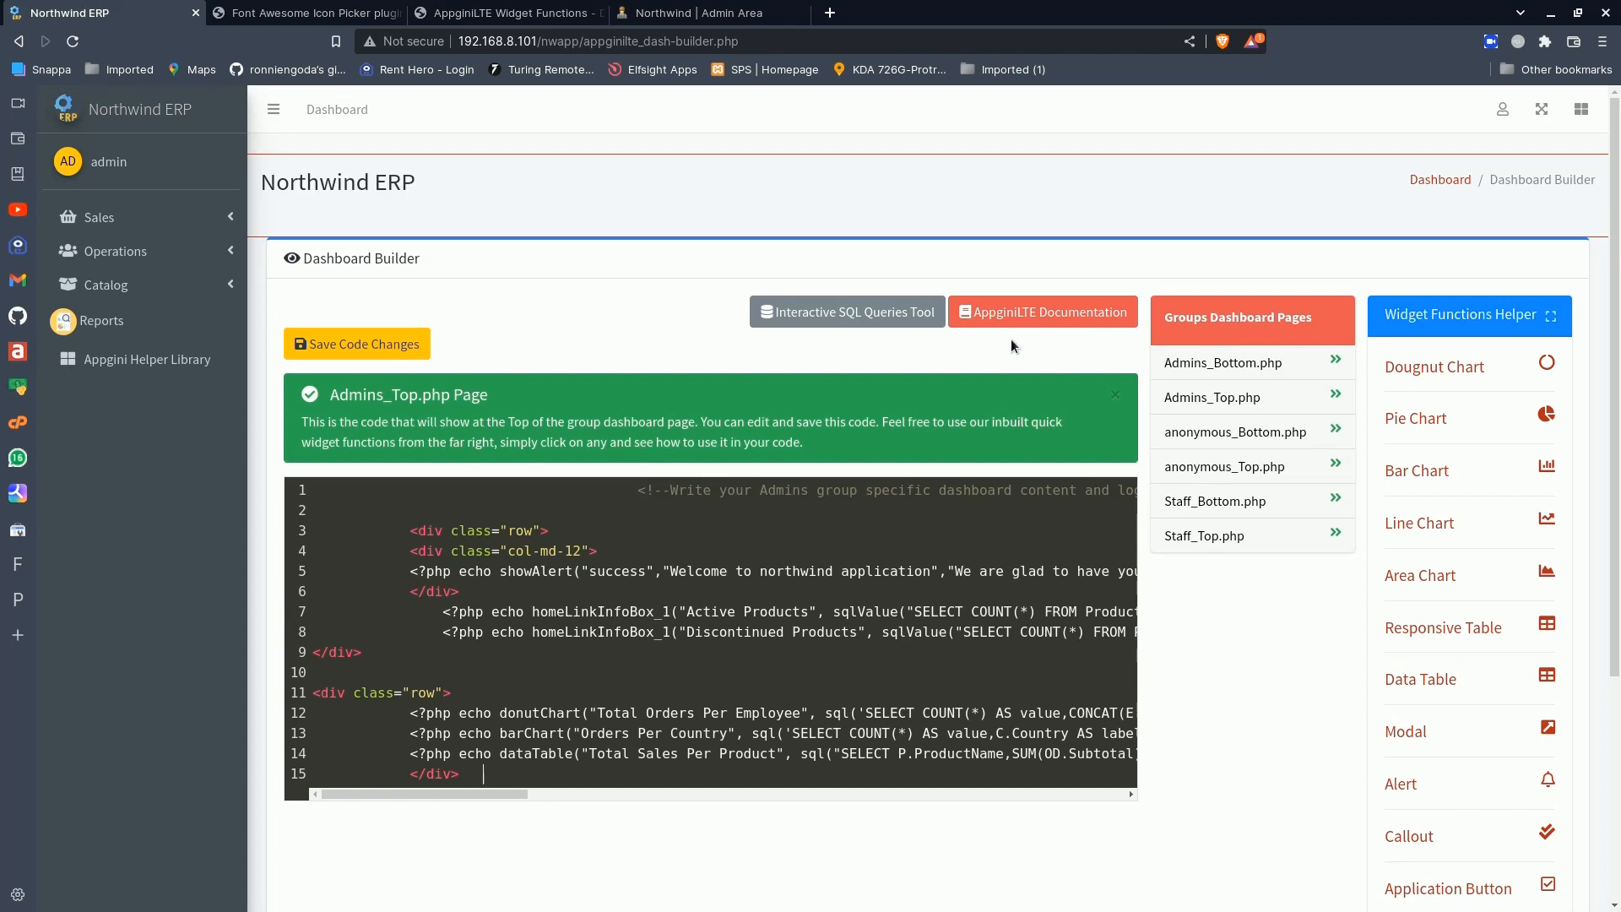
# - Open the Customers Per Country page in the Custom Pages Builder, paste the copied charts and table row below the existing code, and save it
pyautogui.click(1502, 109)
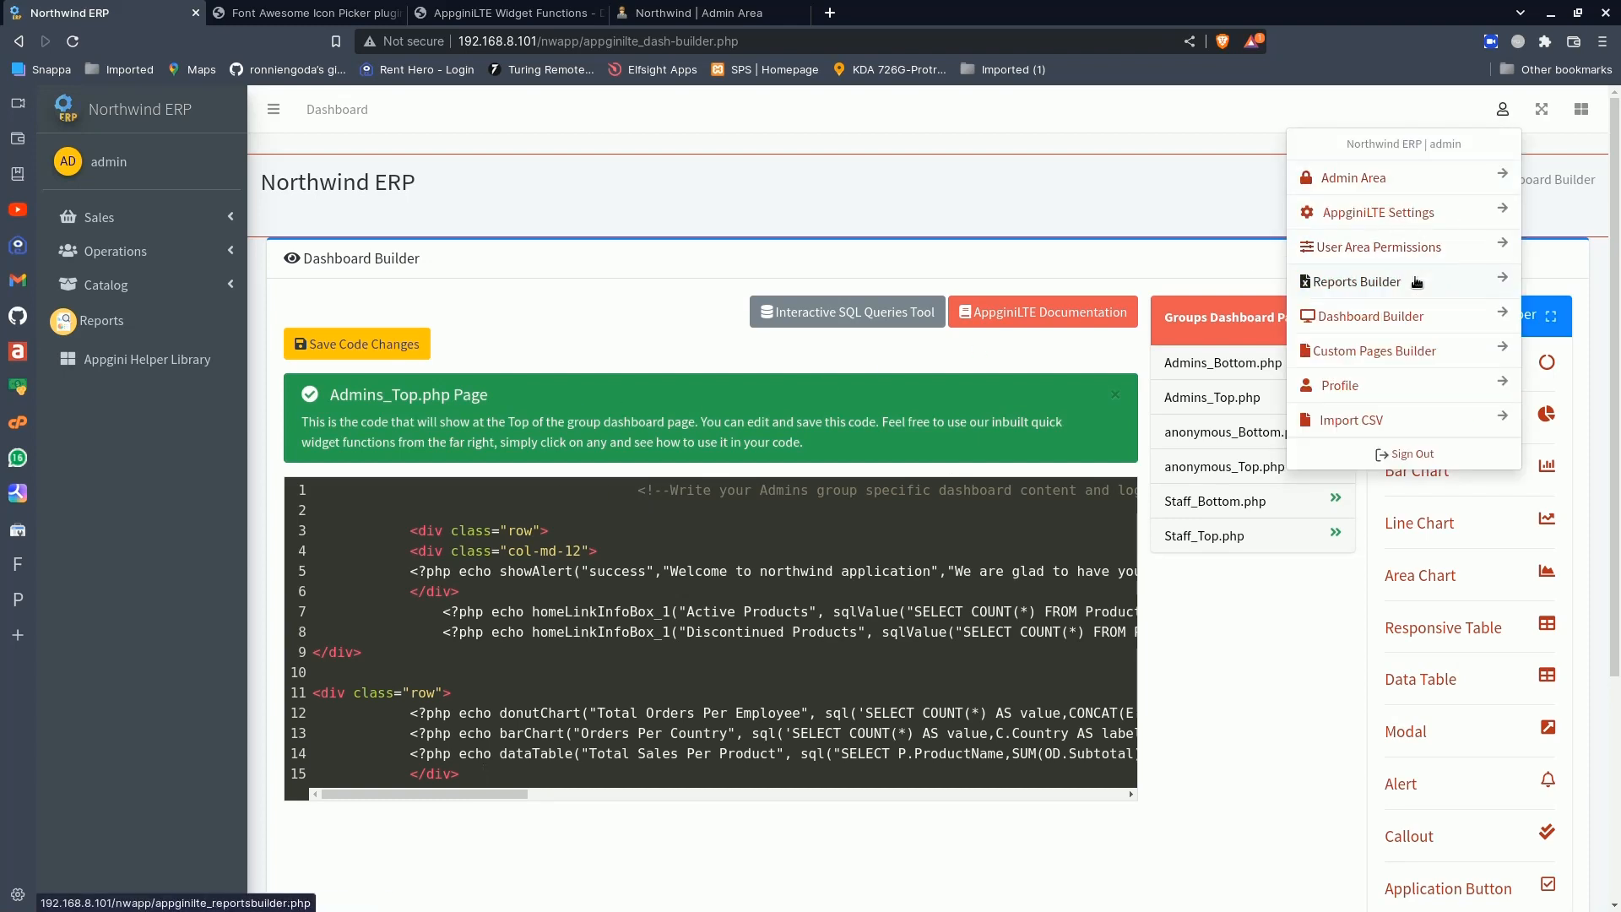
pyautogui.click(1372, 351)
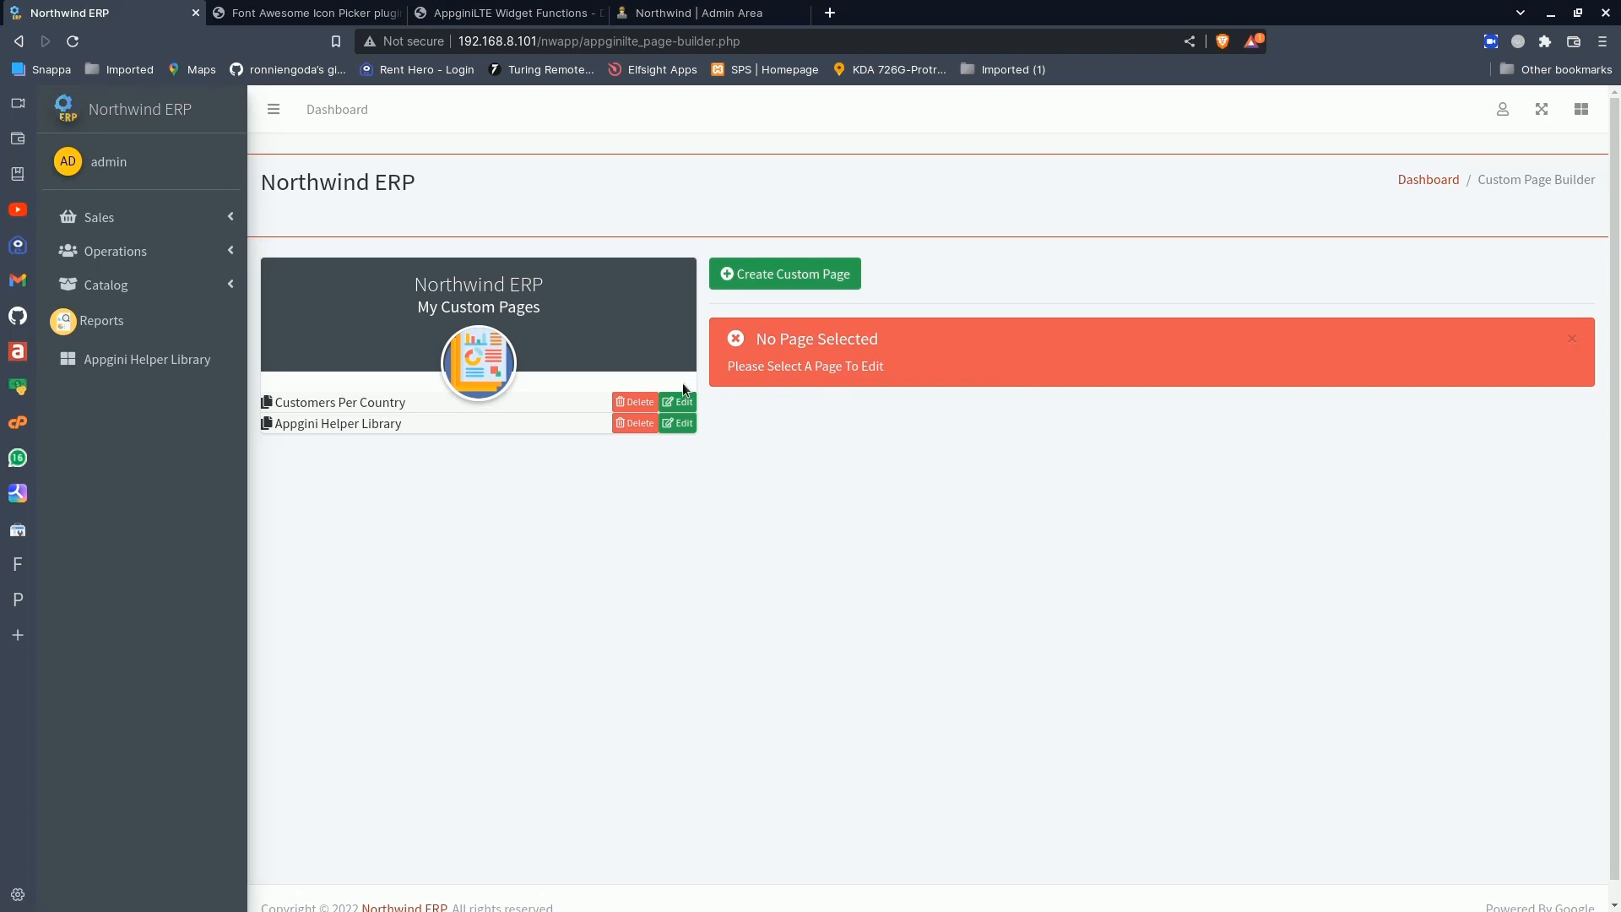
pyautogui.click(681, 403)
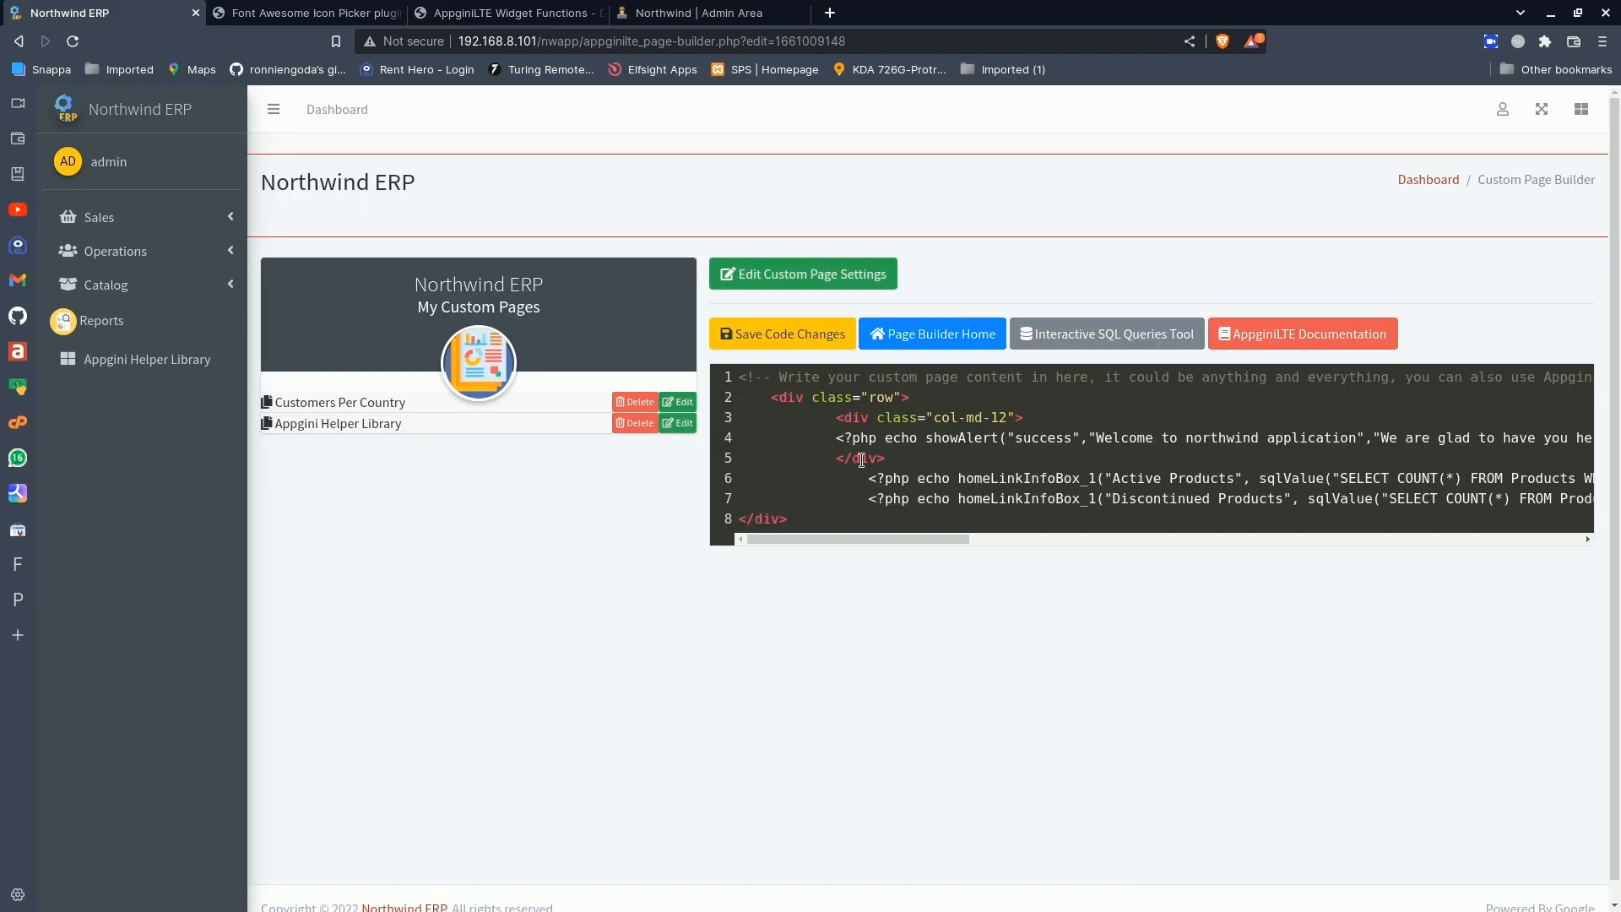
pyautogui.press('Return')
pyautogui.press('Return')
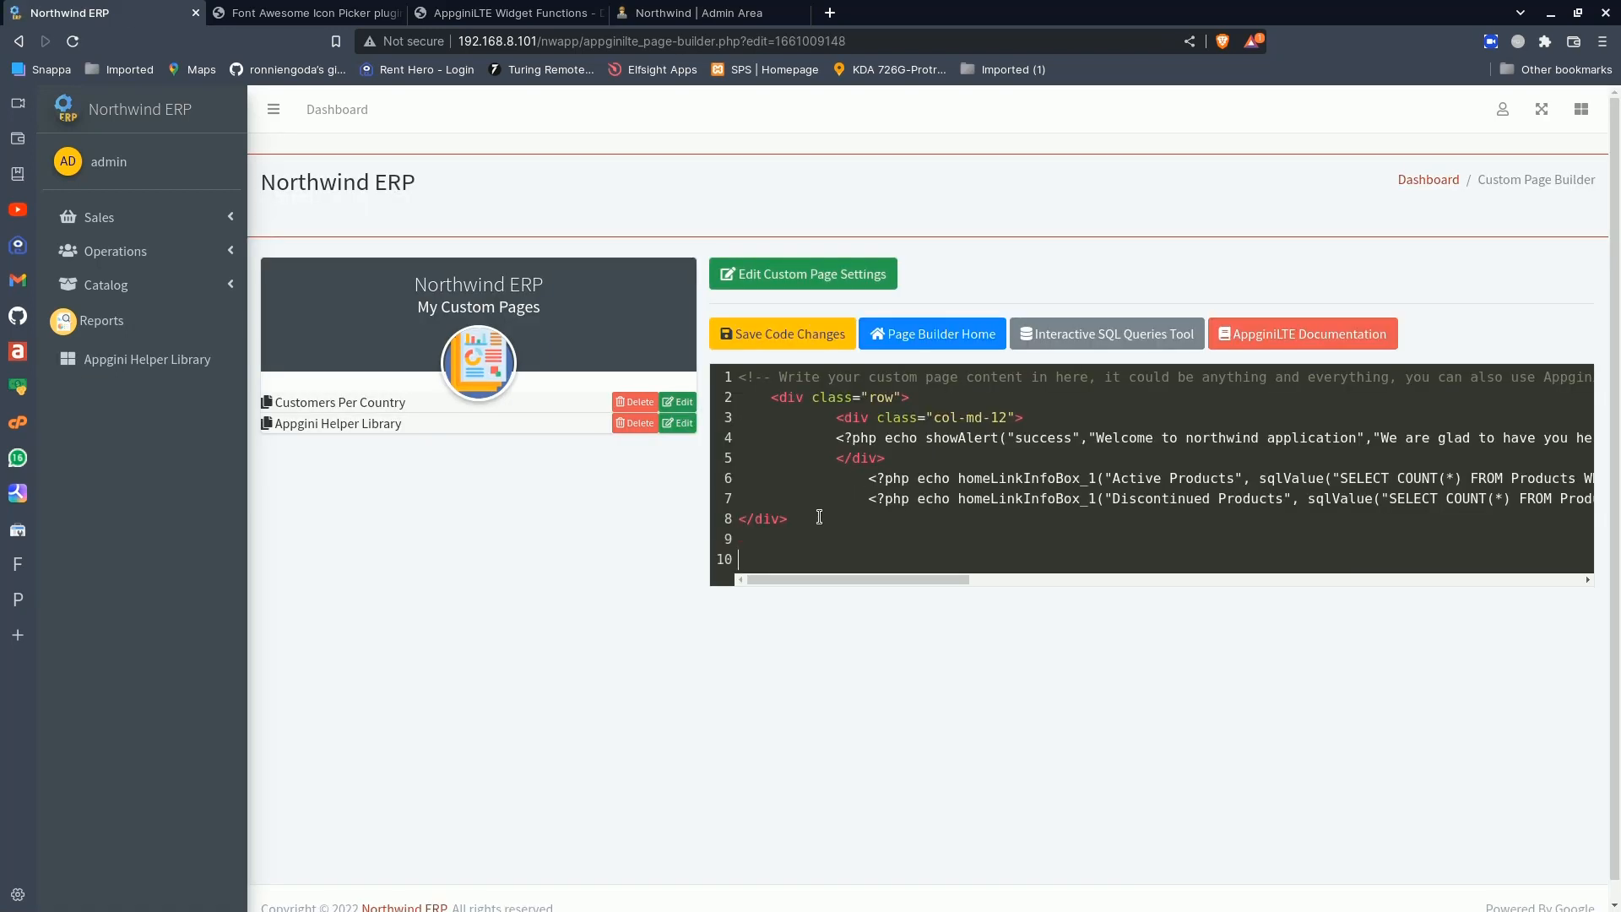
pyautogui.hotkey('ctrl', 'v')
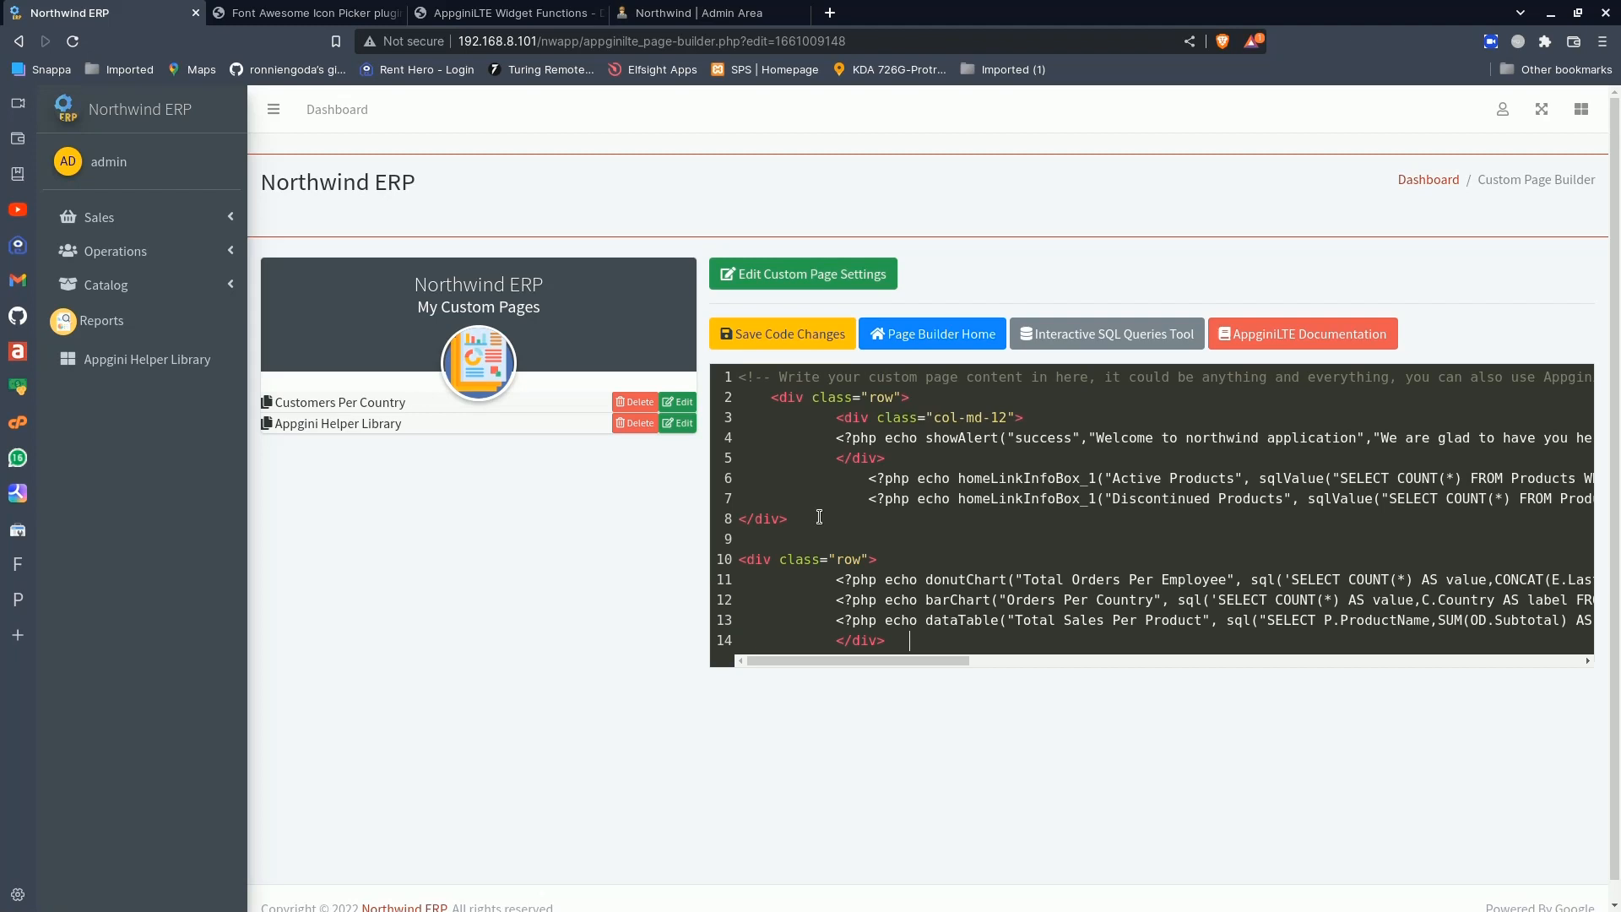
pyautogui.click(791, 336)
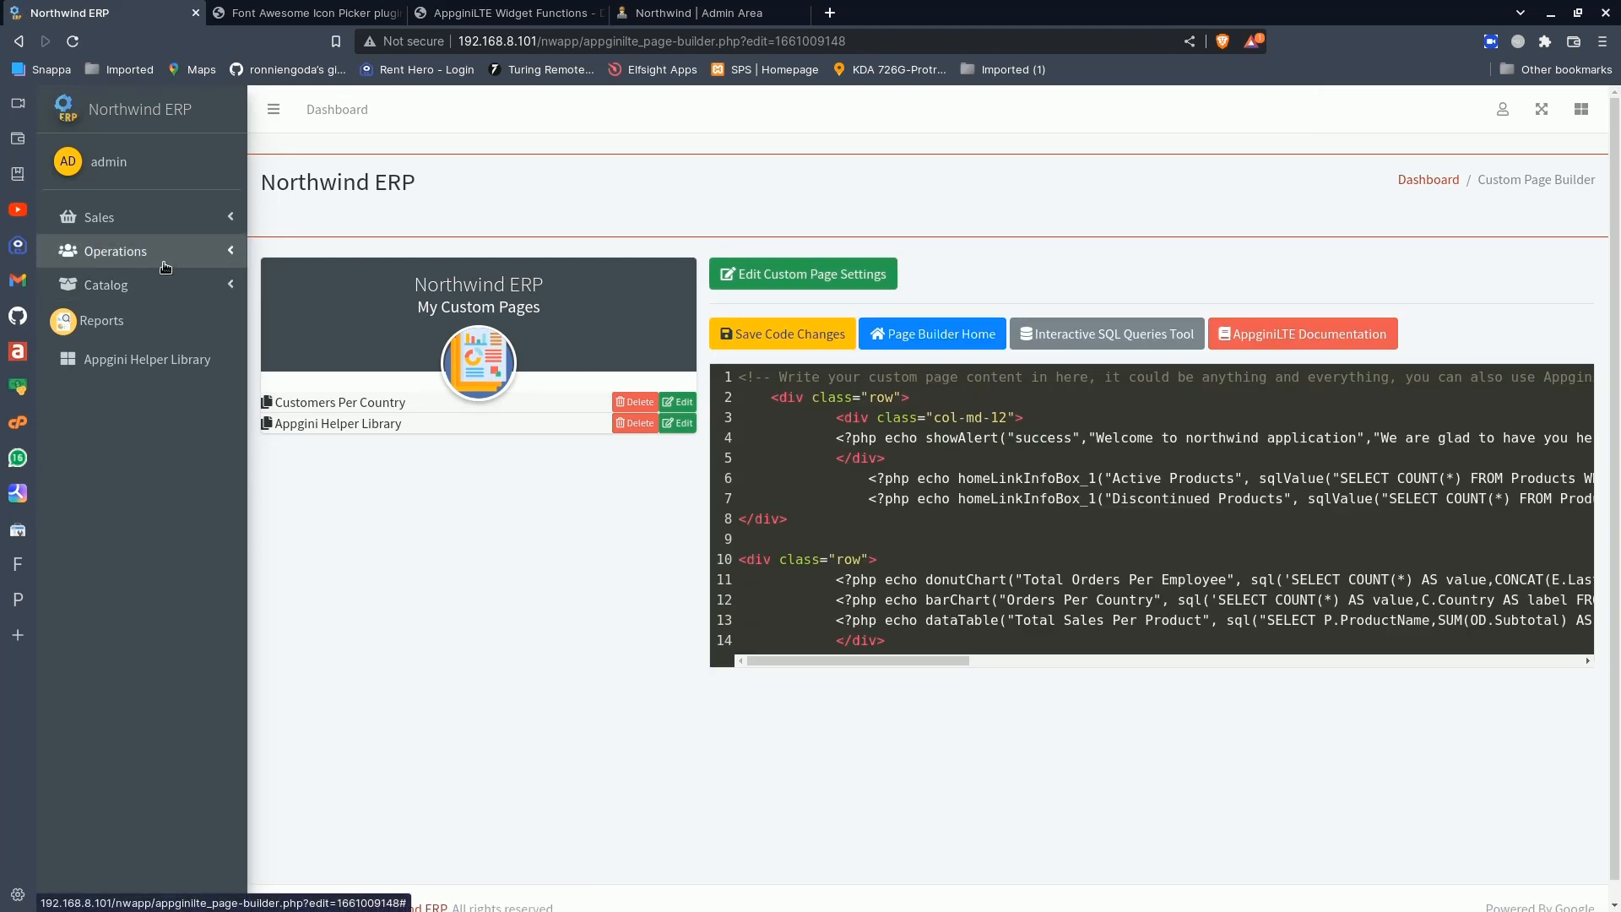
# - Open the Customers Per Country page from the Operations group, look over its widgets, and check the group's page entries
pyautogui.click(165, 256)
pyautogui.click(157, 391)
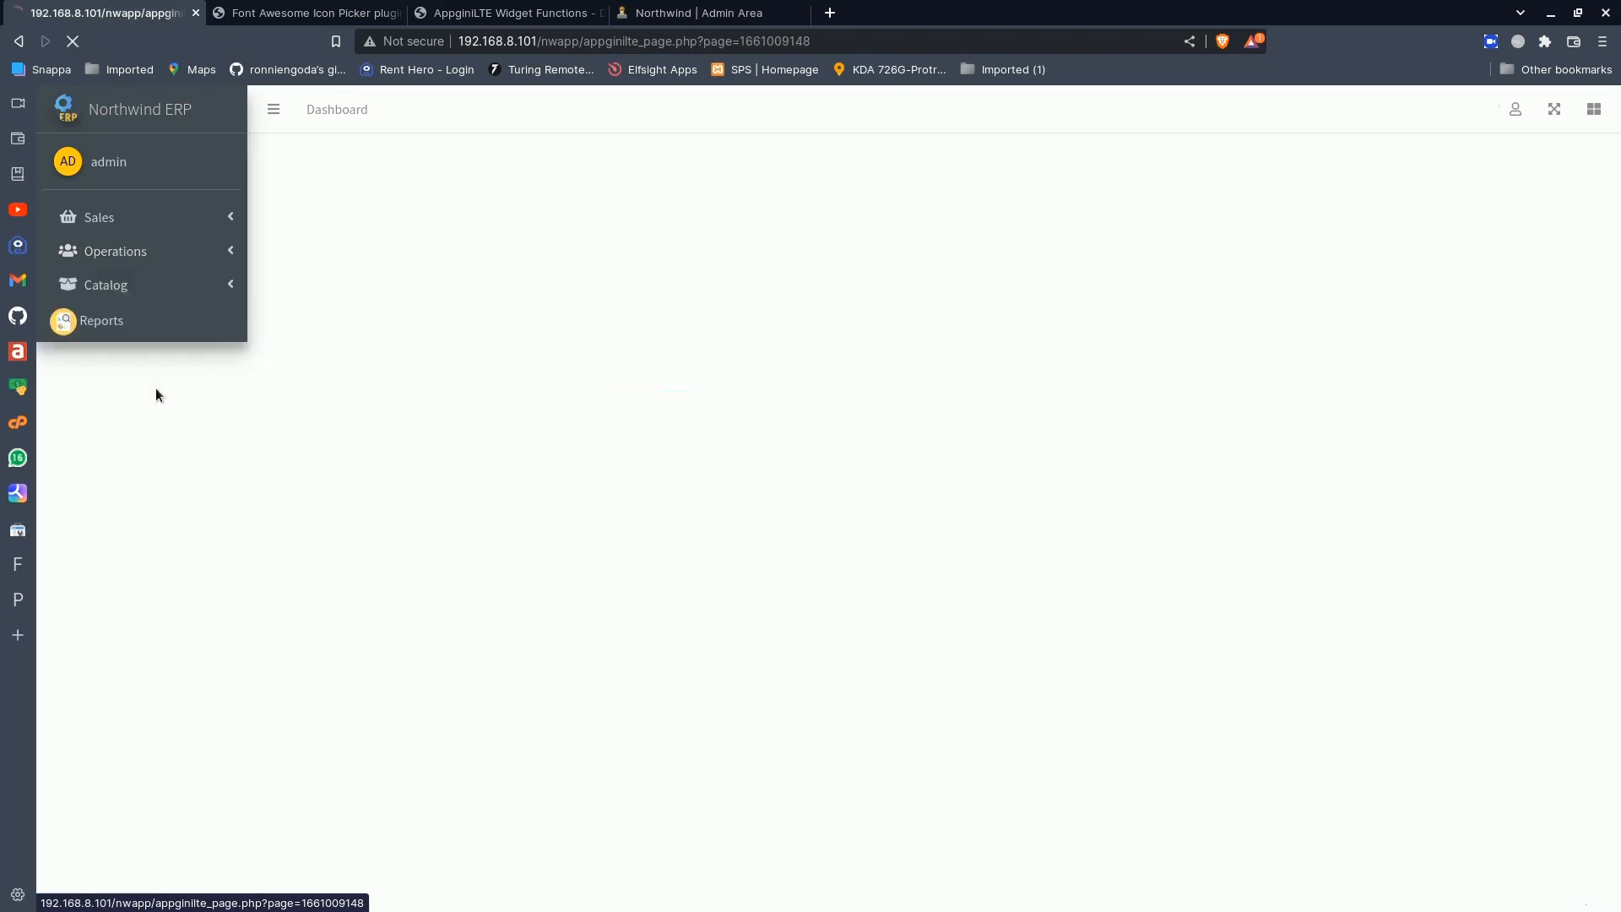
pyautogui.scroll(-10, 652, 534)
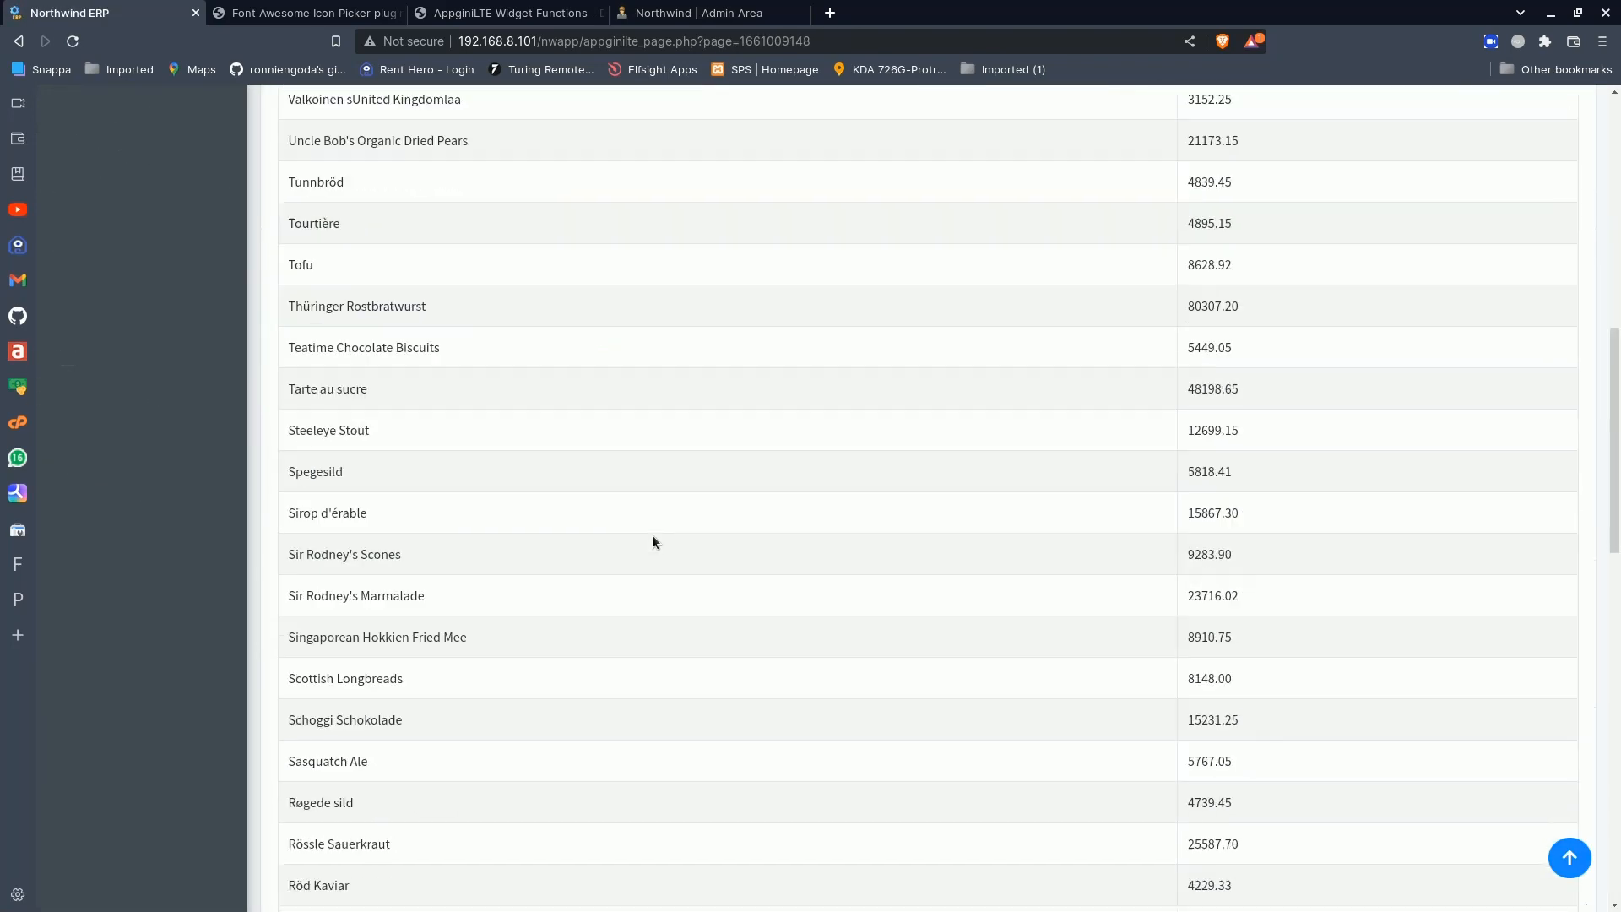
pyautogui.scroll(10, 652, 534)
pyautogui.scroll(-10, 651, 535)
pyautogui.scroll(10, 652, 535)
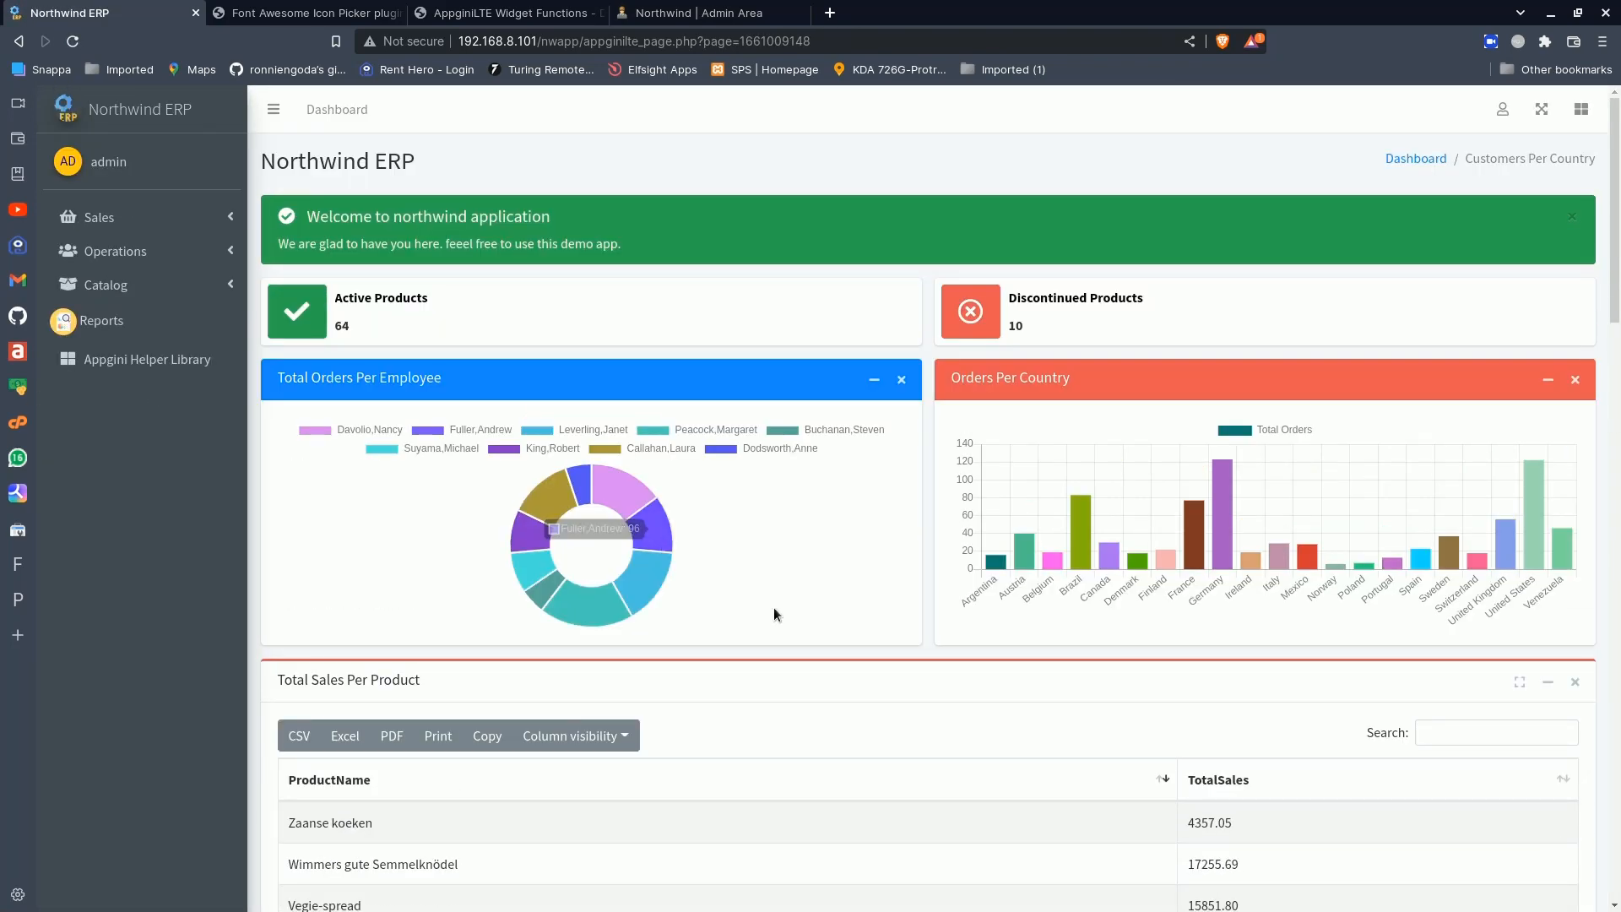
pyautogui.scroll(-5, 828, 799)
pyautogui.scroll(5, 830, 802)
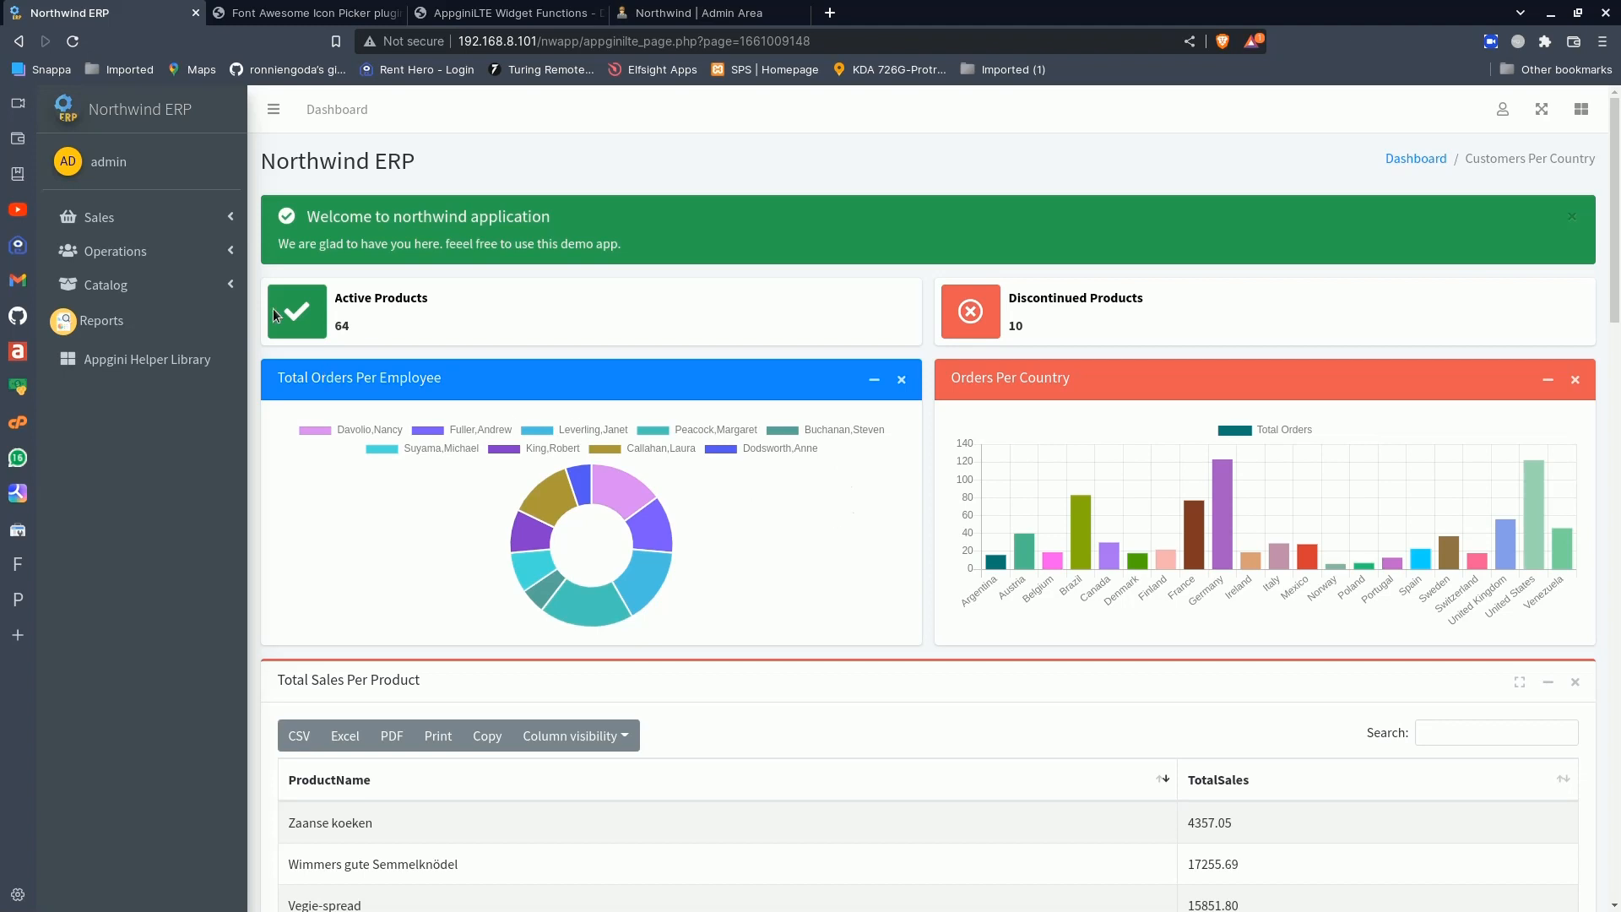
pyautogui.click(186, 251)
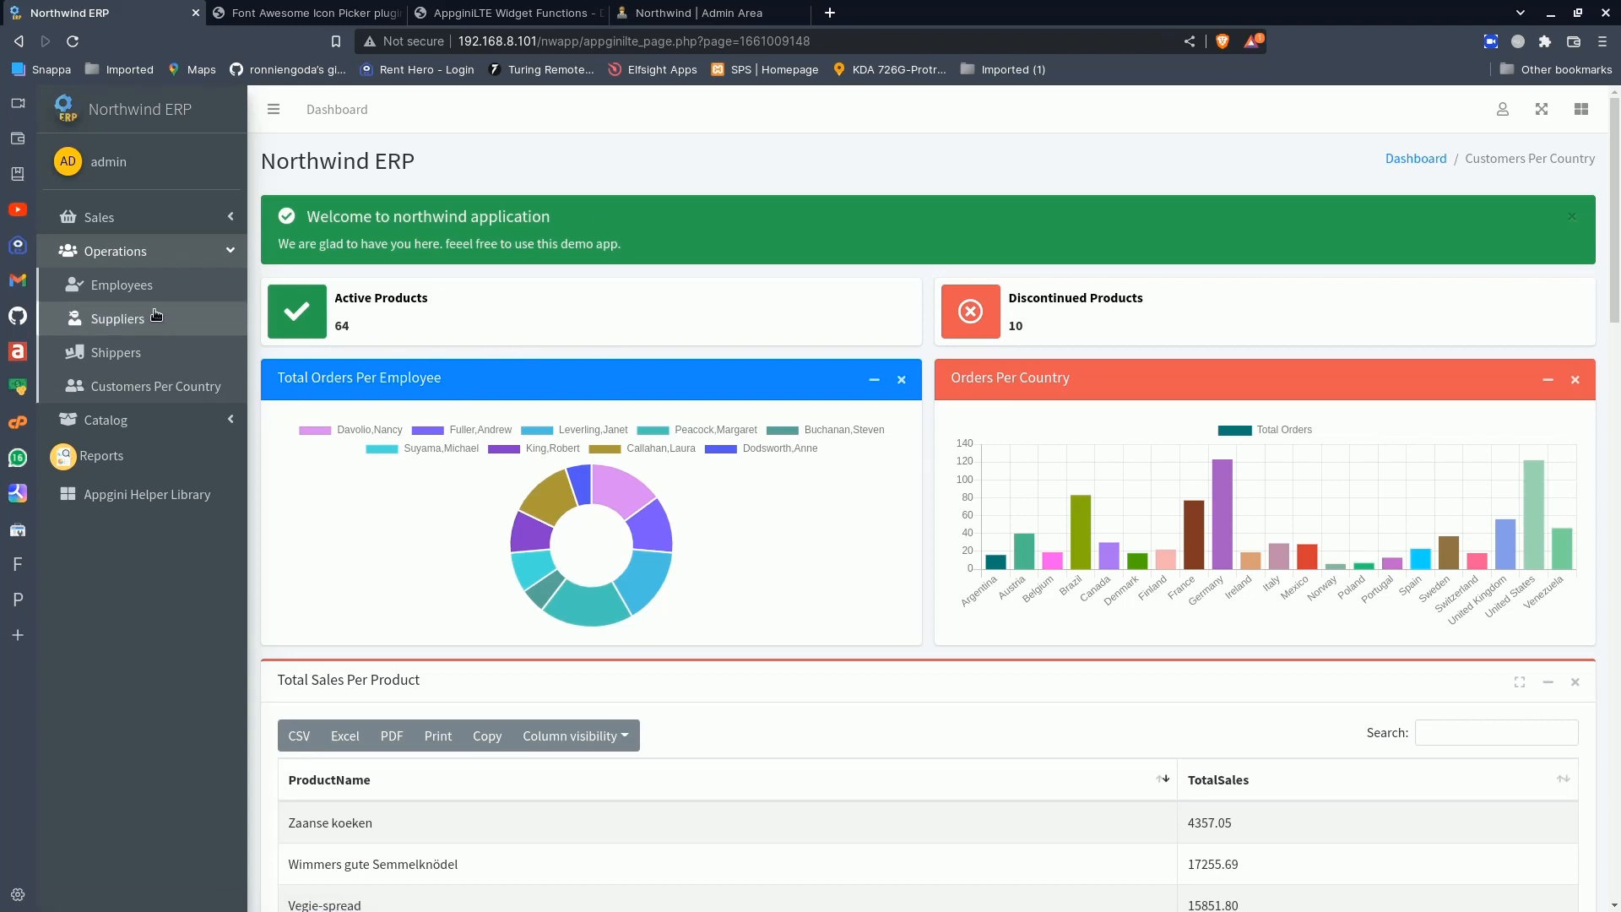
pyautogui.click(161, 266)
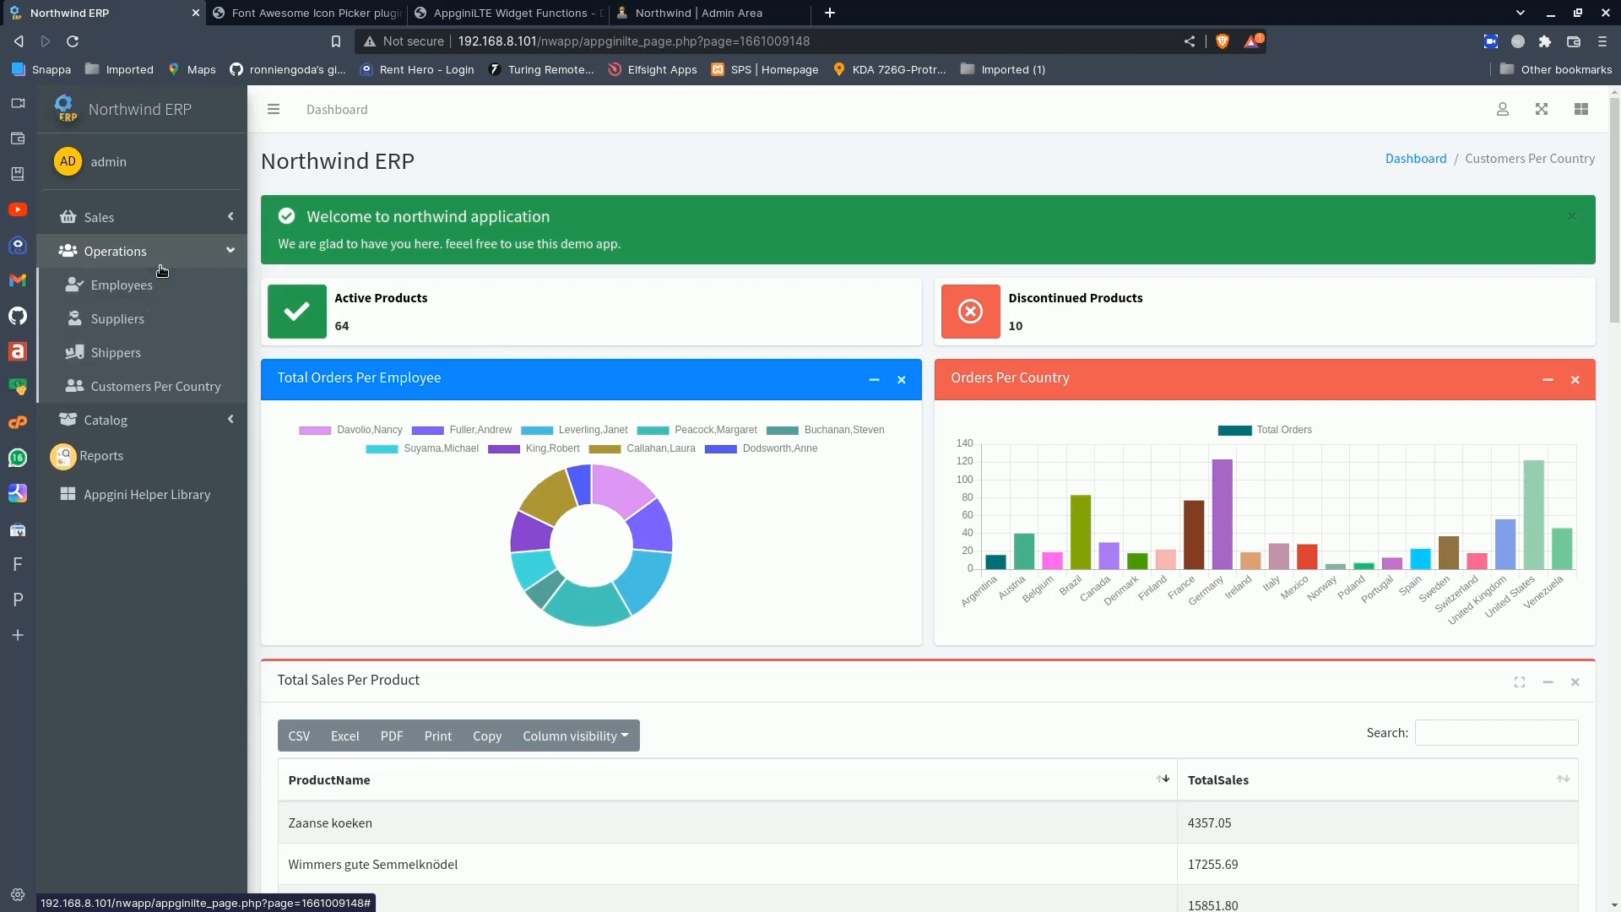
pyautogui.click(161, 269)
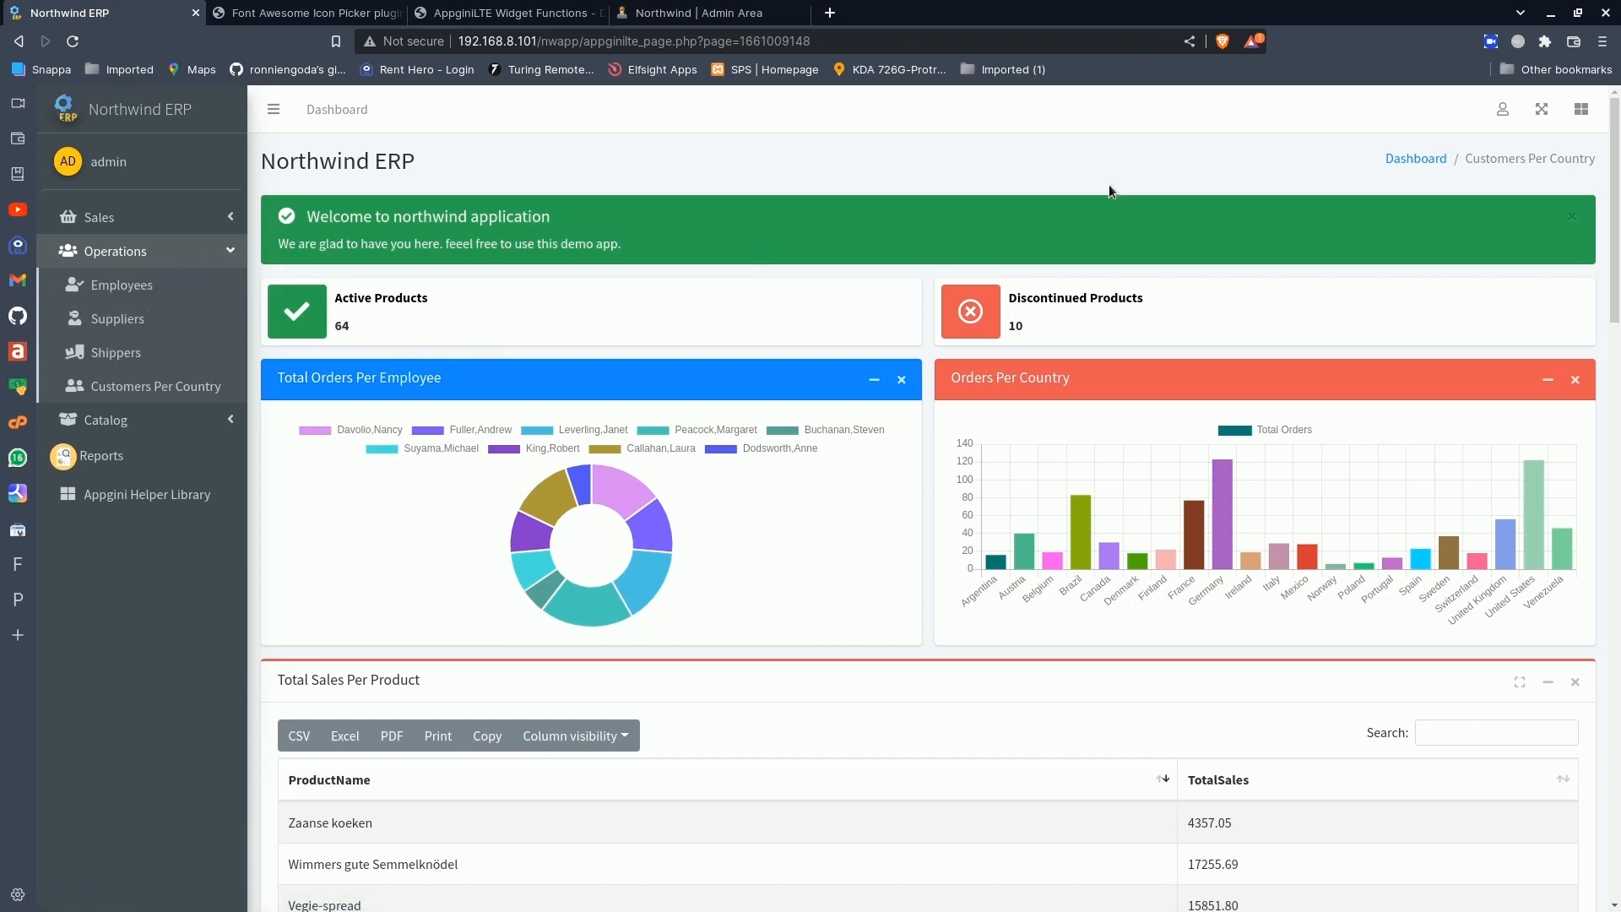
# - Set the page table group of the Customers Per Country custom page to None and save the page settings
pyautogui.click(1502, 109)
pyautogui.click(1376, 350)
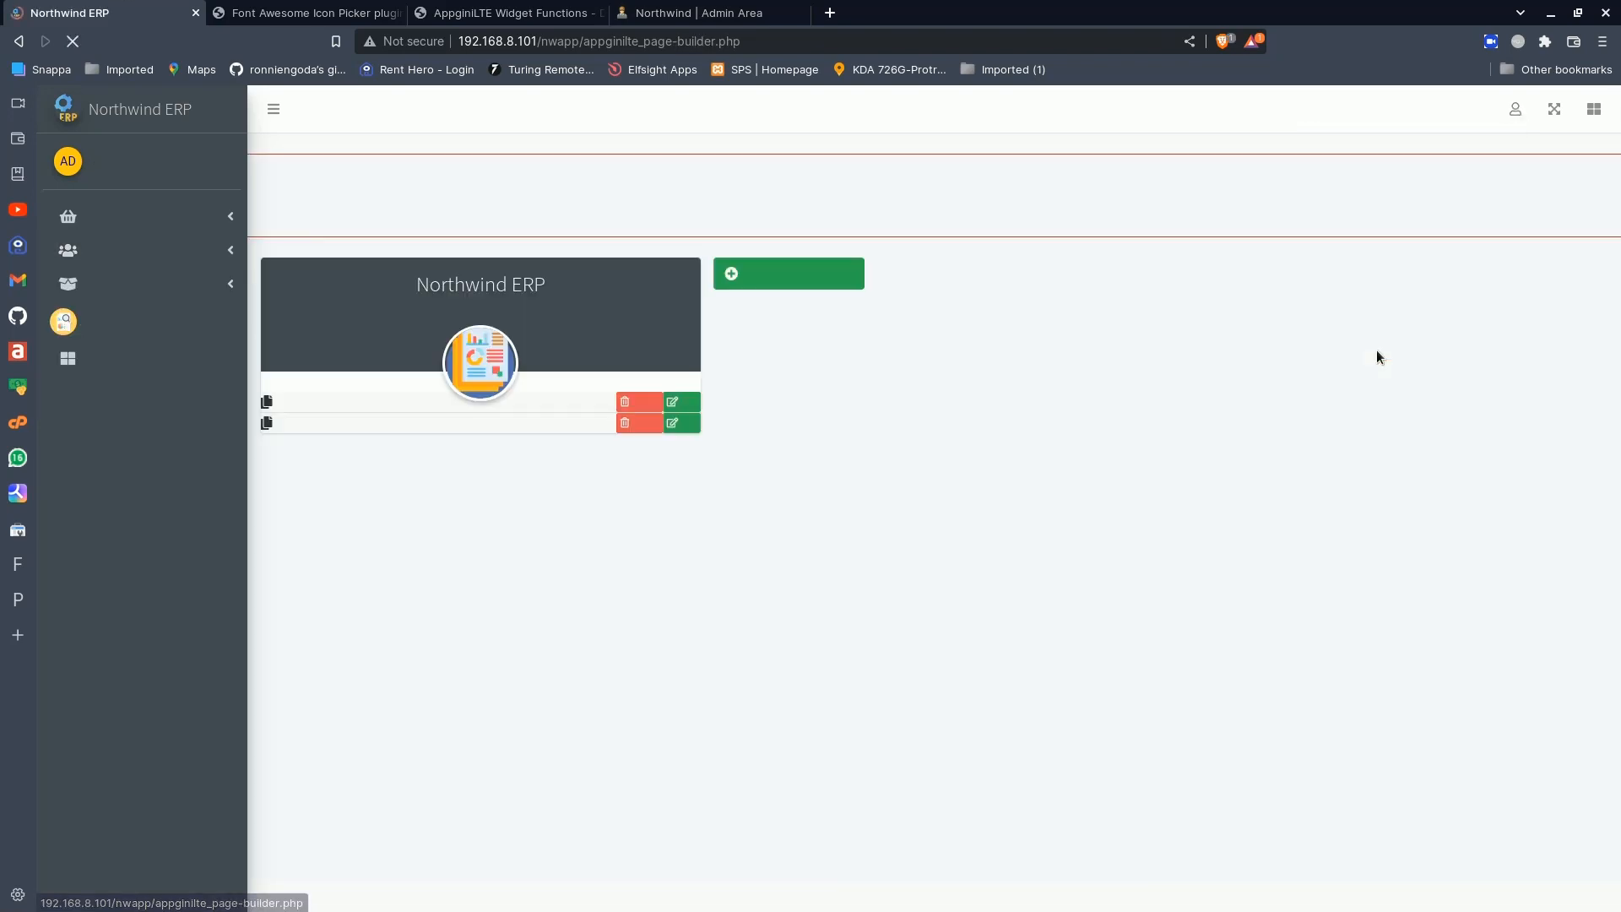
pyautogui.click(679, 402)
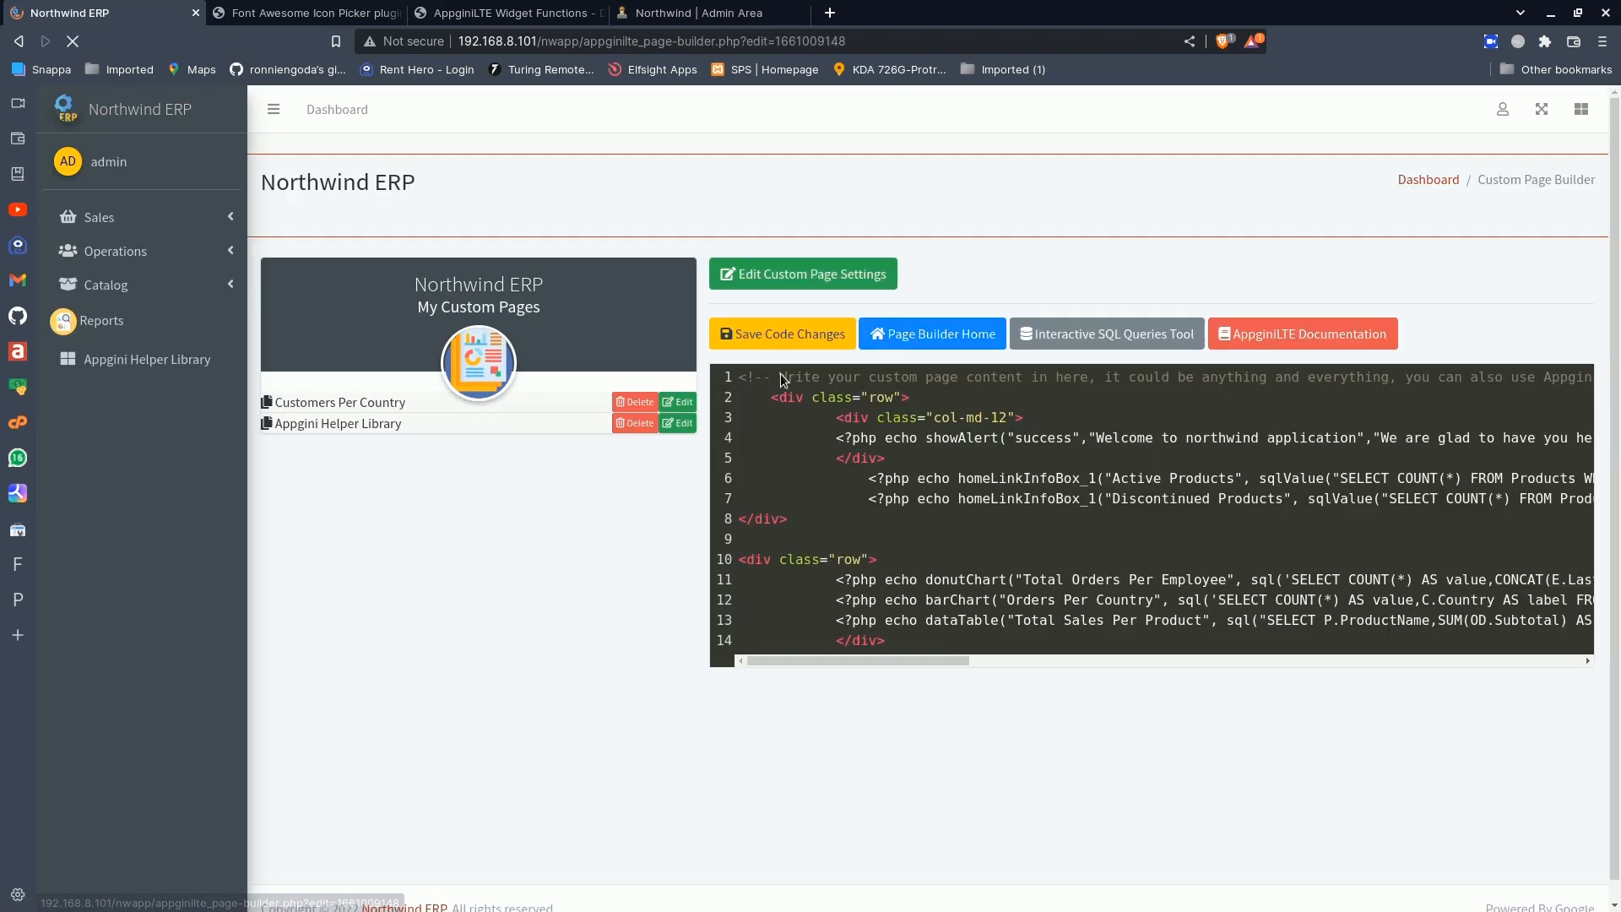
pyautogui.click(879, 283)
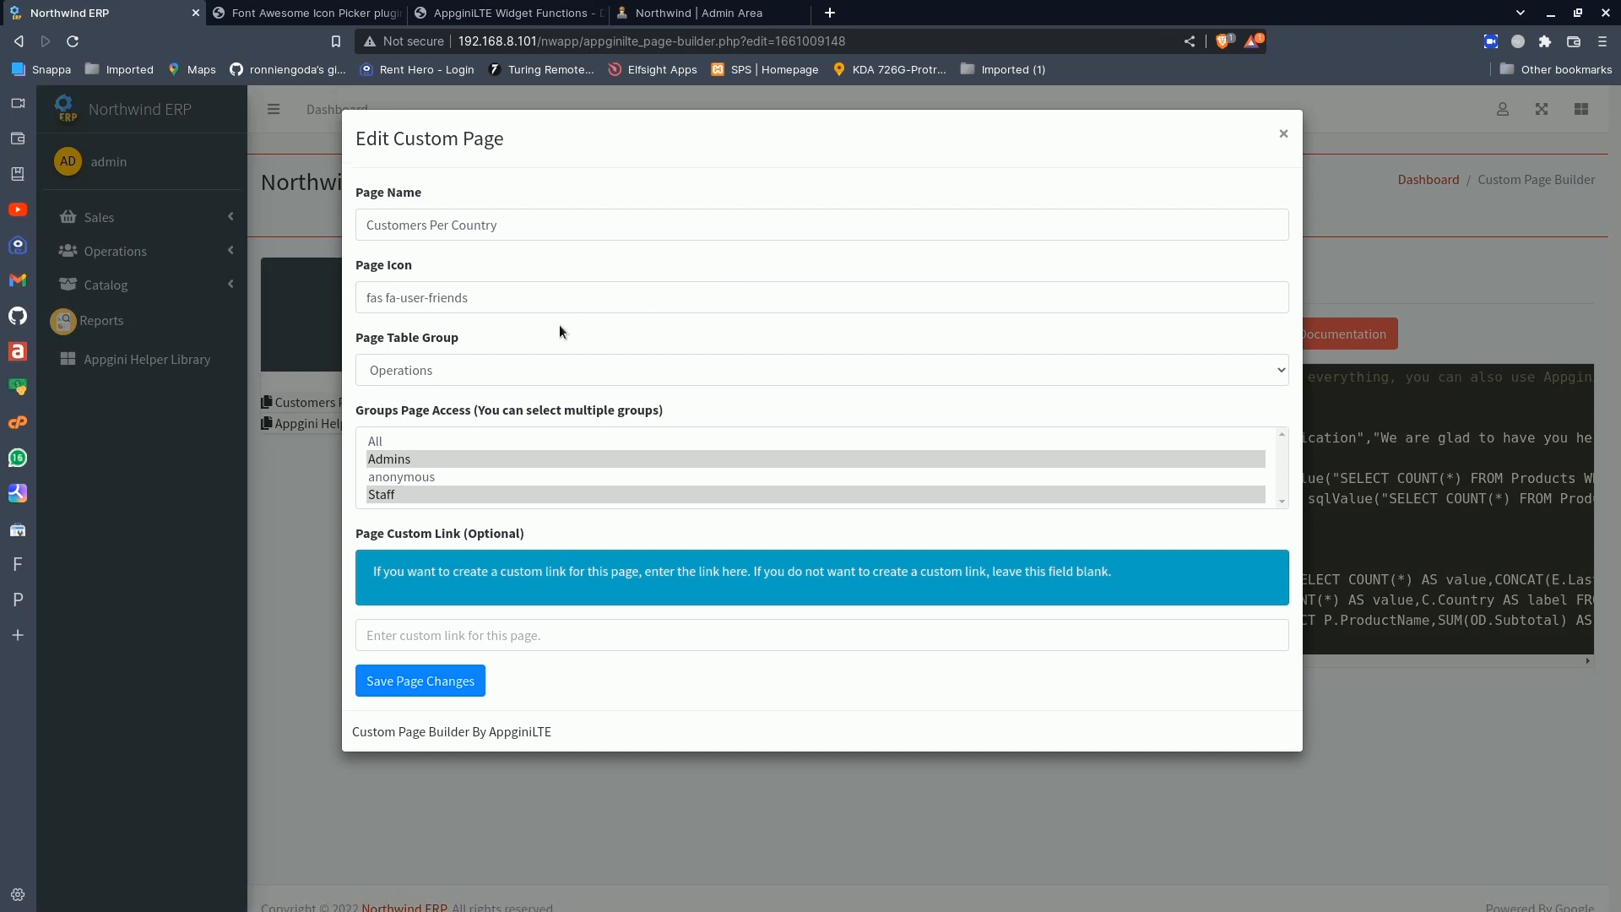
pyautogui.click(462, 358)
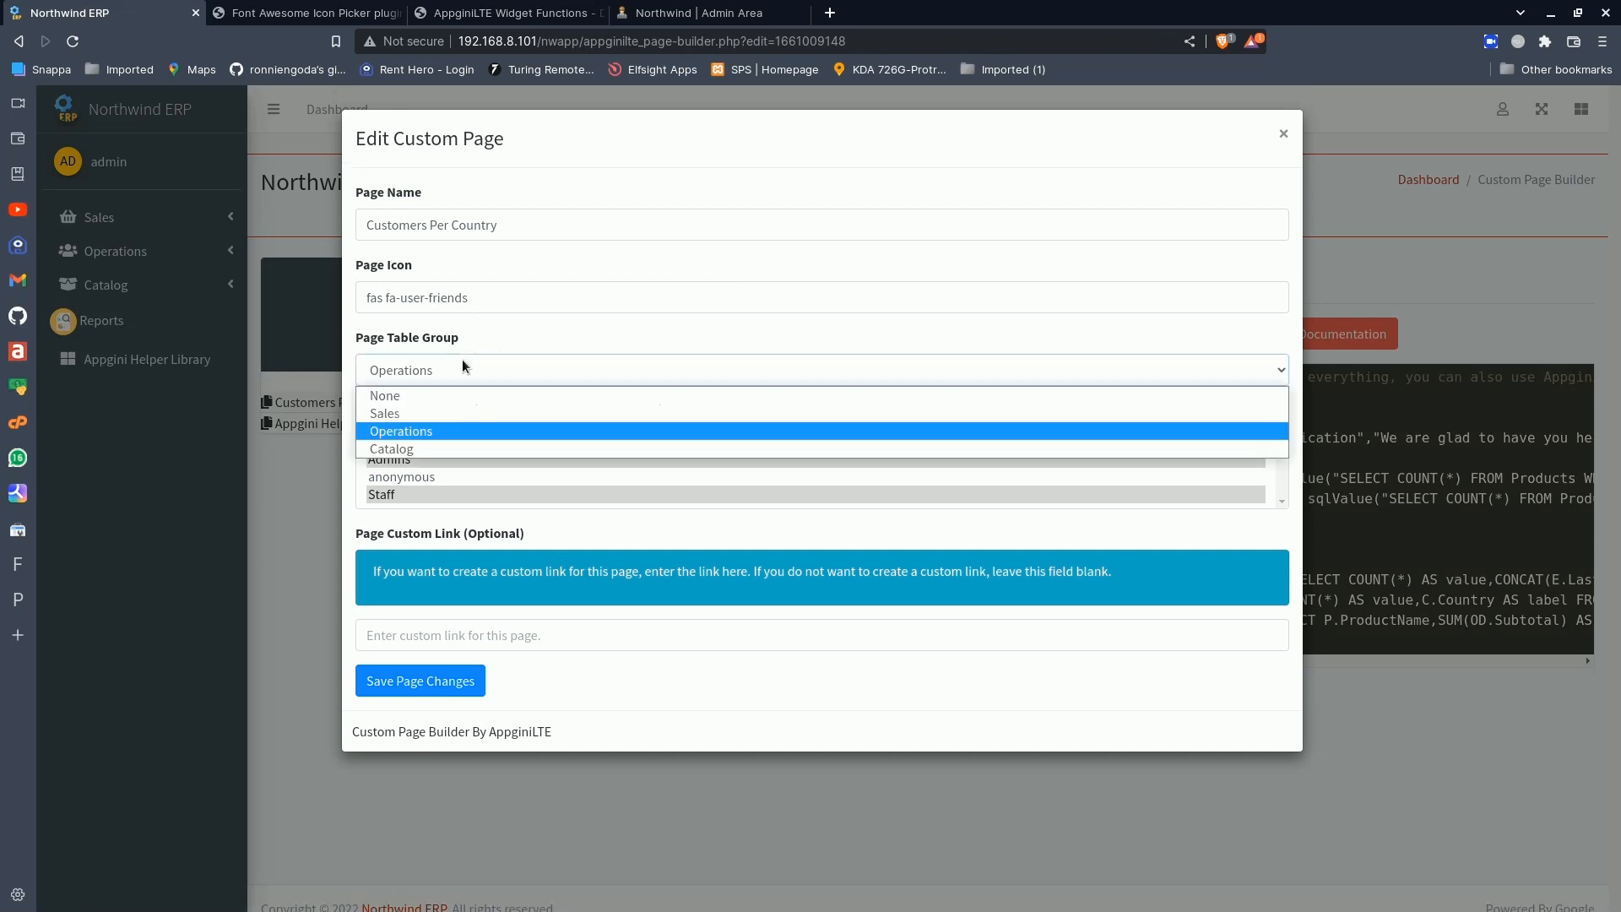
pyautogui.click(428, 392)
pyautogui.click(420, 680)
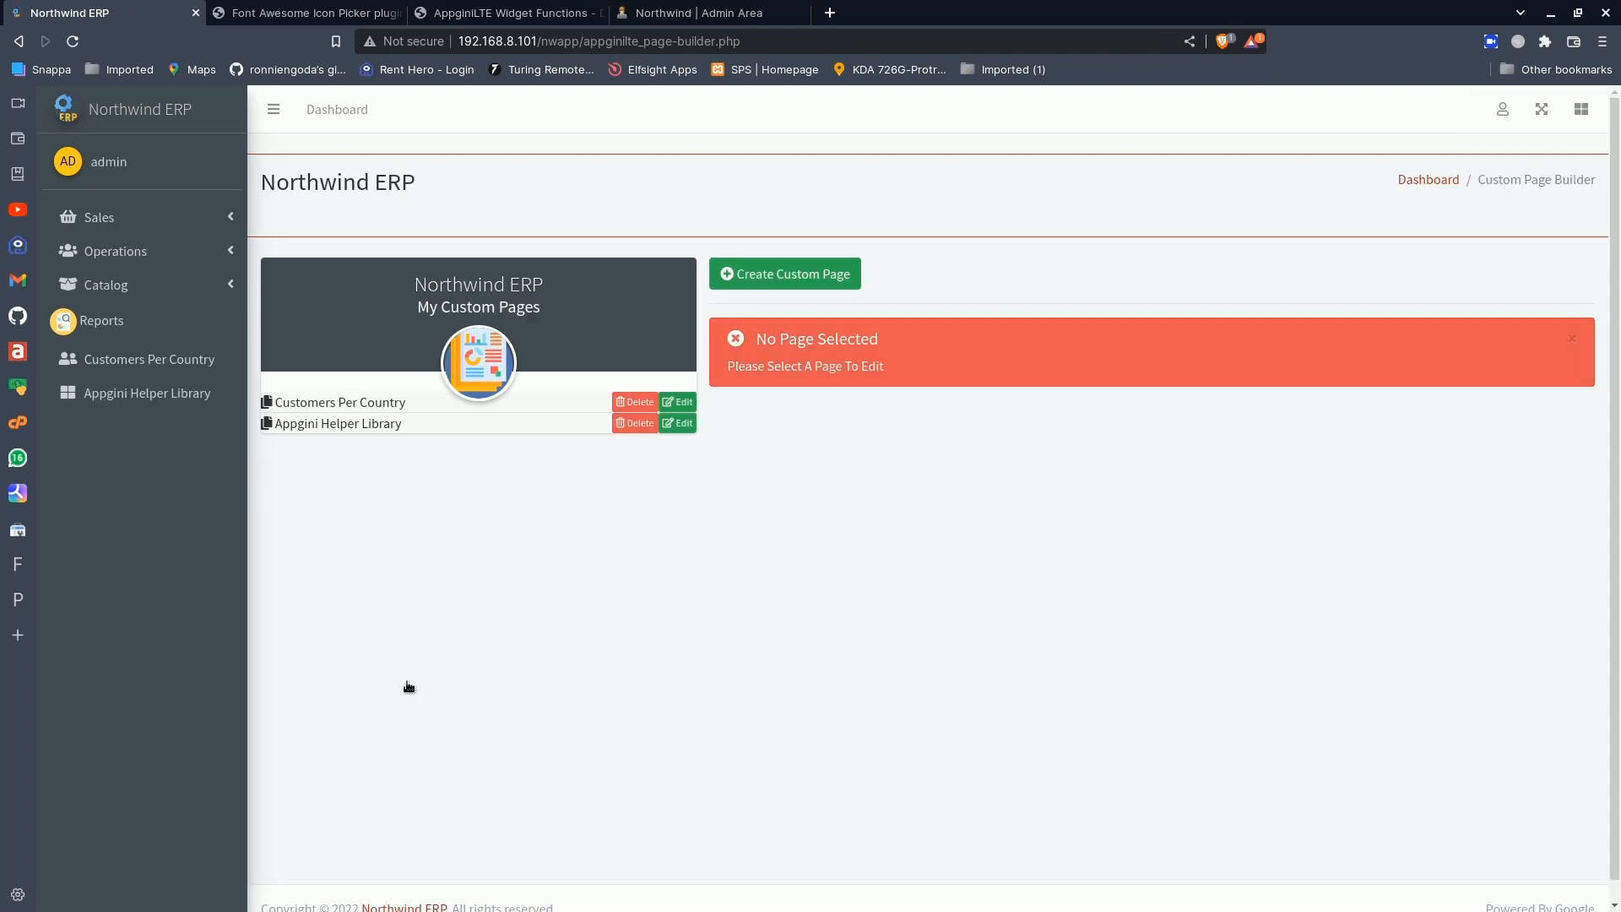
# - Open the ungrouped Customers Per Country page and look over its info boxes, charts and sales table
pyautogui.click(102, 363)
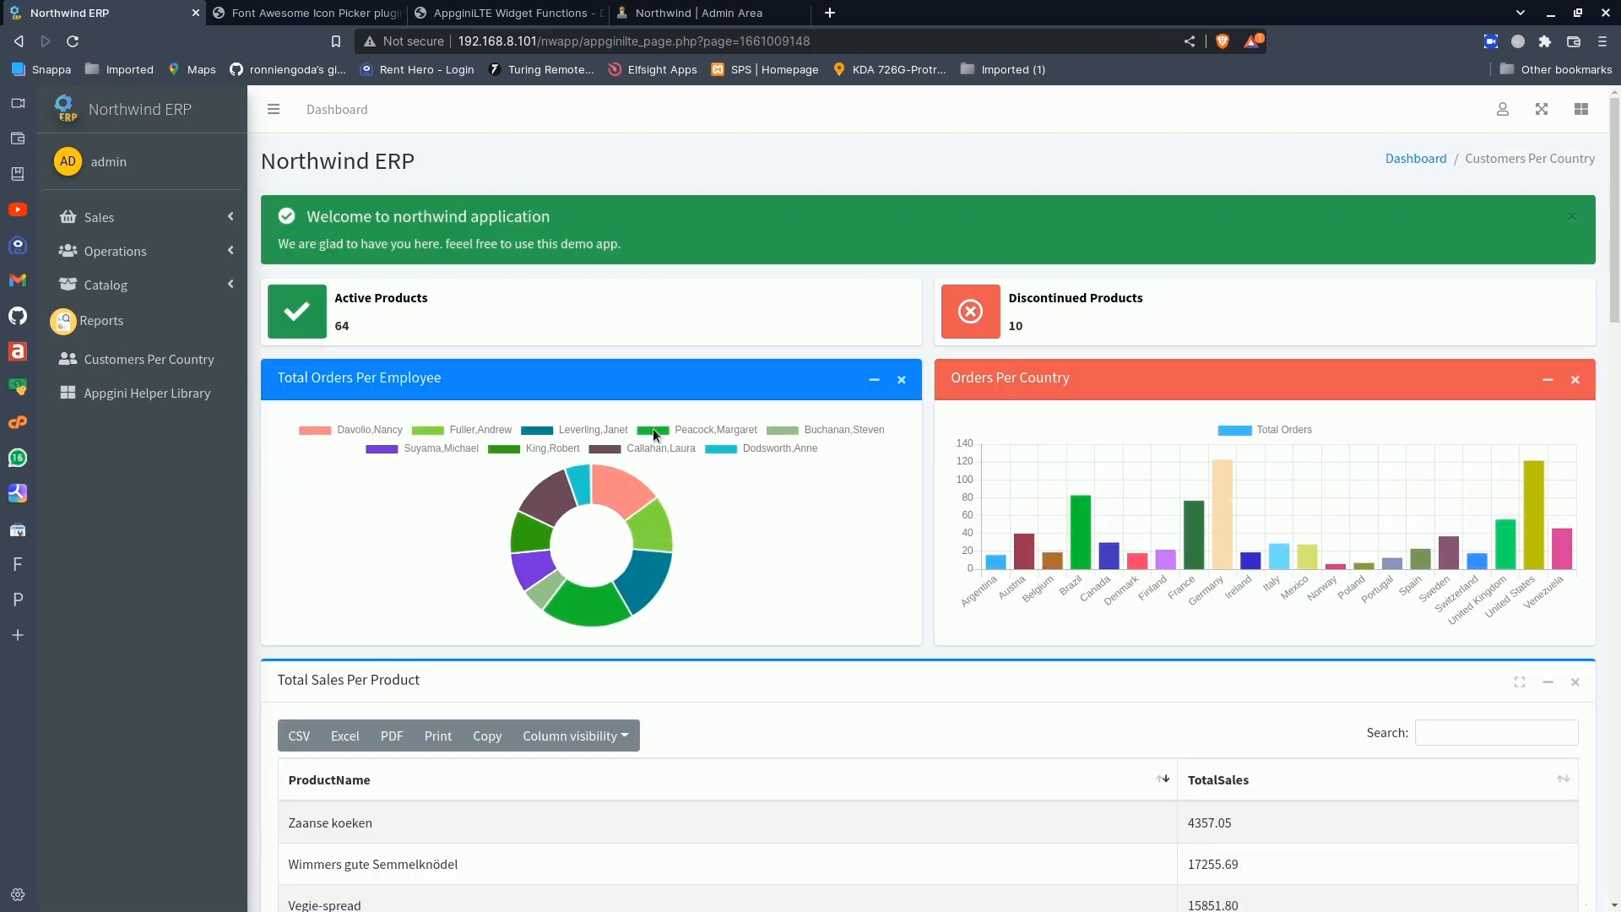
pyautogui.scroll(-8, 800, 516)
pyautogui.scroll(5, 799, 517)
pyautogui.scroll(-7, 799, 517)
pyautogui.scroll(10, 799, 516)
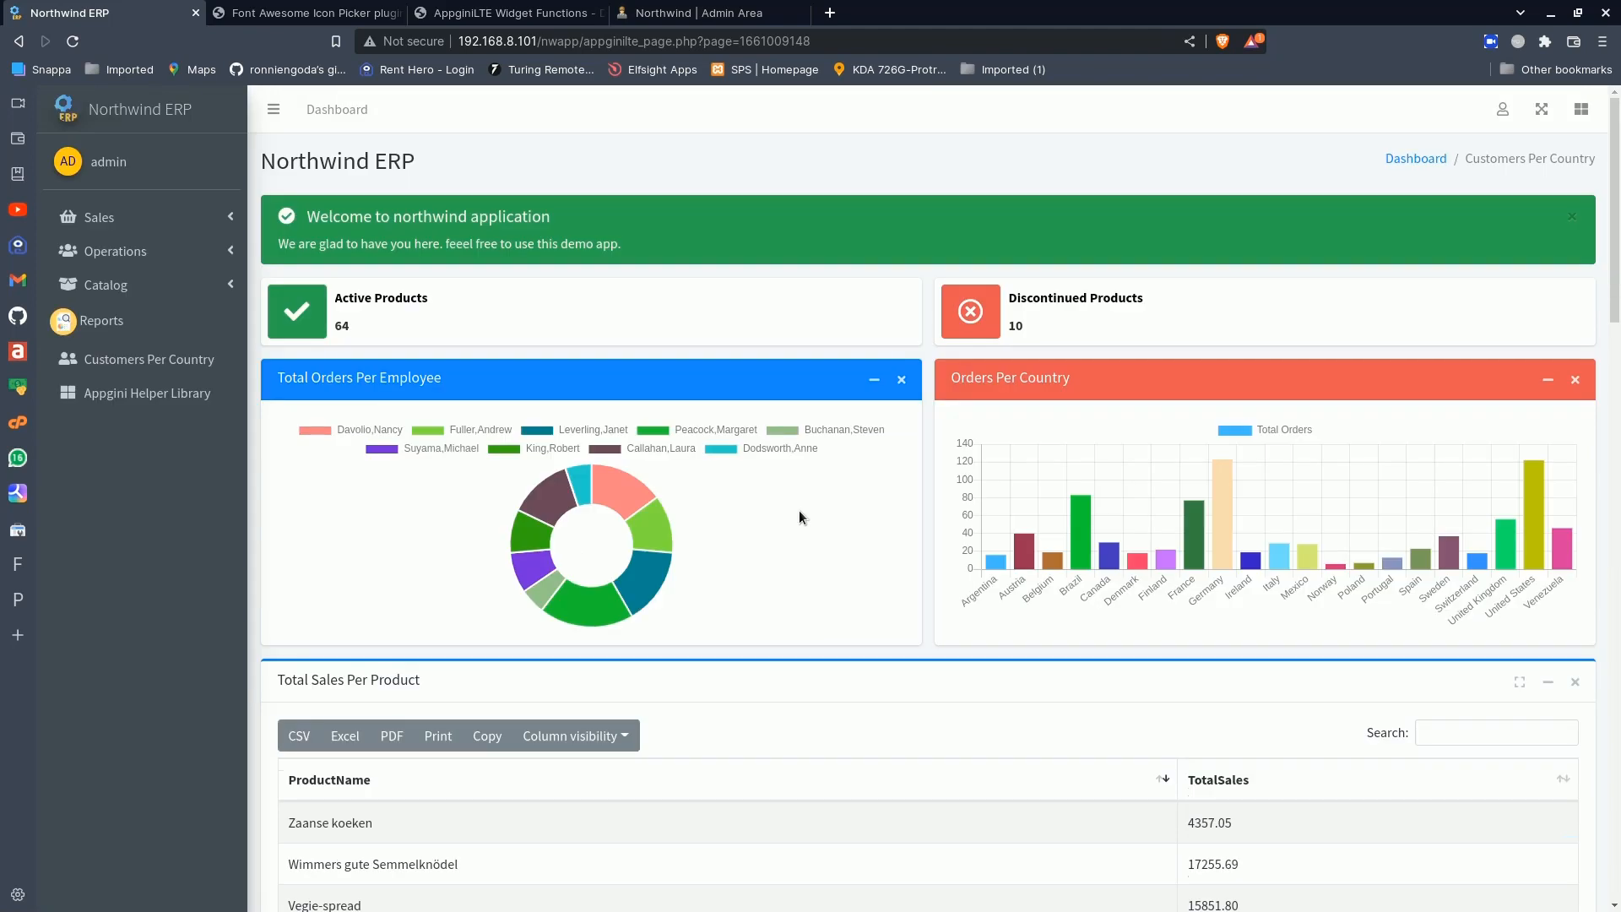
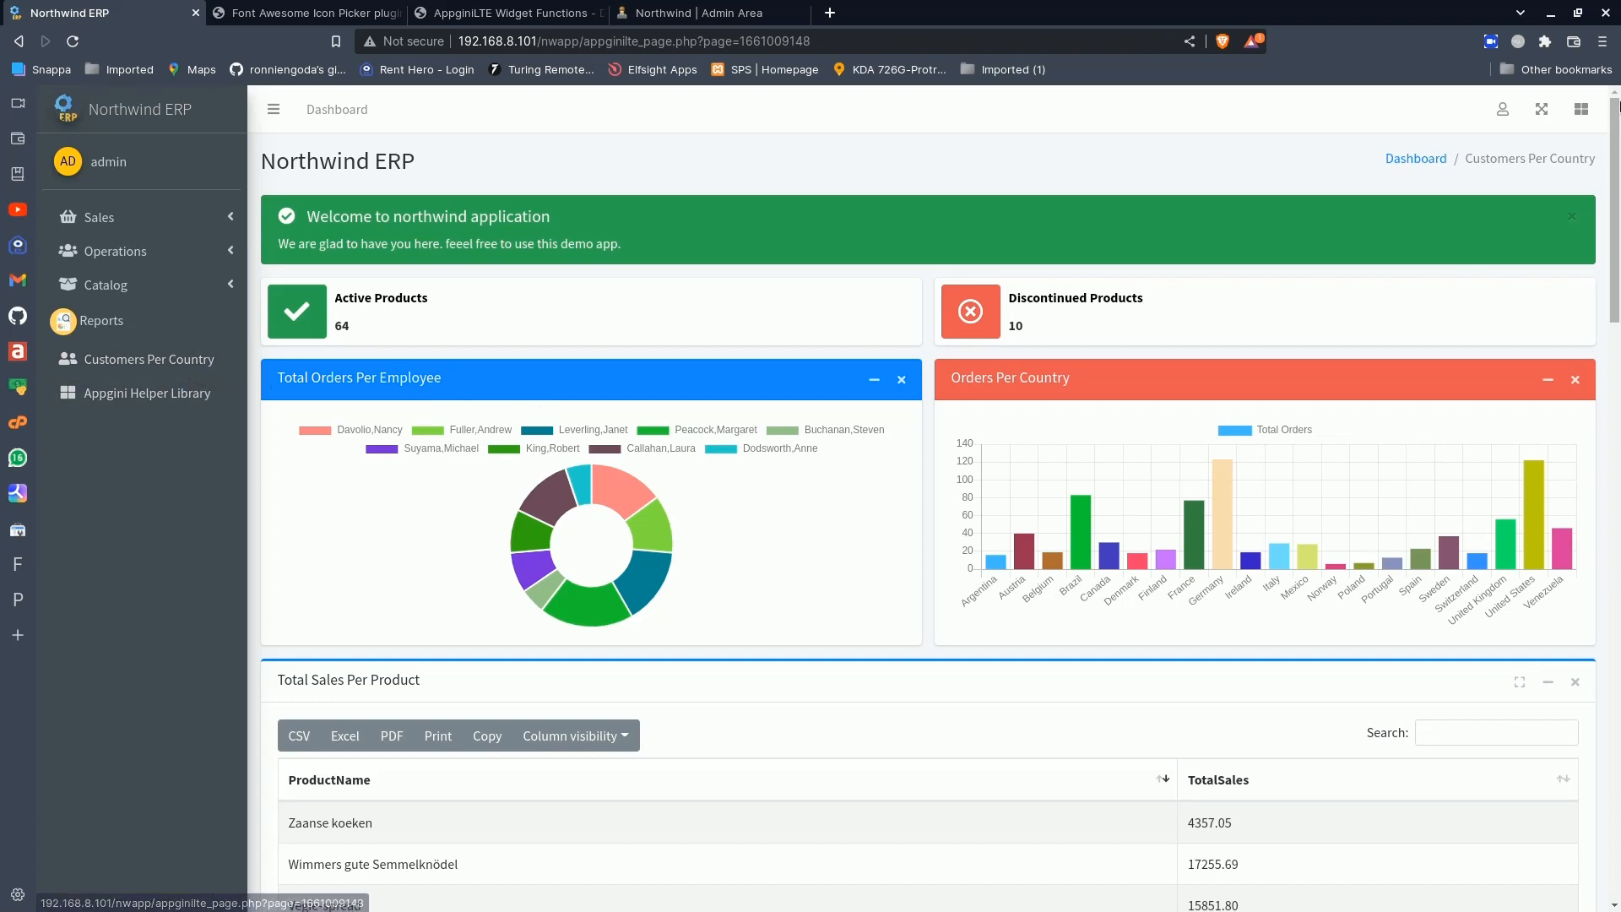
# - Open the Customers Per Country page settings in the Custom Pages Builder and set the page name to "Accountant Dasboard"
pyautogui.click(1502, 110)
pyautogui.click(1411, 351)
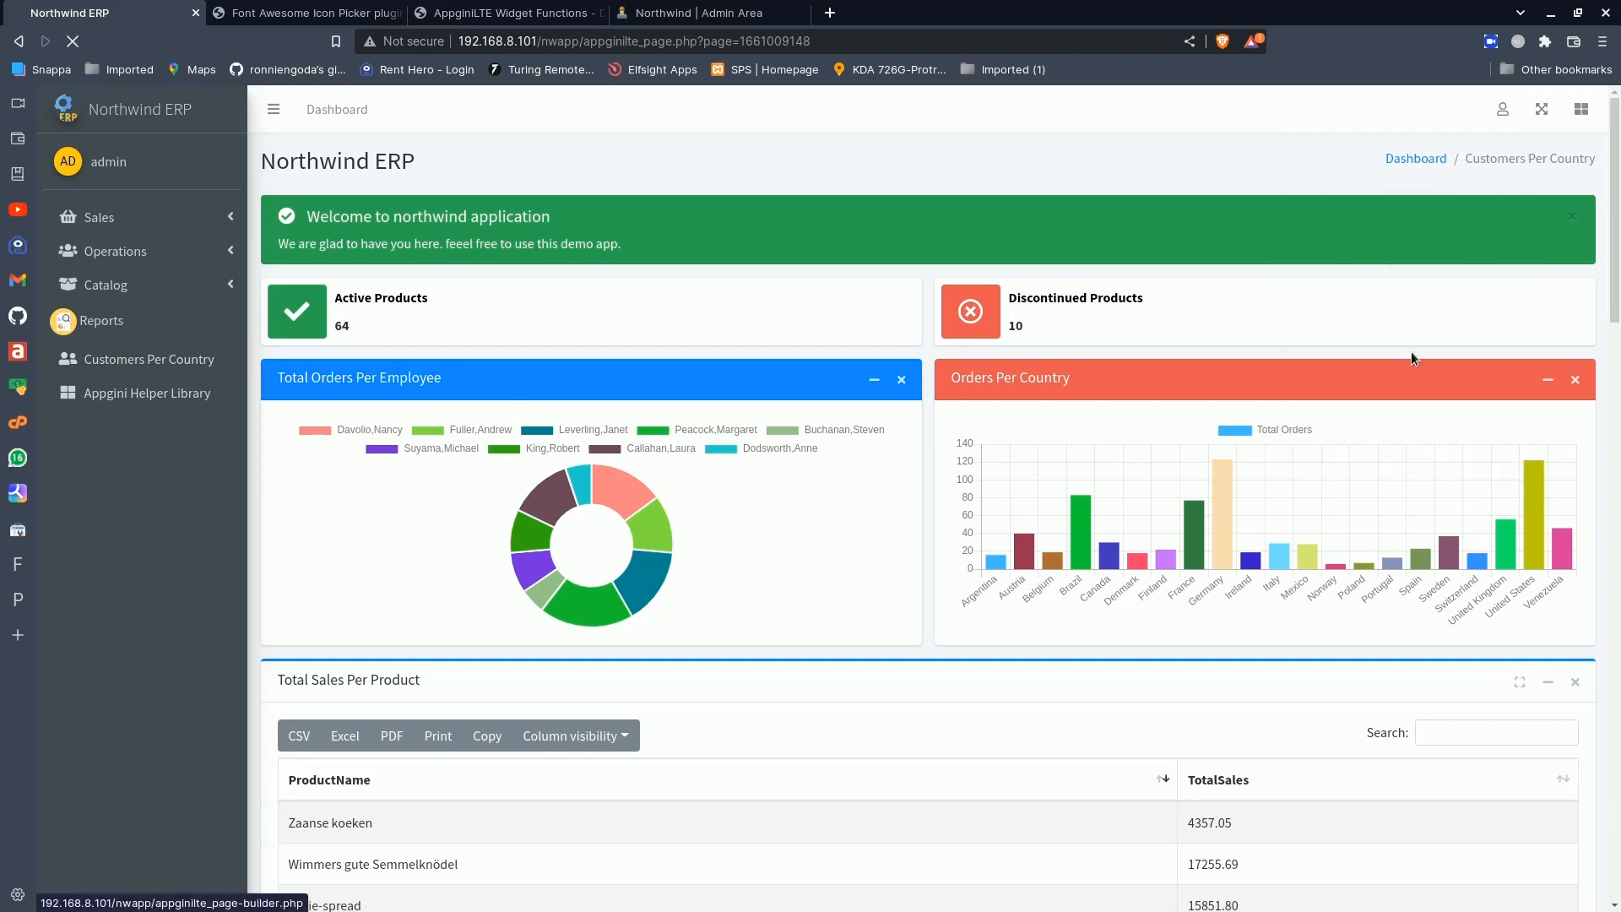
pyautogui.click(678, 402)
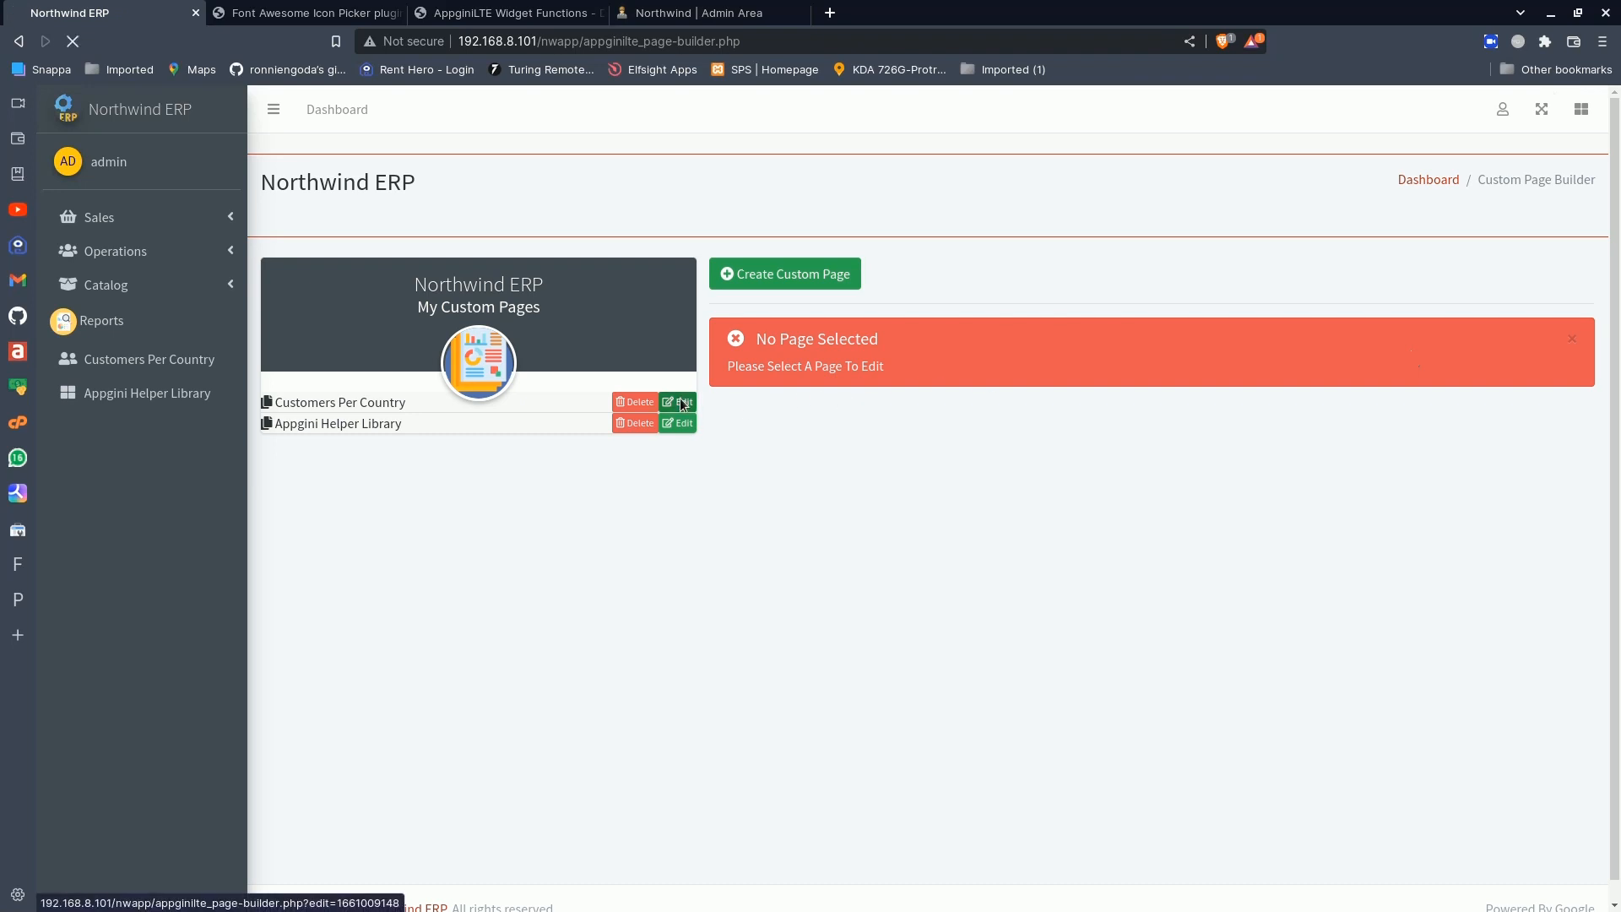
pyautogui.click(831, 291)
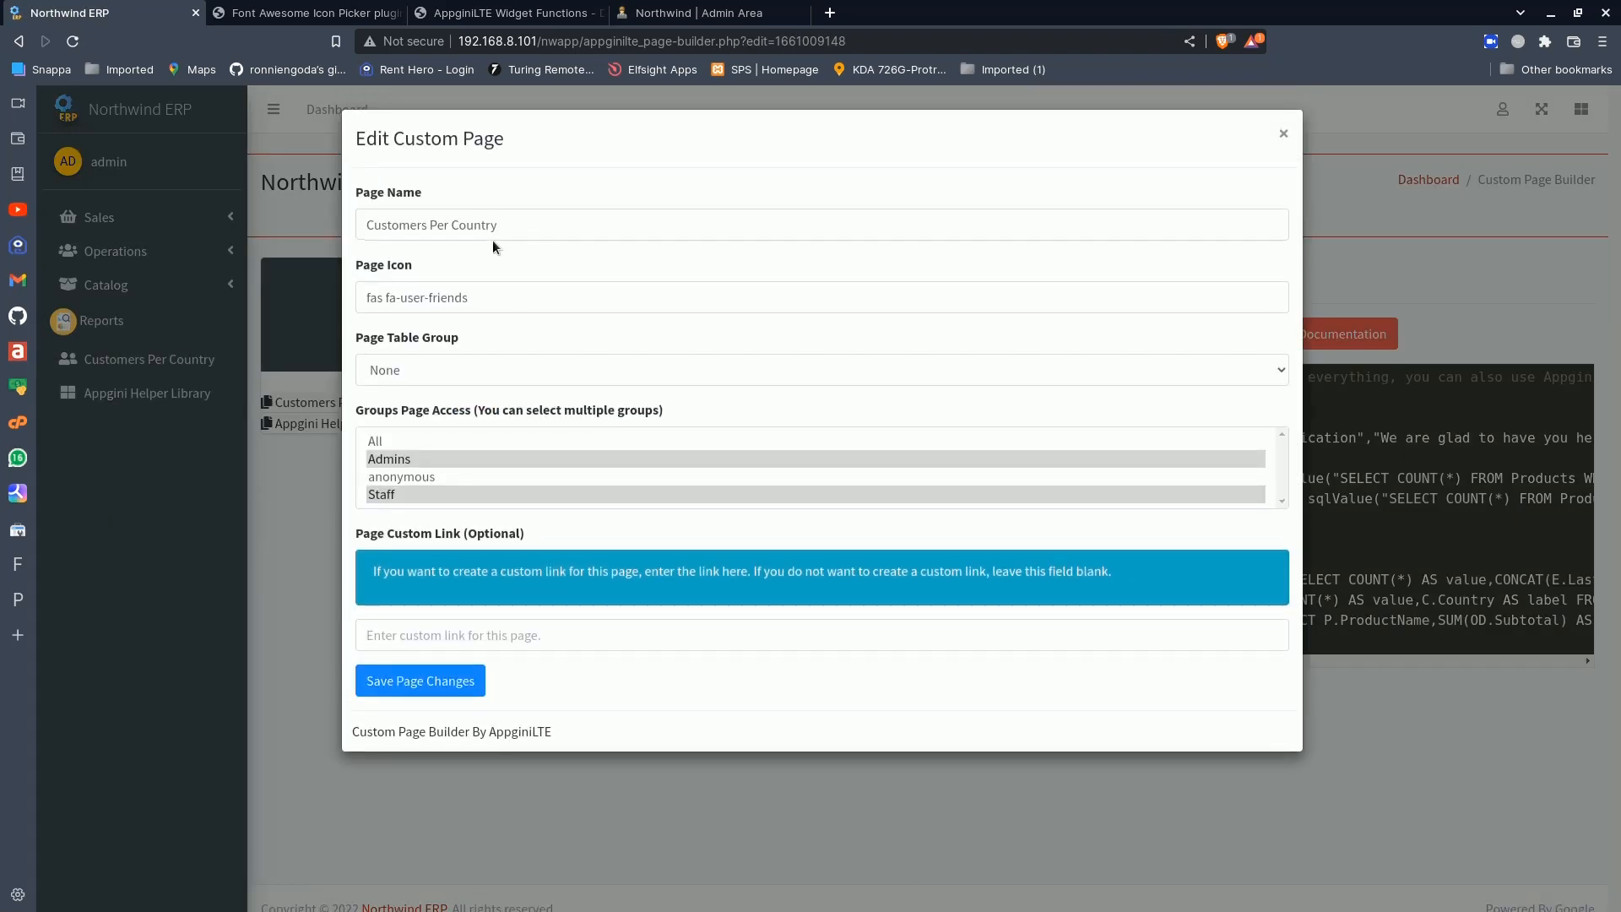
pyautogui.moveTo(504, 227); pyautogui.dragTo(361, 230)
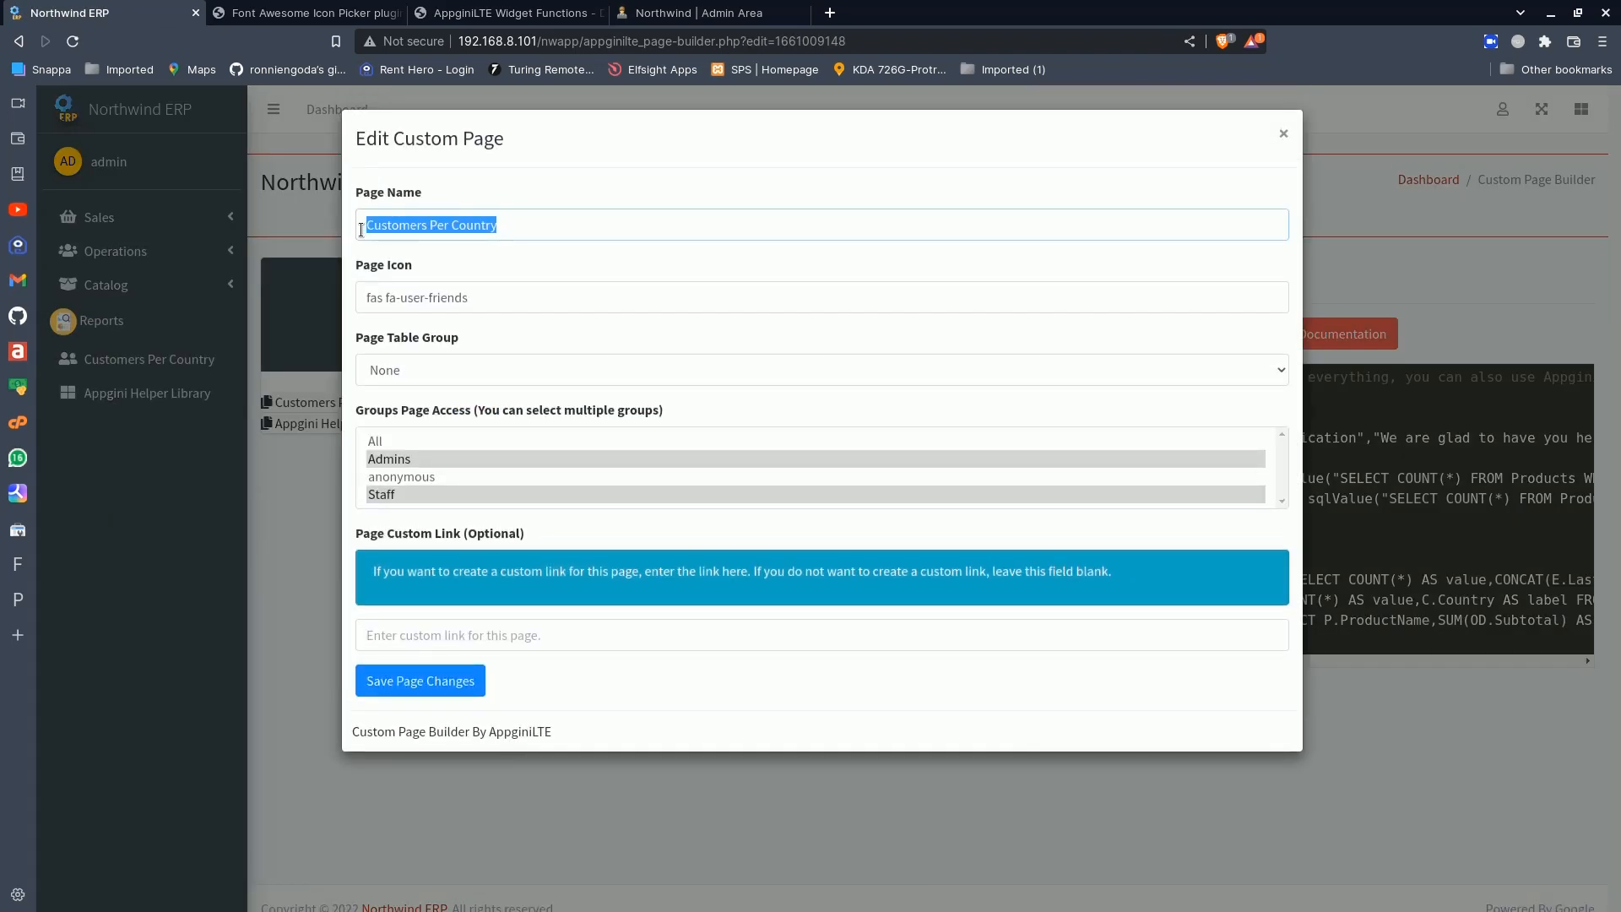
pyautogui.write('A')
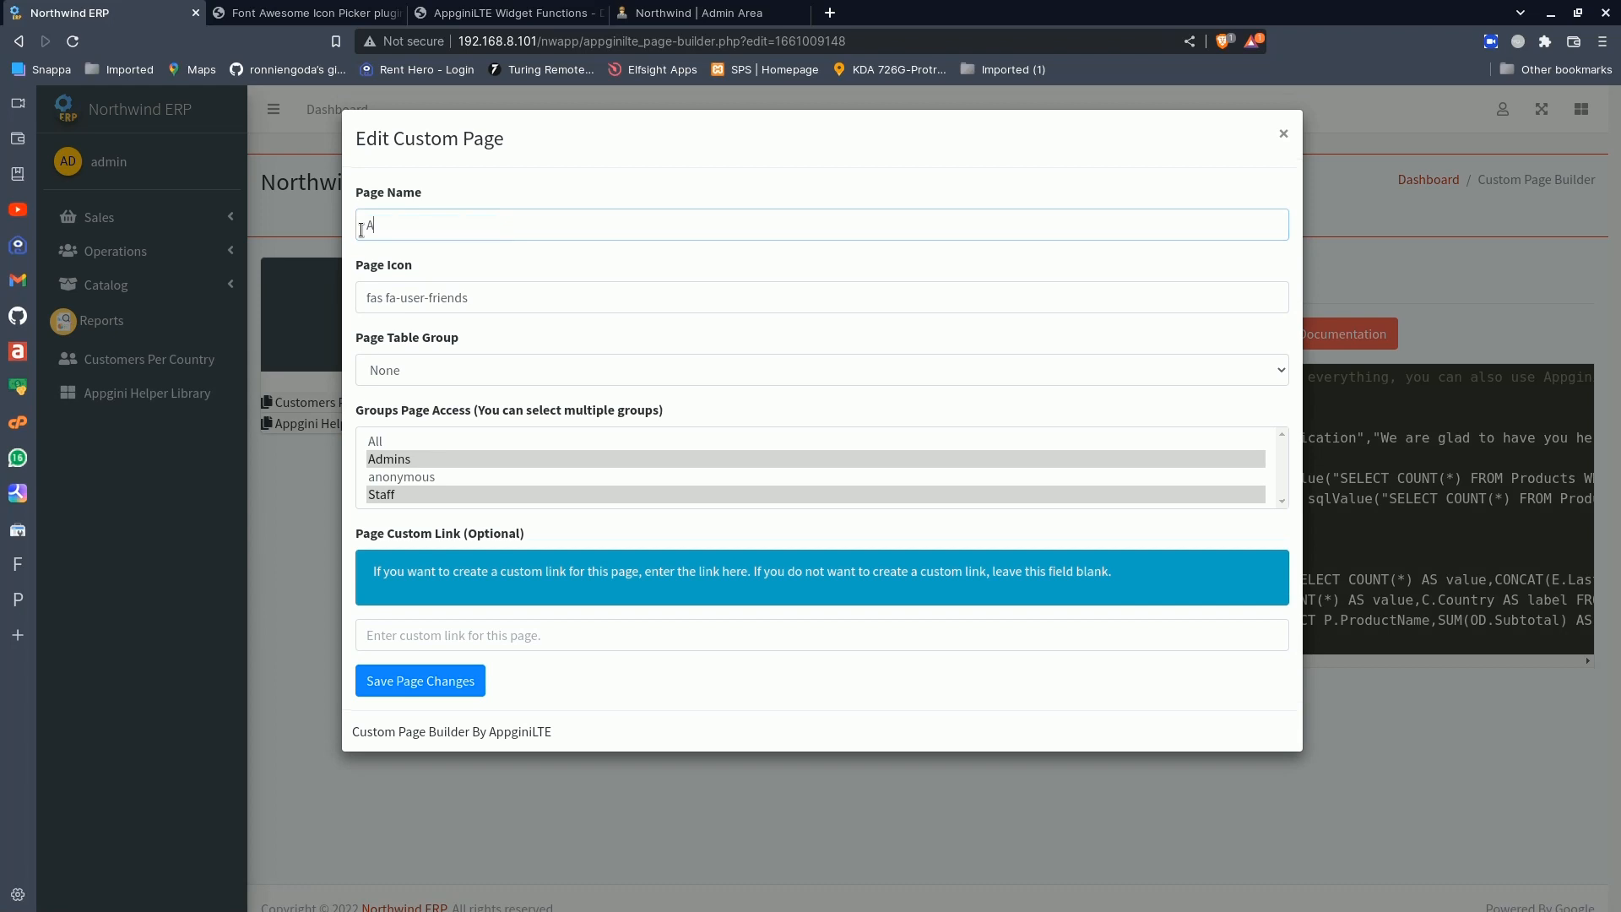
pyautogui.write('ccountant')
pyautogui.write('board')
# - Search the Font Awesome Icon Picker site for "dashb", pick the gauge icon and copy its class, fas fa-tachometer-alt
pyautogui.click(308, 12)
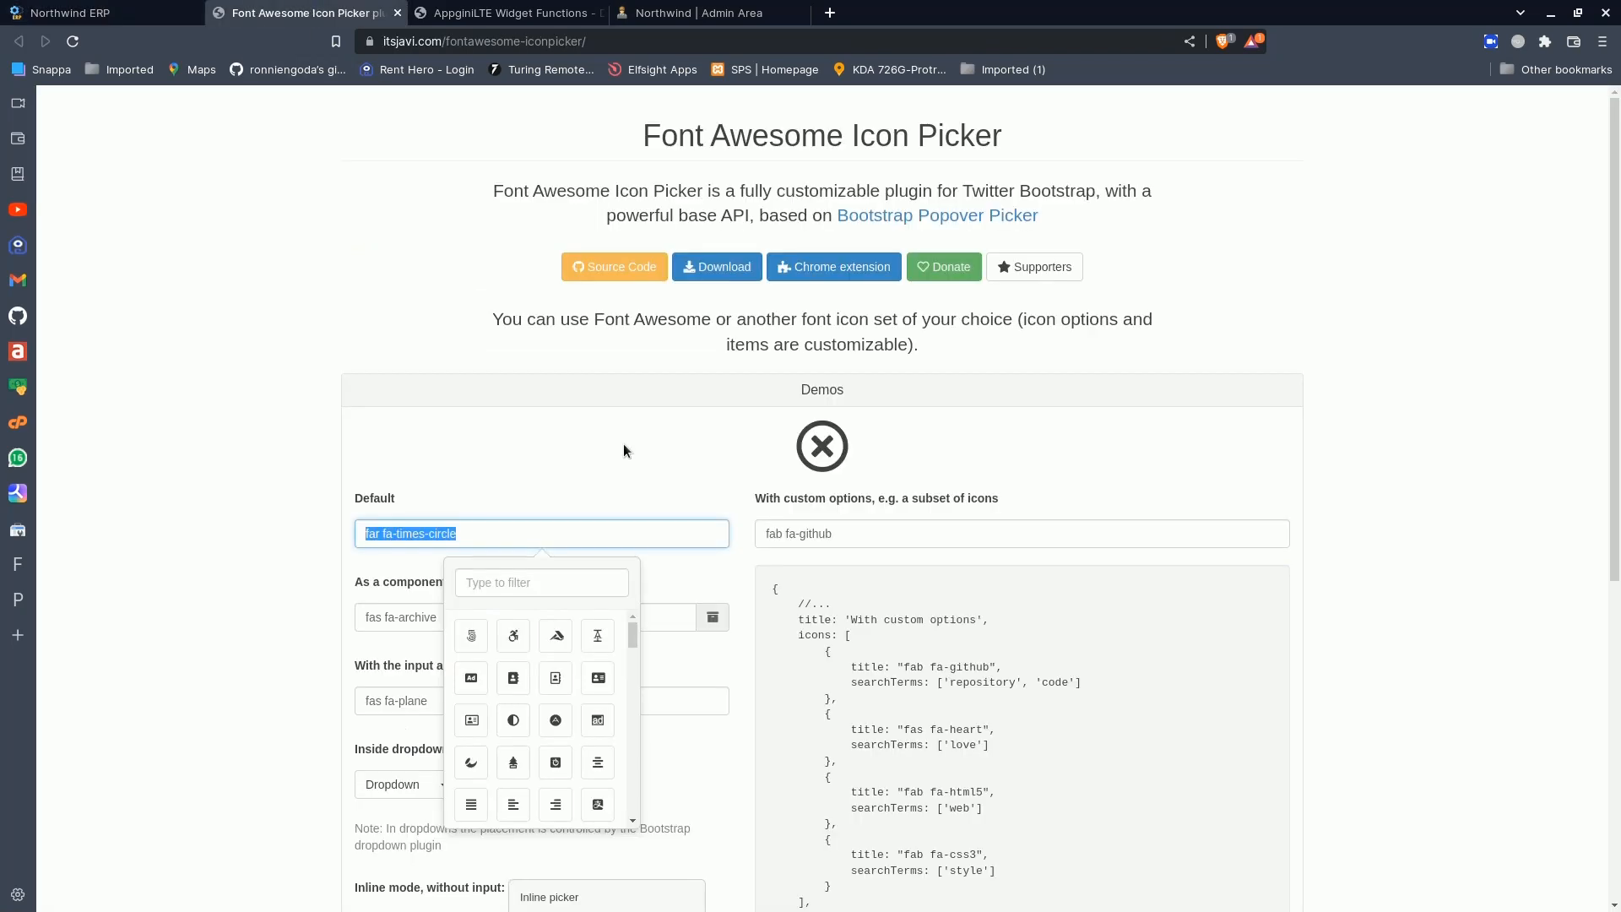
pyautogui.click(506, 579)
pyautogui.write('dashb')
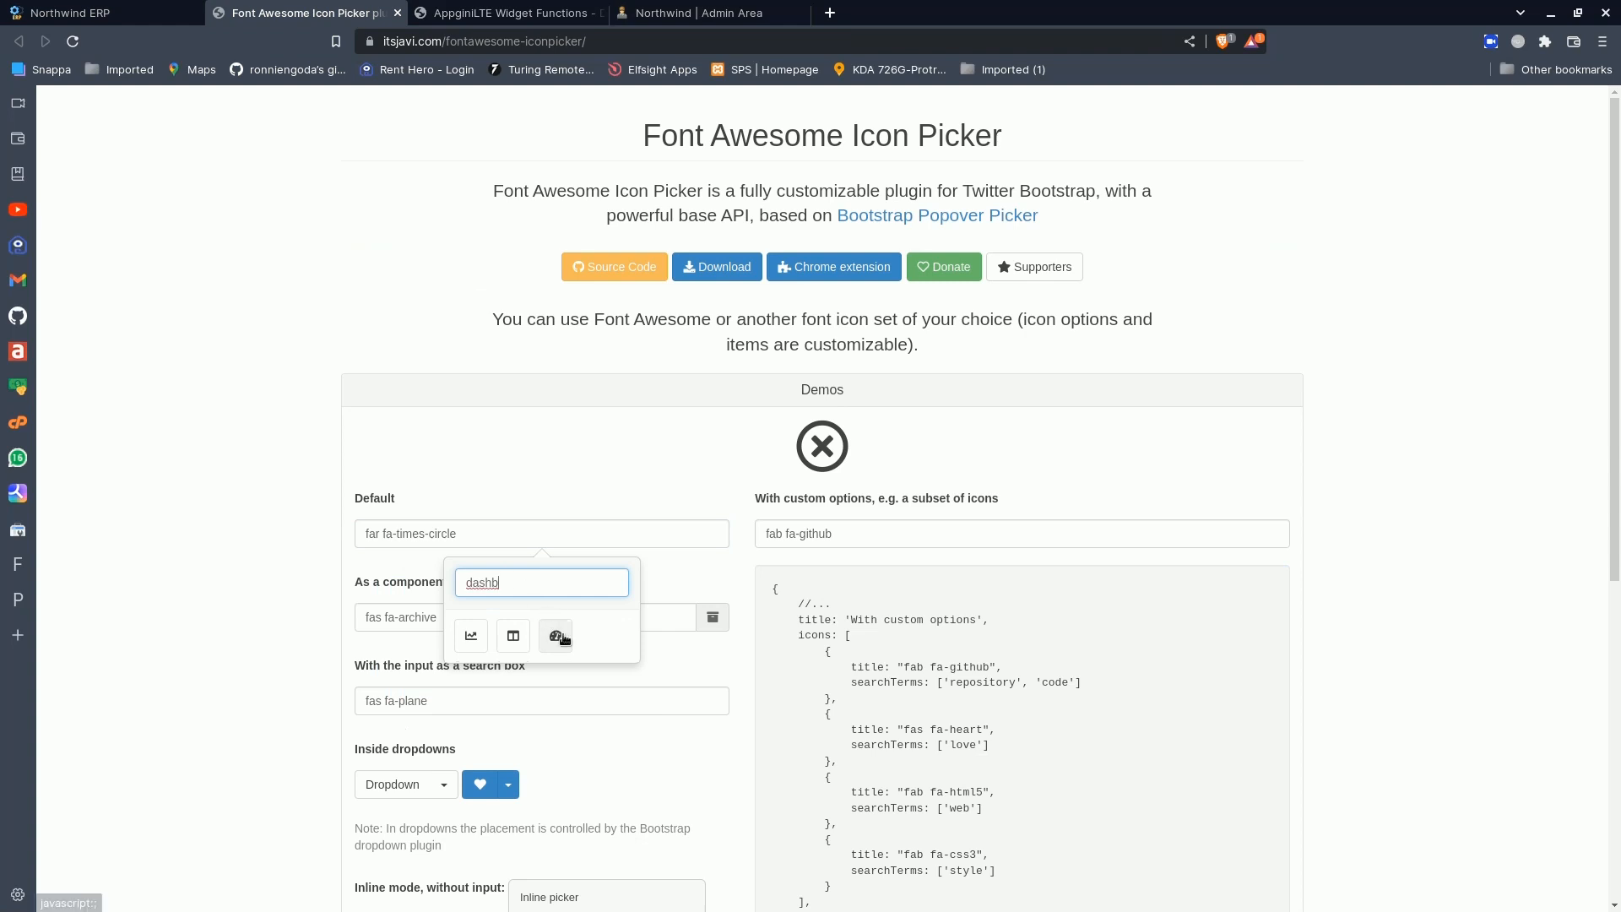
pyautogui.click(559, 637)
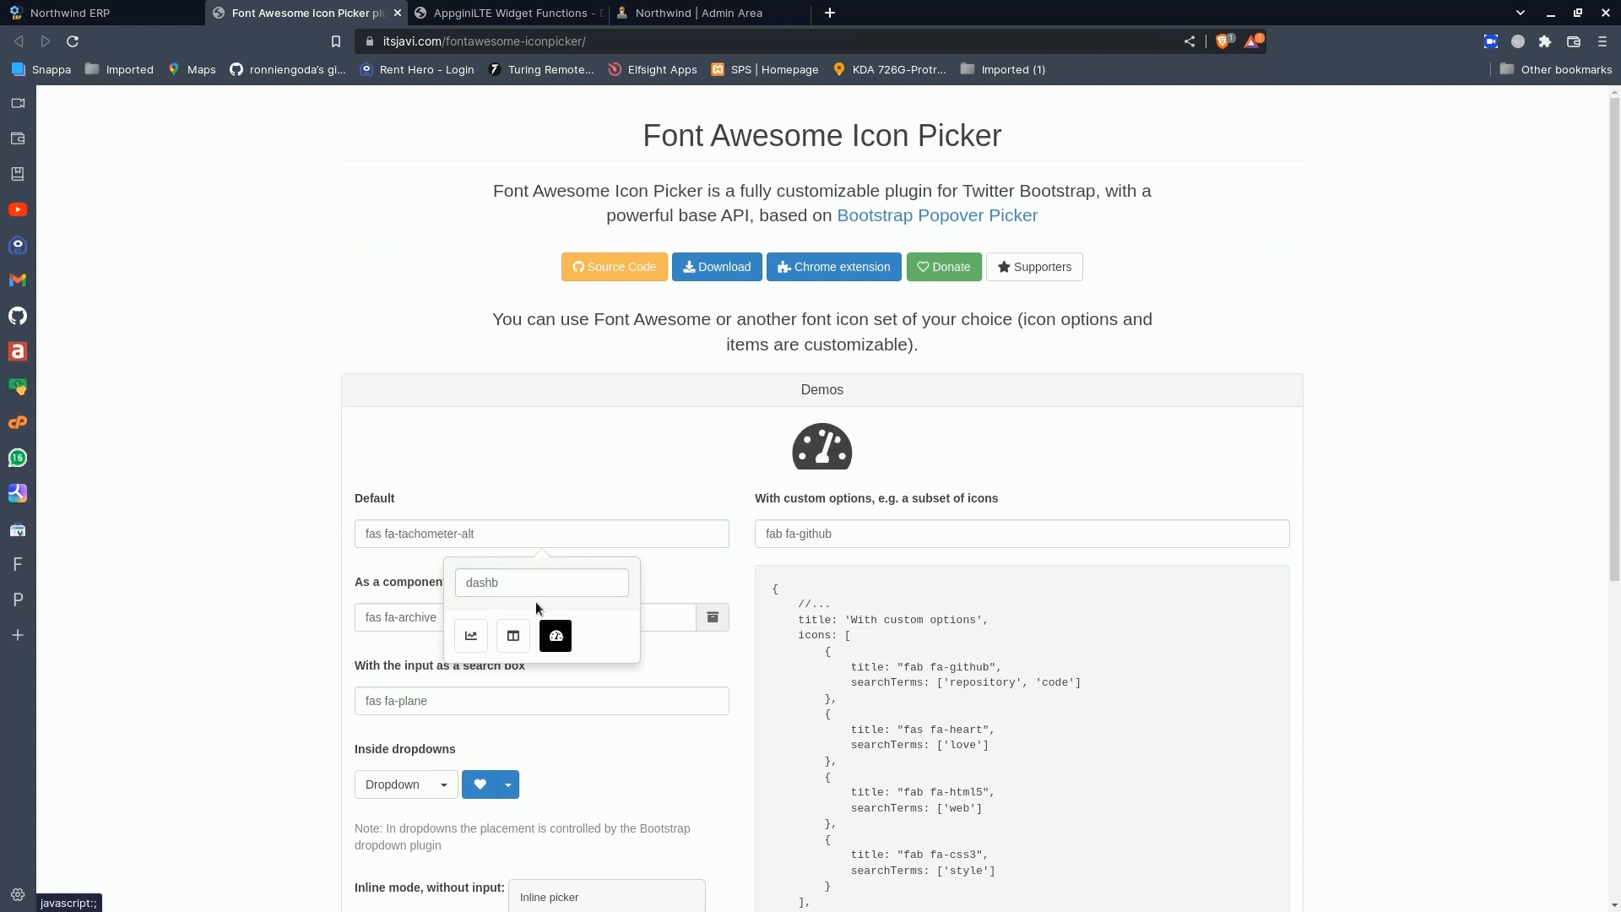
pyautogui.moveTo(507, 533); pyautogui.dragTo(346, 538)
pyautogui.hotkey('ctrl', 'c')
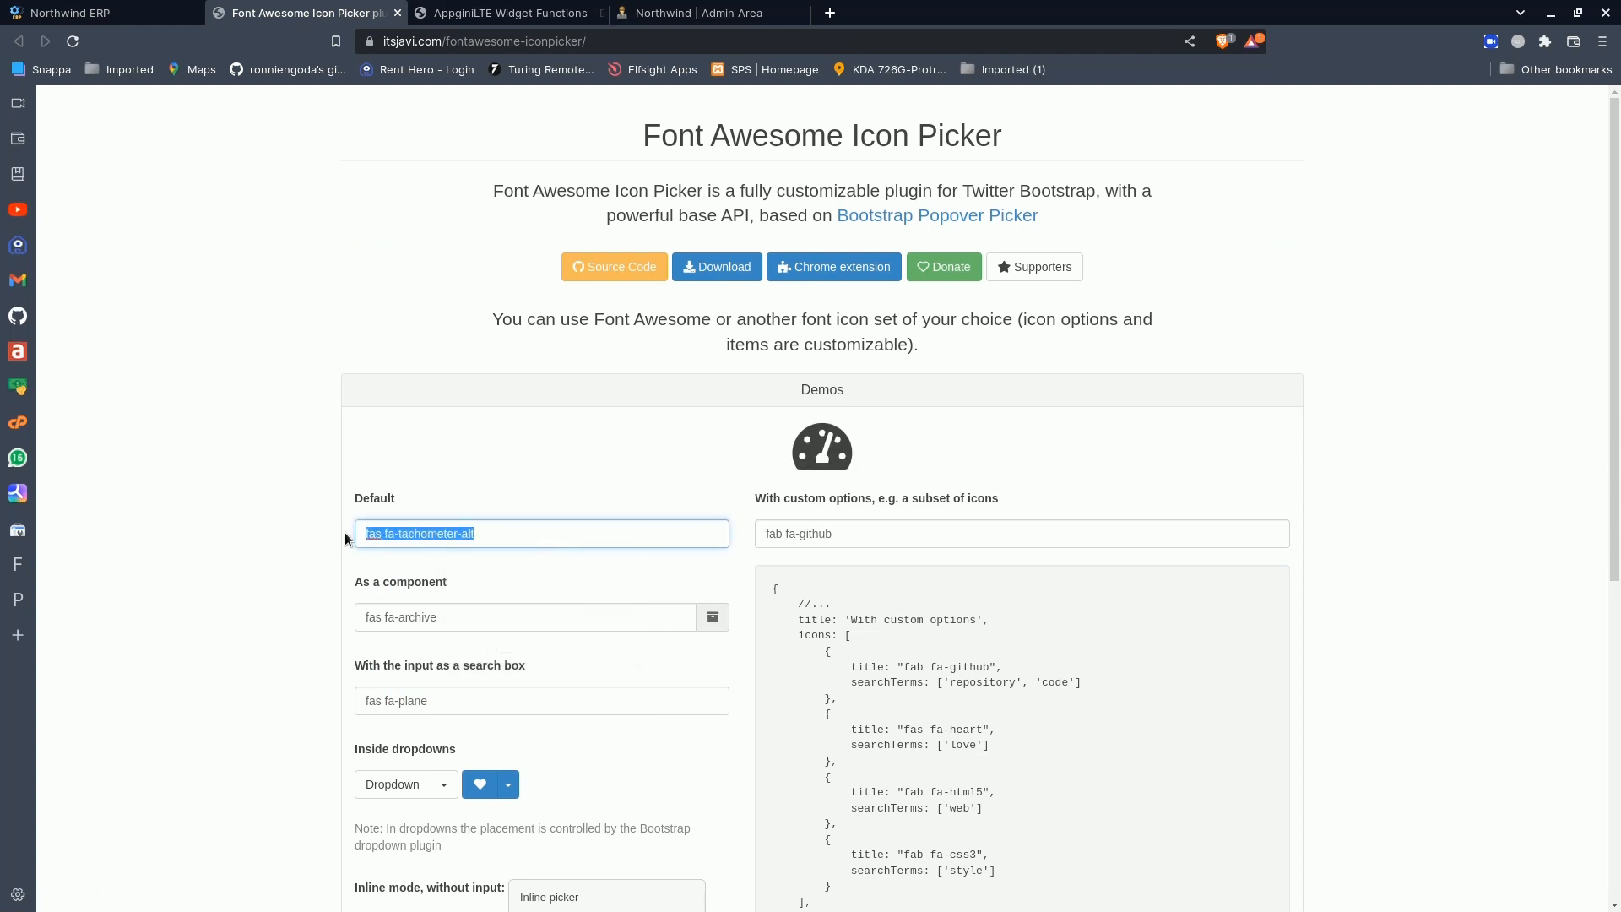
# - Back in the Northwind ERP page settings, replace the page icon with fas fa-tachometer-alt and save the page changes
pyautogui.click(136, 5)
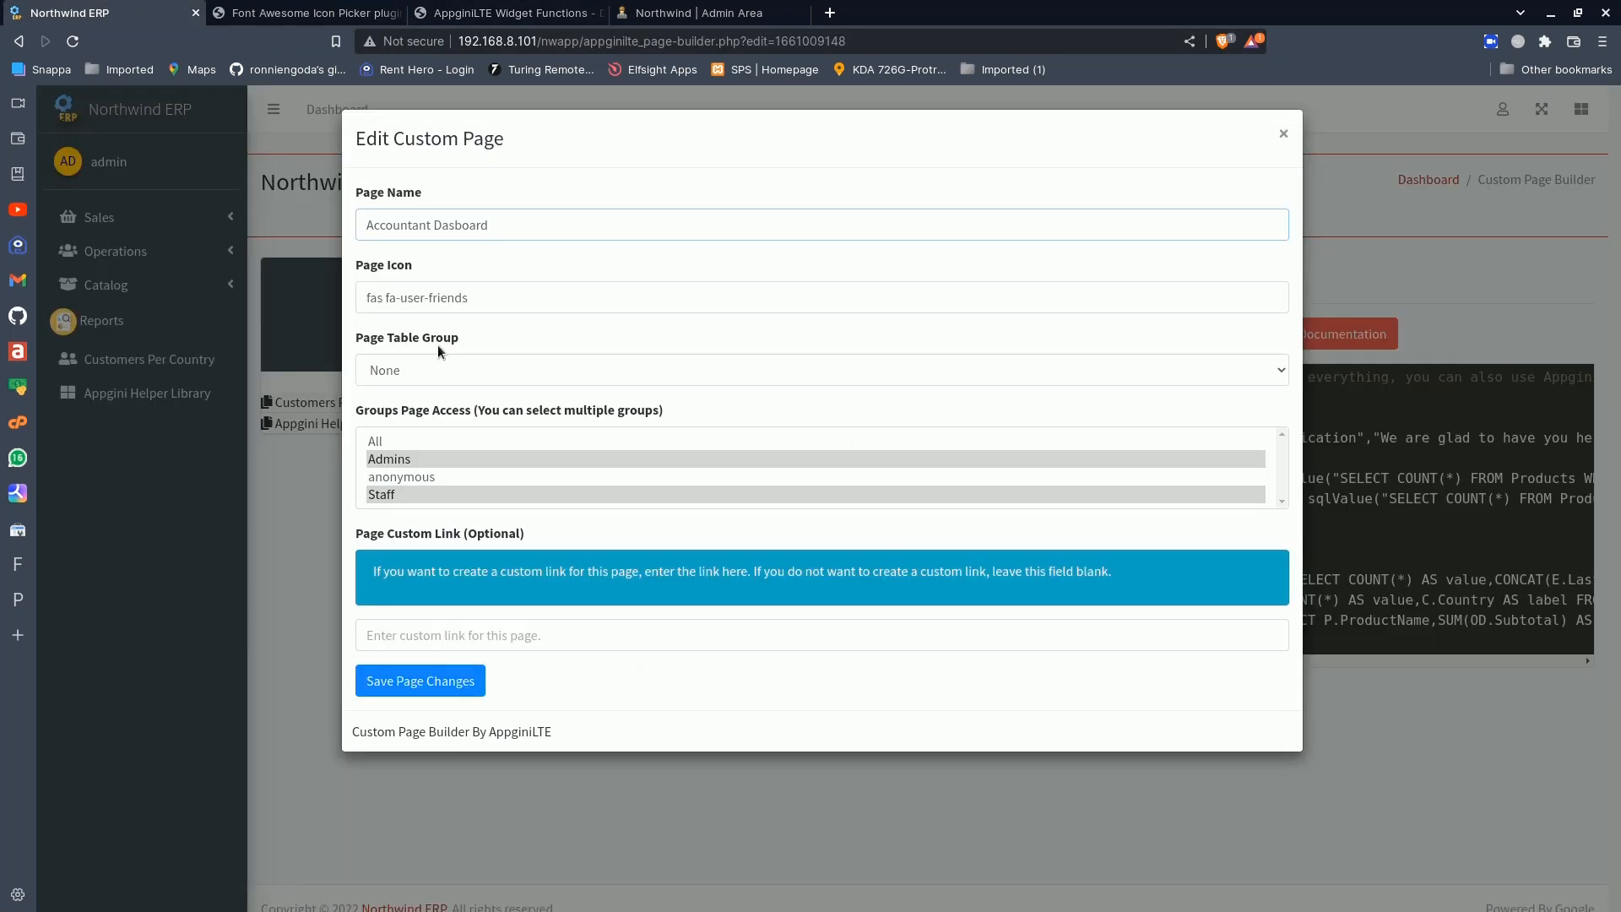
pyautogui.moveTo(490, 301); pyautogui.dragTo(357, 300)
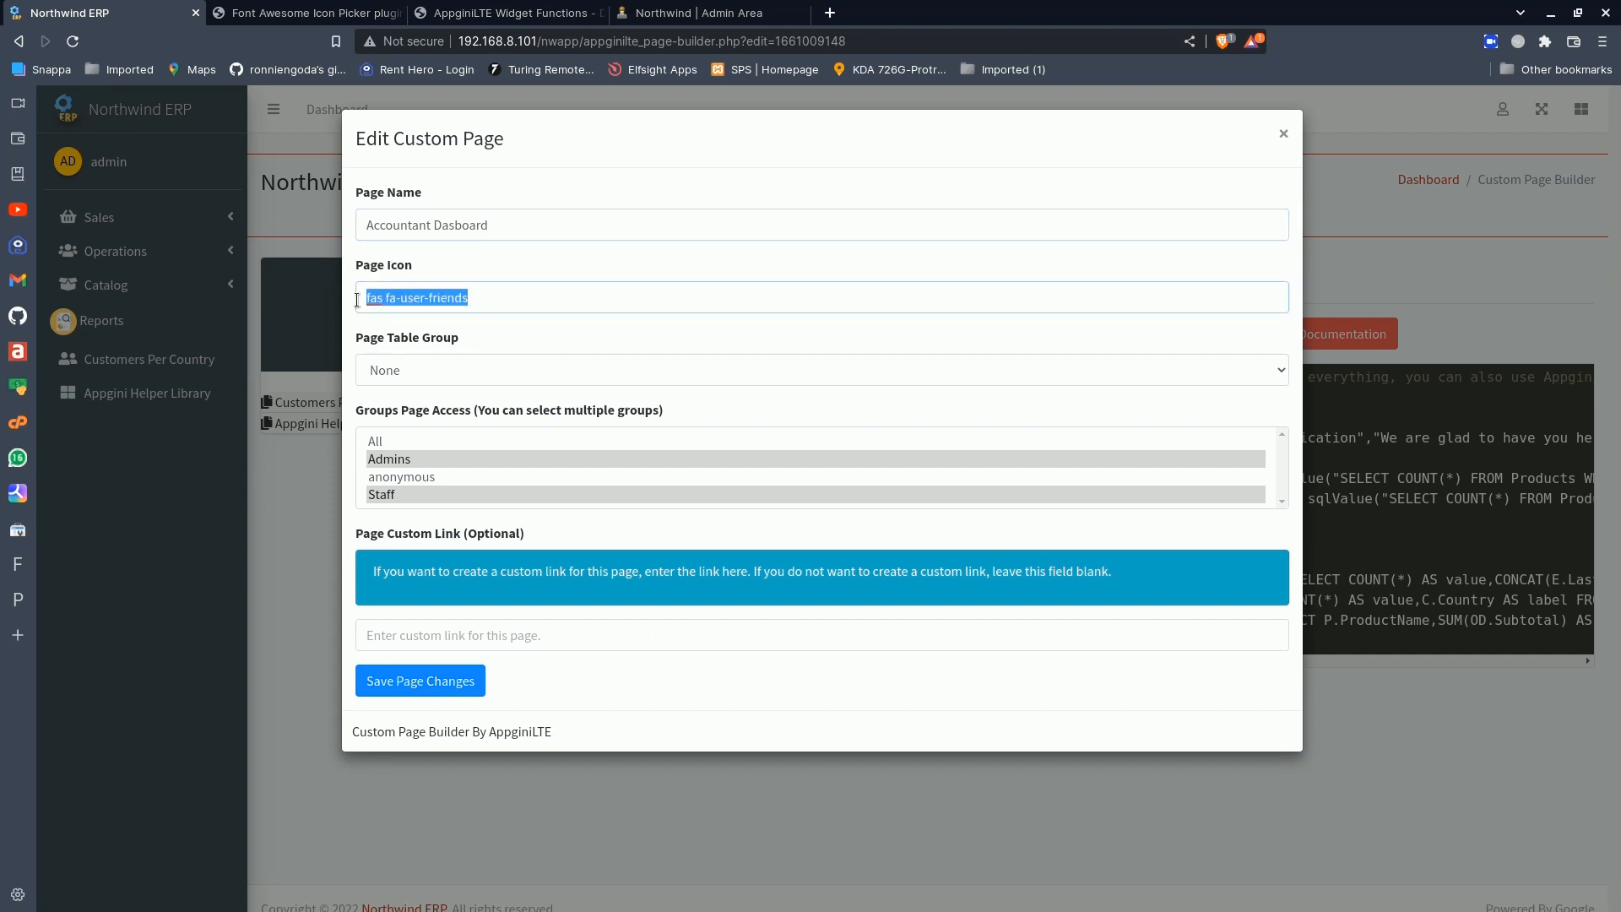
pyautogui.hotkey('ctrl', 'v')
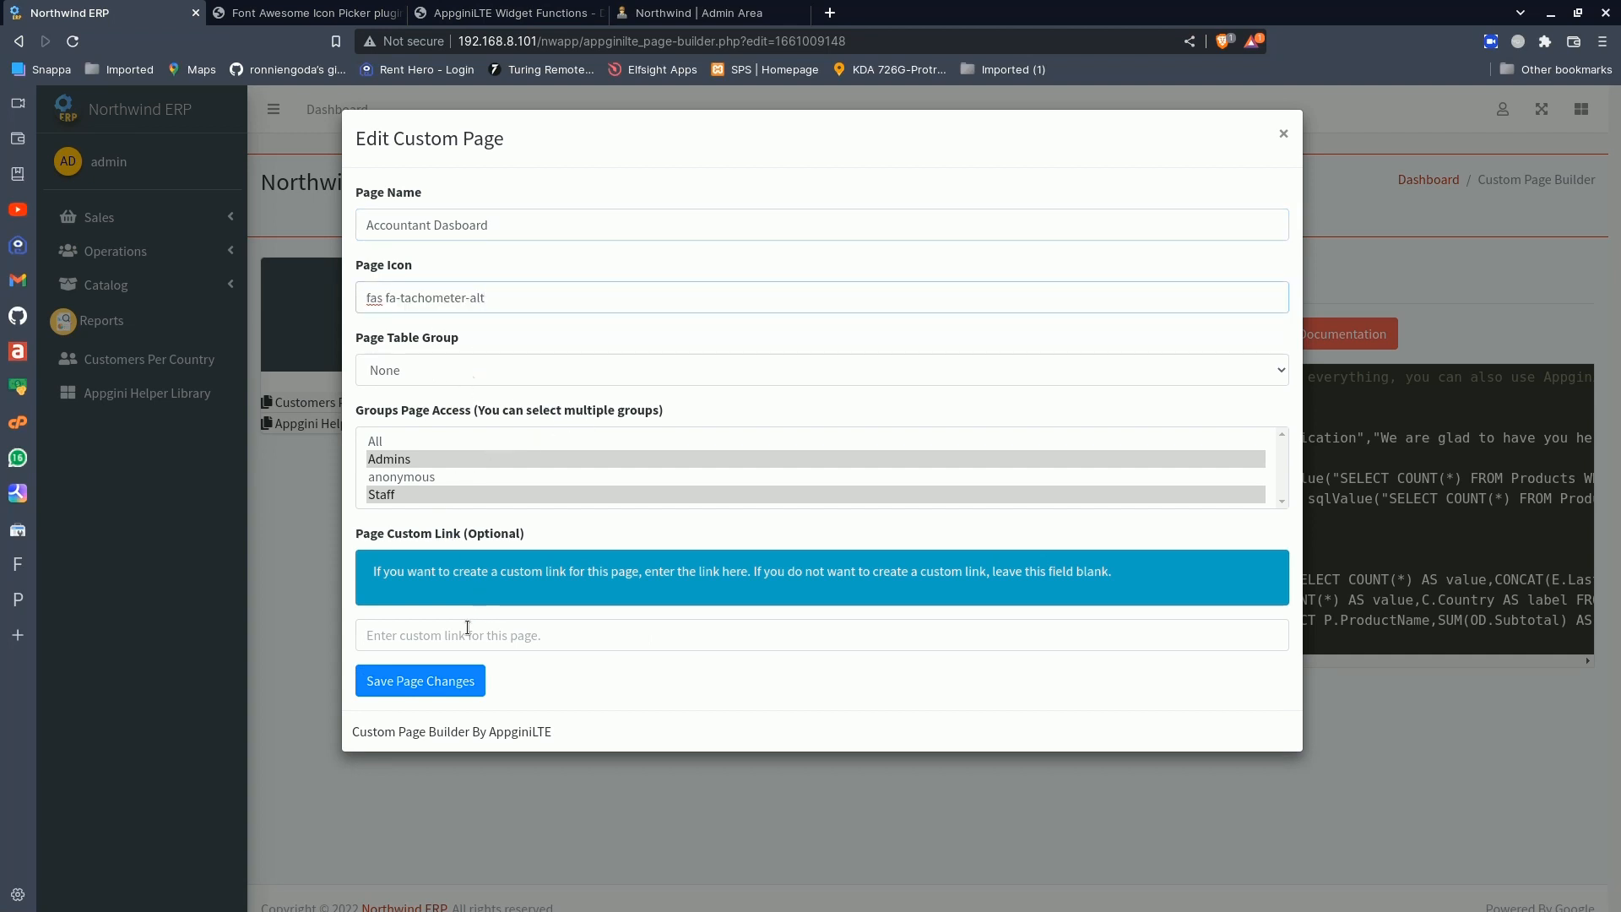
pyautogui.click(422, 682)
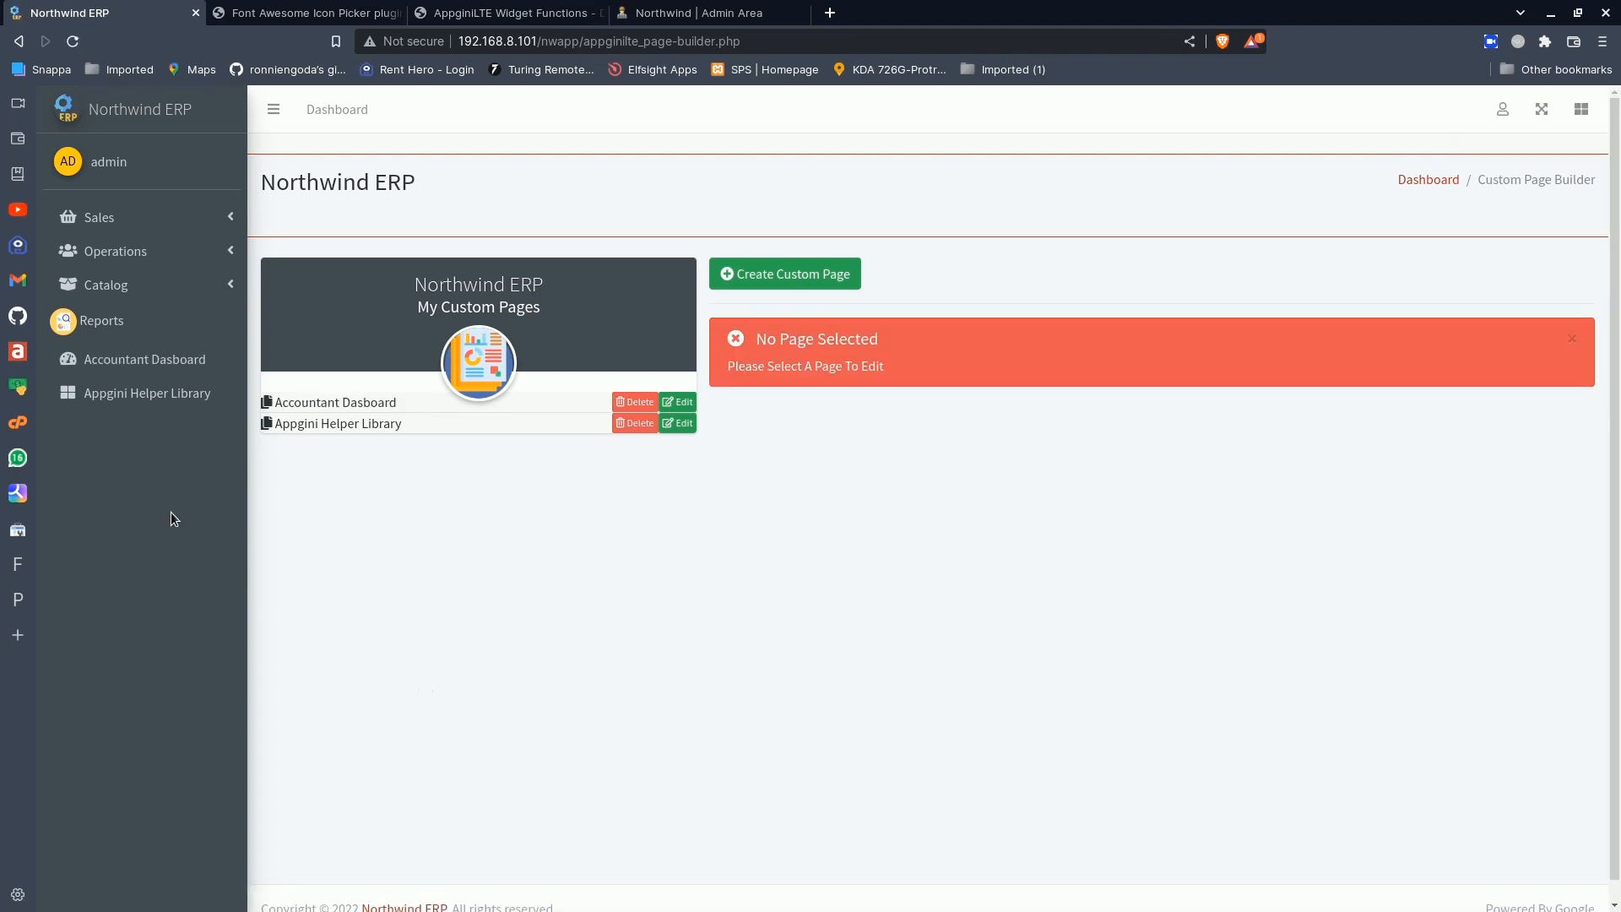
# - Open the Accountant Dasboard page and look over its info boxes, charts and Total Sales Per Product table
pyautogui.click(135, 363)
pyautogui.scroll(-8, 641, 497)
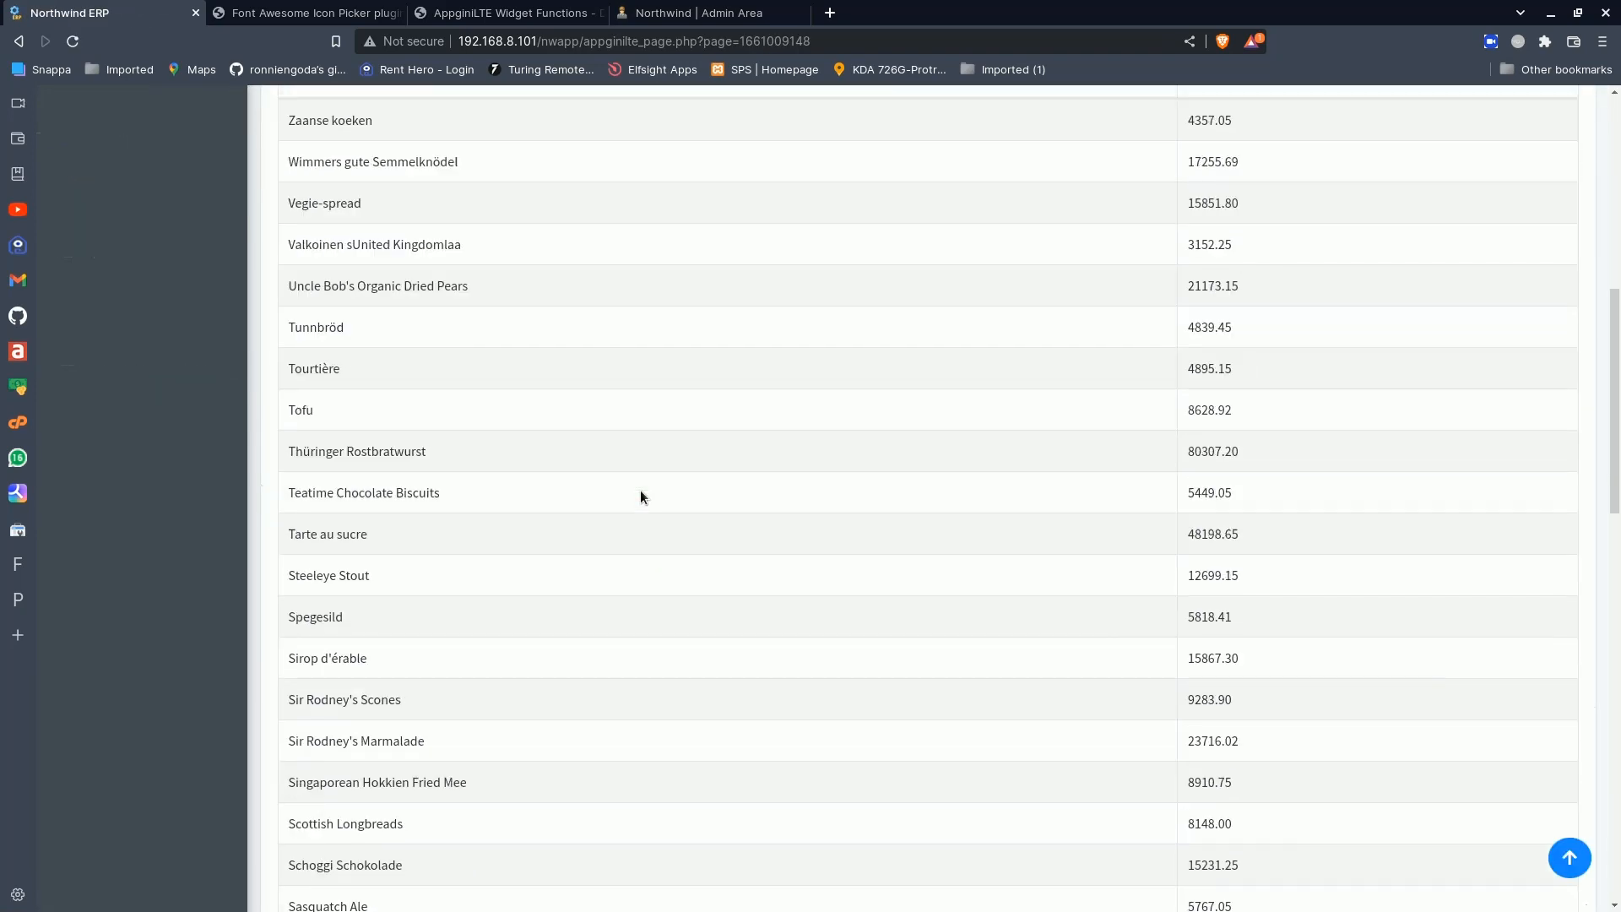
pyautogui.scroll(8, 641, 496)
pyautogui.scroll(-11, 641, 497)
pyautogui.scroll(11, 641, 496)
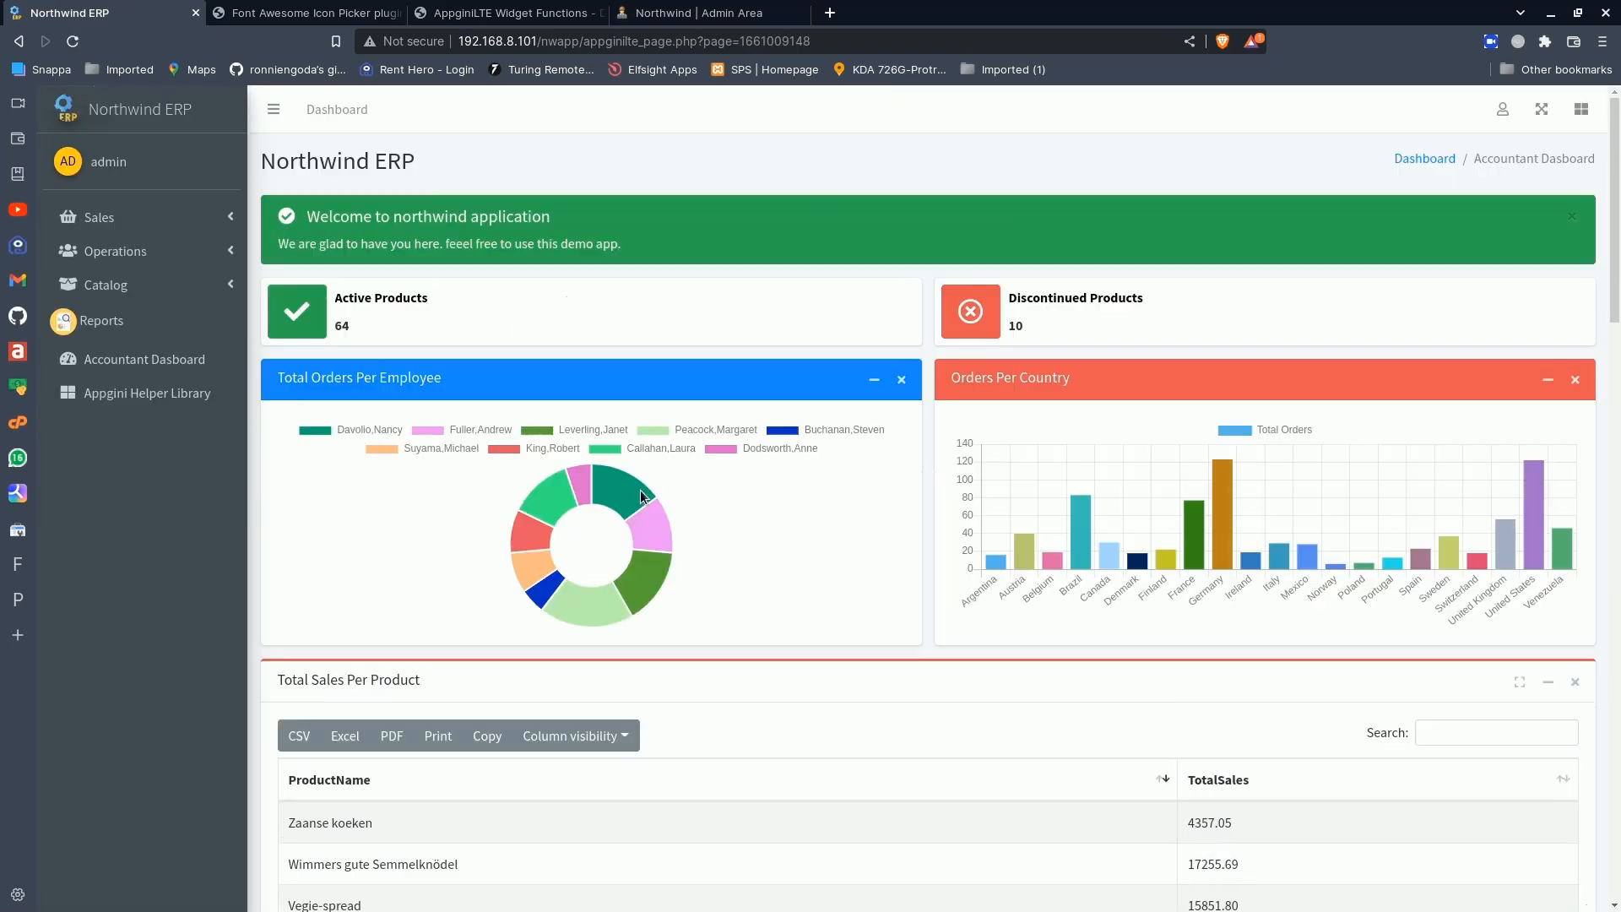
pyautogui.scroll(-2, 642, 494)
pyautogui.scroll(2, 641, 494)
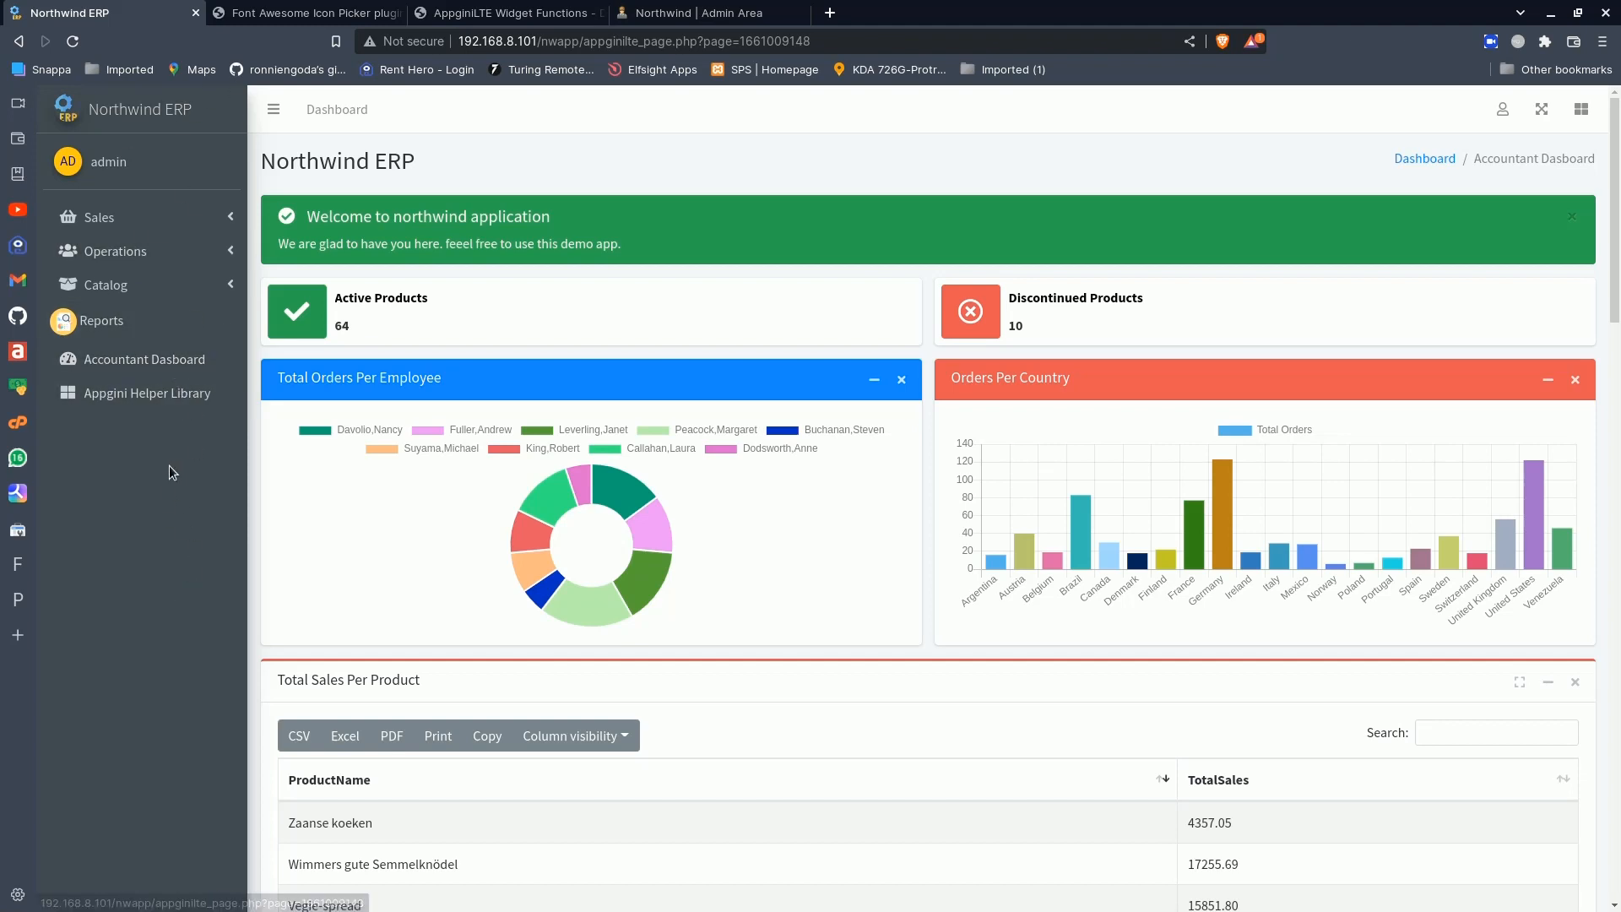
pyautogui.click(155, 361)
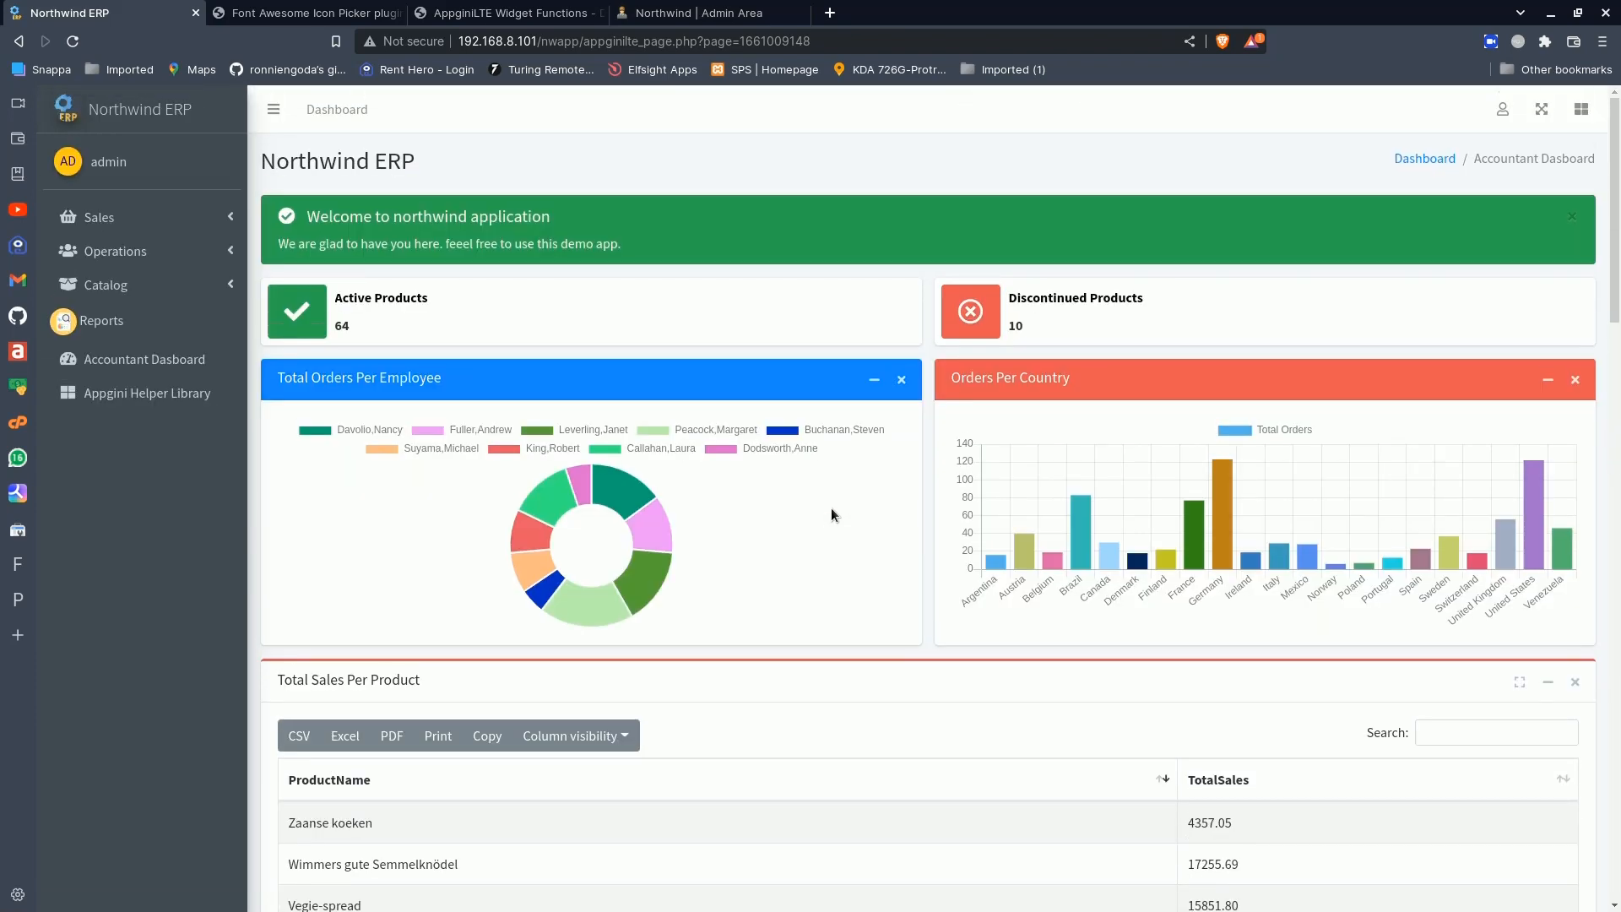
# - Open the Accountant Dasboard page's code in the Custom Pages Builder and insert an empty line above the first row div
pyautogui.click(1502, 110)
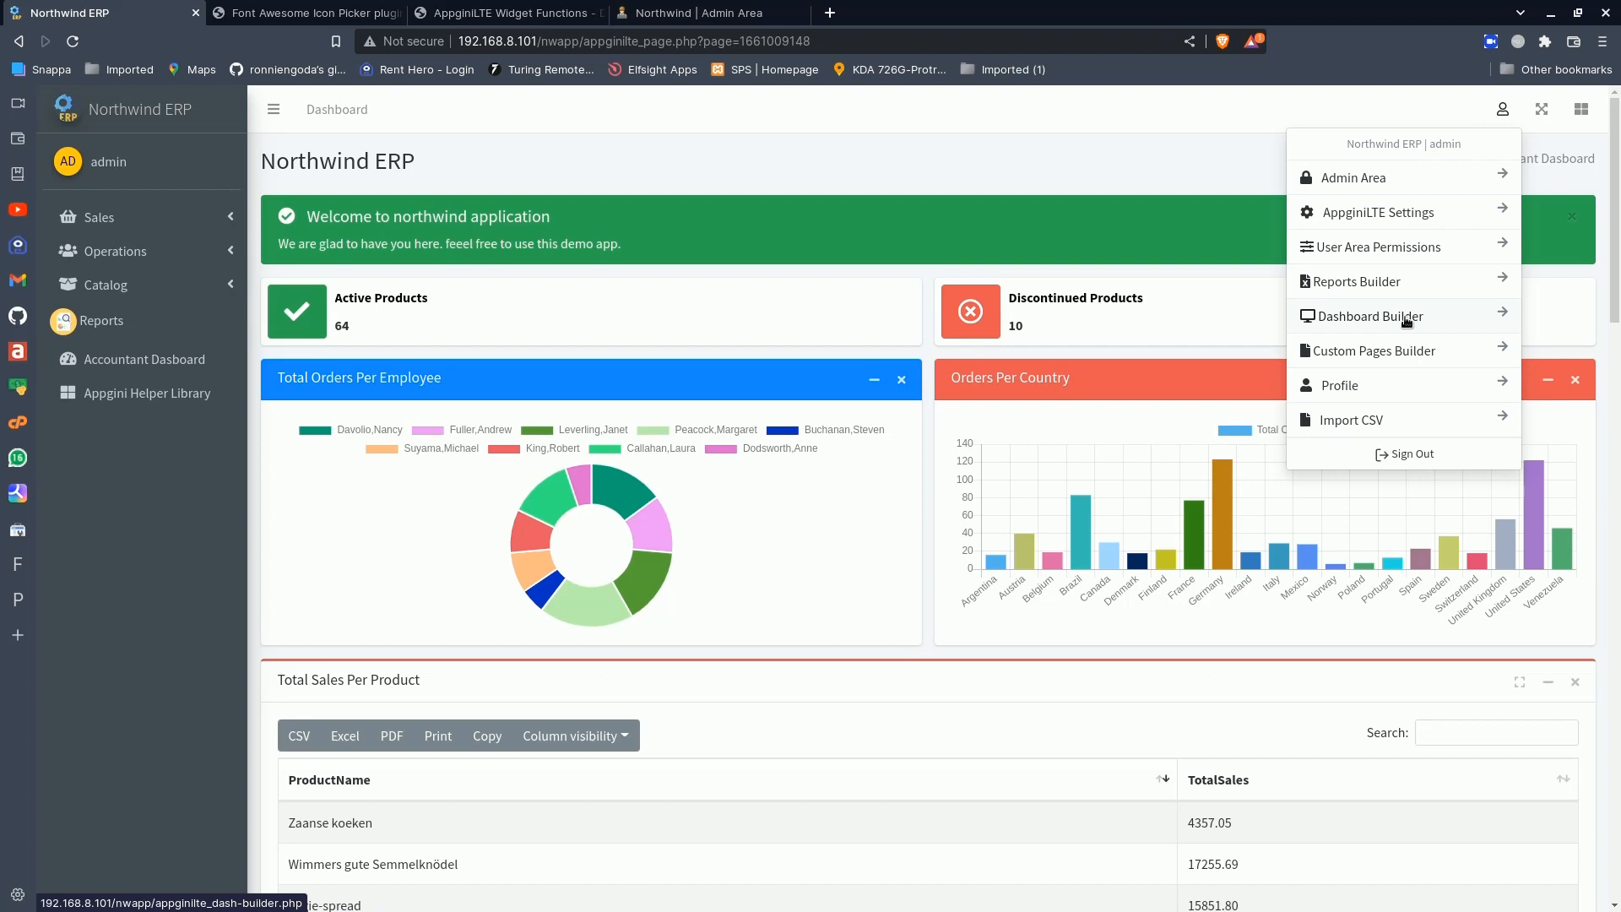
pyautogui.click(1393, 353)
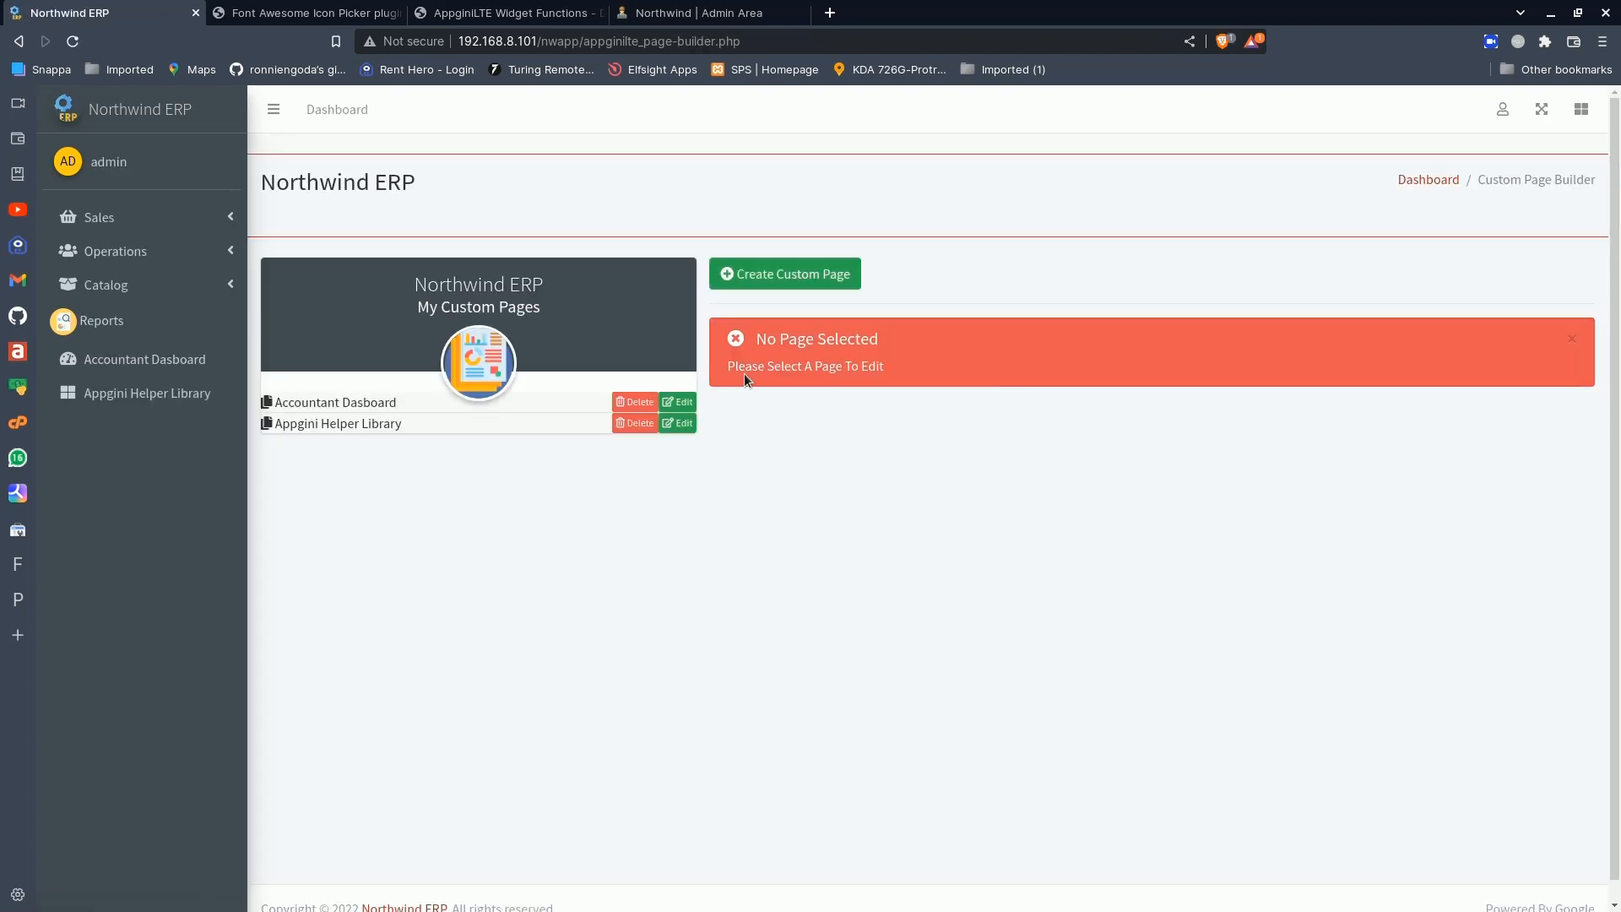
pyautogui.click(676, 402)
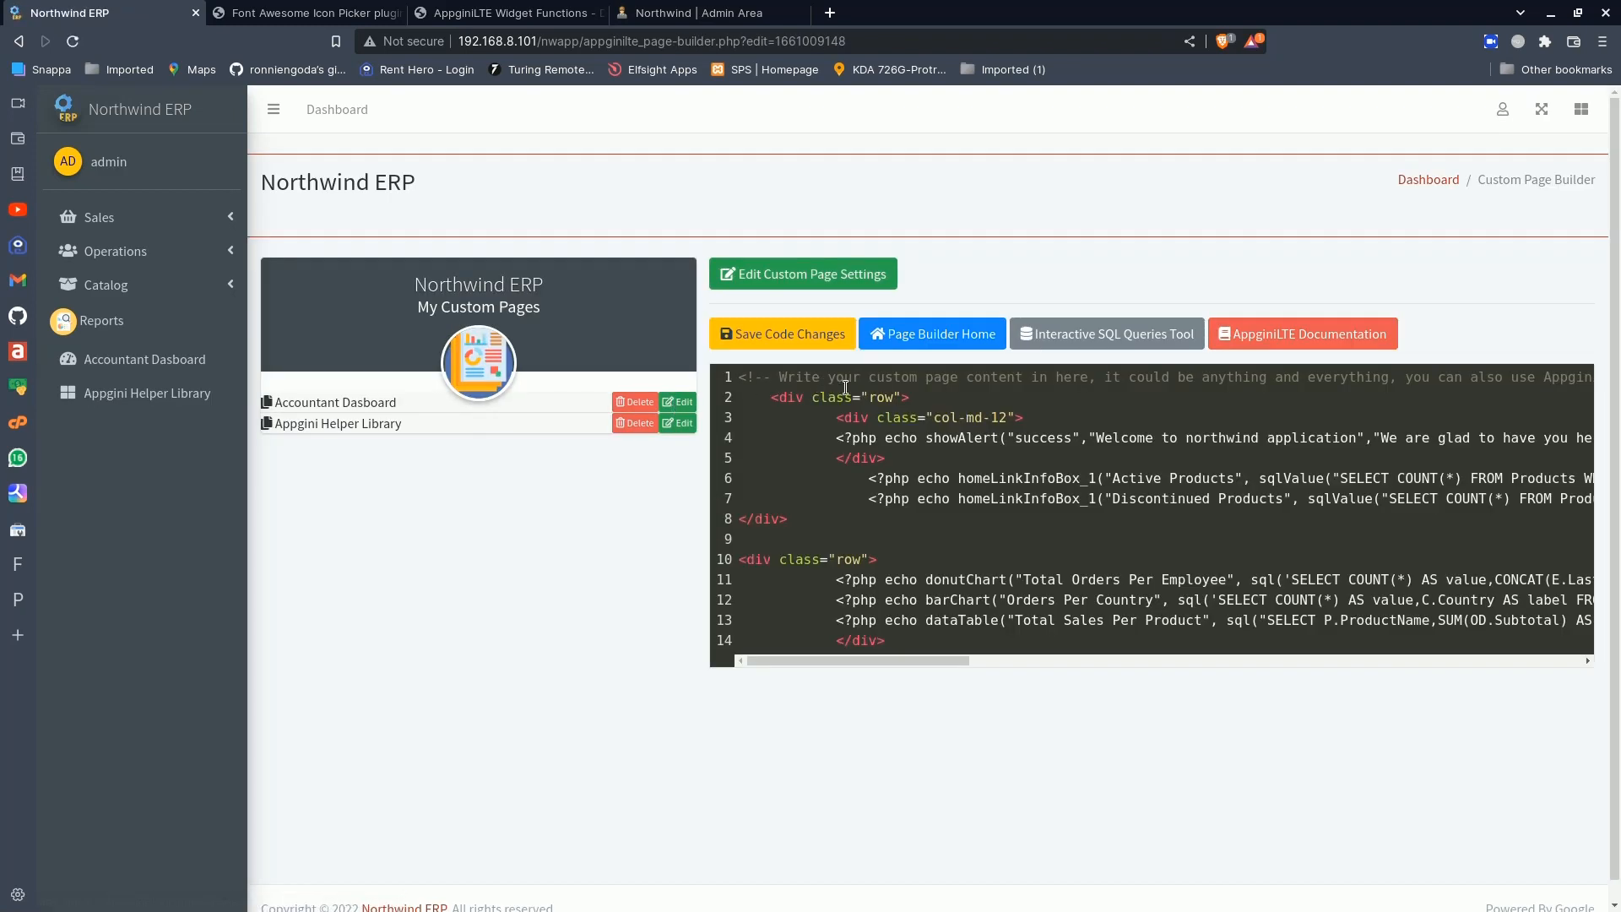
pyautogui.click(770, 401)
pyautogui.press('Return')
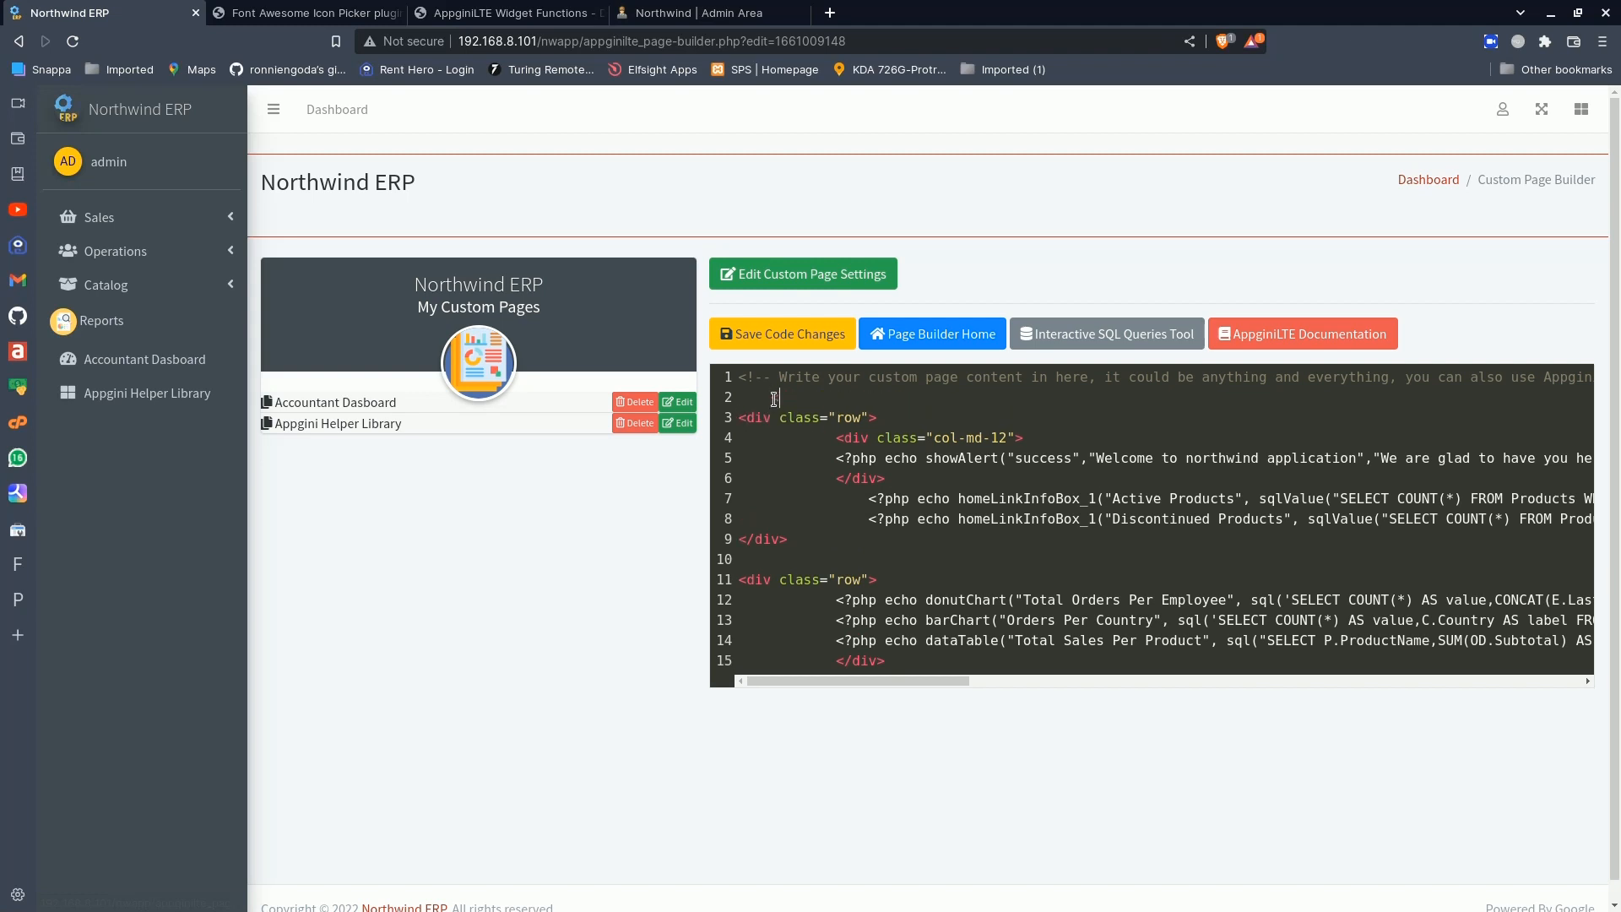
# - Add an h1 heading reading "Accountant Dashboard" on the empty line above the first row div and save the code changes
pyautogui.write('<>h1</h1')
pyautogui.write('>')
pyautogui.press('BackSpace')
pyautogui.click(808, 402)
pyautogui.write('>A')
pyautogui.click(781, 397)
pyautogui.press('Delete')
pyautogui.moveTo(813, 398); pyautogui.dragTo(821, 496)
pyautogui.click(821, 497)
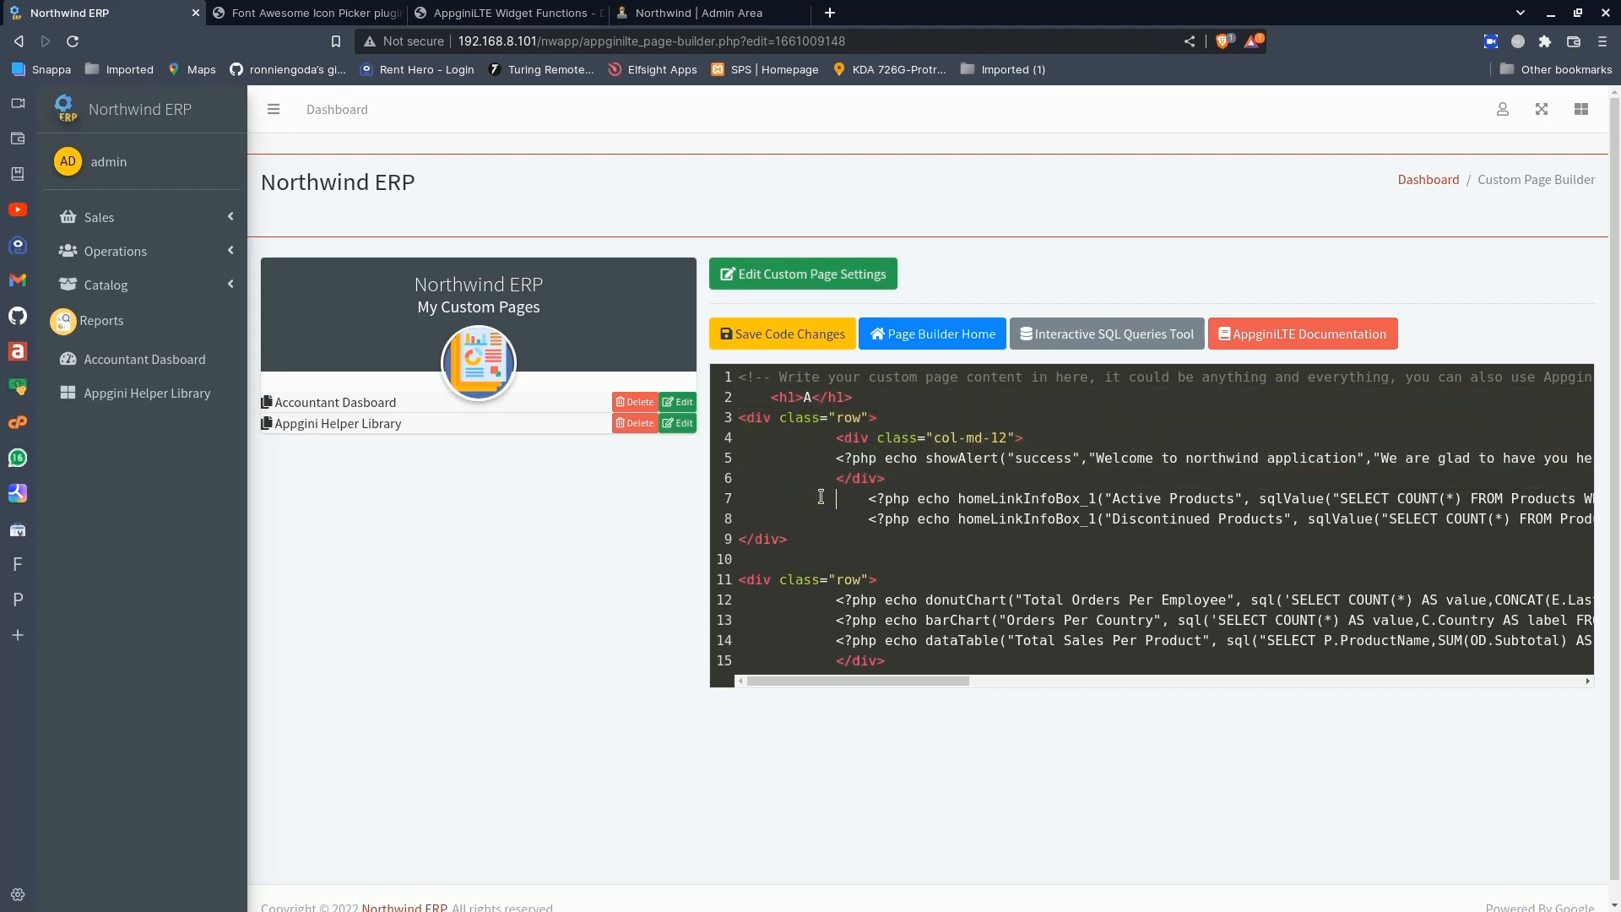
pyautogui.click(814, 398)
pyautogui.write('ccountant Dashboard')
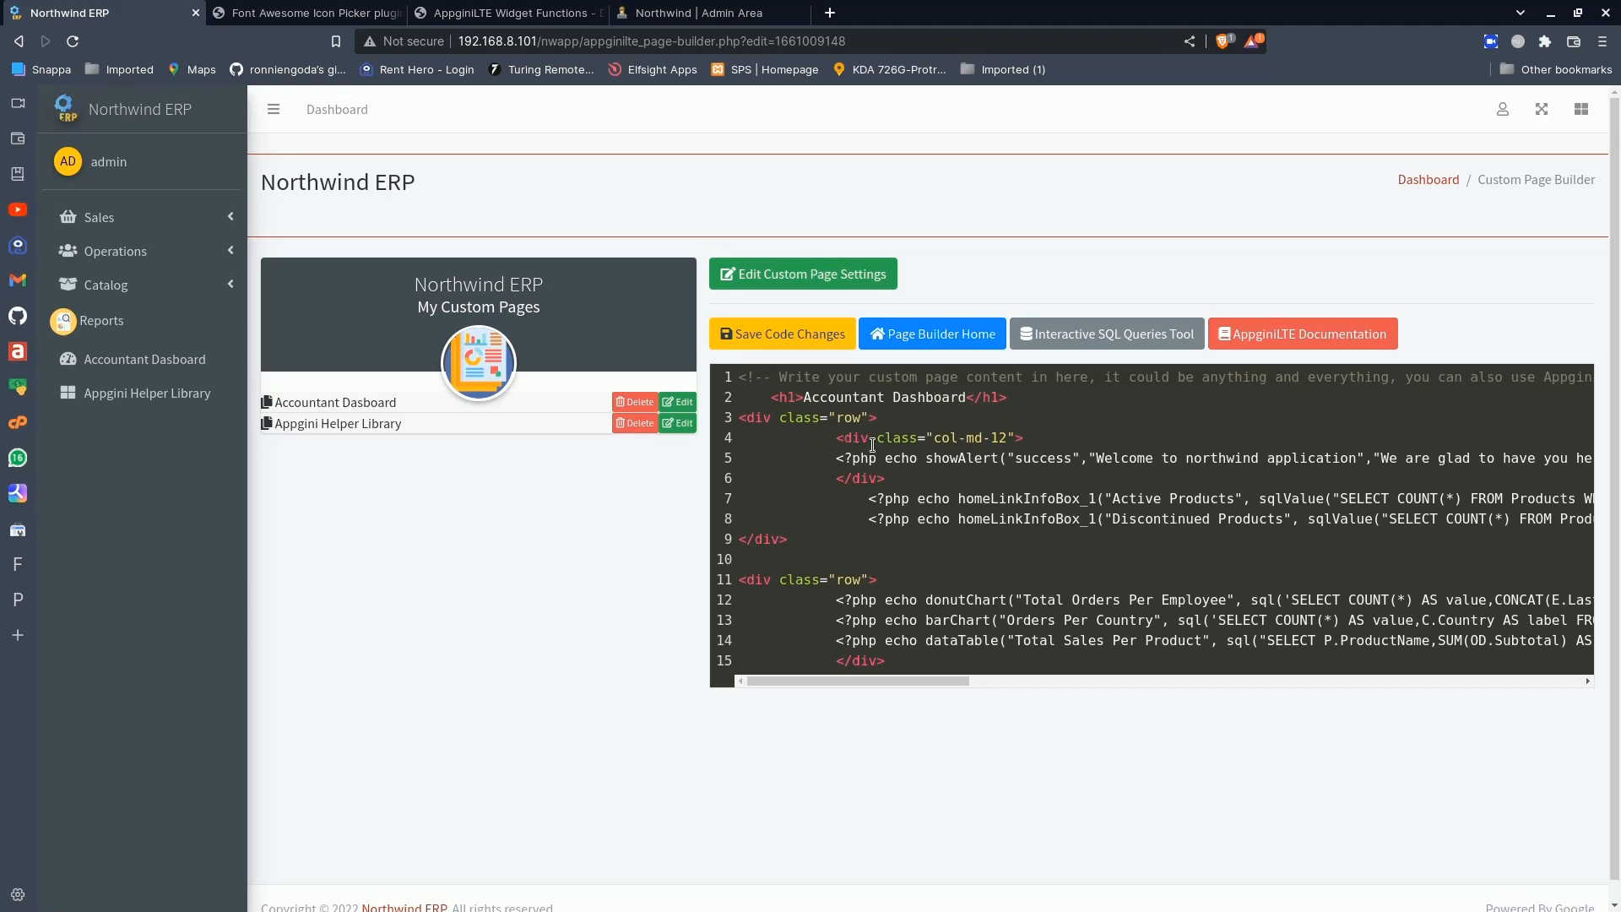
pyautogui.click(807, 340)
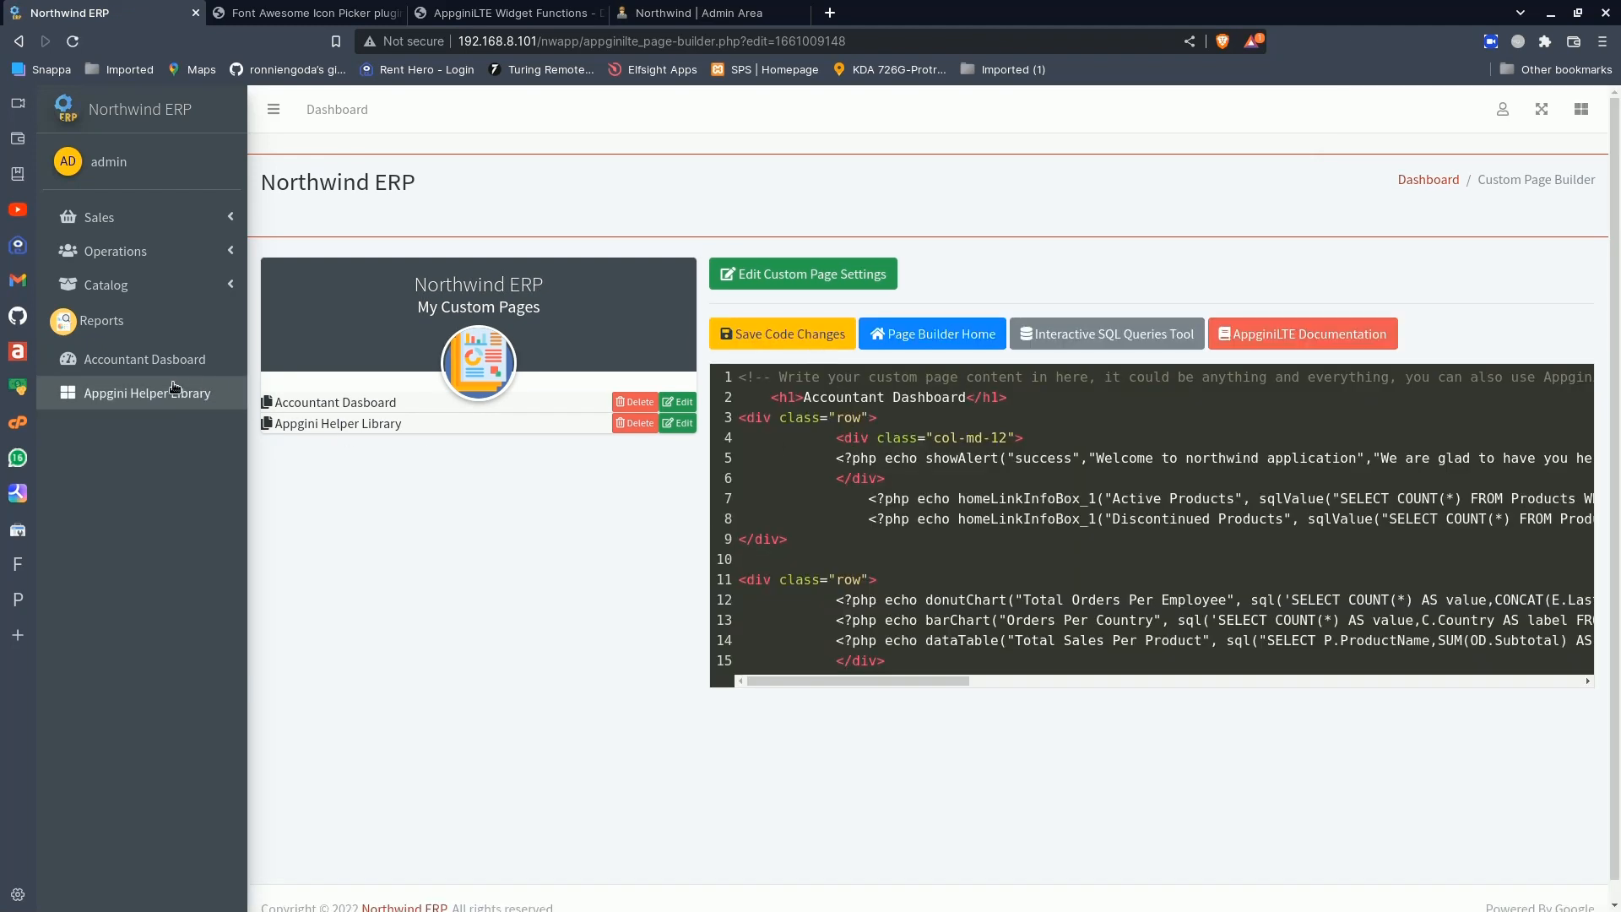
# - Open the Accountant Dasboard page and examine its heading, charts and the full Total Sales Per Product table
pyautogui.click(144, 372)
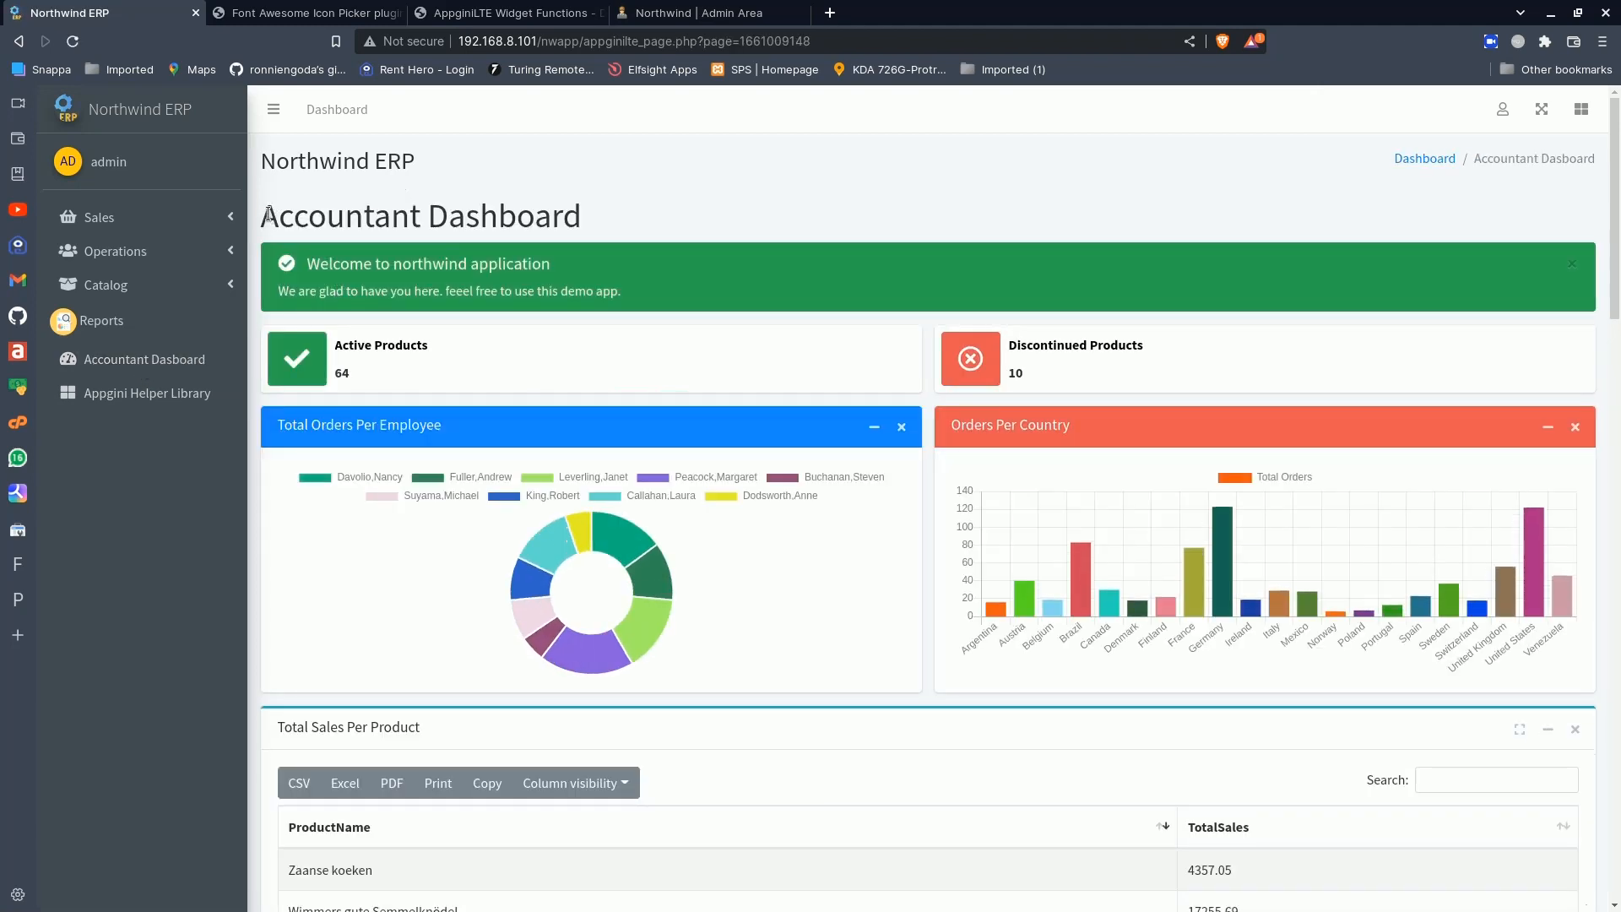
pyautogui.moveTo(274, 217); pyautogui.dragTo(612, 213)
pyautogui.click(612, 214)
pyautogui.scroll(-8, 645, 439)
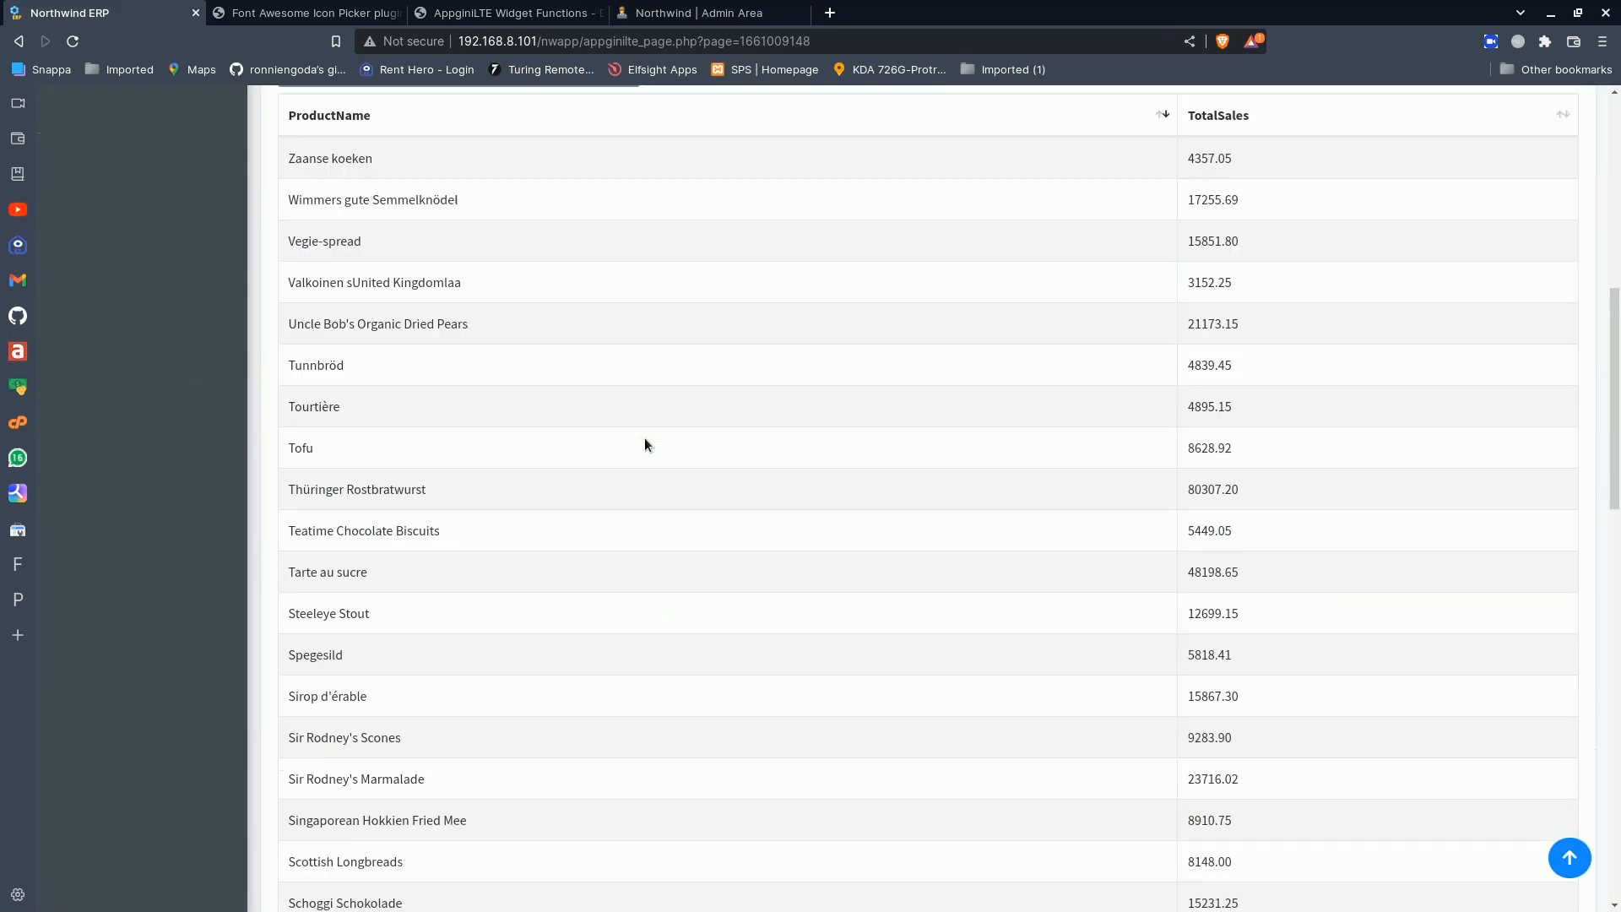
pyautogui.scroll(8, 645, 438)
pyautogui.scroll(-8, 645, 438)
pyautogui.scroll(8, 645, 437)
pyautogui.scroll(-10, 645, 430)
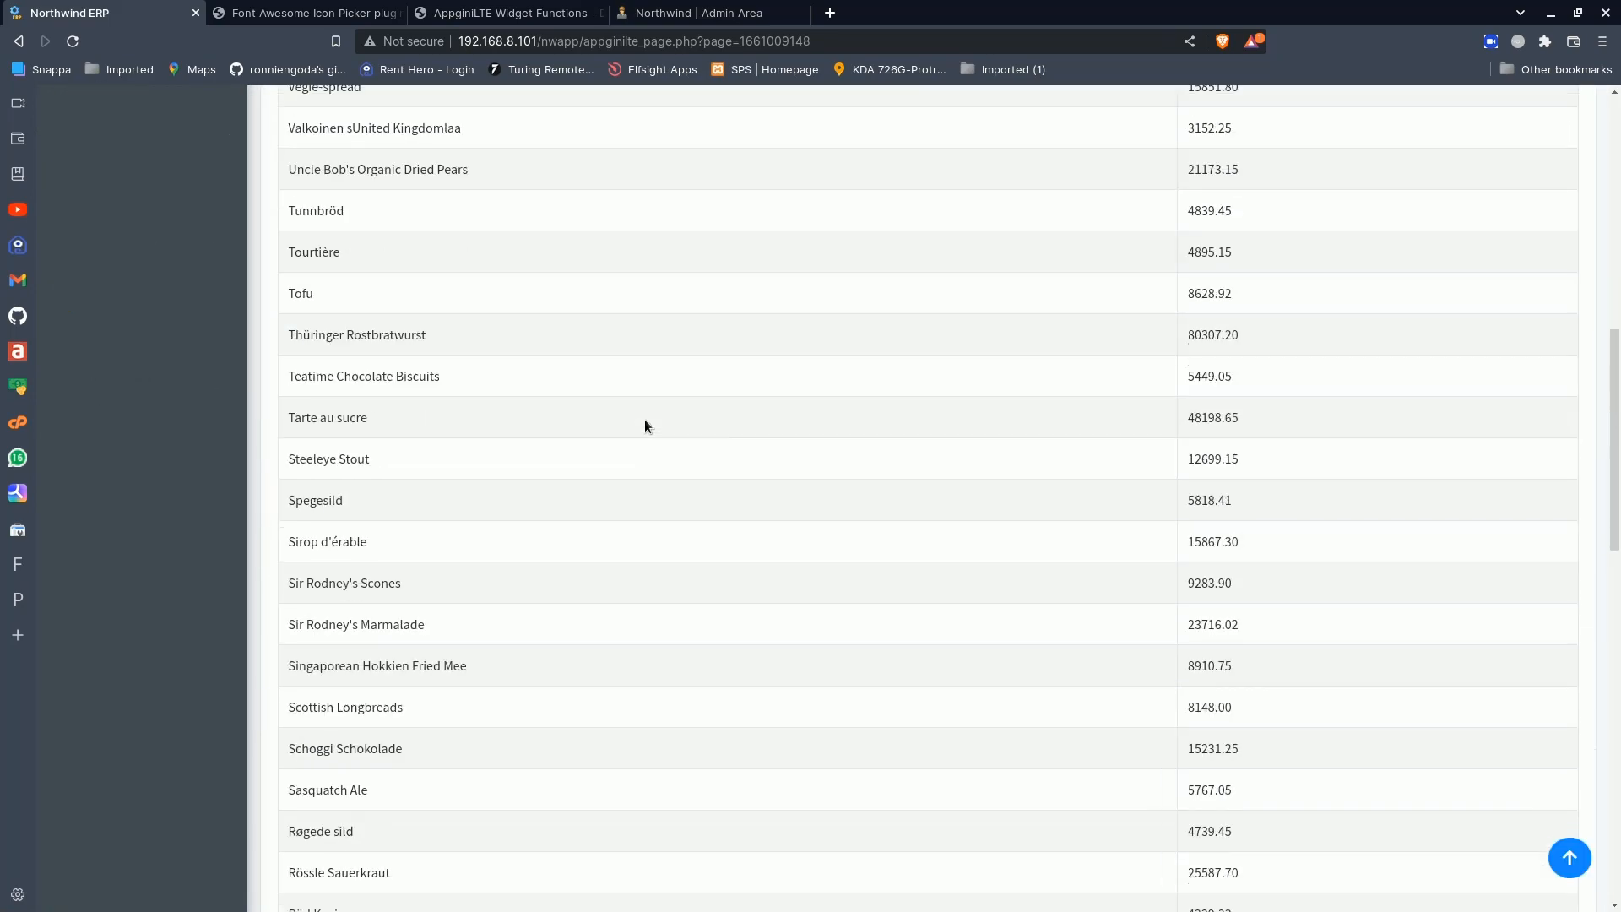
pyautogui.scroll(10, 645, 420)
pyautogui.scroll(-4, 645, 420)
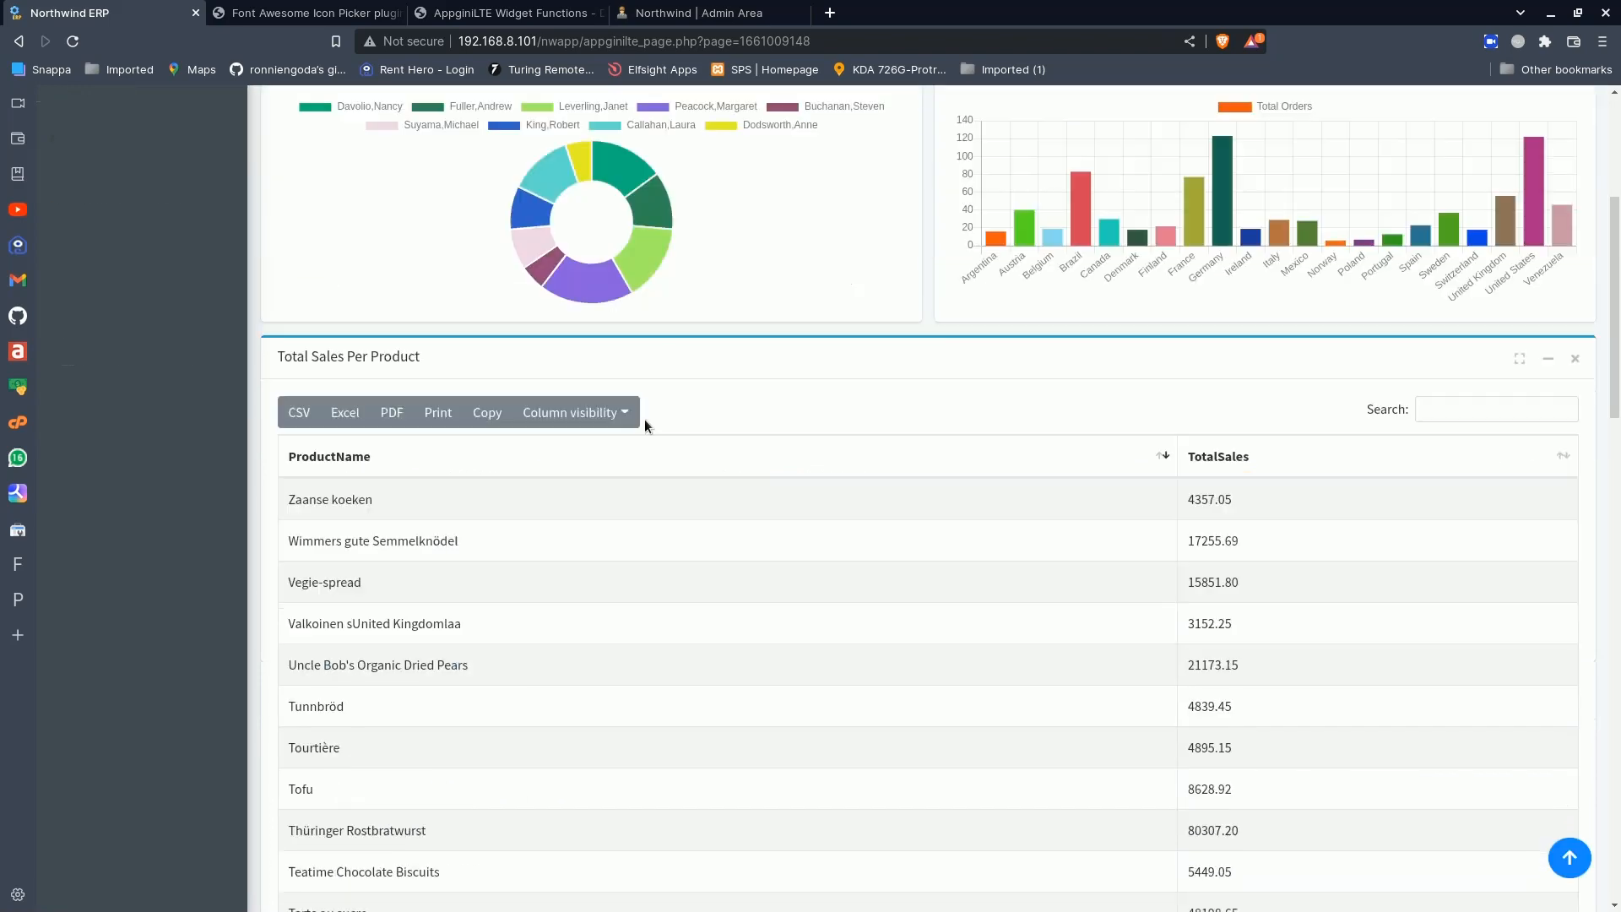
pyautogui.scroll(-4, 645, 419)
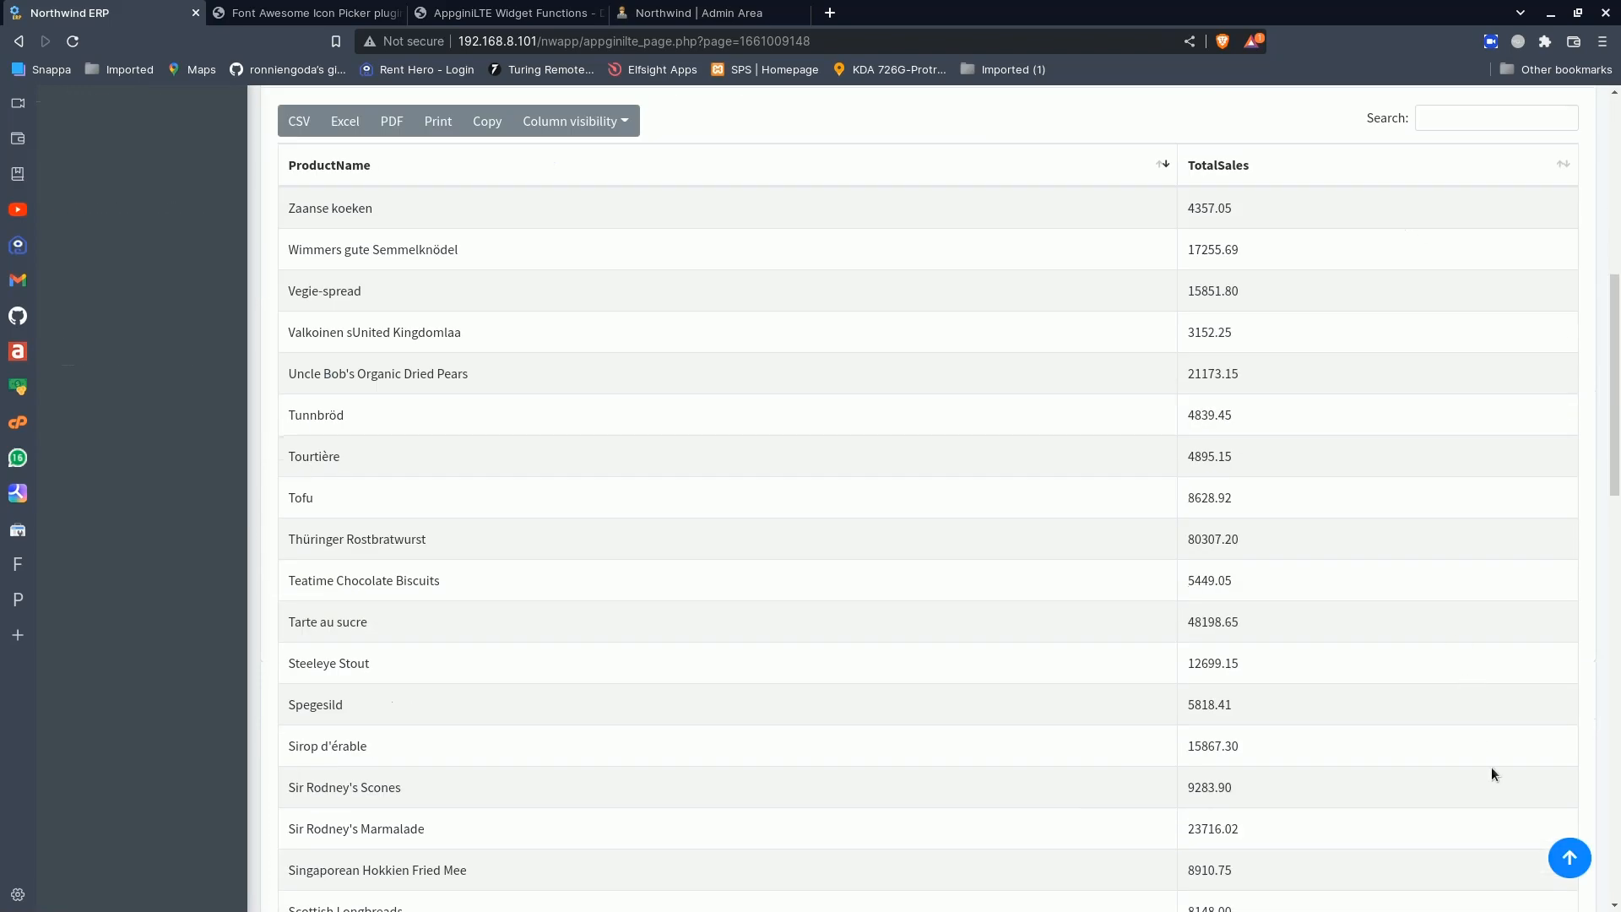
pyautogui.scroll(-10, 1365, 786)
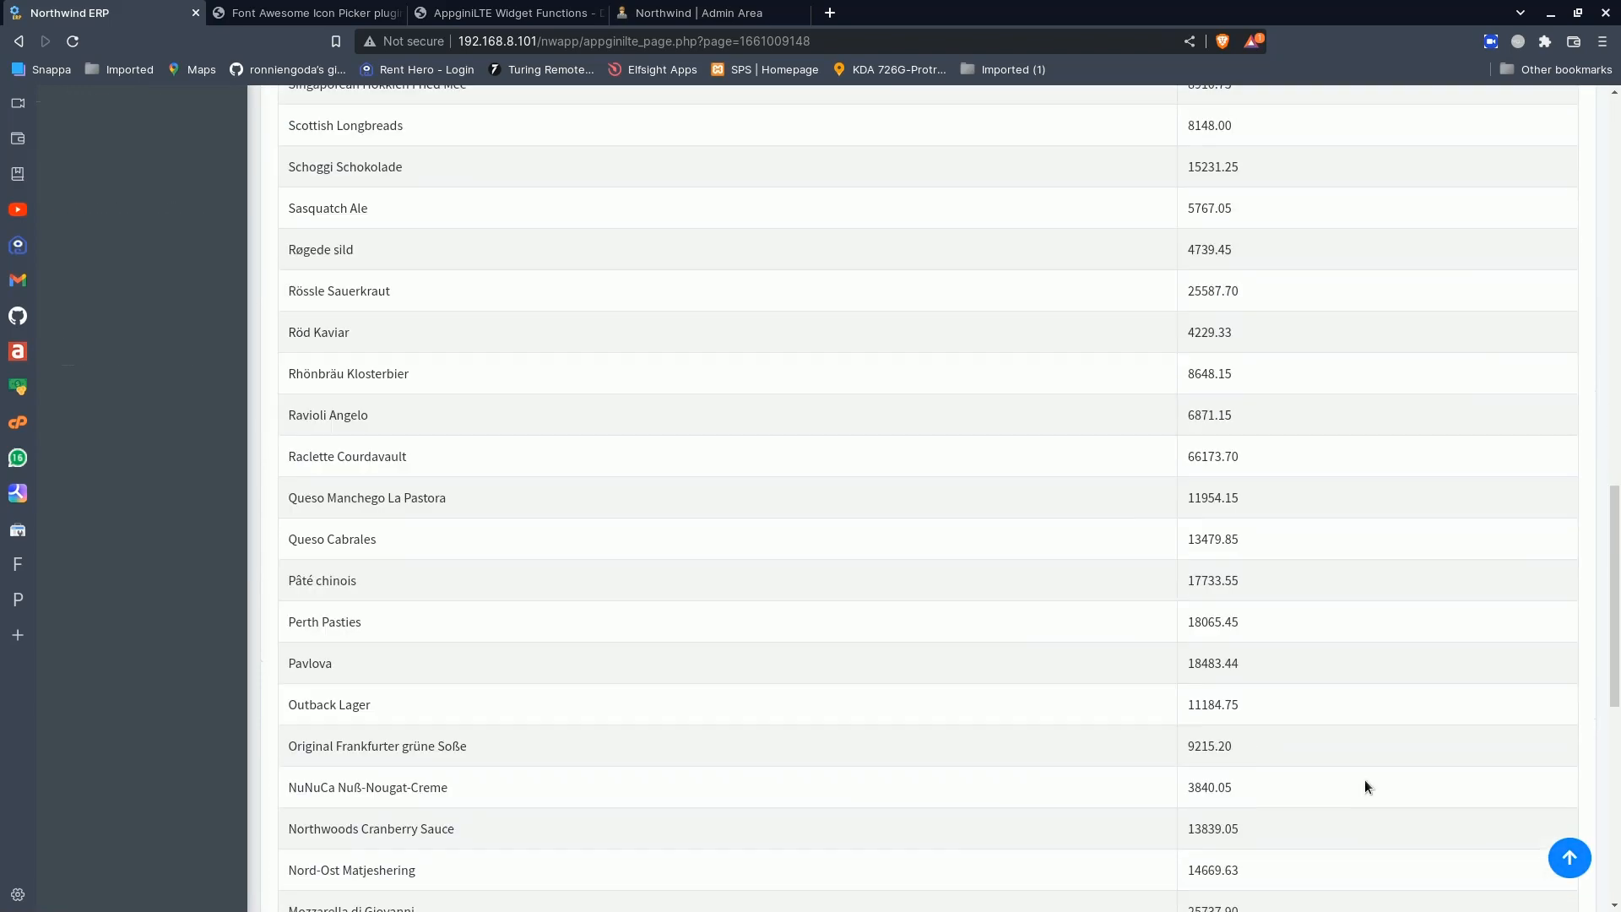
pyautogui.scroll(-9, 1365, 785)
pyautogui.scroll(3, 1366, 786)
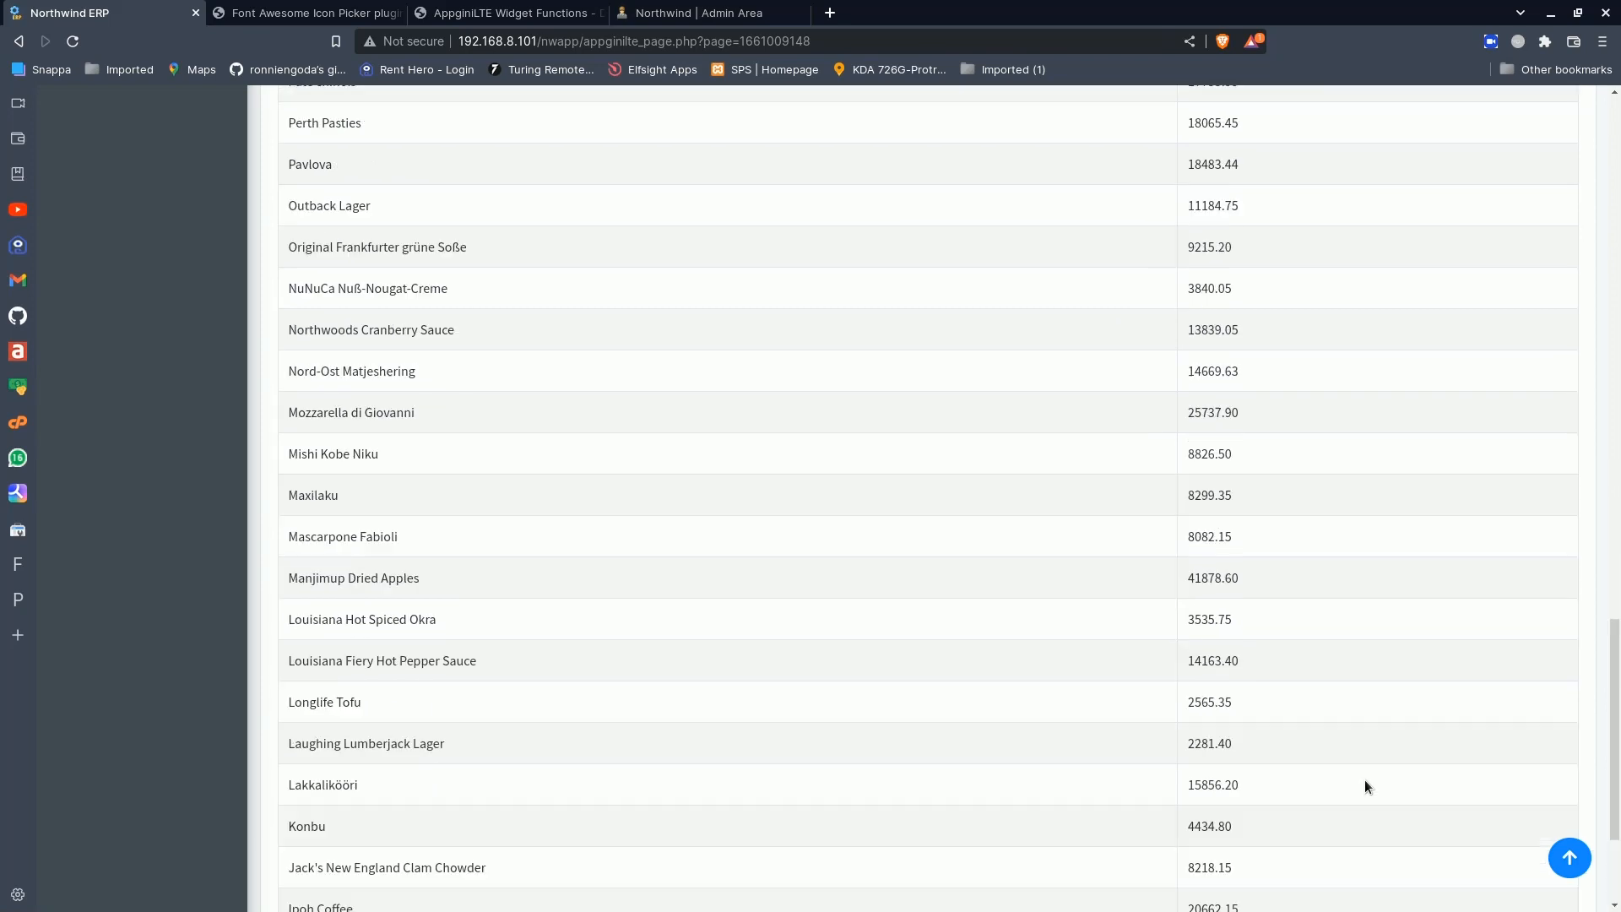
pyautogui.scroll(12, 1365, 780)
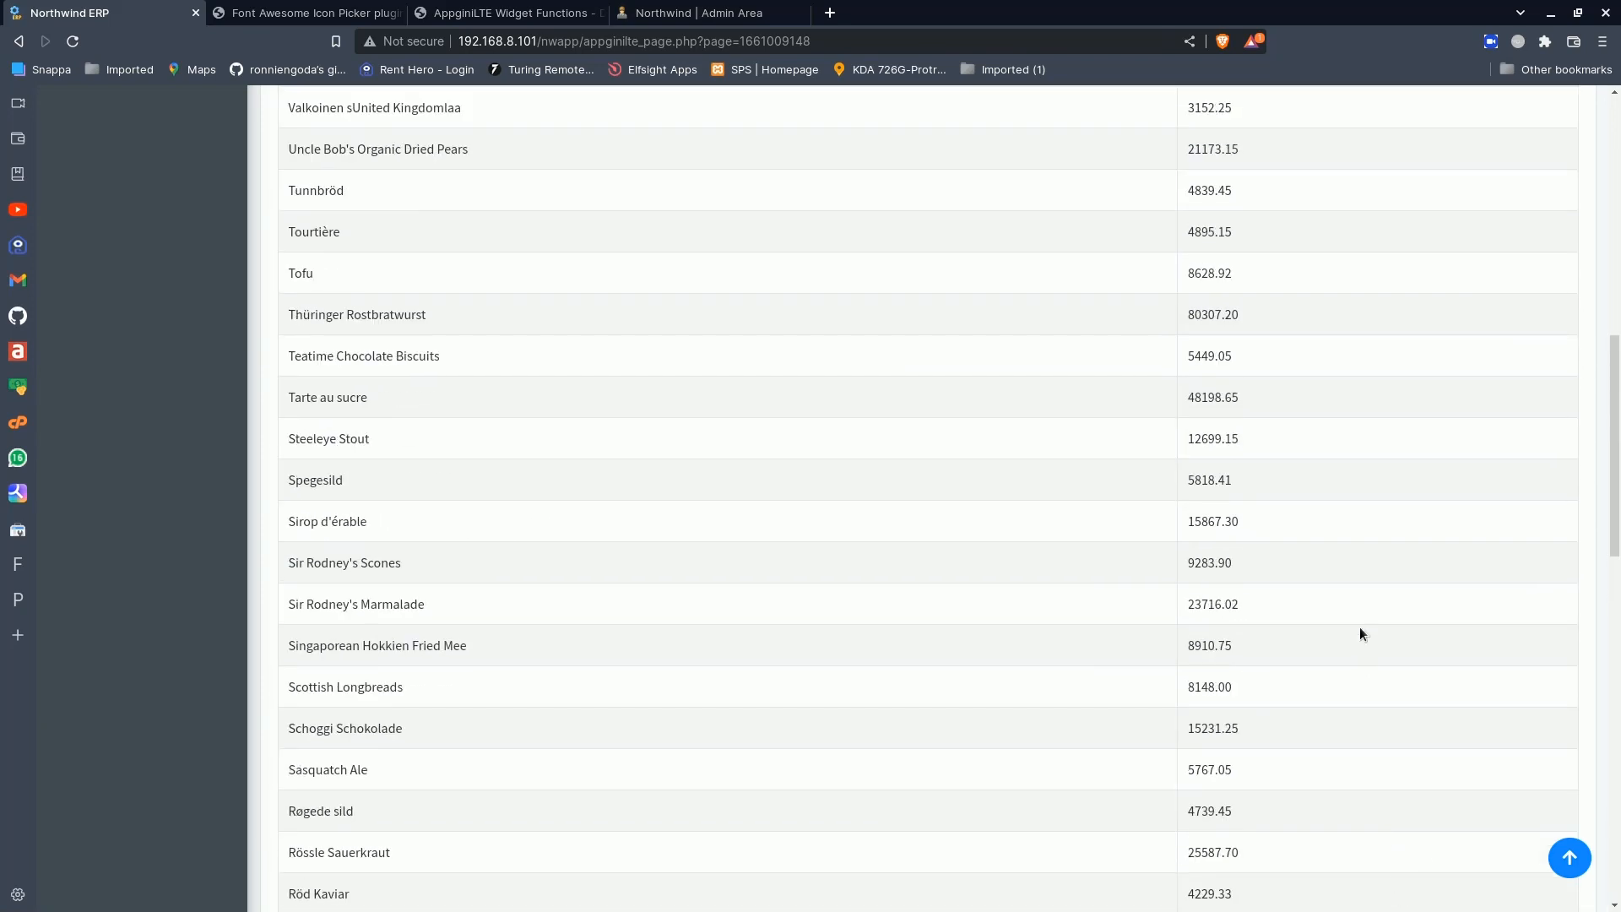
pyautogui.scroll(-15, 1359, 634)
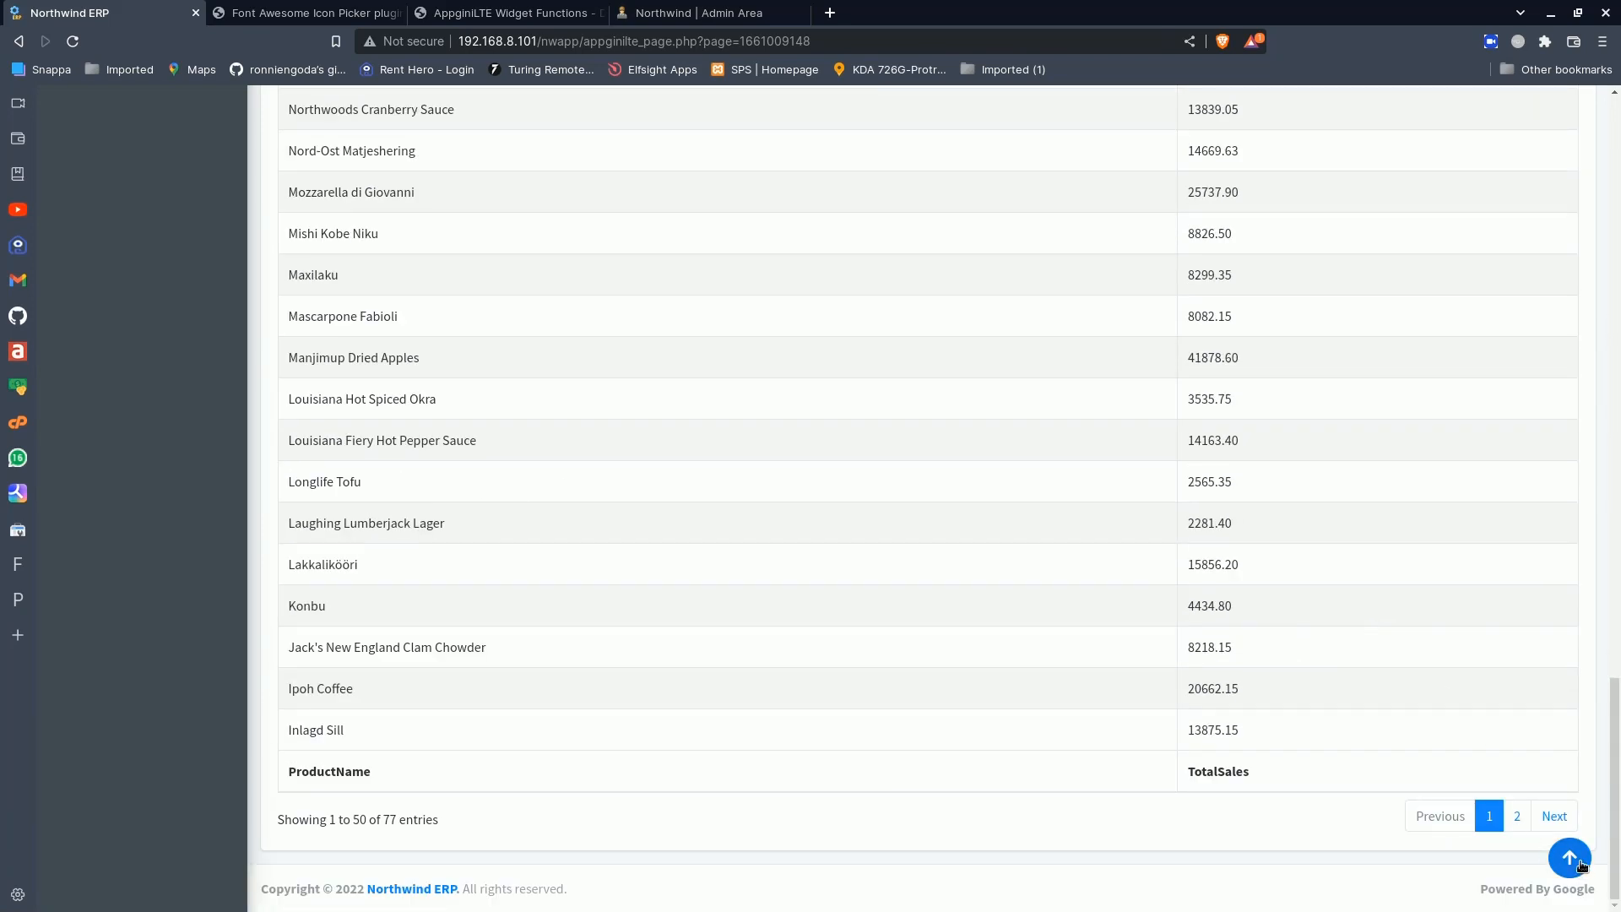
# - Try the page's back-to-top feature several times from different places in the Total Sales Per Product table
pyautogui.click(1571, 858)
pyautogui.scroll(-7, 1578, 863)
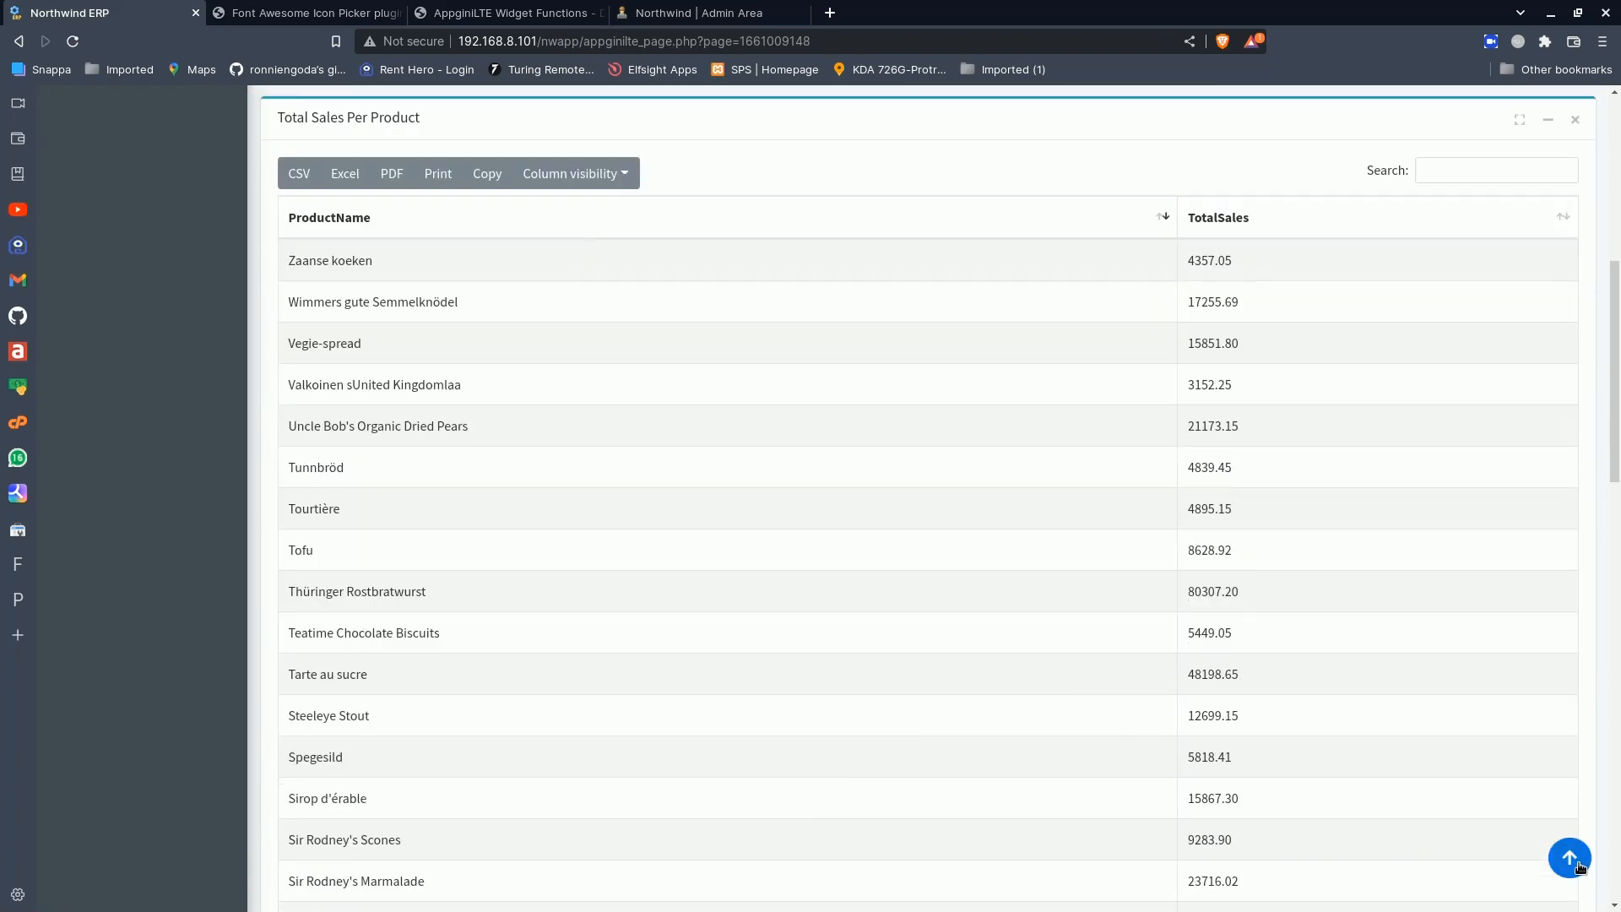
pyautogui.click(1571, 858)
pyautogui.scroll(-5, 1407, 743)
pyautogui.scroll(5, 1406, 742)
pyautogui.scroll(-8, 1407, 743)
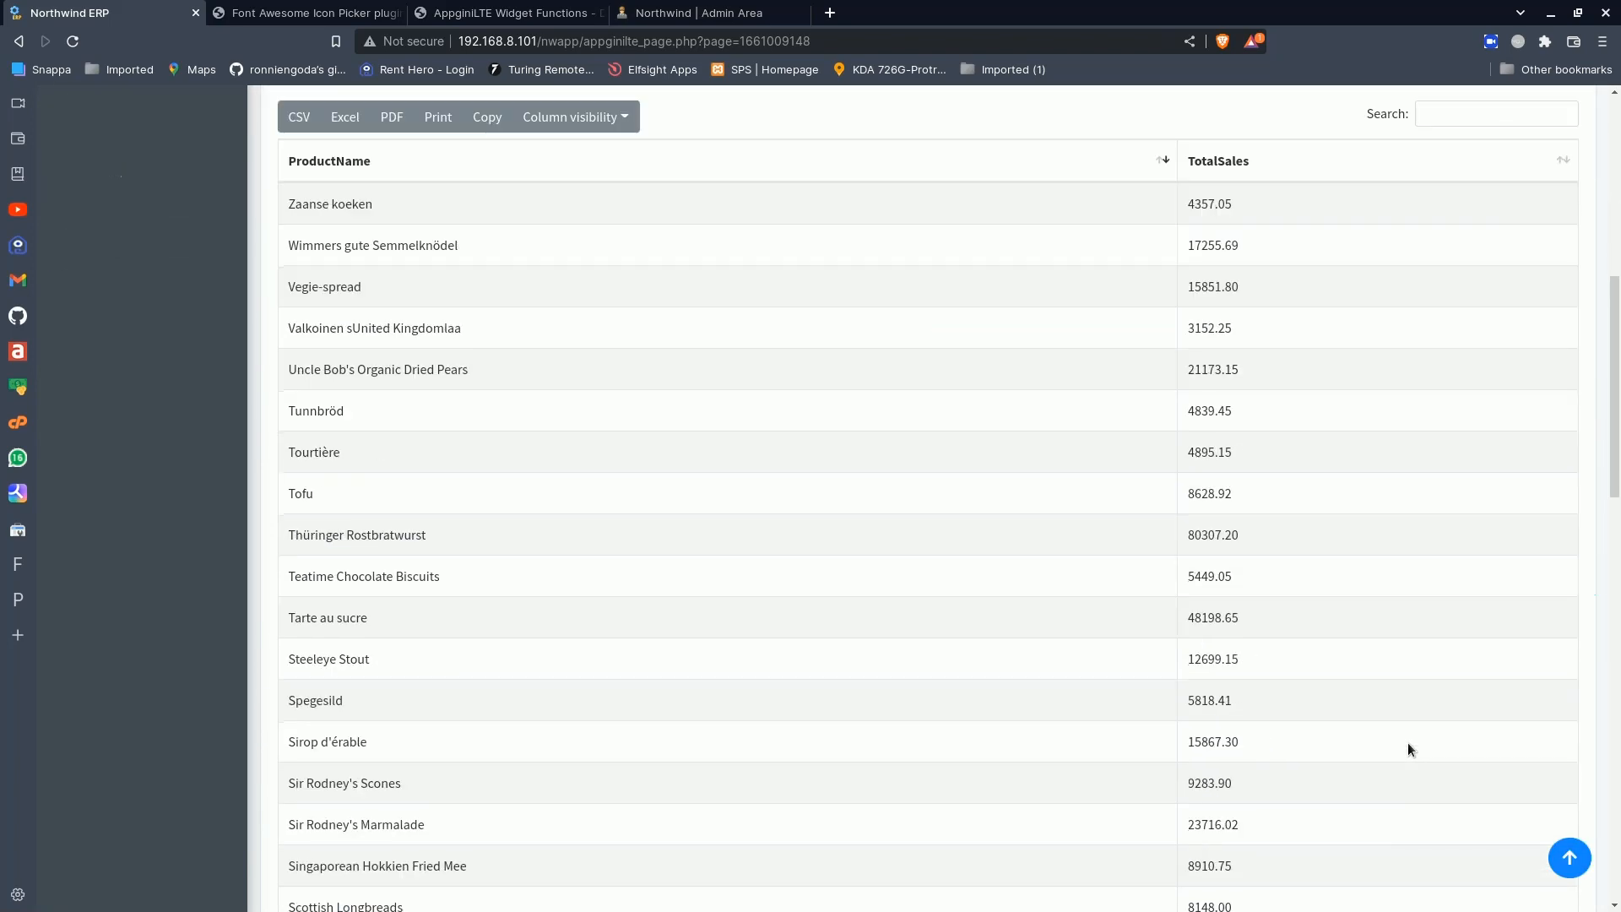
pyautogui.click(1569, 858)
pyautogui.scroll(-20, 1559, 861)
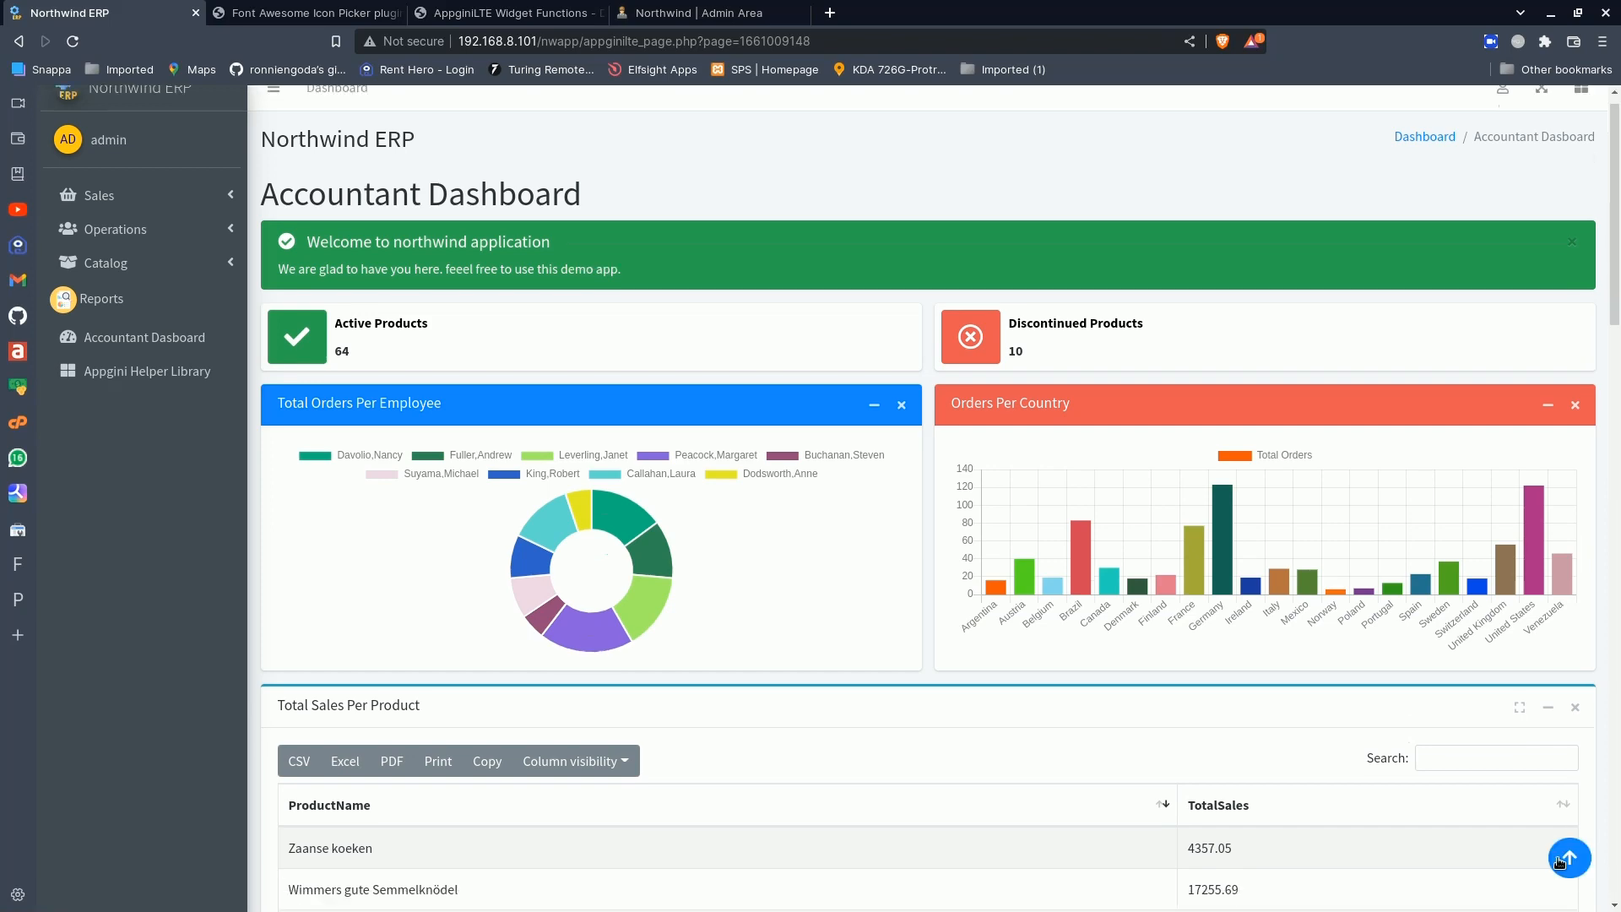
# - Examine the Accountant Dashboard page again, from its heading and charts down to the end of the Total Sales Per Product table
pyautogui.scroll(-2, 1559, 861)
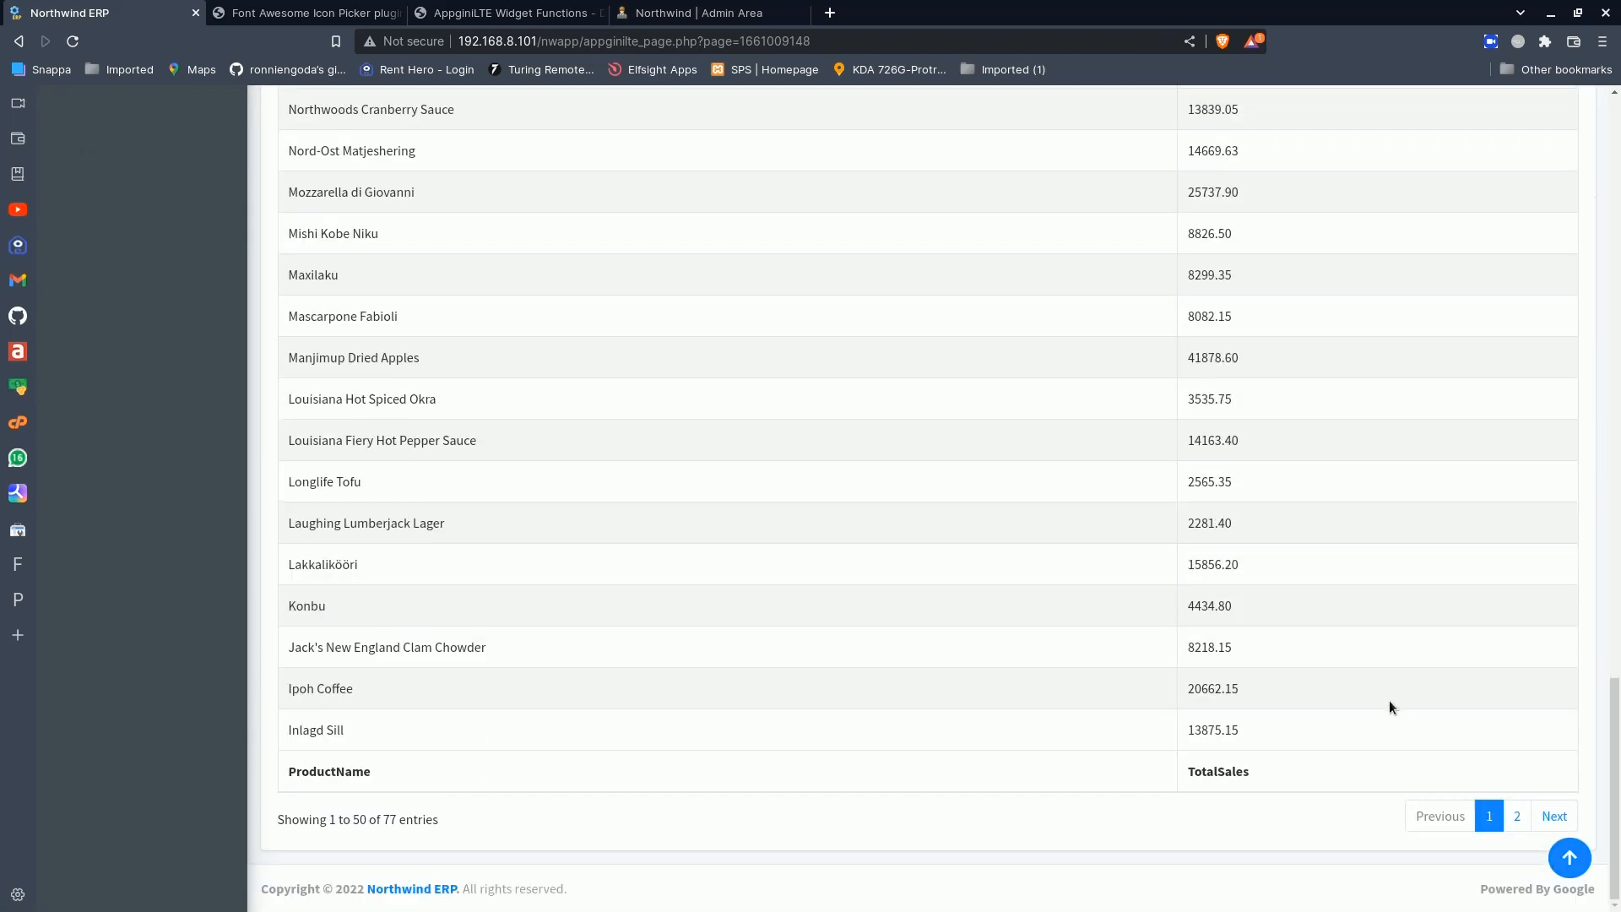
pyautogui.scroll(8, 1390, 698)
pyautogui.scroll(12, 1389, 706)
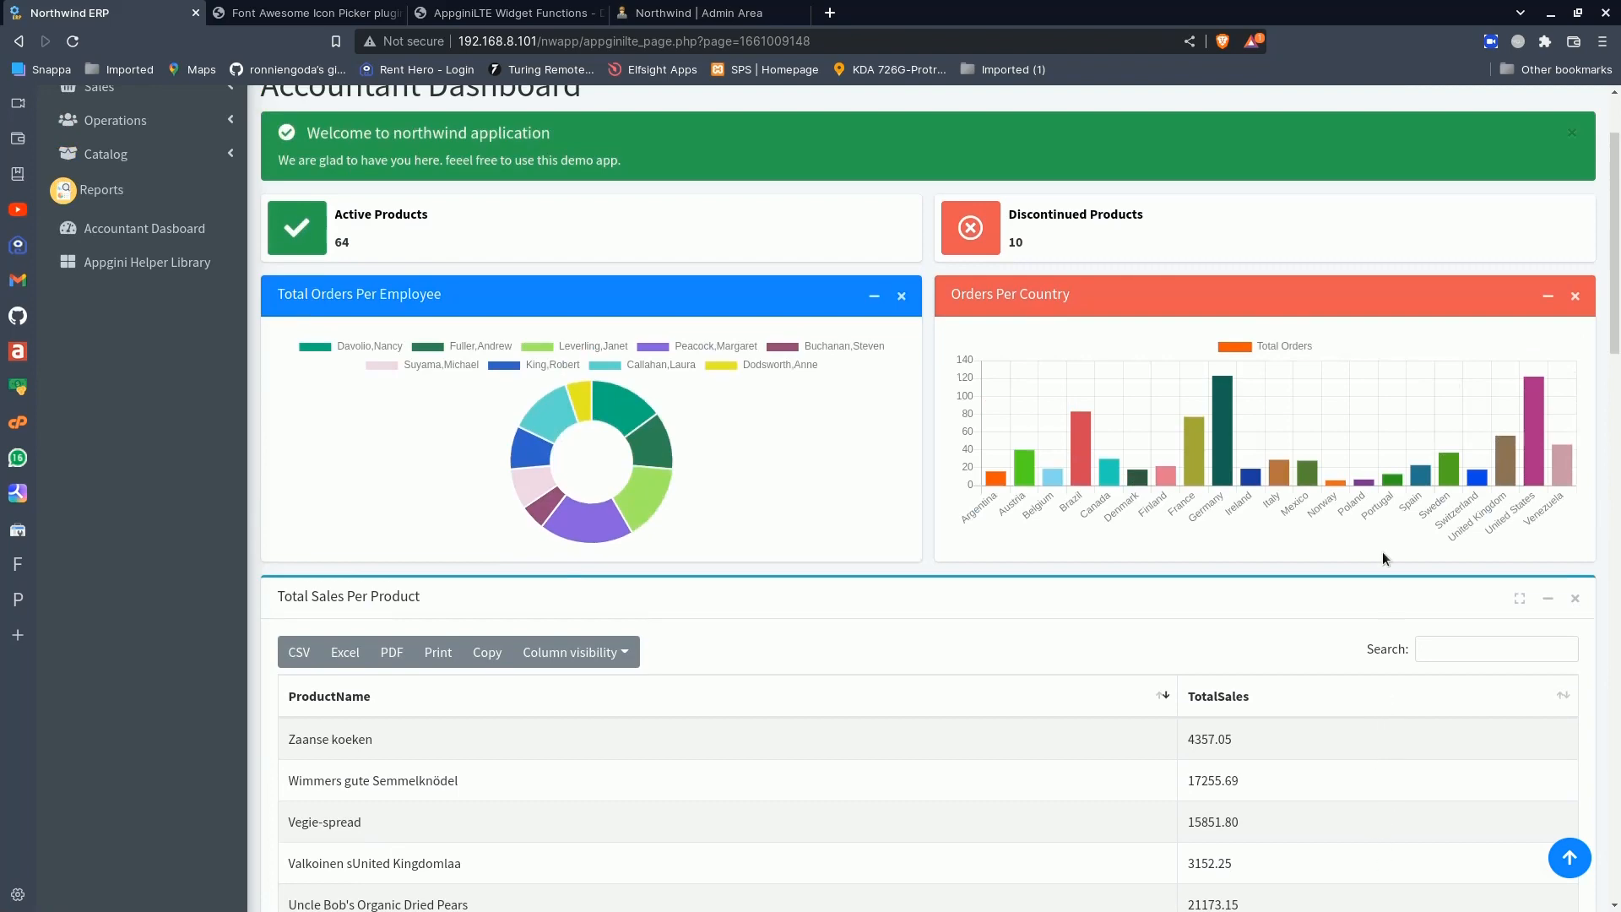
pyautogui.scroll(-7, 1381, 550)
pyautogui.scroll(8, 1440, 645)
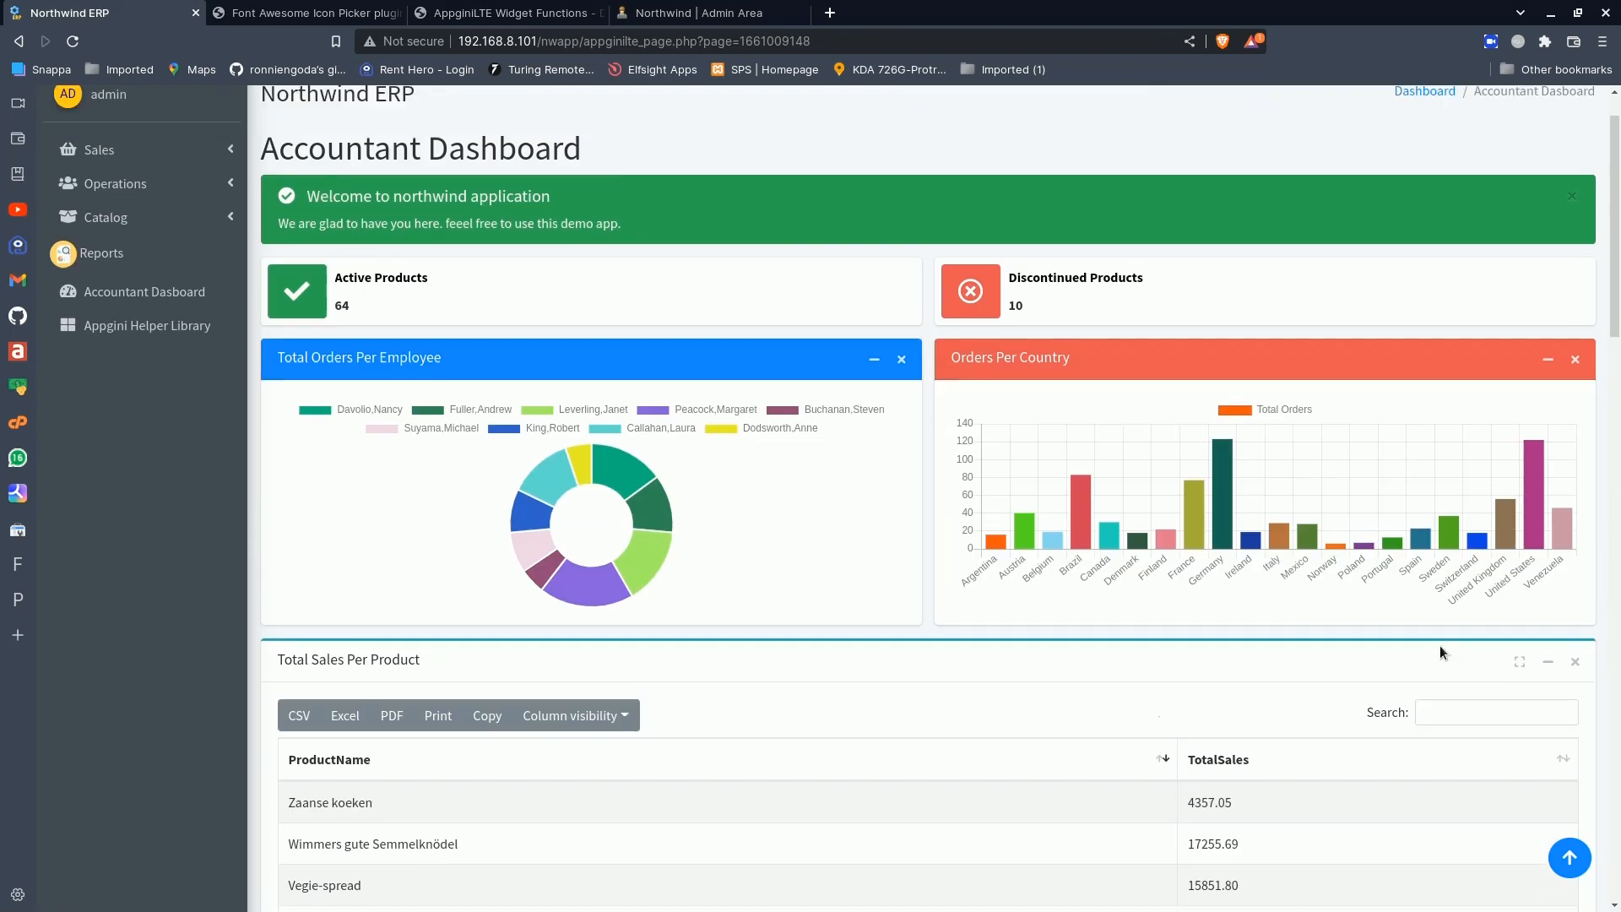
pyautogui.scroll(-7, 1499, 799)
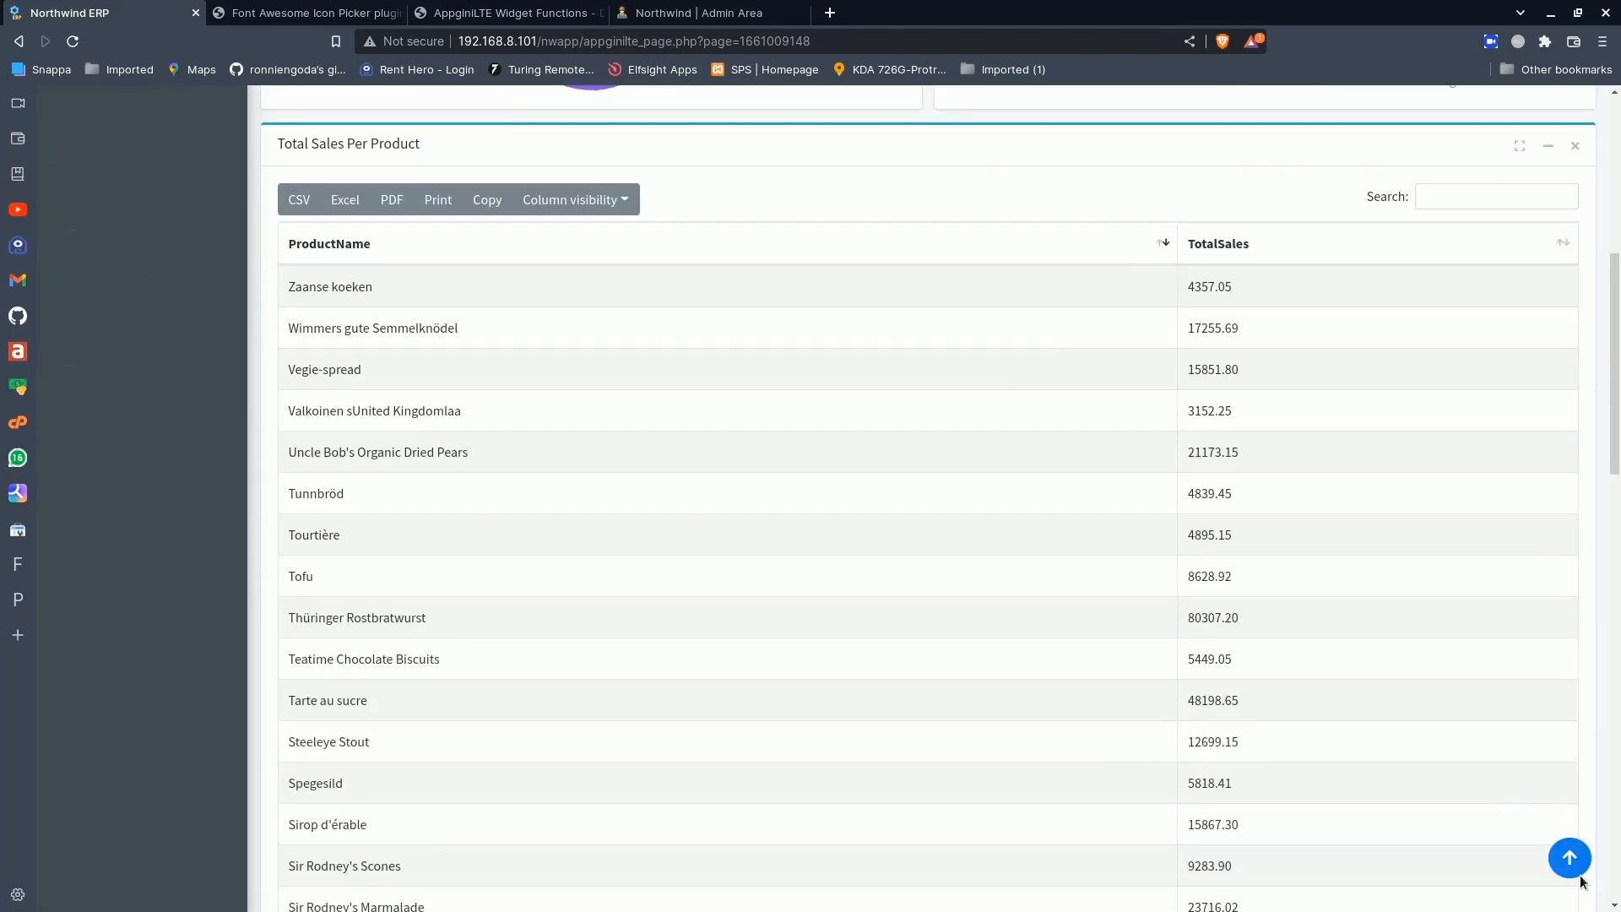
pyautogui.scroll(7, 1582, 870)
pyautogui.scroll(-7, 1307, 746)
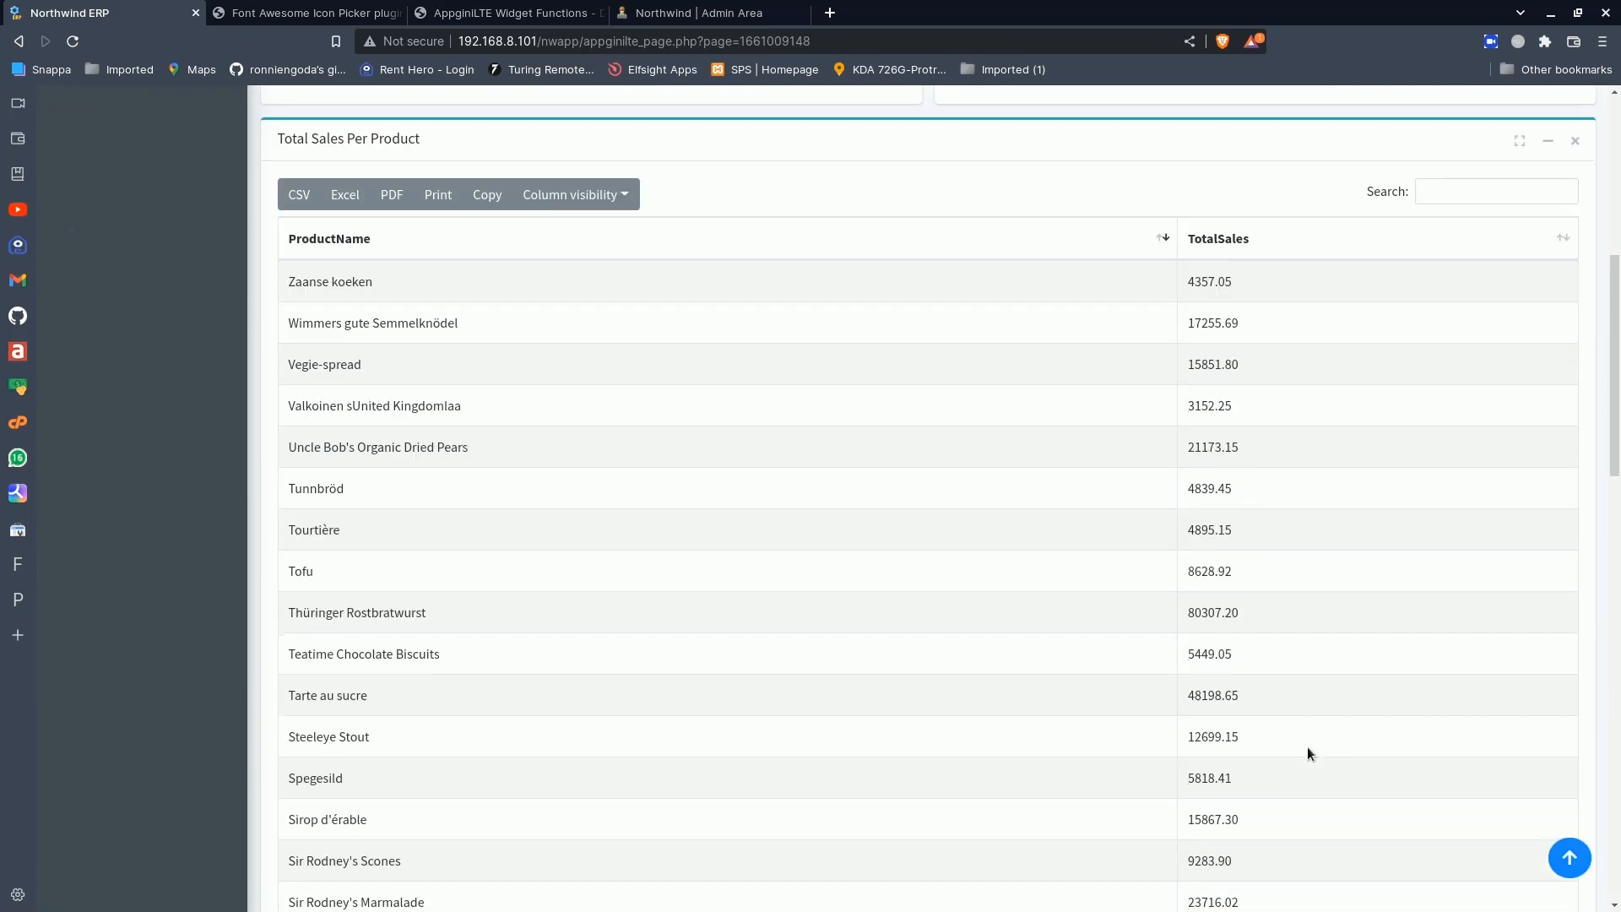
pyautogui.scroll(1, 1307, 747)
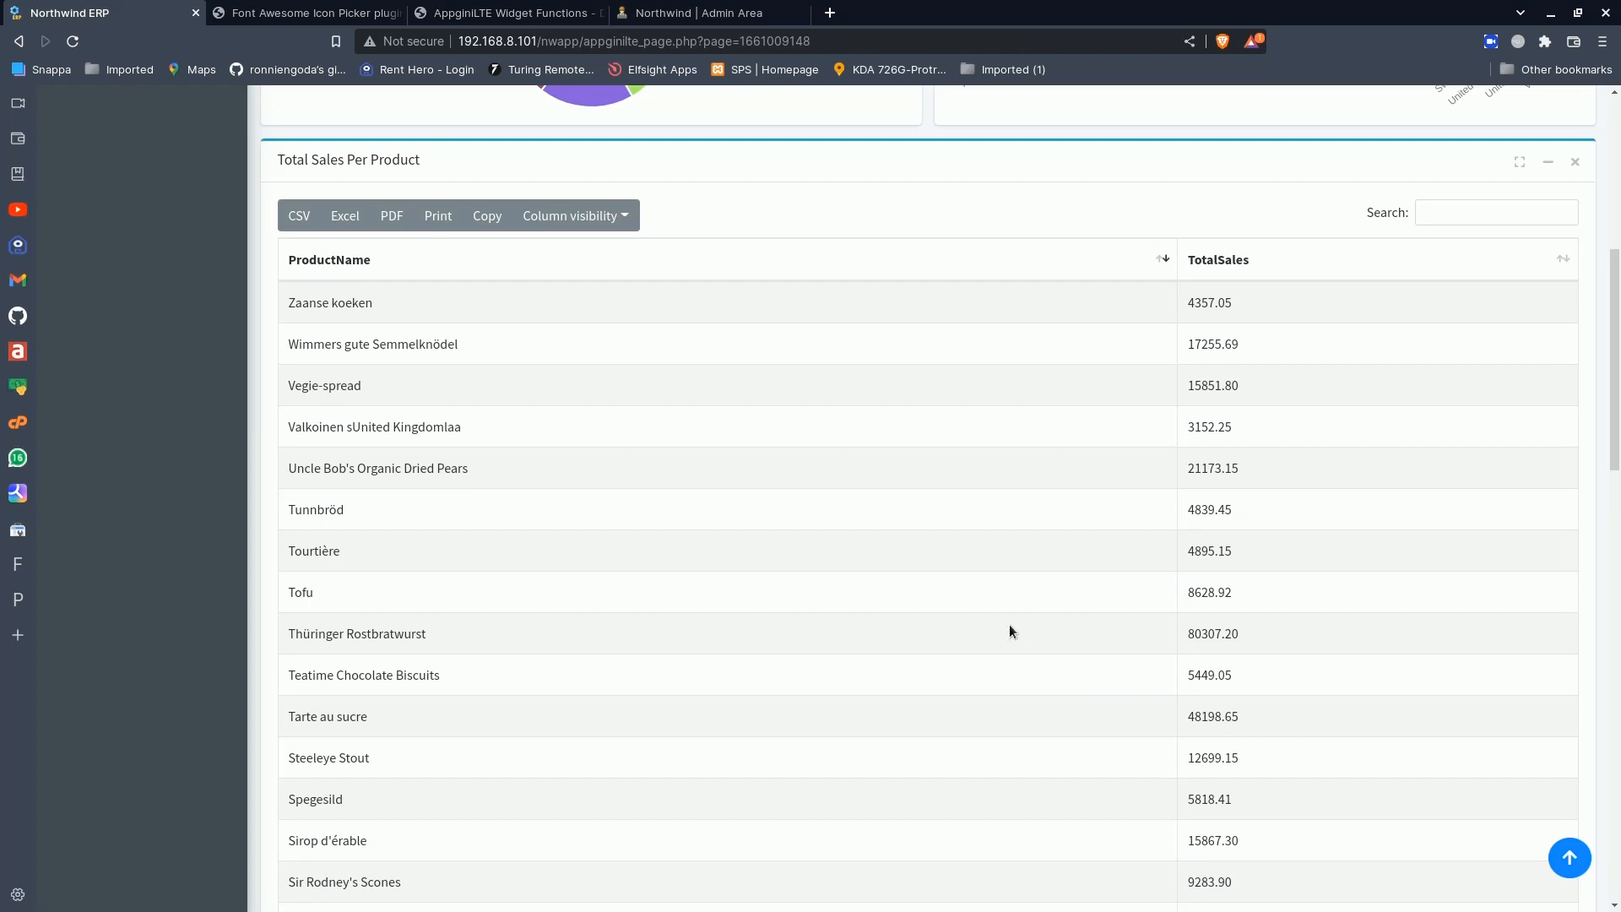
pyautogui.scroll(7, 1010, 632)
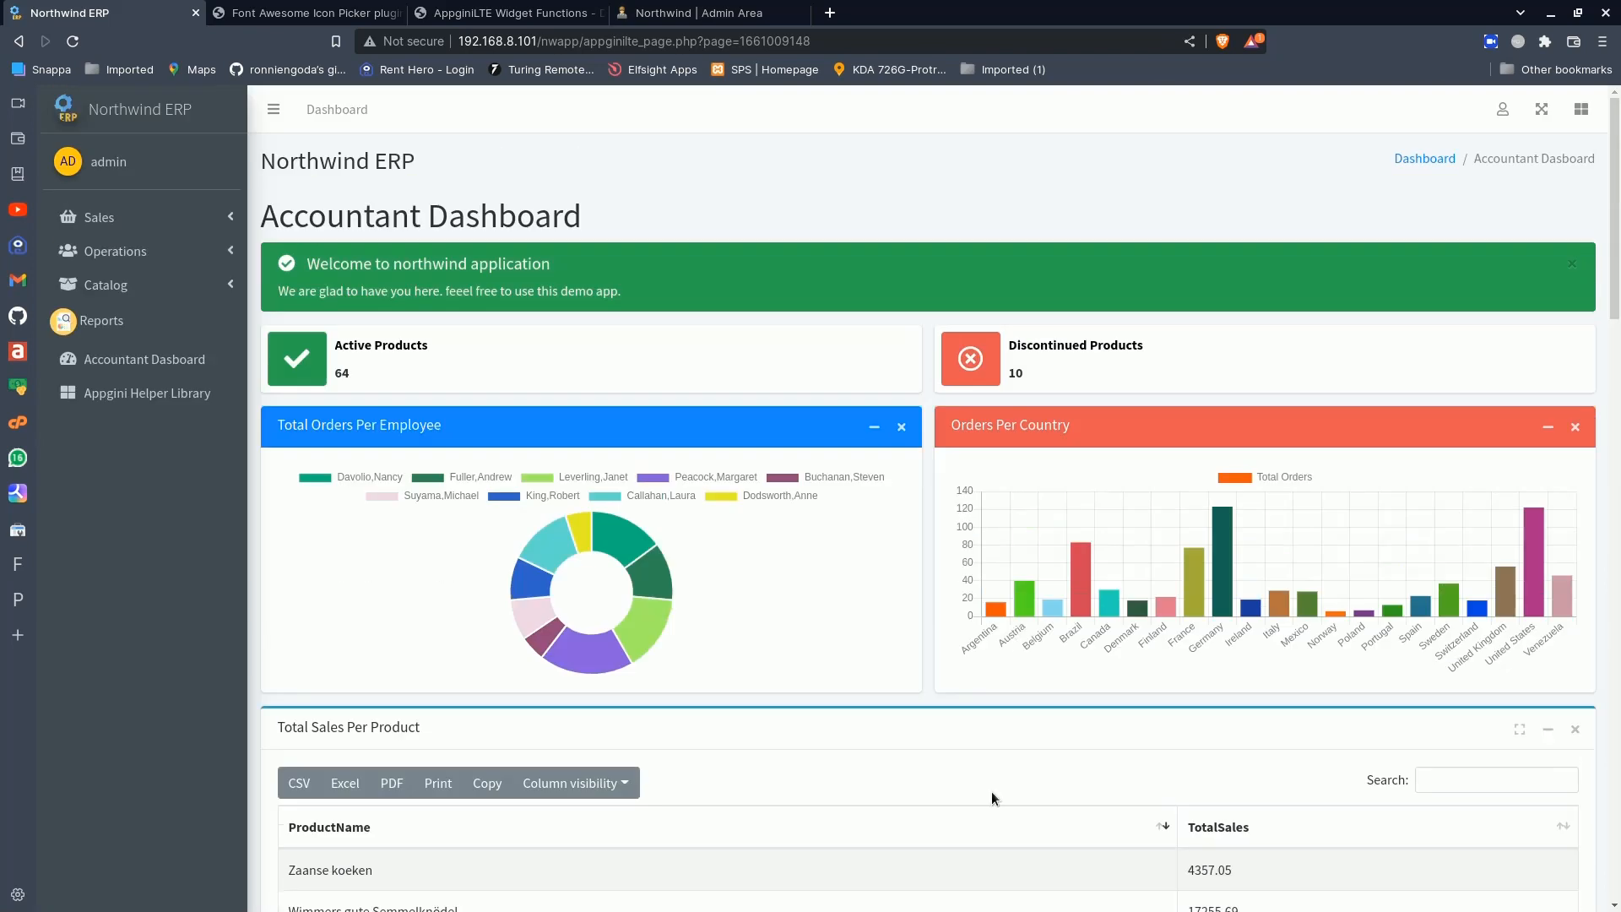
# - Open the Northwind ERP home page and examine its summary cards, charts and Total Sales Per Product table
pyautogui.click(133, 127)
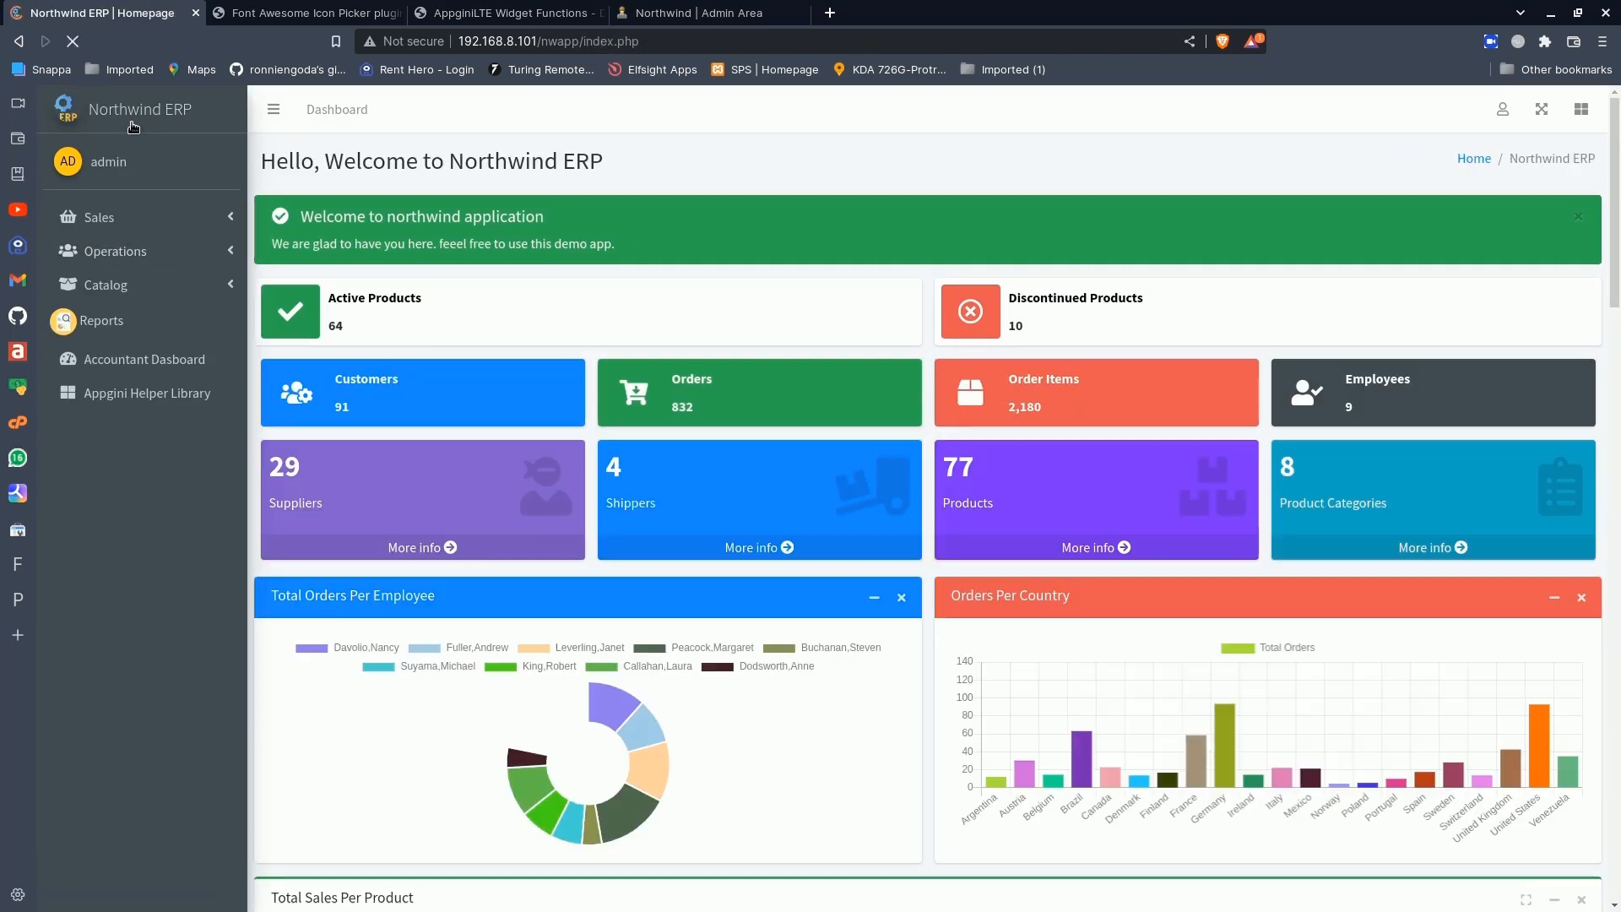
pyautogui.scroll(-6, 770, 473)
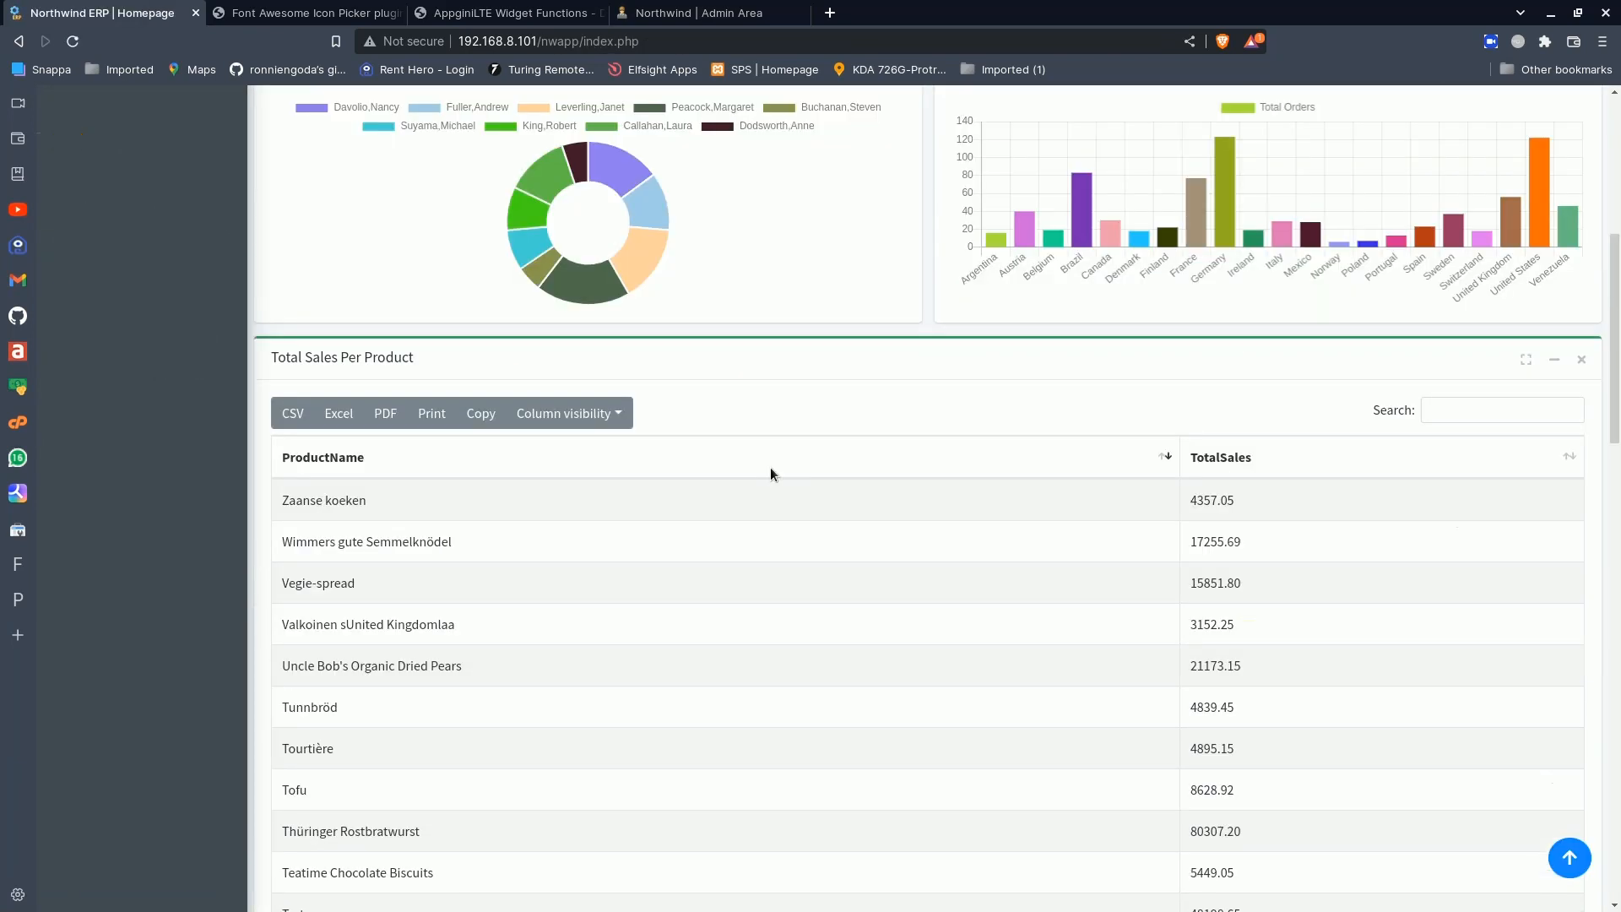
pyautogui.scroll(6, 770, 473)
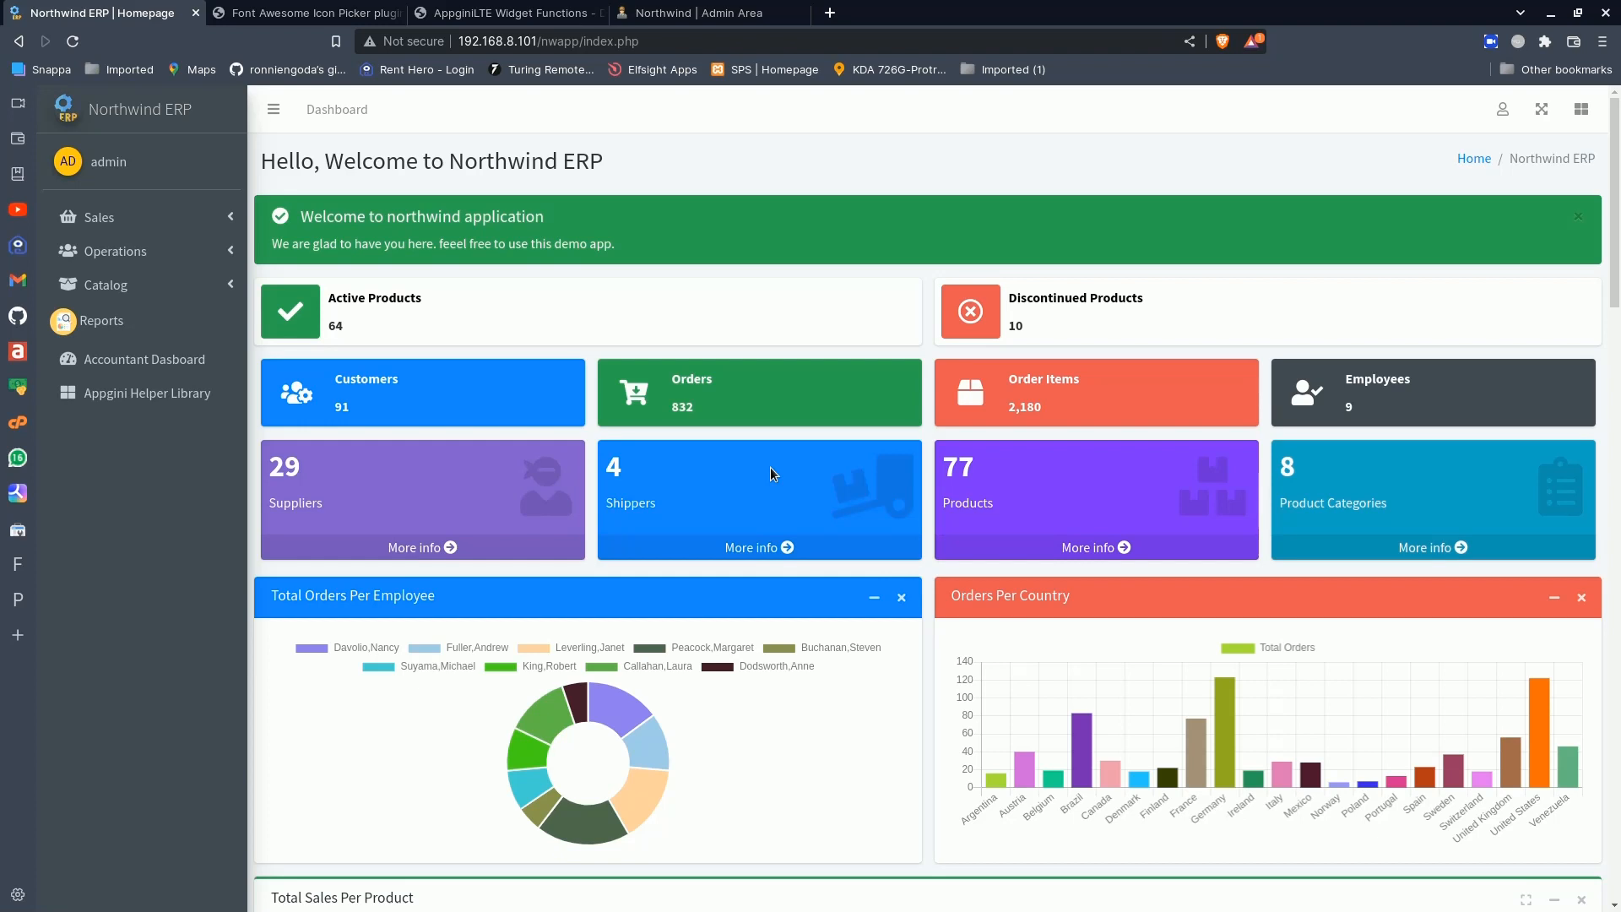
pyautogui.scroll(-6, 832, 405)
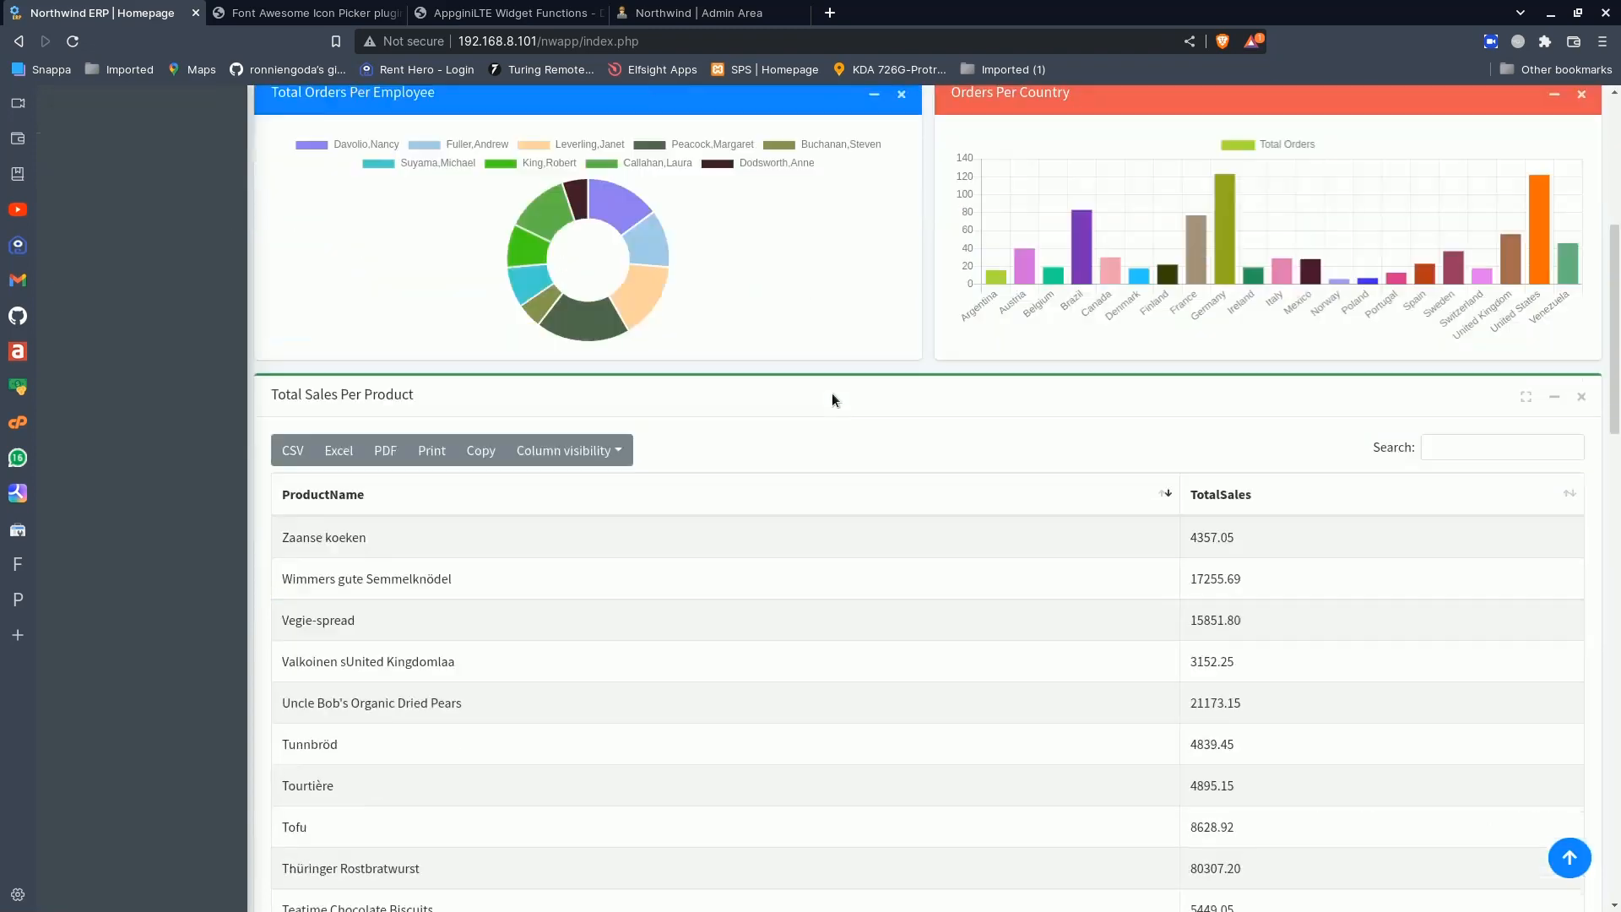
pyautogui.scroll(6, 832, 392)
pyautogui.scroll(-8, 829, 361)
pyautogui.scroll(8, 829, 361)
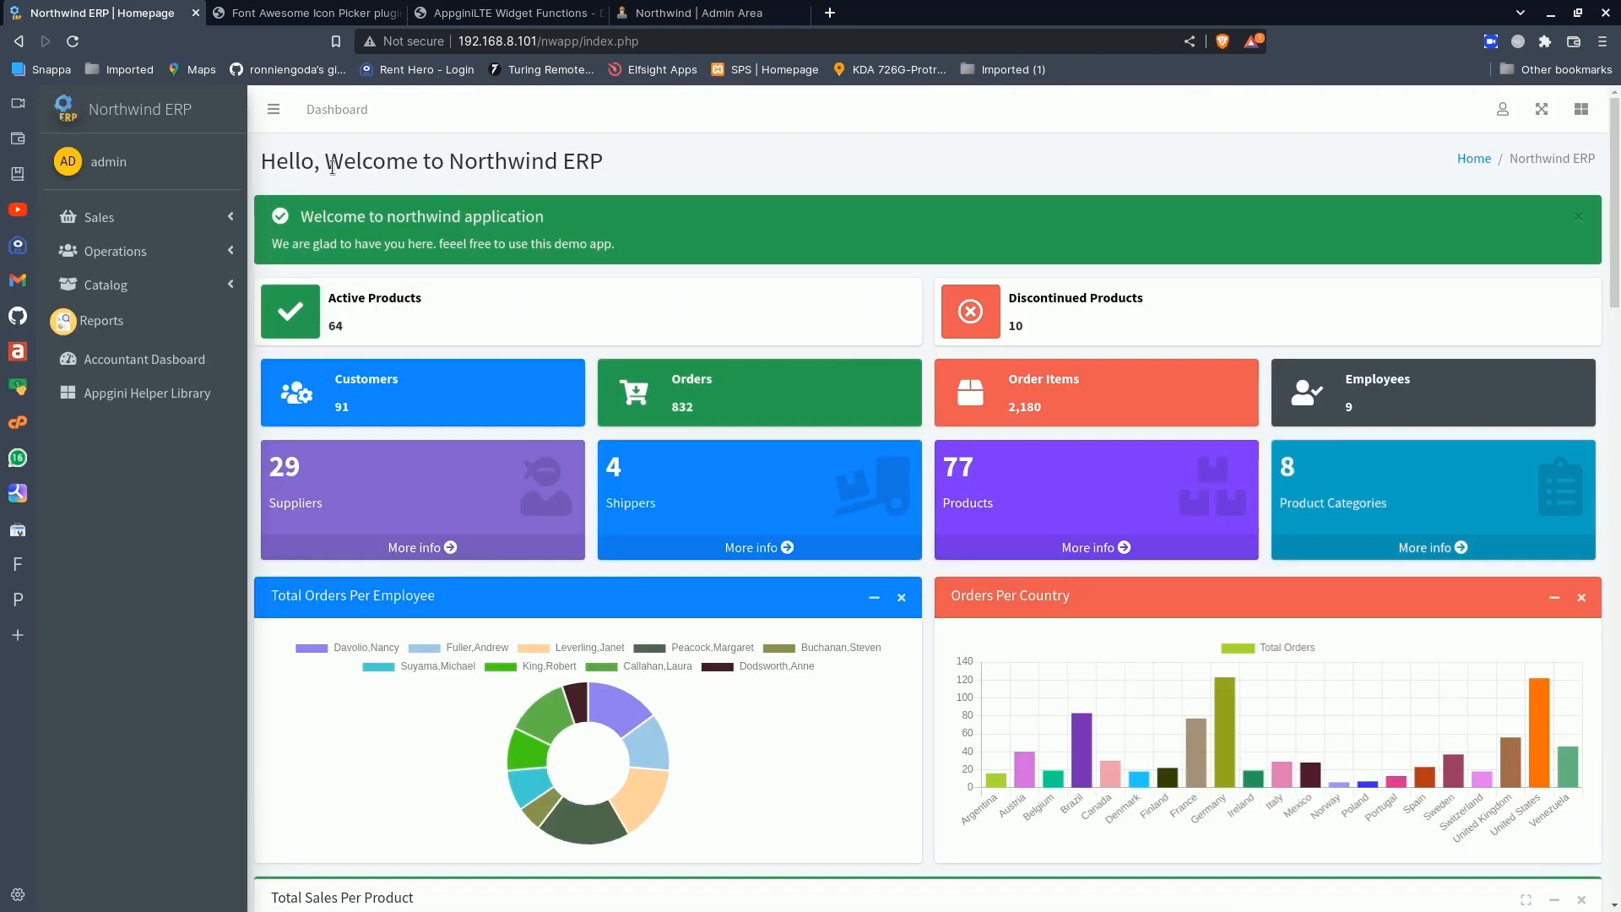
# - Open the AppginiLTE settings, follow the AdminLTE Bootstrap Admin Dashboard Template link and dismiss the demo's alert
pyautogui.click(1504, 110)
pyautogui.click(1408, 211)
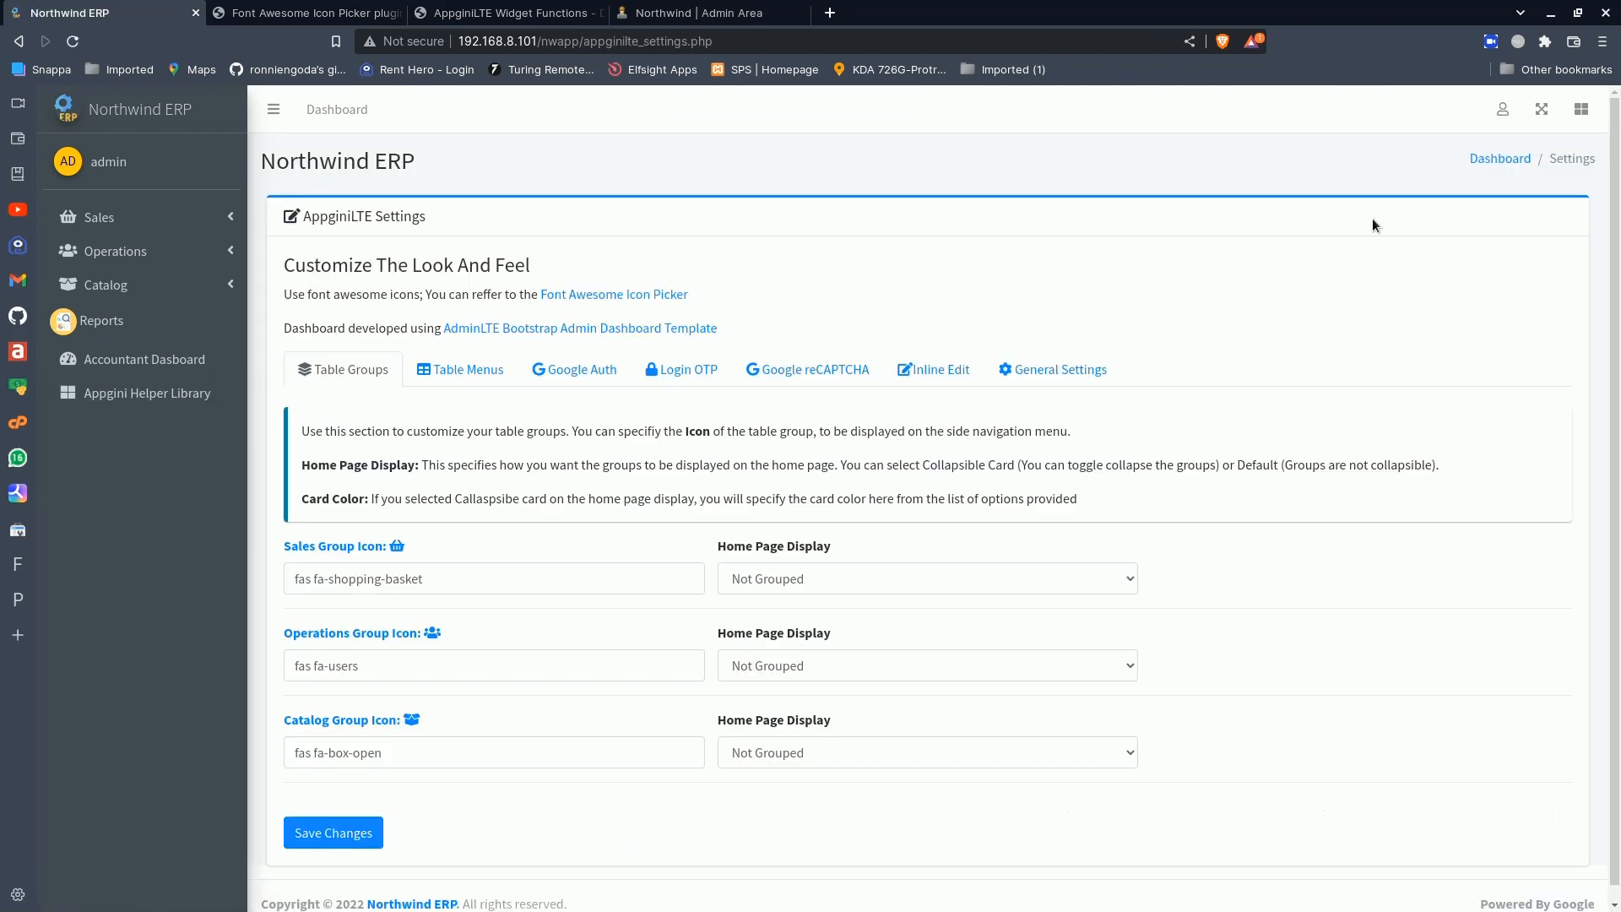
pyautogui.click(611, 328)
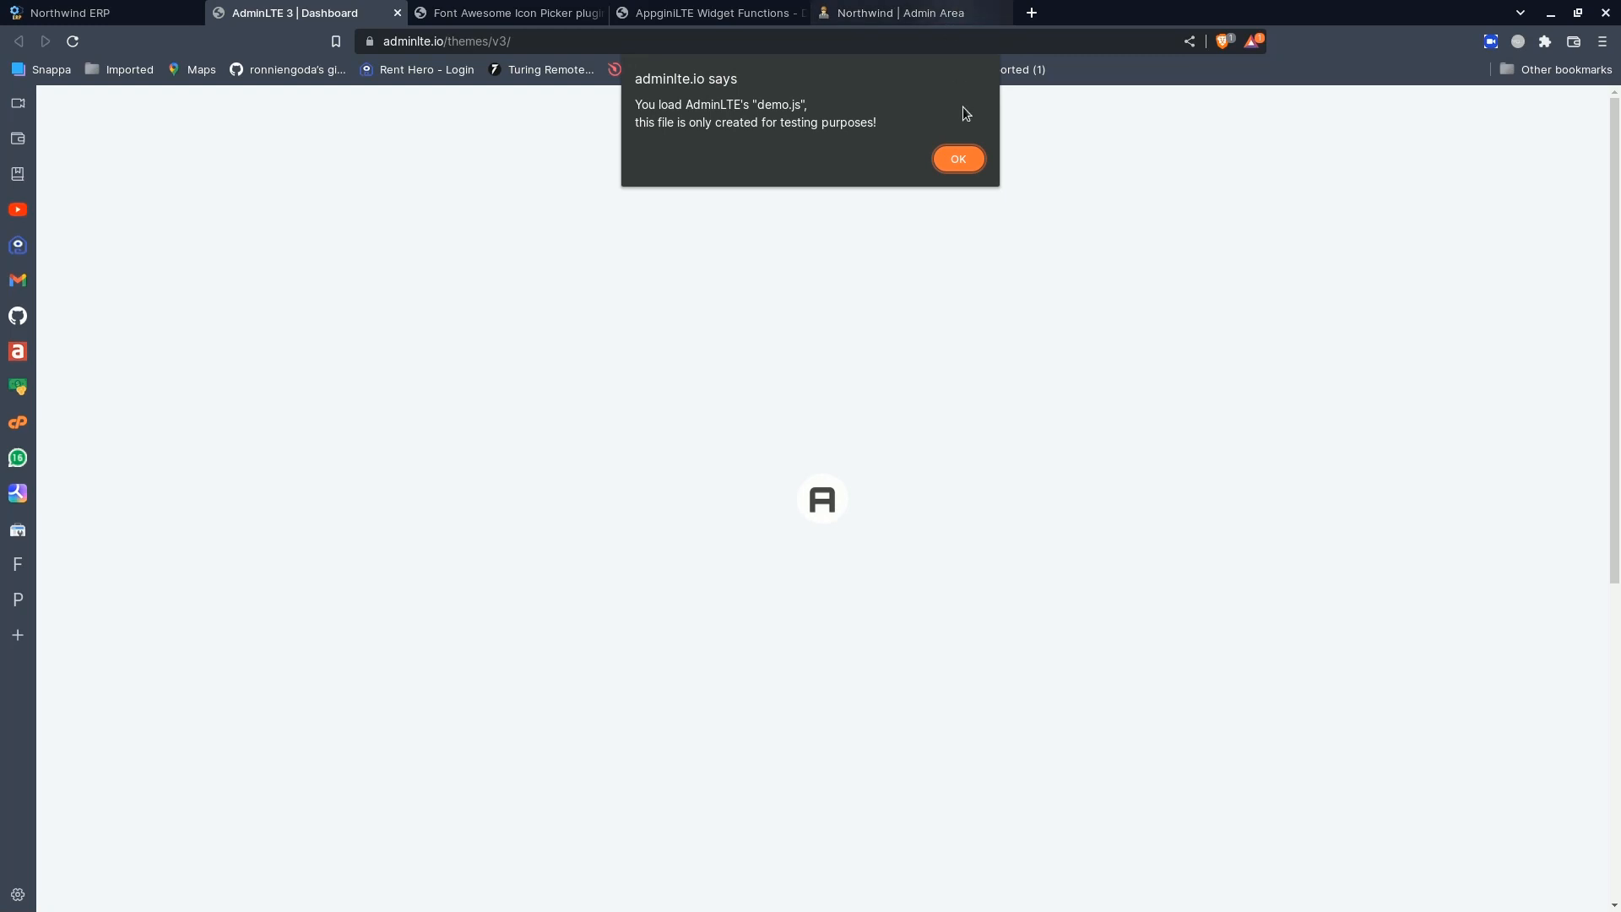
pyautogui.click(969, 157)
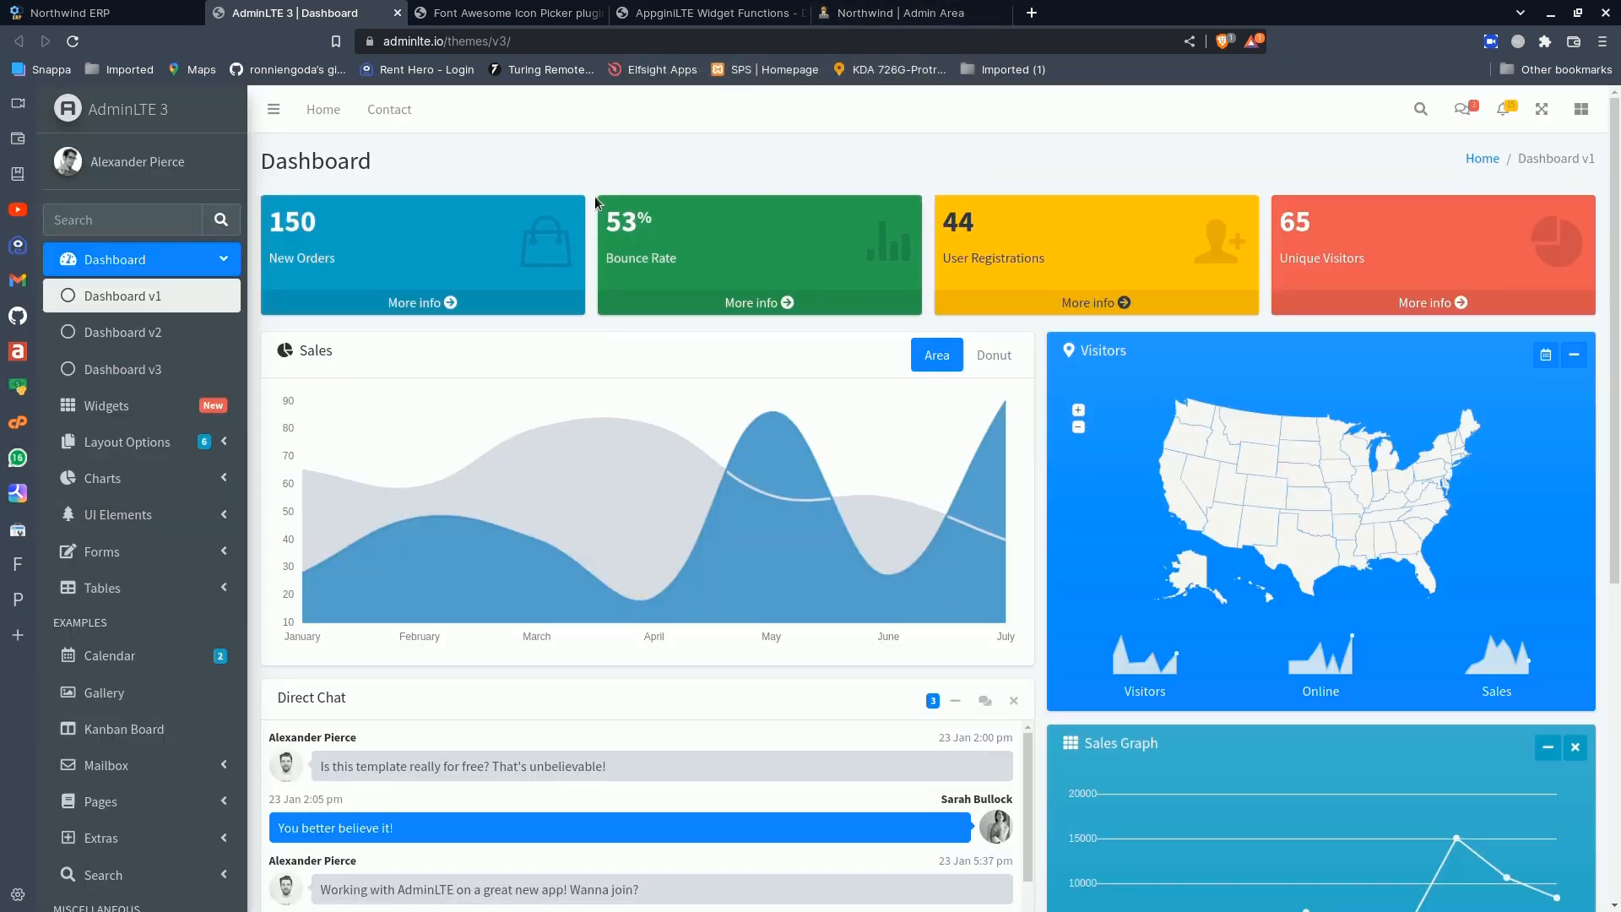
pyautogui.click(119, 12)
pyautogui.click(308, 10)
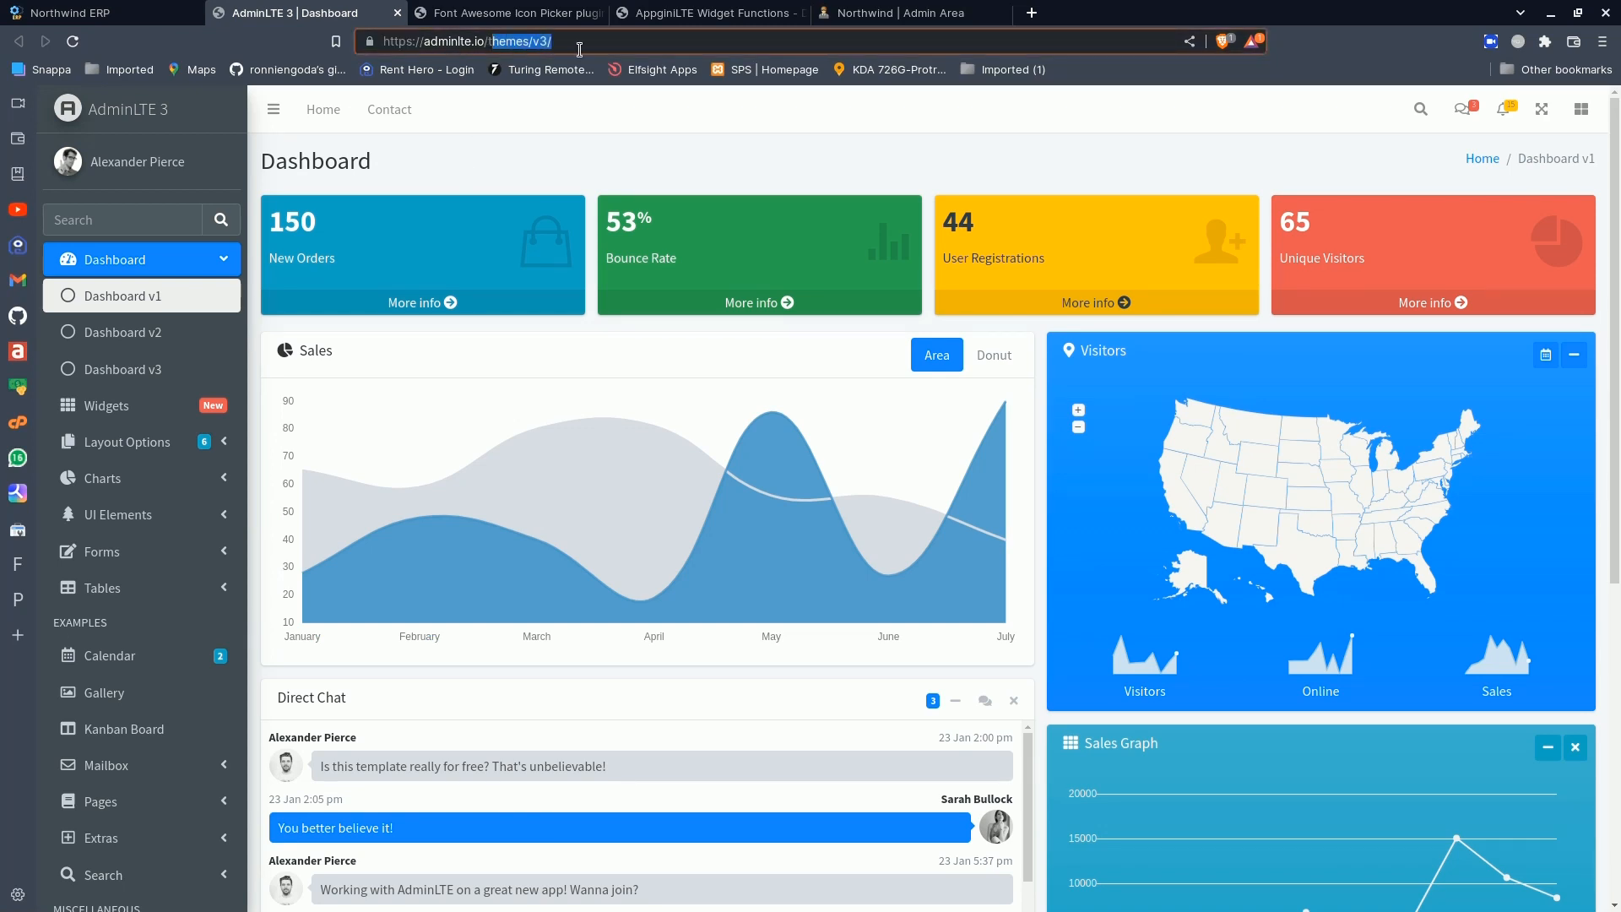
# - Go to the adminlte.io main page and look through its premium admin dashboard templates
pyautogui.press('BackSpace')
pyautogui.press('Return')
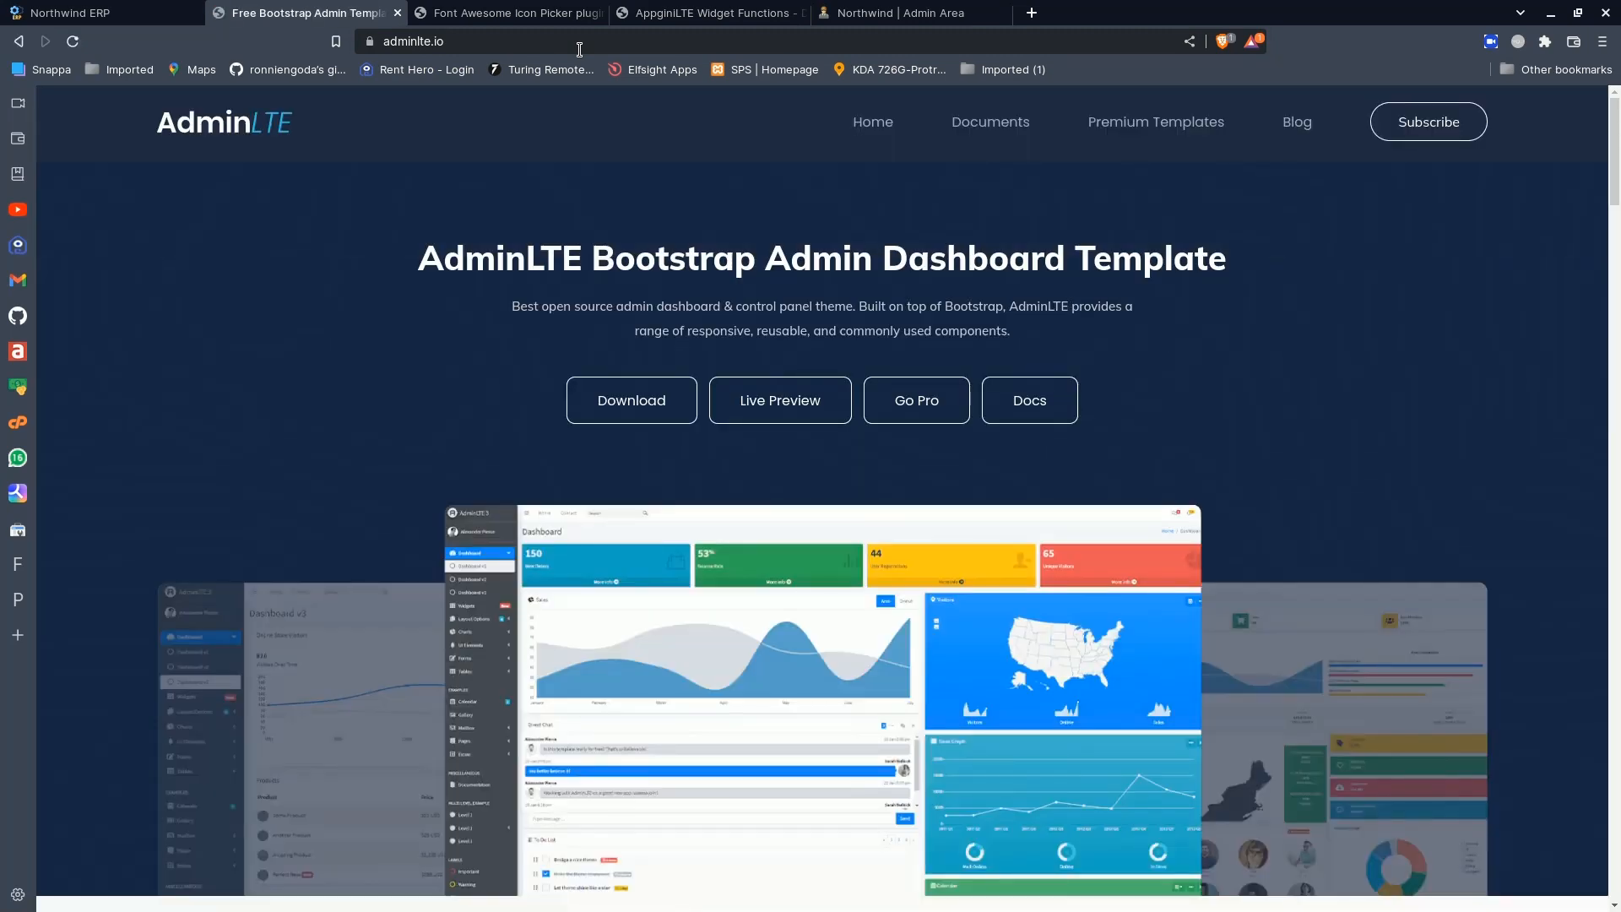
pyautogui.scroll(-10, 422, 605)
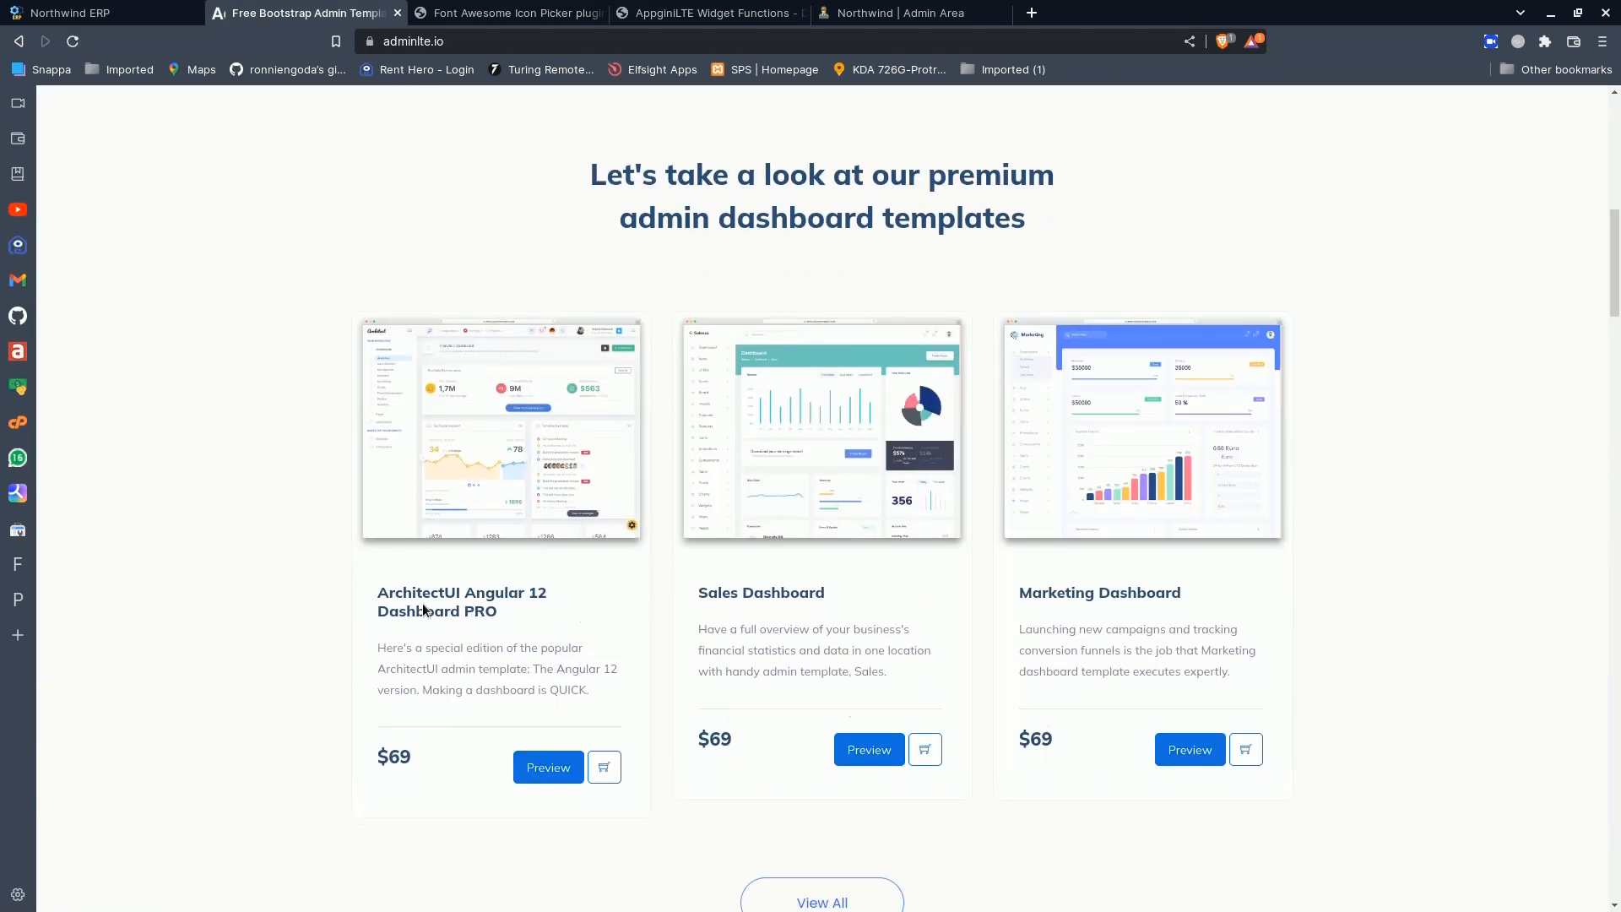
pyautogui.scroll(-6, 422, 603)
pyautogui.scroll(5, 422, 603)
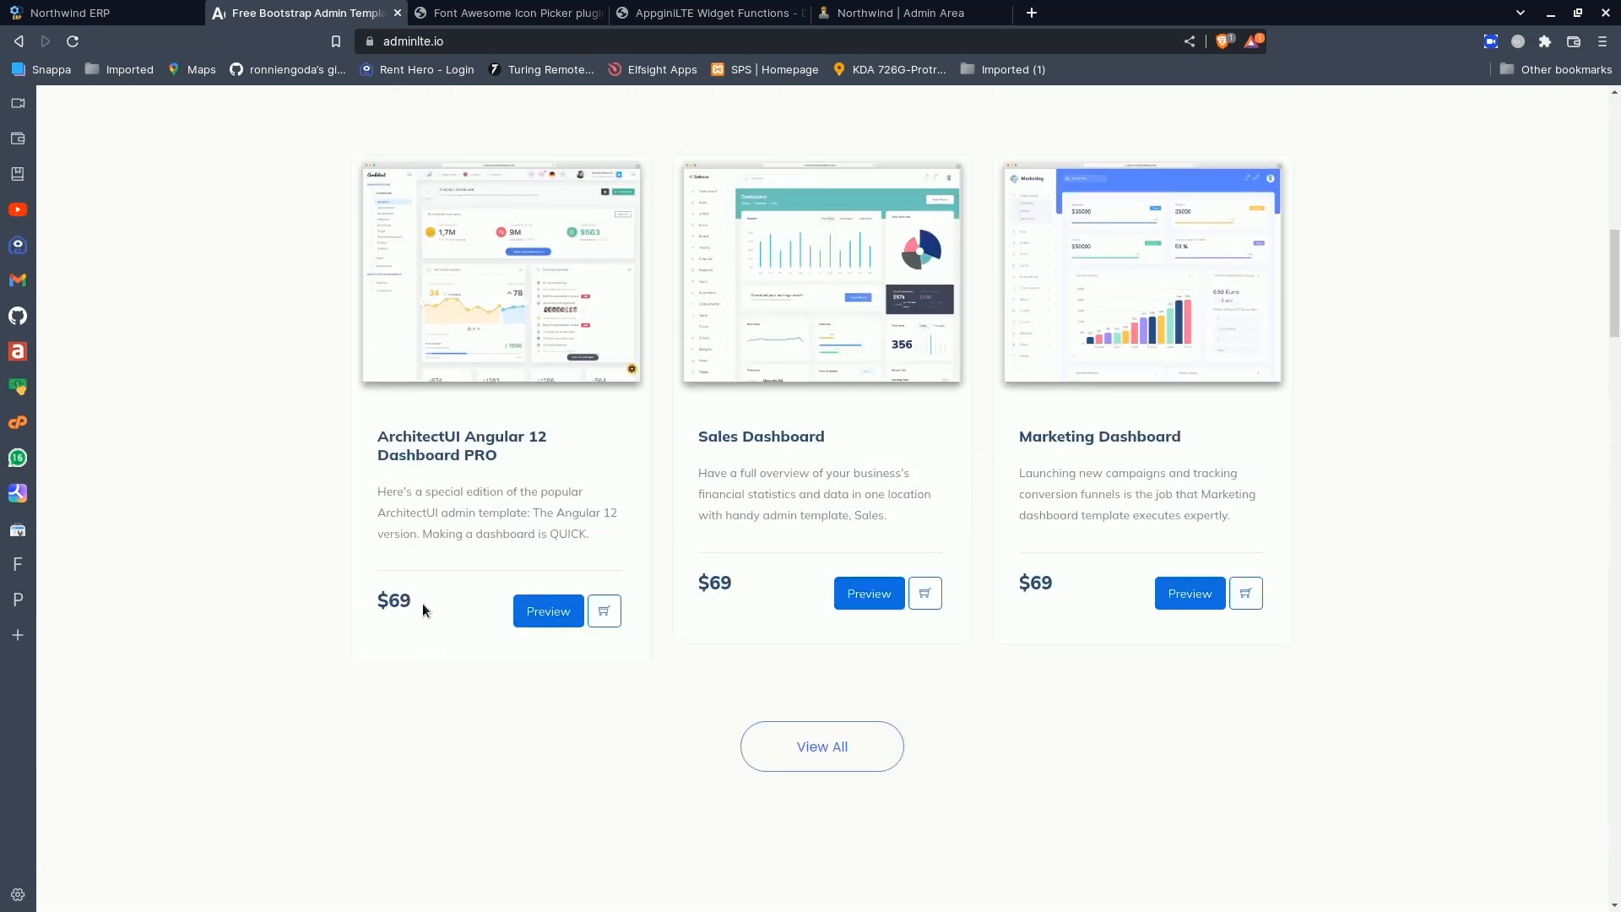
# - Open the live preview of the ArchitectUI Angular 12 Dashboard PRO template and close the adminlte.io page
pyautogui.click(554, 644)
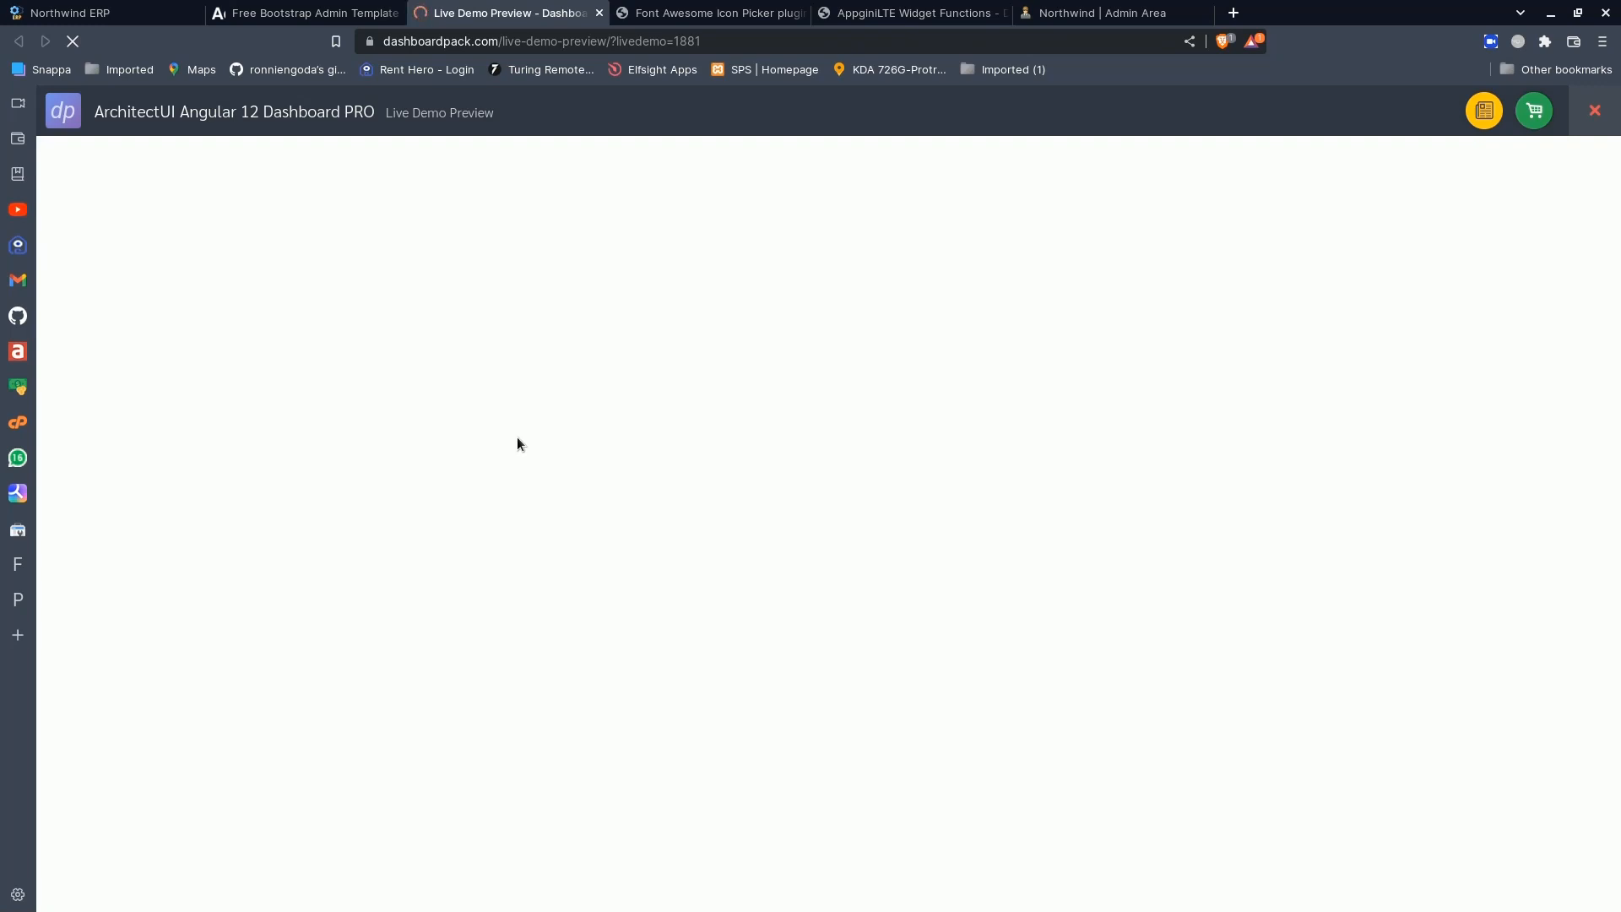
pyautogui.click(379, 19)
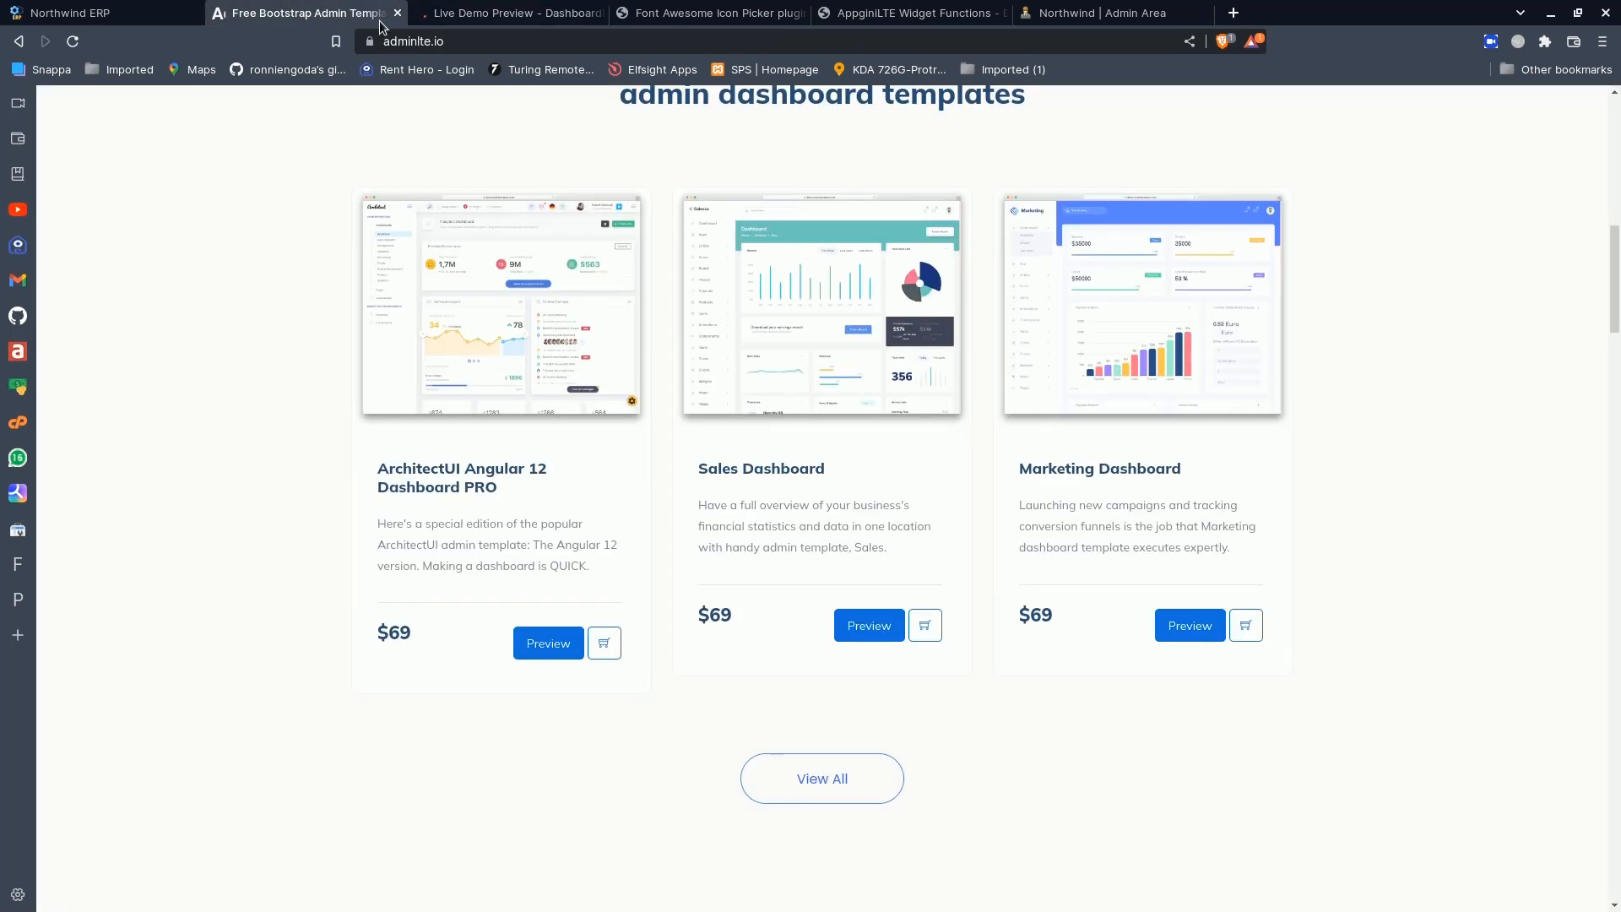
pyautogui.click(397, 13)
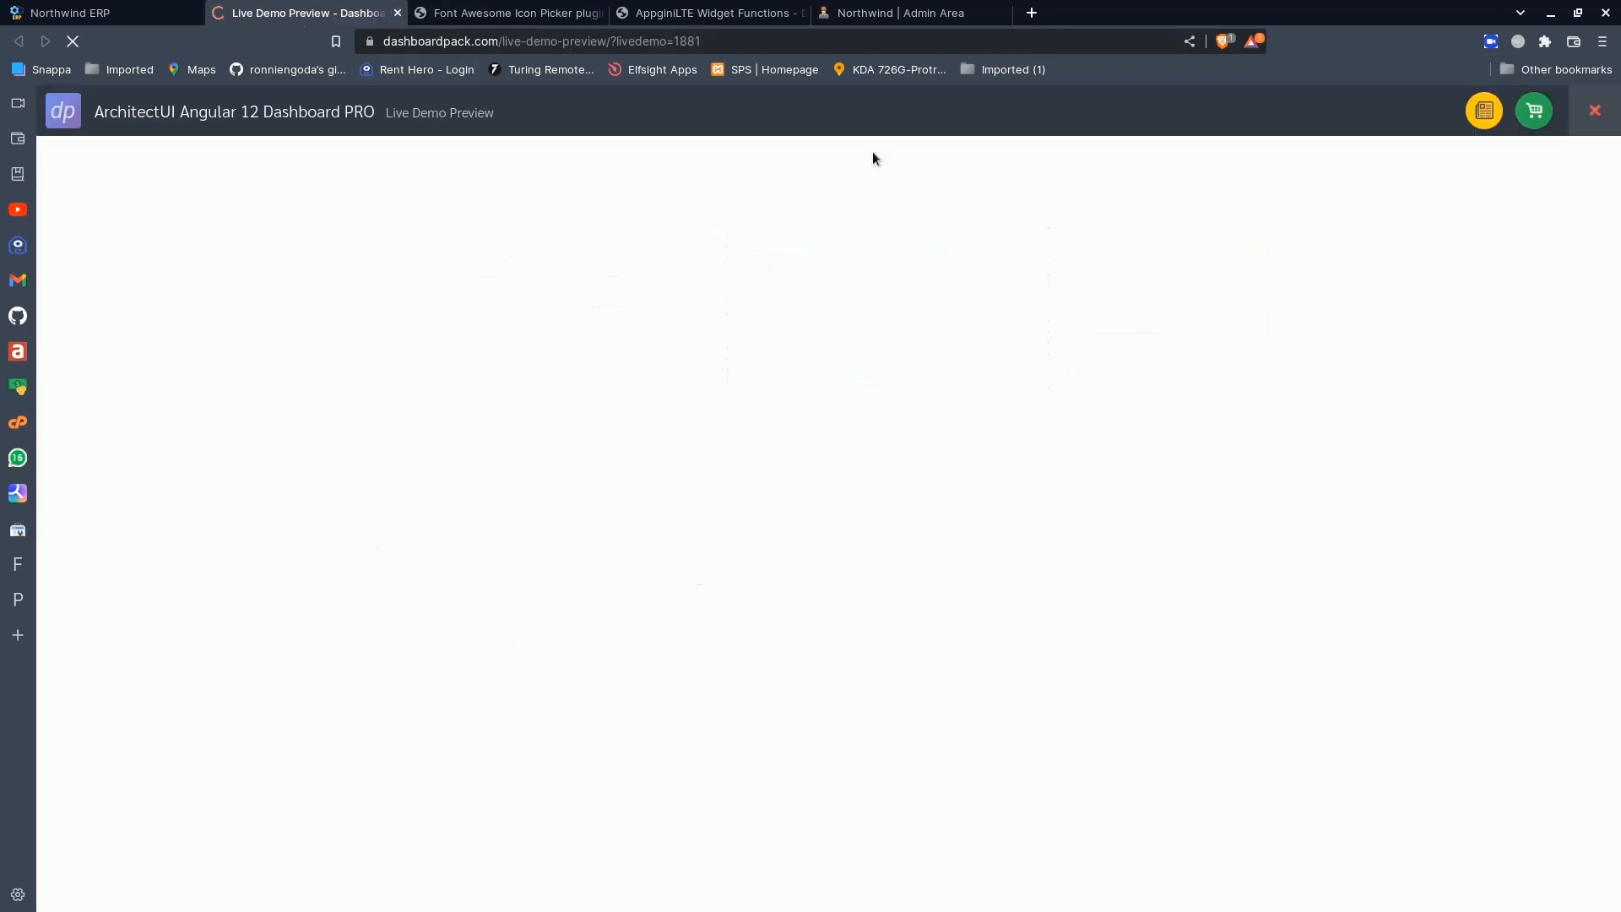
# - Return to Northwind ERP, open its home page and look over the dashboard layout
pyautogui.click(118, 13)
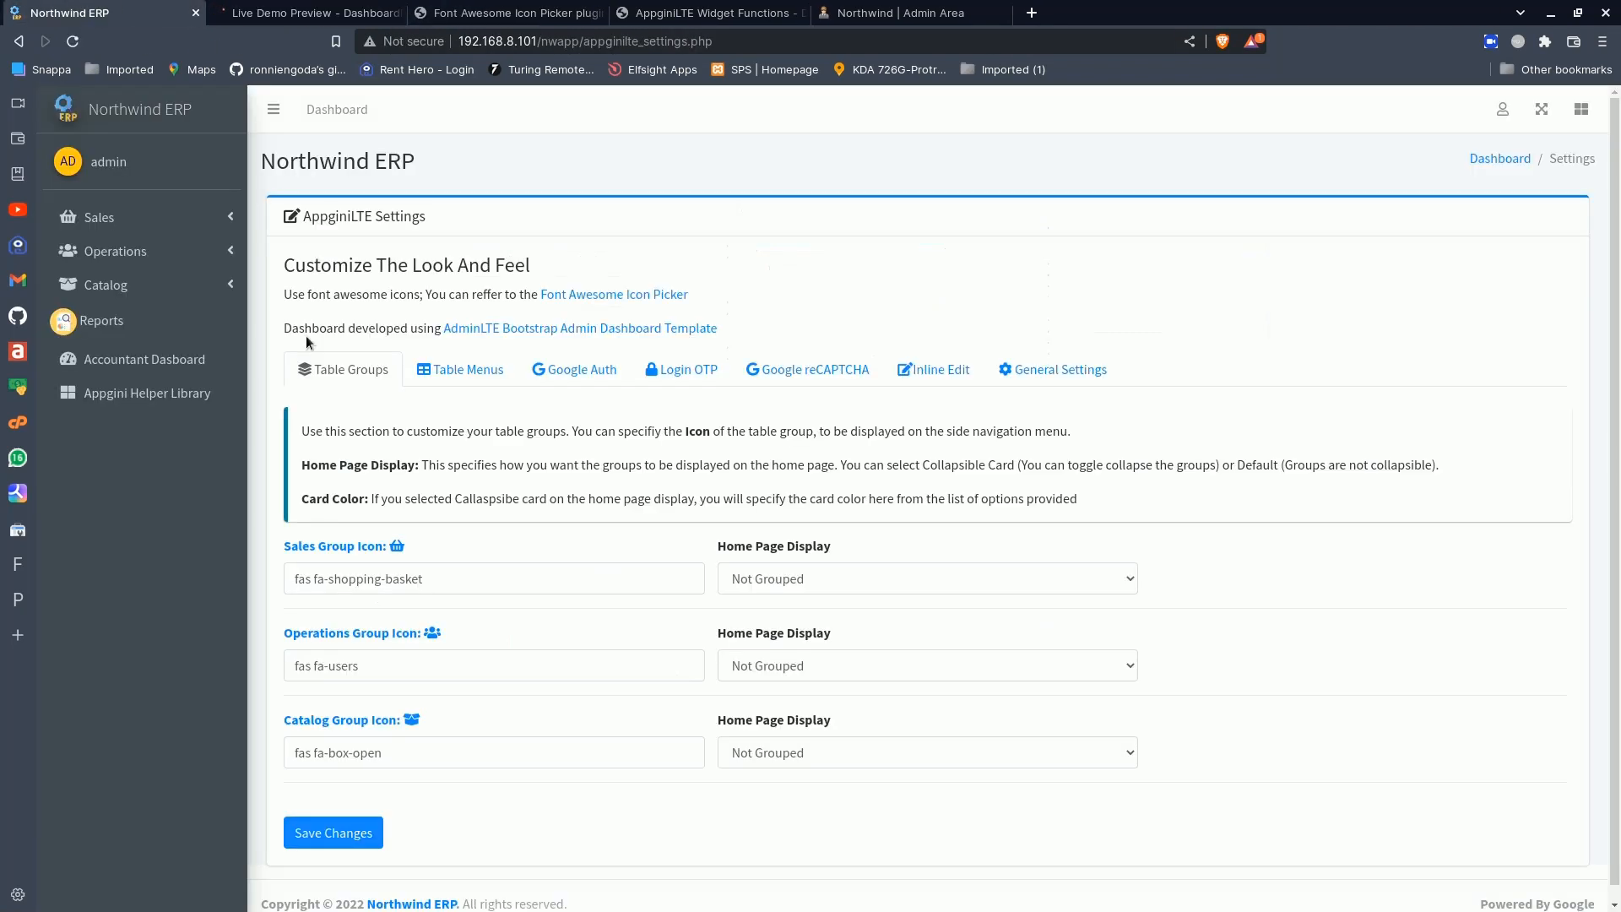
pyautogui.click(143, 110)
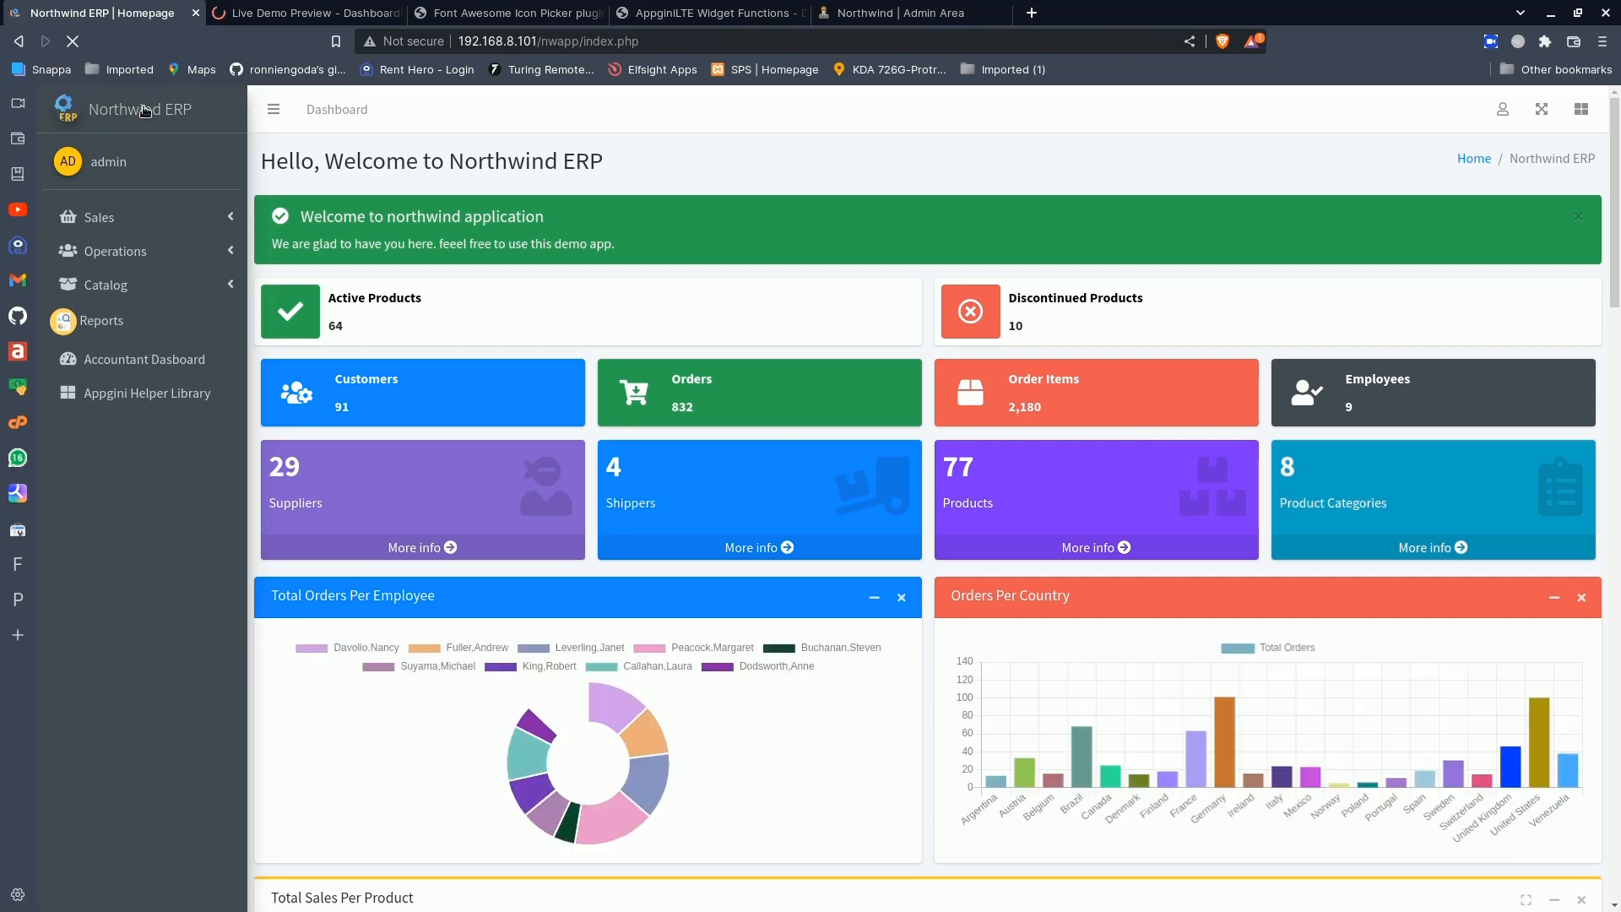
pyautogui.scroll(-5, 398, 454)
pyautogui.scroll(-4, 397, 454)
pyautogui.scroll(15, 378, 348)
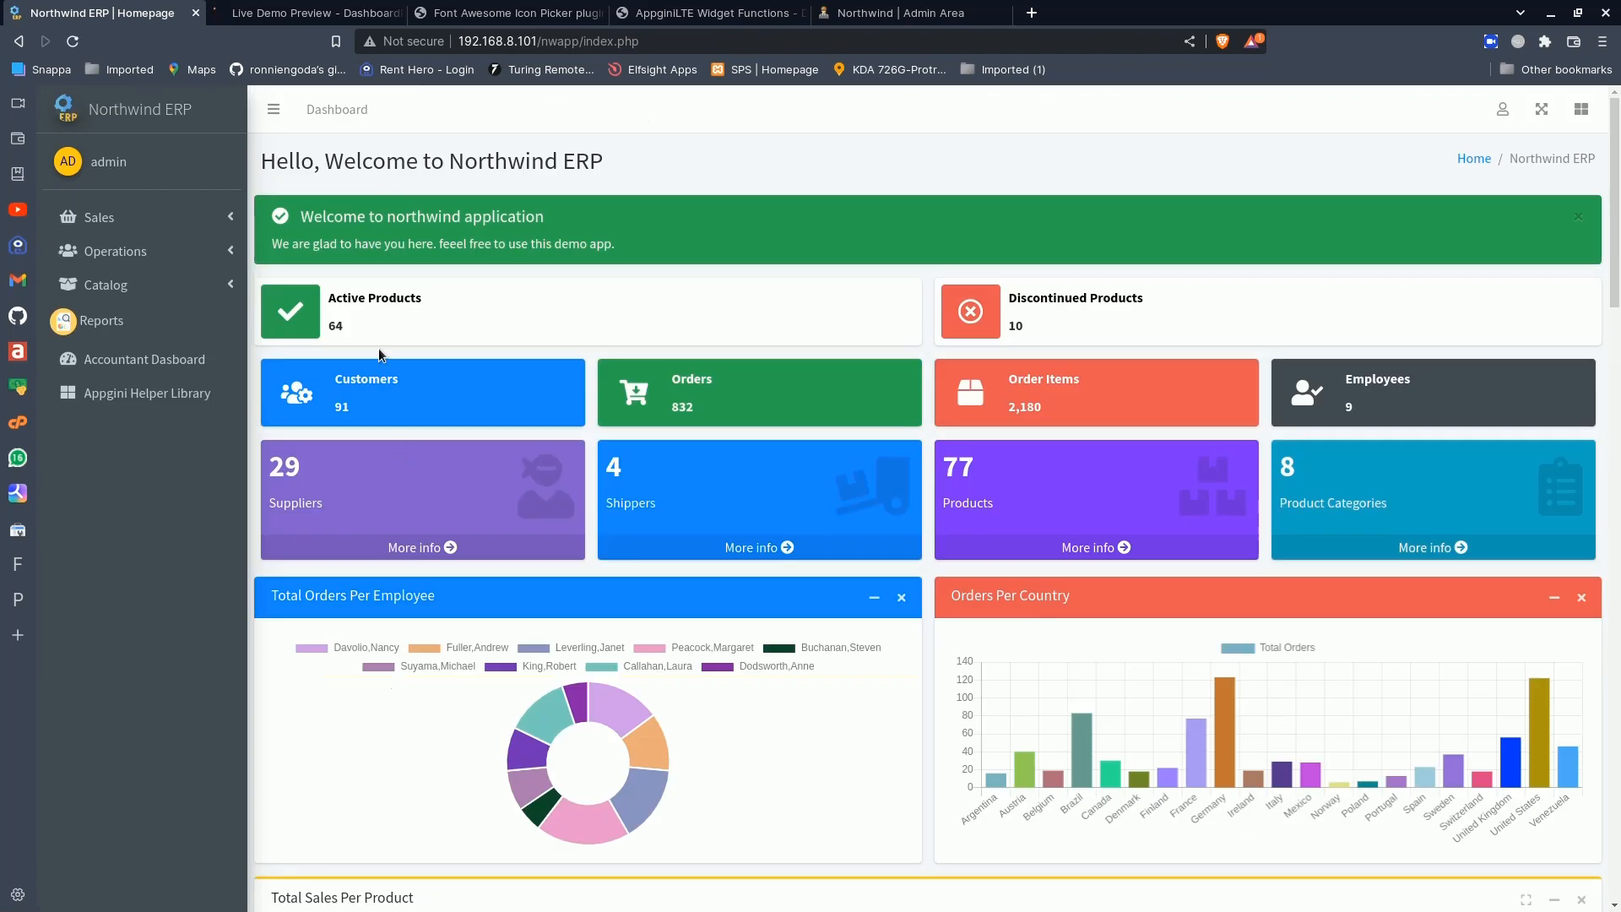
# - Examine the ArchitectUI Analytics Dashboard preview down to its tasks list and chat box, and return to its beginning
pyautogui.click(309, 8)
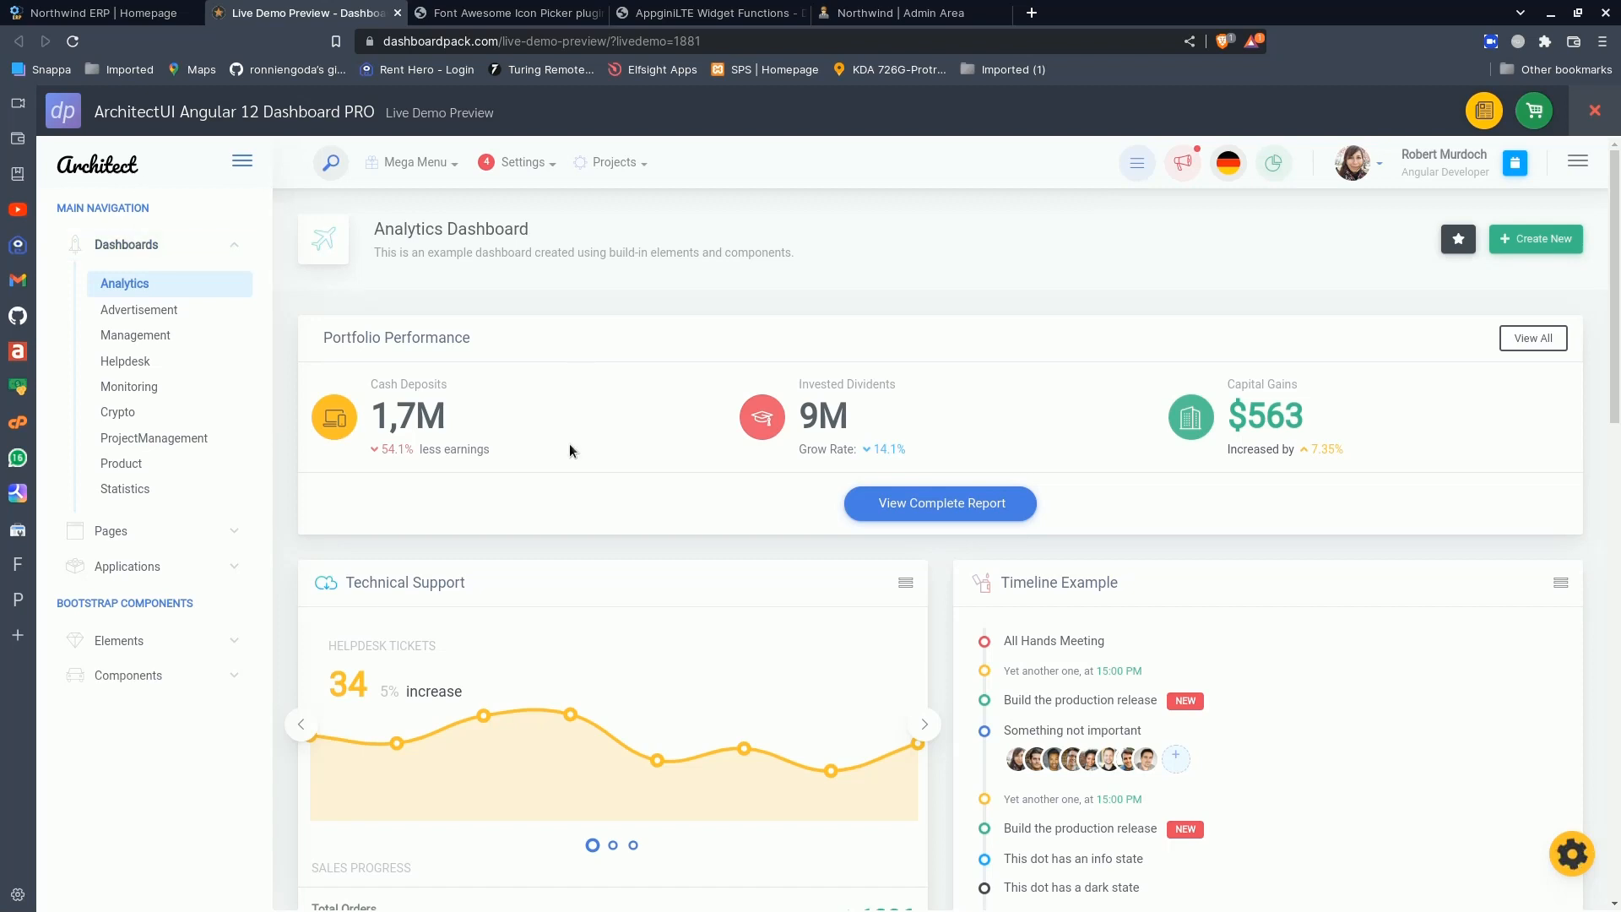
pyautogui.scroll(-5, 570, 448)
pyautogui.scroll(5, 570, 450)
pyautogui.scroll(-5, 570, 450)
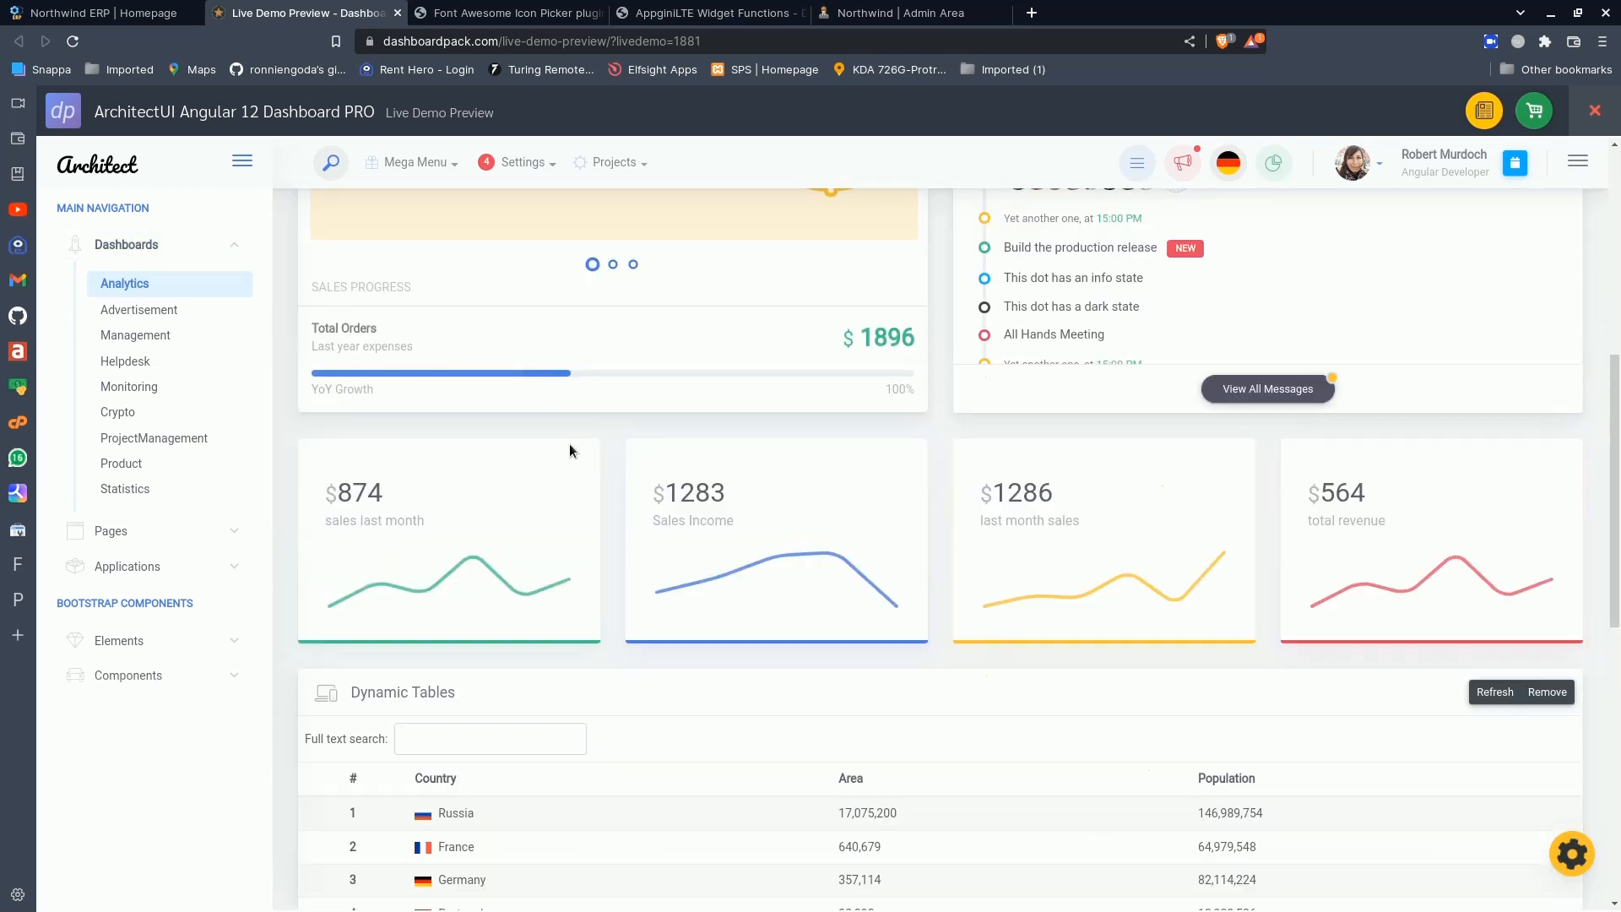
pyautogui.scroll(-5, 569, 450)
pyautogui.scroll(-2, 570, 450)
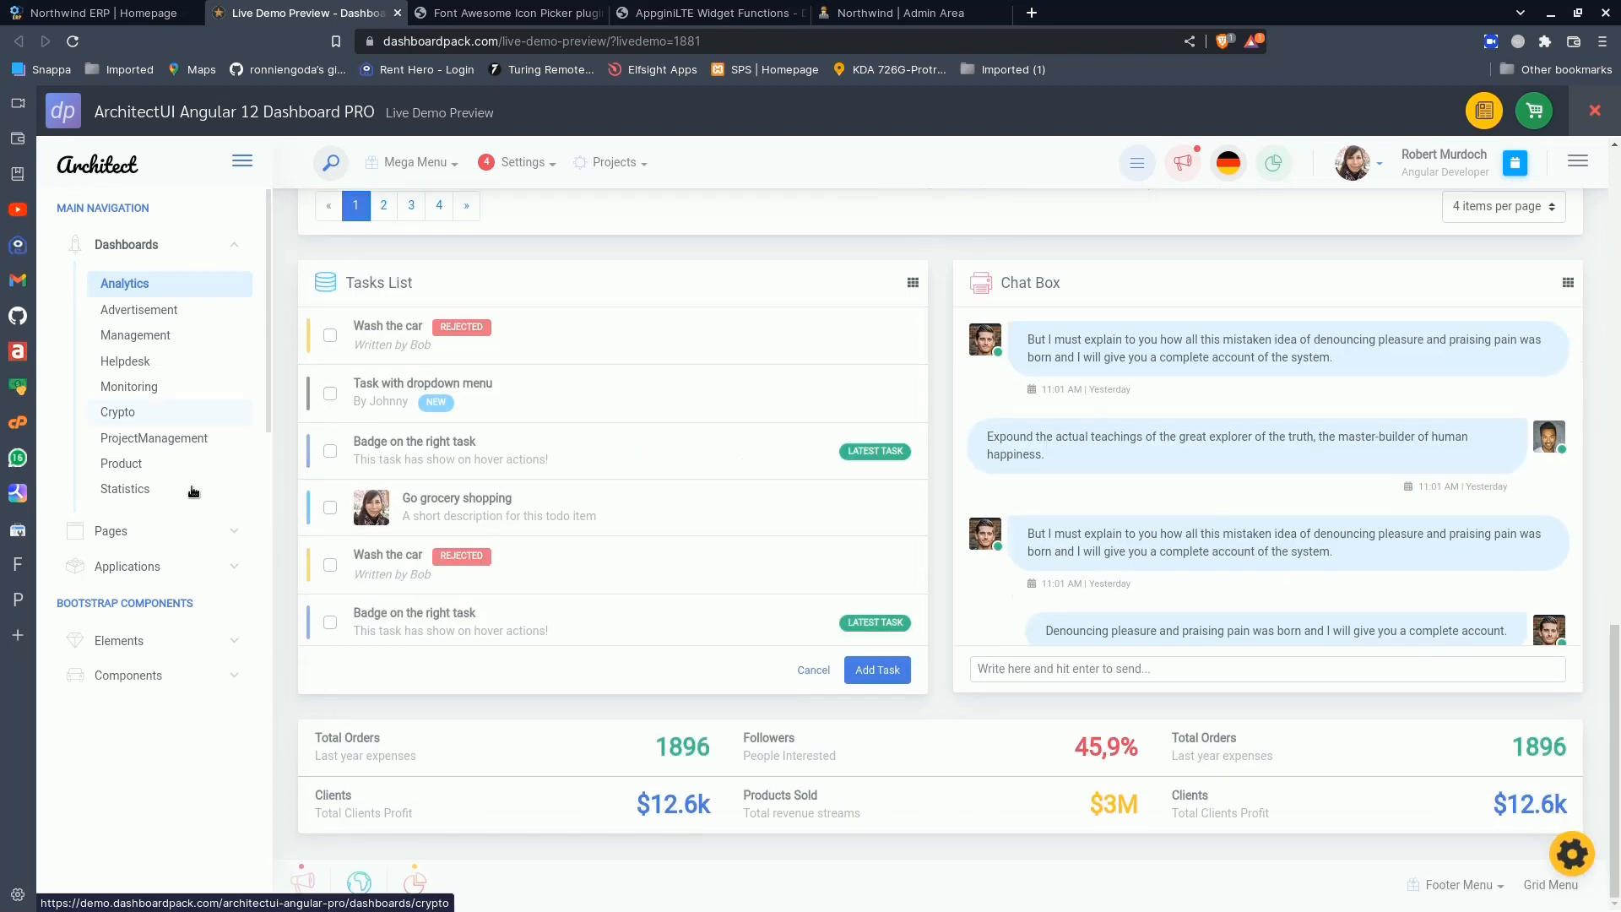
pyautogui.scroll(-6, 182, 532)
pyautogui.scroll(6, 171, 568)
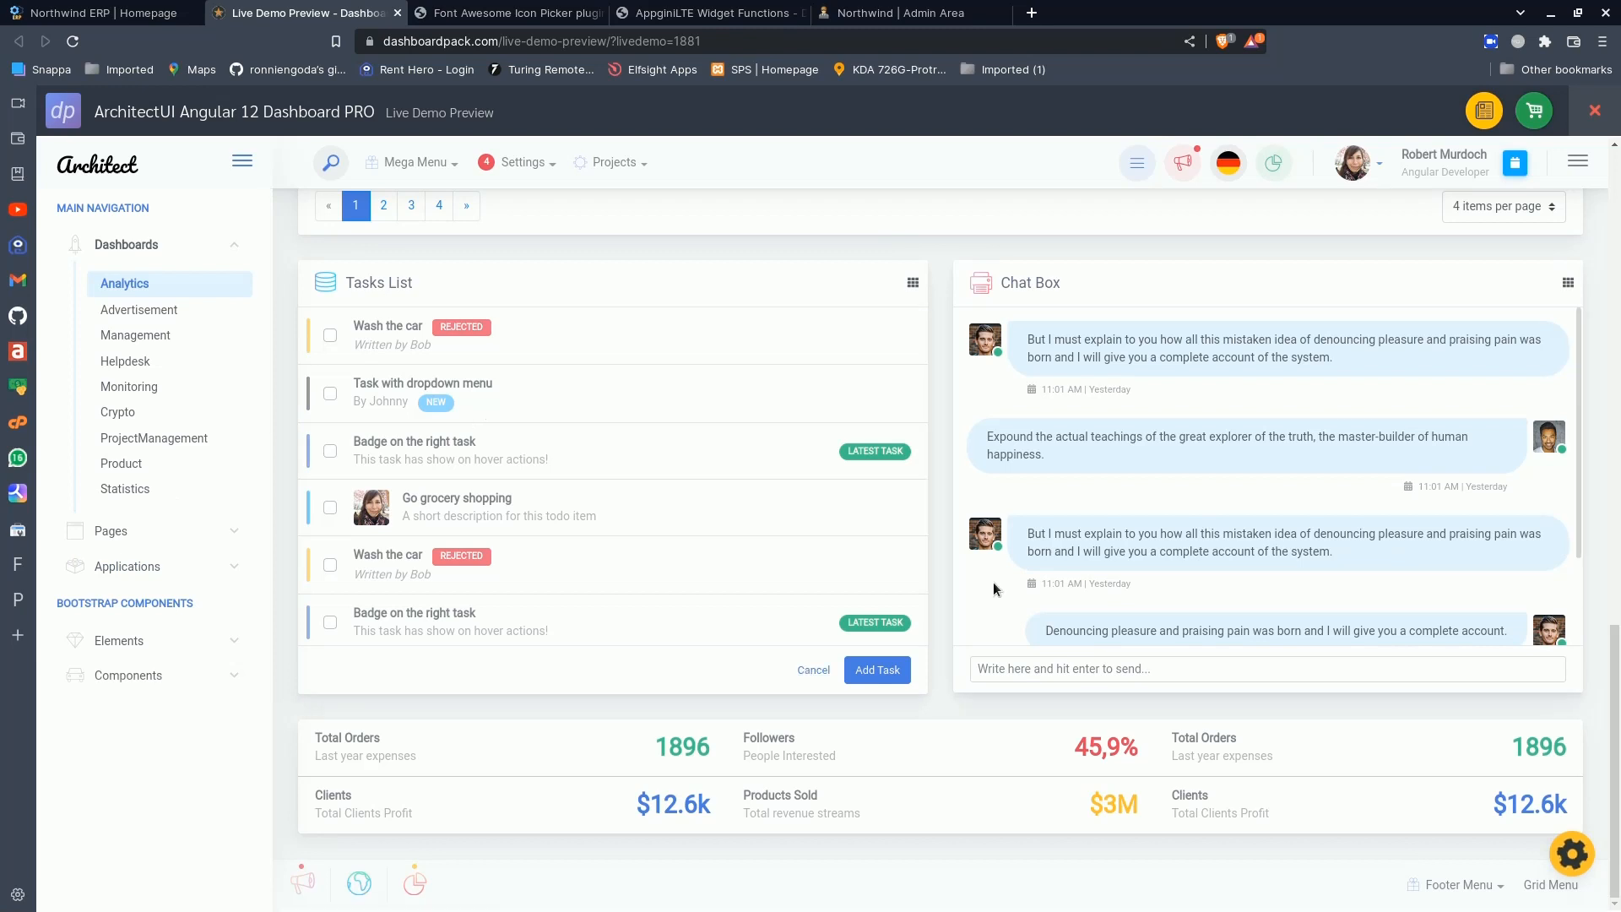
pyautogui.moveTo(1618, 773); pyautogui.dragTo(1618, 222)
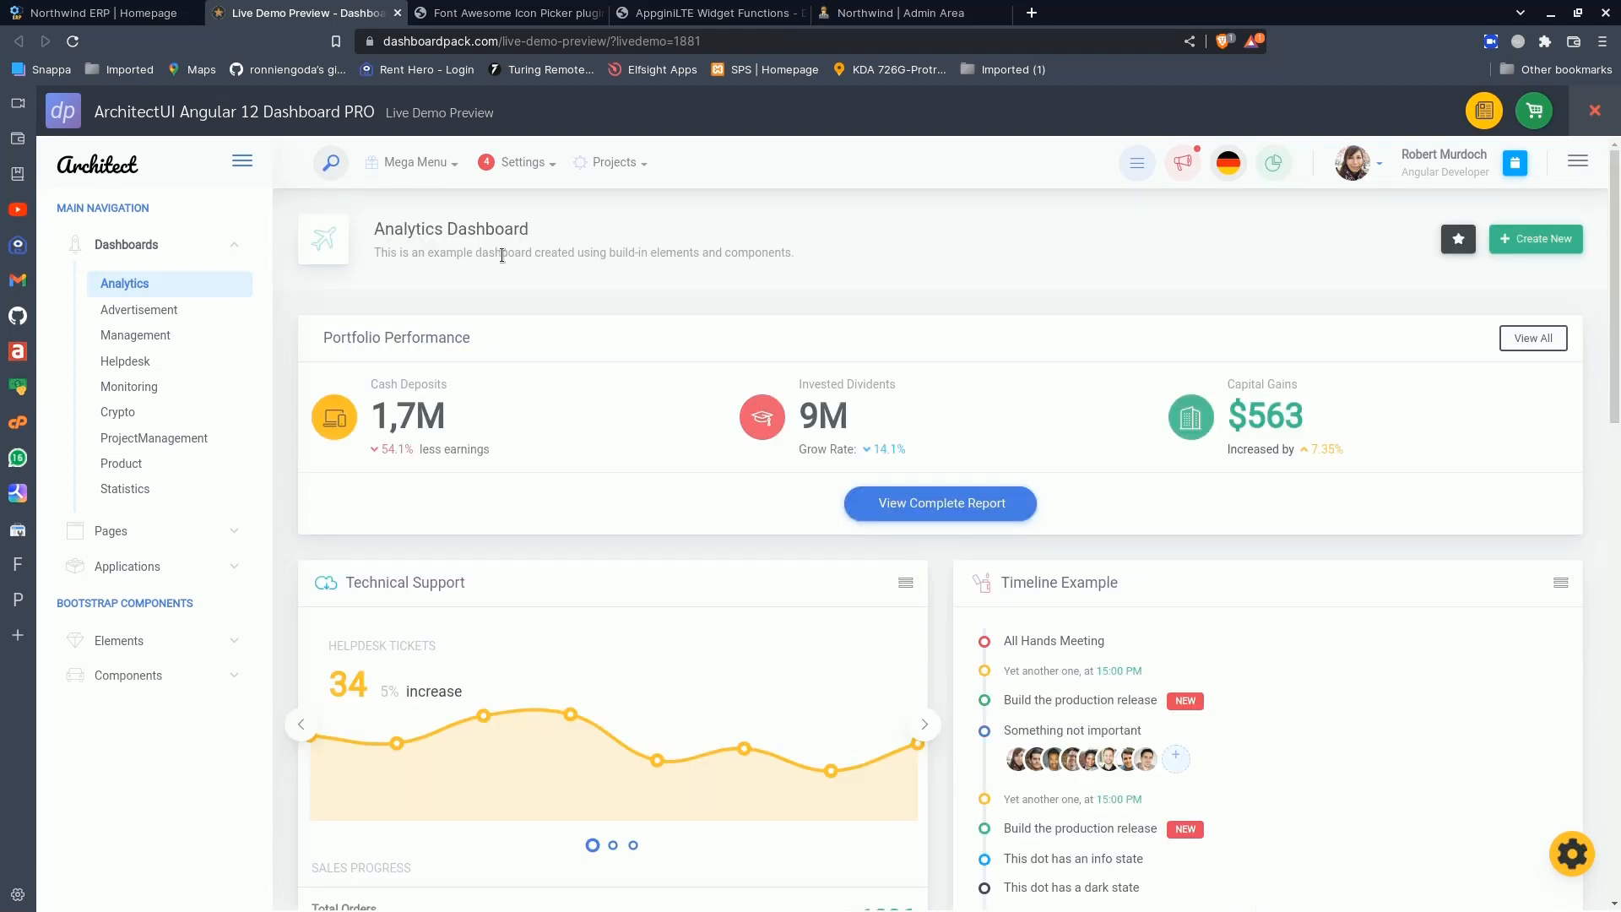
# - Switch back to the Northwind ERP home page and review its cards and charts against the ArchitectUI template
pyautogui.click(140, 14)
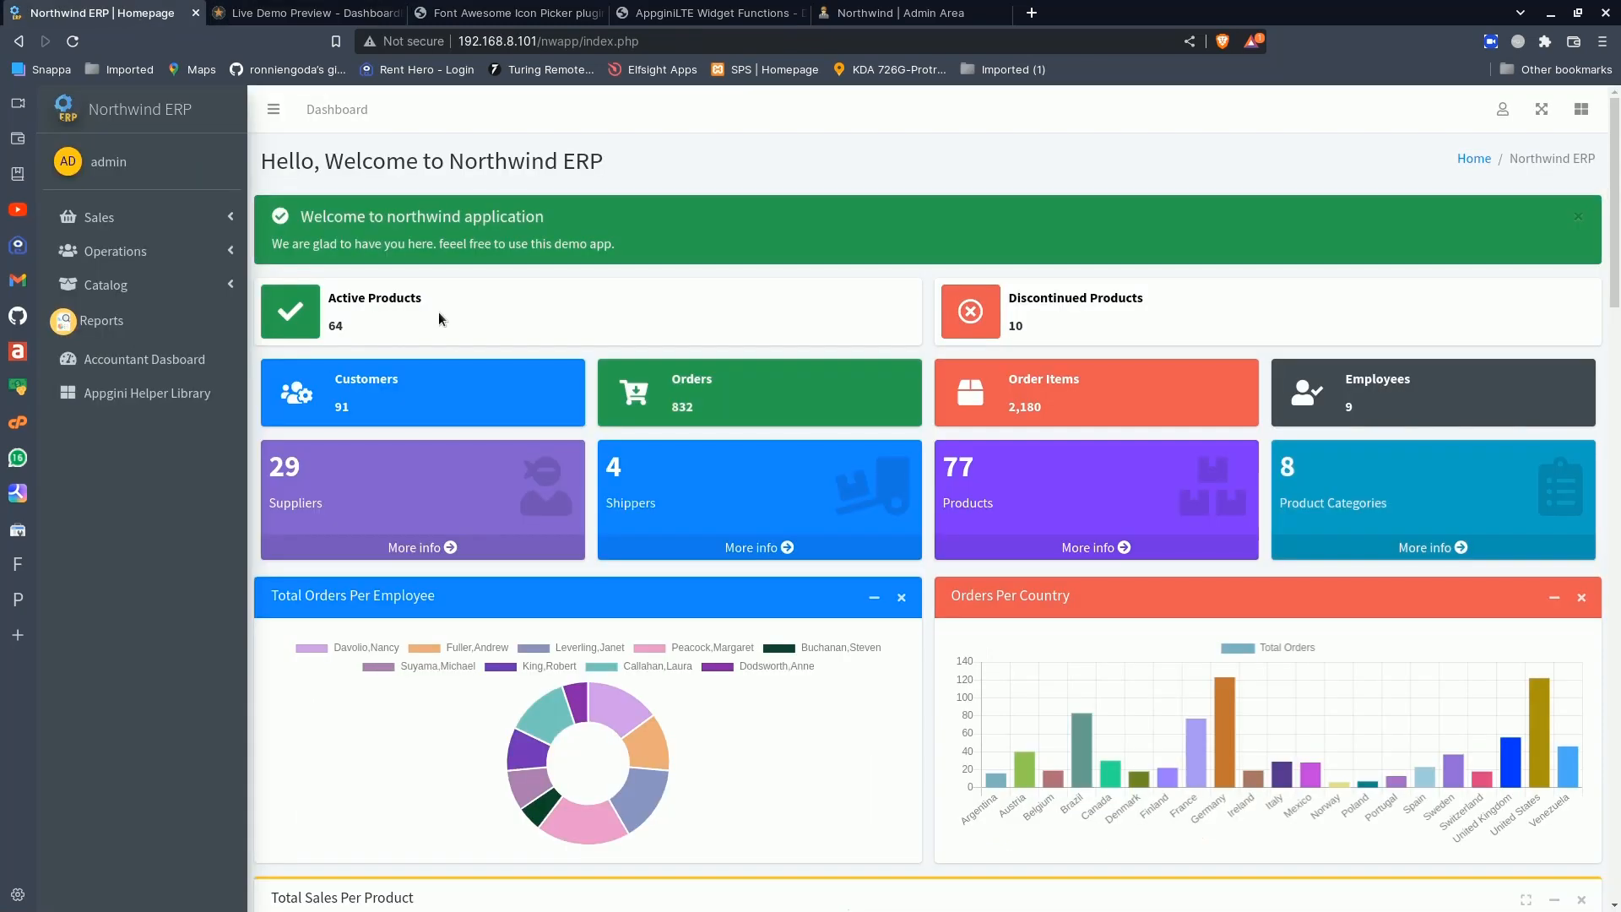
pyautogui.scroll(-7, 470, 351)
pyautogui.scroll(7, 471, 351)
# - Review the ArchitectUI preview's widgets and Dynamic Tables section again, and open its Servers Status side drawer
pyautogui.click(304, 13)
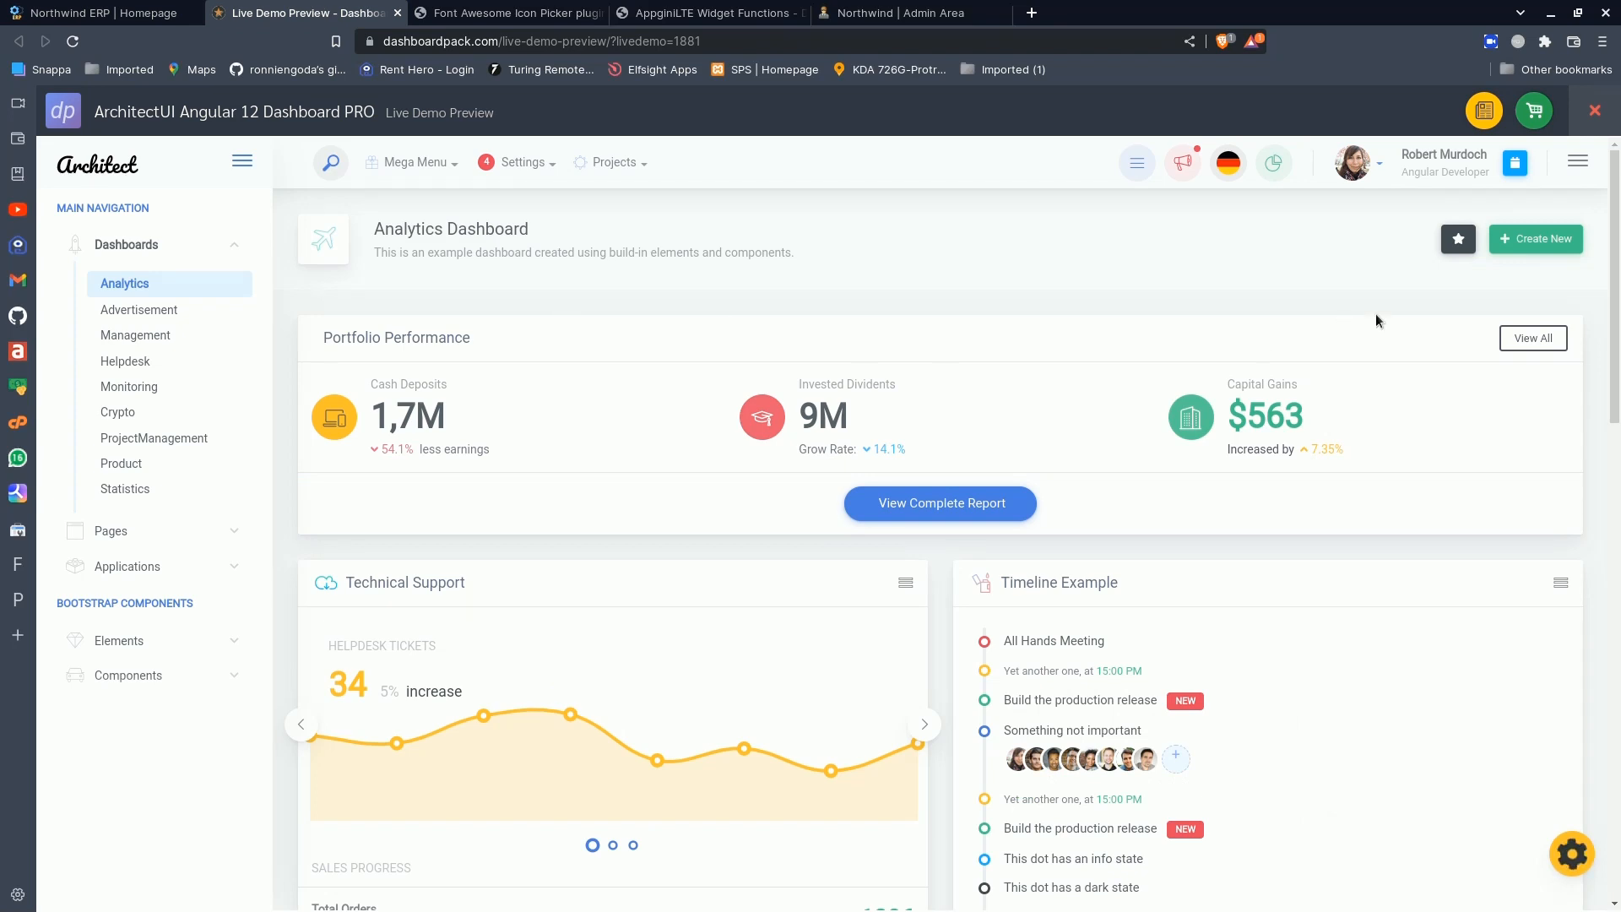
pyautogui.scroll(-1, 1616, 295)
pyautogui.scroll(-10, 1616, 295)
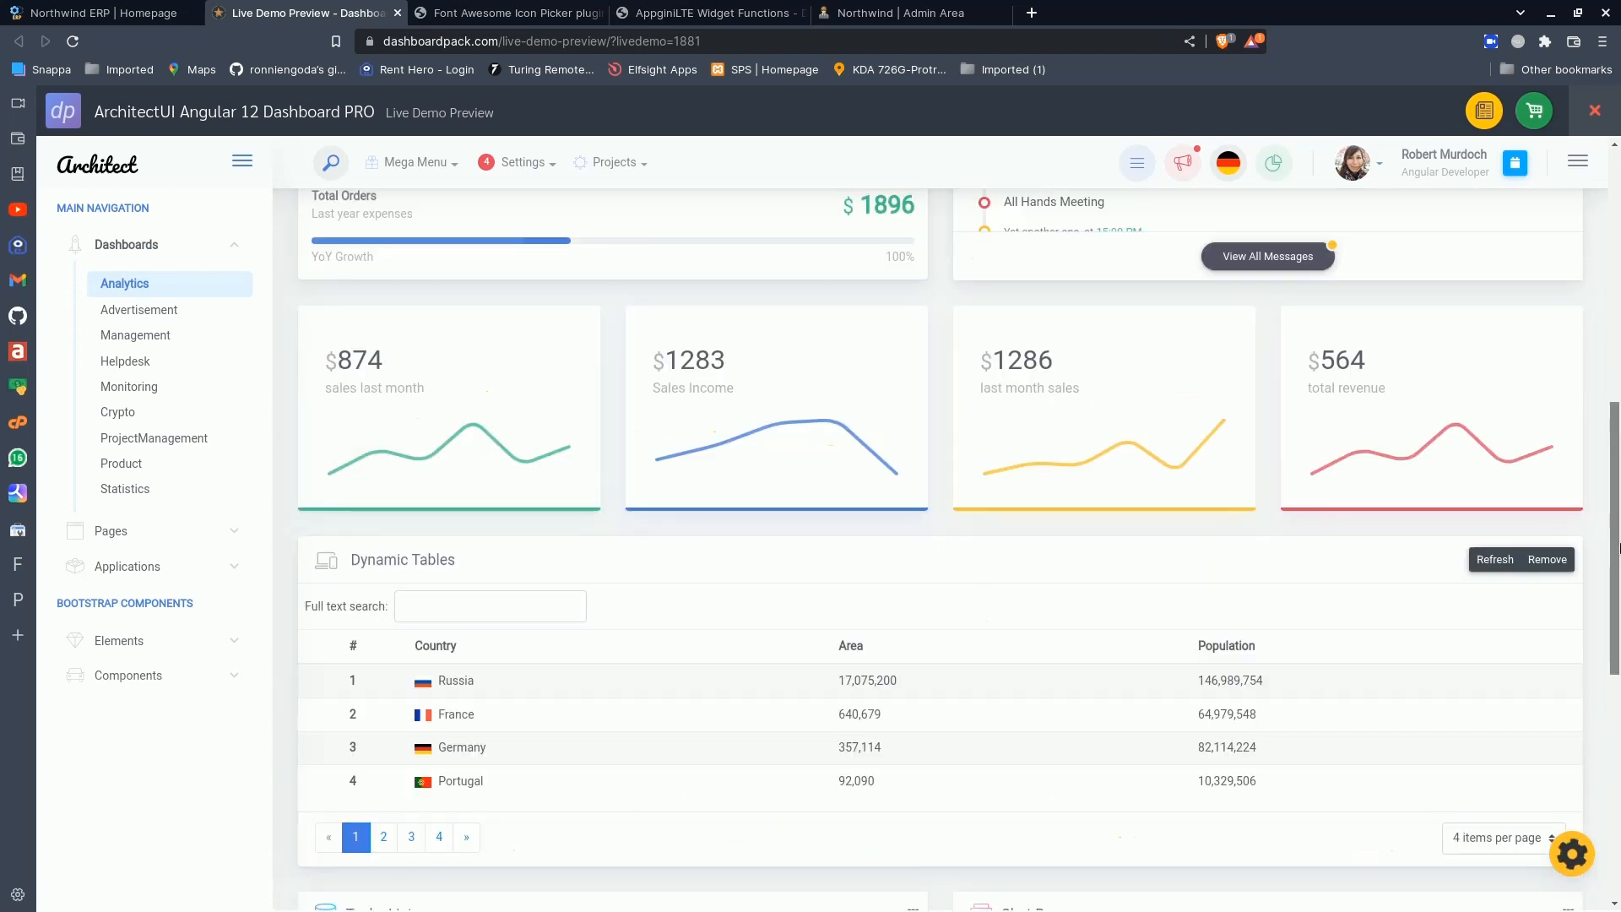
pyautogui.scroll(10, 1618, 254)
pyautogui.scroll(1, 1617, 247)
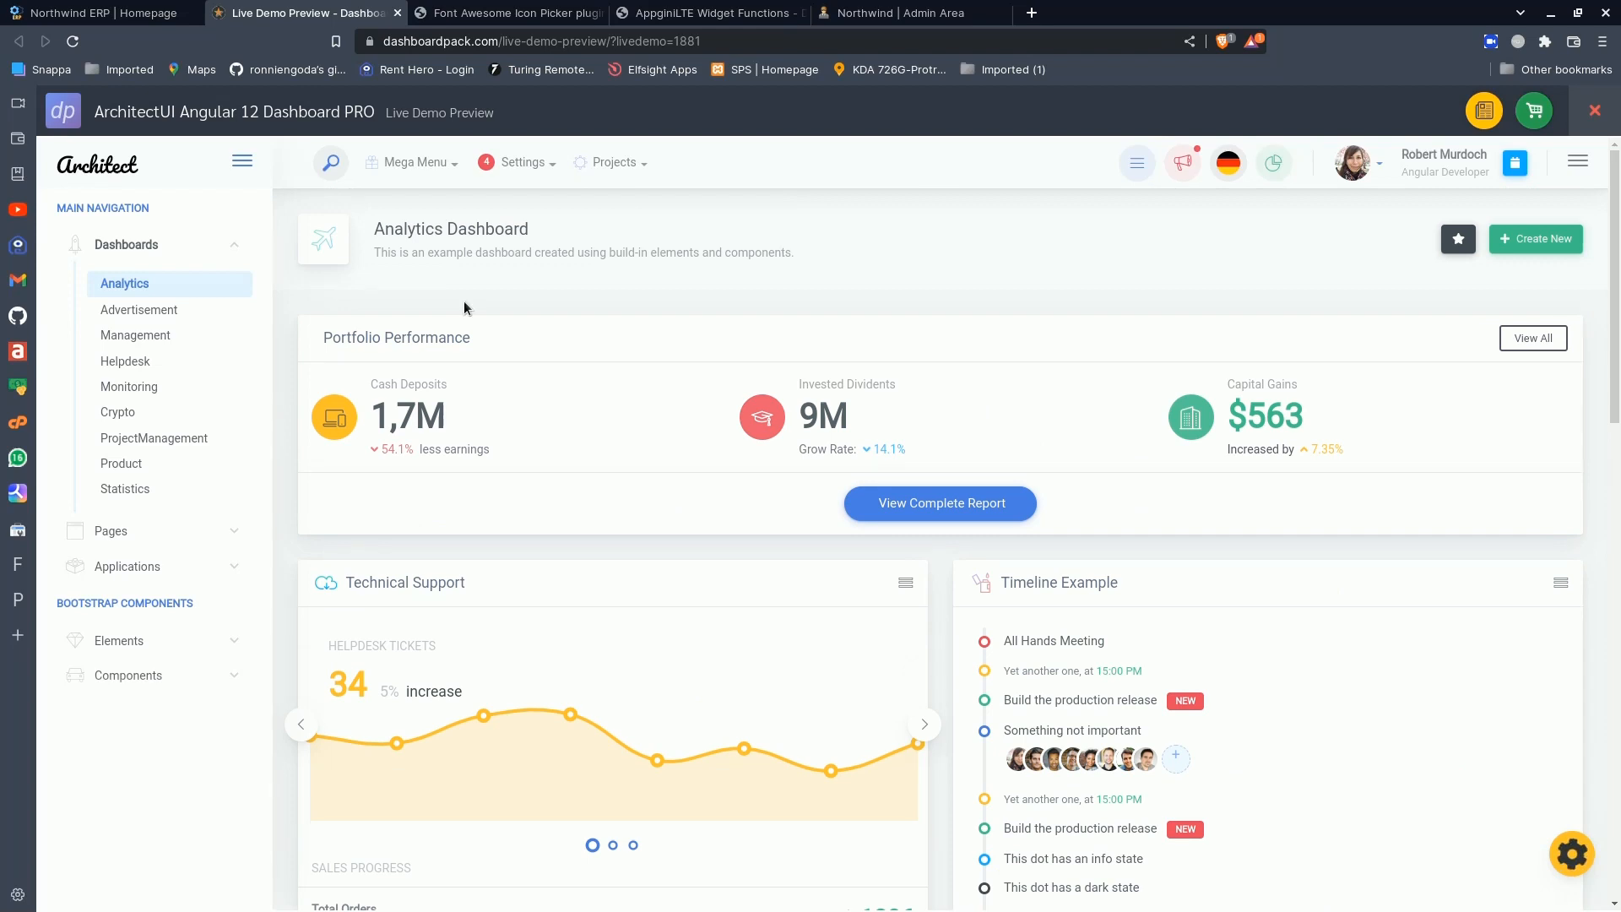
pyautogui.scroll(-5, 485, 353)
pyautogui.scroll(5, 485, 353)
pyautogui.click(1578, 166)
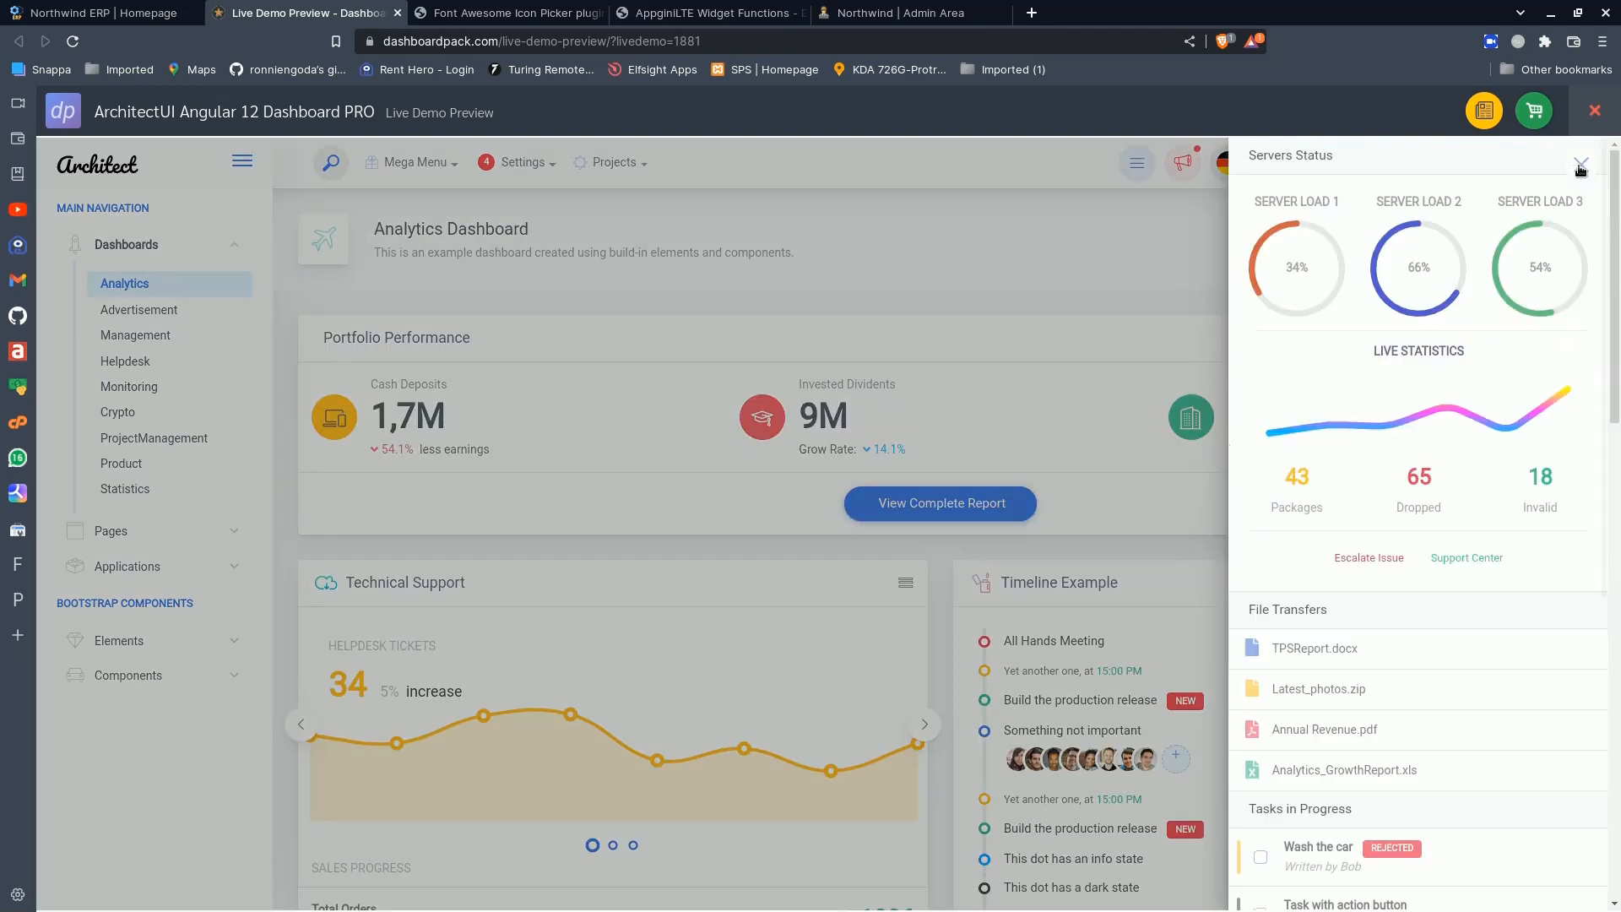
# - Close the Servers Status drawer, look over the Analytics Dashboard and remove the Live Demo Preview frame around it
pyautogui.click(1583, 168)
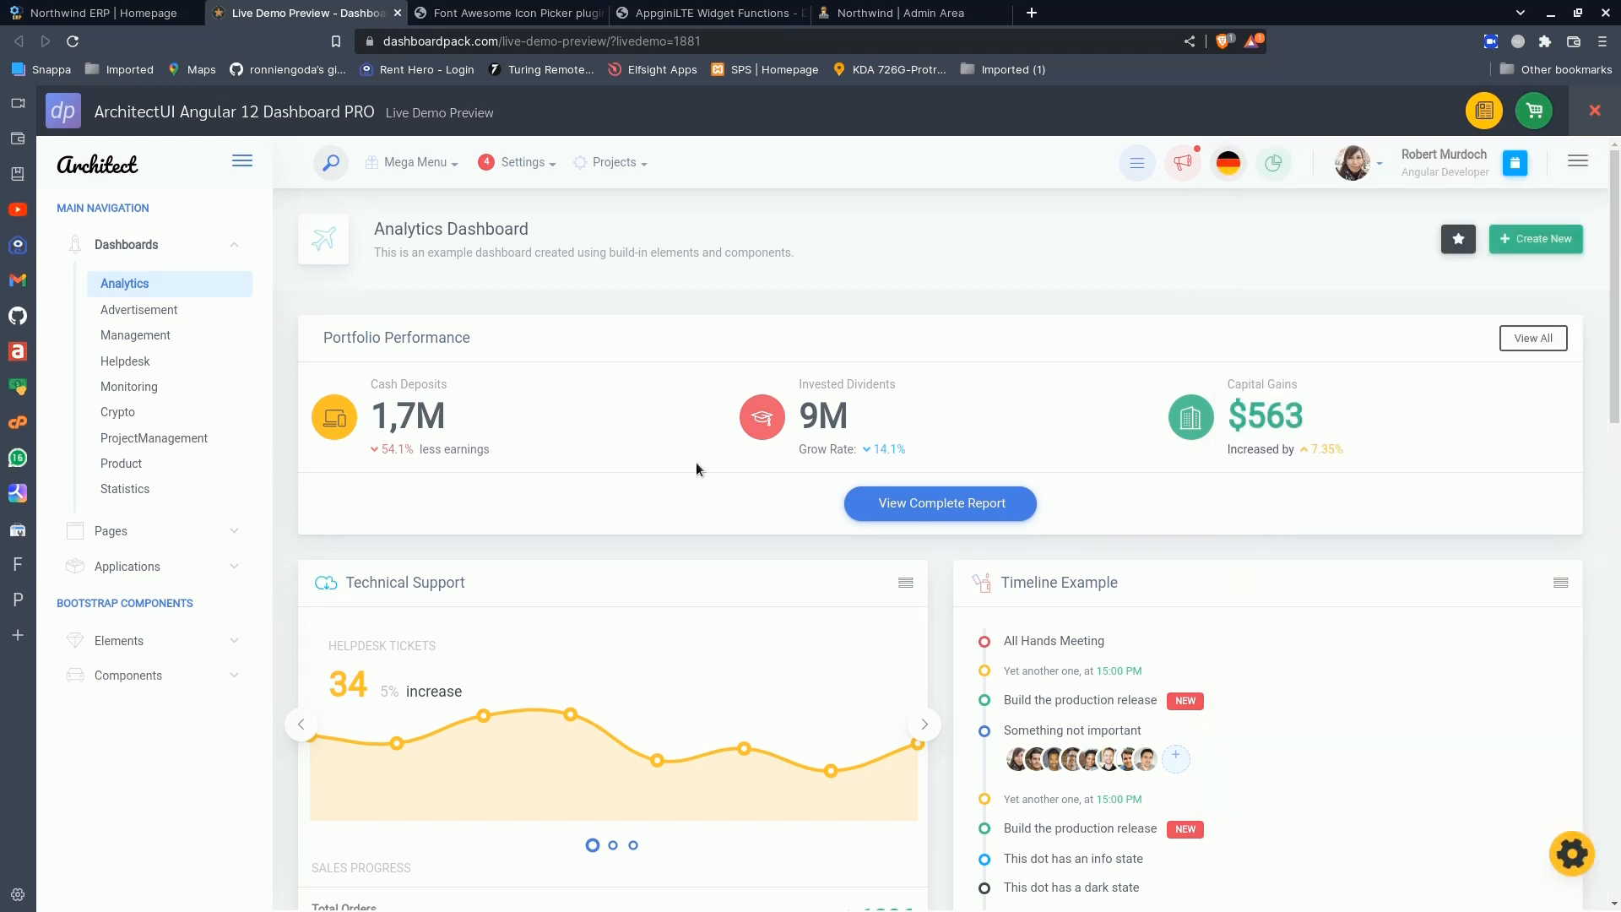
pyautogui.scroll(-1, 696, 468)
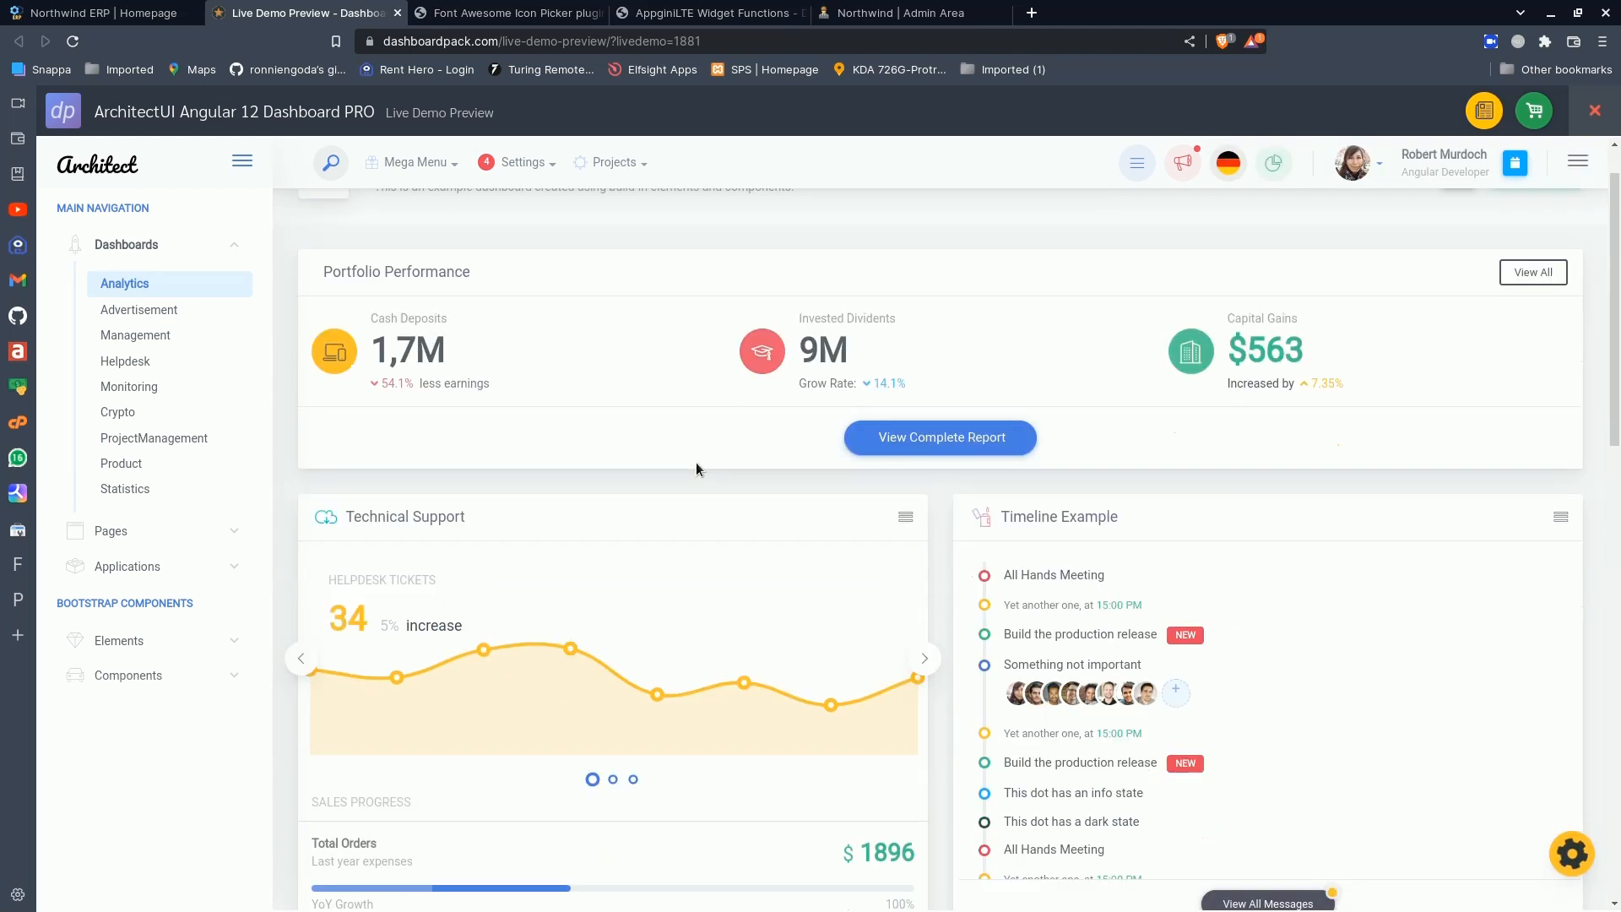
pyautogui.scroll(1, 696, 469)
pyautogui.click(1597, 108)
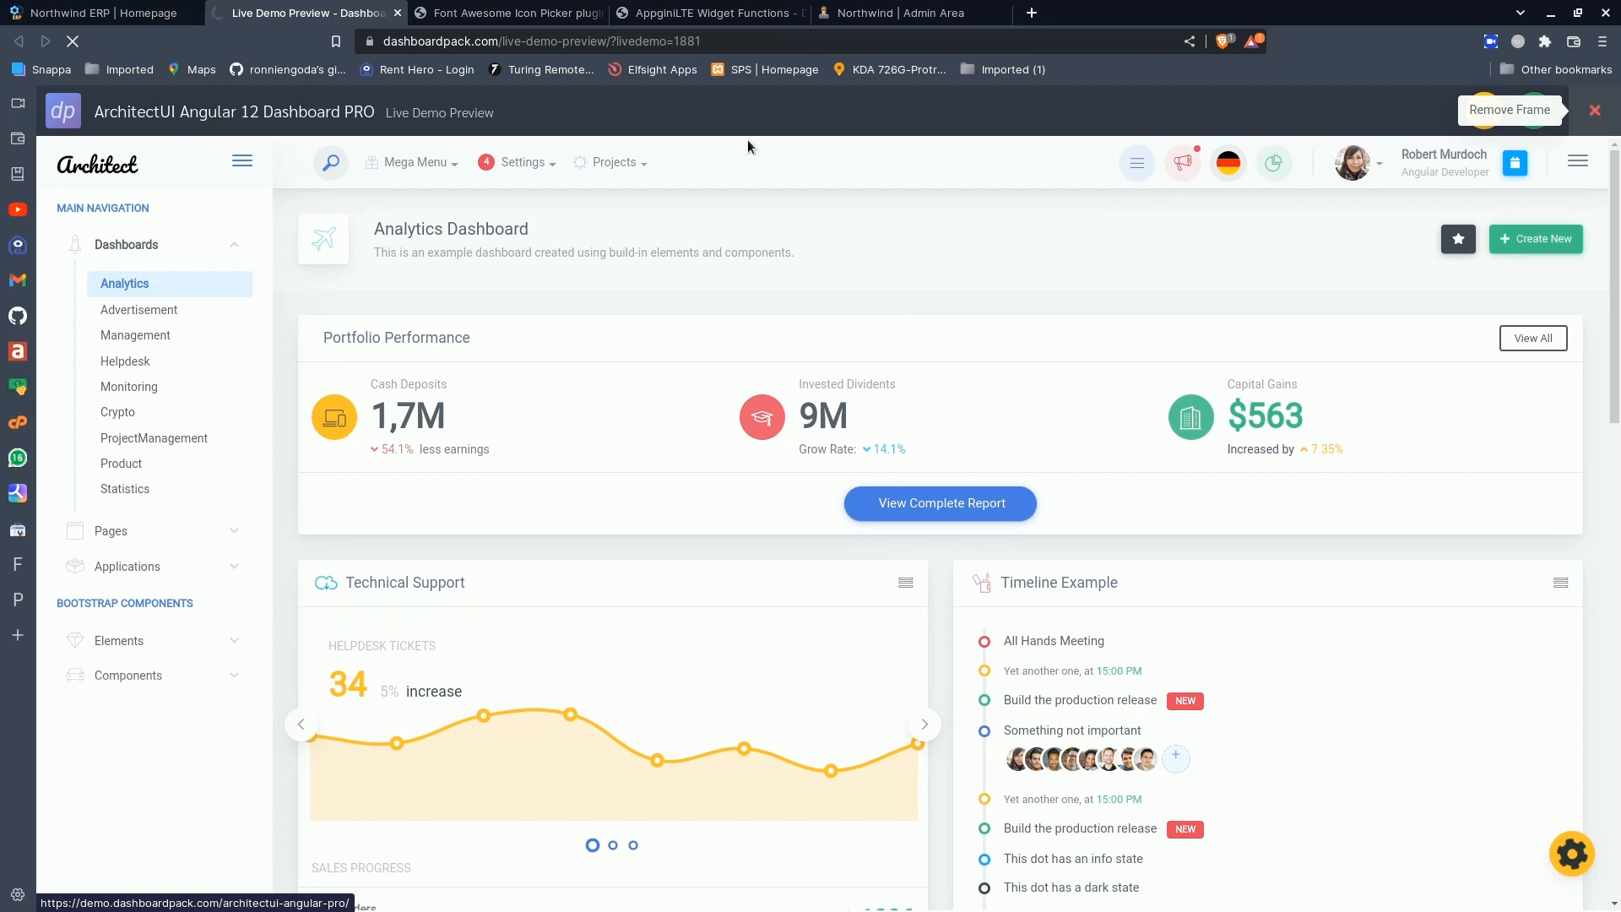
# - Switch to the Northwind ERP home page and look over its cards and charts once more
pyautogui.click(112, 9)
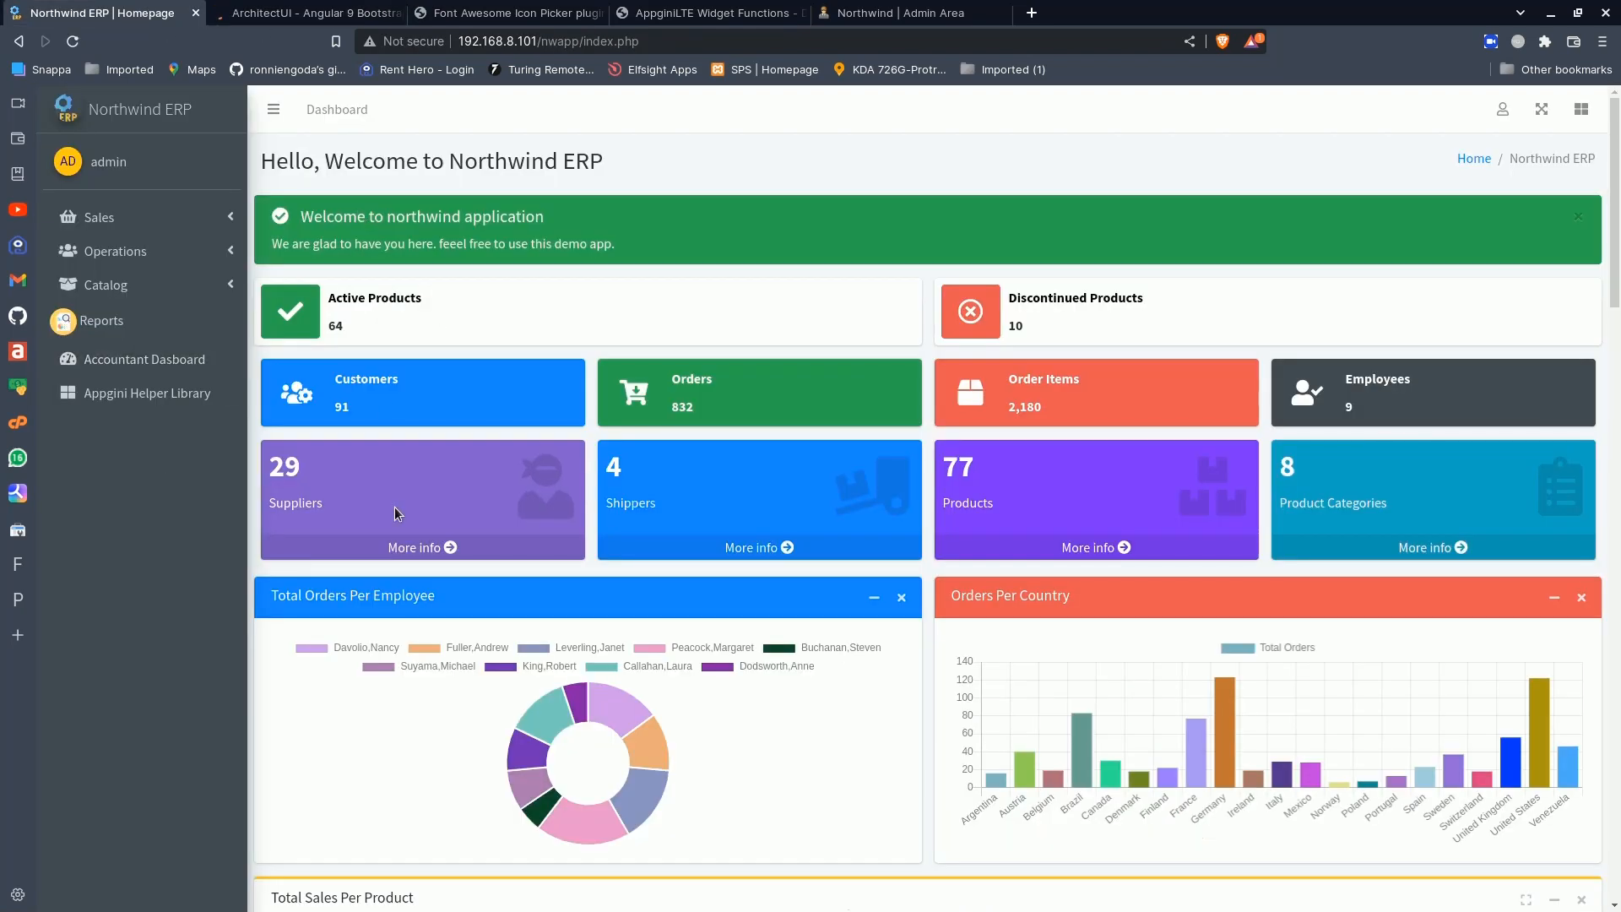
pyautogui.scroll(-7, 568, 629)
pyautogui.scroll(7, 567, 625)
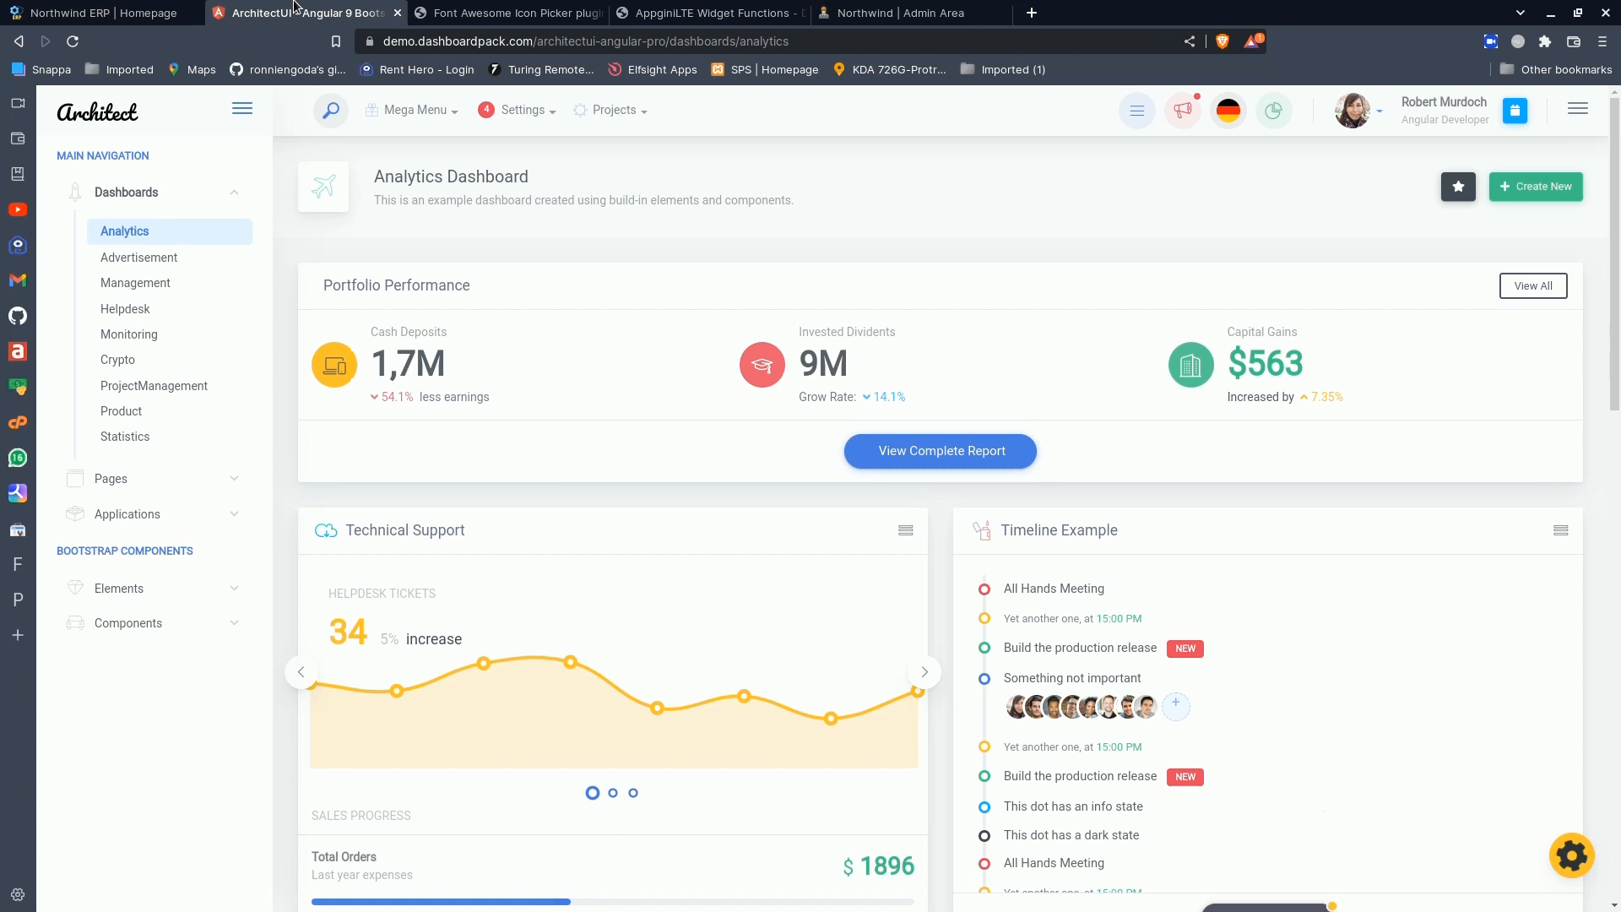
# - Close the ArchitectUI and Font Awesome Icon Picker pages, glance at the AppginiLTE Widget Functions documentation and return to Northwind ERP
pyautogui.click(385, 16)
pyautogui.click(397, 14)
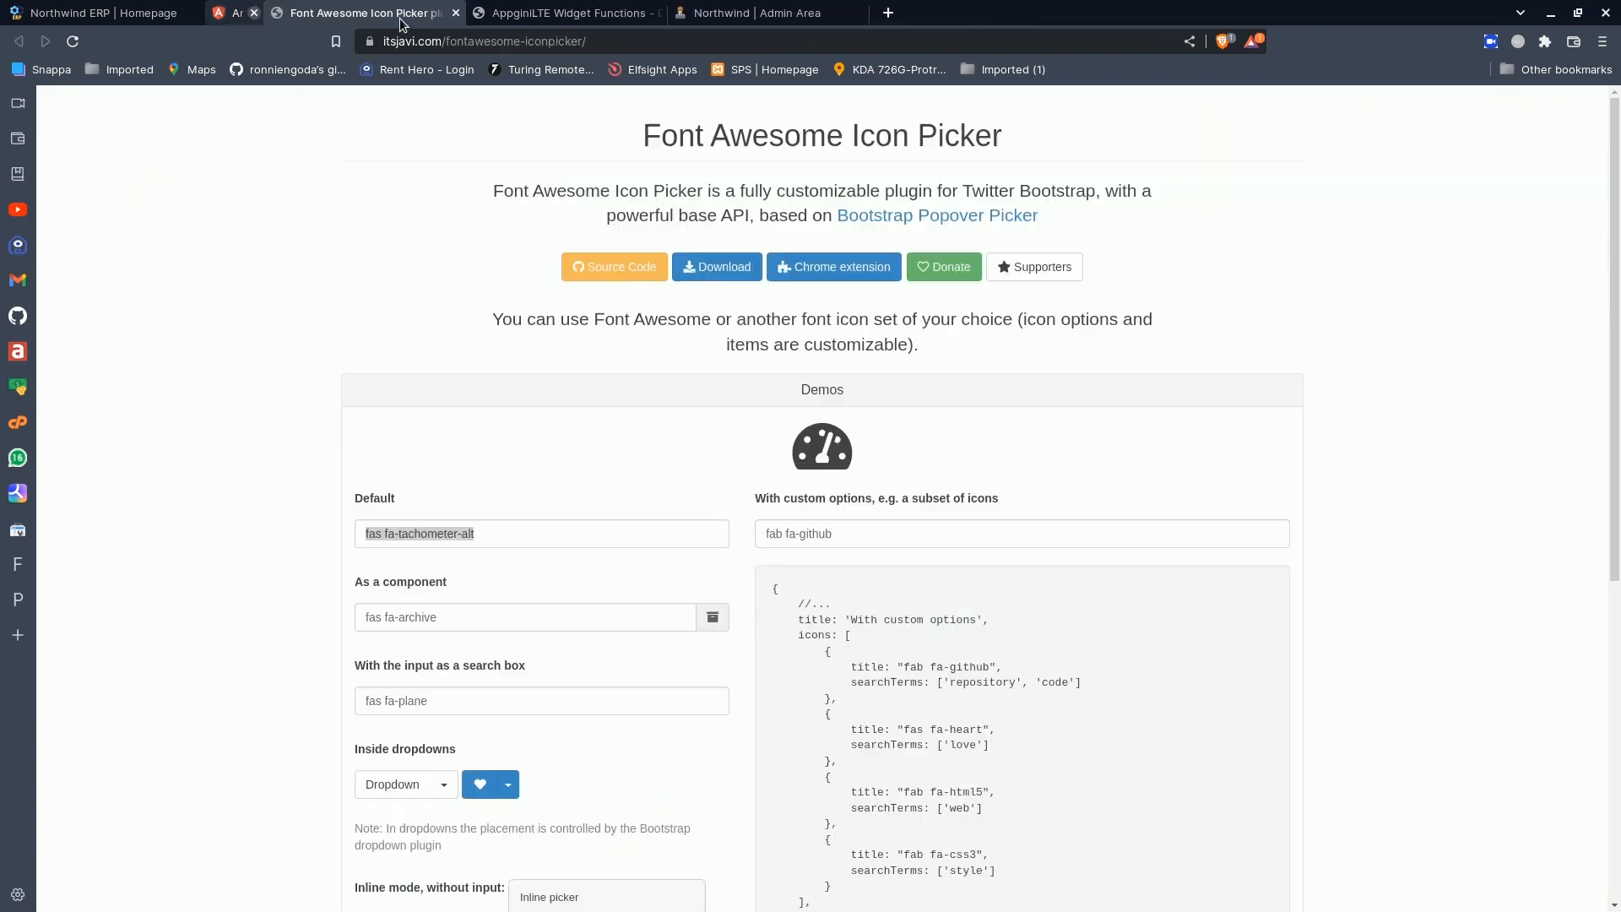
pyautogui.click(398, 14)
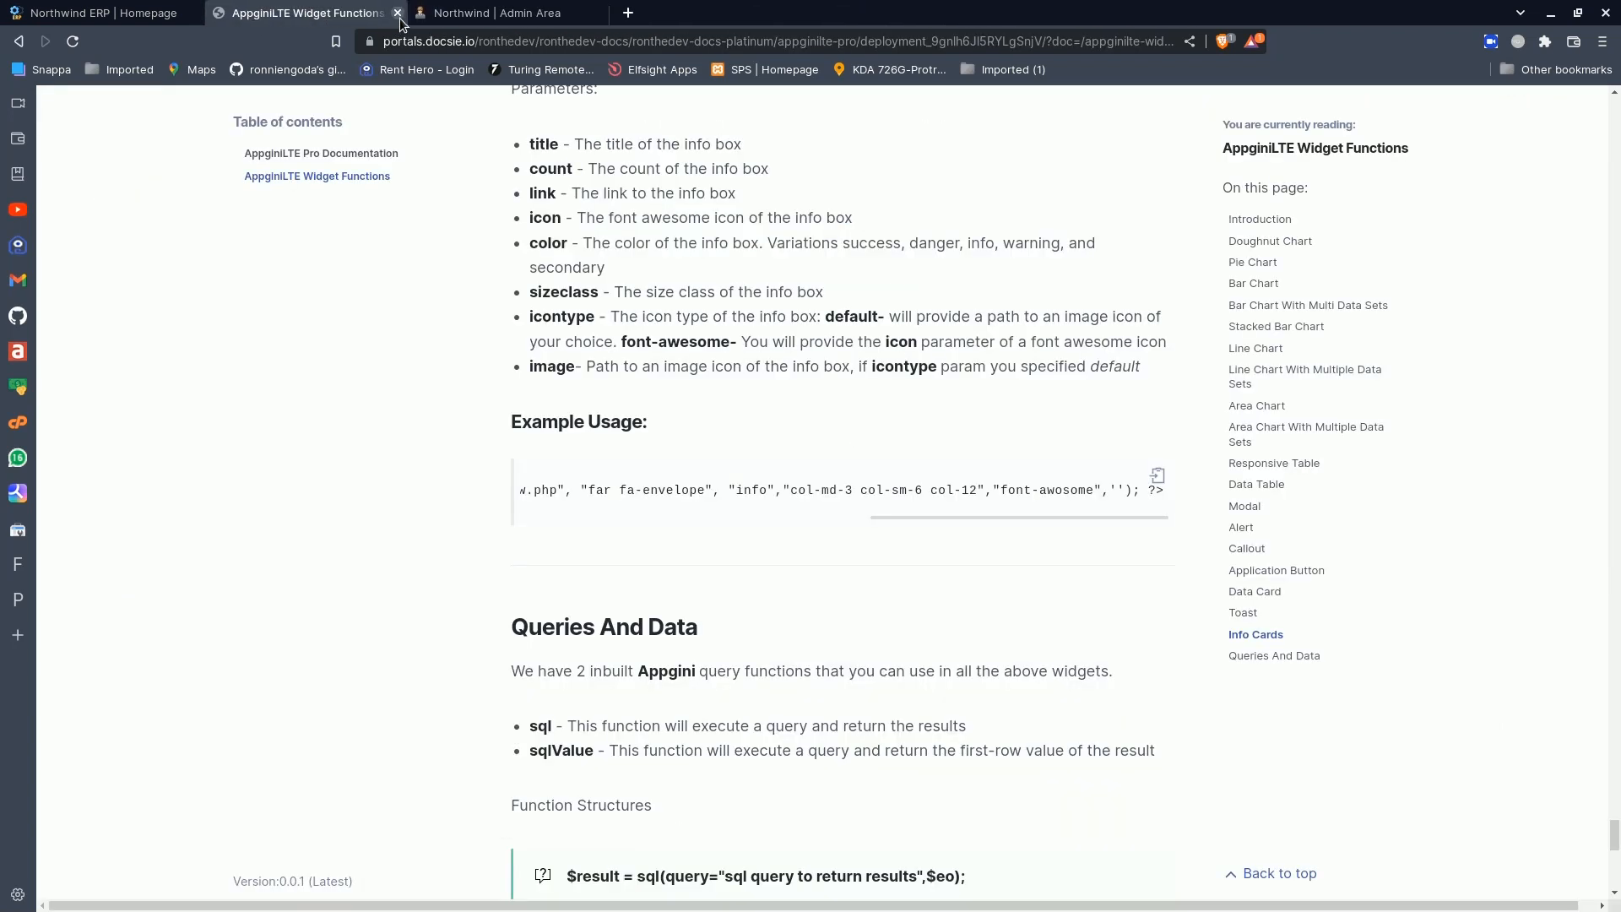
pyautogui.scroll(-1, 494, 488)
pyautogui.scroll(1, 494, 489)
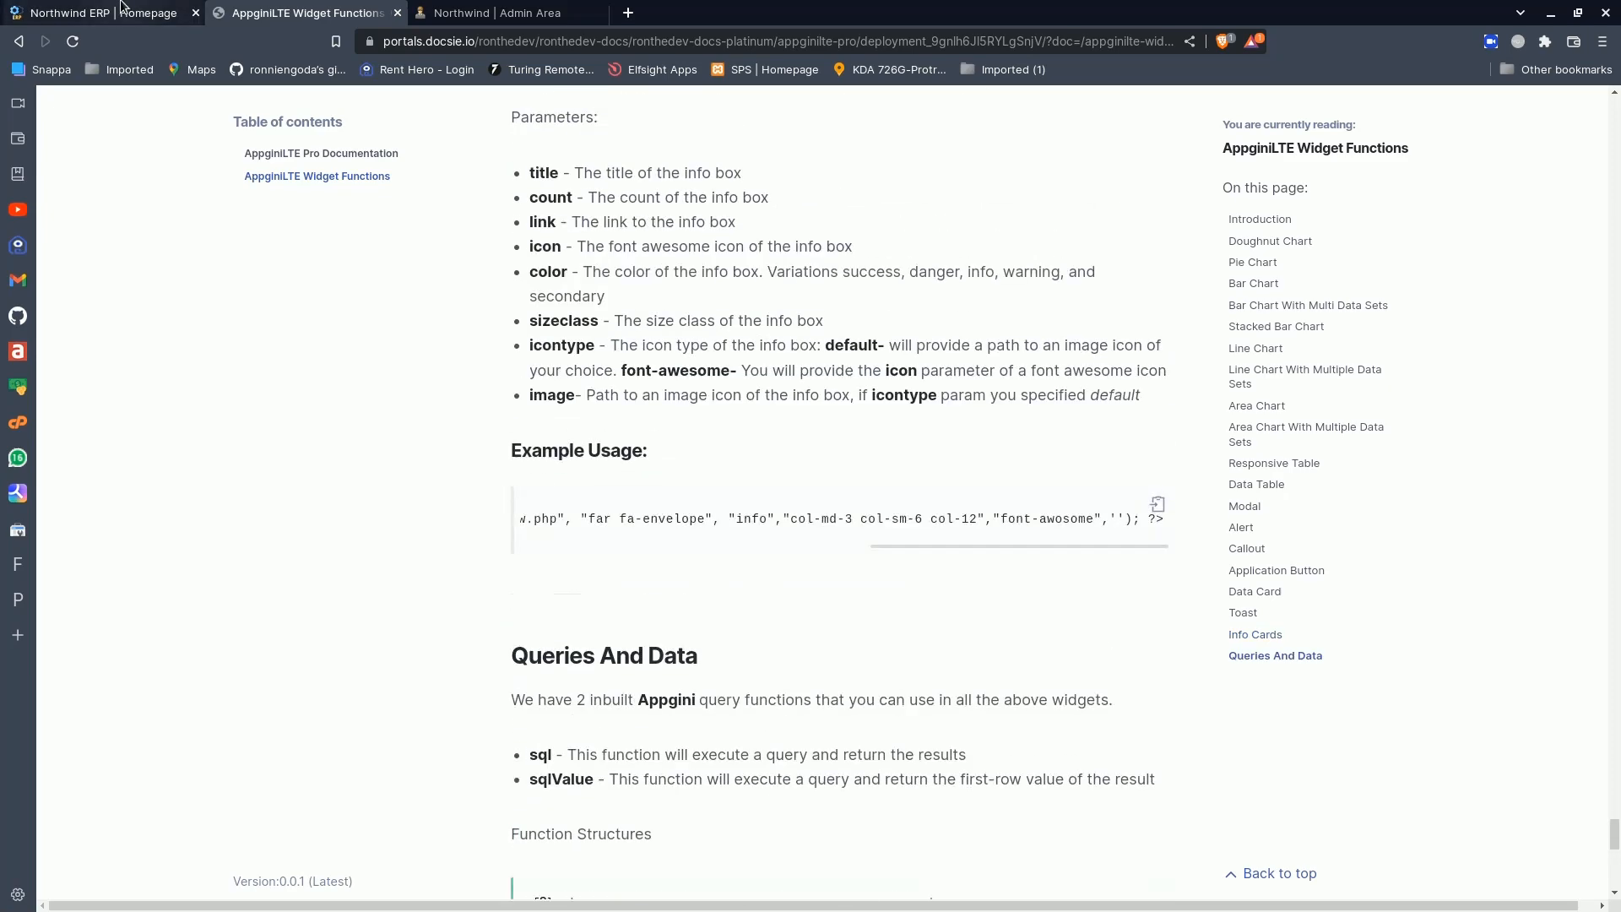
pyautogui.click(103, 13)
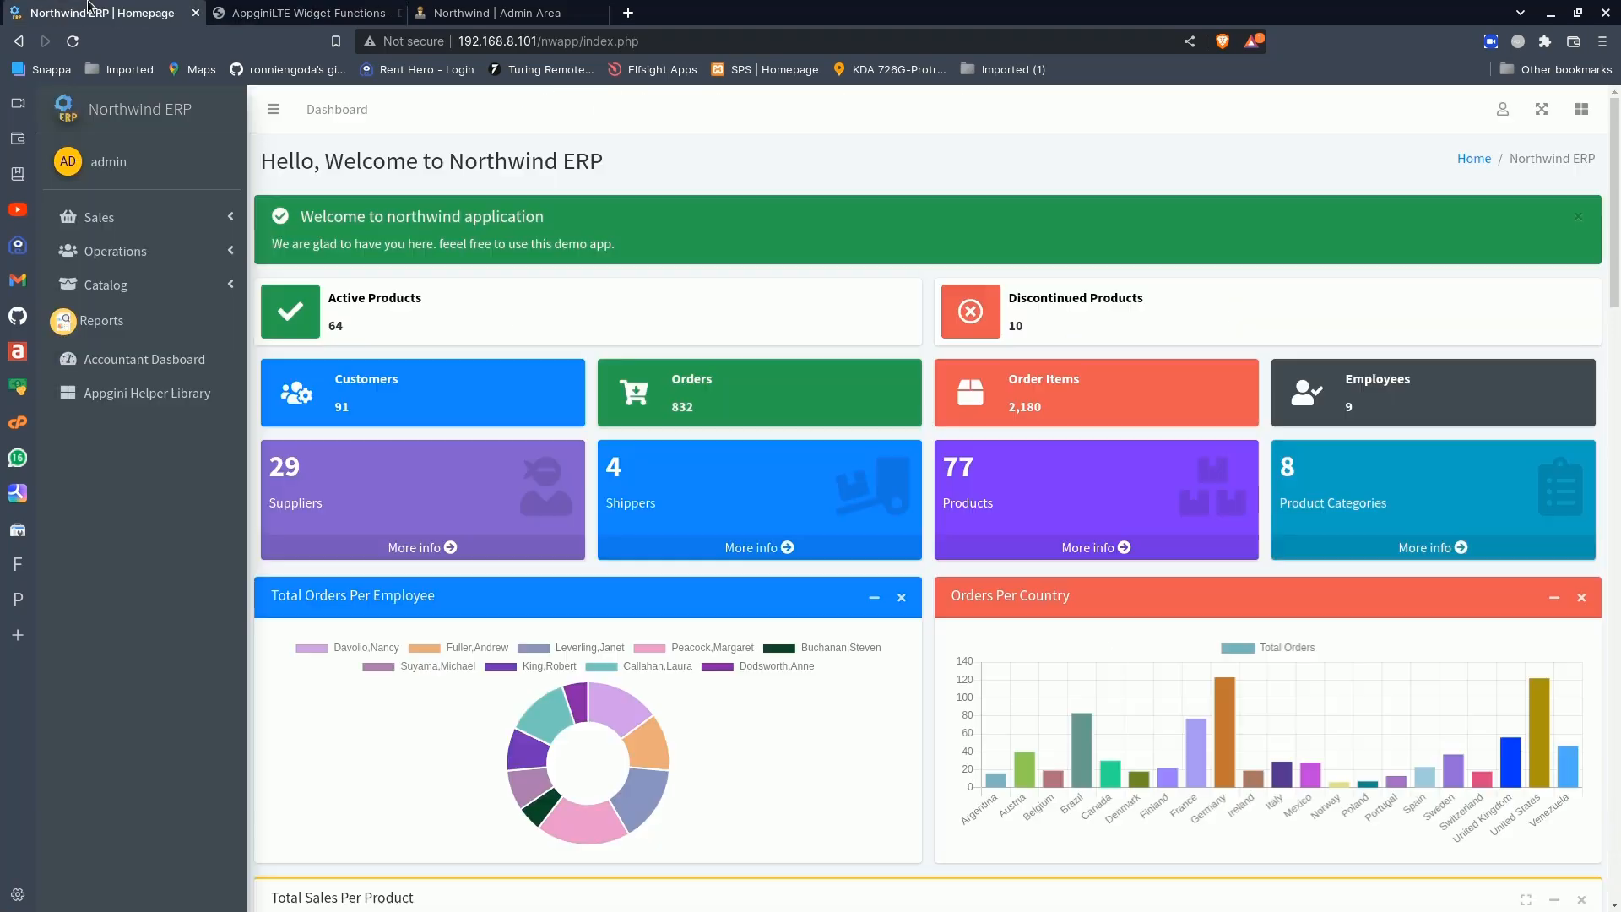
# - View the AppginiLTE Settings page briefly and go on to the Dashboard Builder
pyautogui.click(1503, 110)
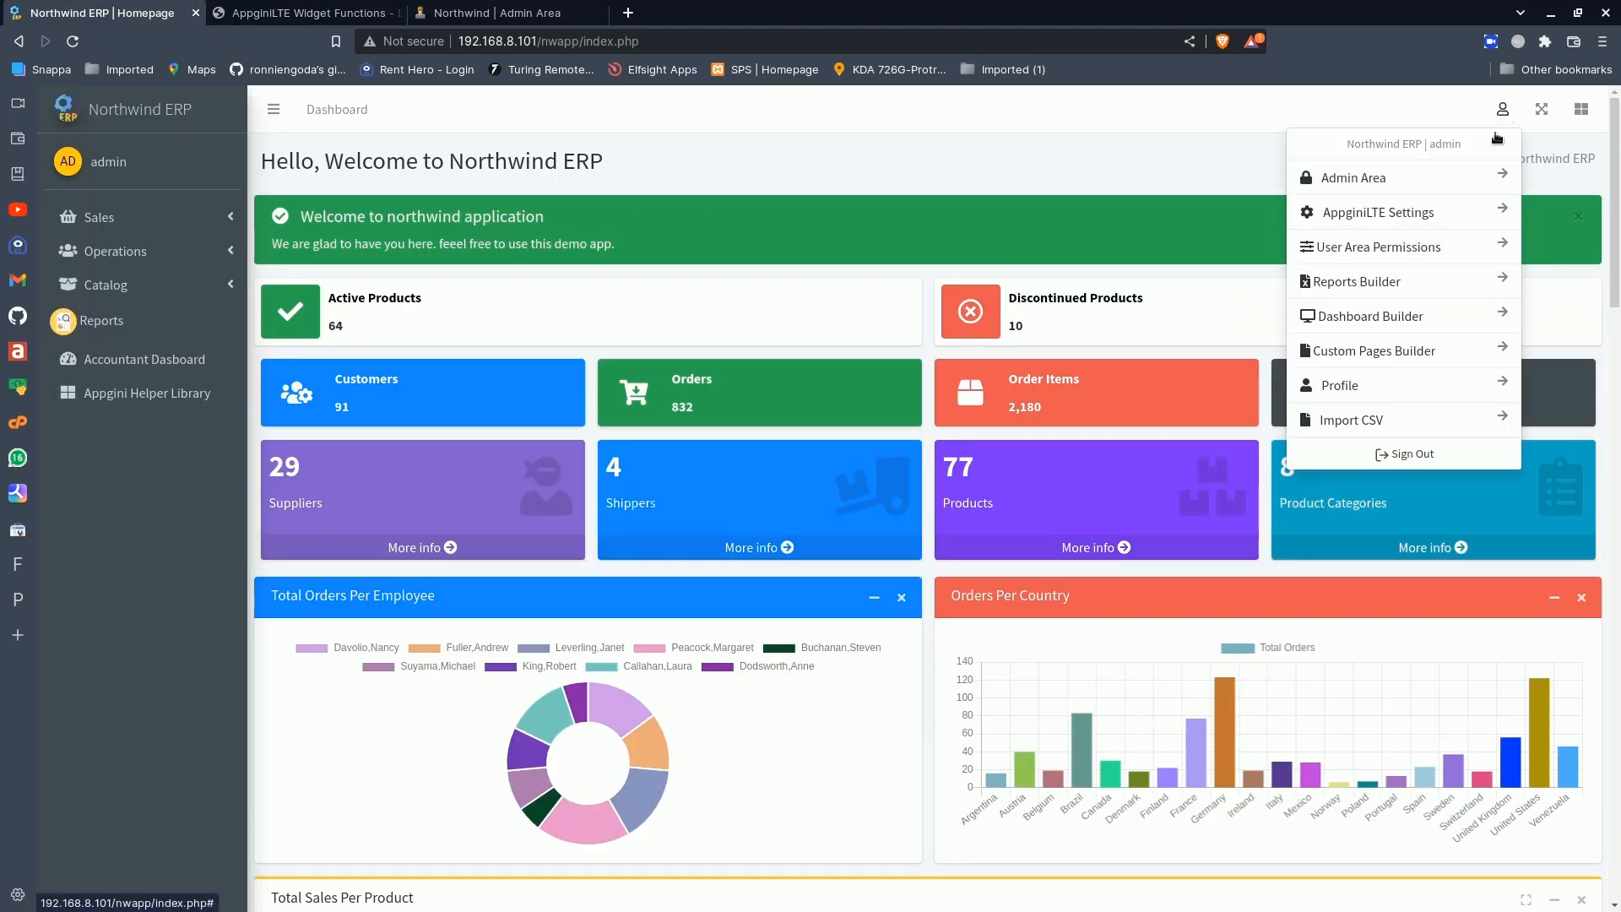
pyautogui.click(1426, 218)
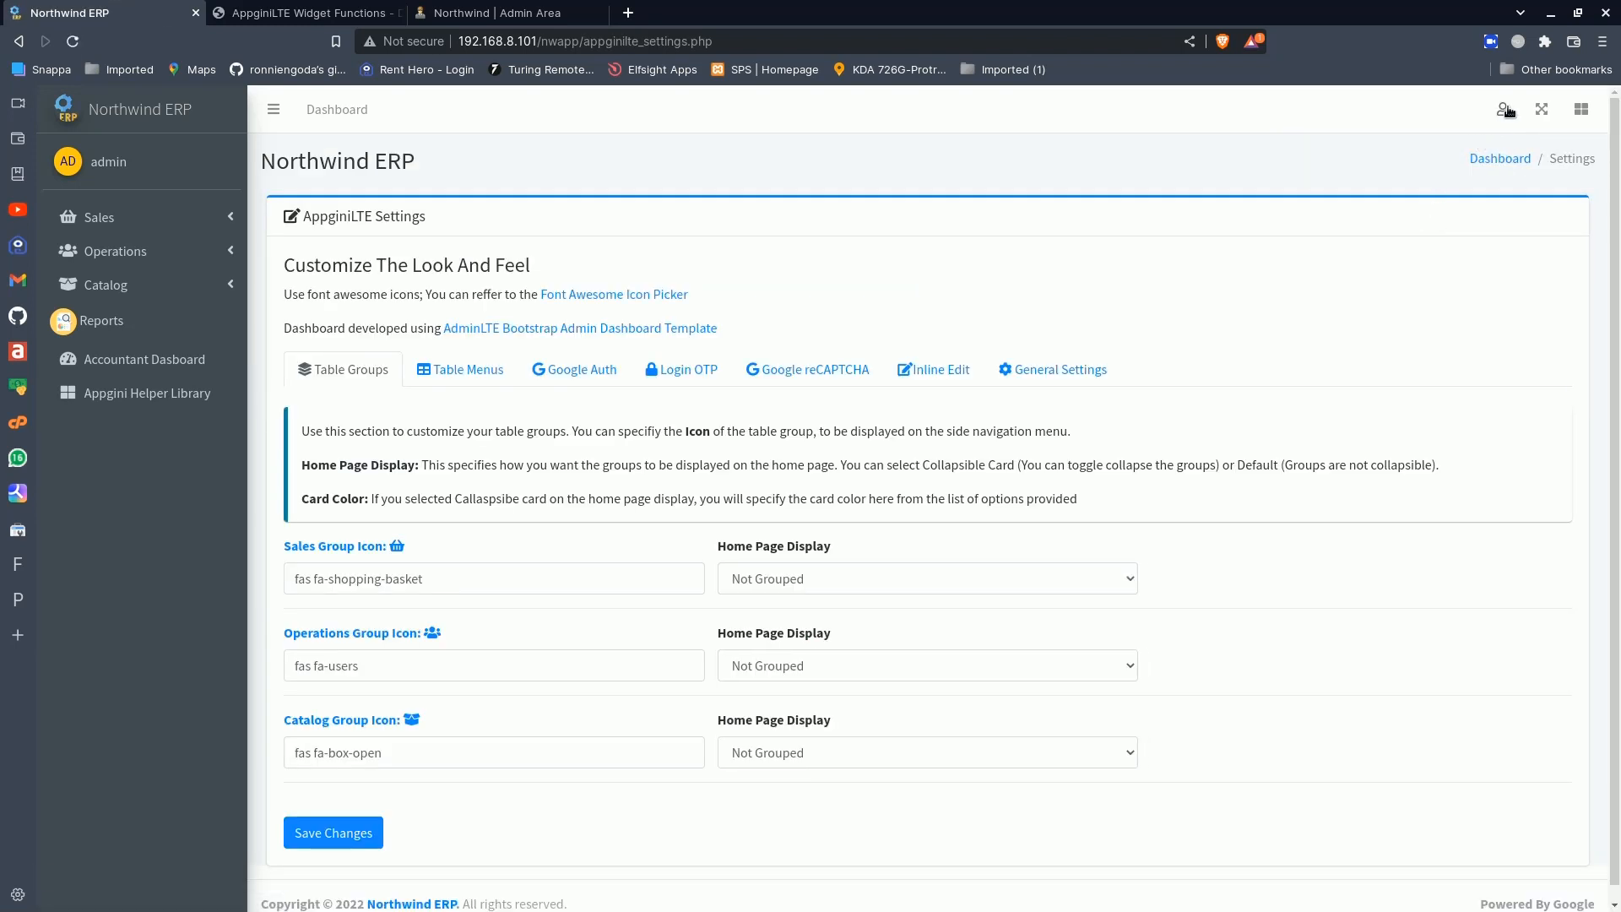
pyautogui.click(1507, 112)
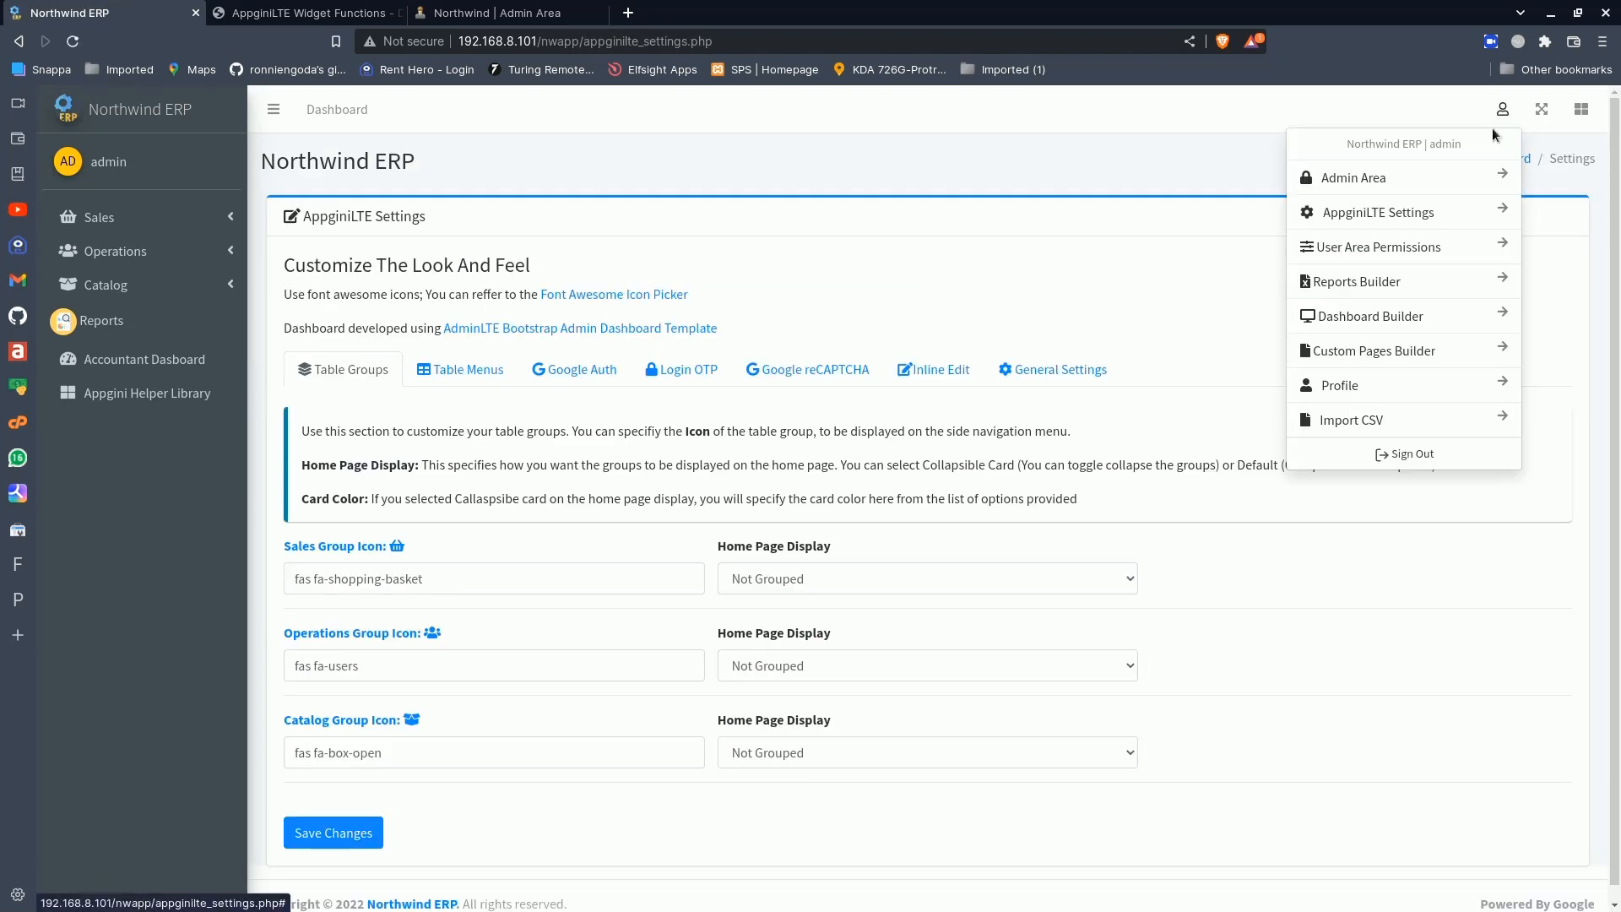
pyautogui.click(1369, 315)
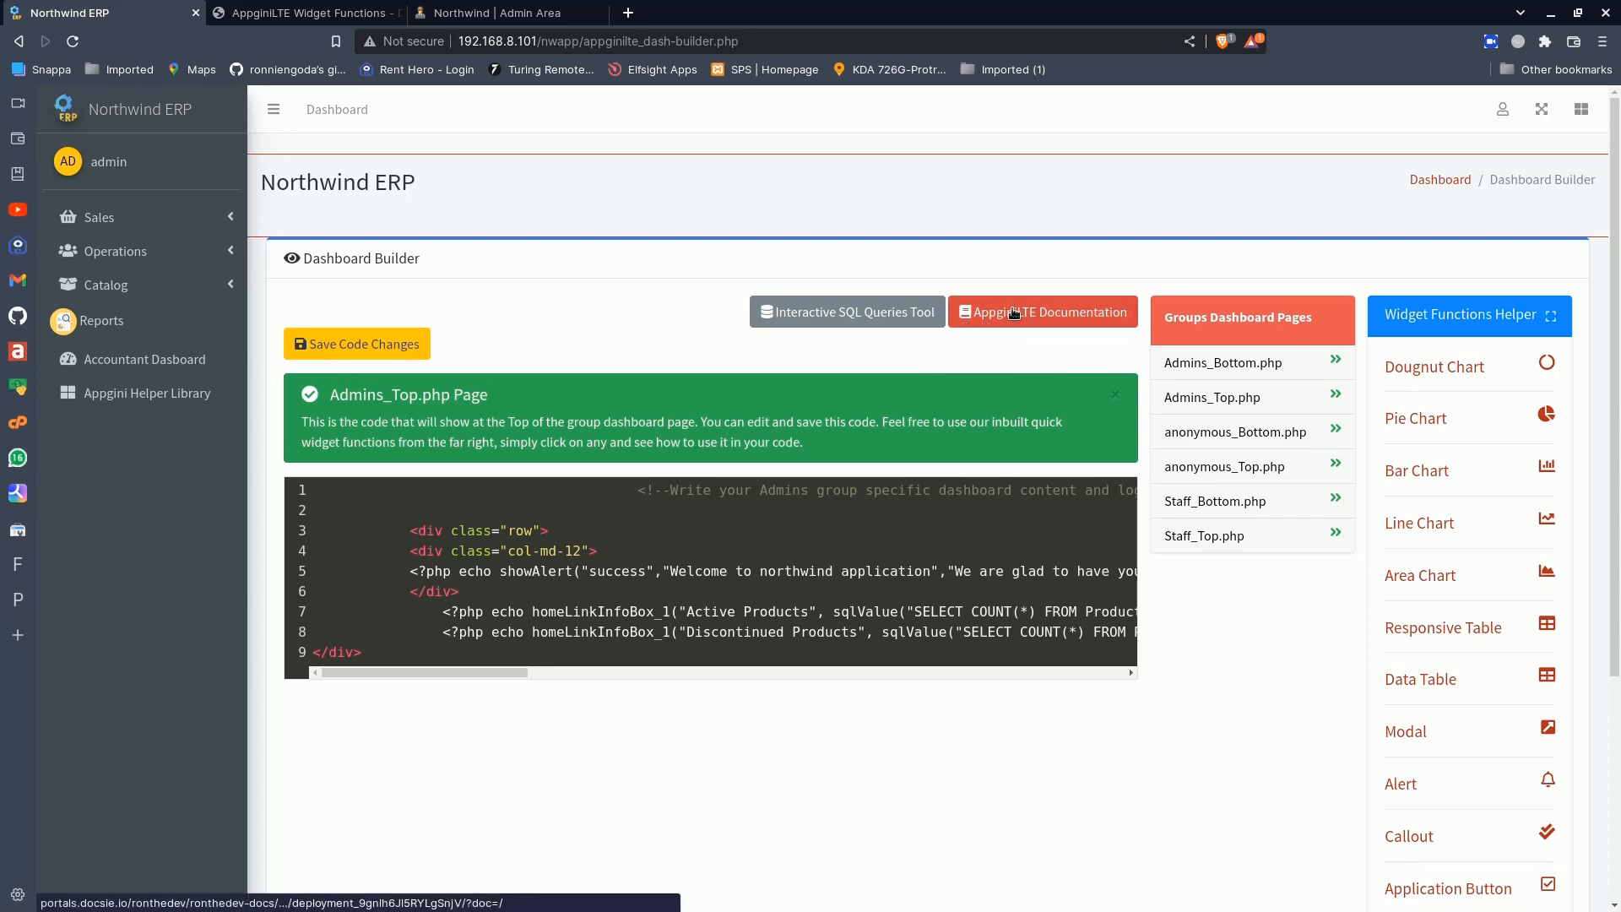
# - Look over the Queries And Data section of the AppginiLTE Widget Functions documentation, close that page and return to the Dashboard Builder
pyautogui.click(318, 9)
pyautogui.scroll(-7, 410, 370)
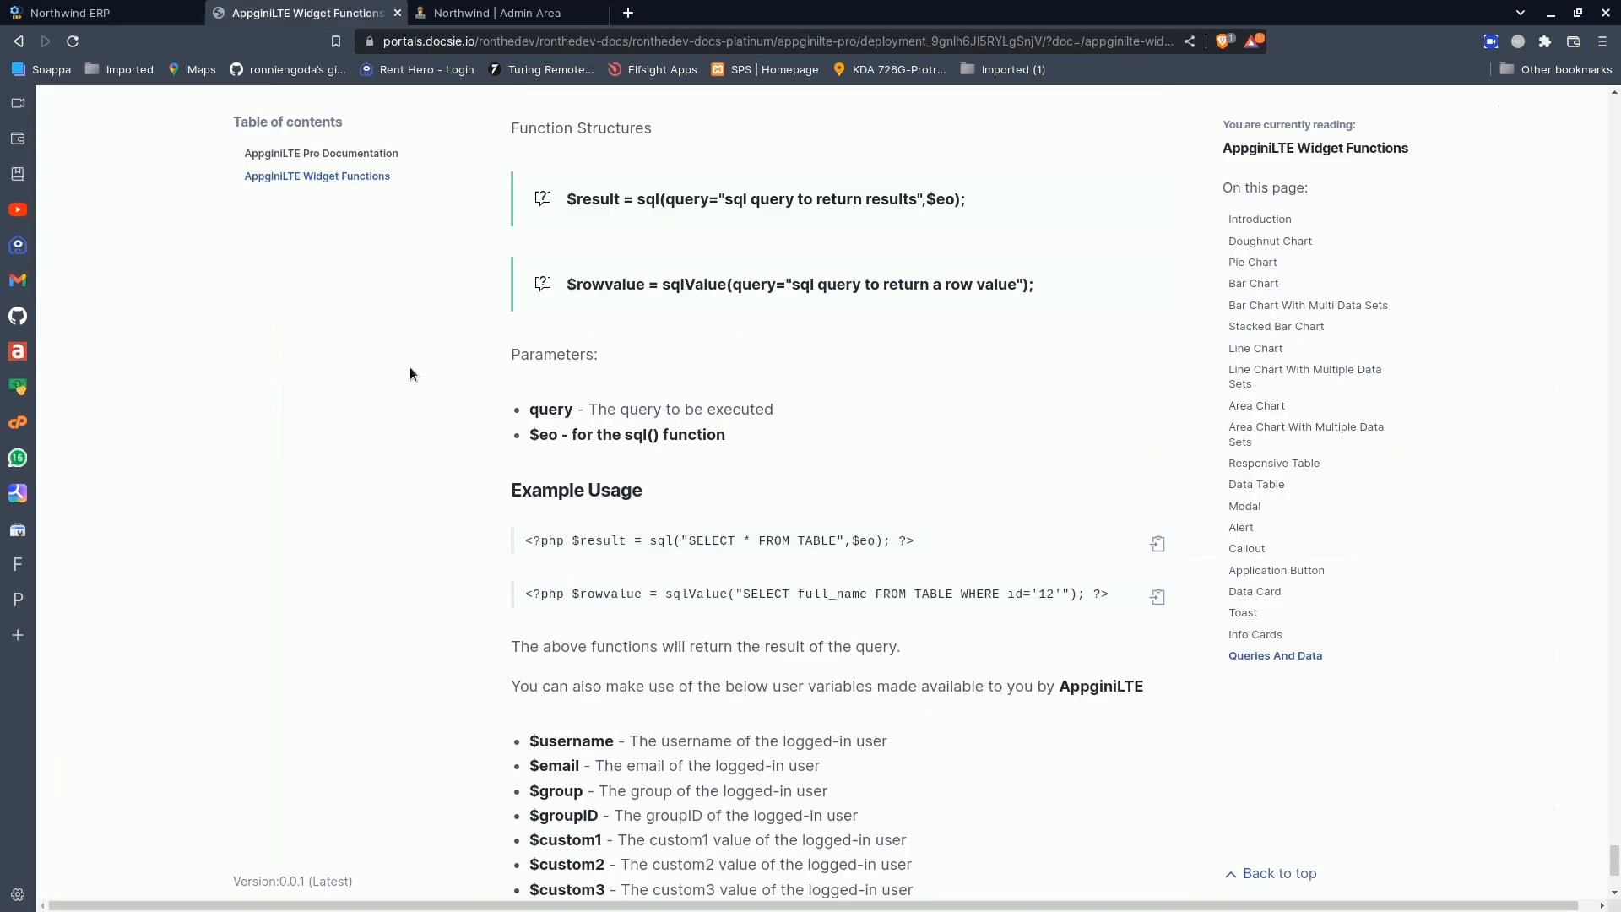
pyautogui.scroll(8, 410, 374)
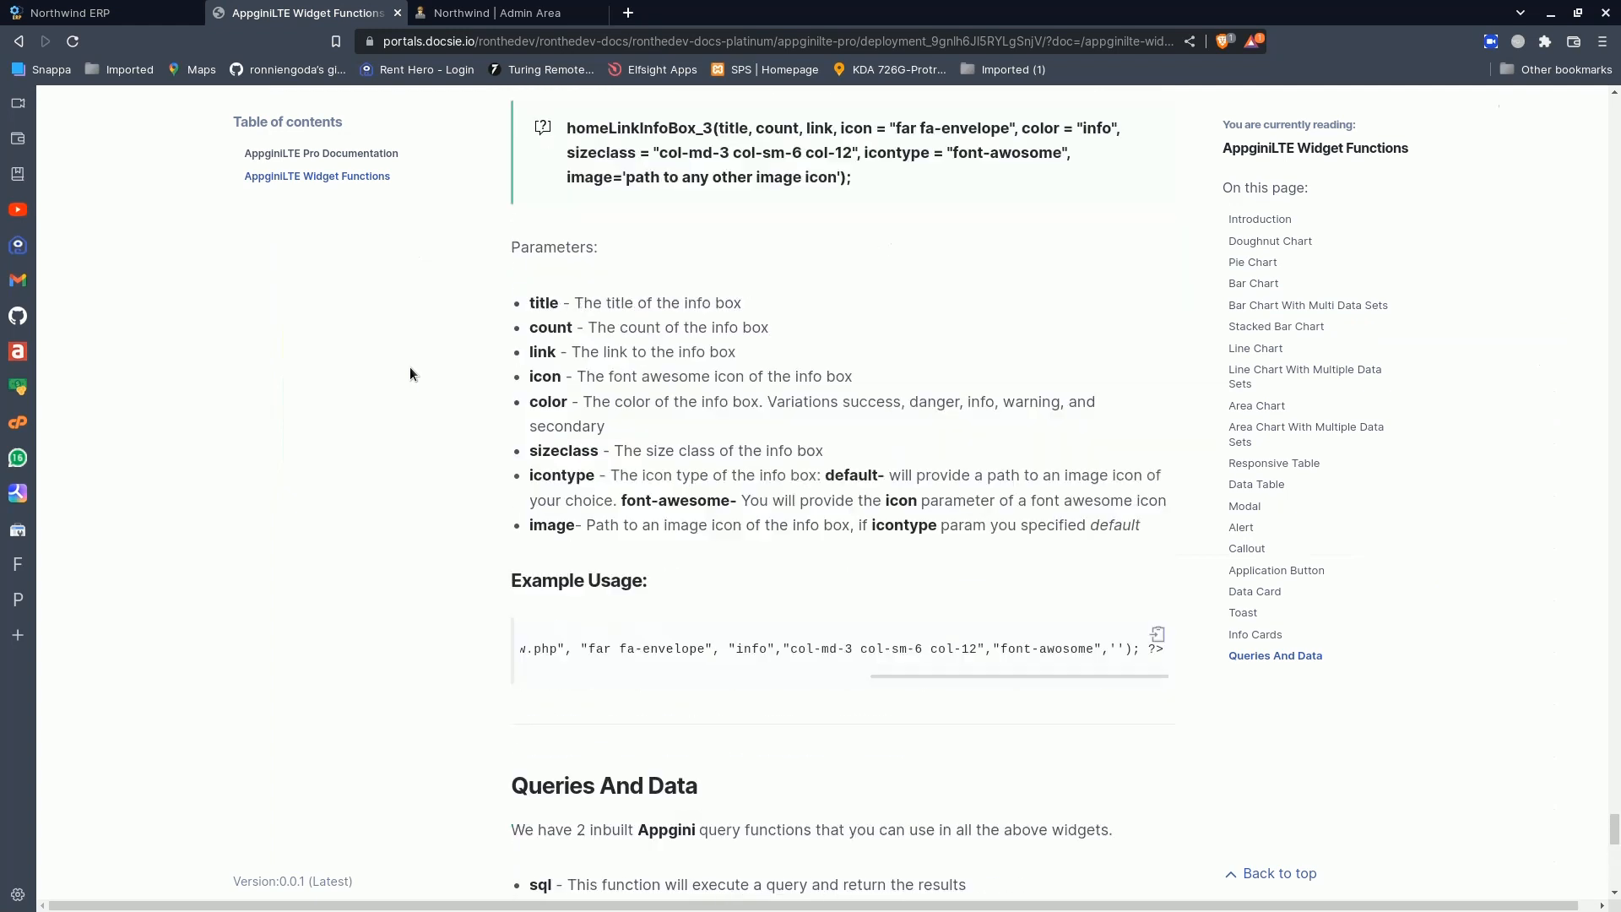
pyautogui.click(397, 12)
pyautogui.click(185, 7)
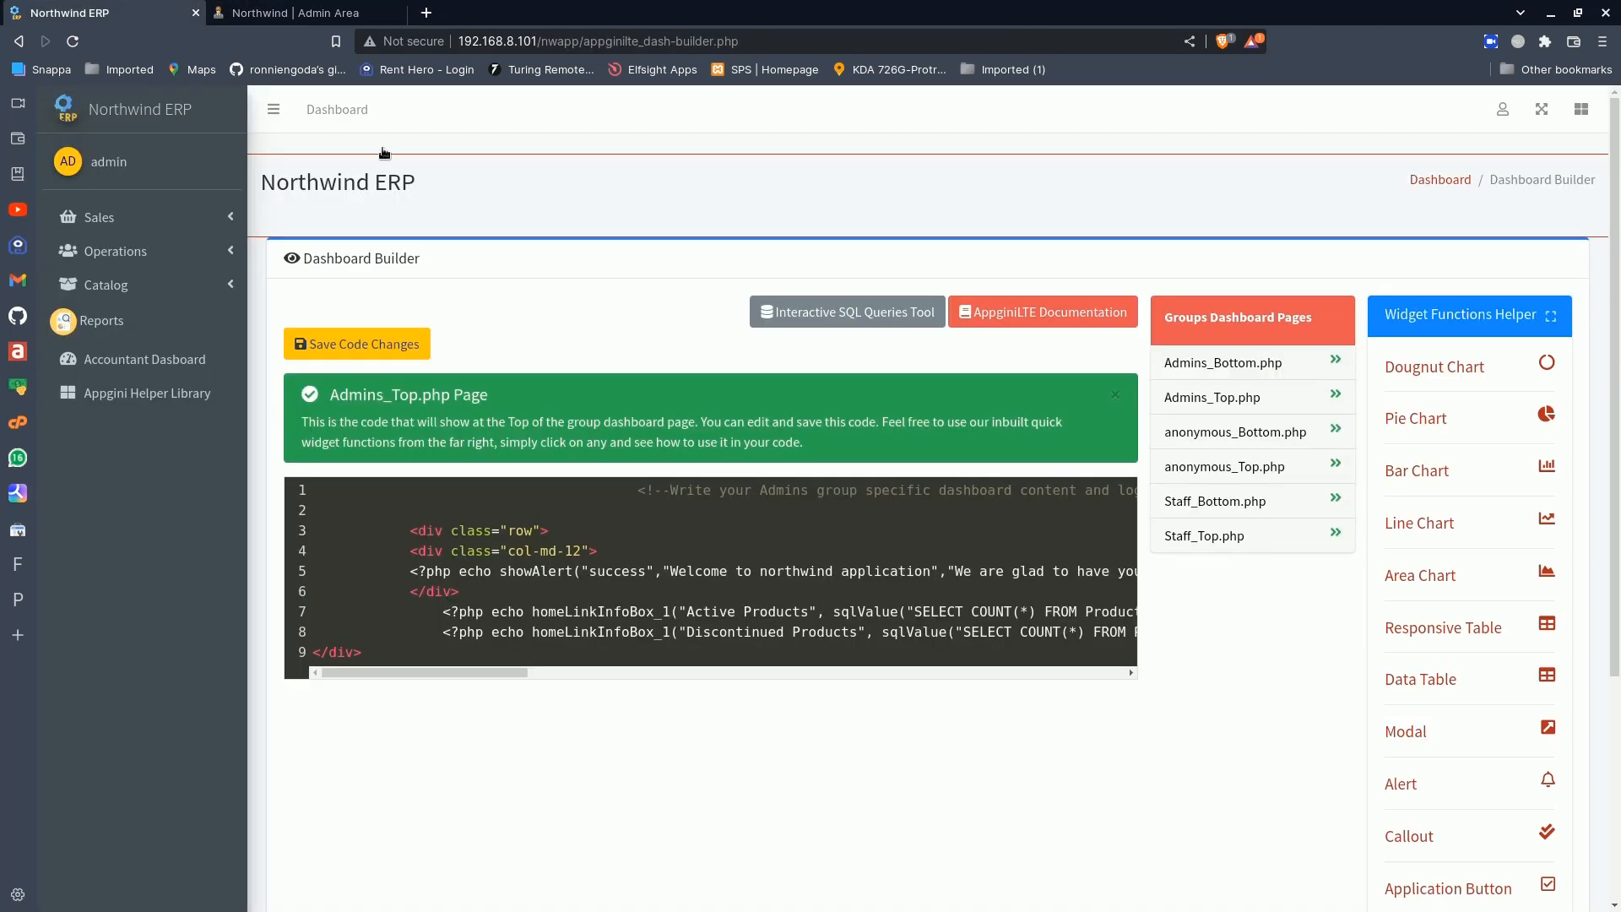
# - Open the AppginiLTE Documentation from the Dashboard Builder, view its Installation section, open Widget Functions and return to Northwind ERP
pyautogui.click(1005, 309)
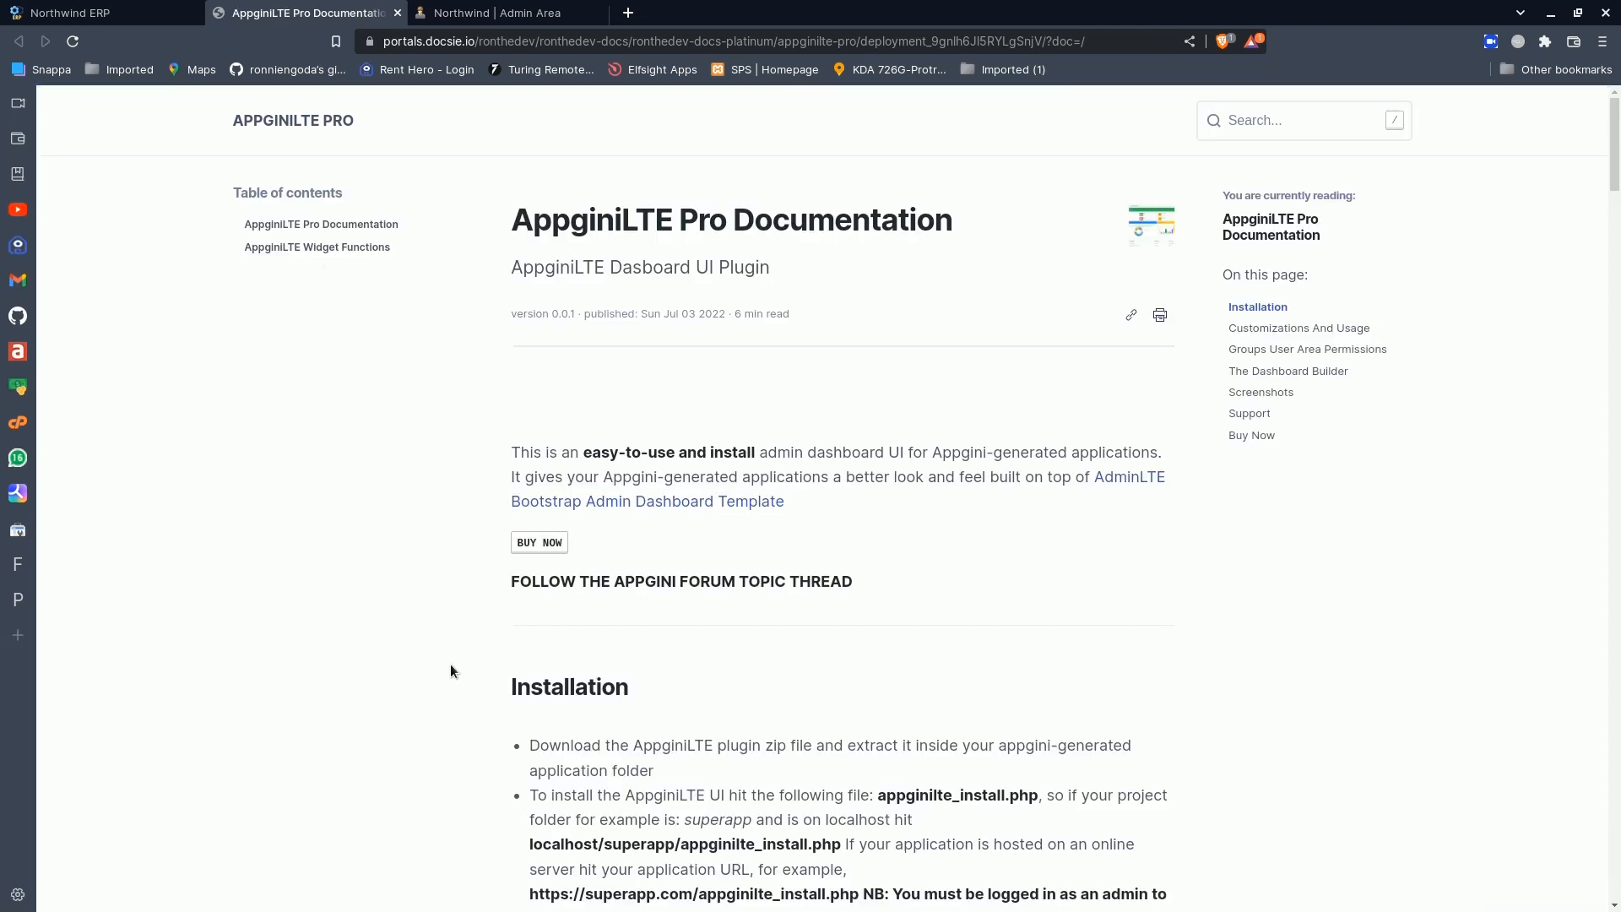
pyautogui.scroll(-10, 393, 549)
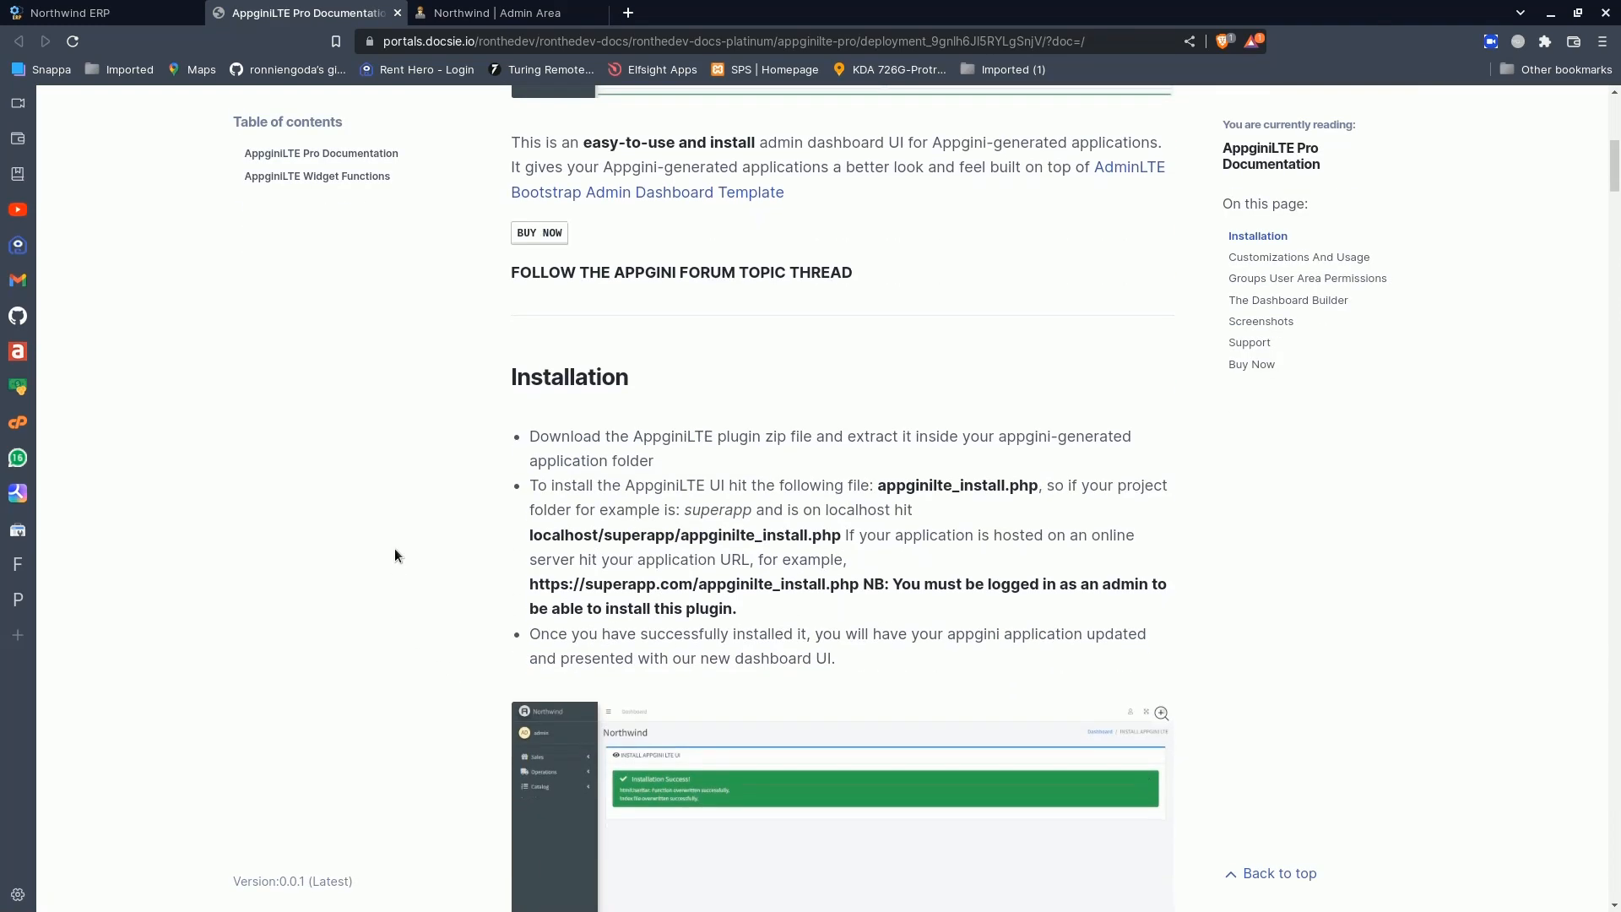
pyautogui.click(307, 176)
pyautogui.click(161, 8)
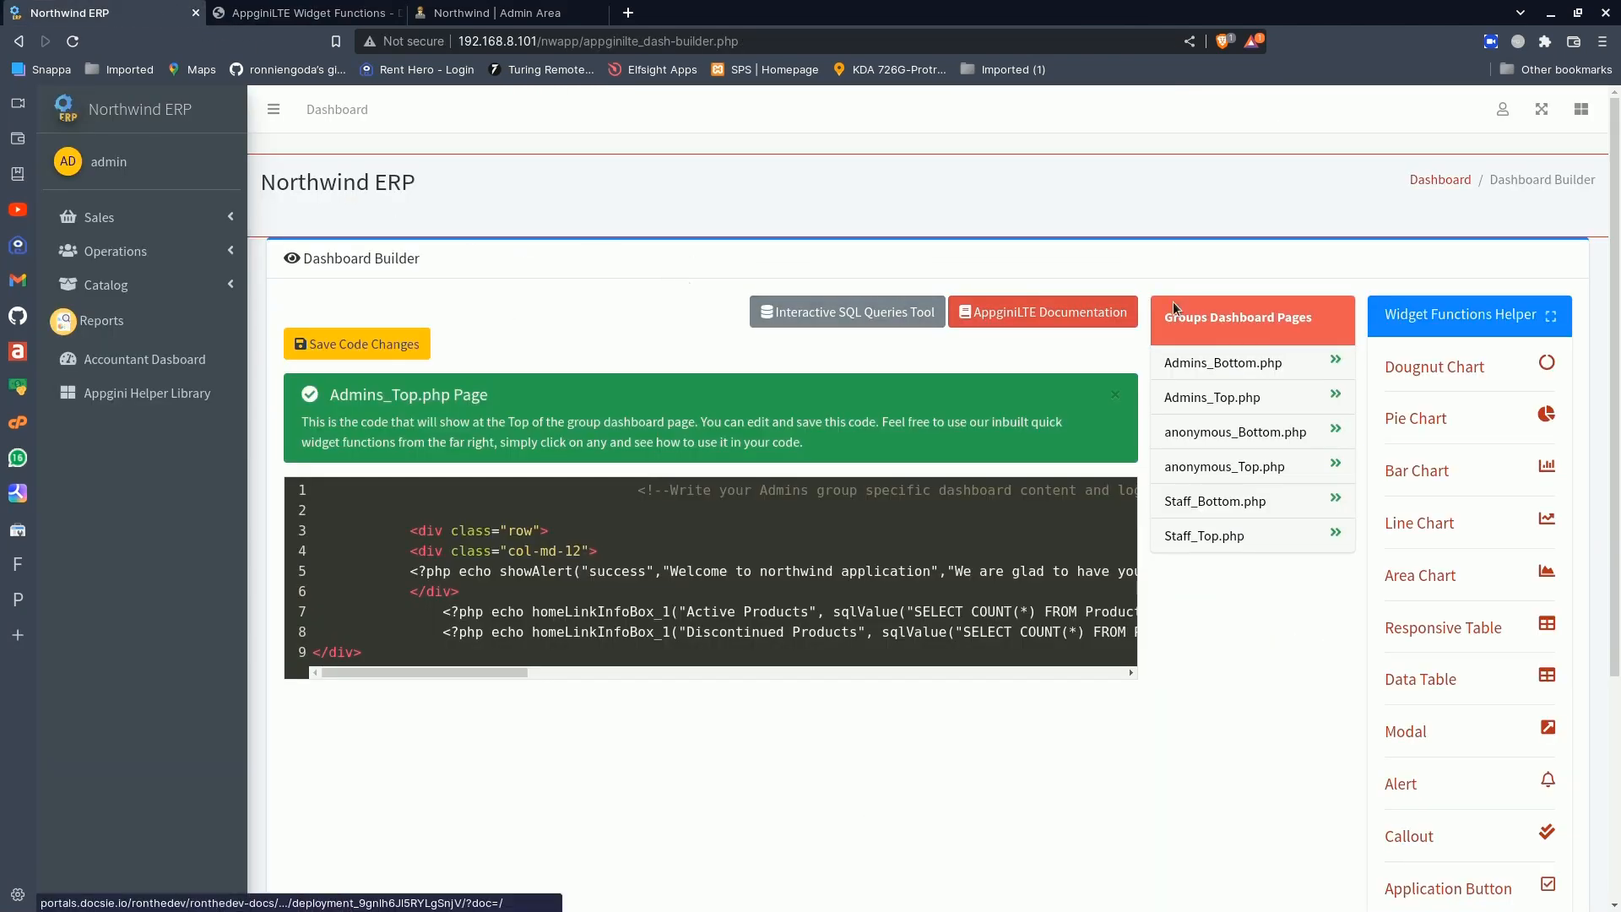
# - Review the General Settings section of the AppginiLTE Settings and install the plugin updates from there
pyautogui.click(1503, 109)
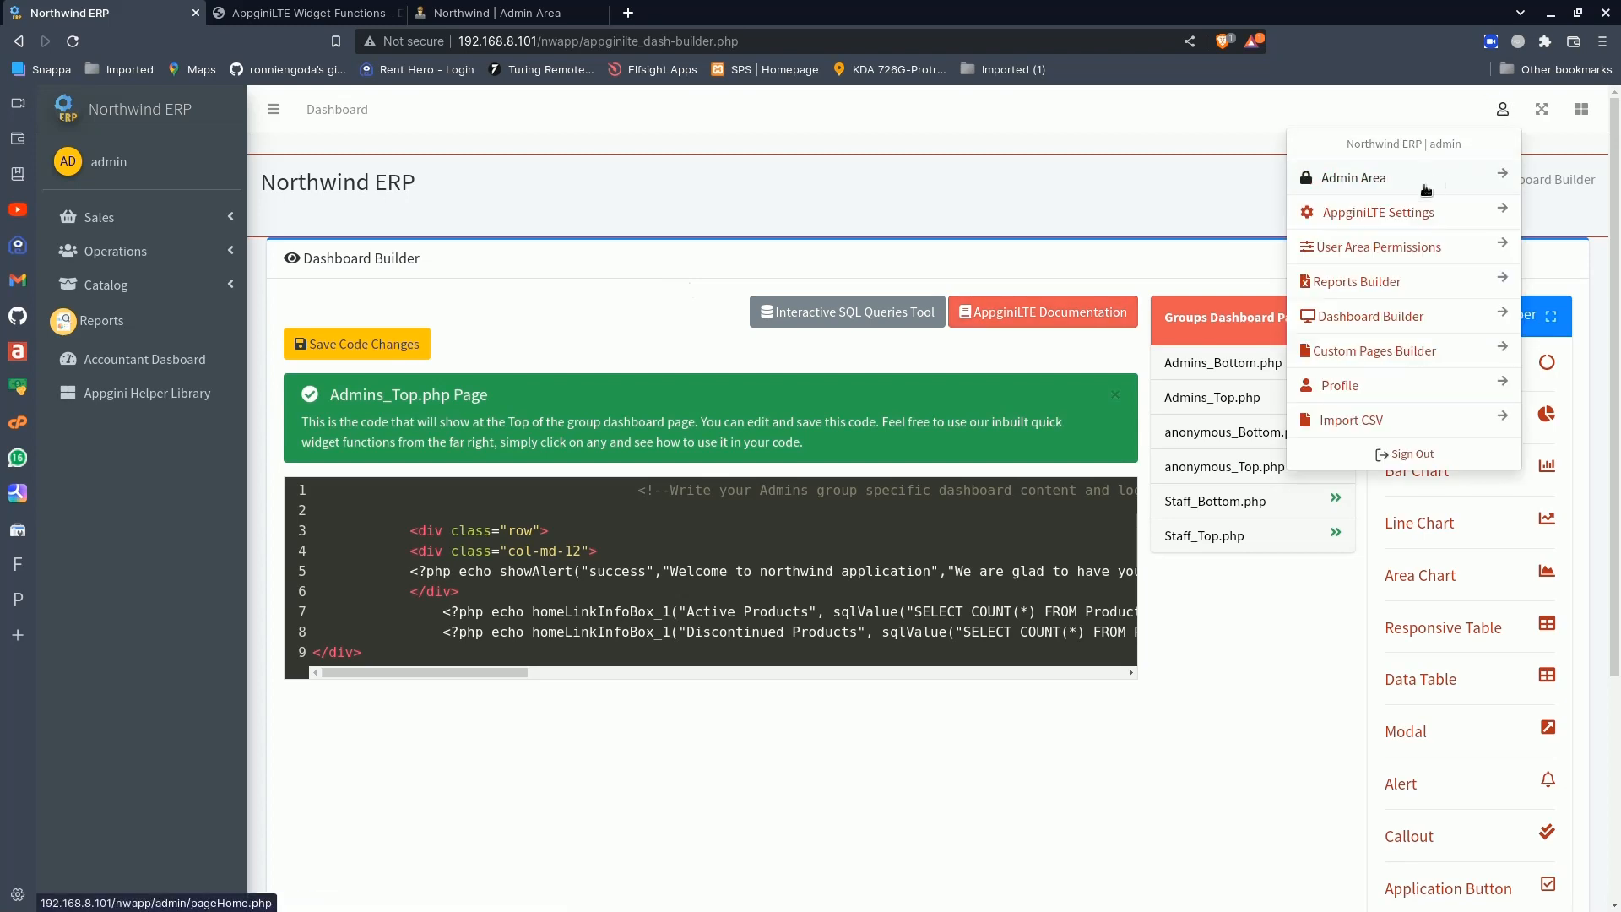
pyautogui.click(1385, 212)
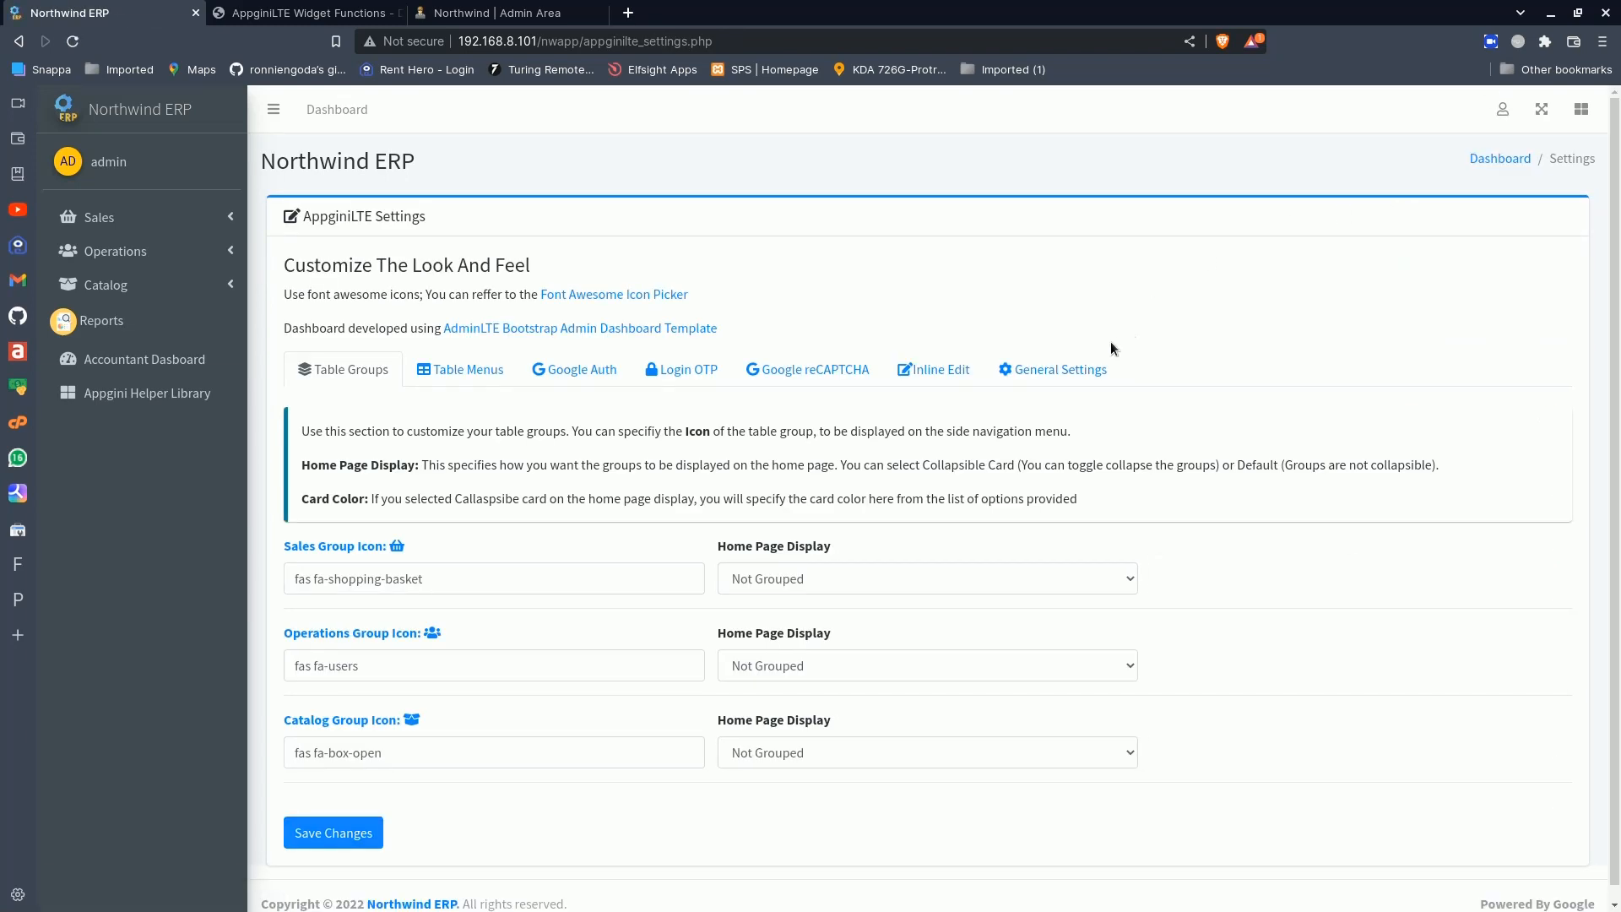
pyautogui.click(1057, 369)
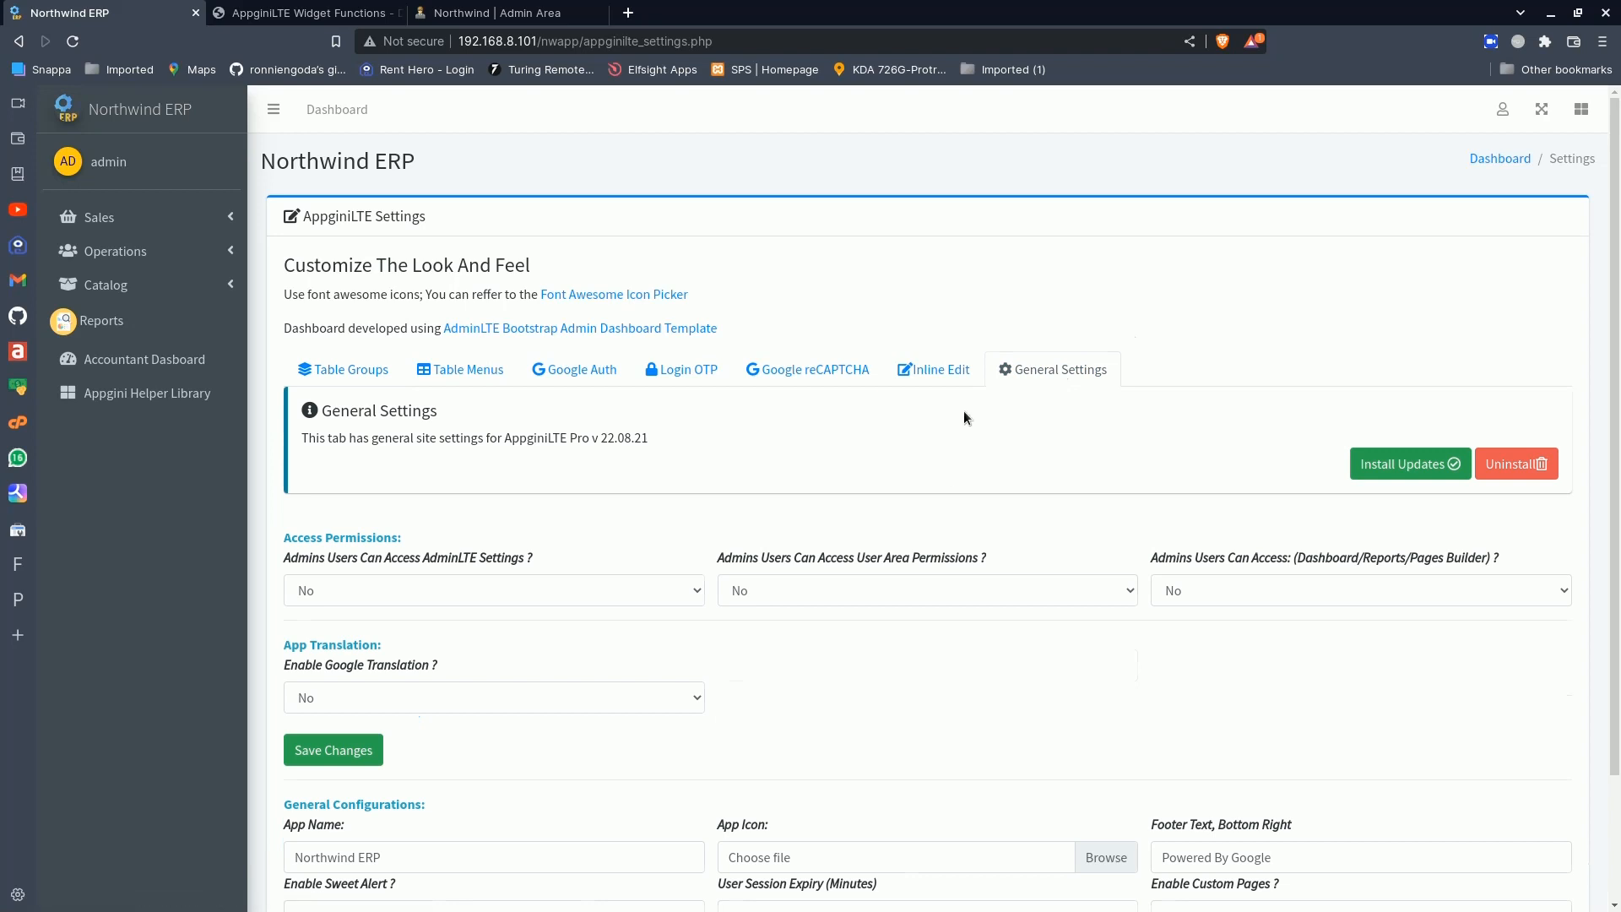
pyautogui.scroll(-2, 964, 610)
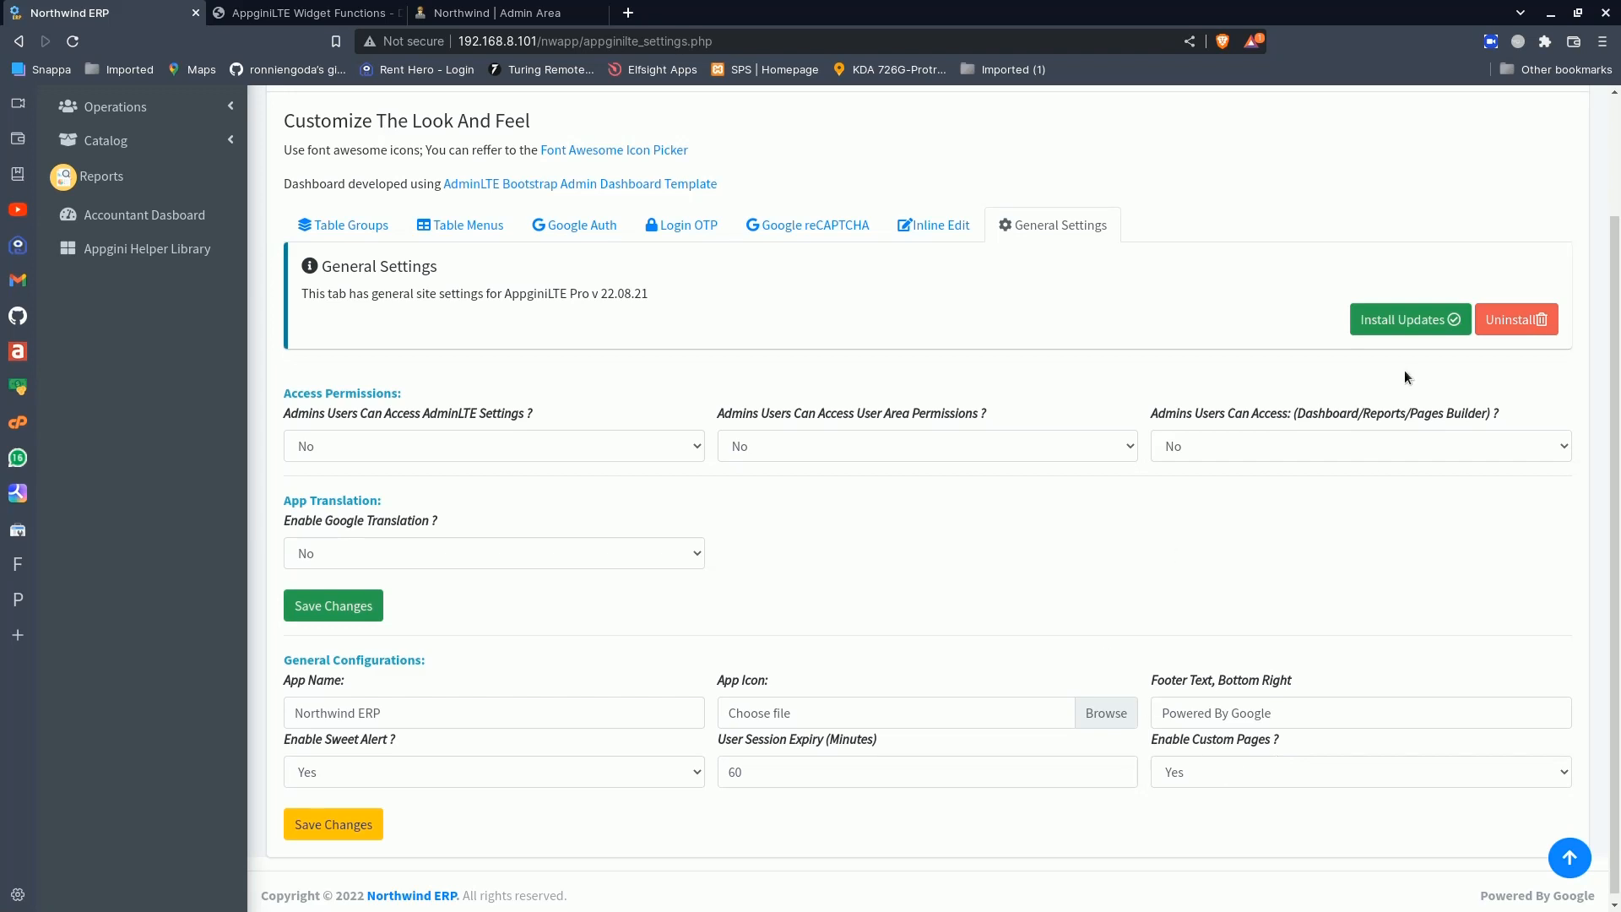
pyautogui.click(1407, 320)
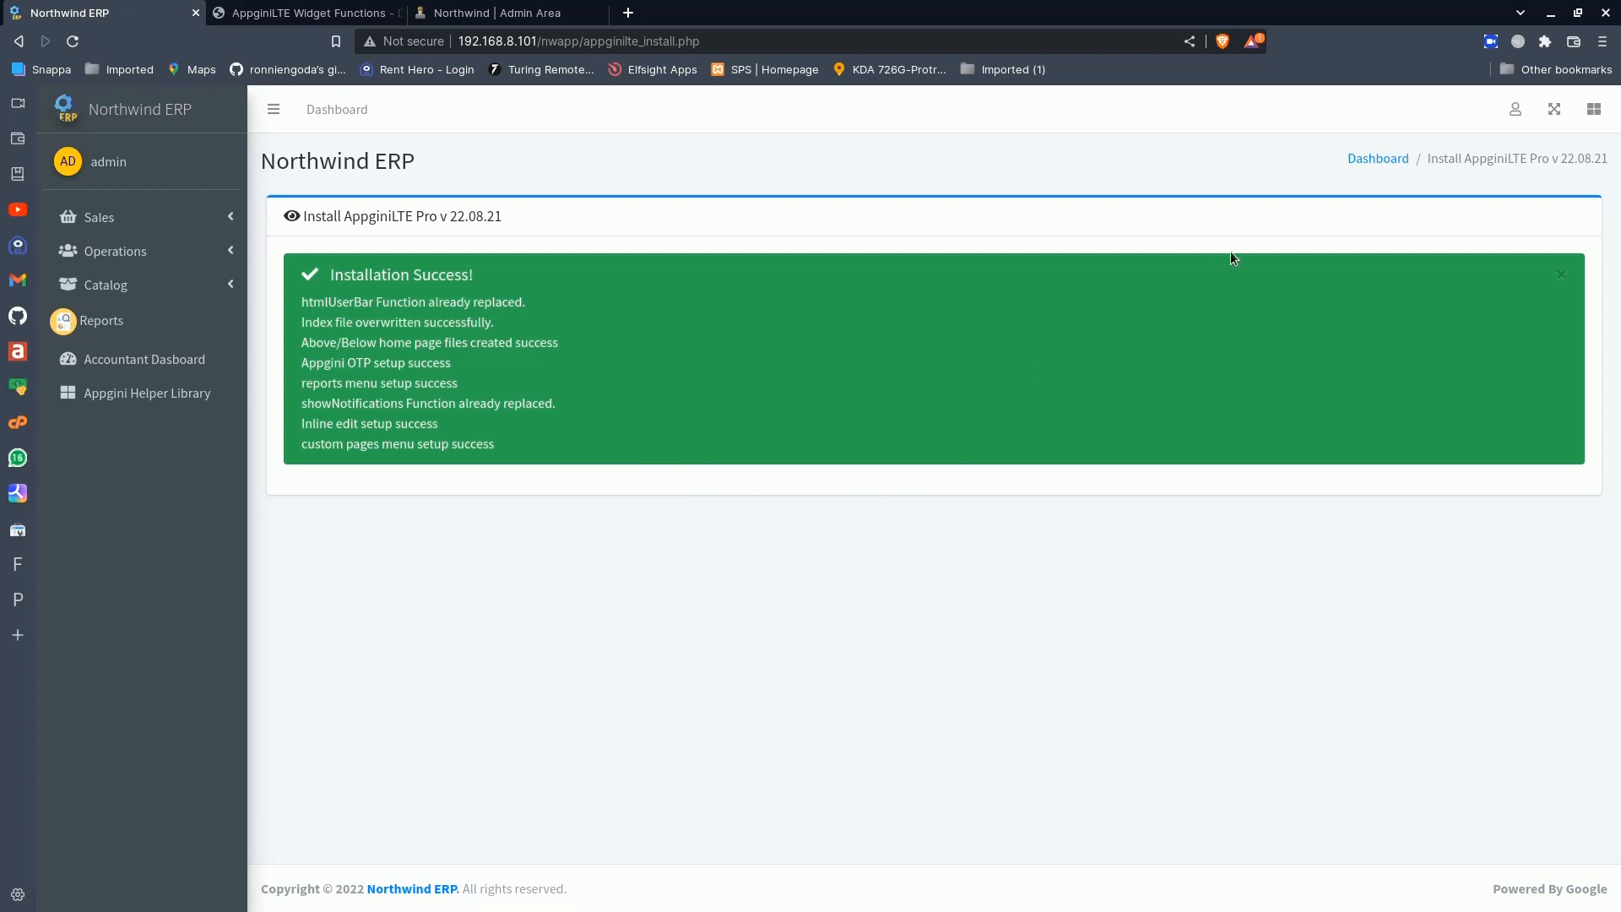
# - Set Enable Custom Pages to No in the General Configurations of the AppginiLTE General Settings and save the changes
pyautogui.click(1515, 108)
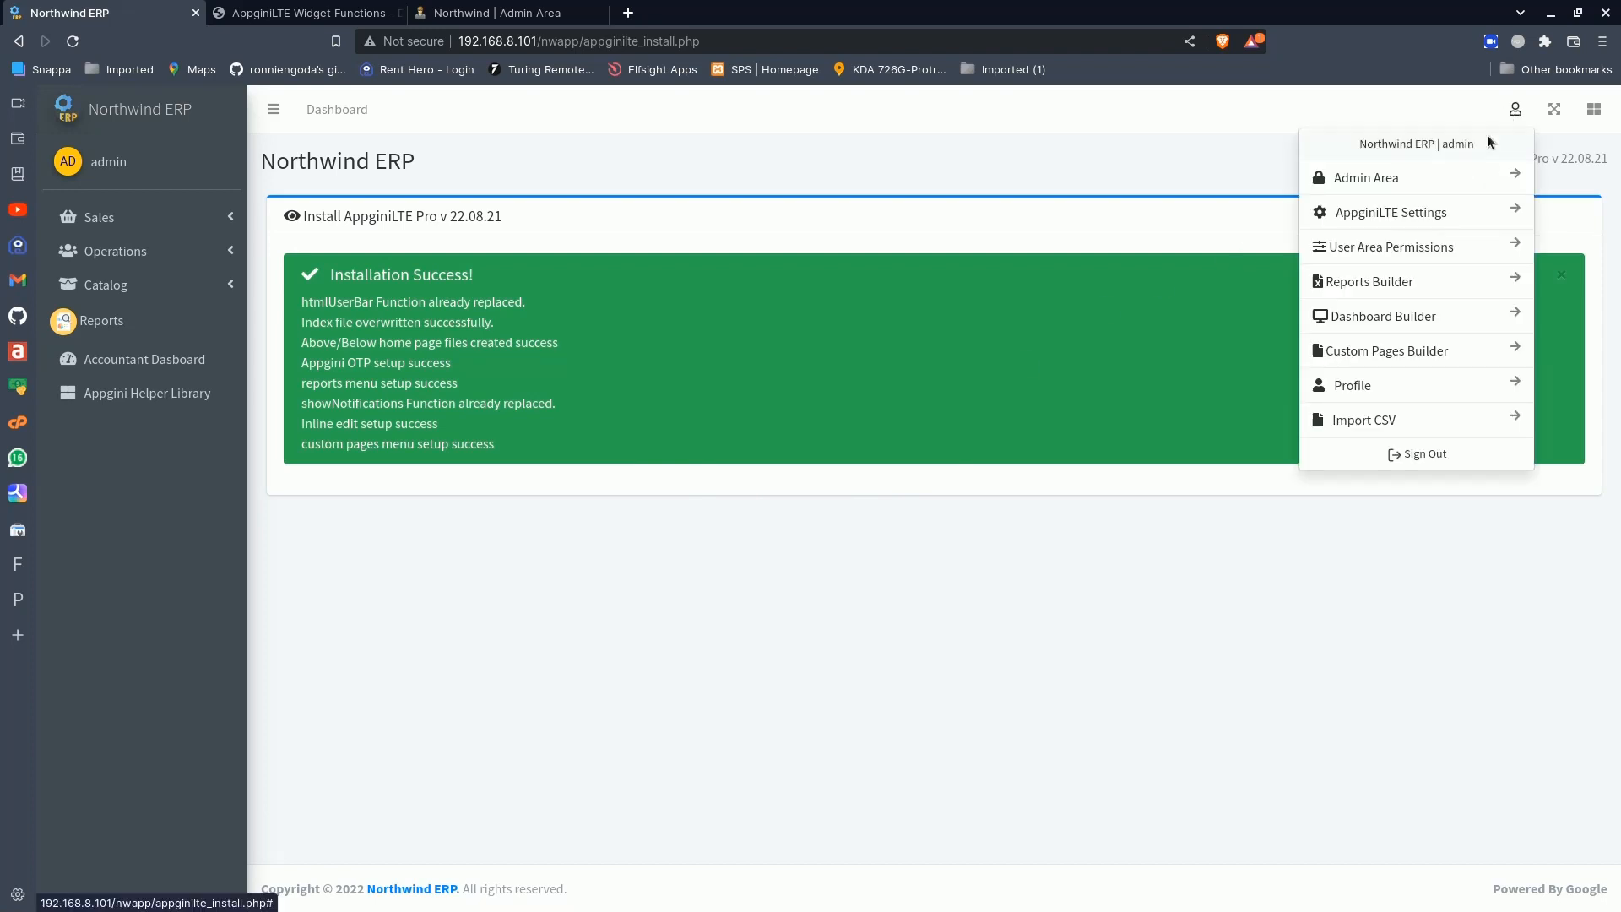
pyautogui.click(1416, 221)
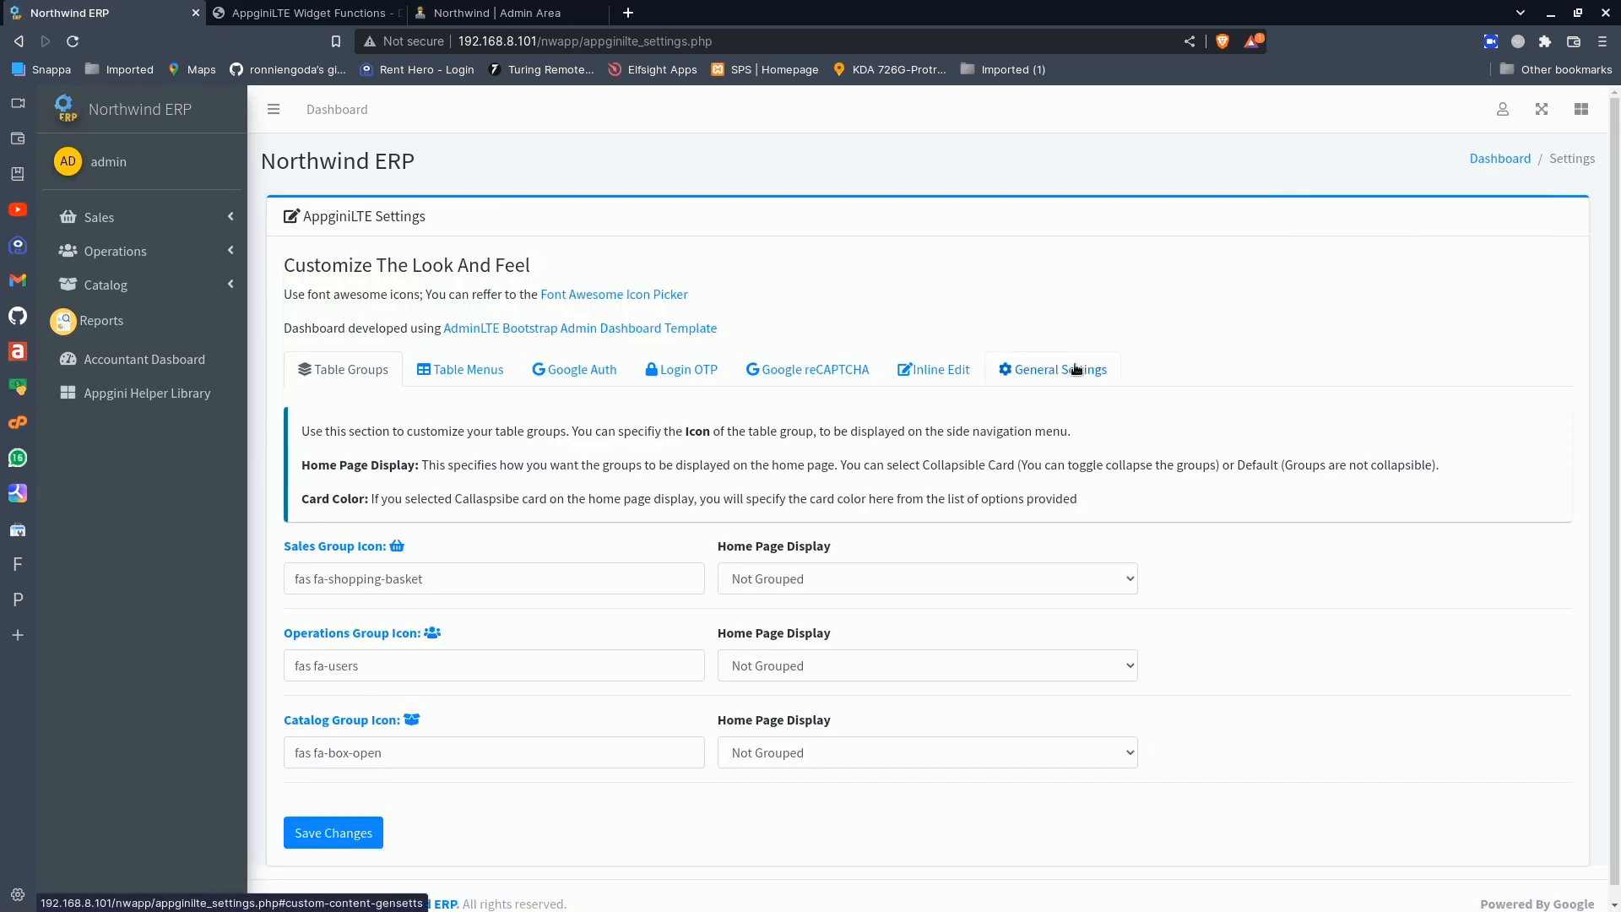
pyautogui.click(1055, 370)
pyautogui.scroll(-3, 1039, 498)
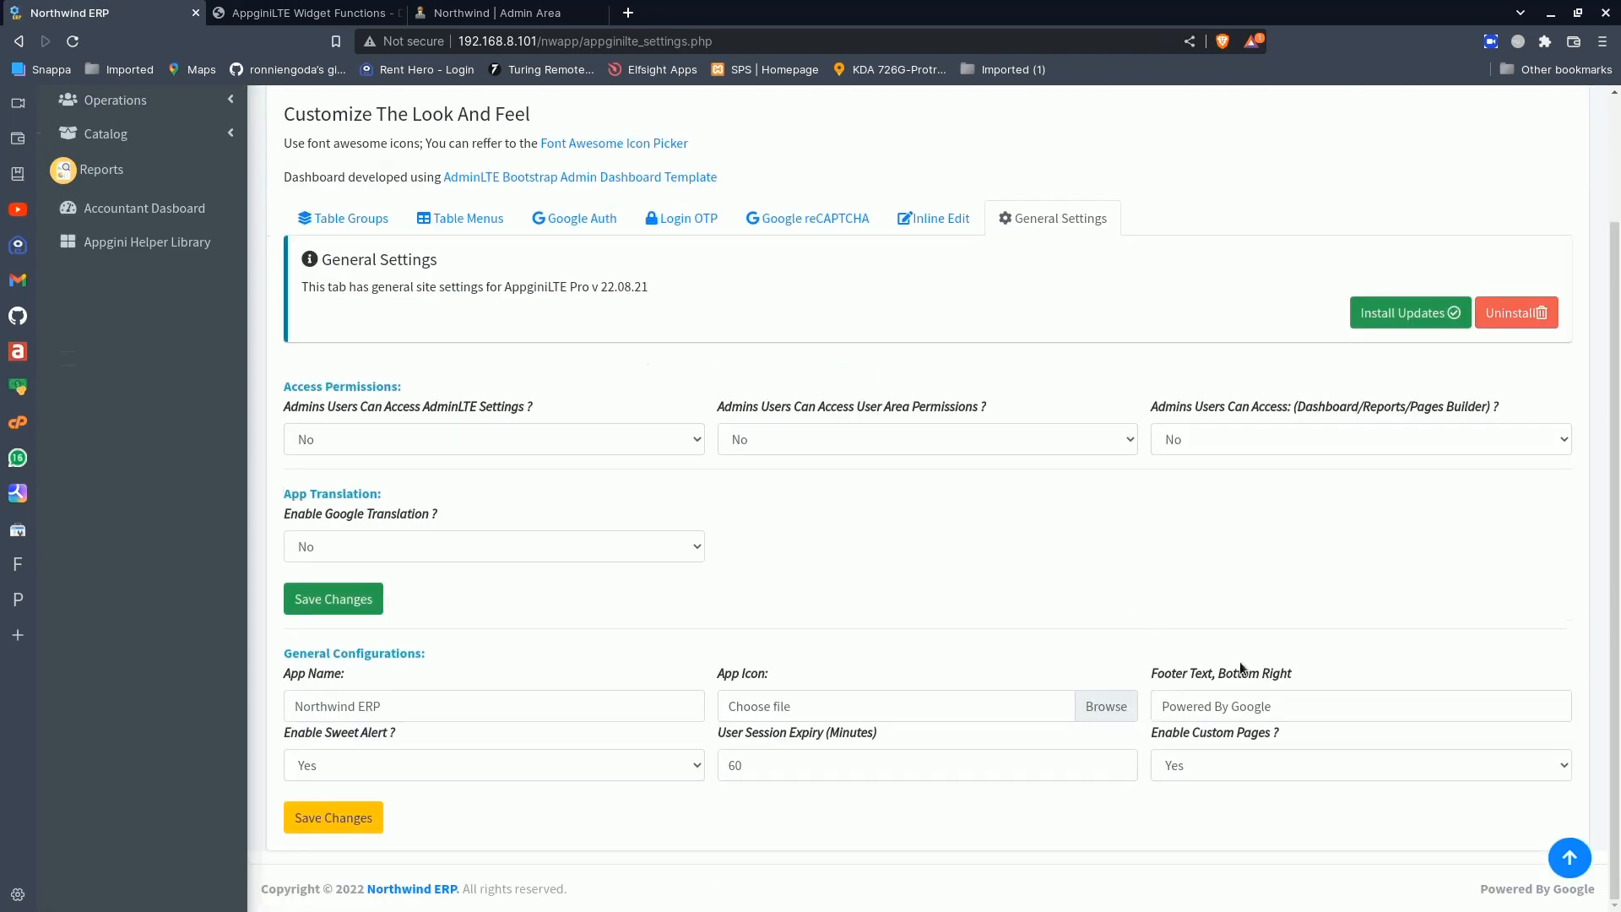
pyautogui.click(1209, 757)
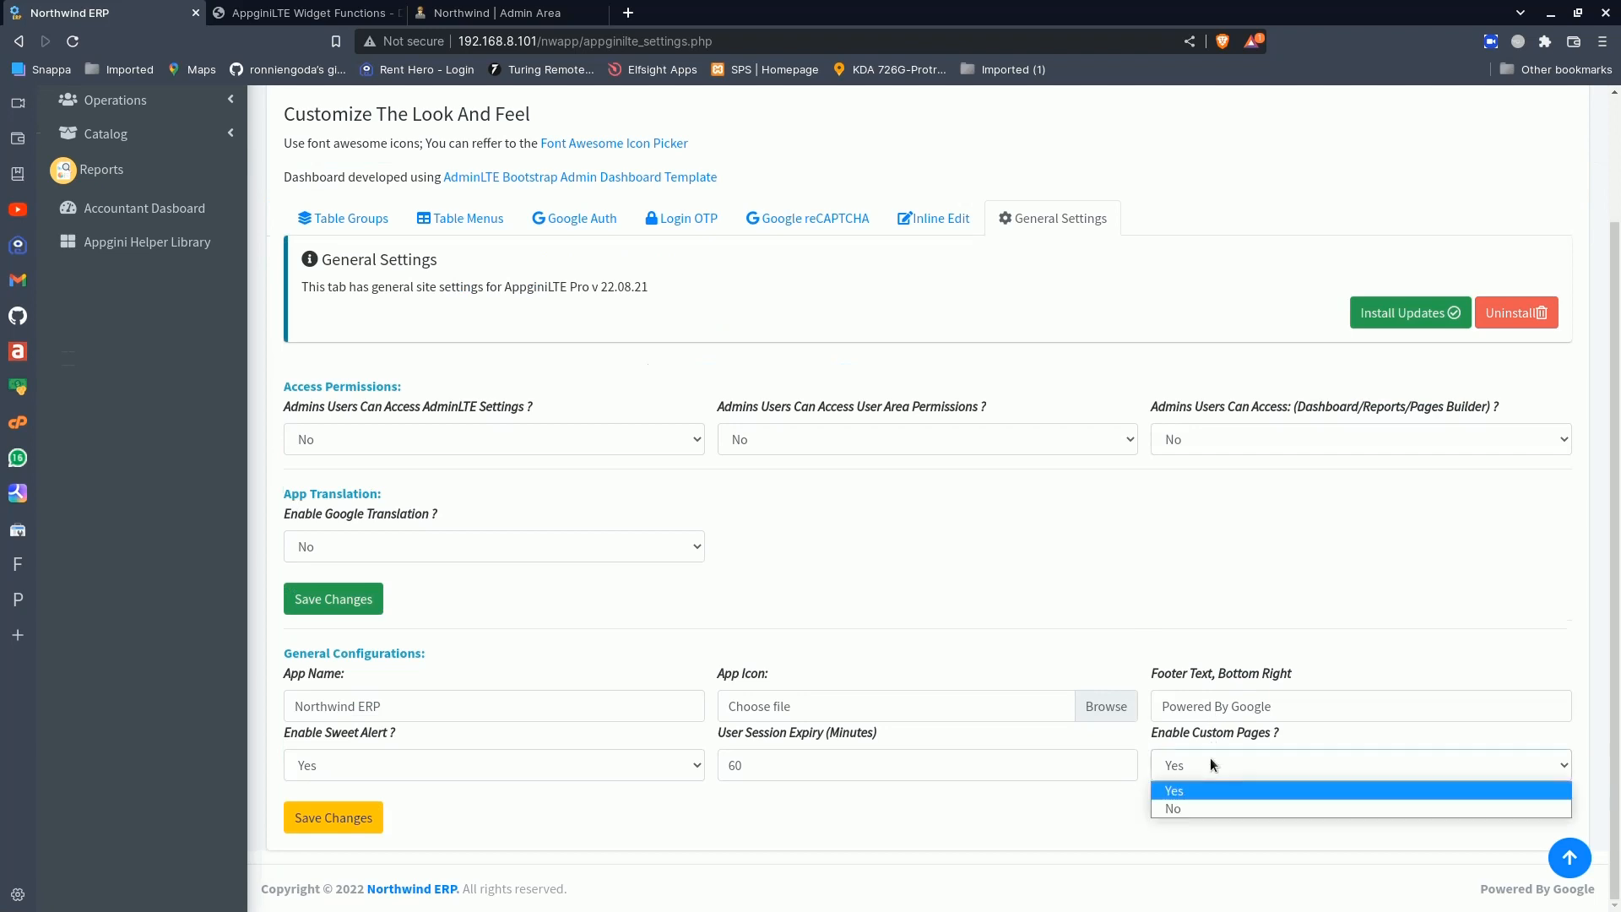
pyautogui.click(1194, 806)
pyautogui.click(367, 816)
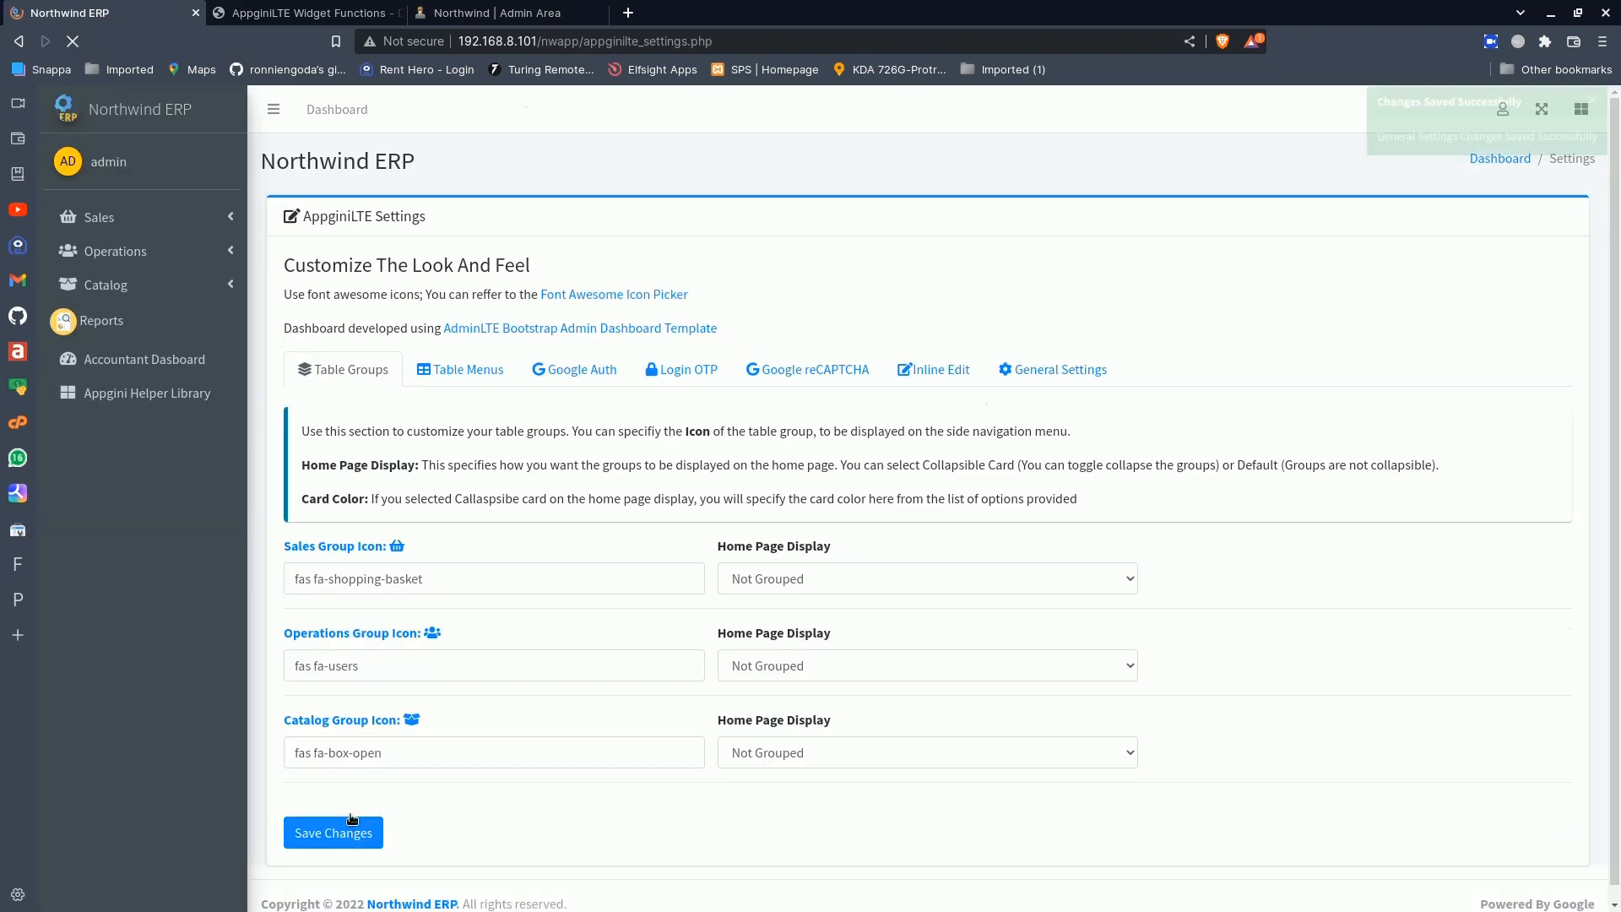
# - Check the Sales, Operations and Catalog groups in the home page's side navigation, and open the Custom Pages Builder
pyautogui.click(164, 113)
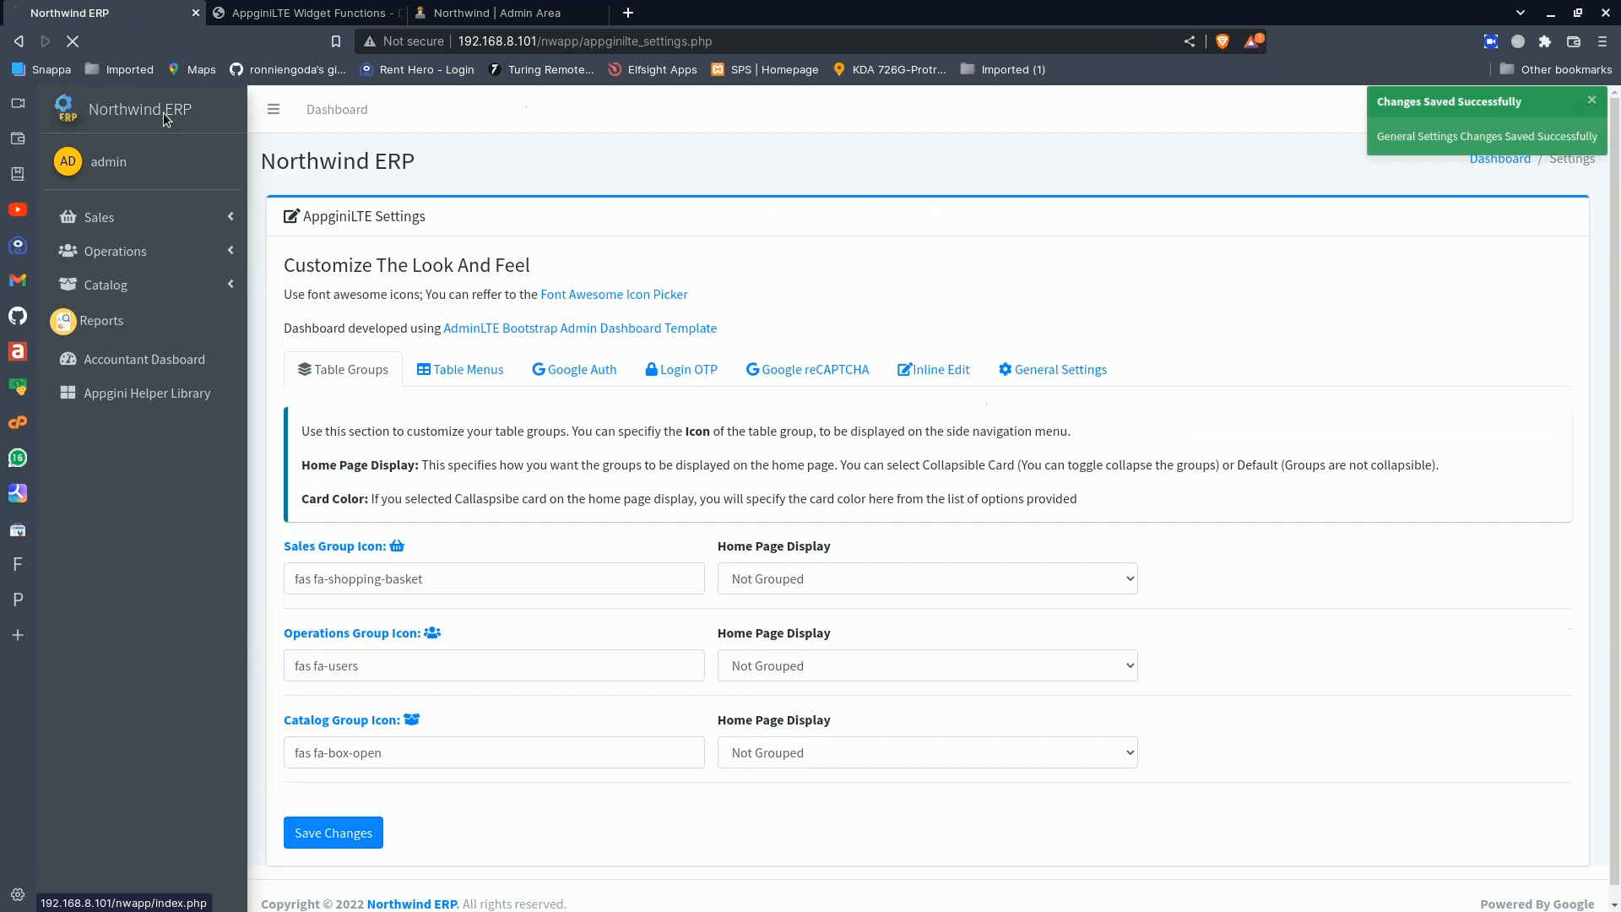
pyautogui.click(149, 219)
pyautogui.click(150, 224)
pyautogui.click(147, 254)
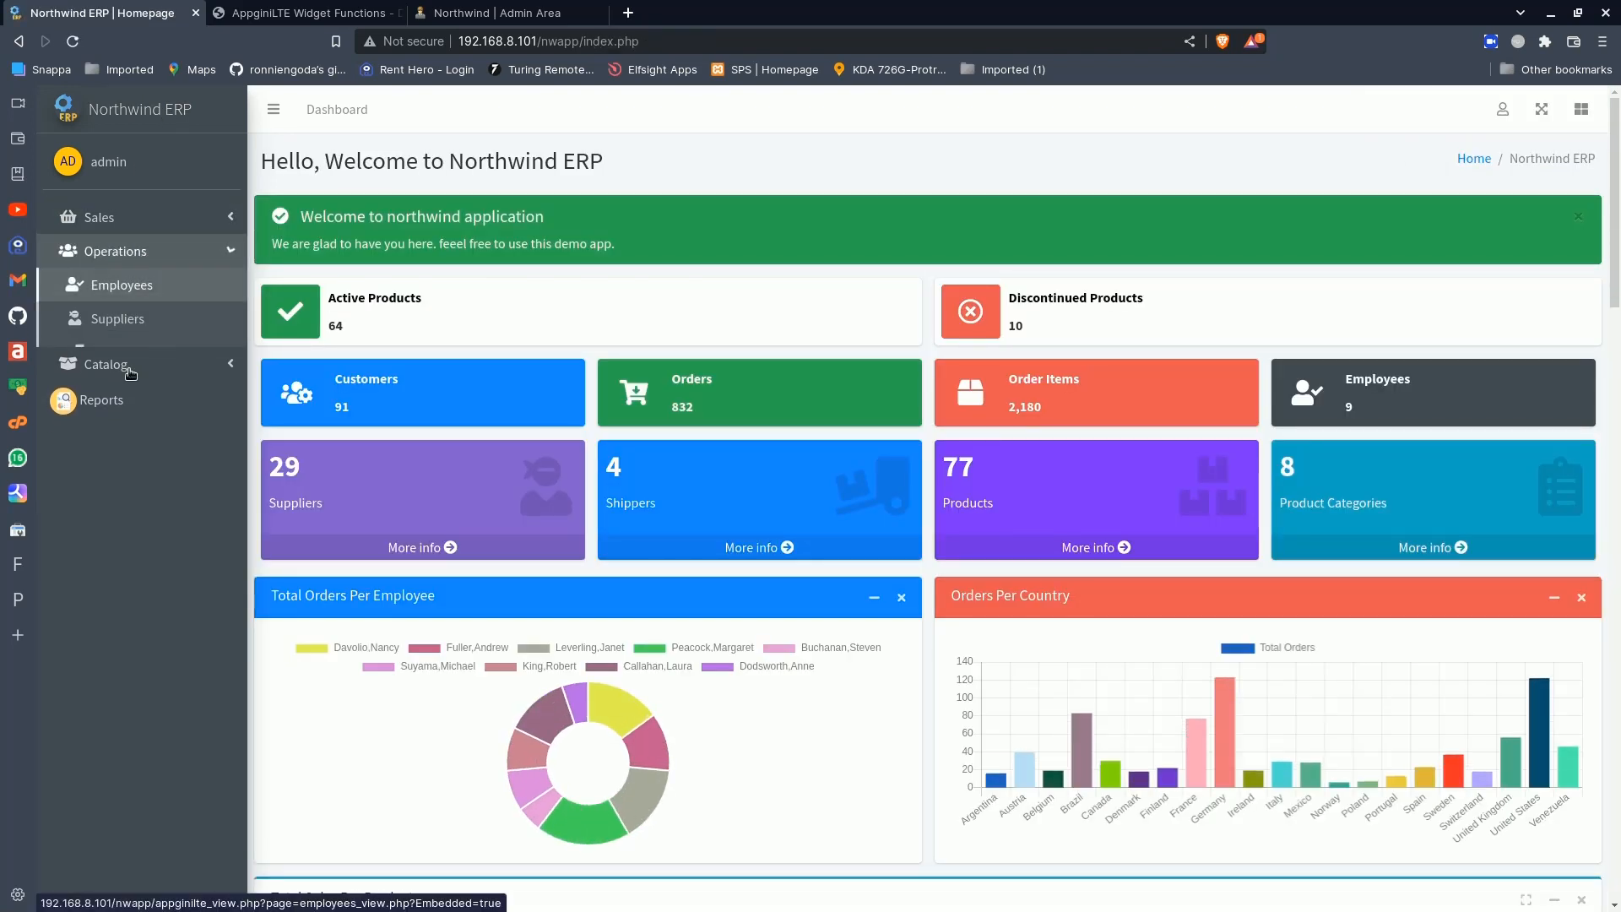
pyautogui.click(156, 387)
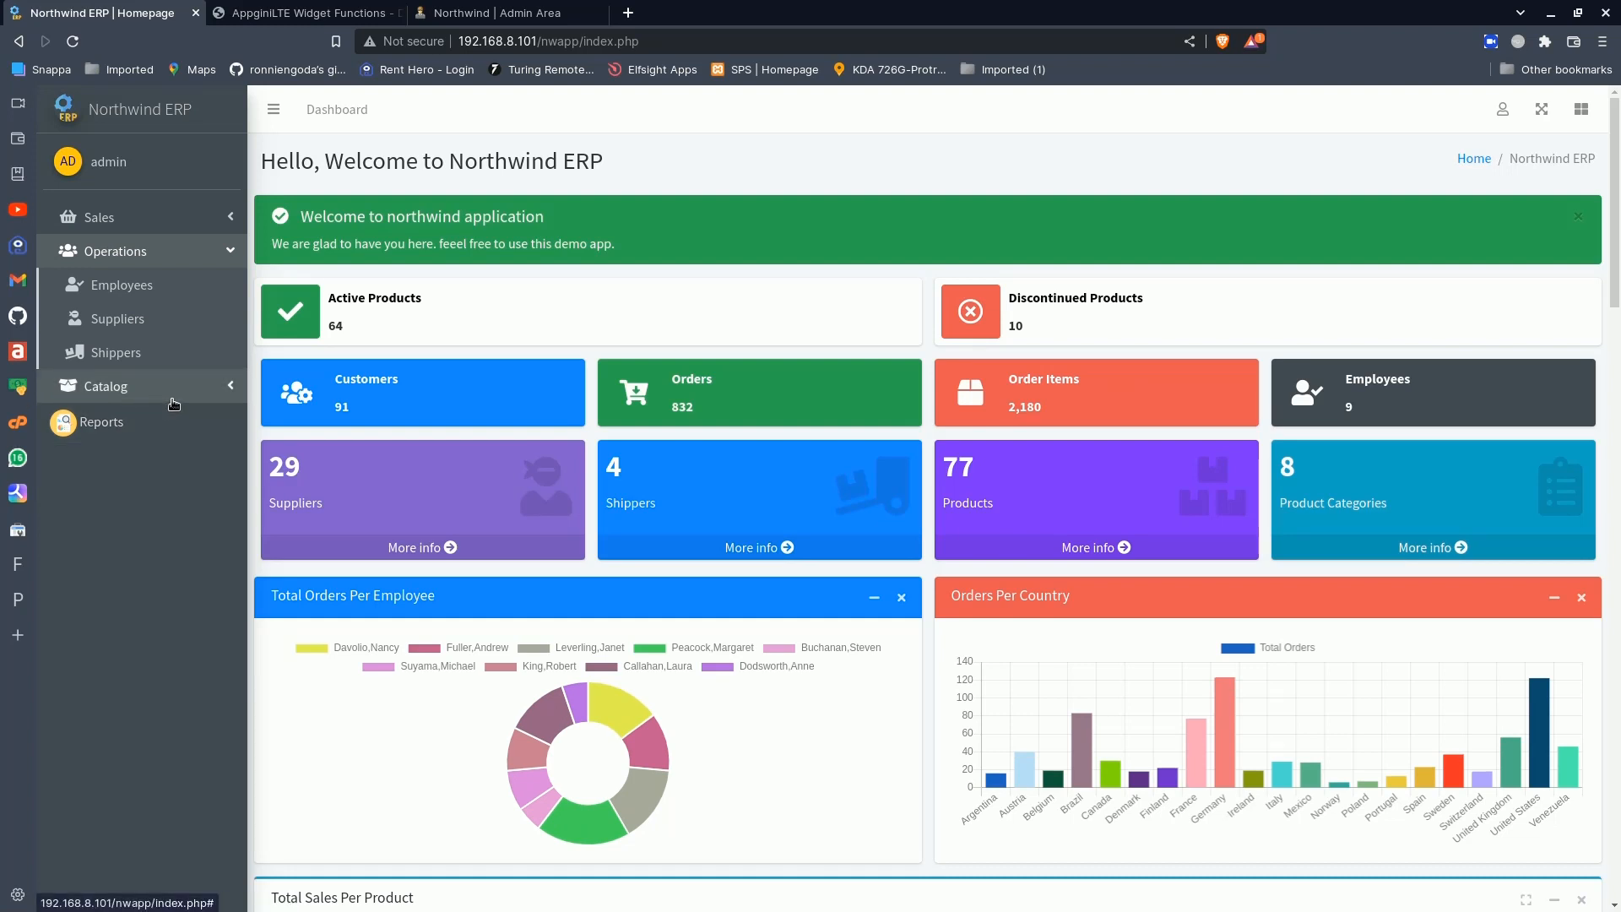
pyautogui.click(156, 254)
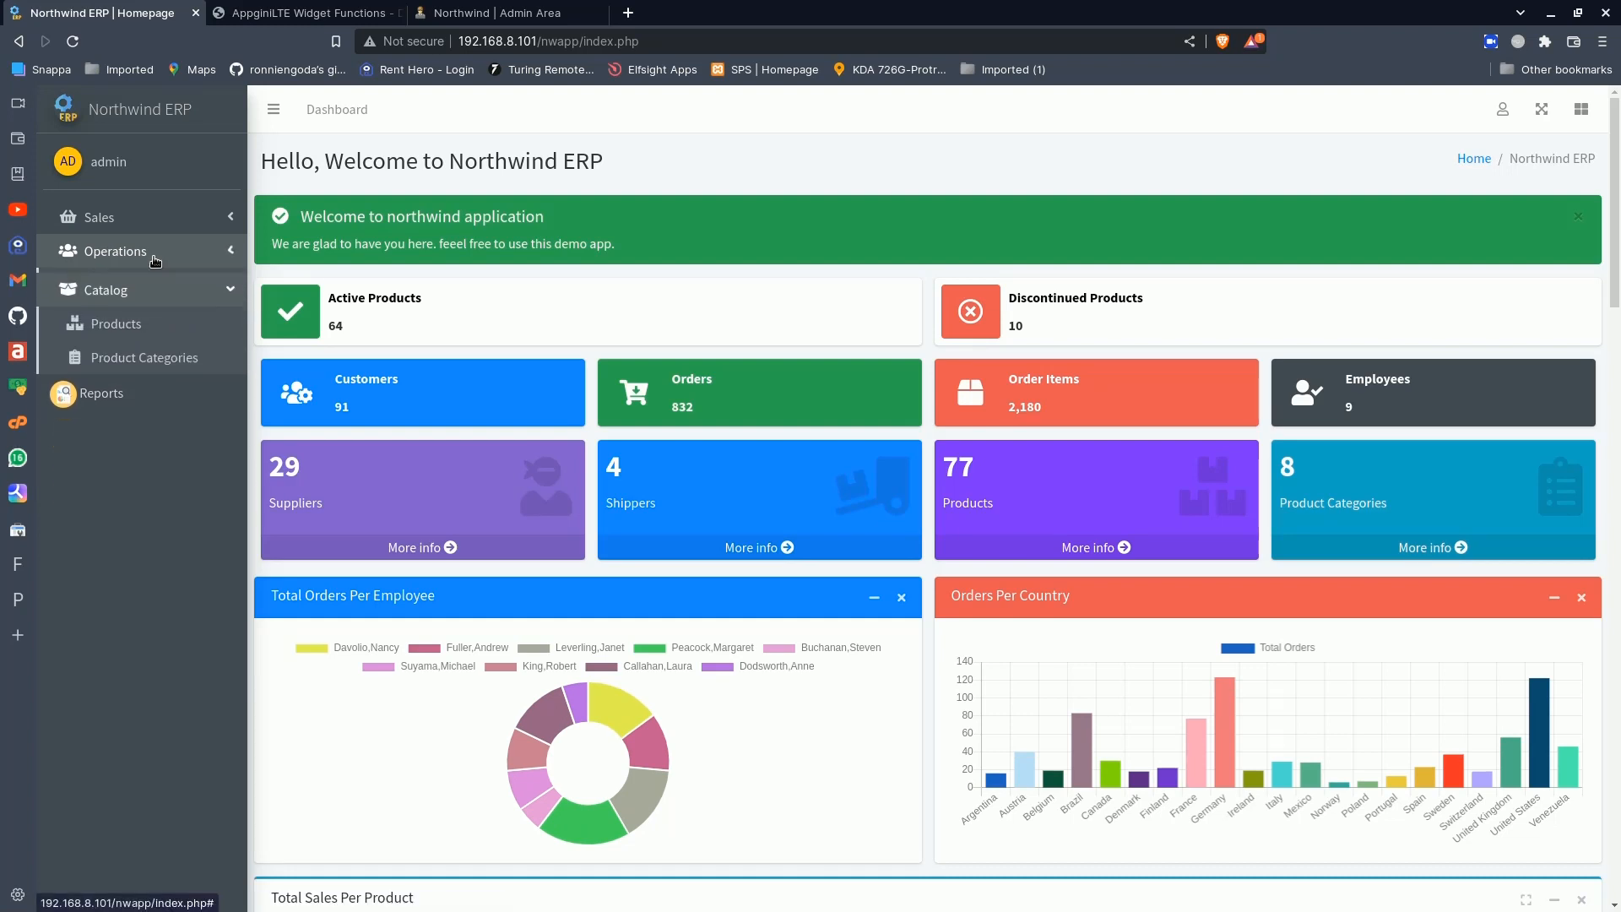
pyautogui.click(189, 290)
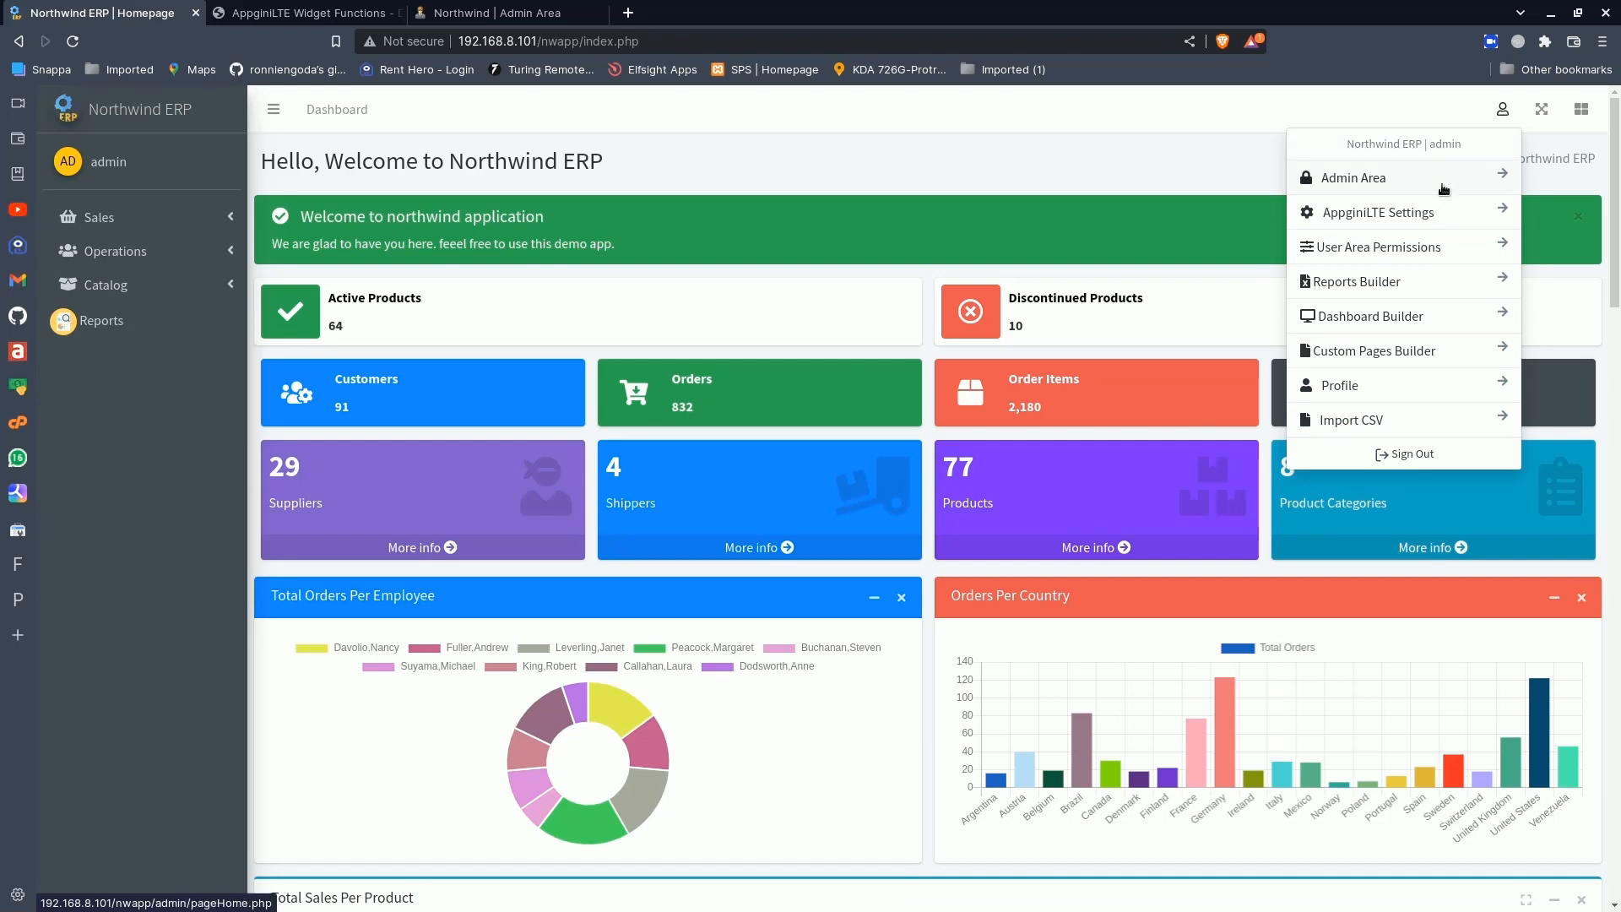
pyautogui.click(1416, 352)
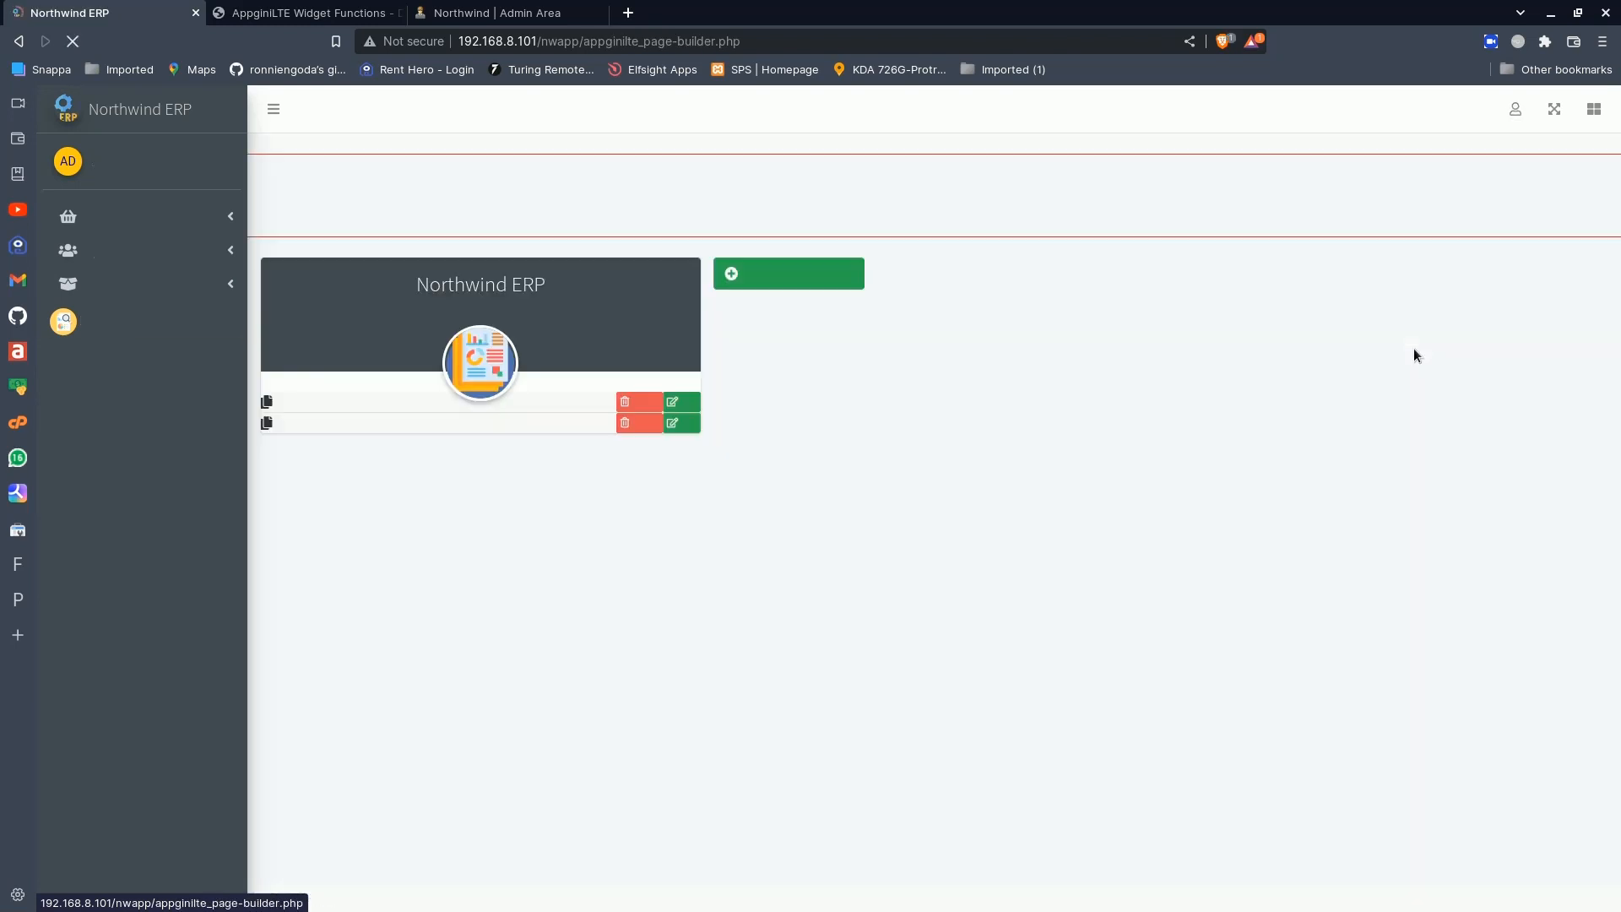
# - Open the Accountant Dasboard custom page for editing, review its code and page settings, and close the settings without changes
pyautogui.click(688, 403)
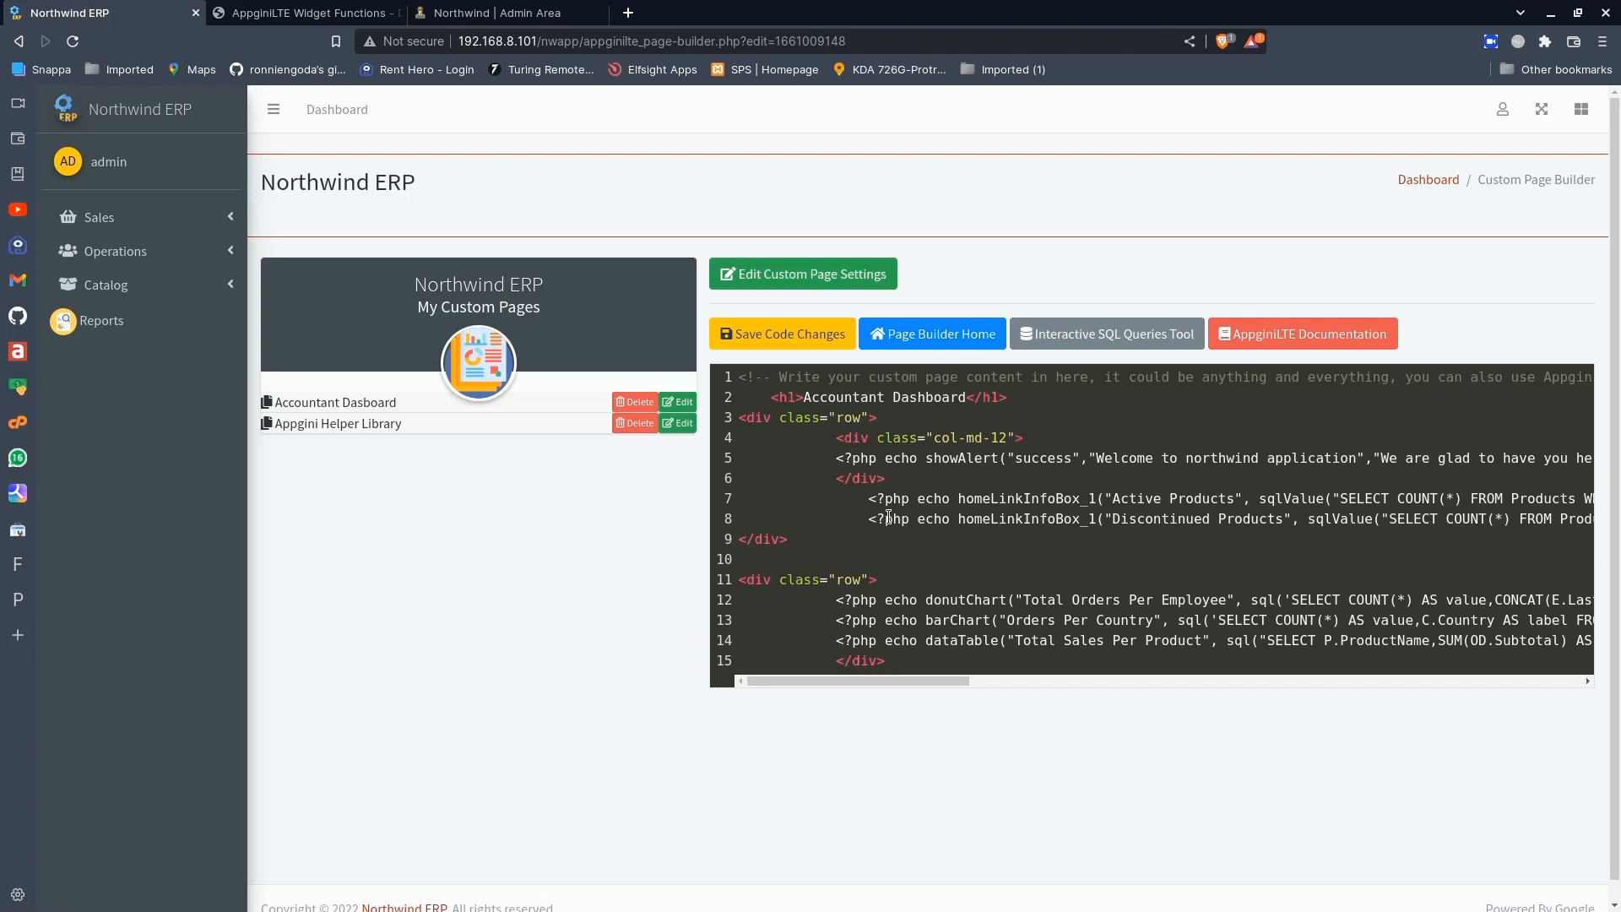
pyautogui.scroll(-1, 889, 516)
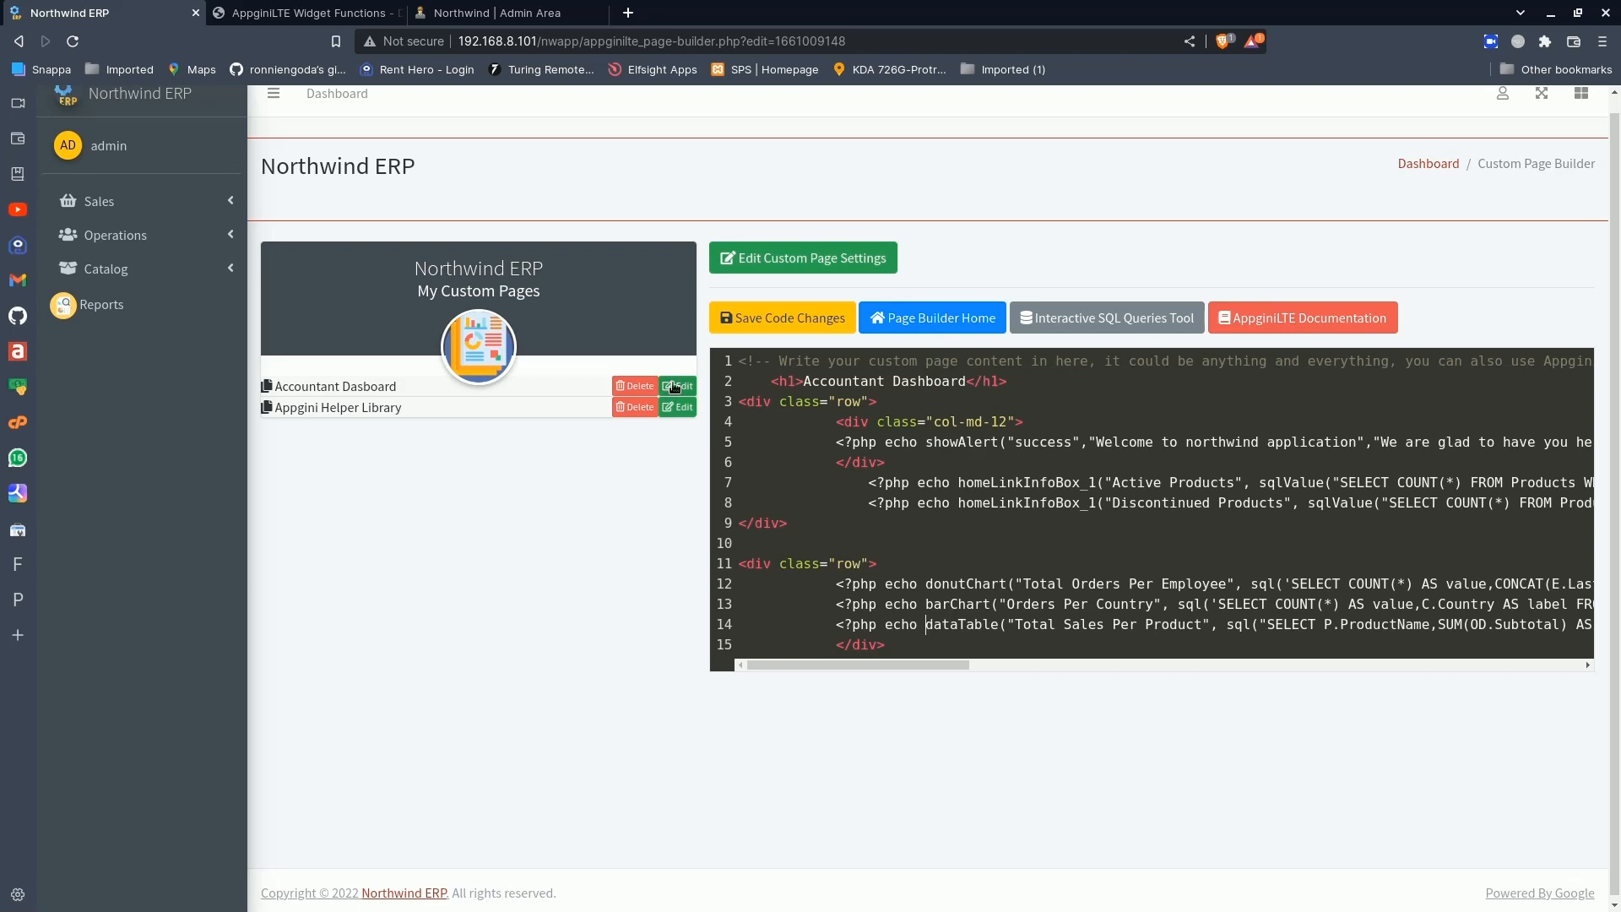
pyautogui.scroll(1, 1436, 118)
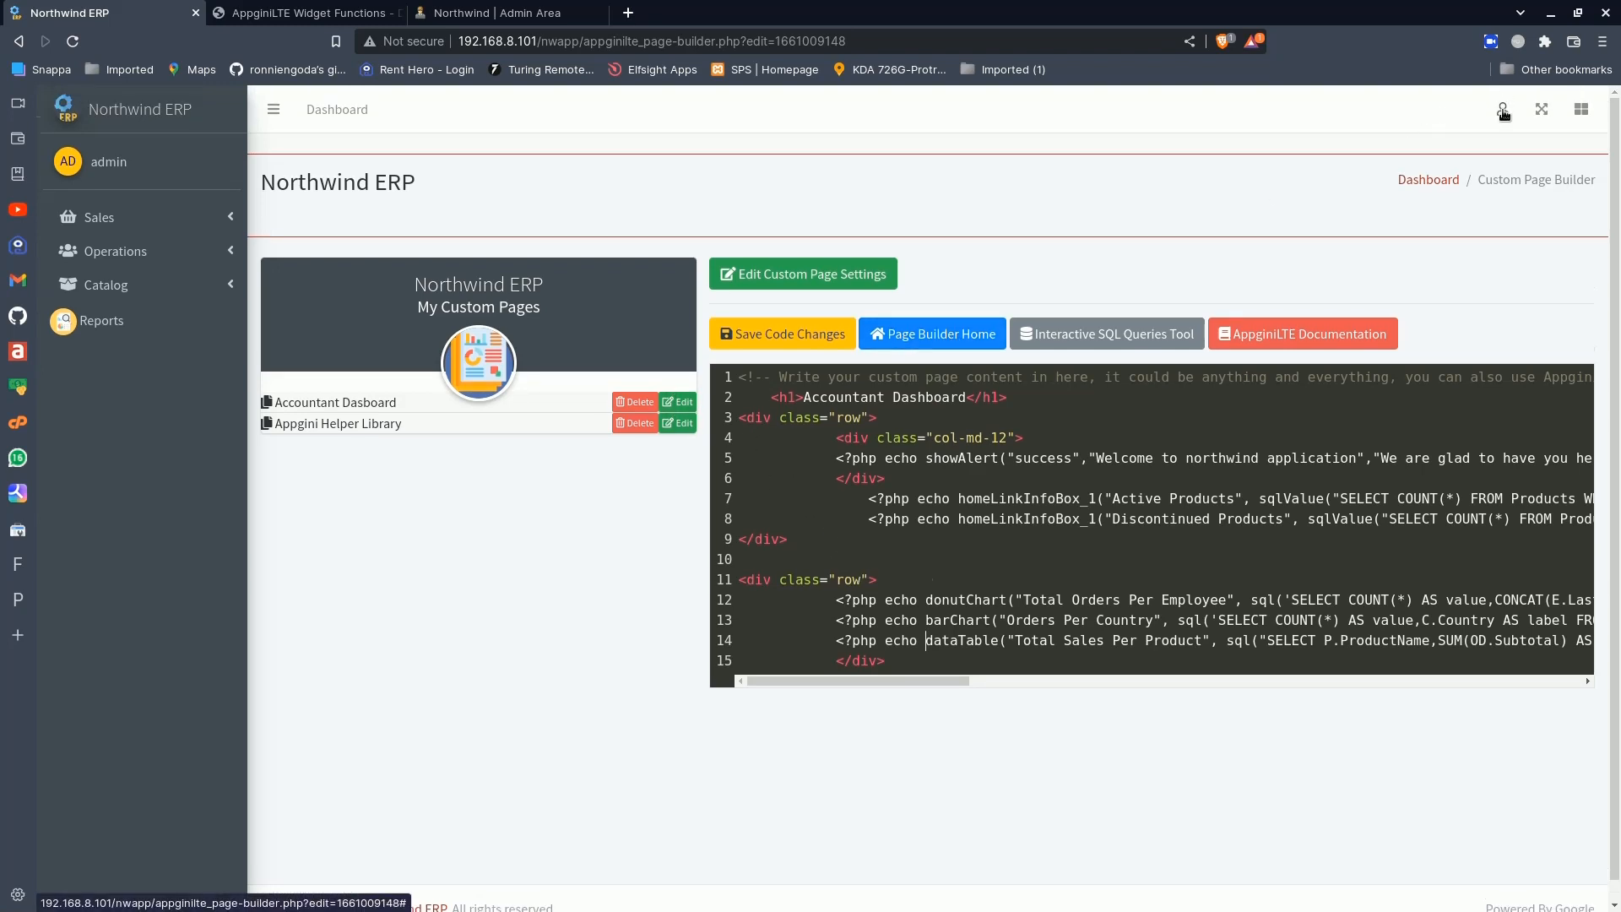
pyautogui.click(1503, 110)
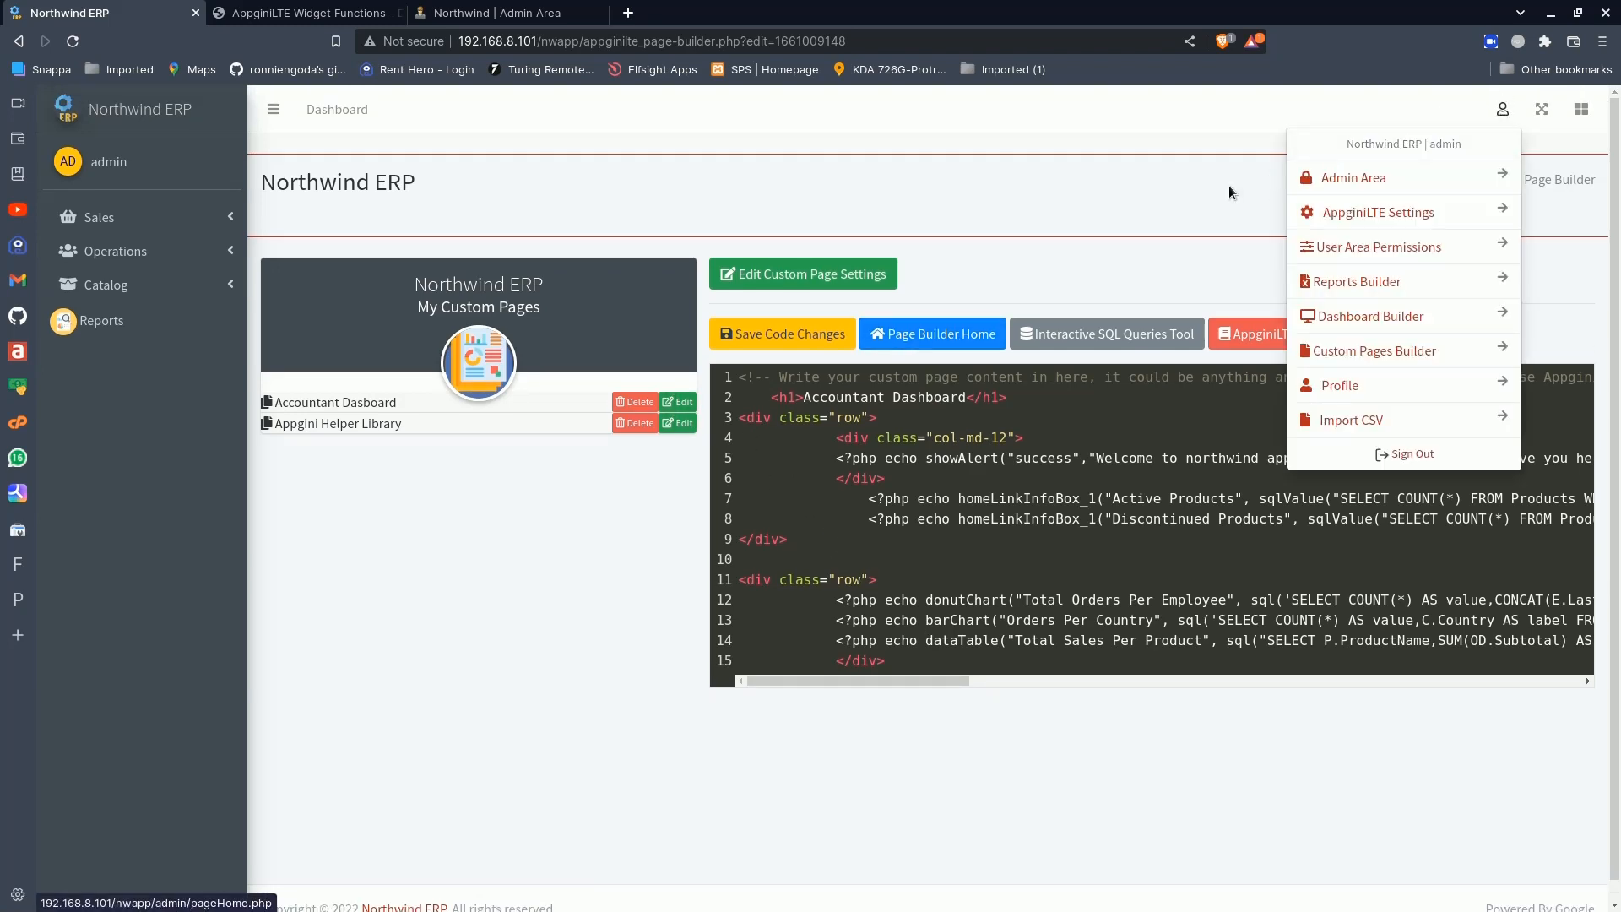
pyautogui.click(1119, 225)
pyautogui.click(849, 272)
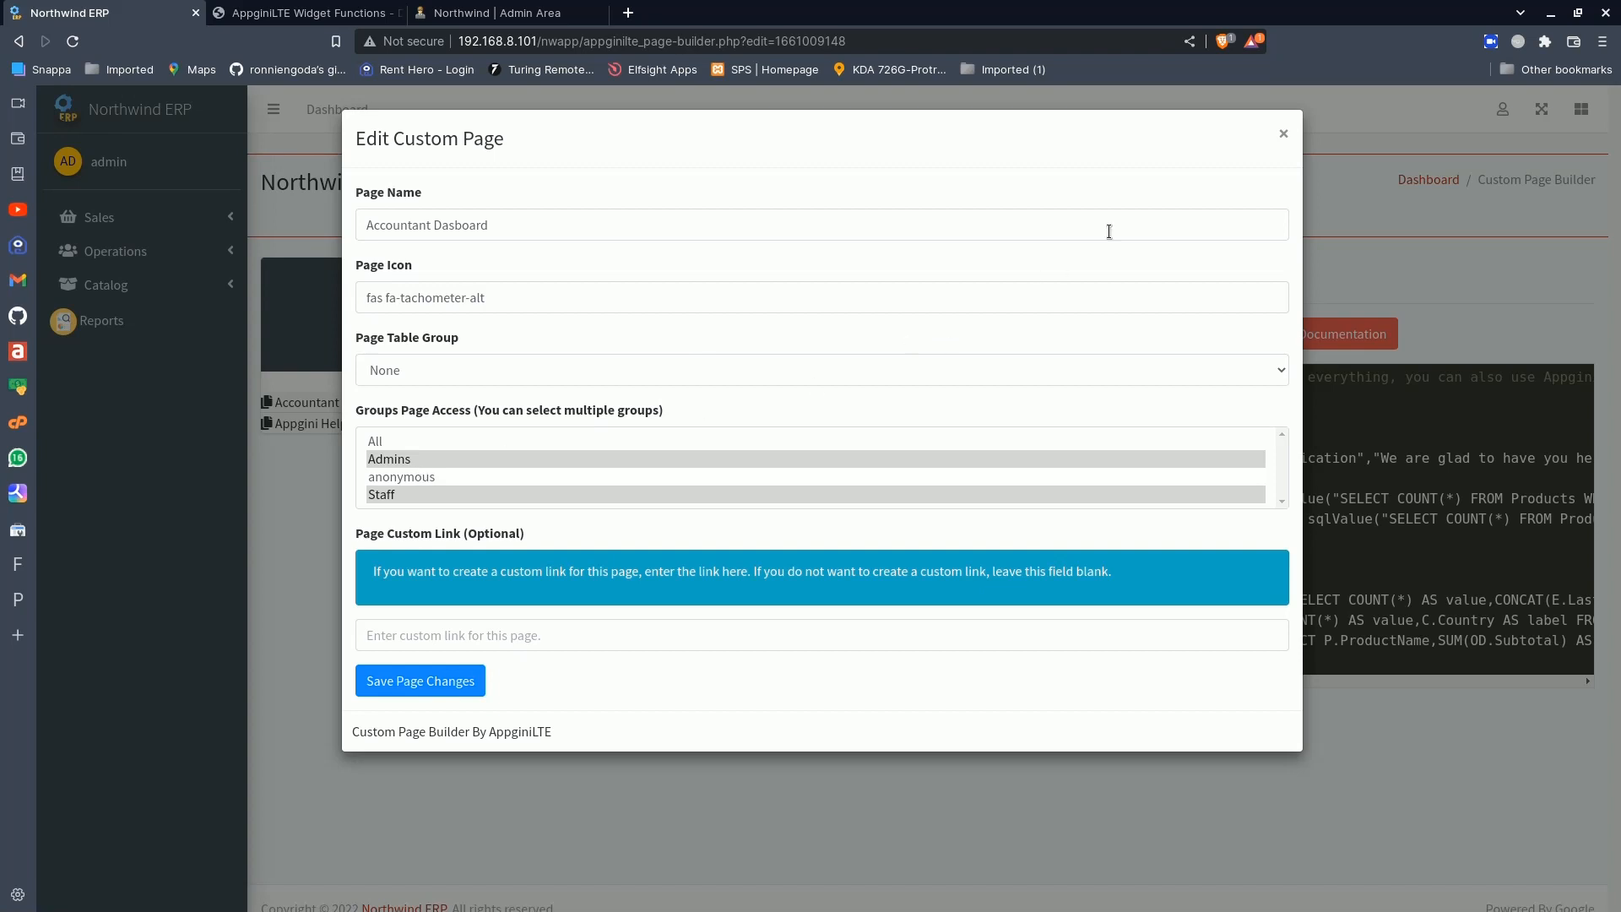
pyautogui.click(1284, 133)
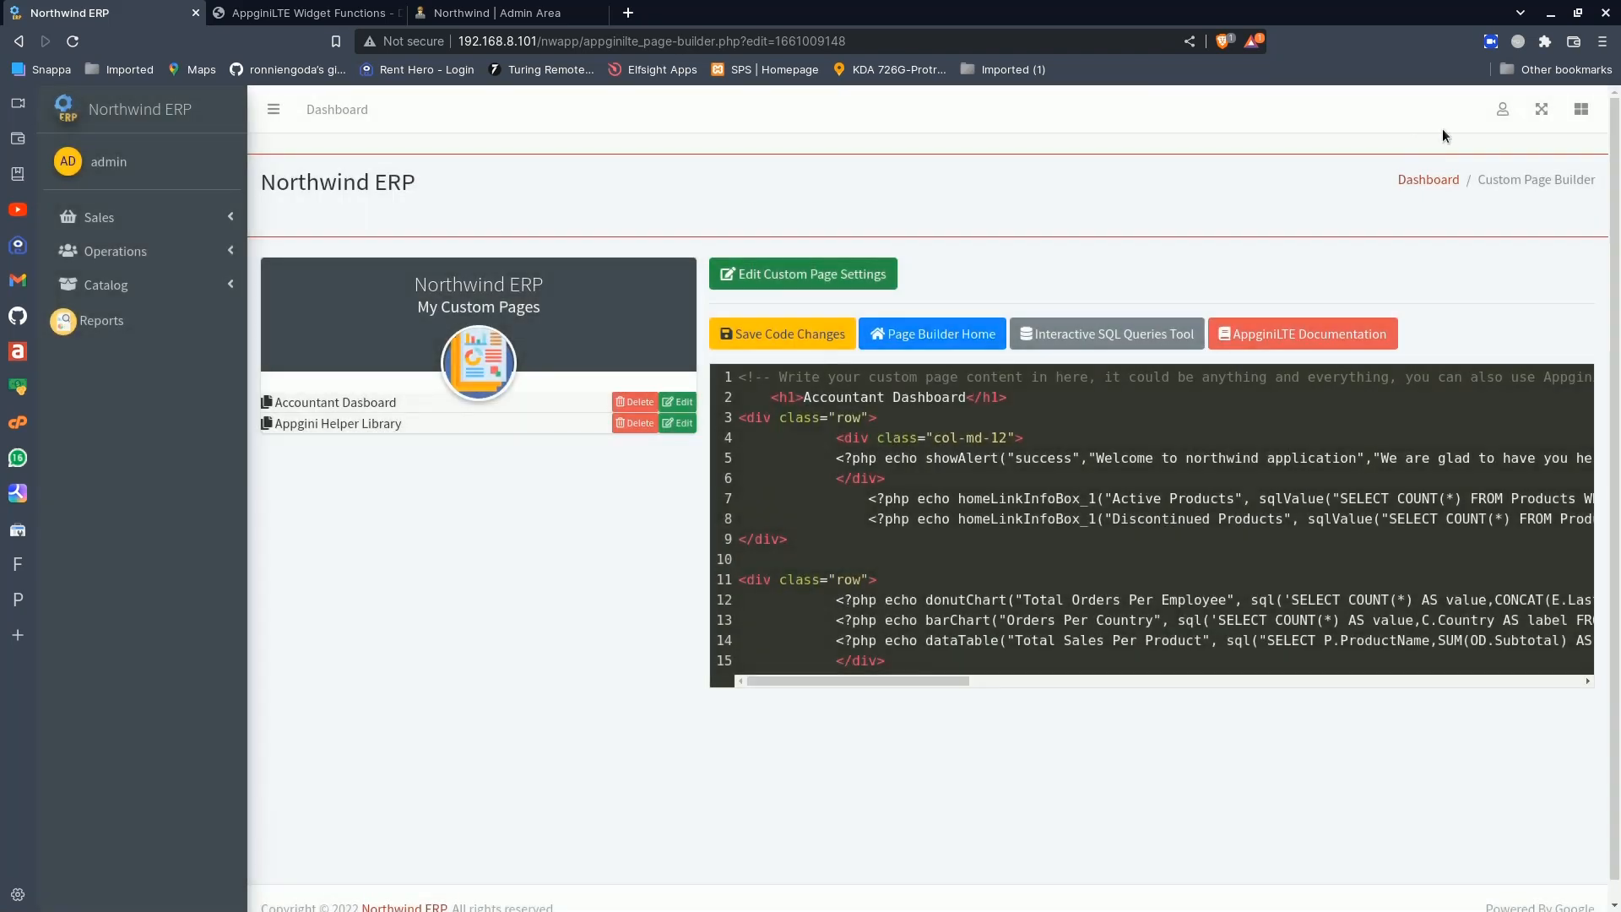
# - Set Enable Custom Pages to Yes in the General Configurations of the AppginiLTE General Settings and save the changes
pyautogui.click(1503, 109)
pyautogui.click(1411, 227)
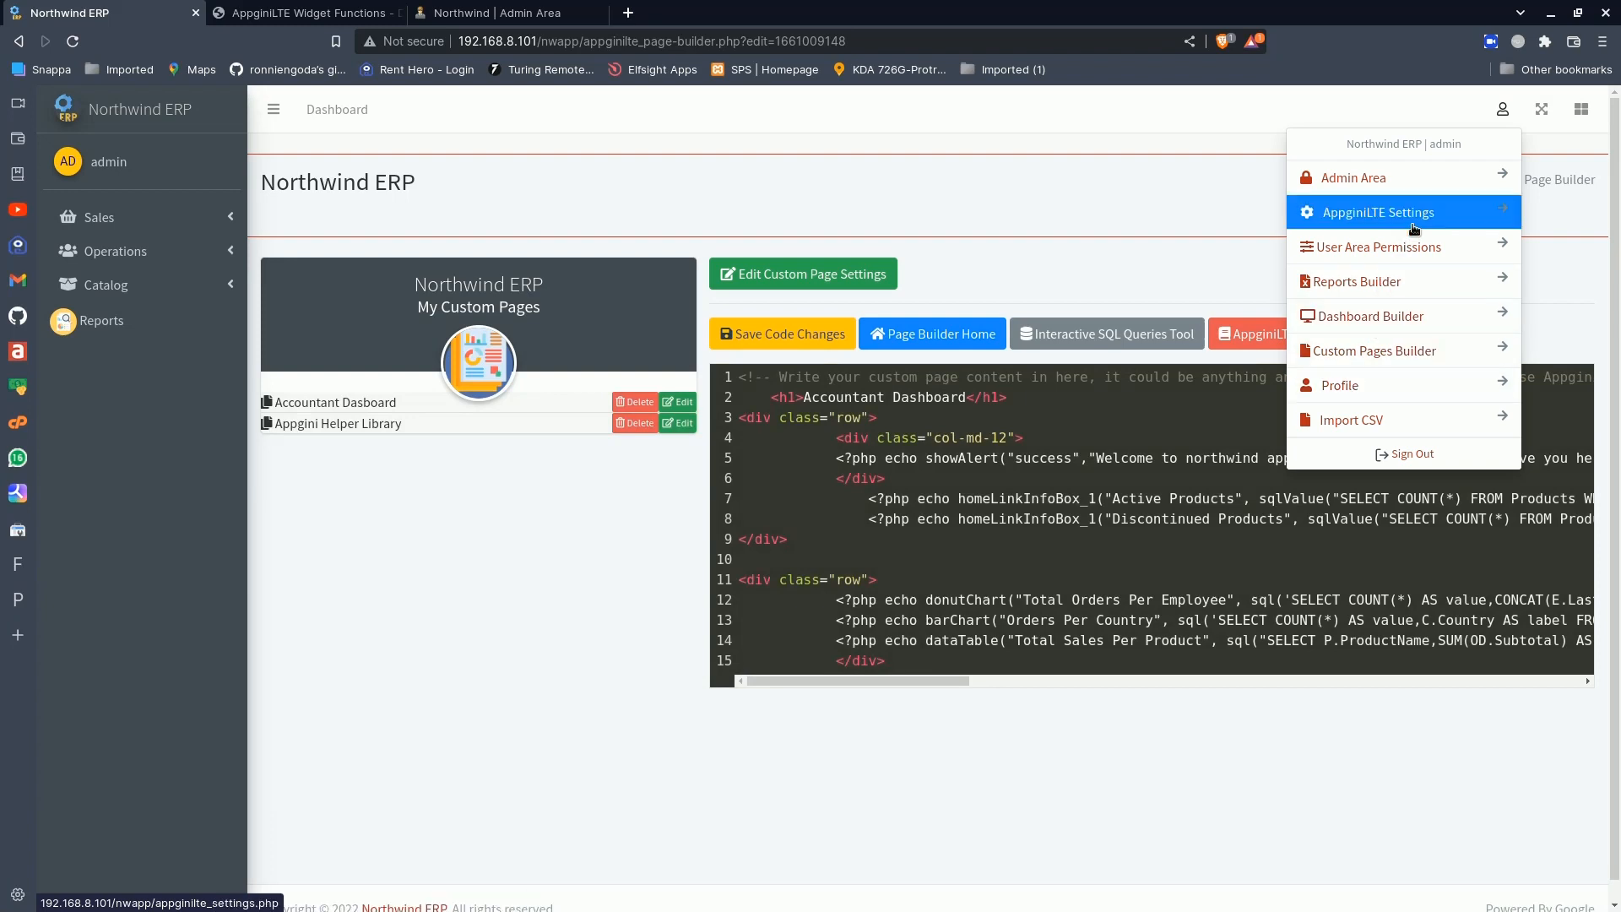
pyautogui.click(1062, 372)
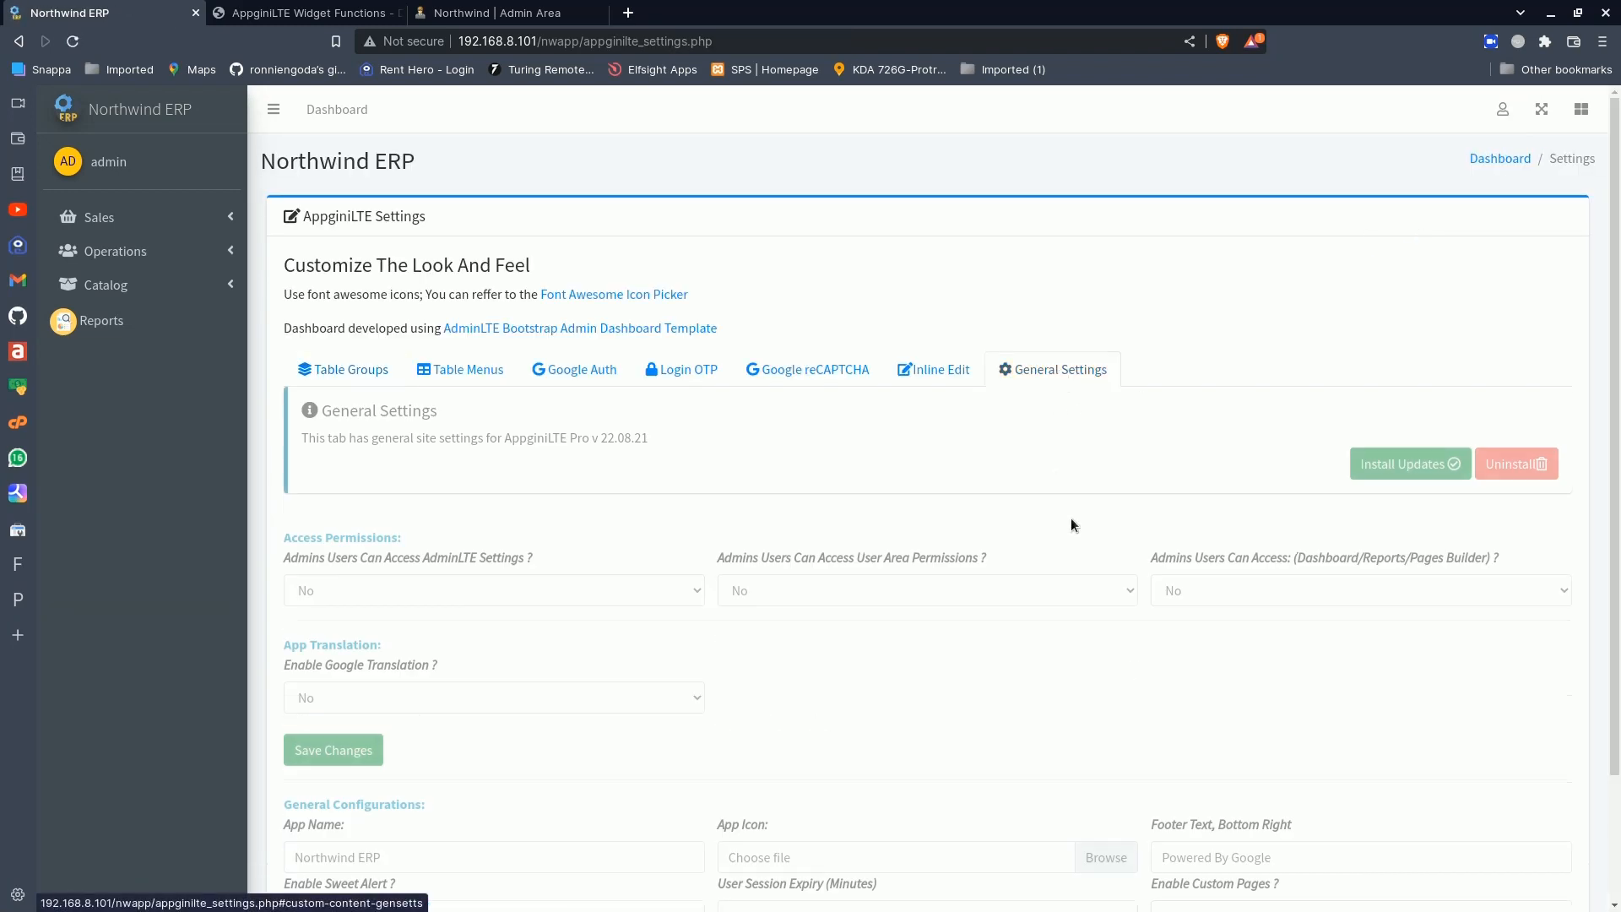
pyautogui.scroll(-2, 1089, 540)
pyautogui.click(1187, 763)
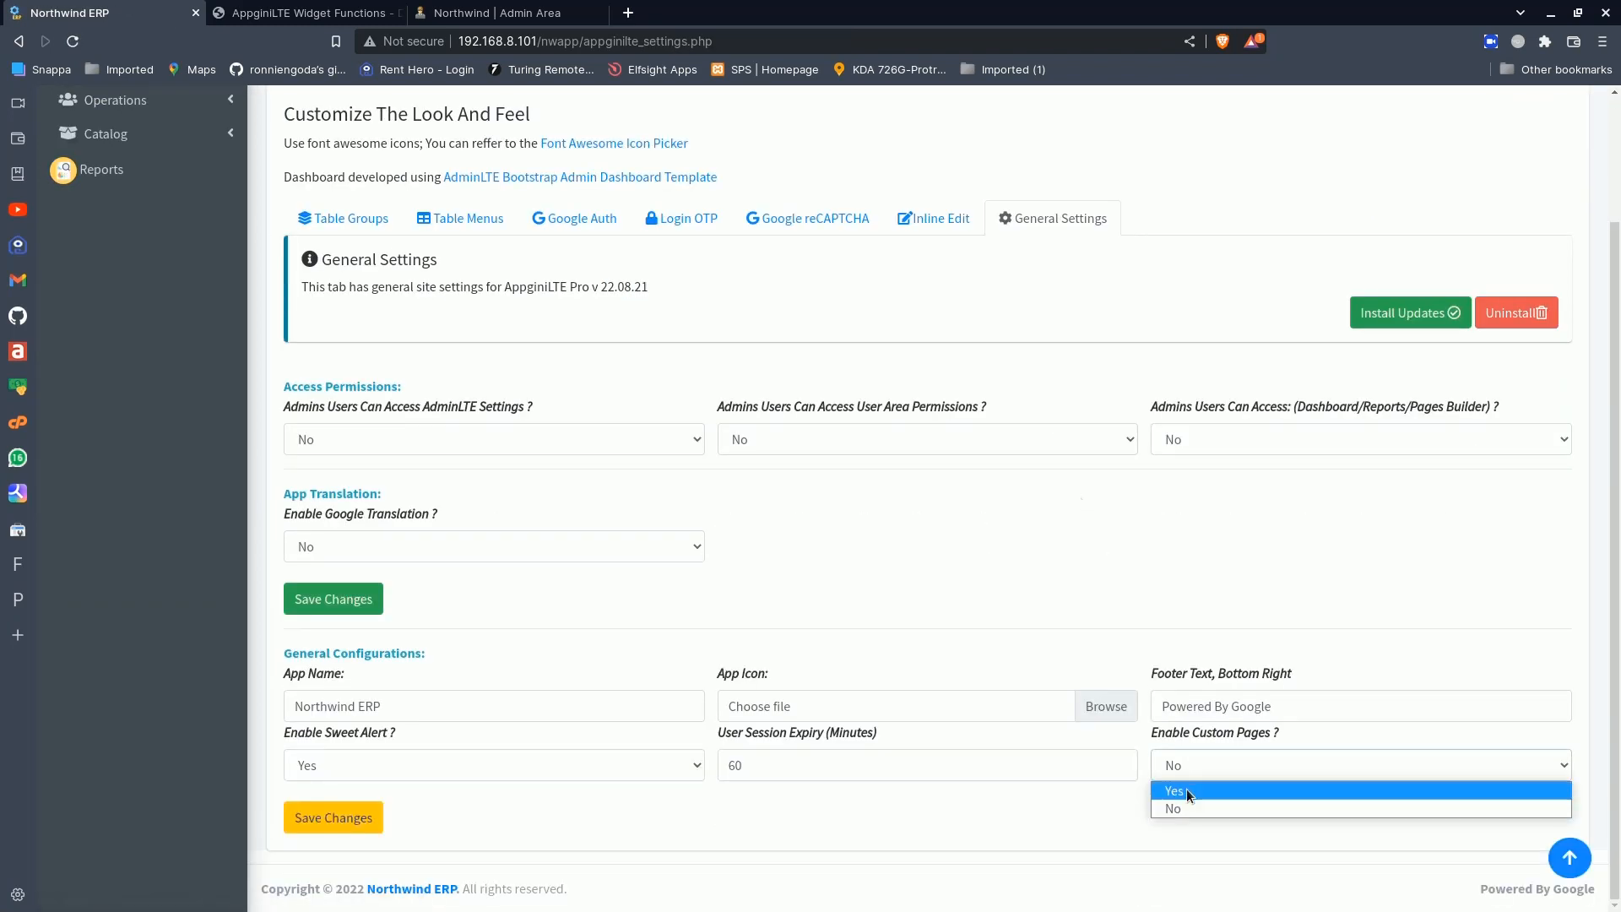
pyautogui.click(1187, 788)
pyautogui.click(361, 818)
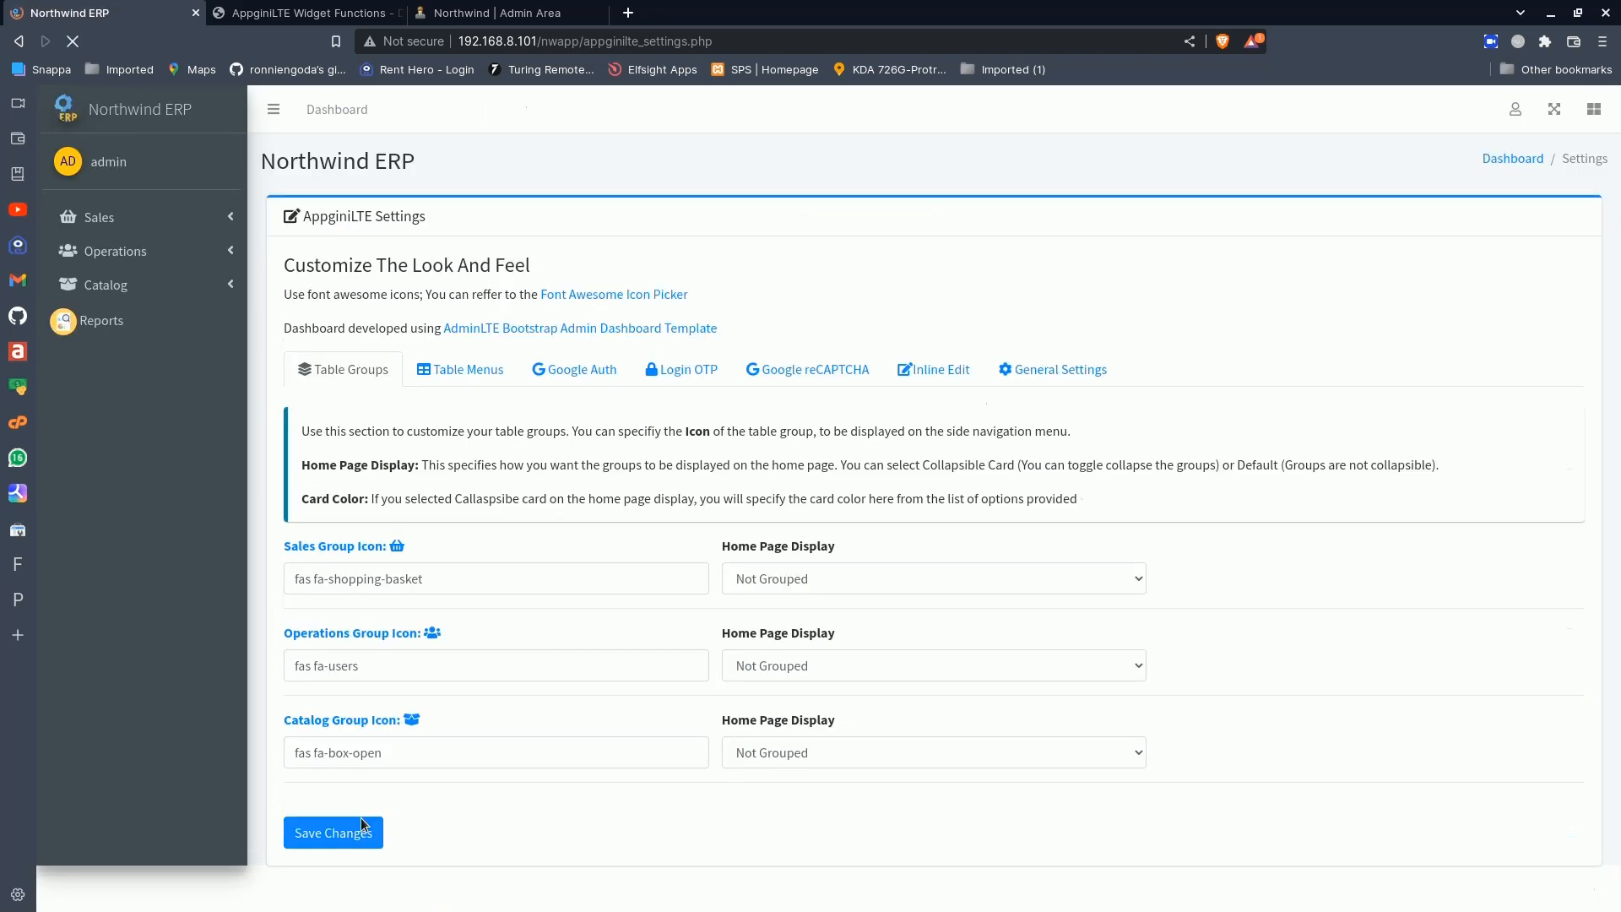
# - Return to the Northwind ERP home page, open the Accountant Dasboard custom page from the side navigation and review its widgets
pyautogui.click(144, 122)
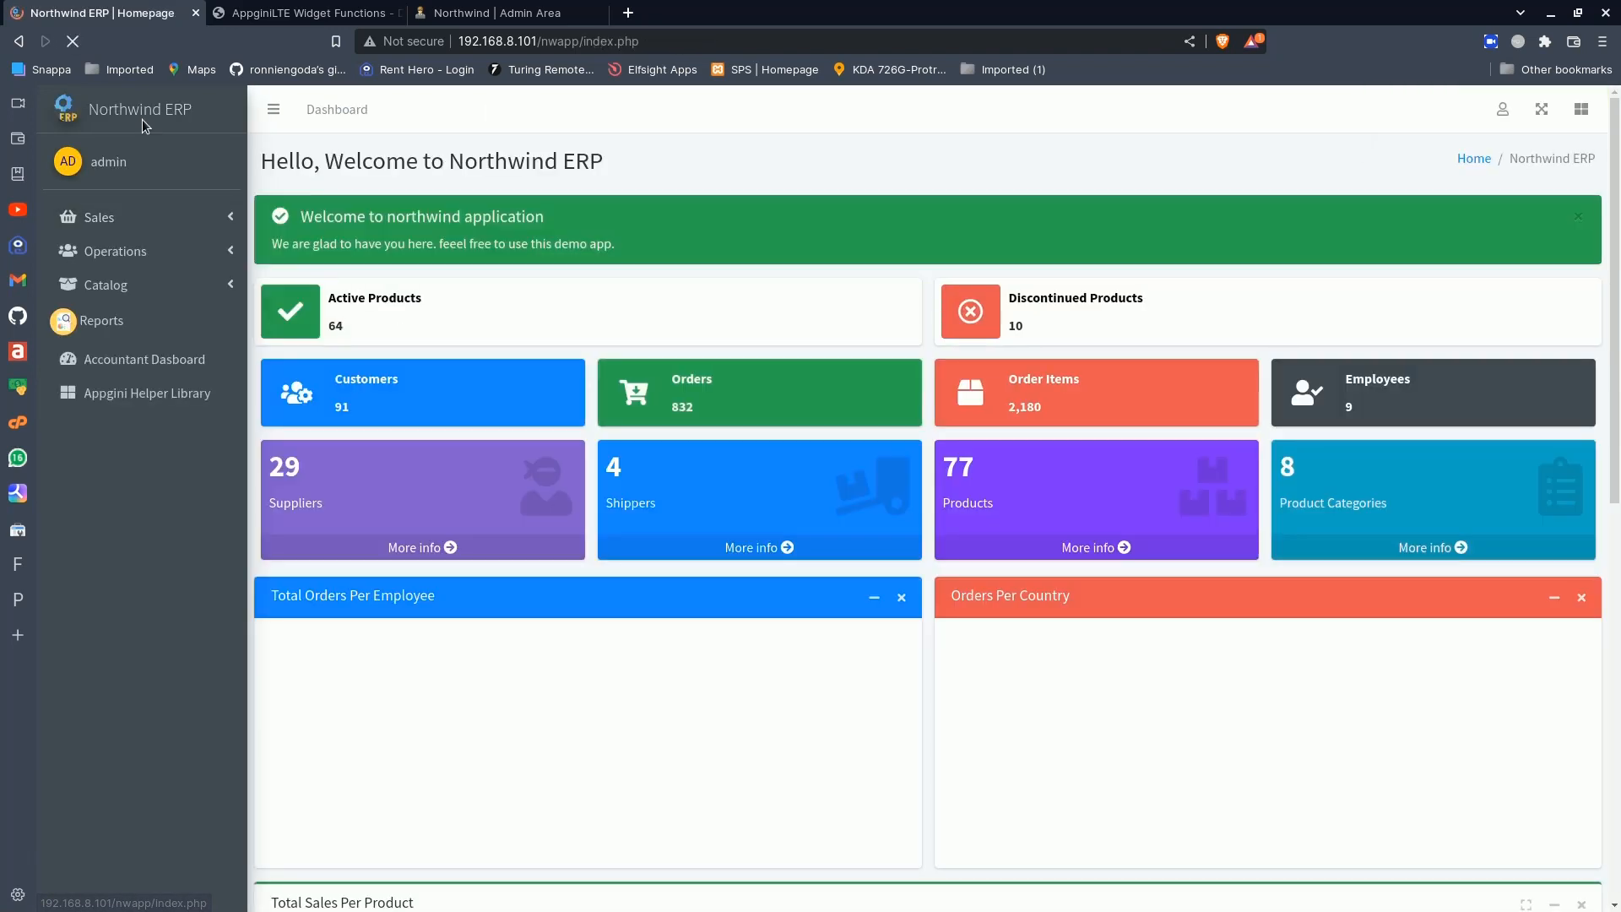
pyautogui.click(160, 369)
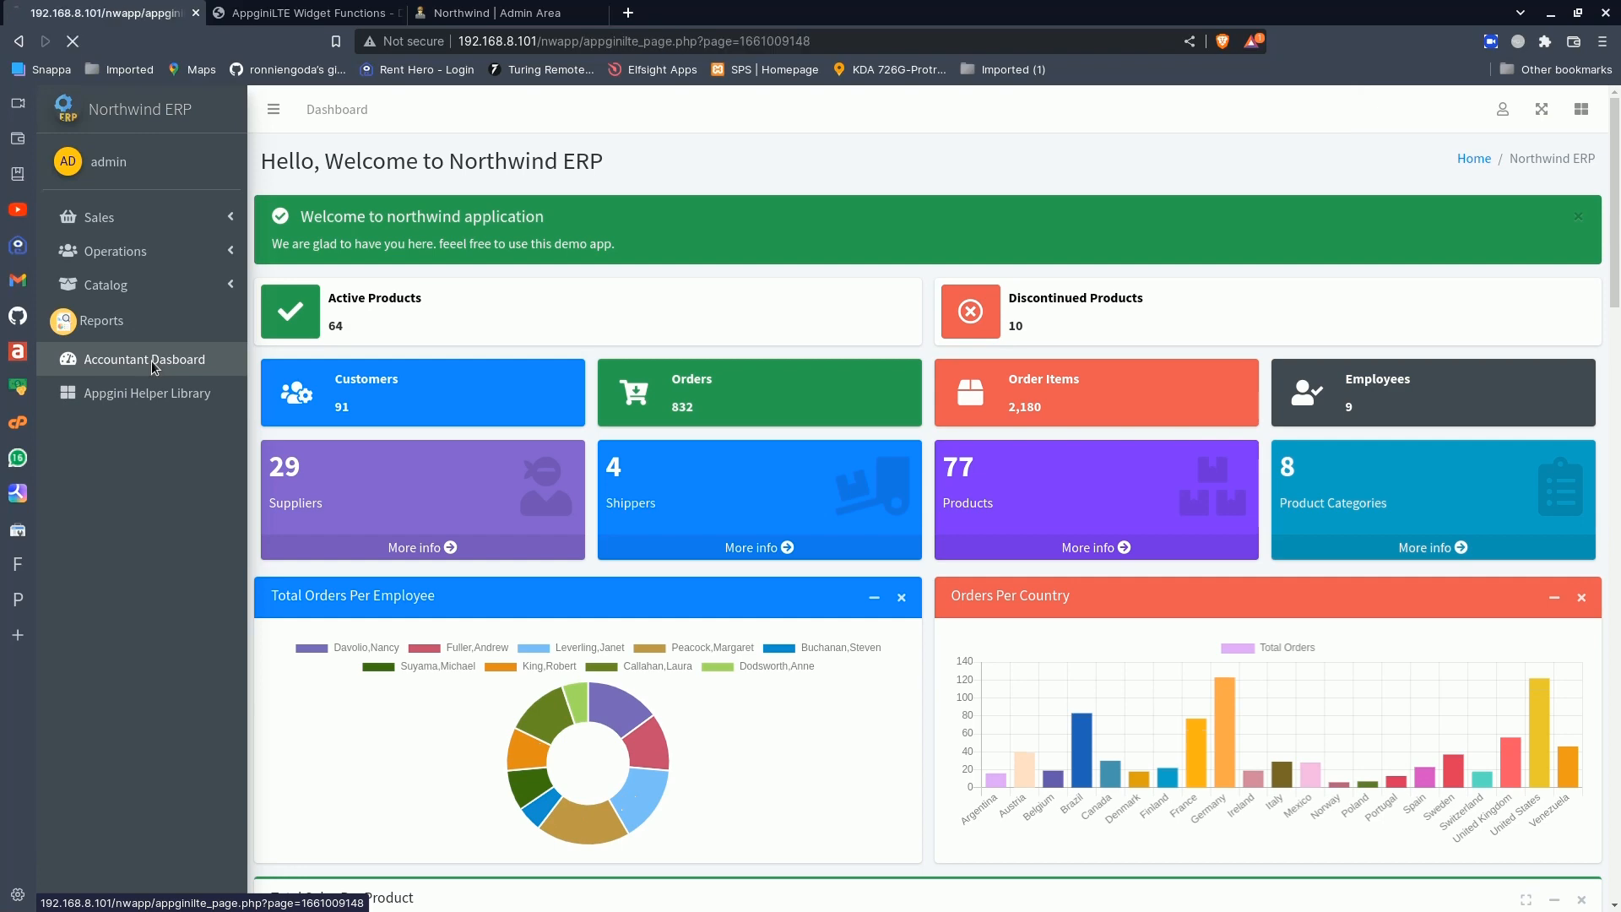
pyautogui.scroll(-1, 430, 555)
pyautogui.scroll(-5, 430, 555)
pyautogui.scroll(6, 430, 556)
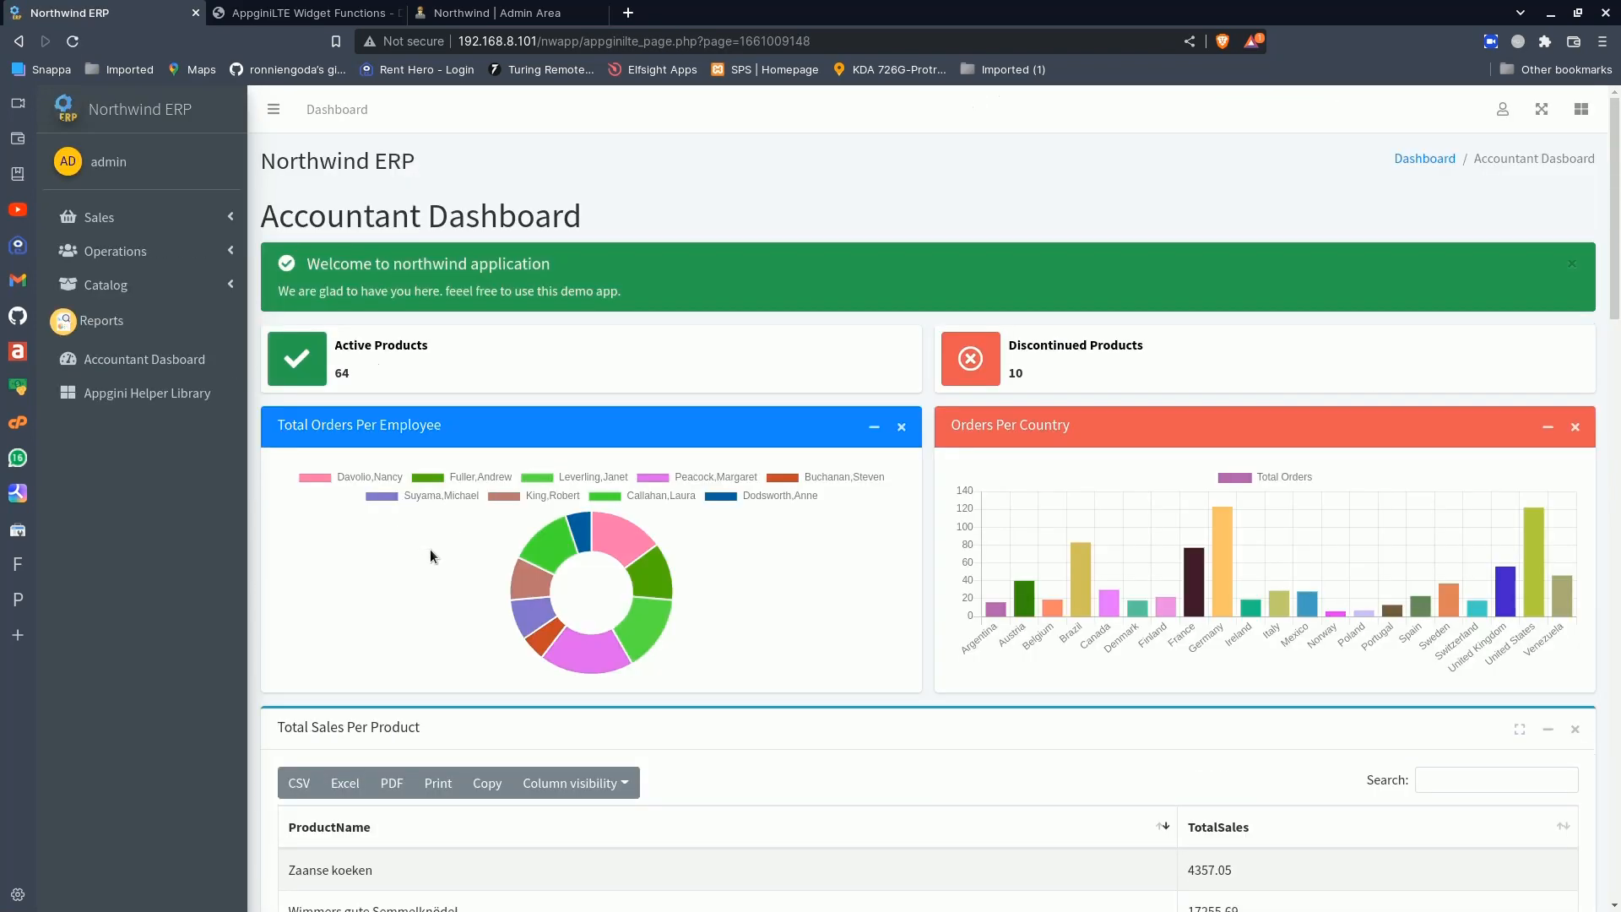
pyautogui.scroll(-8, 431, 556)
pyautogui.scroll(8, 430, 555)
pyautogui.scroll(-8, 430, 553)
pyautogui.scroll(8, 431, 553)
# - Go back to the Northwind ERP home page and look over its dashboard down to the Total Sales Per Product table
pyautogui.click(1502, 109)
pyautogui.click(1502, 109)
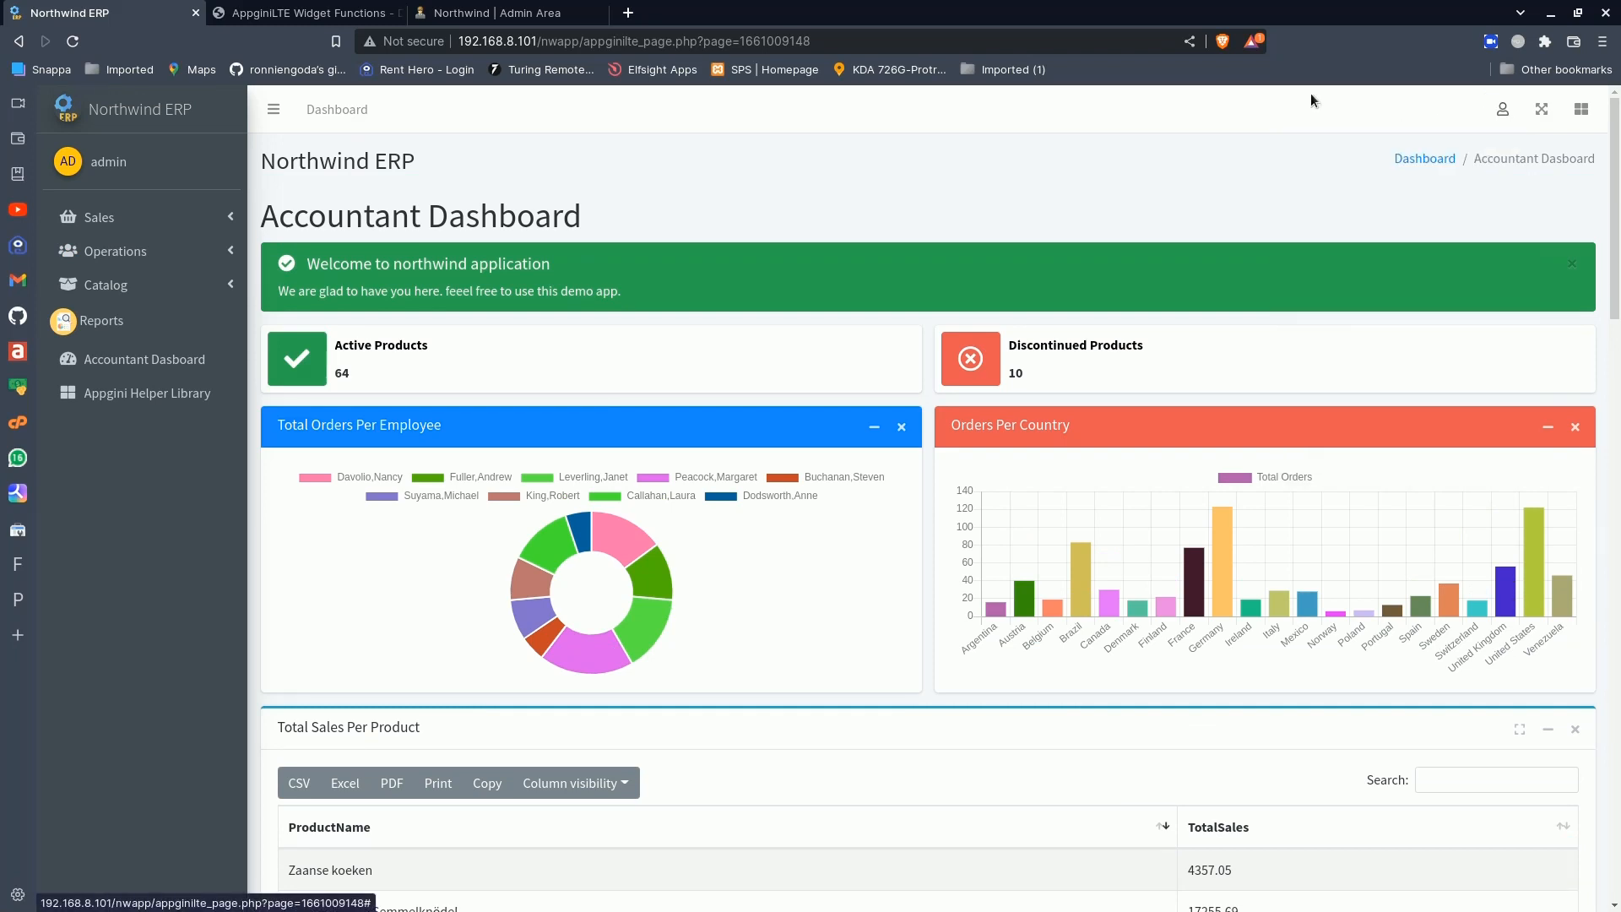
pyautogui.click(136, 115)
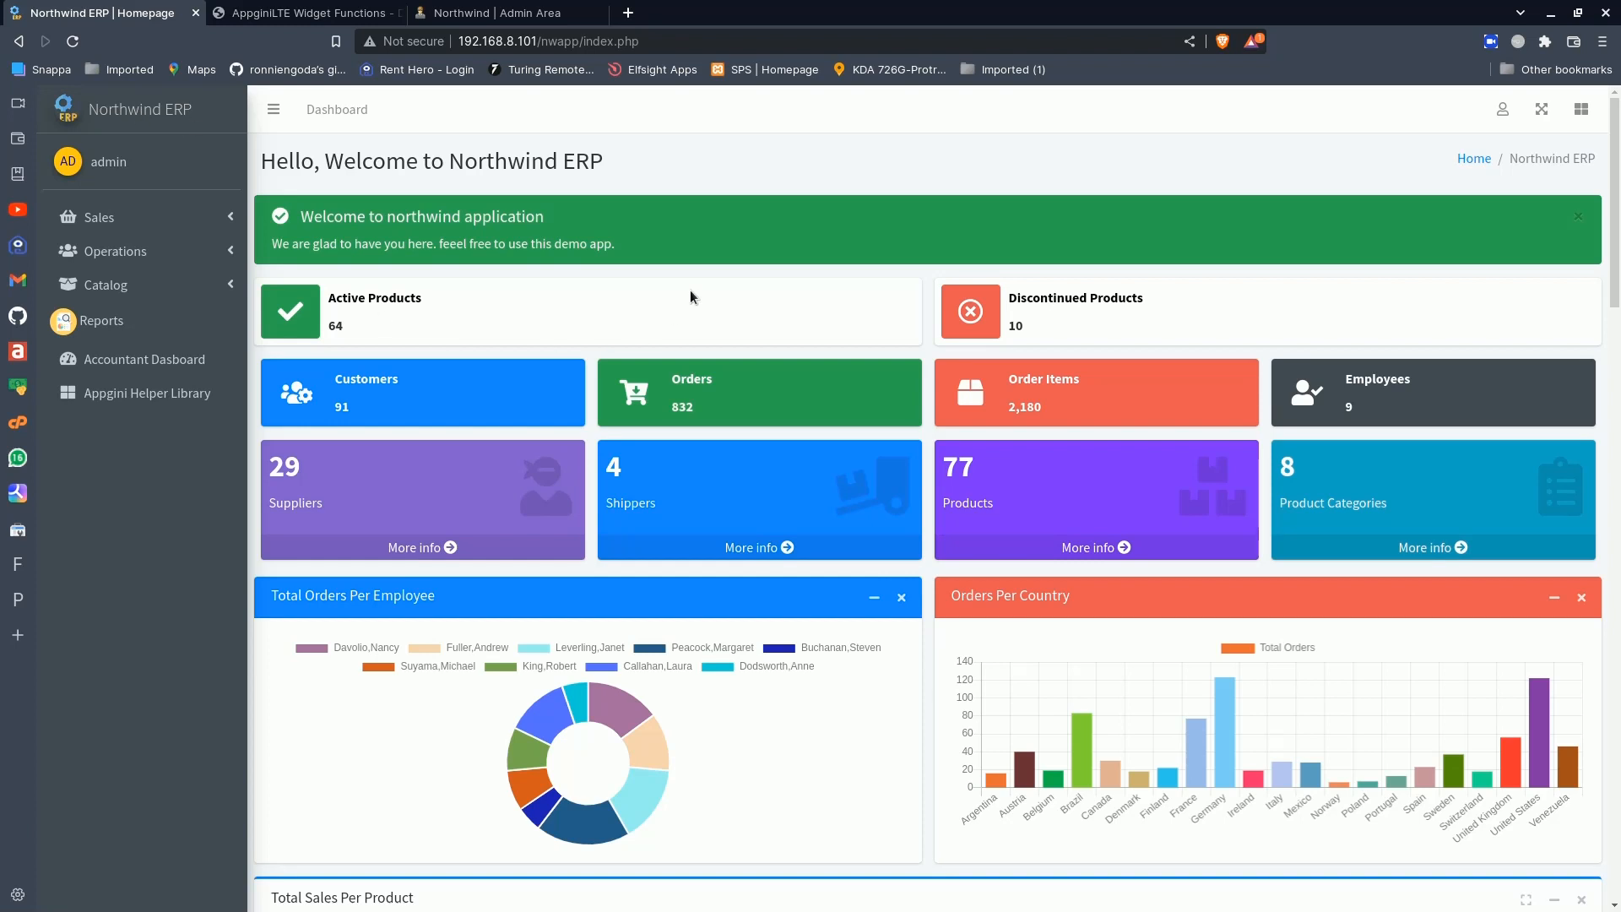
pyautogui.scroll(-6, 802, 394)
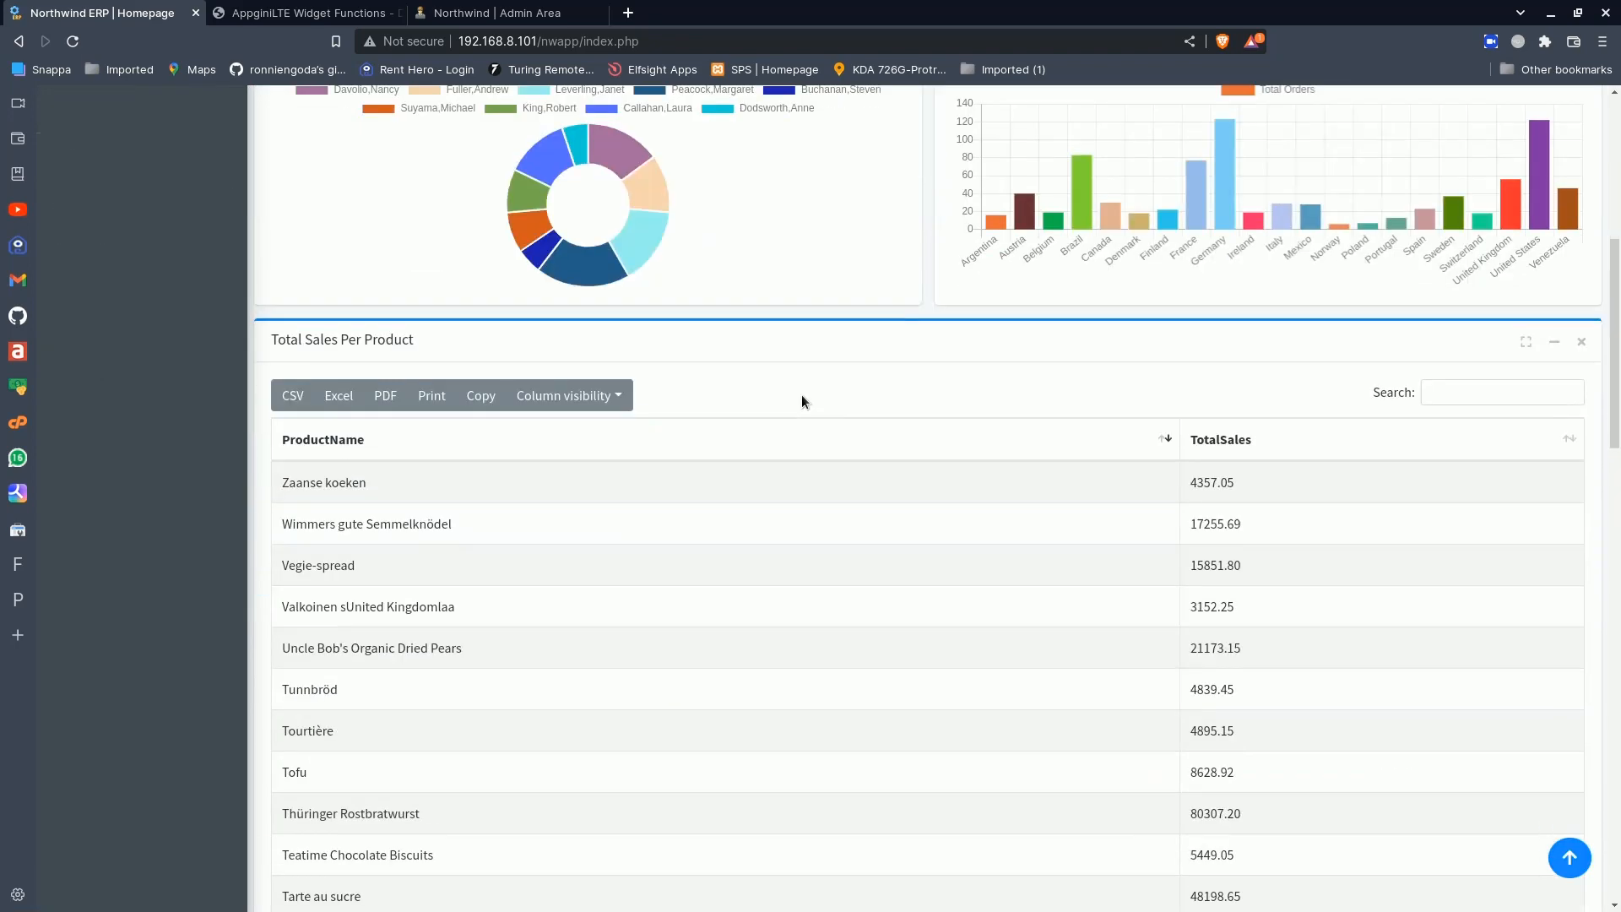
pyautogui.scroll(6, 802, 400)
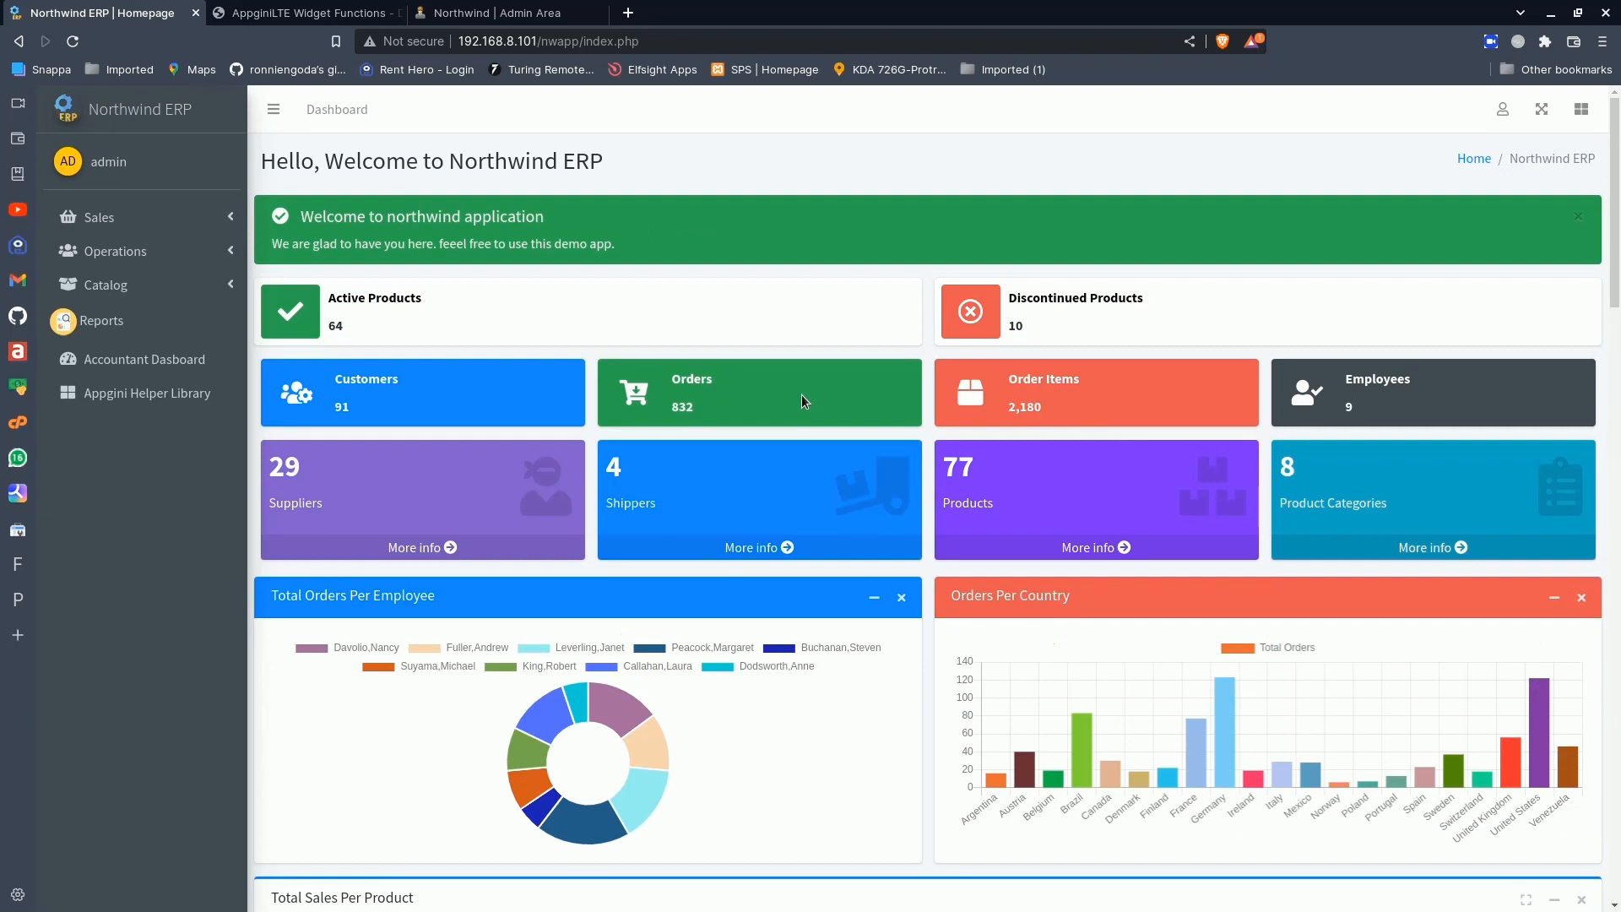